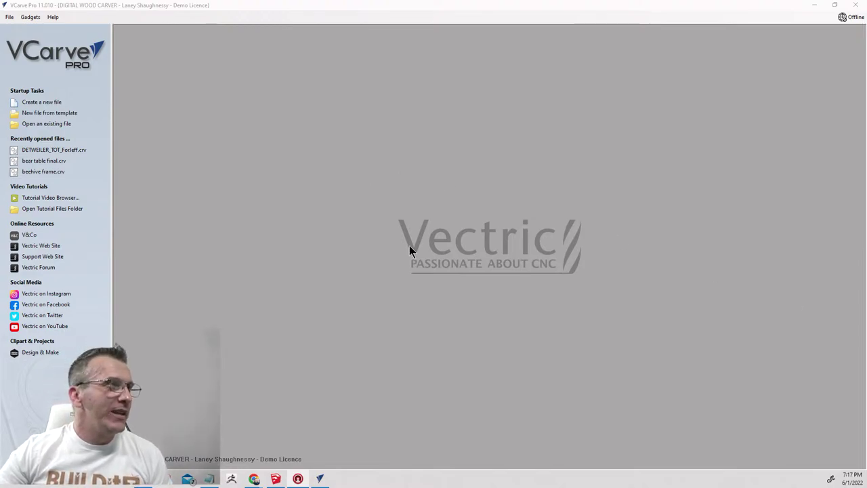
Minimize VCarve Pro to reveal the Lowe's porcelain lamp socket page in Chrome.
left_click(813, 6)
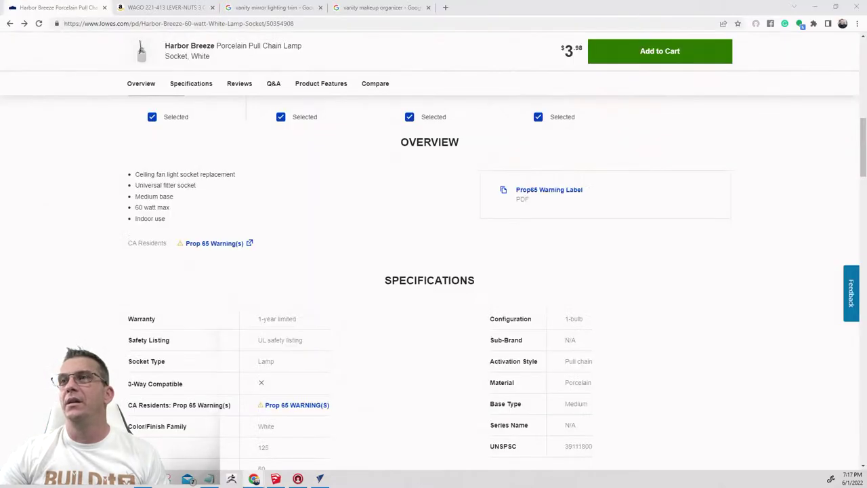
Merge the Google Photos window into the main browser and glance at the lighting trim and makeup organizer searches.
left_click_drag(866, 108, 170, 6)
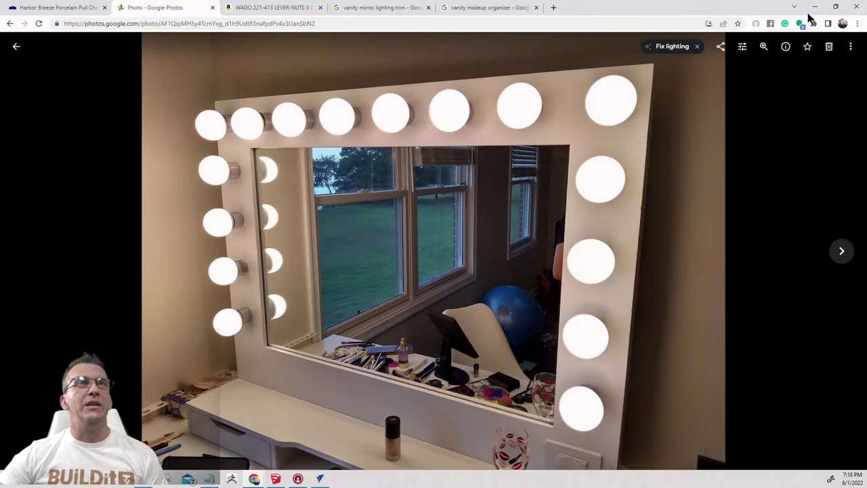
left_click(374, 8)
left_click(476, 10)
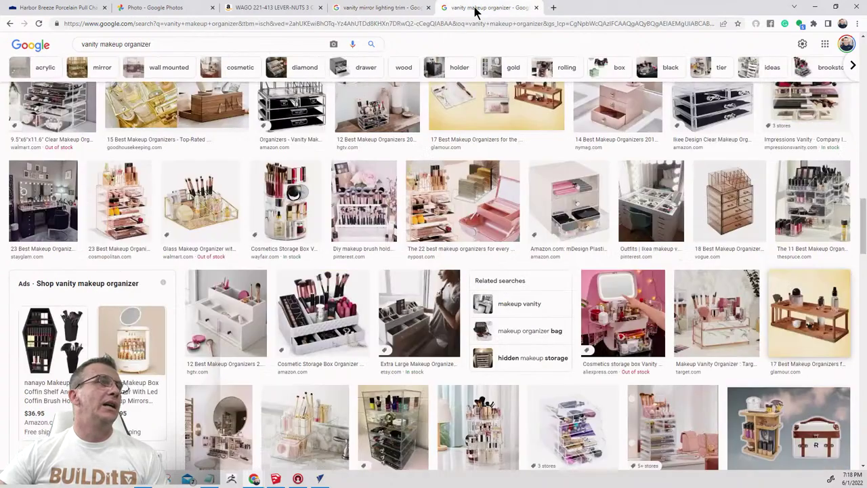
Minimize and restore Chrome, then bring up the WAGO Lever-Nuts Amazon tab.
left_click(815, 10)
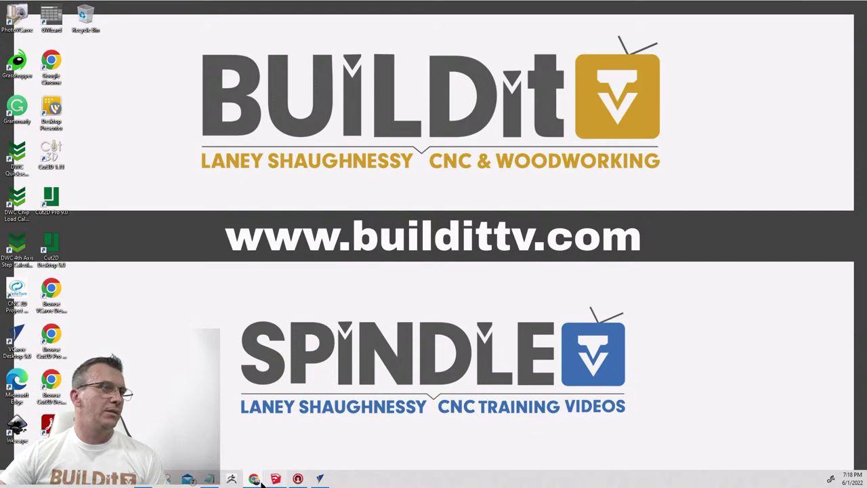
mouse_move(260, 481)
left_click(184, 434)
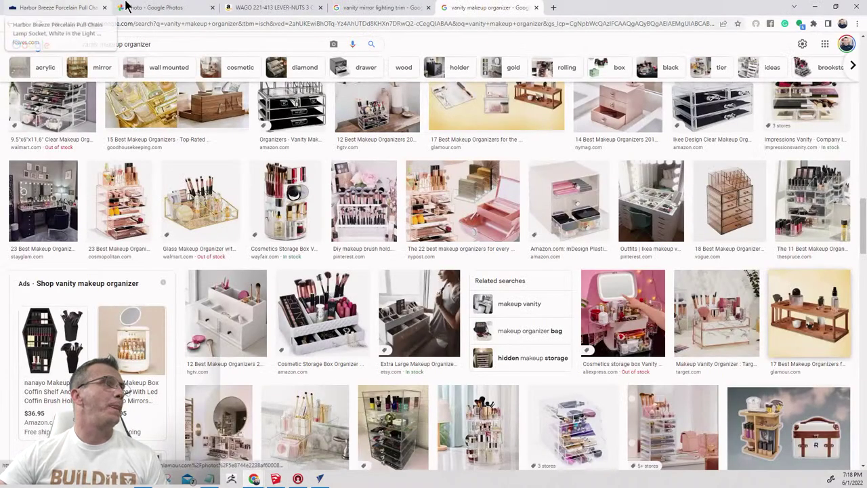
left_click(252, 11)
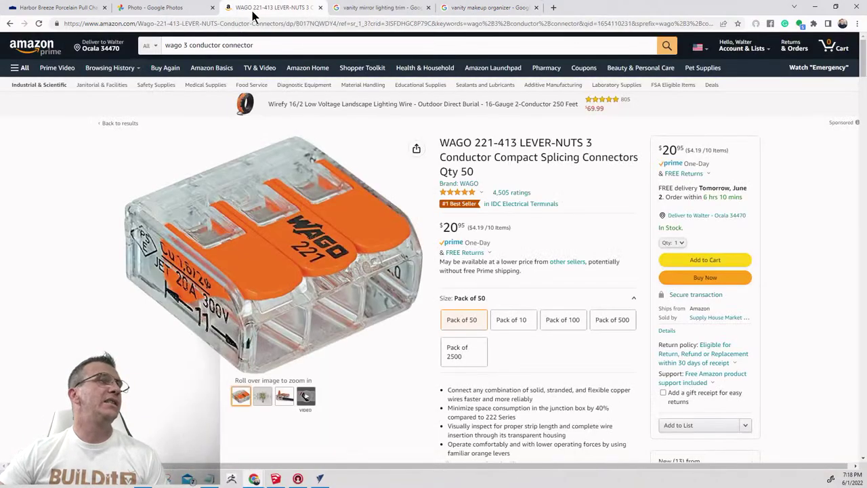
Look over the WAGO 221-413 Lever-Nuts product photos and listing.
mouse_move(242, 273)
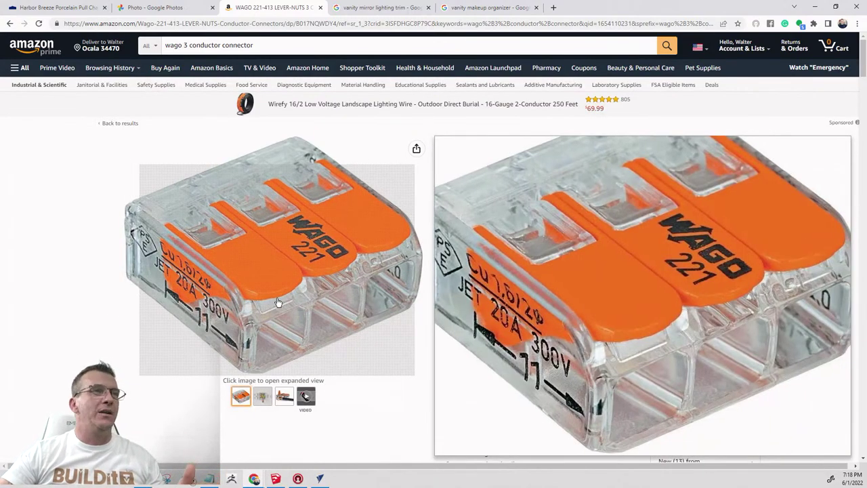
scroll(275, 303, "down", 2)
mouse_move(277, 293)
scroll(276, 294, "up", 3)
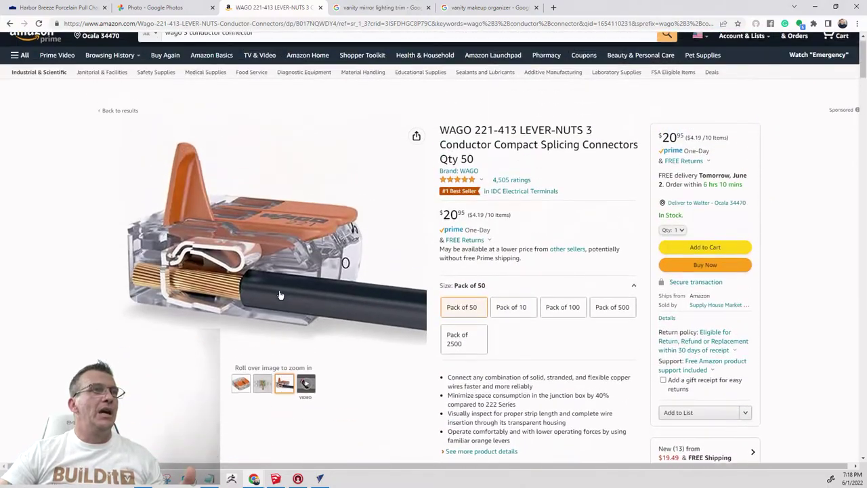
scroll(149, 271, "down", 1)
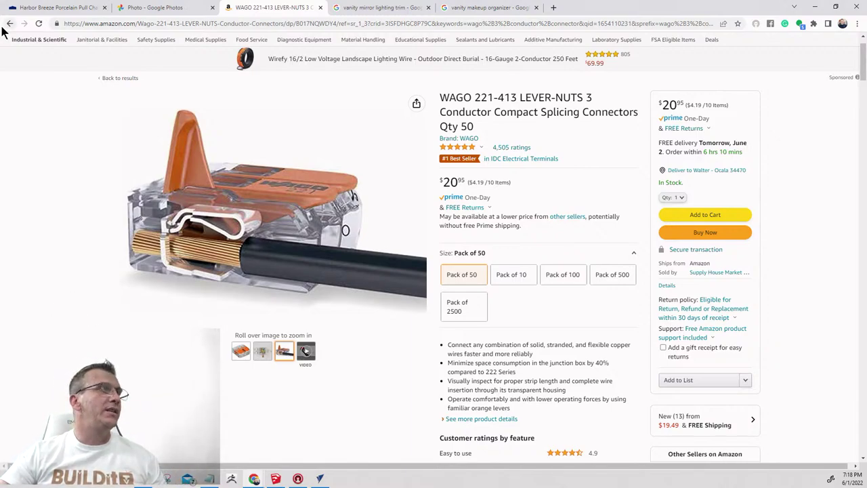
Check the Lowe's Harbor Breeze socket page, then return to the WAGO listing.
left_click(59, 6)
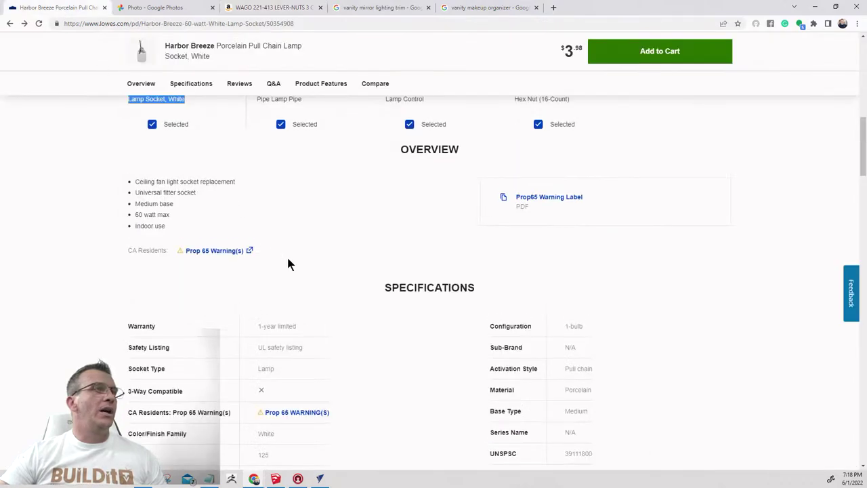
scroll(287, 256, "up", 10)
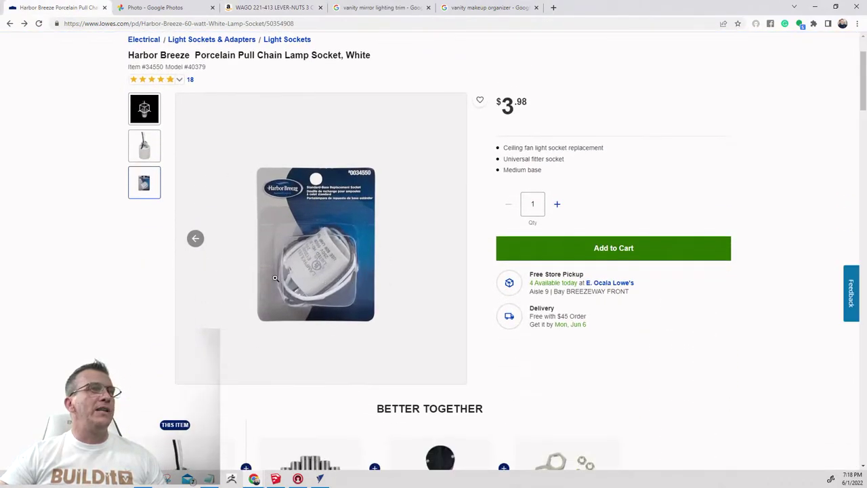
mouse_move(304, 177)
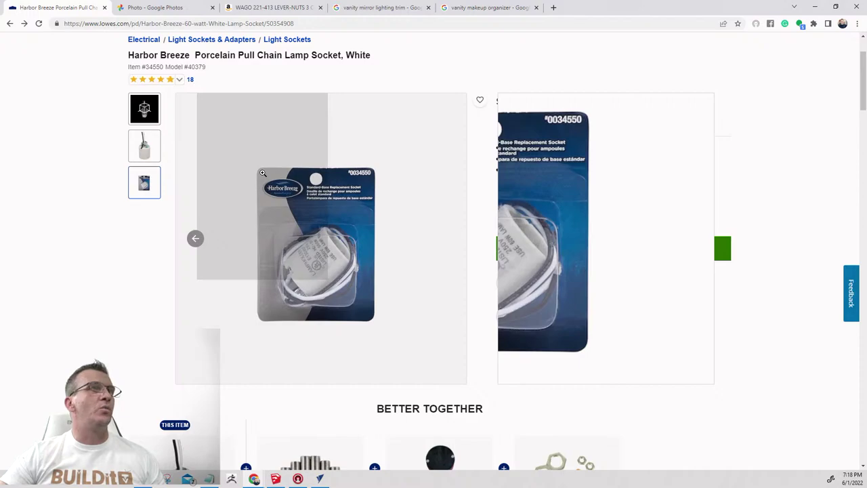
left_click(269, 10)
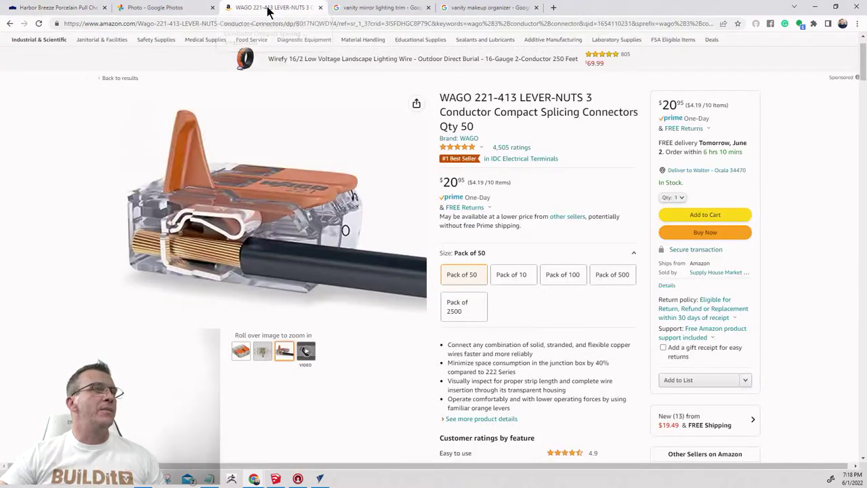
Select the Amazon search box to begin a new product search.
left_click(193, 24)
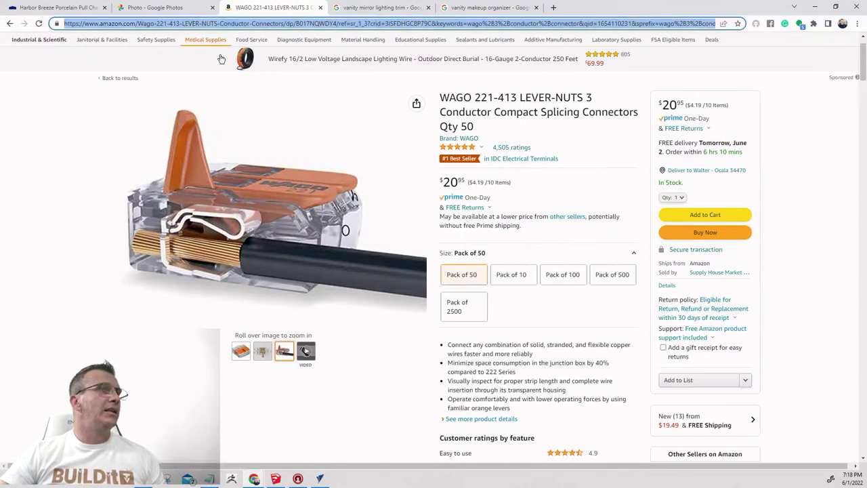
scroll(219, 59, "up", 1)
left_click(285, 44)
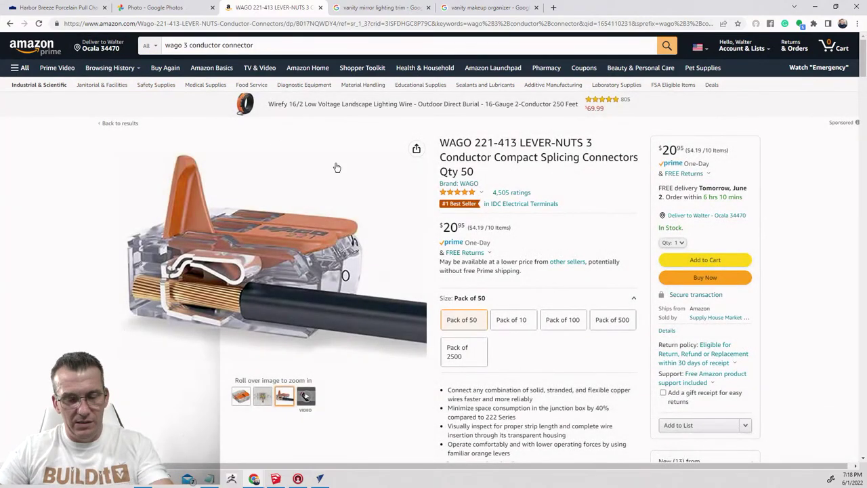
mouse_move(337, 168)
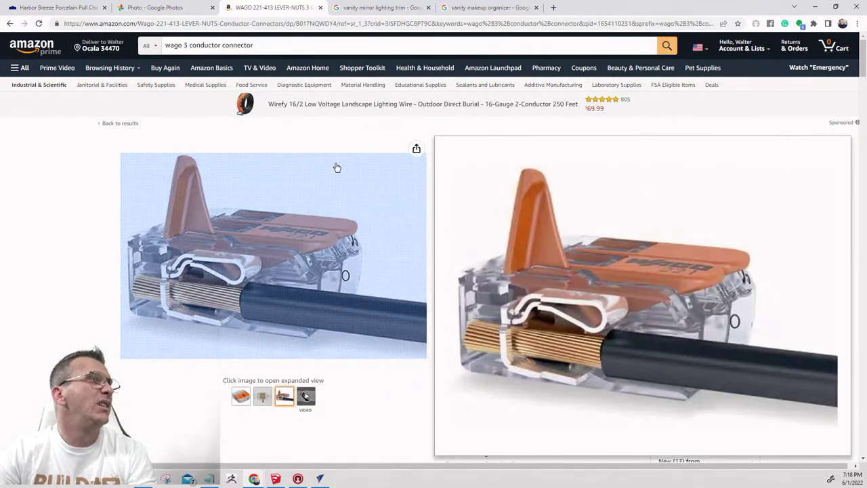
Search Amazon for 'harbor breeze light socket'.
left_click_drag(261, 44, 52, 45)
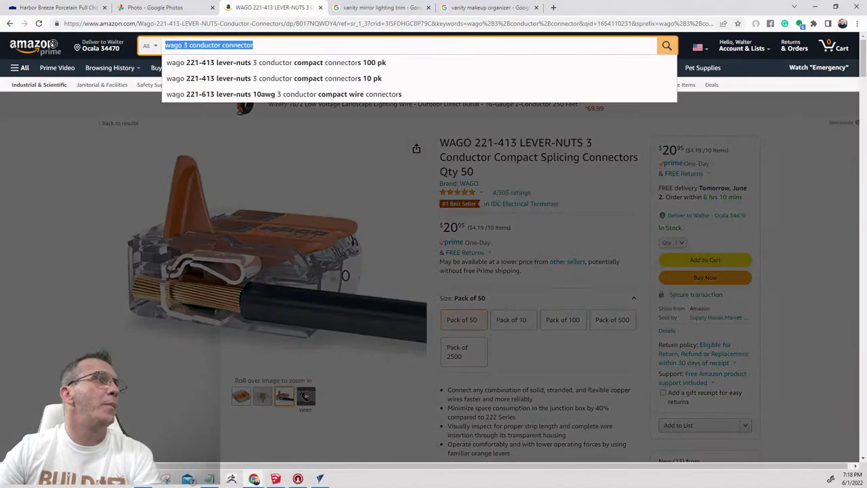
type("harbor")
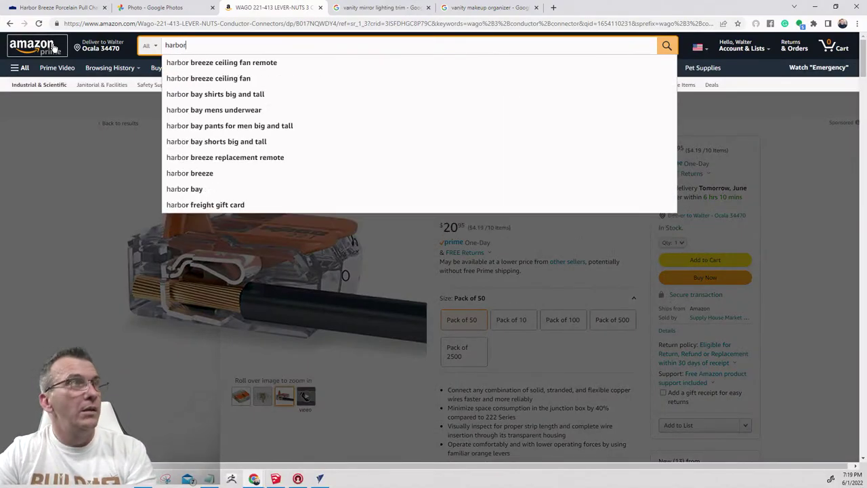
type(" t")
key("BackSpace")
type("breeze ")
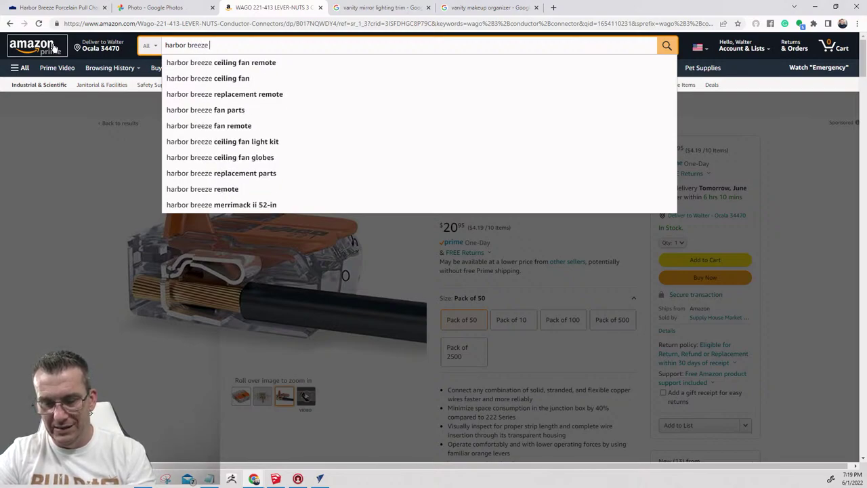
type("light soc")
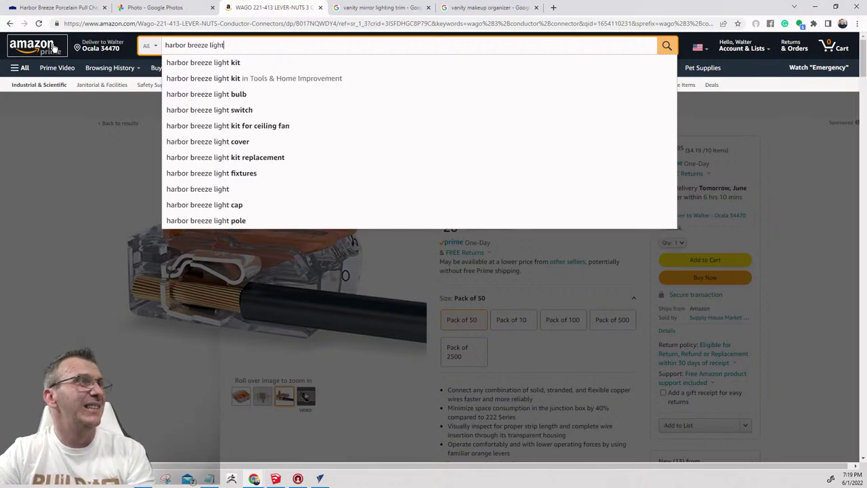
type("t")
key("Return")
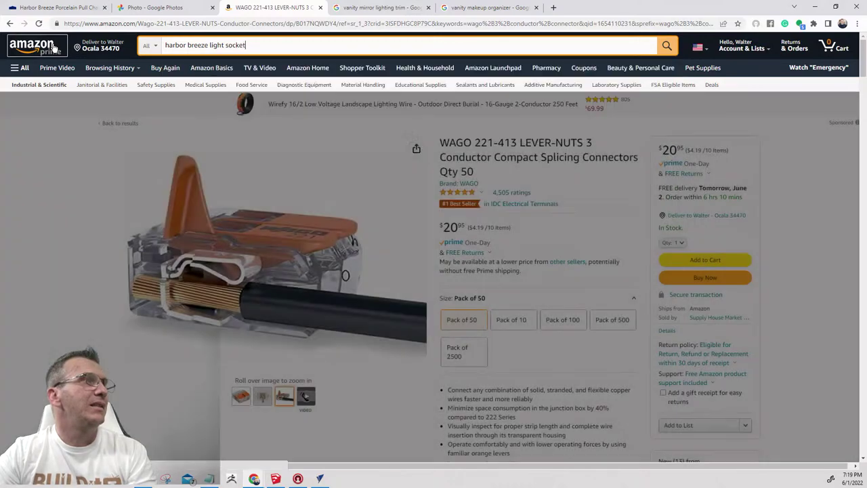
Preview the Harbor Breeze 34550 and five-pack E26 ceramic socket listings from the results.
scroll(557, 304, "down", 1)
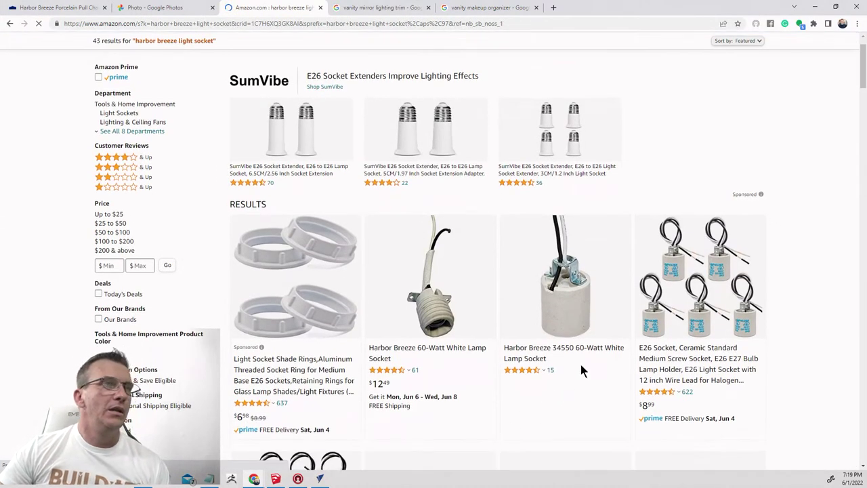
left_click(557, 288)
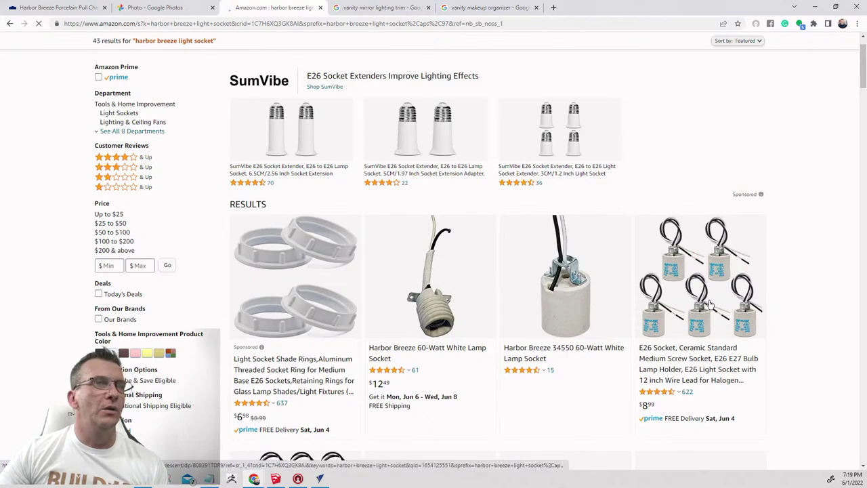
left_click(10, 24)
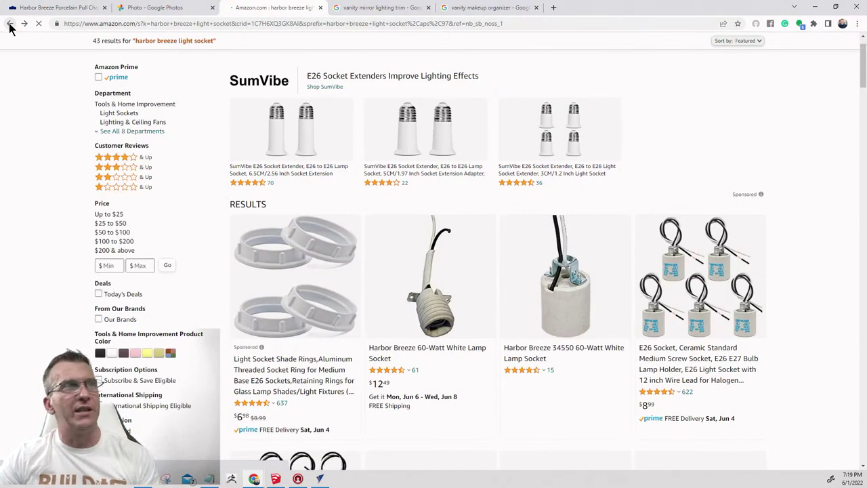
scroll(706, 280, "down", 2)
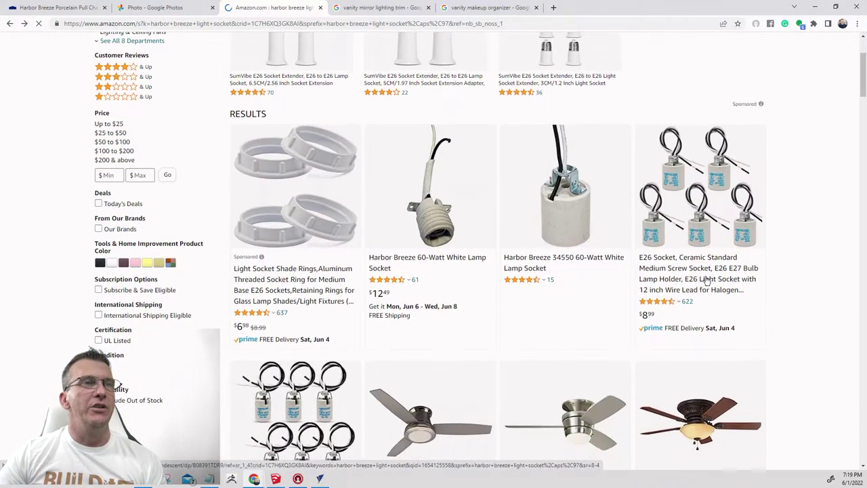
scroll(226, 369, "down", 3)
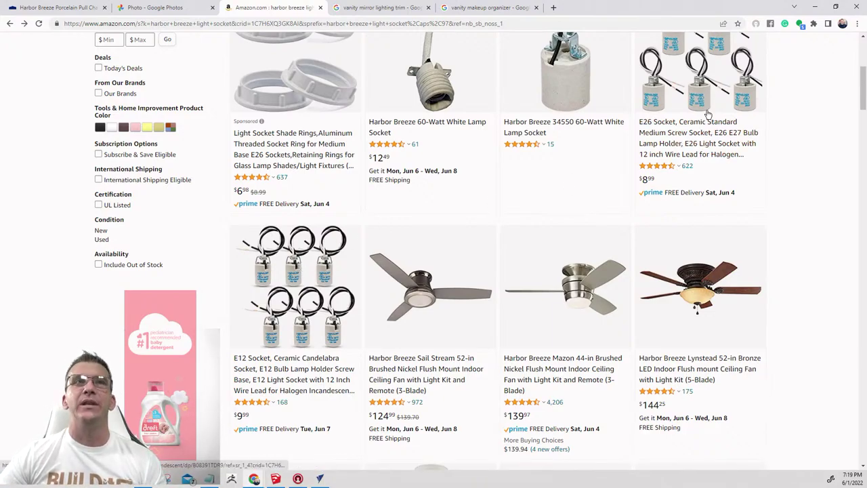
scroll(702, 106, "up", 2)
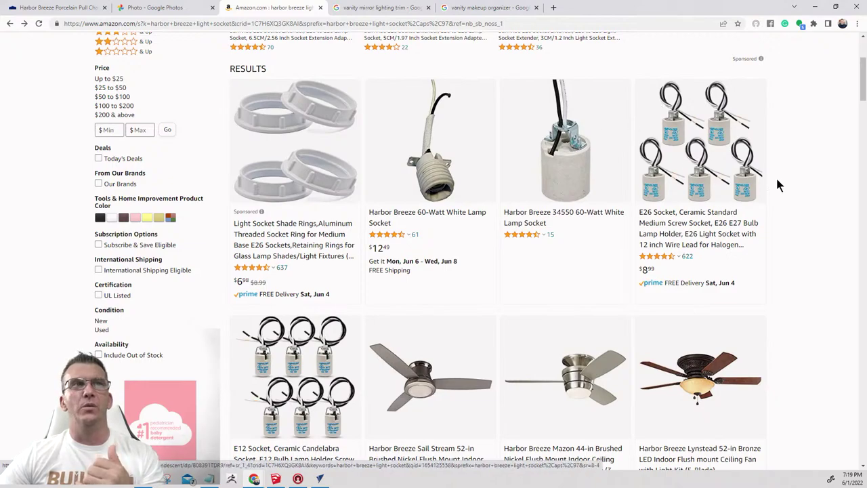
left_click(715, 157)
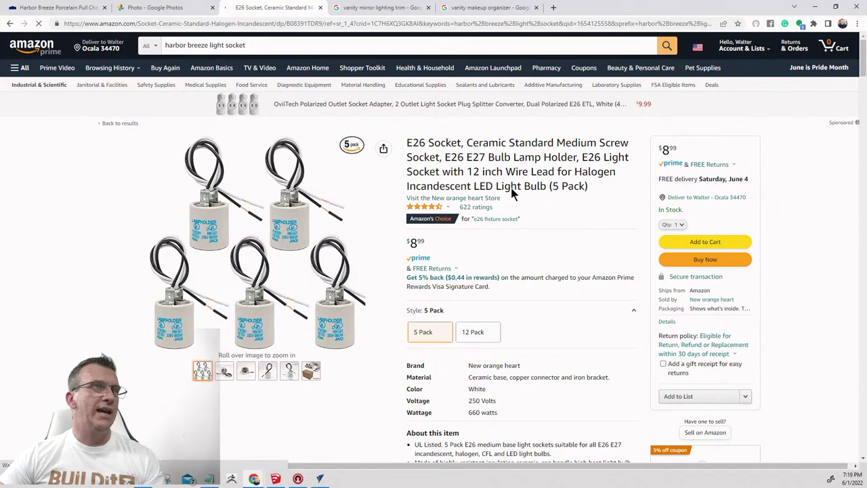
left_click(10, 24)
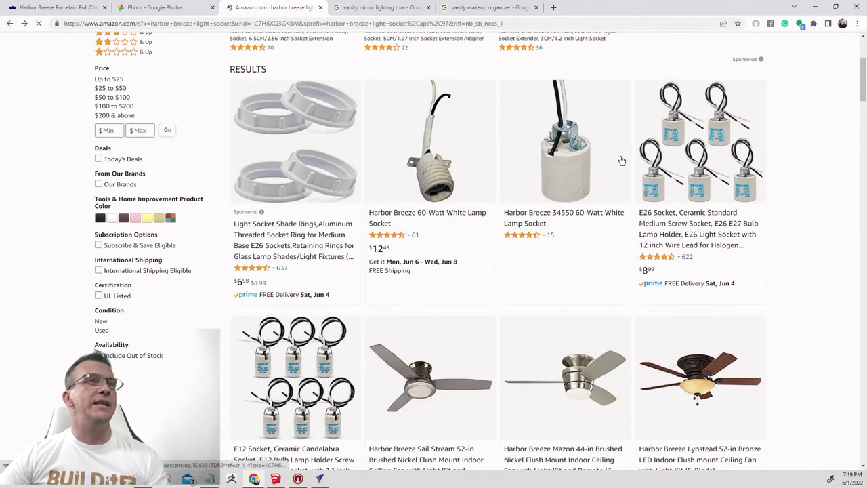
Open the Harbor Breeze 34550 60-Watt White Lamp Socket product page.
left_click(554, 152)
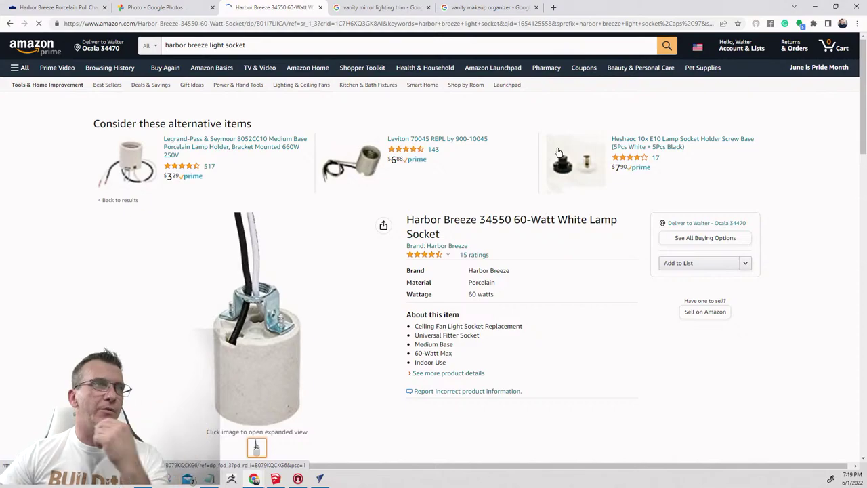
scroll(560, 192, "down", 2)
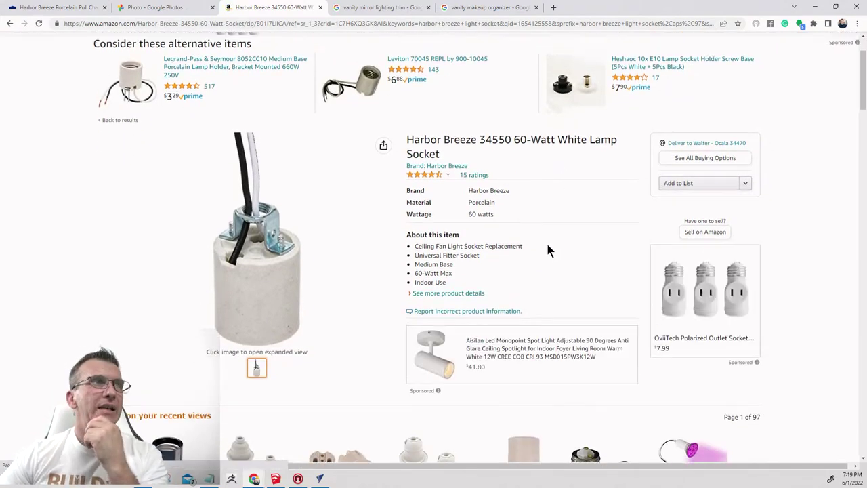
scroll(549, 251, "up", 1)
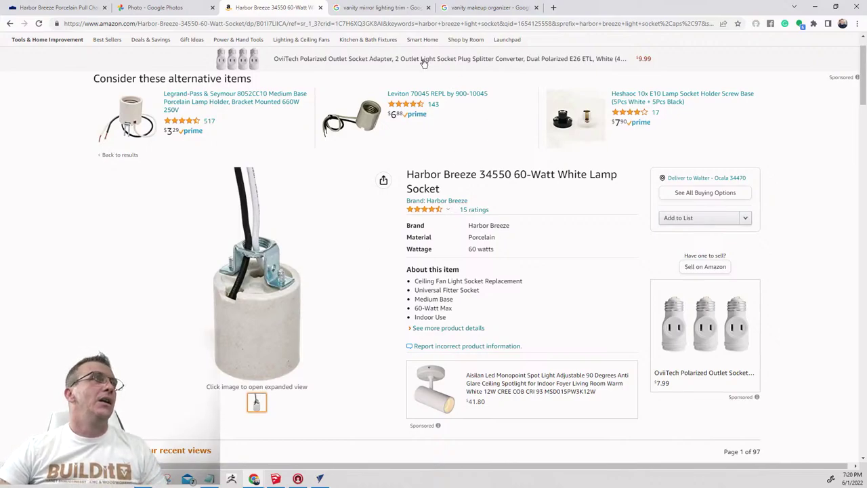
Minimize Chrome and maximize the SketchUp window.
left_click(804, 10)
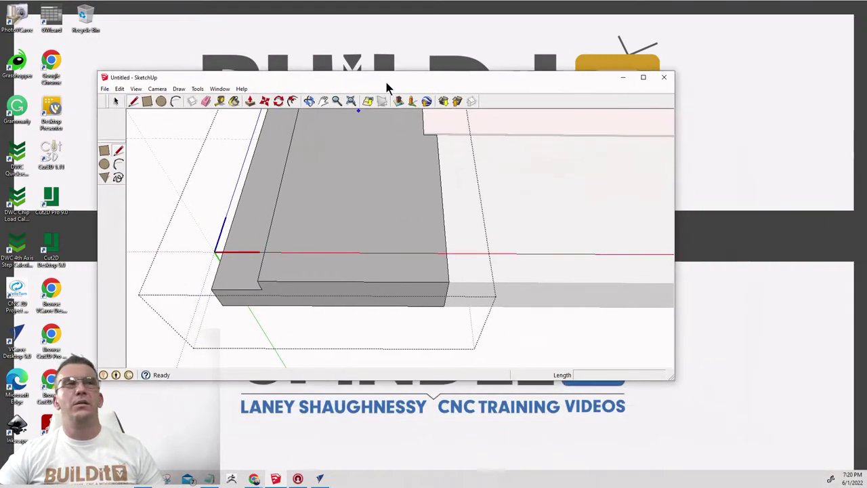
left_click_drag(386, 85, 340, 38)
left_click(602, 35)
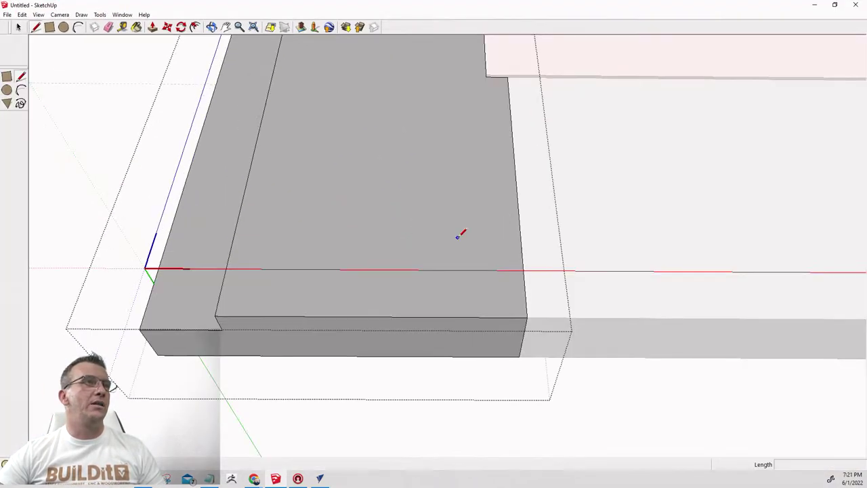
scroll(450, 239, "down", 10)
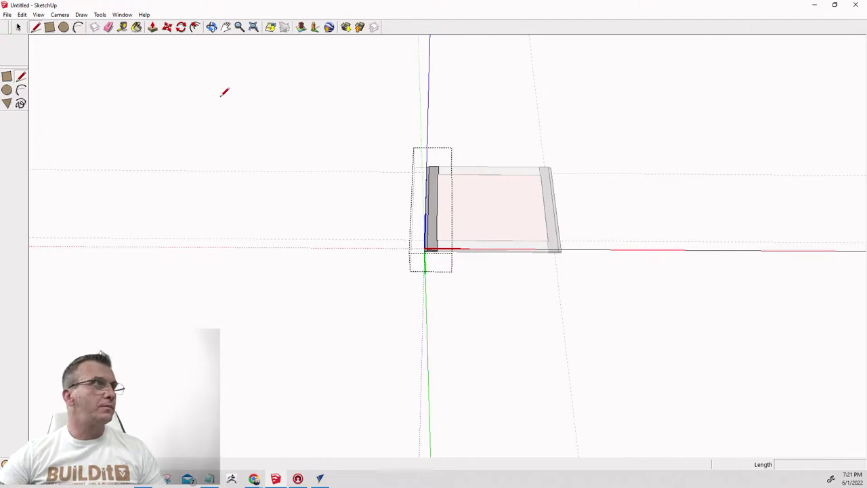
Switch to the Back standard view, exit the component, and orbit into perspective.
left_click(62, 15)
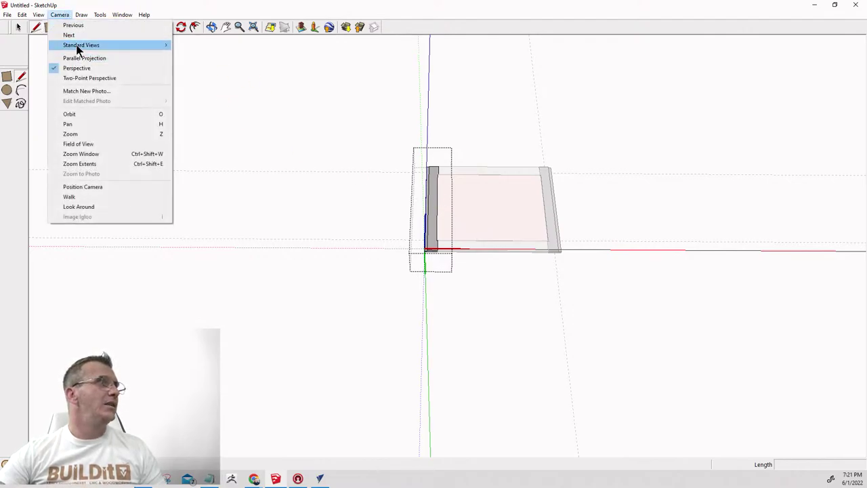
mouse_move(165, 45)
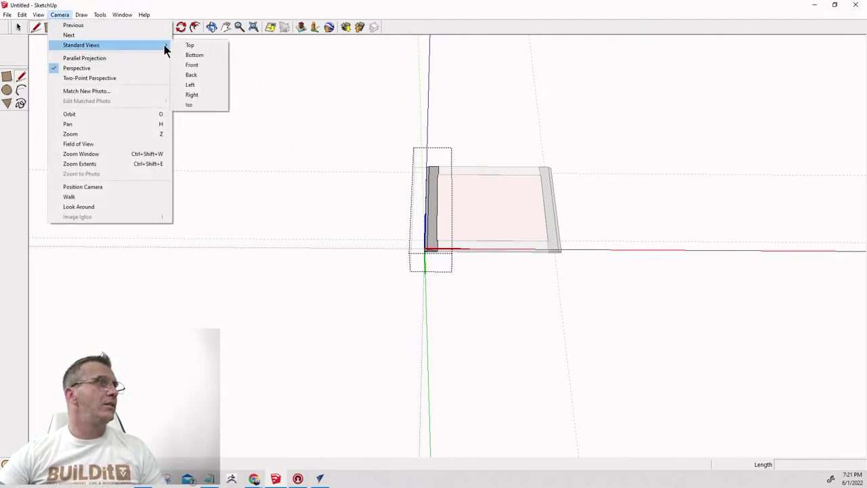
left_click(193, 76)
key("space")
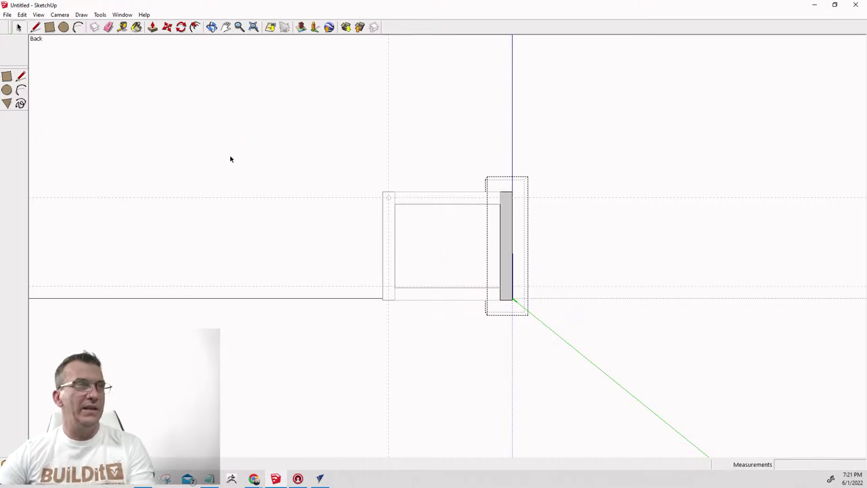
left_click(256, 140)
scroll(464, 271, "up", 4)
scroll(326, 201, "up", 2)
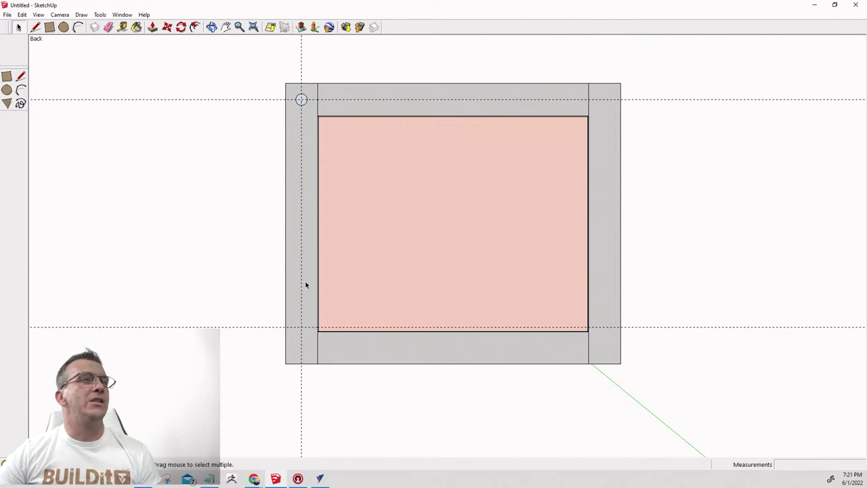
mouse_move(306, 285)
middle_mouse_down()
mouse_move(348, 257)
mouse_move(330, 264)
middle_mouse_up()
Move the left stile out to the left of the frame.
left_click(284, 279)
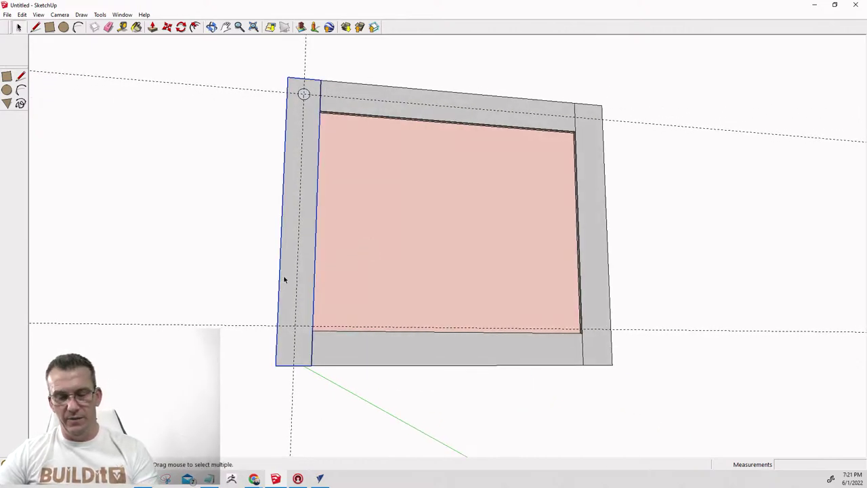
key("m")
left_click_drag(285, 275, 122, 280)
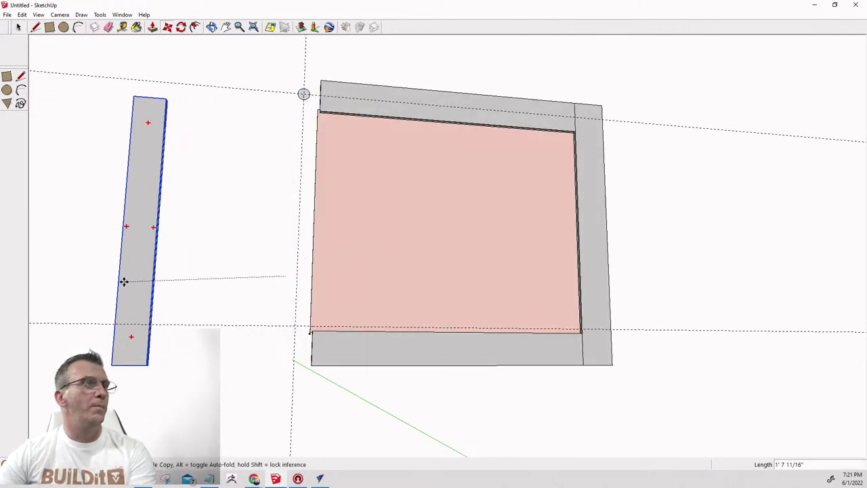
scroll(117, 293, "up", 3)
scroll(118, 293, "down", 5)
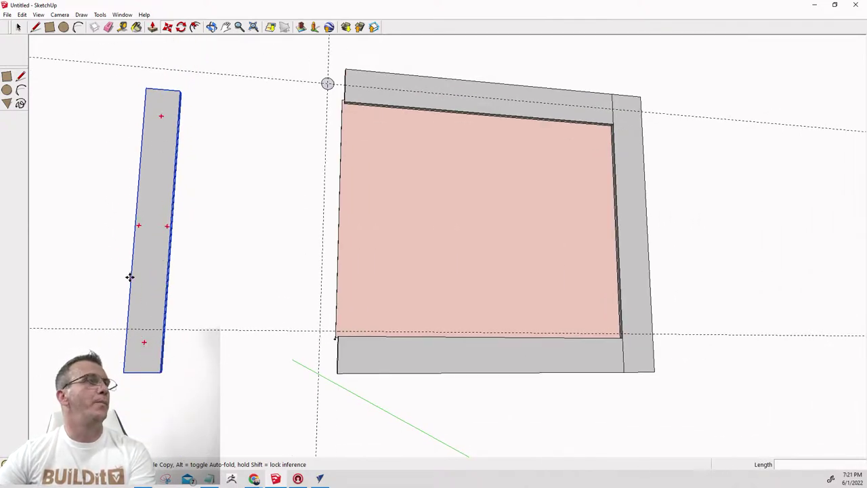
Measure with Tape Measure from the stile's top corner and the pink panel's top-left corner.
left_click(124, 28)
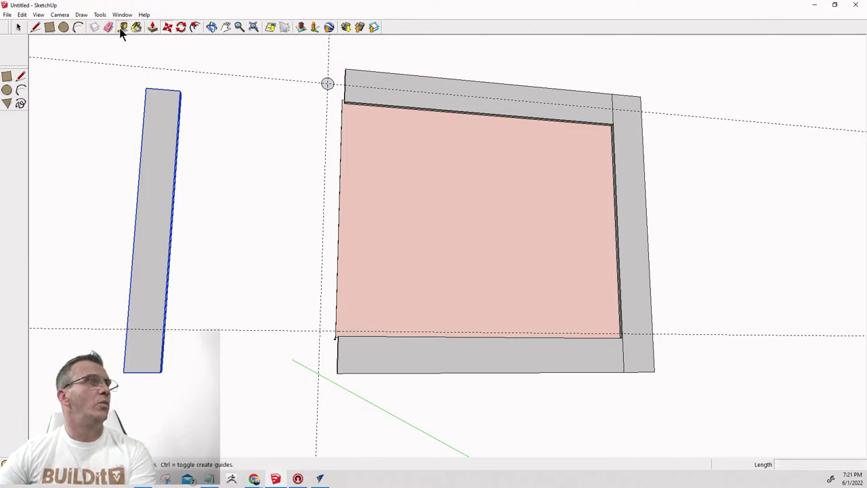
left_click(146, 89)
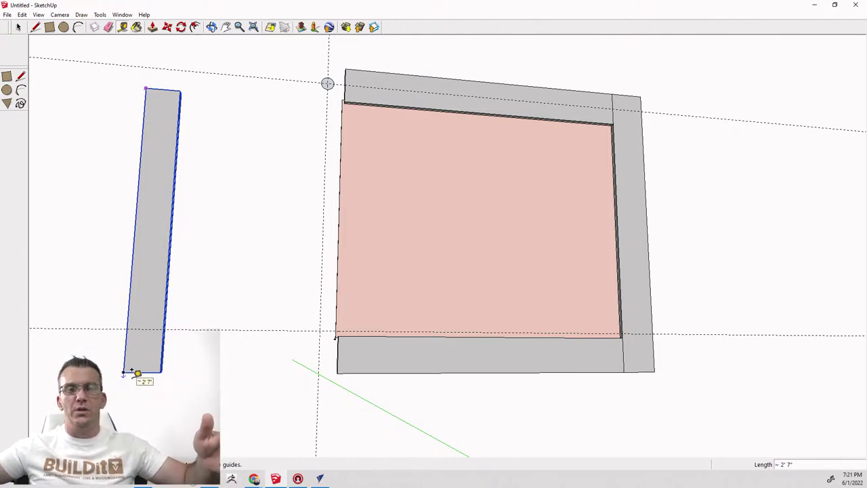
left_click(74, 182)
left_click(344, 101)
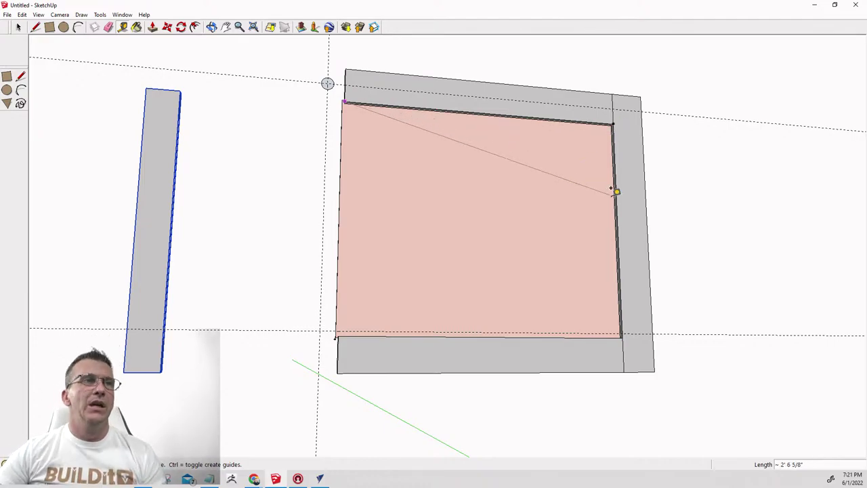
scroll(613, 190, "down", 2)
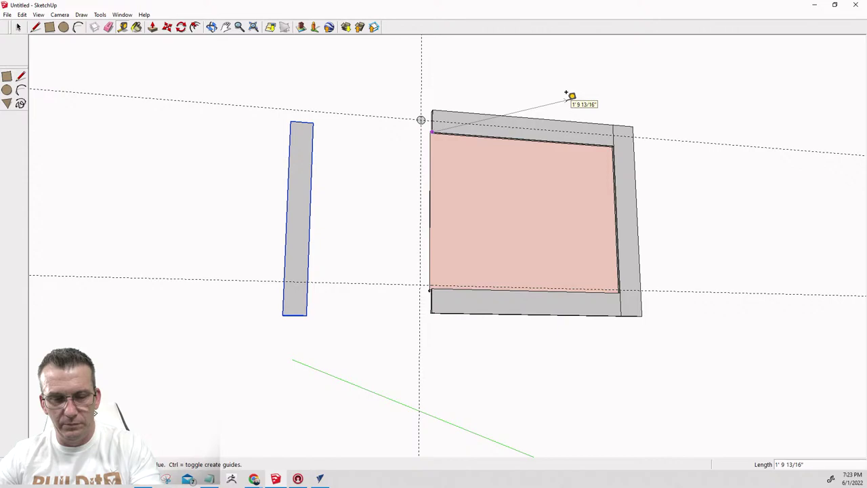
Move the loose left stile back into its place on the frame's left side.
left_click(16, 32)
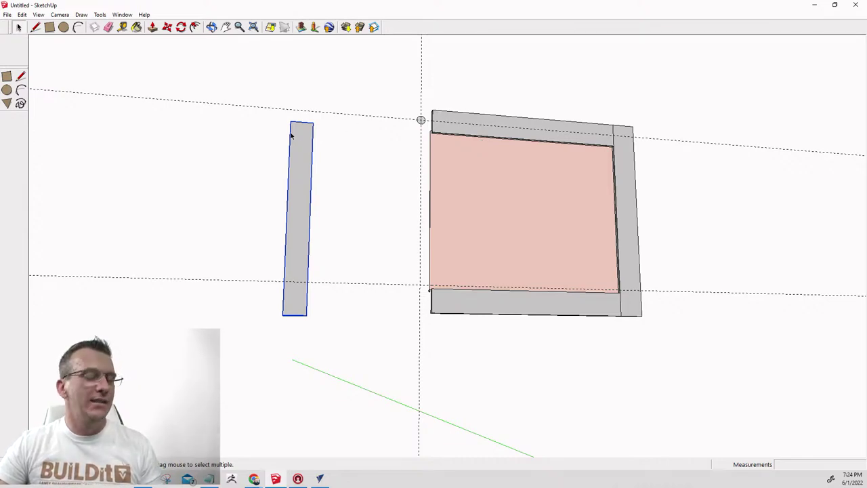
key("ctrl+z")
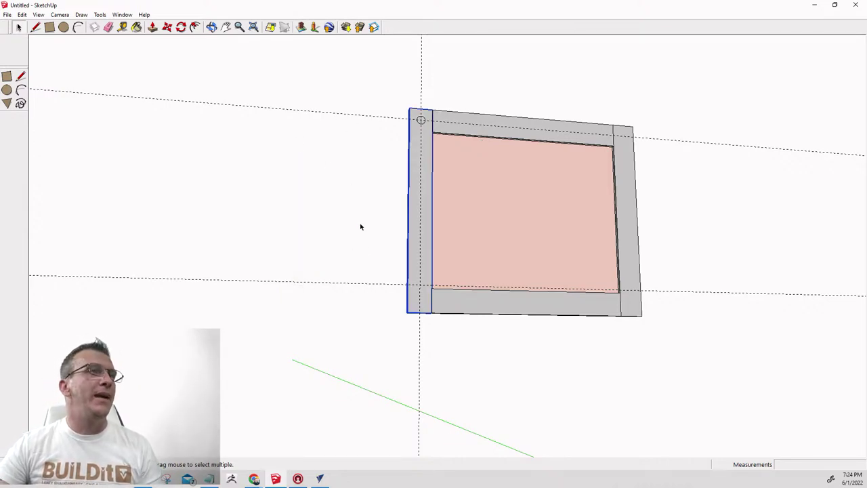
middle_click_drag(360, 226, 261, 248)
key("space")
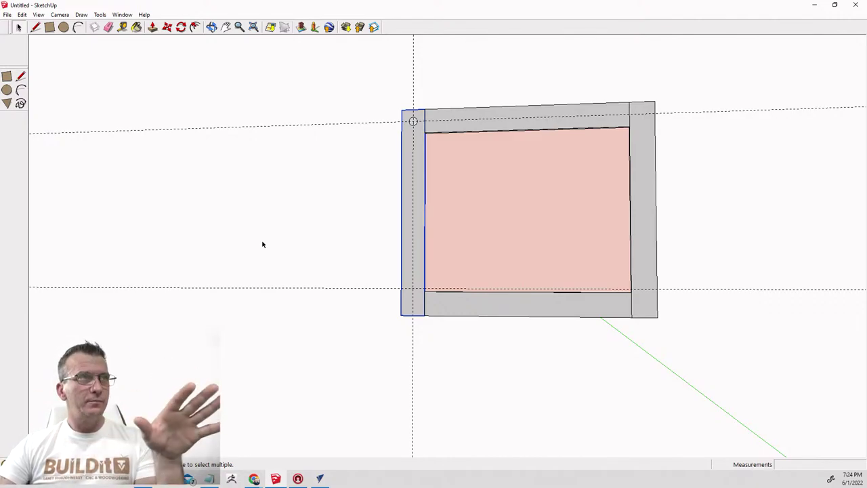
Switch to Chrome and show the Google Photos picture of the bulb-ringed white vanity mirror.
scroll(540, 187, "down", 1)
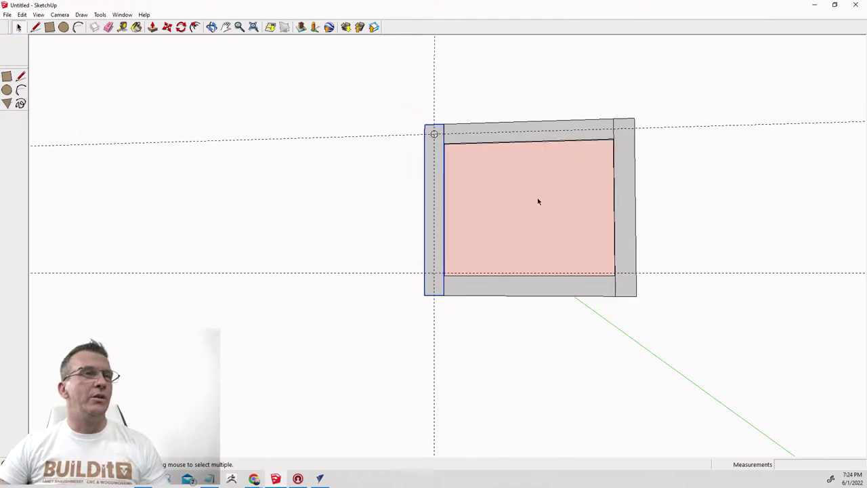
scroll(538, 199, "up", 1)
scroll(535, 203, "up", 1)
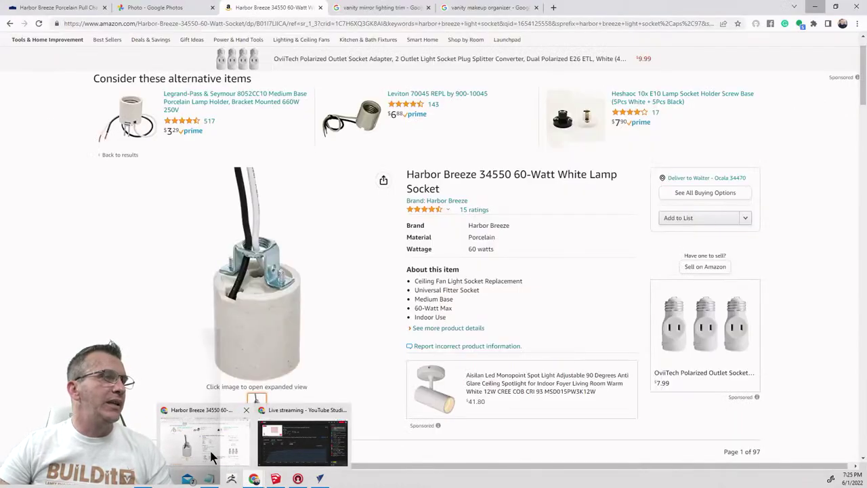
left_click(210, 454)
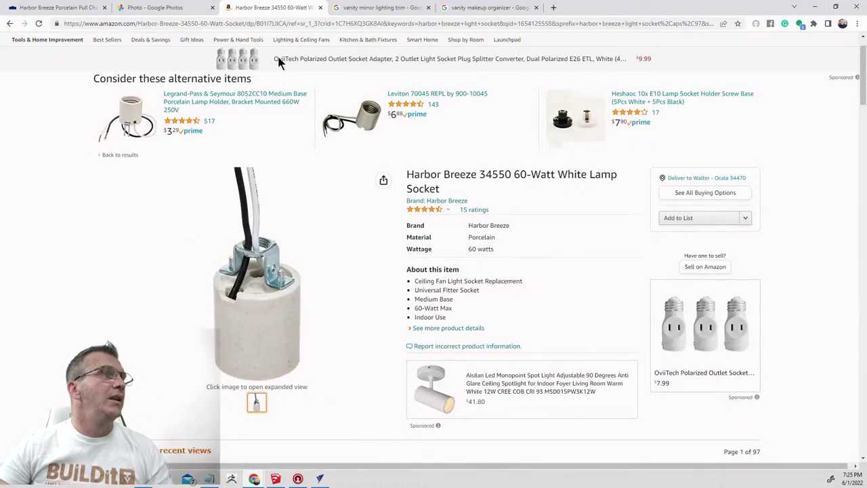
left_click(152, 10)
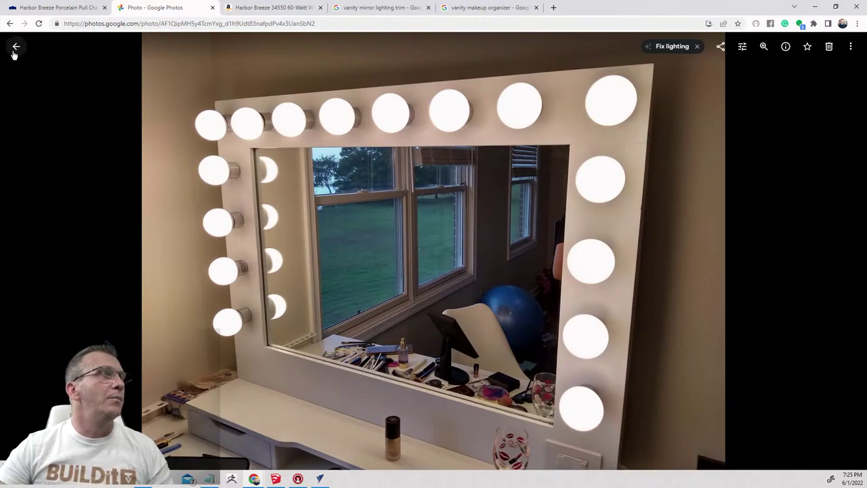
Reopen the vanity mirror photo full size, then return to the 'vanity mirror lighting trim' image results.
left_click(11, 25)
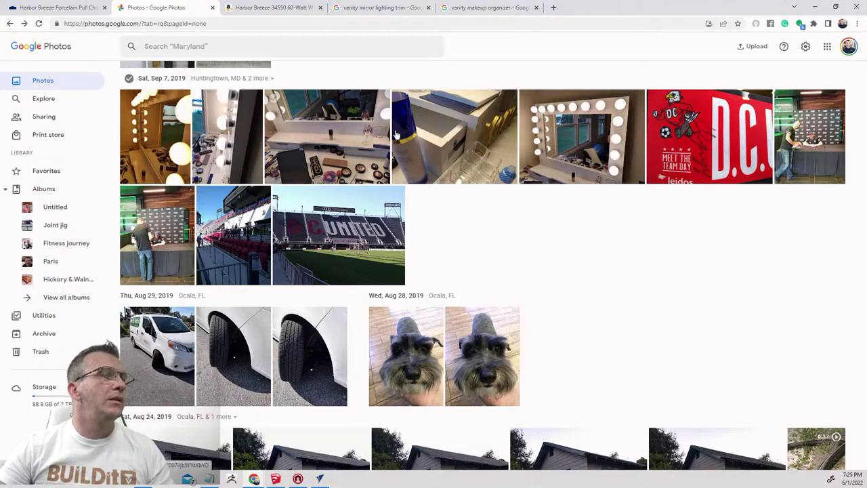
left_click(342, 134)
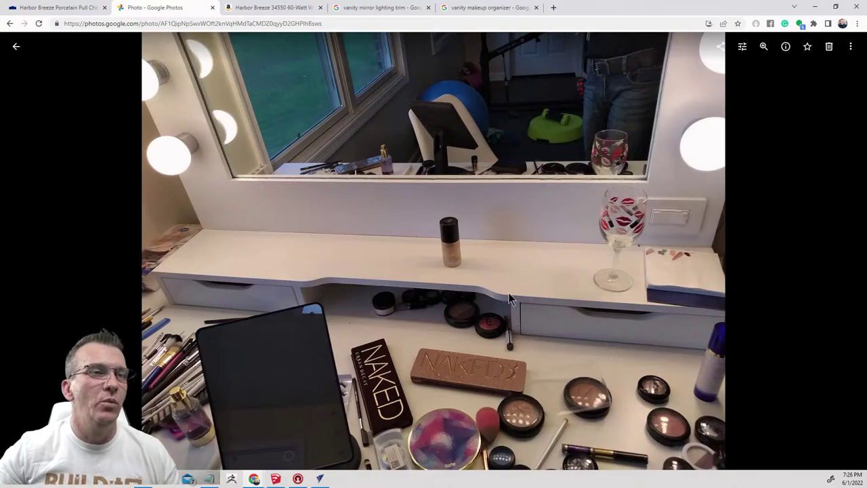
left_click(383, 9)
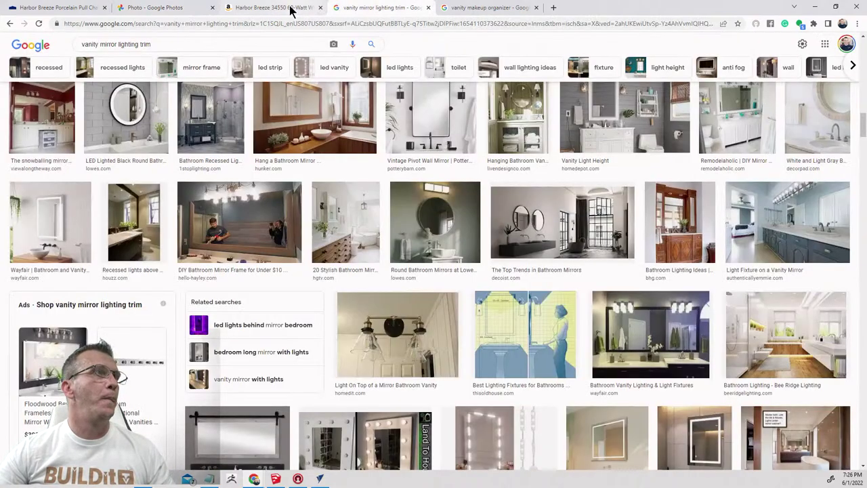
Close the vanity makeup organizer results tab and switch to the VCarve Pro start screen.
left_click(500, 9)
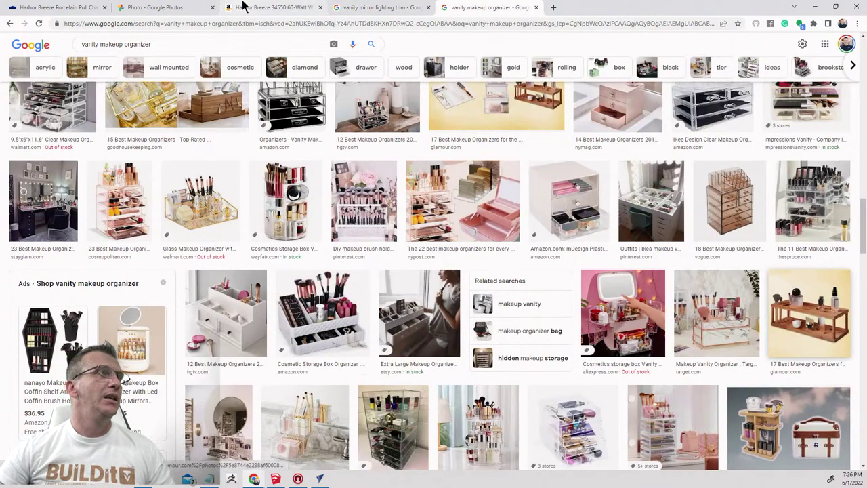
left_click(536, 7)
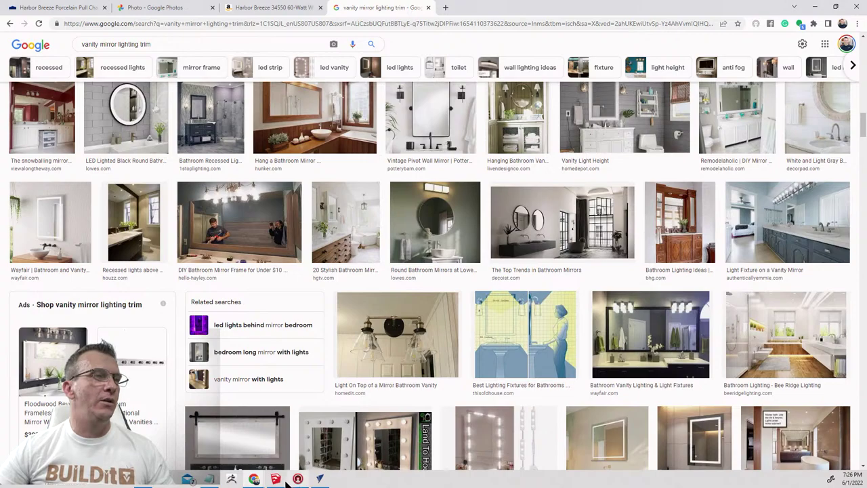
left_click(321, 479)
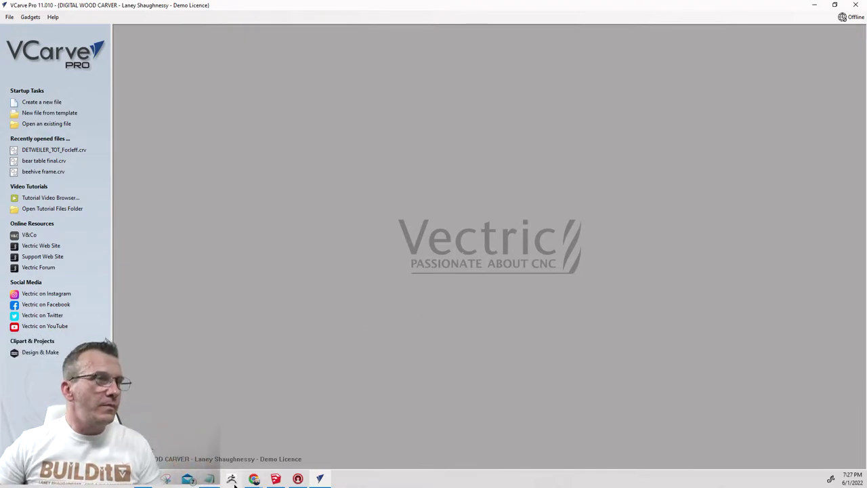
Return to SketchUp and delete the horizontal and vertical guidelines.
left_click(276, 478)
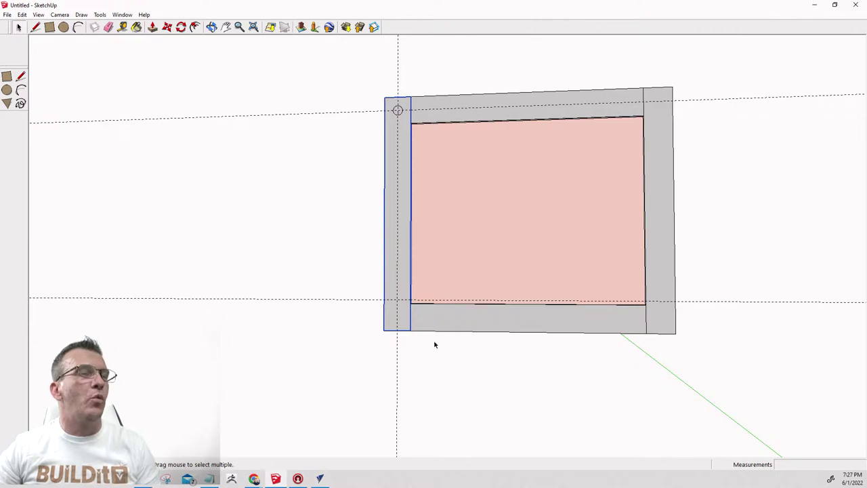
middle_click_drag(435, 345, 502, 231)
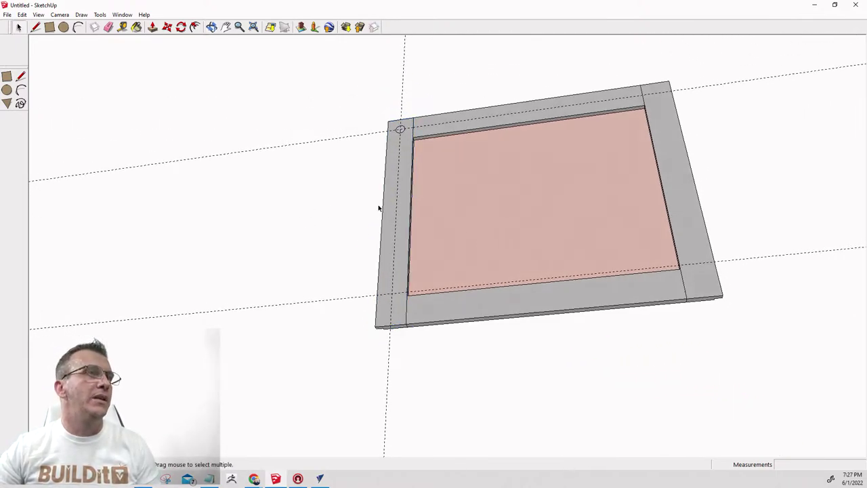
left_click(289, 147)
key("Delete")
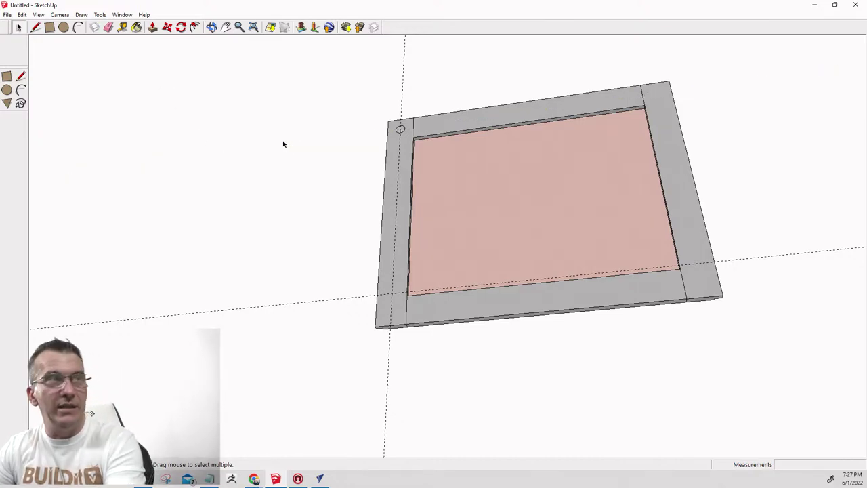
left_click(397, 105)
key("Delete")
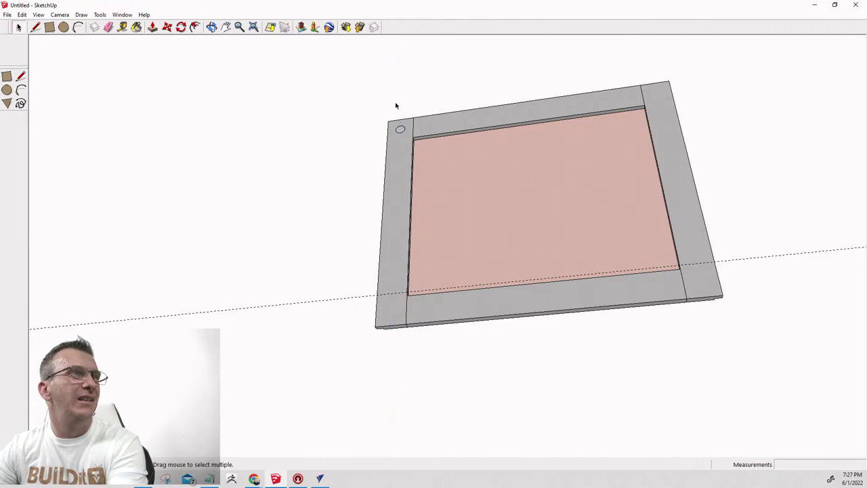
Delete the last guideline and the pink centre face.
left_click(344, 298)
key("Delete")
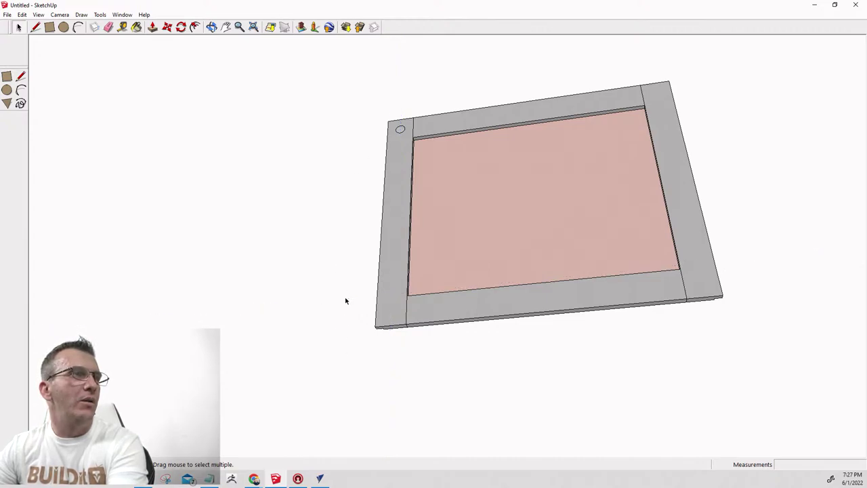
left_click(478, 243)
key("Delete")
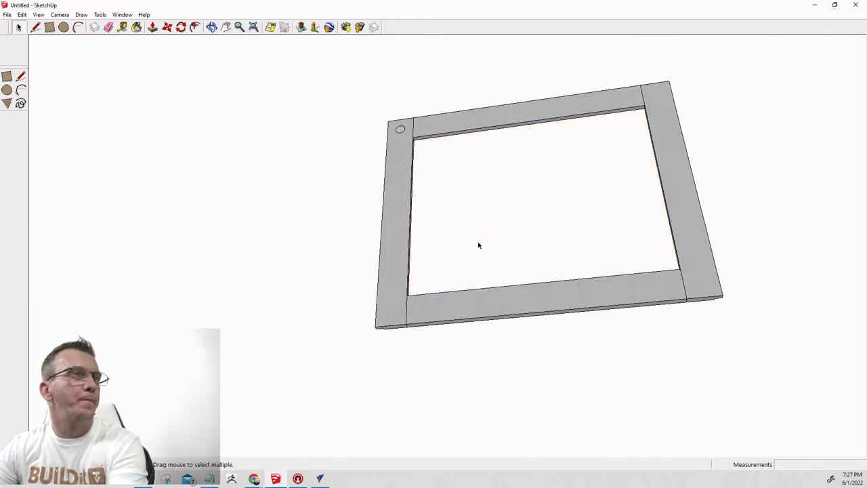
Move the right stile so its bottom corner snaps onto the bottom rail's endpoint.
key("o")
left_click_drag(418, 276, 493, 411)
scroll(519, 368, "up", 5)
left_click_drag(519, 368, 697, 315)
key("space")
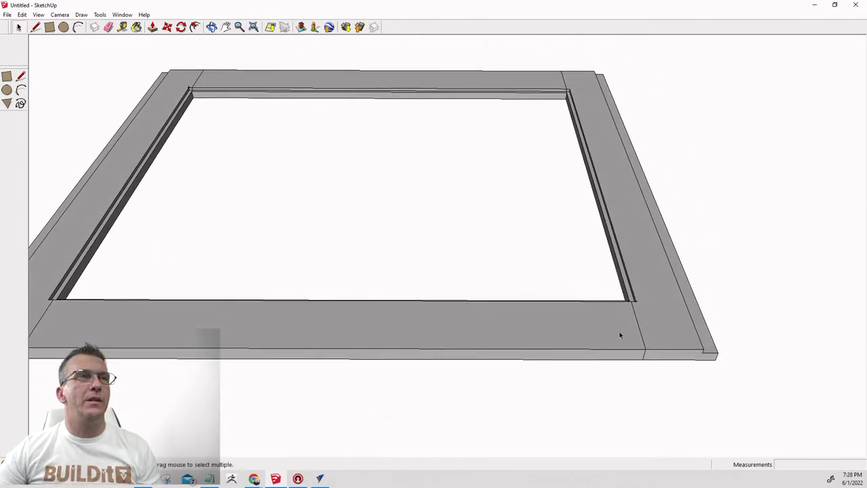
scroll(616, 331, "down", 1)
middle_click_drag(615, 330, 454, 344)
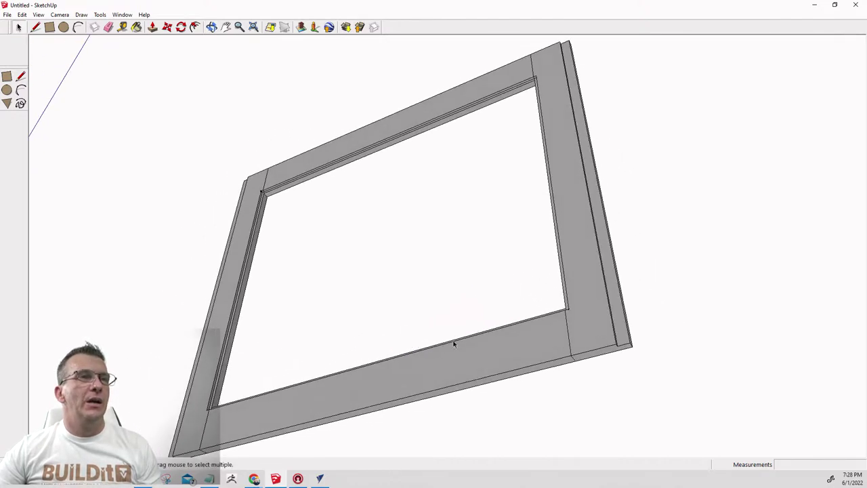
left_click(581, 327)
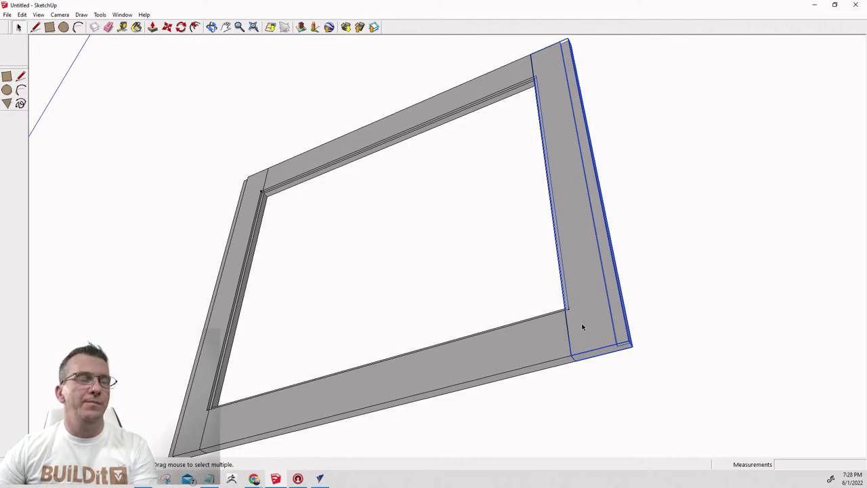
key("m")
left_click(576, 314)
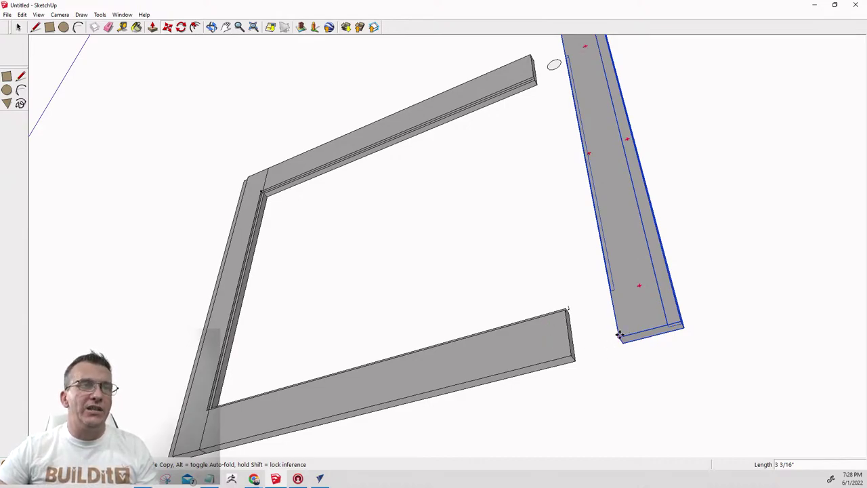
left_click(616, 336)
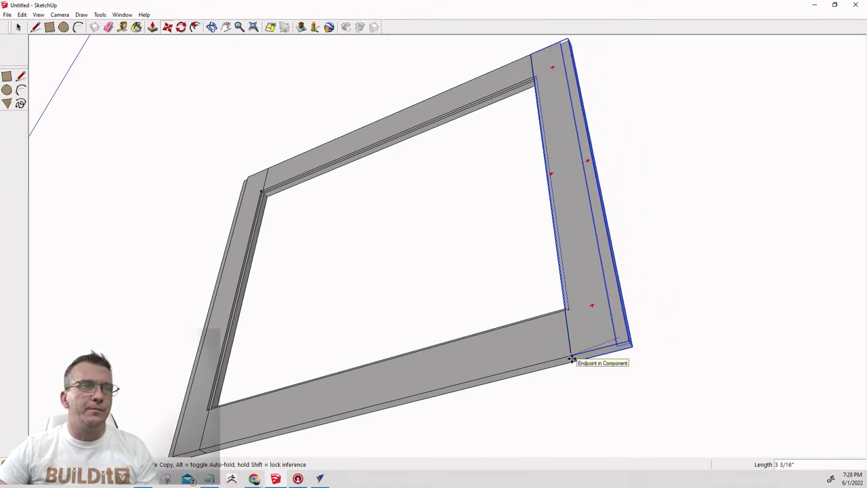
left_click(571, 356)
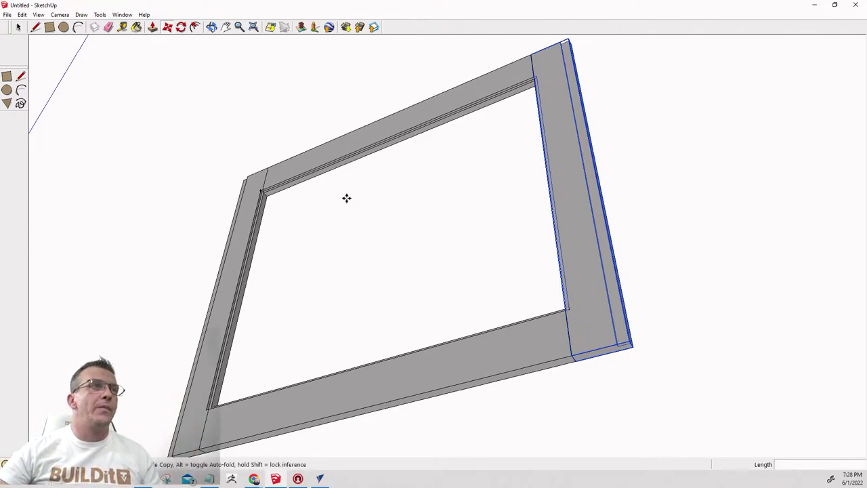
key("Escape")
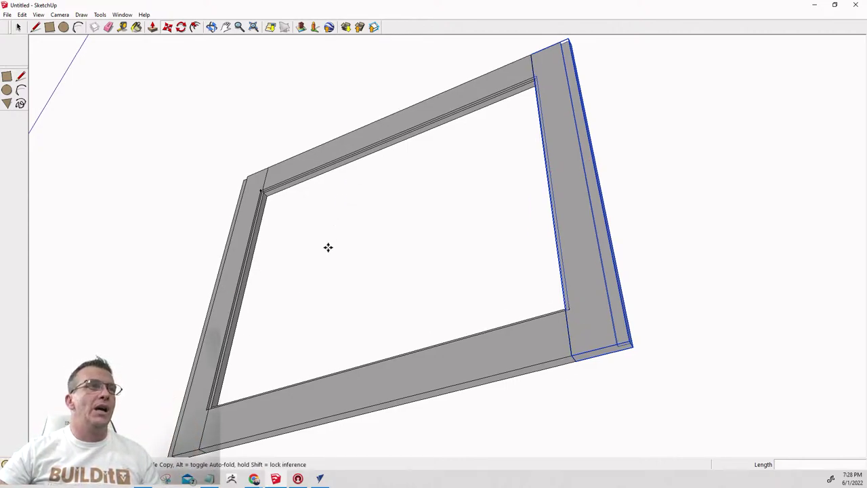
left_click(212, 27)
left_click_drag(266, 238, 341, 221)
scroll(346, 225, "up", 2)
scroll(325, 213, "down", 1)
scroll(325, 223, "up", 3)
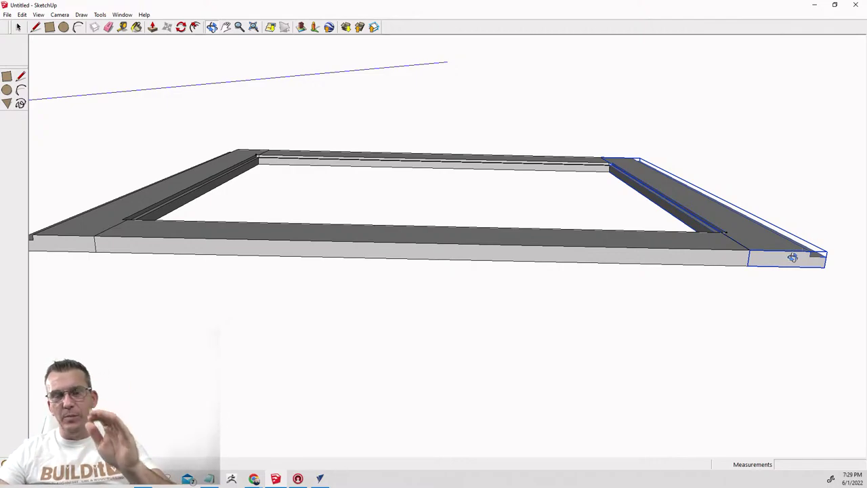
mouse_move(809, 248)
middle_mouse_down()
mouse_move(764, 248)
mouse_move(678, 310)
mouse_move(644, 310)
mouse_move(669, 278)
mouse_move(738, 305)
middle_mouse_up()
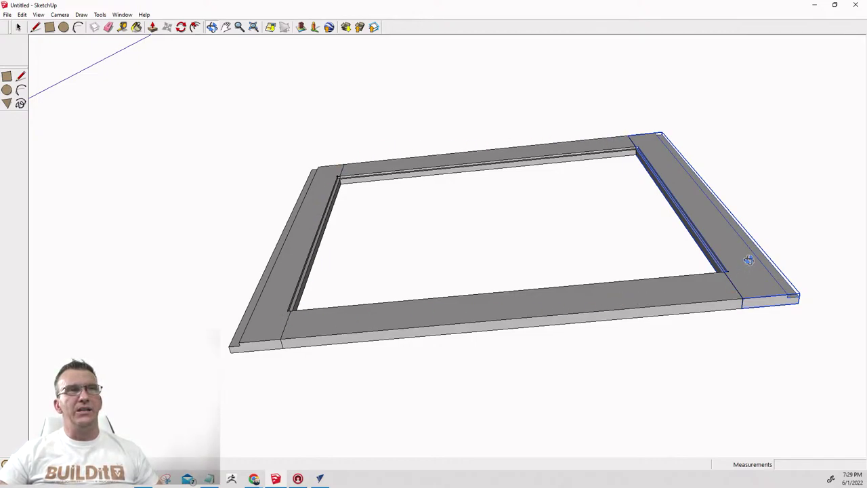
left_click_drag(715, 271, 667, 294)
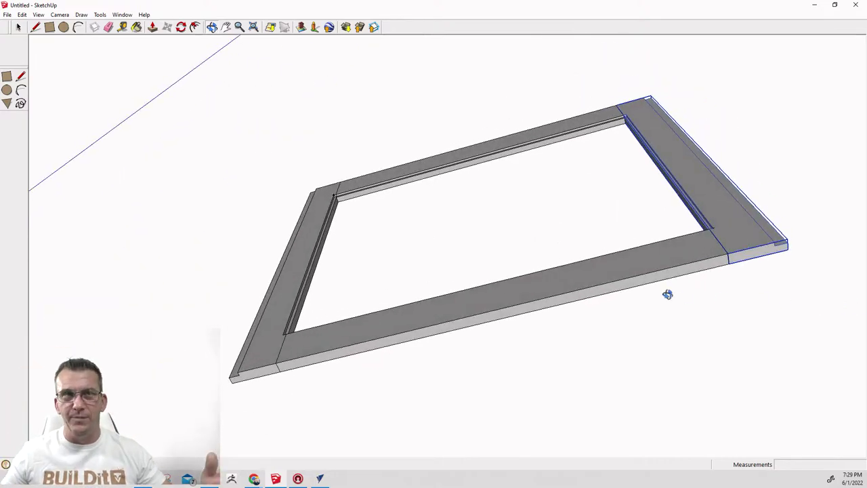
scroll(668, 292, "down", 5)
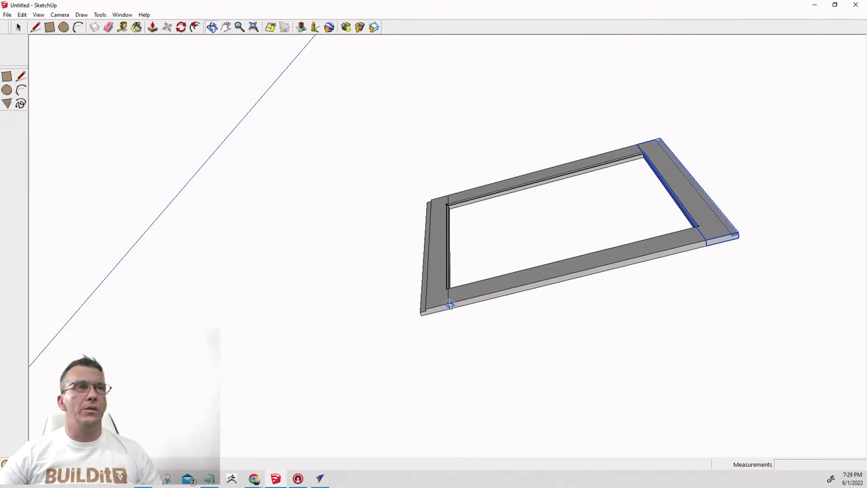
mouse_move(449, 305)
left_mouse_down()
mouse_move(427, 251)
mouse_move(563, 232)
mouse_move(549, 270)
mouse_move(528, 283)
left_mouse_up()
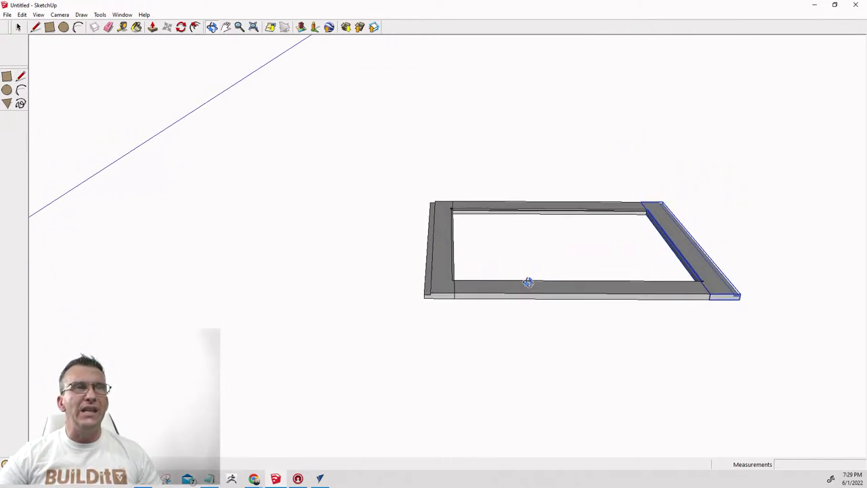
scroll(648, 254, "up", 2)
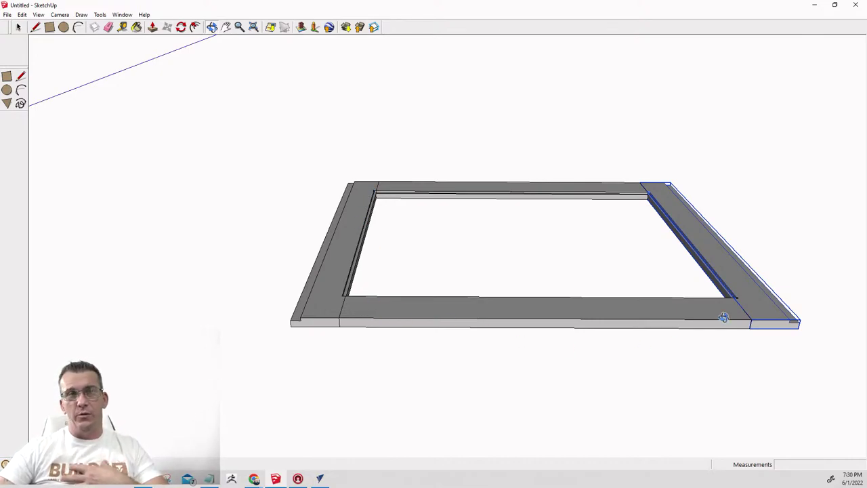
left_click_drag(723, 317, 729, 371)
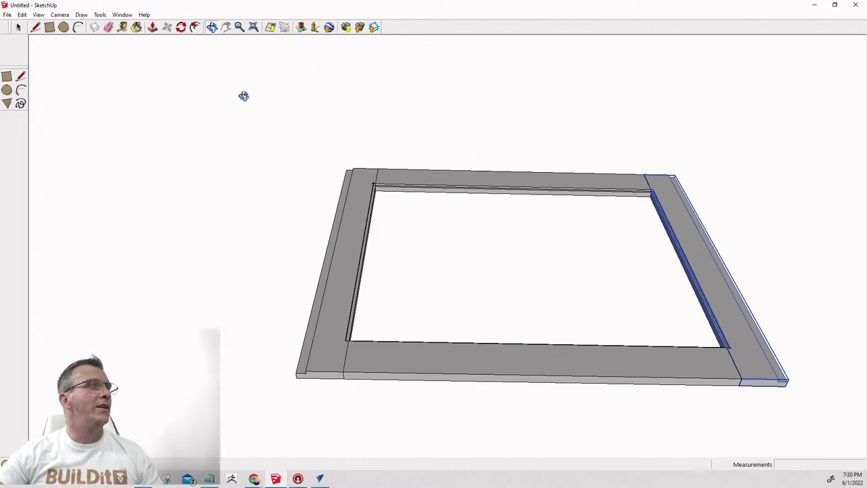
left_click_drag(442, 207, 401, 261)
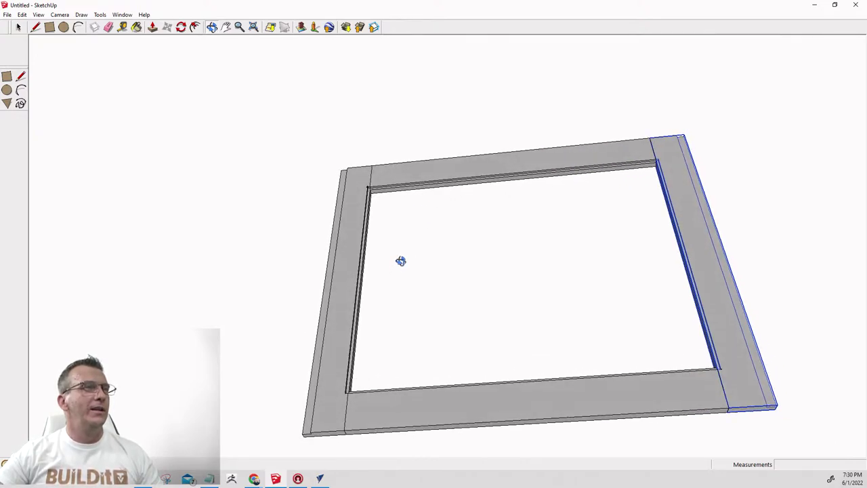
left_click_drag(590, 360, 530, 300)
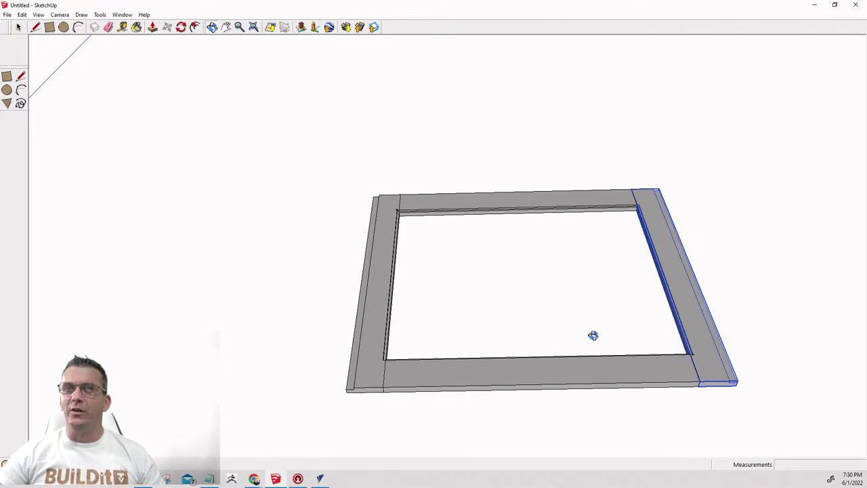
left_click_drag(501, 239, 447, 429)
scroll(609, 115, "up", 3)
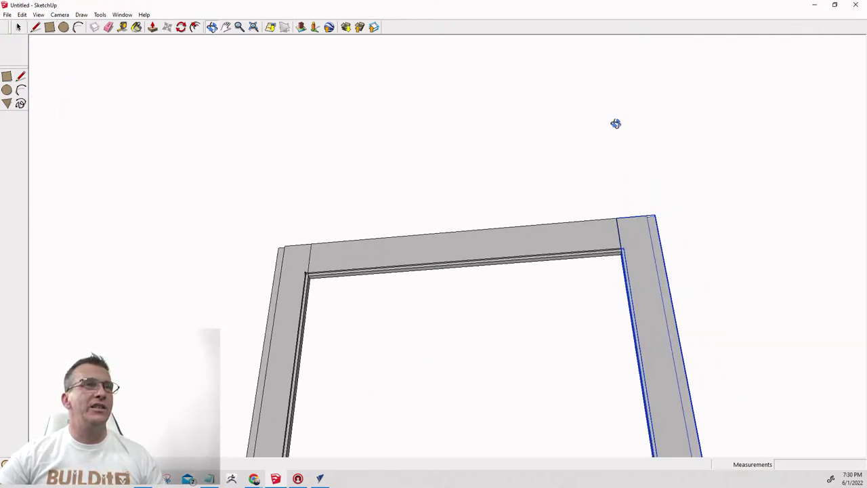
left_click_drag(615, 123, 582, 211)
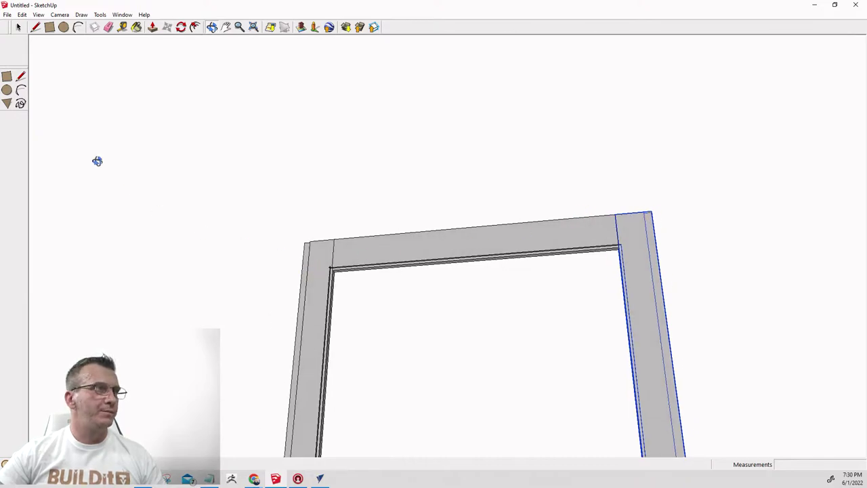
left_click(19, 27)
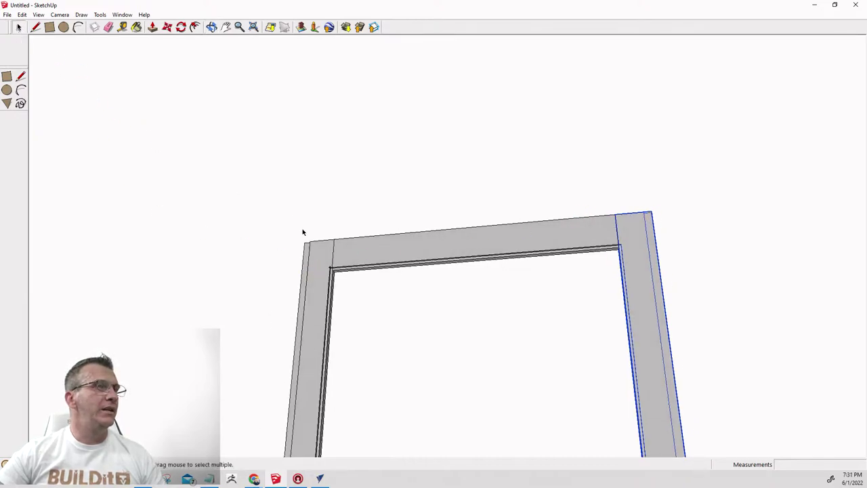
left_click(333, 259)
double_click(333, 259)
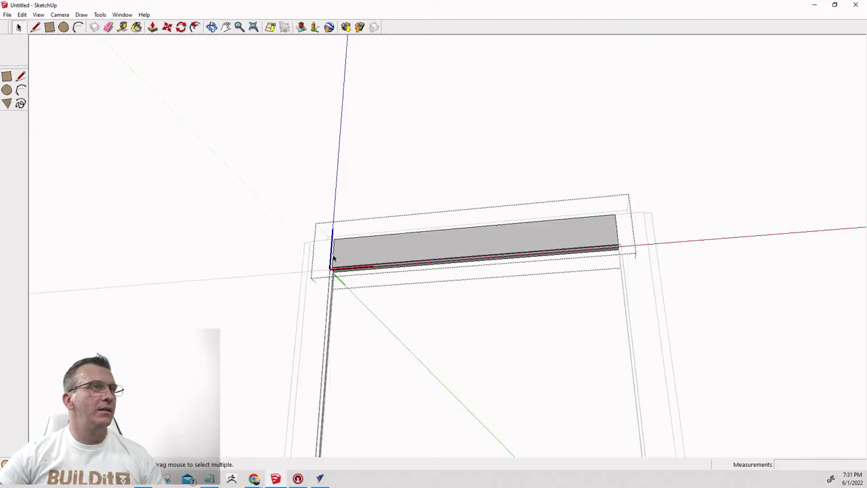
left_click(277, 214)
scroll(284, 210, "down", 3)
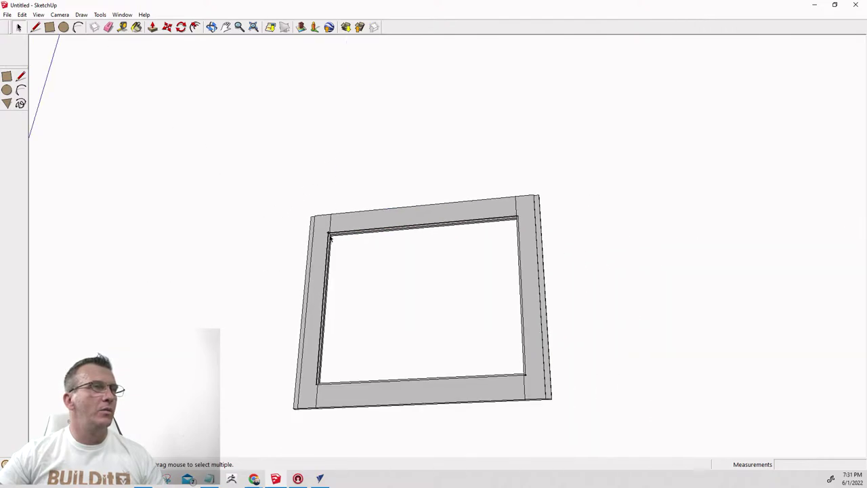
scroll(330, 207, "up", 4)
scroll(367, 201, "down", 3)
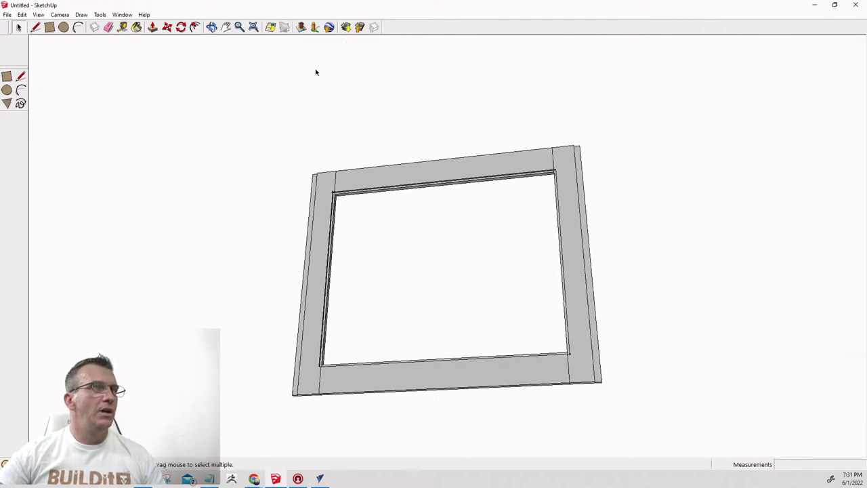
left_click_drag(242, 128, 599, 304)
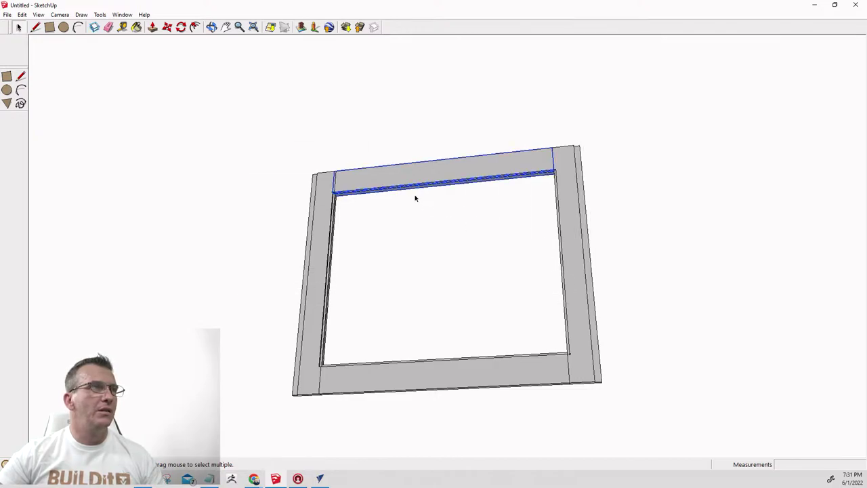
double_click(357, 181)
scroll(357, 182, "up", 4)
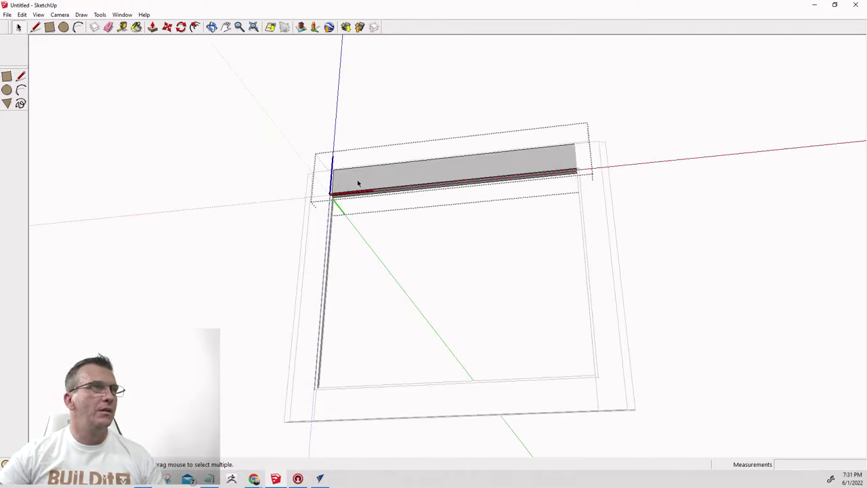
left_click(338, 214)
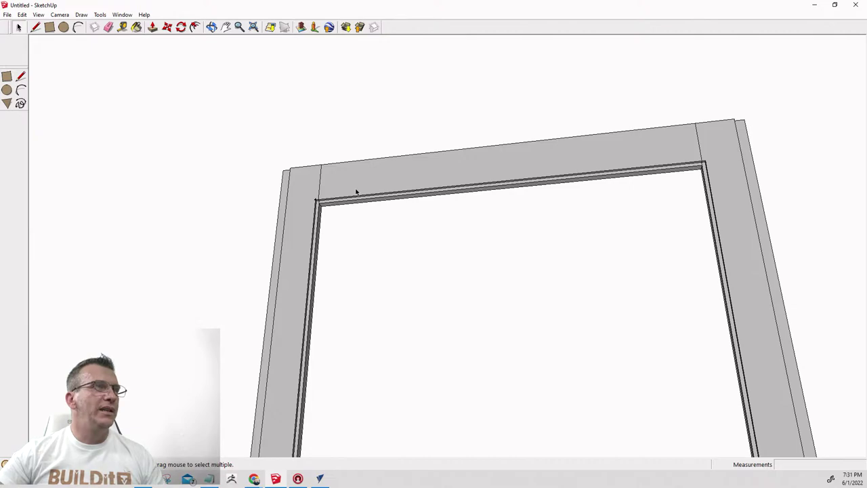
middle_click_drag(357, 190, 400, 224)
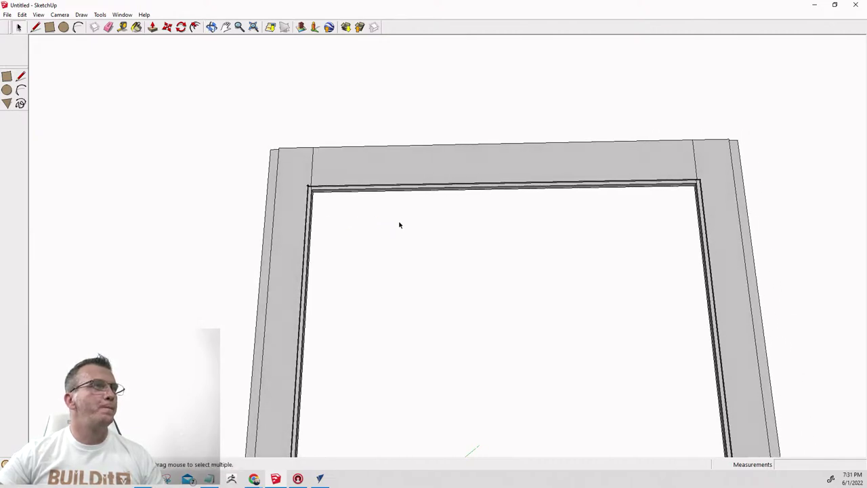
left_click(50, 27)
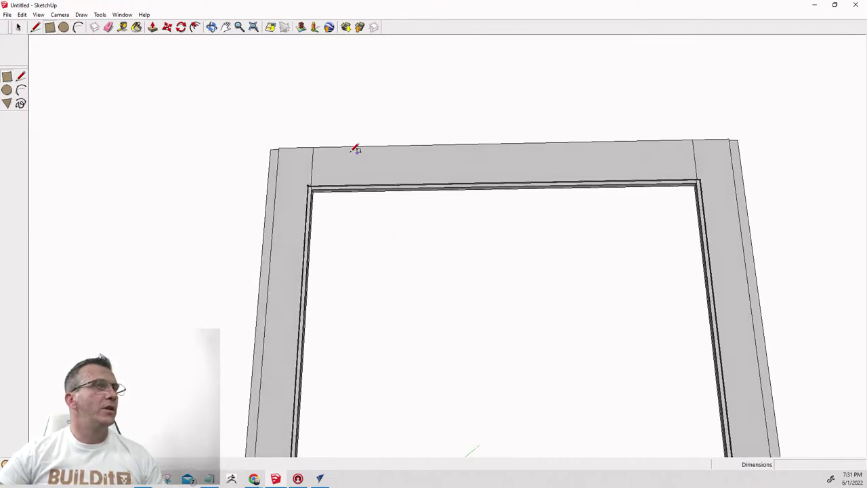
left_click(275, 148)
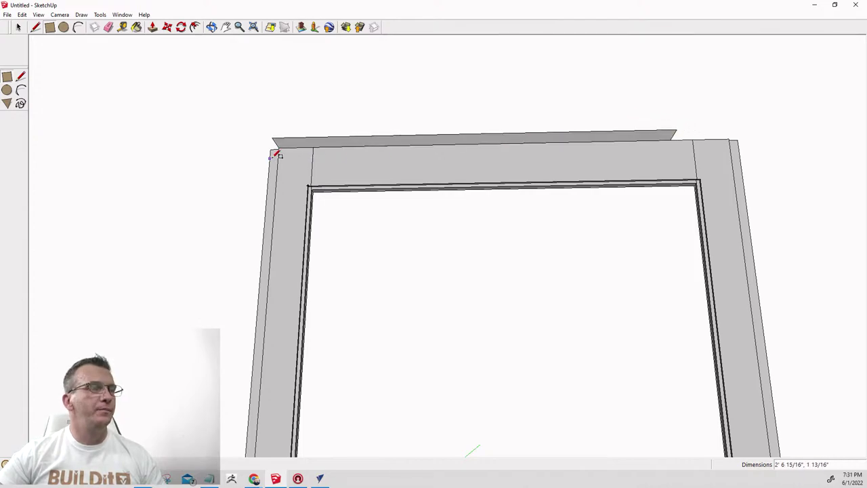
key("Escape")
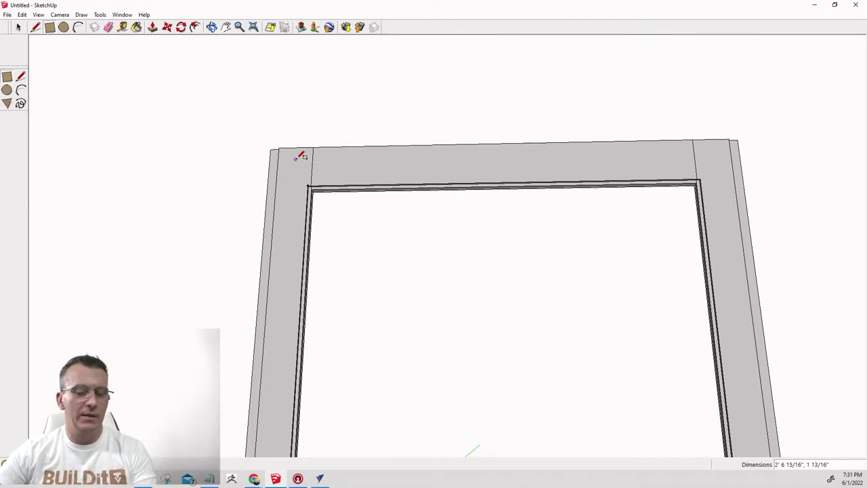
key("space")
Inside the left stile, draw a 2 3/4" x 3/4" rectangle at its top and recess it 1/4".
double_click(295, 161)
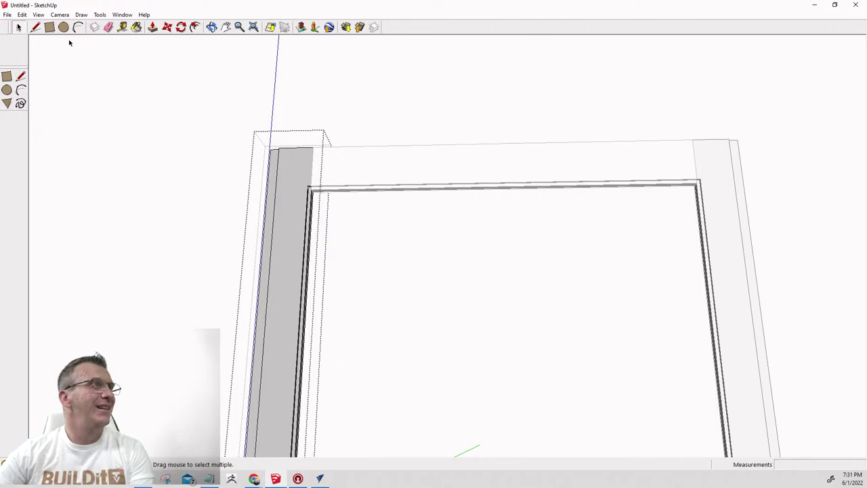
left_click(49, 27)
left_click(279, 148)
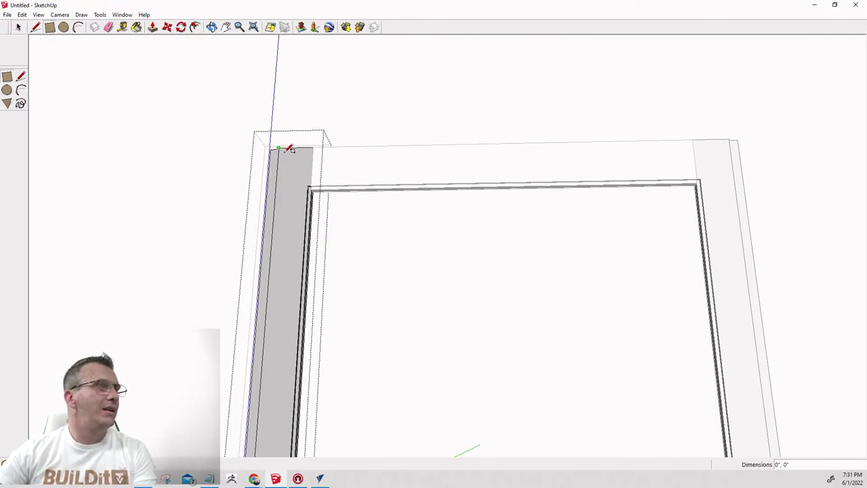
left_click(318, 153)
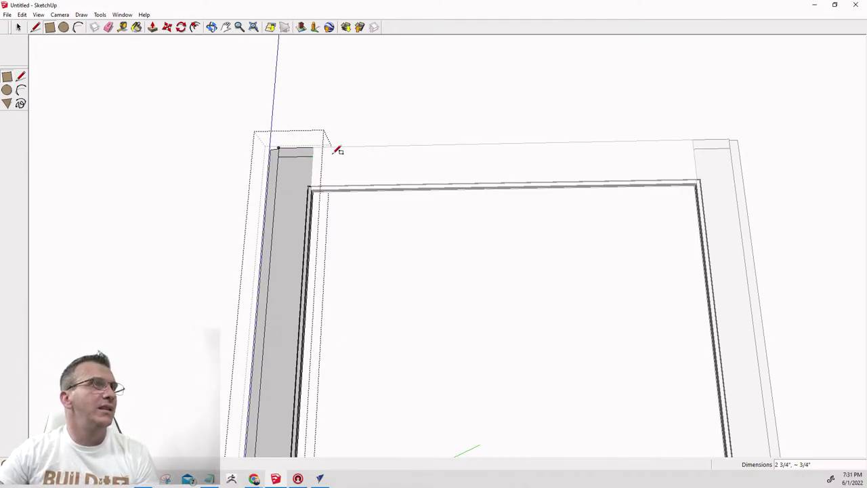
key("space")
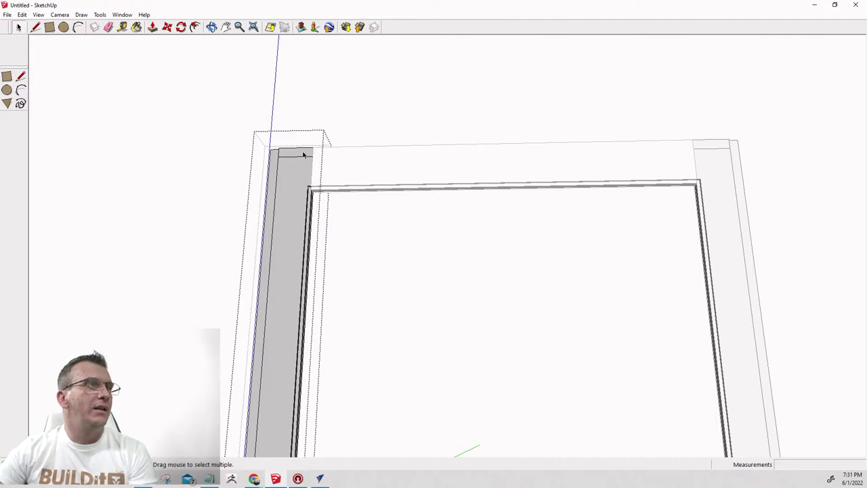
key("p")
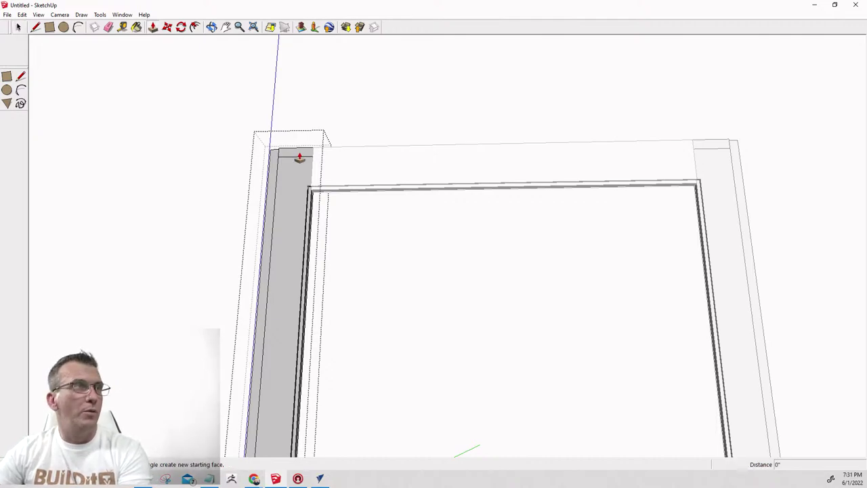
left_click(296, 155)
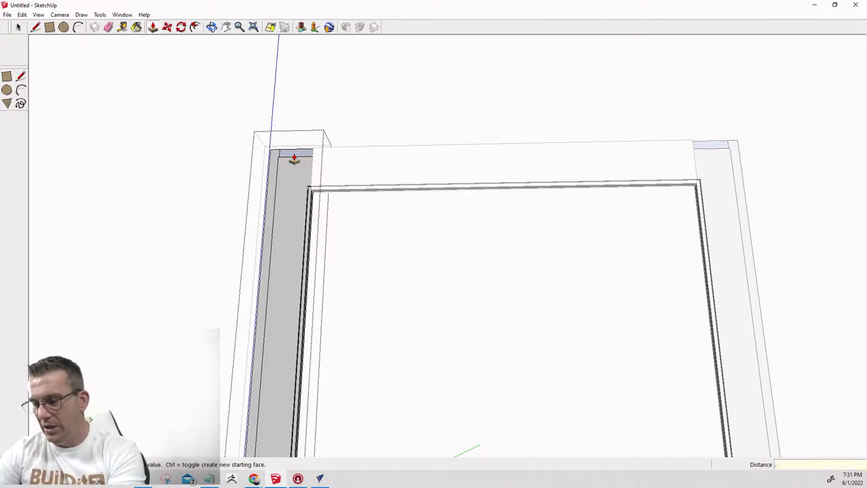
key("Return")
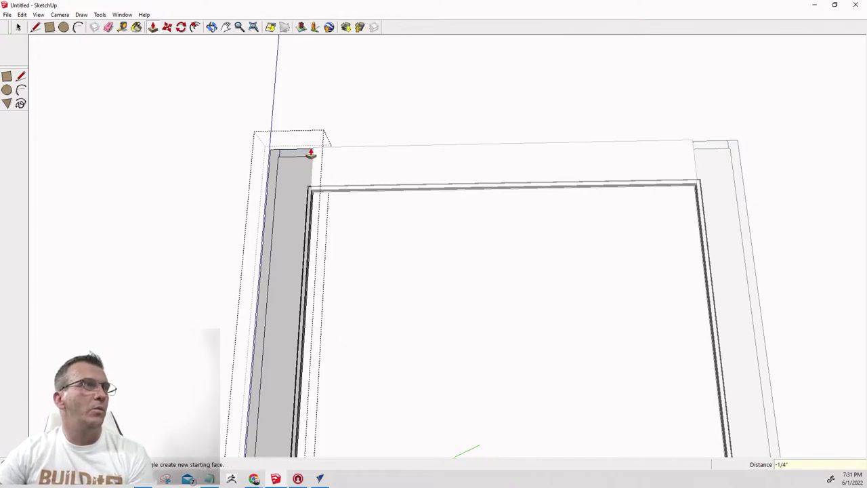
key("space")
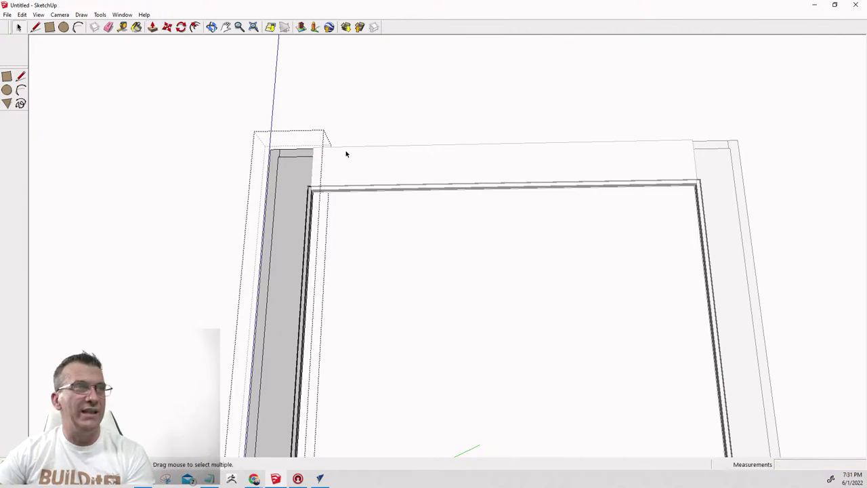
Draw a 2' 5 1/2" x 3/4" strip along the top rail, push it down 1/4", and close the rail.
double_click(355, 163)
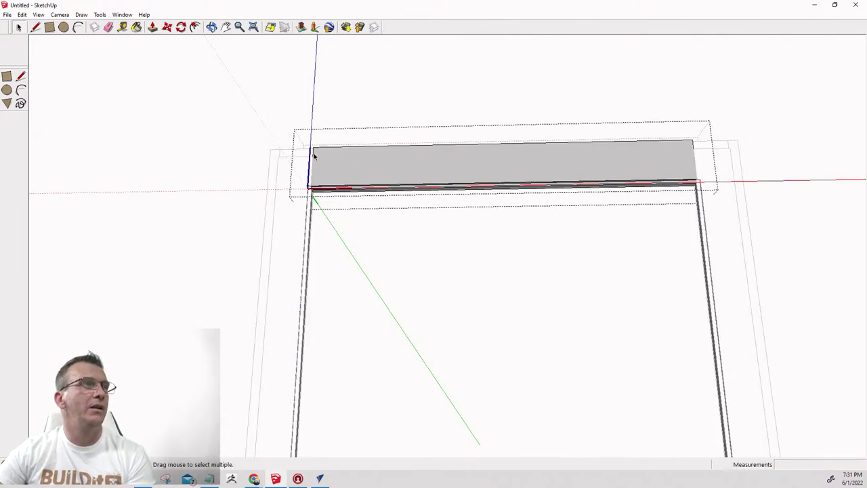
left_click(50, 28)
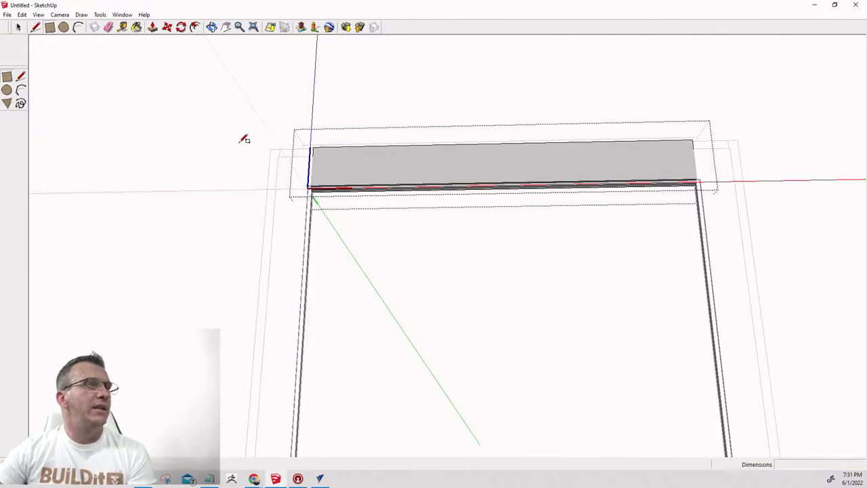
left_click(313, 147)
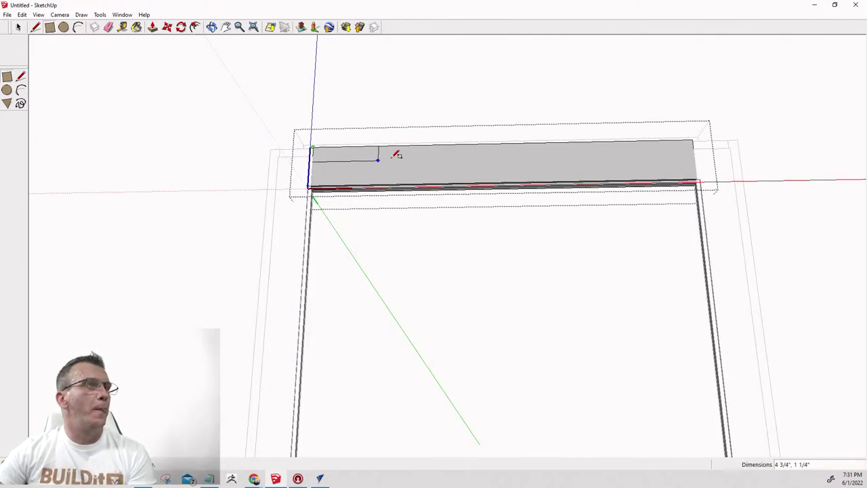
left_click(700, 149)
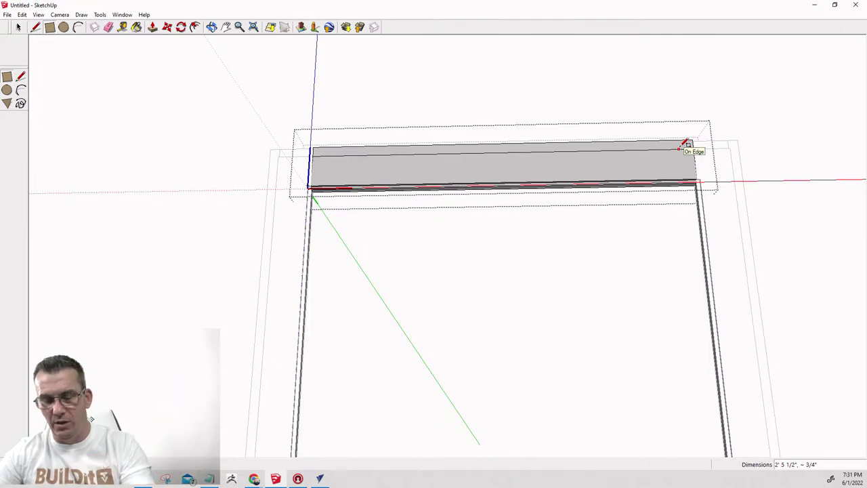
key("space")
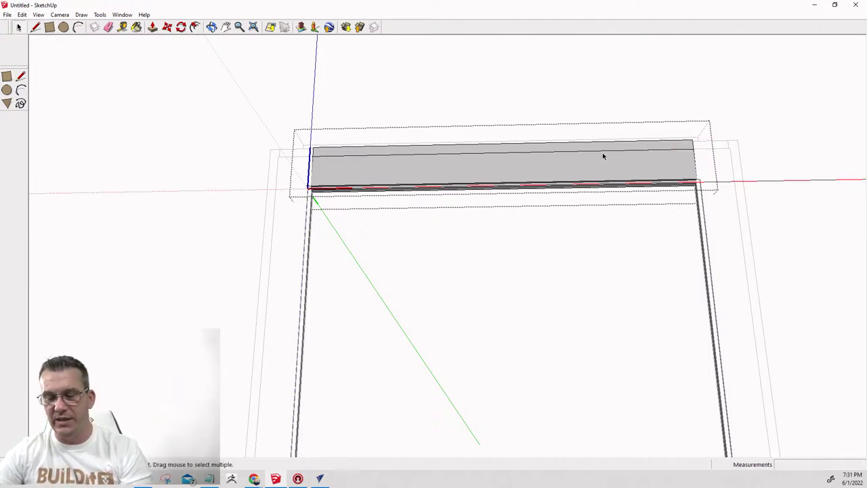
key("p")
left_click(613, 149)
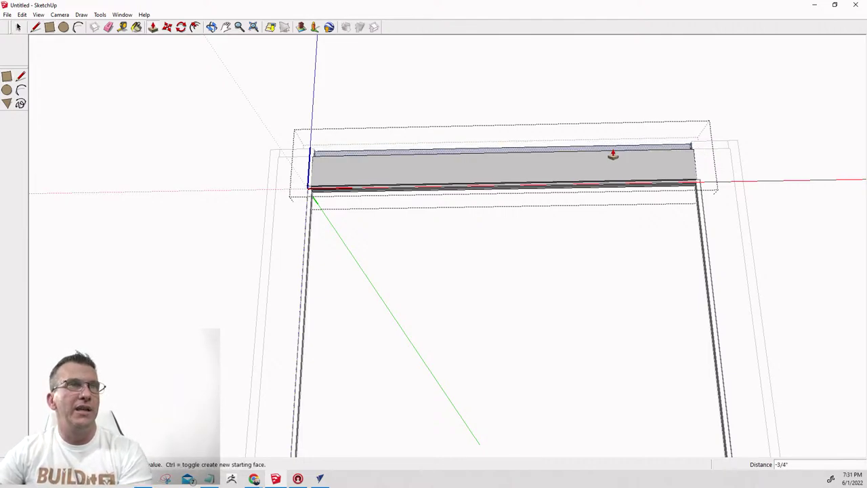
key("Return")
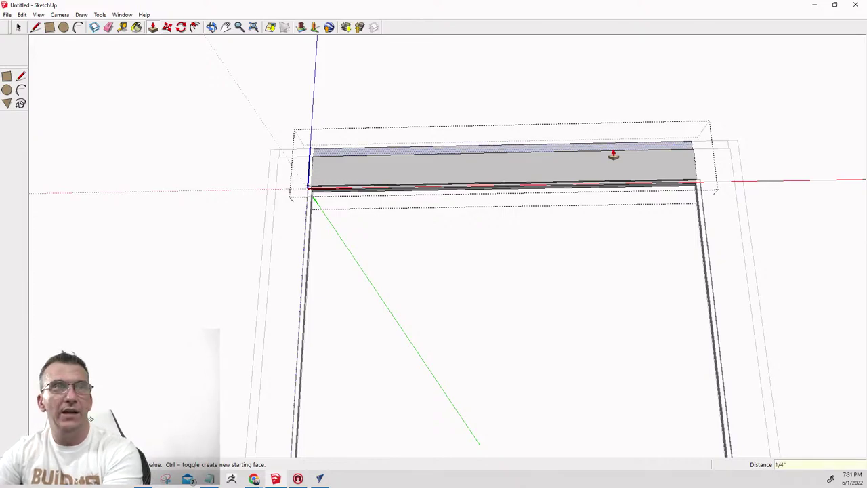
key("space")
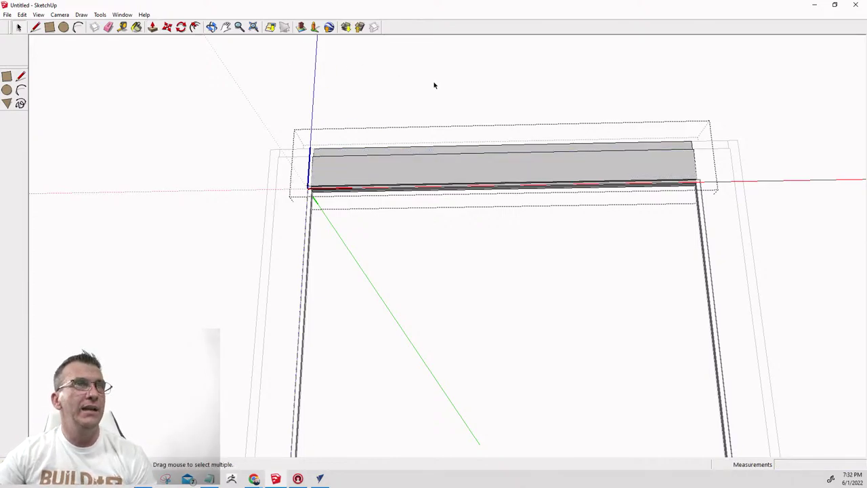
left_click(248, 175)
Open the left stile for editing and orbit to view its bottom end.
scroll(613, 87, "down", 3)
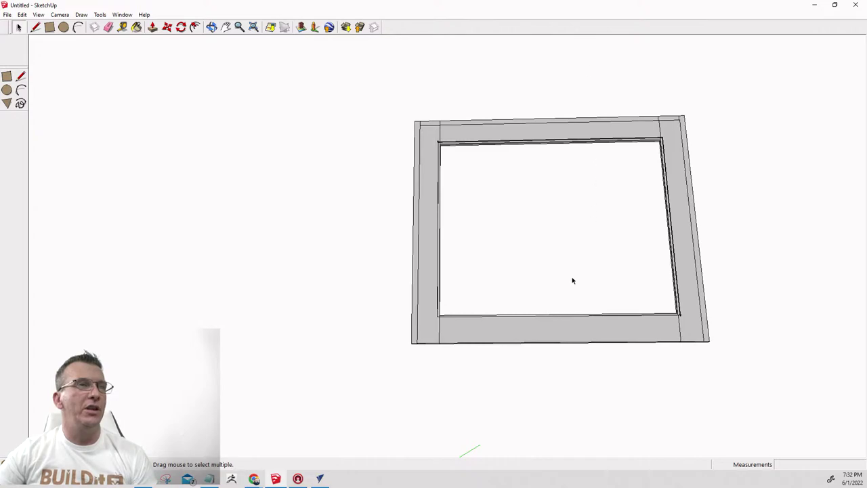
middle_click_drag(530, 351, 531, 214)
scroll(395, 313, "up", 2)
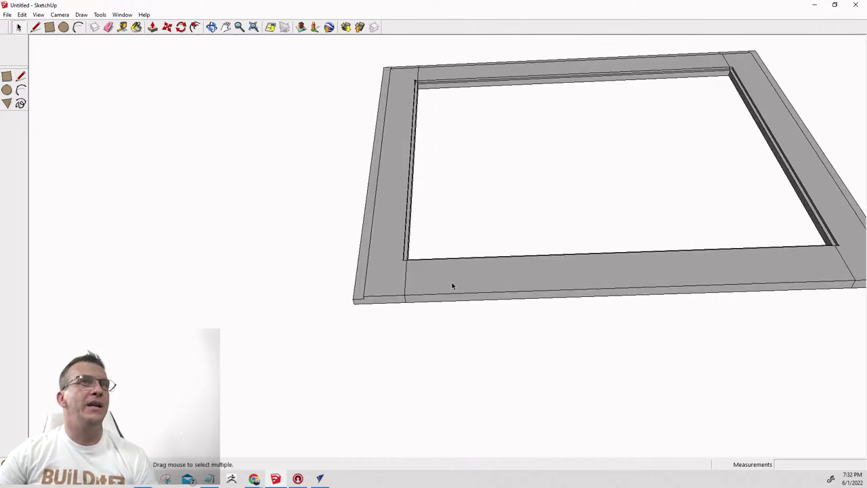
left_click(373, 297)
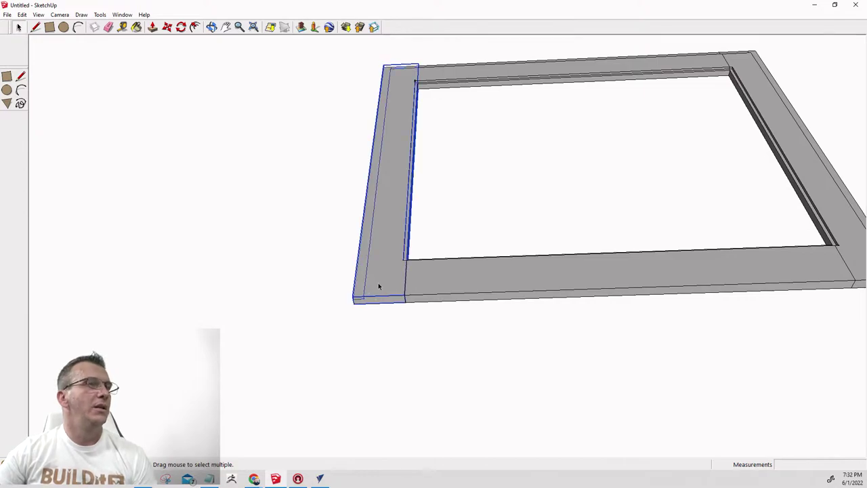
double_click(372, 295)
scroll(372, 307, "up", 2)
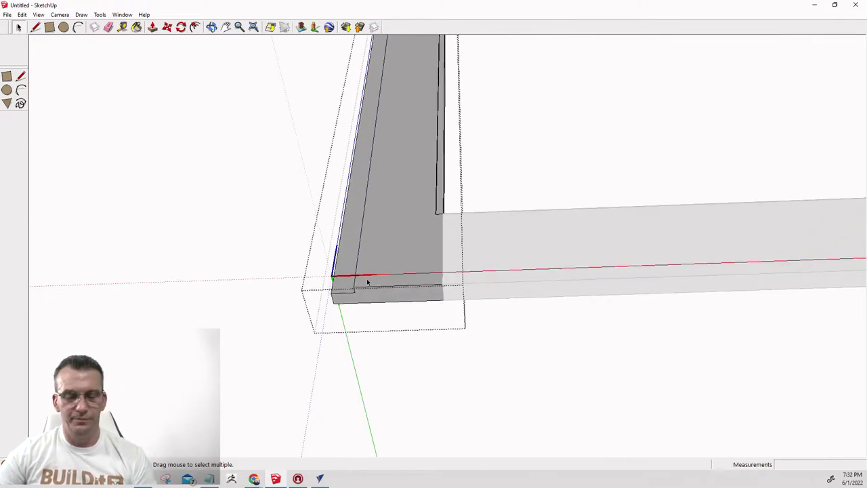
key("s")
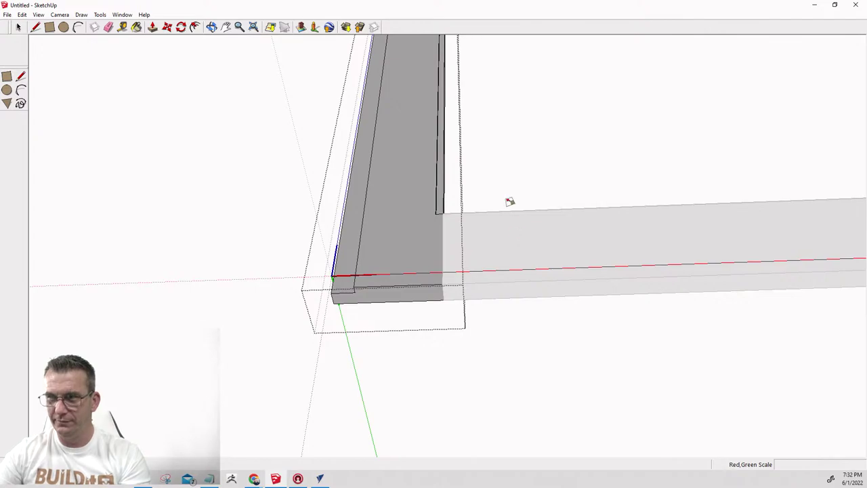
middle_click_drag(514, 240, 468, 300)
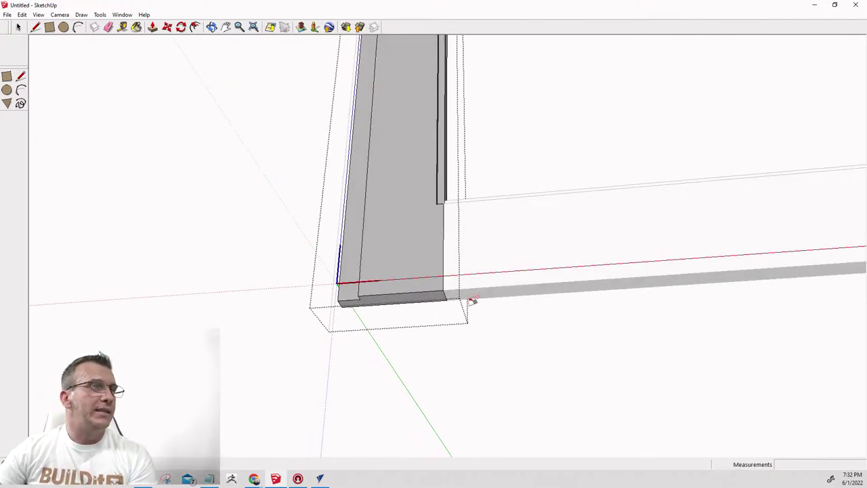
middle_click_drag(482, 248, 488, 289)
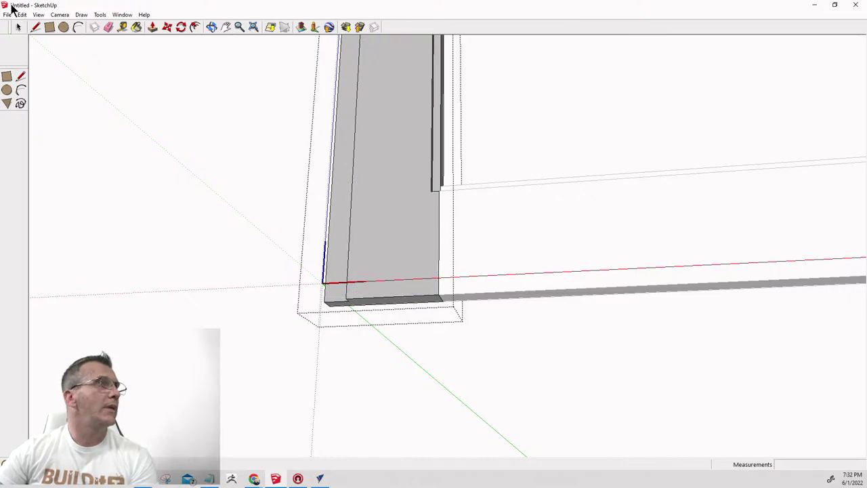
Draw a 2 3/4" x 3/4" rectangle at the stile's bottom, recess it 1/4", and close the stile.
left_click(50, 28)
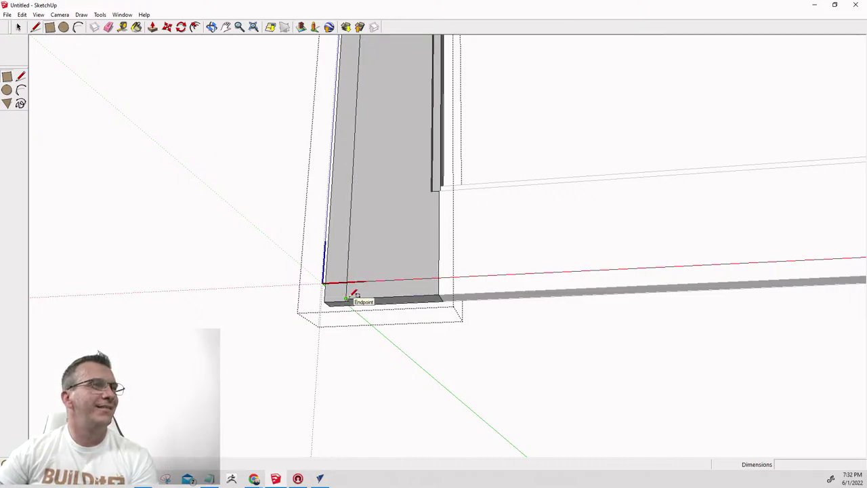
left_click(347, 297)
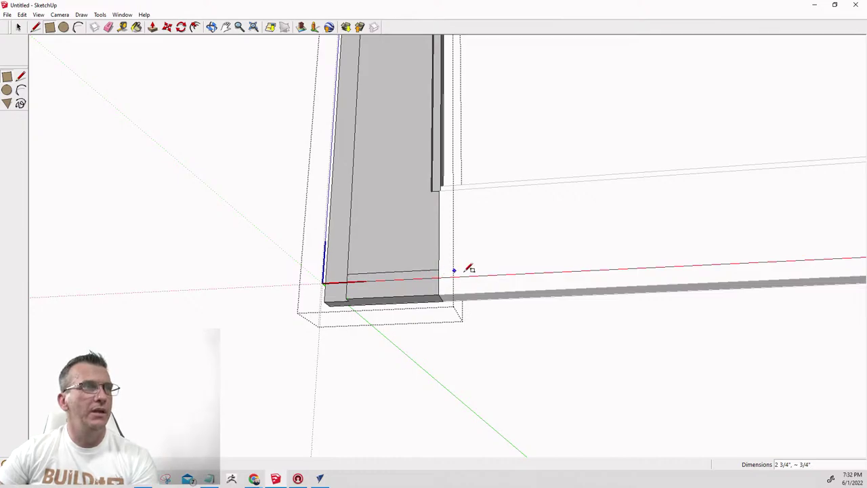
key("p")
left_click(376, 293)
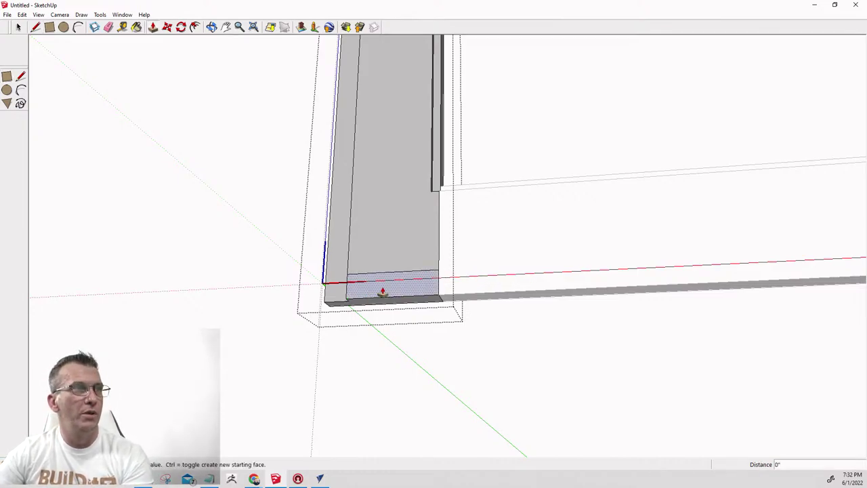
left_click(329, 296)
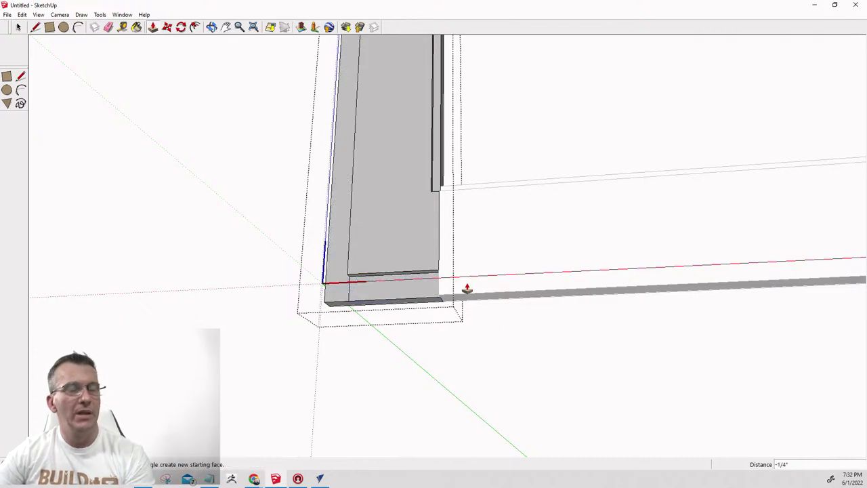
scroll(433, 281, "down", 5)
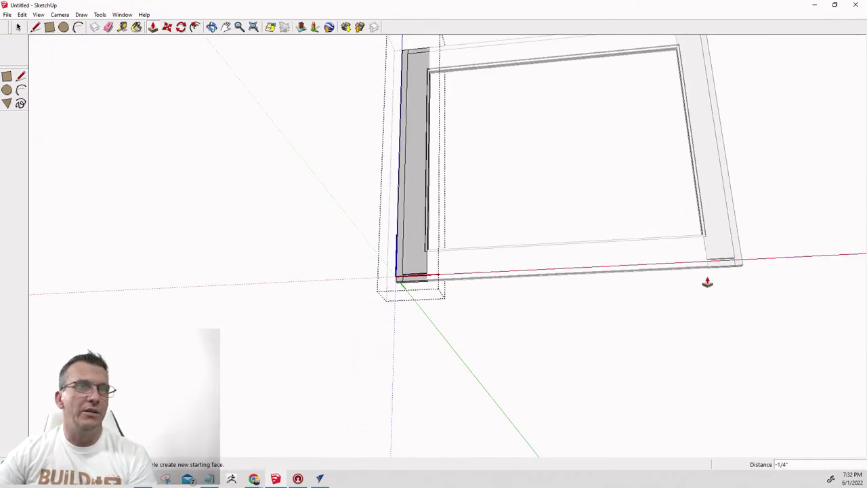
scroll(706, 280, "up", 3)
scroll(734, 266, "up", 2)
scroll(722, 271, "down", 5)
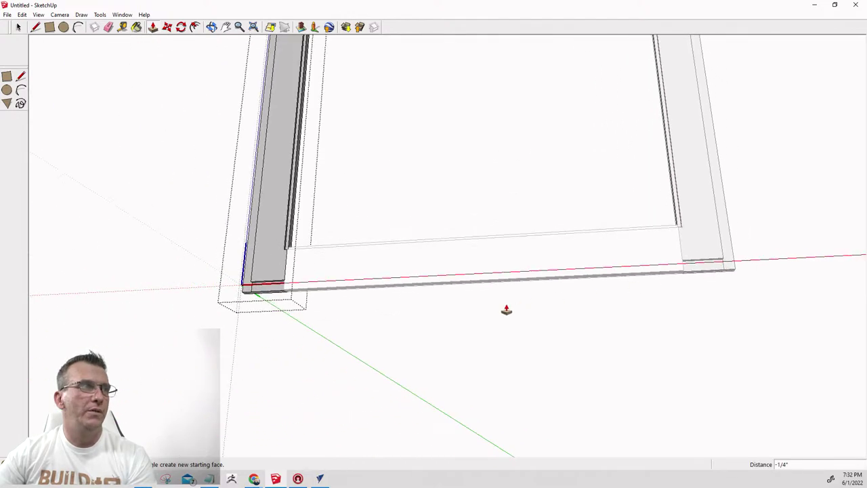
key("space")
left_click(354, 292)
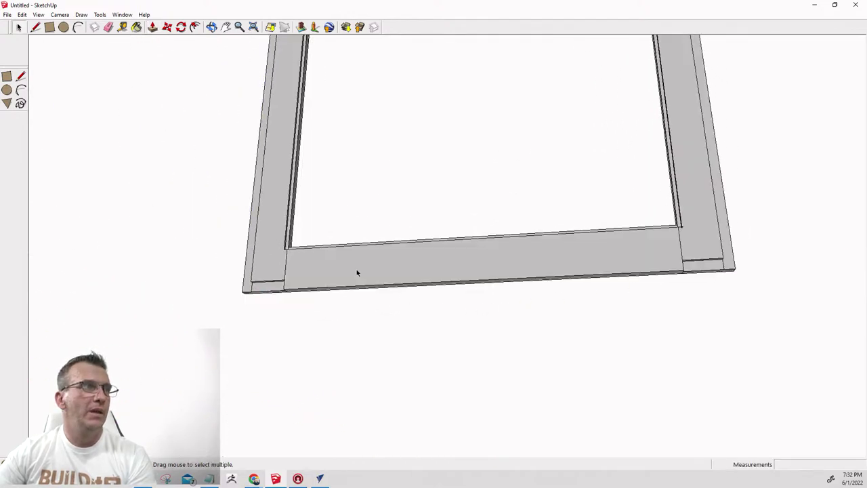
Draw a 2' 5 1/2" x 3/4" strip along the bottom rail, push it back 1/4", and close the rail.
double_click(287, 287)
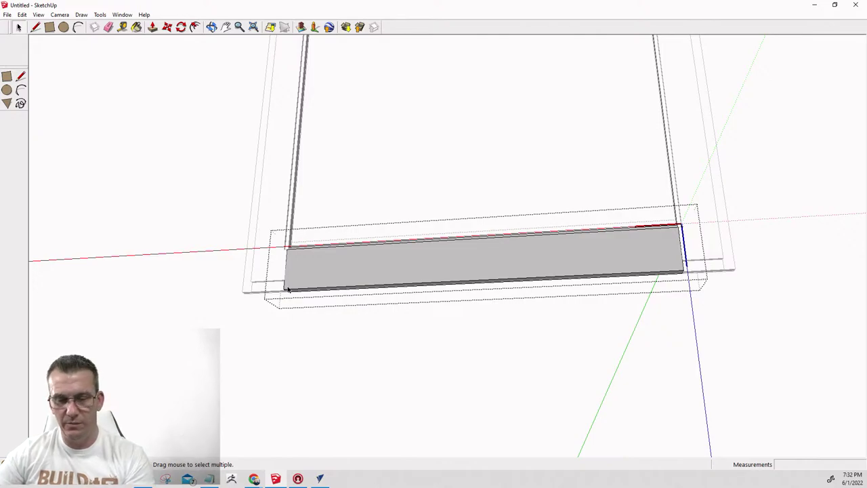
key("r")
left_click(285, 279)
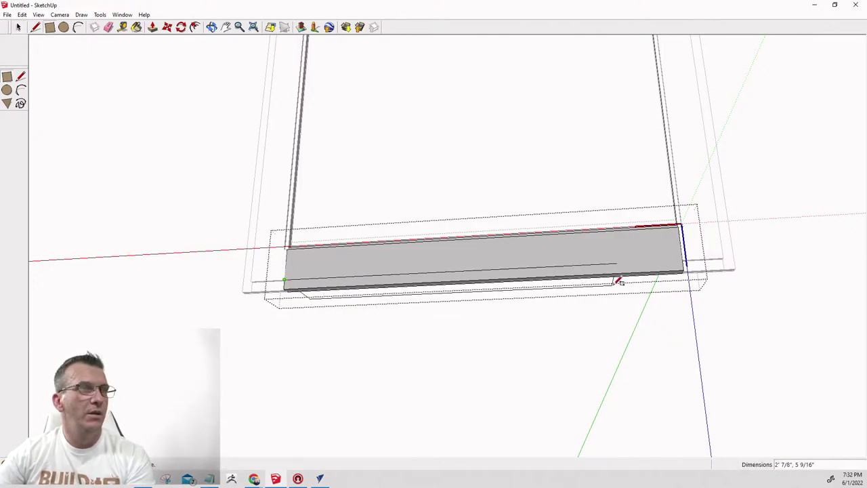
left_click(685, 264)
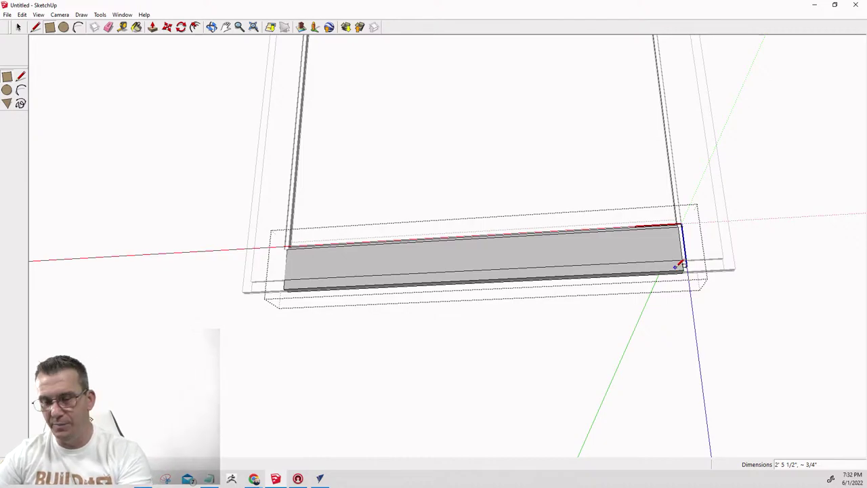
key("p")
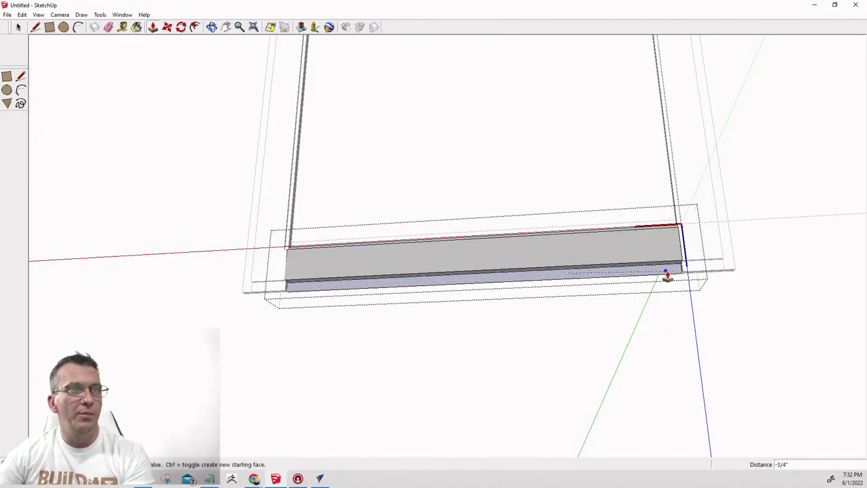
left_click(681, 274)
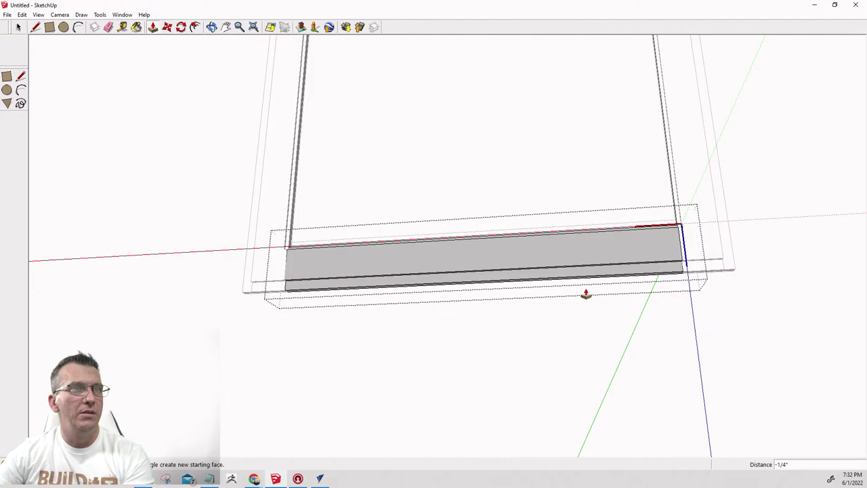
key("space")
left_click(513, 329)
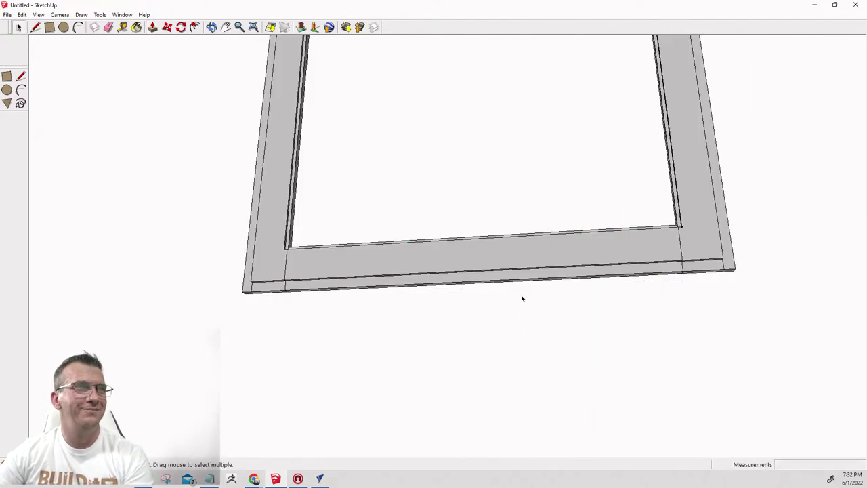
Check the bottom rail, clear the selection, and turn the view to face the frame.
scroll(522, 298, "up", 3)
scroll(520, 297, "down", 2)
left_click(216, 285)
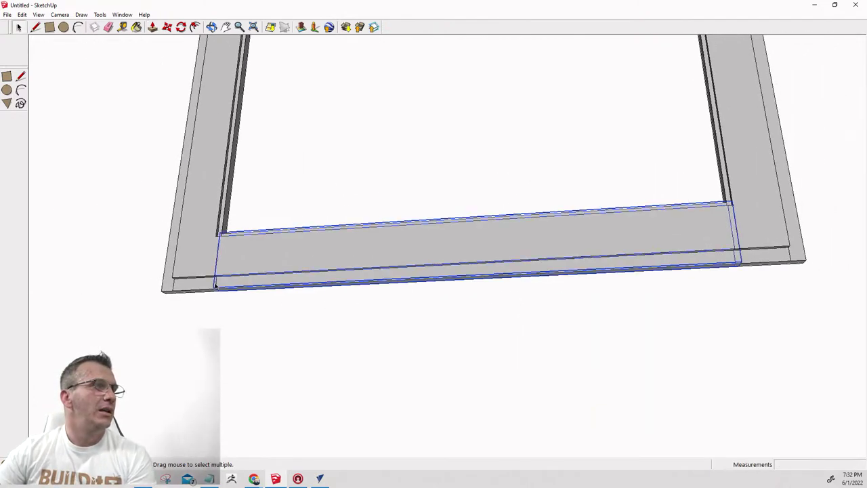
left_click(191, 320)
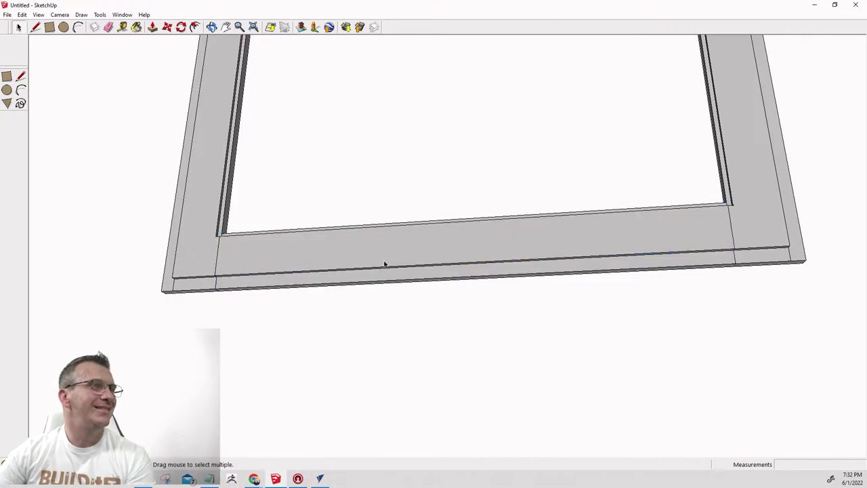
mouse_move(384, 264)
middle_mouse_down()
mouse_move(540, 348)
mouse_move(397, 123)
middle_mouse_up()
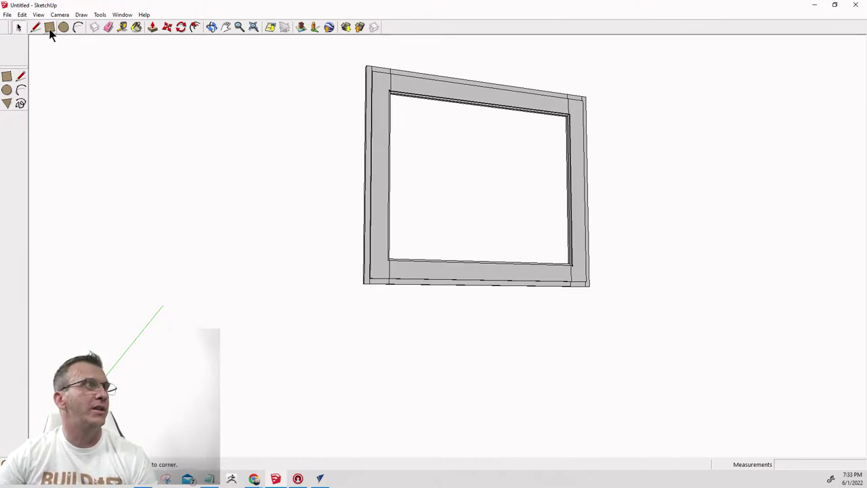
left_click(123, 26)
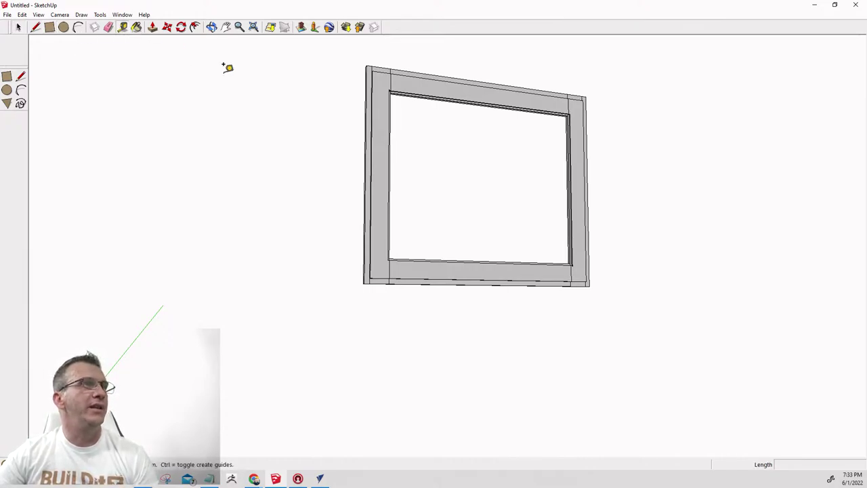
left_click(367, 67)
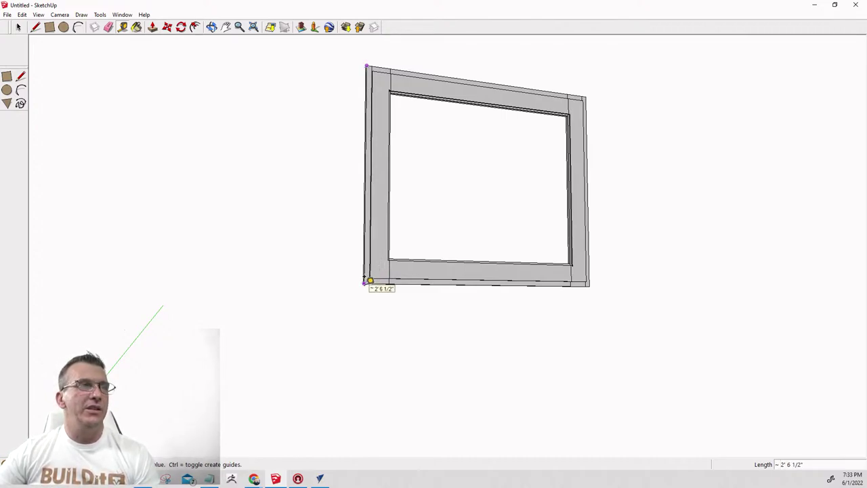
left_click(370, 279)
left_click(367, 67)
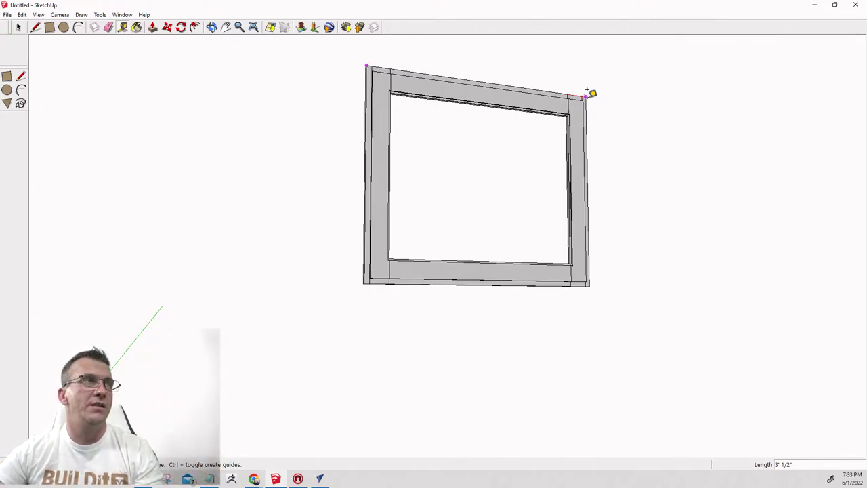
left_click(366, 66)
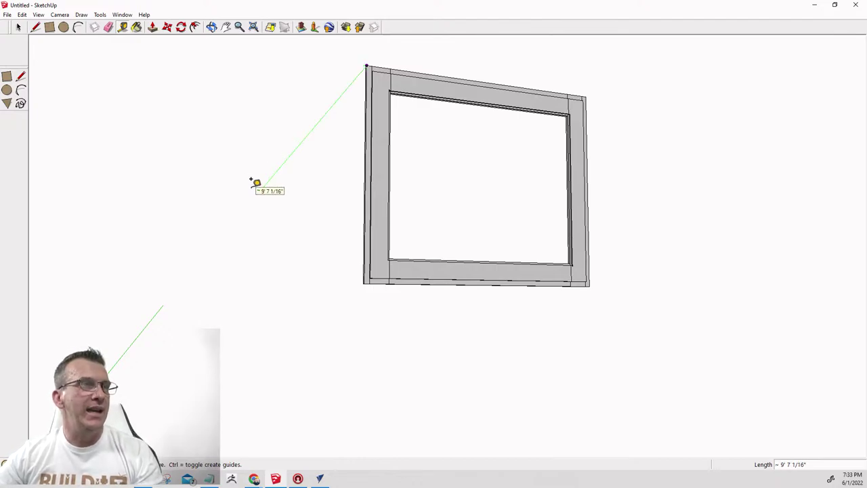
left_click(316, 182)
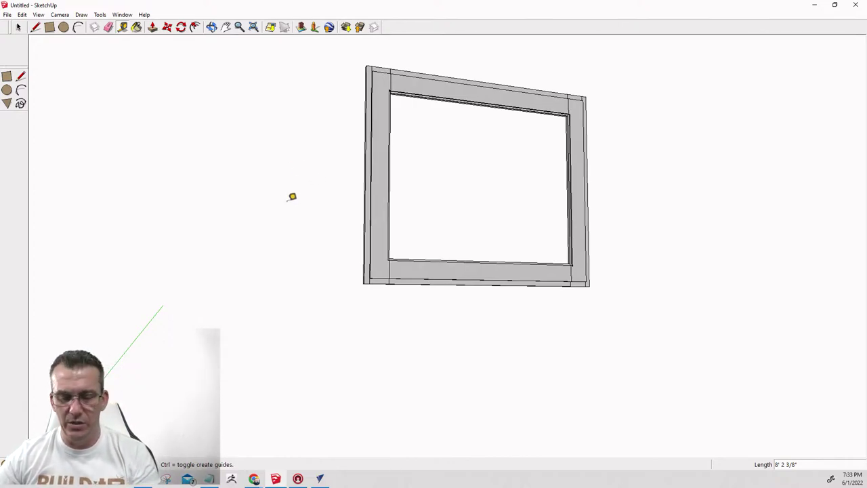
key("space")
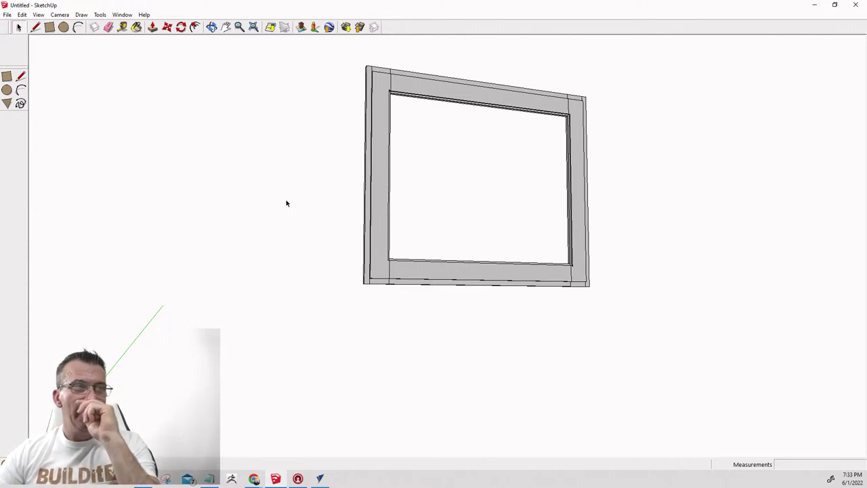
middle_click_drag(372, 83, 561, 126)
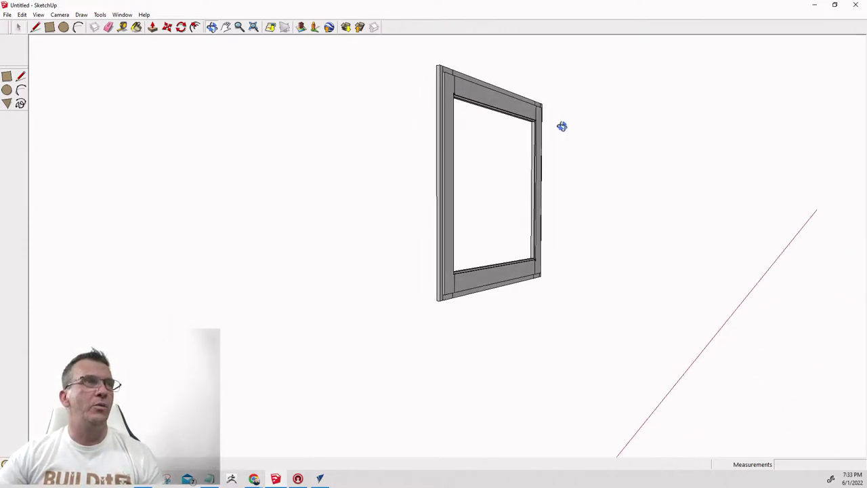
Draw an 18.5 by .75 inch rectangle beside the frame.
left_click(50, 27)
left_click(624, 97)
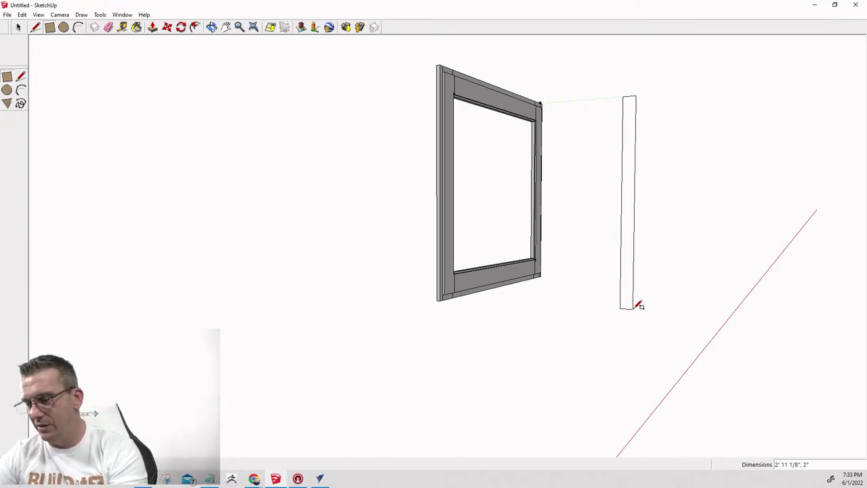
type("18.5,.75")
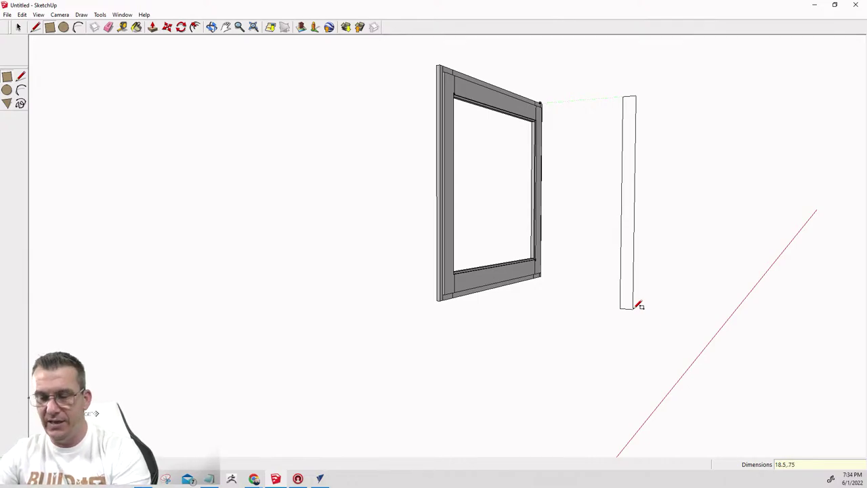
key("Return")
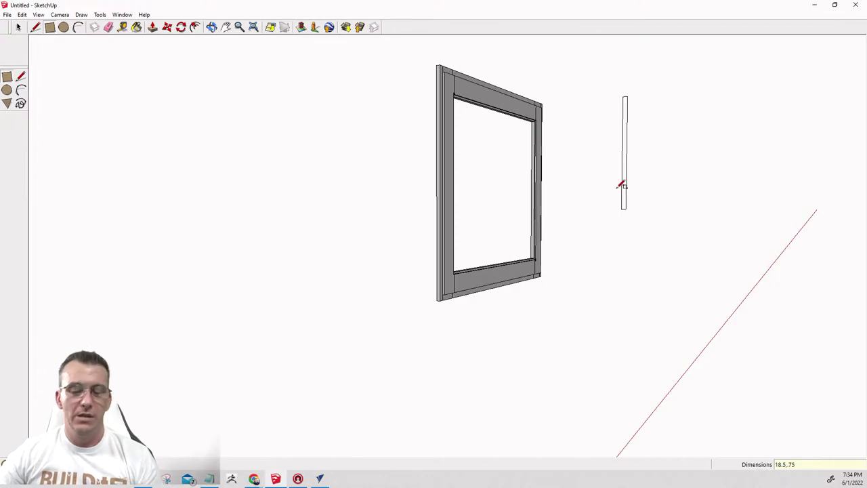
key("space")
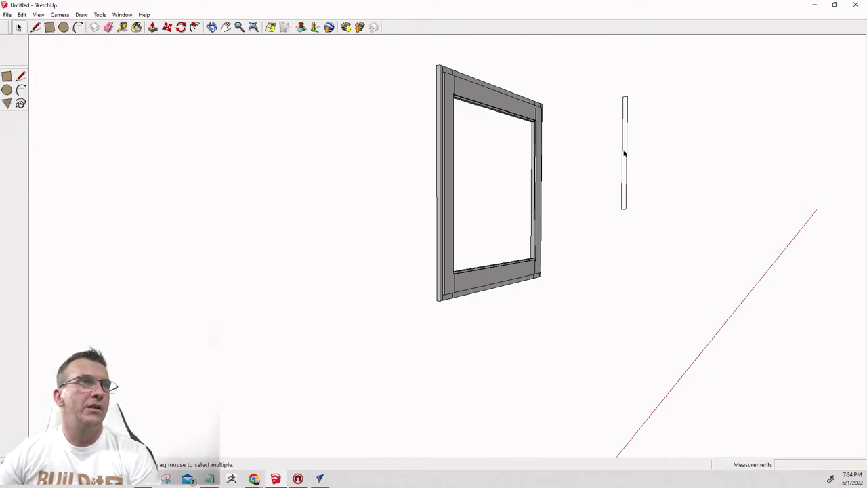
Push/Pull the rectangle 1.5 inches thick, then extend the board 10 inches.
key("p")
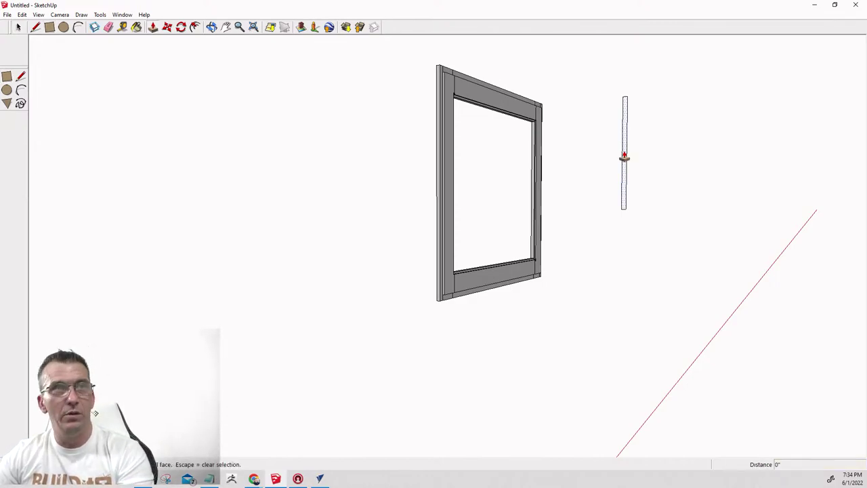
left_click(624, 155)
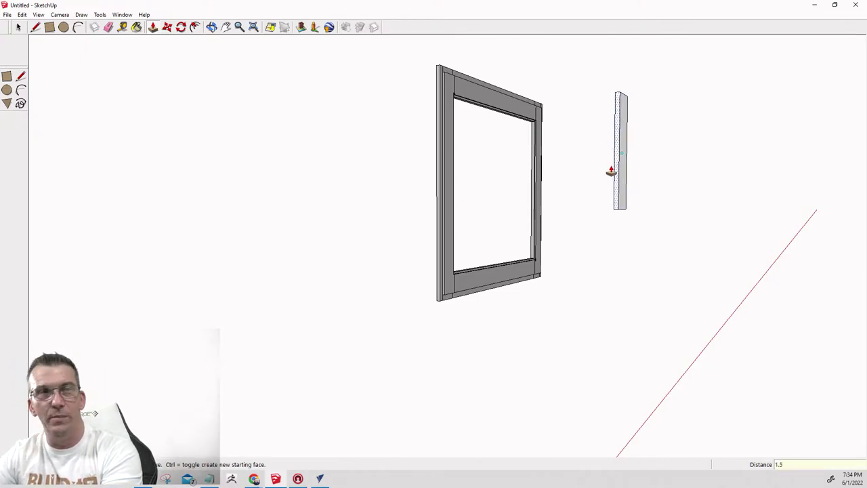
type("1.5")
key("Return")
middle_click_drag(650, 163, 498, 187)
scroll(629, 166, "up", 4)
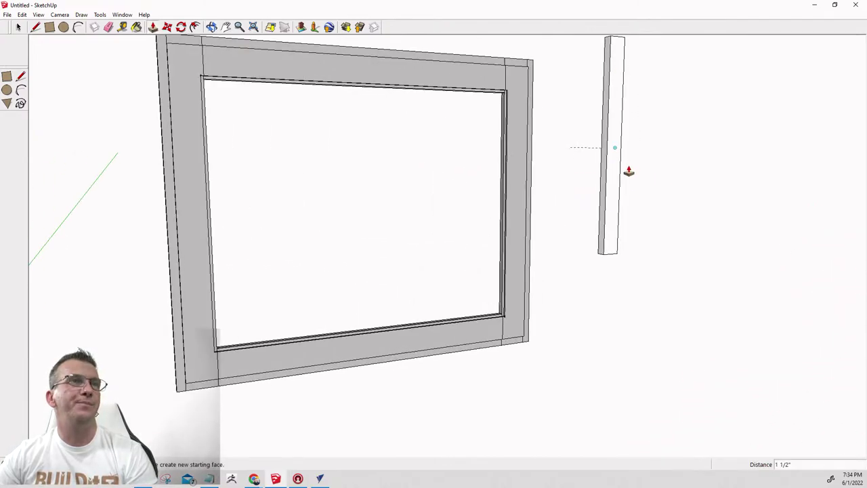
scroll(626, 176, "down", 2)
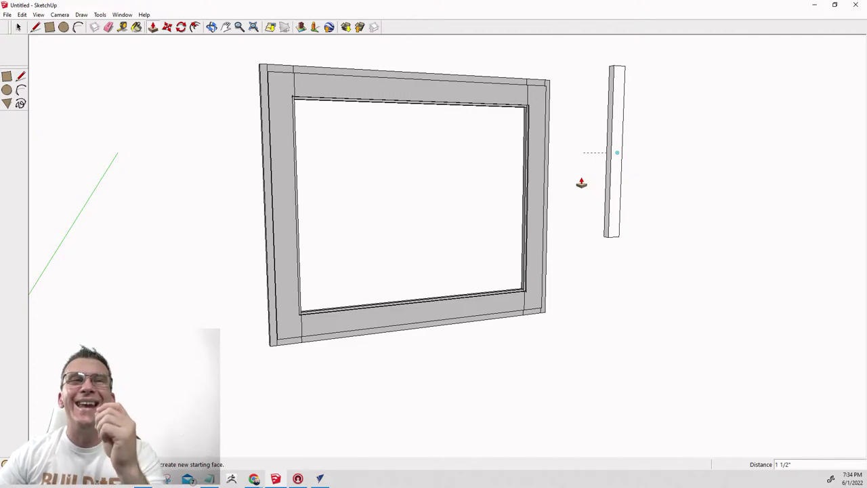
middle_click_drag(596, 191, 600, 211)
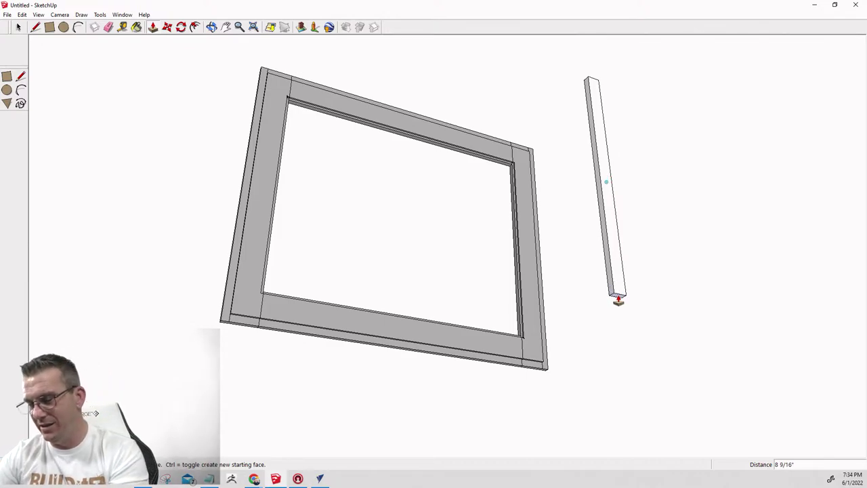
type("10")
key("Return")
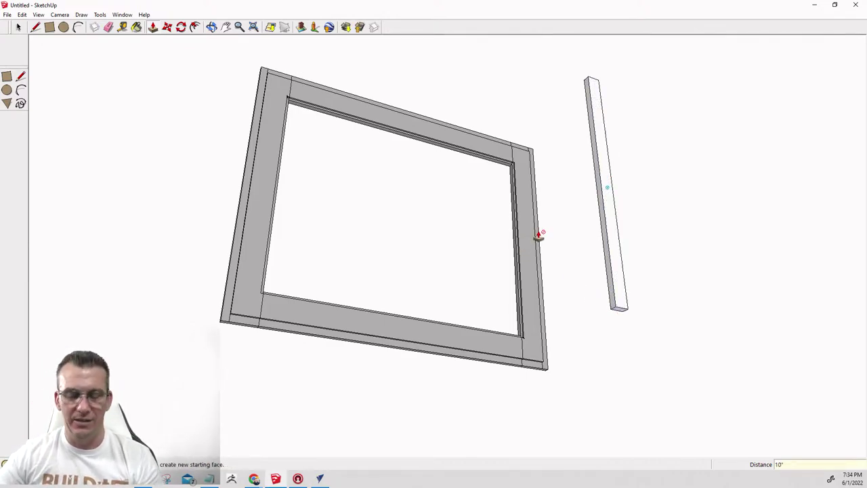
key("space")
Select the entire loose board and make it a component.
triple_click(606, 172)
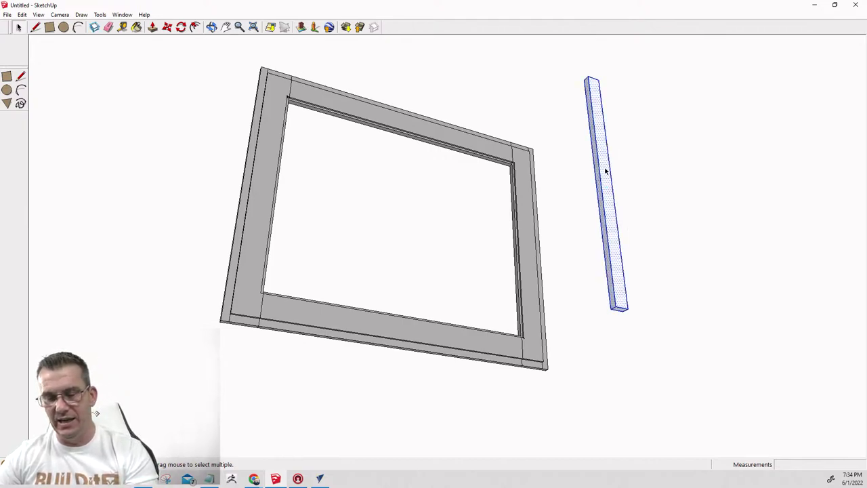
key("g")
key("Return")
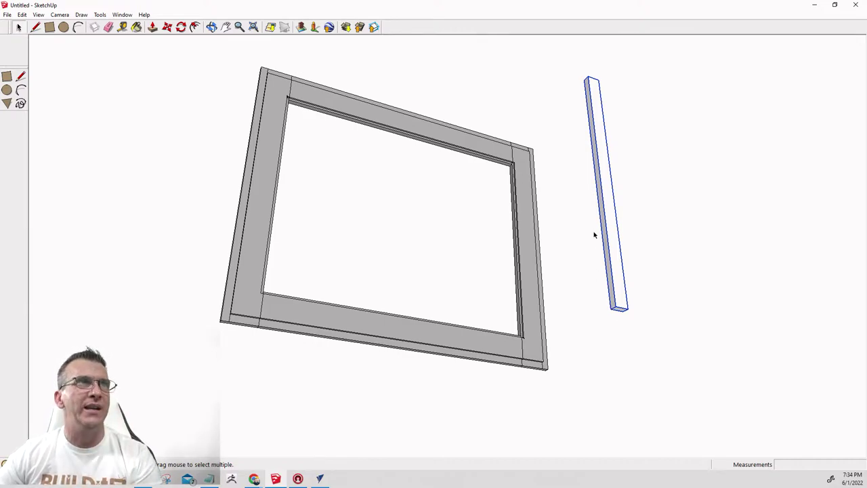
middle_click_drag(617, 310, 513, 294)
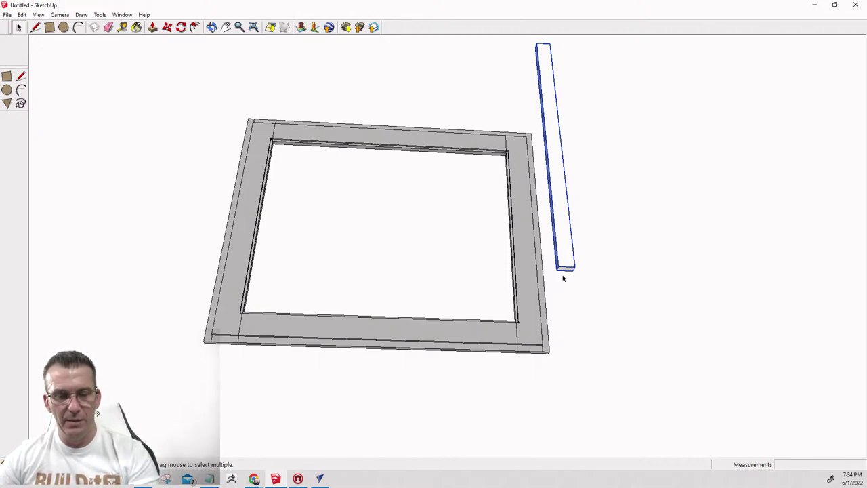
Rotate the board 90° about its bottom end so it stands upright.
key("q")
left_click(557, 269)
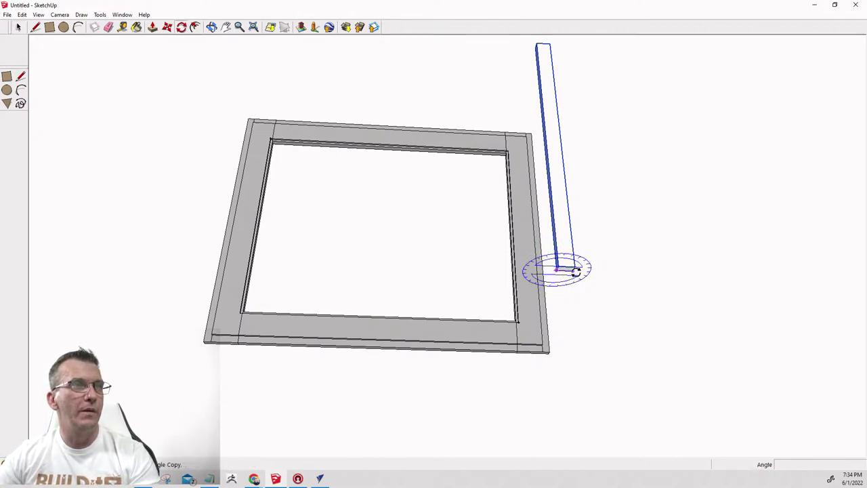
left_click(576, 272)
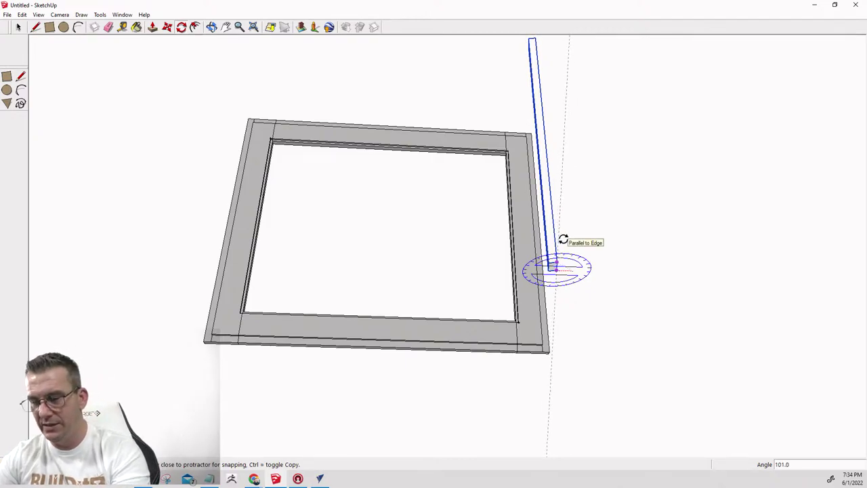
left_click(563, 240)
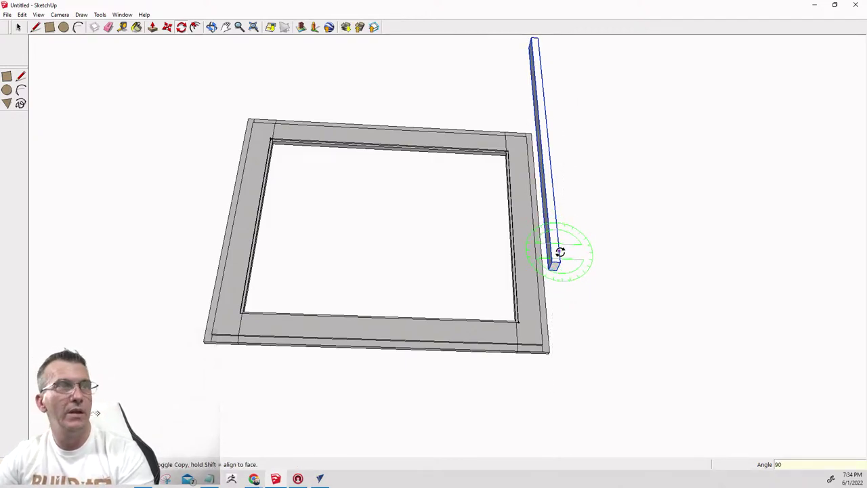
Move the upright board by its bottom corner to the frame's left side.
key("m")
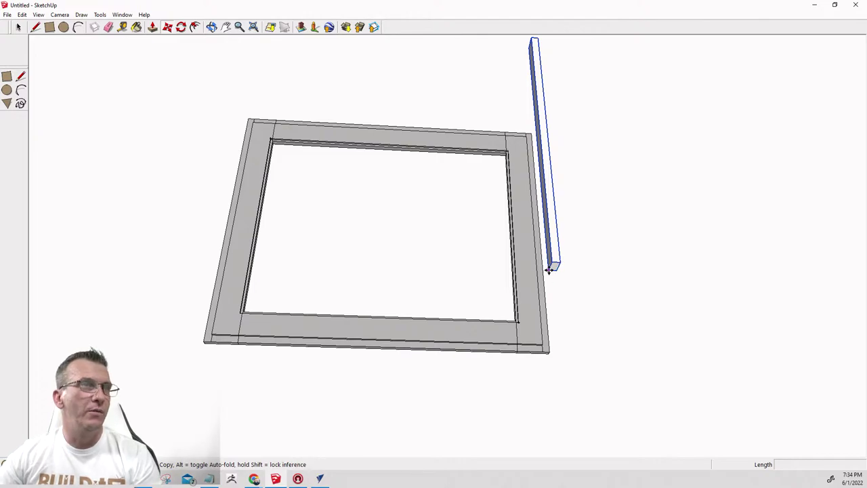
left_click(548, 269)
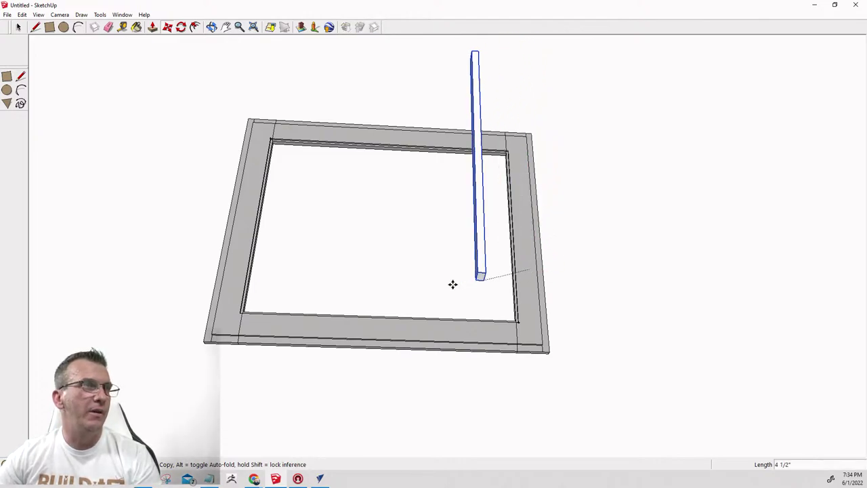
left_click(208, 340)
scroll(198, 293, "up", 1)
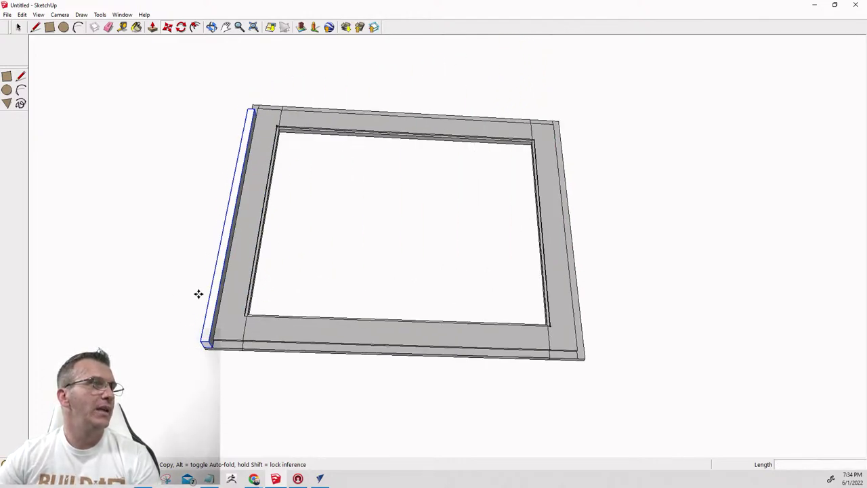
middle_click_drag(199, 293, 266, 441)
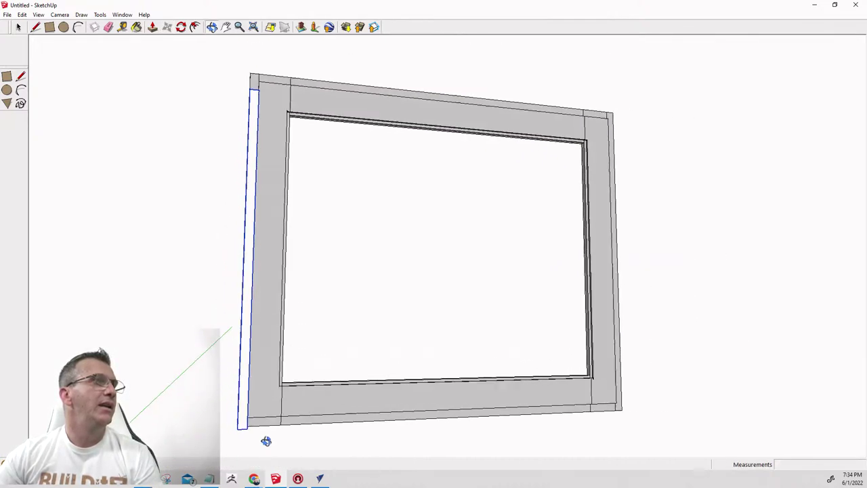
Orbit to an oblique view of the left side and open the board component.
scroll(238, 298, "down", 2)
scroll(248, 212, "up", 3)
middle_click_drag(248, 213, 481, 292)
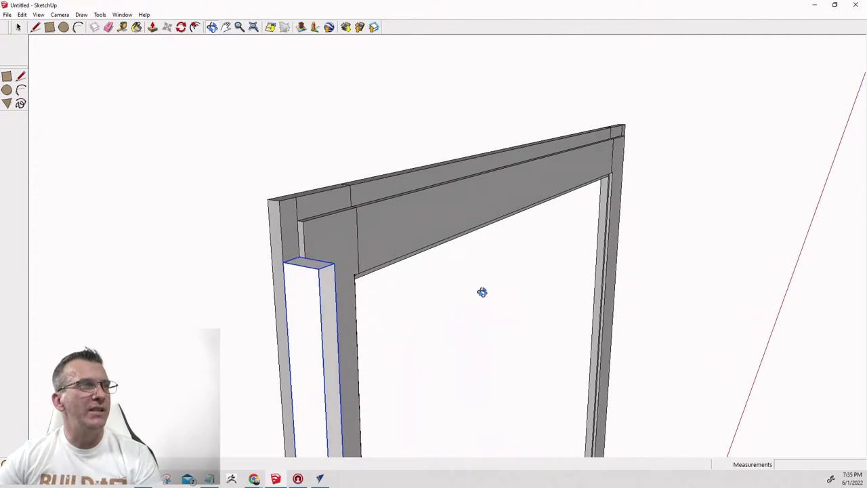
key("m")
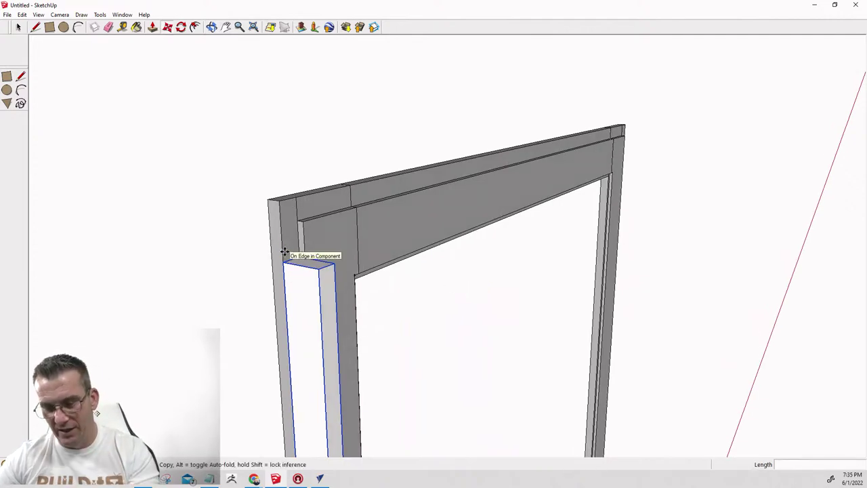
key("space")
double_click(301, 282)
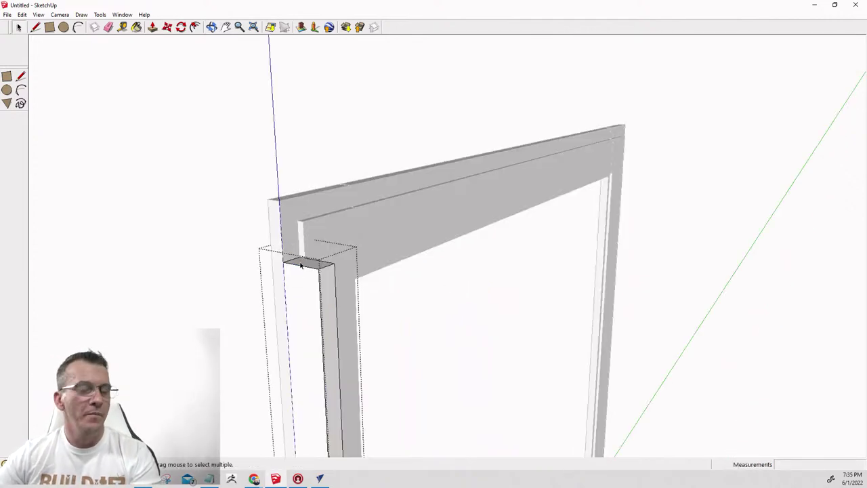
Pull the board's top face up about 2" to the frame's top edge, then close the component.
key("p")
left_click(303, 264)
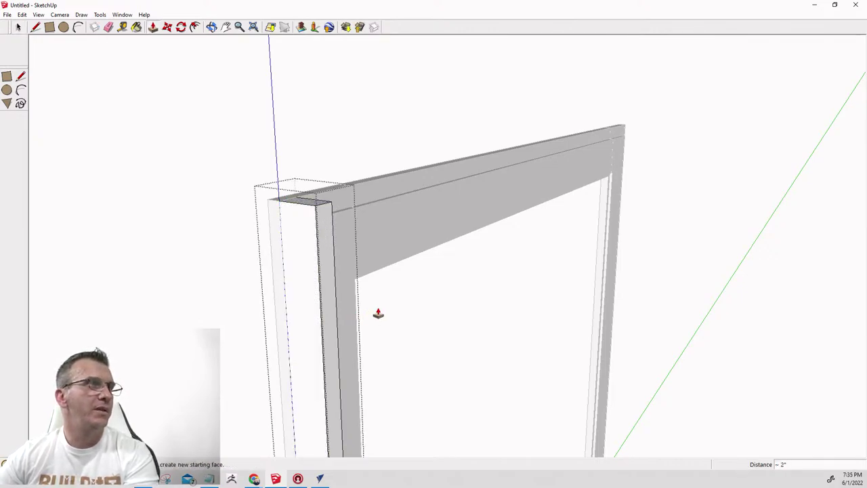
scroll(386, 254, "down", 1)
scroll(380, 218, "down", 3)
middle_click_drag(454, 267, 389, 328)
scroll(348, 271, "up", 3)
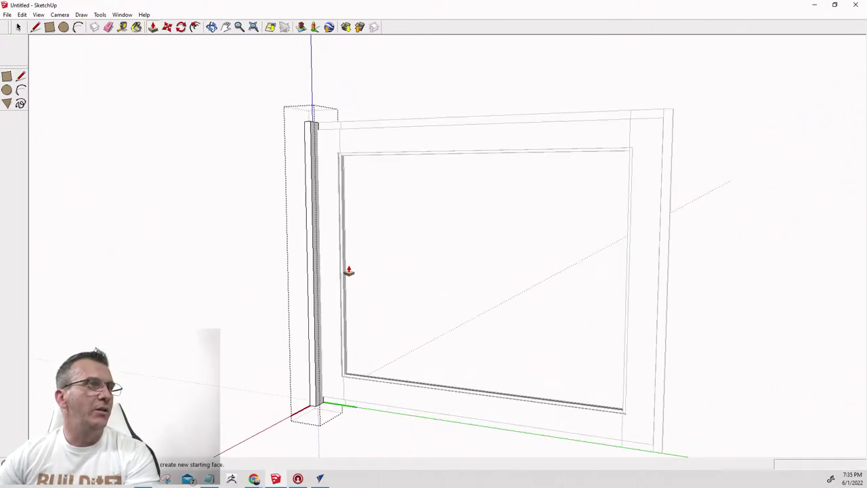
middle_click_drag(348, 271, 305, 280)
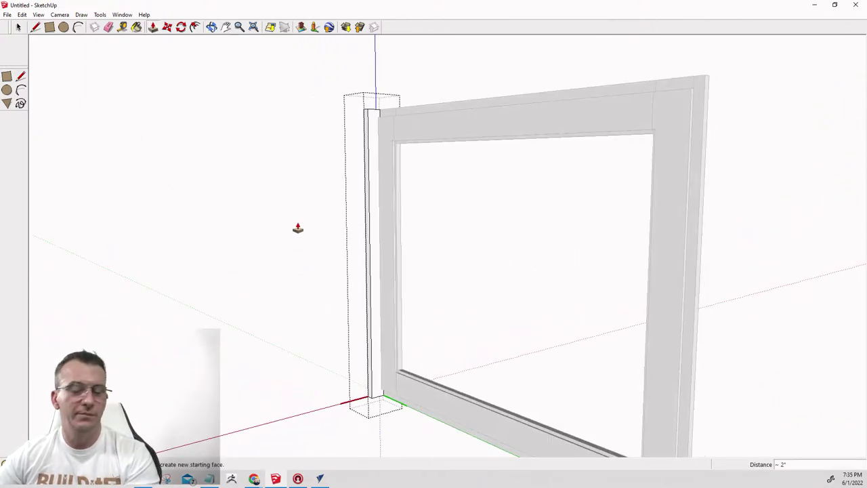
left_click(318, 207)
Copy the left side board with Move and place the copy along the frame's right edge.
scroll(337, 220, "down", 2)
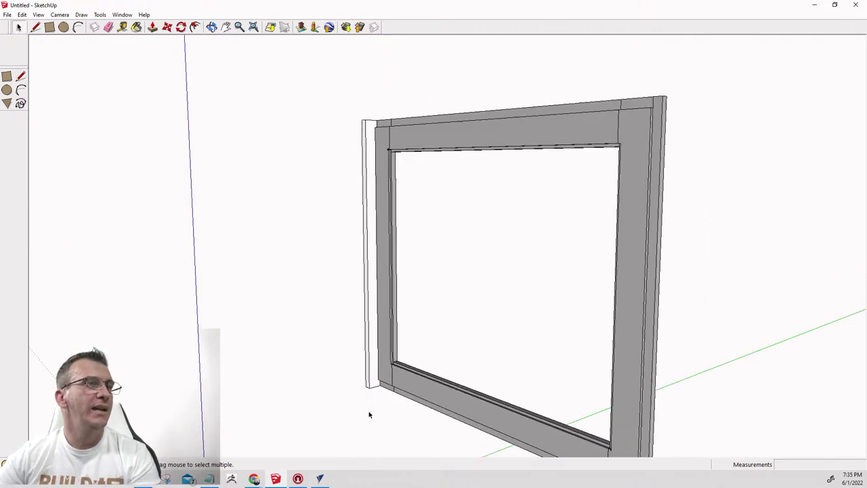
scroll(361, 390, "down", 2)
left_click(366, 389)
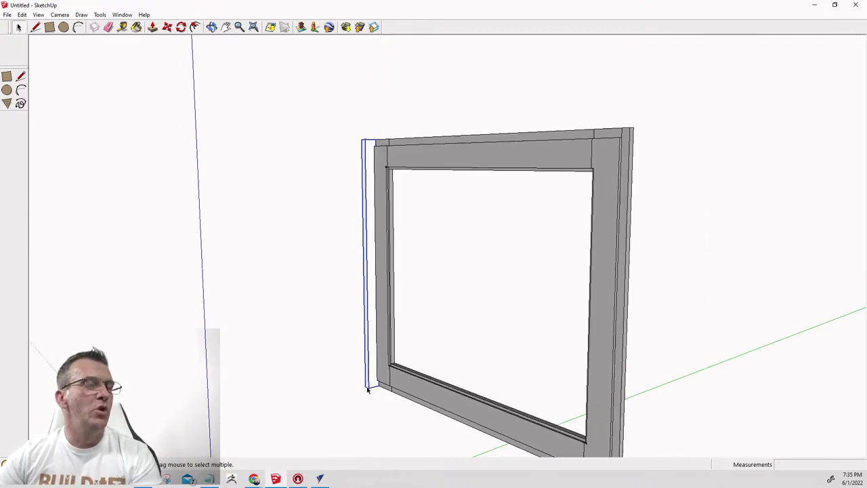
key("m")
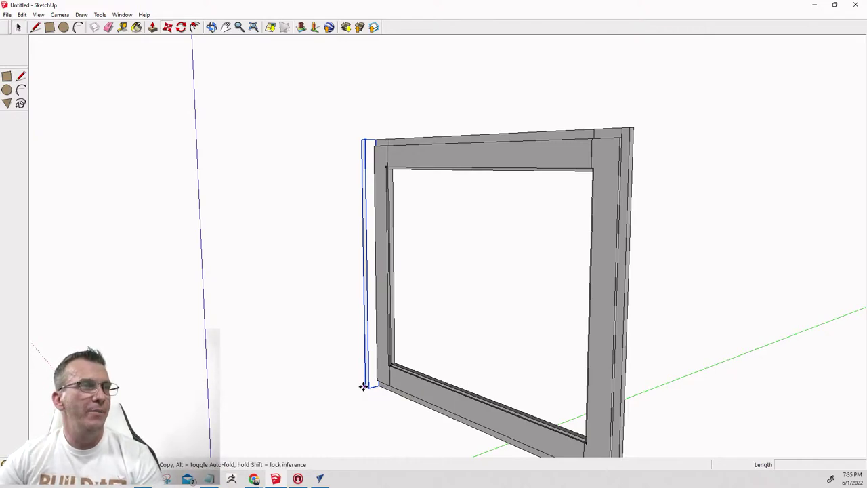
middle_click_drag(364, 385, 732, 281)
scroll(466, 298, "down", 5)
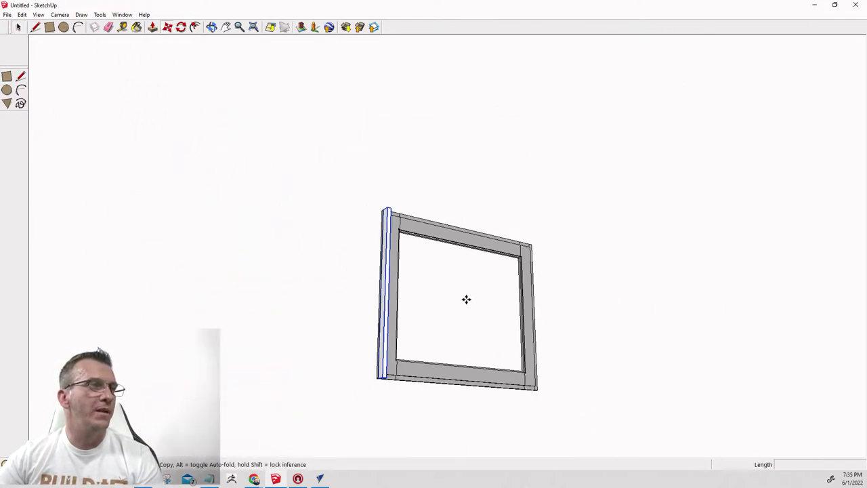
scroll(395, 383, "up", 3)
left_click(364, 374)
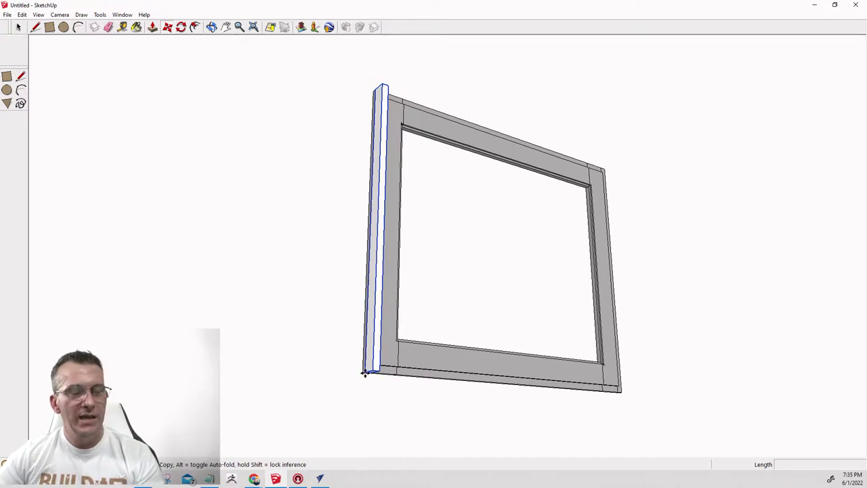
left_click(618, 390)
Orbit and zoom out to view the whole frame with both side boards.
mouse_move(695, 405)
middle_mouse_down()
mouse_move(418, 395)
mouse_move(768, 389)
mouse_move(576, 390)
mouse_move(441, 406)
mouse_move(517, 399)
mouse_move(565, 424)
middle_mouse_up()
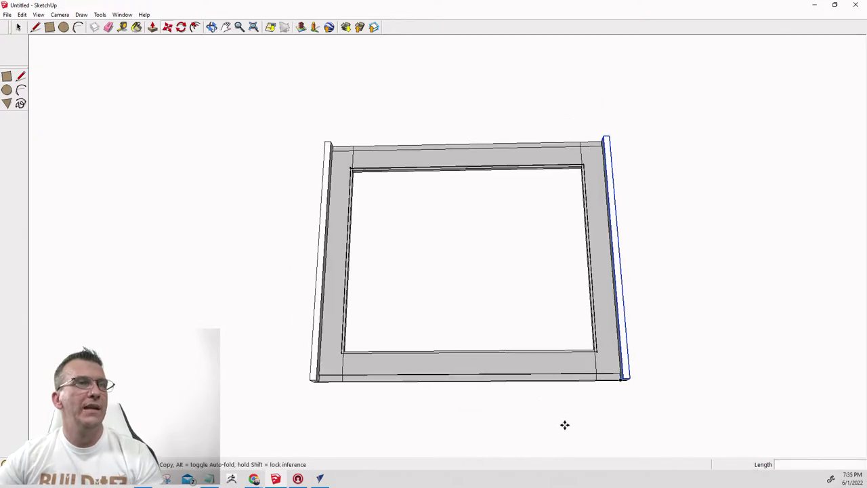
scroll(614, 411, "up", 5)
scroll(672, 339, "down", 8)
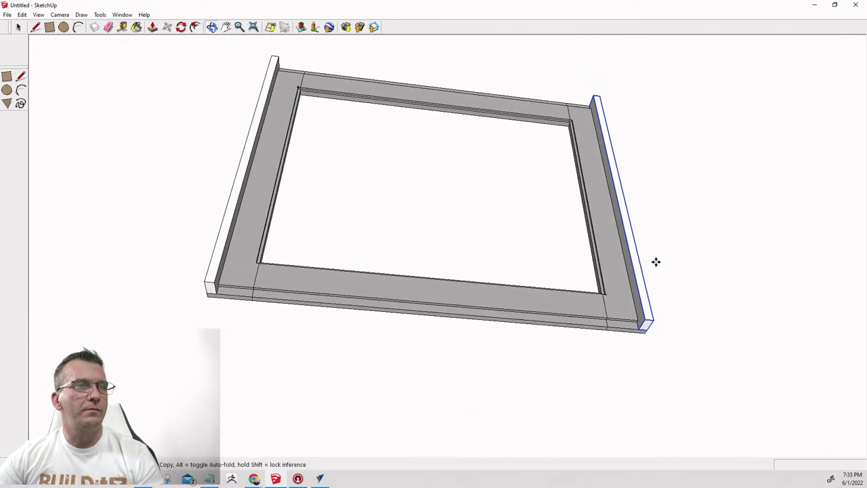
middle_click_drag(435, 414, 373, 358)
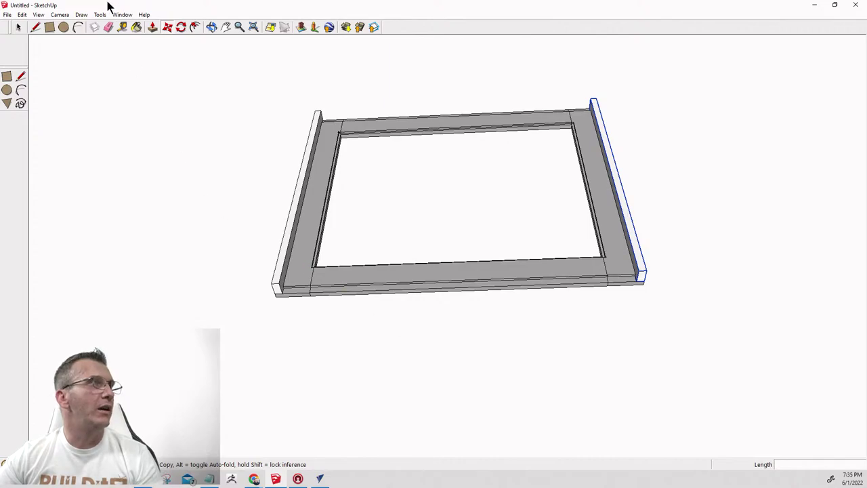
left_click(50, 28)
Draw a rectangular strip across the frame's front edge, corner to corner.
left_click(283, 288)
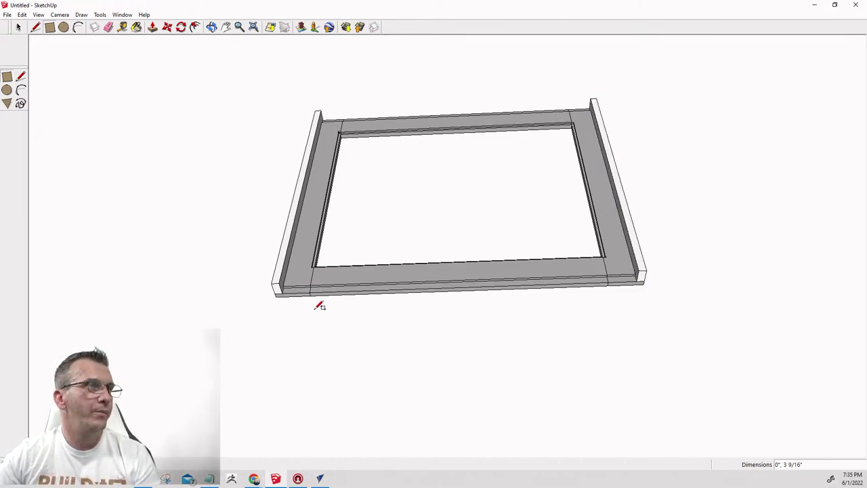
left_click(284, 292)
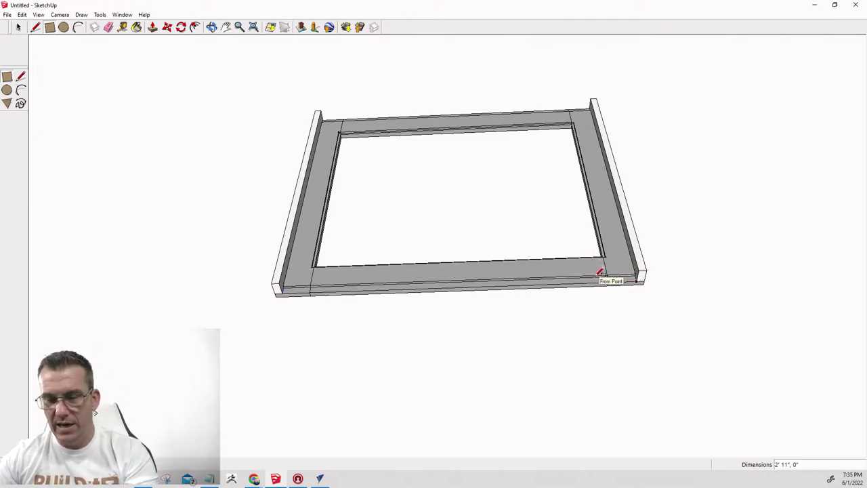
key("p")
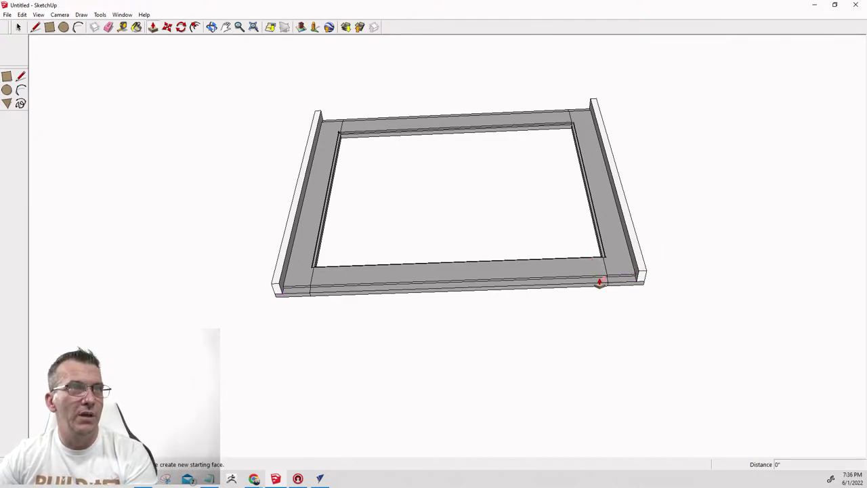
scroll(625, 270, "up", 5)
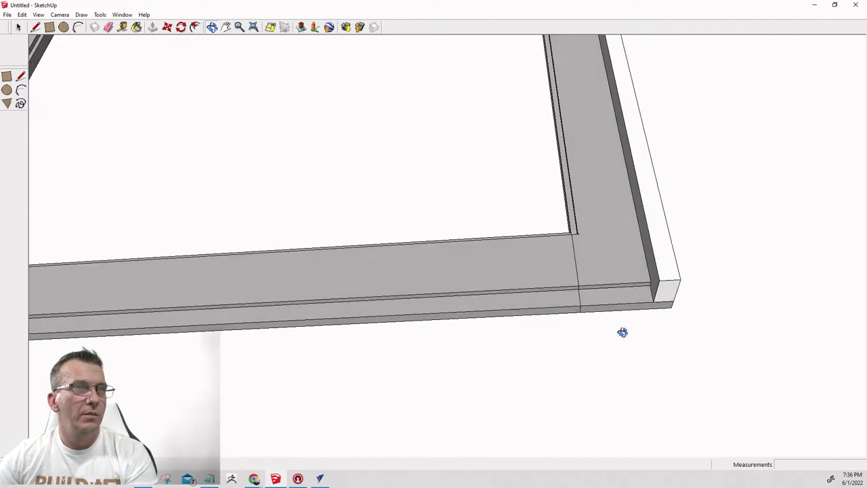
scroll(602, 298, "down", 2)
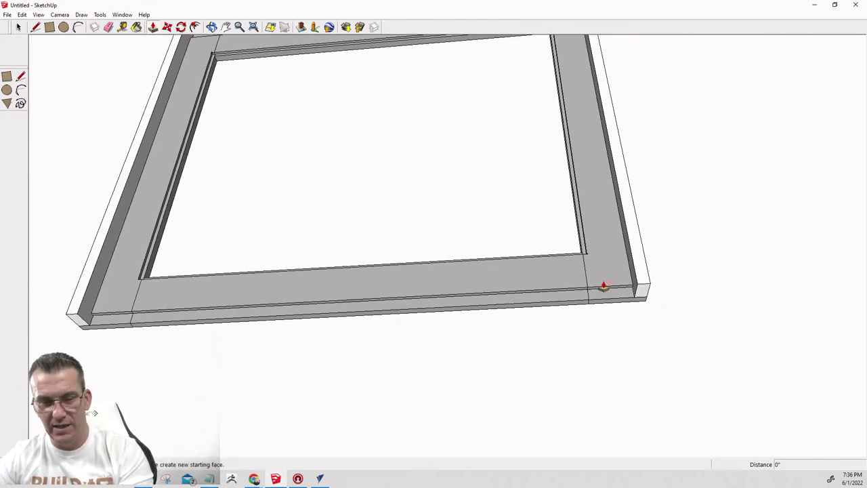
key("r")
left_click(635, 284)
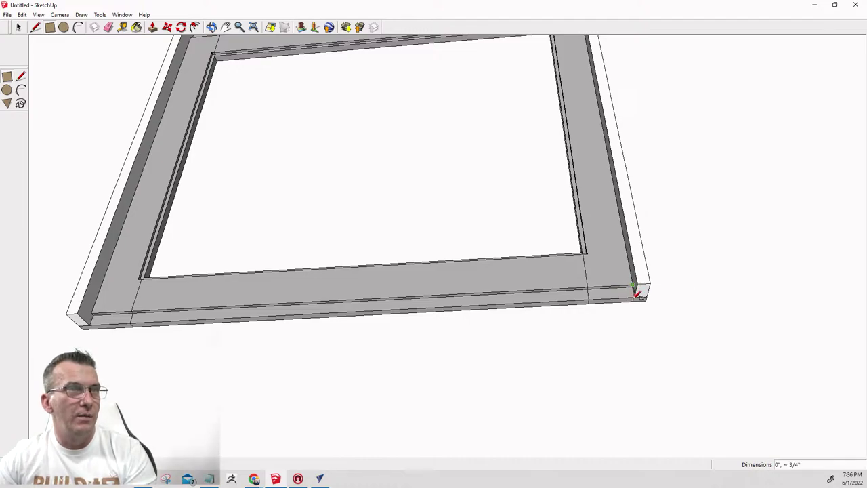
left_click(89, 323)
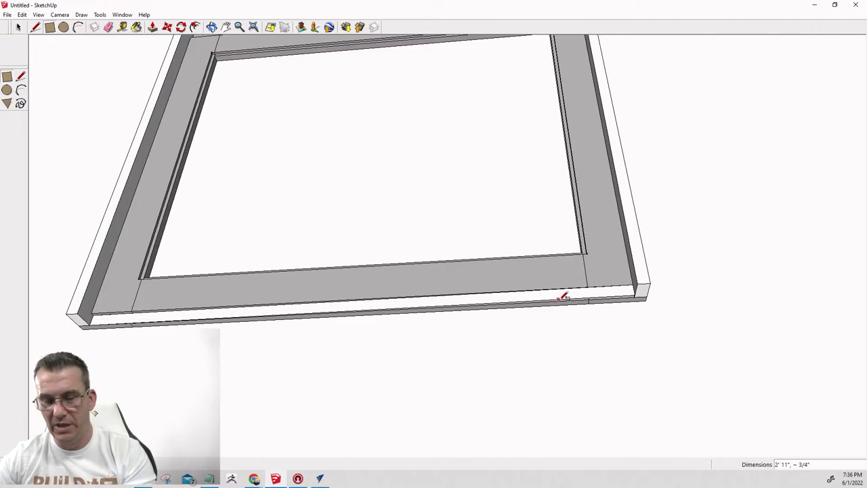
Try raising the new strip, then cancel the unwanted extrusion and orbit back to the frame.
key("p")
left_click(593, 296)
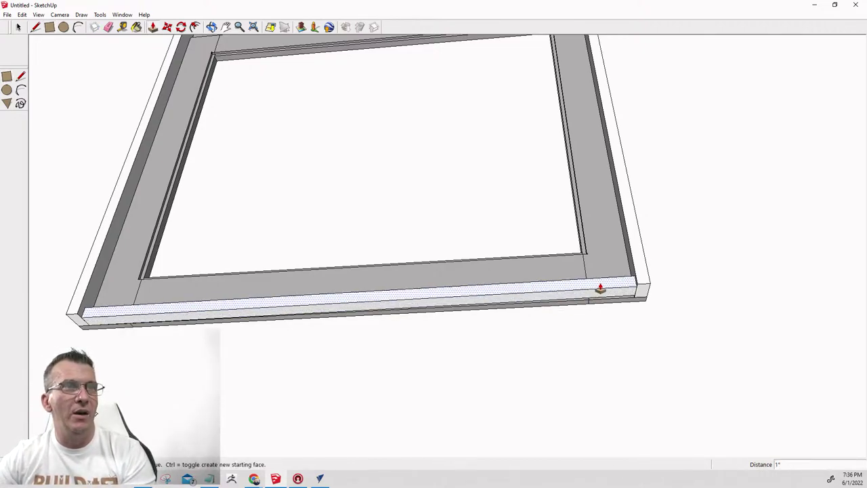
left_click(643, 287)
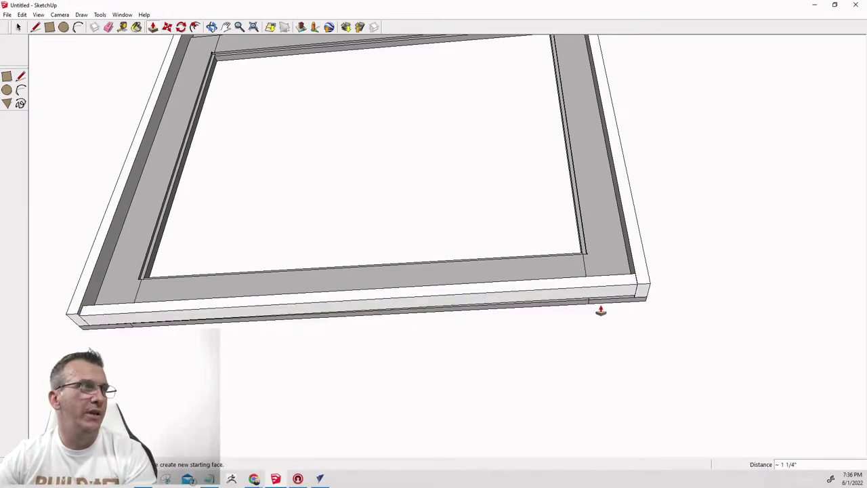
middle_click_drag(600, 310, 630, 42)
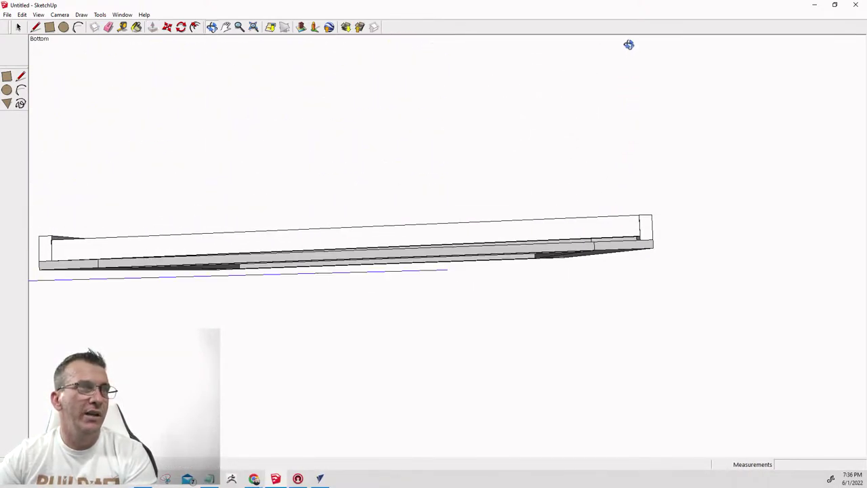
scroll(613, 260, "up", 2)
scroll(613, 259, "up", 3)
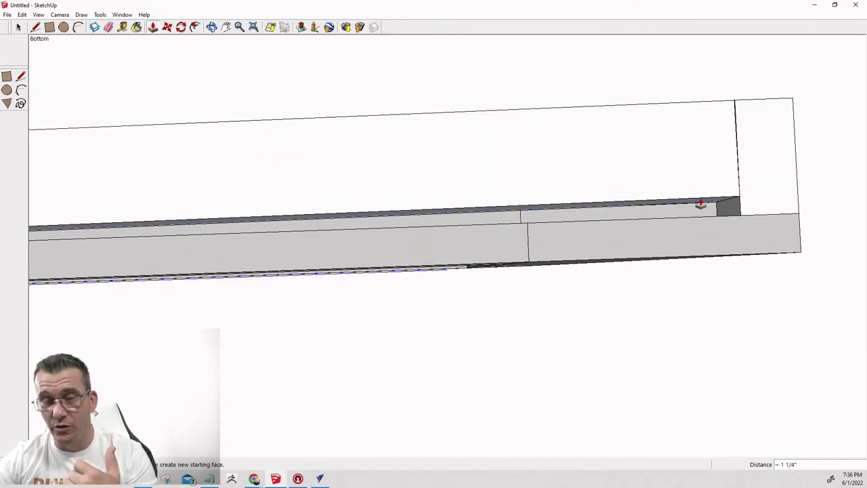
key("Escape")
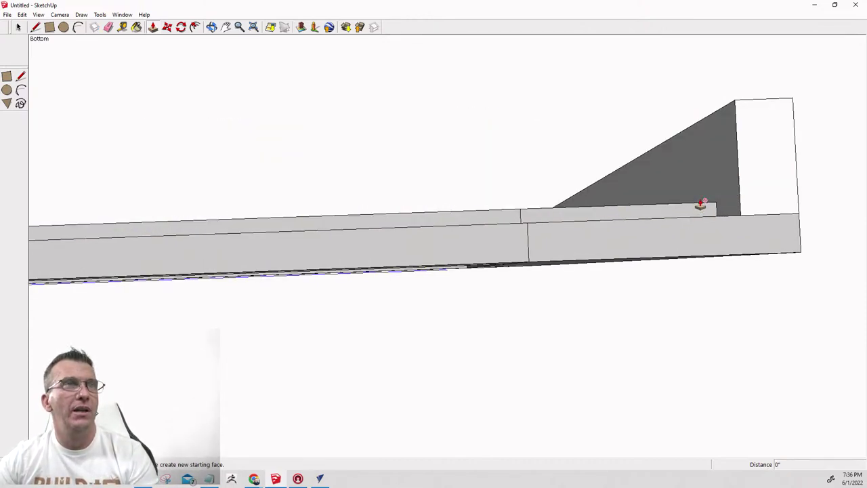
middle_click_drag(701, 205, 702, 350)
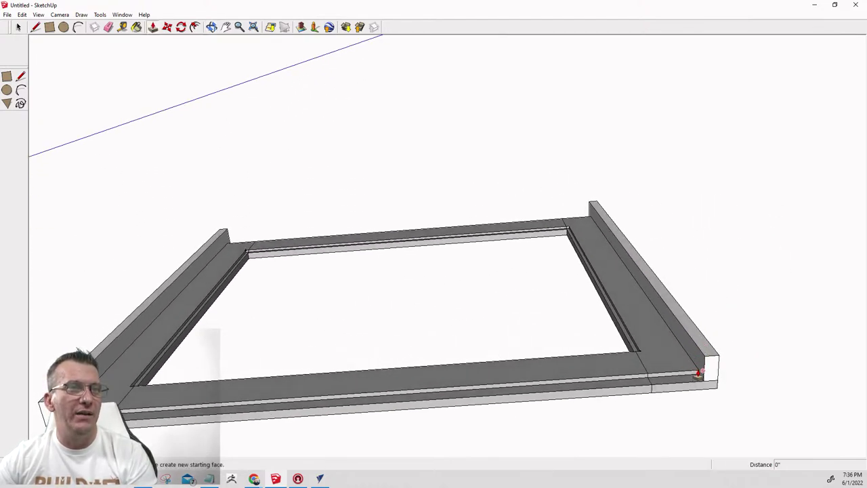
Draw a 2' 11" by 3/4" rectangle on the front rail and raise it 1 1/2".
key("r")
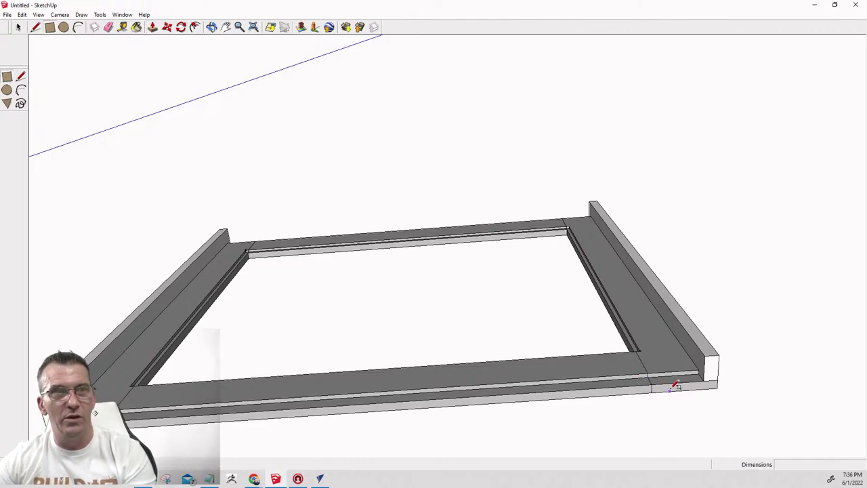
left_click(700, 373)
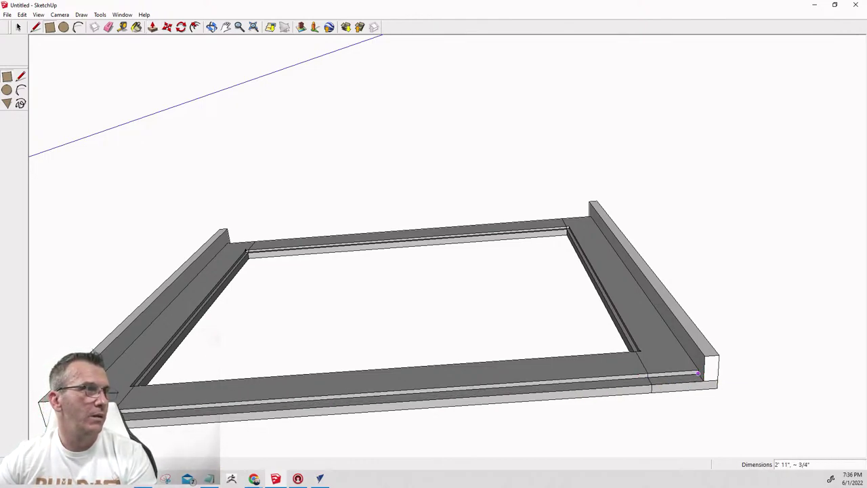
left_click(585, 383)
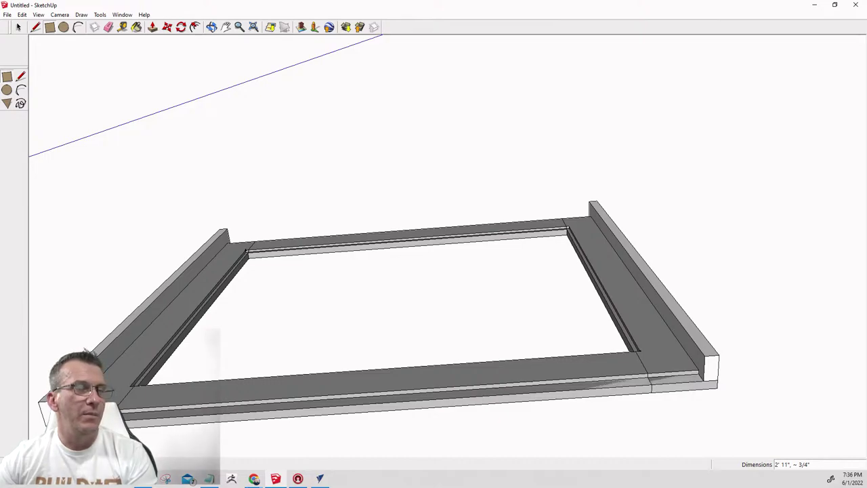
key("p")
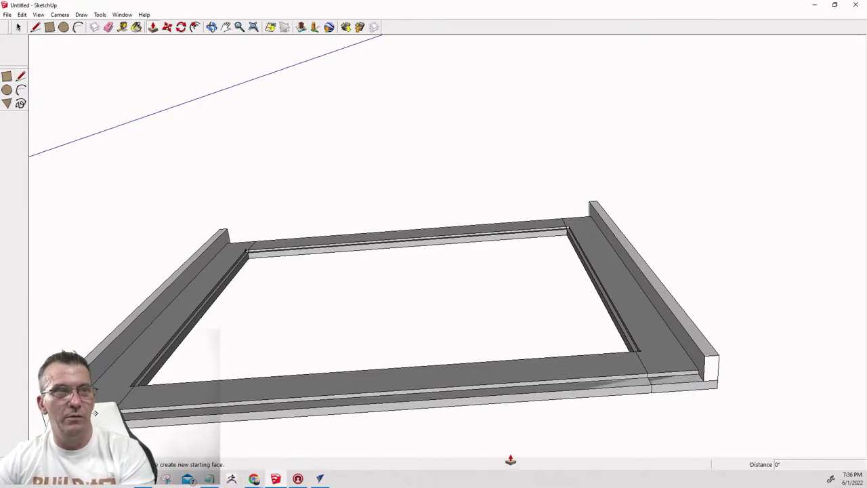
left_click(571, 394)
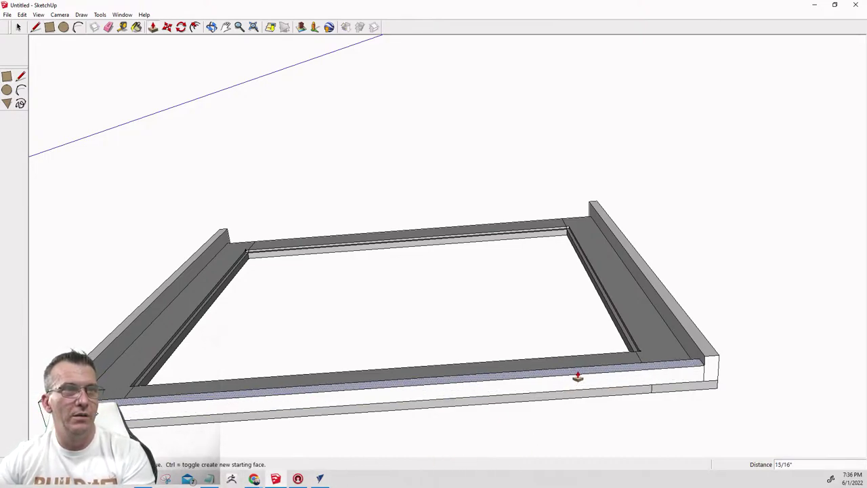
left_click(712, 361)
middle_click_drag(712, 362, 784, 348)
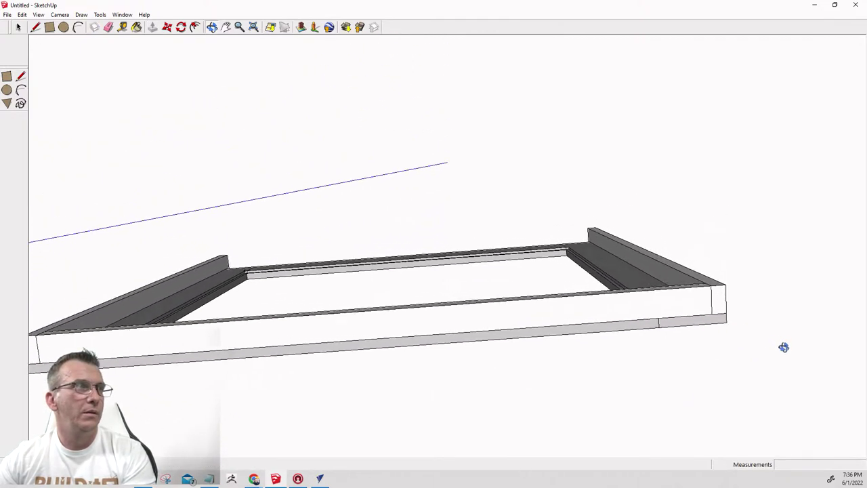
scroll(770, 358, "down", 3)
middle_click_drag(447, 349, 420, 438)
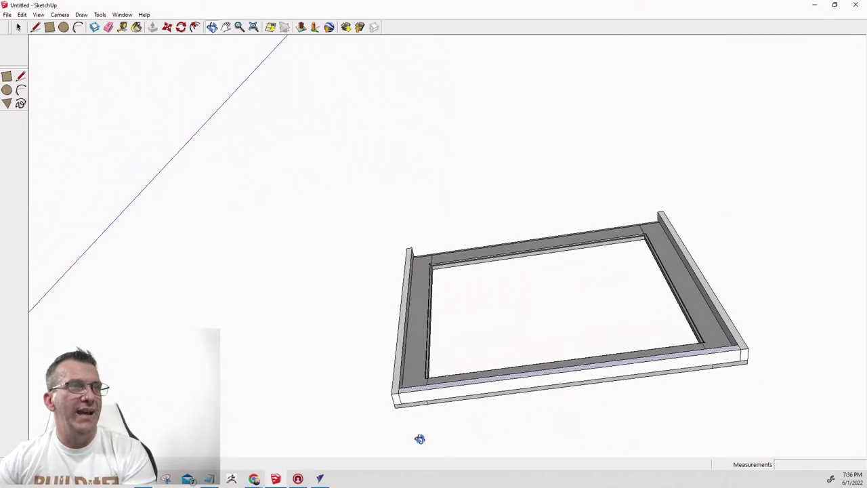
Make the raised front board a component.
key("space")
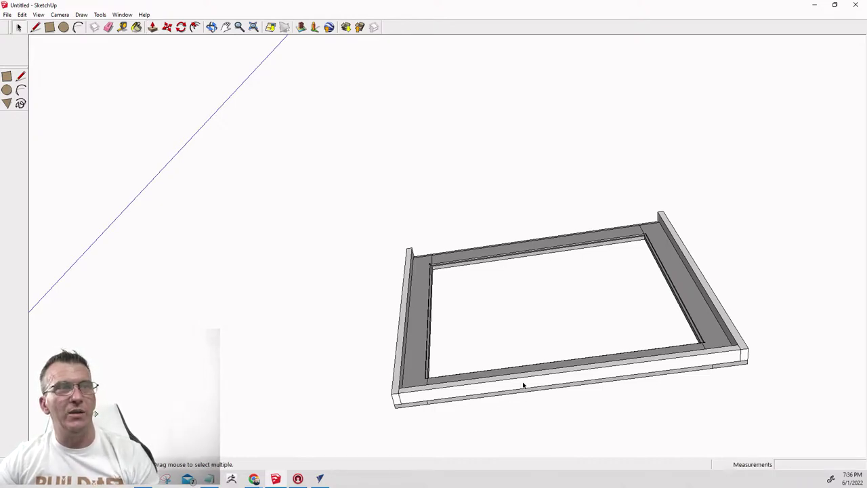
left_click(523, 385)
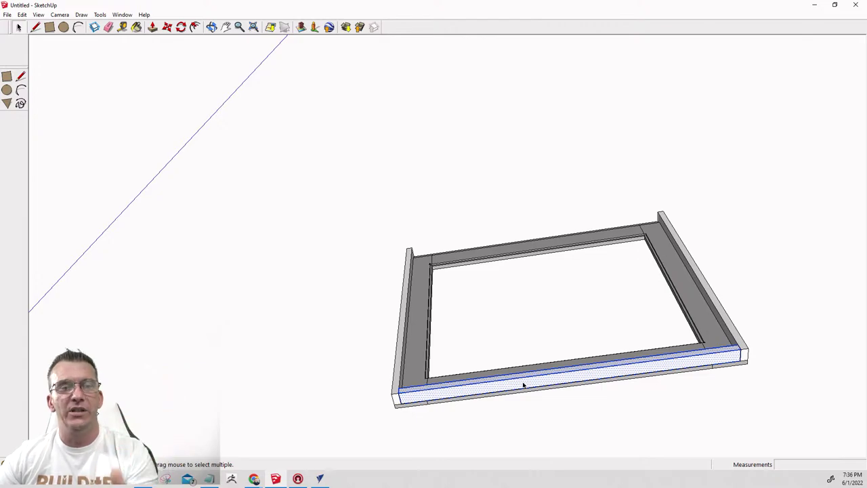
key("g")
key("Return")
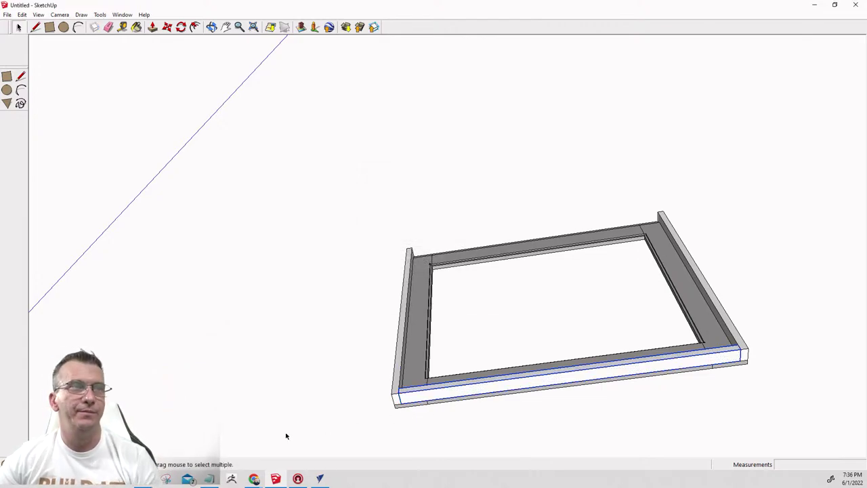
Orbit the frame around until it faces the viewer.
mouse_move(285, 436)
middle_mouse_down()
mouse_move(409, 405)
mouse_move(384, 435)
mouse_move(426, 385)
middle_mouse_up()
scroll(366, 440, "down", 5)
scroll(360, 405, "up", 6)
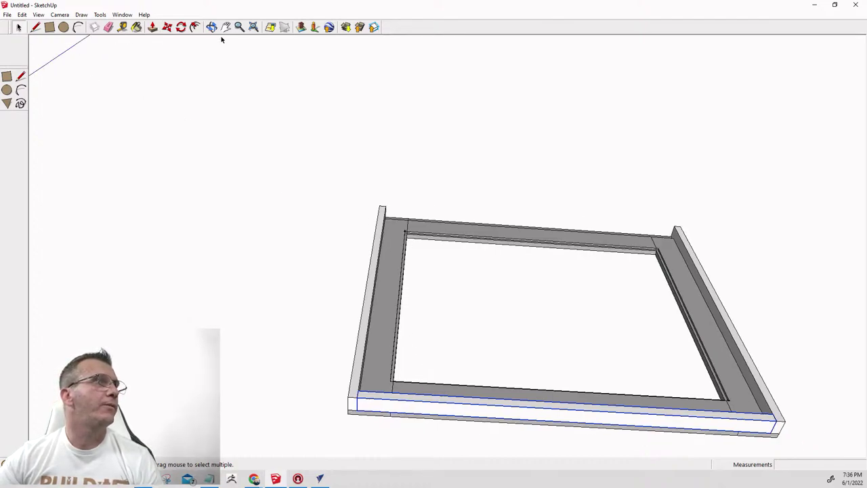
mouse_move(594, 339)
middle_mouse_down()
mouse_move(645, 383)
mouse_move(512, 372)
middle_mouse_up()
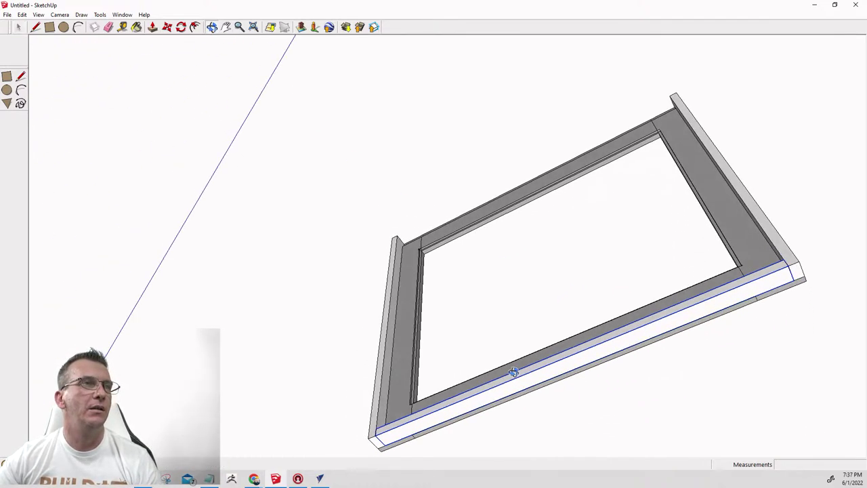
middle_click_drag(631, 420, 688, 404)
mouse_move(509, 414)
middle_mouse_down()
mouse_move(512, 430)
mouse_move(504, 420)
middle_mouse_up()
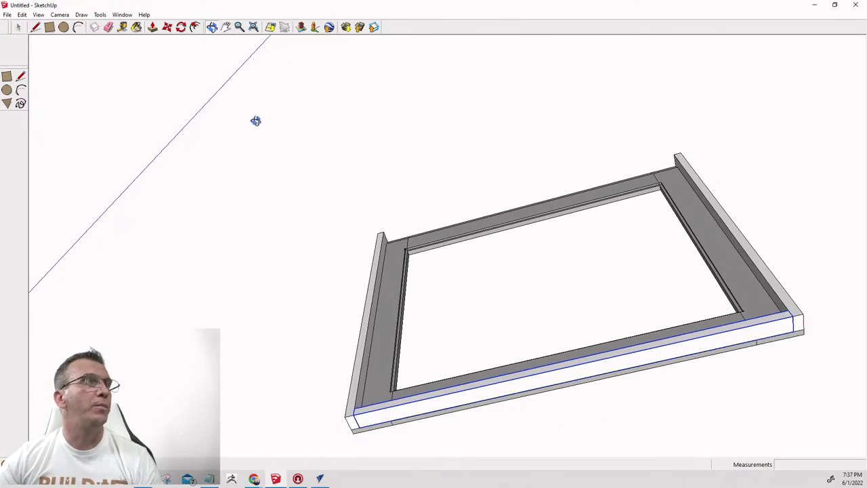
left_click(211, 27)
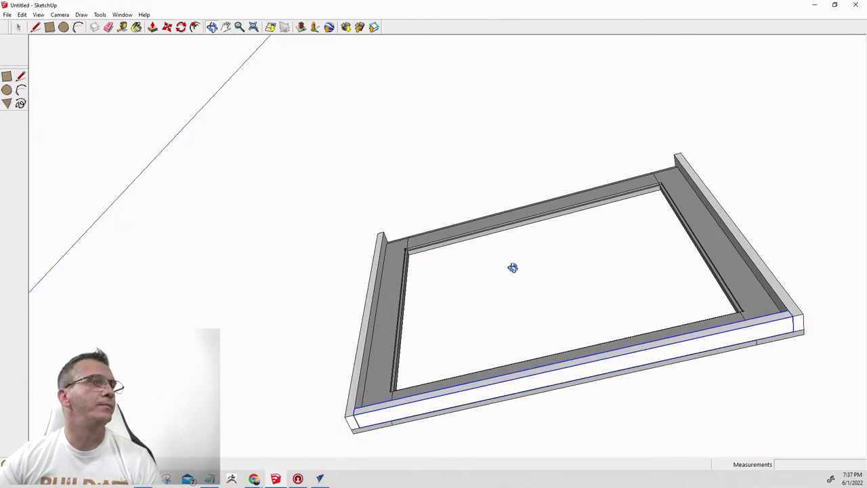
left_click_drag(513, 267, 617, 207)
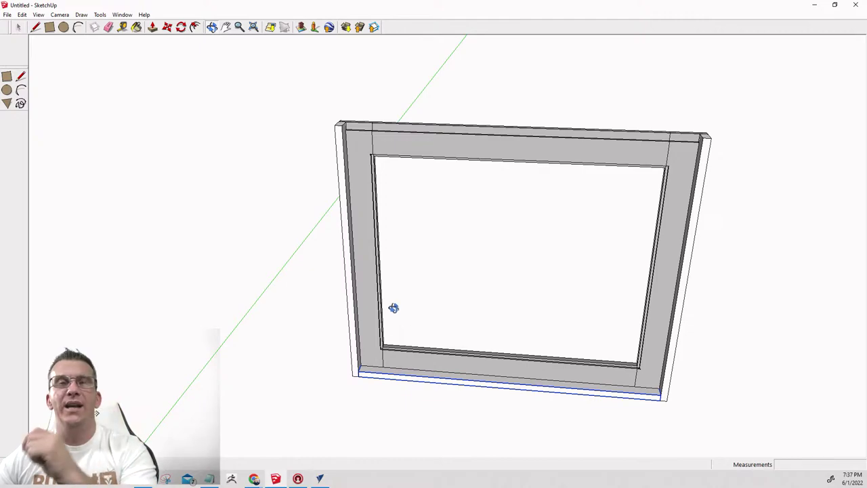
key("space")
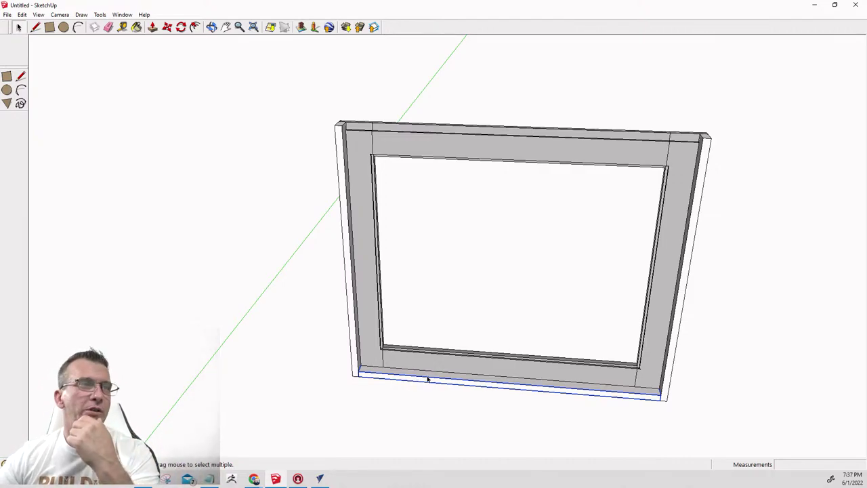
Move the bottom board up to the frame's top edge.
key("m")
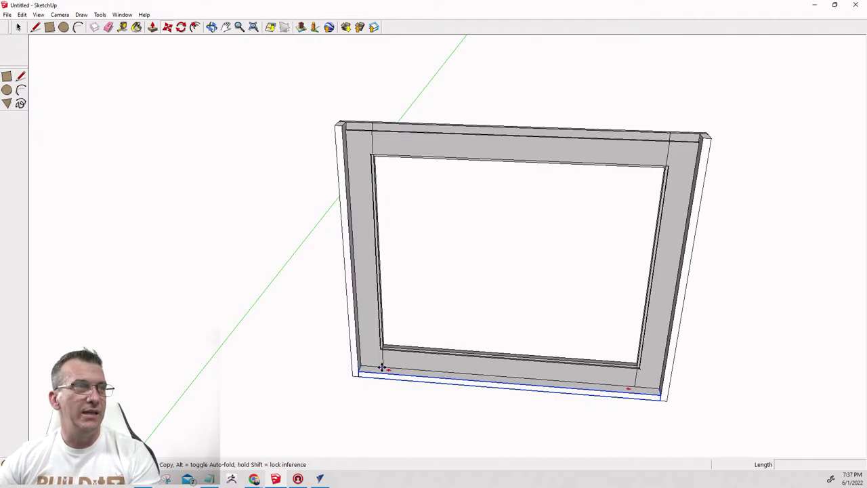
left_click(363, 366)
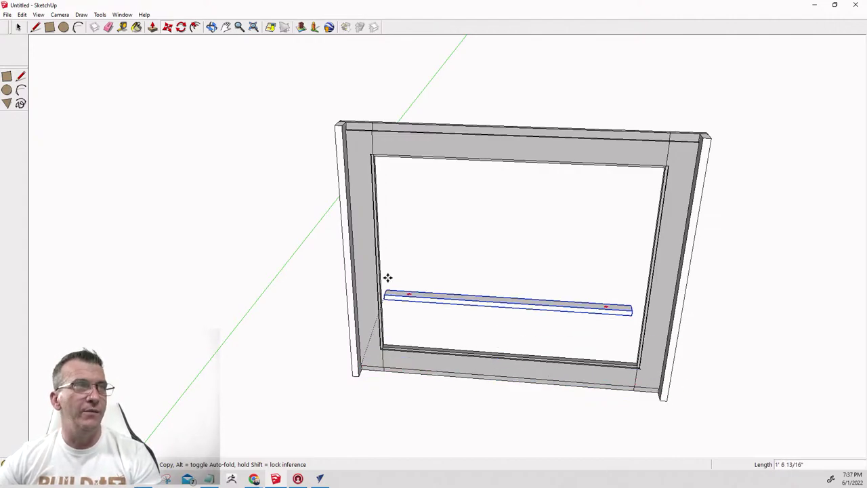
left_click(347, 124)
scroll(341, 133, "up", 3)
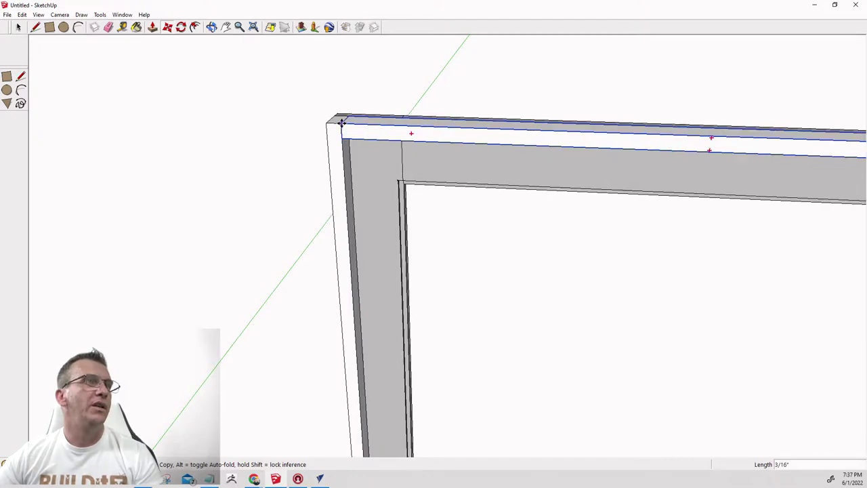
scroll(359, 140, "down", 3)
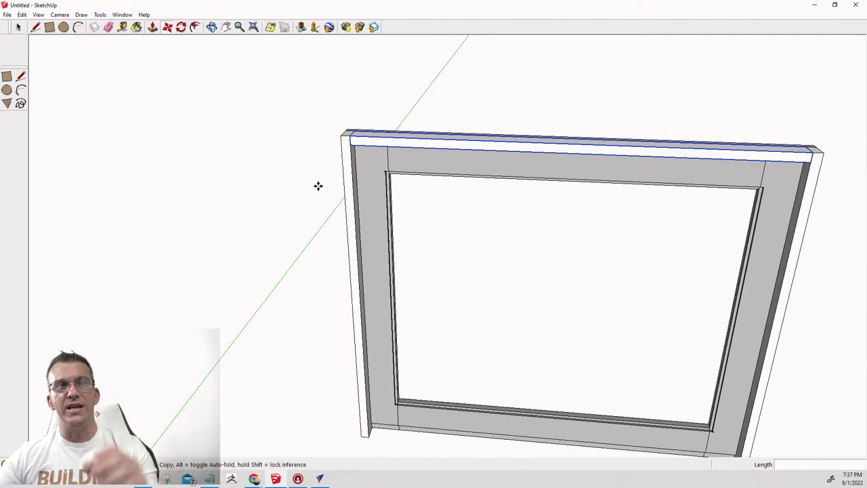
mouse_move(318, 186)
middle_mouse_down()
mouse_move(296, 186)
mouse_move(521, 162)
mouse_move(406, 81)
mouse_move(642, 238)
mouse_move(612, 316)
mouse_move(530, 348)
middle_mouse_up()
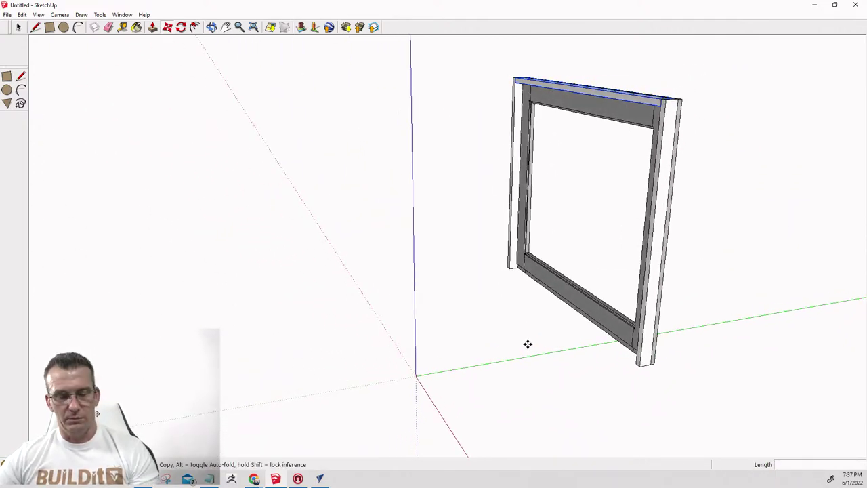
Place a copy of the top board across the frame's bottom, redoing a misplaced first attempt.
left_click(517, 80)
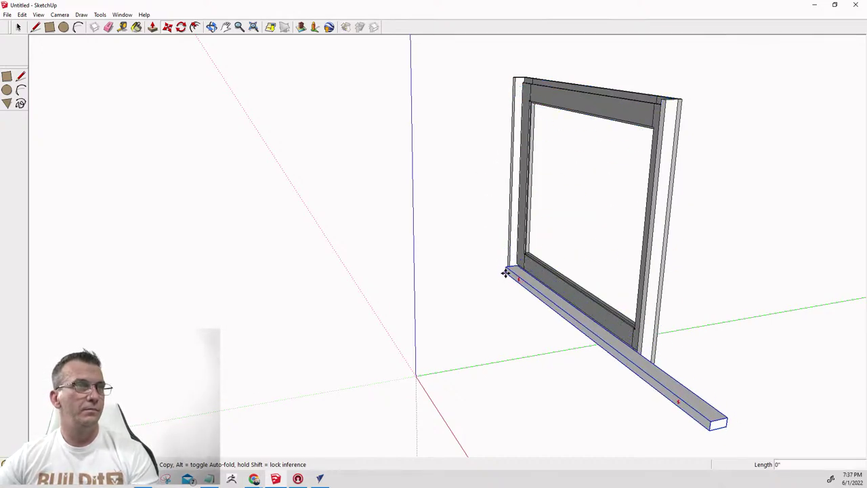
left_click(504, 267)
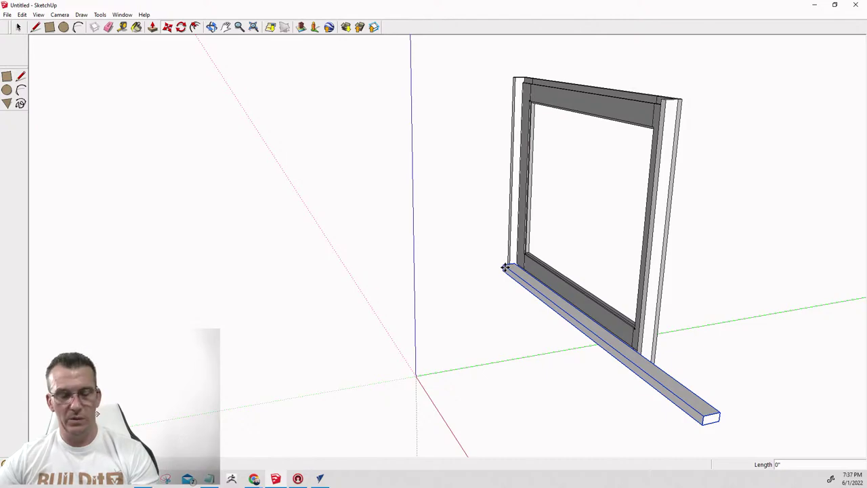
key("ctrl+z")
scroll(519, 95, "up", 3)
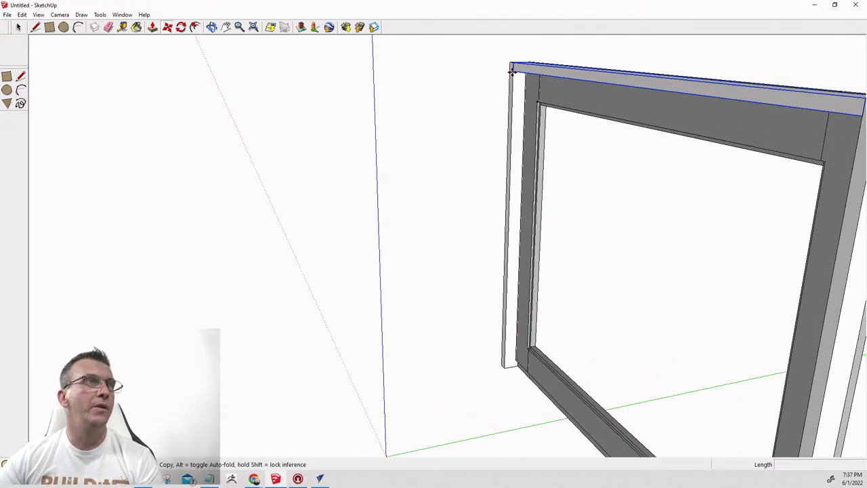
left_click(513, 70)
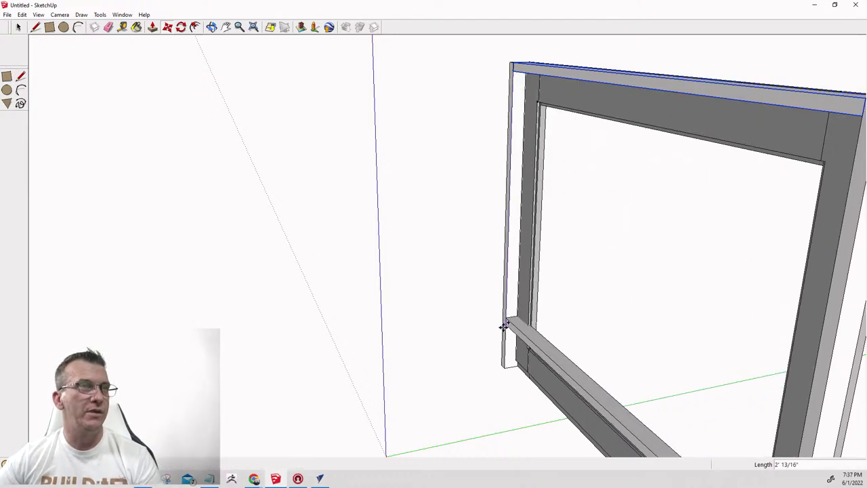
left_click(505, 367)
scroll(461, 123, "down", 4)
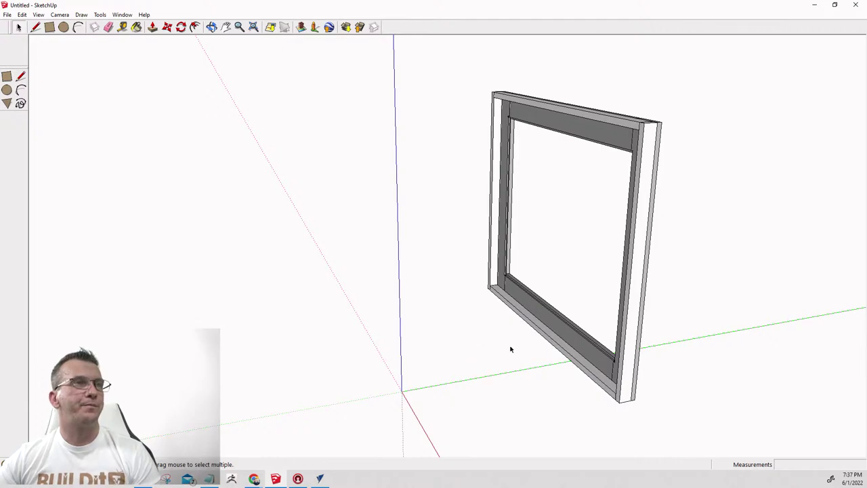
middle_click_drag(509, 348, 405, 263)
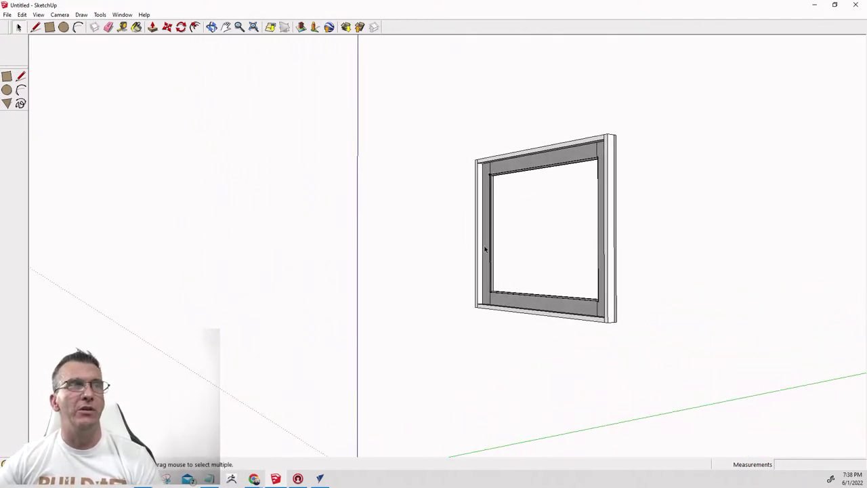
scroll(558, 309, "up", 5)
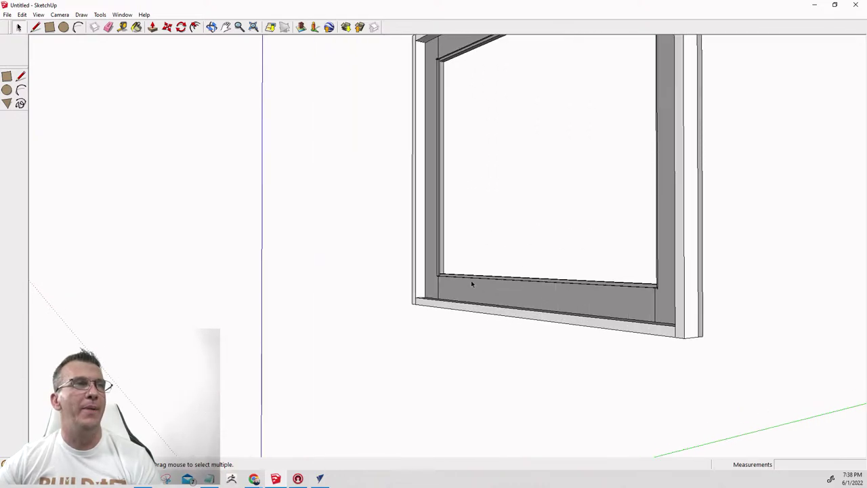
middle_click_drag(548, 283, 623, 298)
scroll(551, 309, "down", 4)
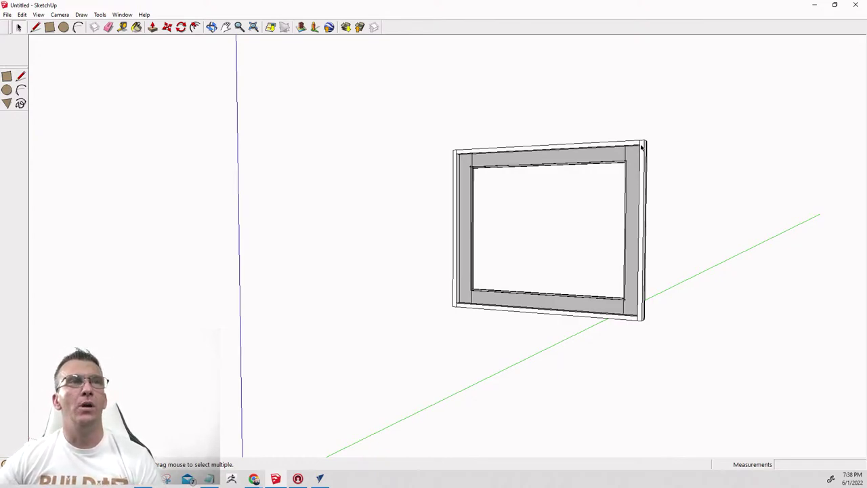
left_click(49, 27)
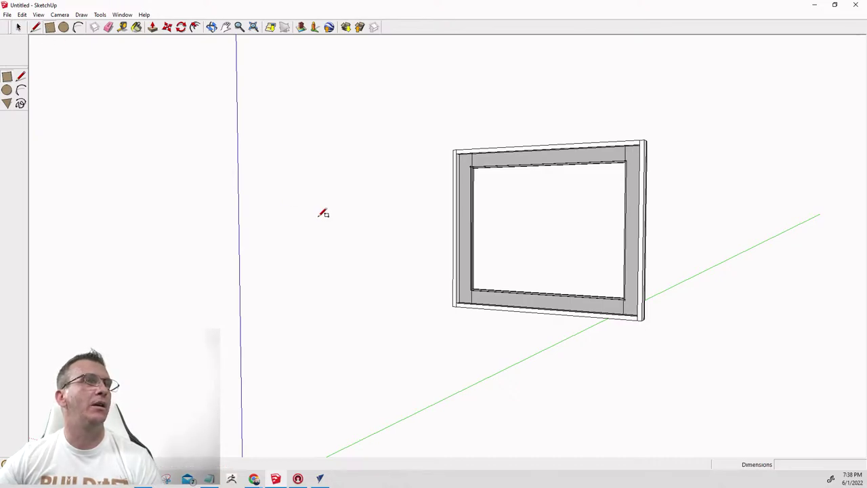
left_click(453, 149)
left_click(642, 319)
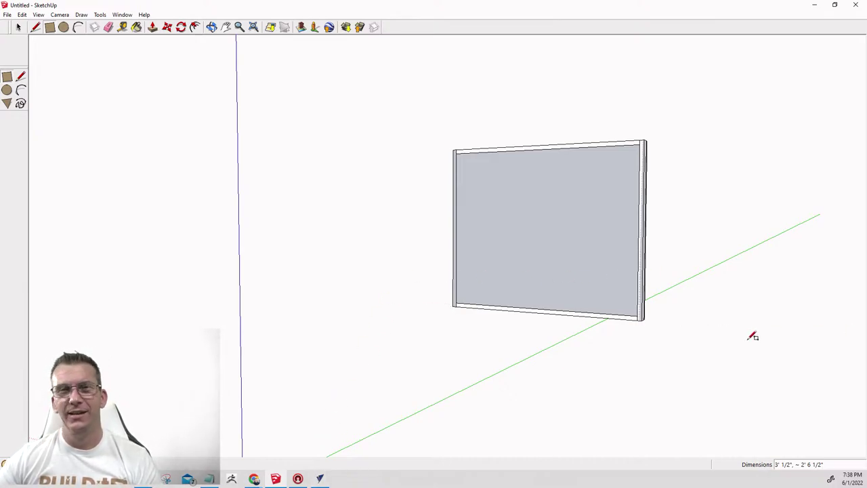
left_click(552, 262)
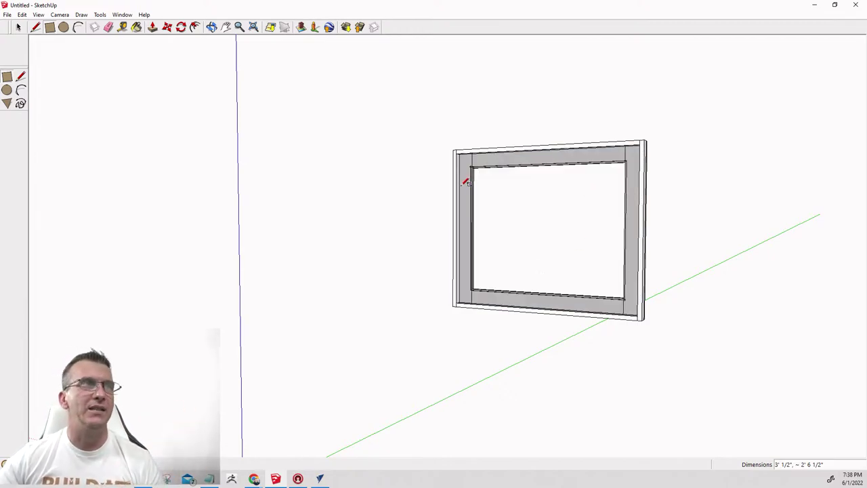
Select the top, left, right and bottom boards and move them away from the frame.
left_click(18, 28)
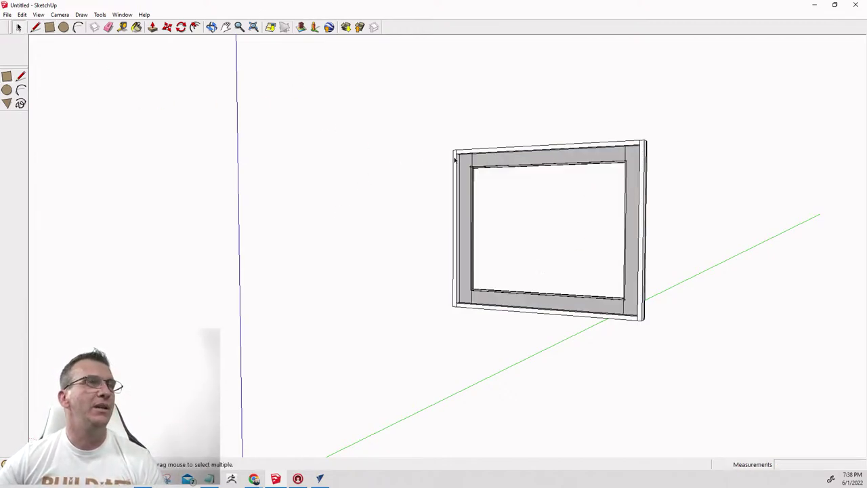
left_click(466, 151)
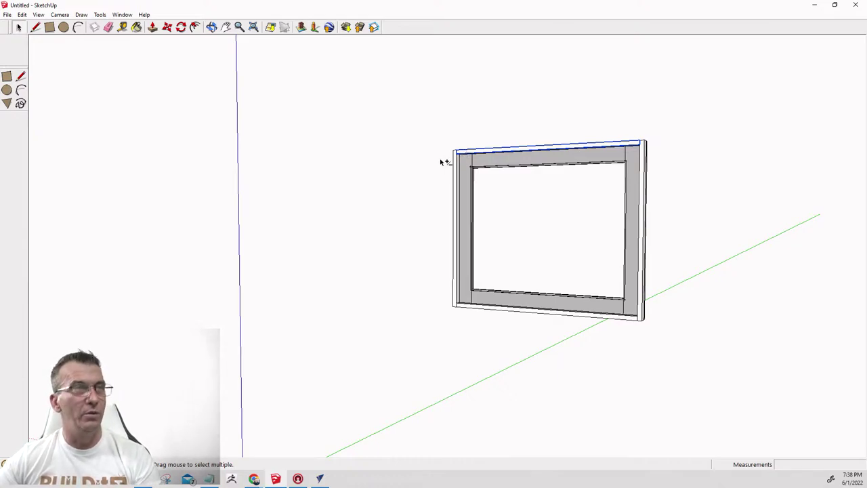
left_click(458, 173, "shift")
left_click(643, 214, "shift")
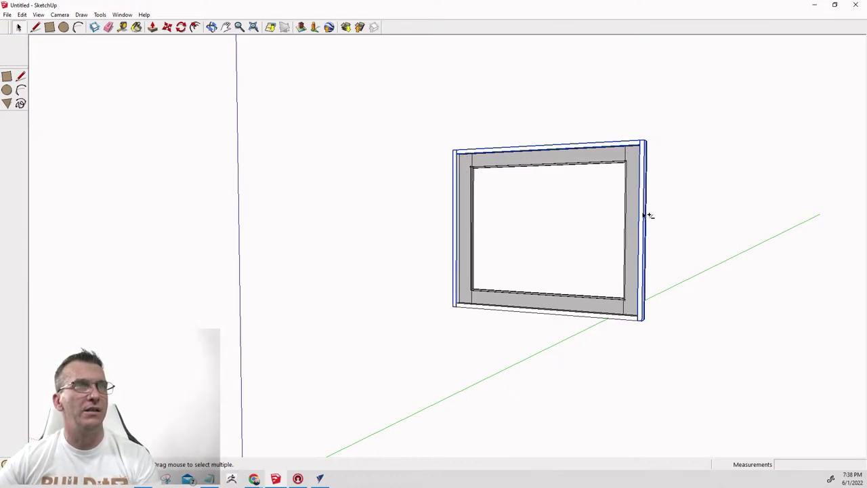
left_click(613, 317, "shift")
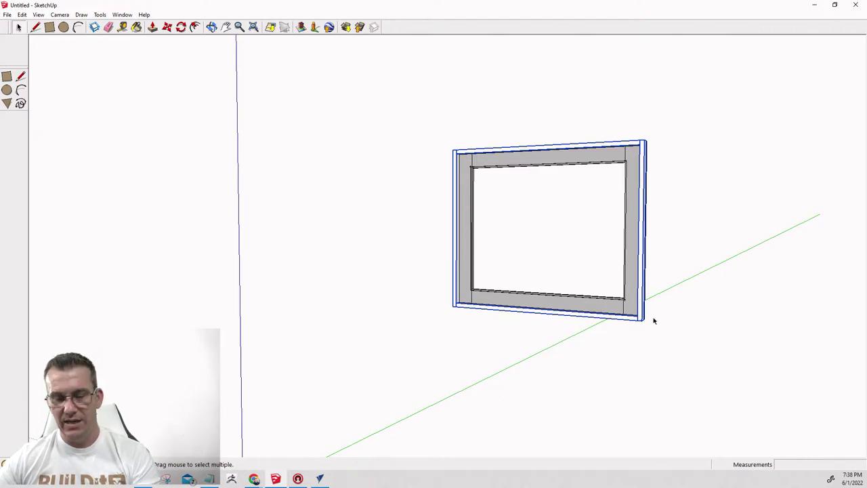
key("m")
left_click(640, 323)
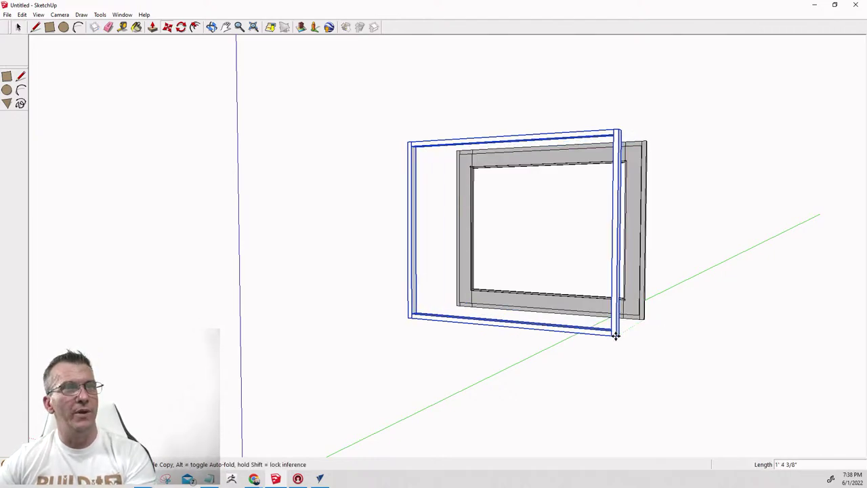
left_click(616, 335)
Orbit around both pieces and switch to the standard front view.
middle_click_drag(682, 352, 480, 191)
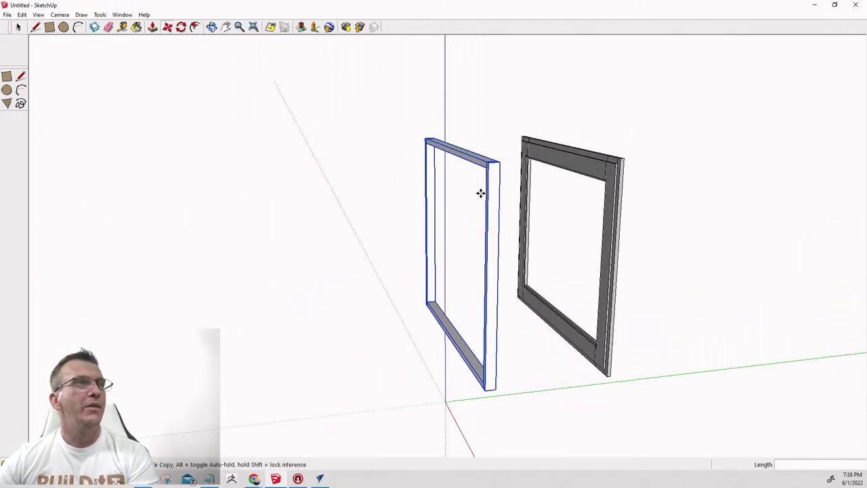
scroll(480, 192, "up", 5)
middle_click_drag(517, 158, 652, 171)
scroll(654, 160, "up", 2)
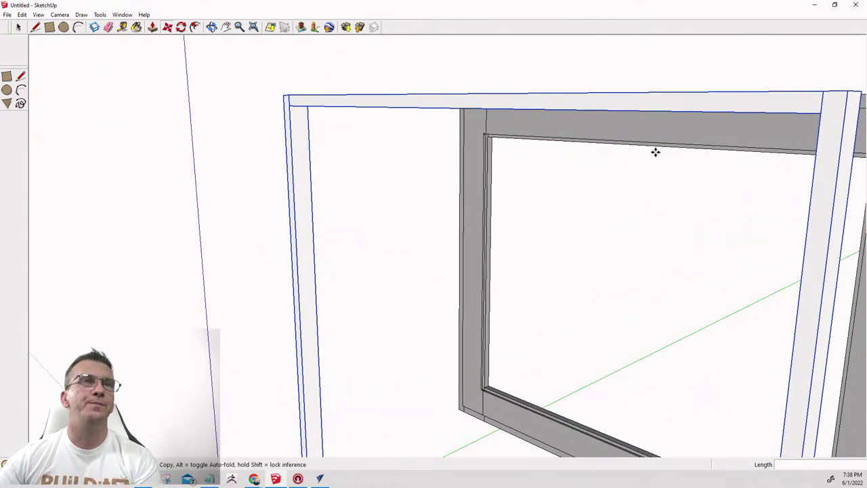
scroll(779, 140, "up", 1)
scroll(665, 80, "down", 1)
mouse_move(665, 81)
middle_mouse_down()
mouse_move(741, 230)
mouse_move(838, 224)
middle_mouse_up()
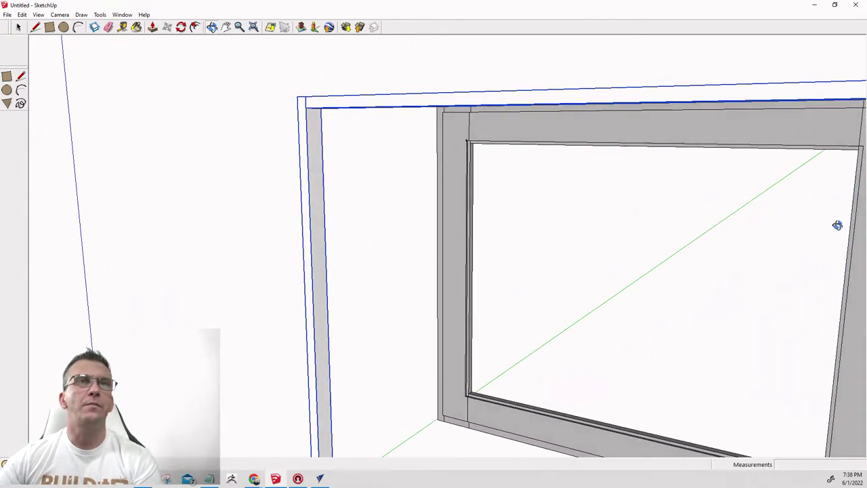
scroll(753, 188, "down", 1)
scroll(679, 137, "down", 1)
key("F3")
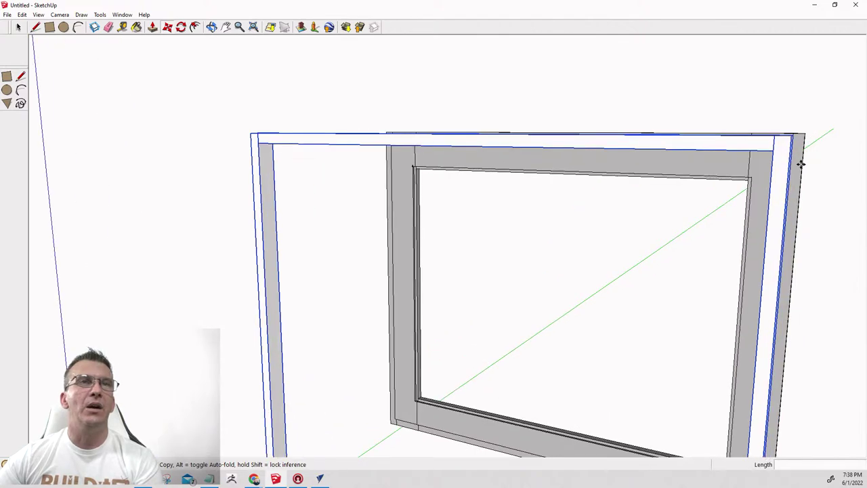
Drop the board box 1" lower.
key("m")
middle_click_drag(667, 156, 684, 166)
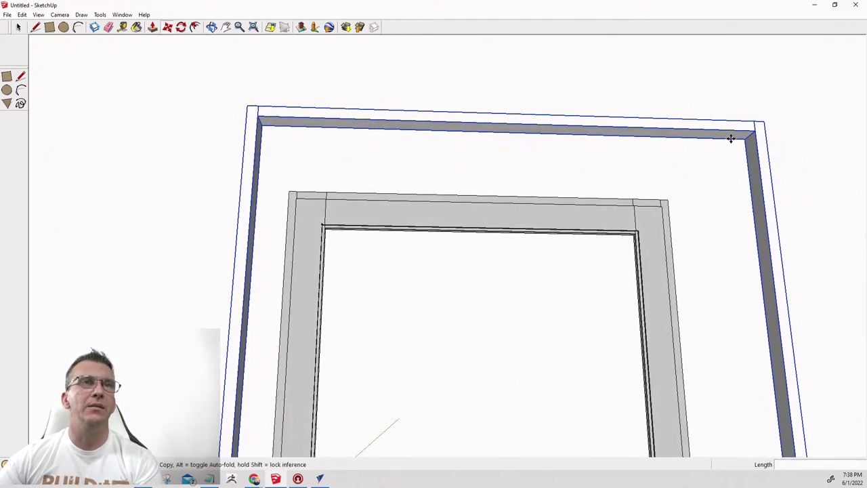
middle_click_drag(731, 138, 691, 34)
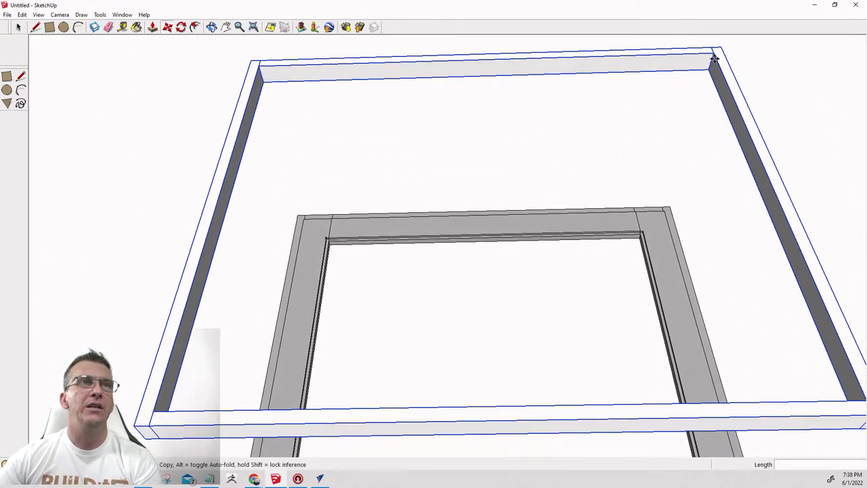
left_click(714, 60)
left_click(714, 64)
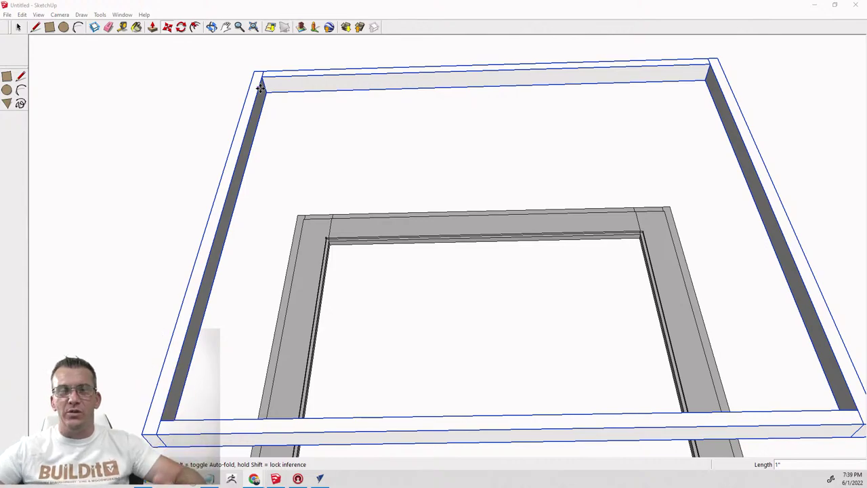
Snap the white board box by its bottom corner behind the gray frame, then orbit to check the fit.
scroll(339, 106, "down", 5)
middle_click_drag(337, 128, 300, 160)
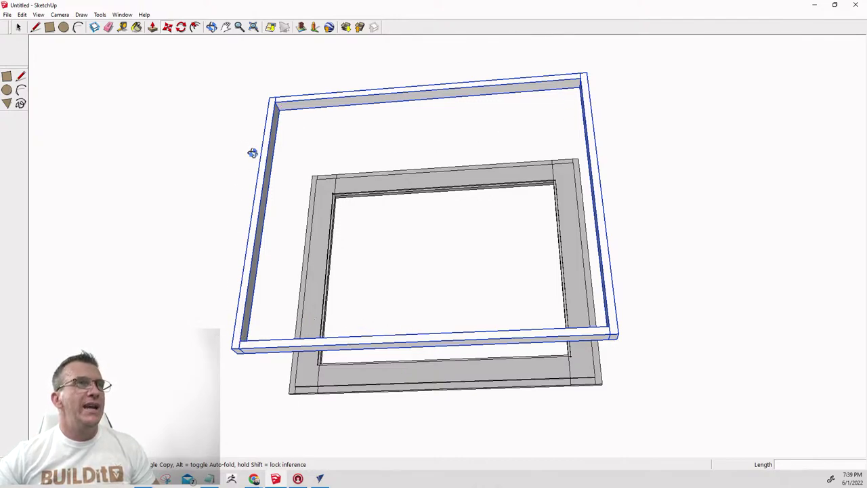
mouse_move(252, 151)
middle_mouse_down()
mouse_move(588, 127)
mouse_move(695, 228)
mouse_move(650, 271)
mouse_move(486, 294)
mouse_move(663, 281)
mouse_move(725, 267)
mouse_move(666, 273)
middle_mouse_up()
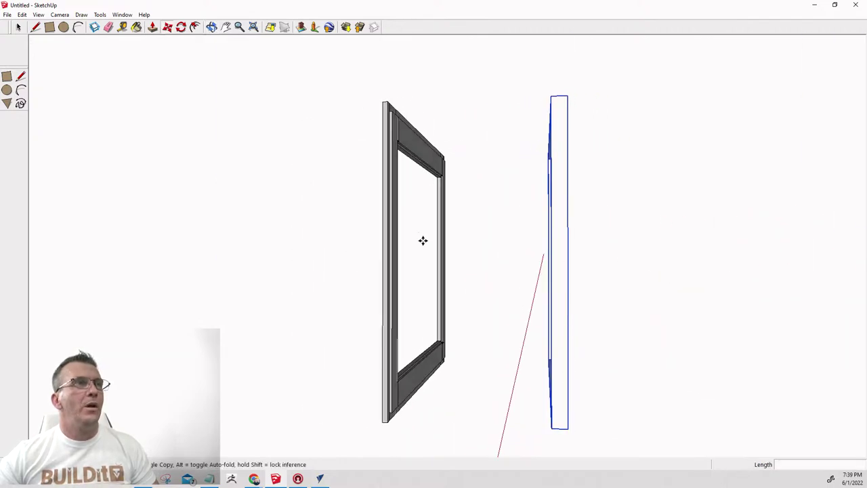
scroll(400, 217, "down", 1)
scroll(391, 209, "up", 4)
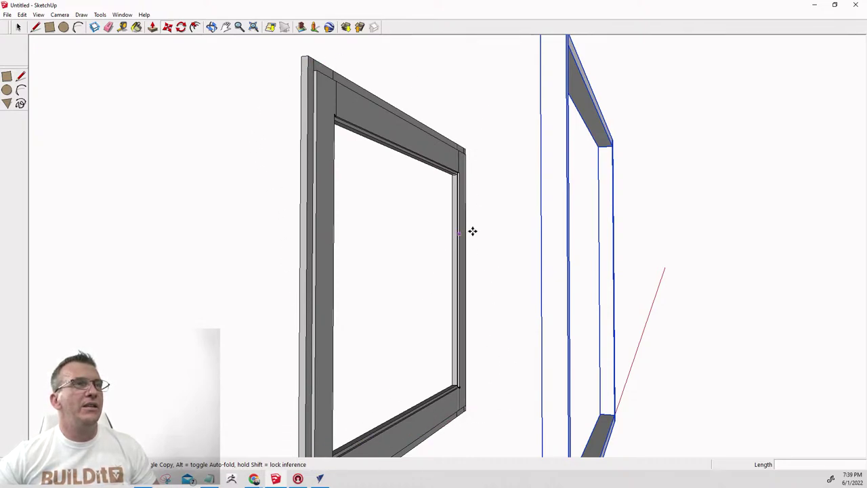
scroll(575, 214, "down", 3)
left_click(559, 379)
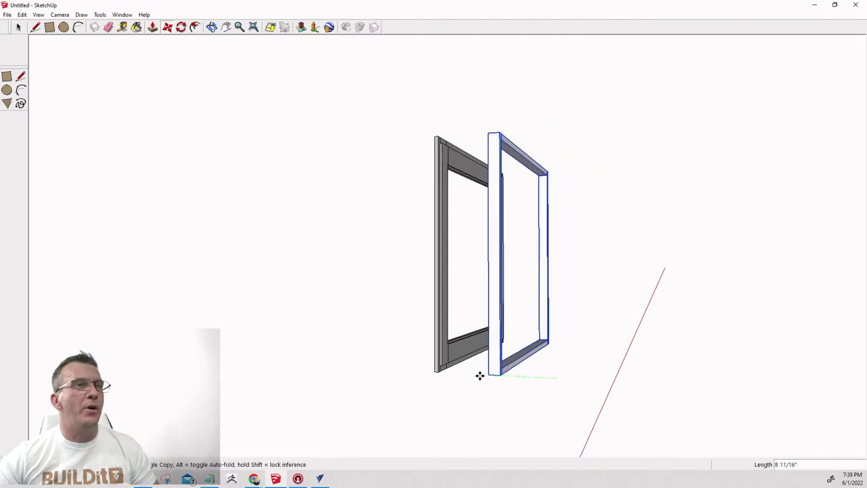
left_click(440, 372)
middle_click_drag(403, 340, 649, 337)
scroll(566, 328, "up", 4)
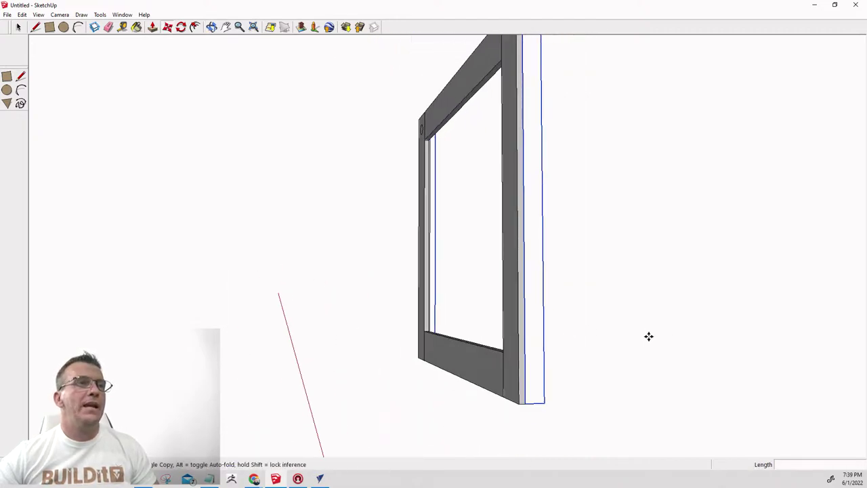
scroll(509, 325, "down", 2)
middle_click_drag(509, 325, 674, 400)
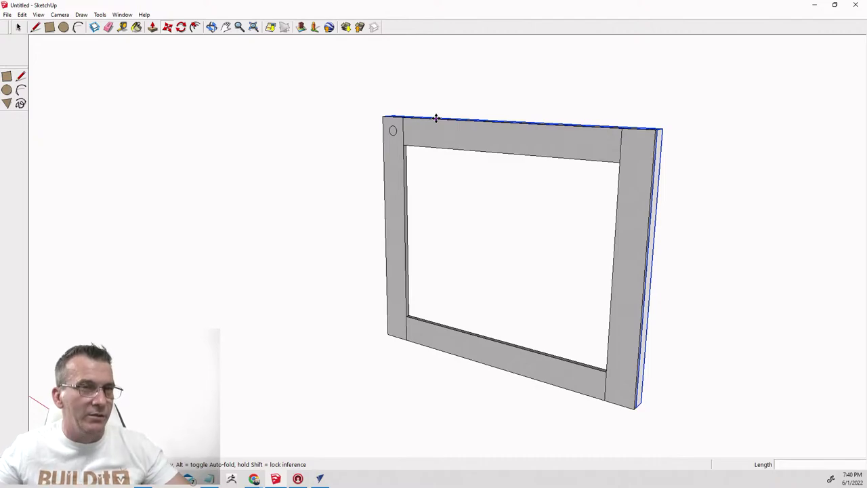
scroll(569, 75, "down", 3)
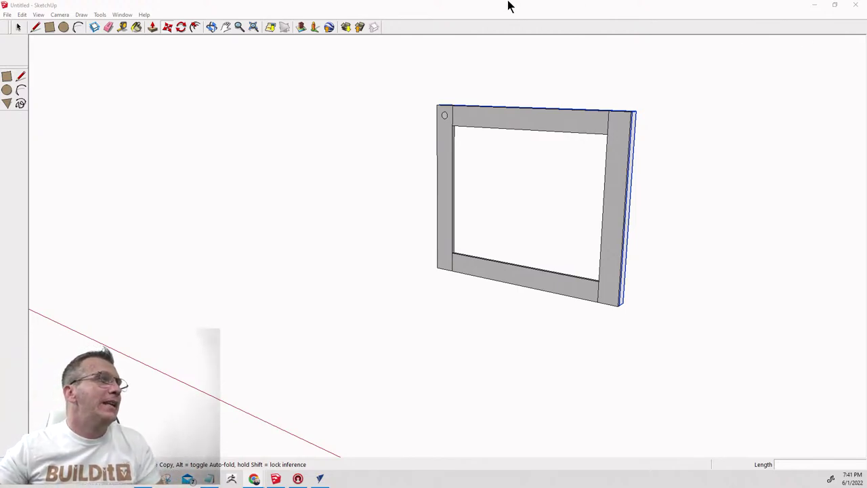
Switch to Chrome and enlarge the SlayStation Premium mirrored vanity table photo.
middle_click_drag(465, 155, 486, 151)
scroll(518, 313, "up", 1)
middle_click_drag(518, 313, 497, 236)
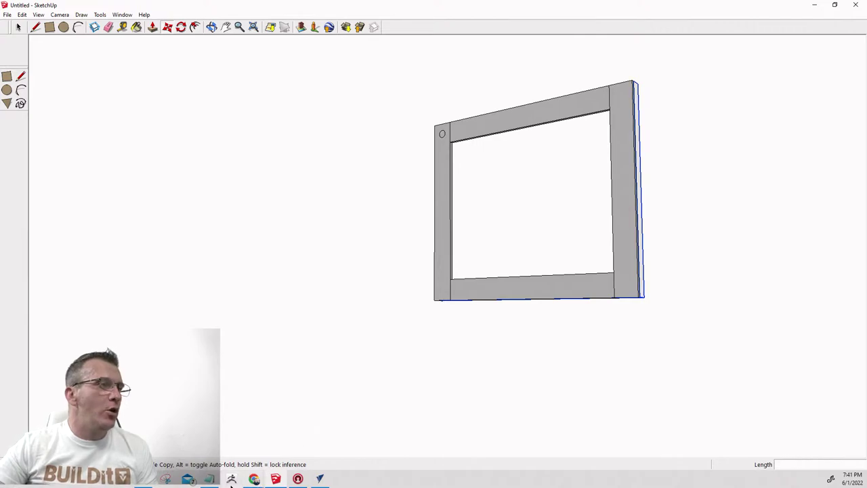
left_click(139, 479)
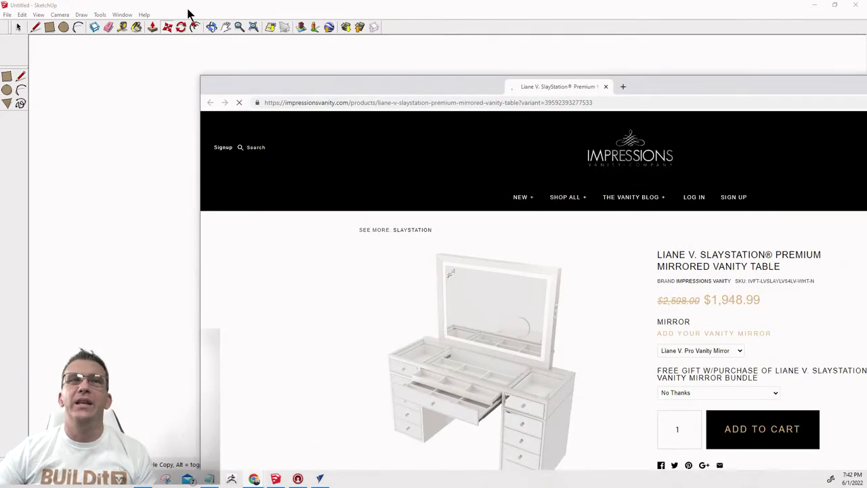
left_click(273, 300)
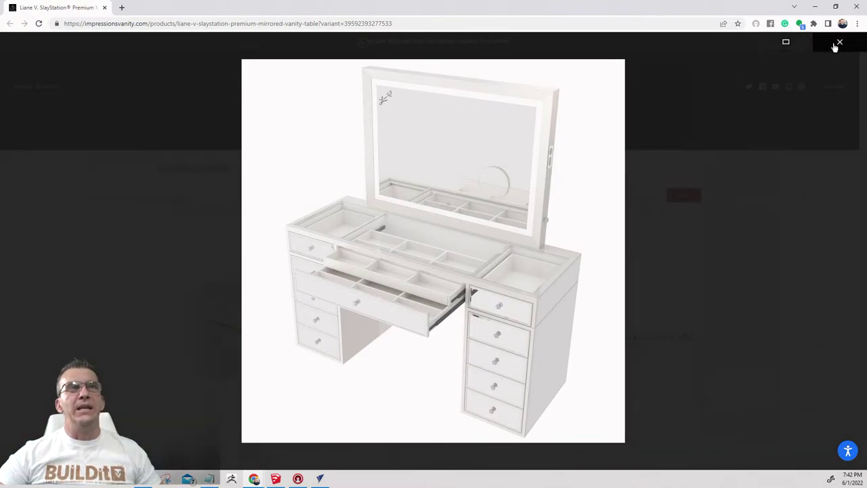
Close the enlarged photo, view the table-only photo, then minimize Chrome back to SketchUp.
left_click(838, 43)
scroll(210, 238, "down", 2)
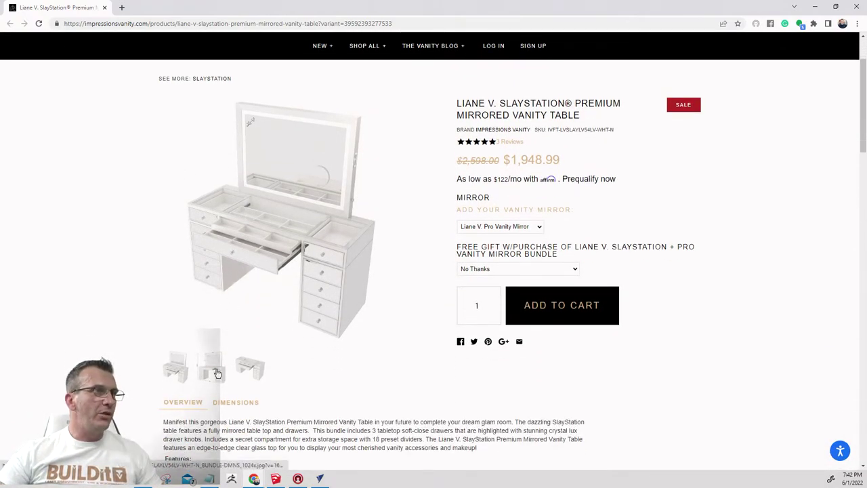
left_click(250, 368)
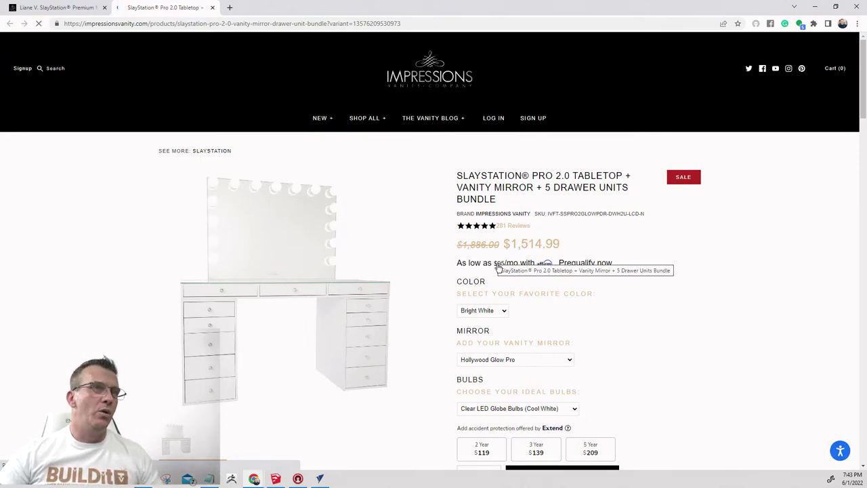
left_click(816, 7)
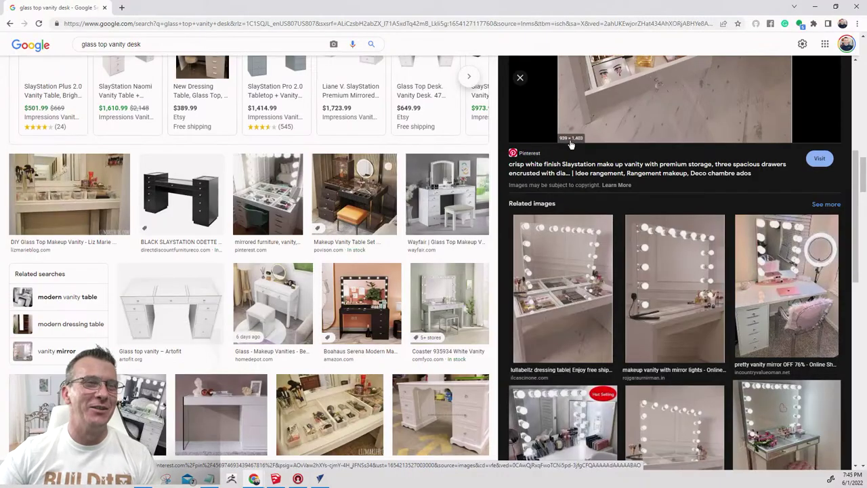
Browse the glass top vanity desk results and open the 44 Affordable Cute Makeup Vanity ideas photo.
scroll(571, 142, "down", 2)
scroll(570, 141, "up", 4)
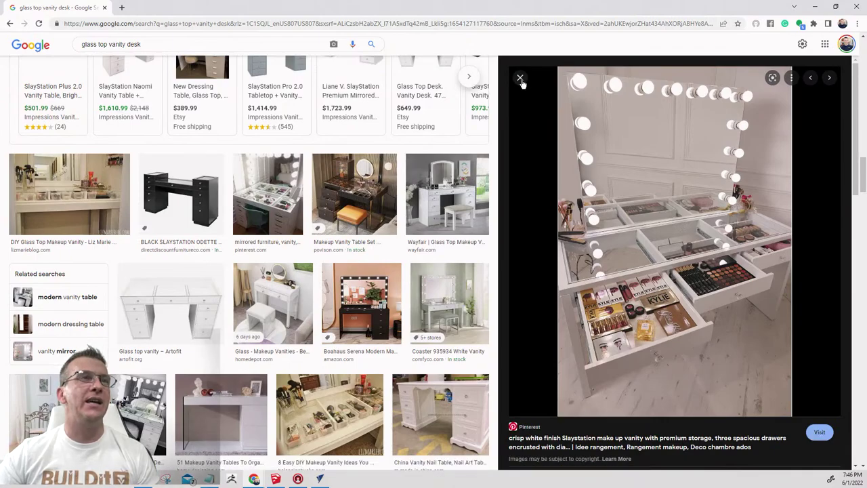
left_click(521, 80)
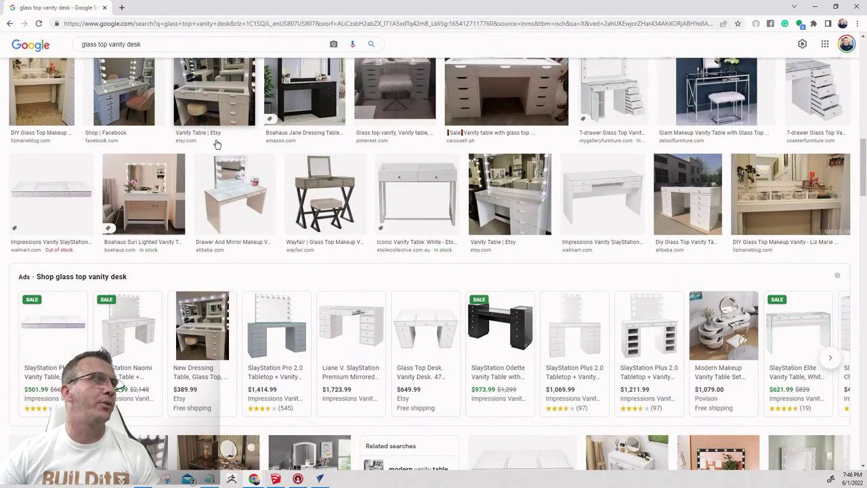
scroll(224, 176, "up", 2)
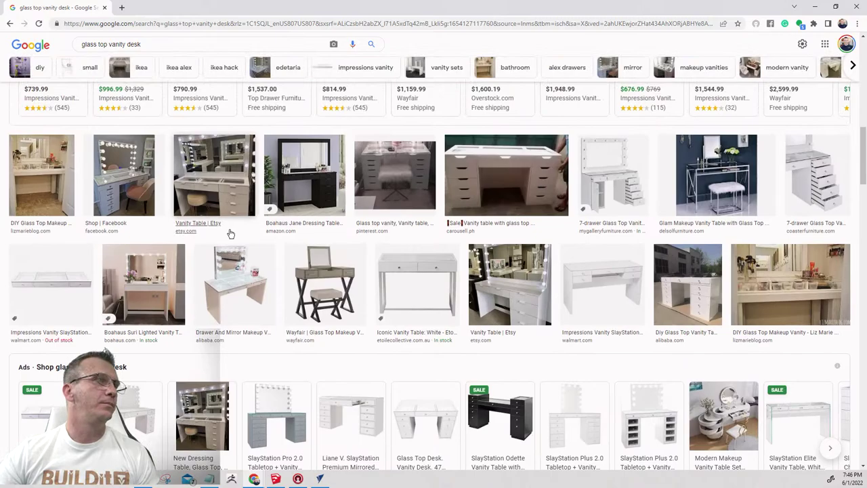
scroll(231, 233, "down", 3)
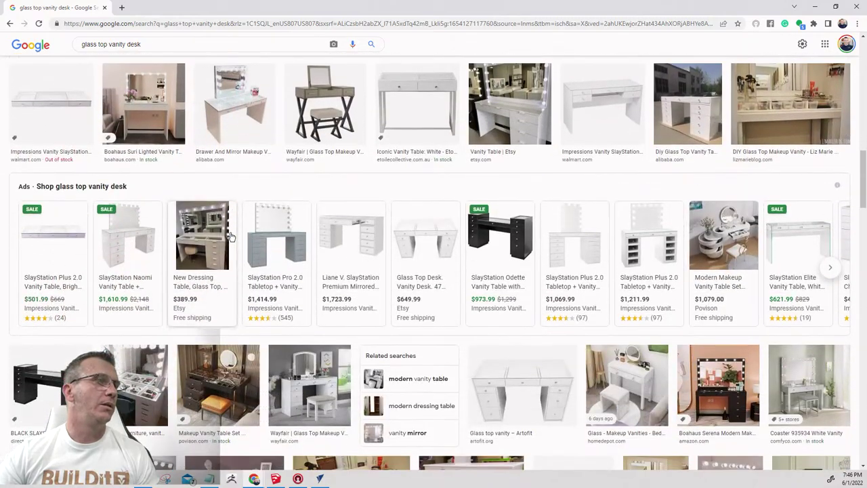
scroll(230, 235, "down", 3)
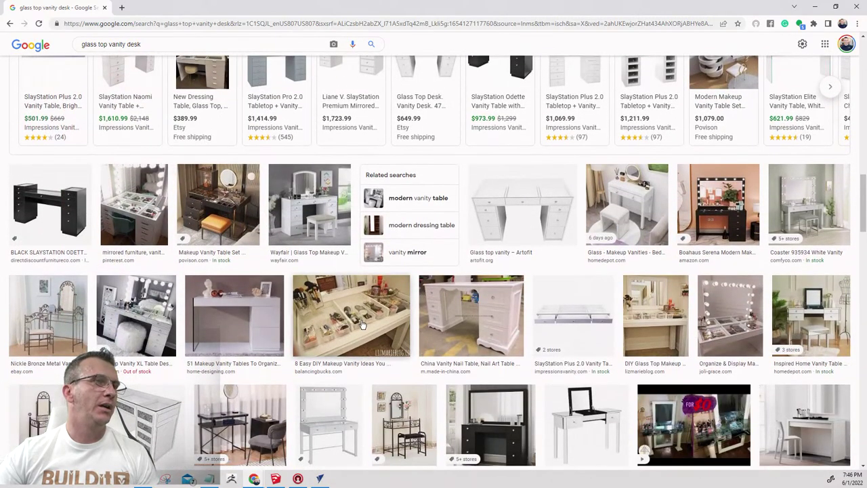
scroll(362, 325, "down", 1)
left_click(745, 271)
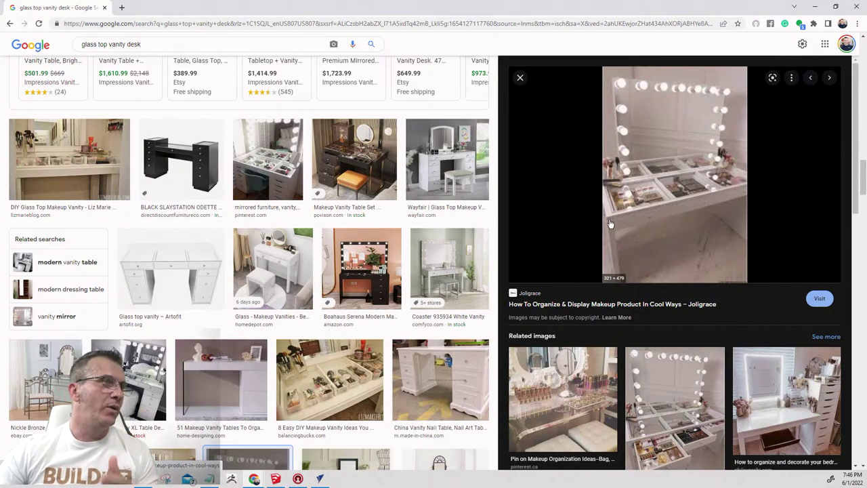
left_click(274, 175)
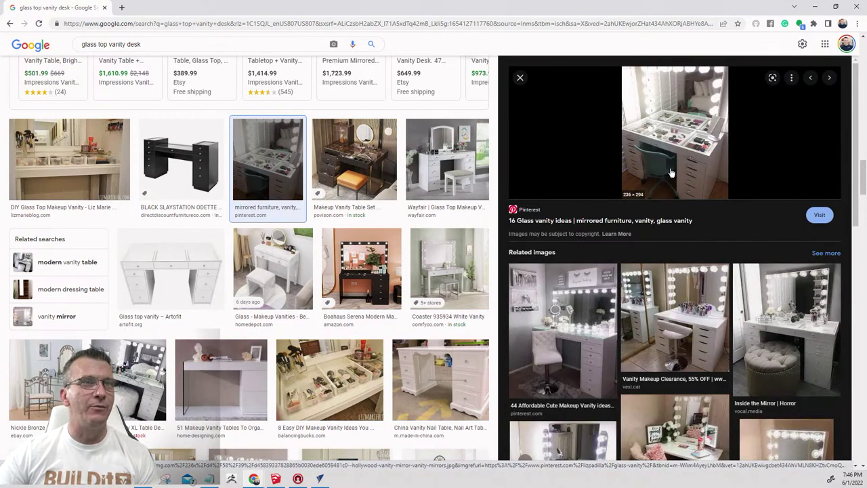
left_click(593, 356)
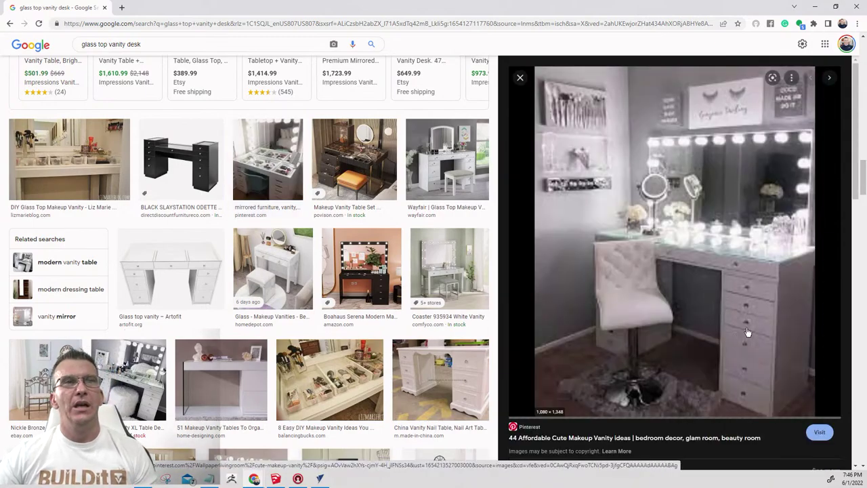
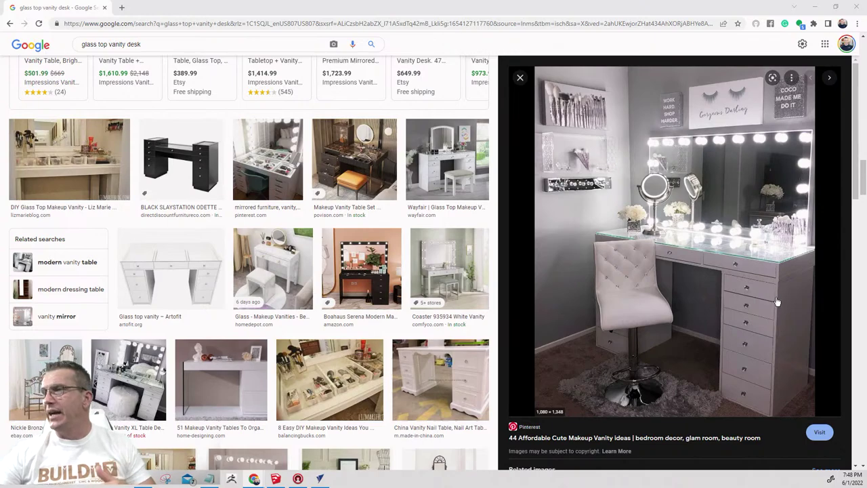
View the mirrored furniture vanity reference image and its related images, then close Chrome.
left_click(258, 166)
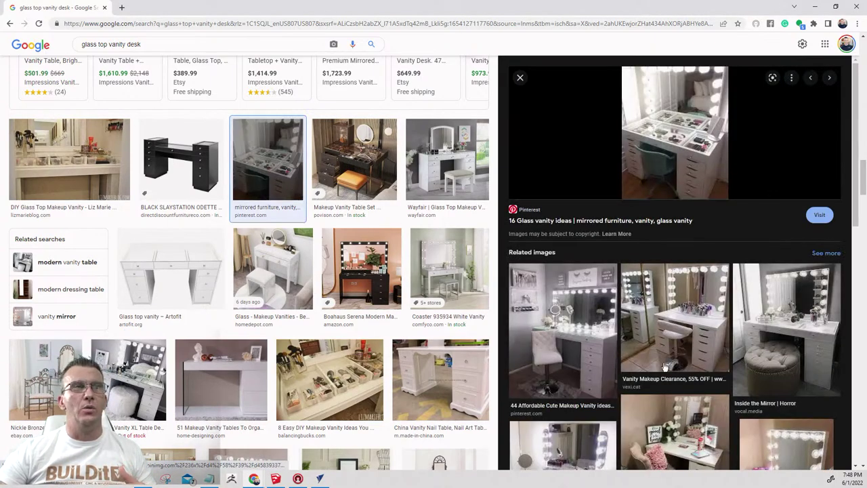
scroll(664, 366, "down", 8)
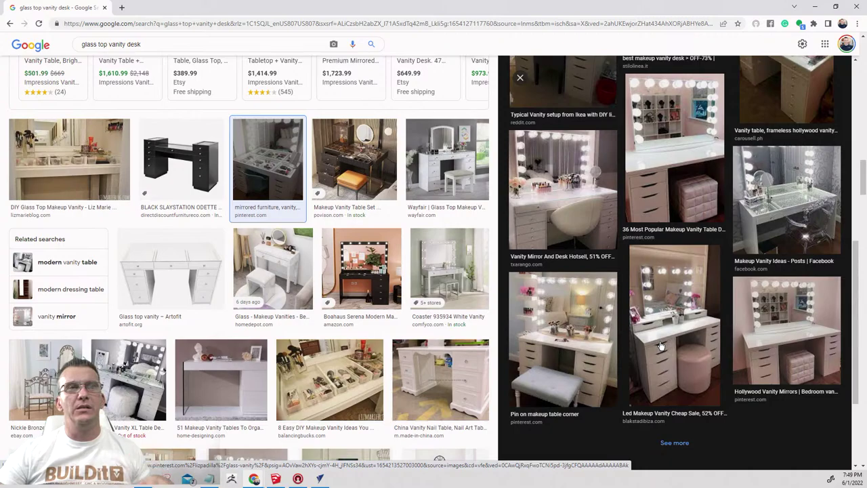
left_click(105, 7)
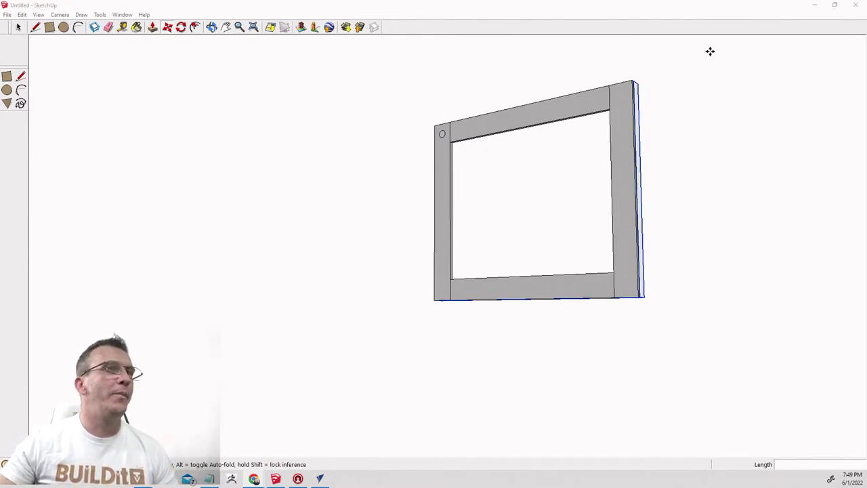
Orbit and zoom until the frame faces the camera with its bottom rail filling the view.
middle_click_drag(552, 246, 306, 263)
key("m")
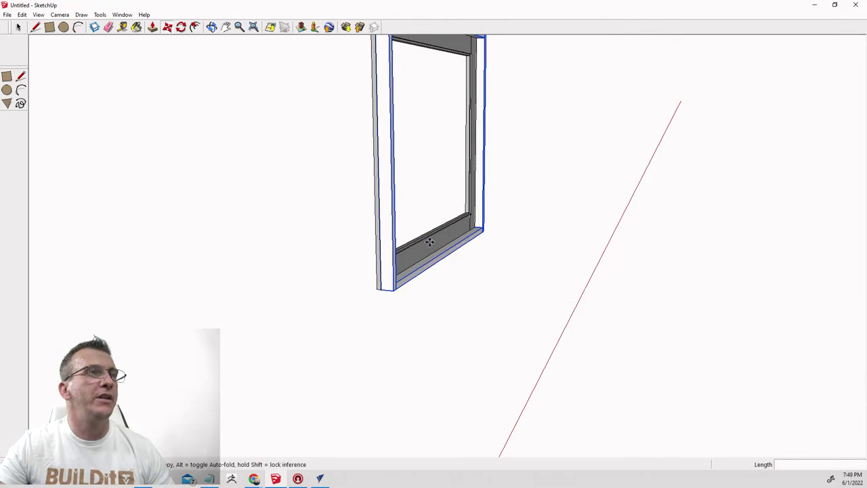
middle_click_drag(429, 242, 437, 244)
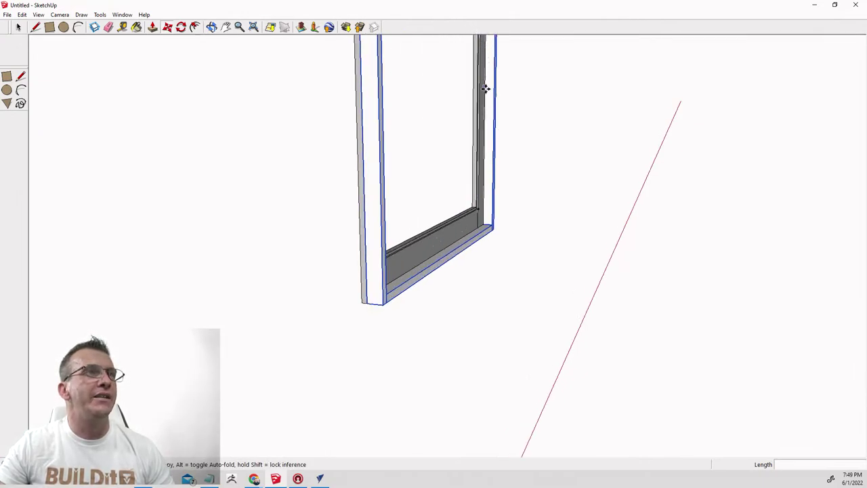
middle_click_drag(429, 237, 578, 244)
scroll(408, 251, "up", 3)
middle_click_drag(408, 251, 677, 241)
scroll(509, 238, "down", 1)
scroll(481, 248, "up", 1)
scroll(490, 238, "down", 2)
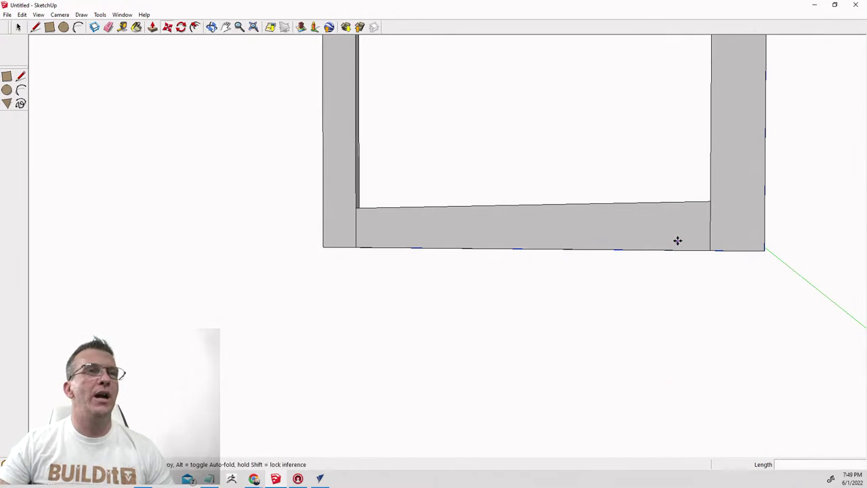
scroll(677, 241, "up", 1)
Draw a small rectangle near the bottom rail's right end, then open the beam group for editing.
left_click(50, 28)
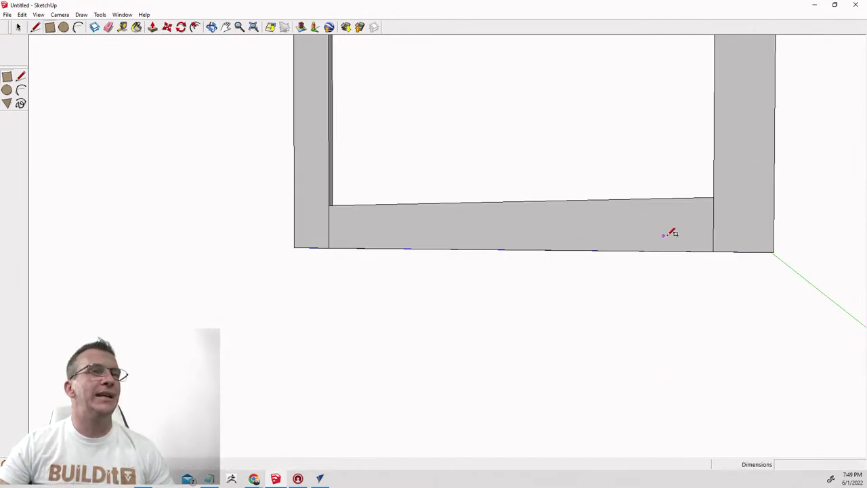
left_click(621, 219)
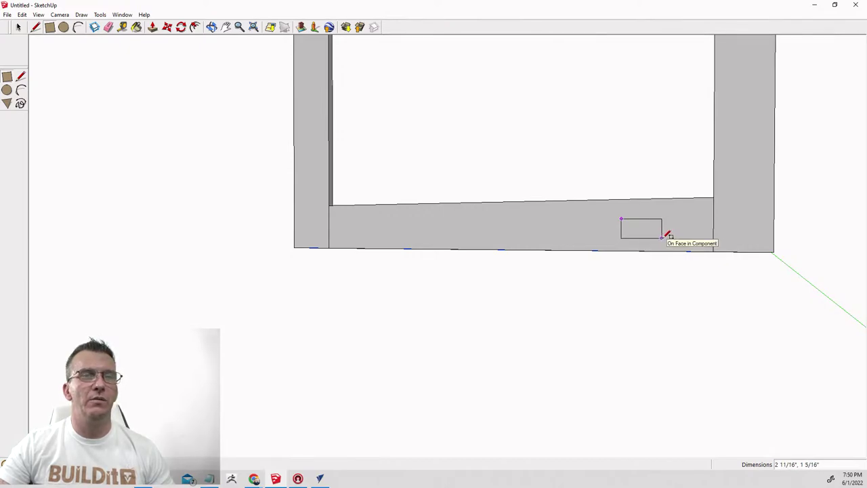
left_click(663, 237)
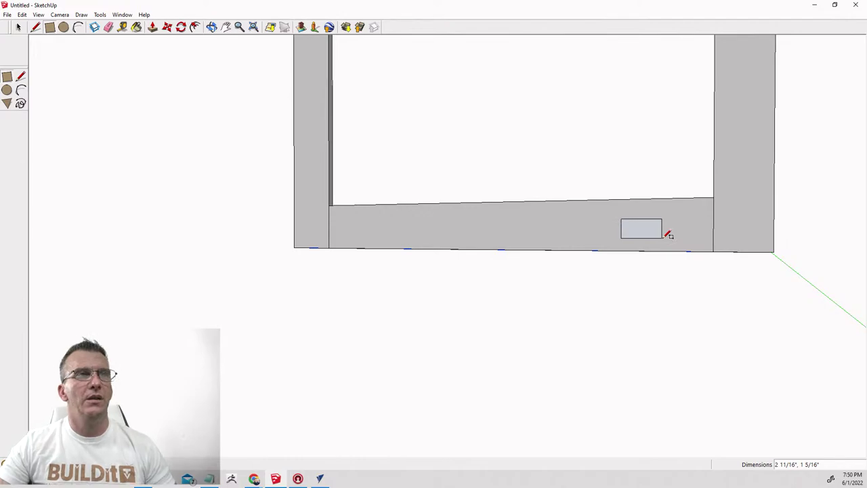
key("space")
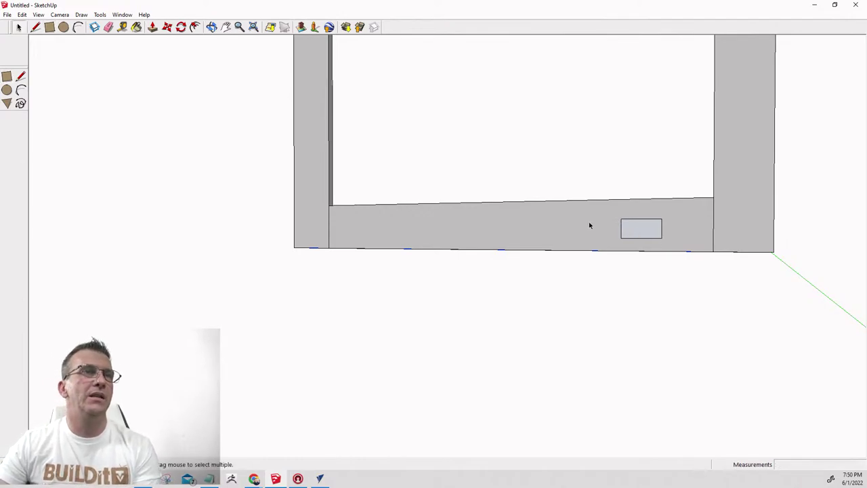
left_click(590, 226)
double_click(551, 227)
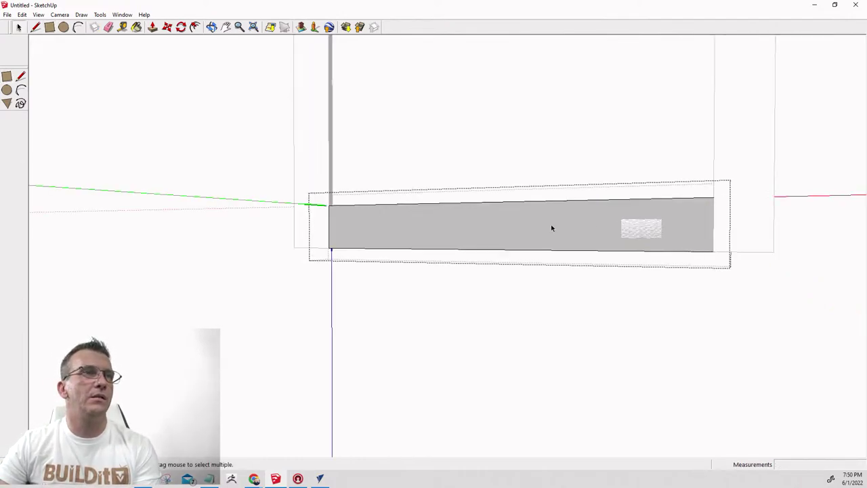
left_click(633, 231)
Inside the beam group, draw a small rectangle on the front face and push it in as a recess.
left_click(49, 27)
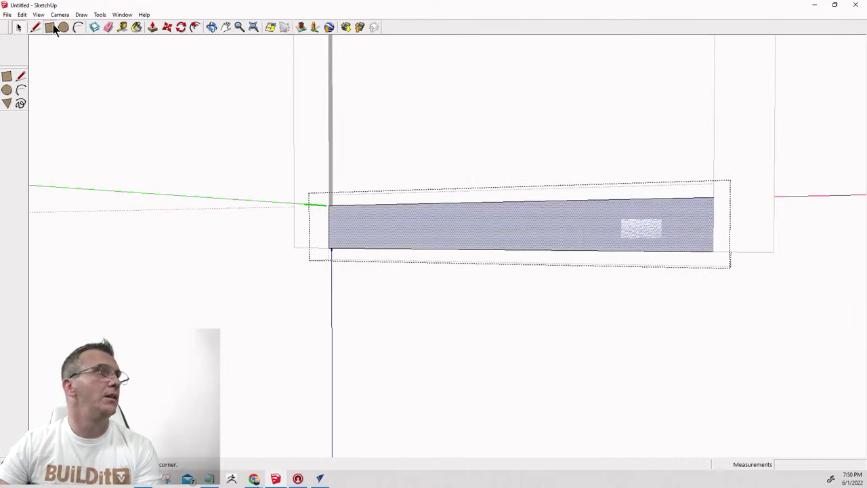
left_click(622, 220)
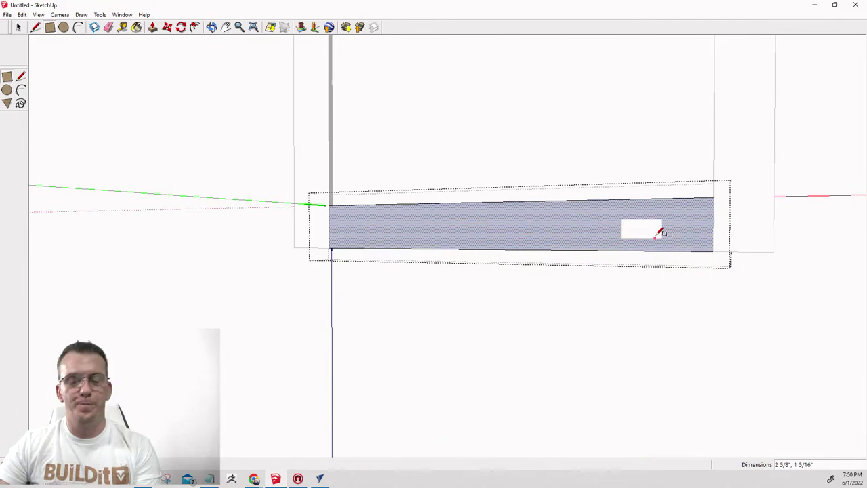
left_click(656, 237)
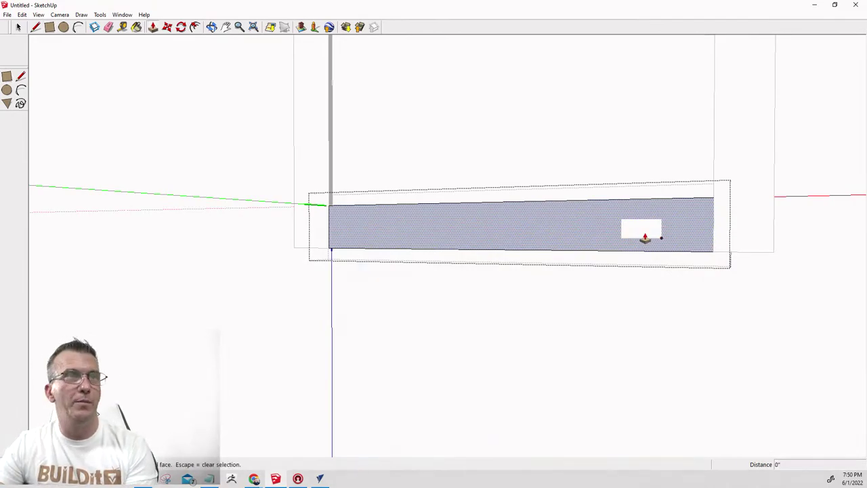
key("p")
left_click(636, 233)
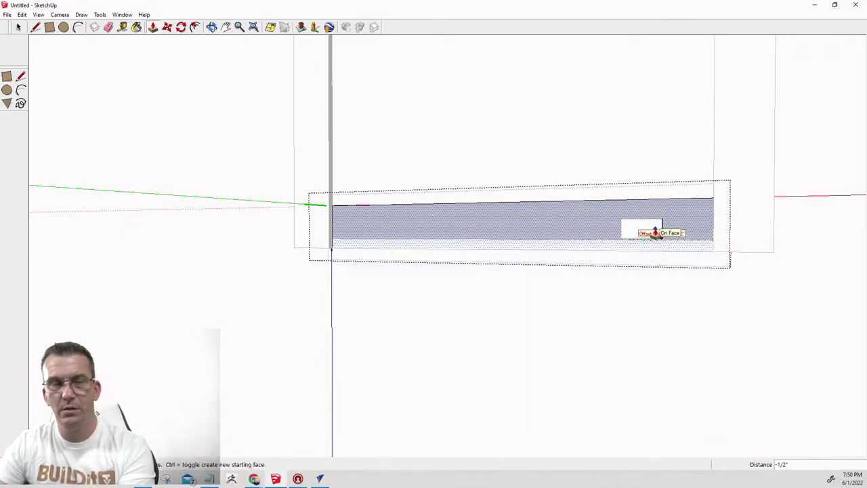
left_click(655, 235)
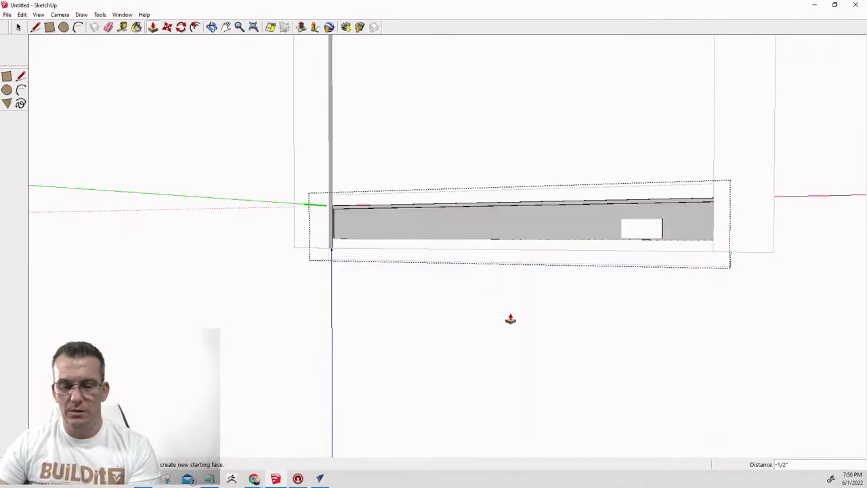
key("space")
Exit the beam group, then select and clear the small rectangle outline.
left_click(646, 229)
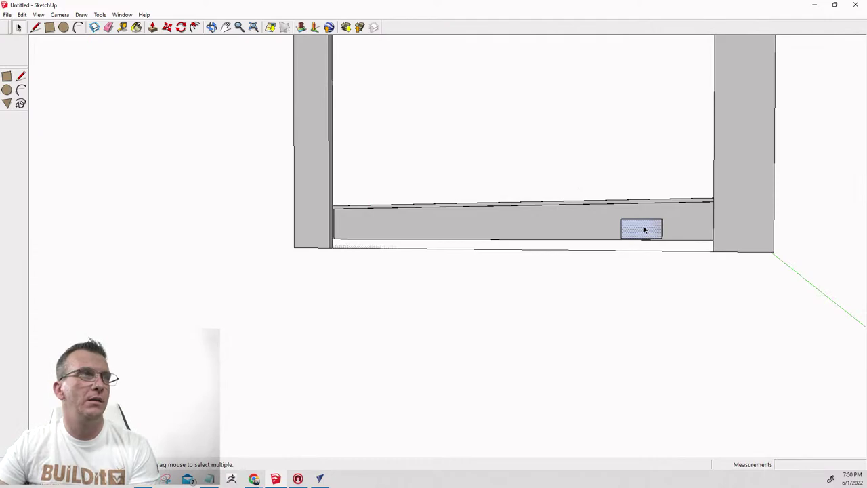
double_click(644, 229)
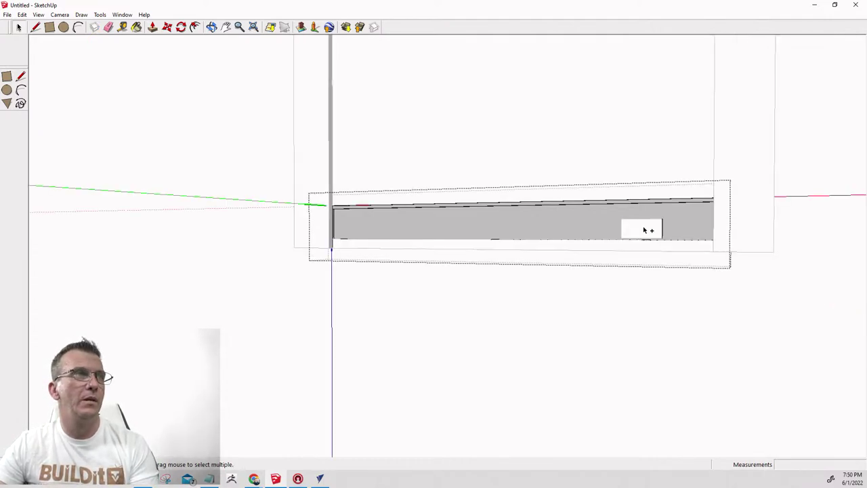
scroll(643, 261, "up", 2)
left_click(613, 307)
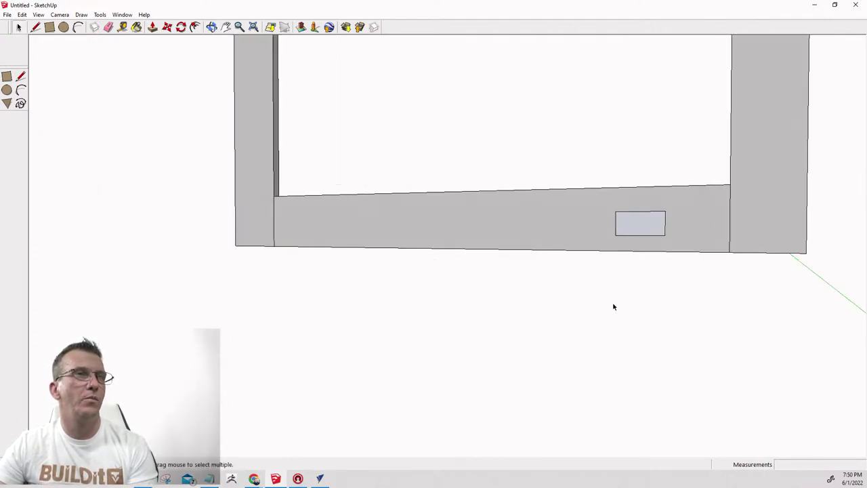
left_click(635, 212)
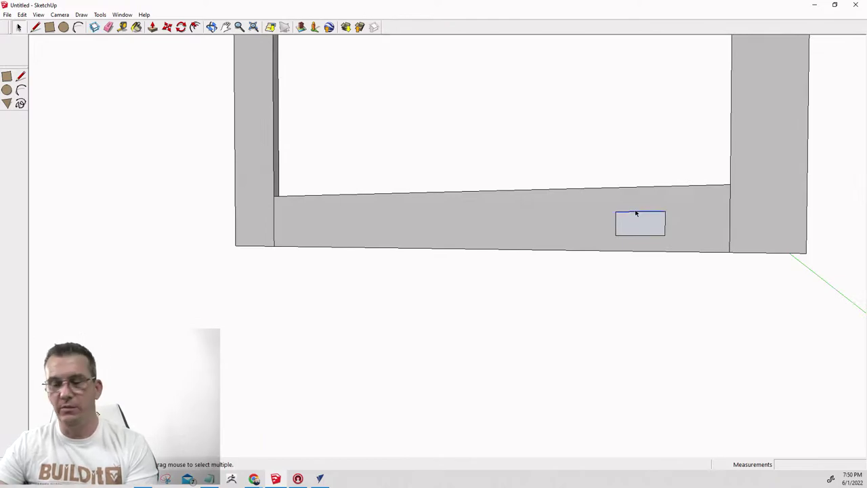
left_click_drag(596, 157, 680, 272)
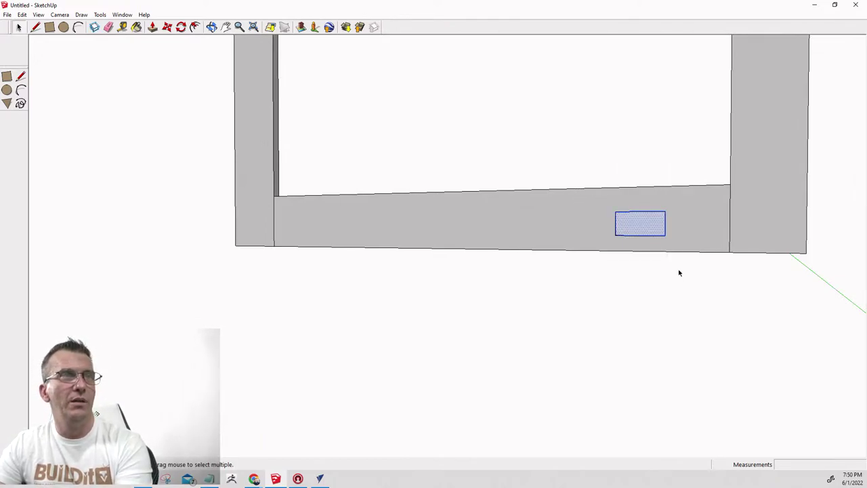
left_click(660, 262)
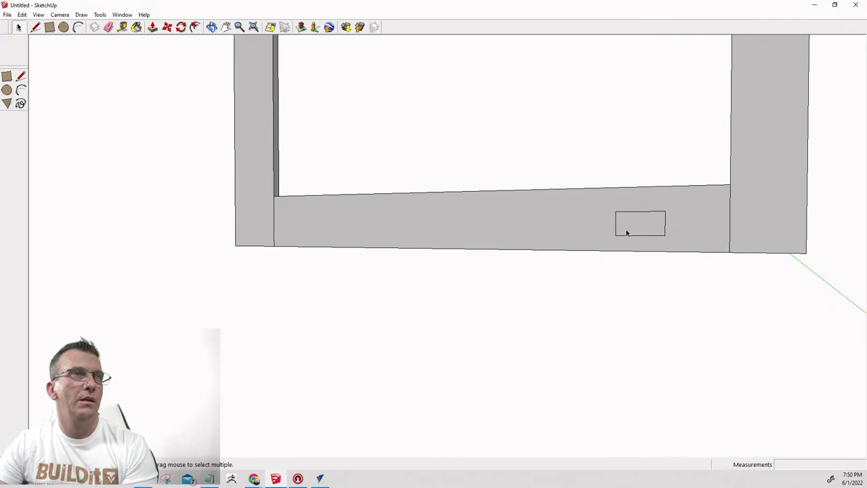
Reopen the bottom rail group, push the small rectangle 3/4" through the board, and exit.
double_click(596, 237)
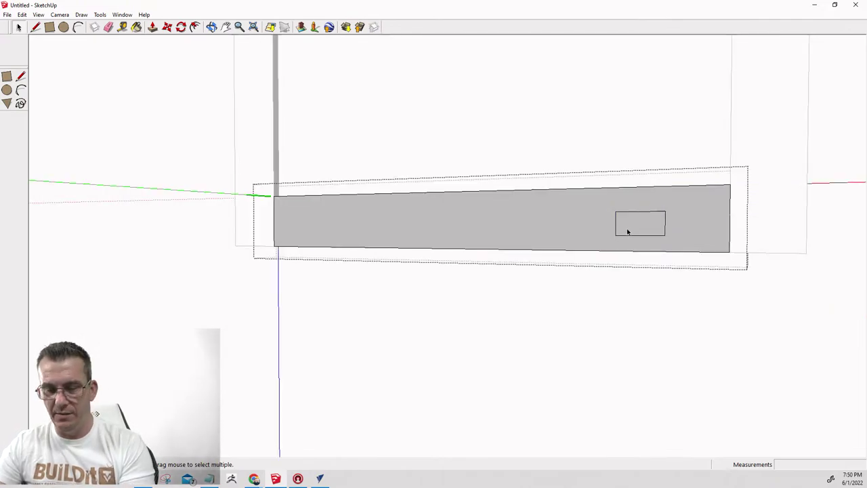
key("p")
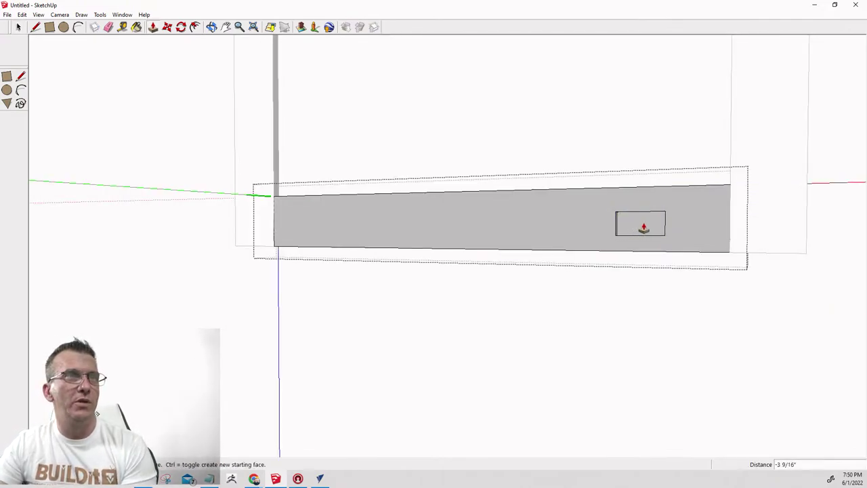
left_click(640, 225)
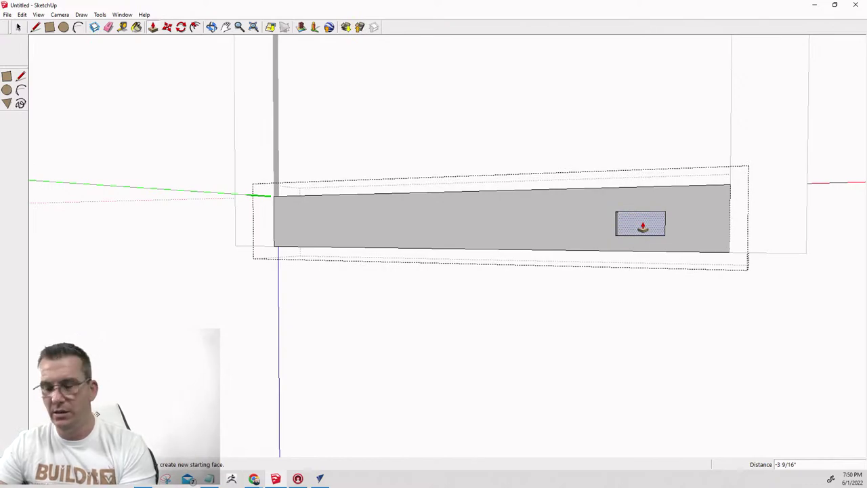
type("3/4")
key("Return")
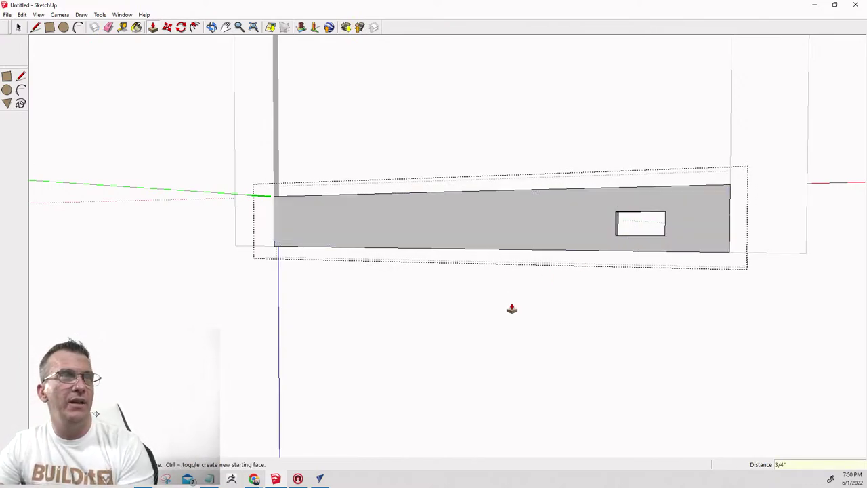
scroll(639, 276, "down", 1)
key("space")
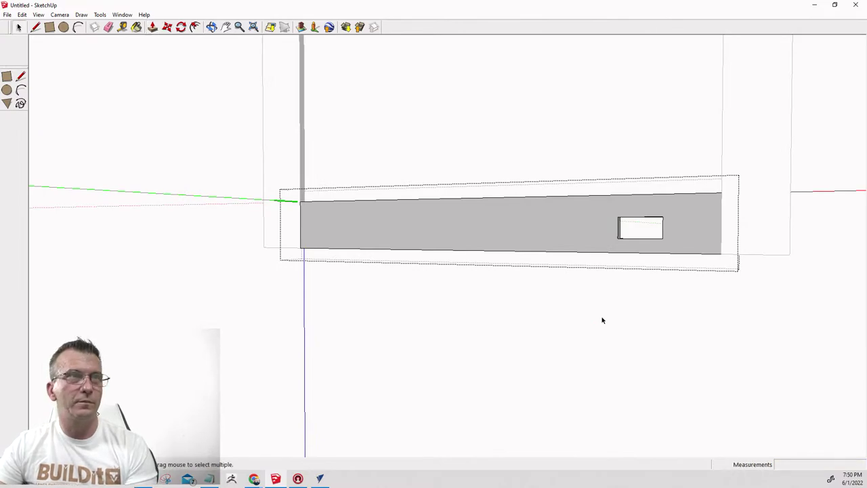
left_click(603, 320)
scroll(634, 239, "down", 1)
scroll(634, 237, "up", 3)
Orbit to a front view of the frame and bring up the Chrome window previews.
middle_click_drag(635, 237, 565, 245)
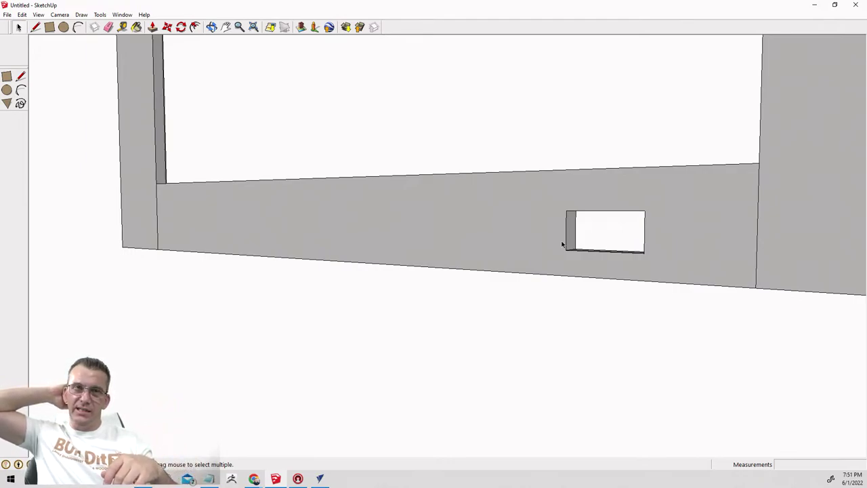
scroll(521, 221, "down", 4)
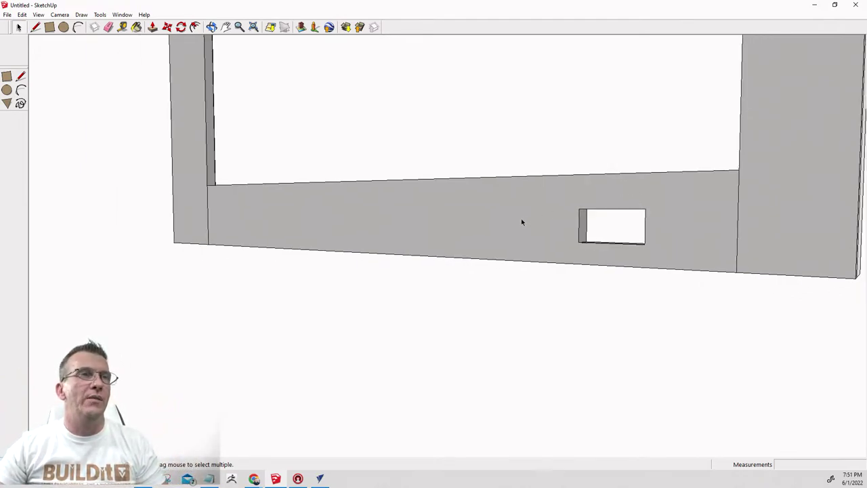
middle_click_drag(521, 222, 482, 240)
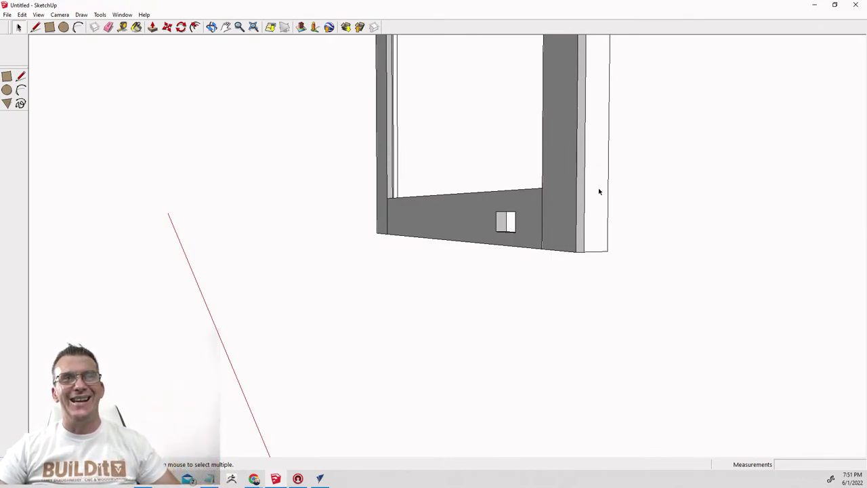
middle_click_drag(599, 192, 521, 155)
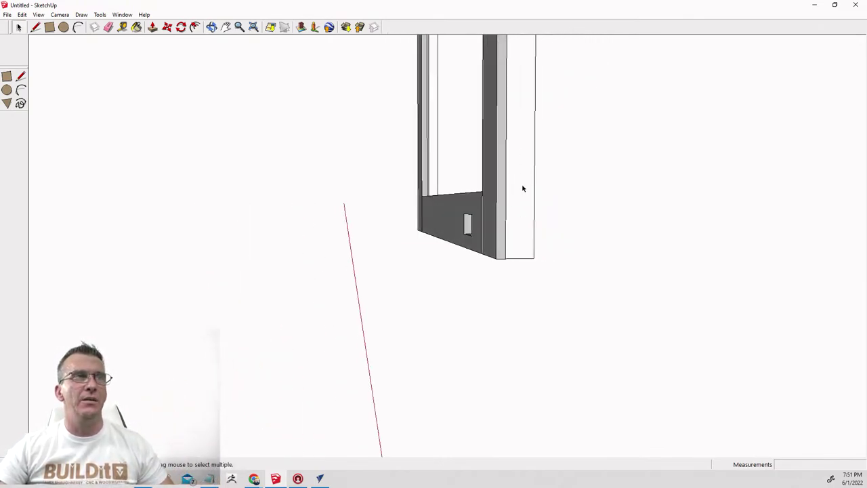
middle_click_drag(469, 232, 786, 230)
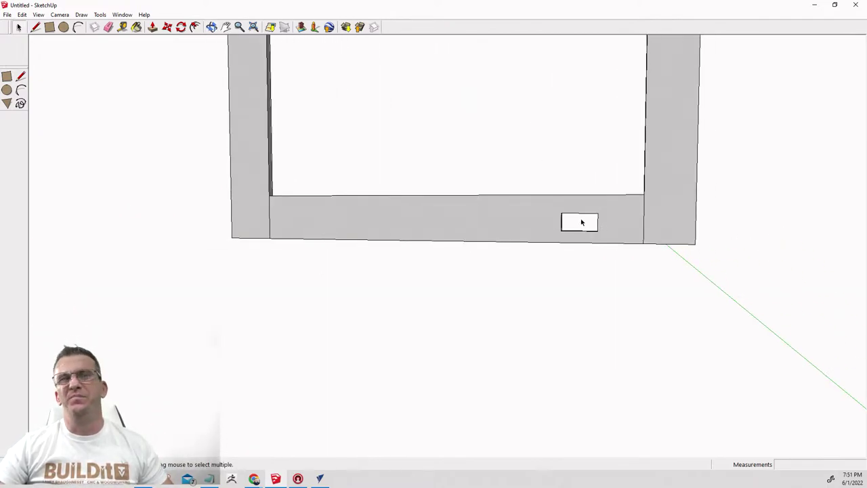
left_click(255, 480)
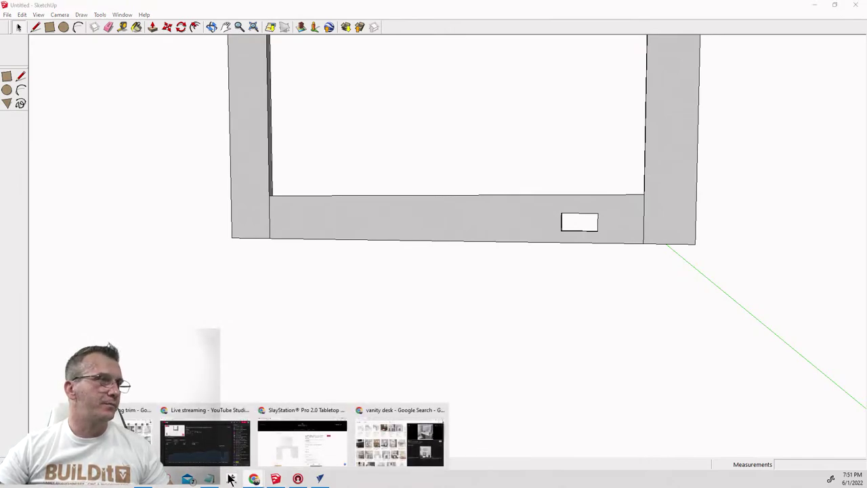
left_click(132, 437)
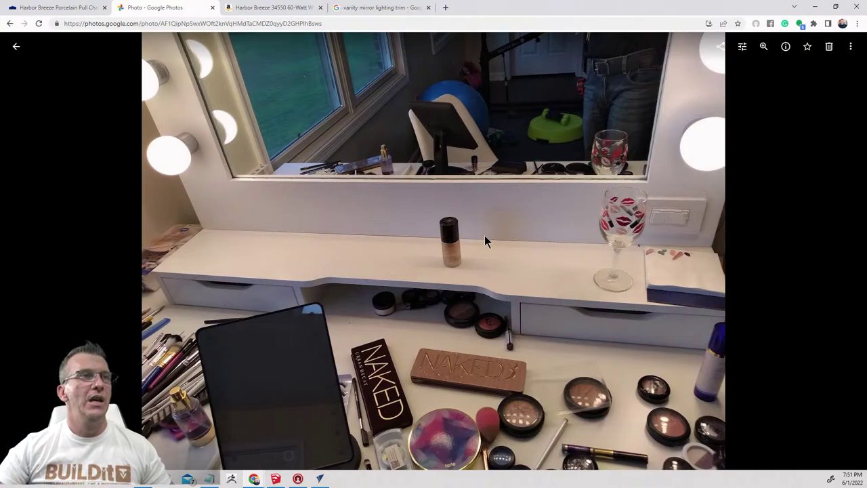
left_click(814, 7)
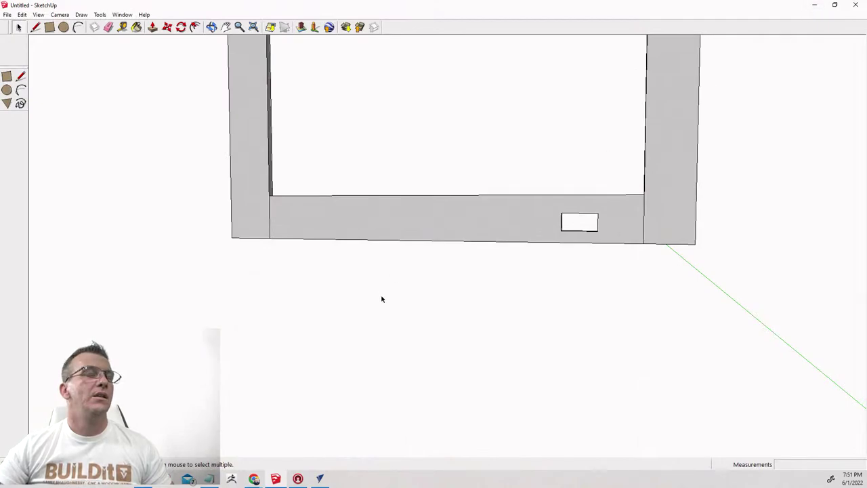
Draw a 36.5 by 11.25 rectangle from the frame's bottom-left corner.
mouse_move(451, 238)
middle_mouse_down()
mouse_move(133, 234)
mouse_move(155, 205)
mouse_move(286, 291)
middle_mouse_up()
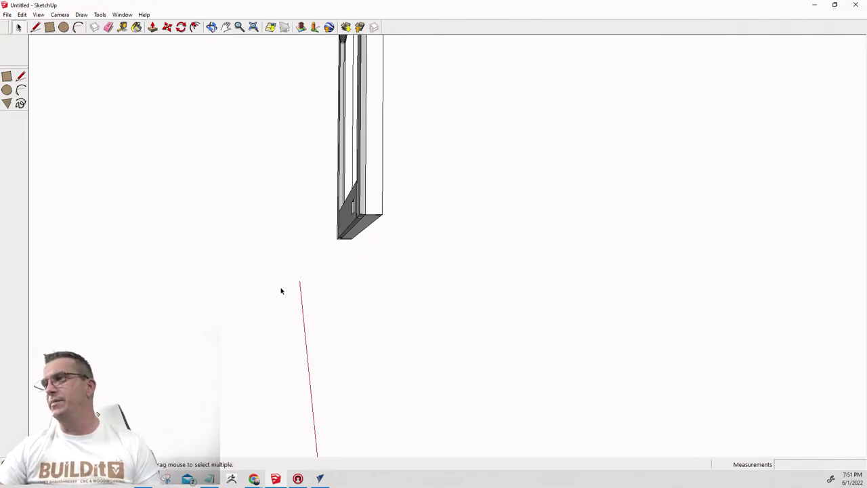
mouse_move(434, 173)
middle_mouse_down()
mouse_move(428, 254)
mouse_move(455, 169)
mouse_move(416, 323)
mouse_move(309, 319)
mouse_move(379, 304)
mouse_move(336, 302)
middle_mouse_up()
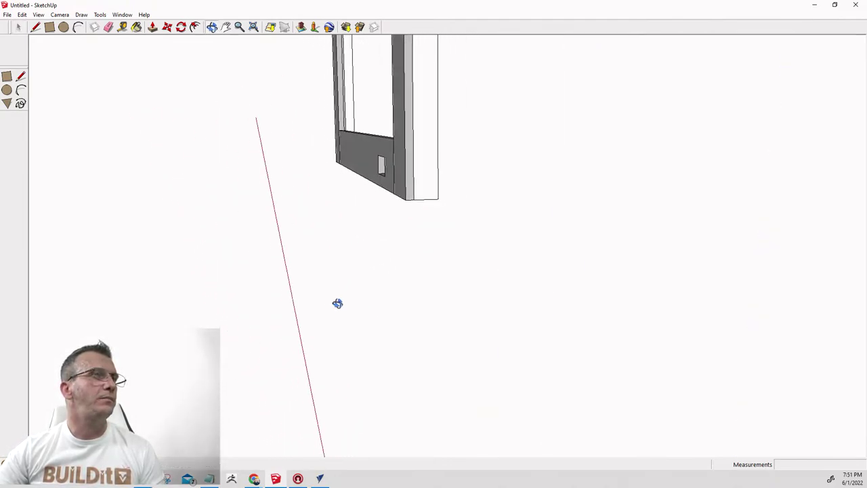
middle_click_drag(337, 267, 300, 93)
left_click(49, 26)
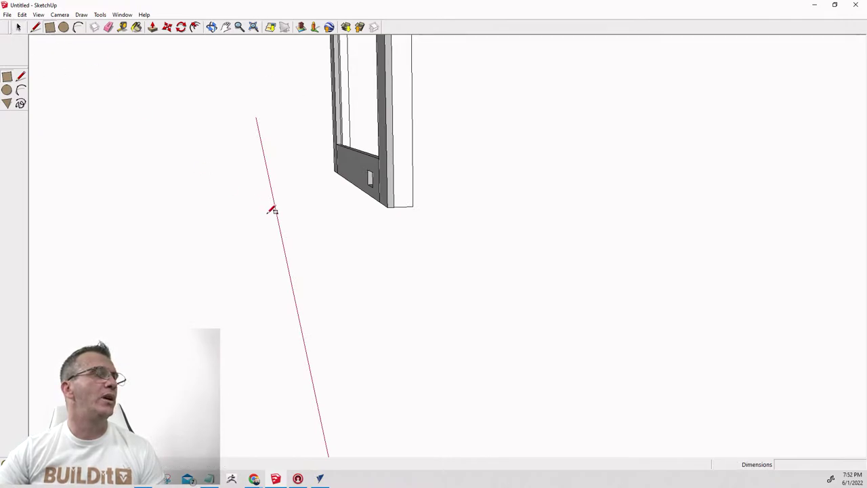
mouse_move(271, 207)
middle_mouse_down()
mouse_move(546, 189)
mouse_move(226, 217)
middle_mouse_up()
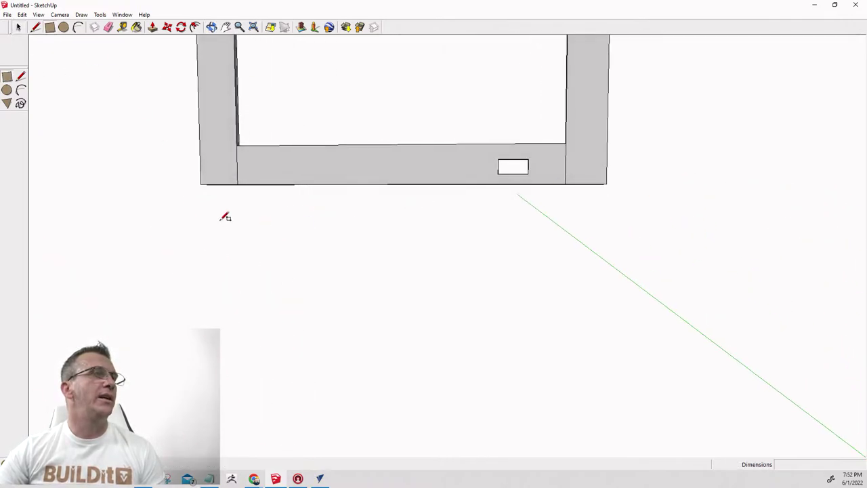
left_click(201, 183)
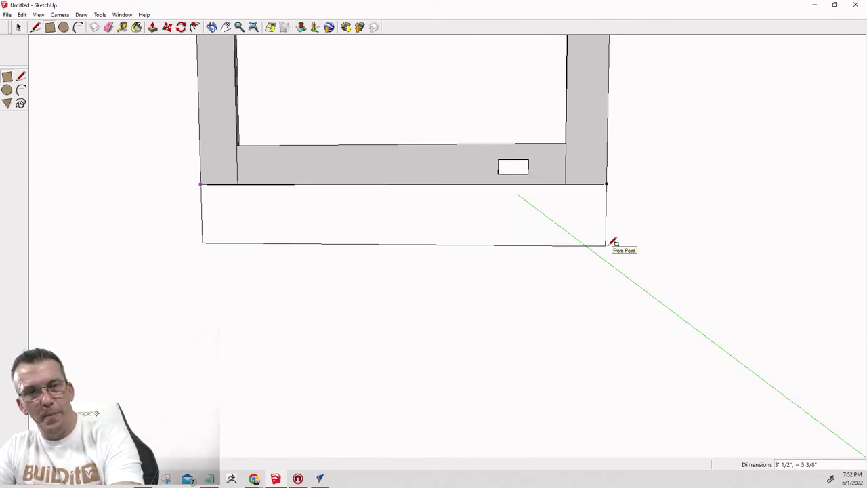
type("36")
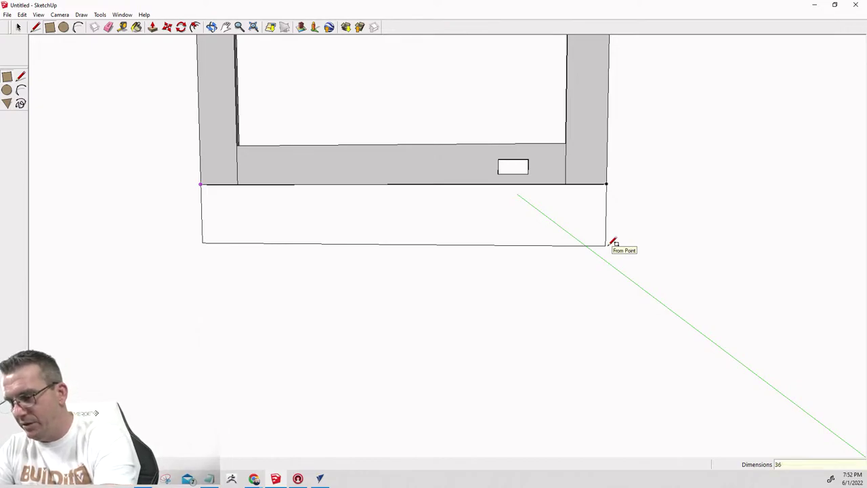
type(".5,1")
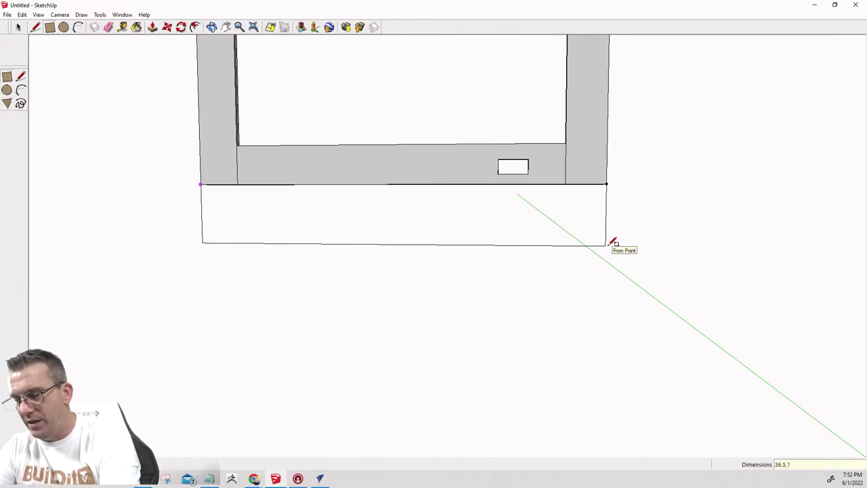
type("1.25")
key("Return")
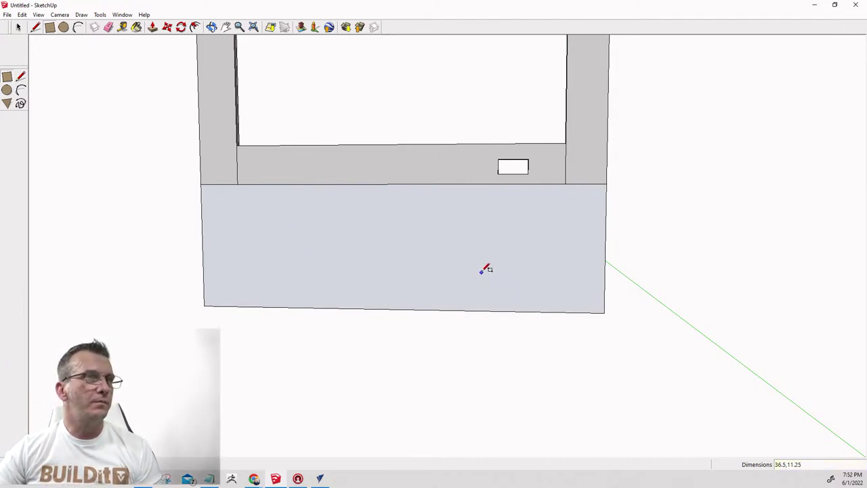
Push/Pull the new rectangle out 0.75" to make a board.
key("p")
left_click(480, 238)
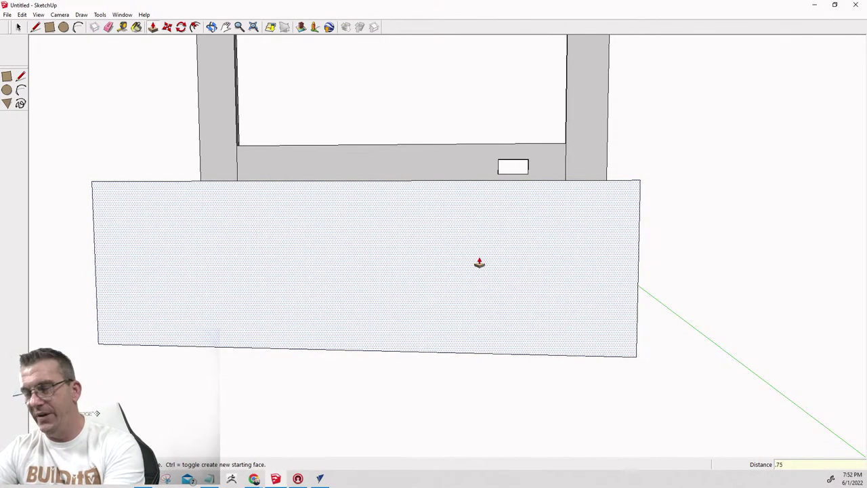
type(".75")
key("Return")
middle_click_drag(718, 316, 384, 347)
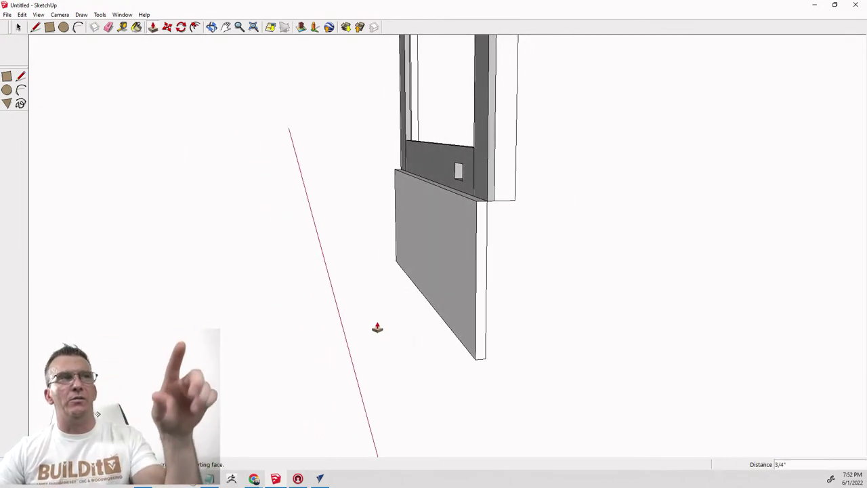
Select the whole board and make it a component.
key("space")
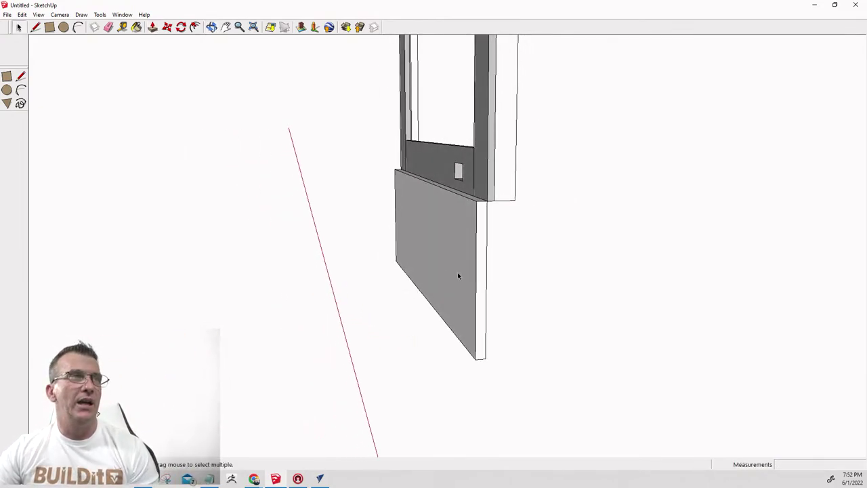
triple_click(457, 272)
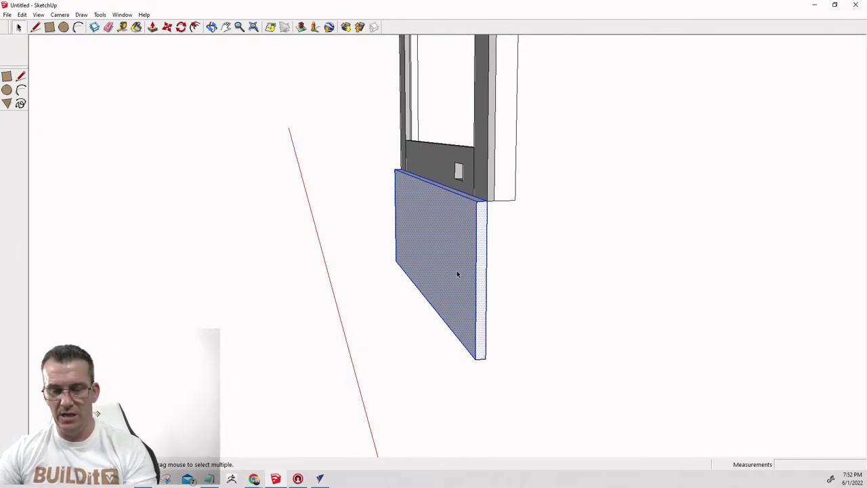
key("g")
key("Return")
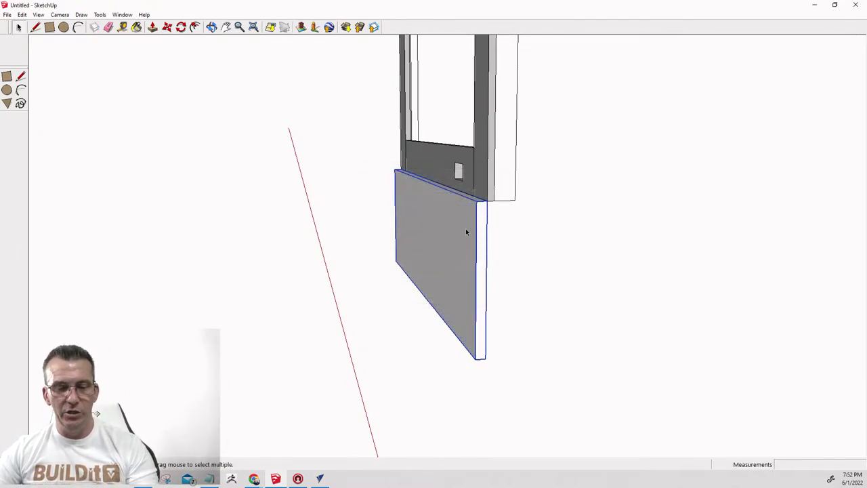
Rotate the board 90° about its top corner and move it into place as a shelf.
key("q")
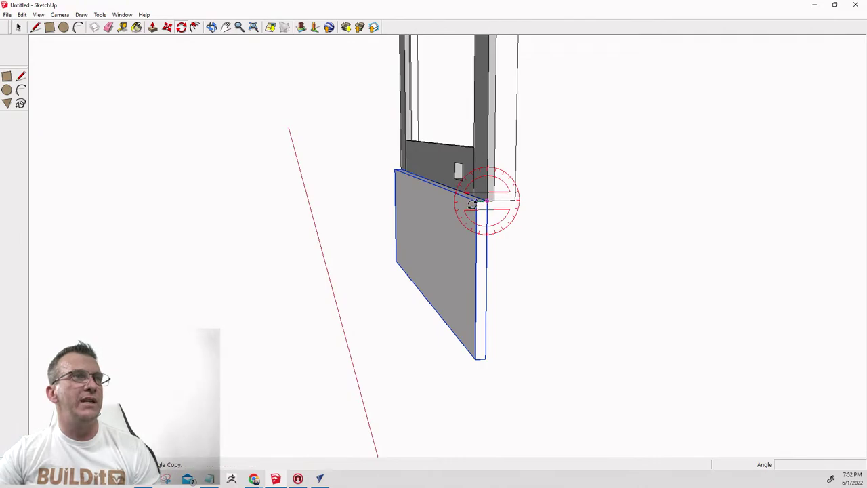
left_click(486, 200)
left_click(480, 284)
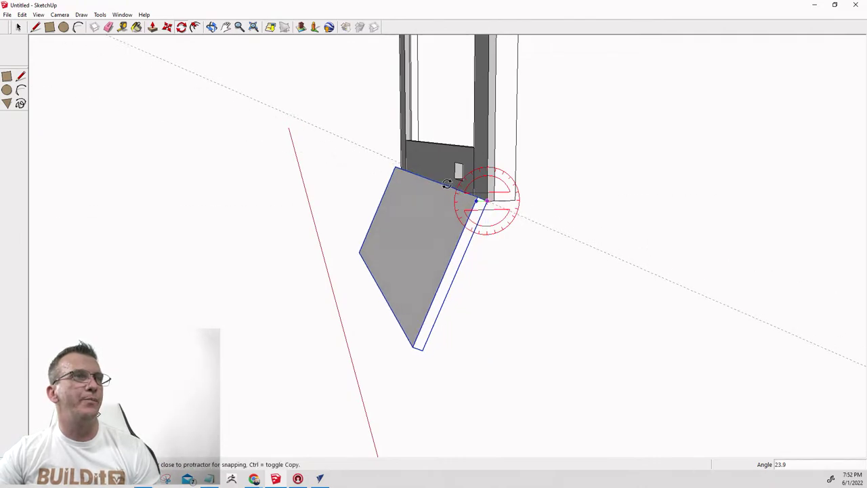
left_click(484, 95)
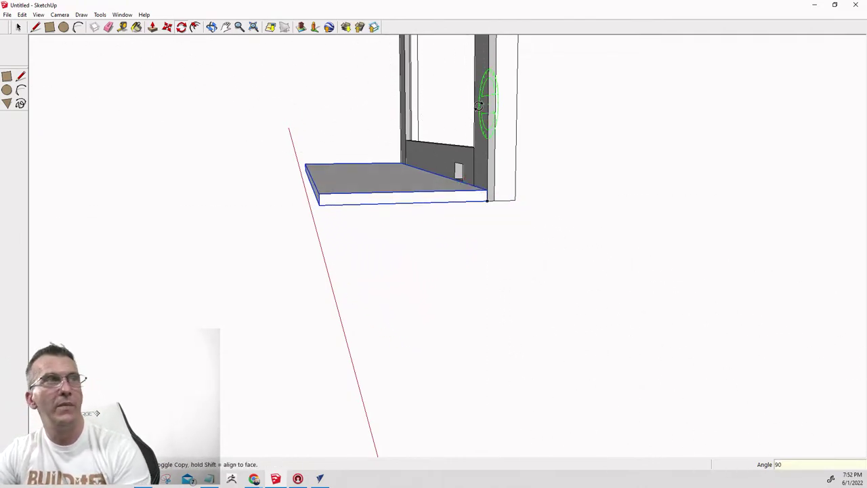
key("m")
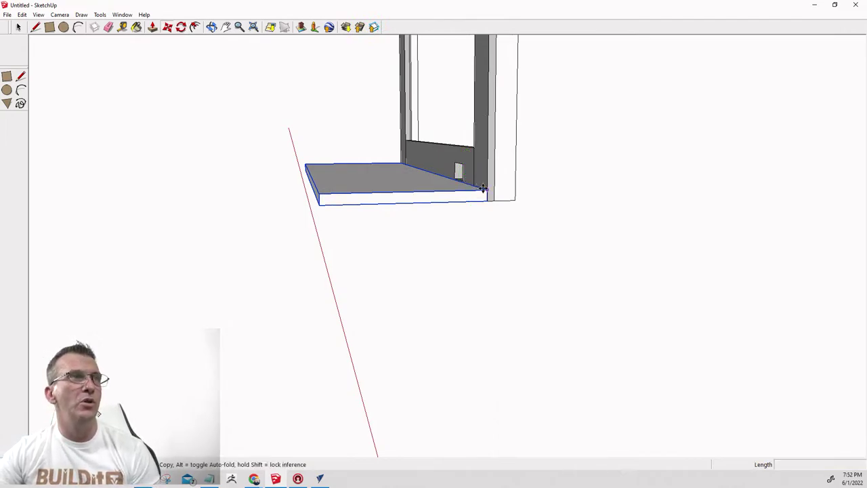
left_click(485, 190)
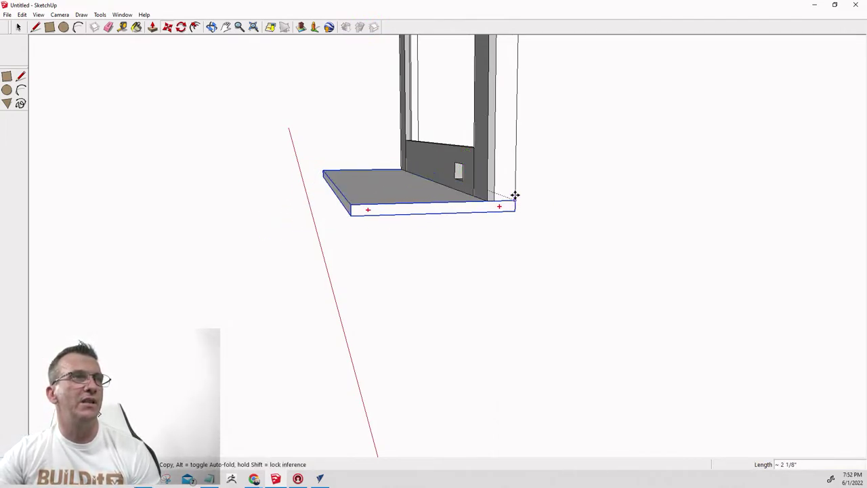
mouse_move(520, 269)
middle_mouse_down()
mouse_move(606, 251)
mouse_move(772, 255)
mouse_move(298, 279)
mouse_move(403, 210)
mouse_move(413, 147)
mouse_move(460, 251)
mouse_move(643, 265)
mouse_move(450, 235)
mouse_move(269, 256)
mouse_move(289, 266)
middle_mouse_up()
key("m")
scroll(337, 271, "up", 3)
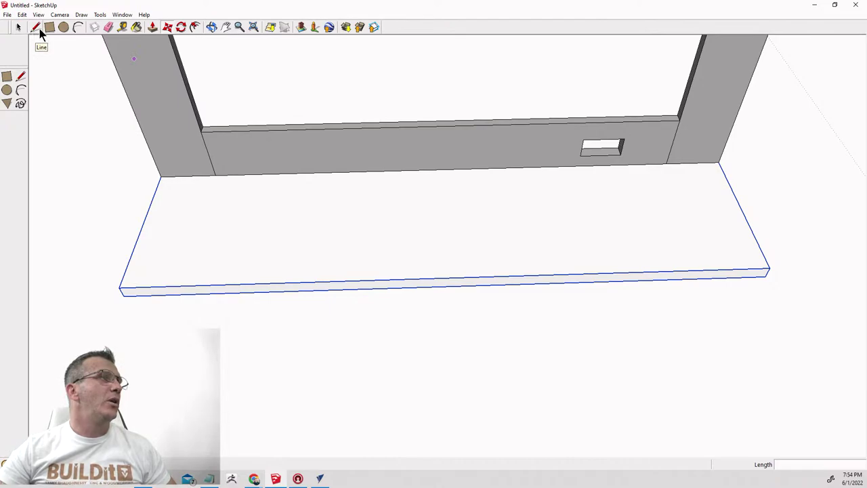
Add shelf guides at the centre, 8 1/2" either side, and 4 1/2" back from the front edge.
left_click(122, 27)
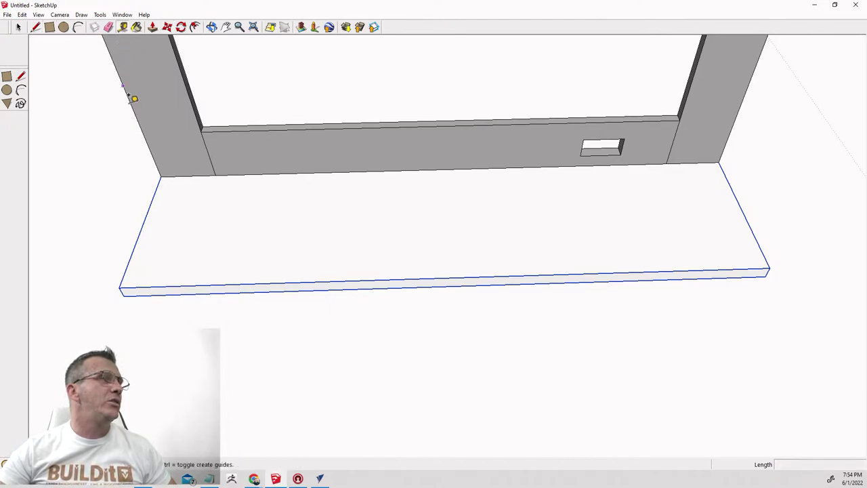
left_click(136, 246)
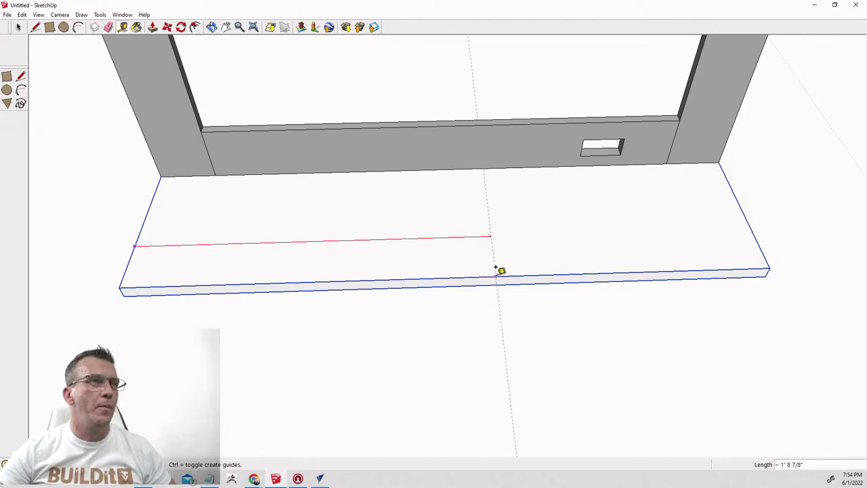
left_click(448, 279)
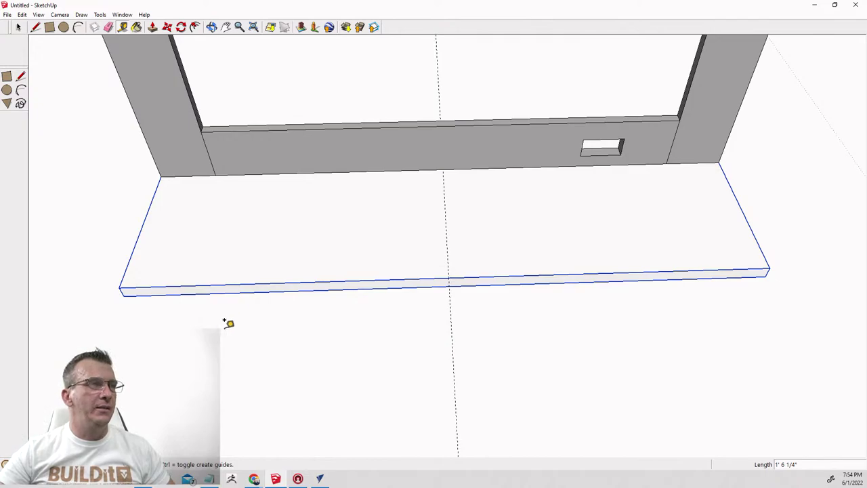
left_click(447, 240)
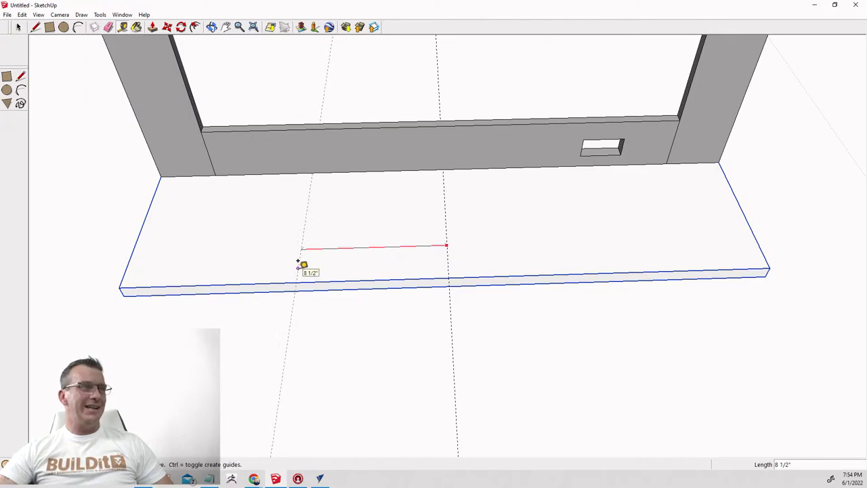
left_click(298, 261)
left_click(449, 256)
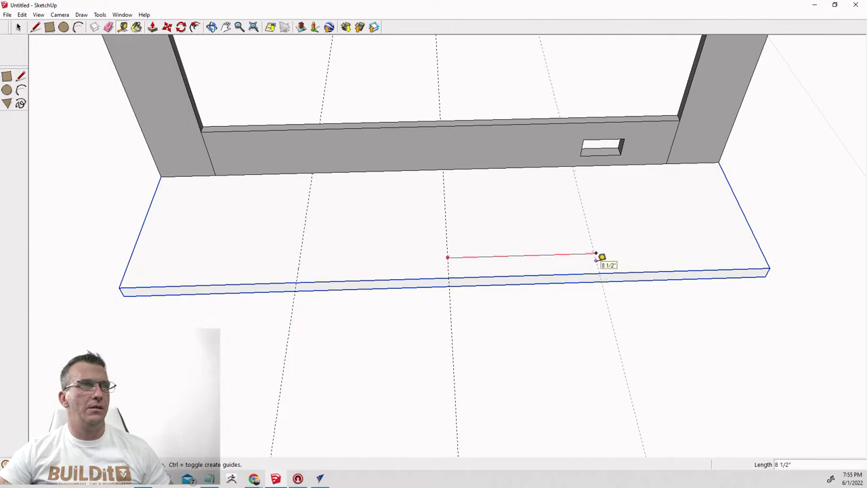
left_click(596, 255)
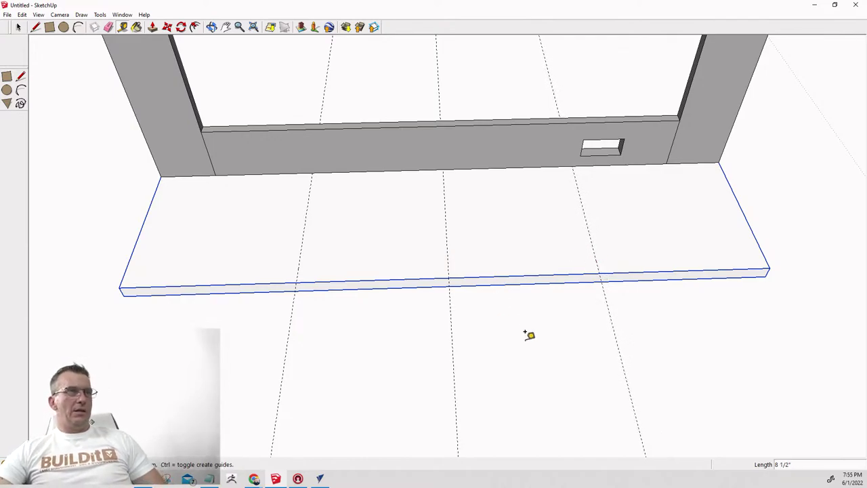
left_click(471, 275)
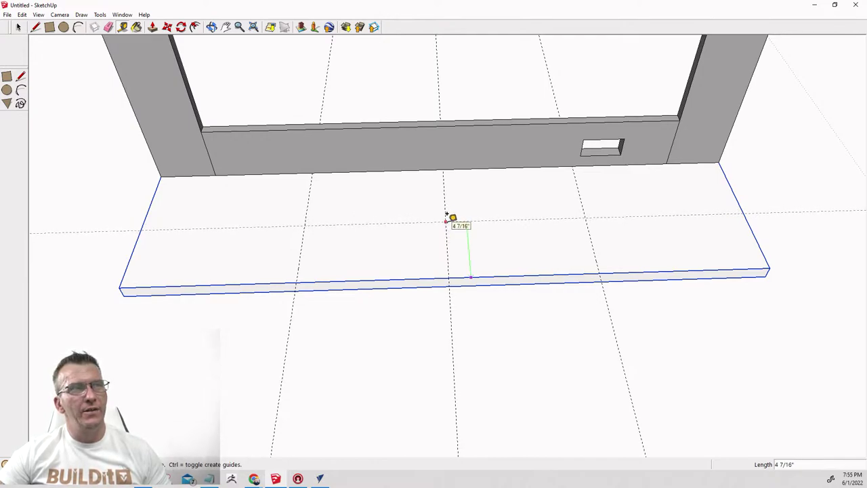
left_click(447, 218)
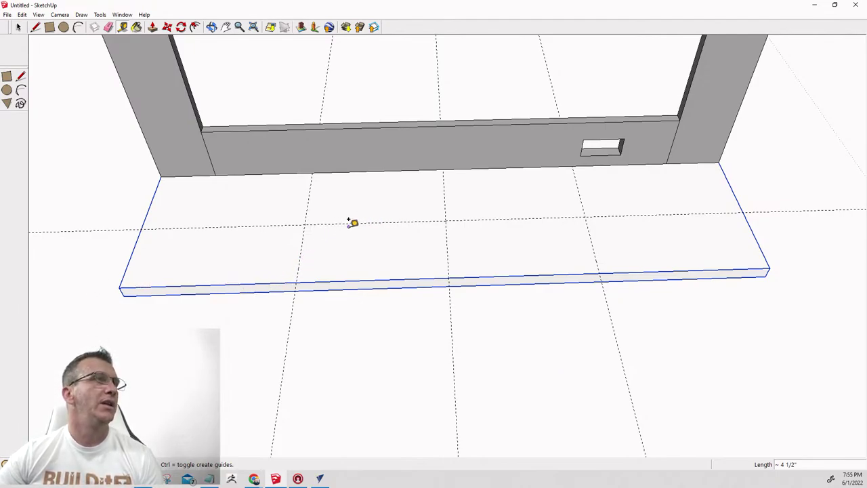
left_click(77, 26)
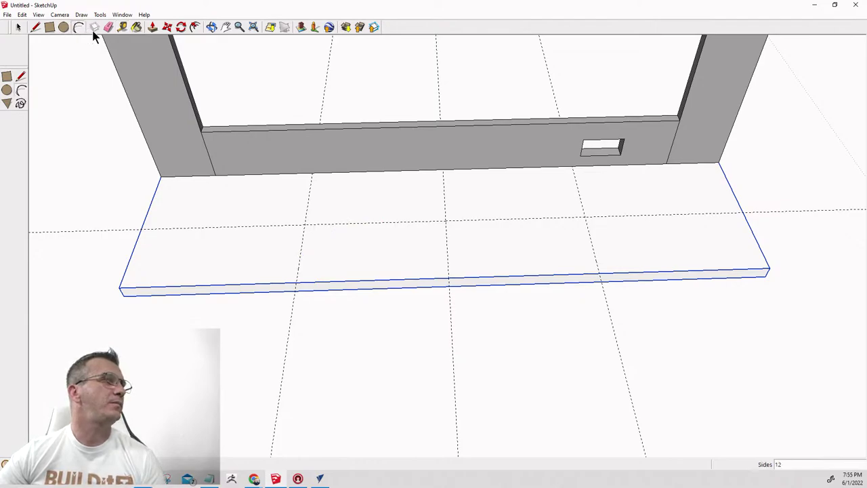
left_click(297, 281)
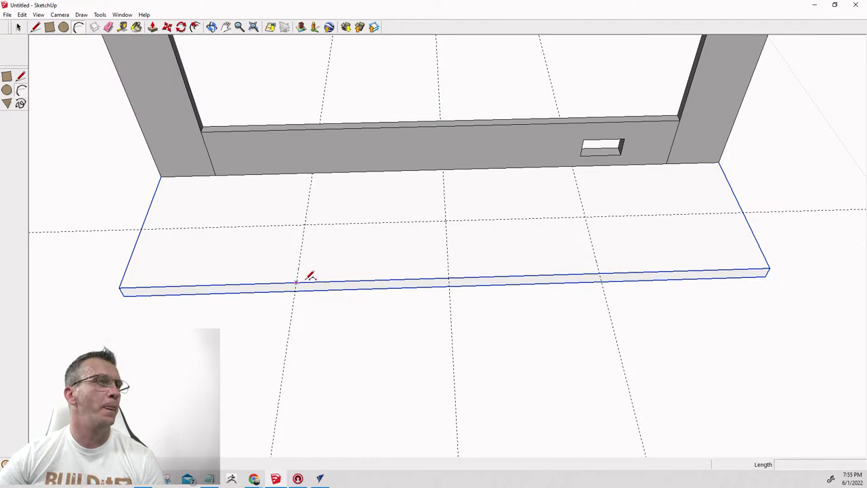
left_click(446, 219)
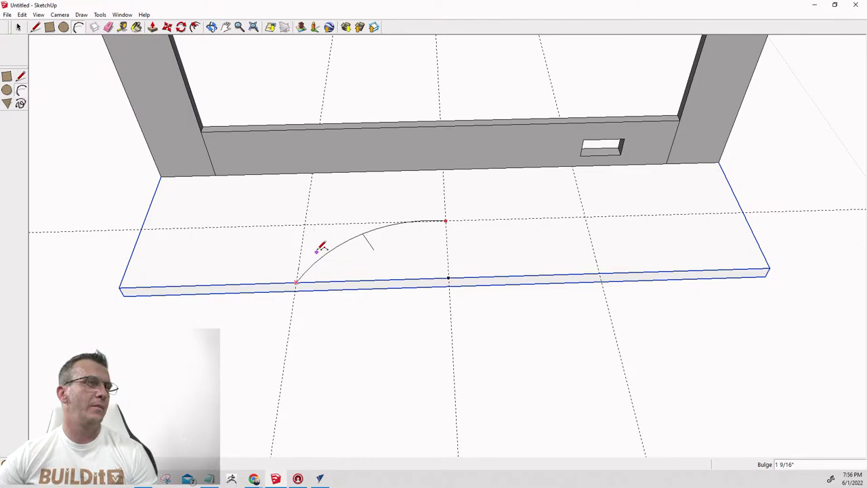
key("Escape")
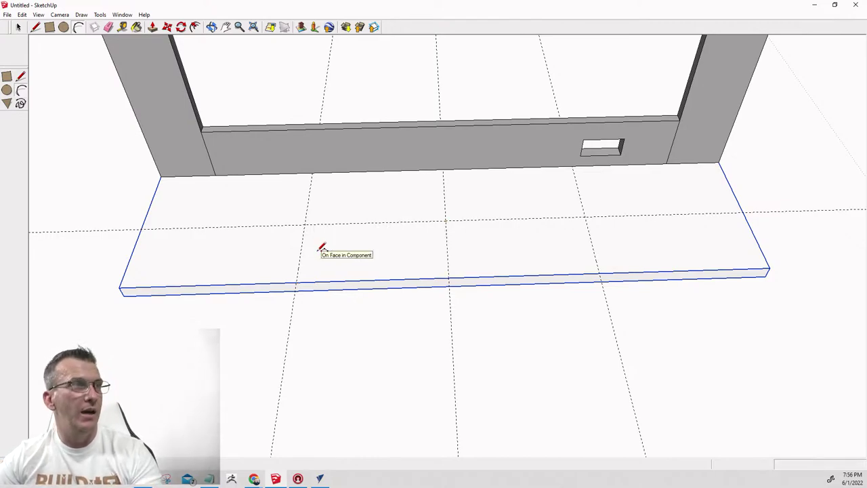
left_click(252, 283)
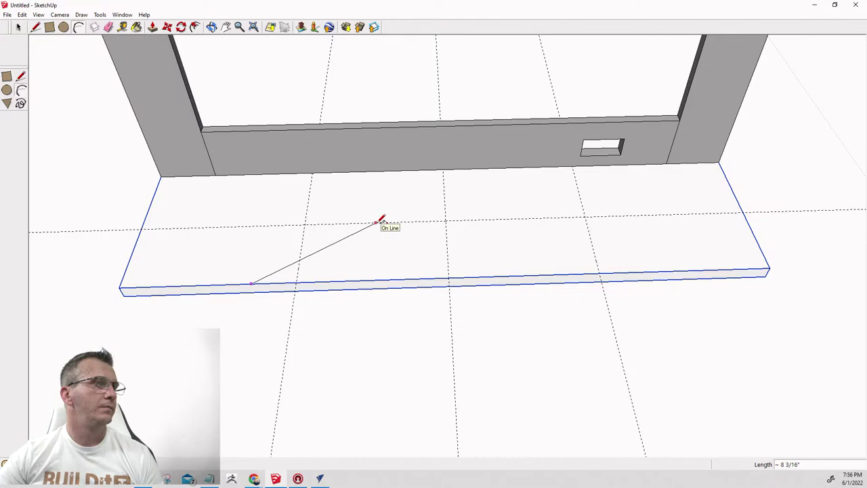
left_click(446, 221)
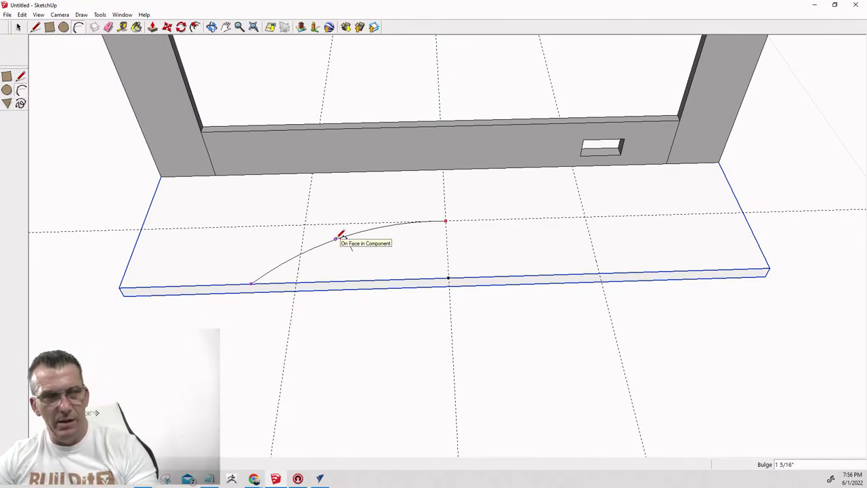
key("Escape")
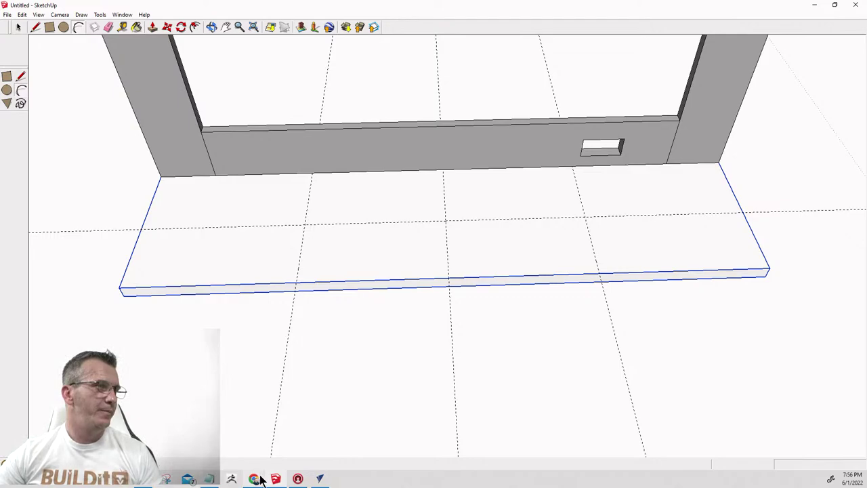
mouse_move(259, 479)
left_click(108, 437)
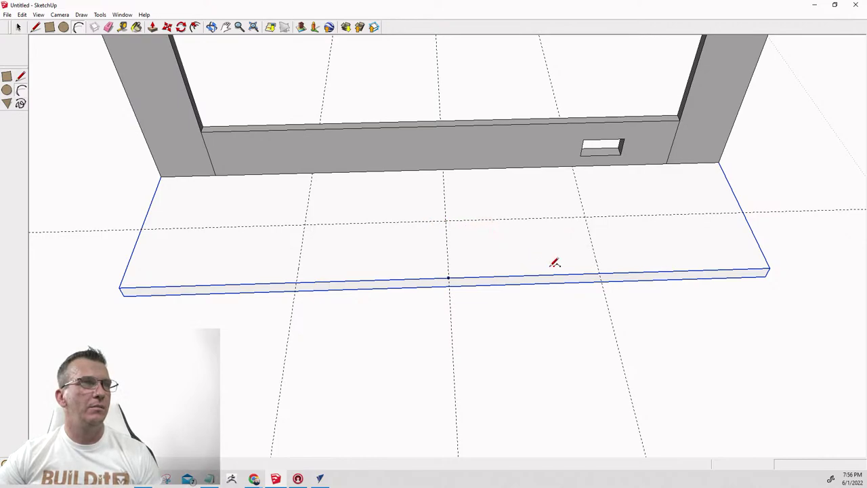
left_click(600, 272)
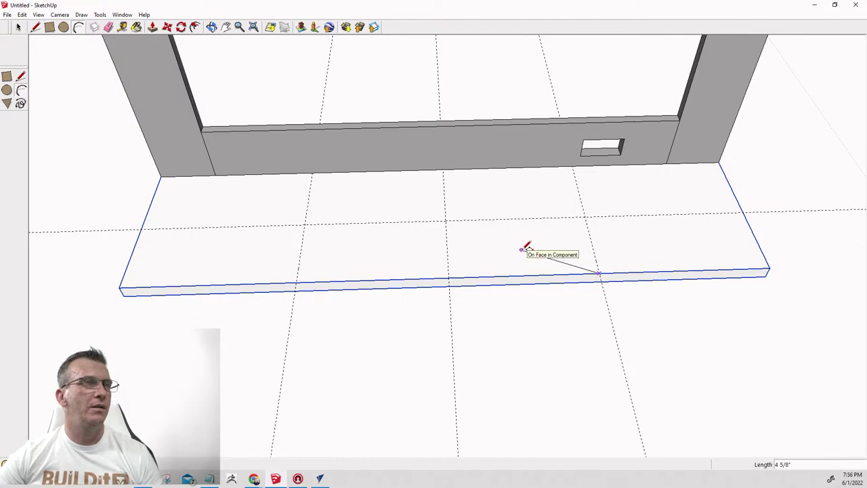
left_click(447, 220)
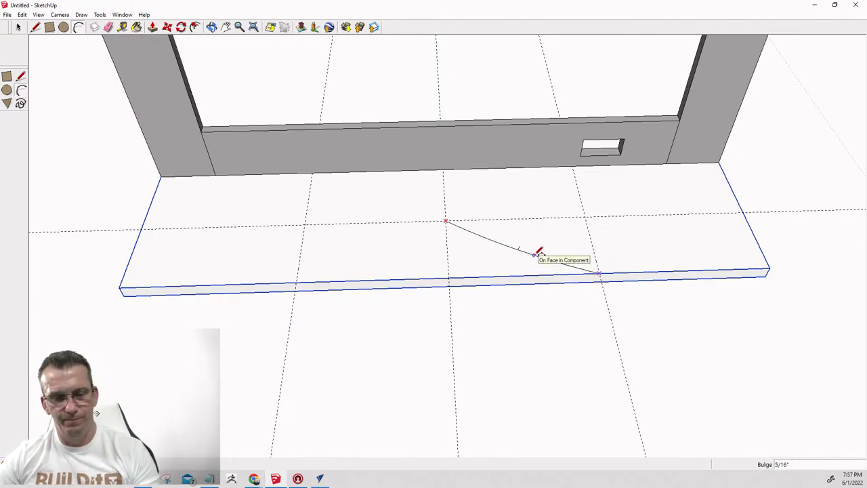
key("Escape")
left_click(62, 27)
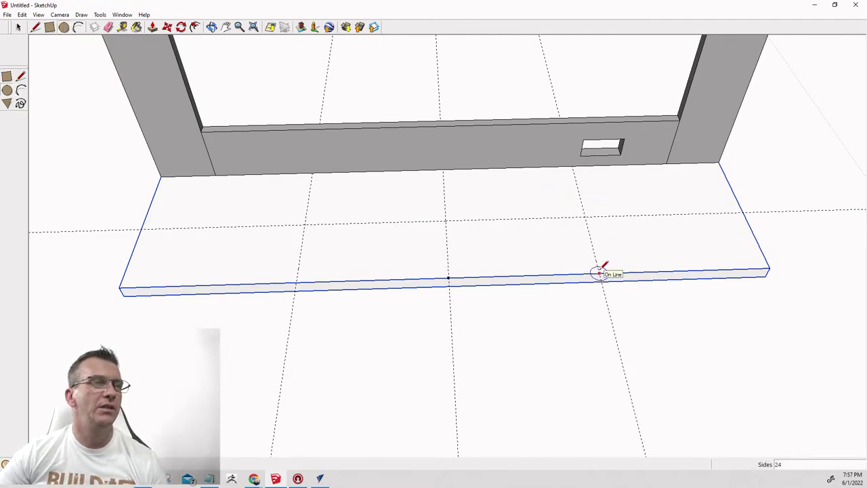
left_click(585, 217)
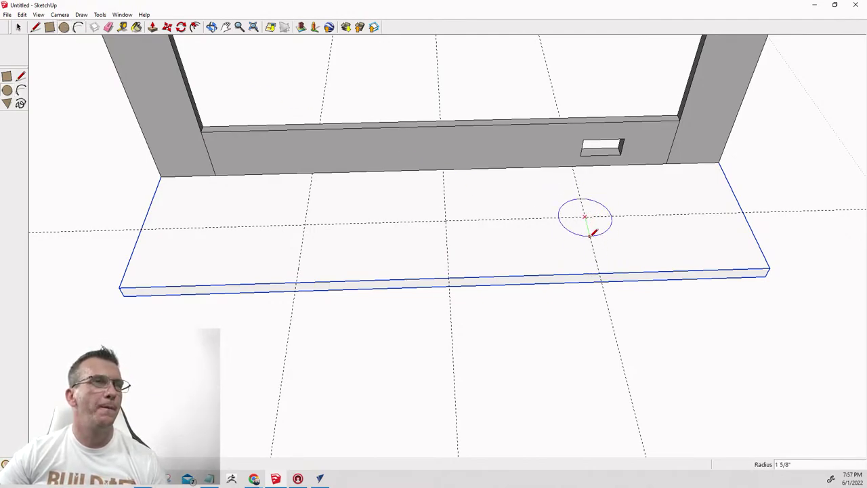
left_click(599, 272)
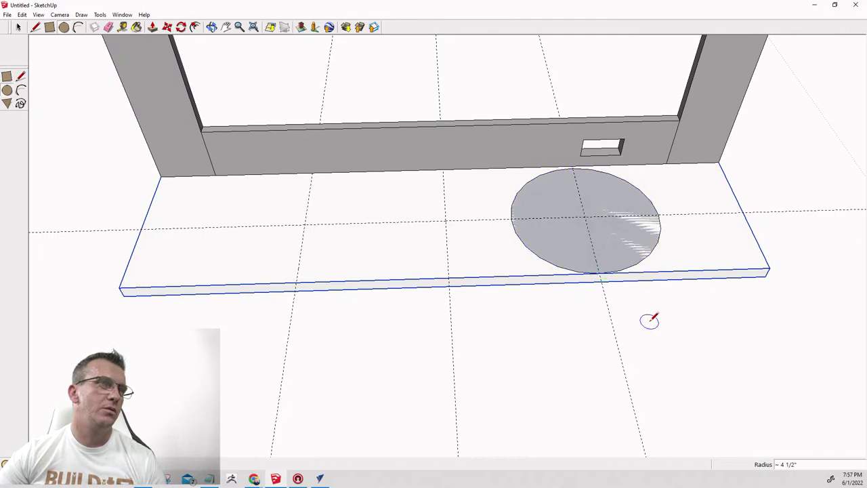
key("ctrl+z")
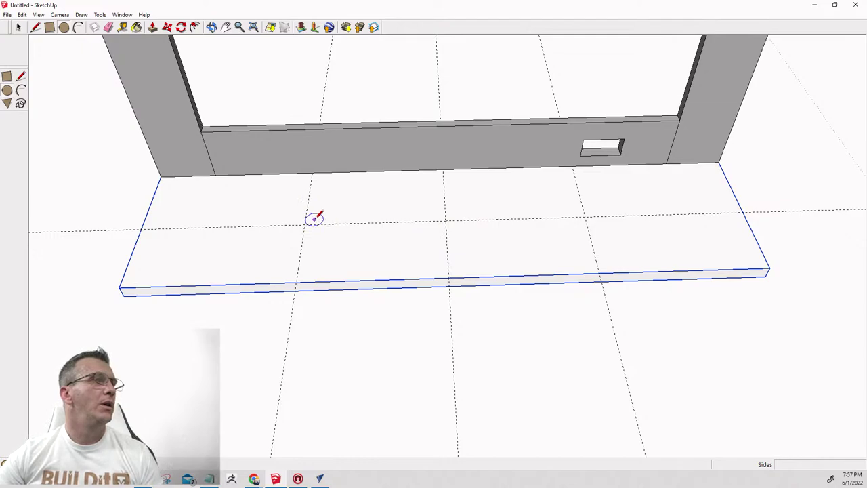
Deselect the shelf and place guides 4 1/4" inward from the left and right guides.
left_click(78, 28)
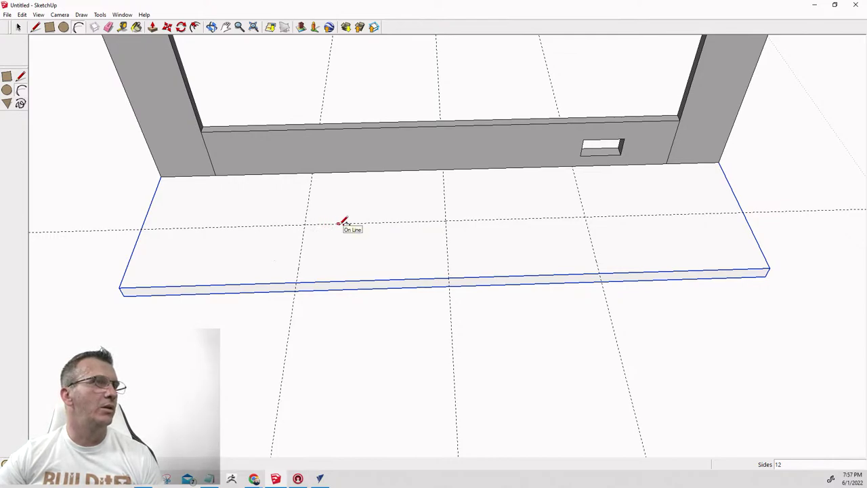
left_click(18, 28)
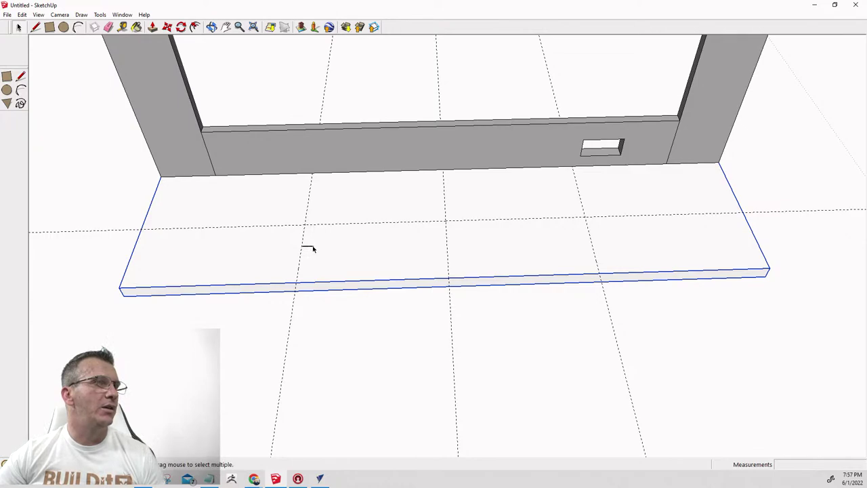
key("Escape")
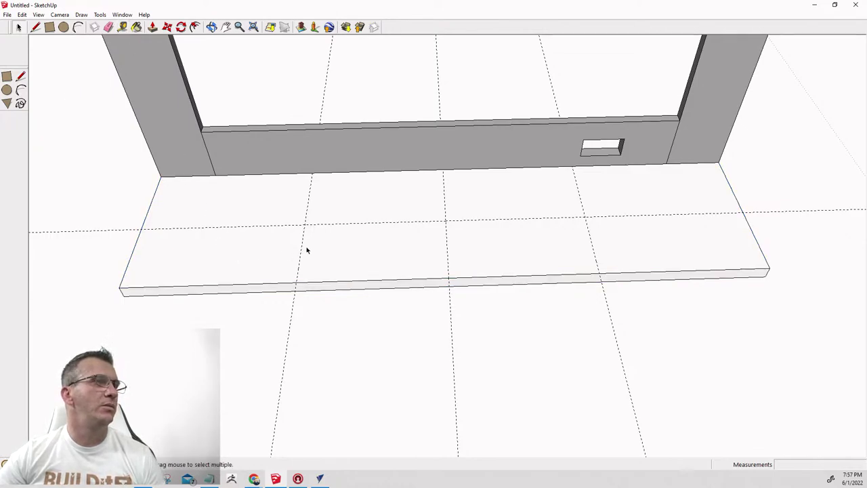
left_click(122, 29)
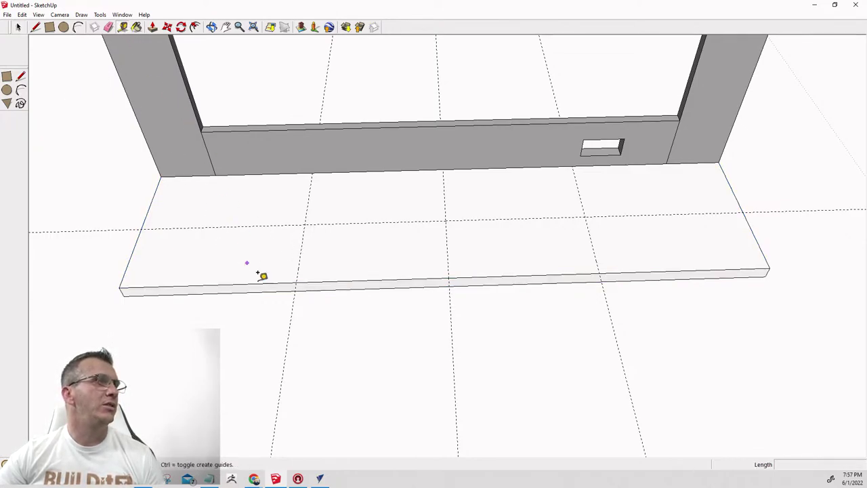
left_click(302, 242)
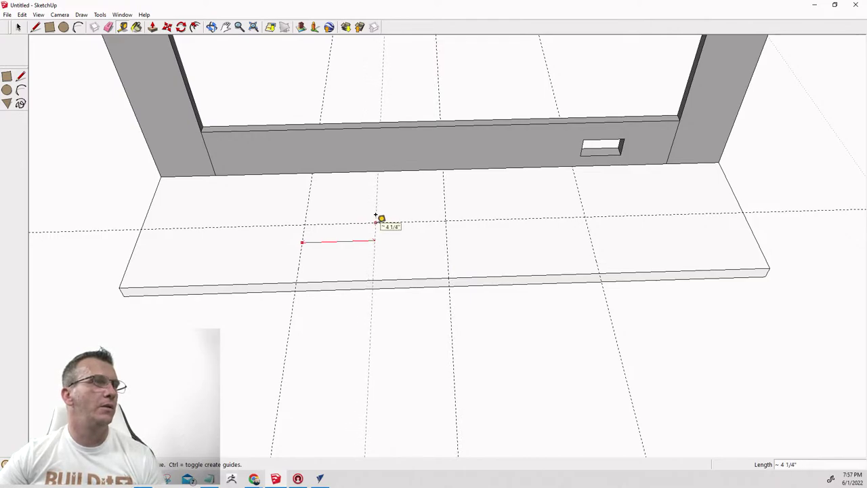
left_click(376, 215)
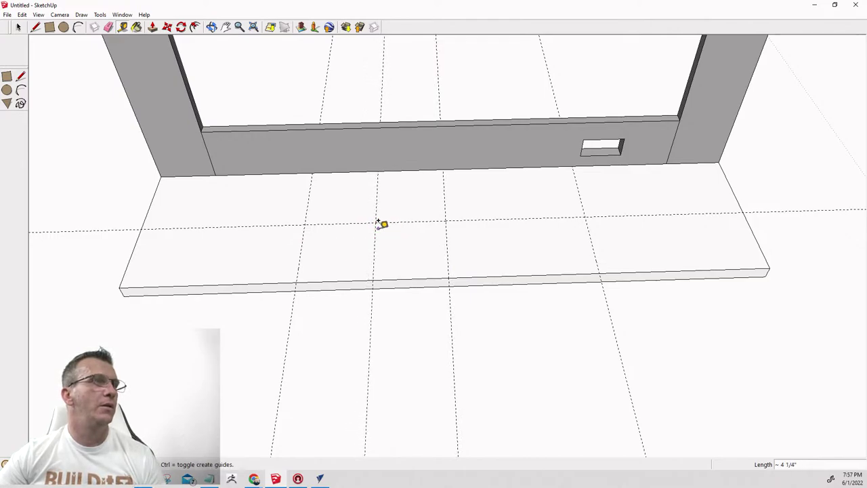
left_click(589, 221)
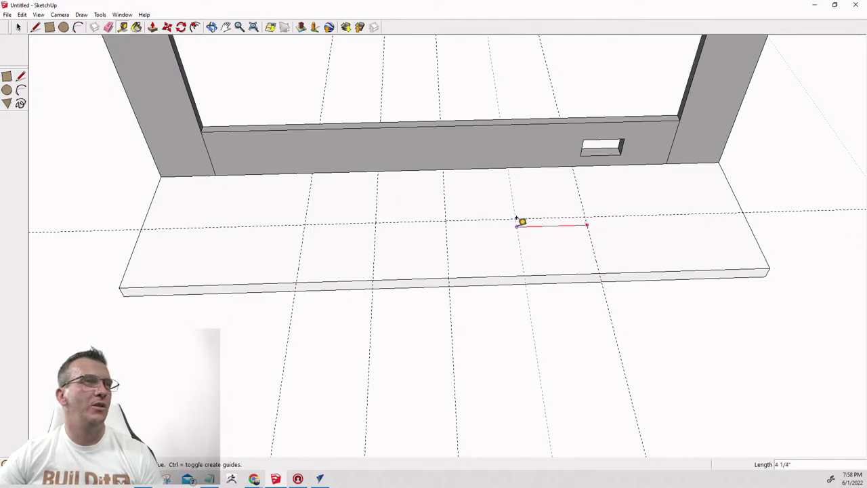
left_click(521, 222)
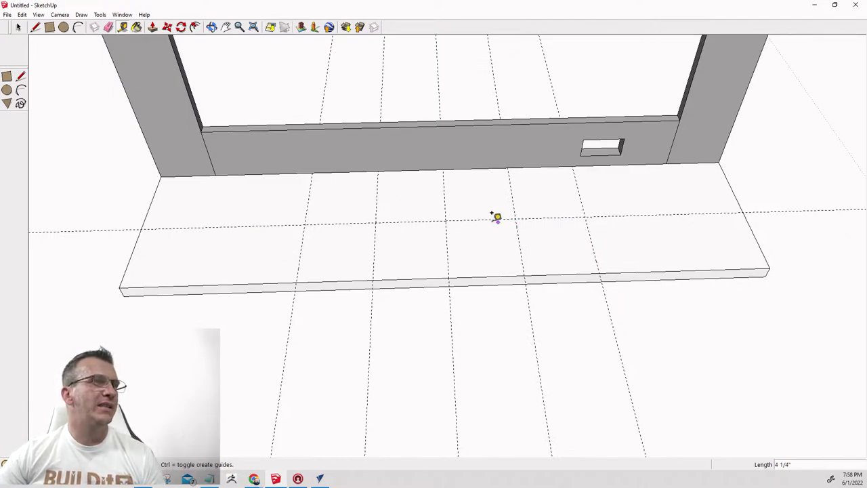
Draw the left and right arcs between the guide crossings and the shelf's front edge.
left_click(79, 27)
left_click(377, 222)
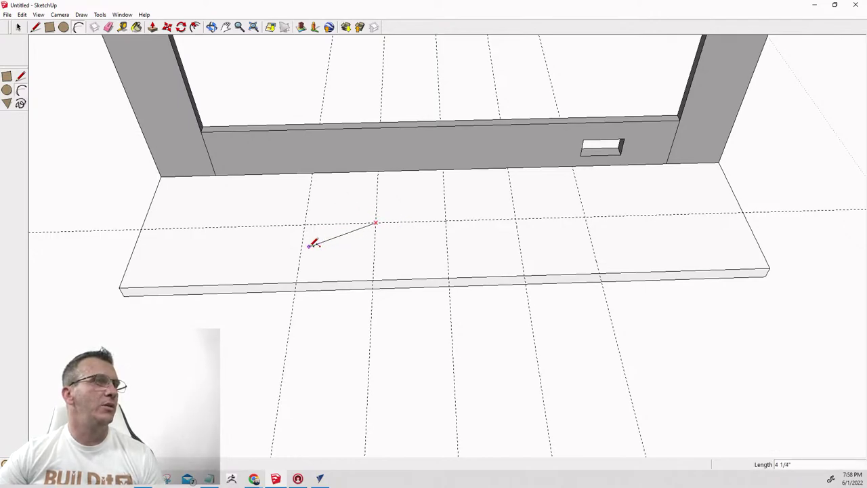
left_click(296, 282)
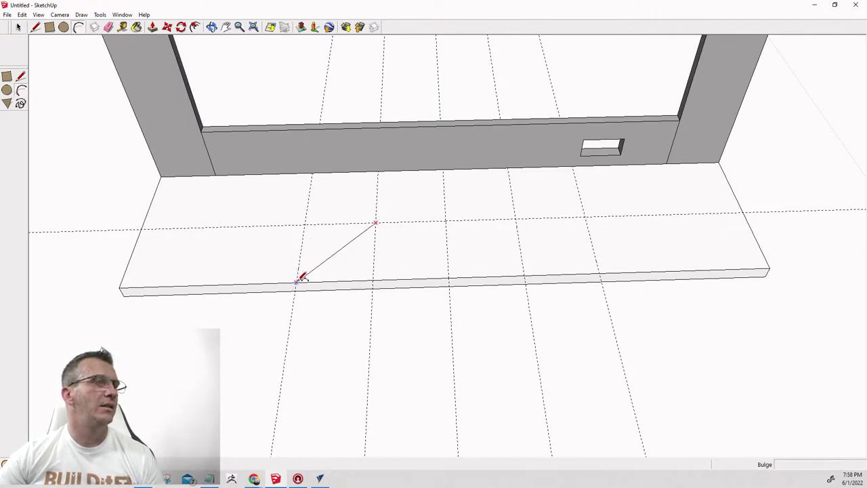
left_click(323, 237)
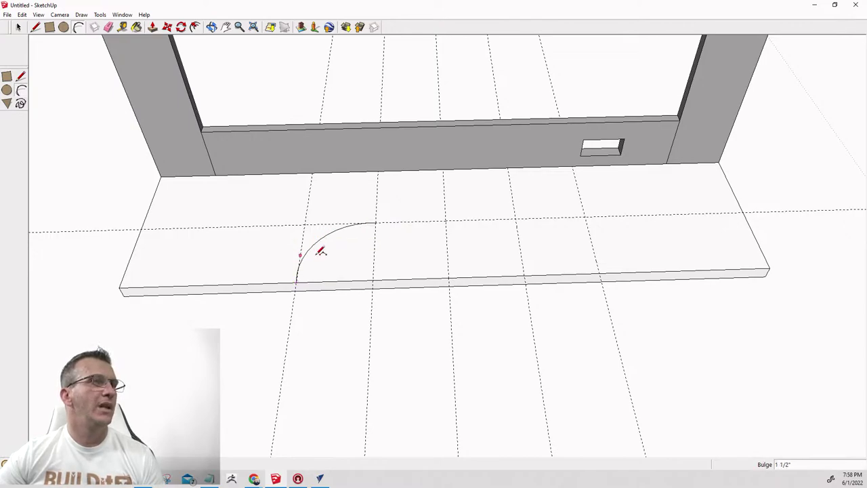
left_click(516, 218)
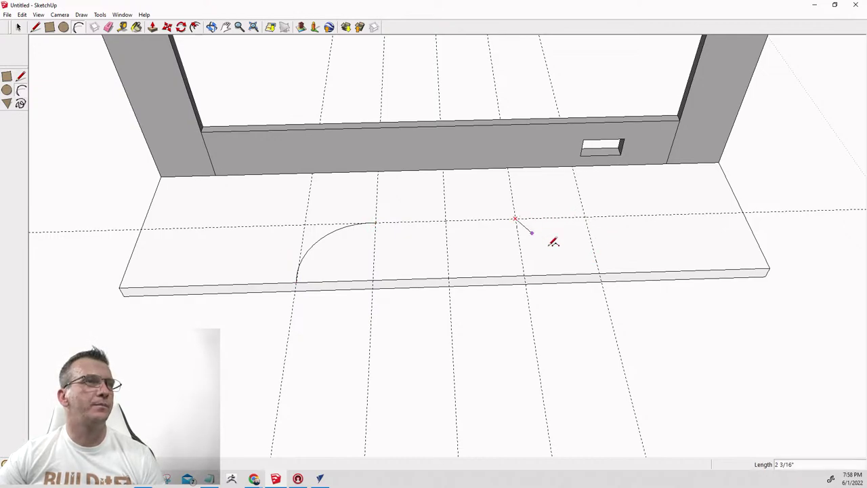
left_click(599, 273)
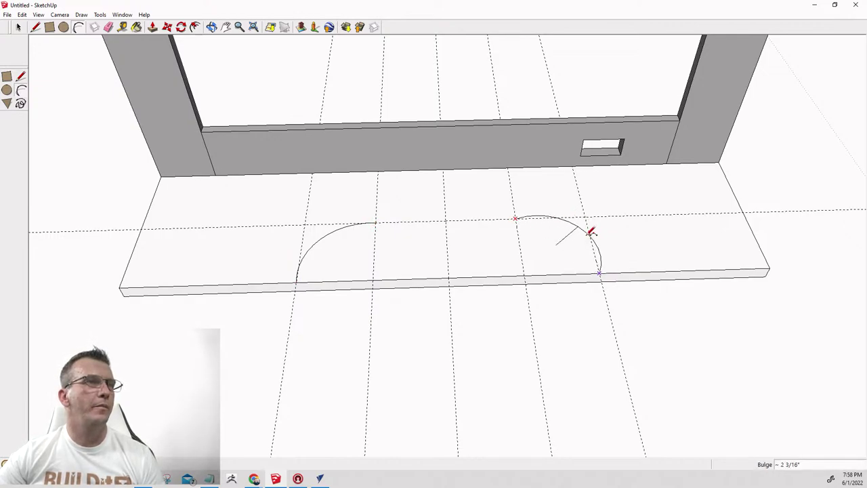
left_click(594, 245)
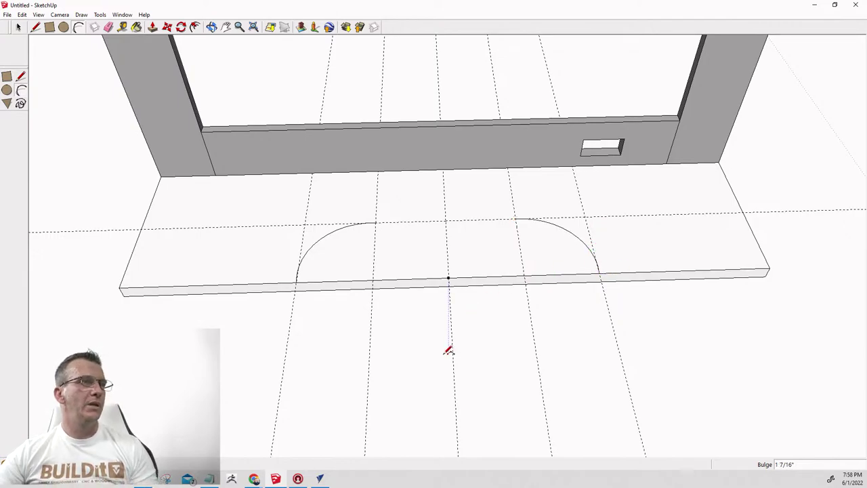
Add small tangent arcs easing both curve ends into the shelf's front edge.
left_click(298, 273)
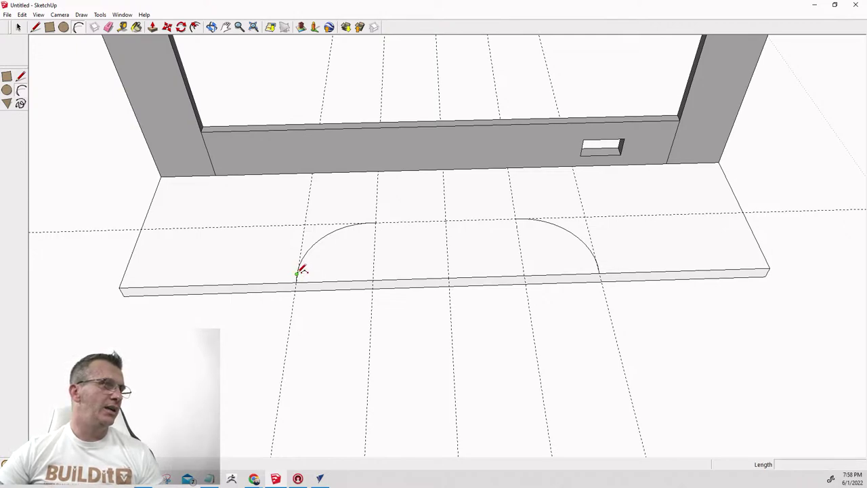
left_click(265, 282)
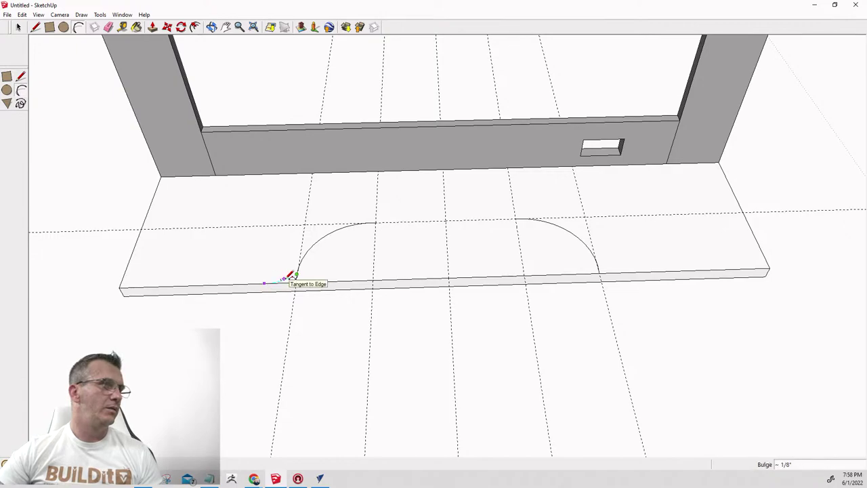
left_click(292, 277)
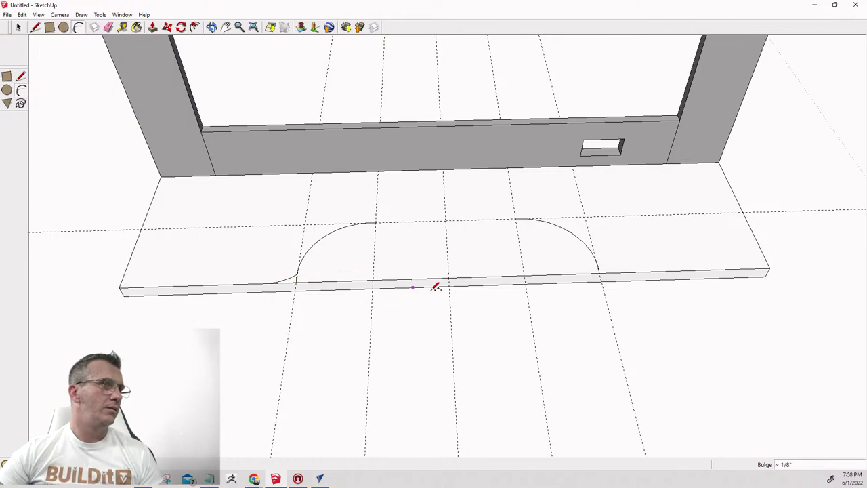
left_click(597, 267)
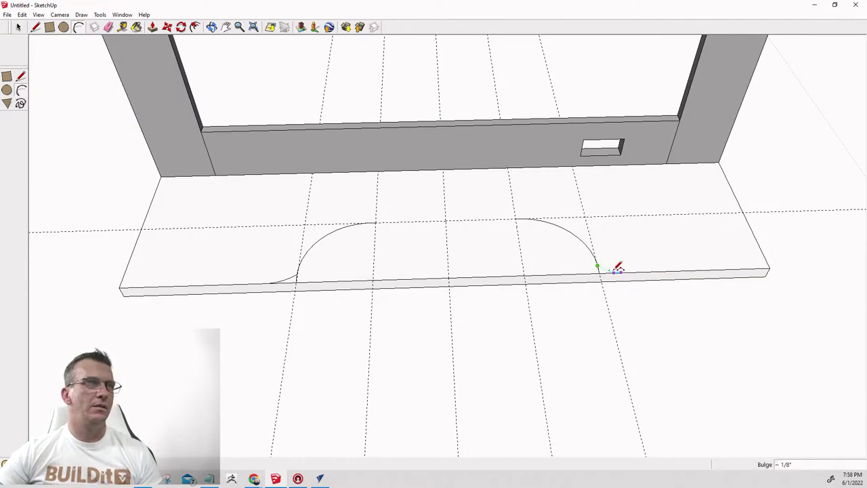
left_click(620, 271)
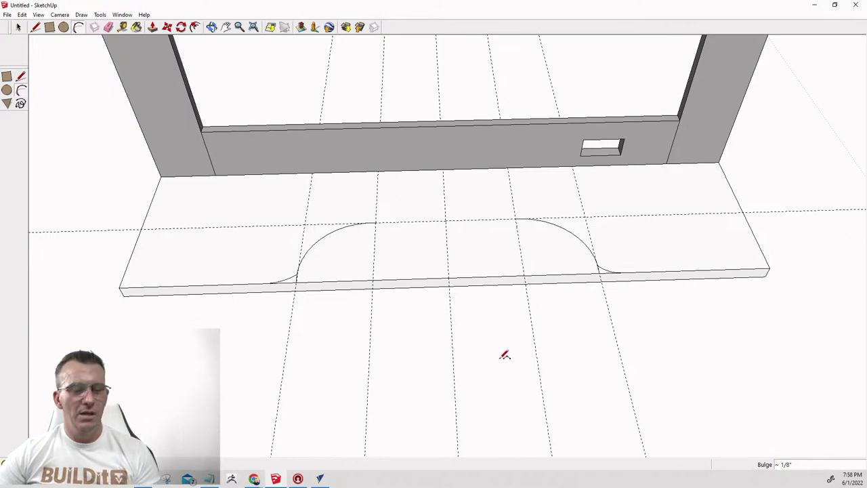
key("space")
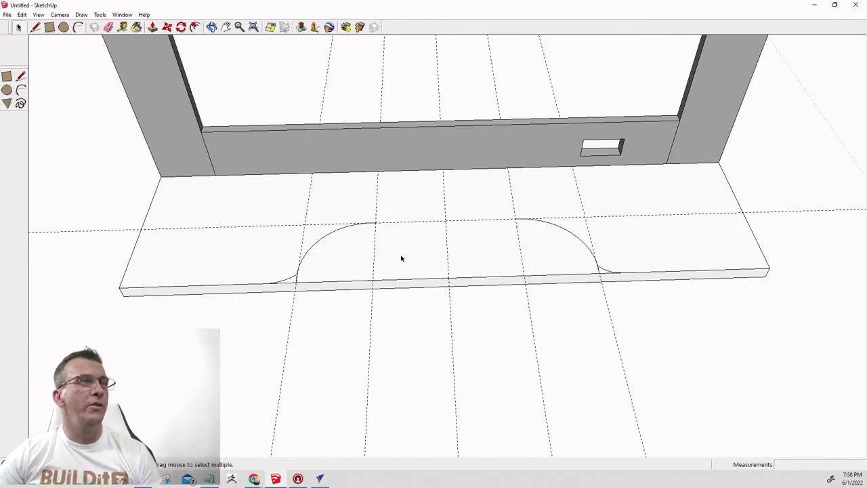
Open the shelf component for editing and redraw the left arc inside it.
left_click(401, 258)
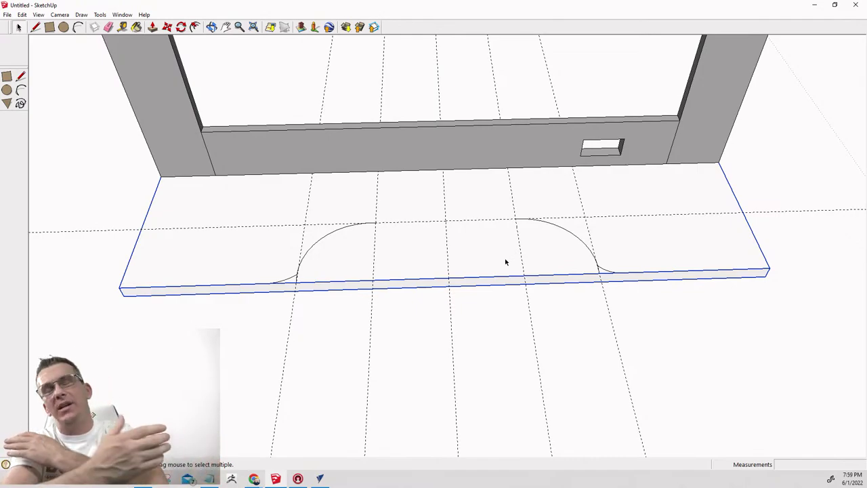
double_click(645, 232)
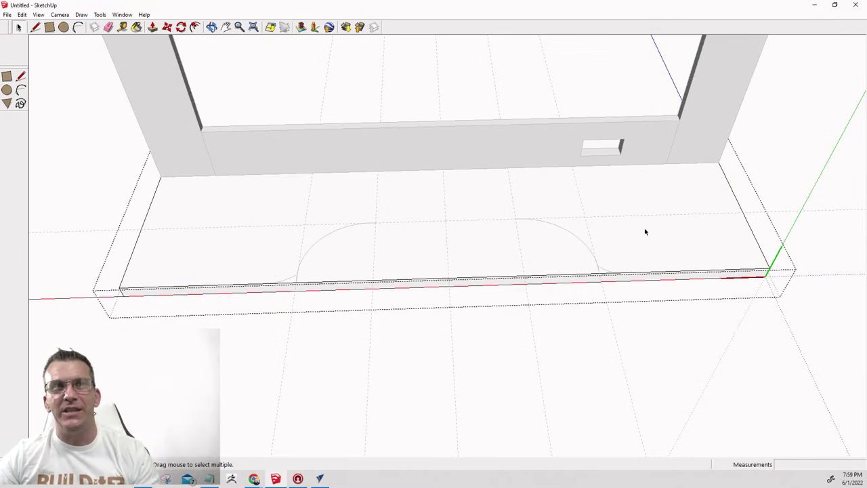
scroll(312, 228, "up", 3)
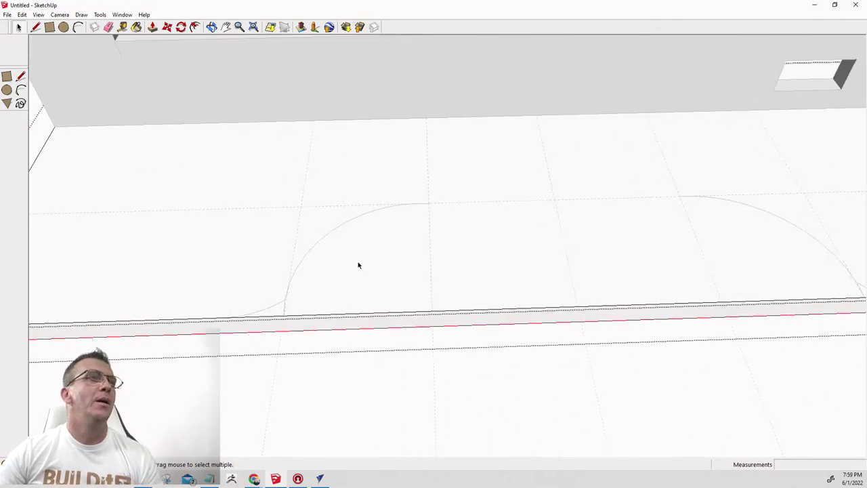
left_click(77, 29)
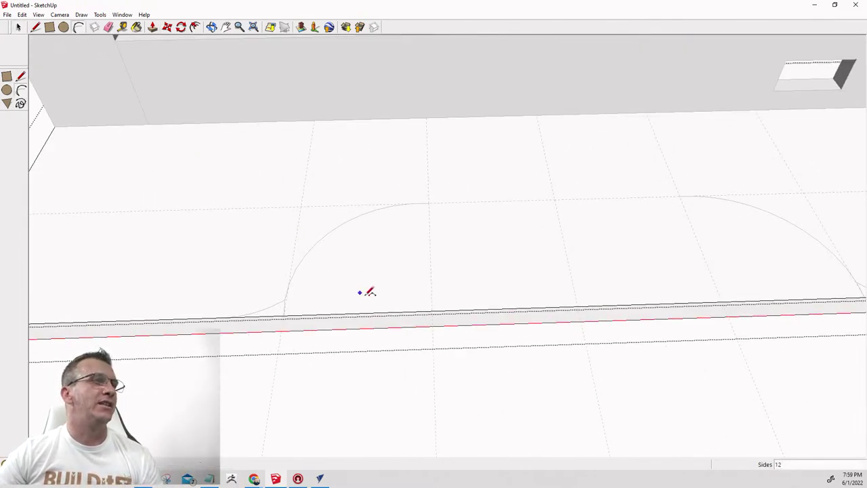
left_click(428, 202)
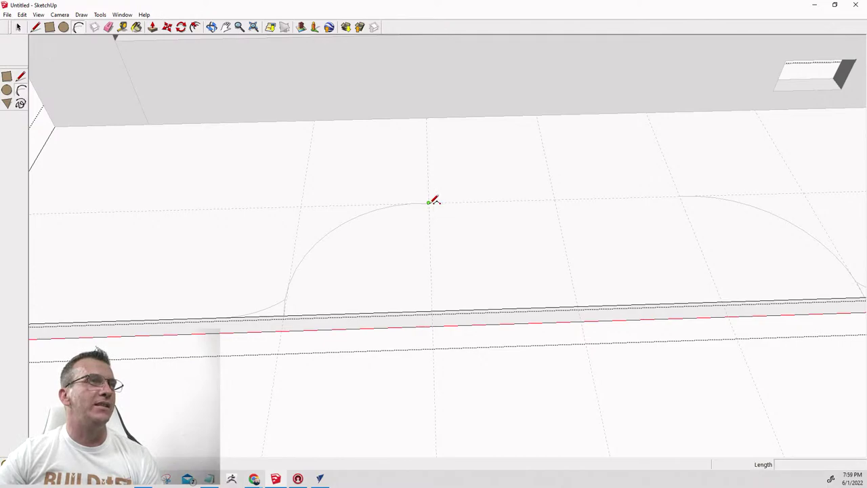
left_click(283, 314)
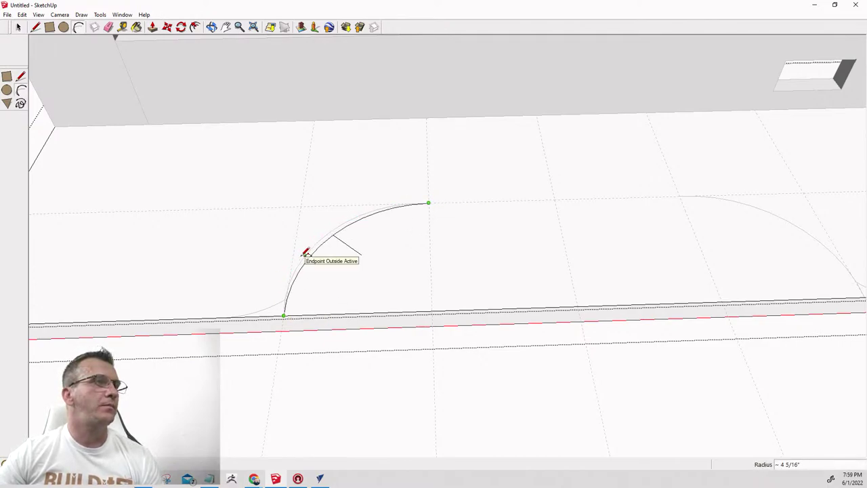
left_click(304, 248)
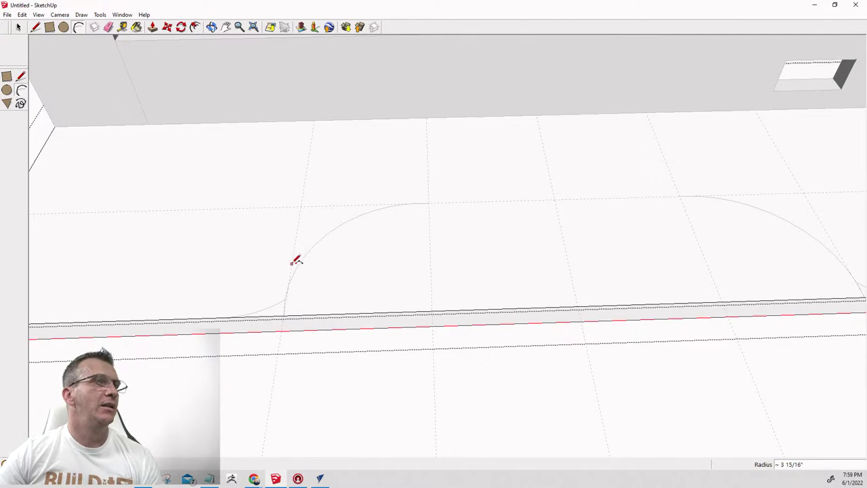
scroll(647, 193, "down", 2)
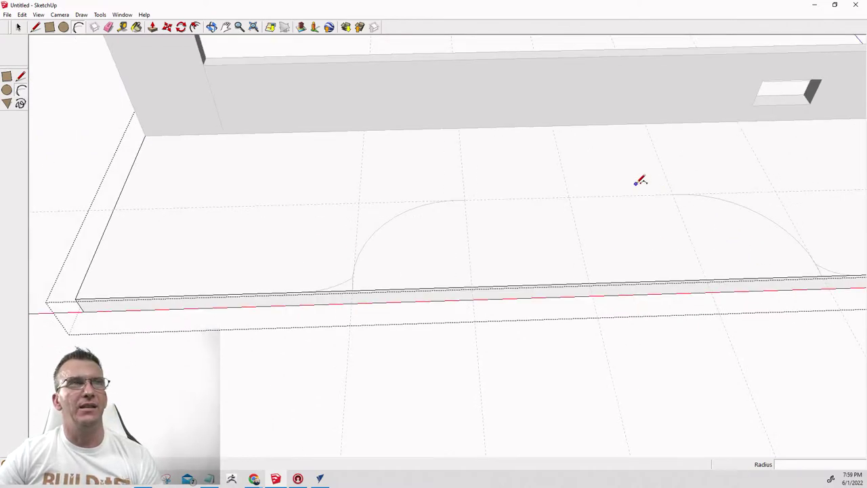
Start a right arc from the curve's top end to the front edge, then cancel it.
left_click(672, 195)
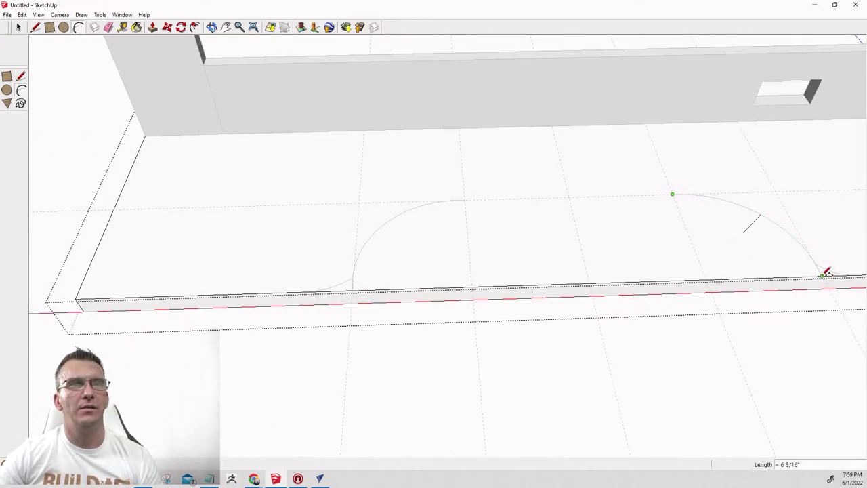
left_click(823, 275)
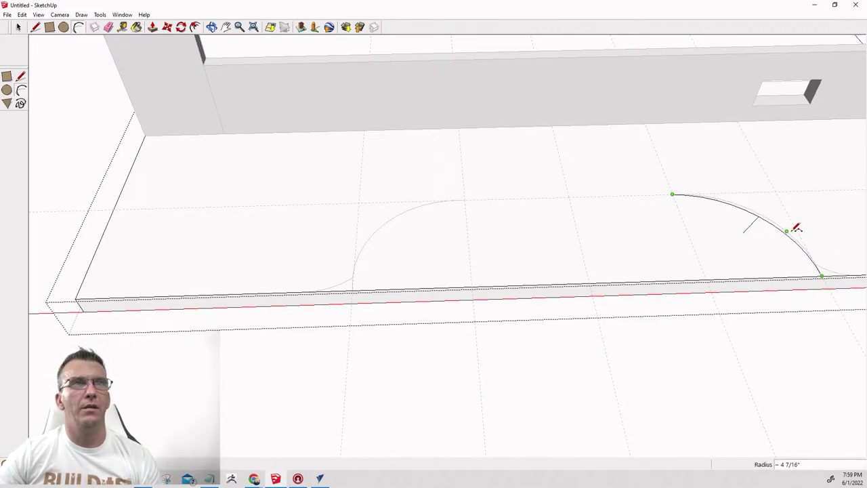
scroll(819, 252, "up", 2)
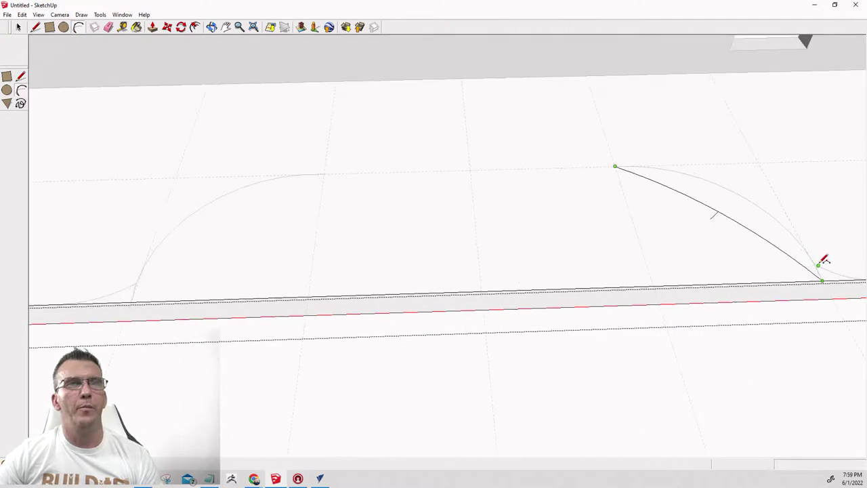
scroll(825, 261, "up", 1)
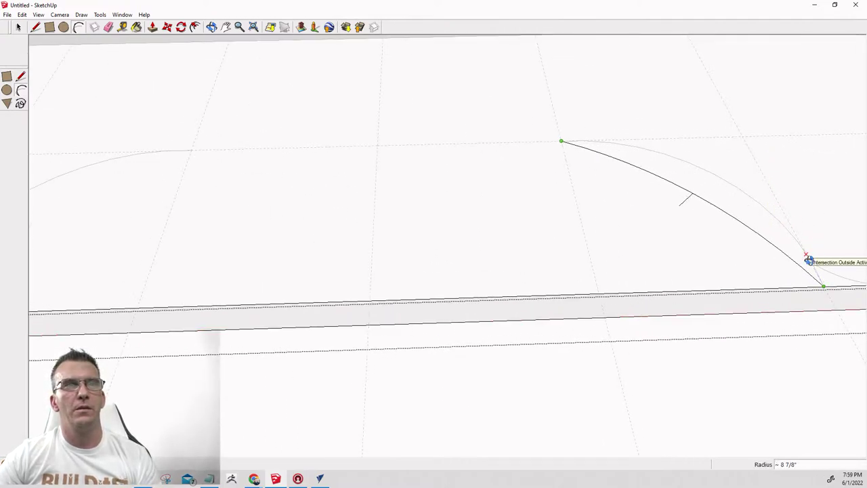
middle_click_drag(808, 260, 684, 255)
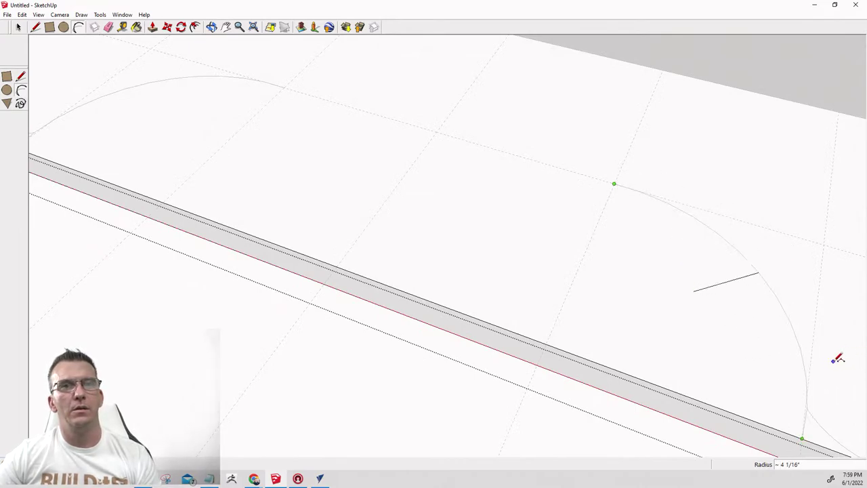
key("Escape")
scroll(518, 196, "down", 3)
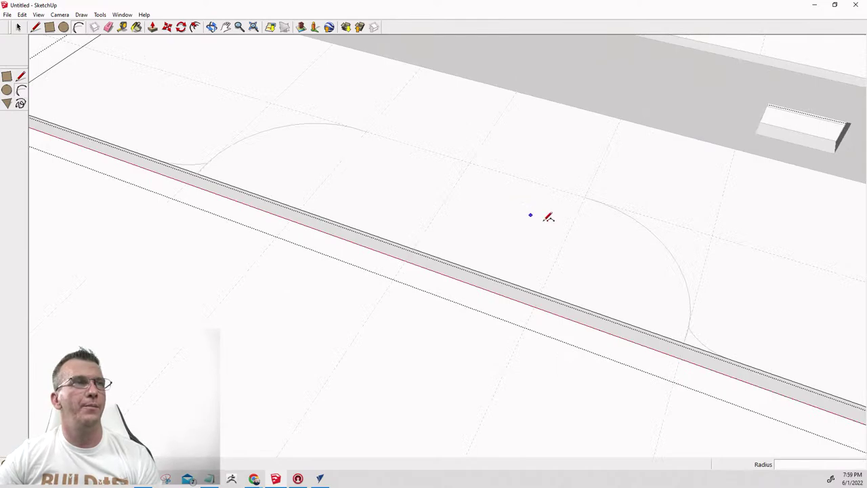
Delete the large face on the shelf top and check the left curve.
left_click(18, 27)
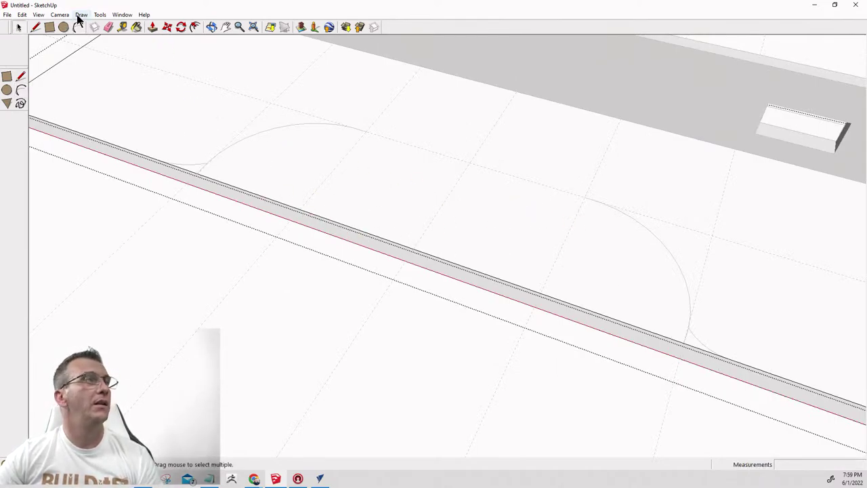
left_click(362, 204)
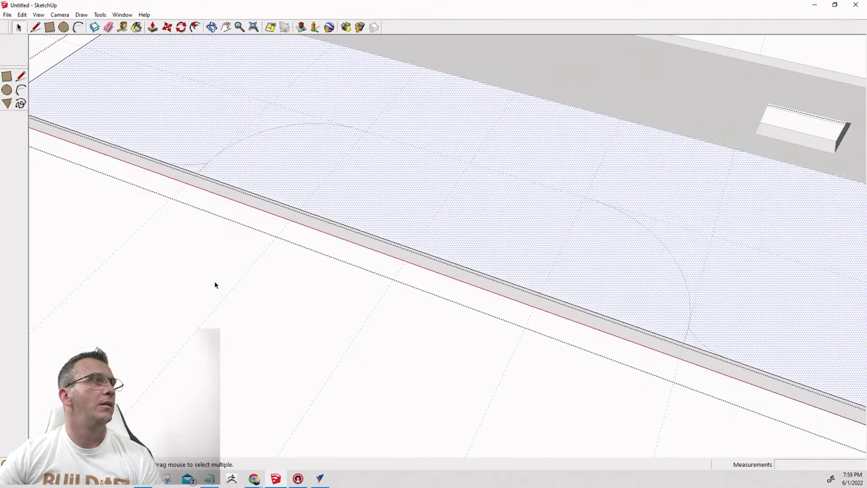
key("Delete")
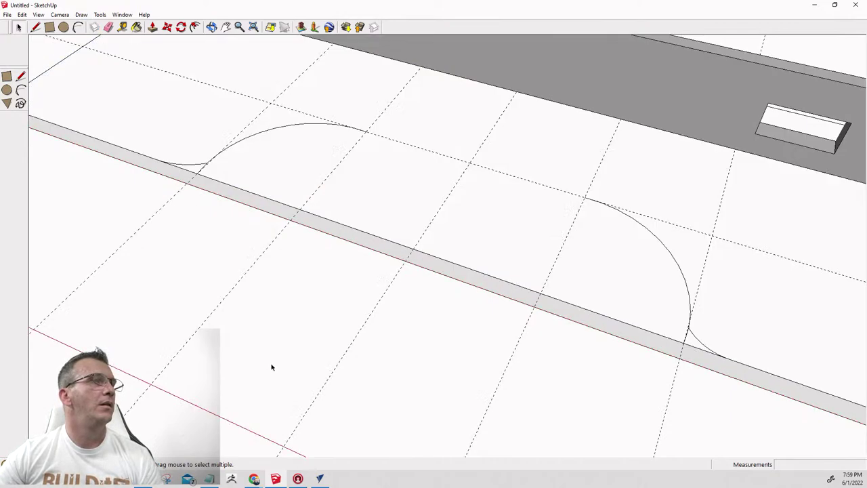
left_click(258, 135)
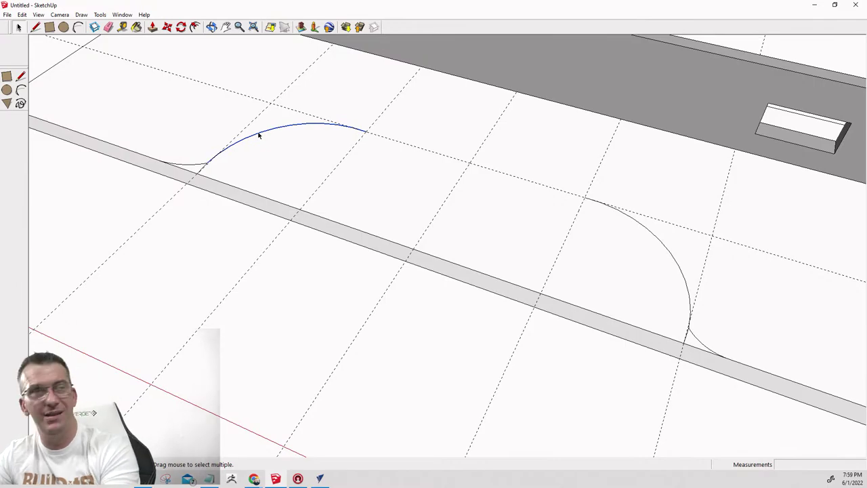
left_click(192, 160)
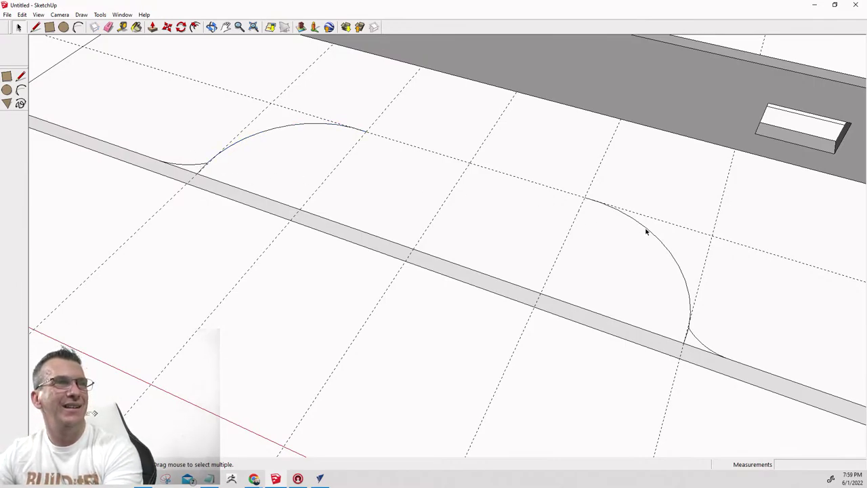
Join the two arcs' ends with a straight line, then undo the deletion of the curved outline and strip face.
double_click(466, 239)
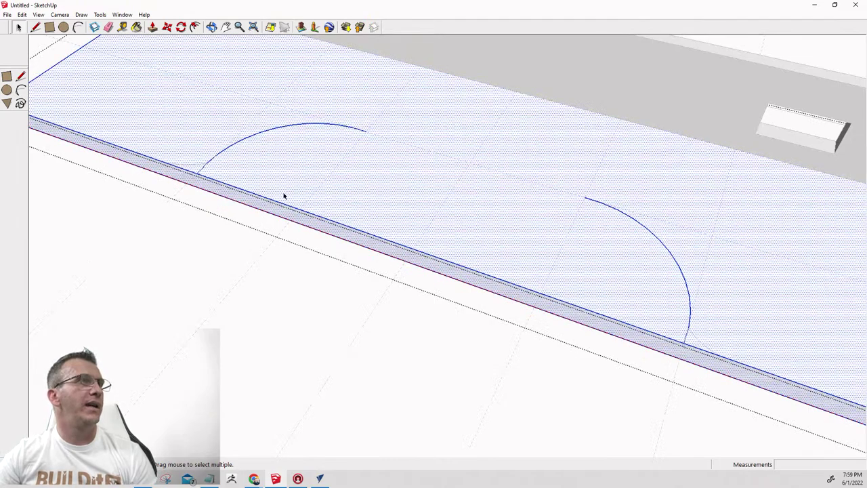
left_click(36, 26)
left_click(366, 130)
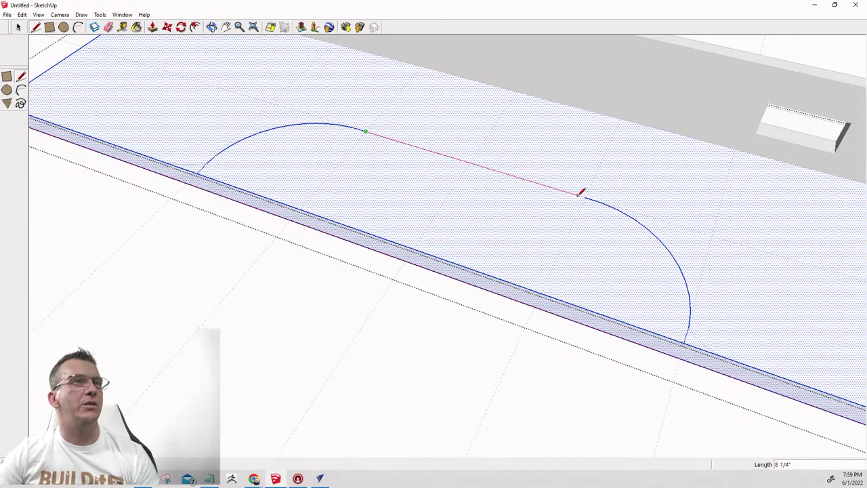
left_click(585, 197)
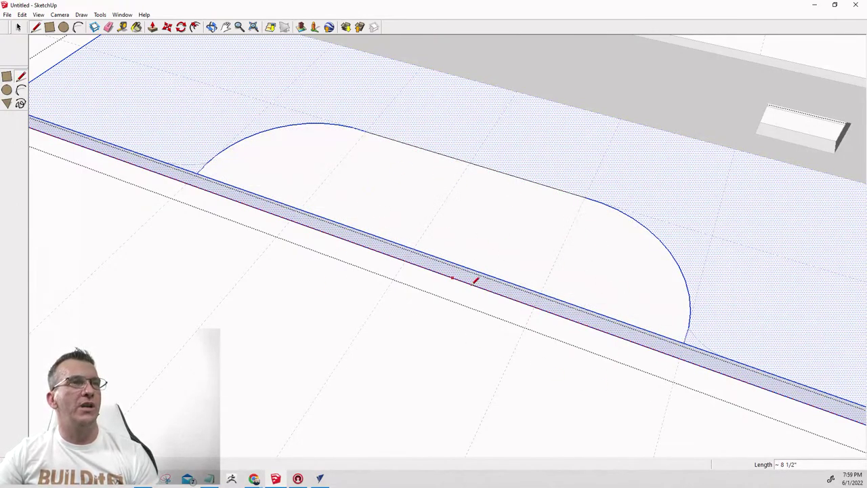
key("Delete")
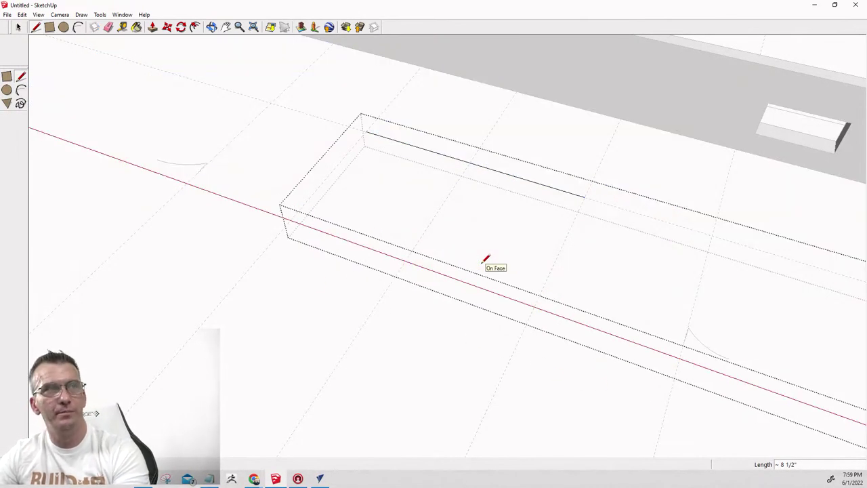
key("ctrl+z")
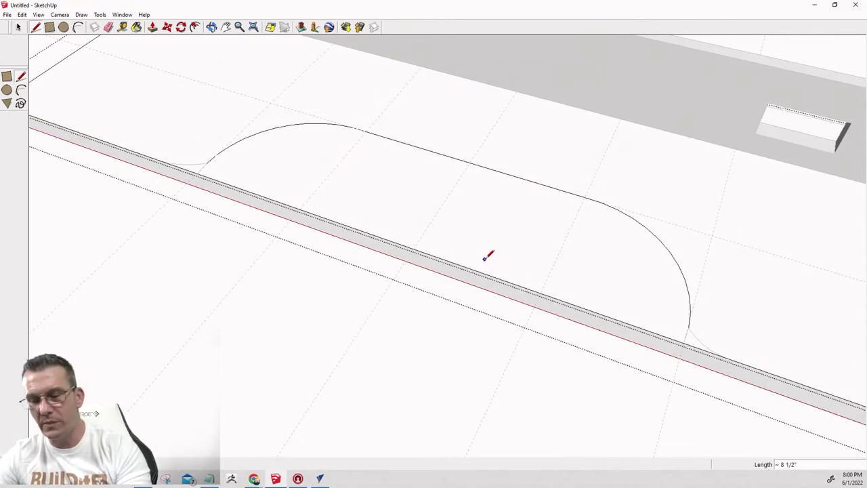
Push the curved strip face down 3/4" to cut a rounded notch through the shelf's front edge.
key("p")
left_click(453, 215)
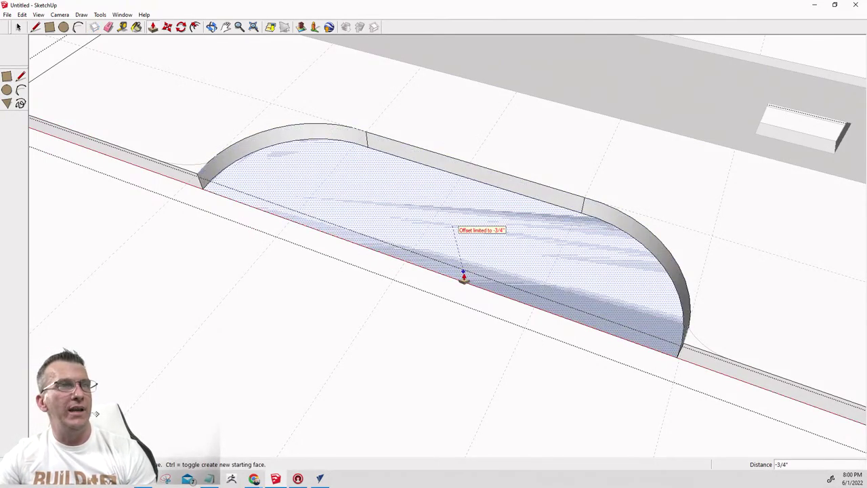
left_click(462, 305)
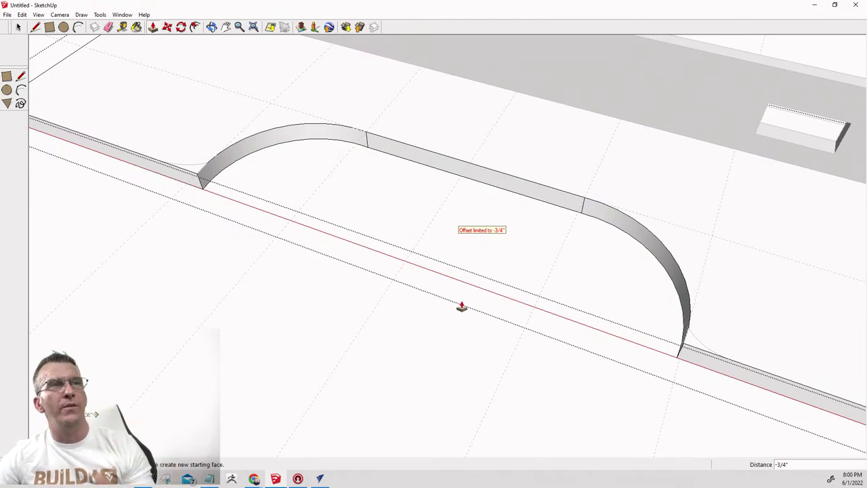
middle_click_drag(461, 305, 457, 264)
scroll(476, 272, "down", 2)
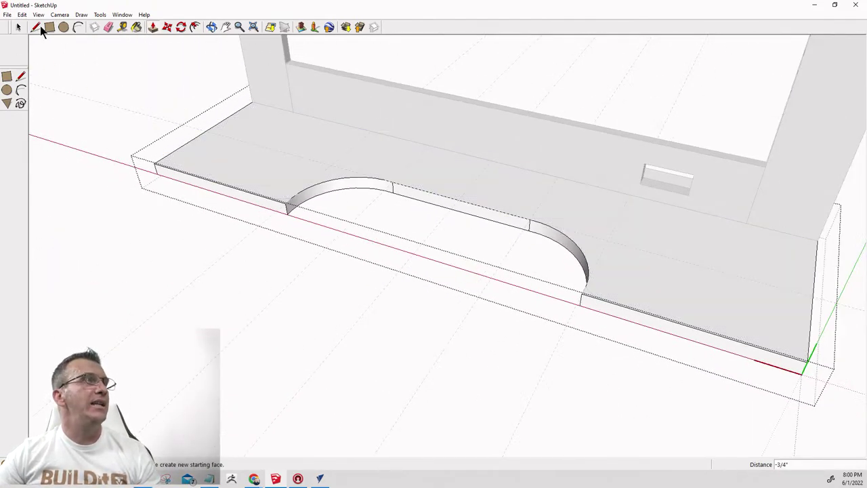
left_click(78, 26)
scroll(298, 220, "up", 5)
Draw a tangent fillet arc at the curve's left corner and try pushing its small face.
middle_click_drag(231, 163, 381, 253)
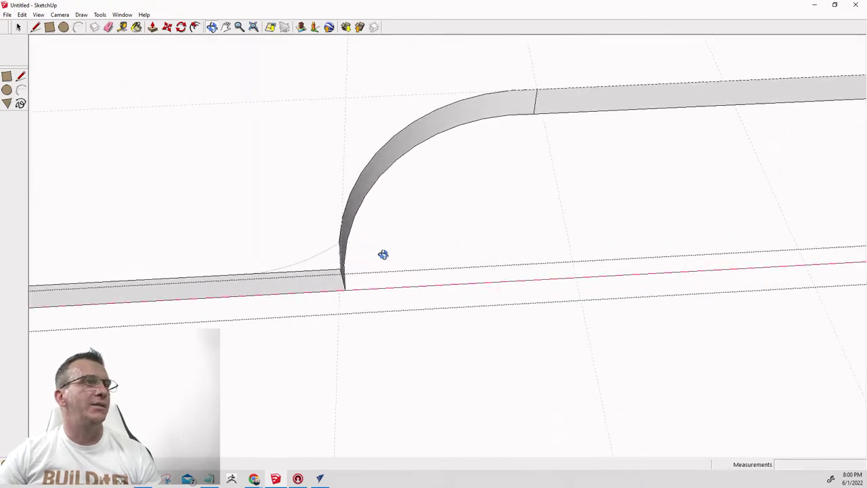
left_click(341, 234)
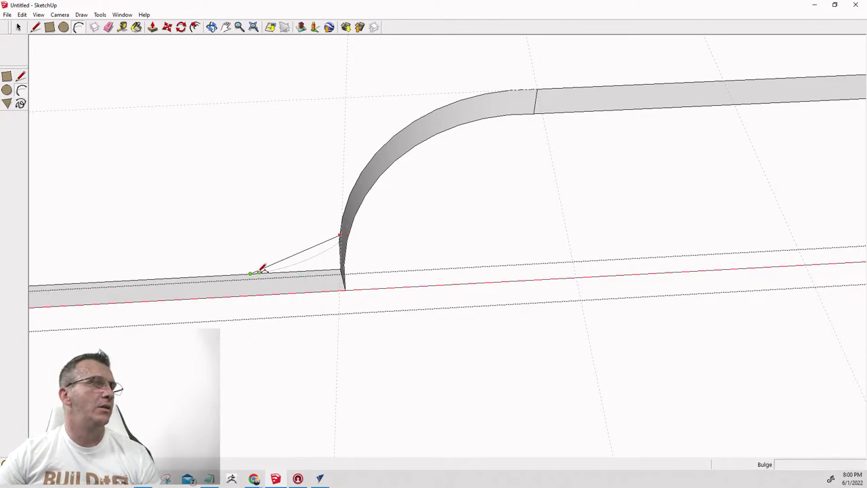
left_click(261, 270)
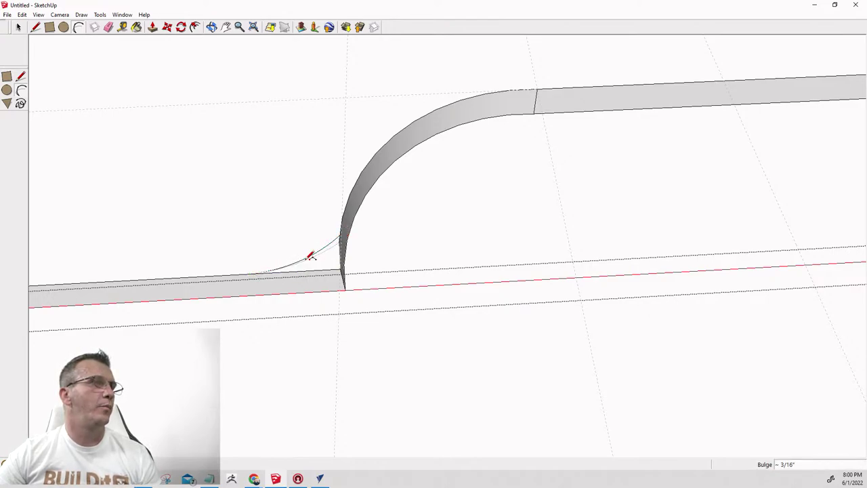
left_click(309, 255)
scroll(321, 216, "down", 1)
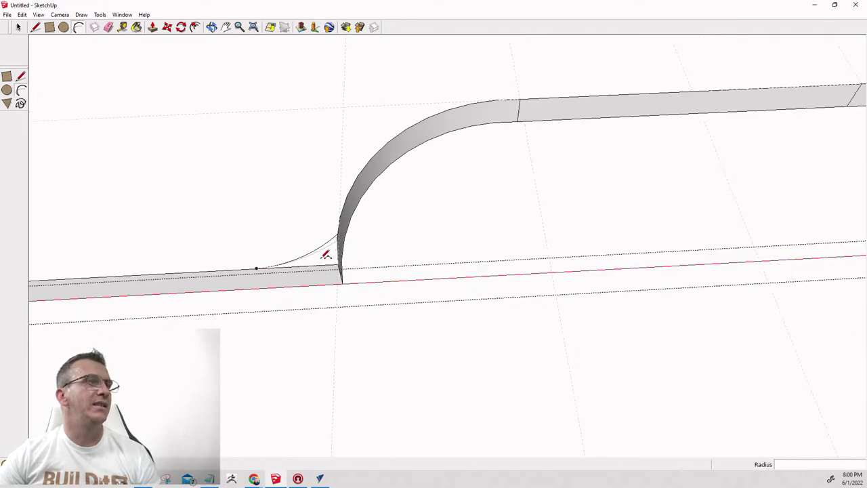
key("p")
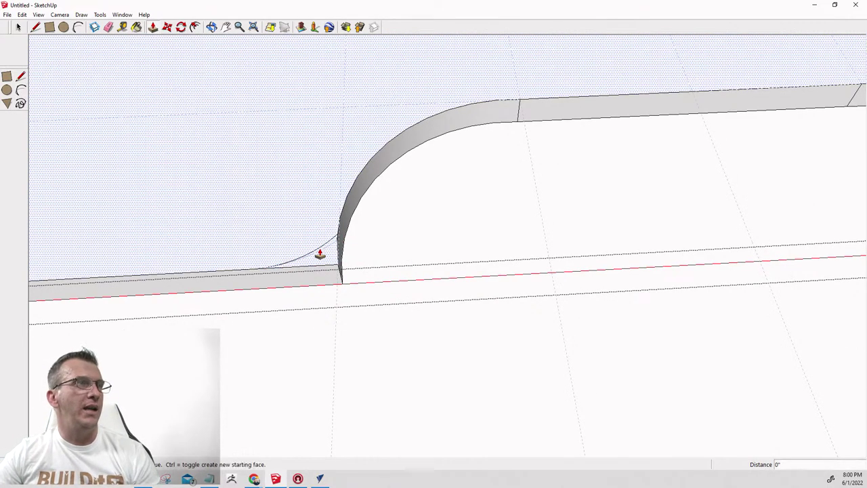
left_click(319, 251)
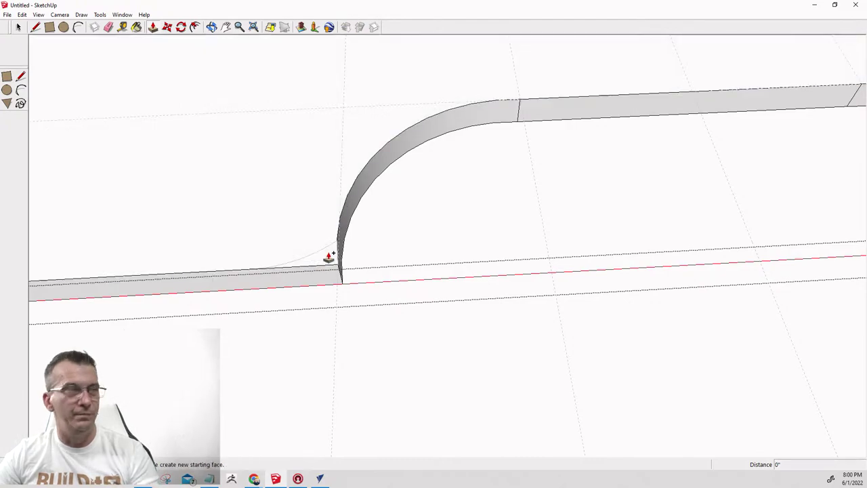
scroll(345, 249, "up", 2)
scroll(332, 252, "up", 2)
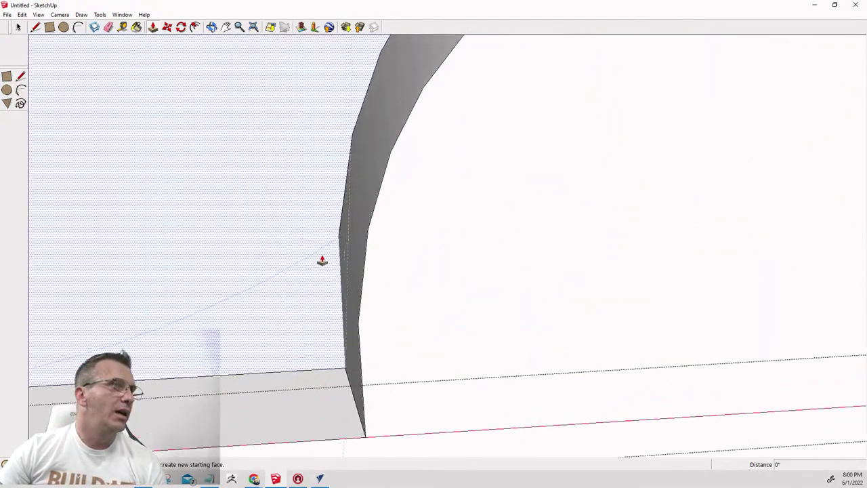
scroll(335, 224, "down", 3)
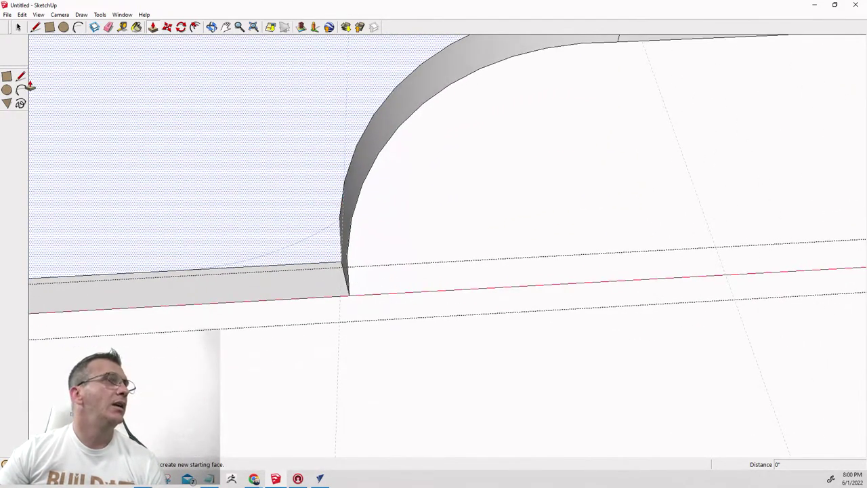
Delete the unwanted fillet arc.
left_click(19, 27)
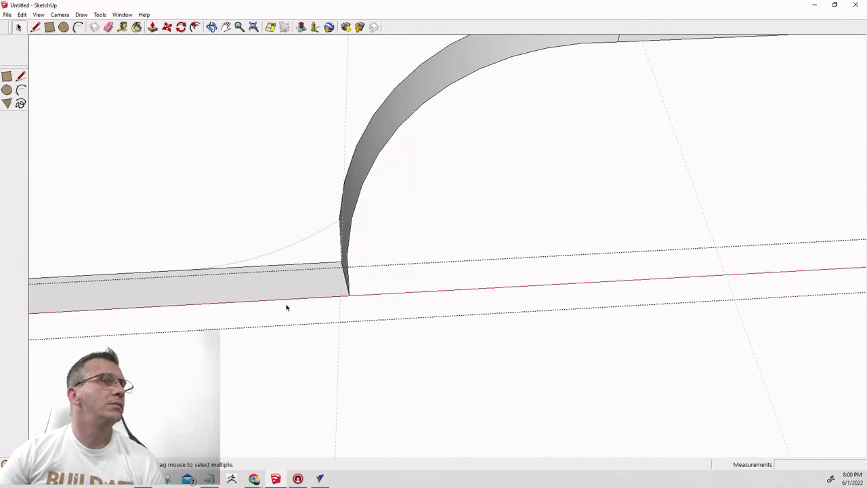
left_click(296, 248)
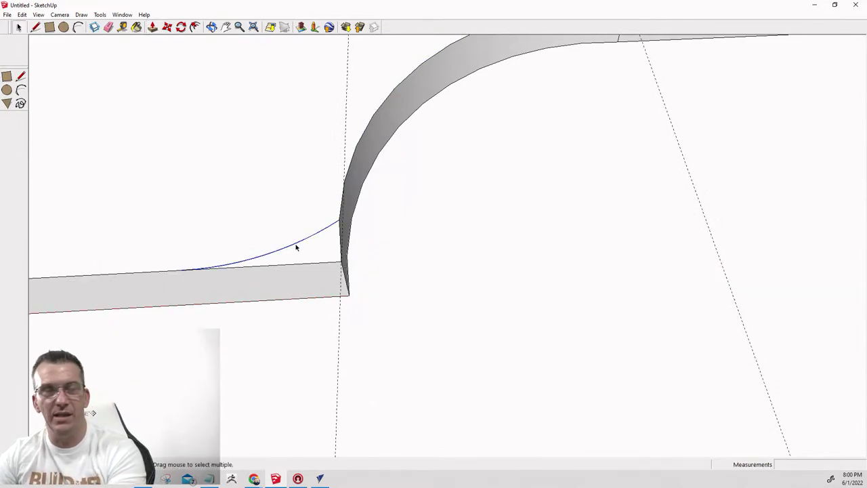
key("Delete")
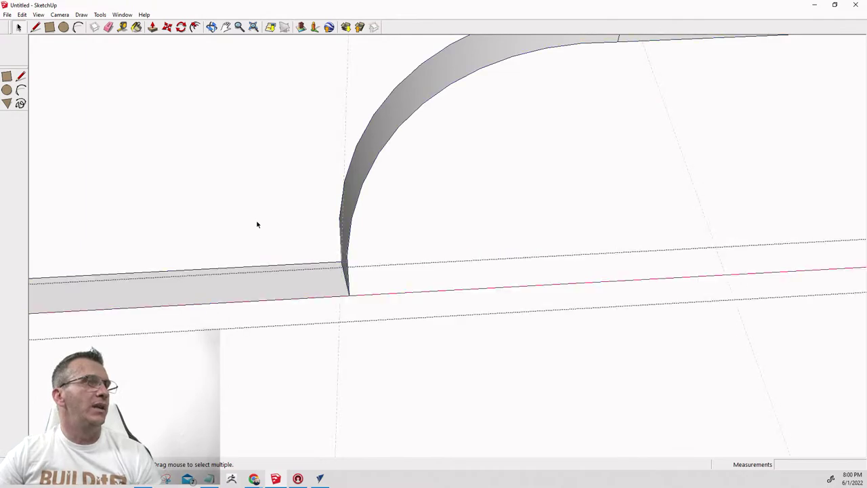
key("ctrl+a")
Redraw the left fillet arc and push its face 3/4" through the shelf.
left_click(78, 27)
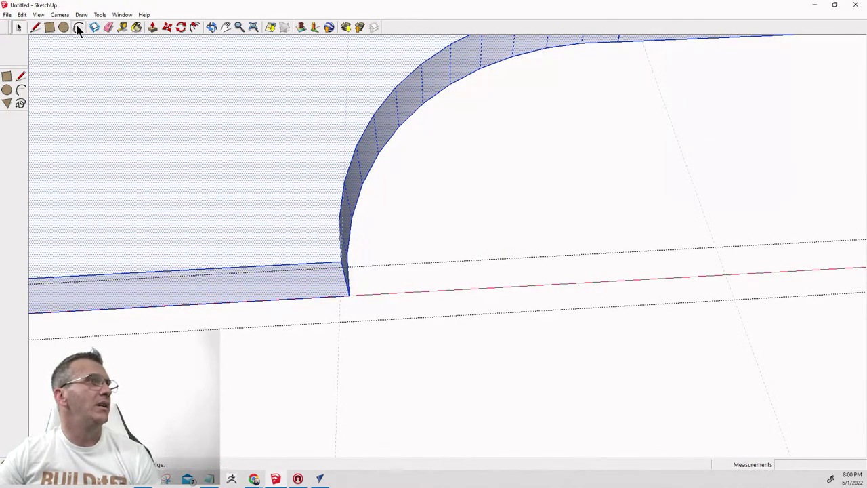
left_click(341, 220)
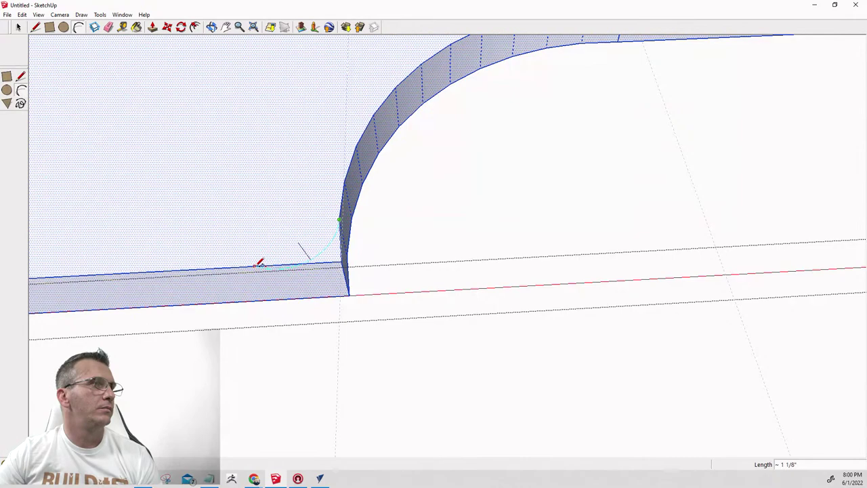
left_click(260, 264)
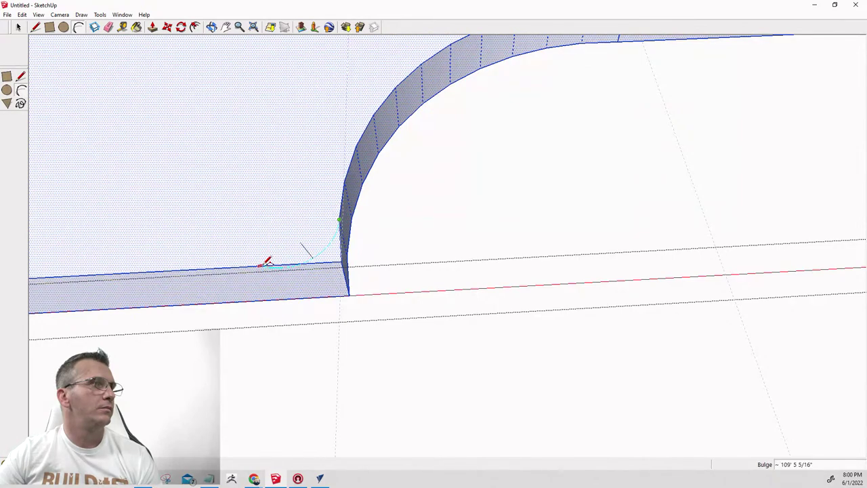
left_click(296, 259)
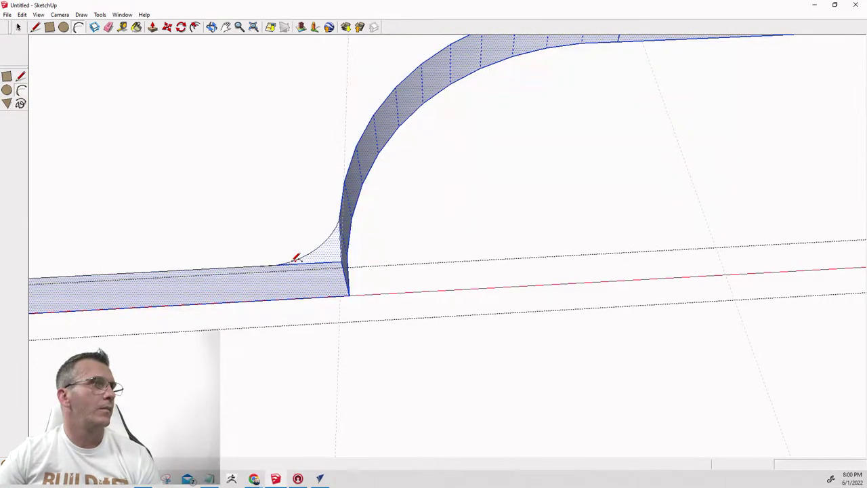
key("p")
left_click(333, 252)
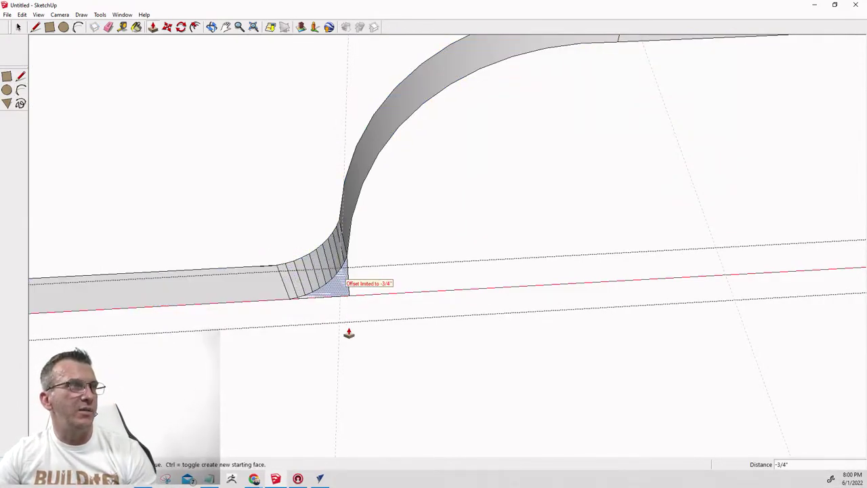
middle_click_drag(332, 357, 373, 153)
middle_click_drag(348, 193, 323, 238)
scroll(230, 200, "down", 2)
Draw a tangent fillet arc where the large curve's right end meets the straight edge.
scroll(229, 199, "down", 1)
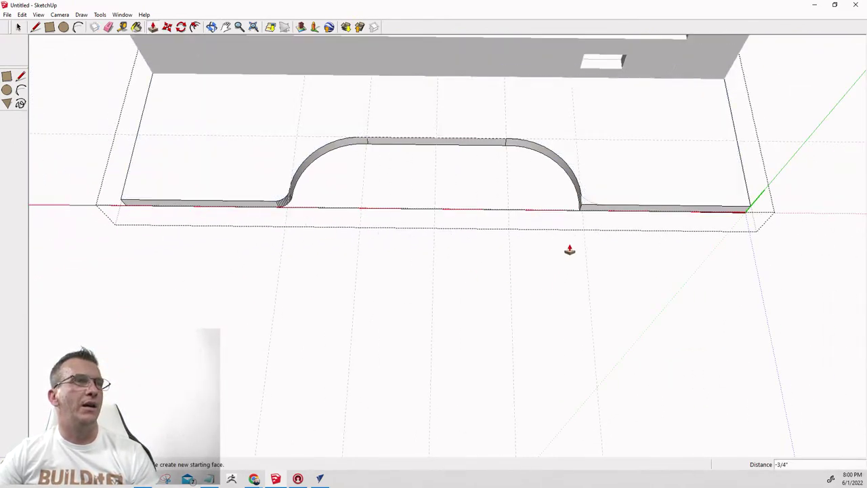
scroll(583, 203, "up", 5)
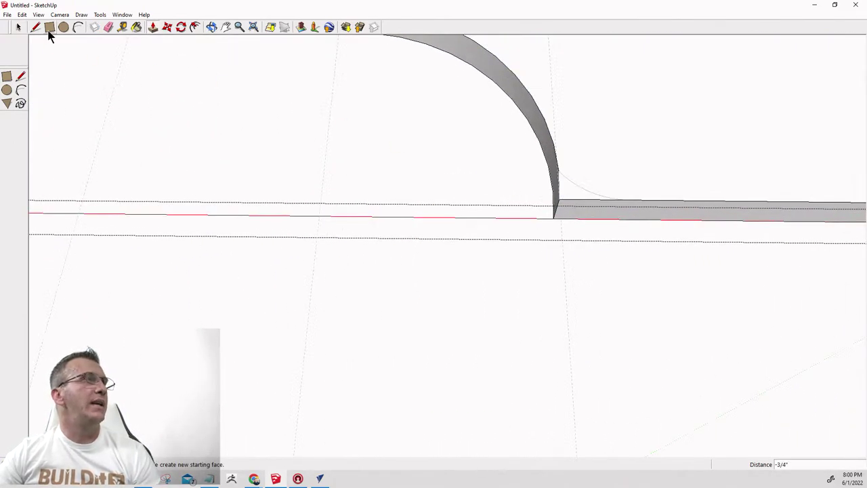
left_click(78, 27)
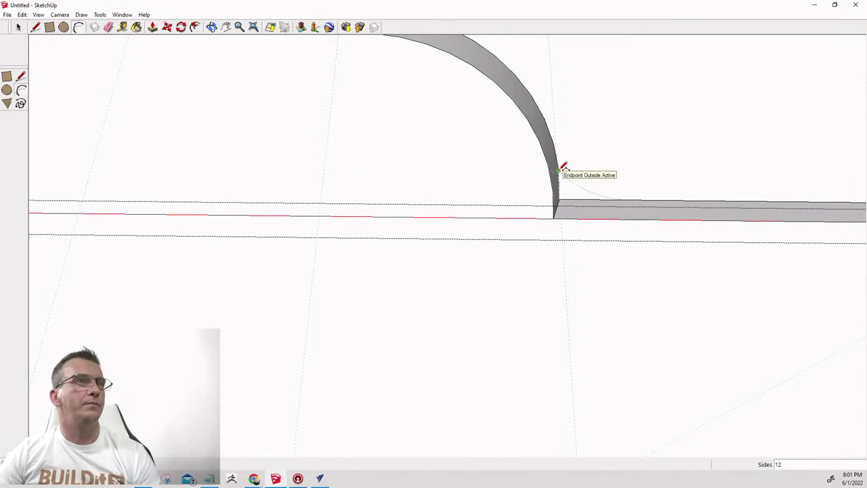
left_click(559, 170)
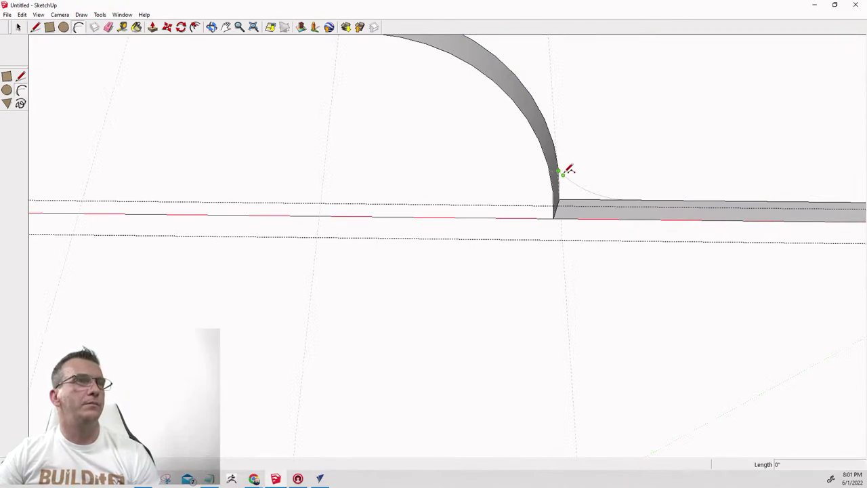
left_click(616, 198)
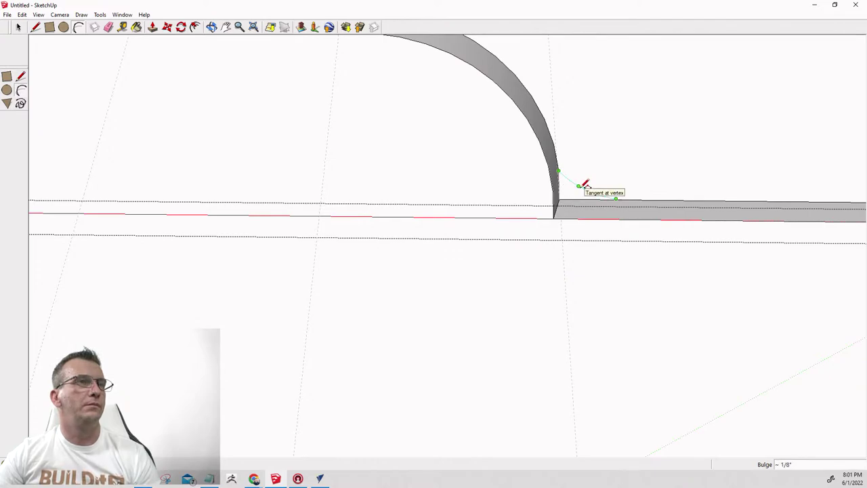
left_click(580, 185)
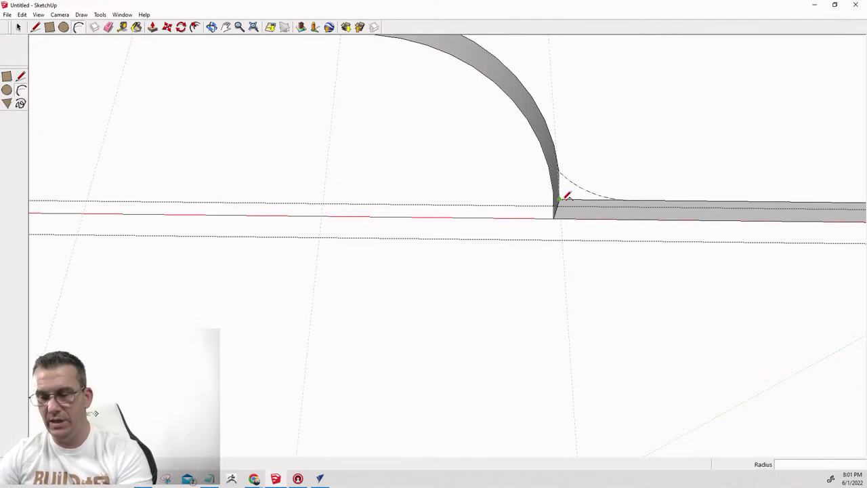
key("p")
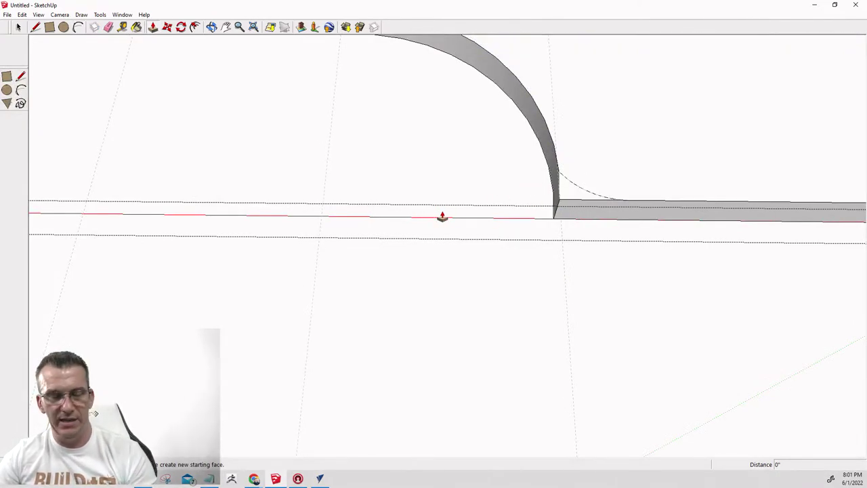
key("space")
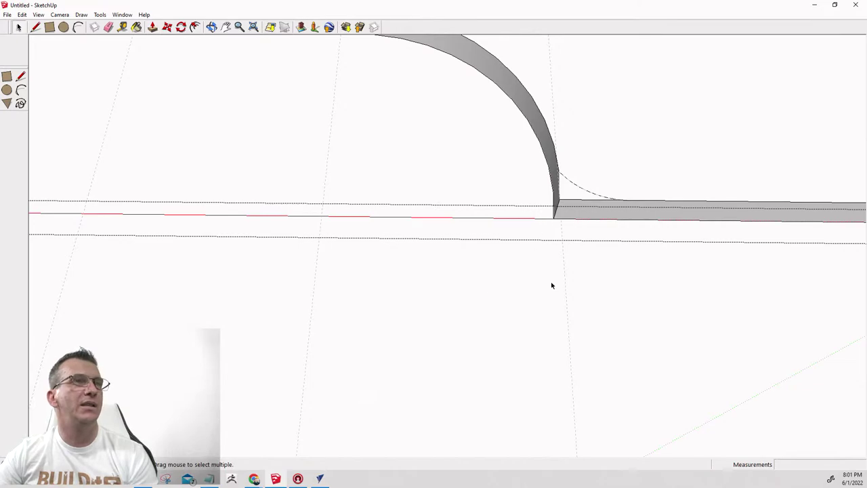
key("ctrl+z")
left_click(587, 195)
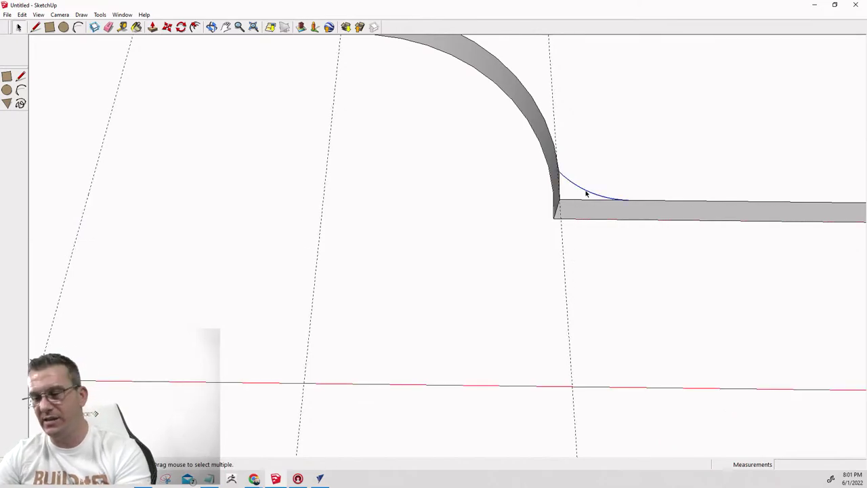
key("Escape")
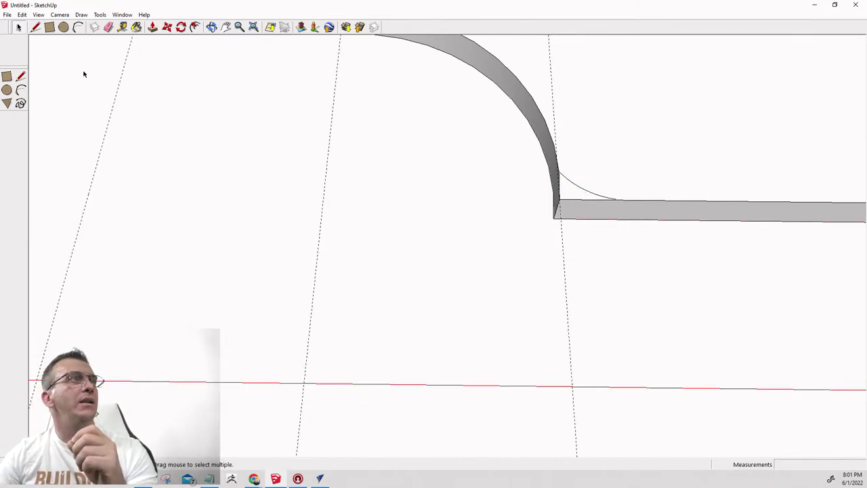
key("ctrl+y")
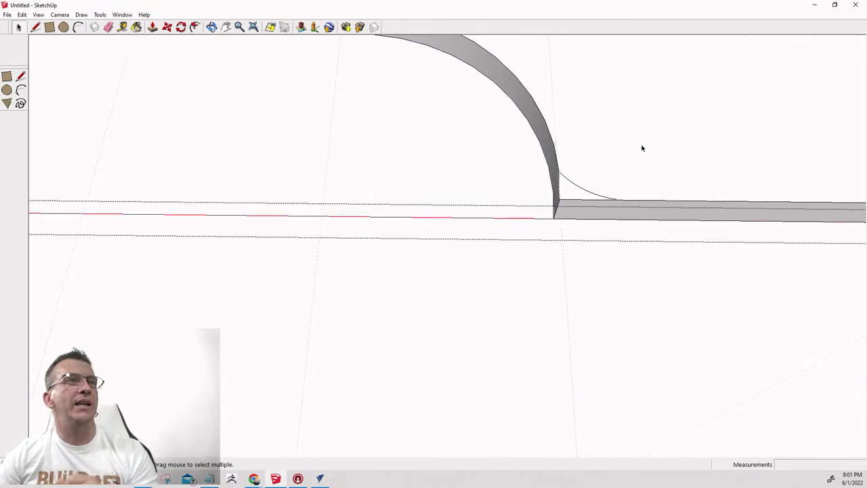
Delete the leftover face, redraw the right fillet arc, and push it 3/4" through the board.
left_click(609, 157)
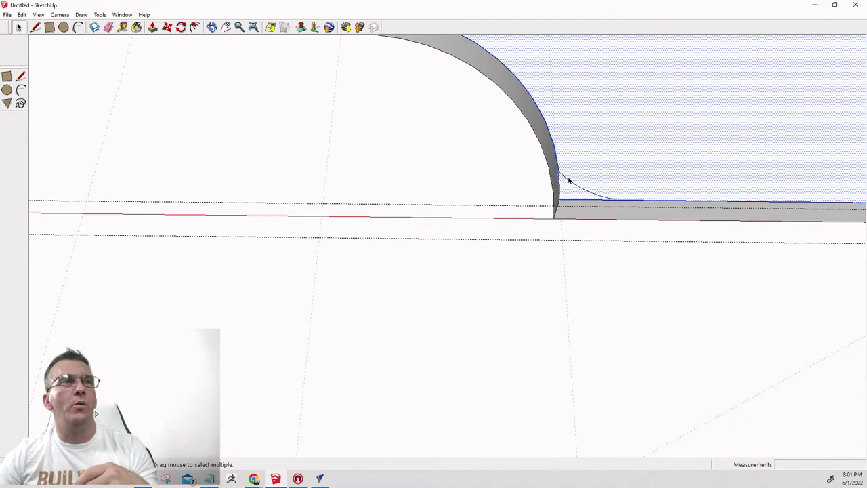
key("Delete")
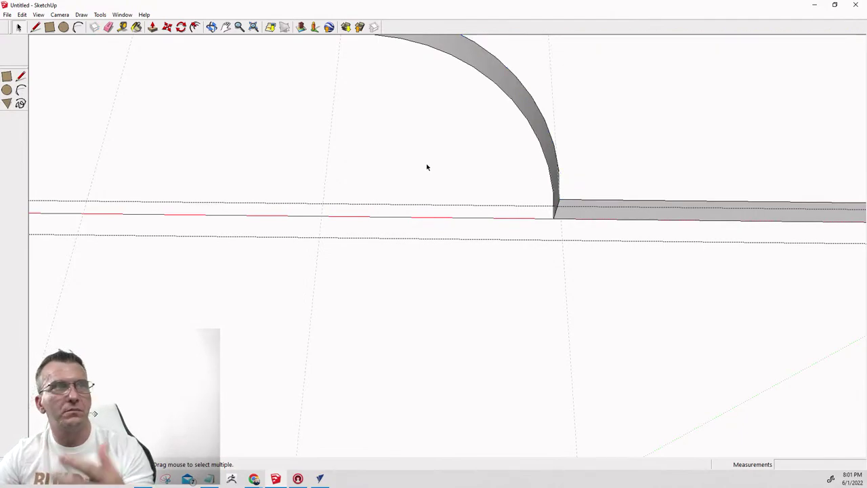
left_click(76, 26)
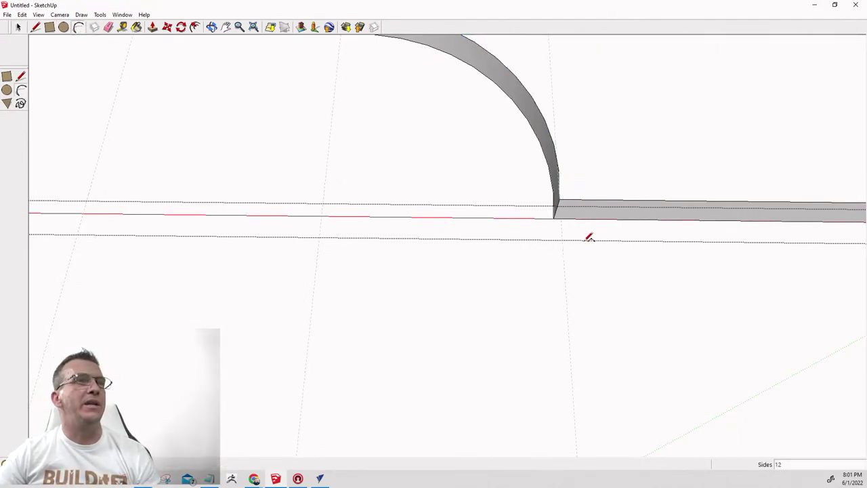
left_click(558, 170)
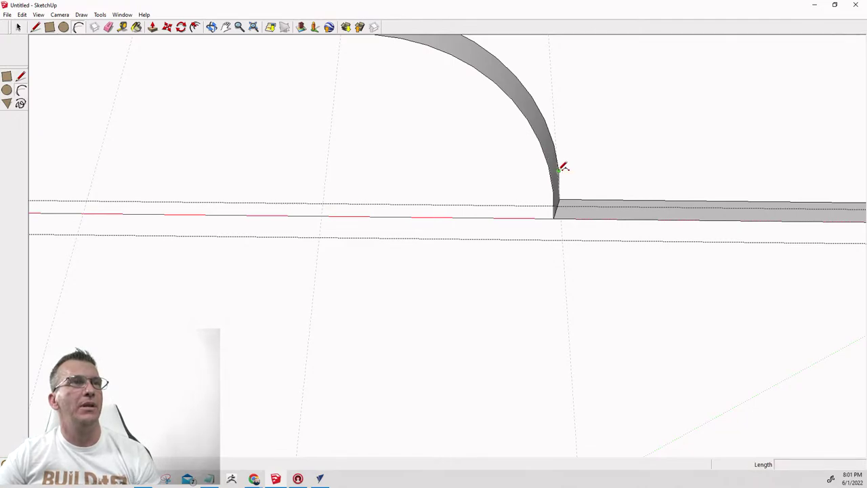
left_click(602, 197)
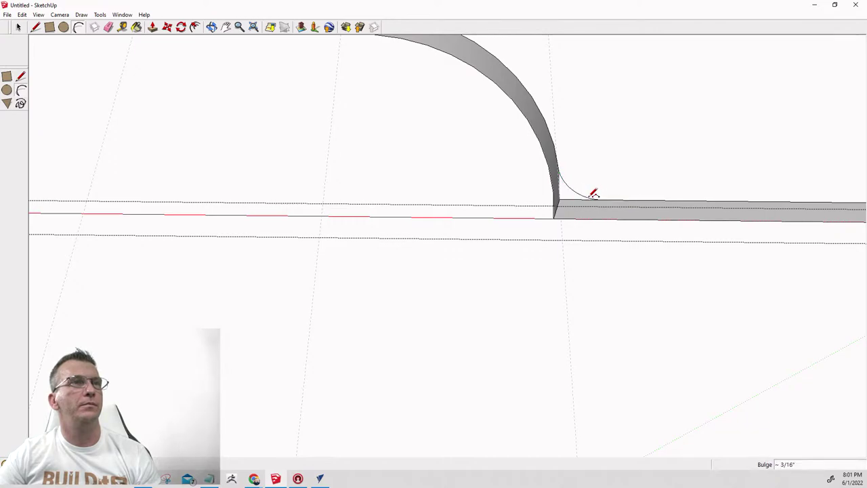
left_click(580, 203)
key("p")
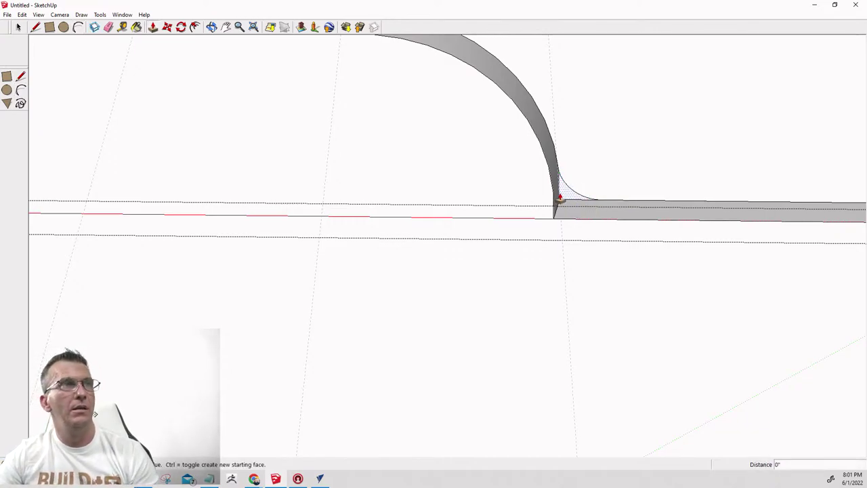
left_click(559, 201)
key("space")
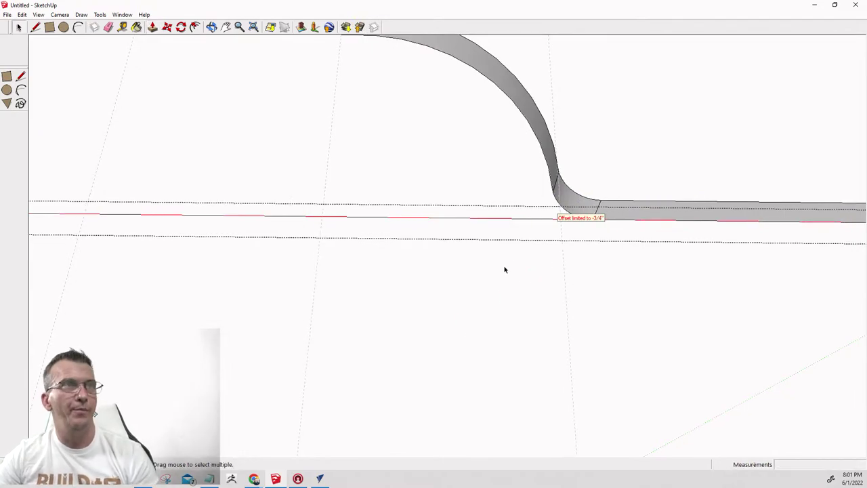
middle_click_drag(447, 428, 482, 346)
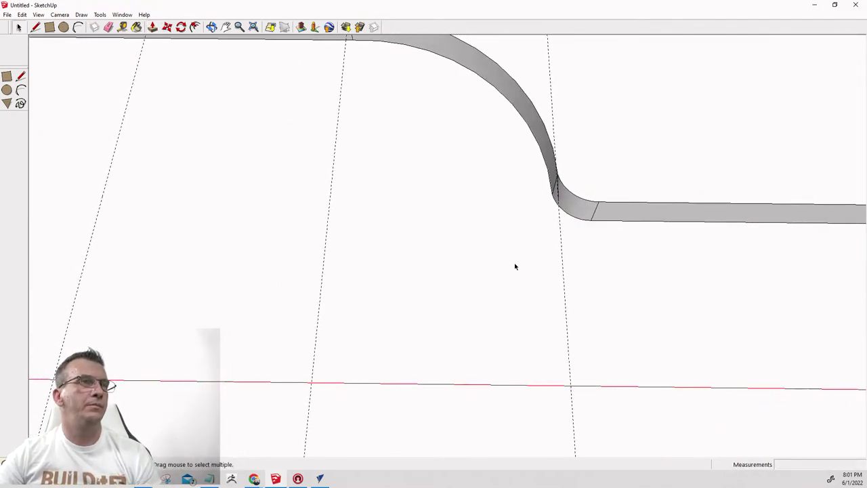
scroll(481, 234, "down", 4)
Orbit to face the mirror frame head-on and delete the selected guide lines.
middle_click_drag(290, 274, 331, 218)
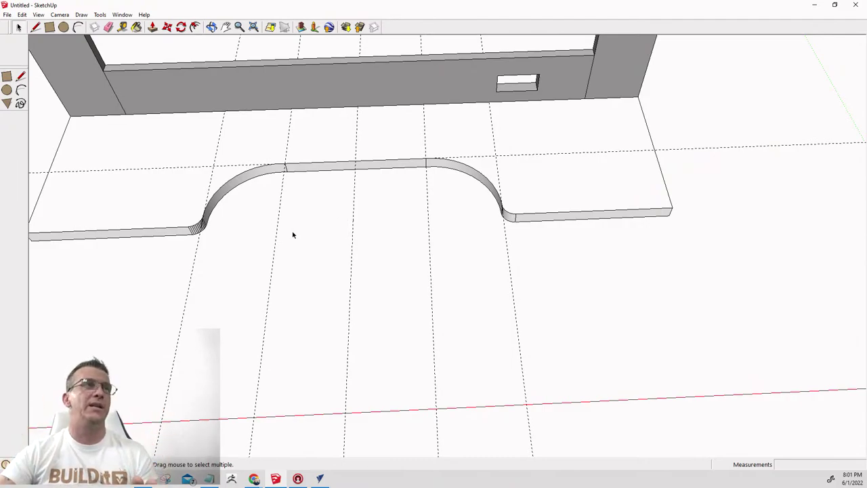
scroll(292, 234, "down", 5)
middle_click_drag(258, 282, 275, 98)
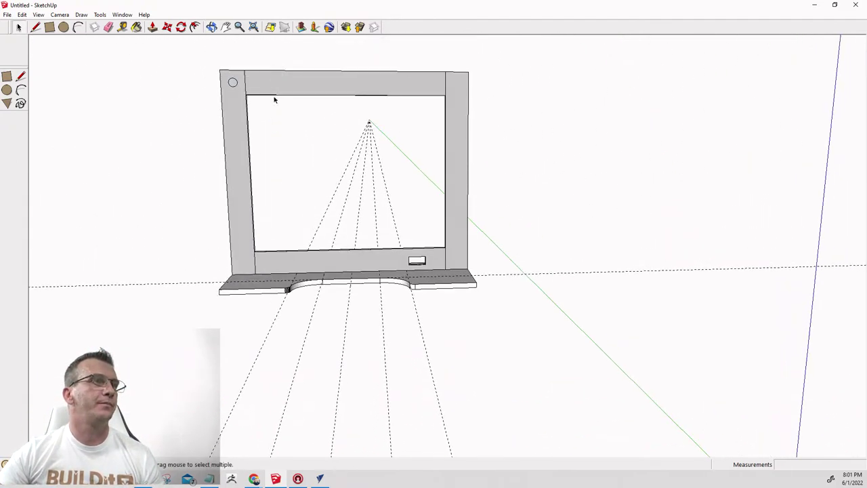
scroll(338, 265, "up", 4)
scroll(338, 269, "down", 2)
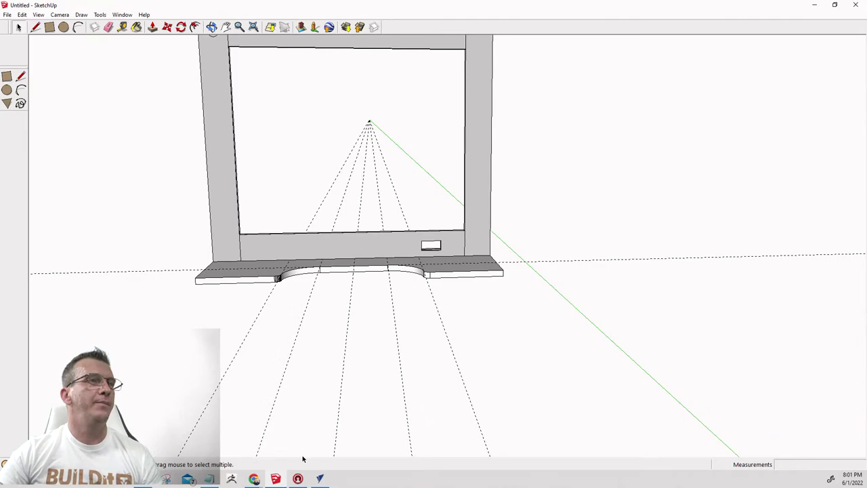
scroll(274, 380, "up", 1)
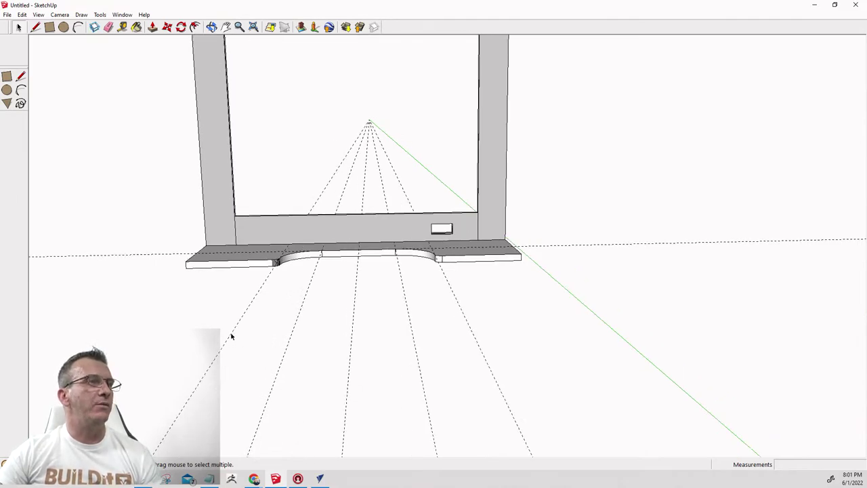
key("Delete")
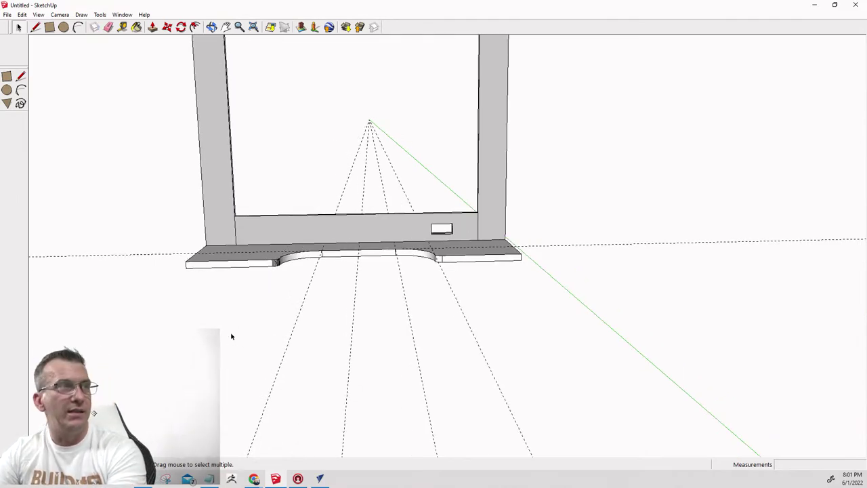
Delete the five remaining dashed guide lines fanning out from the apex.
left_click(290, 334)
key("Delete")
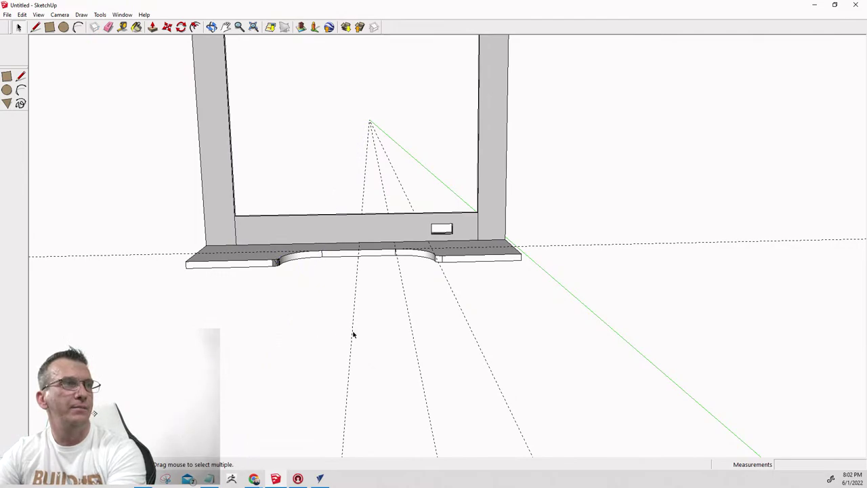
left_click(351, 336)
key("Delete")
left_click(411, 334)
key("Delete")
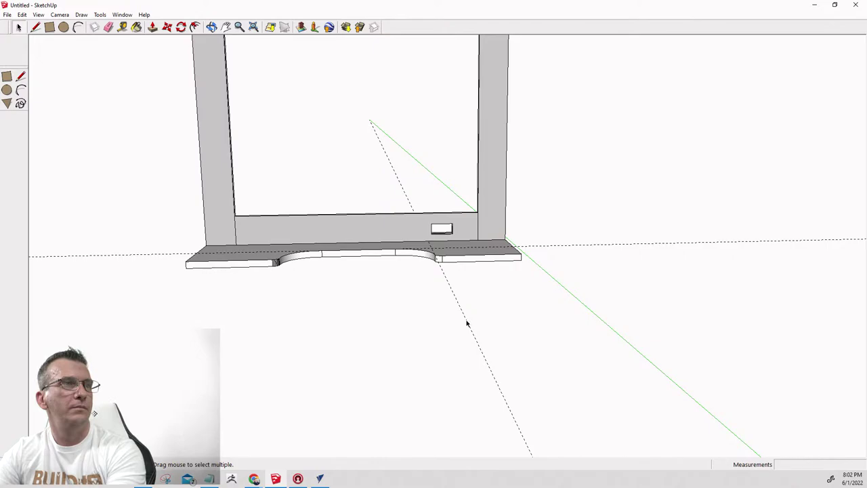
left_click(466, 323)
key("Delete")
left_click(555, 247)
key("Delete")
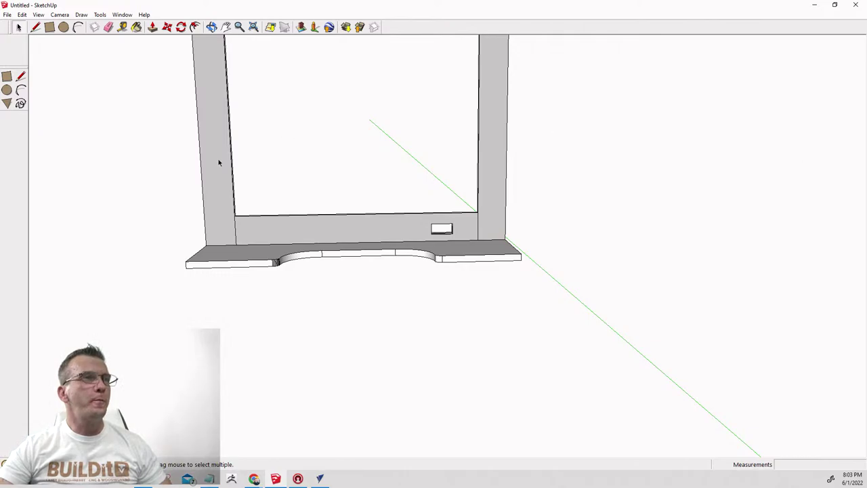
Zoom into the left fillet and delete the stray diagonal edge crossing the curve.
left_click(416, 265)
middle_click_drag(408, 280, 387, 387)
scroll(317, 317, "up", 2)
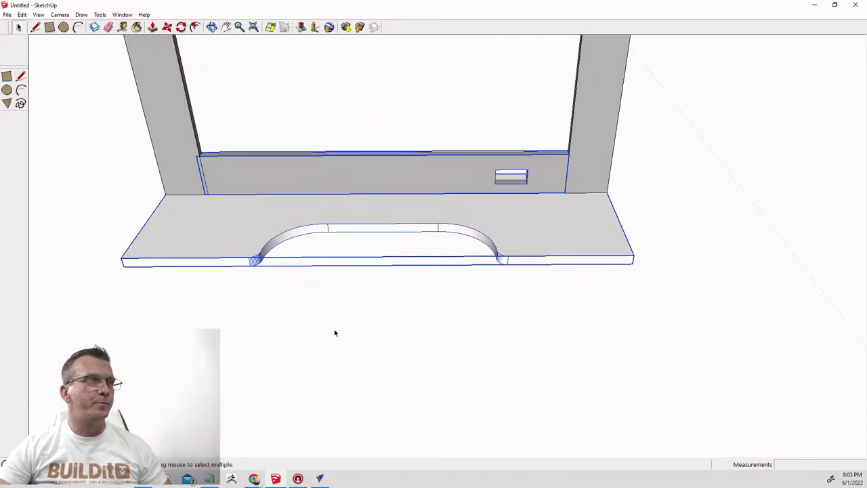
left_click(527, 305)
middle_click_drag(527, 305, 445, 318)
scroll(425, 296, "down", 2)
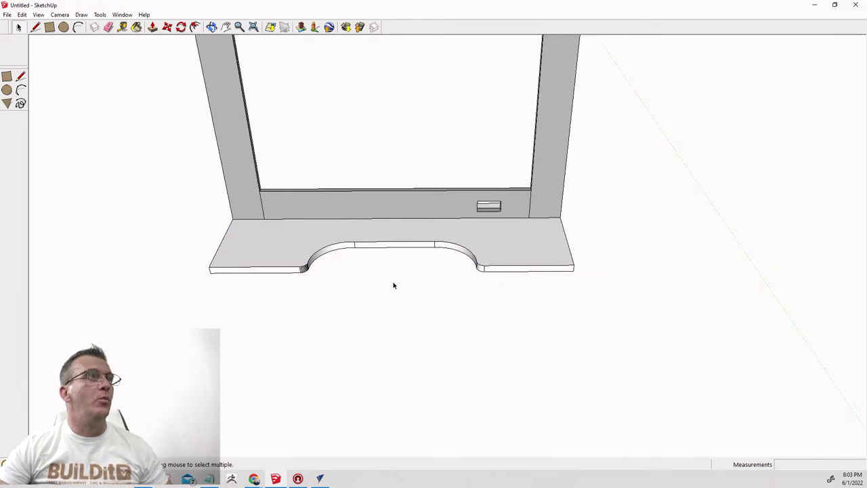
middle_click_drag(393, 284, 244, 285)
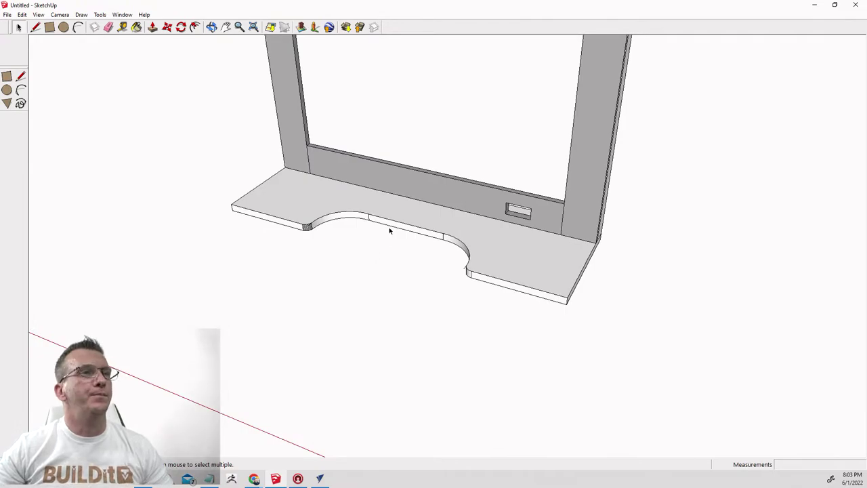
scroll(474, 264, "up", 5)
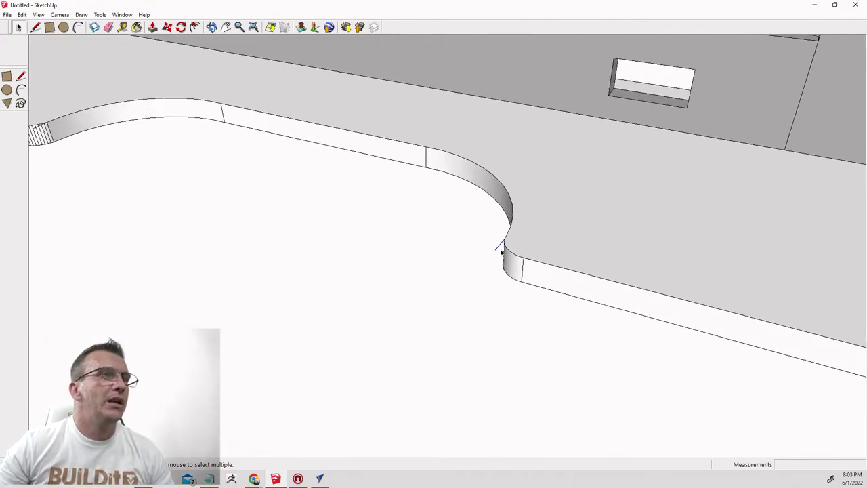
mouse_move(490, 251)
middle_mouse_down()
mouse_move(380, 260)
mouse_move(484, 332)
mouse_move(373, 326)
middle_mouse_up()
scroll(188, 249, "up", 4)
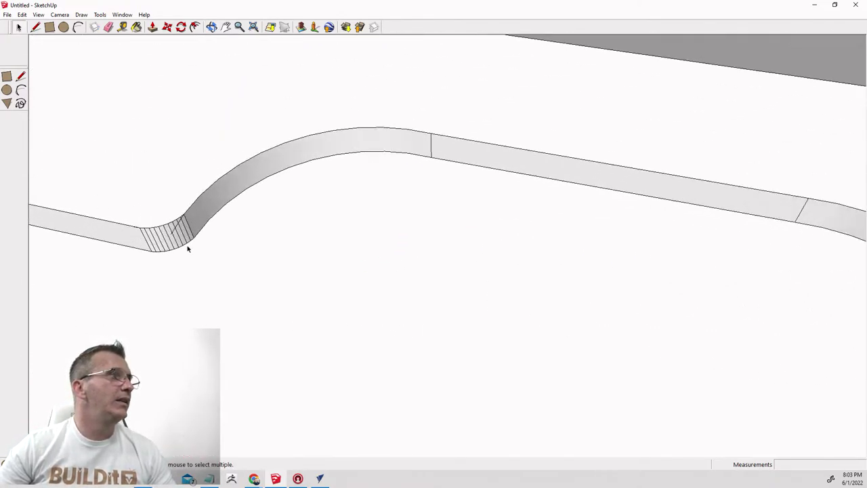
scroll(170, 245, "up", 2)
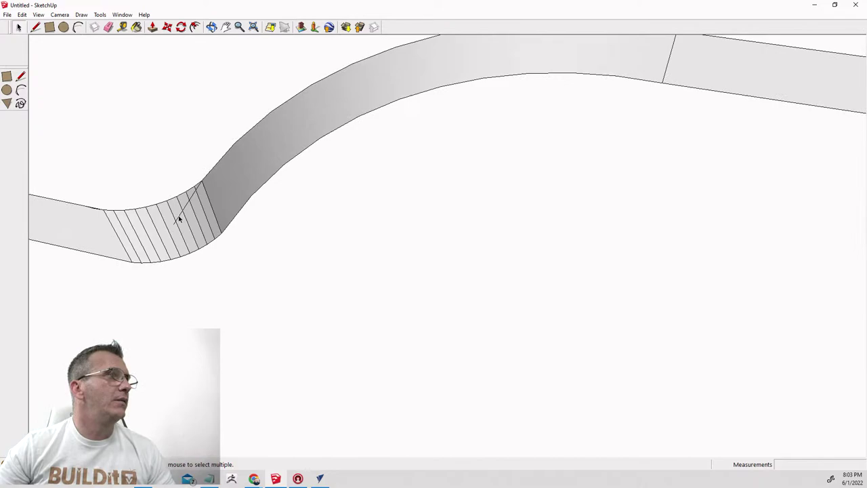
left_click(179, 218)
key("Delete")
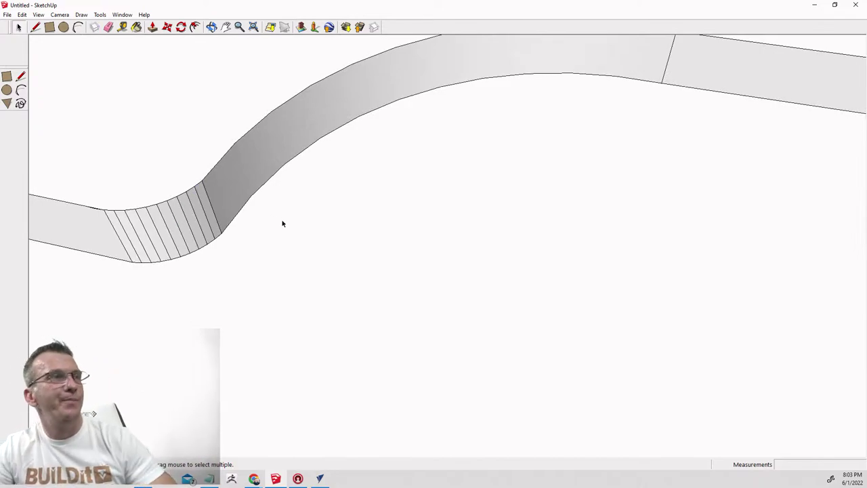
Orbit back out to a near-frontal view of the frame and notched shelf.
mouse_move(419, 257)
middle_mouse_down()
mouse_move(449, 221)
mouse_move(424, 257)
middle_mouse_up()
scroll(215, 80, "down", 5)
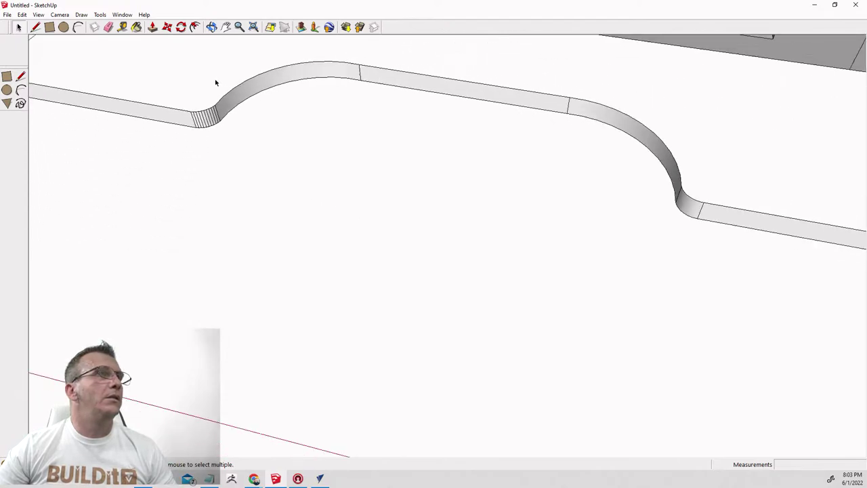
middle_click_drag(215, 81, 344, 54)
scroll(344, 56, "up", 3)
scroll(533, 266, "up", 6)
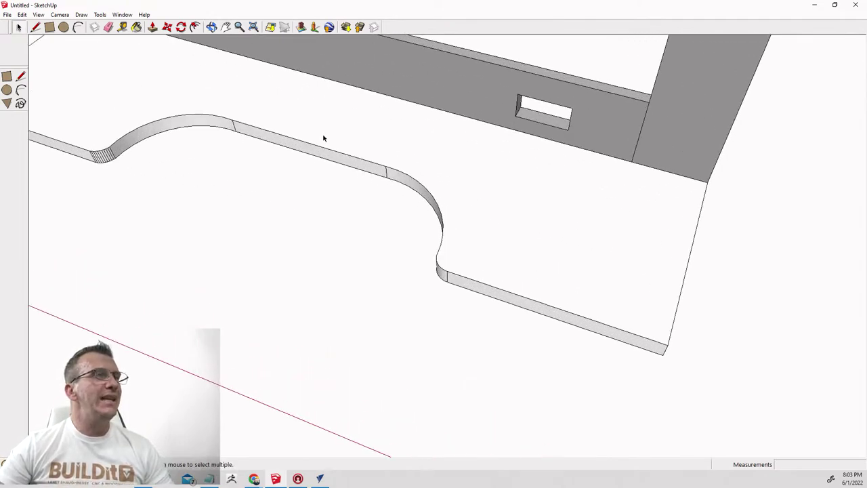
middle_click_drag(305, 143, 458, 118)
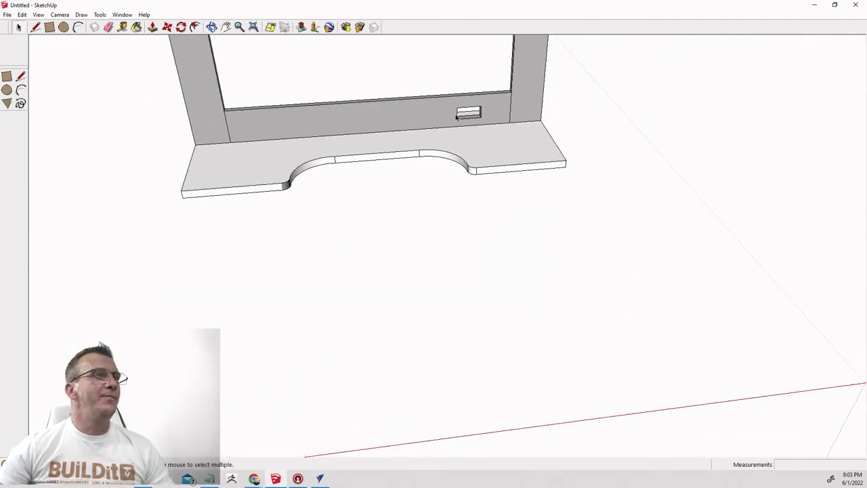
scroll(347, 150, "up", 2)
middle_click_drag(347, 150, 503, 81)
left_click(59, 14)
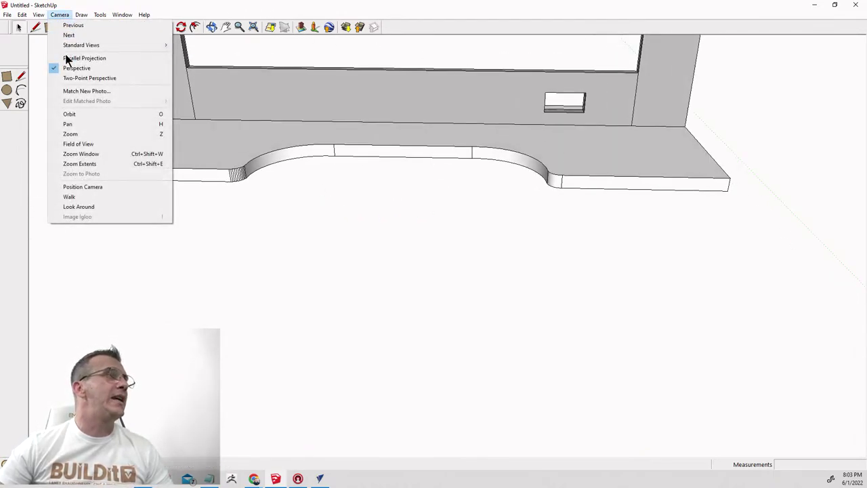
mouse_move(78, 45)
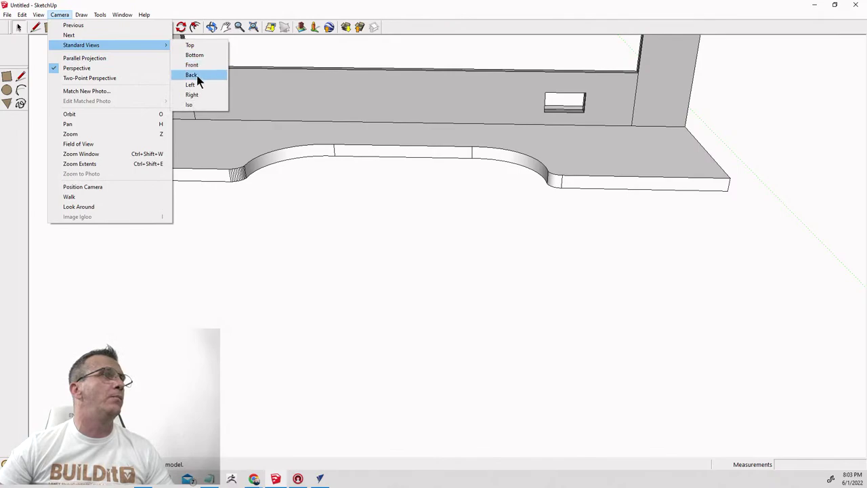
left_click(197, 76)
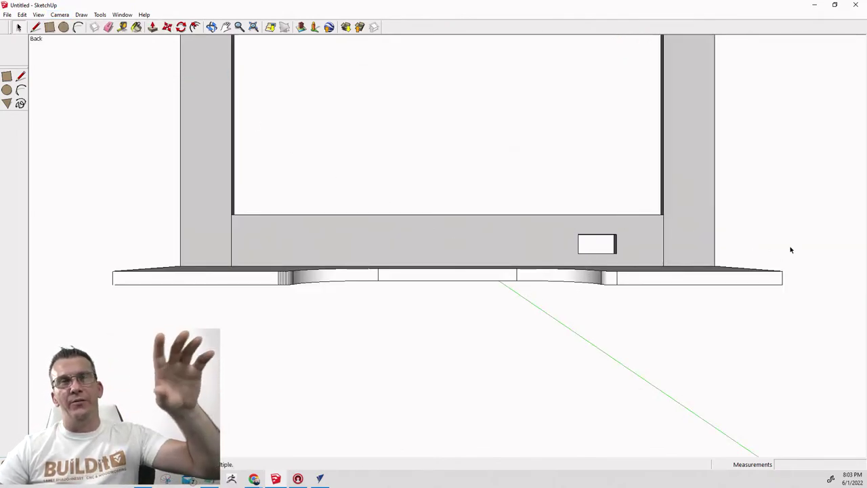
middle_click_drag(822, 248, 379, 287)
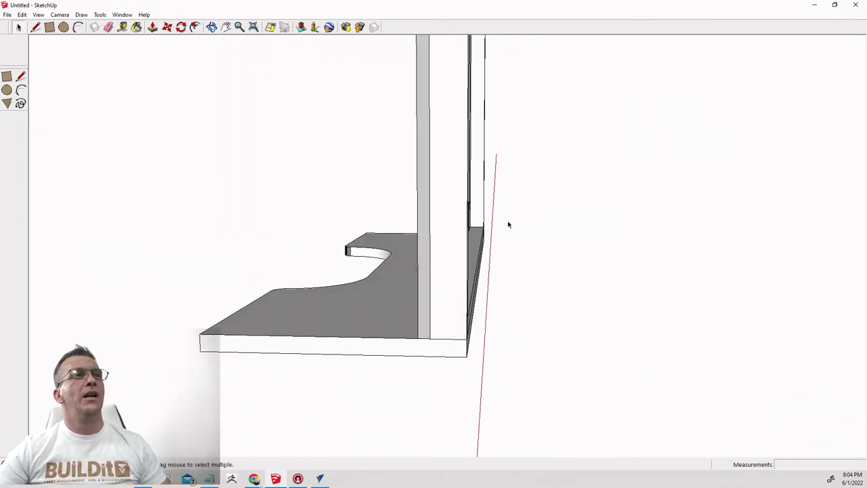
middle_click_drag(509, 224, 135, 252)
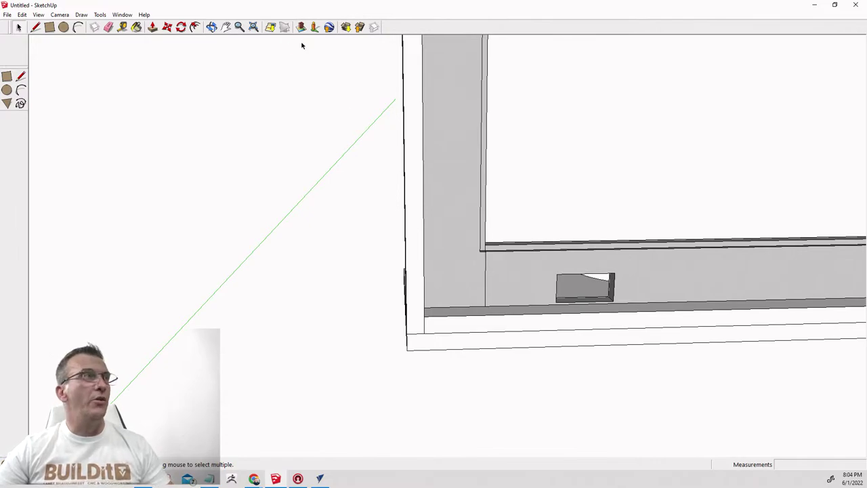
left_click(60, 14)
mouse_move(101, 45)
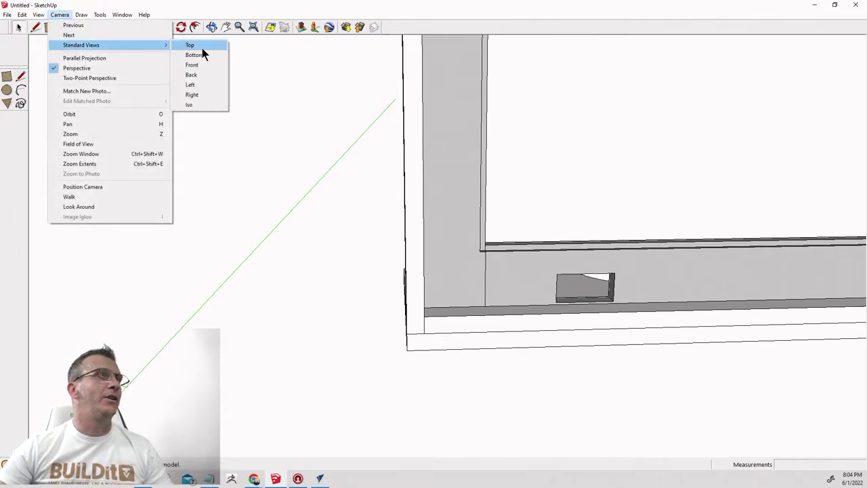
left_click(192, 76)
middle_click_drag(449, 228, 203, 203)
left_click(60, 14)
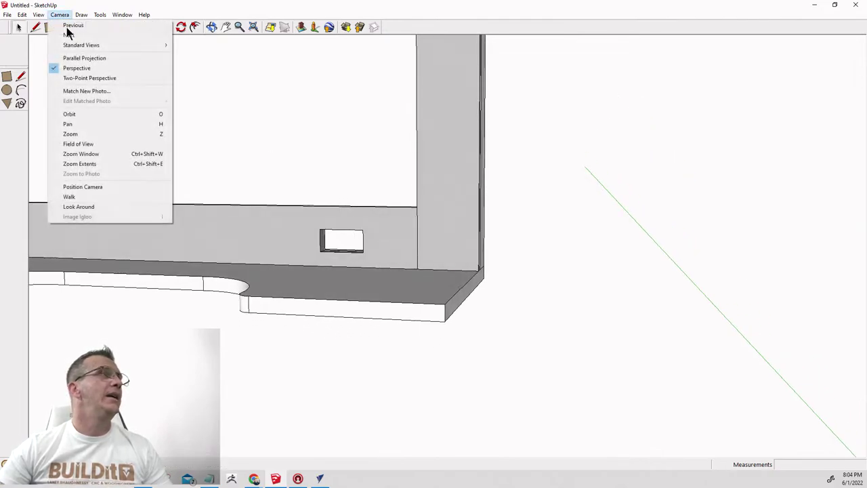
mouse_move(75, 44)
left_click(189, 76)
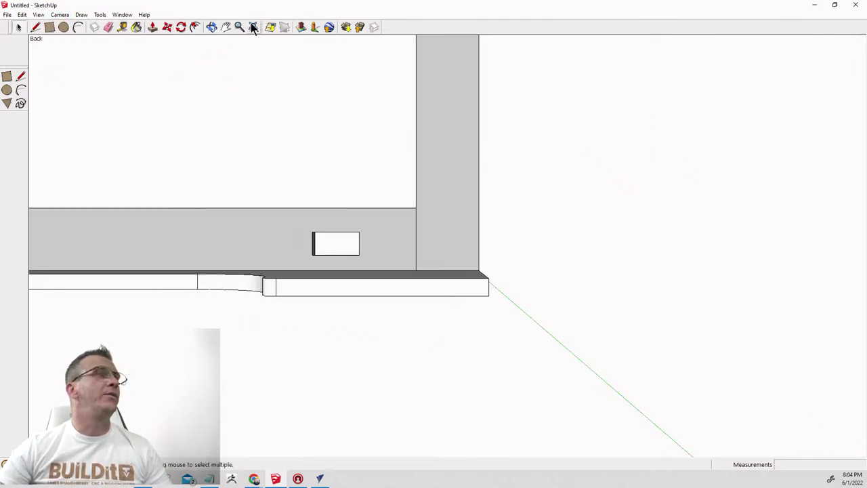
Pan the view so the mirror frame and curved shelf are centred in the window.
left_click(225, 26)
left_click_drag(204, 189, 679, 346)
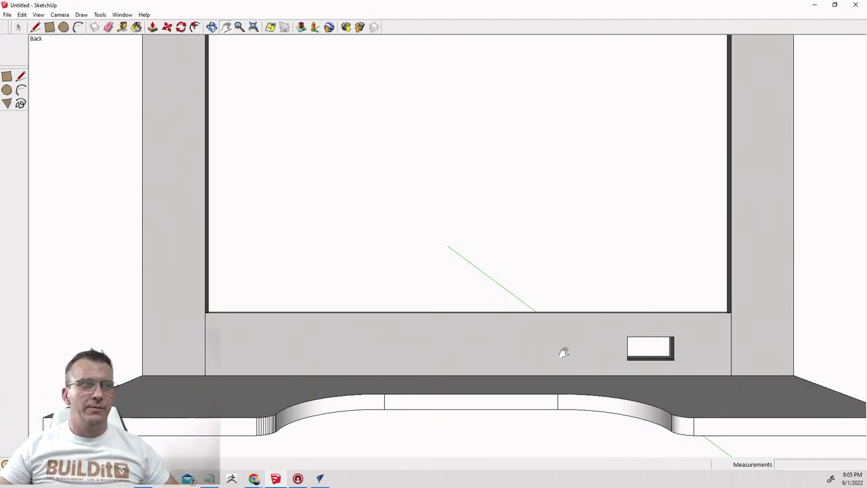
Bring up the vanity desk Chrome window and search 'makup organiz' in a new tab.
left_click(254, 479)
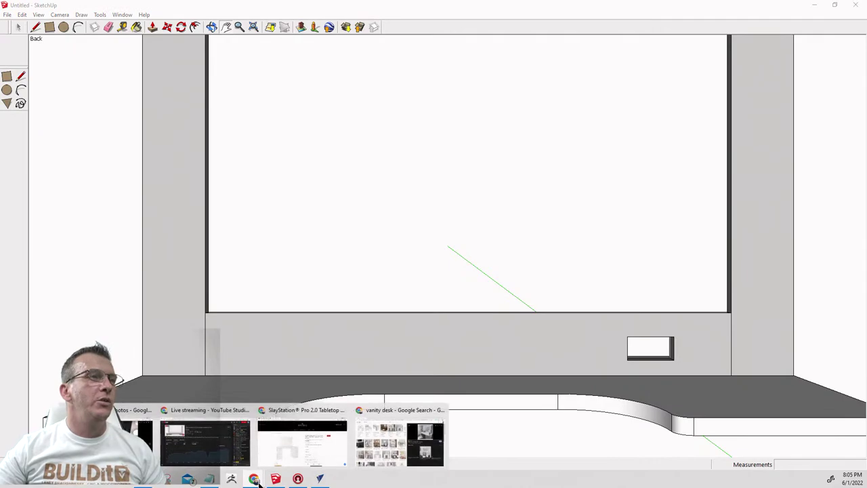
left_click(398, 443)
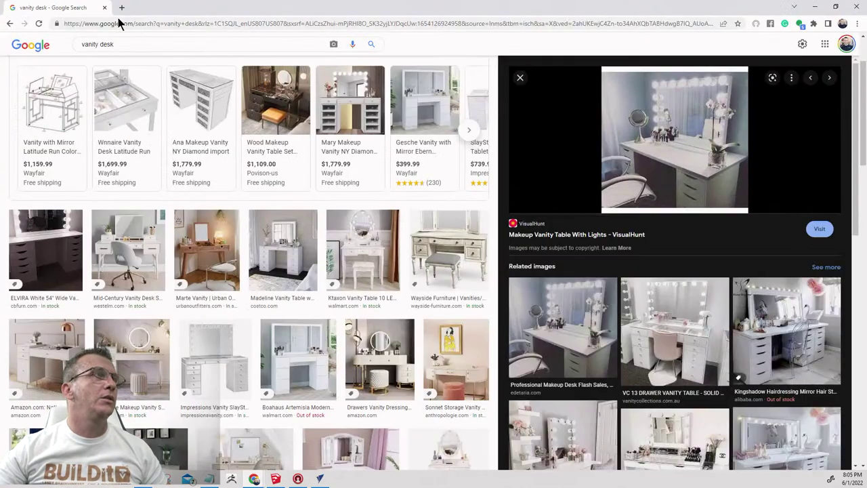
left_click(123, 8)
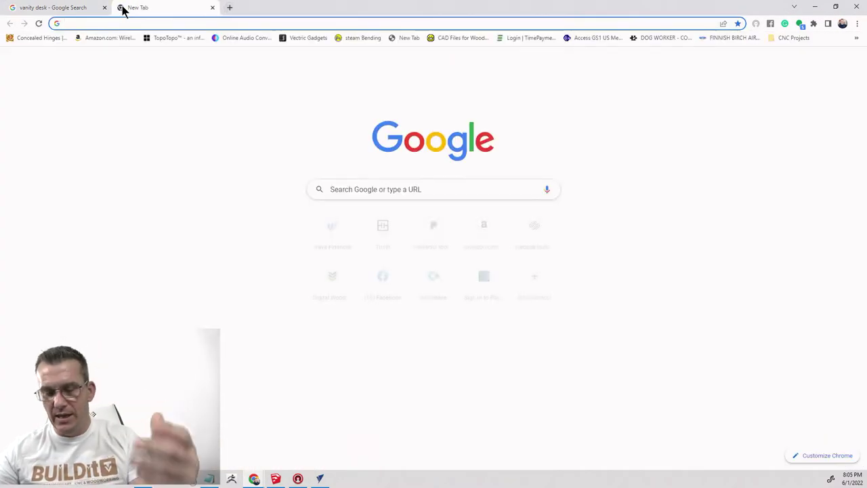
type("maku")
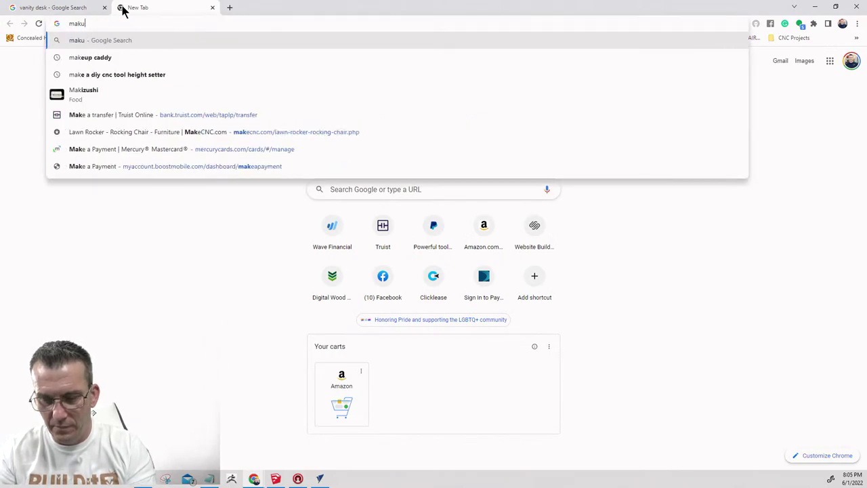
type("p organizer")
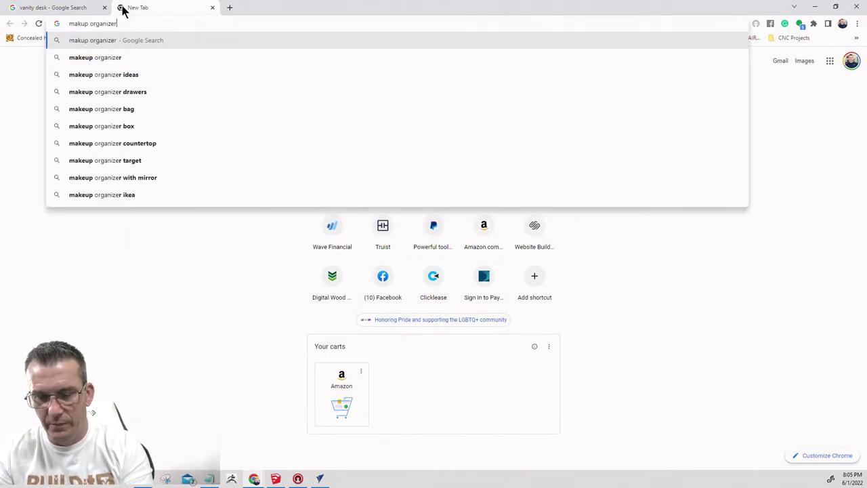
key("Return")
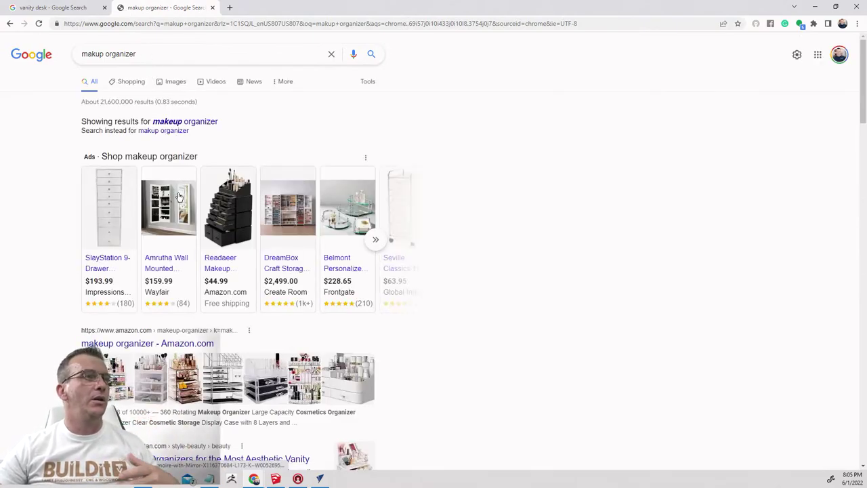
Change the query to 'makup caddy' and rerun the search.
double_click(135, 55)
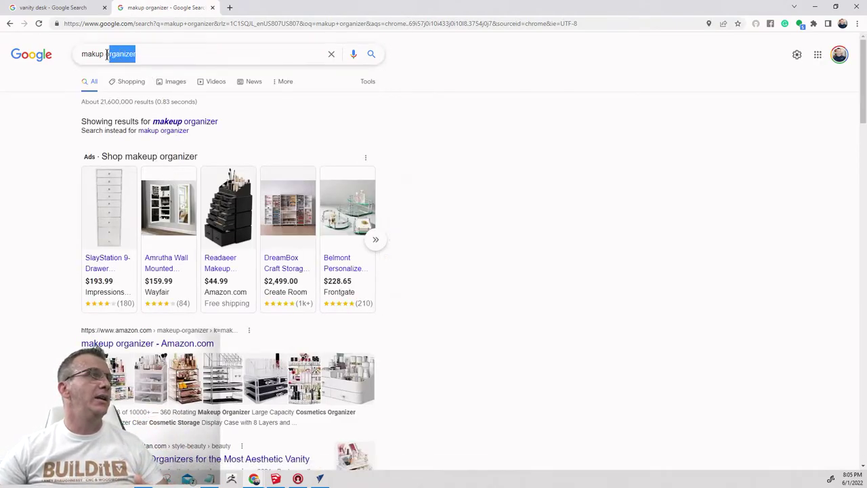
type("ca")
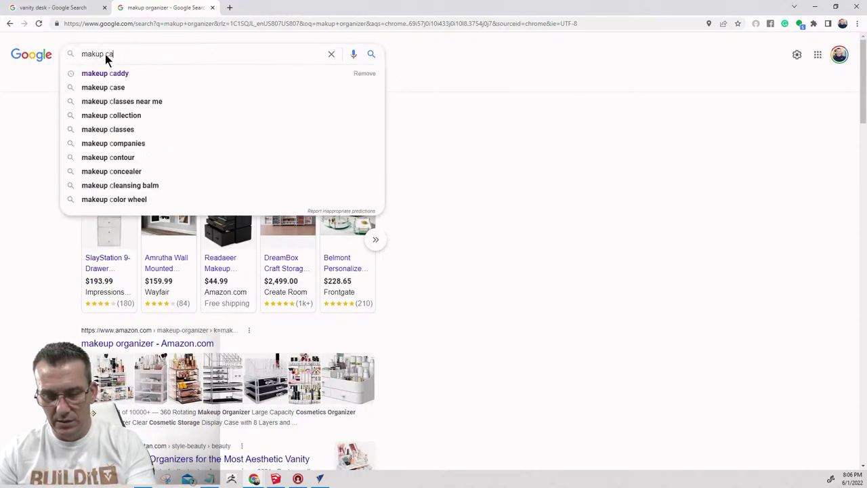
type("ddy")
key("Return")
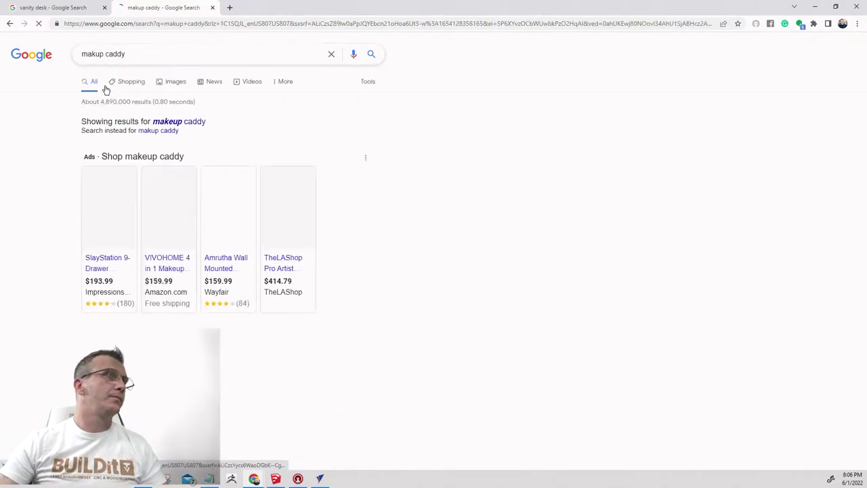
Switch to Google Images for 'makeup caddy' and scroll through the organizer photos.
left_click(170, 82)
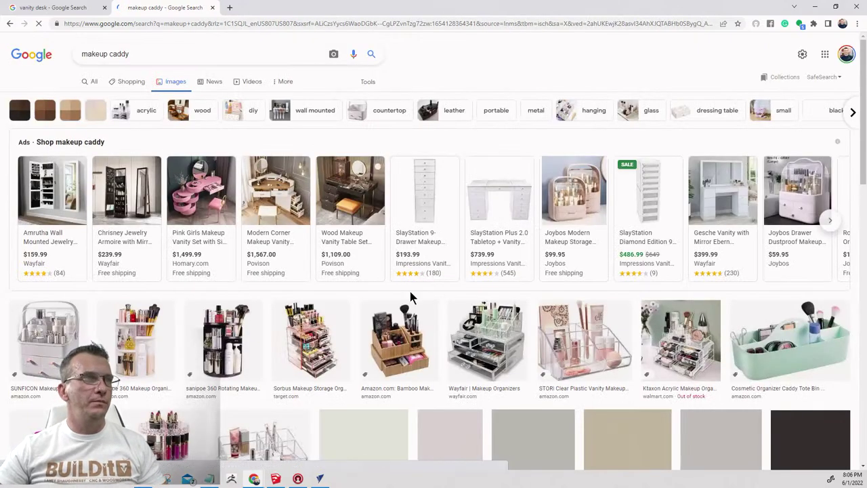
scroll(427, 289, "down", 5)
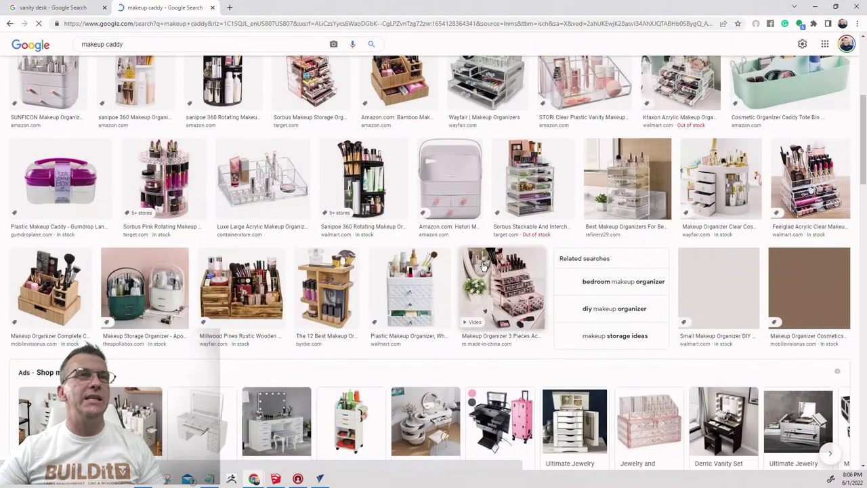
scroll(483, 266, "down", 2)
scroll(238, 265, "up", 2)
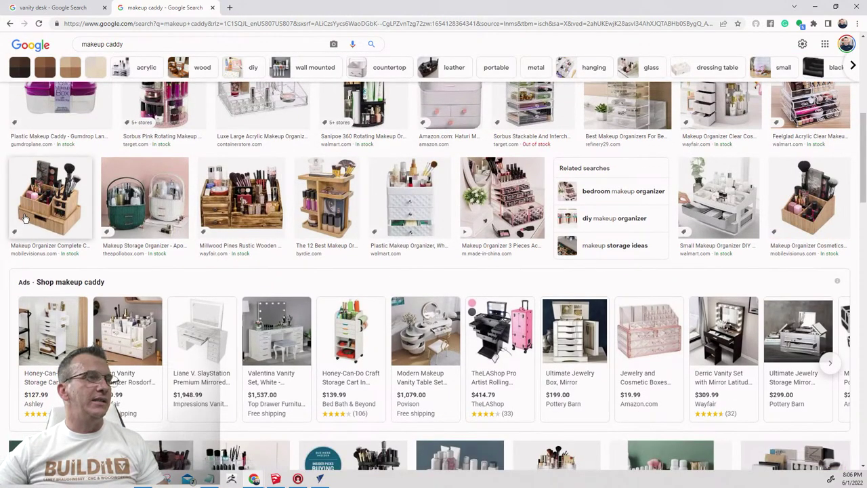
scroll(25, 222, "up", 1)
scroll(25, 222, "down", 2)
scroll(535, 215, "down", 2)
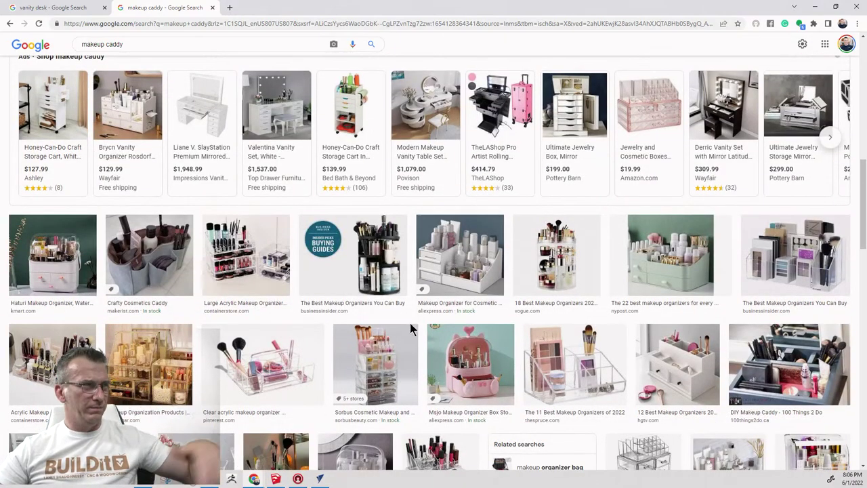
scroll(418, 352, "down", 5)
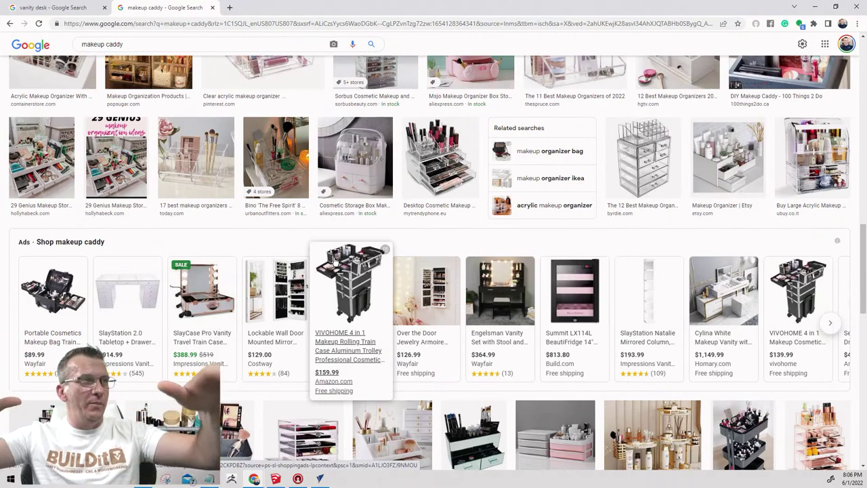
scroll(334, 260, "down", 6)
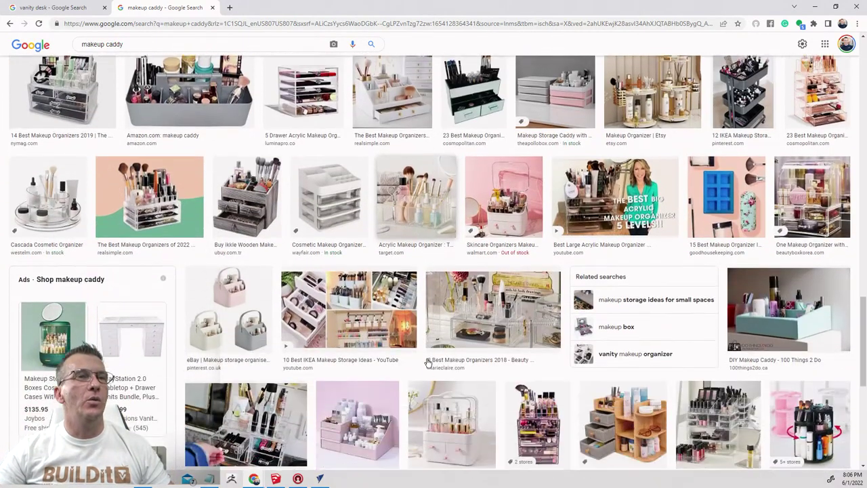
scroll(427, 364, "down", 1)
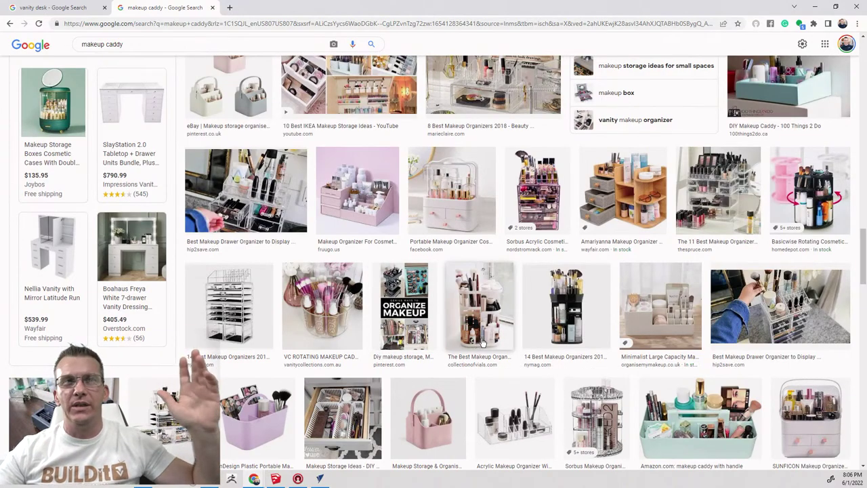
scroll(482, 342, "up", 10)
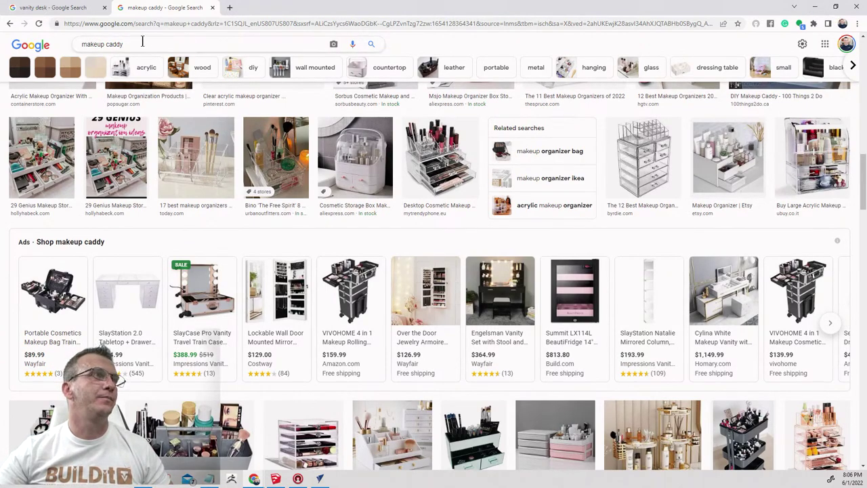
left_click_drag(139, 44, 85, 46)
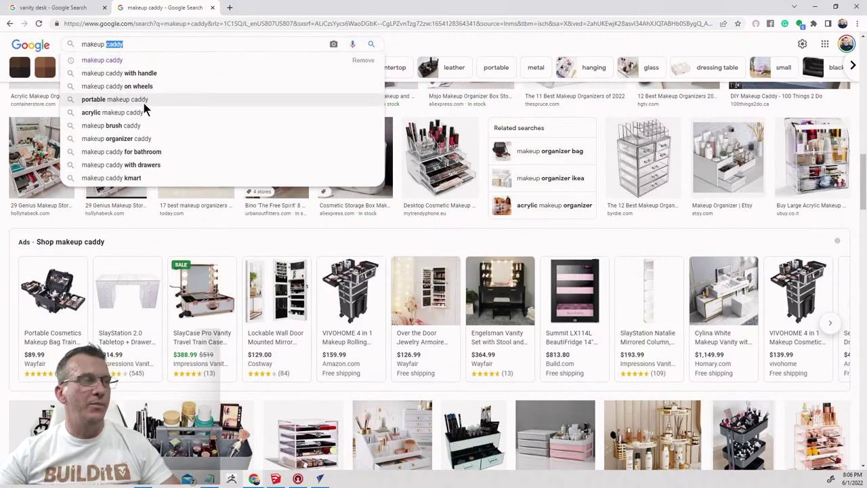
type("tray")
key("Return")
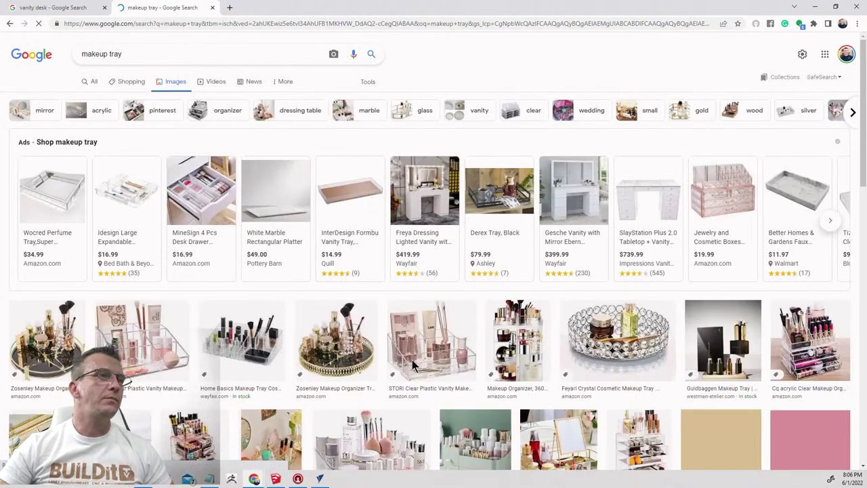
scroll(400, 361, "down", 5)
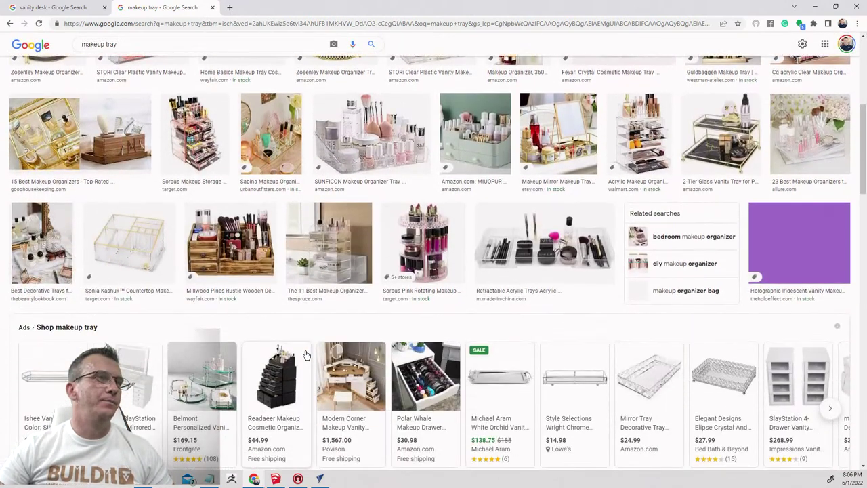
scroll(306, 355, "down", 3)
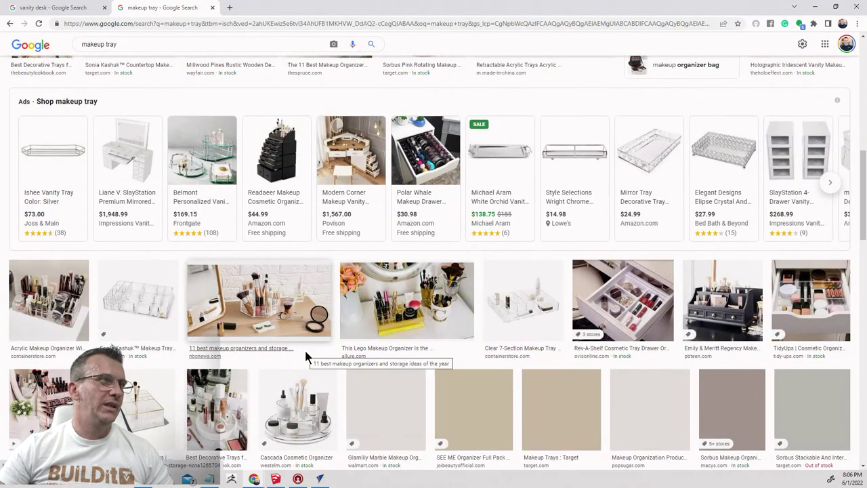
scroll(306, 355, "down", 5)
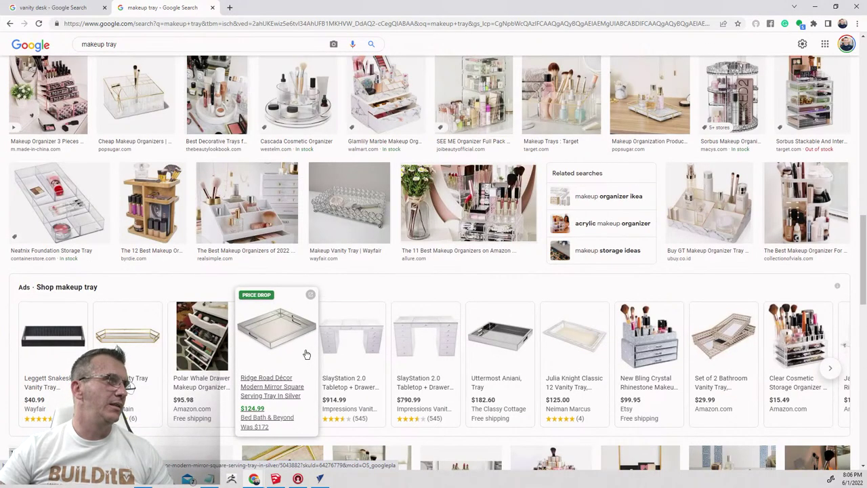
scroll(335, 349, "down", 3)
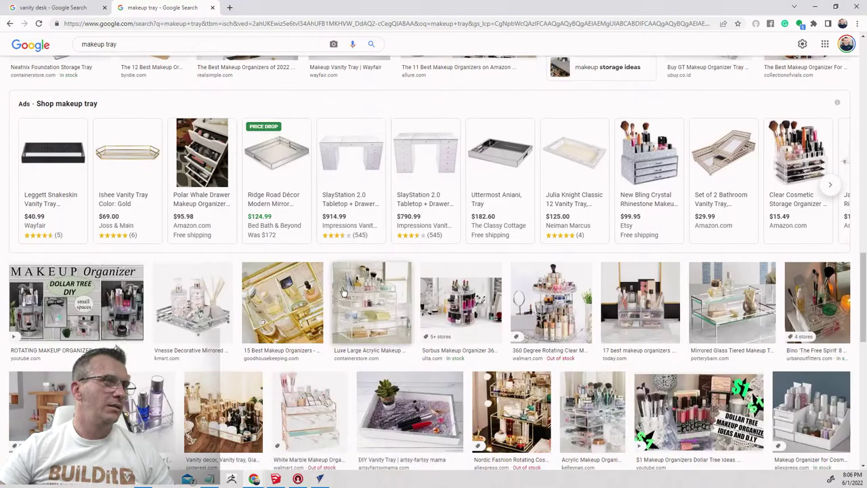
scroll(344, 291, "down", 5)
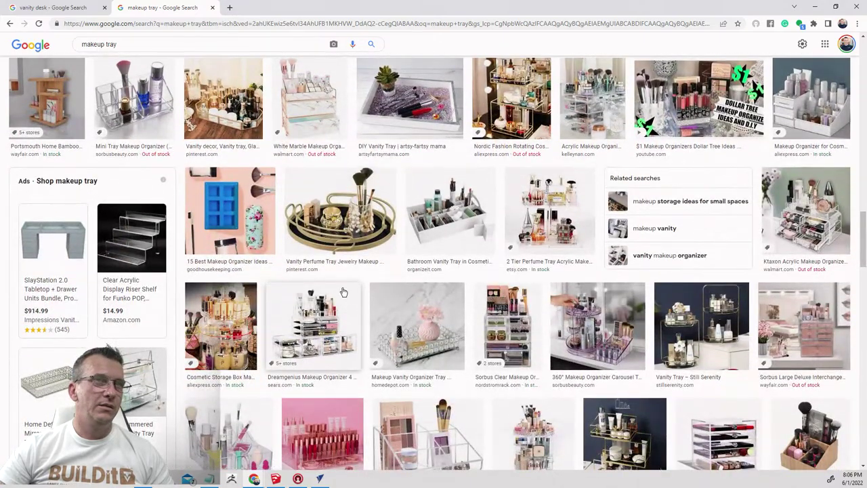
scroll(344, 291, "down", 7)
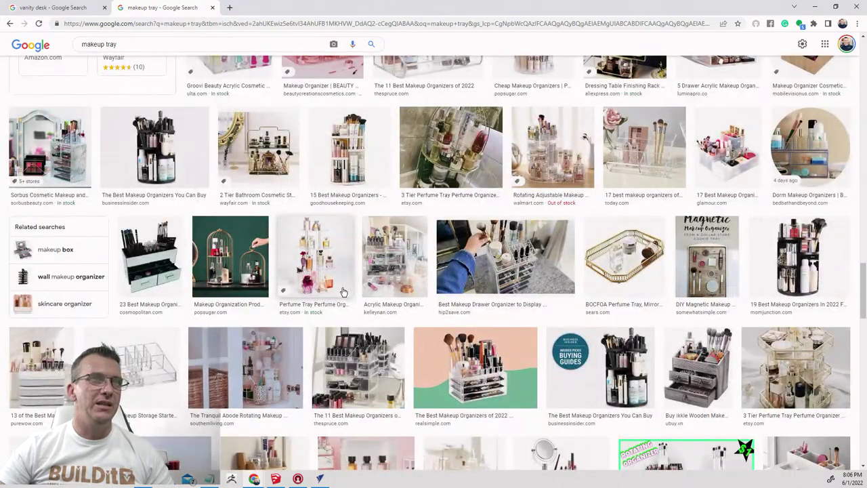
scroll(343, 291, "up", 10)
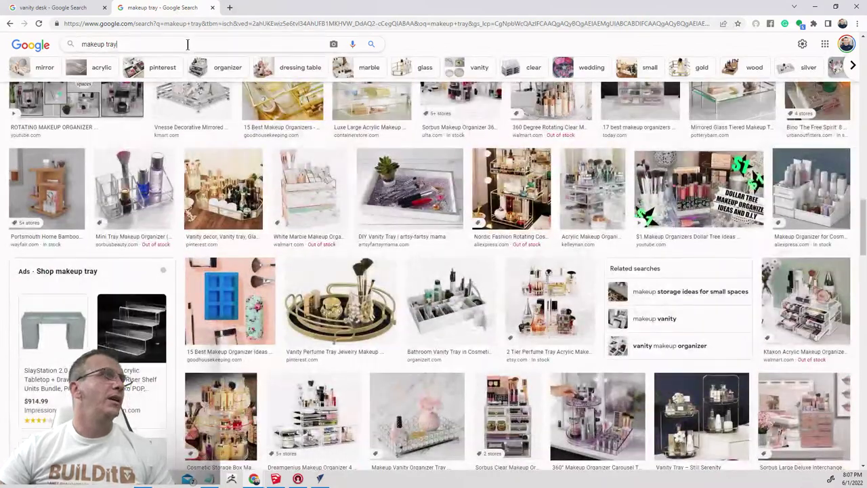
Search Google Images for 'cell phone holder' and scroll through the results.
left_click(187, 44)
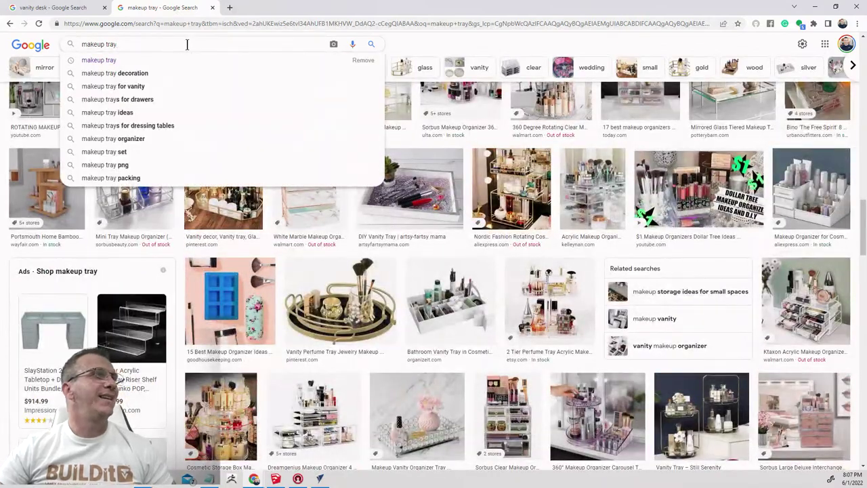
type("cel")
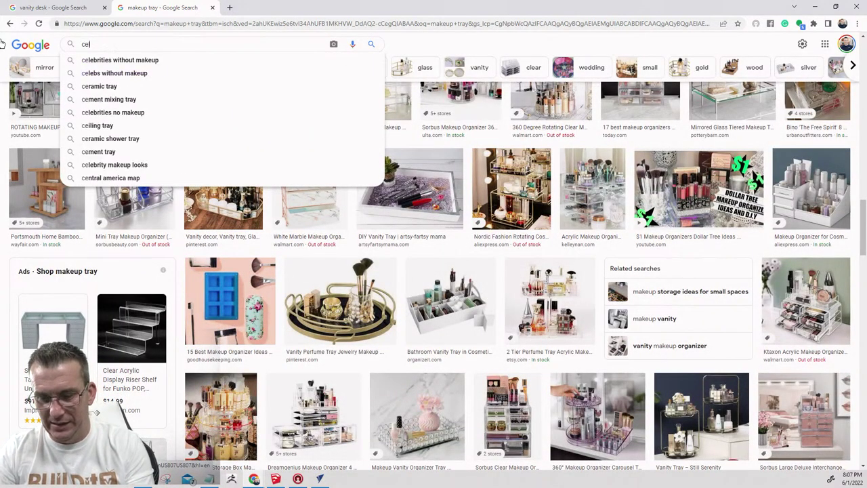
type("l phone holder")
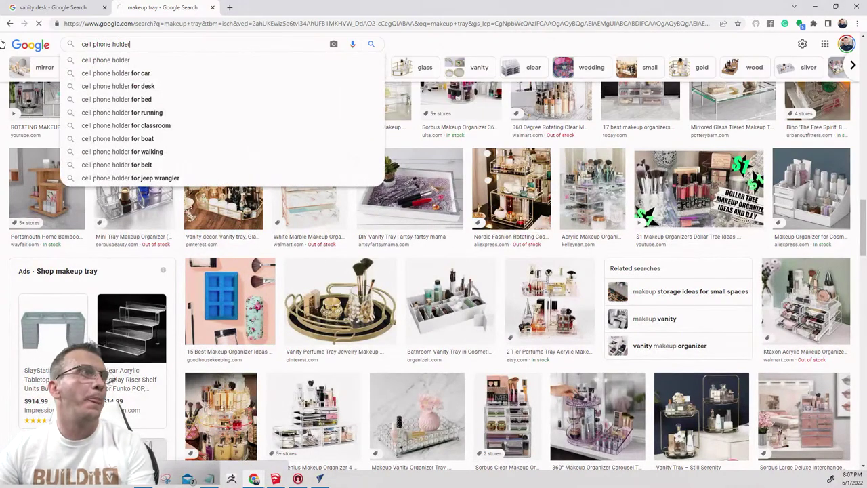
key("Return")
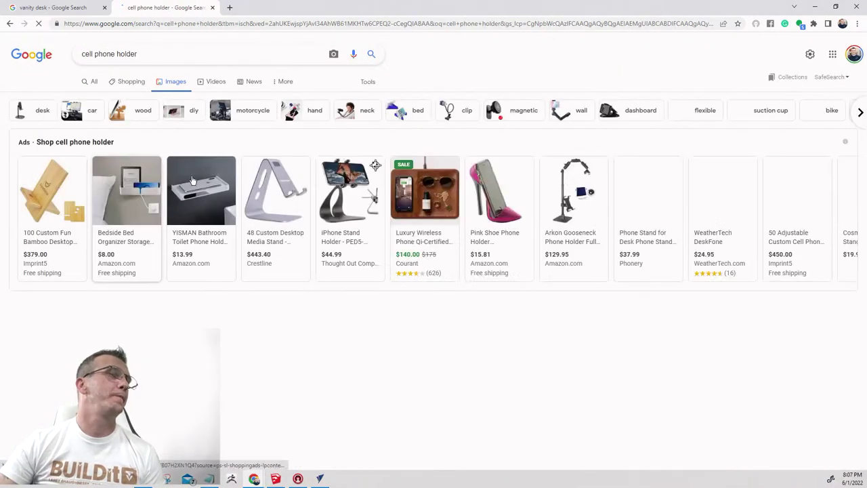
scroll(404, 262, "down", 2)
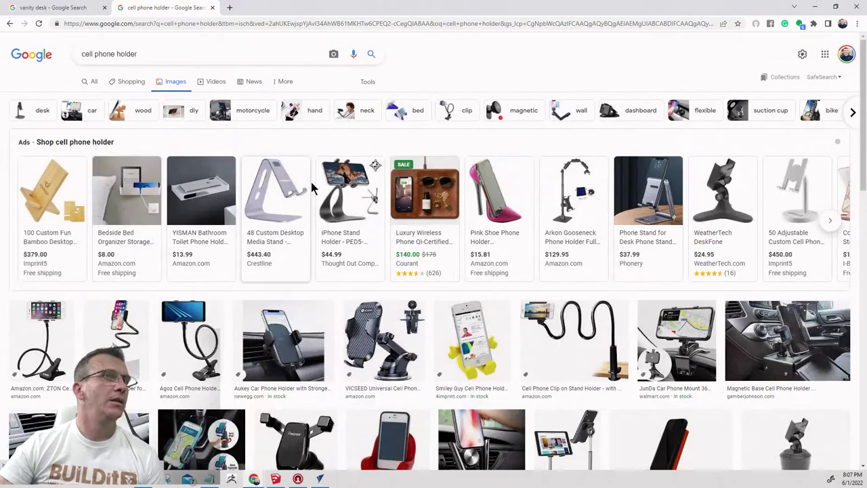
scroll(321, 188, "down", 12)
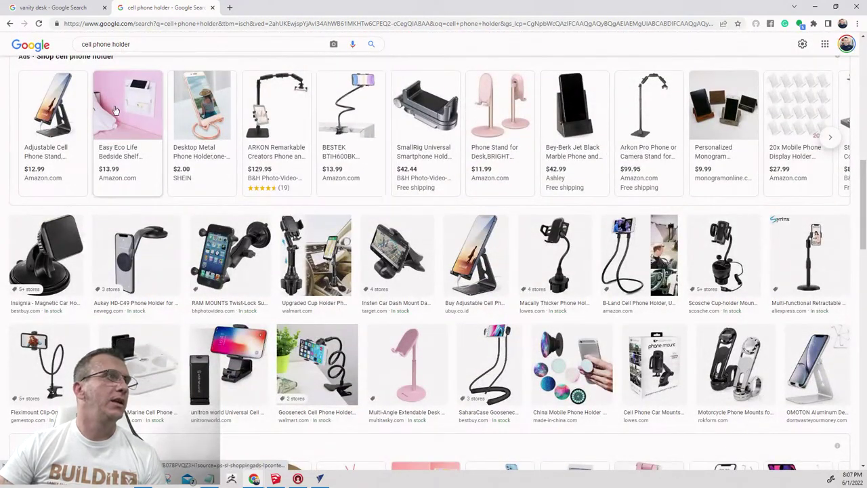
scroll(99, 84, "up", 3)
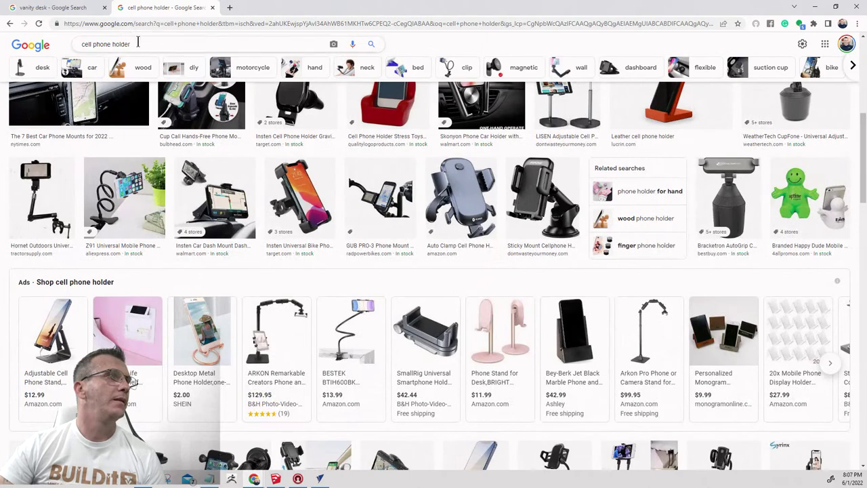
Replace the search with 'wallet caddy' and browse the image results.
left_click_drag(137, 44, 32, 42)
type("wallet caddy")
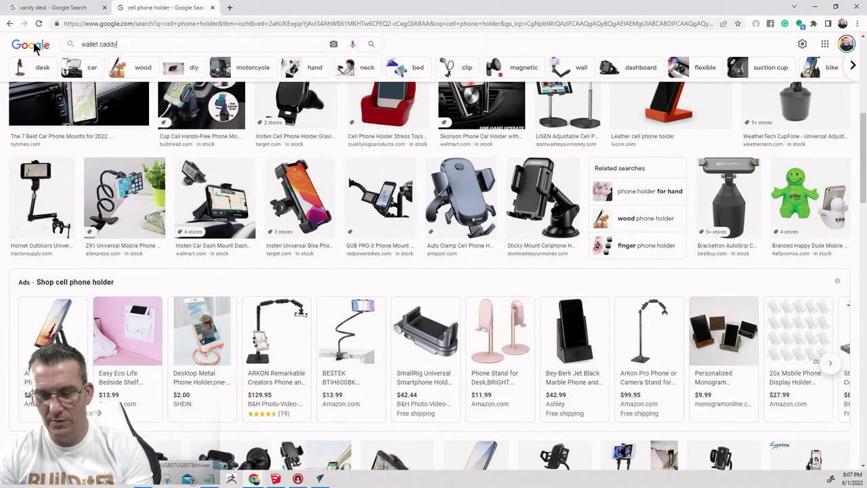
key("Return")
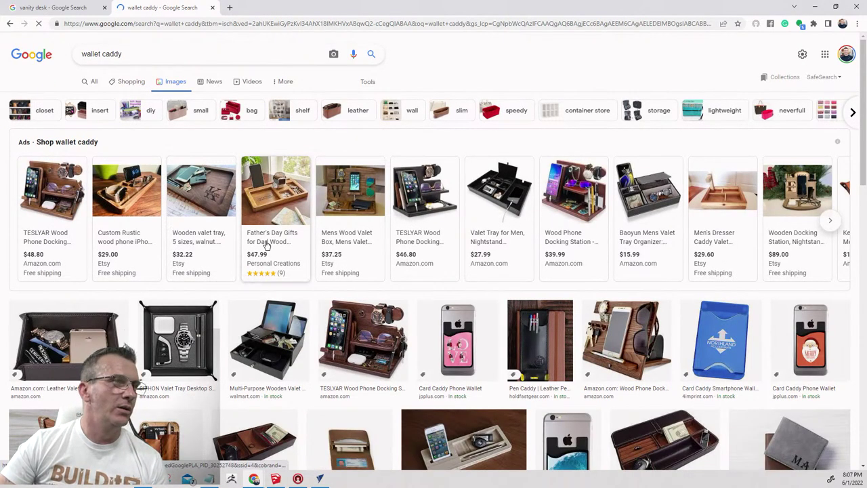
mouse_move(267, 246)
scroll(272, 287, "down", 4)
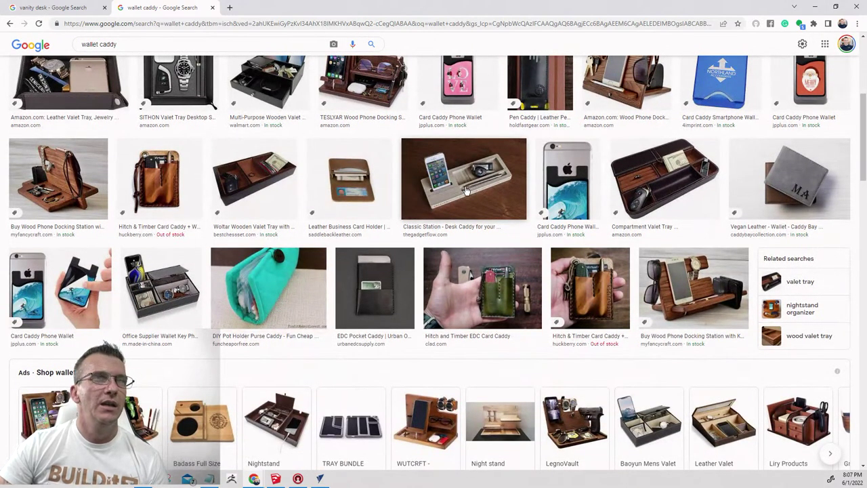
scroll(466, 188, "down", 1)
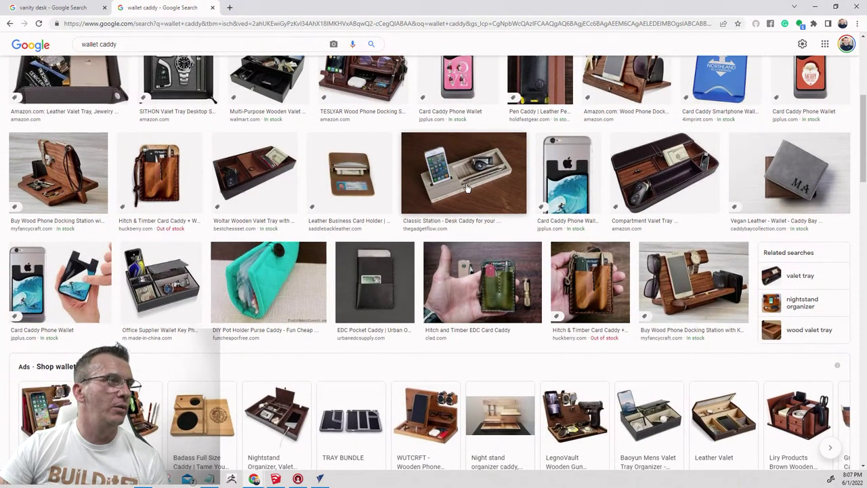
scroll(472, 270, "down", 8)
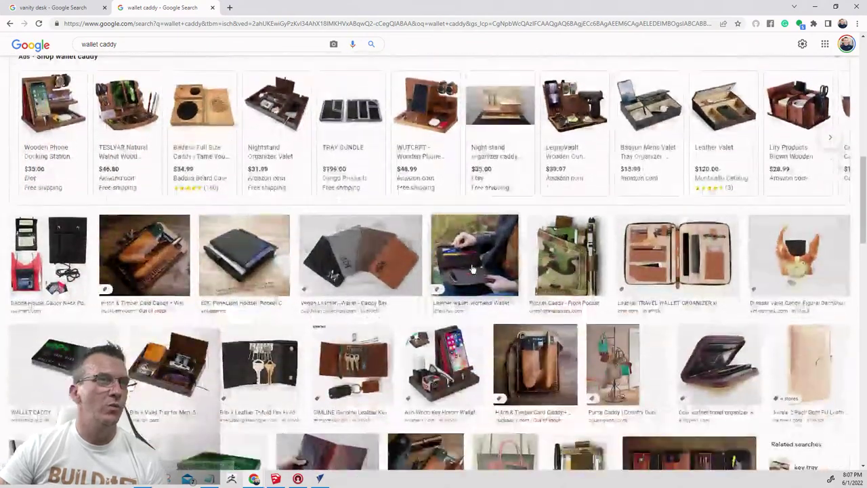
scroll(472, 265, "down", 1)
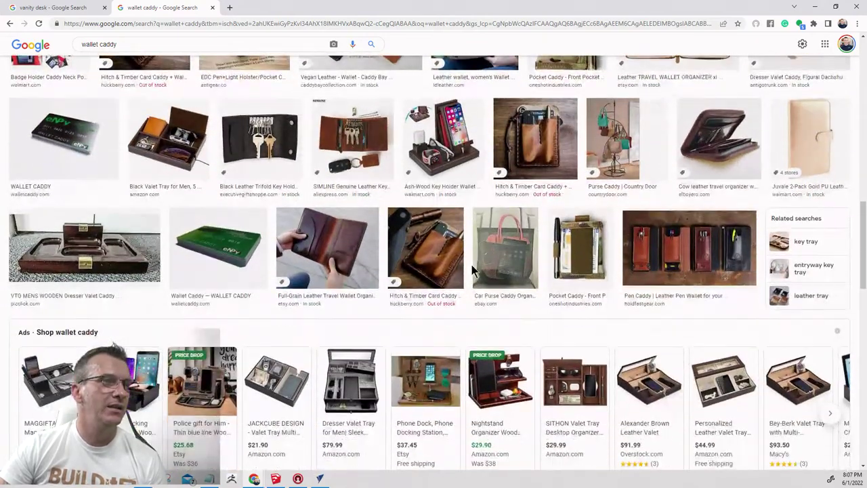
scroll(473, 270, "up", 6)
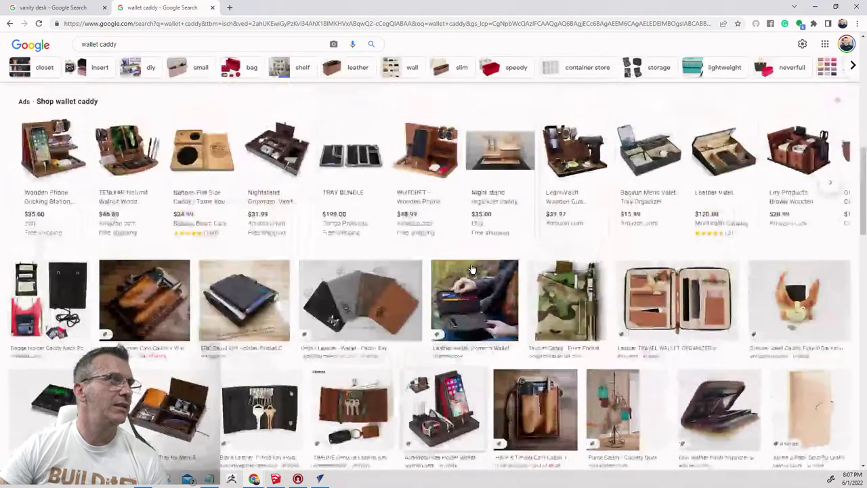
scroll(472, 270, "up", 4)
scroll(472, 269, "up", 3)
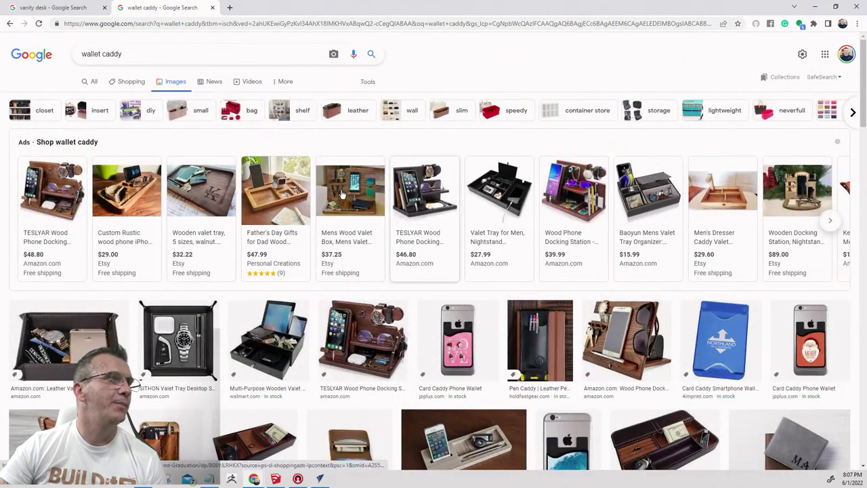
Open the Father's Day wooden tray ad, close the unavailable store page, and keep browsing.
left_click(280, 192)
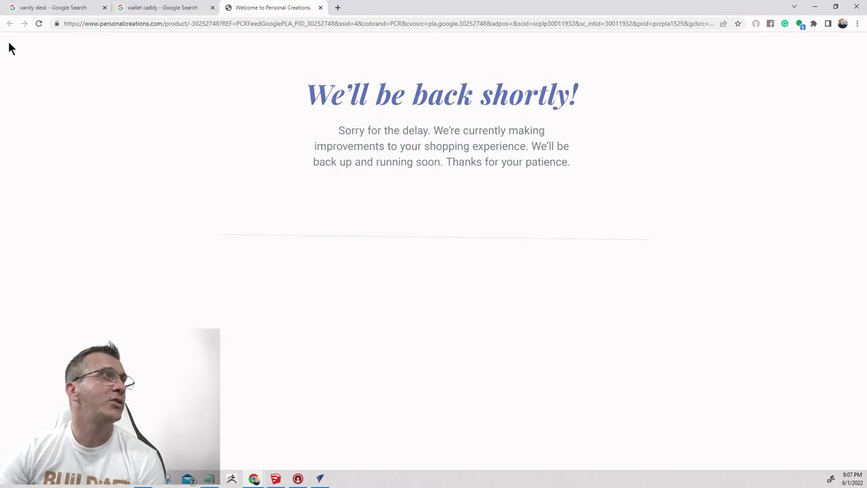
left_click(321, 7)
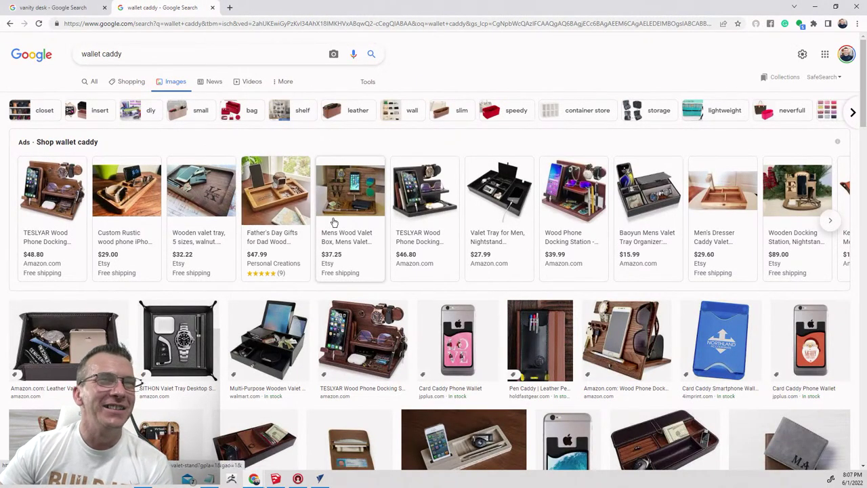
scroll(319, 294, "down", 4)
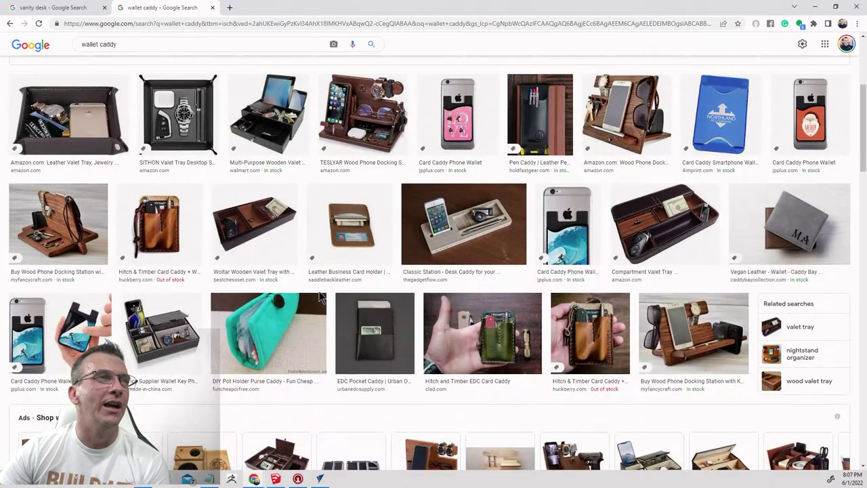
scroll(319, 296, "down", 1)
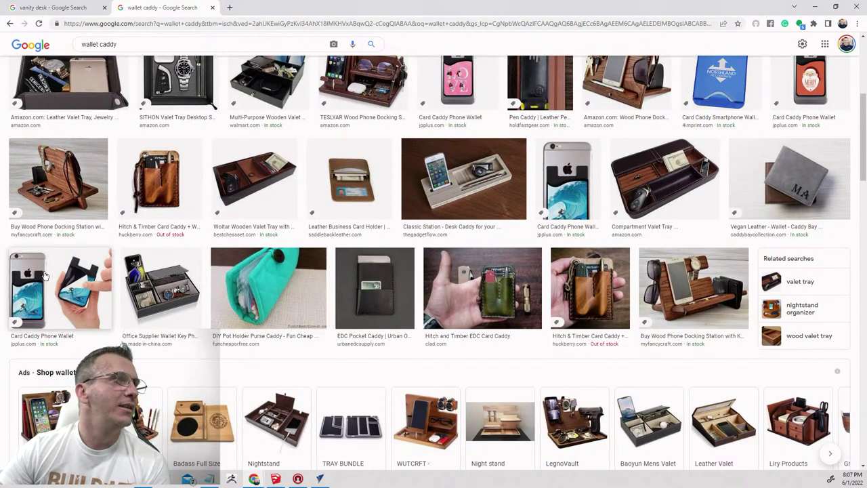
scroll(116, 281, "down", 1)
scroll(109, 298, "down", 1)
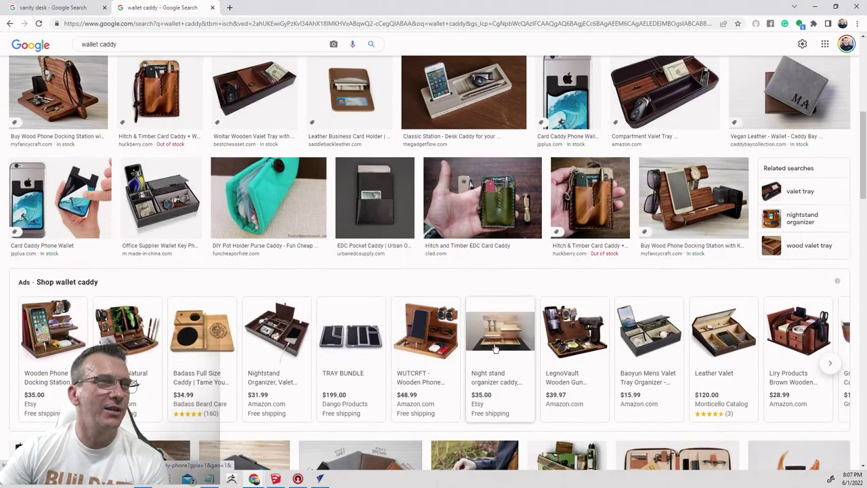
scroll(498, 346, "down", 6)
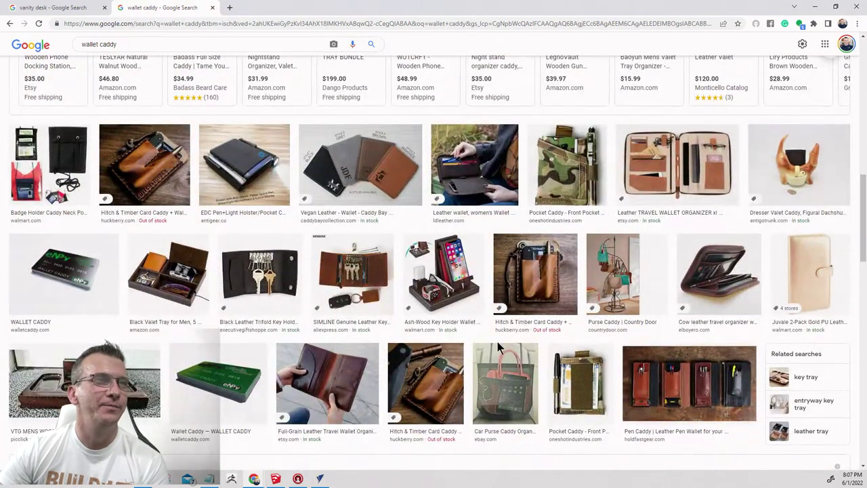
scroll(498, 346, "down", 2)
scroll(498, 346, "down", 7)
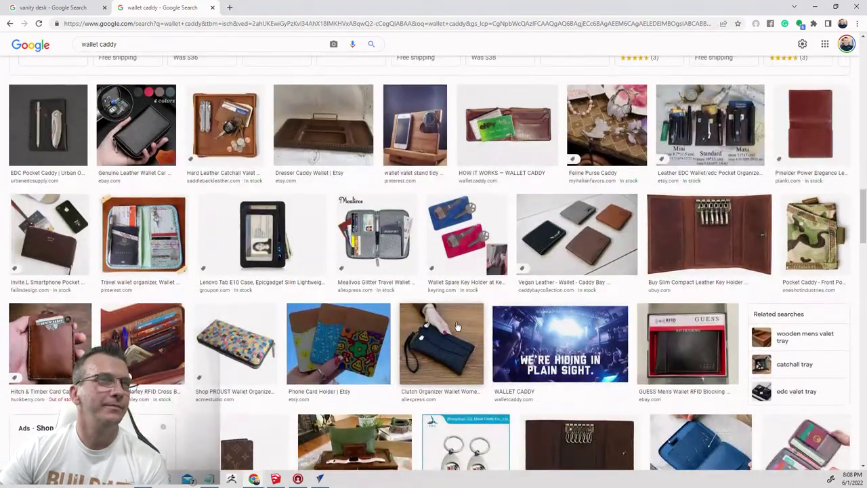
scroll(498, 346, "up", 15)
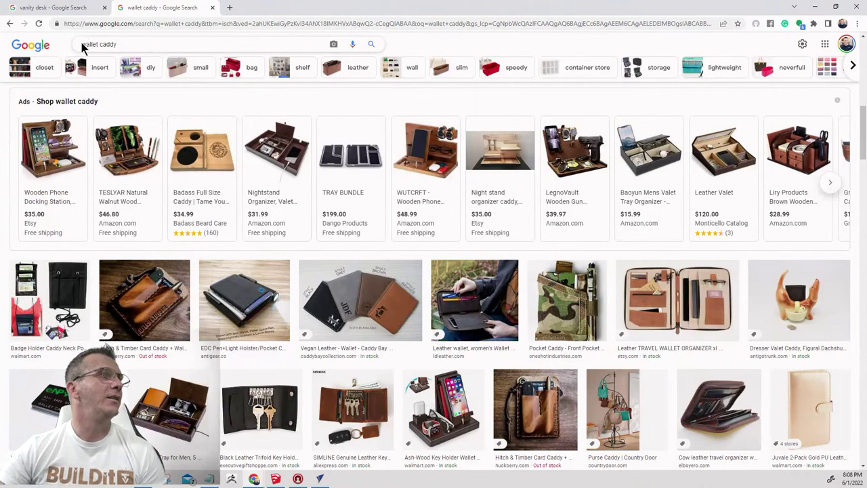
Search 'wood wallet caddy' and preview the vintage wooden desk organizer with drawer.
left_click(82, 44)
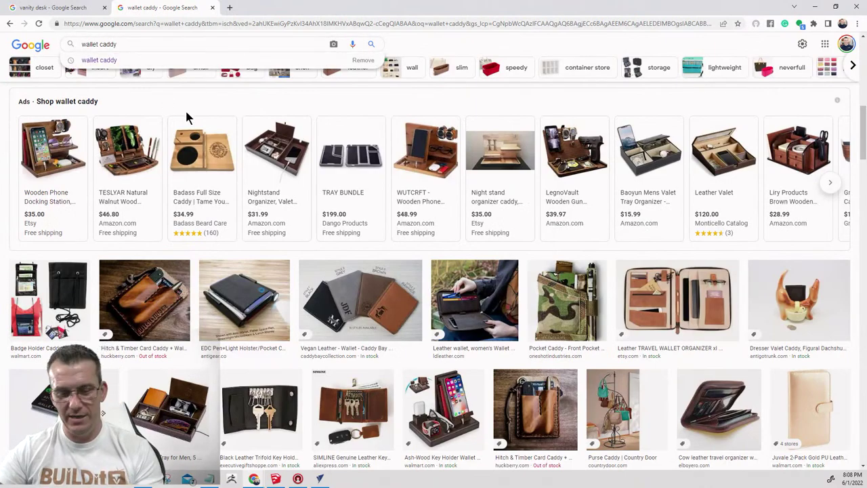
type("wood")
key("Return")
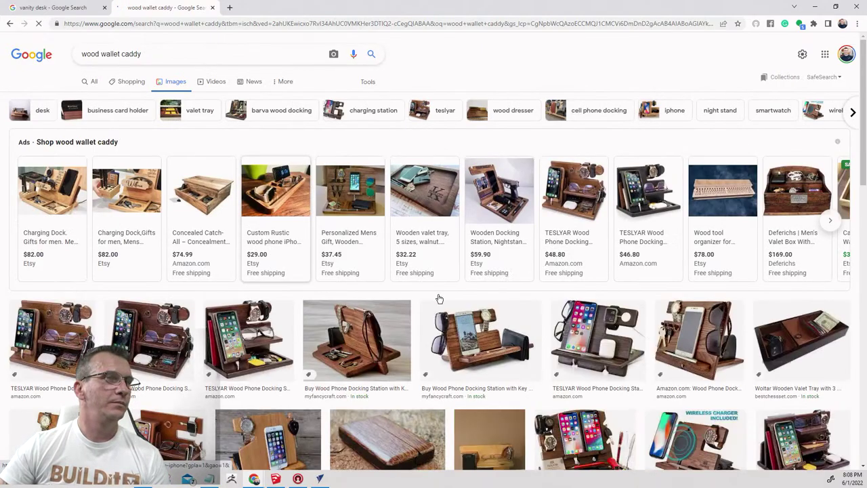
scroll(438, 298, "down", 5)
scroll(438, 298, "down", 5)
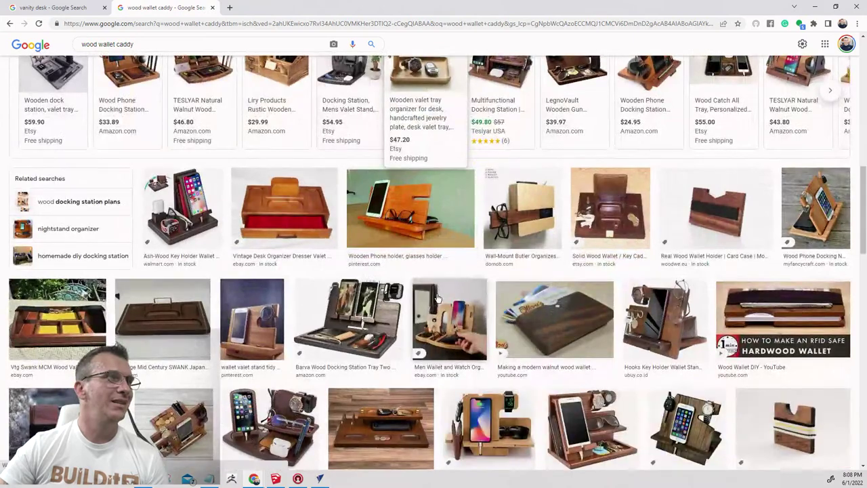
left_click(269, 212)
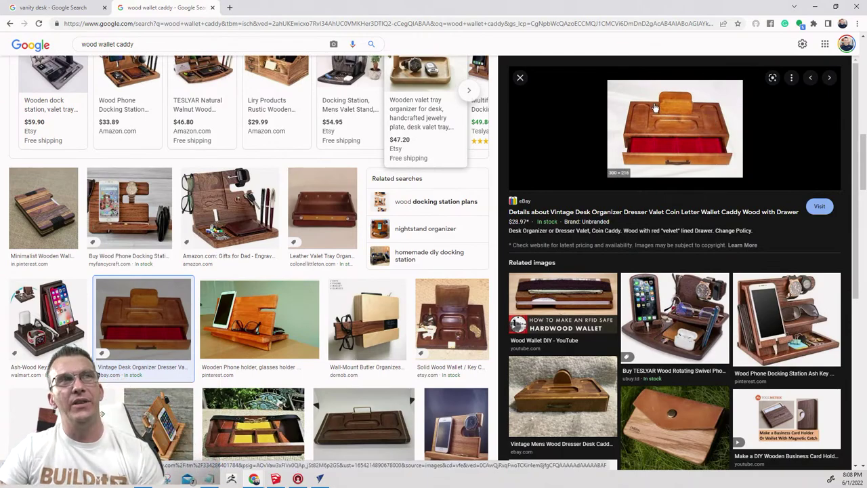
left_click(520, 80)
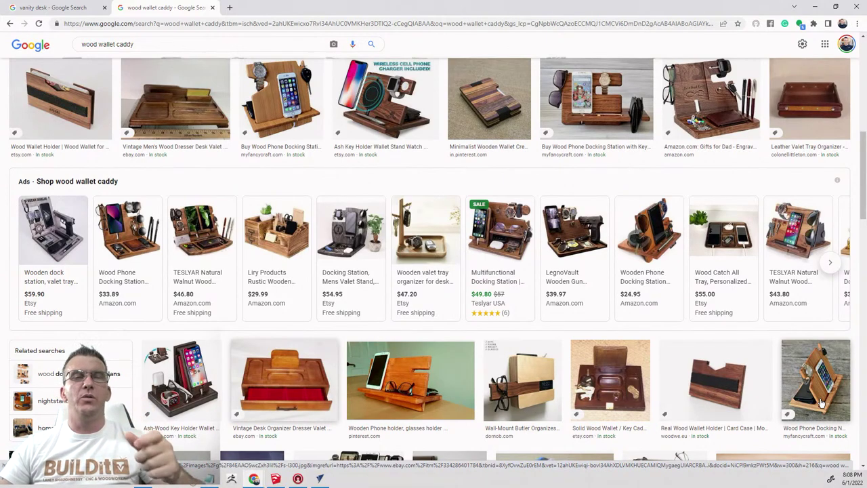
left_click(284, 387)
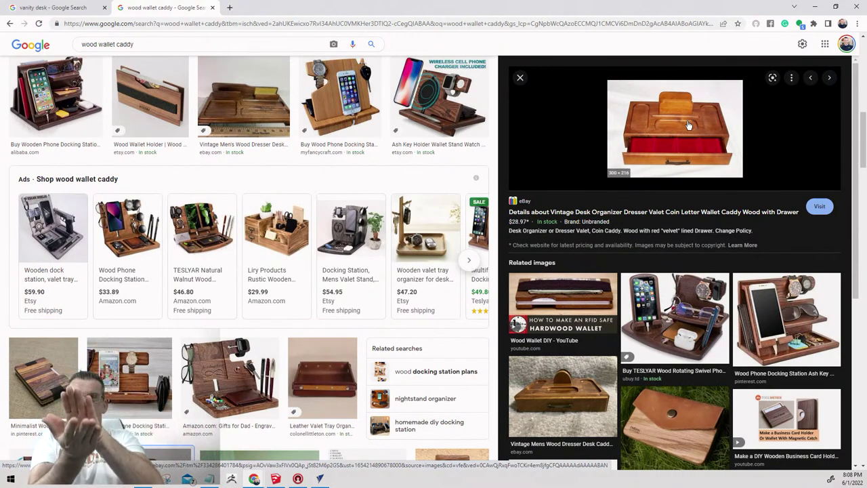
Return to SketchUp and bring the desk shelf closer into view.
left_click(796, 7)
mouse_move(424, 366)
left_mouse_down()
mouse_move(494, 397)
mouse_move(575, 345)
mouse_move(567, 343)
left_mouse_up()
scroll(533, 342, "up", 2)
Orbit down onto the desktop and select the shelf component.
mouse_move(533, 342)
middle_mouse_down()
mouse_move(536, 319)
mouse_move(496, 468)
mouse_move(560, 377)
mouse_move(571, 407)
mouse_move(565, 310)
mouse_move(573, 348)
mouse_move(623, 378)
middle_mouse_up()
scroll(533, 282, "down", 2)
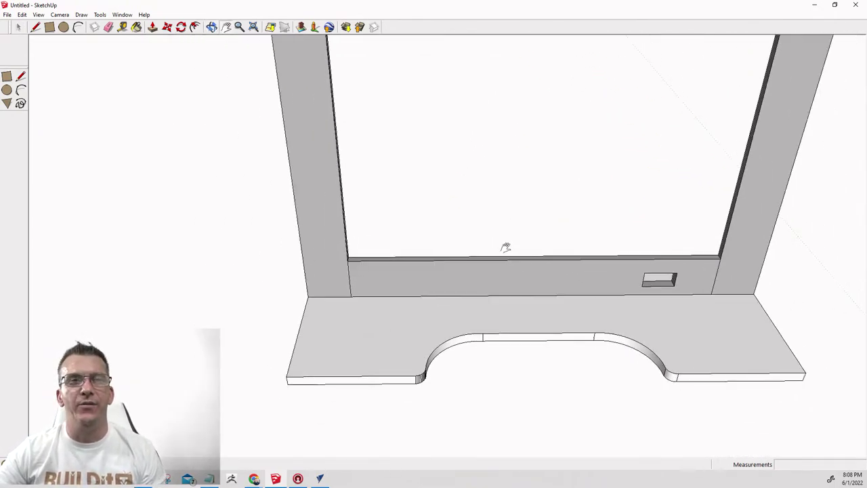
scroll(630, 363, "up", 3)
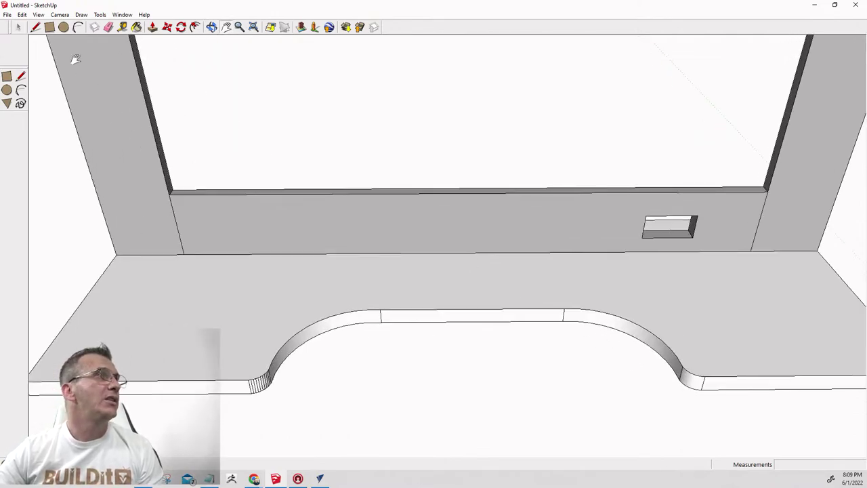
left_click(51, 29)
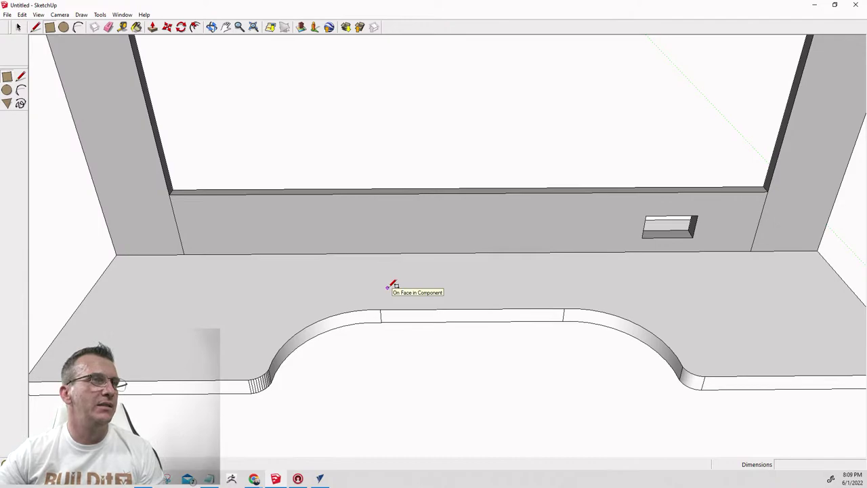
middle_click_drag(391, 285, 395, 348)
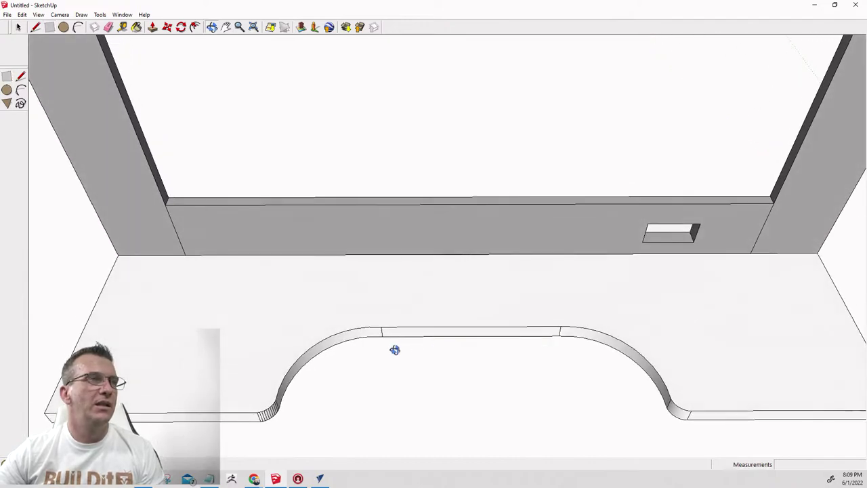
left_click(18, 27)
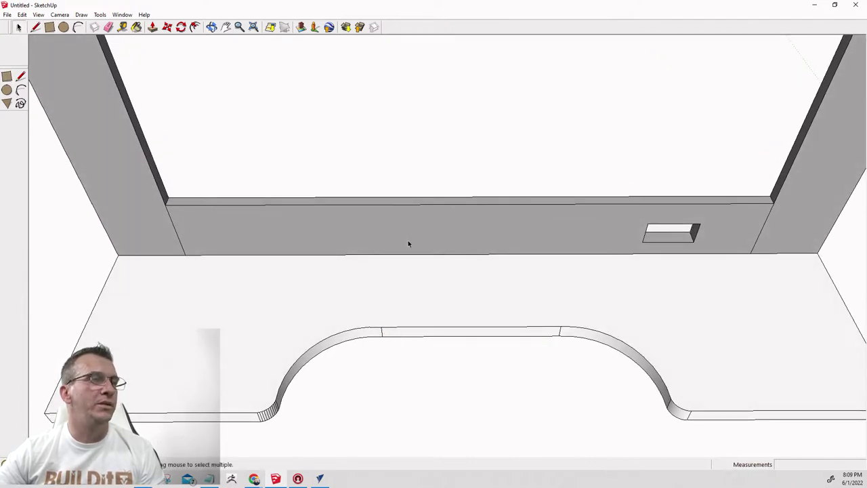
left_click(467, 312)
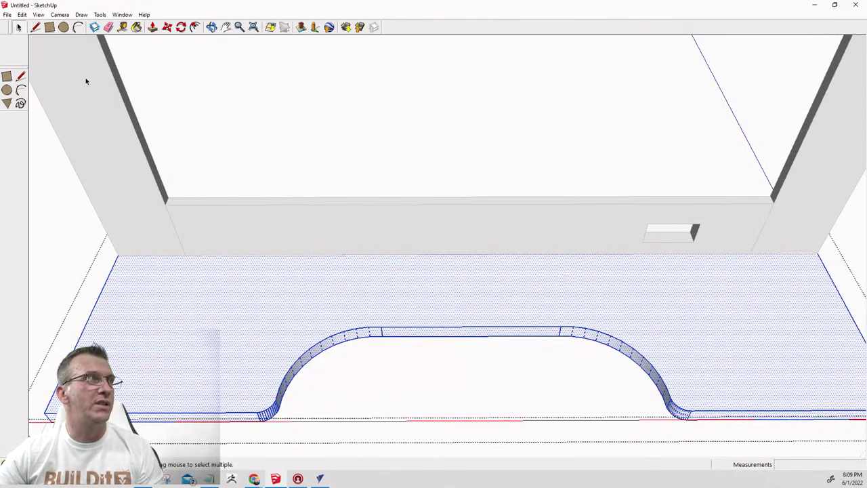
left_click(52, 27)
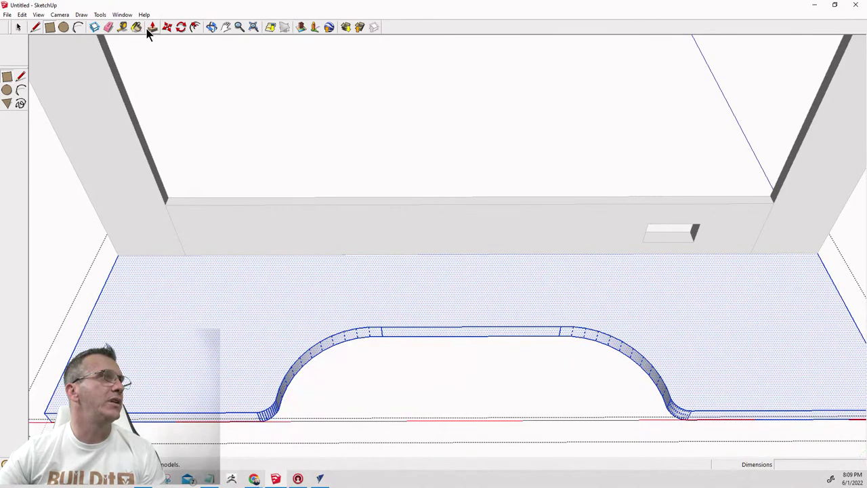
Pull a Tape Measure guide across the shelf top from the cutout's straight edge.
left_click(122, 27)
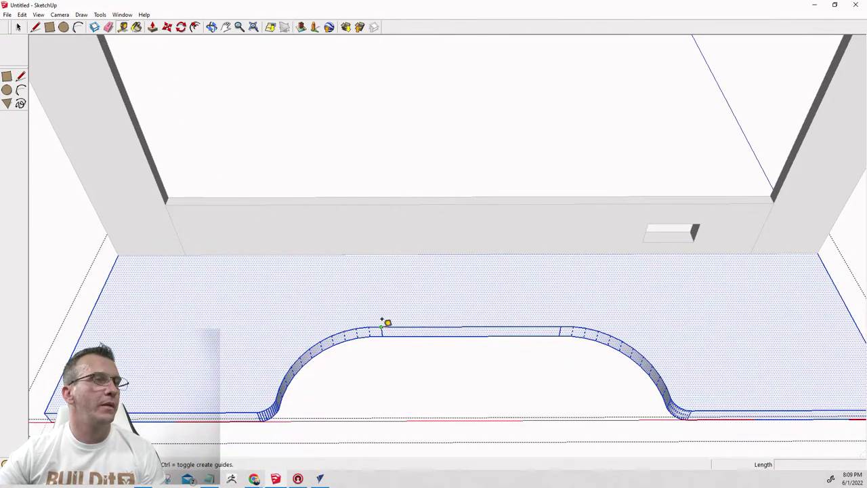
left_click(383, 297)
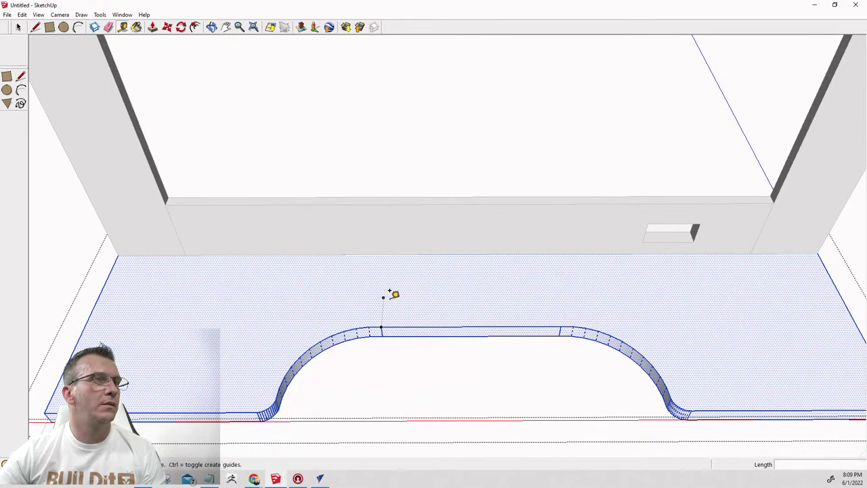
left_click(472, 285)
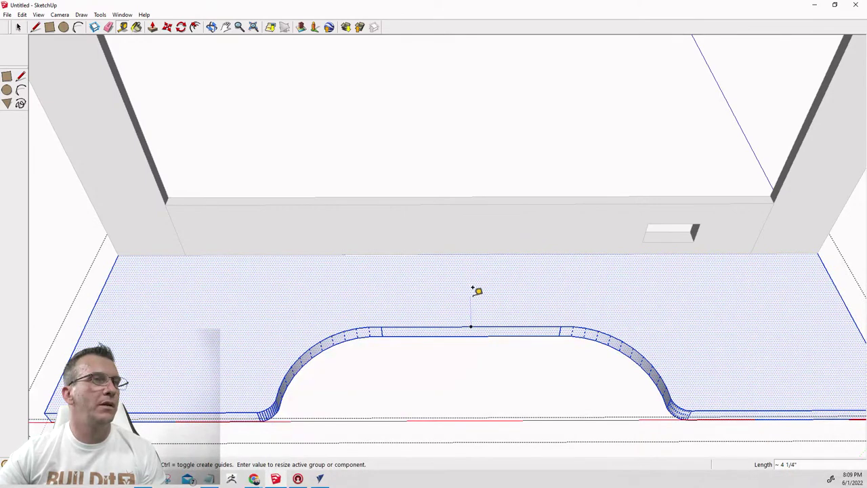
left_click(399, 336)
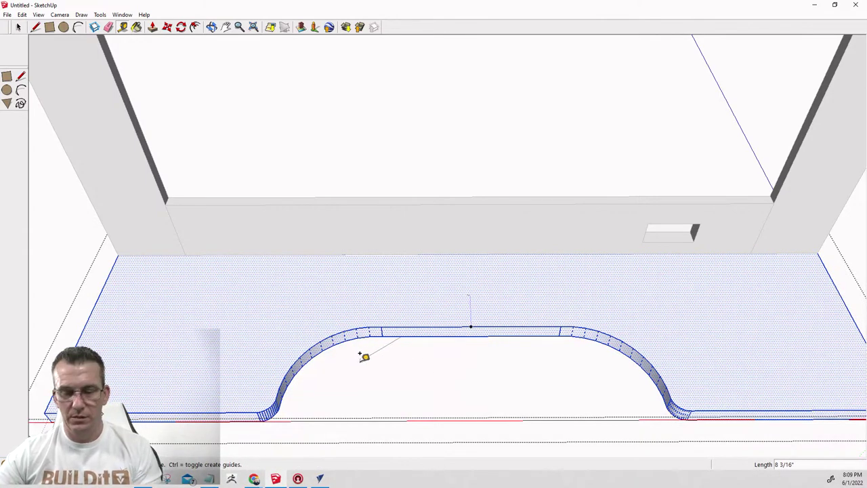
key("space")
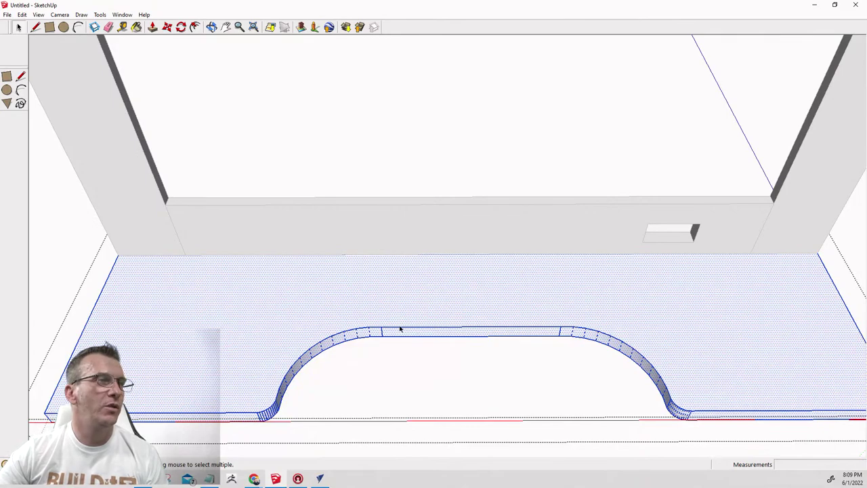
left_click(120, 29)
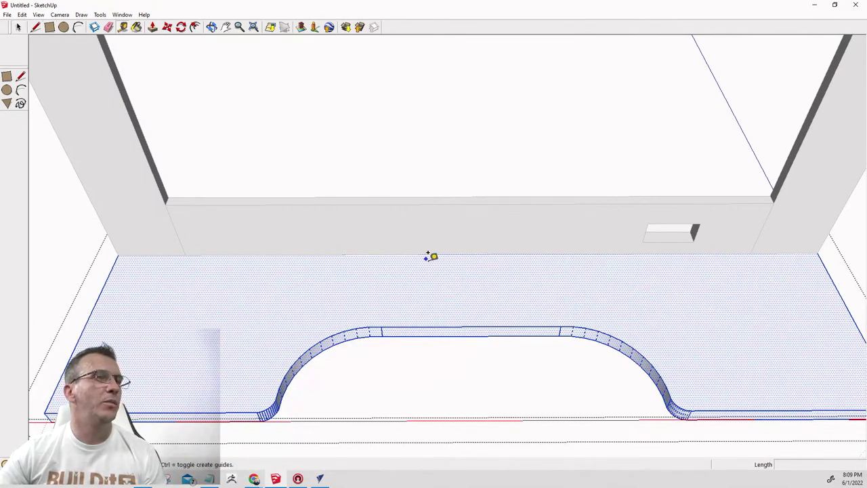
left_click(472, 326)
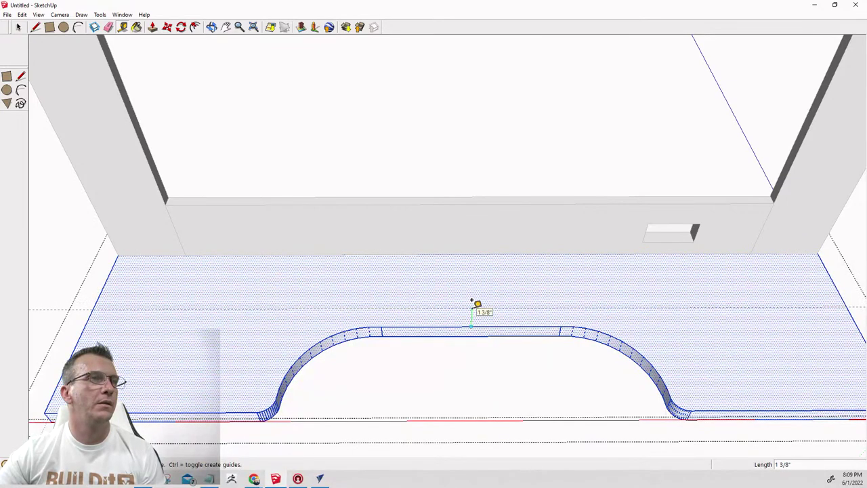
left_click(477, 301)
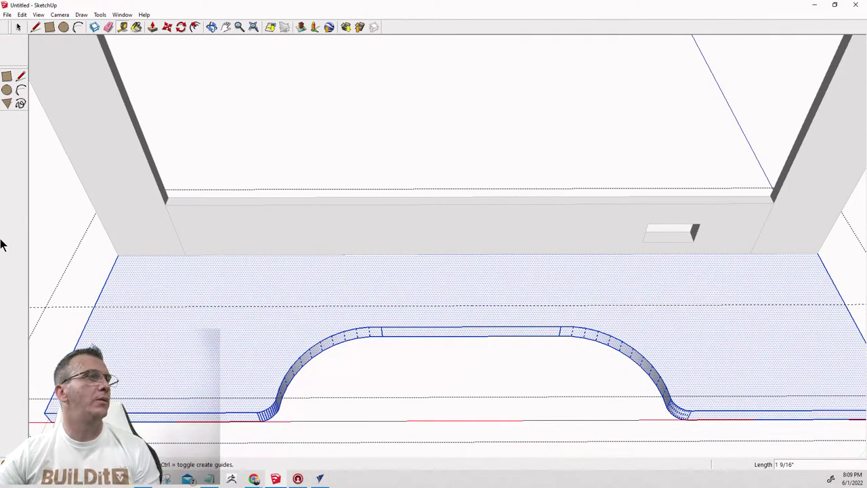
Draw a rectangle from the guide to the back wall, then undo the misplaced rectangle.
left_click(49, 28)
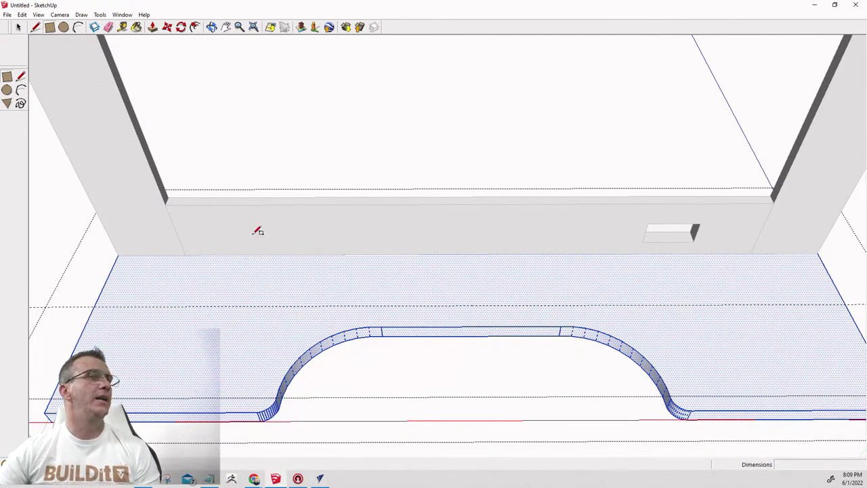
left_click(386, 306)
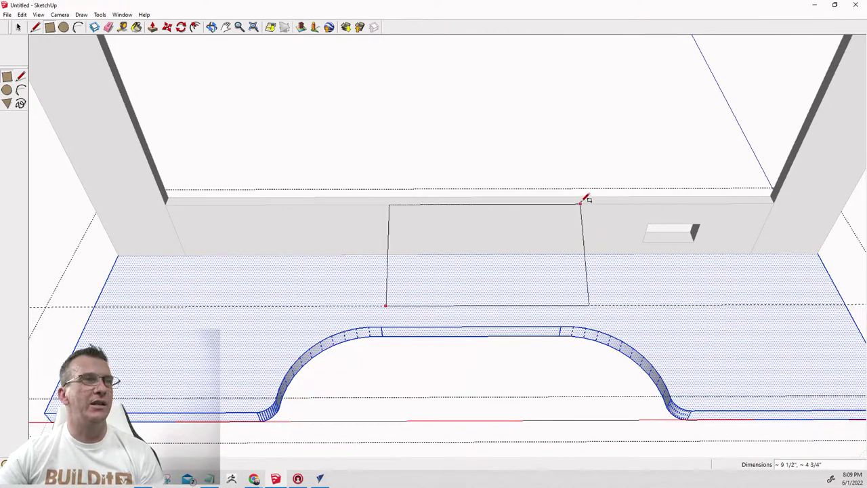
left_click(580, 237)
middle_click_drag(571, 360, 285, 165)
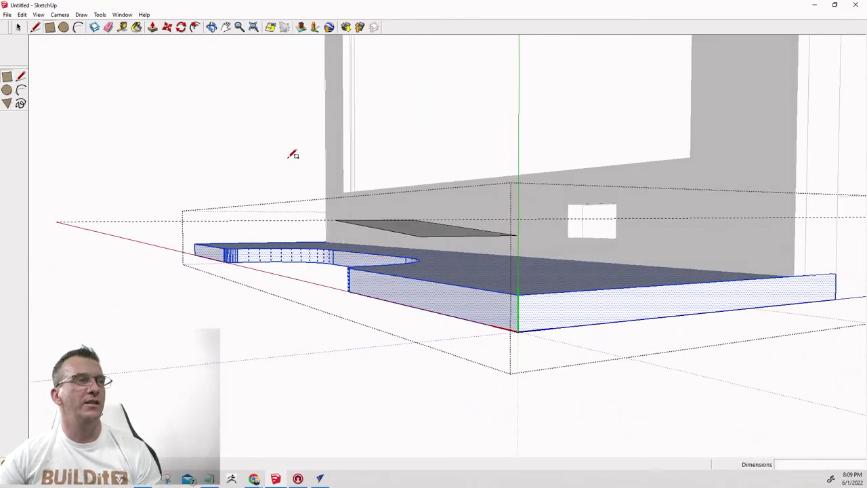
key("ctrl+z")
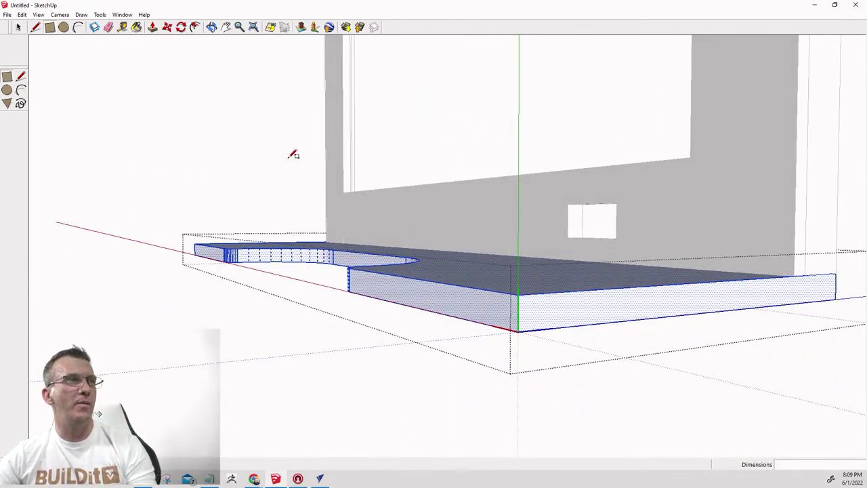
middle_click_drag(343, 271, 295, 271)
Place a Tape Measure guide parallel to the cutout's straight edge.
scroll(300, 184, "up", 4)
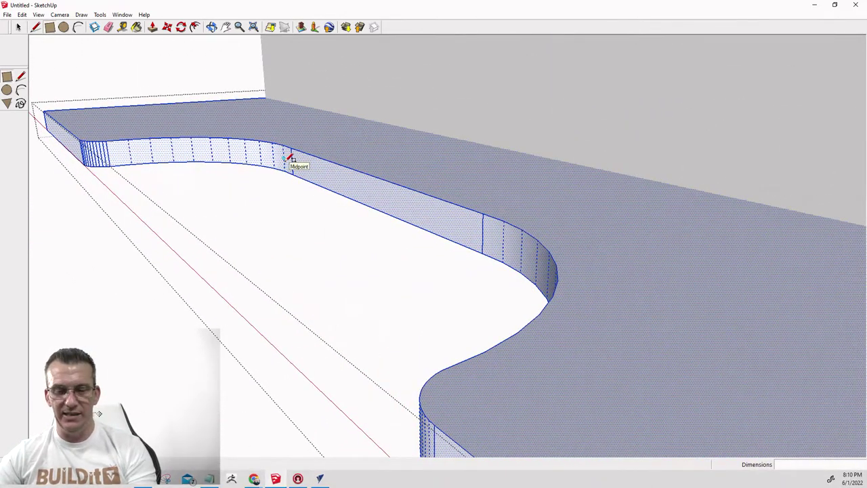
key("t")
left_click(367, 170)
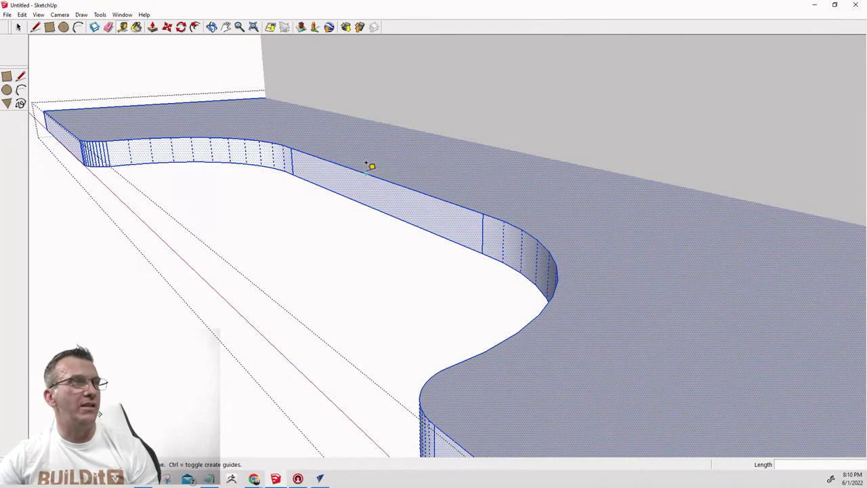
left_click(427, 164)
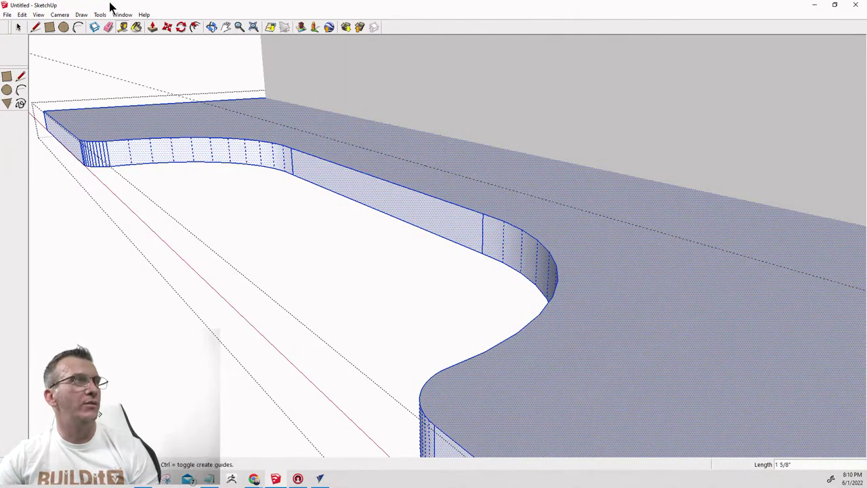
Draw a long narrow slot rectangle on the guide and push it 3/8" down.
left_click(63, 29)
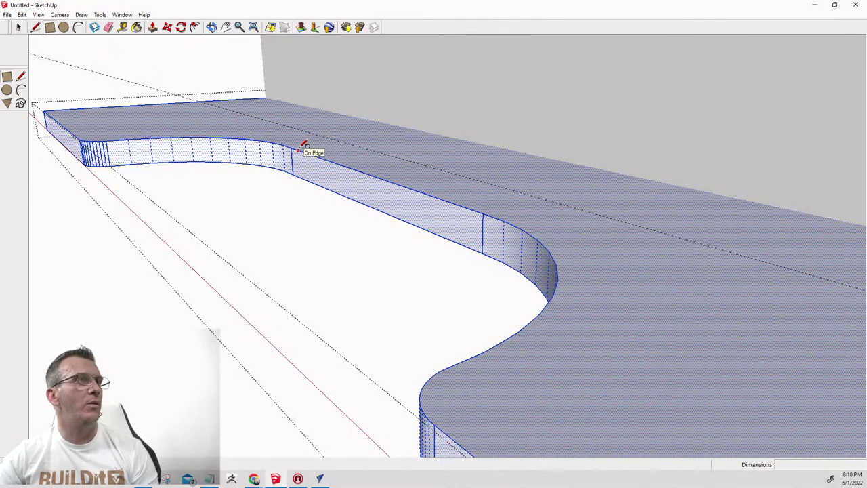
left_click(333, 139)
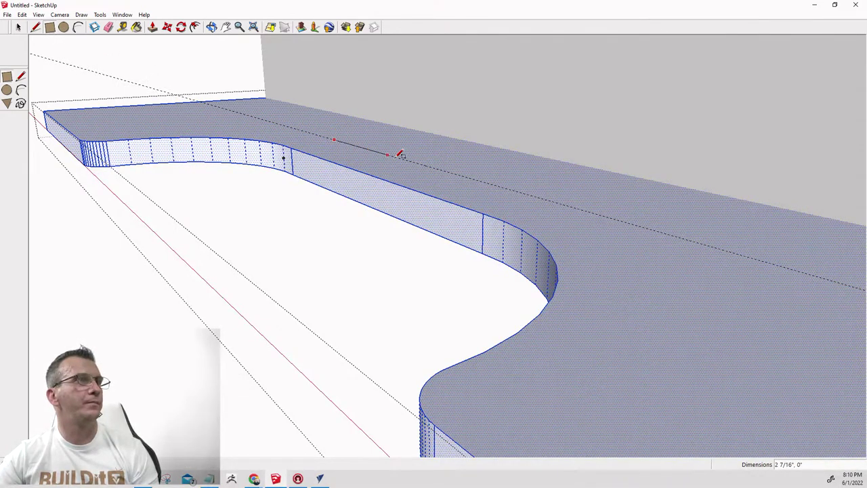
left_click(494, 196)
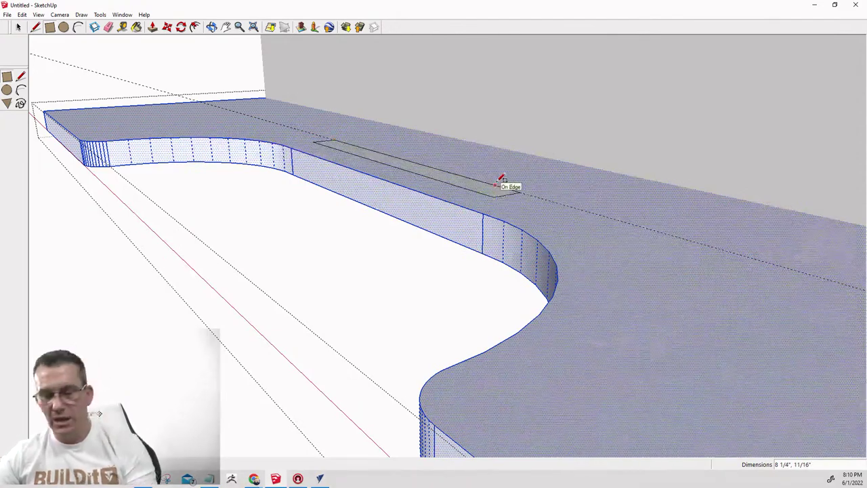
key("p")
left_click(455, 188)
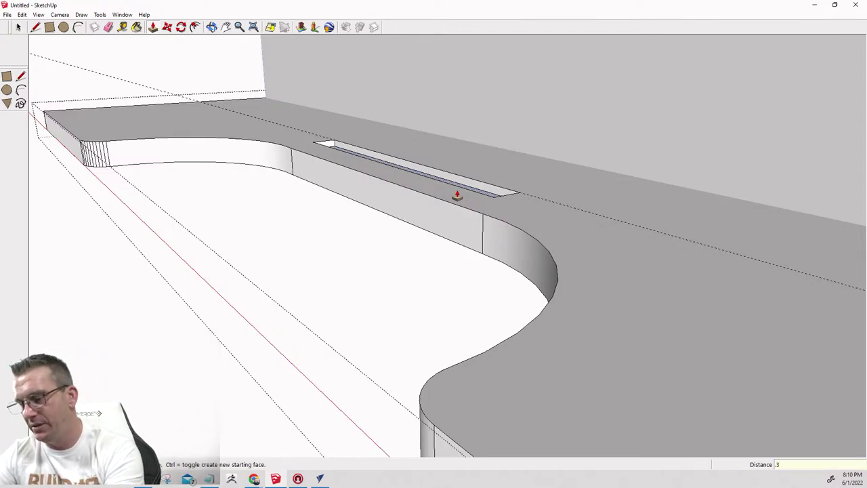
key("Return")
mouse_move(457, 195)
middle_mouse_down()
mouse_move(373, 262)
mouse_move(438, 194)
mouse_move(304, 196)
mouse_move(468, 205)
middle_mouse_up()
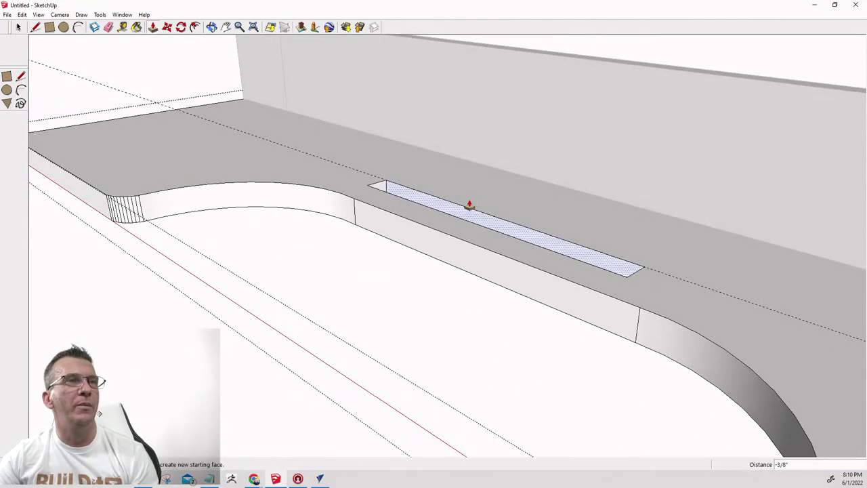
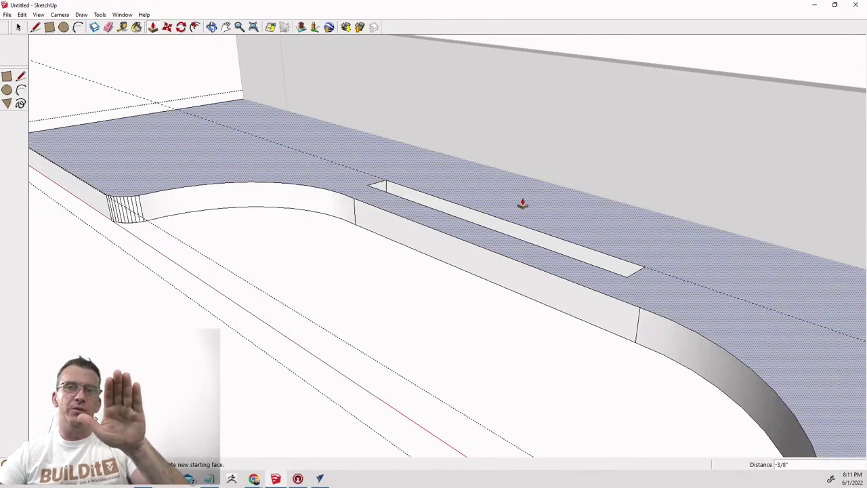
Draw a shorter slot rectangle behind the first slot and push it 1/4" down into the base.
left_click(49, 26)
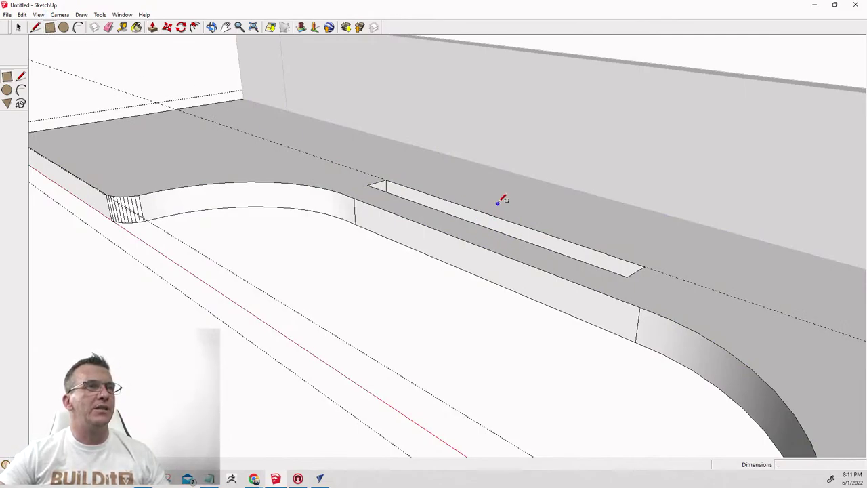
left_click(453, 182)
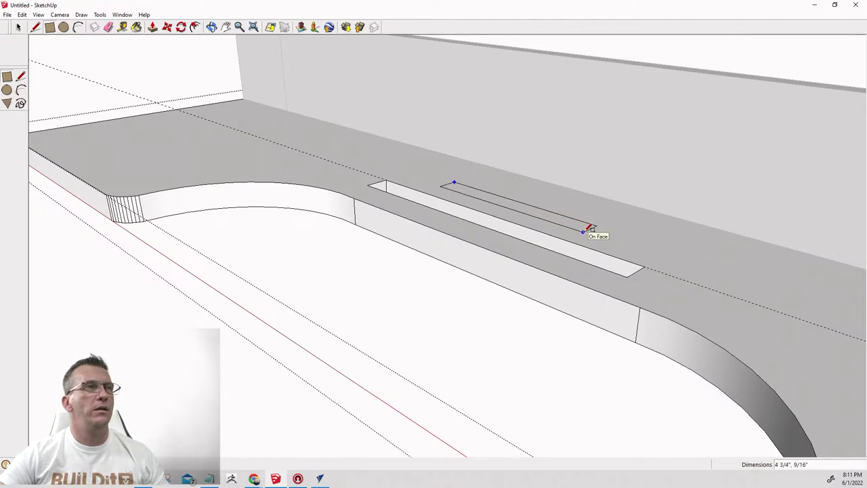
key("p")
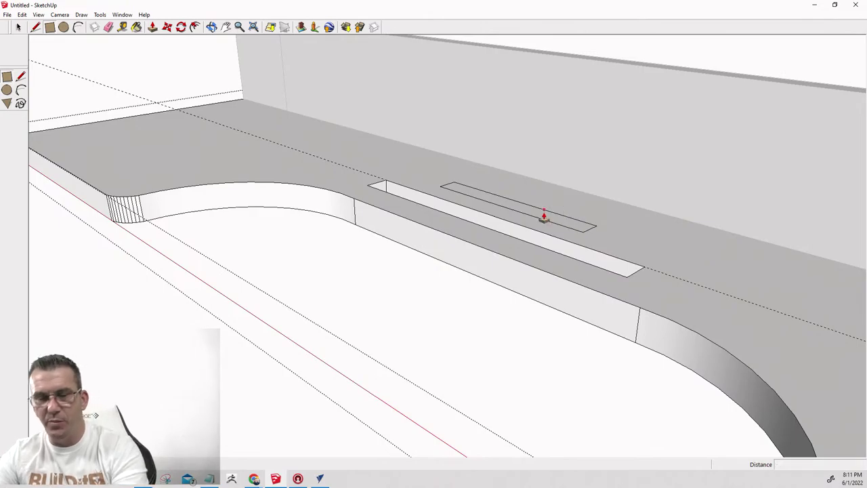
left_click(537, 218)
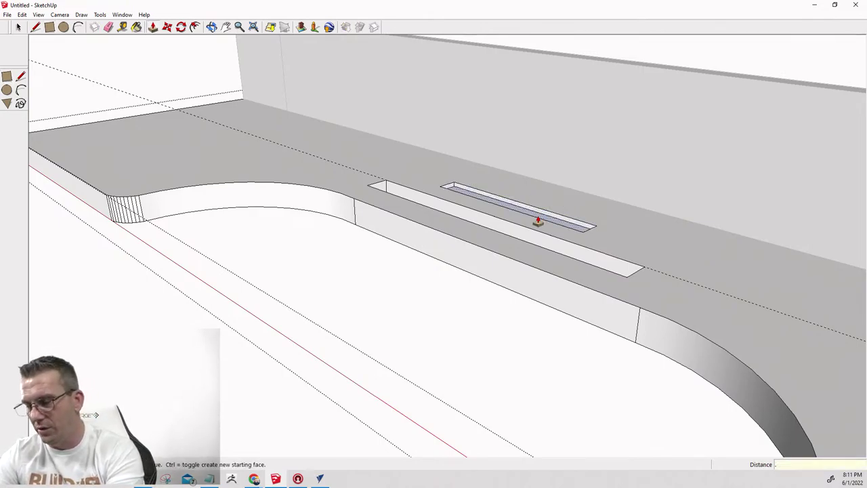
left_click(537, 220)
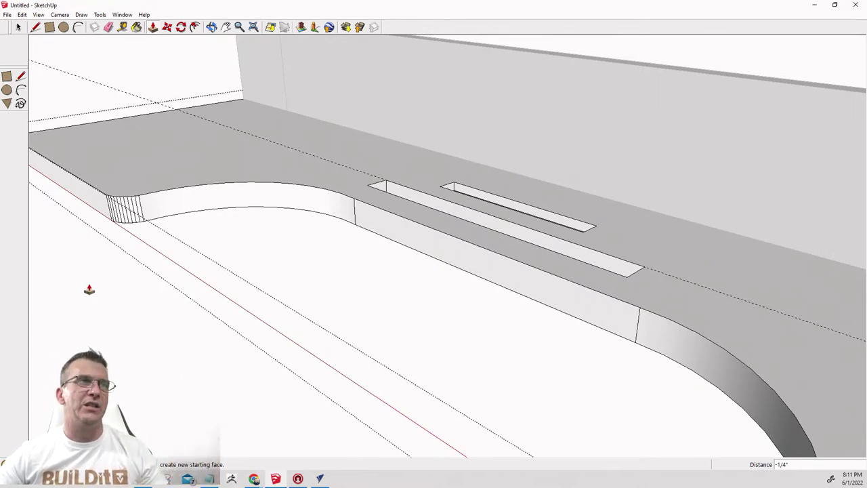
mouse_move(89, 289)
middle_mouse_down()
mouse_move(451, 237)
mouse_move(440, 258)
mouse_move(614, 329)
mouse_move(603, 273)
middle_mouse_up()
Sink a 1" radius circle 1/4" deep into the base top beside the arch's right end.
key("p")
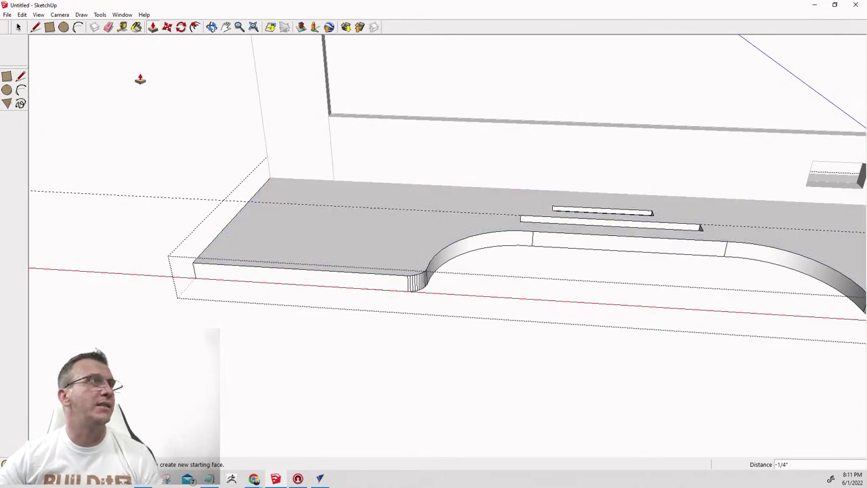
left_click(64, 27)
middle_click_drag(310, 223, 533, 252)
scroll(610, 223, "up", 6)
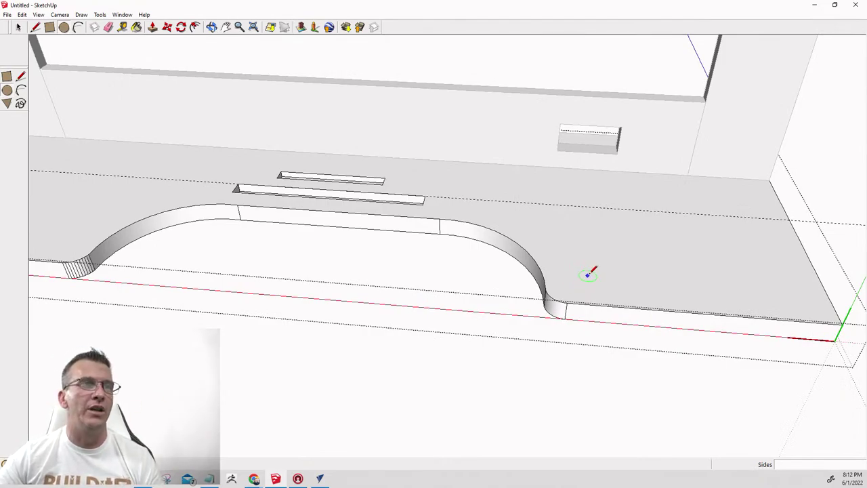
left_click(589, 273)
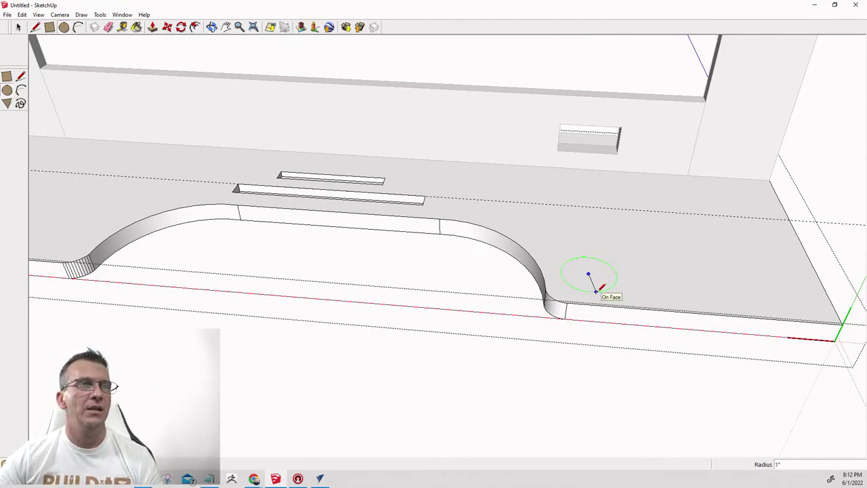
left_click(596, 291)
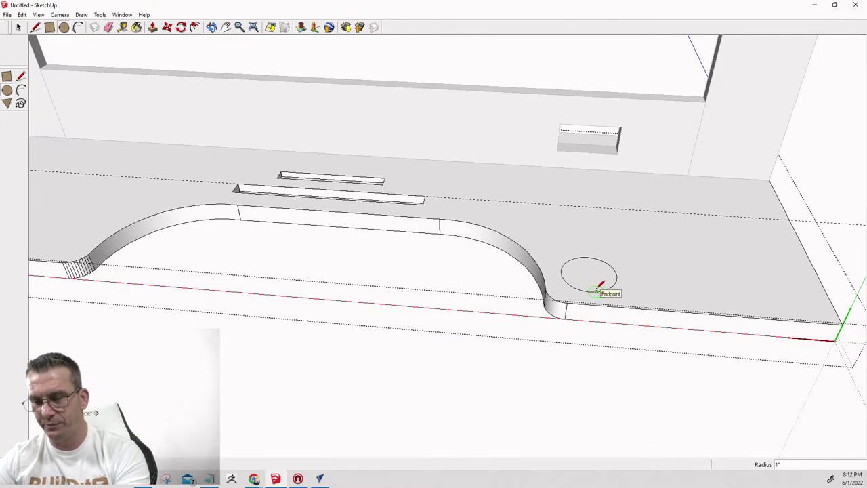
key("p")
left_click(580, 277)
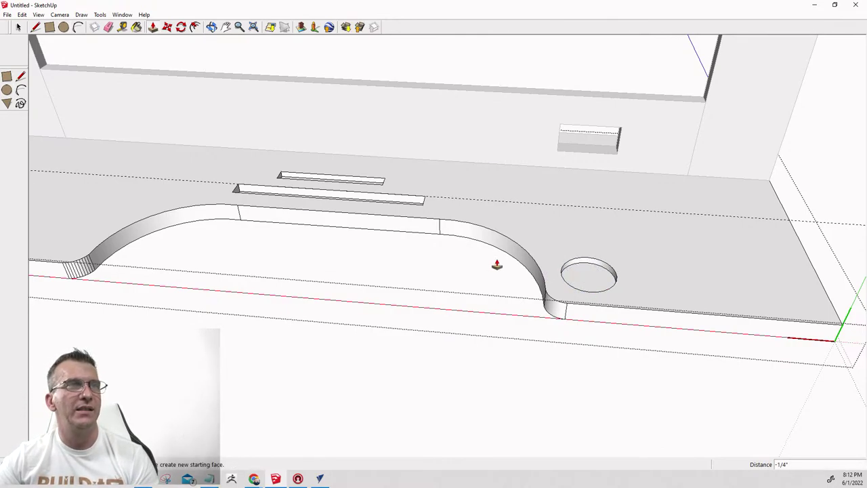
scroll(498, 258, "down", 3)
scroll(312, 258, "up", 4)
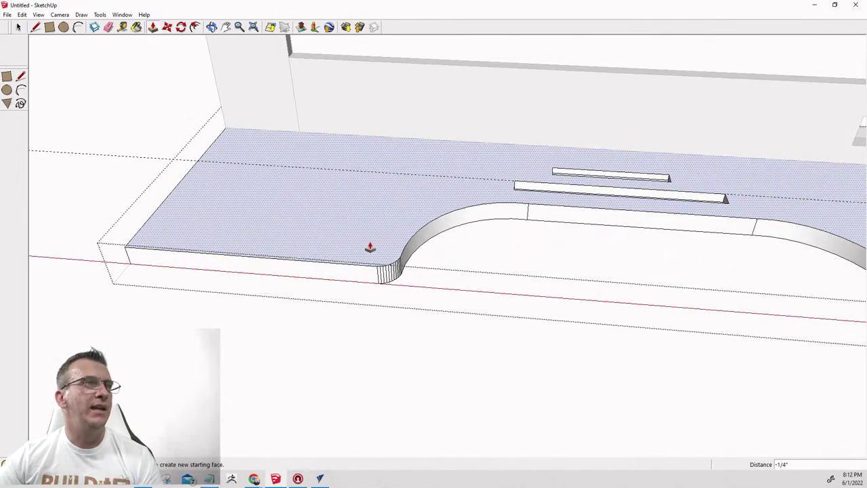
Sink a matching 1" radius, 1/4"-deep hole beside the arch's left end.
left_click(65, 26)
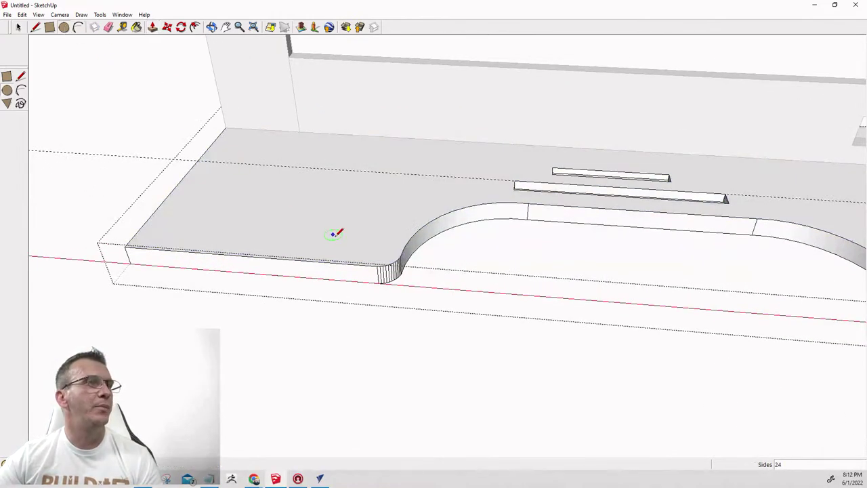
left_click(371, 239)
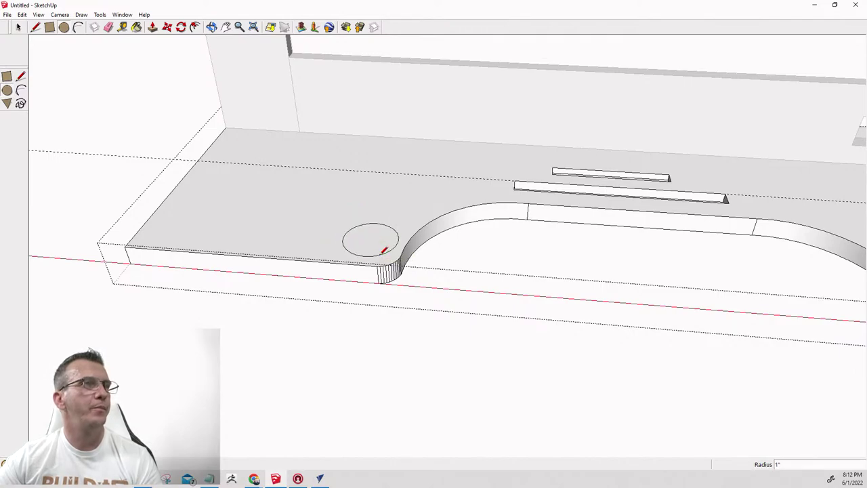
left_click(379, 250)
key("p")
left_click(373, 238)
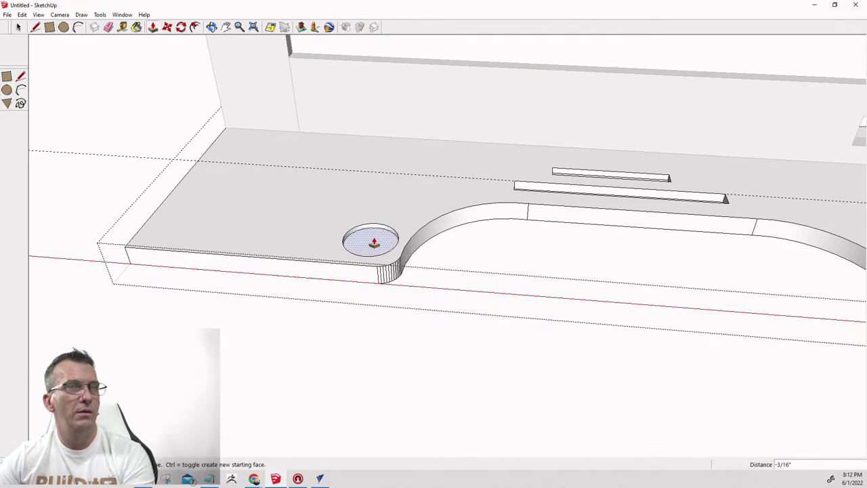
left_click(374, 242)
scroll(363, 274, "down", 3)
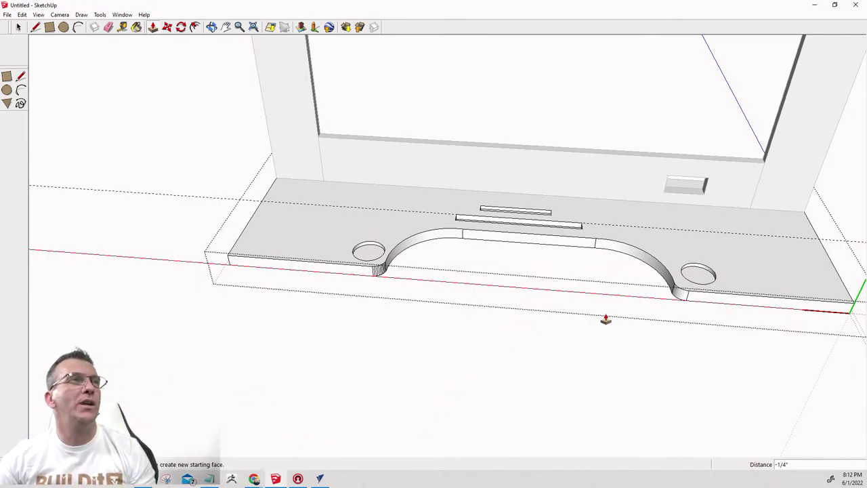
mouse_move(607, 319)
middle_mouse_down()
mouse_move(613, 227)
mouse_move(513, 187)
mouse_move(588, 253)
mouse_move(770, 285)
middle_mouse_up()
key("p")
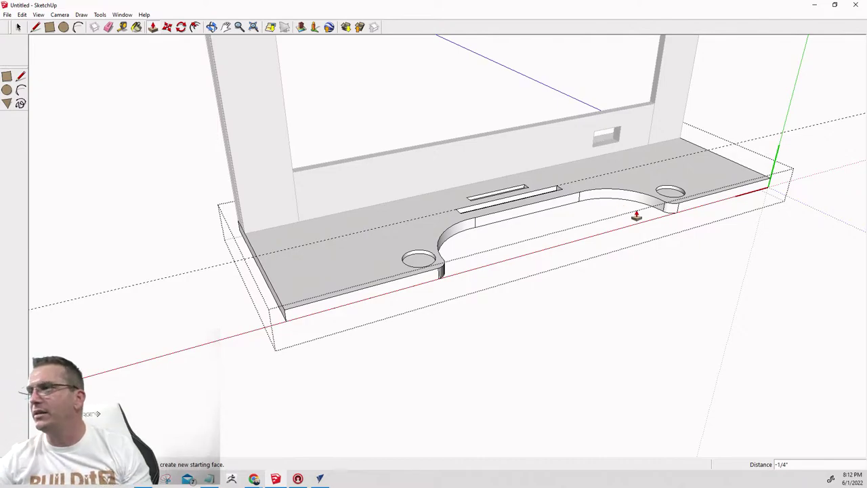
scroll(625, 220, "down", 1)
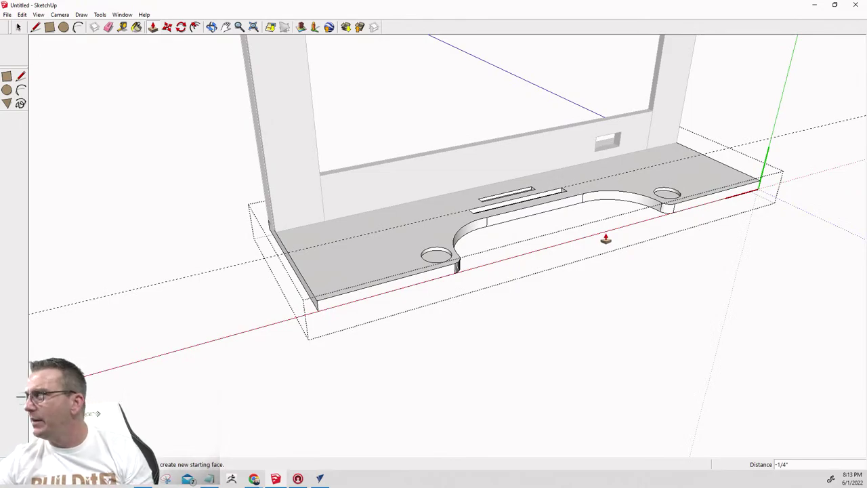
middle_click_drag(458, 263, 357, 227)
scroll(526, 213, "up", 1)
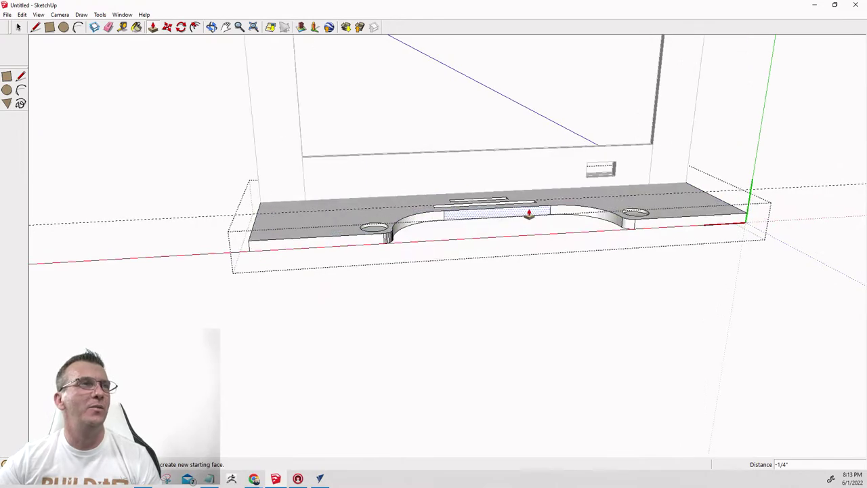
mouse_move(417, 248)
middle_mouse_down()
mouse_move(404, 242)
mouse_move(417, 296)
middle_mouse_up()
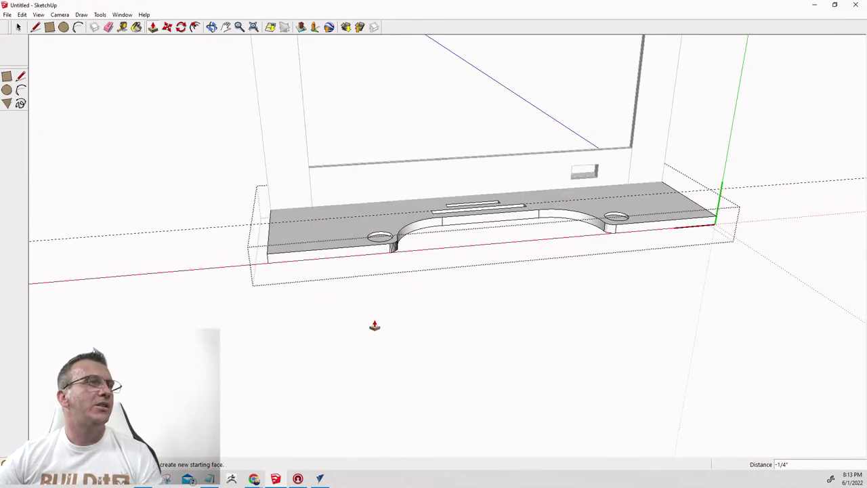
middle_click_drag(375, 326, 292, 299)
left_click(49, 27)
mouse_move(251, 223)
middle_mouse_down()
mouse_move(344, 191)
mouse_move(305, 283)
mouse_move(296, 208)
middle_mouse_up()
scroll(329, 209, "up", 3)
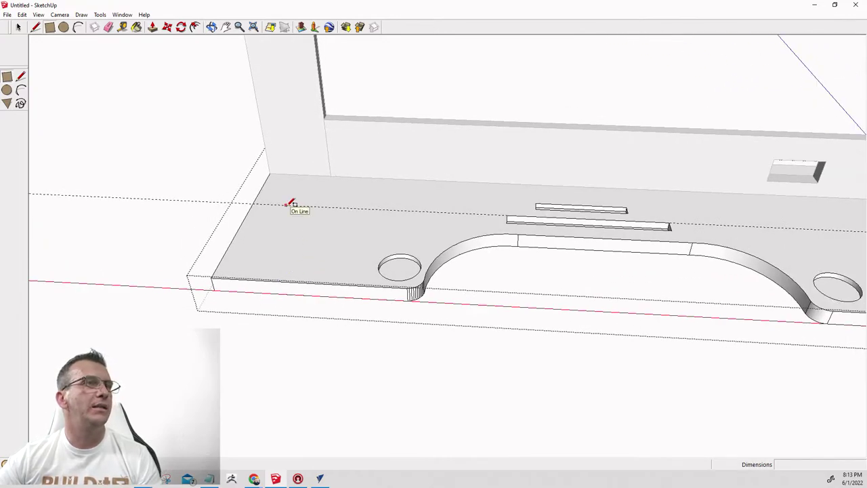
Draw a square at the base's left end beside the left hole and push it 1/4" down.
left_click(279, 208)
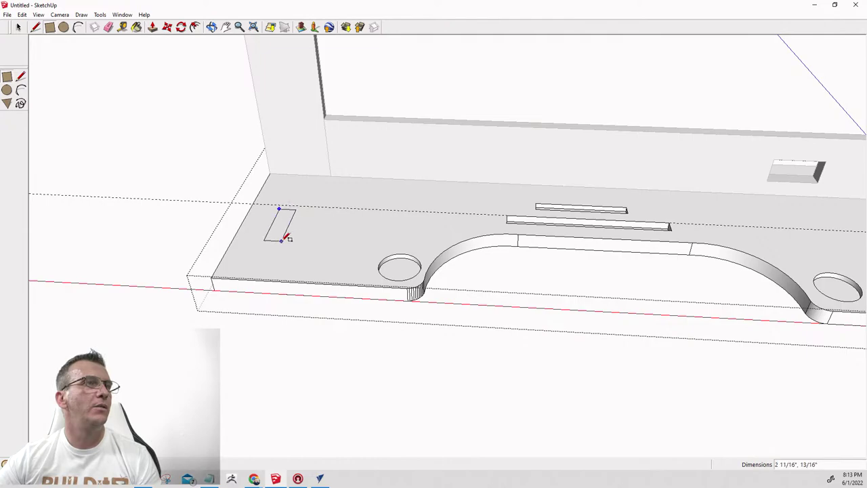
left_click(371, 264)
scroll(257, 261, "down", 3)
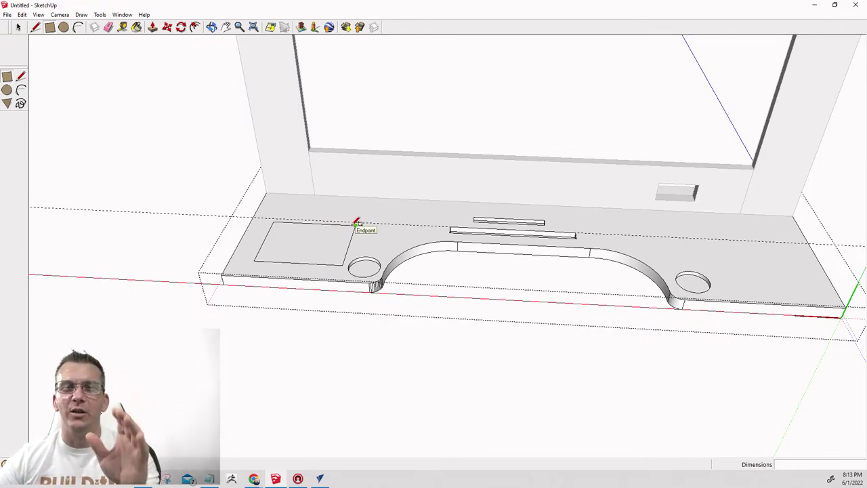
scroll(332, 244, "up", 3)
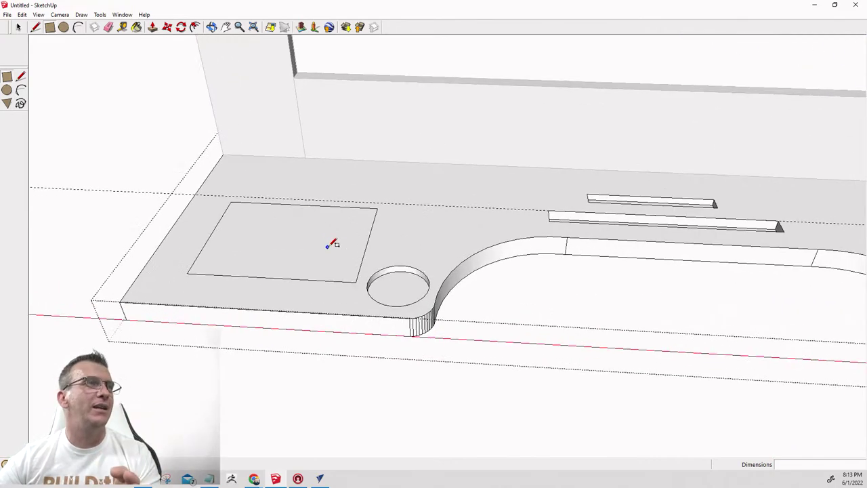
scroll(332, 244, "up", 1)
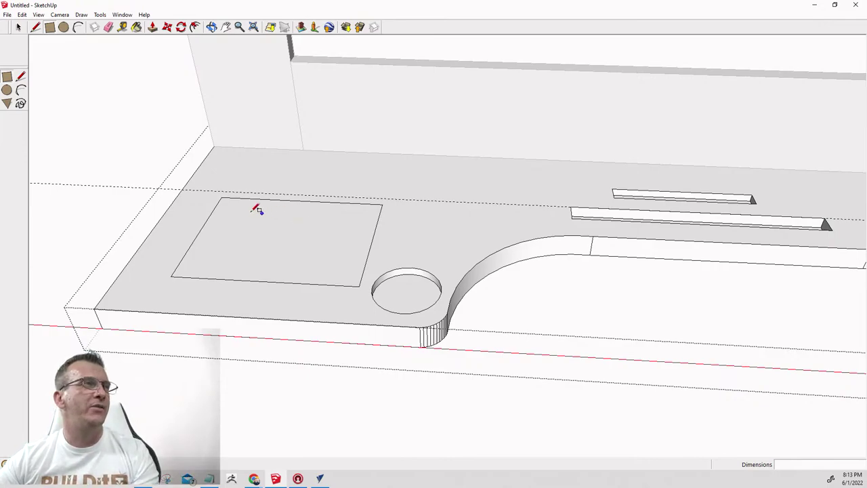
left_click(78, 27)
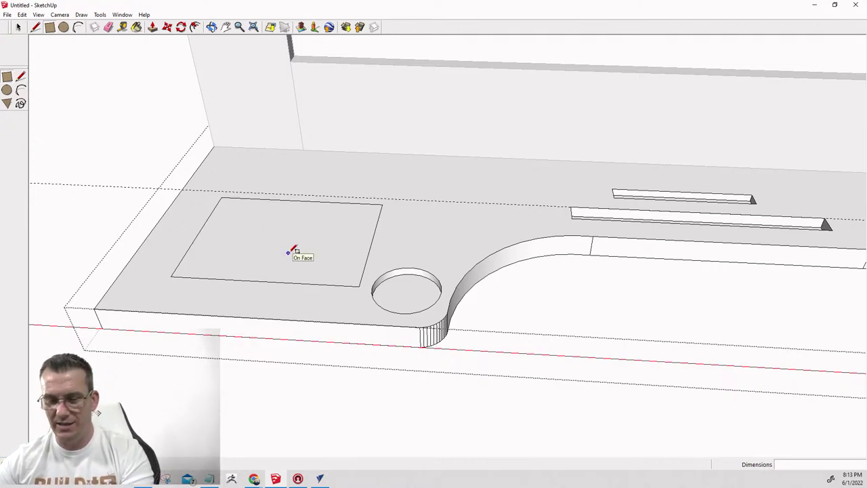
key("p")
left_click_drag(292, 242, 292, 246)
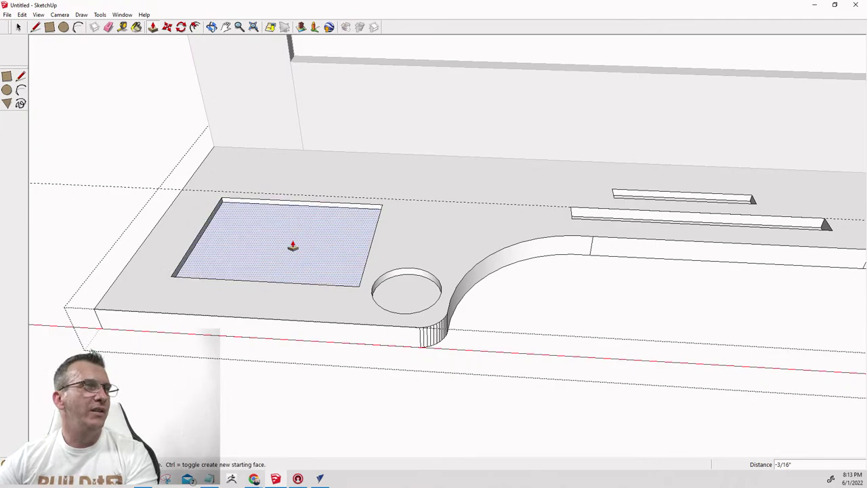
type("1/4")
key("Return")
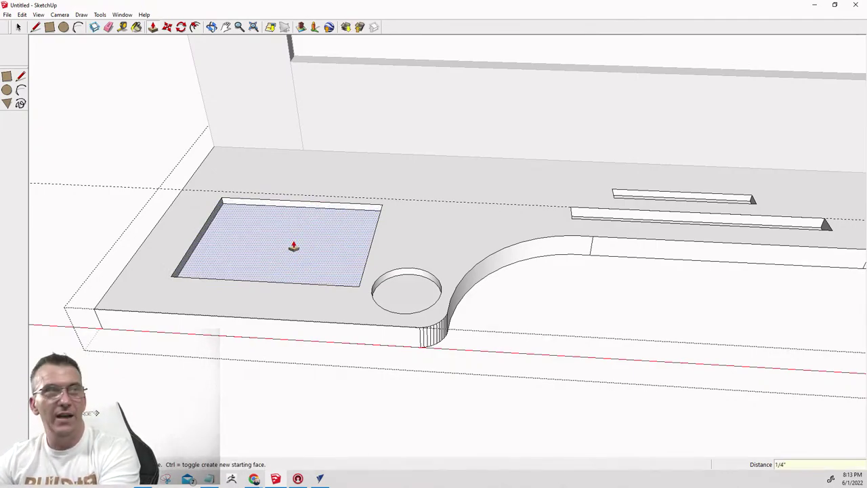
middle_click_drag(269, 265, 855, 417)
scroll(490, 172, "down", 6)
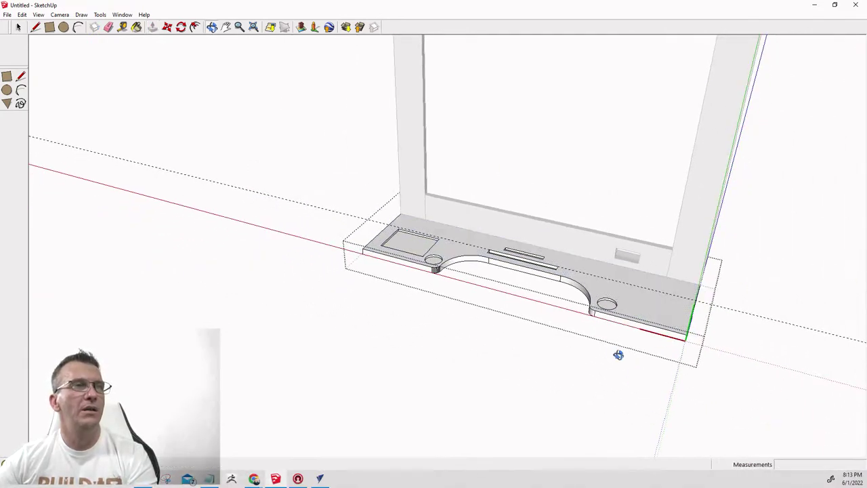
Draw two tall narrow rectangles side by side right of the right hole.
scroll(655, 366, "up", 1)
scroll(655, 366, "up", 4)
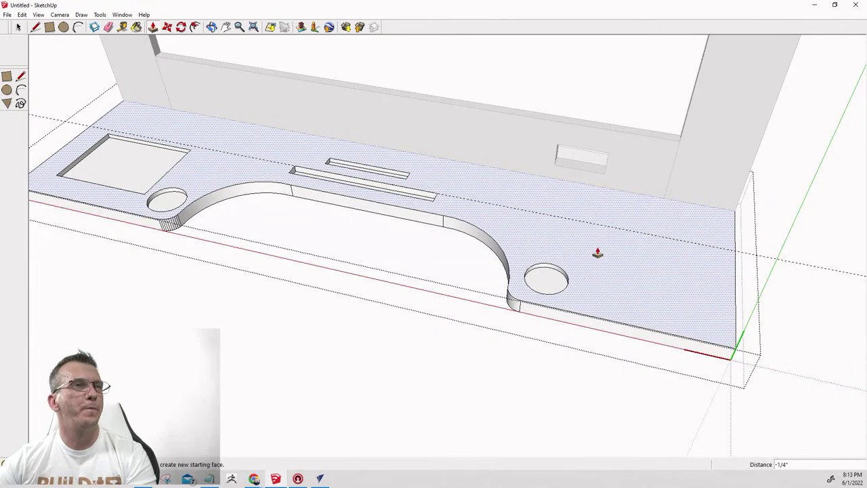
left_click(50, 27)
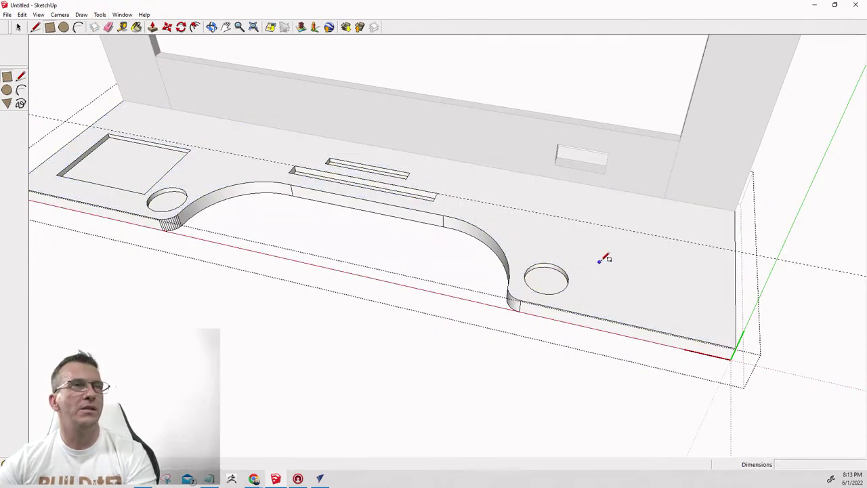
left_click(612, 237)
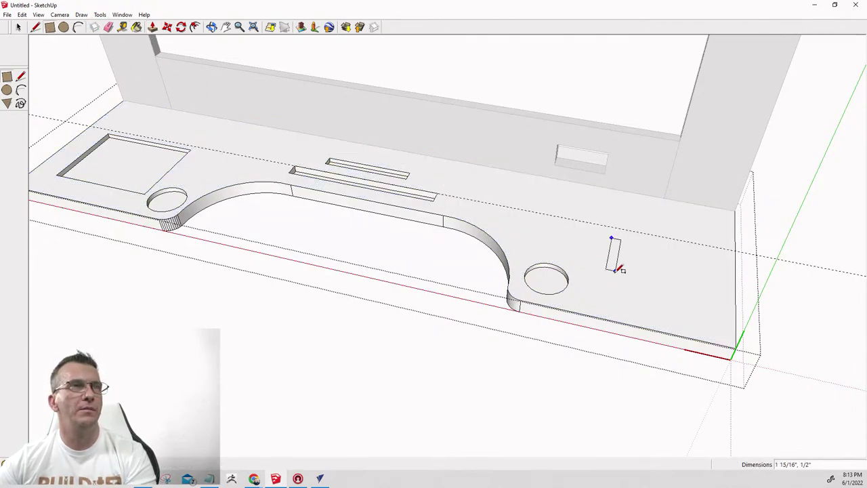
left_click(652, 319)
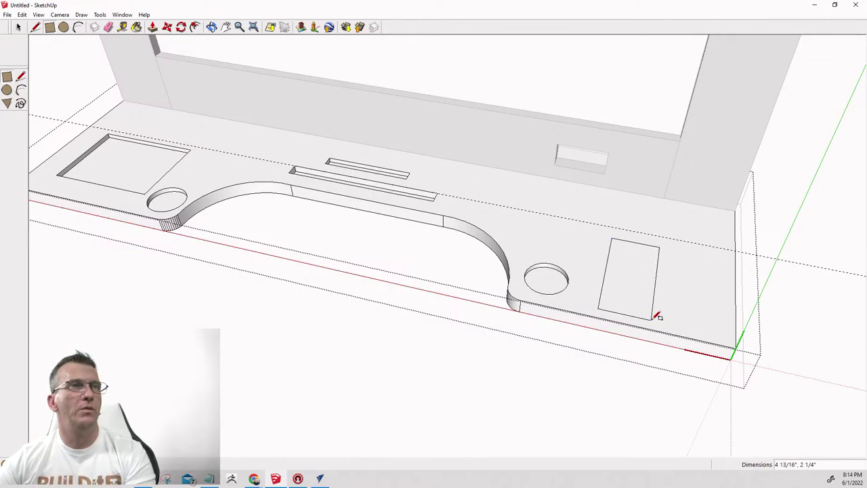
left_click(678, 252)
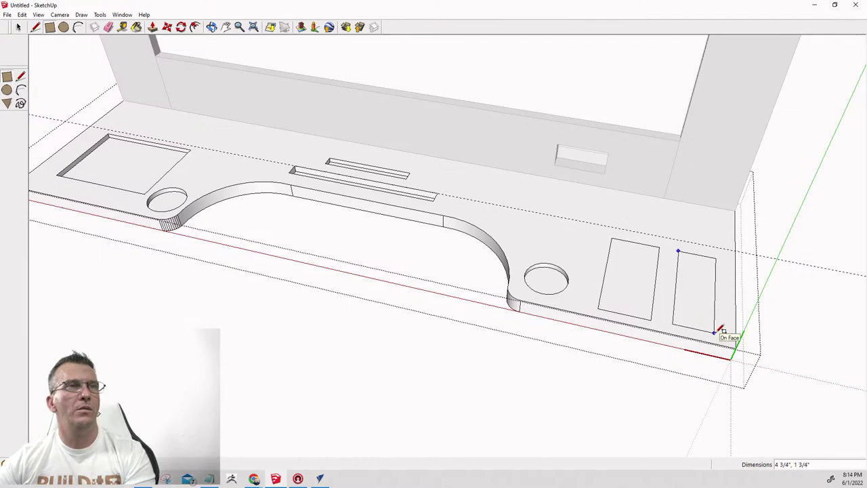
left_click(716, 333)
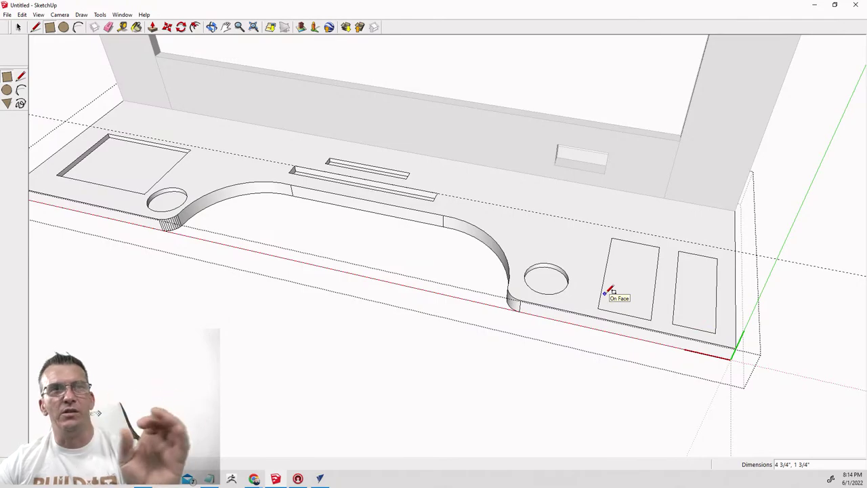
Push both rectangles about 1/4" down into the board as shallow pockets.
key("space")
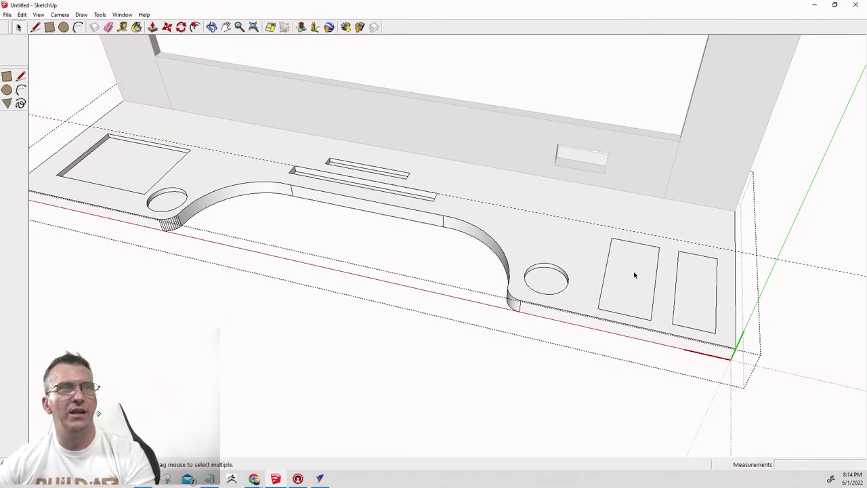
left_click(635, 275)
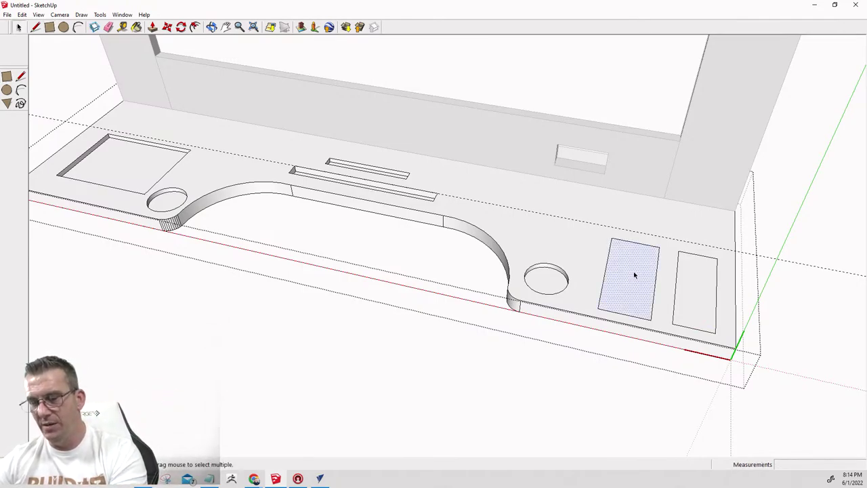
key("p")
left_click(639, 279)
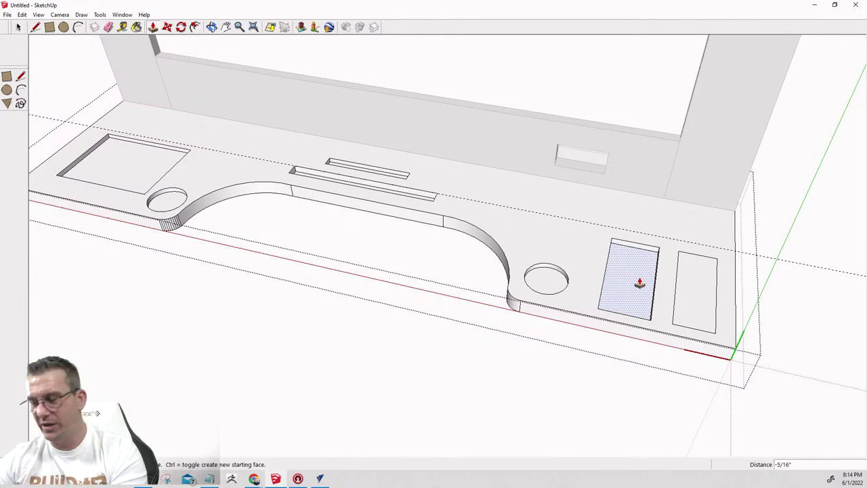
left_click(637, 282)
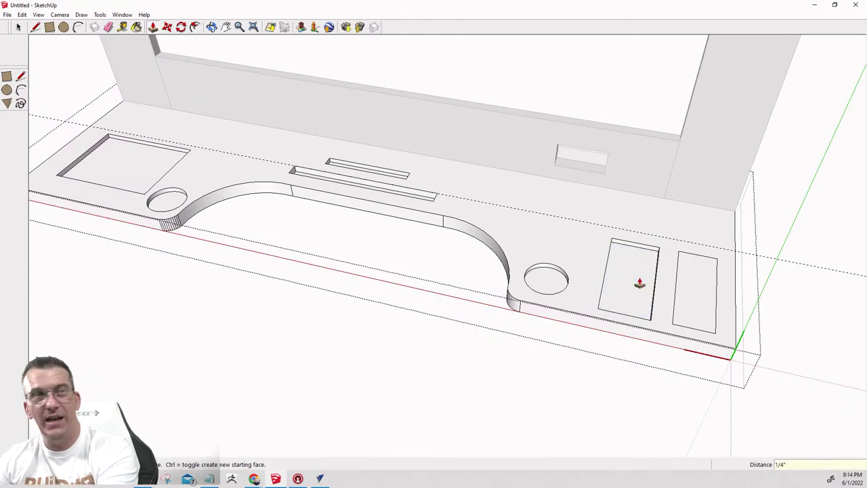
left_click(689, 285)
key("Return")
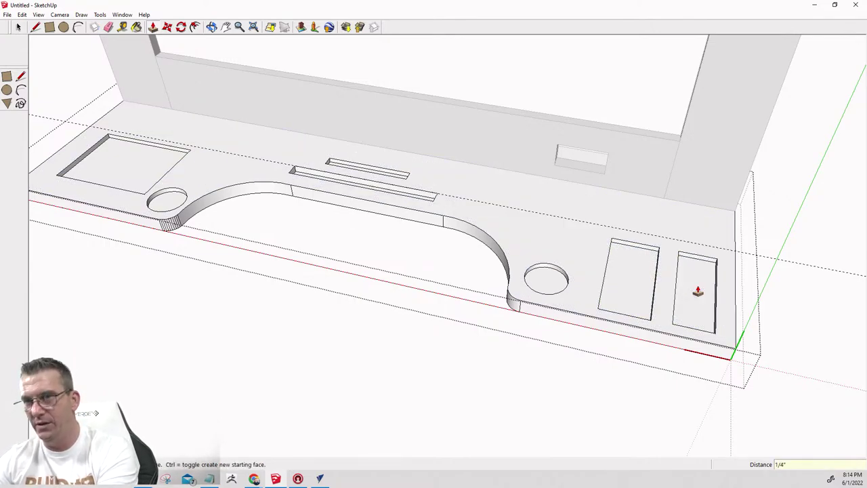
middle_click_drag(466, 278, 387, 308)
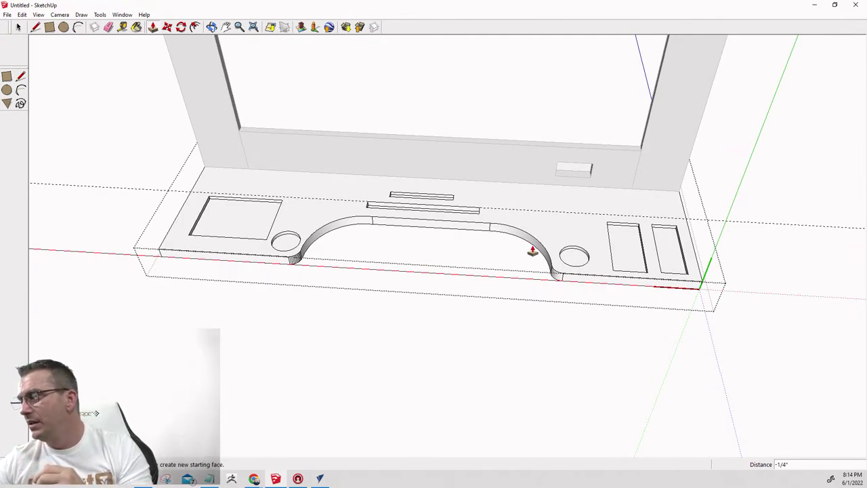
Orbit below the board to inspect its underside and upright frame.
scroll(508, 261, "down", 1)
middle_click_drag(508, 262, 647, 430)
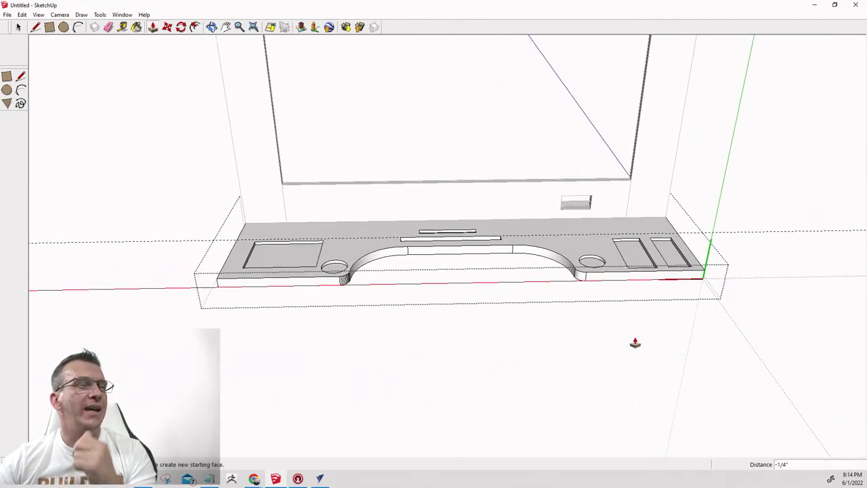
scroll(594, 207, "up", 4)
scroll(596, 213, "down", 2)
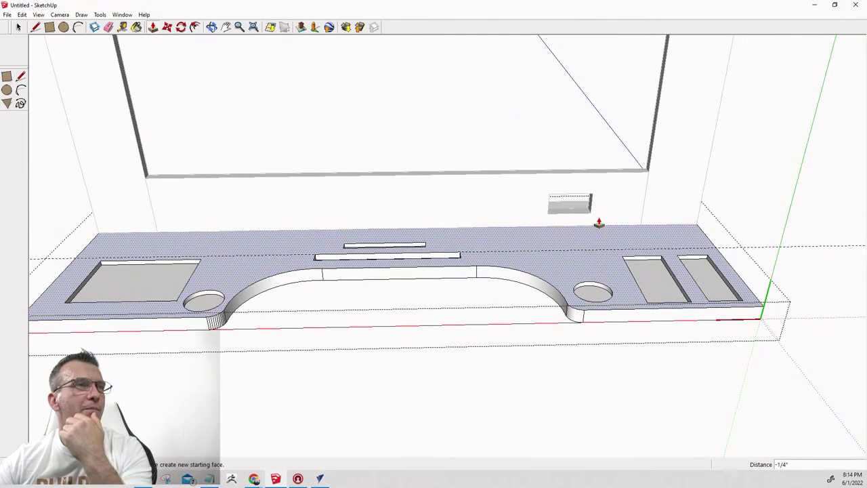
middle_click_drag(571, 335, 533, 304)
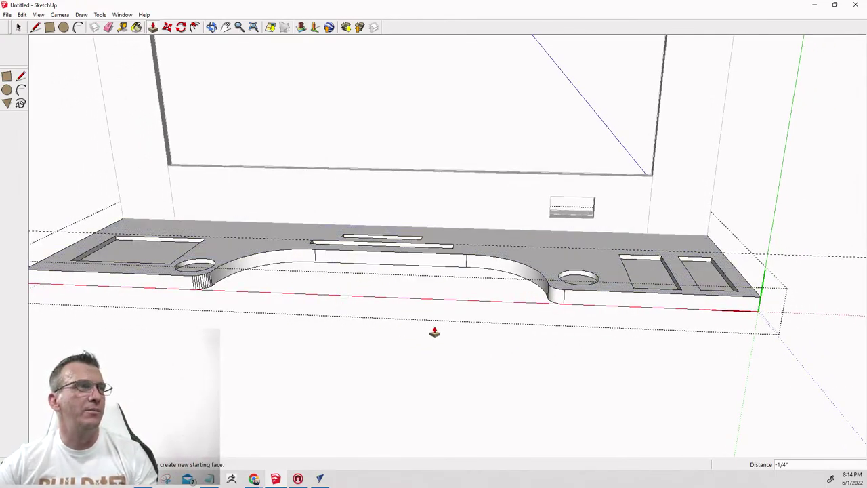
middle_click_drag(435, 332, 381, 240)
scroll(532, 284, "down", 3)
middle_click_drag(532, 285, 304, 371)
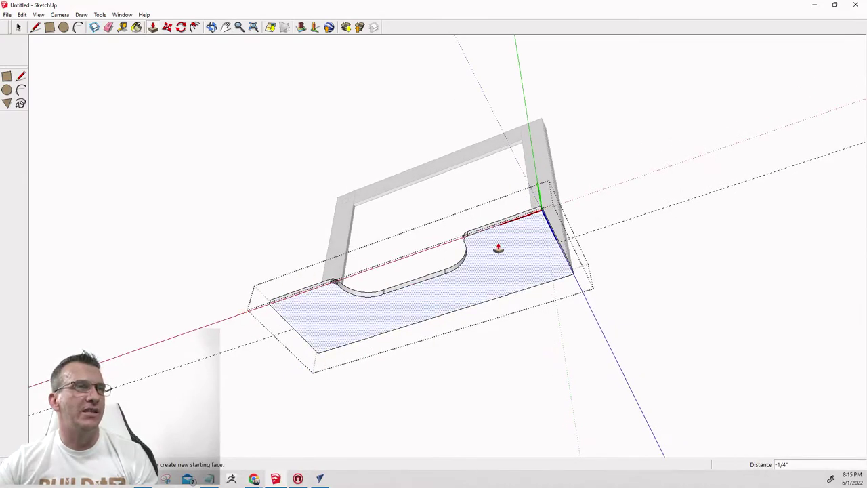
middle_click_drag(499, 248, 406, 314)
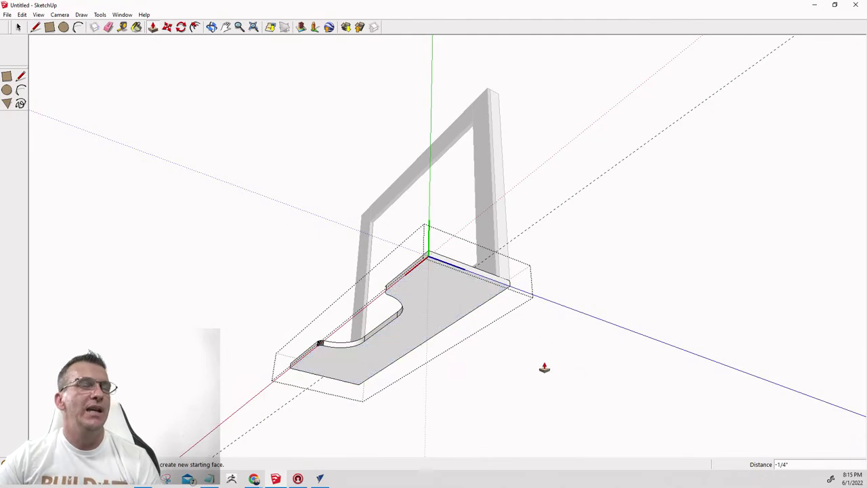
Exit the board group and turn the model over to view its underside.
key("space")
left_click(513, 367)
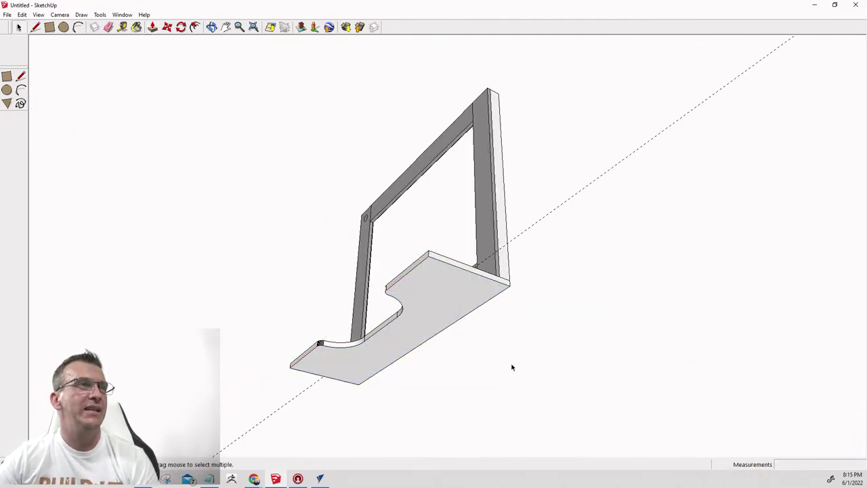
scroll(468, 288, "up", 2)
middle_click_drag(521, 292, 706, 372)
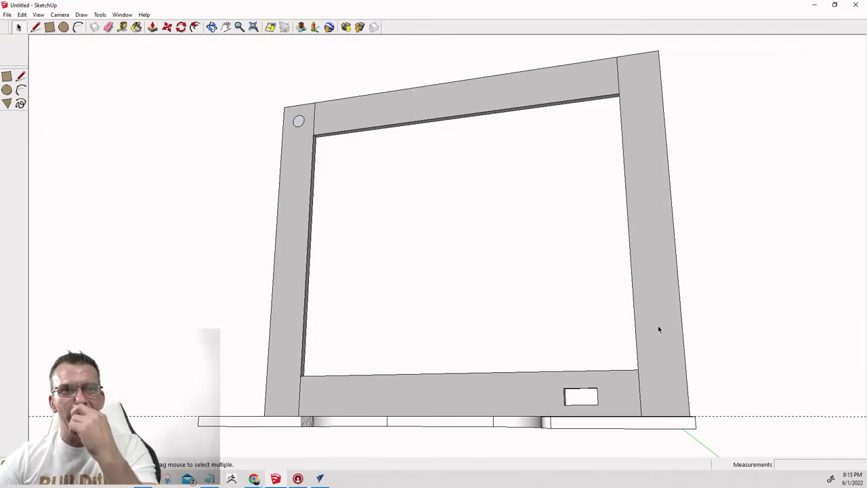
mouse_move(658, 329)
middle_mouse_down()
mouse_move(629, 399)
mouse_move(560, 294)
mouse_move(677, 238)
mouse_move(472, 296)
middle_mouse_up()
mouse_move(440, 253)
middle_mouse_down()
mouse_move(544, 250)
mouse_move(530, 221)
mouse_move(594, 234)
mouse_move(576, 232)
mouse_move(564, 264)
mouse_move(359, 226)
mouse_move(291, 318)
middle_mouse_up()
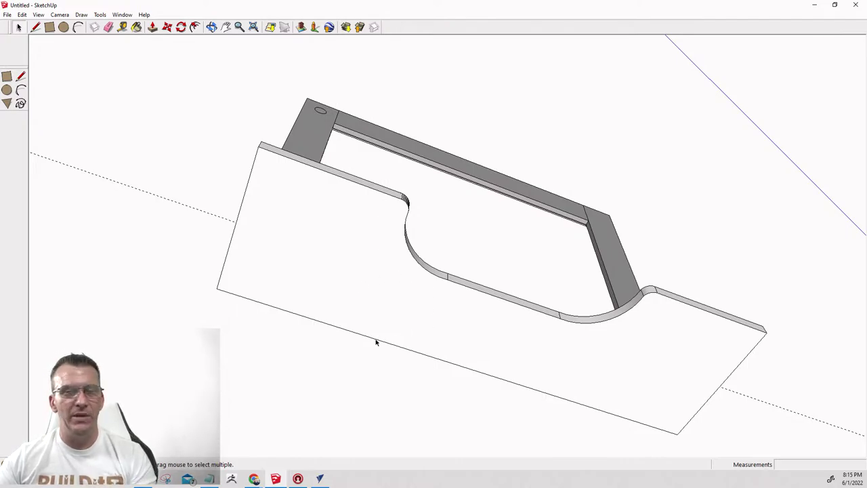
middle_click_drag(532, 335, 550, 396)
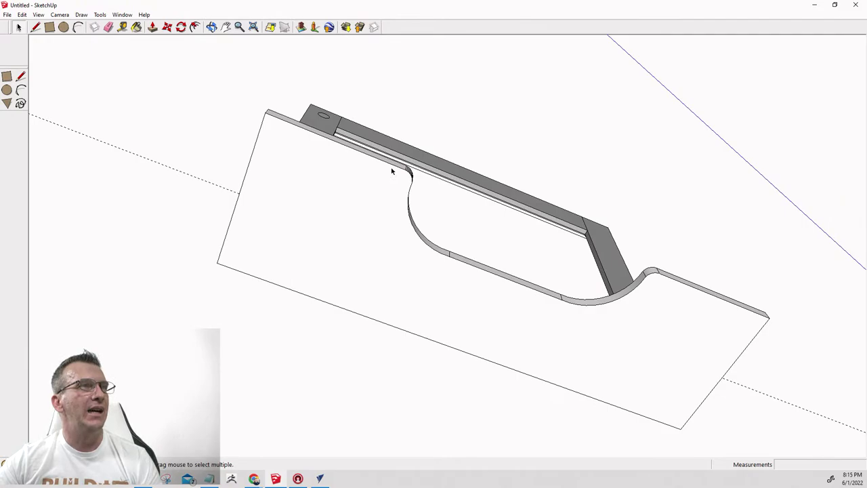
middle_click_drag(487, 348, 474, 316)
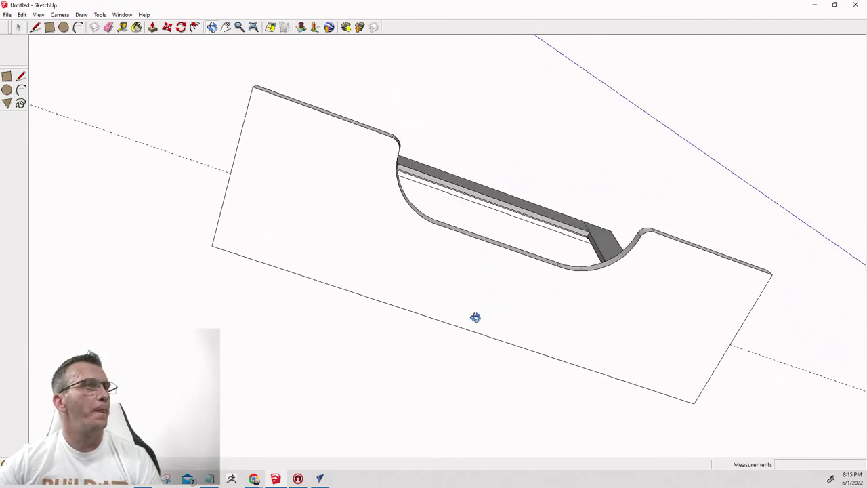
middle_click_drag(729, 429, 717, 261)
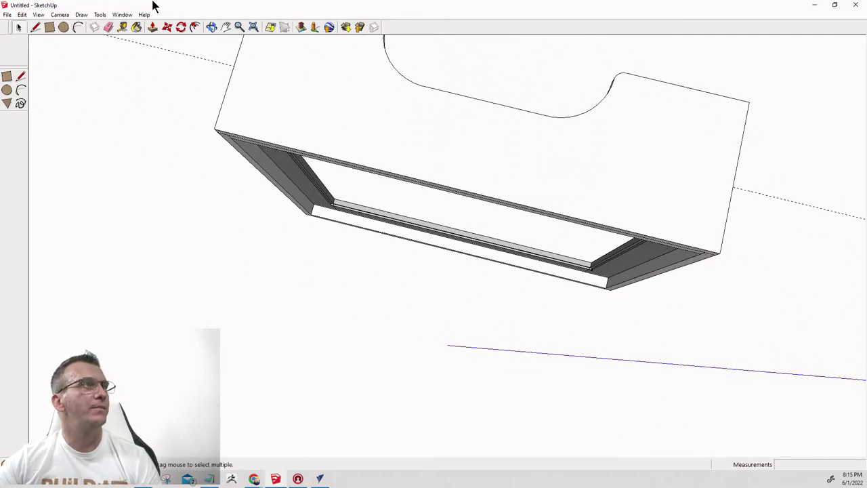
Switch to the Bottom view and place a guide at the arch's left end plus one 3/4" beyond it.
left_click(60, 15)
mouse_move(81, 45)
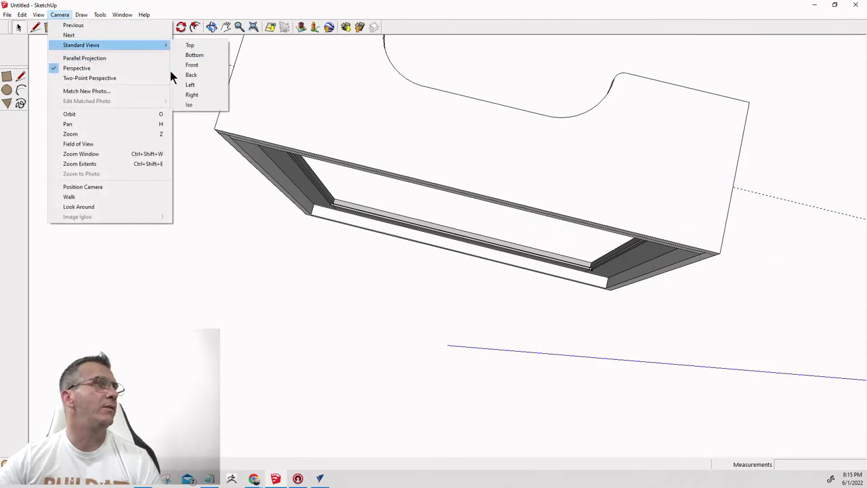
left_click(184, 56)
scroll(134, 170, "up", 4)
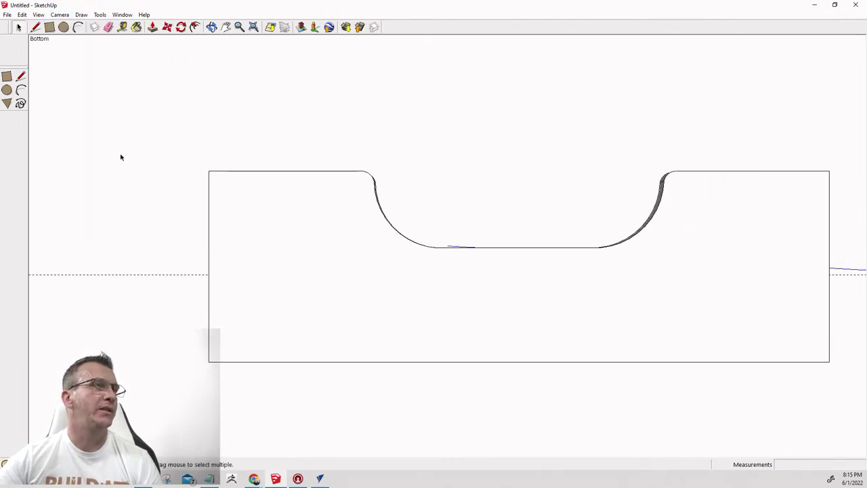
left_click(122, 27)
left_click(219, 275)
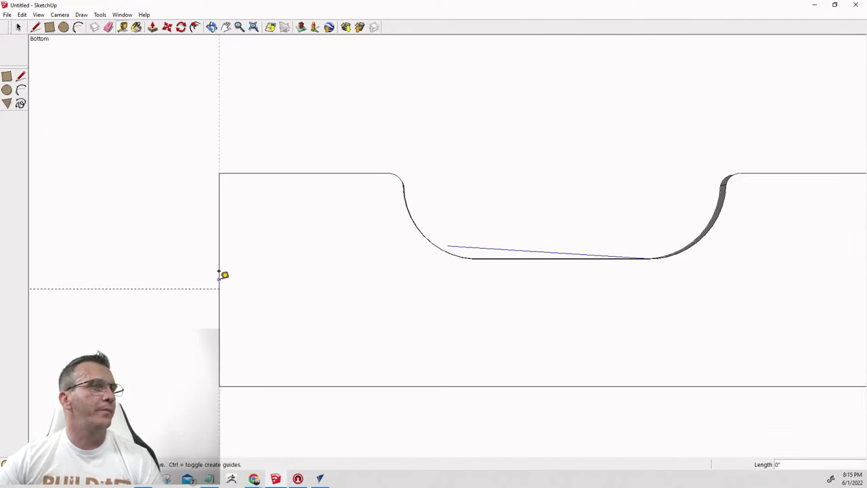
left_click(378, 170)
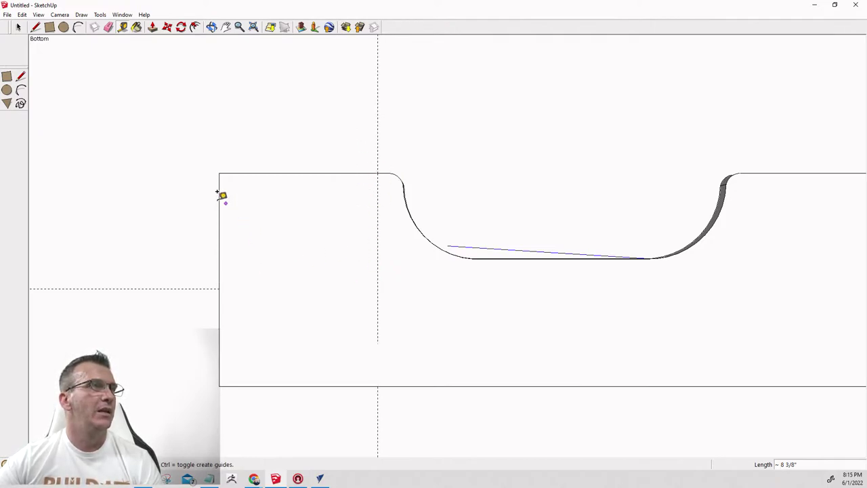
left_click(377, 230)
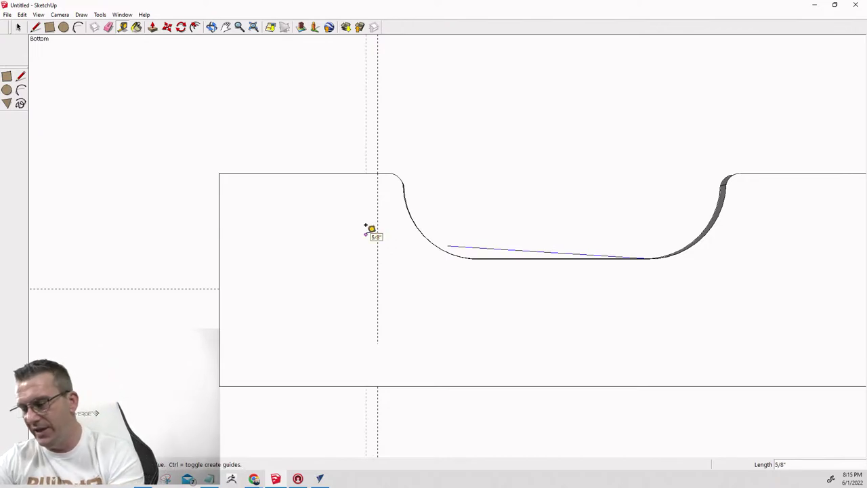
type(".75")
key("Return")
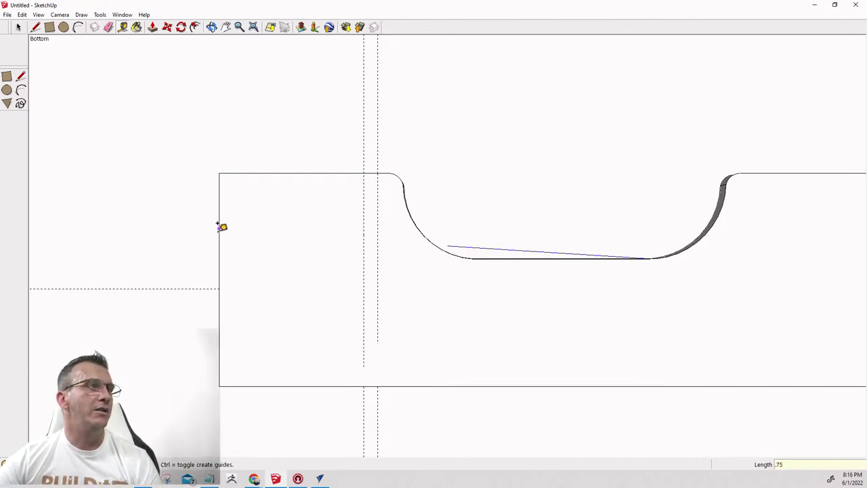
Place a guide at the arch's right end and another 3/4" beside it.
scroll(180, 204, "down", 1)
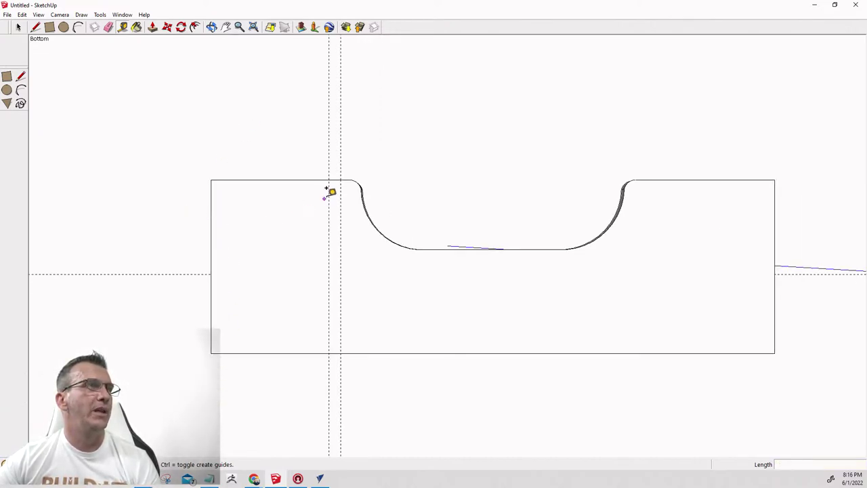
left_click(211, 178)
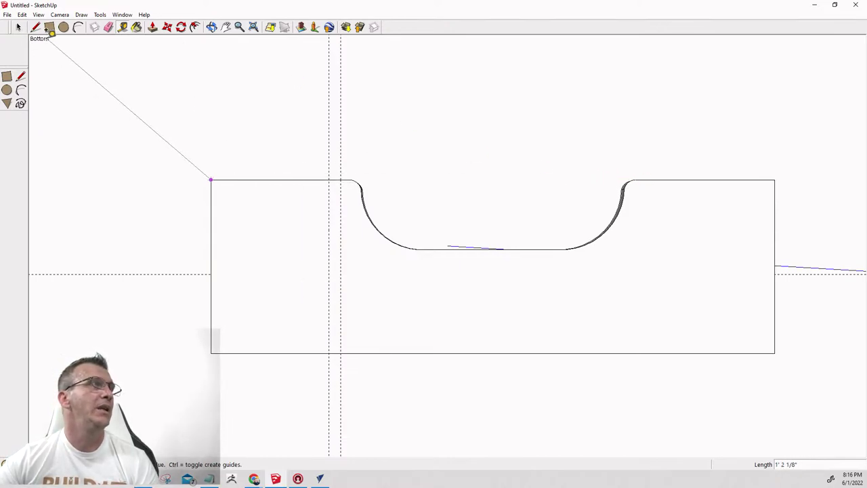
left_click(122, 28)
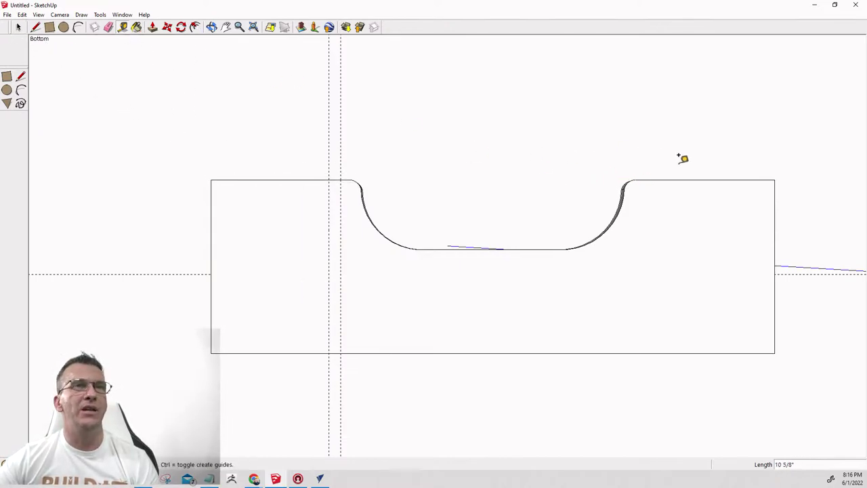
left_click(775, 205)
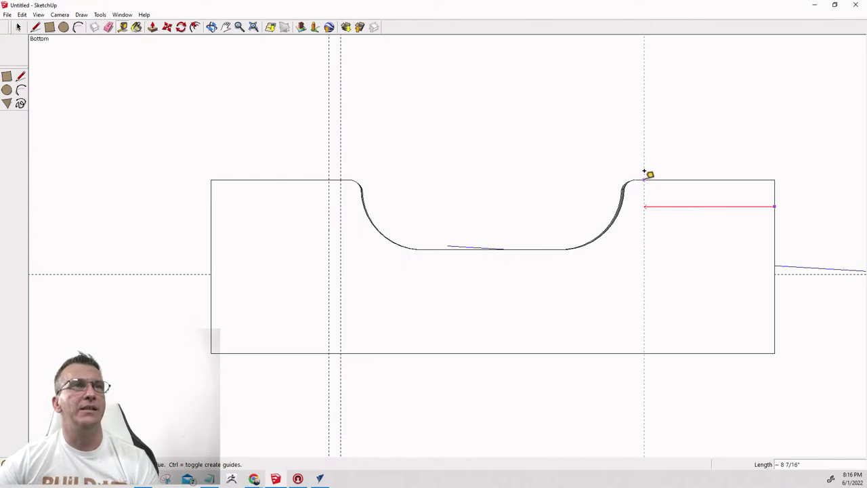
left_click(645, 172)
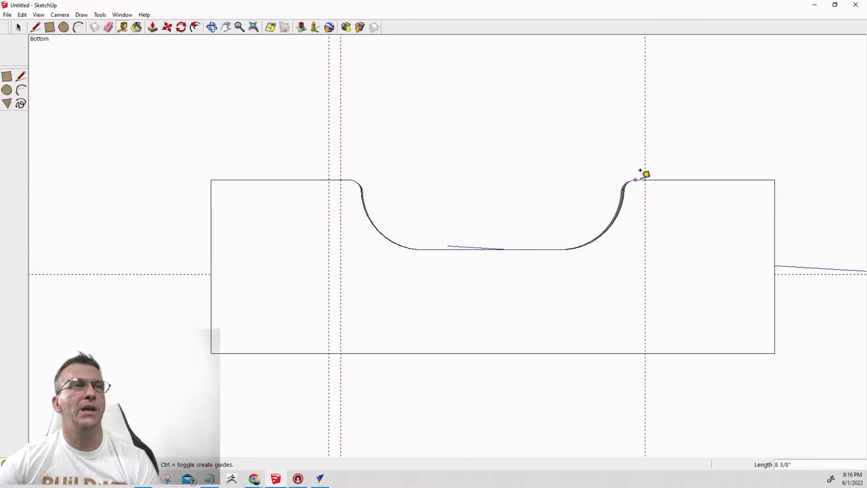
left_click(645, 207)
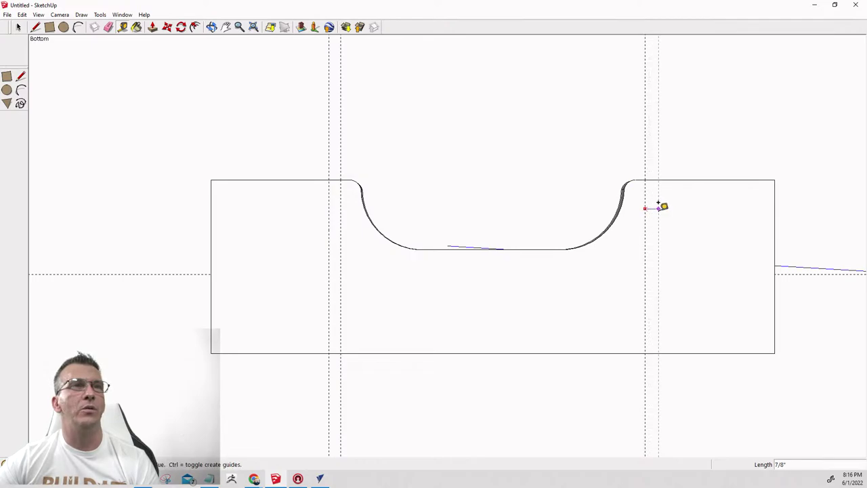
left_click(657, 205)
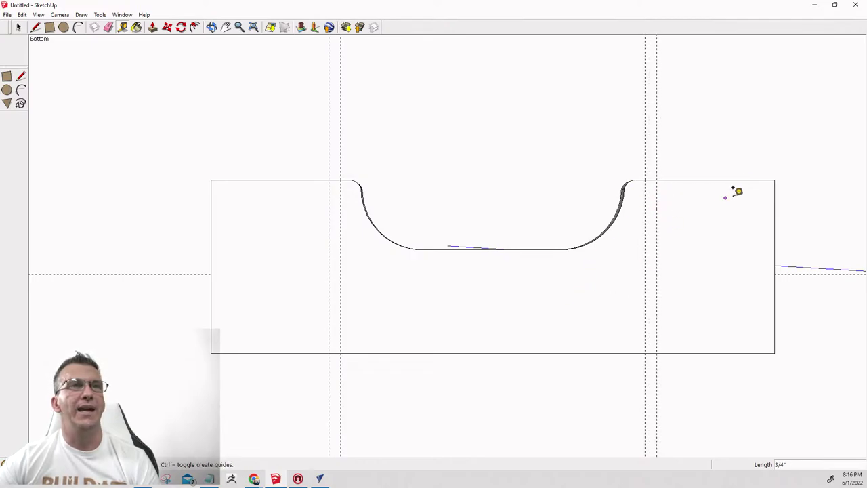
Draw 3/4" by 11 1/4" strips along the left end and between the right and left guide pairs.
left_click(49, 27)
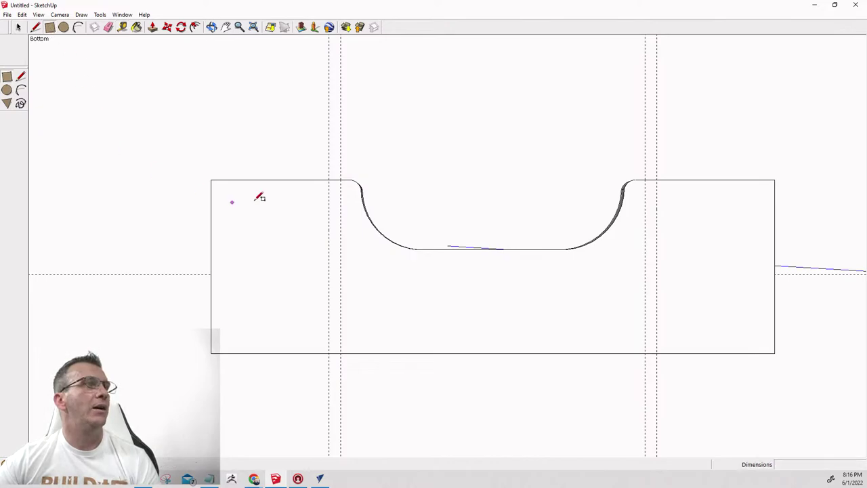
left_click(211, 179)
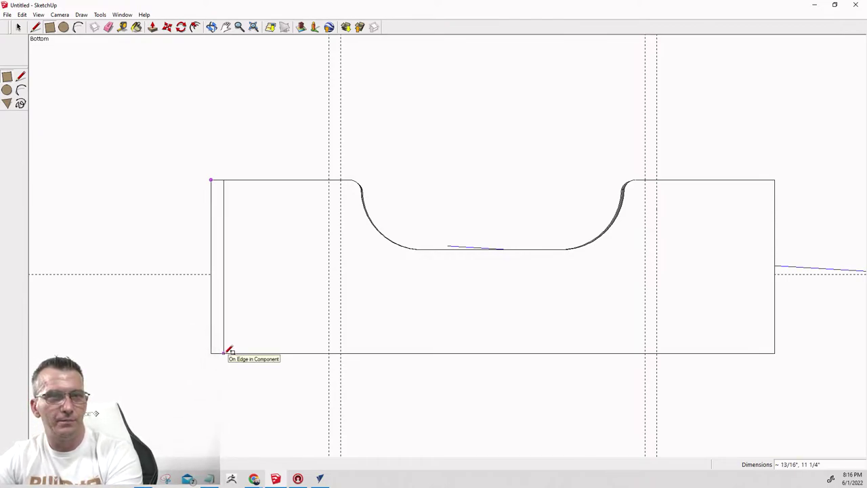
left_click(223, 353)
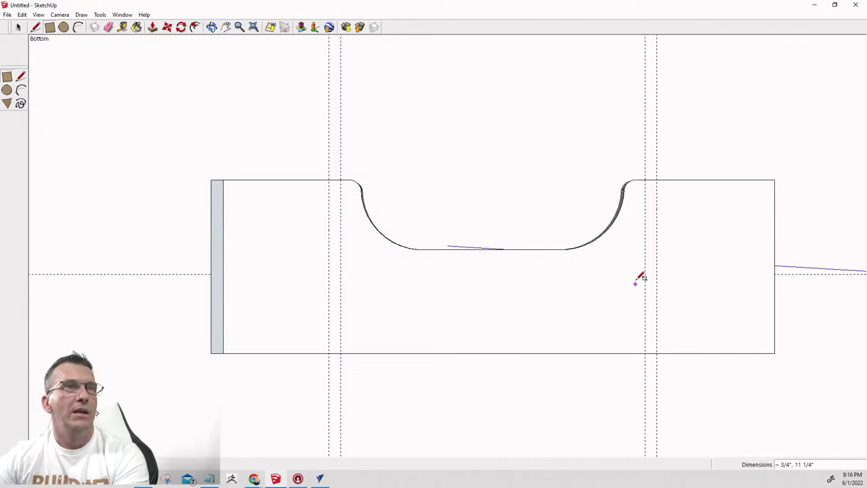
left_click(775, 179)
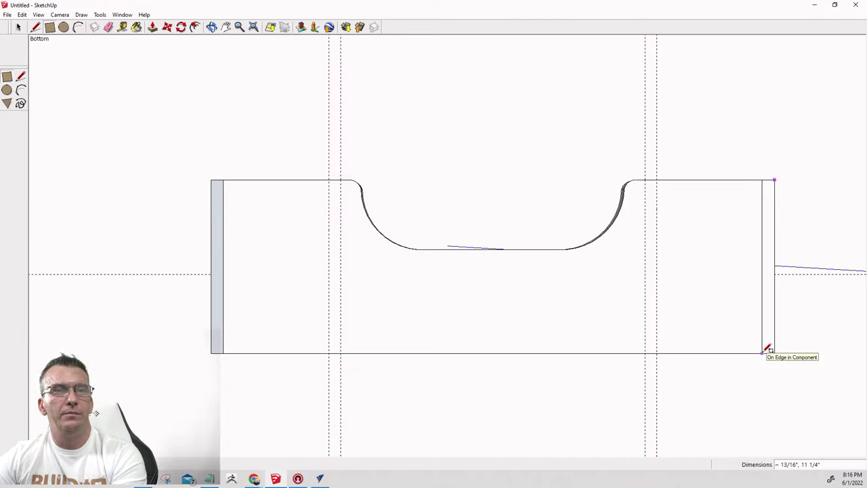
left_click(645, 179)
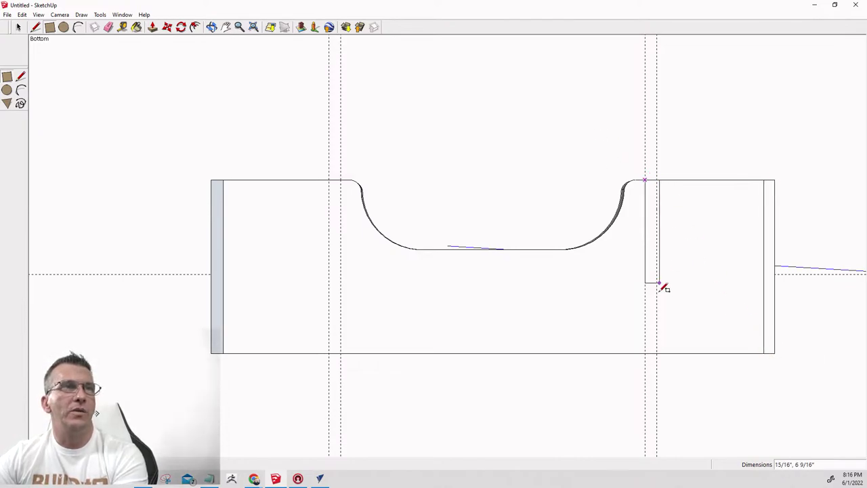
left_click(656, 352)
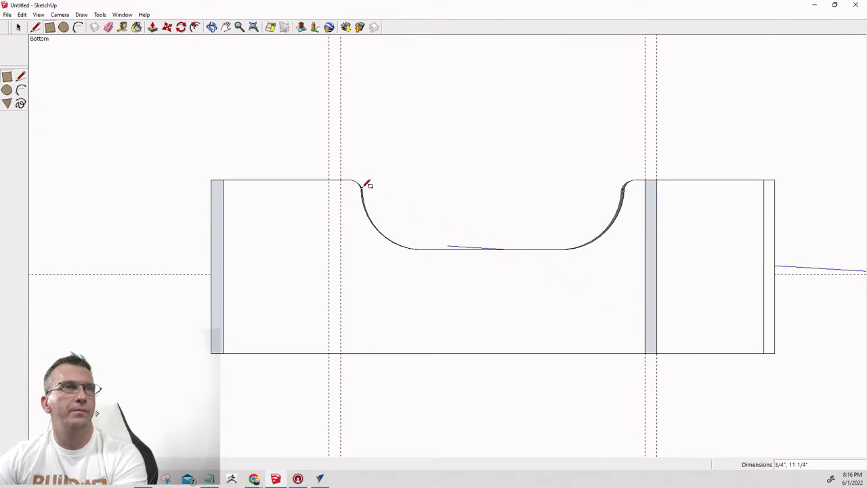
left_click(329, 179)
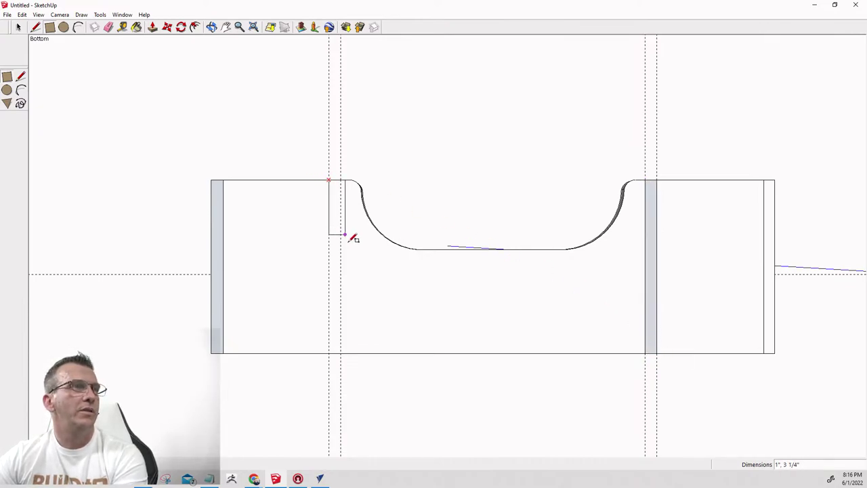
left_click(340, 353)
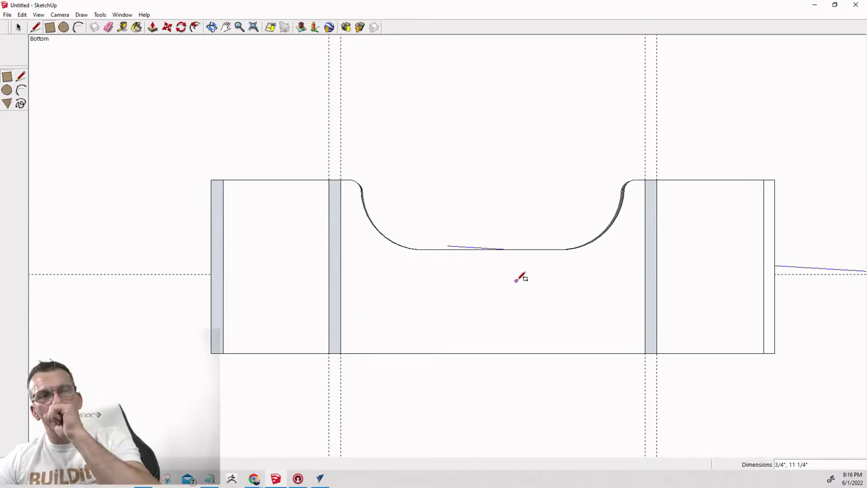
Orbit to see the base, its strips and the legs in 3D perspective.
middle_click_drag(618, 299, 678, 380)
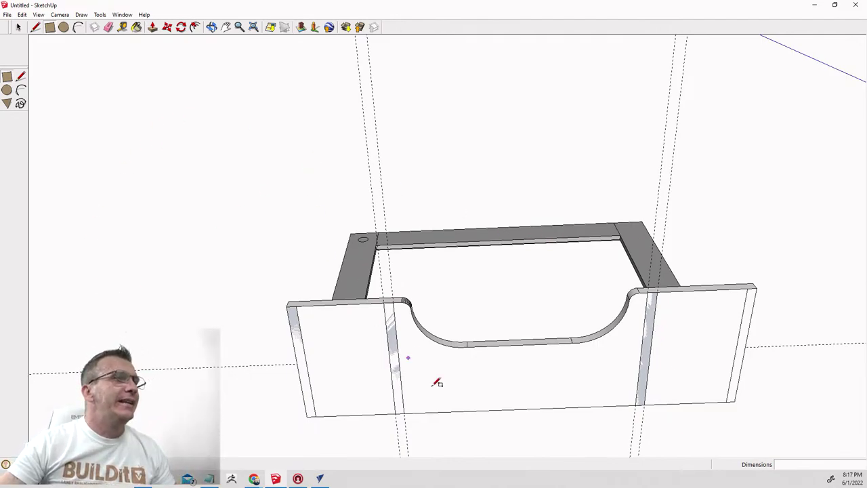
Open the base group, abandon a started rectangle, and close the group again.
middle_click_drag(422, 276, 449, 196)
key("l")
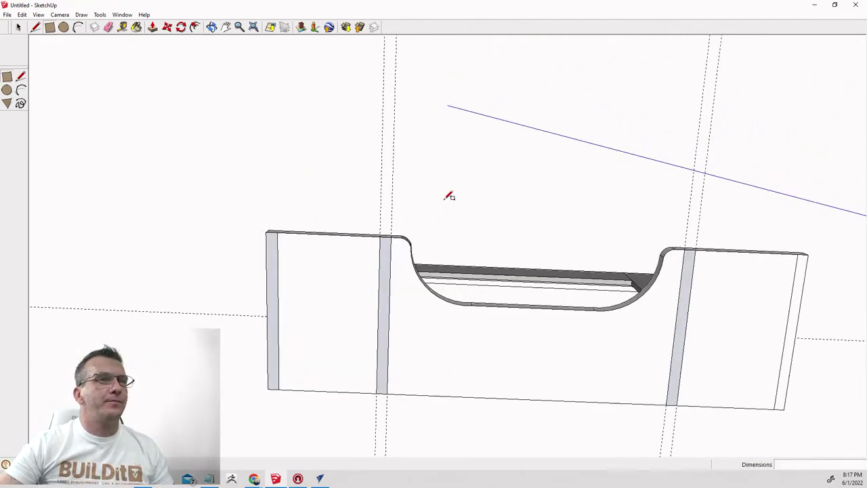
scroll(458, 167, "down", 1)
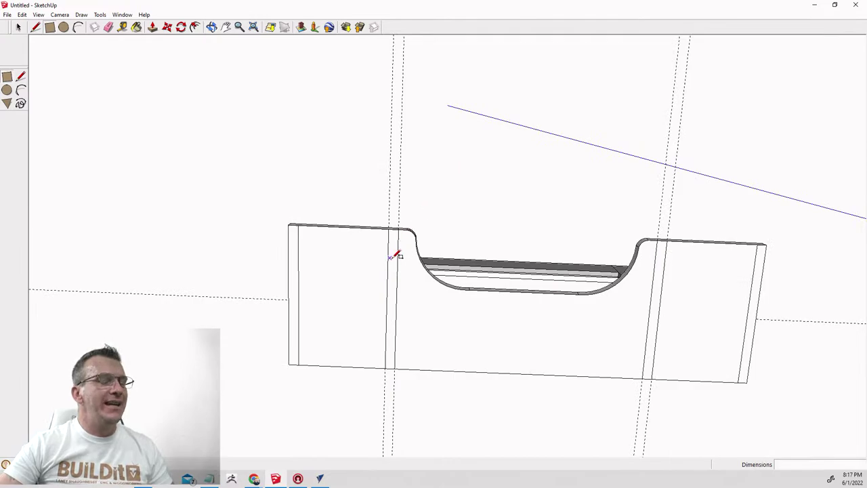
key("space")
double_click(343, 282)
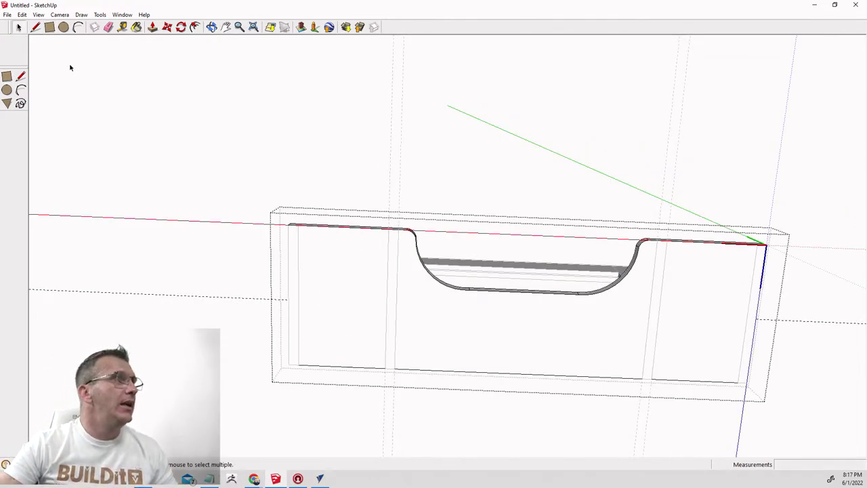
left_click(48, 29)
left_click(288, 225)
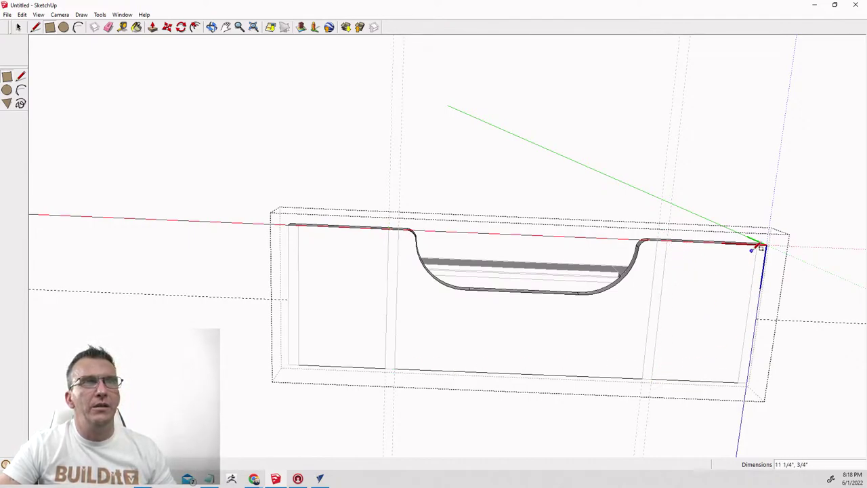
left_click(764, 243)
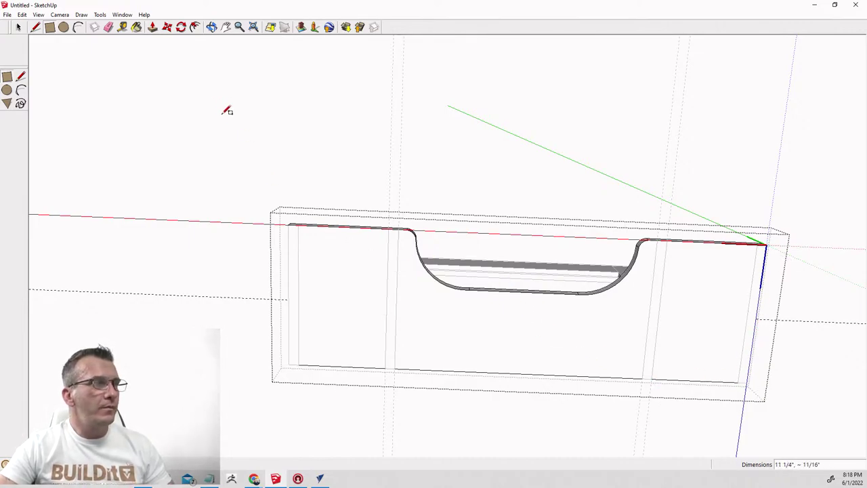
key("space")
left_click(305, 149)
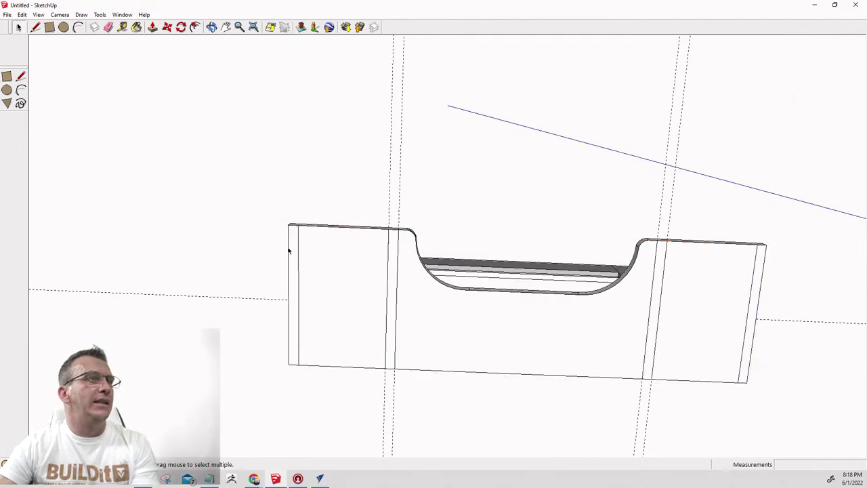
Check the edges of the four 3/4" strips, then reopen the base group for editing.
left_click(298, 261)
key("Escape")
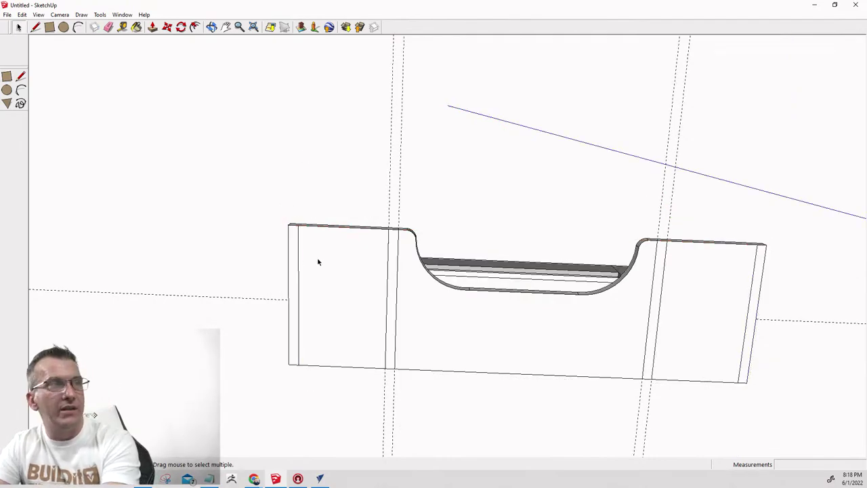
left_click(387, 268)
key("Escape")
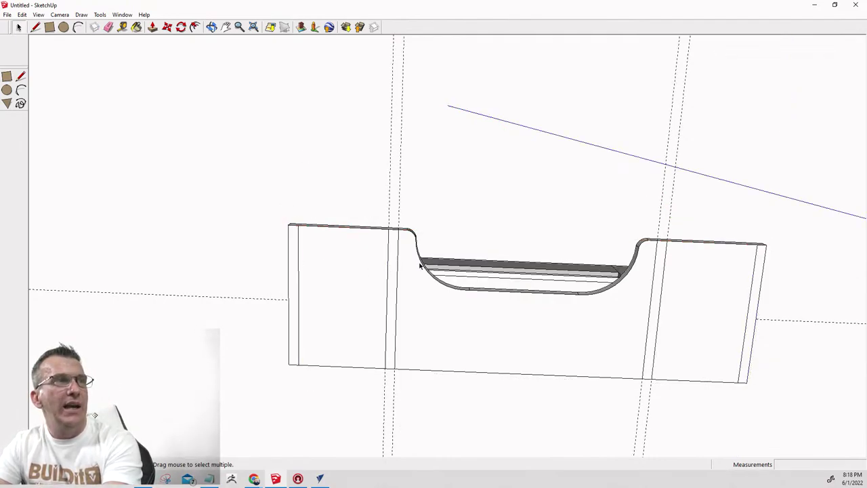
left_click(650, 291)
key("Escape")
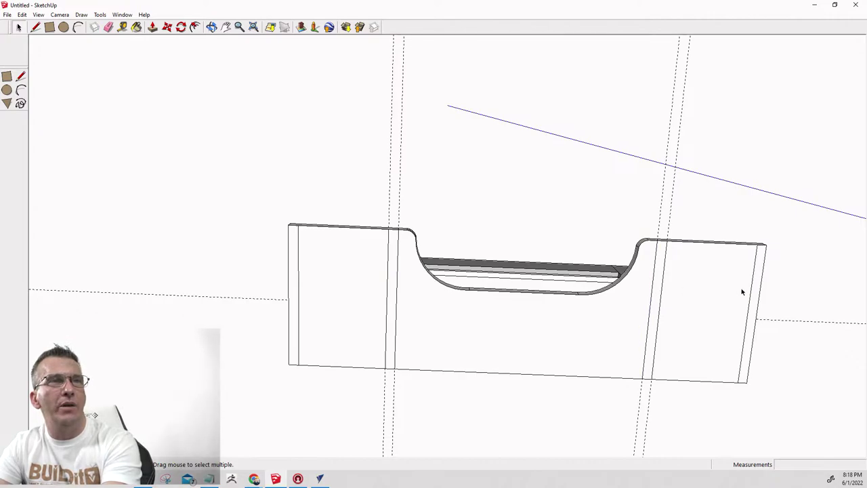
left_click(750, 295)
key("Escape")
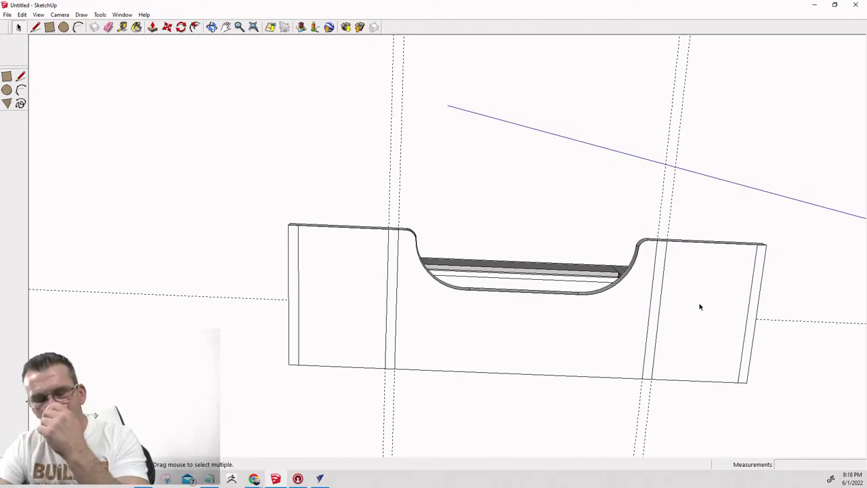
double_click(707, 335)
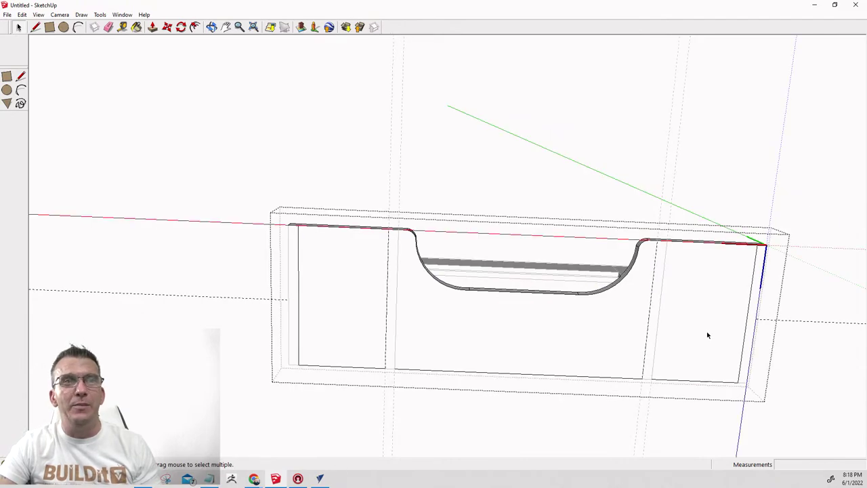
scroll(764, 341, "up", 1)
middle_click_drag(592, 323, 668, 260)
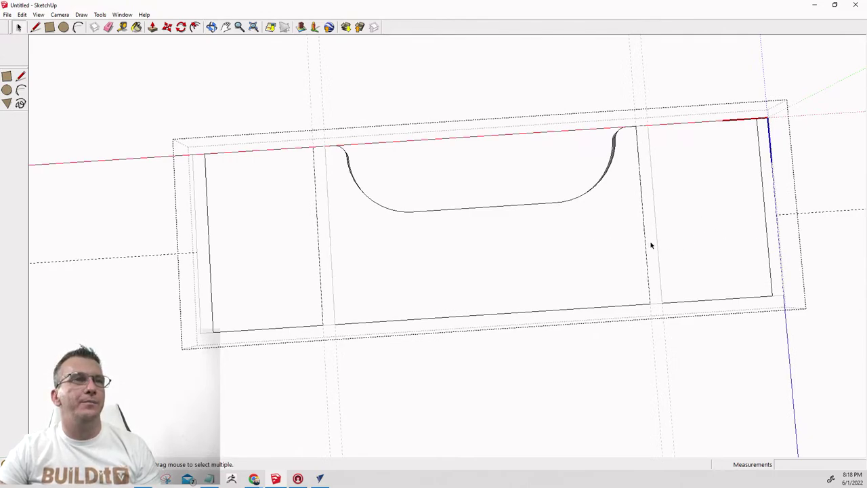
Recess both slot strips and both end strips 1/4" with Push/Pull.
left_click(651, 245)
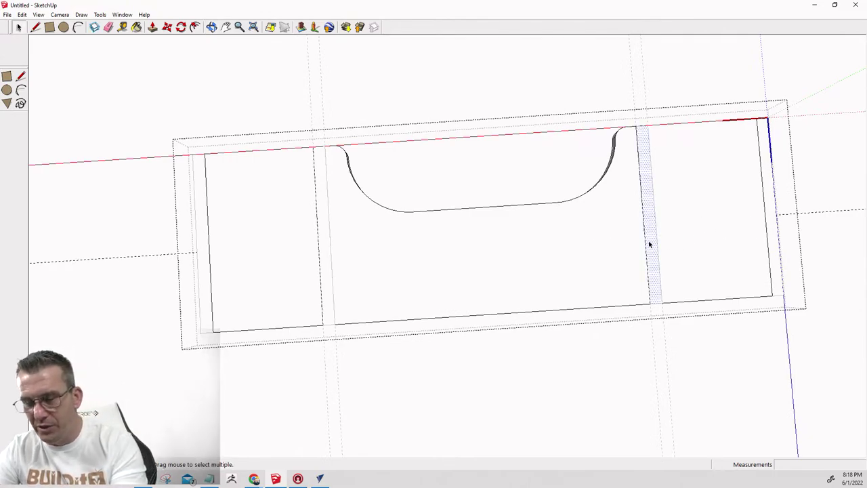
key("p")
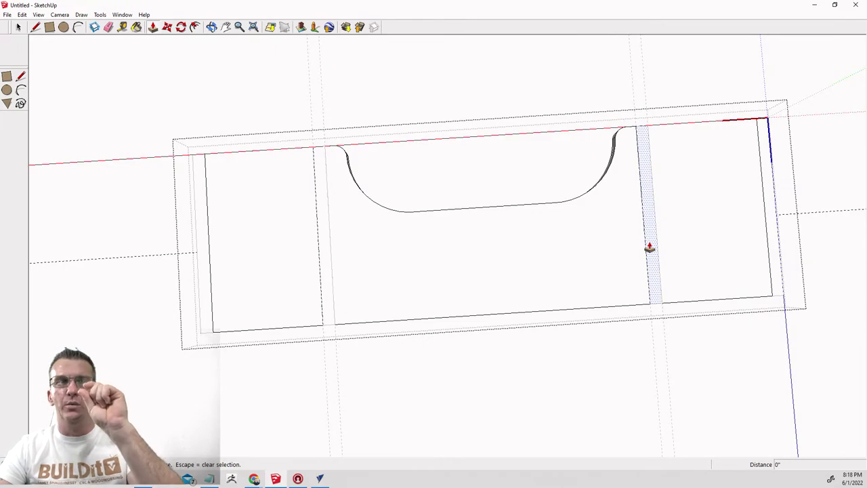
middle_click_drag(649, 248, 652, 226)
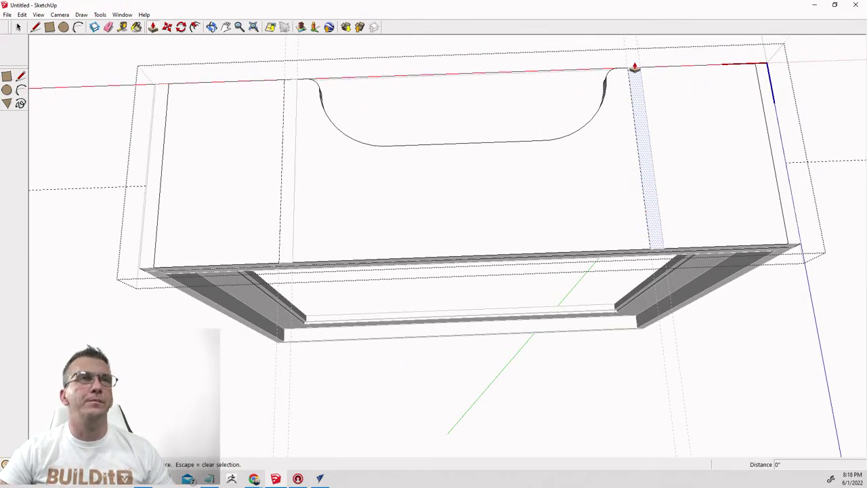
scroll(634, 67, "up", 2)
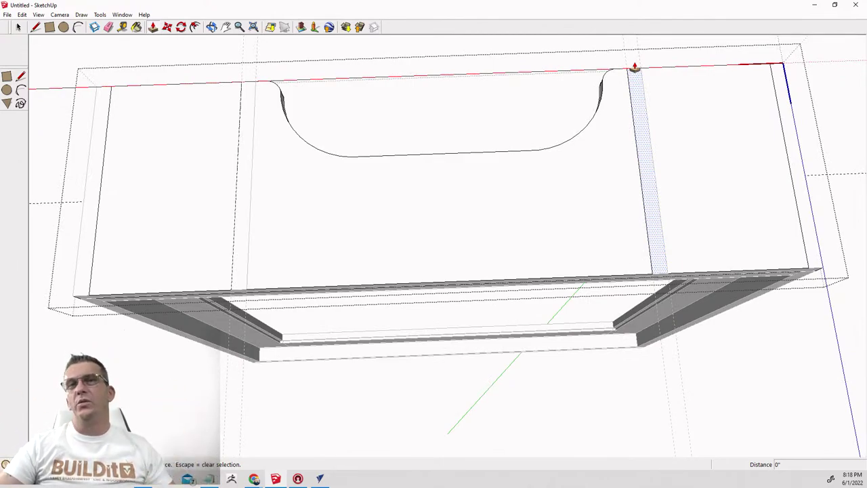
left_click(648, 191)
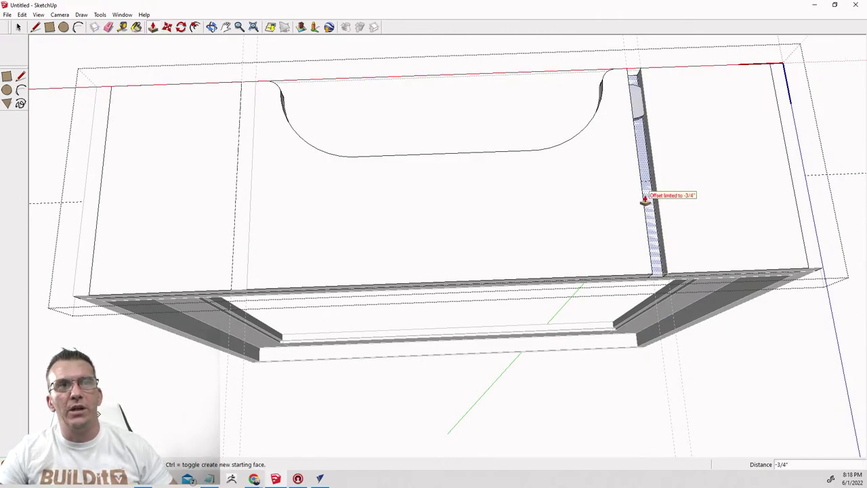
left_click(647, 196)
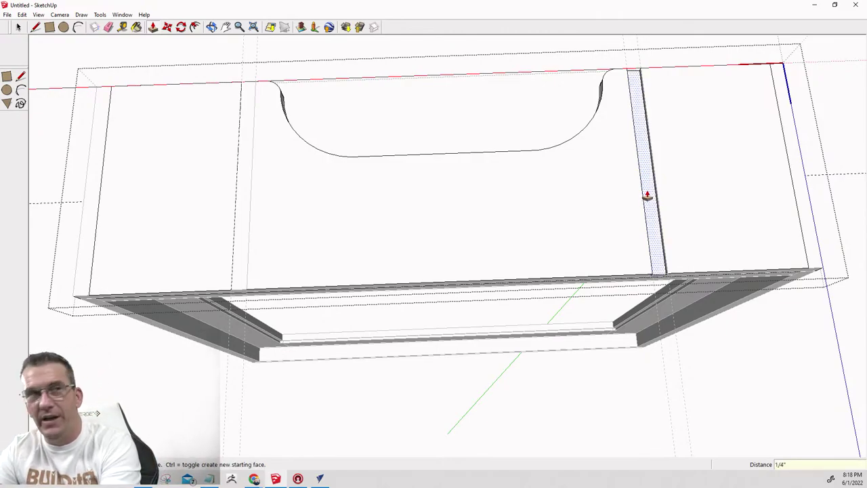
left_click(790, 135)
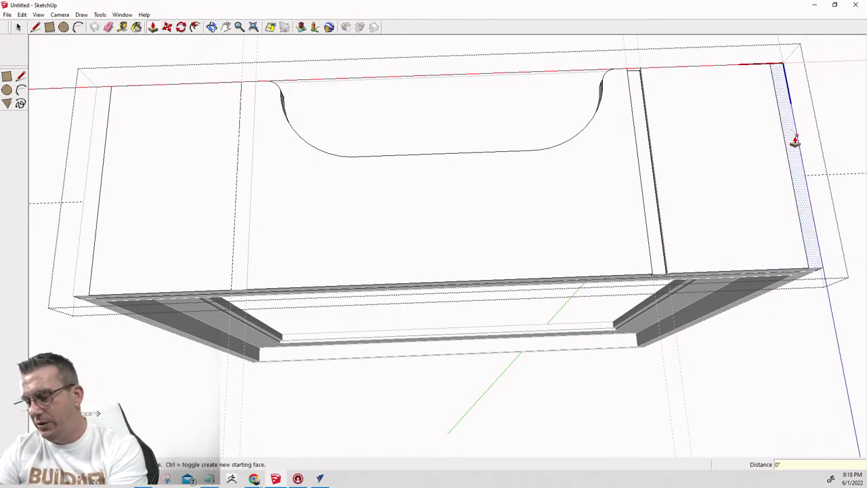
left_click(796, 140)
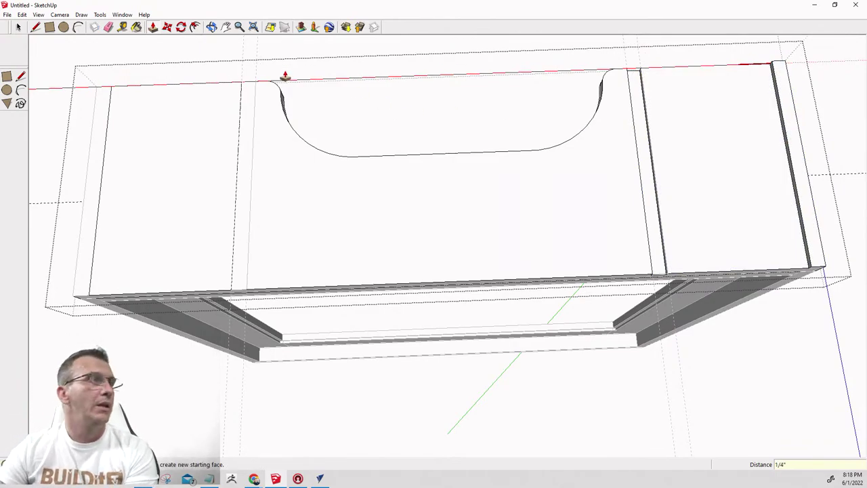
left_click(240, 172)
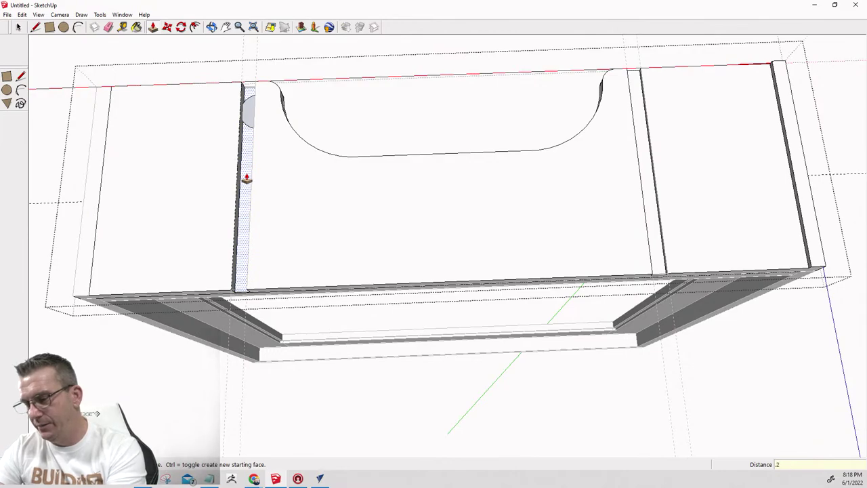
left_click(244, 178)
left_click(90, 223)
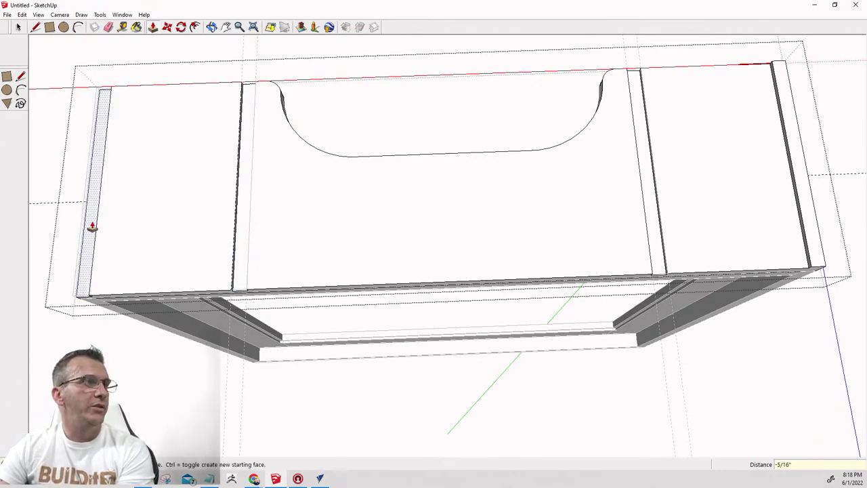
left_click(94, 227)
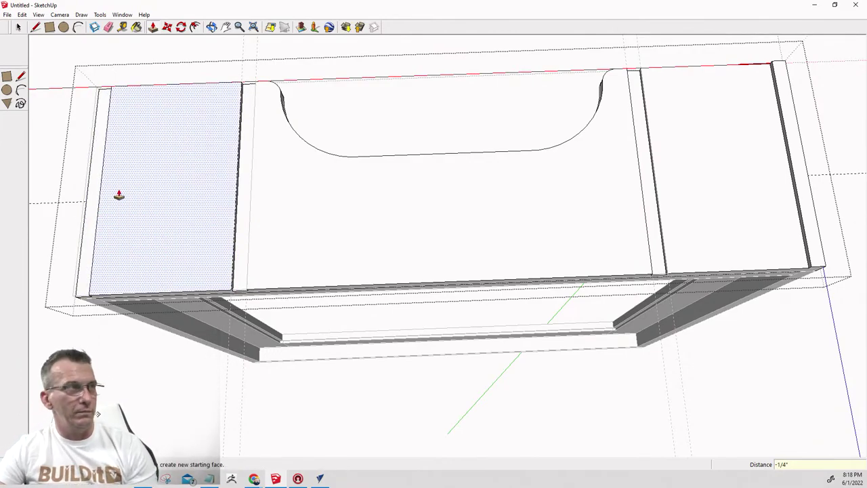
Push the thin end strip down 1/4" and orbit to look over the base.
middle_click_drag(248, 261, 65, 120)
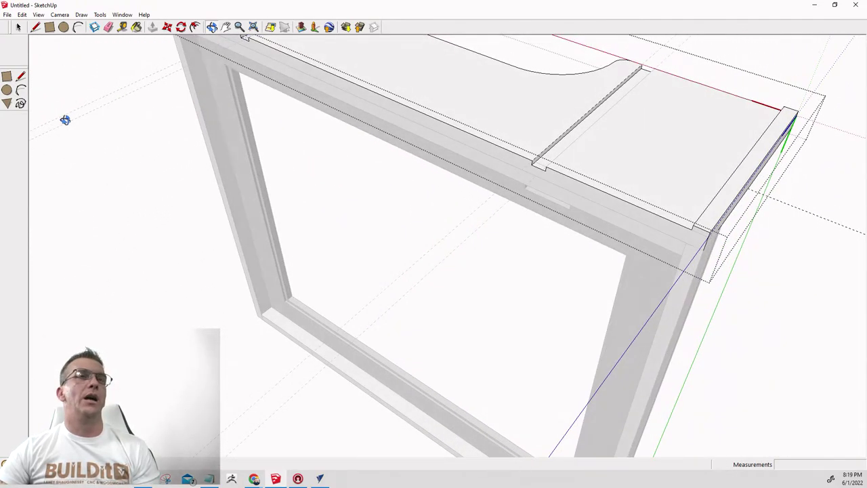
key("p")
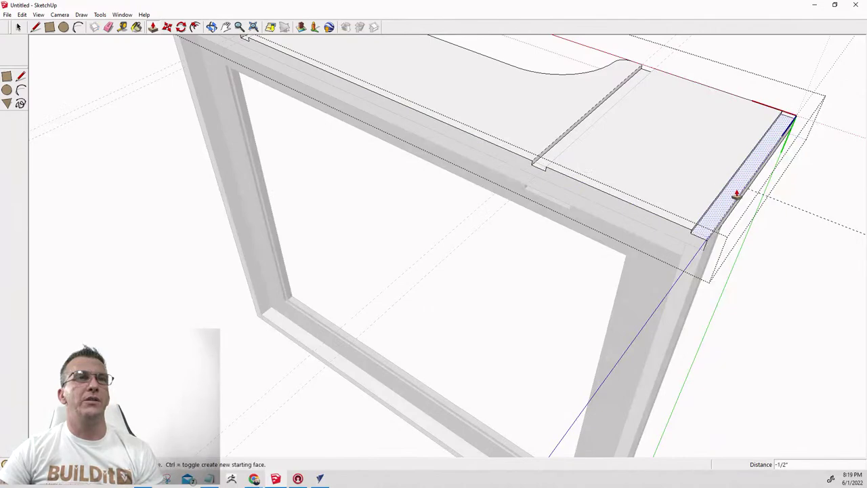
left_click_drag(737, 195, 705, 234)
type("1/4")
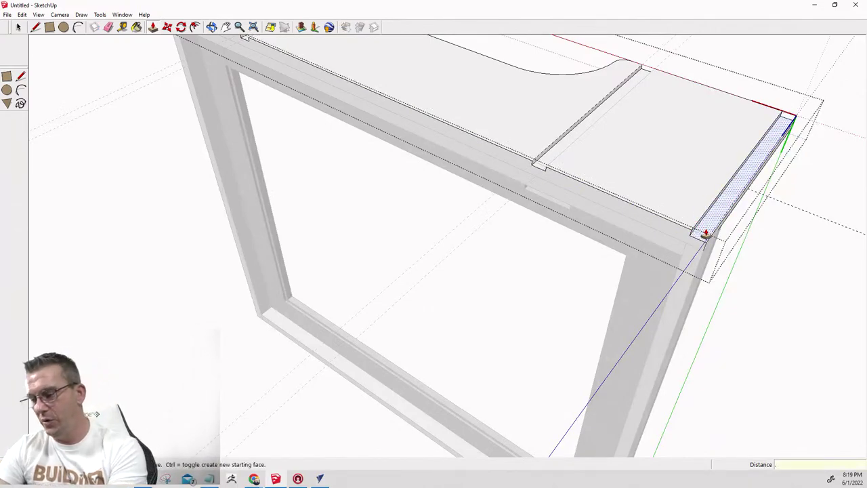
key("Return")
middle_click_drag(648, 244, 687, 194)
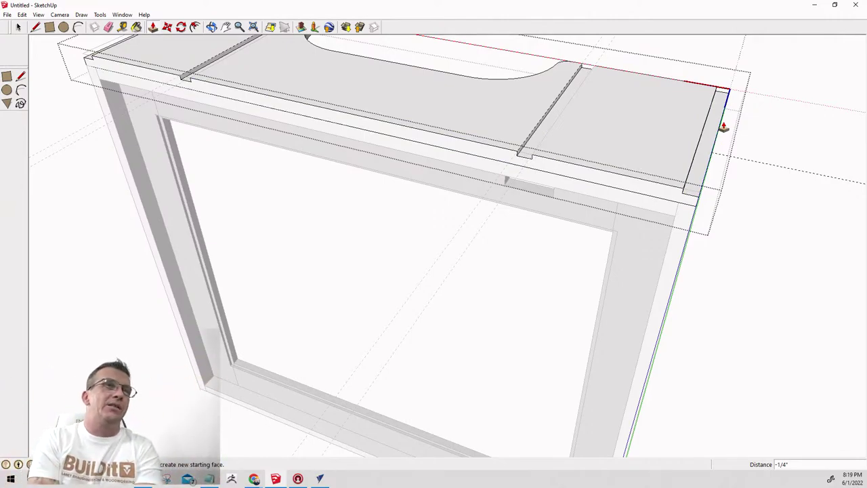
scroll(724, 127, "down", 3)
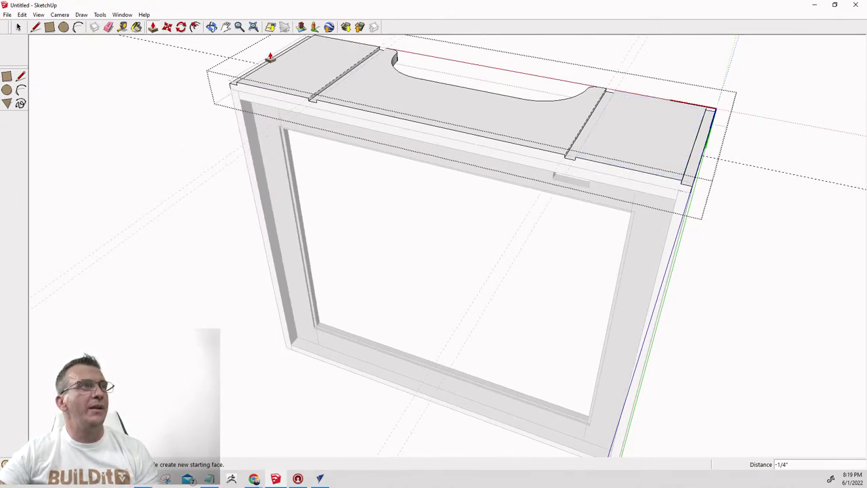
middle_click_drag(285, 91, 445, 131)
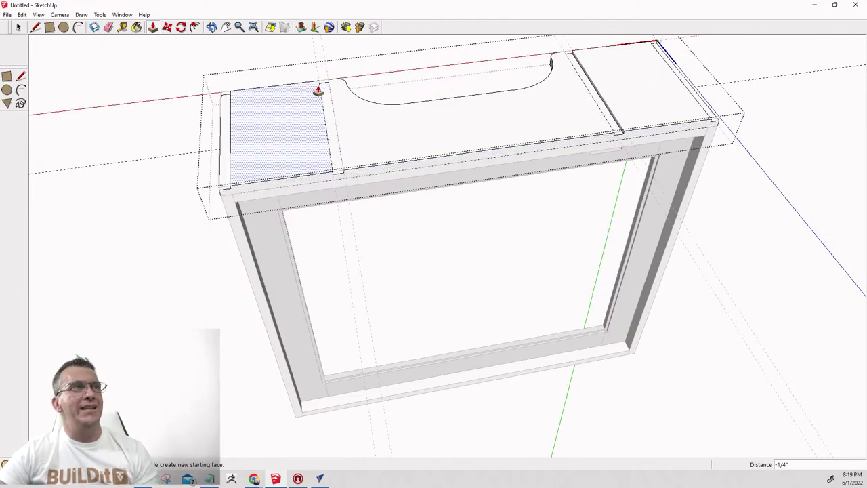
middle_click_drag(330, 148, 479, 292)
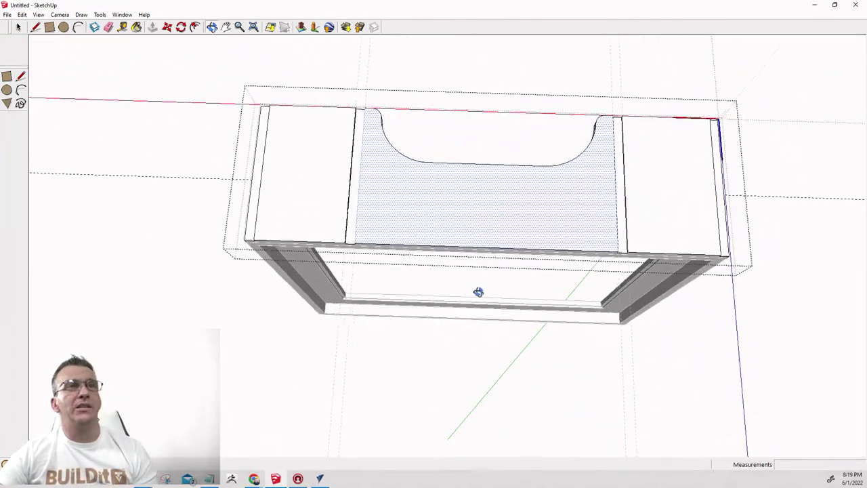
key("space")
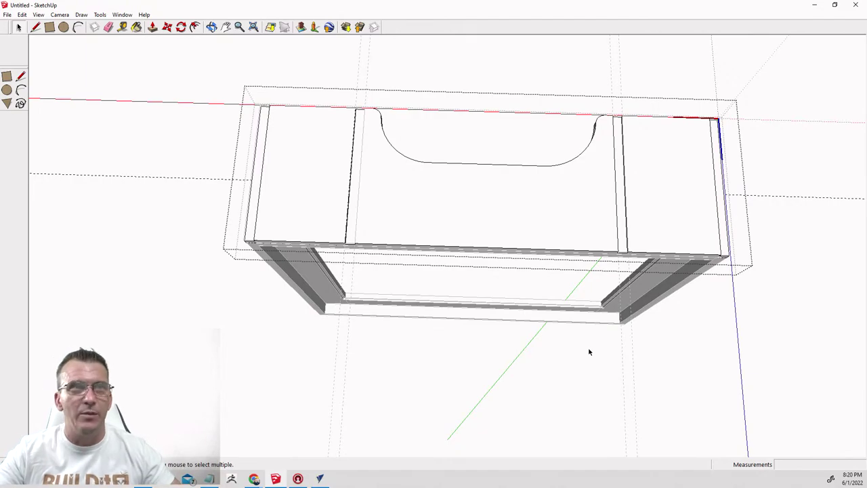
middle_click_drag(511, 134, 309, 337)
scroll(462, 420, "up", 3)
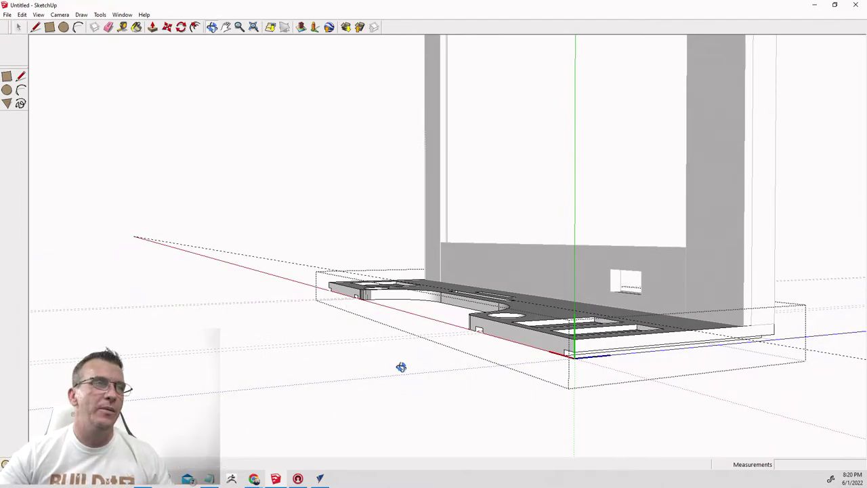
mouse_move(401, 366)
middle_mouse_down()
mouse_move(397, 43)
mouse_move(511, 246)
mouse_move(314, 257)
mouse_move(389, 194)
mouse_move(604, 140)
mouse_move(701, 134)
middle_mouse_up()
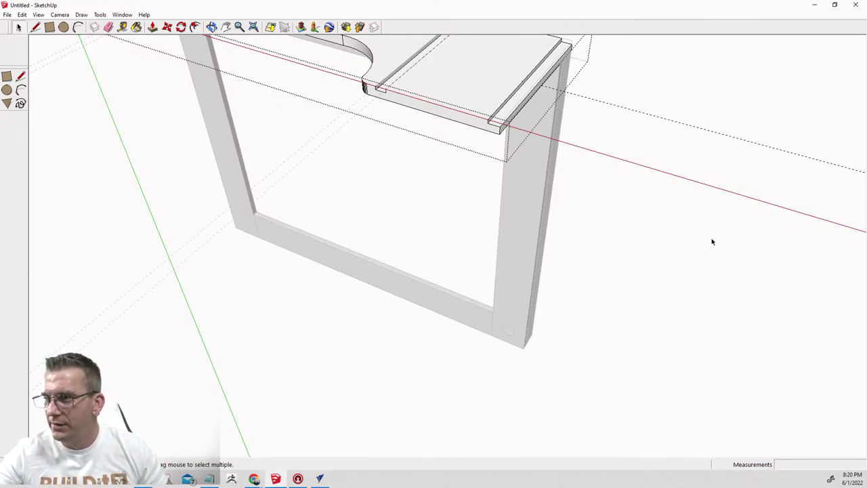
scroll(664, 320, "down", 5)
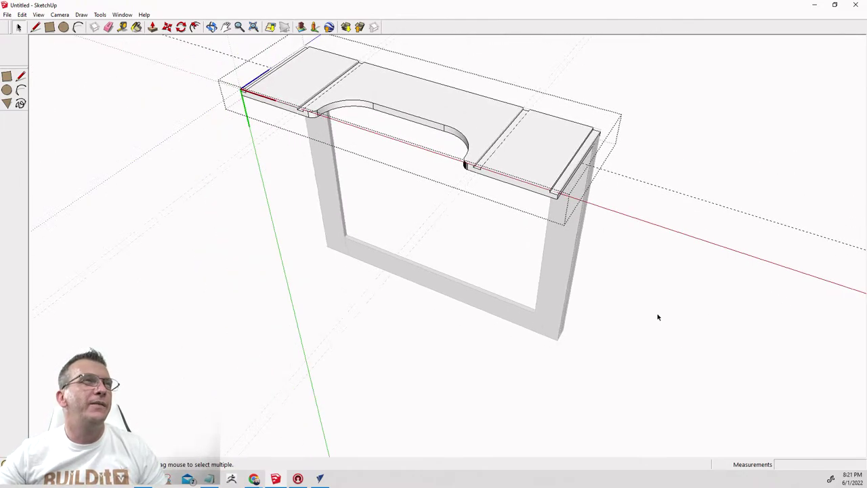
middle_click_drag(735, 306, 540, 328)
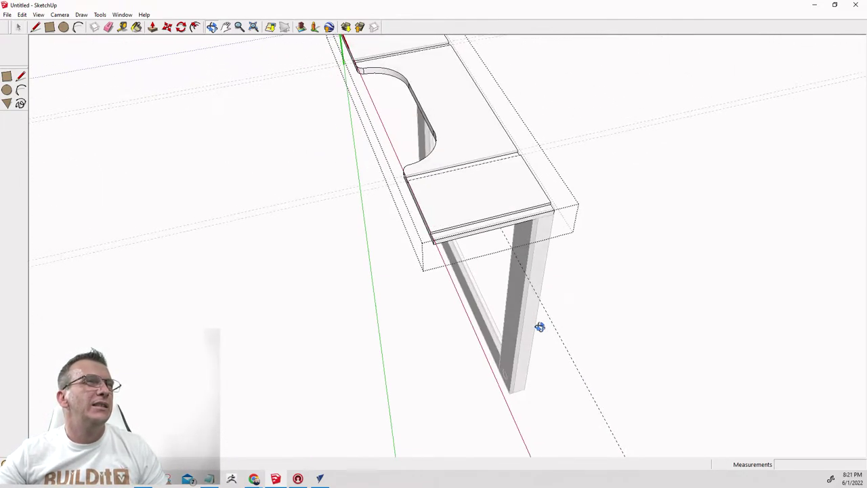
scroll(600, 256, "up", 5)
middle_click_drag(600, 255, 729, 235)
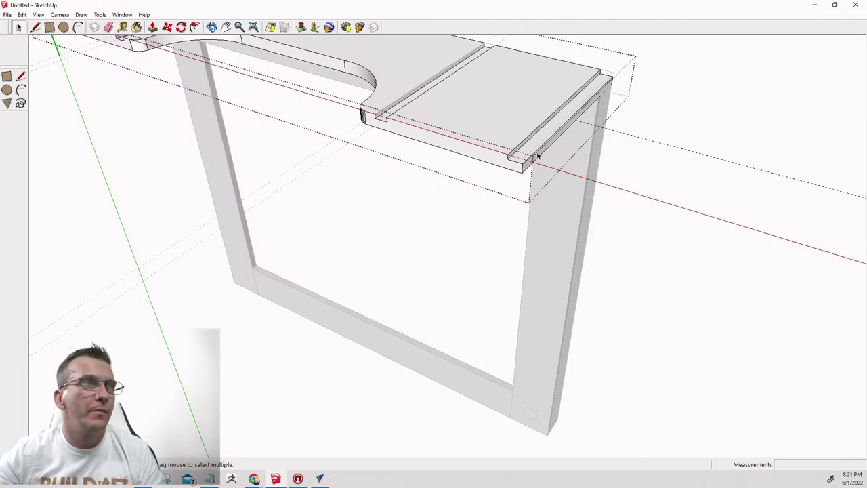
scroll(537, 156, "down", 2)
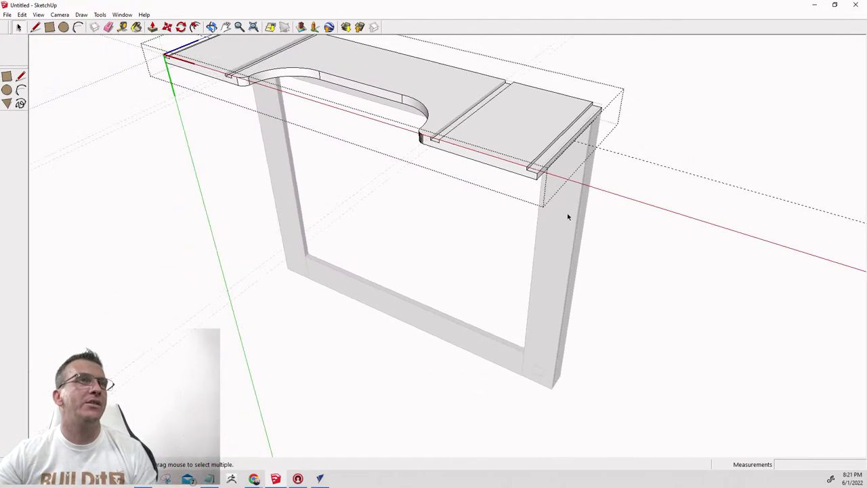
Draw a rectangle across the base's end strip, from the tabletop corner to the near corner.
left_click(49, 27)
middle_click_drag(538, 155, 542, 178)
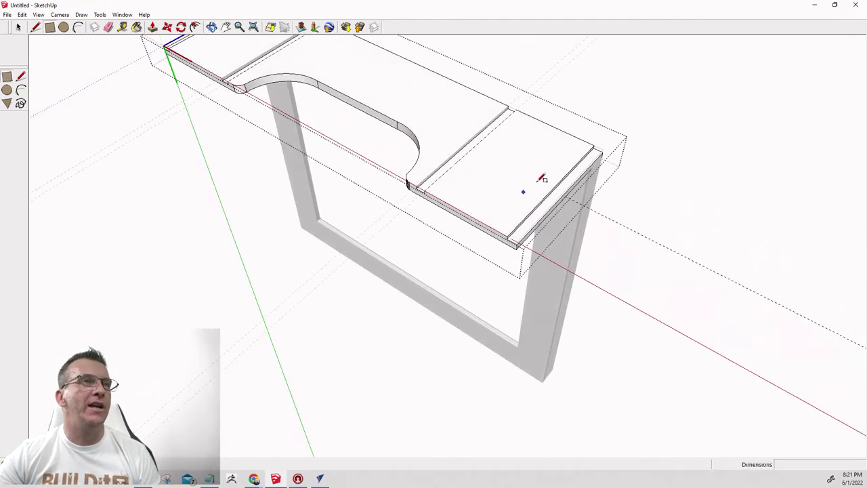
scroll(602, 146, "up", 5)
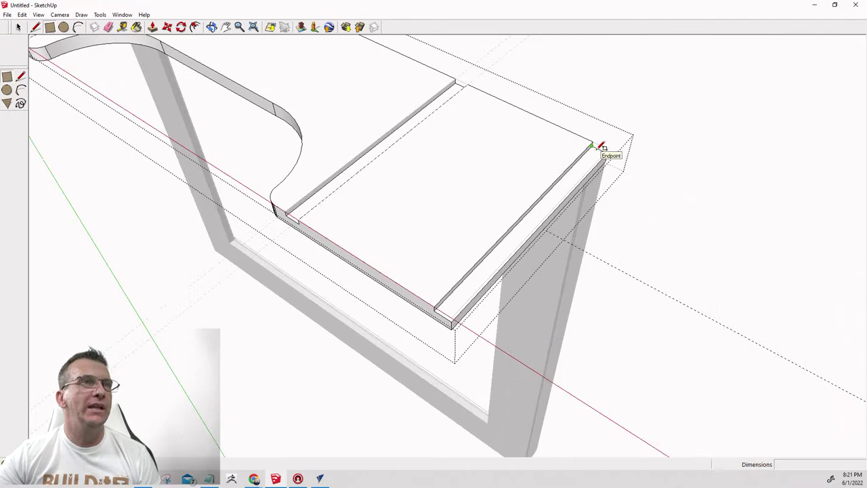
left_click(589, 142)
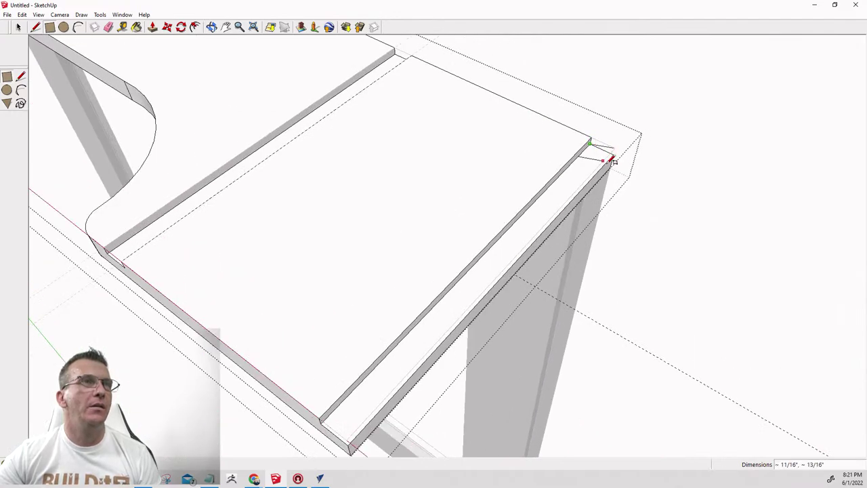
left_click(350, 444)
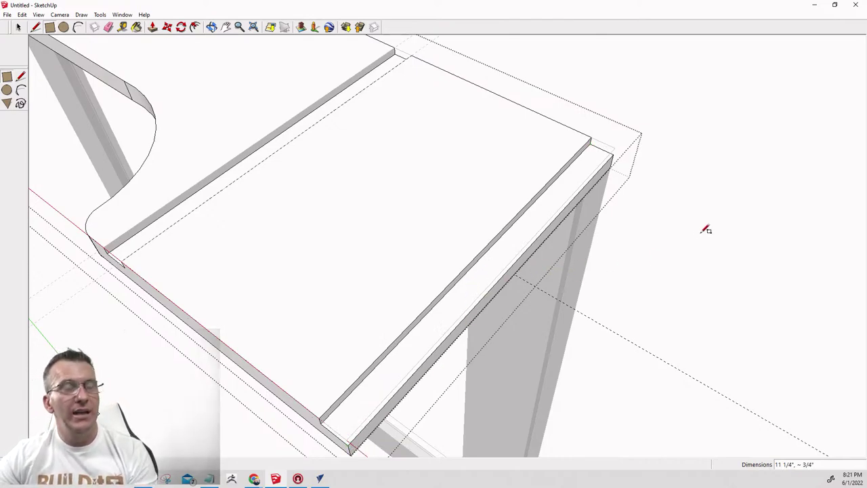
Exit the group and delete the stray edges at the groove's end.
key("space")
left_click(725, 197)
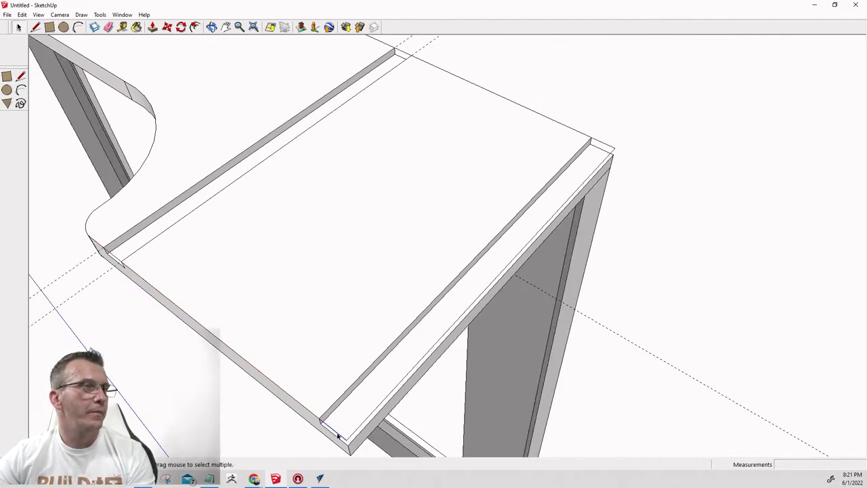
mouse_move(339, 436)
middle_mouse_down()
mouse_move(351, 430)
mouse_move(361, 336)
middle_mouse_up()
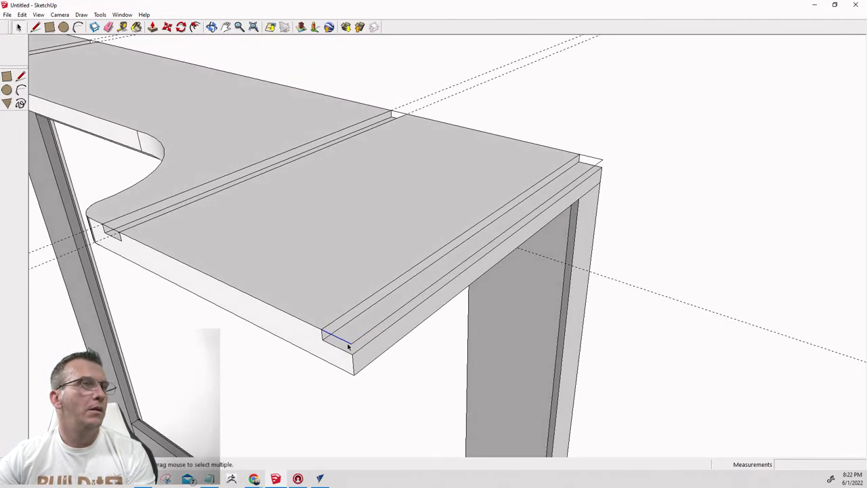
key("Delete")
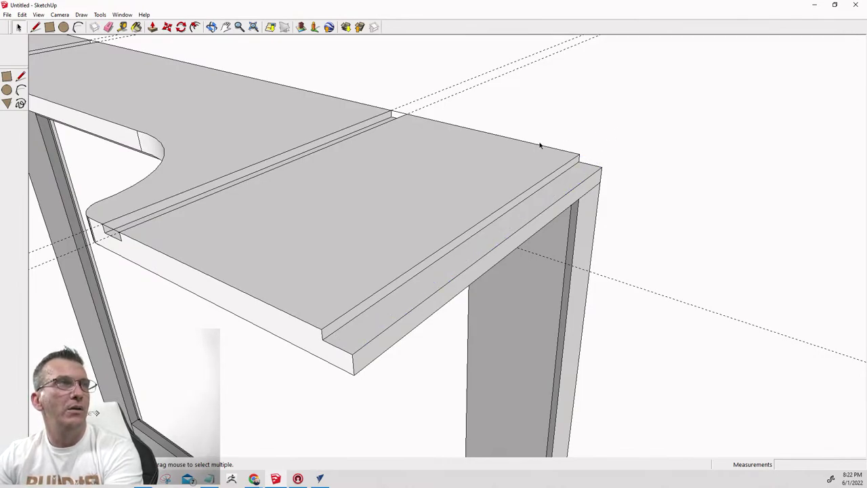
key("Delete")
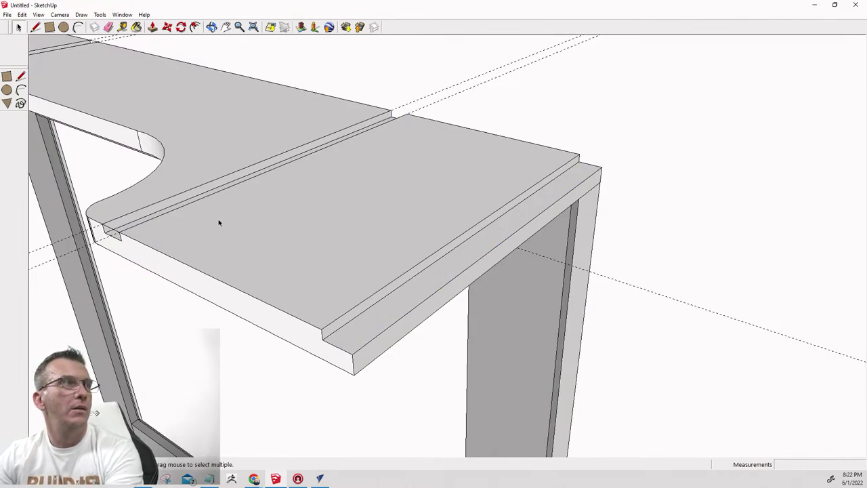
left_click(114, 232)
key("Delete")
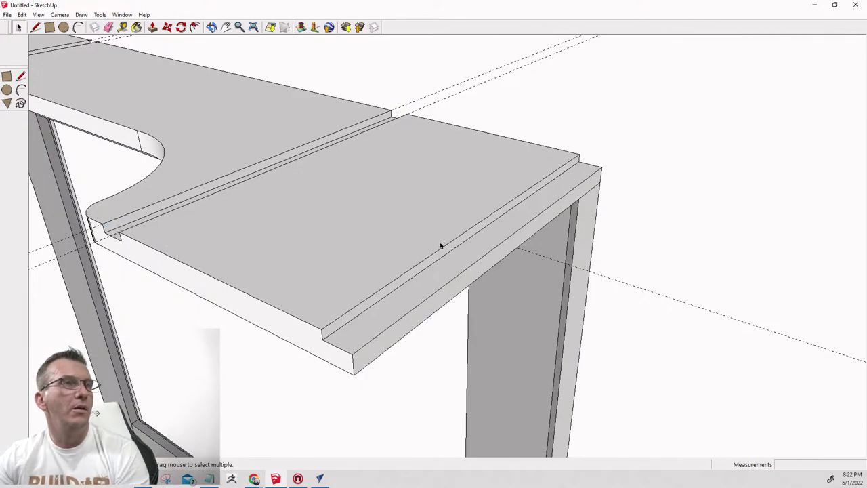
Draw a 3/4" by 11 1/4" rectangle filling the groove.
left_click(54, 28)
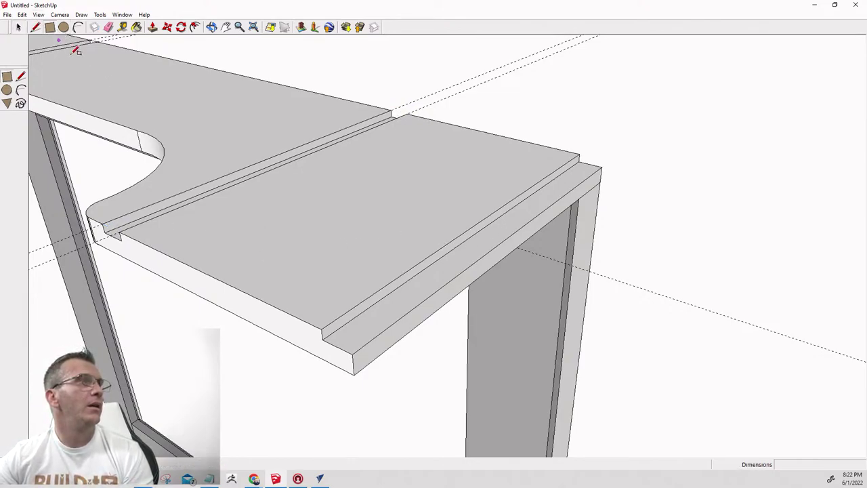
left_click(578, 161)
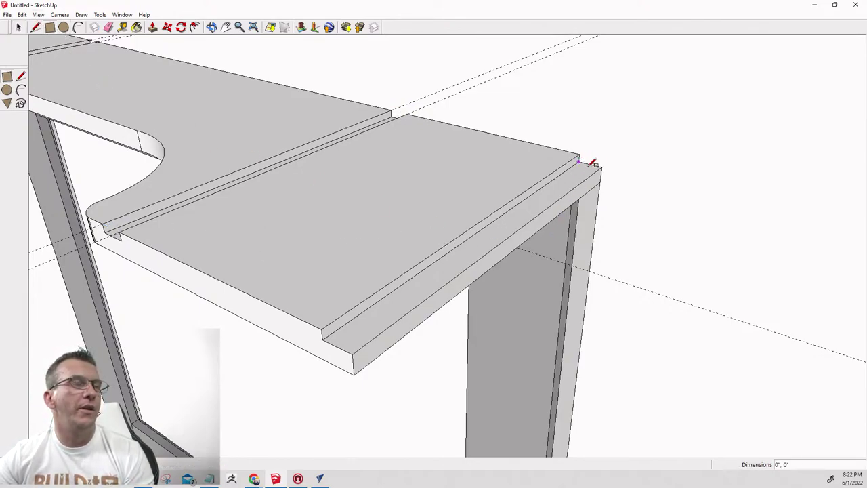
left_click(357, 353)
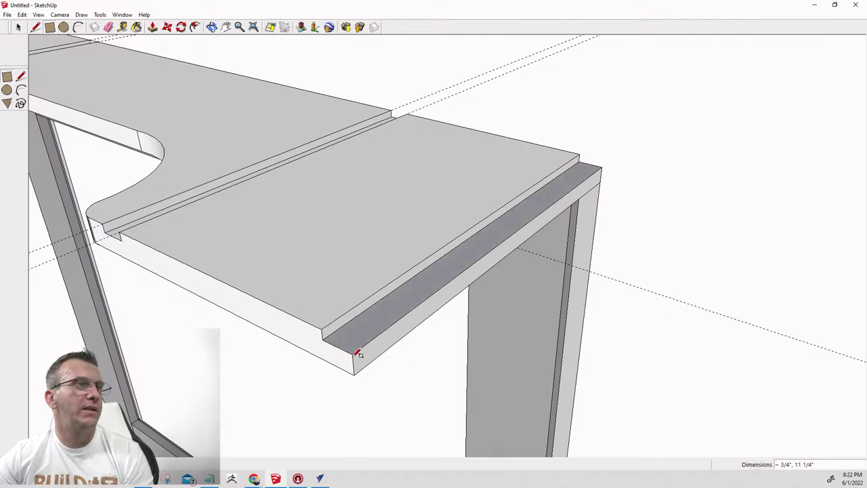
Push the groove's new face up 3 1/8" and tape-measure the resulting wall height.
key("p")
left_click(437, 285)
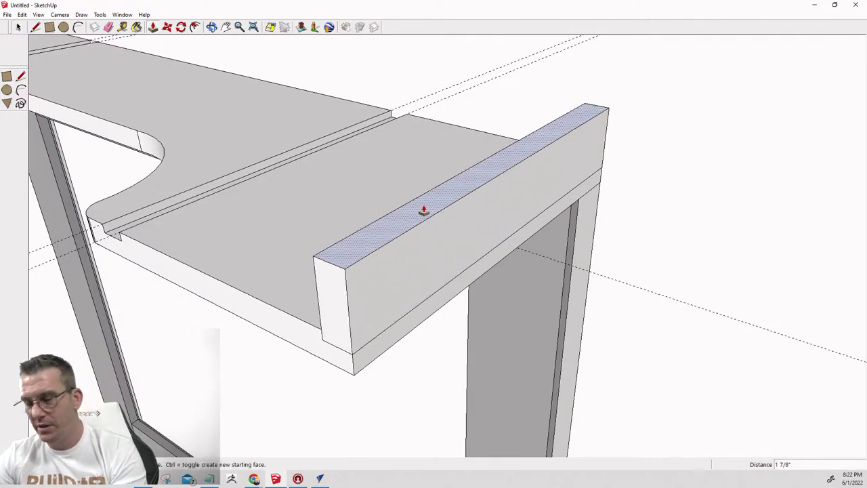
type("3.")
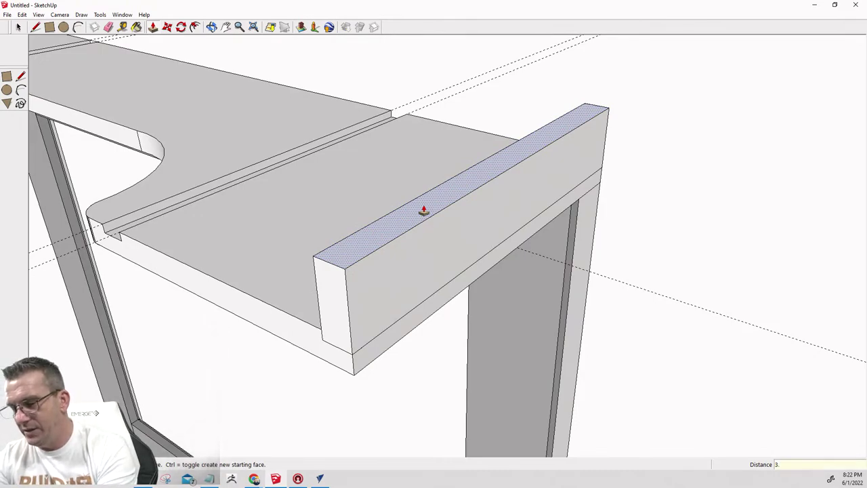
type(" 1/8")
key("Return")
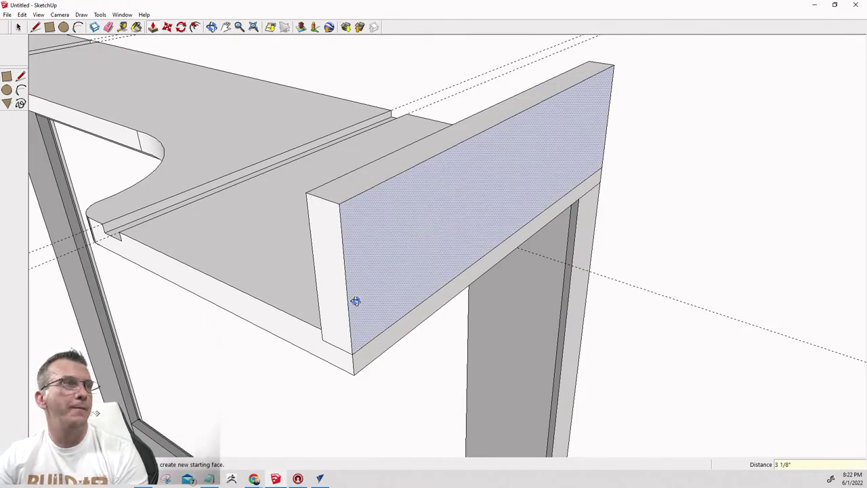
mouse_move(355, 300)
middle_mouse_down()
mouse_move(737, 216)
mouse_move(341, 271)
mouse_move(639, 246)
mouse_move(639, 258)
middle_mouse_up()
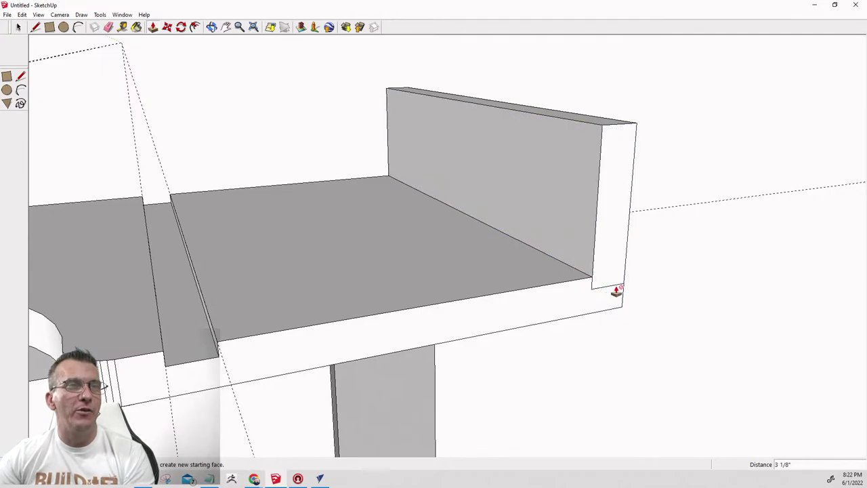
left_click(124, 27)
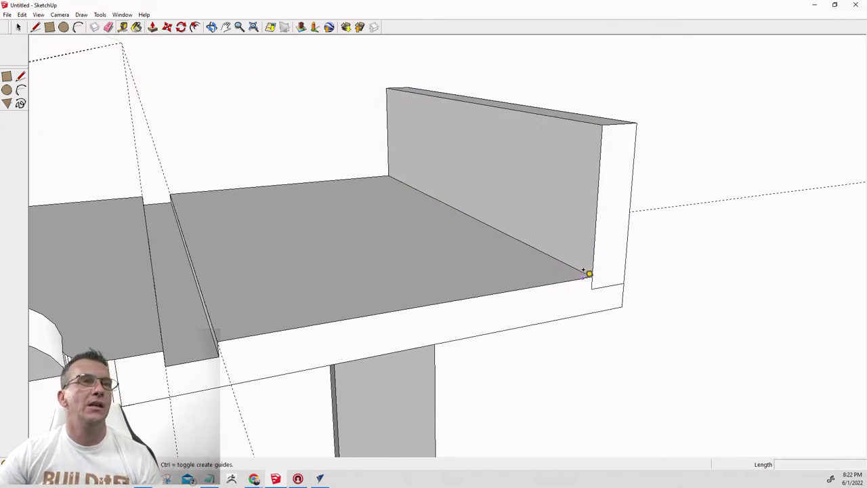
left_click(592, 276)
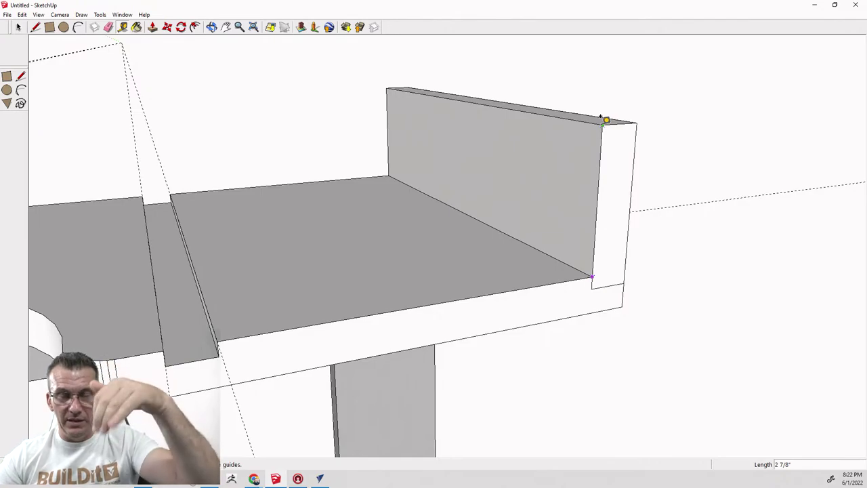
left_click(269, 129)
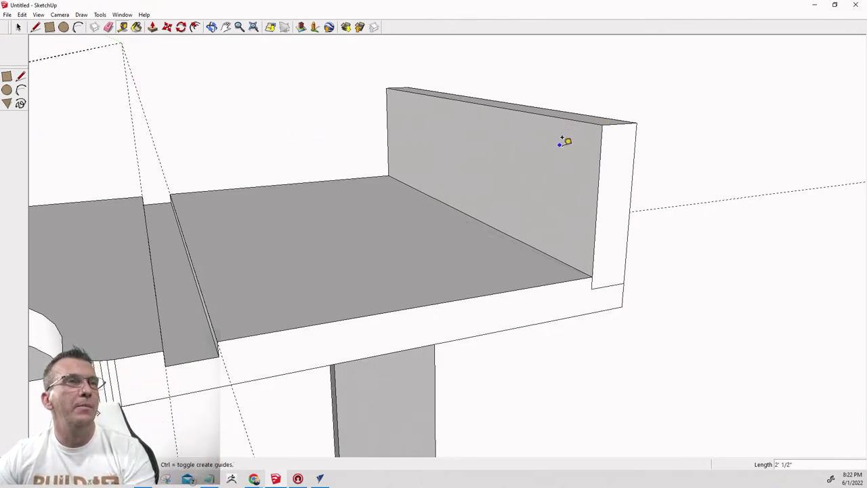
Undo that extrusion and pull the thin back strip up to 3 3/8".
key("ctrl+z")
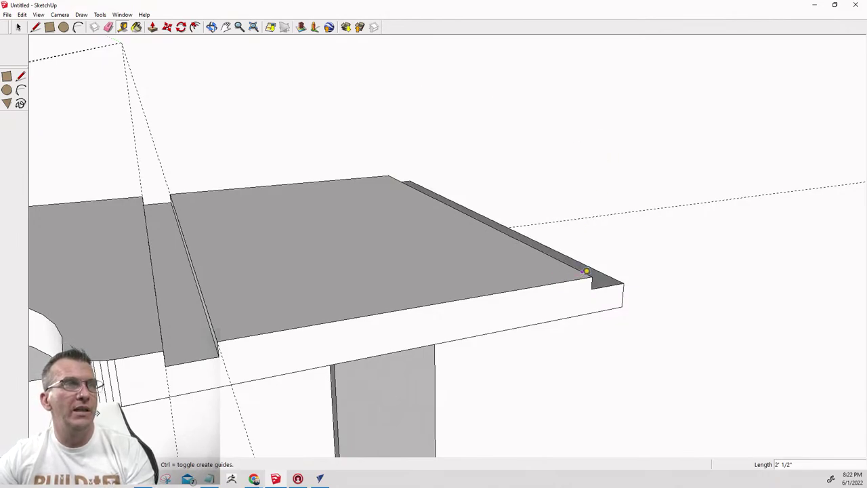
key("p")
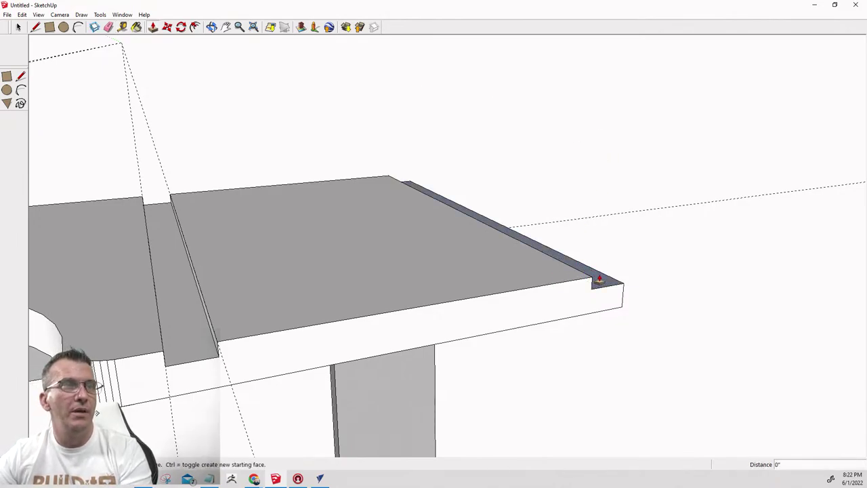
left_click(588, 275)
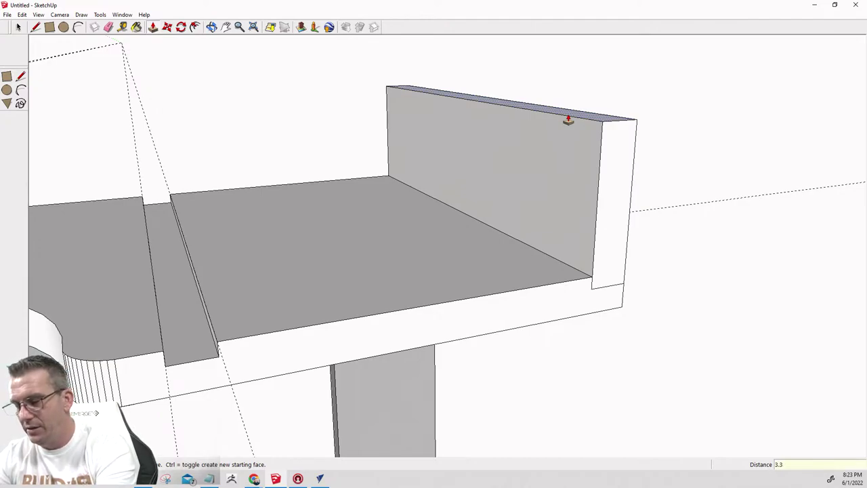
scroll(606, 184, "down", 5)
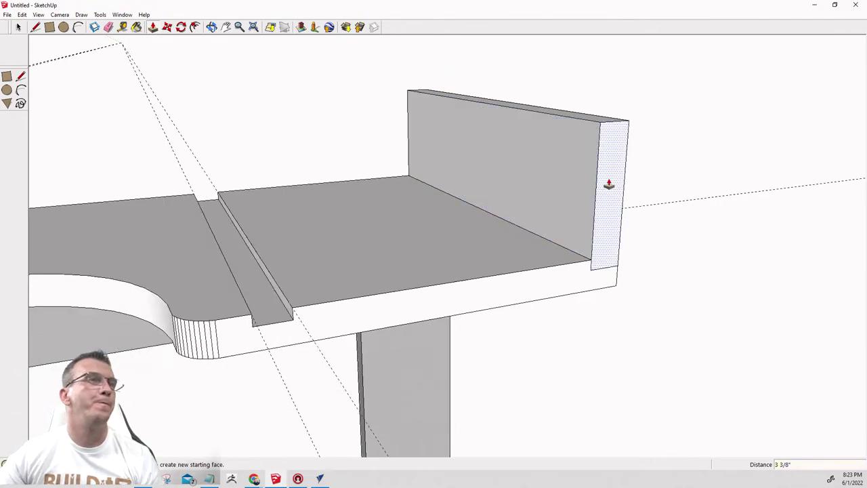
Make the upright back wall a component.
key("space")
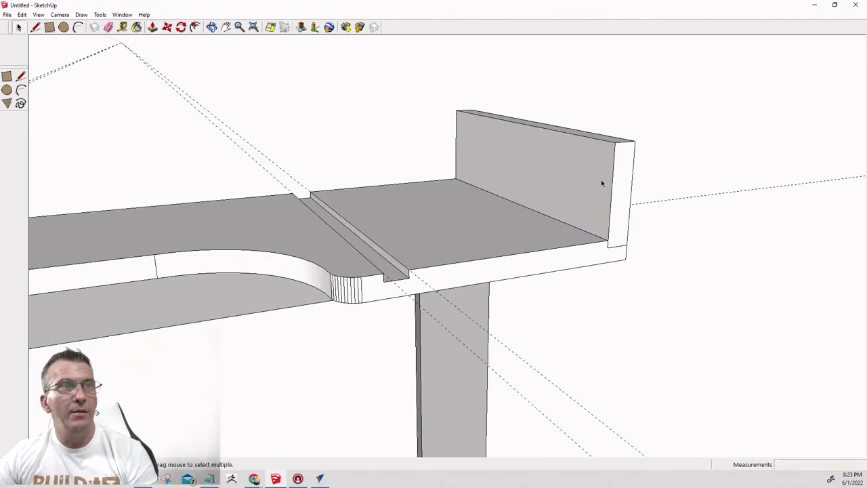
left_click(598, 176)
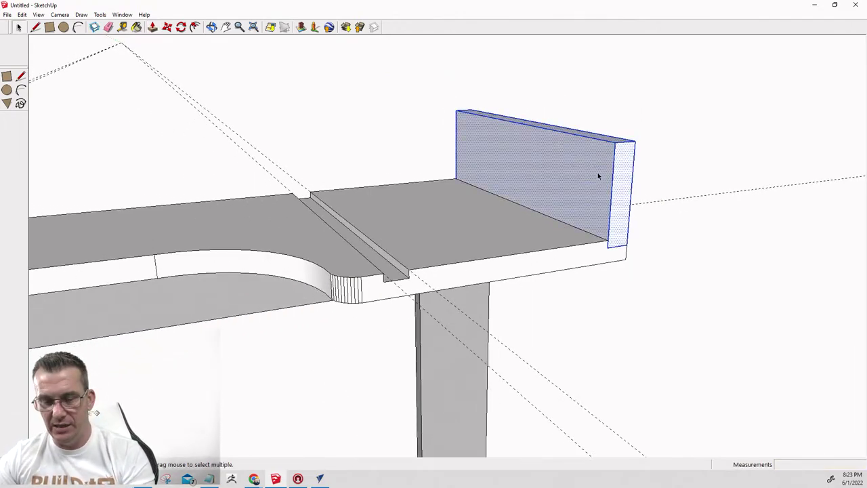
key("g")
key("Return")
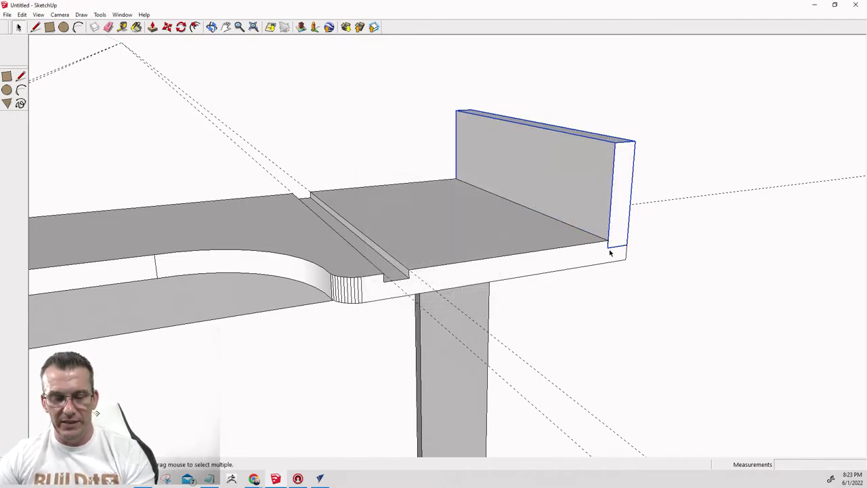
Copy the wall component along the edge to the groove beside the curved cutout.
key("m")
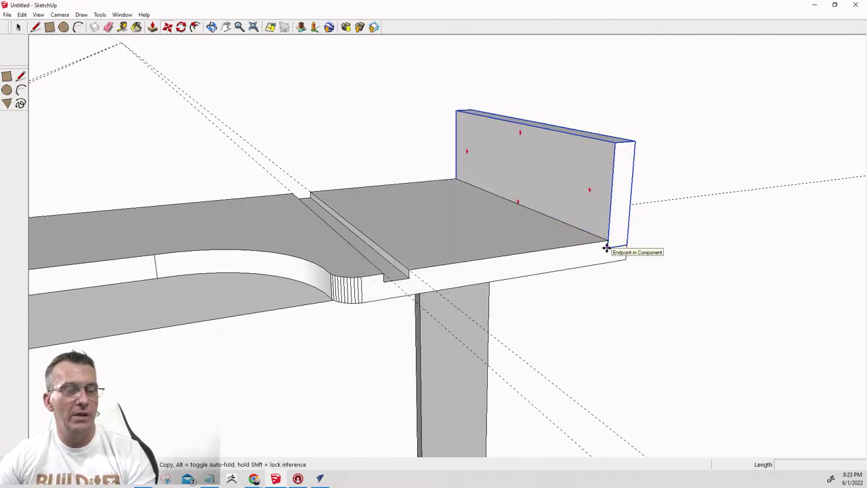
key("ctrl")
left_click(606, 248)
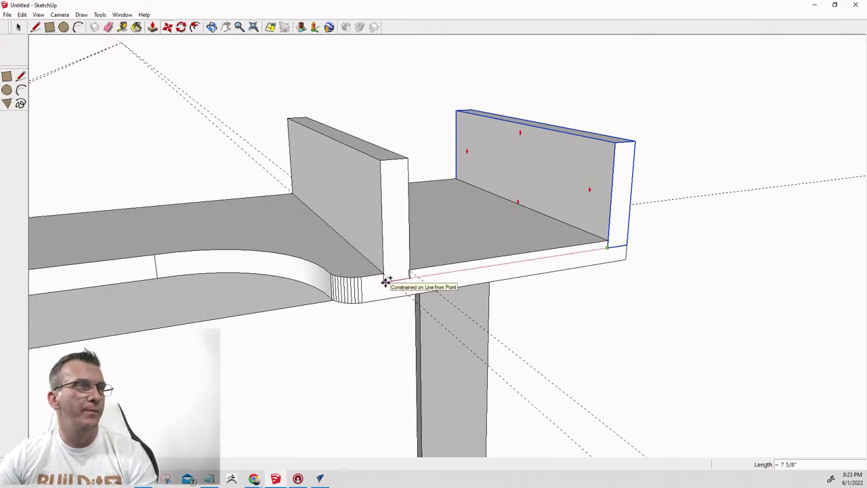
left_click(383, 283)
scroll(404, 281, "up", 5)
scroll(410, 276, "up", 3)
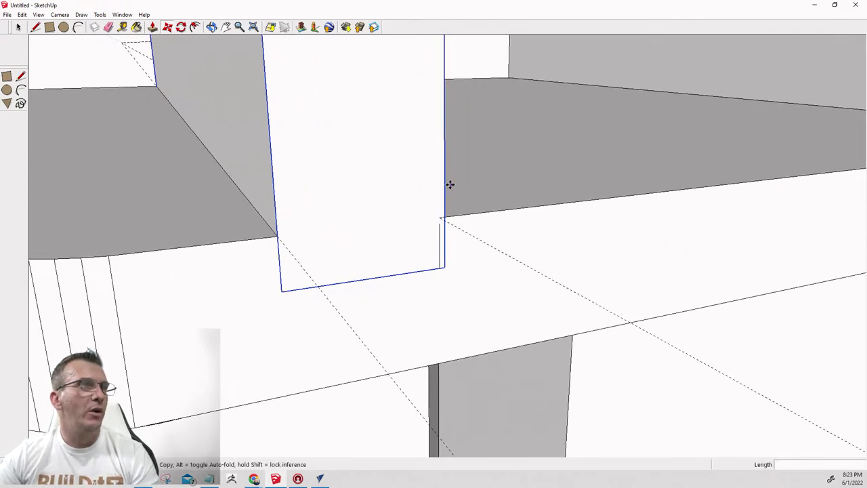
scroll(456, 239, "down", 3)
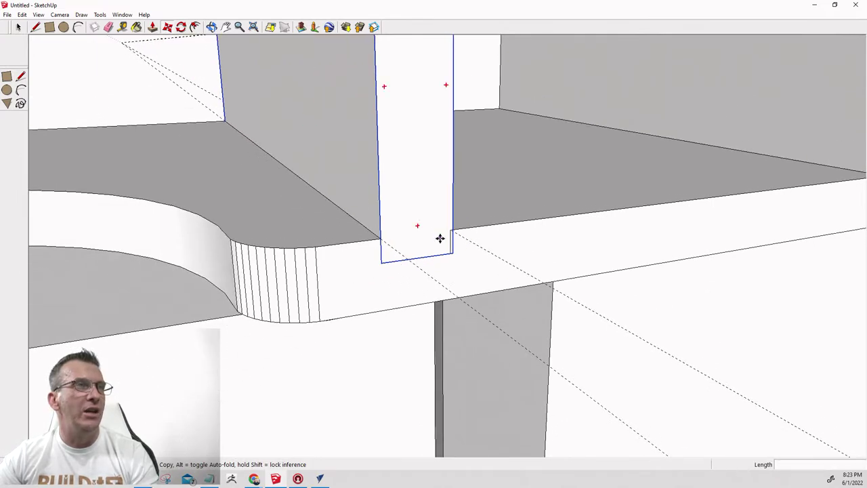
mouse_move(440, 239)
middle_mouse_down()
mouse_move(410, 253)
mouse_move(409, 271)
middle_mouse_up()
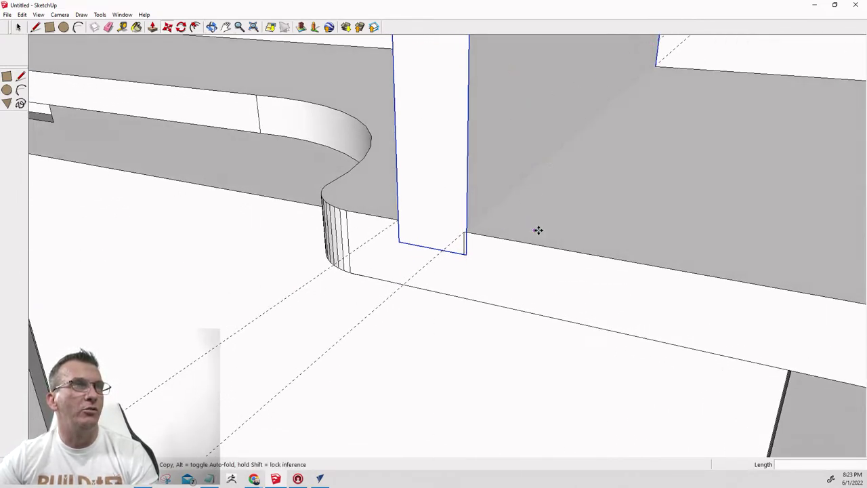
scroll(592, 210, "down", 6)
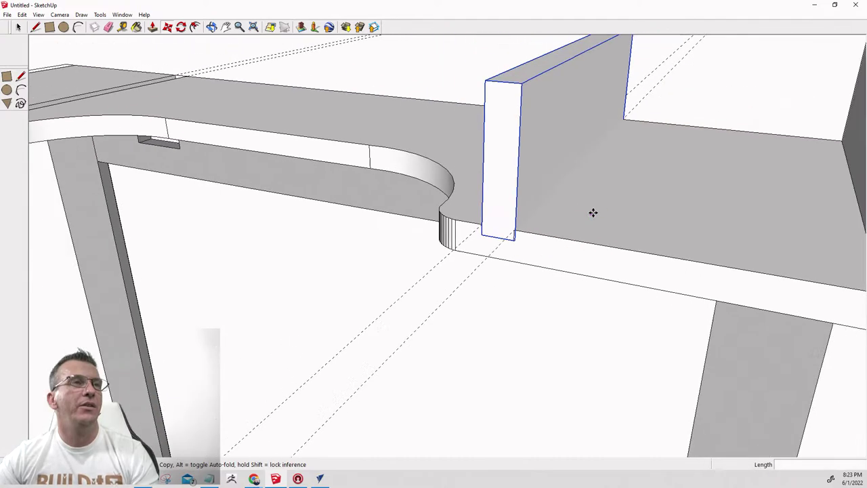
middle_click_drag(418, 237, 575, 230)
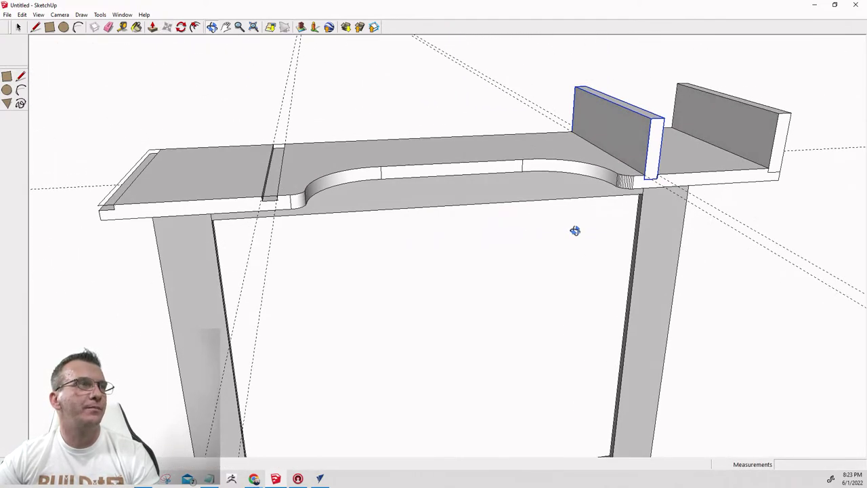
key("m")
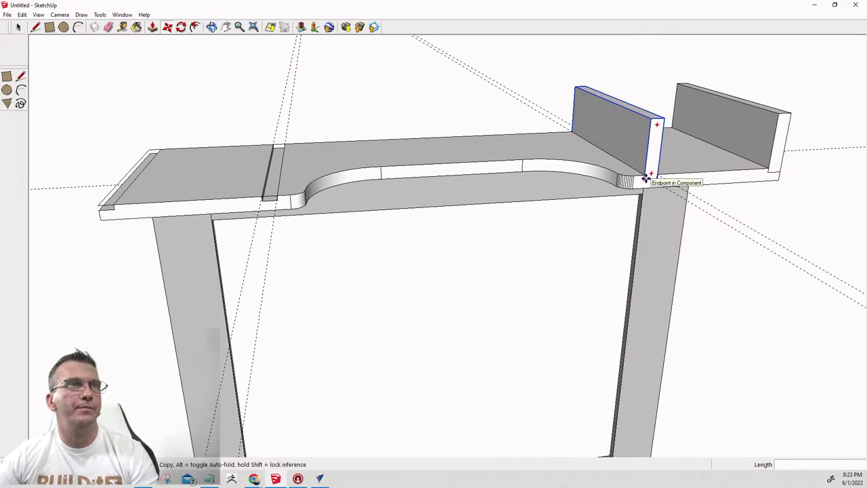
Measure from the copied board's edge, then delete the copy over the groove.
key("t")
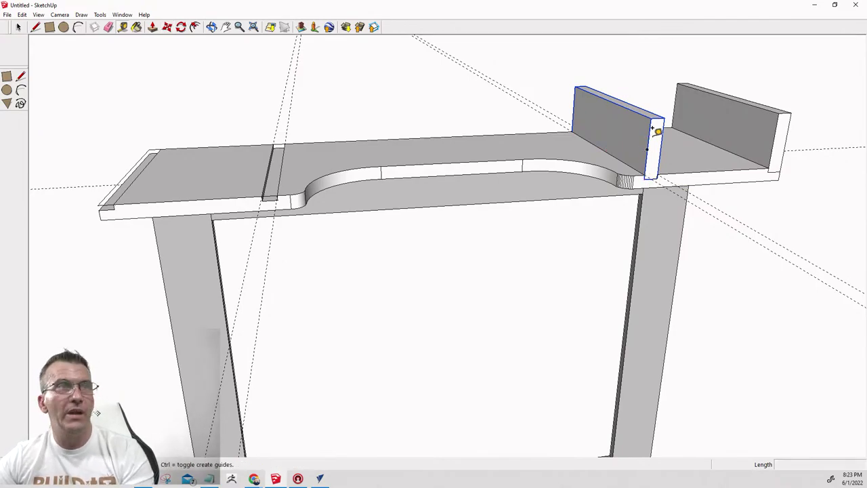
scroll(649, 136, "up", 2)
left_click(647, 119)
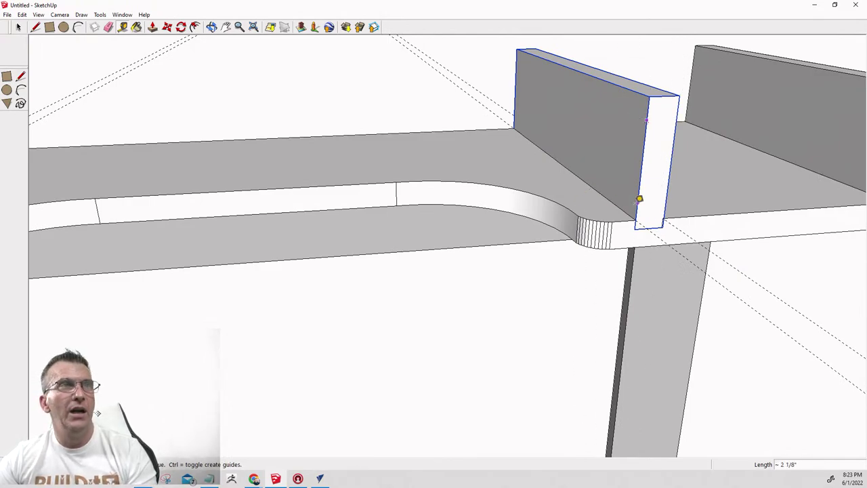
key("Delete")
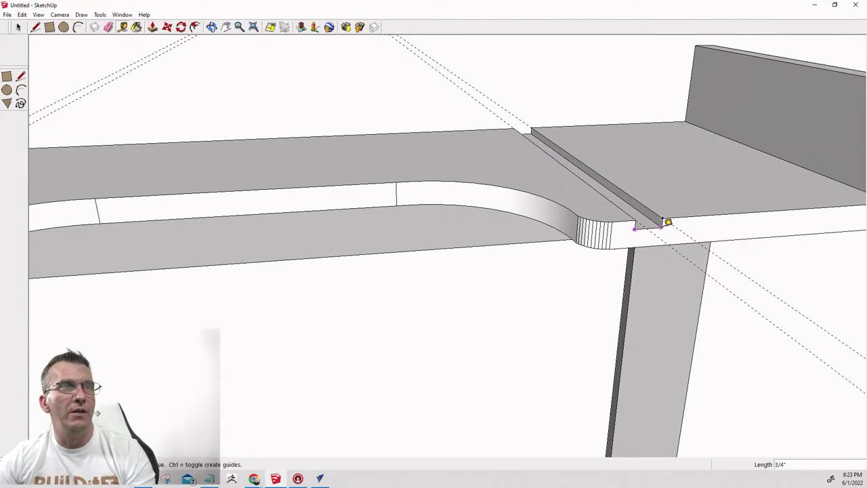
Measure across the groove's top to confirm it is 3/4" wide.
scroll(667, 222, "up", 5)
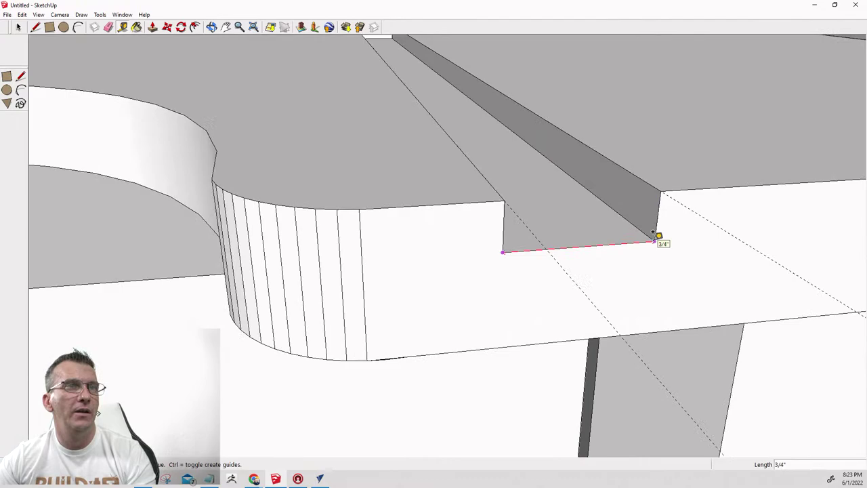
middle_click_drag(655, 237, 538, 254)
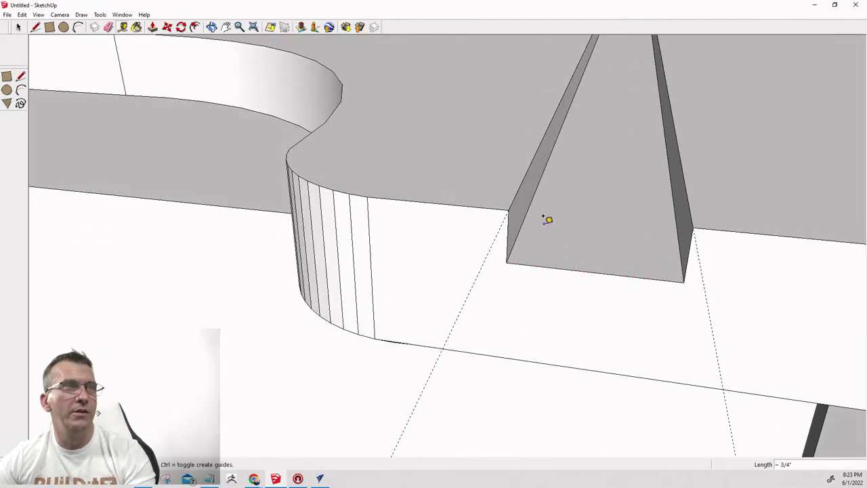
left_click(509, 203)
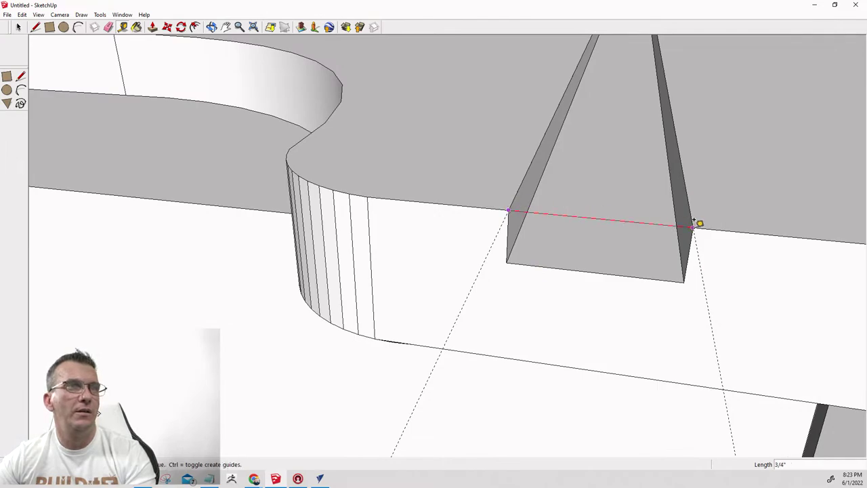
left_click(693, 223)
scroll(693, 226, "down", 3)
middle_click_drag(693, 227, 668, 209)
Copy the right upright to a spot near the curved cutout and orbit around it.
key("space")
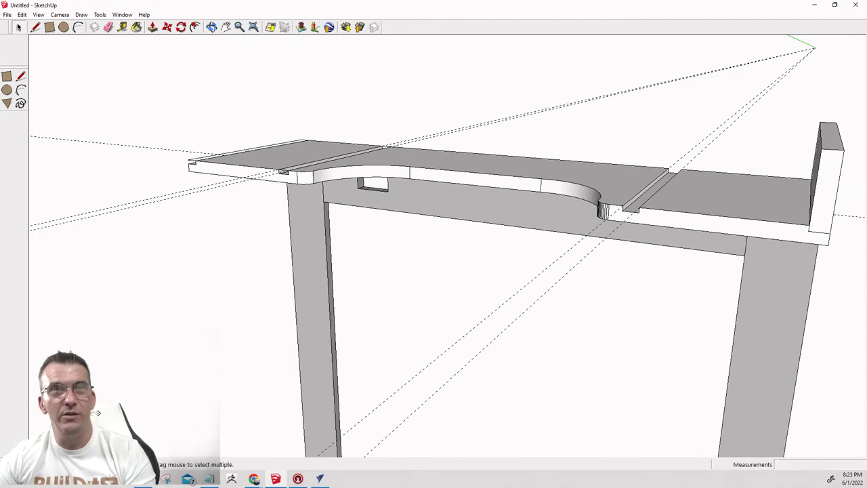
key("m")
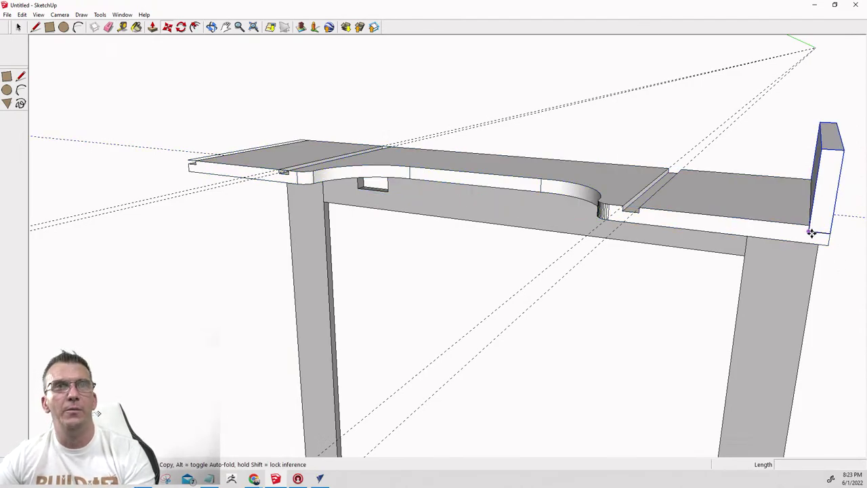
key("ctrl")
left_click(810, 231)
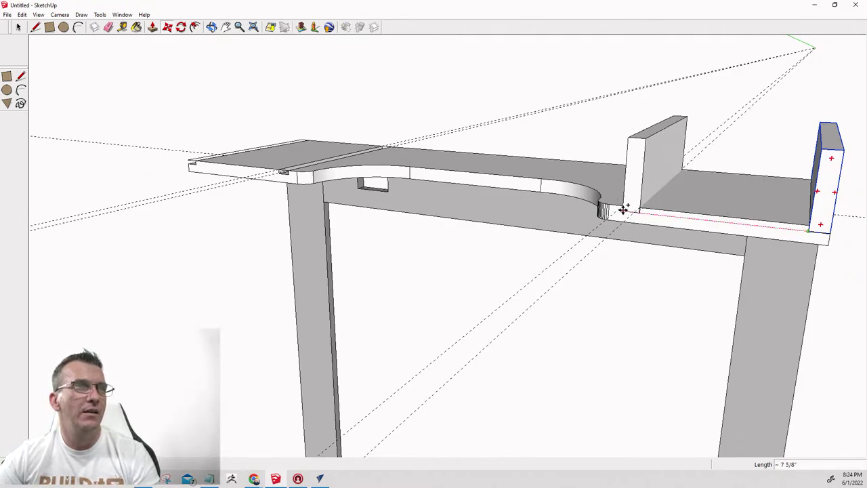
left_click(619, 211)
scroll(623, 212, "up", 5)
scroll(623, 212, "up", 10)
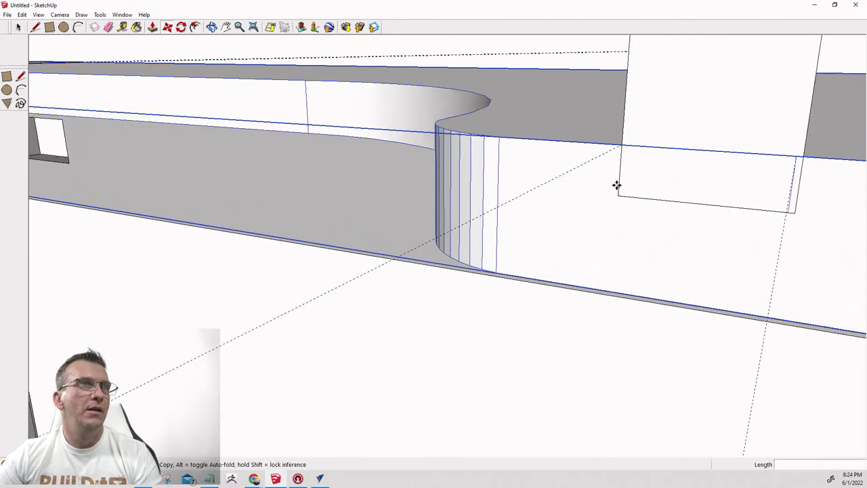
mouse_move(708, 265)
middle_mouse_down()
mouse_move(623, 325)
mouse_move(333, 333)
mouse_move(710, 252)
mouse_move(590, 197)
mouse_move(515, 149)
mouse_move(722, 160)
middle_mouse_up()
scroll(721, 159, "up", 8)
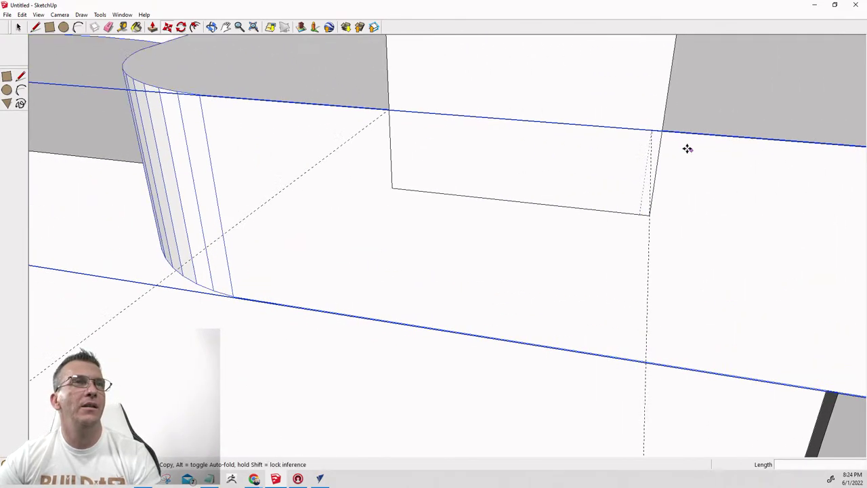
mouse_move(667, 152)
middle_mouse_down()
mouse_move(553, 183)
mouse_move(507, 210)
mouse_move(668, 164)
mouse_move(715, 61)
mouse_move(718, 180)
mouse_move(708, 181)
middle_mouse_up()
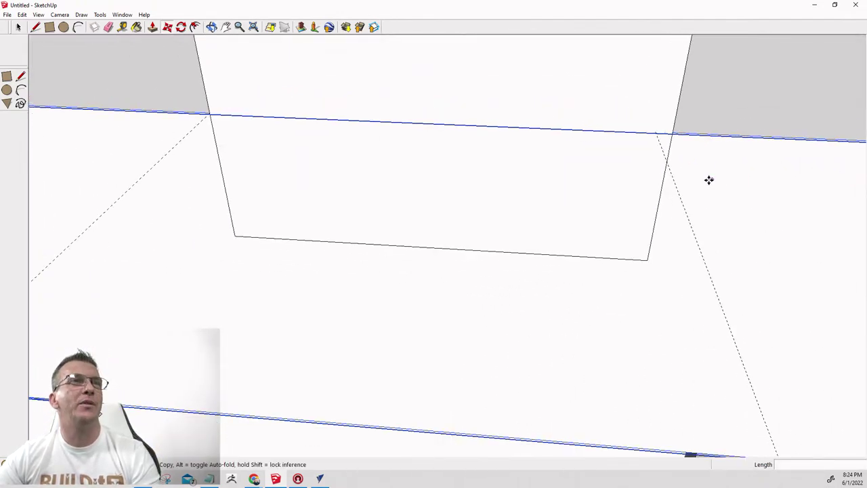
Select and clear the base's long edges, zooming in where the upright meets the base.
key("space")
double_click(685, 210)
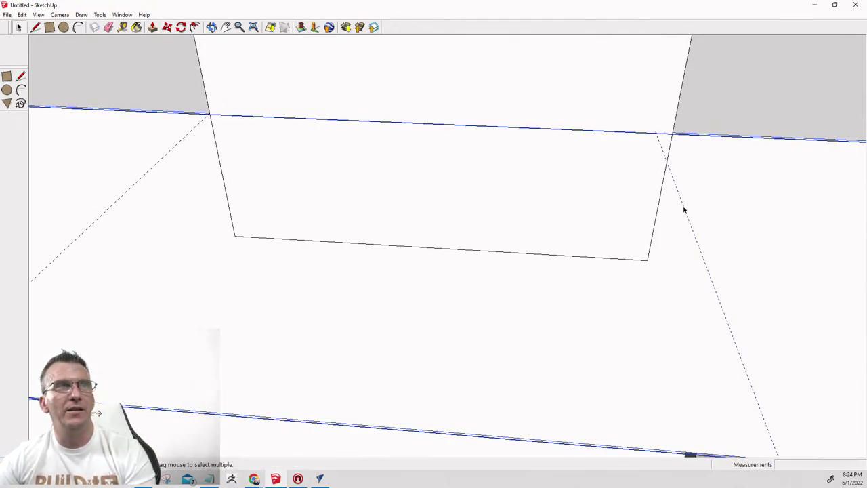
left_click(684, 210)
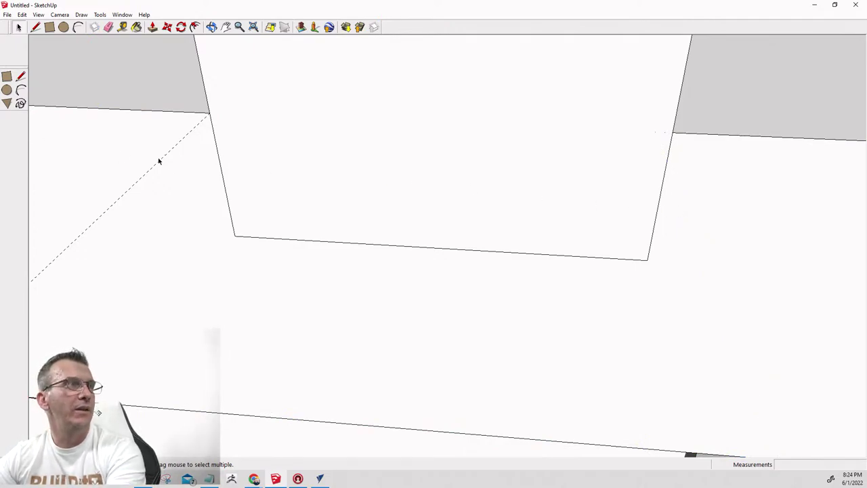
scroll(533, 180, "down", 5)
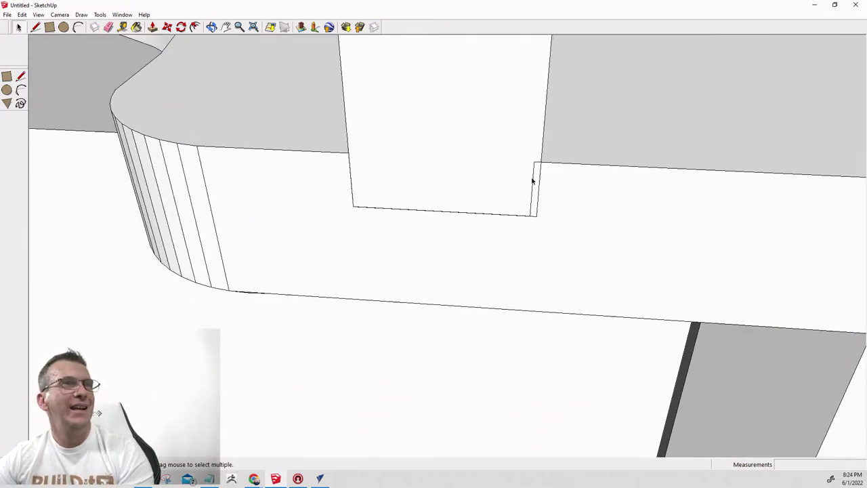
scroll(515, 180, "up", 5)
scroll(538, 195, "down", 1)
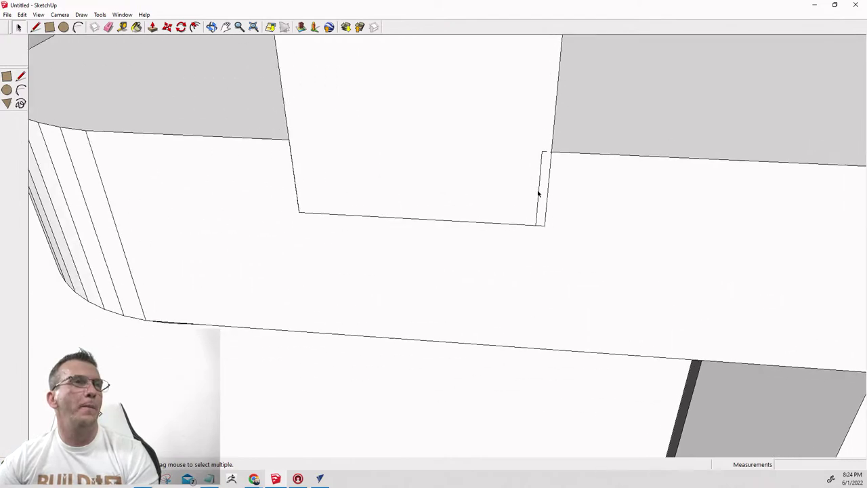
Move the upright's end face up 1/4" on the blue axis to expose the slot.
double_click(537, 195)
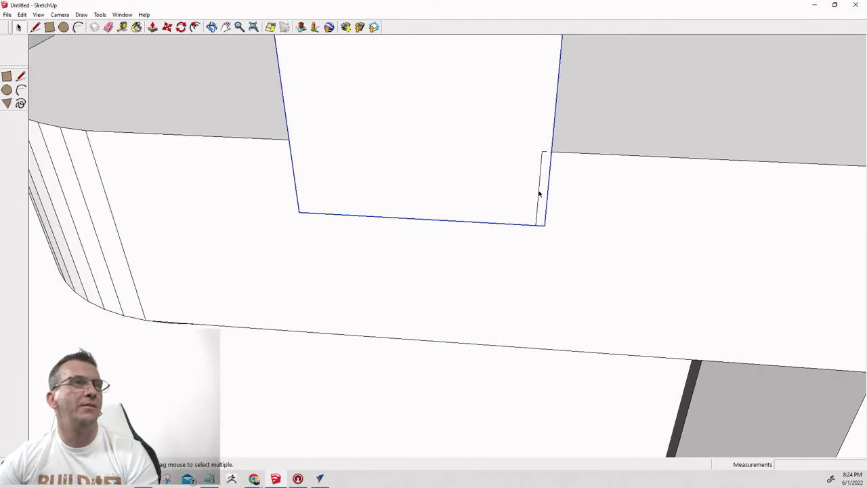
key("m")
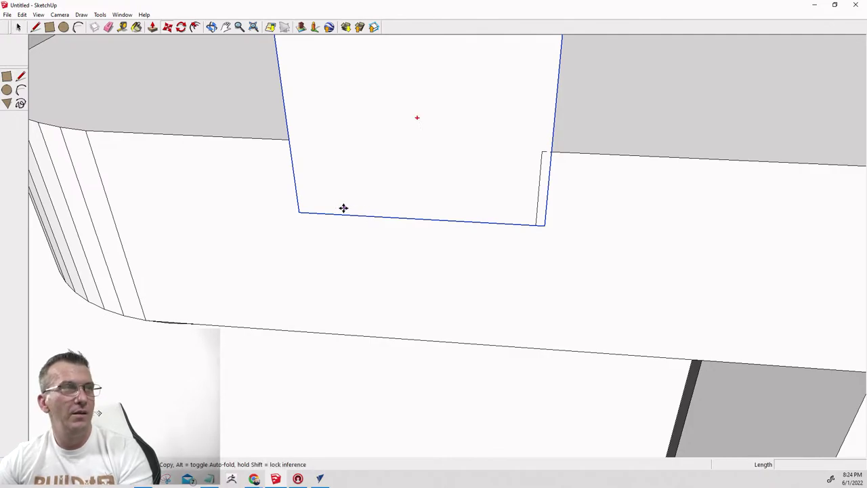
left_click(298, 211)
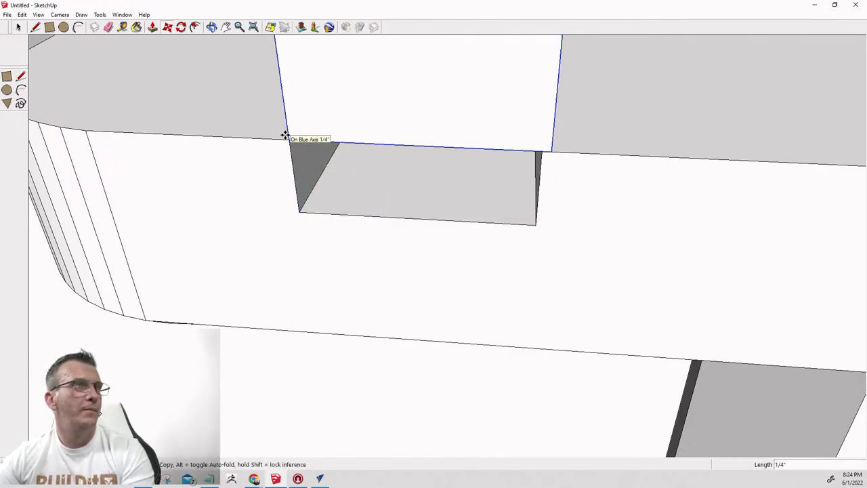
left_click(284, 135)
scroll(393, 173, "down", 3)
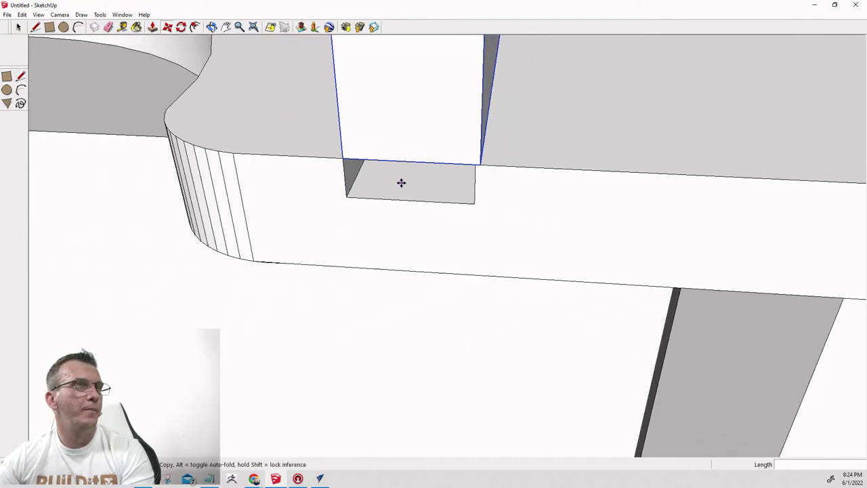
scroll(399, 184, "up", 3)
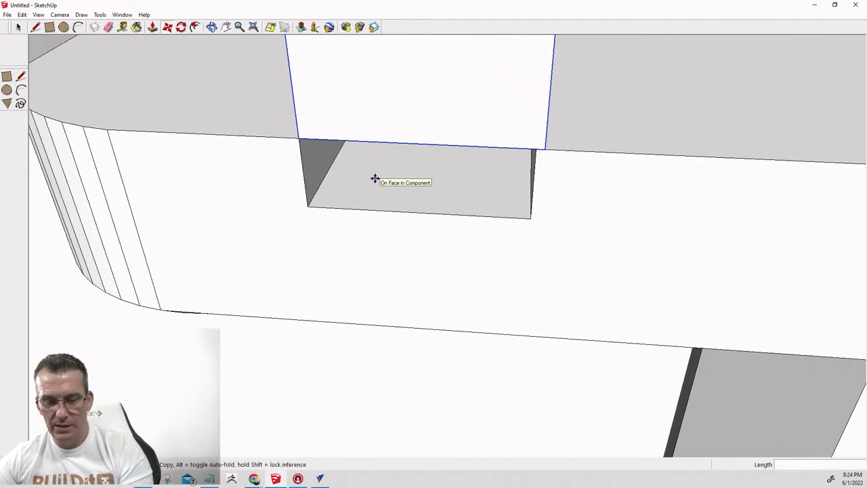
Tape-measure the slot width and the top edge, both 3/4".
key("t")
left_click(302, 130)
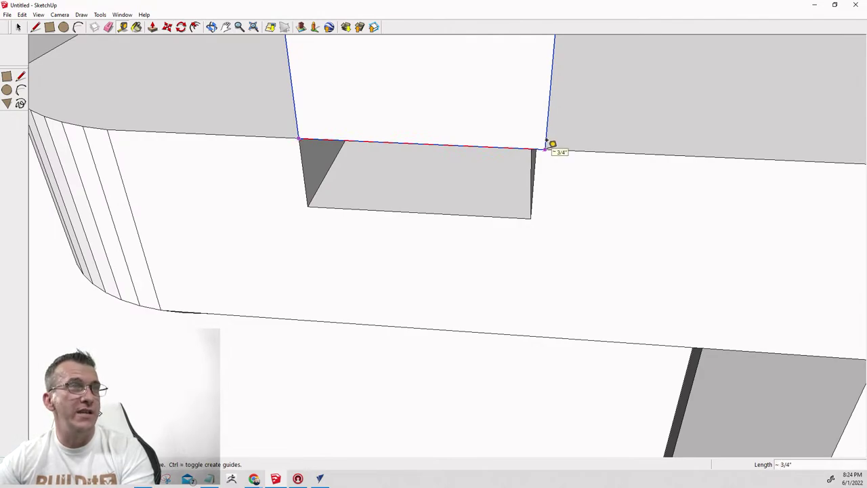
left_click(406, 146)
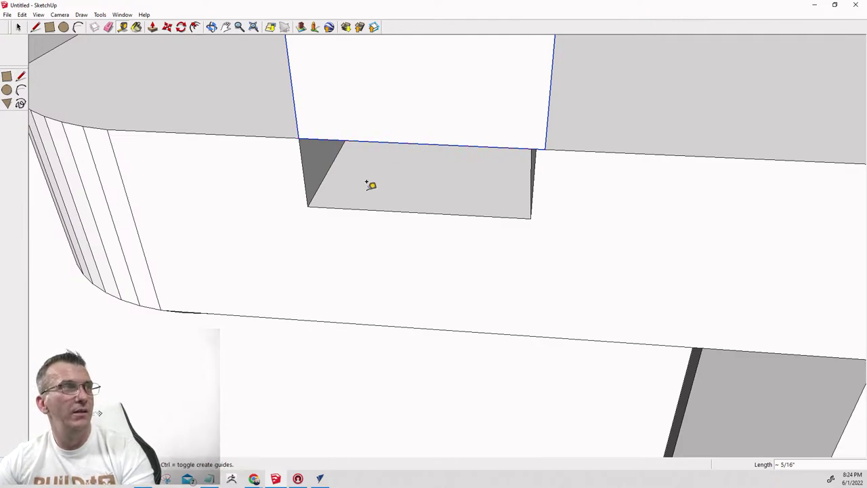
left_click(309, 197)
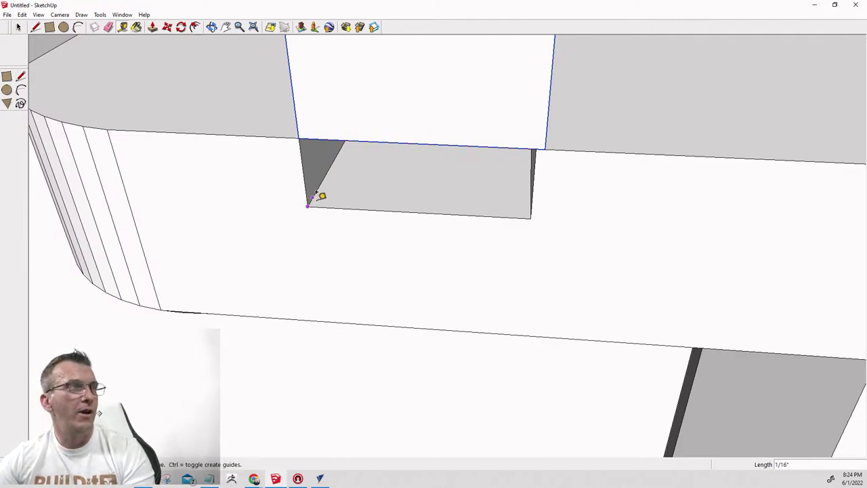
left_click(532, 215)
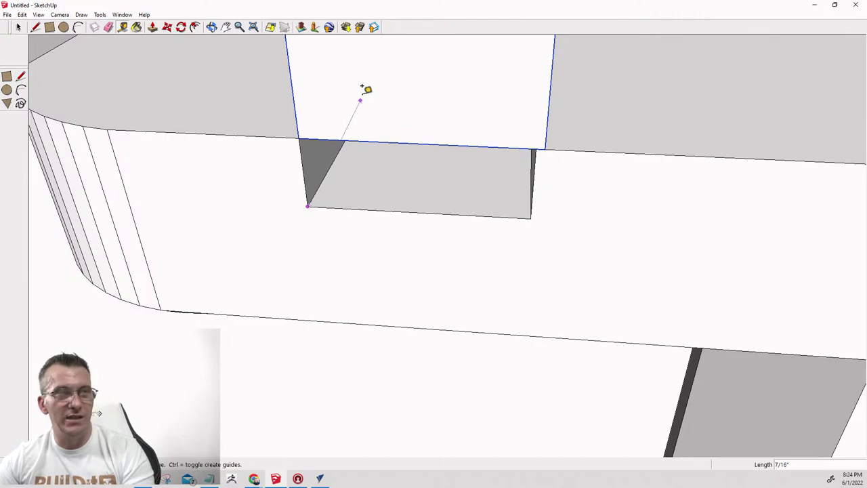
left_click(332, 144)
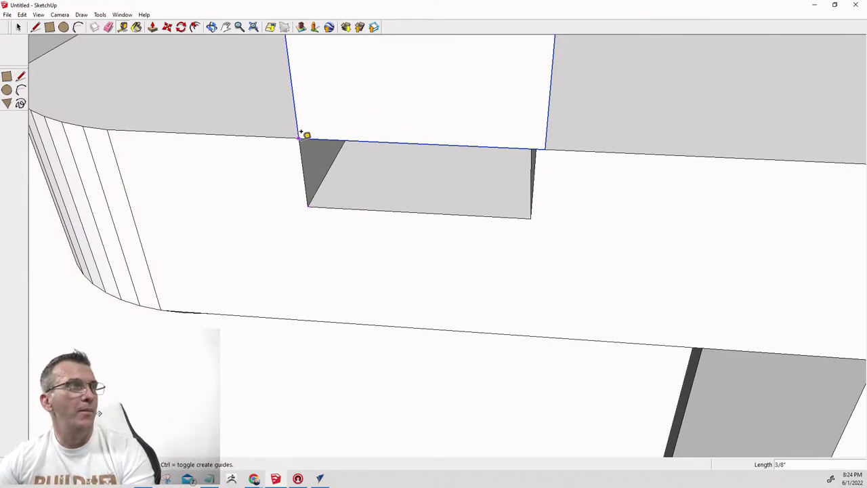
left_click(300, 136)
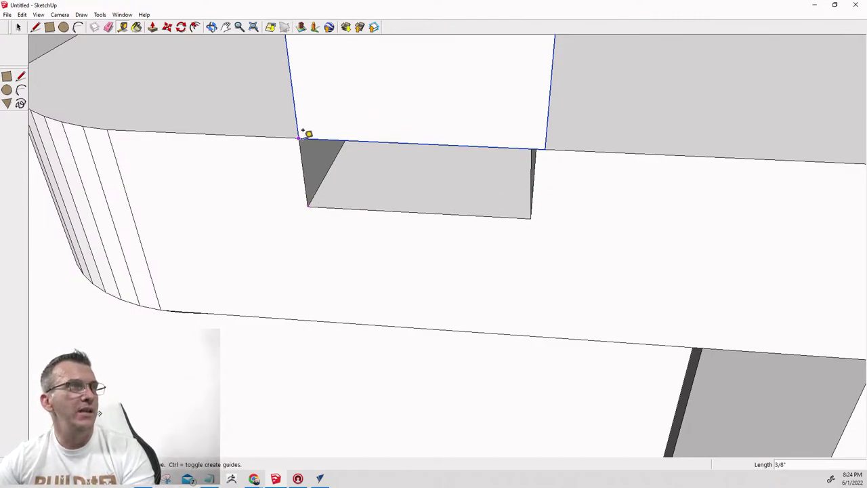
left_click(537, 142)
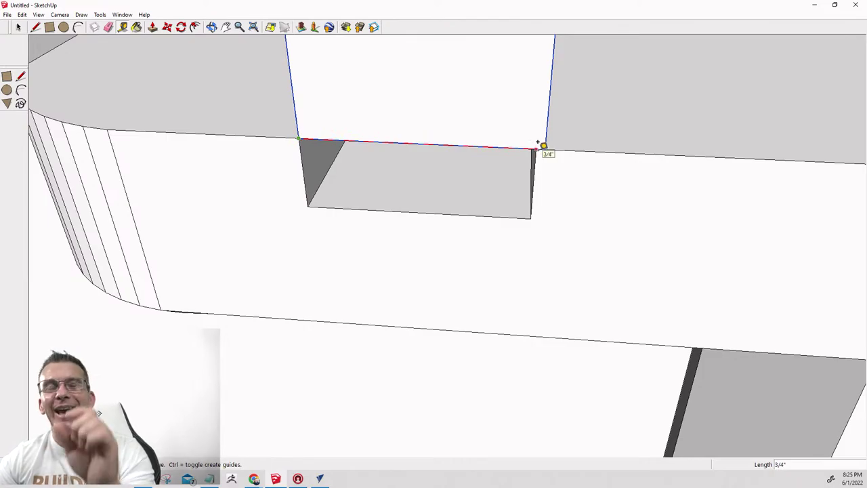
middle_click_drag(547, 154, 383, 72)
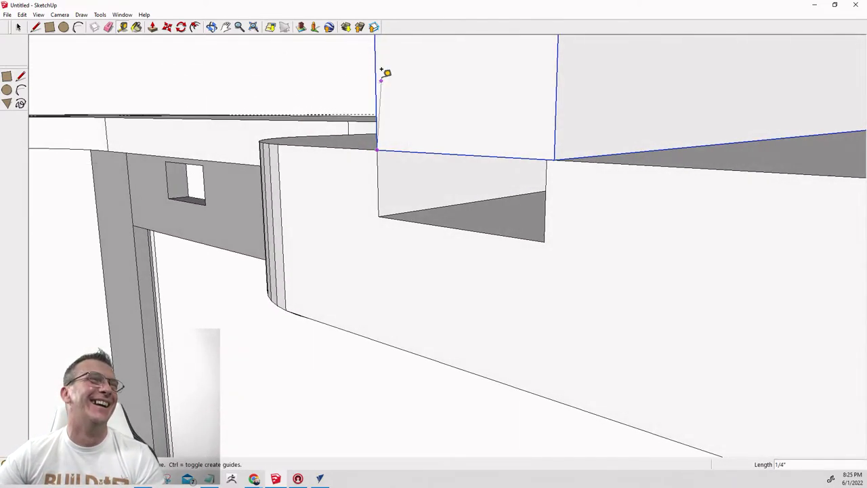
left_click(378, 149)
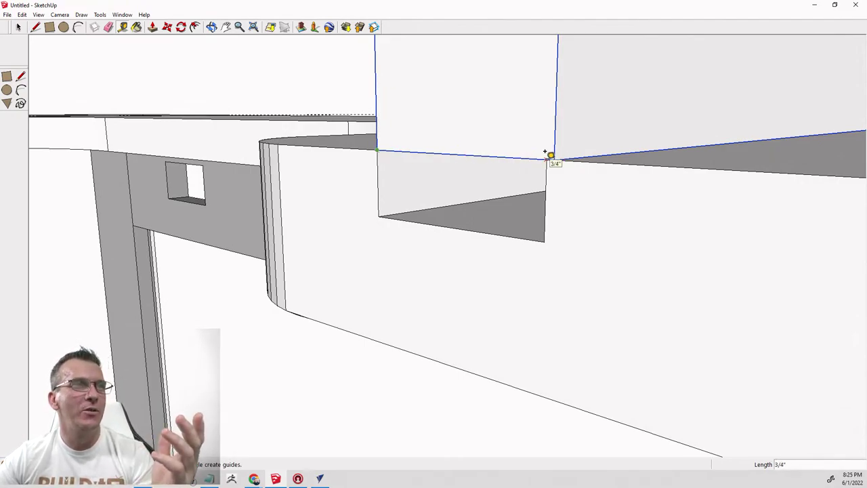
left_click(550, 156)
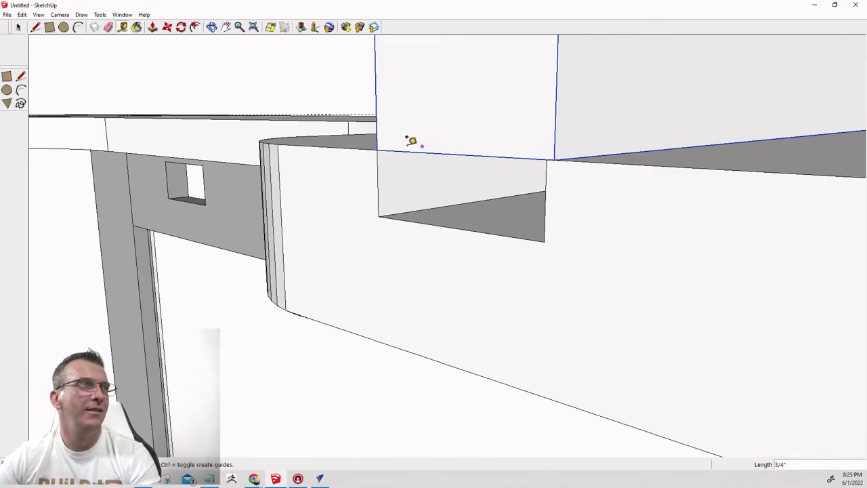
left_click(377, 149)
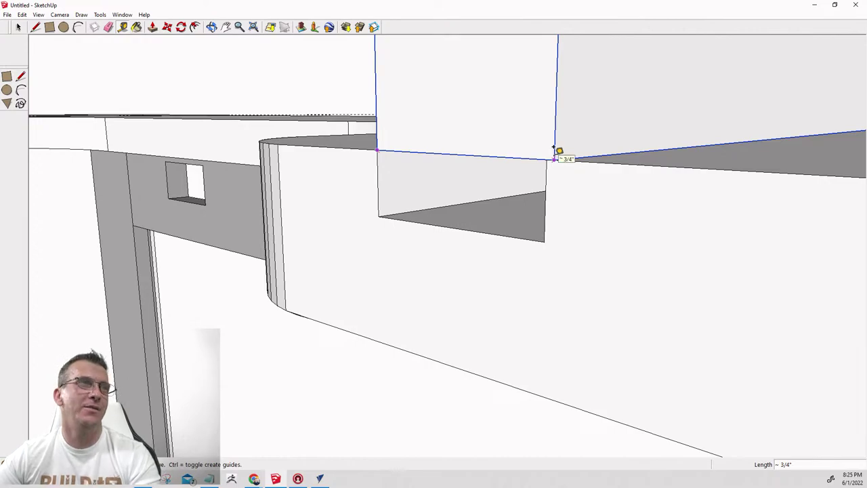
middle_click_drag(554, 149, 647, 182)
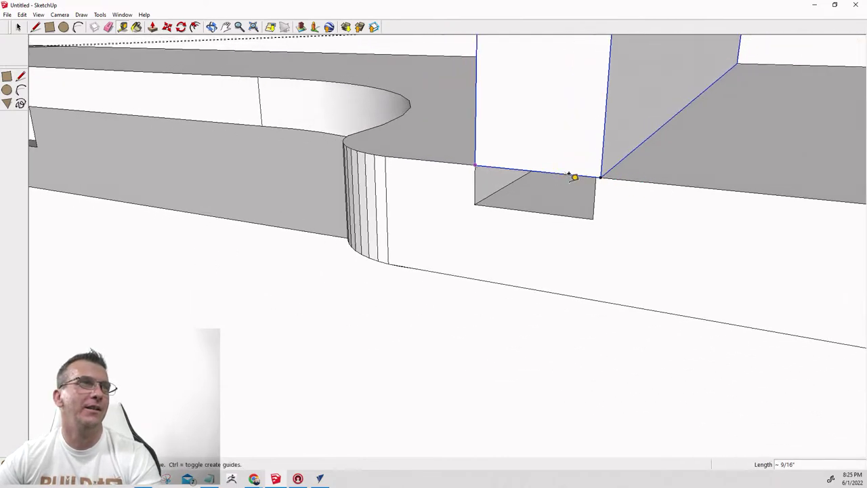
middle_click_drag(571, 176, 720, 145)
key("t")
scroll(580, 194, "up", 4)
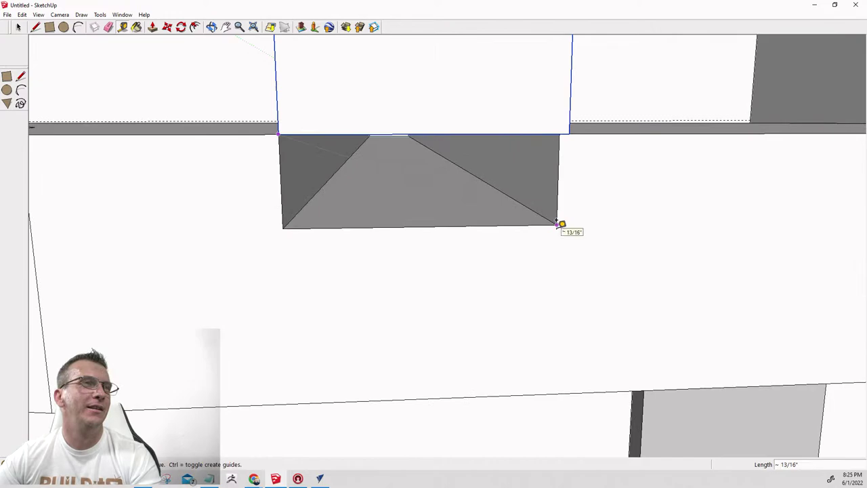
scroll(555, 224, "down", 4)
mouse_move(479, 188)
middle_mouse_down()
mouse_move(470, 184)
mouse_move(490, 215)
mouse_move(423, 209)
mouse_move(482, 102)
mouse_move(483, 169)
mouse_move(474, 187)
middle_mouse_up()
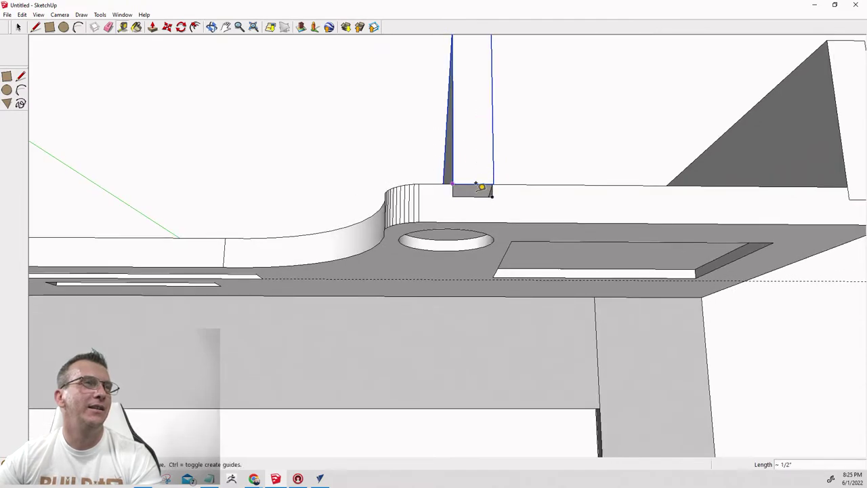
key("space")
scroll(471, 188, "up", 5)
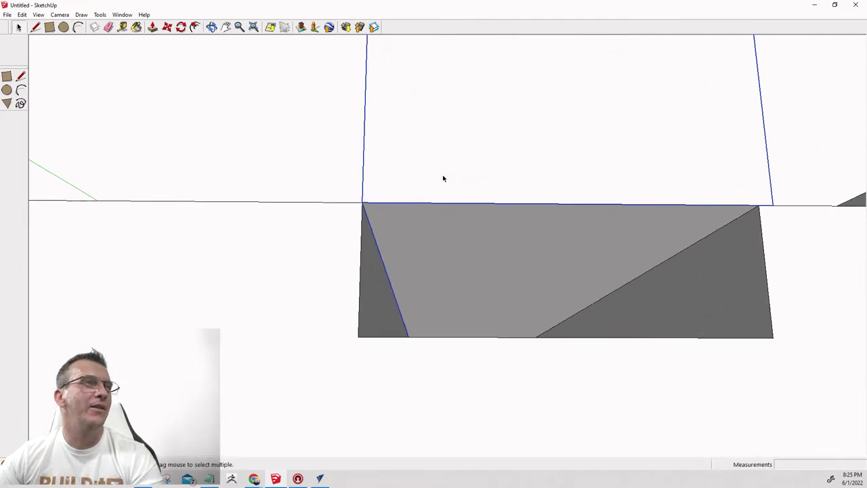
middle_click_drag(443, 179, 623, 308)
key("F5")
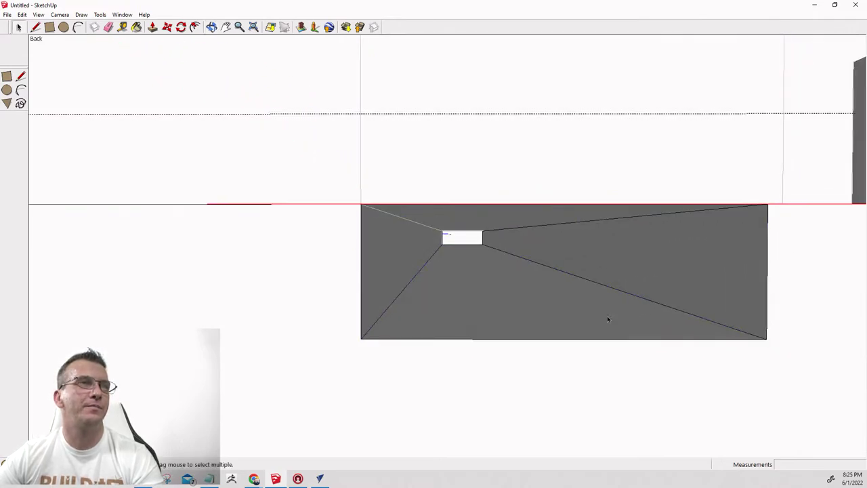
scroll(596, 275, "down", 5)
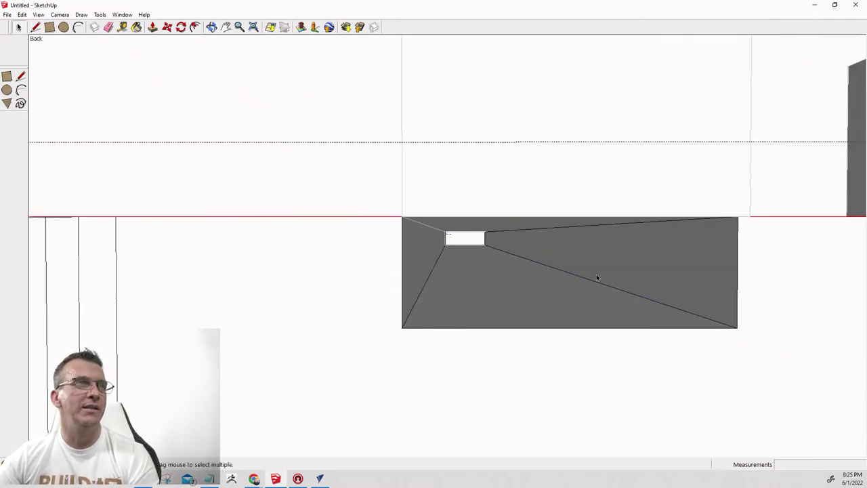
middle_click_drag(594, 275, 535, 307)
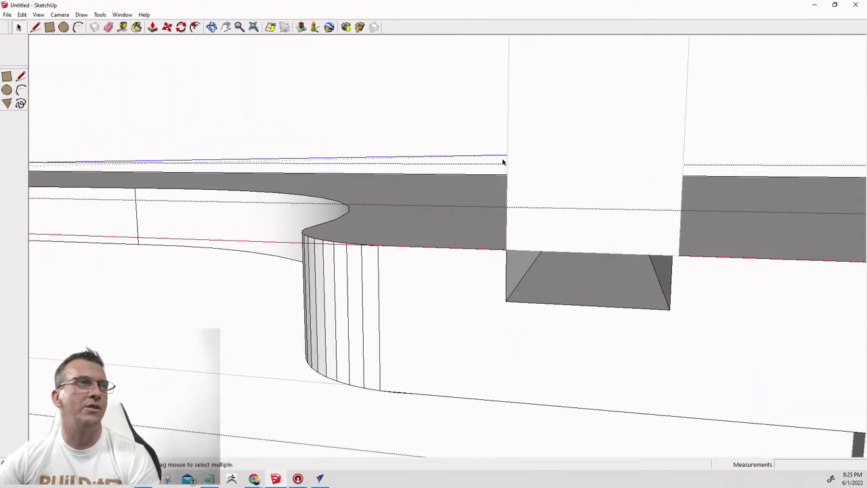
scroll(554, 216, "down", 6)
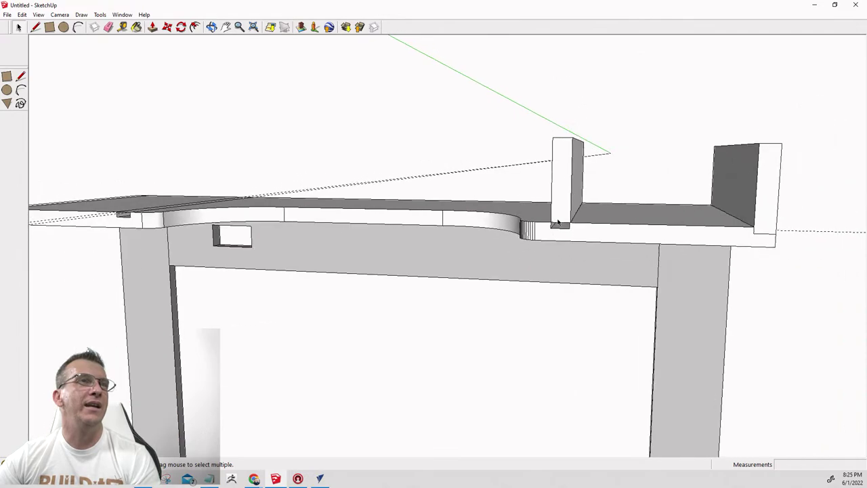
scroll(558, 224, "up", 3)
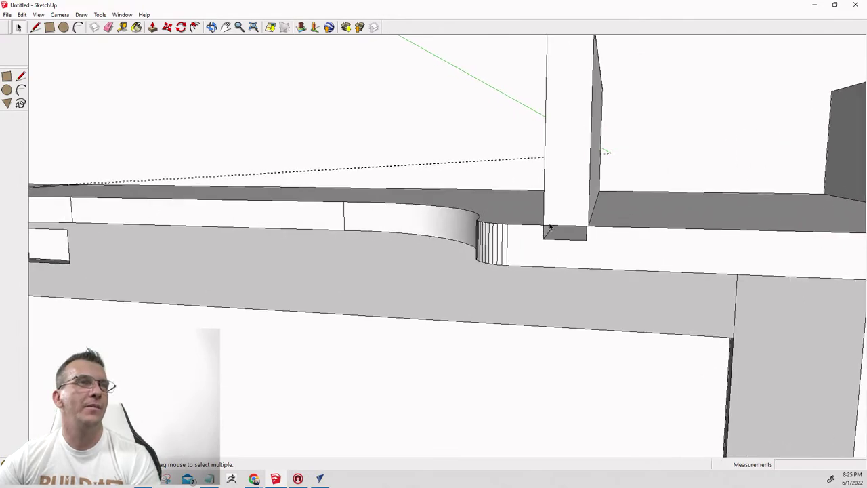
Move the upright down to seat it in the slot.
left_click(550, 227)
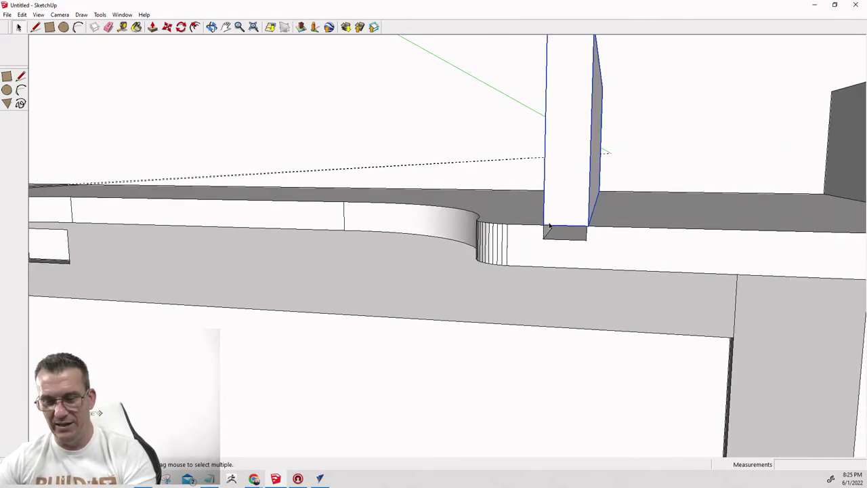
key("m")
left_click(549, 227)
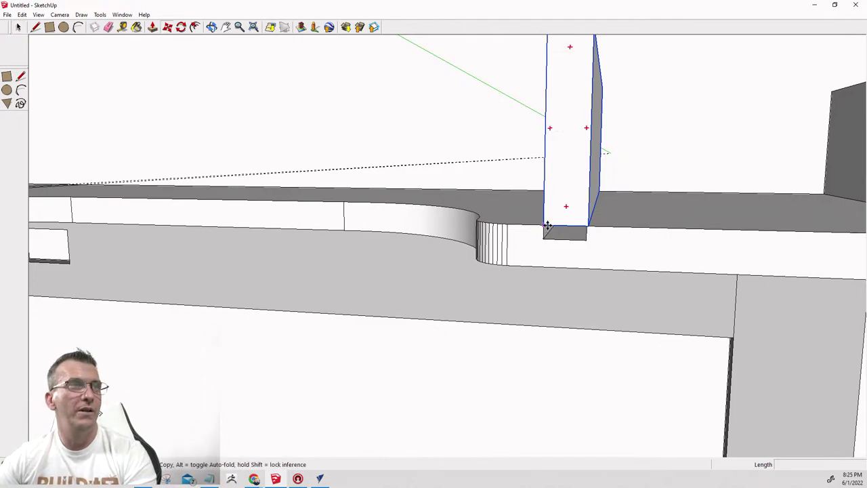
left_click(545, 238)
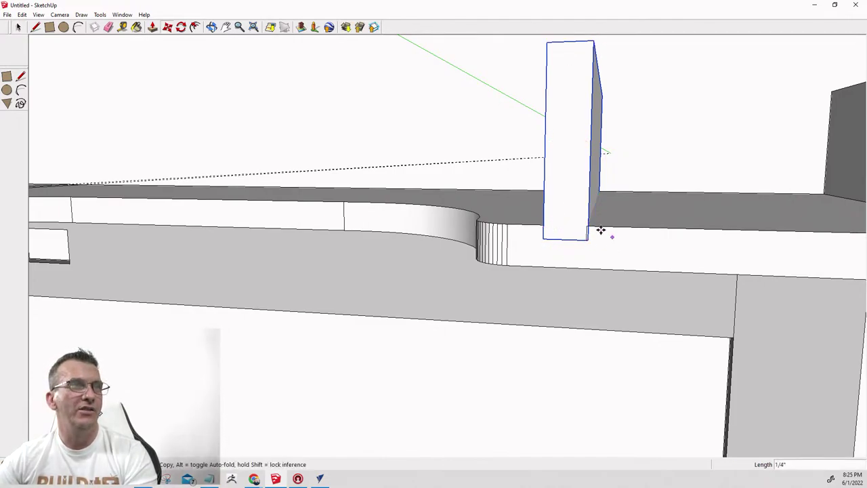
scroll(601, 231, "down", 5)
mouse_move(255, 249)
middle_mouse_down()
mouse_move(456, 296)
mouse_move(432, 304)
middle_mouse_up()
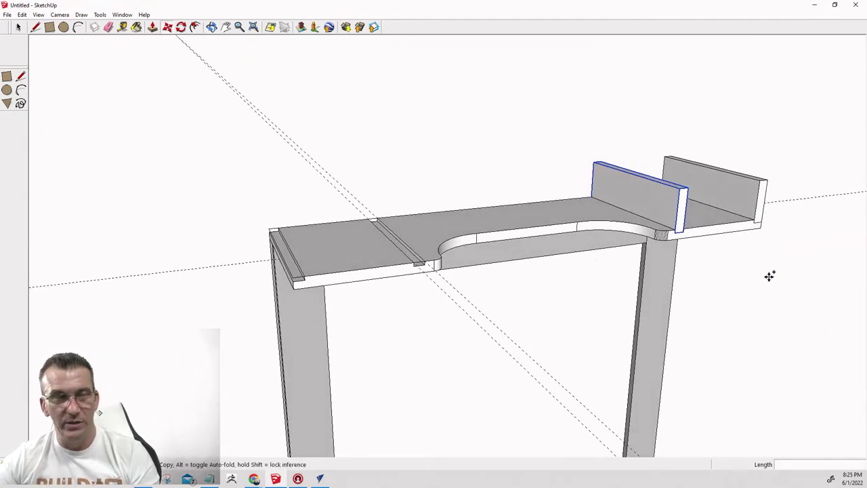
Copy the upright to mid-base and again to the base's left end.
left_click(676, 232)
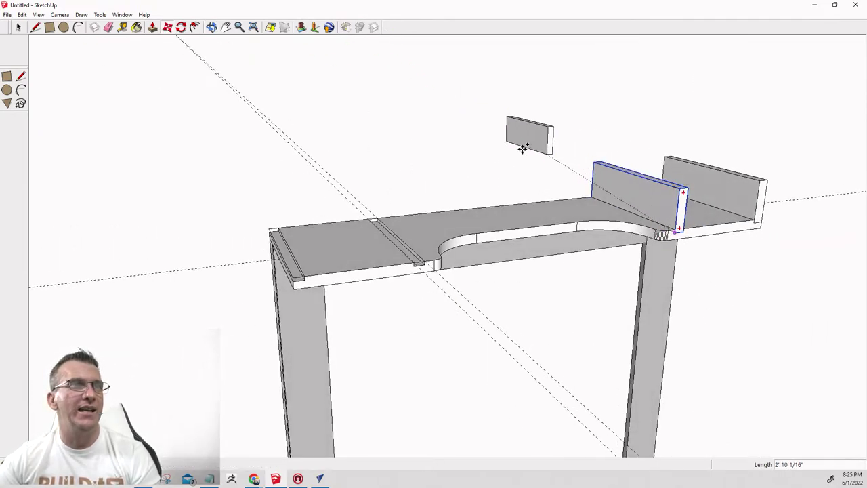
left_click(414, 265)
key("ctrl")
left_click(416, 263)
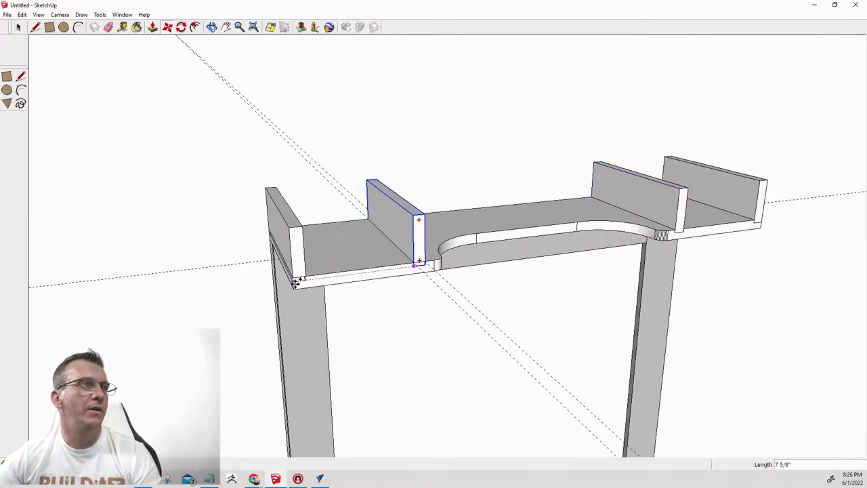
left_click(288, 271)
scroll(296, 270, "up", 6)
scroll(303, 285, "up", 3)
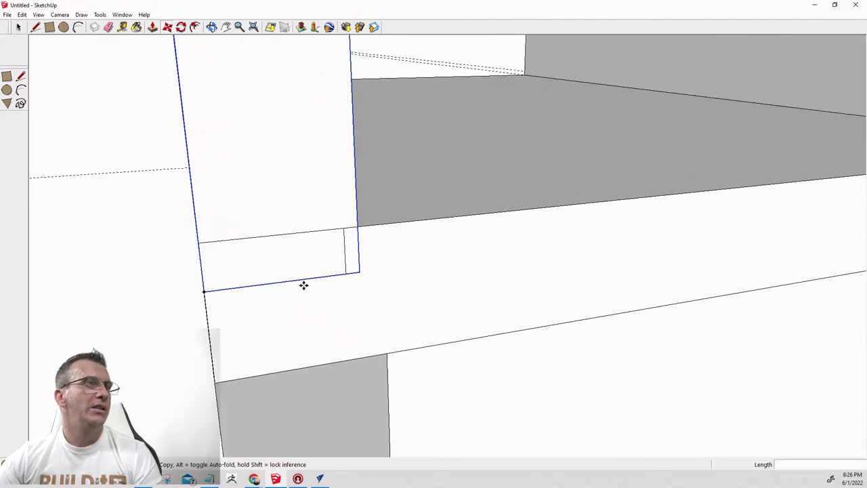
scroll(362, 258, "down", 8)
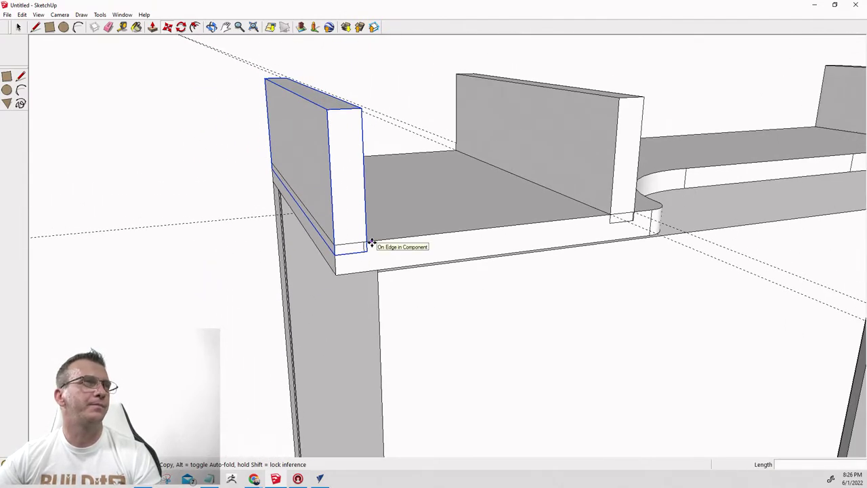
mouse_move(378, 236)
middle_mouse_down()
mouse_move(329, 178)
mouse_move(345, 155)
mouse_move(348, 188)
mouse_move(329, 225)
mouse_move(318, 213)
mouse_move(260, 210)
middle_mouse_up()
Orbit to inspect the left upright and back board, then open the File menu.
key("m")
scroll(259, 206, "up", 4)
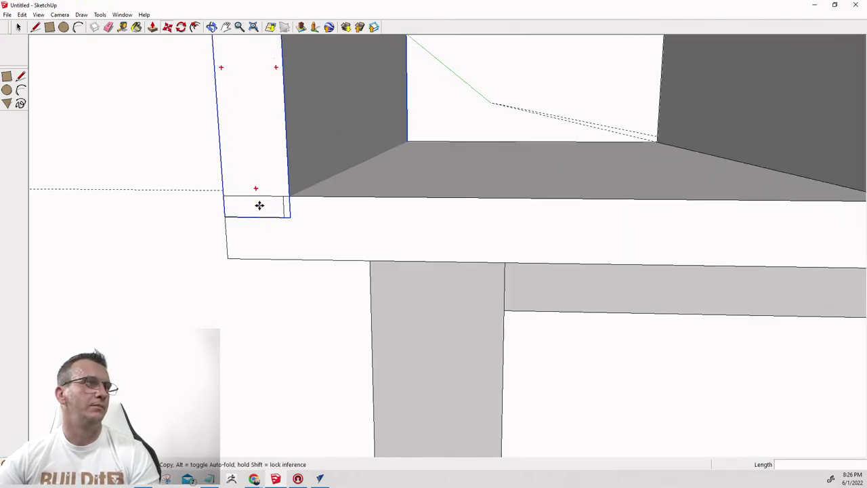
middle_click_drag(395, 250, 443, 247)
scroll(449, 244, "down", 3)
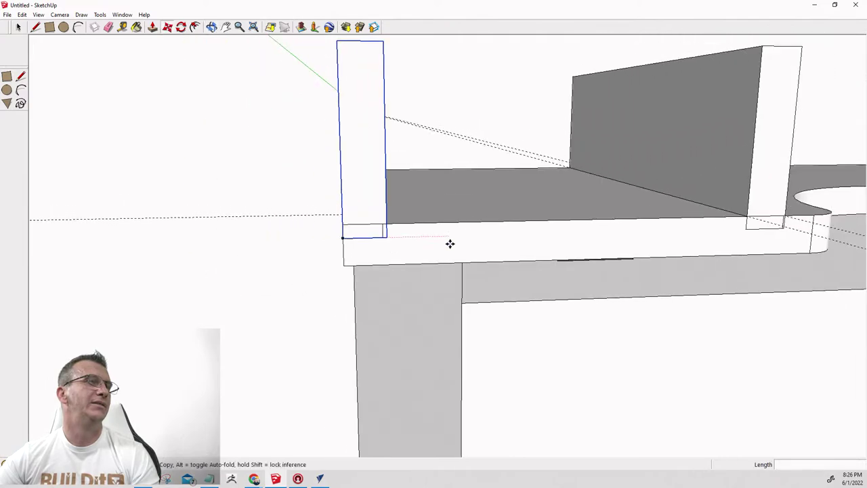
key("space")
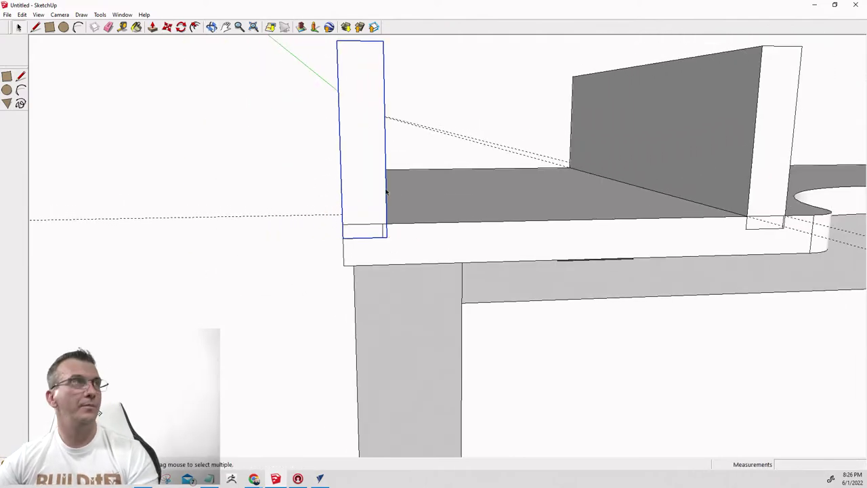
left_click(7, 14)
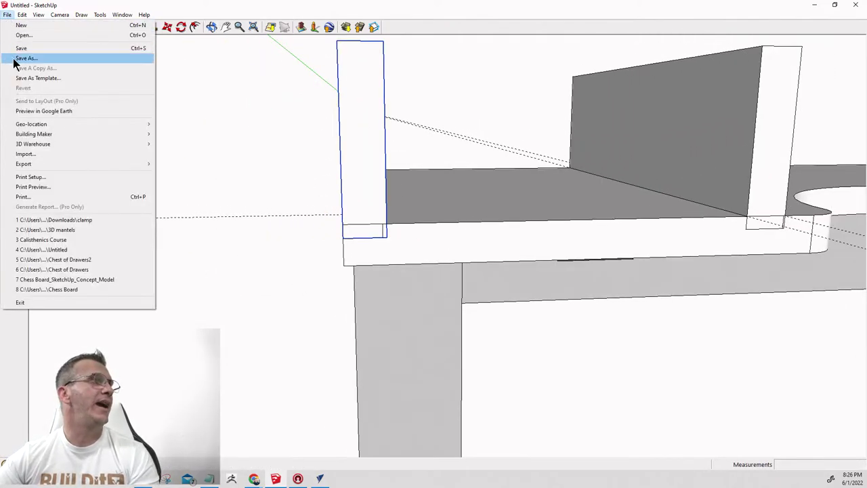
Save the model as 'Vanity' in This PC > Downloads using Save As.
left_click(13, 58)
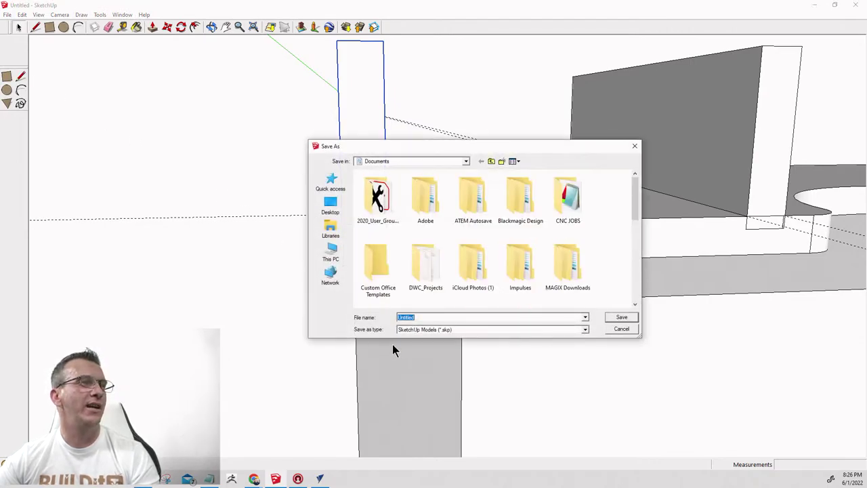
left_click(330, 231)
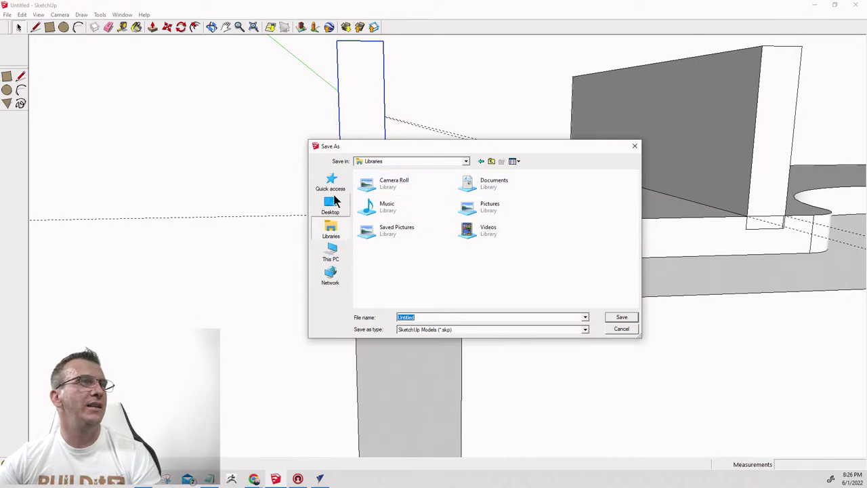
left_click(332, 250)
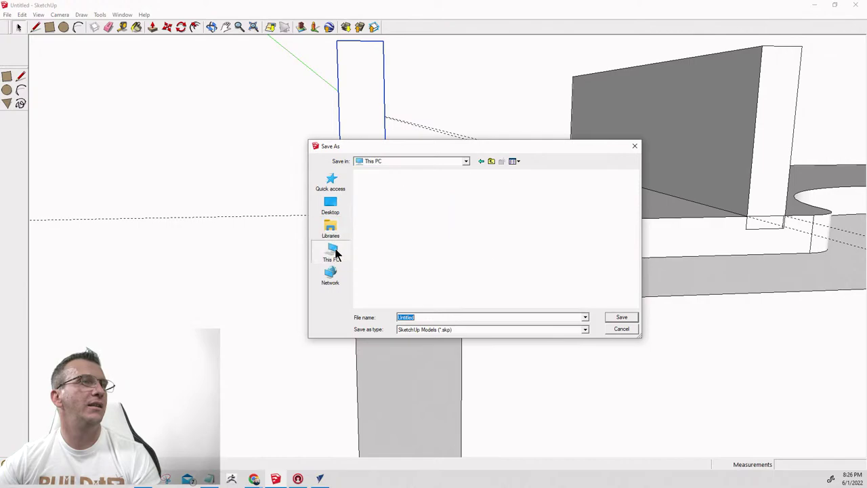
double_click(472, 223)
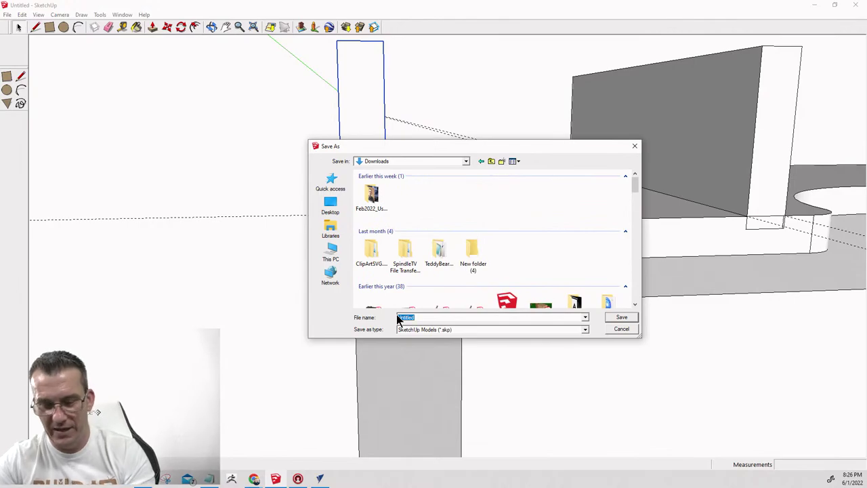
type("Vanir")
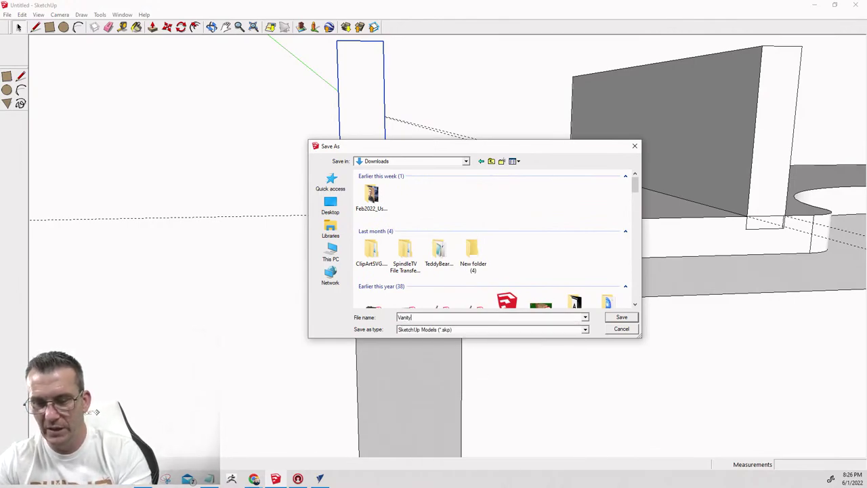
type("y")
key("Return")
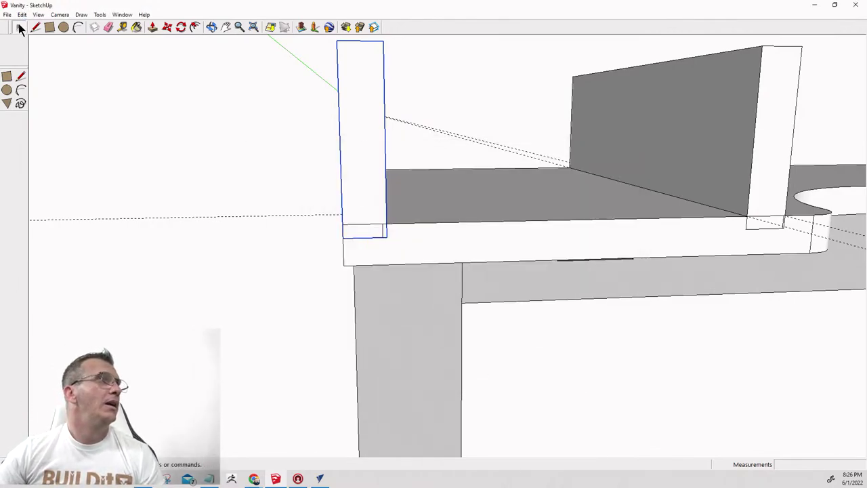
scroll(343, 216, "up", 2)
left_click(414, 265)
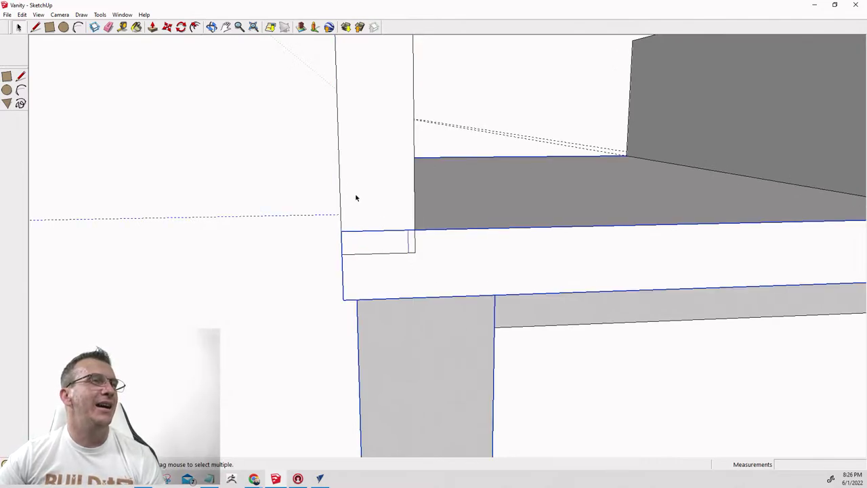
left_click(341, 212)
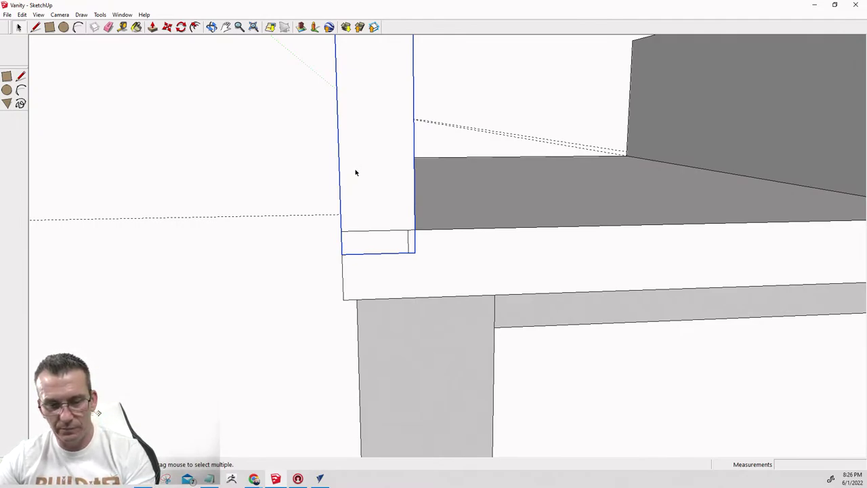
key("m")
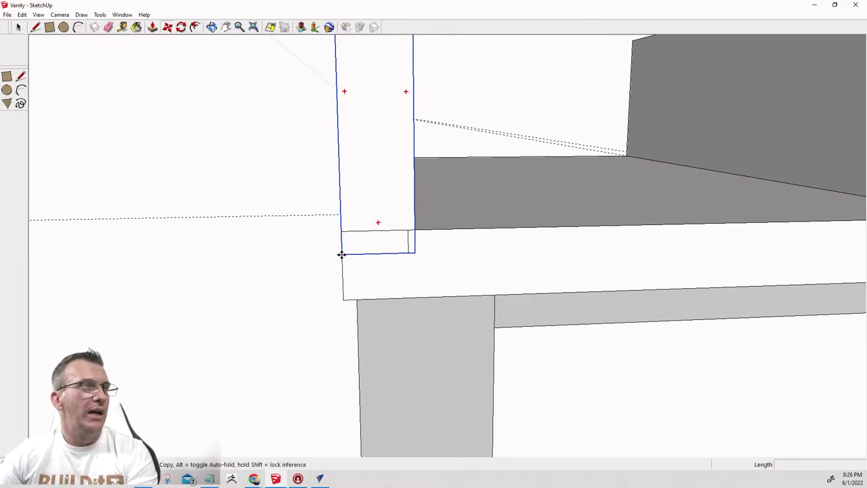
left_click(341, 254)
middle_click_drag(165, 275, 229, 267)
left_click(124, 28)
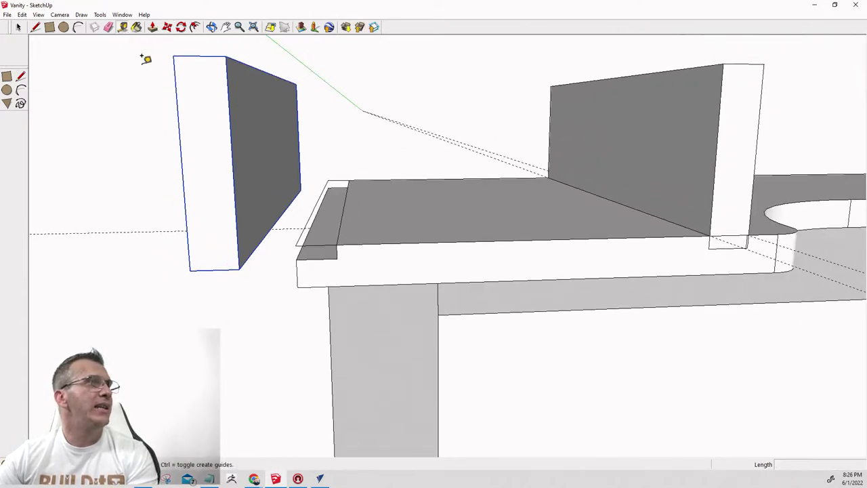
left_click(173, 53)
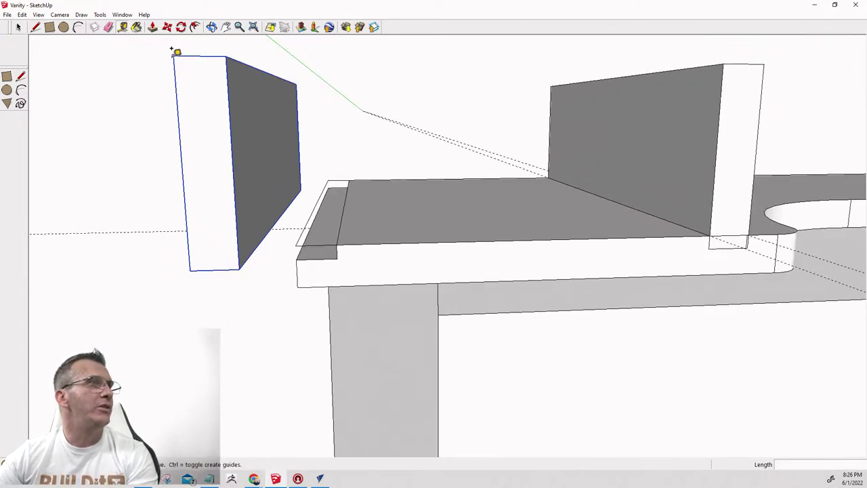
left_click(226, 52)
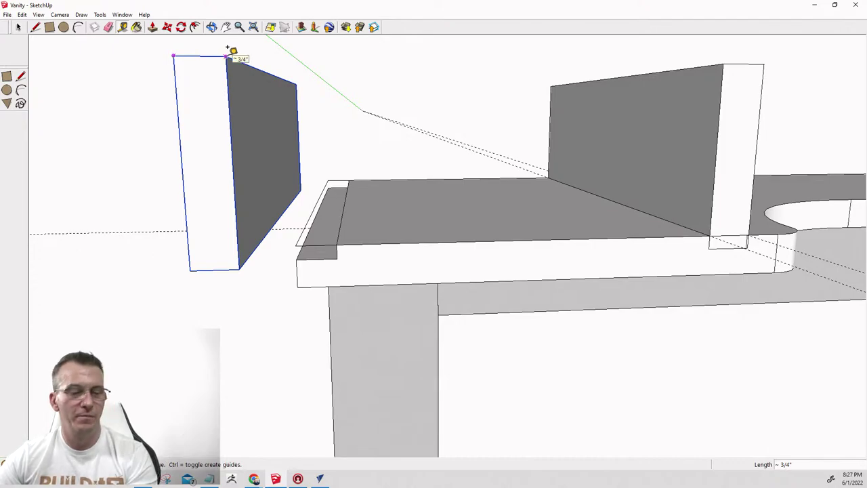
left_click(190, 269)
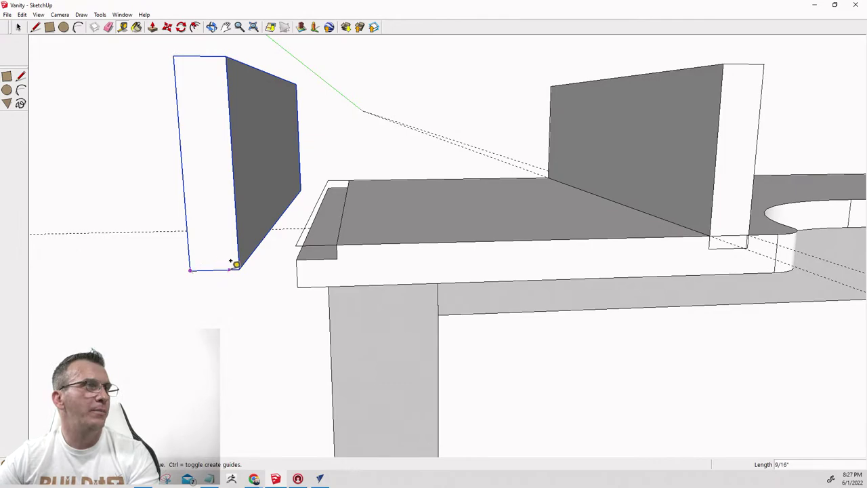
left_click(242, 262)
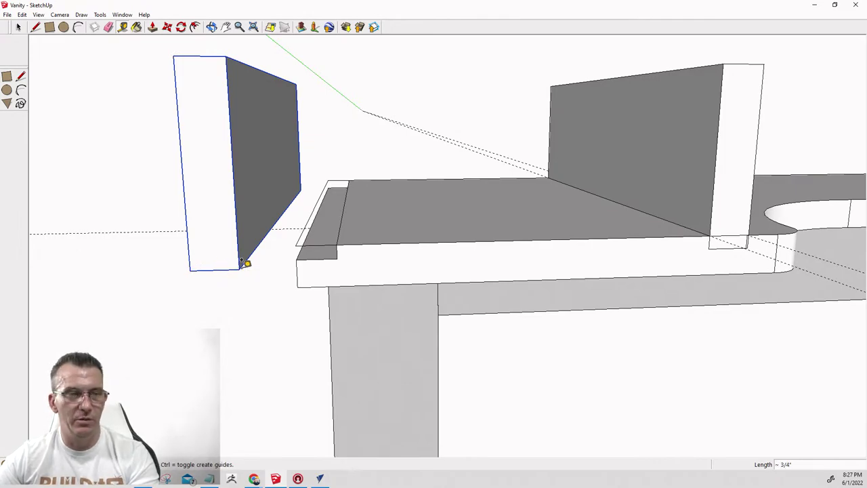
middle_click_drag(290, 280, 339, 285)
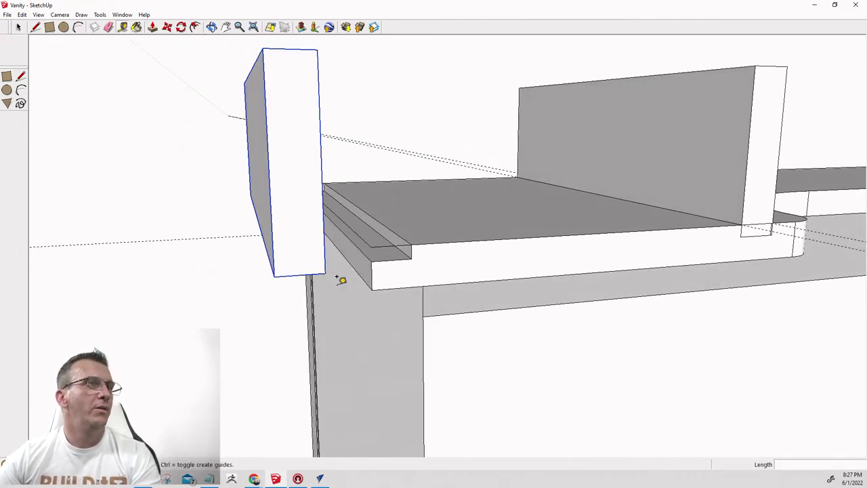
key("space")
left_click(390, 249)
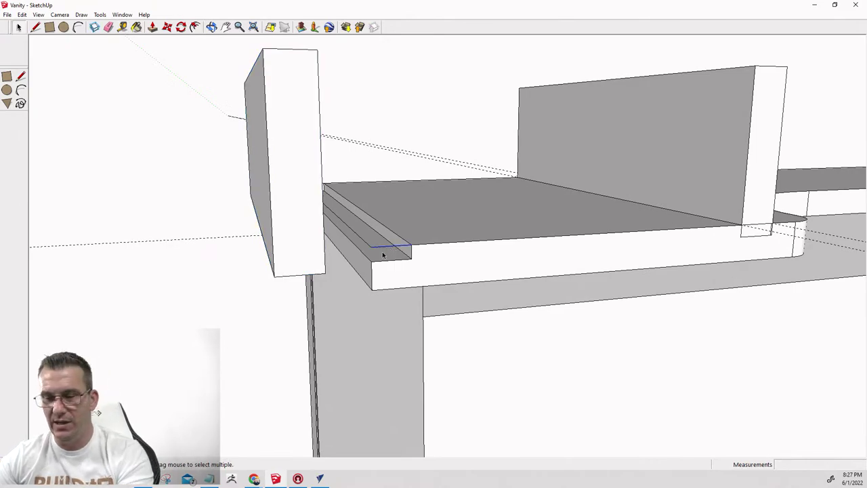
middle_click_drag(355, 236, 333, 225)
scroll(351, 281, "up", 5)
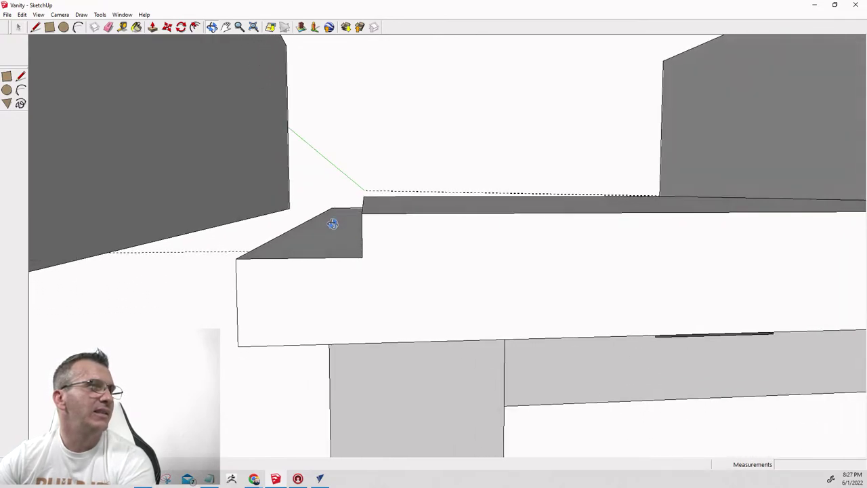
Switch to the Bottom standard view and zoom out.
left_click(60, 14)
mouse_move(65, 46)
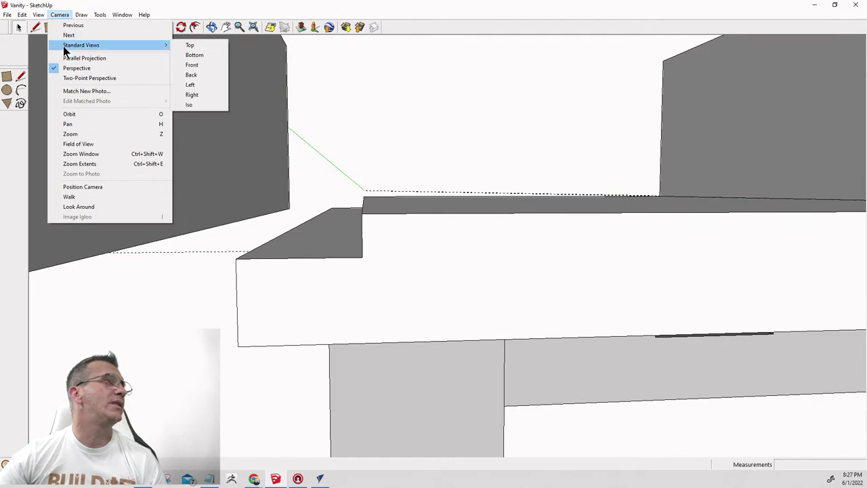
left_click(189, 57)
scroll(502, 262, "down", 5)
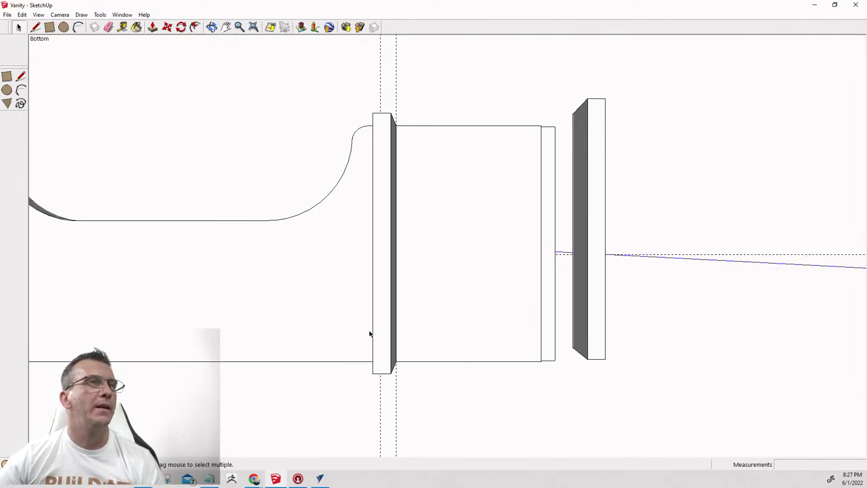
scroll(510, 287, "down", 4)
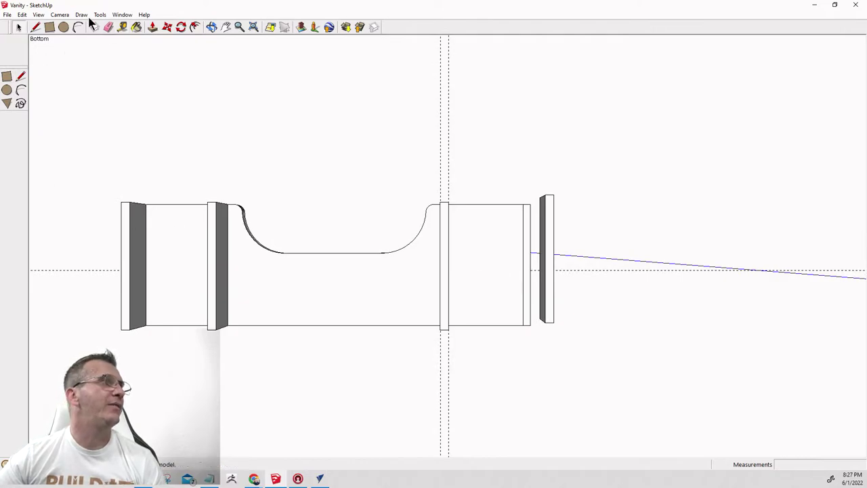
Switch to the Back standard view.
left_click(59, 14)
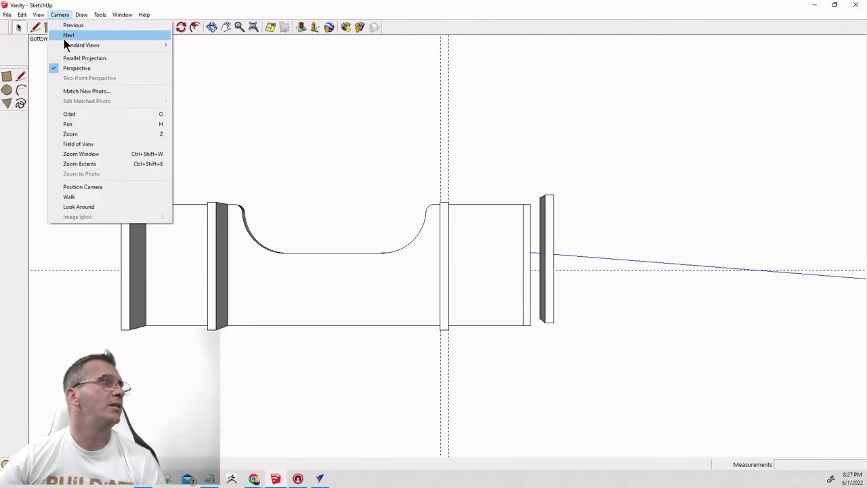
mouse_move(68, 45)
left_click(179, 73)
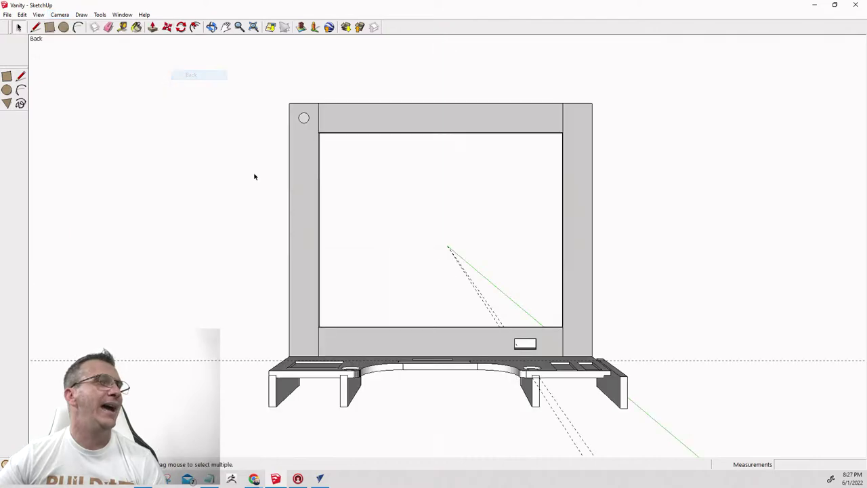
Move the leg along the green axis so it sits flush under the base.
scroll(617, 388, "up", 10)
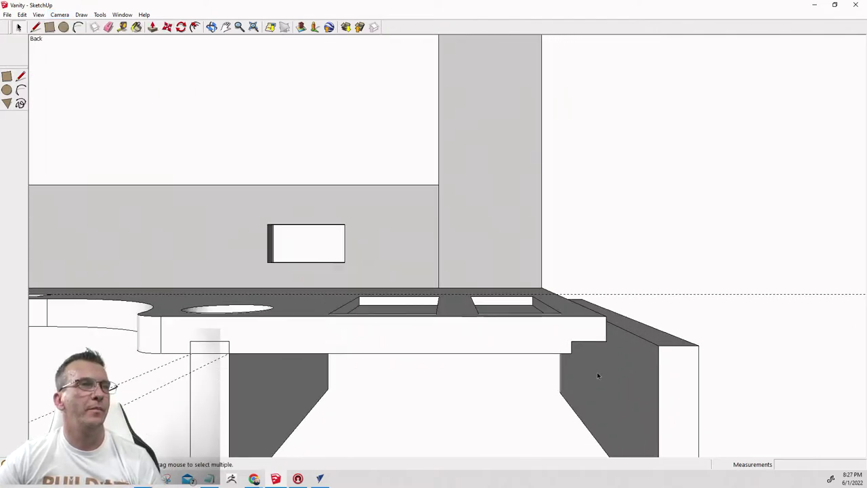
scroll(591, 366, "down", 5)
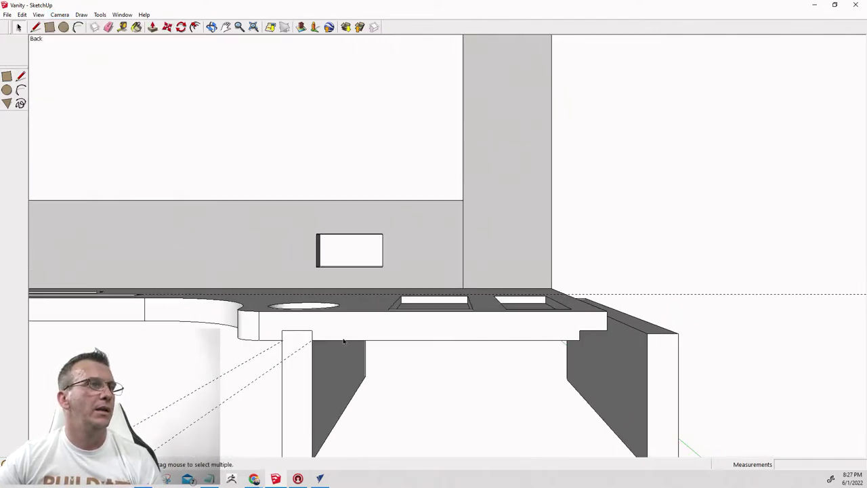
scroll(207, 333, "up", 5)
scroll(376, 378, "up", 2)
scroll(511, 362, "down", 4)
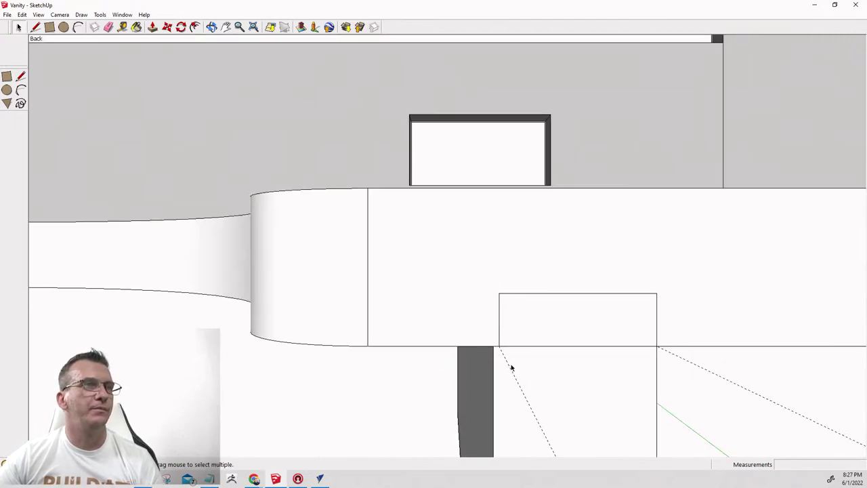
scroll(473, 287, "down", 1)
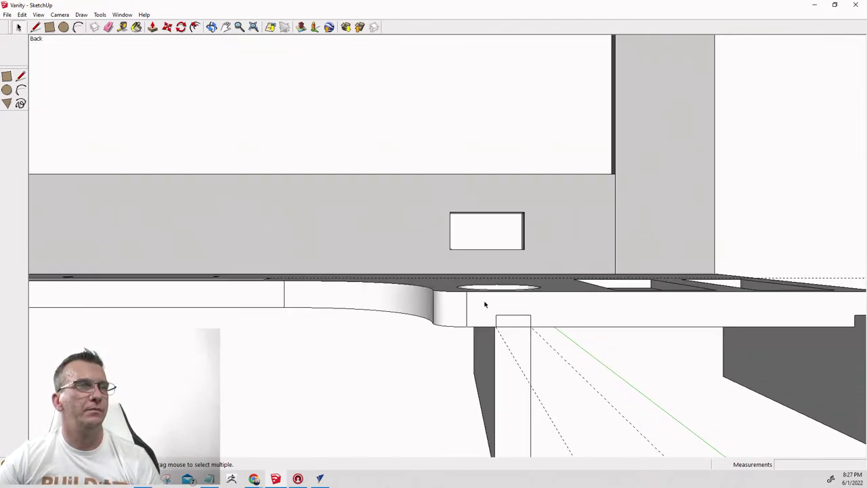
left_click(512, 347)
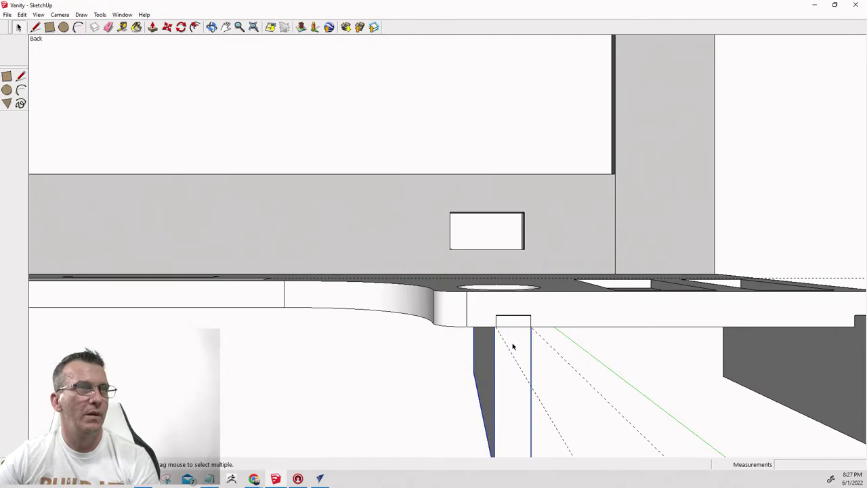
key("m")
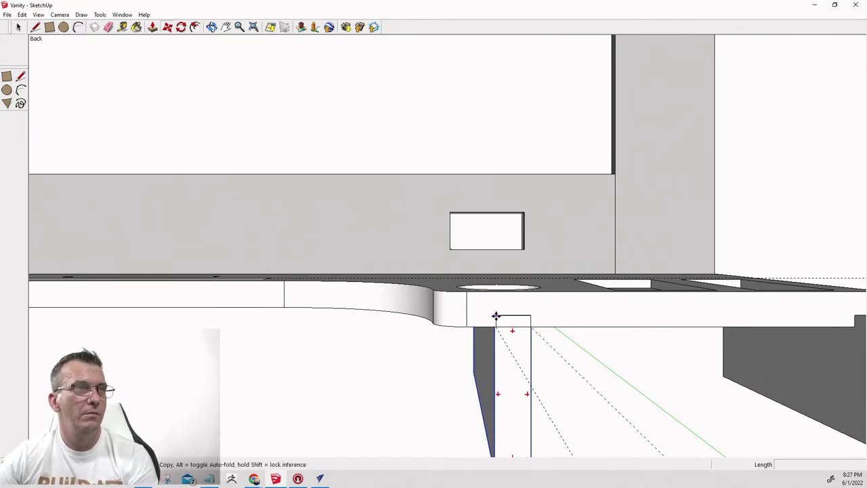
left_click(496, 317)
left_click(582, 331)
Orbit the view from below to face the tapered notch.
scroll(535, 335, "up", 2)
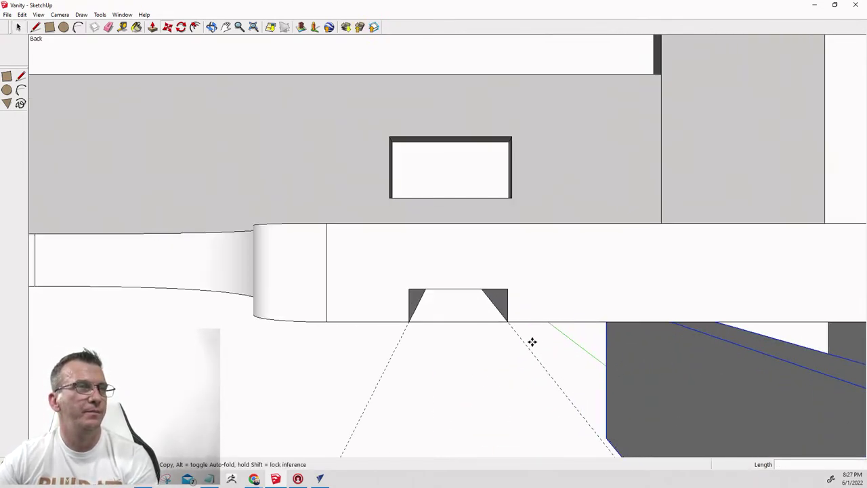
scroll(531, 342, "up", 2)
middle_click_drag(390, 365, 398, 347)
key("space")
left_click(392, 309)
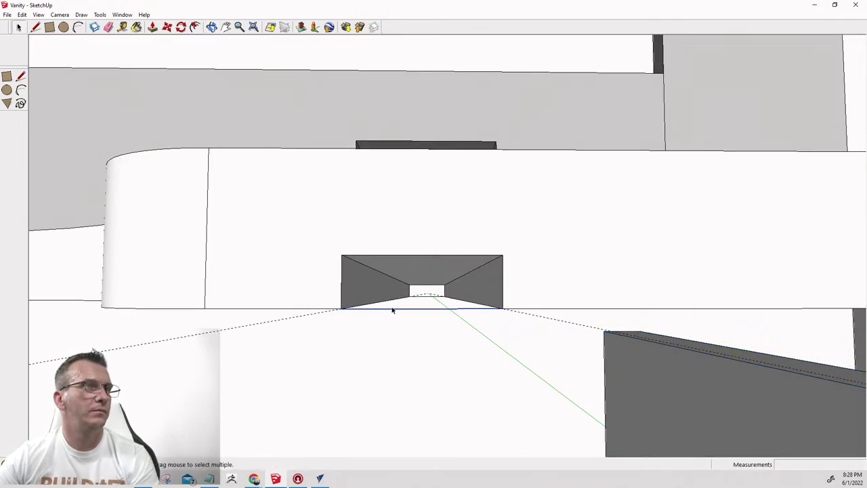
key("ctrl+t")
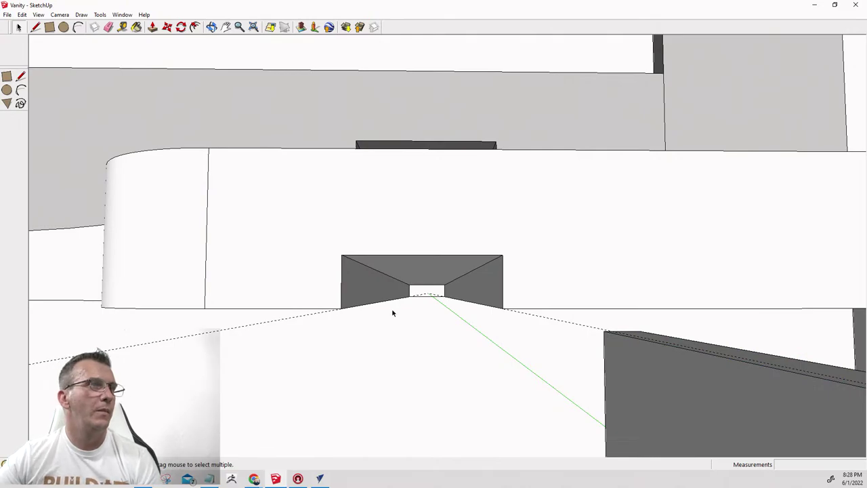
scroll(392, 312, "up", 5)
scroll(392, 312, "down", 6)
mouse_move(392, 313)
middle_mouse_down()
mouse_move(395, 331)
mouse_move(386, 337)
mouse_move(386, 328)
middle_mouse_up()
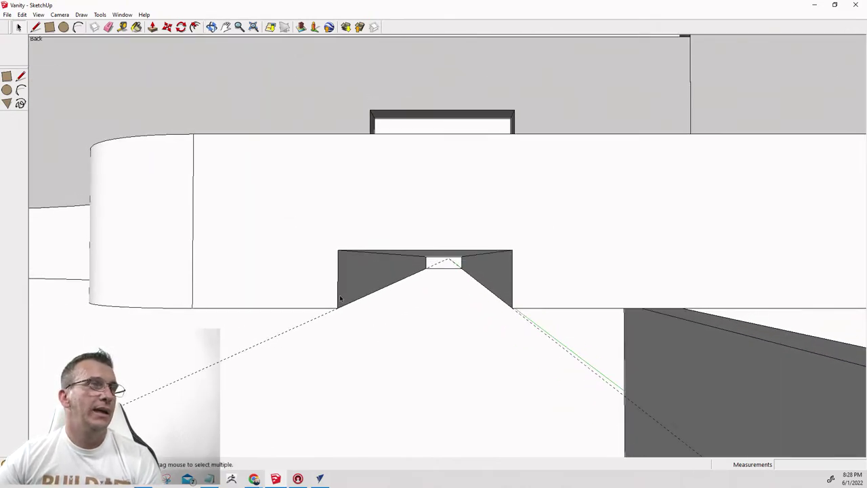
middle_click_drag(341, 298, 386, 301)
middle_click_drag(404, 300, 338, 308)
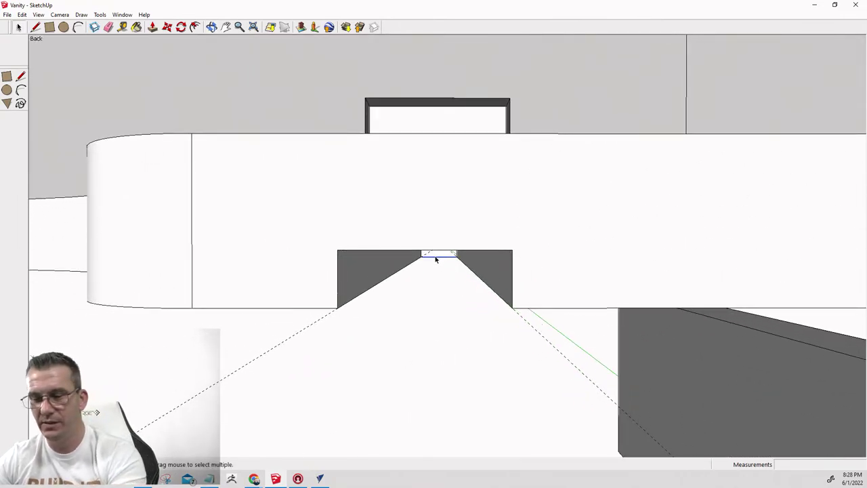
Tape-measure the notch's top width (7/16") and its bottom width.
left_click(121, 26)
left_click(337, 250)
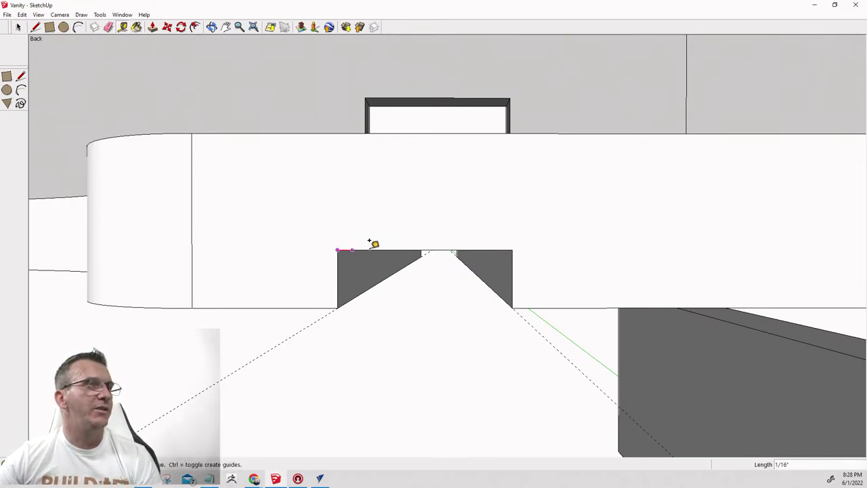
left_click(441, 251)
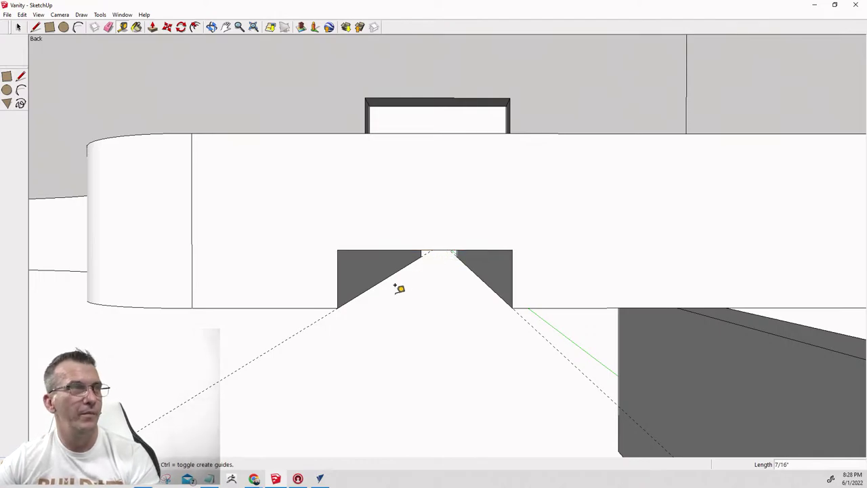
left_click(337, 308)
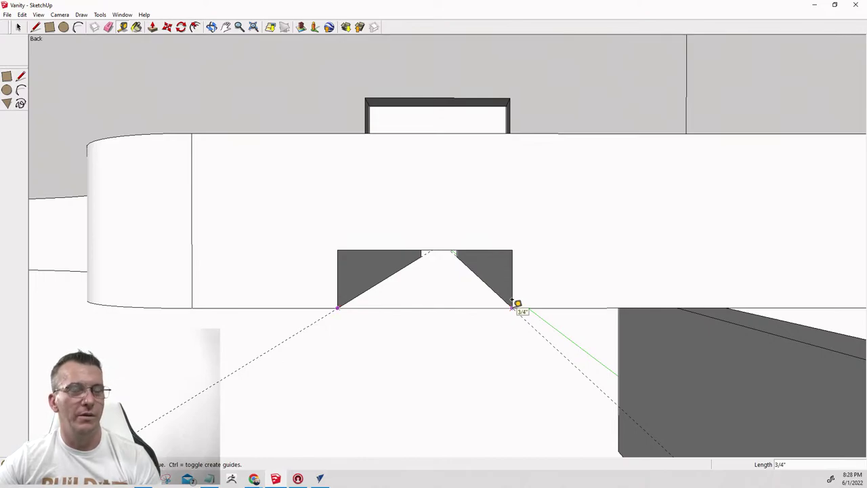
left_click(513, 304)
scroll(534, 303, "down", 5)
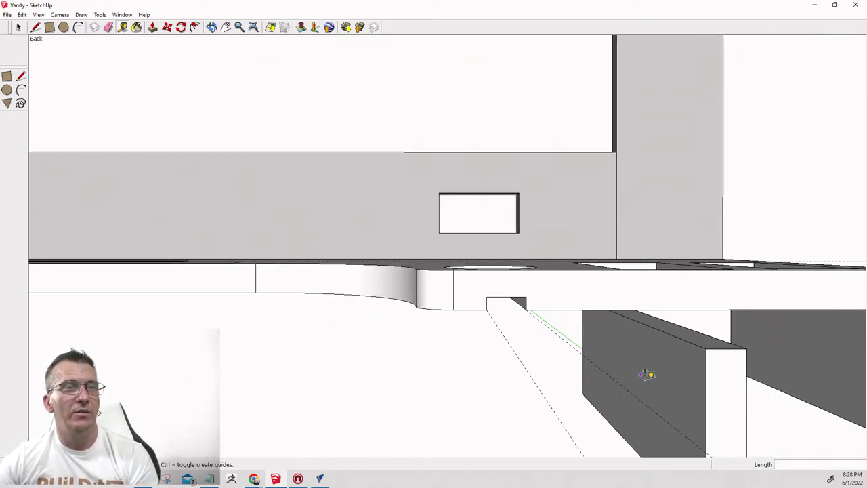
Select the side wall and tape-measure its thickness from the corner.
key("space")
left_click(711, 352)
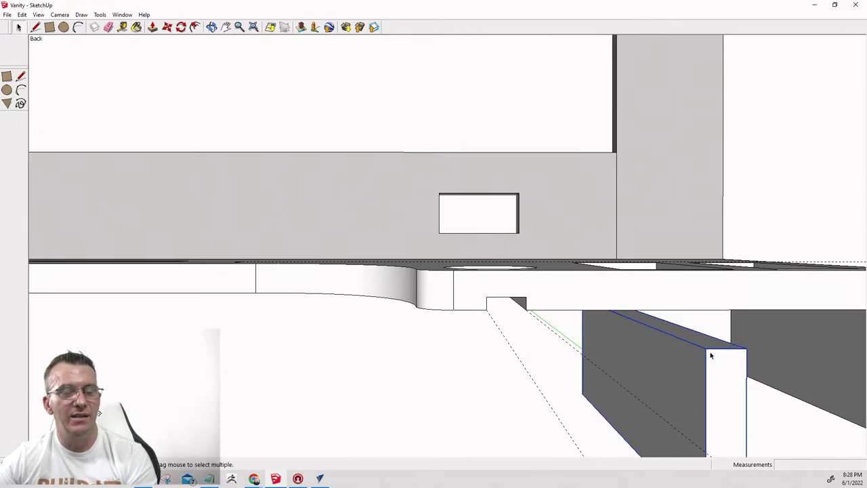
key("t")
left_click(706, 349)
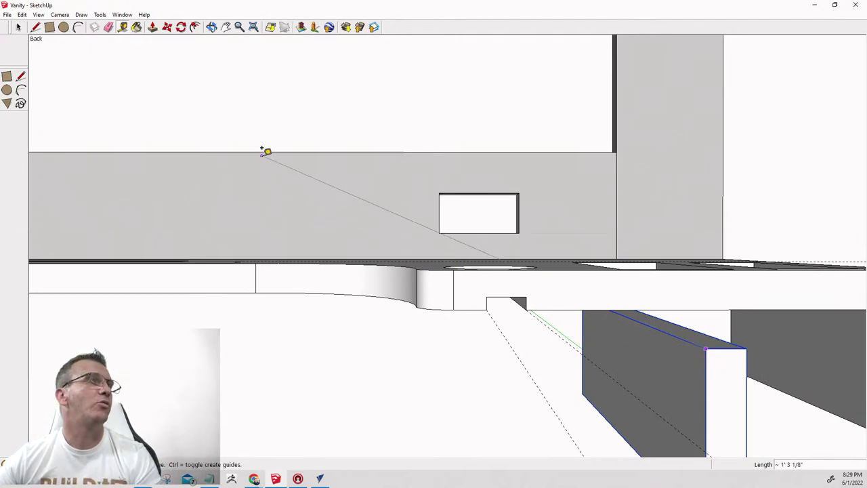
Start a Tools > Dimensions annotation on the small block, then cancel it.
left_click(100, 15)
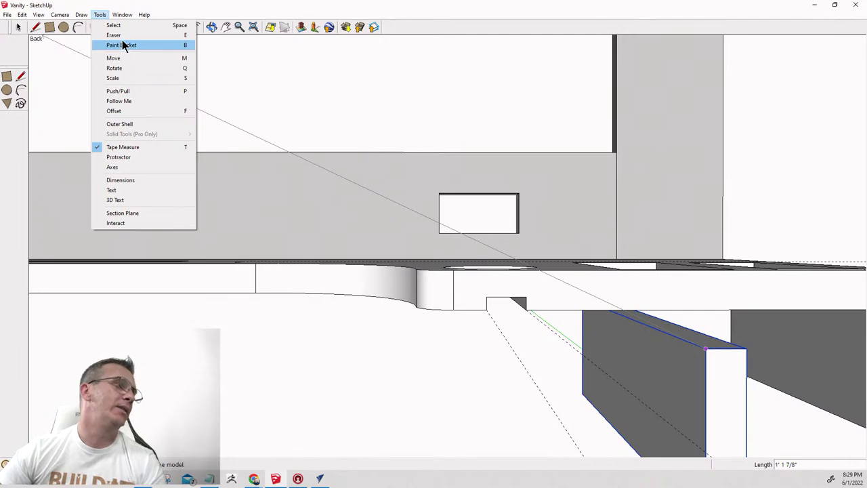
left_click(113, 180)
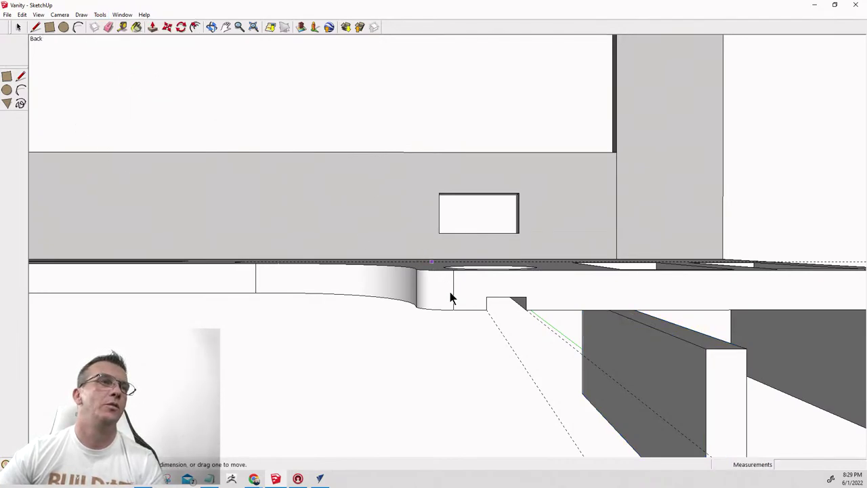
left_click(486, 296)
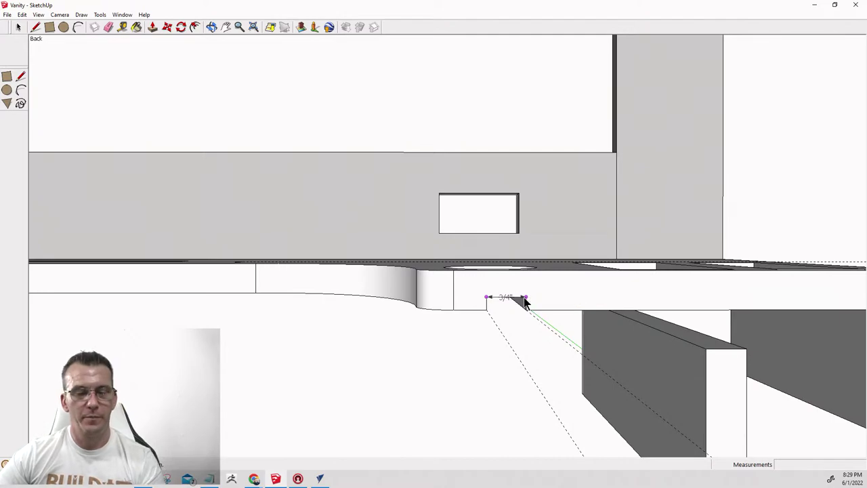
key("Escape")
Restore the SketchUp window to full screen and browse the Edit and View menus.
double_click(30, 8)
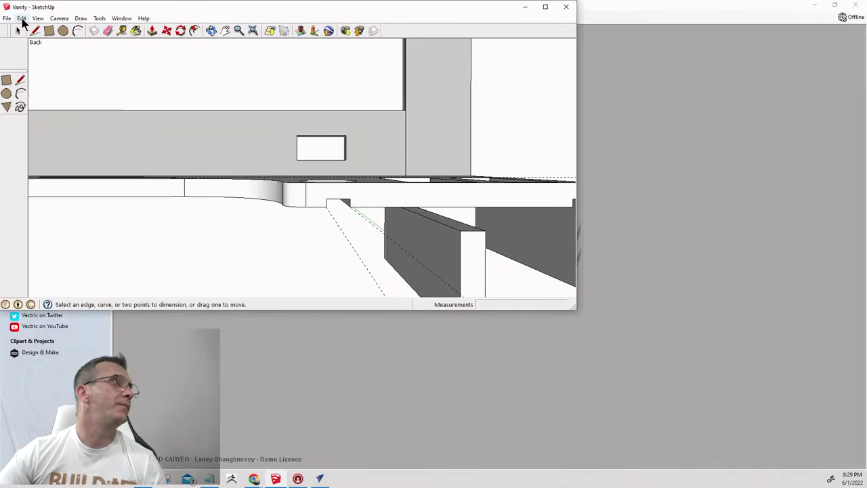
left_click(546, 6)
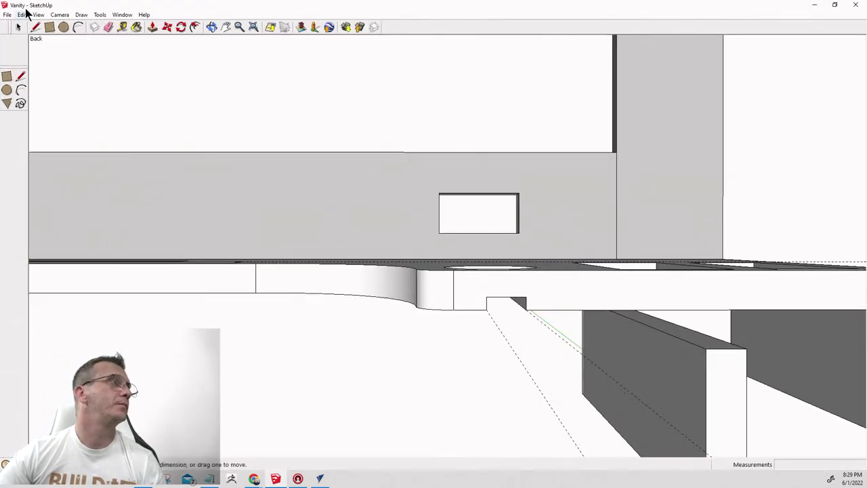
left_click(22, 15)
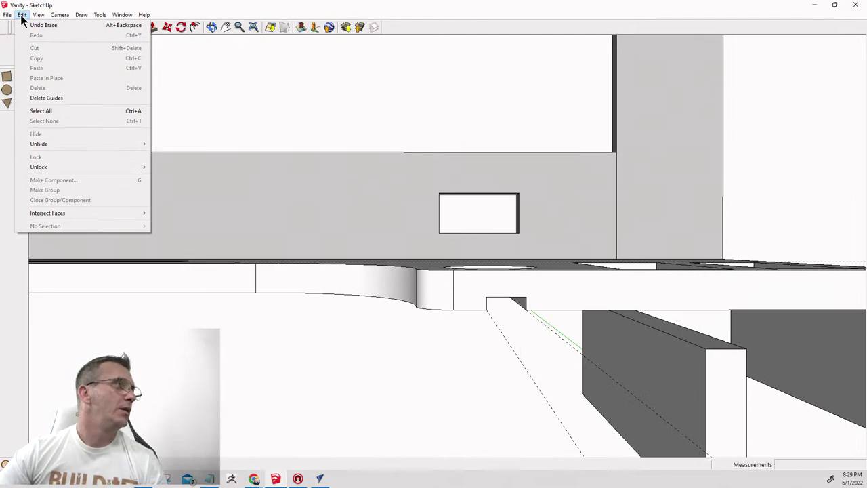
mouse_move(34, 18)
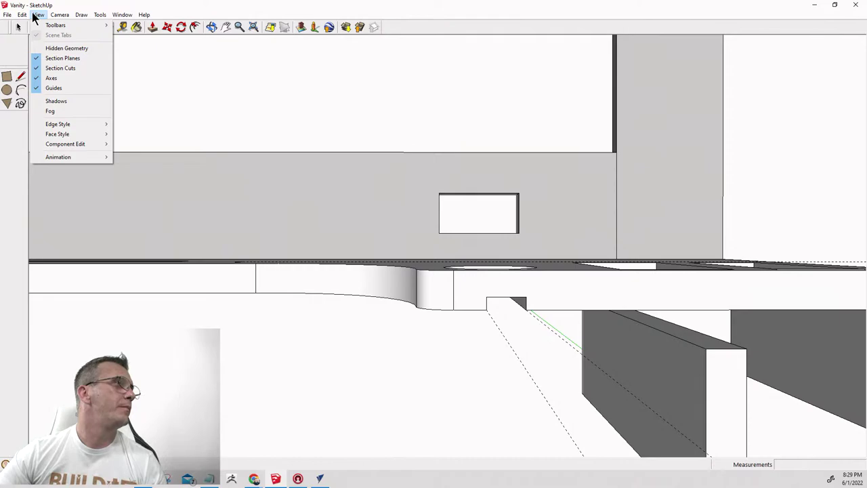
mouse_move(110, 18)
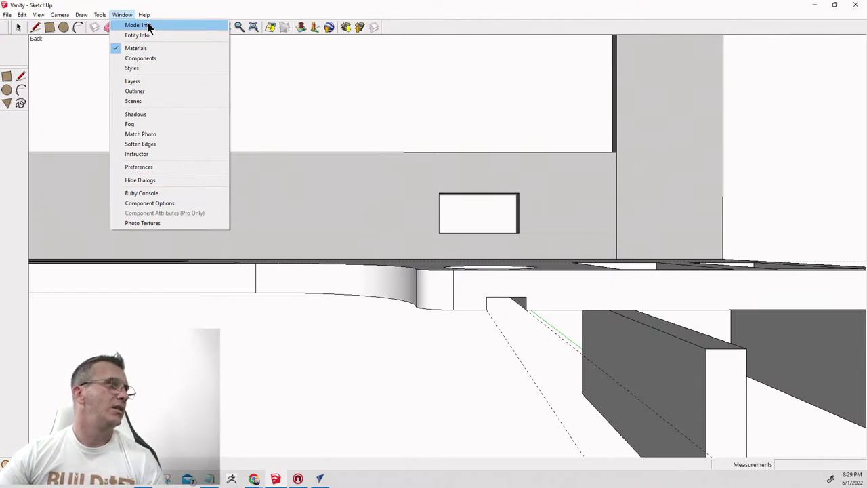
left_click(138, 167)
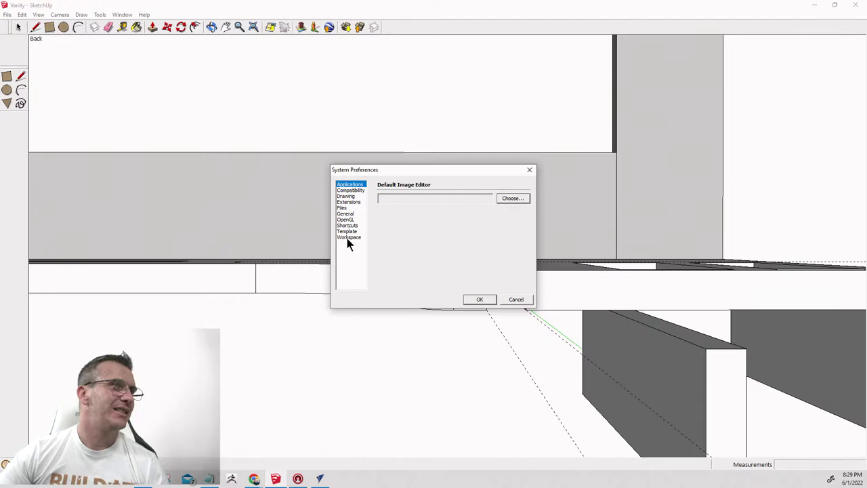
left_click(347, 190)
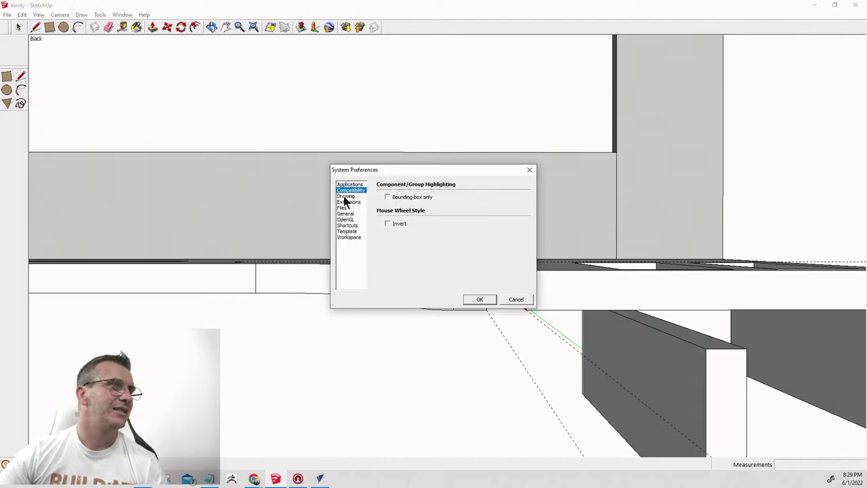
left_click(345, 197)
left_click(345, 203)
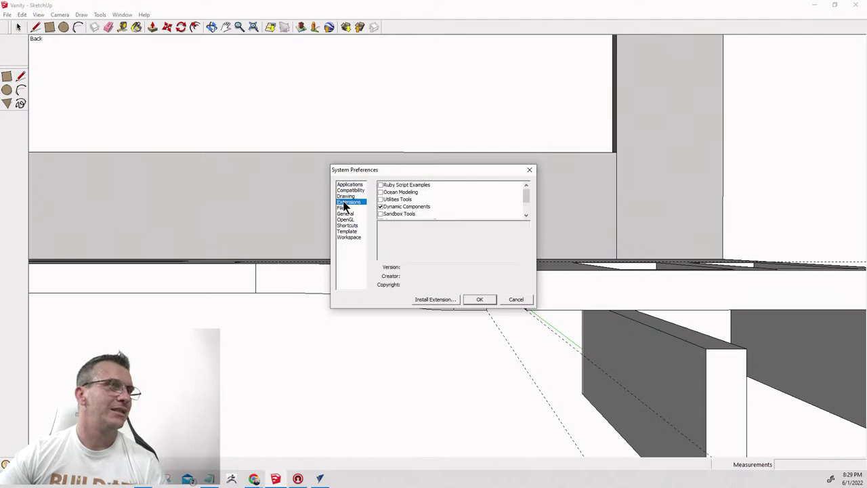
left_click(344, 208)
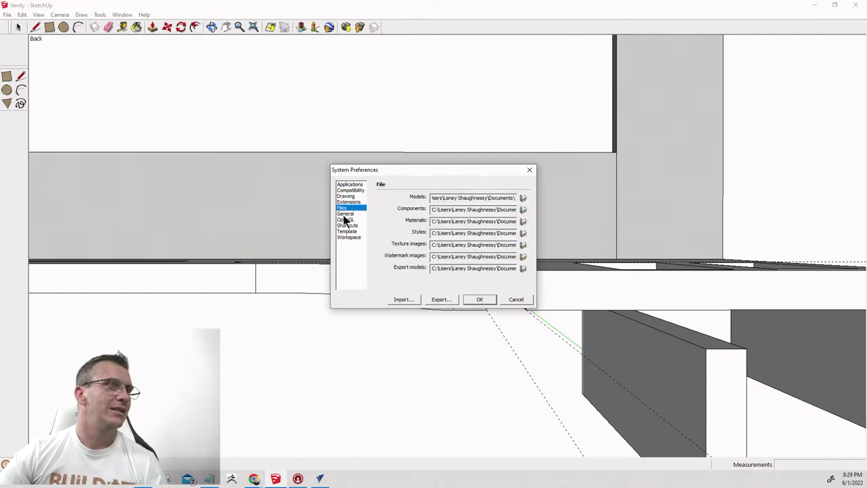
left_click(346, 214)
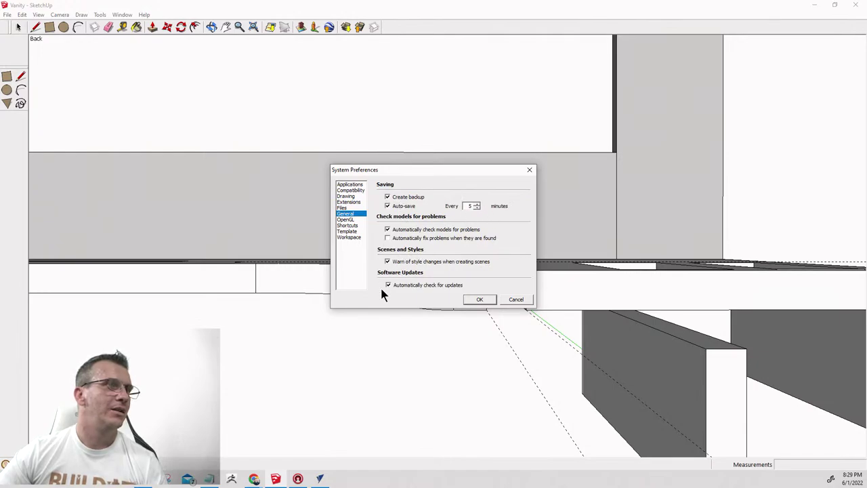
left_click(348, 220)
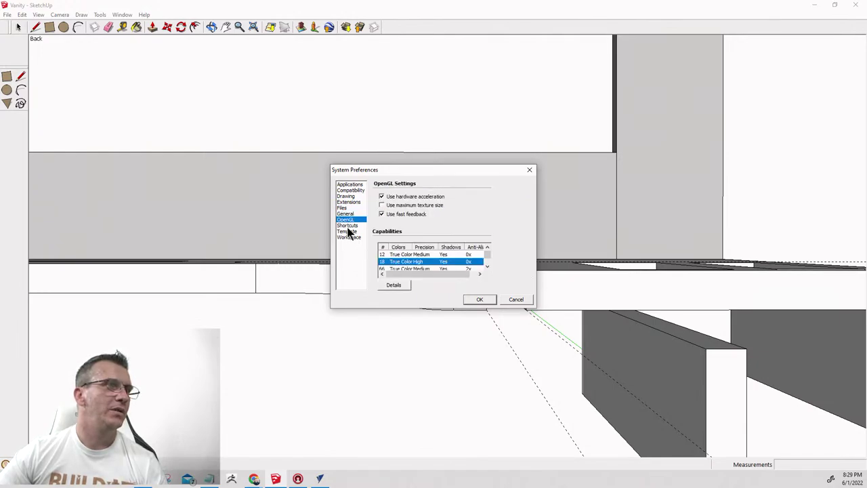
left_click(348, 226)
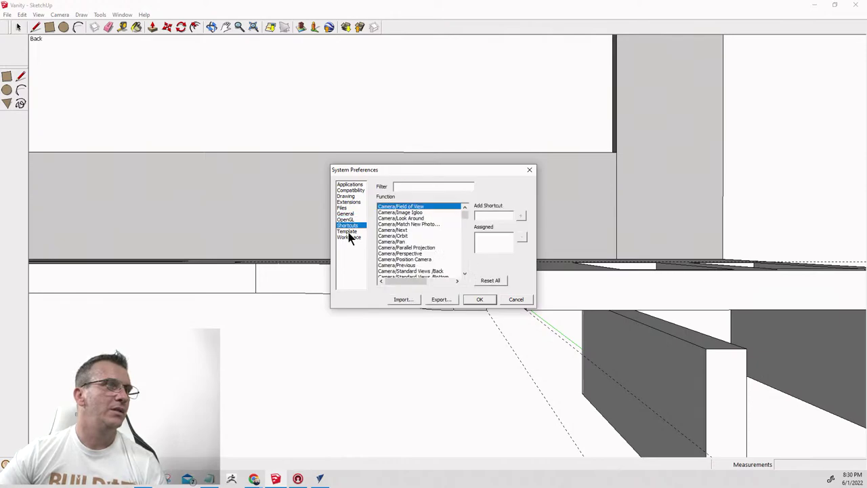
left_click(348, 231)
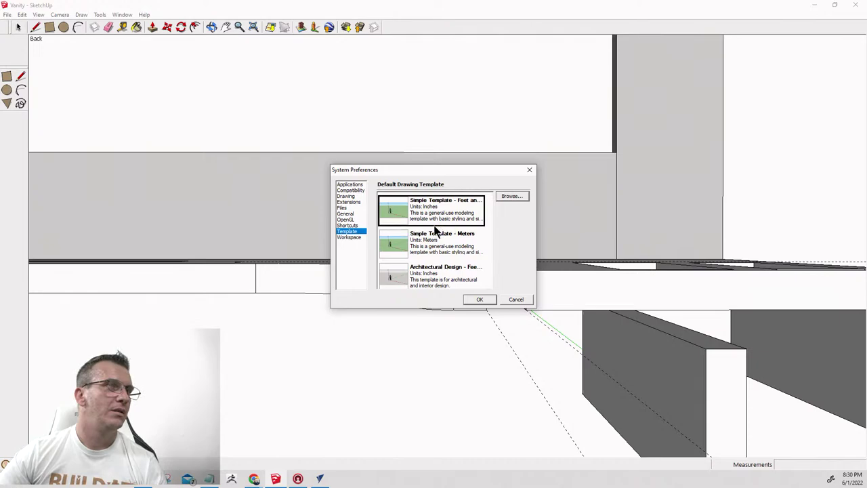
left_click(347, 237)
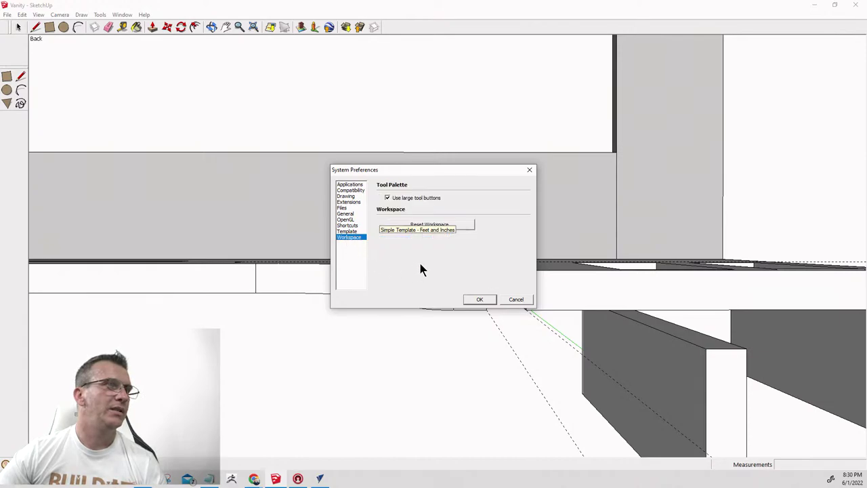
left_click(508, 300)
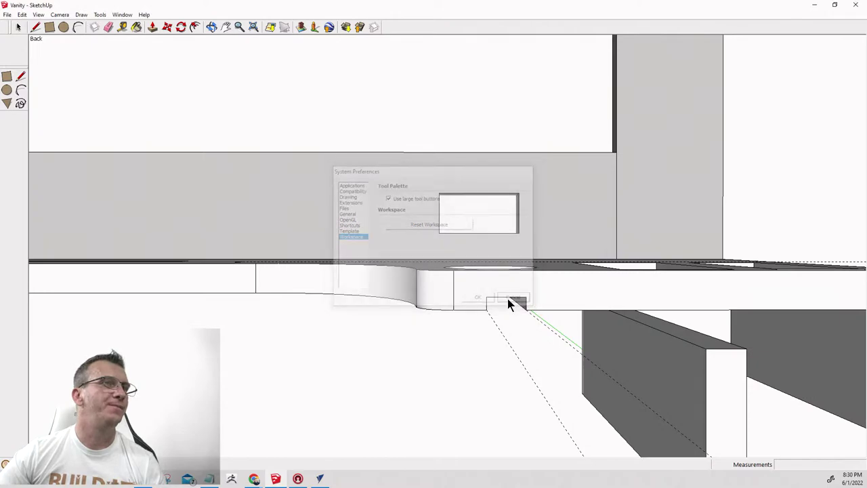
left_click(101, 15)
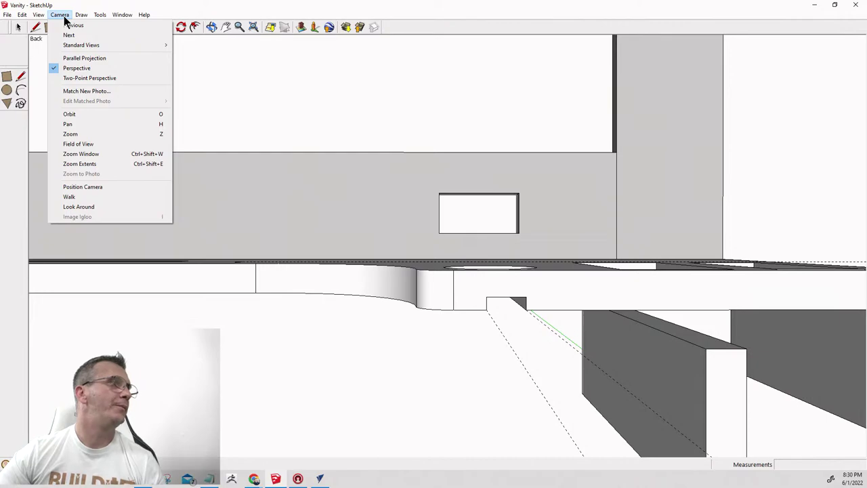
mouse_move(18, 18)
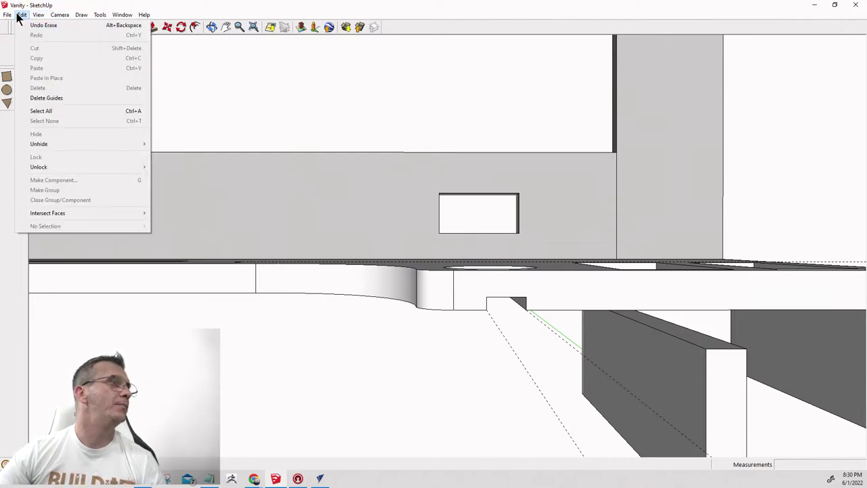
left_click(372, 195)
scroll(542, 329, "down", 2)
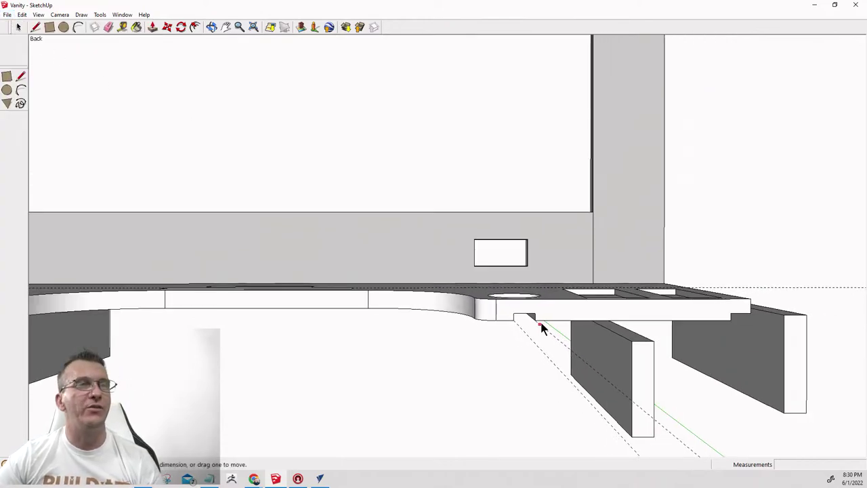
middle_click_drag(542, 329, 627, 341)
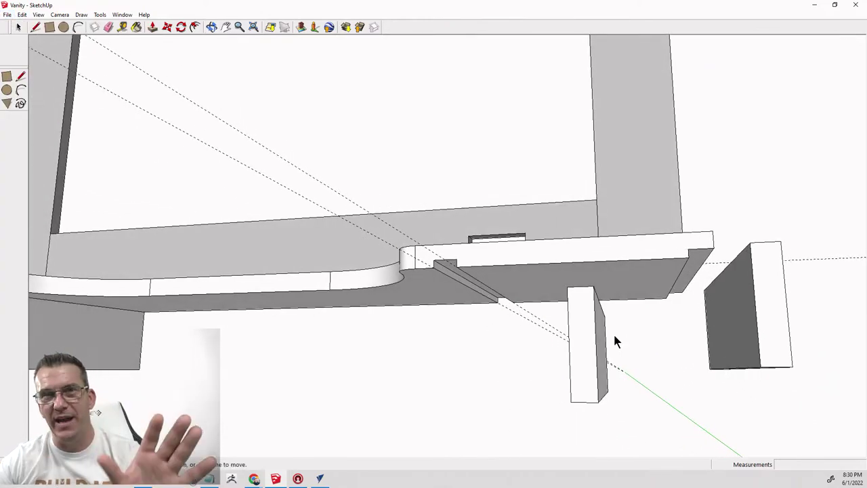
key("space")
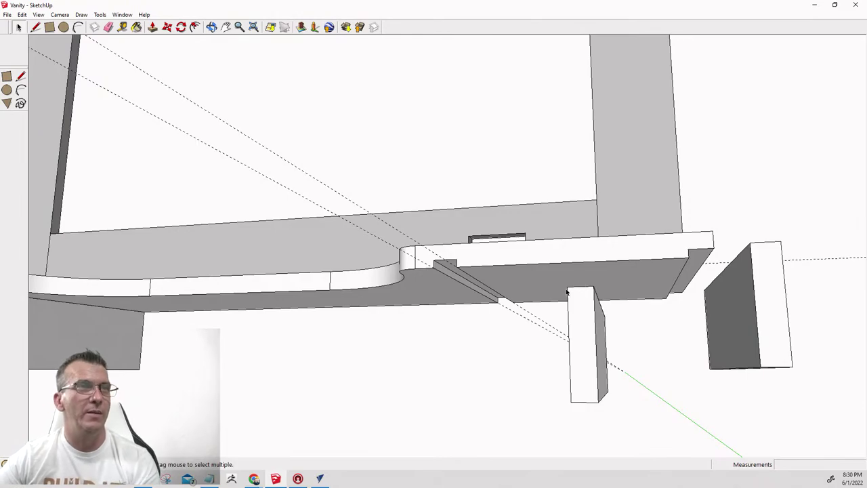
Move the left leg board flush under the base using a front view.
left_click(574, 295)
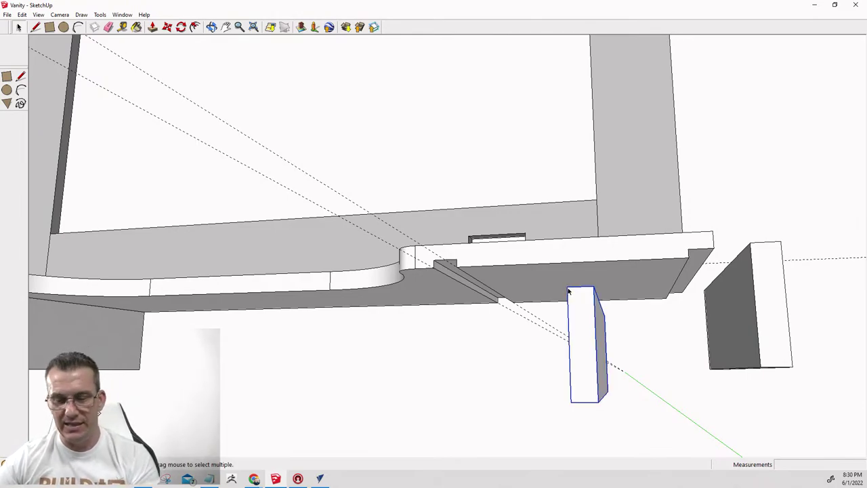
key("m")
left_click(570, 288)
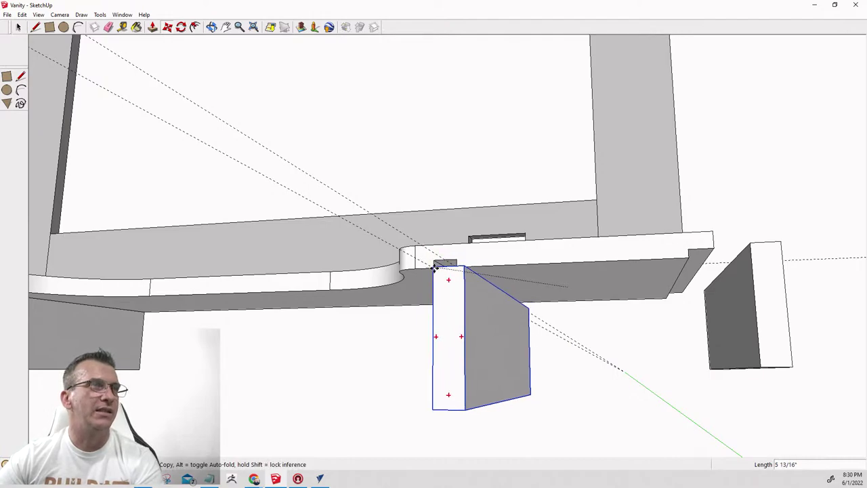
middle_click_drag(433, 261, 501, 360)
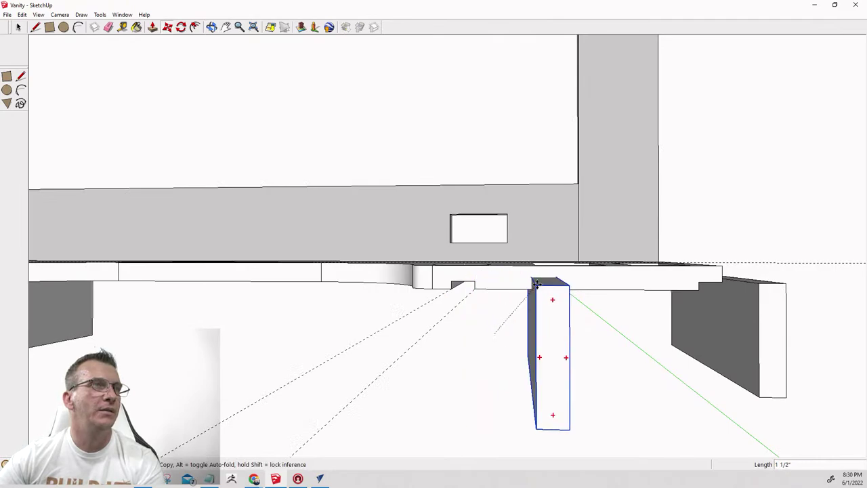
left_click(452, 281)
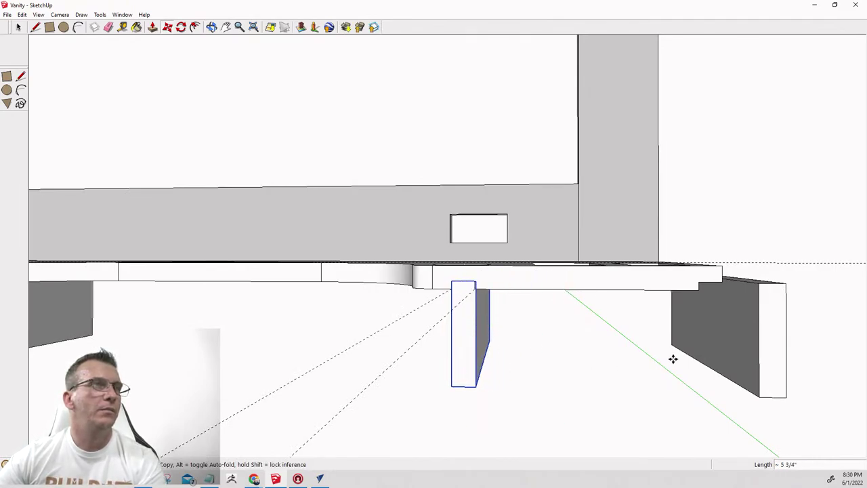
Move the right leg board flush under the right end of the base.
key("space")
left_click(765, 291)
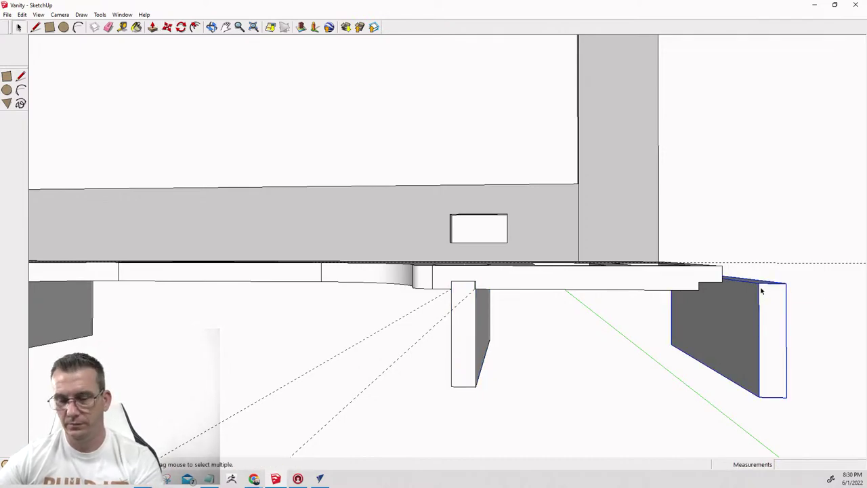
key("m")
left_click(760, 284)
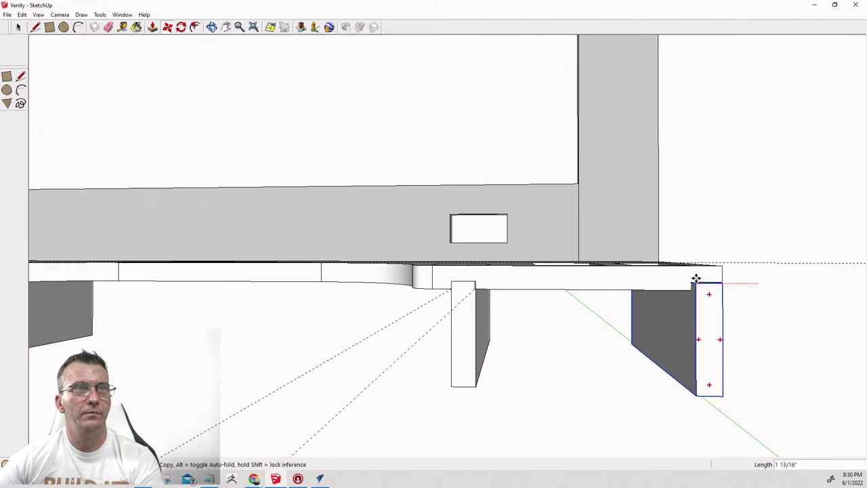
left_click(701, 283)
scroll(722, 285, "up", 2)
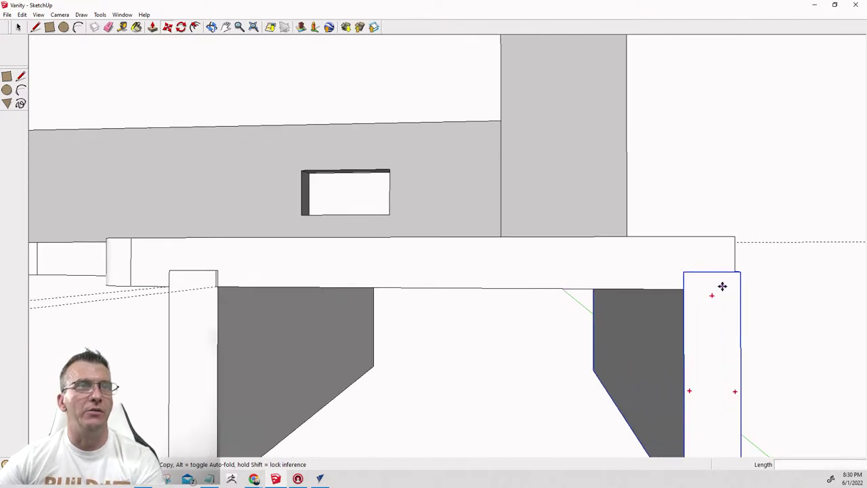
scroll(722, 286, "up", 3)
mouse_move(732, 277)
middle_mouse_down()
mouse_move(600, 292)
mouse_move(542, 309)
mouse_move(677, 372)
mouse_move(711, 376)
middle_mouse_up()
scroll(544, 305, "down", 2)
scroll(646, 379, "up", 1)
scroll(646, 380, "down", 1)
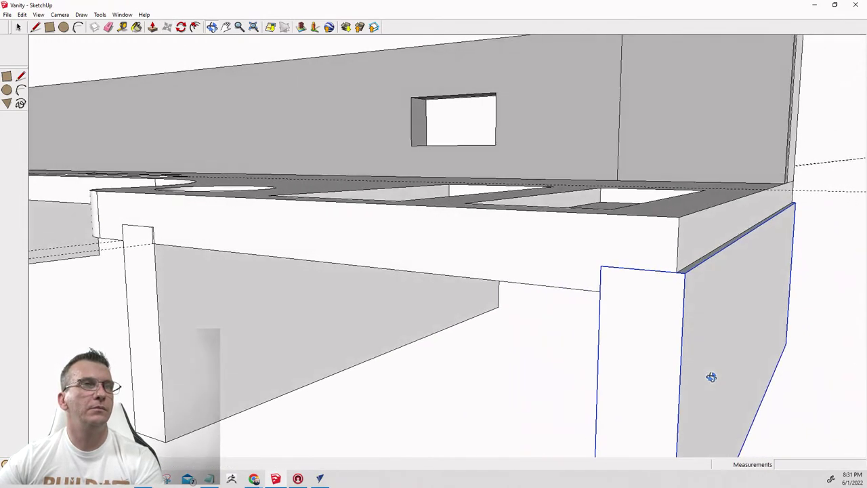
Push/pull the right side panel's face level with the base, then check from the Back view.
key("space")
double_click(703, 337)
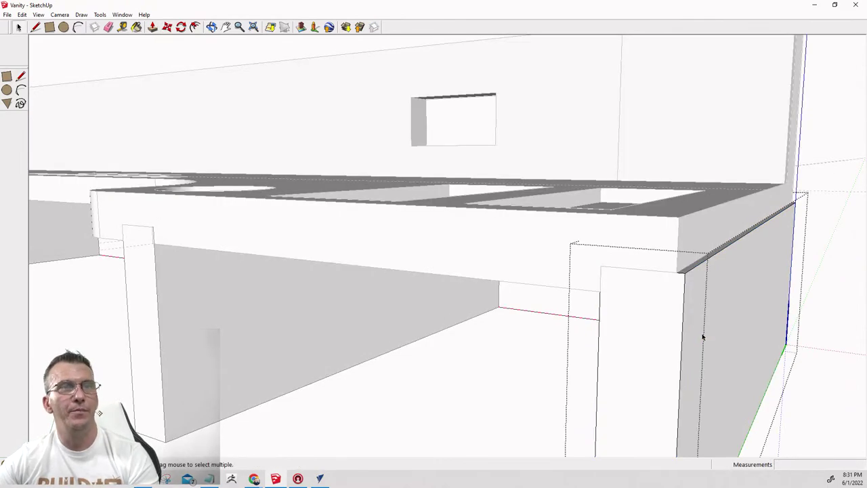
key("p")
left_click(719, 288)
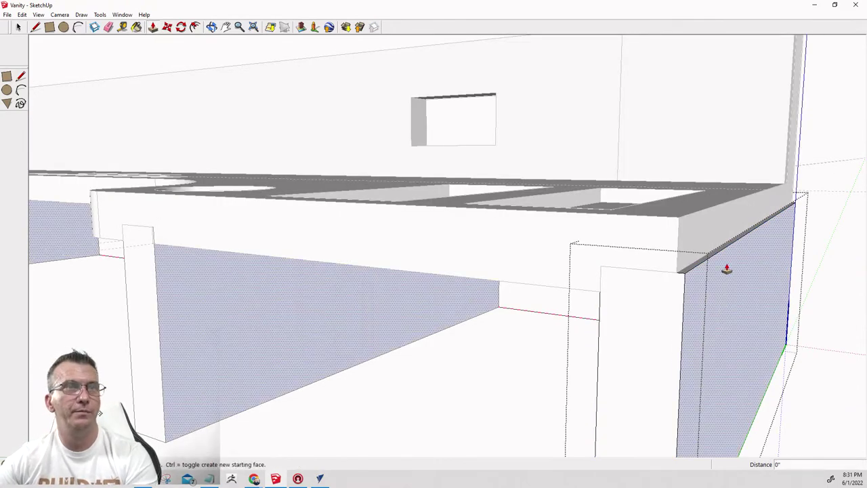
left_click(722, 316)
key("space")
middle_click_drag(774, 345, 644, 381)
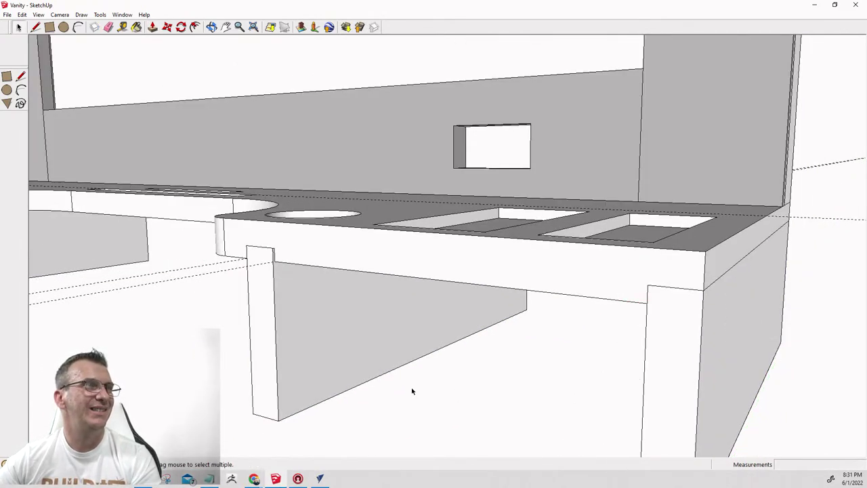
key("F5")
middle_click_drag(562, 351, 574, 335)
scroll(574, 333, "down", 5)
scroll(575, 333, "down", 2)
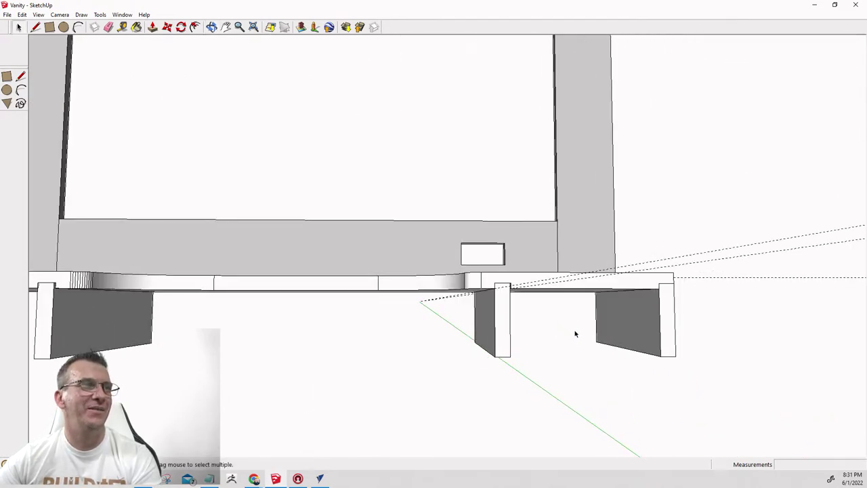
scroll(575, 334, "down", 6)
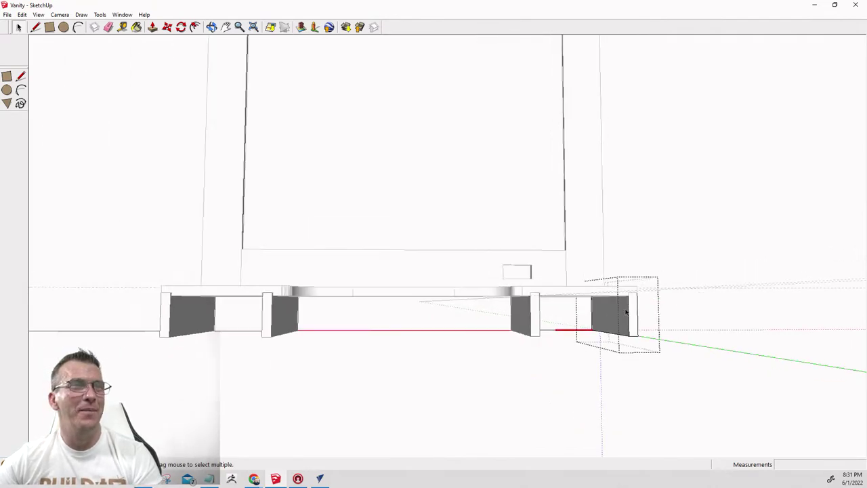
scroll(336, 323, "up", 8)
scroll(422, 251, "up", 3)
scroll(265, 383, "up", 3)
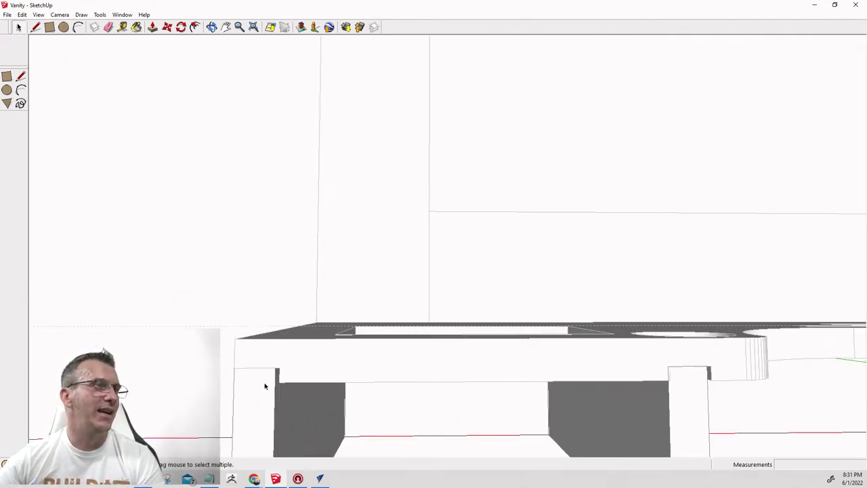
mouse_move(265, 384)
middle_mouse_down()
mouse_move(350, 360)
mouse_move(357, 353)
mouse_move(344, 316)
middle_mouse_up()
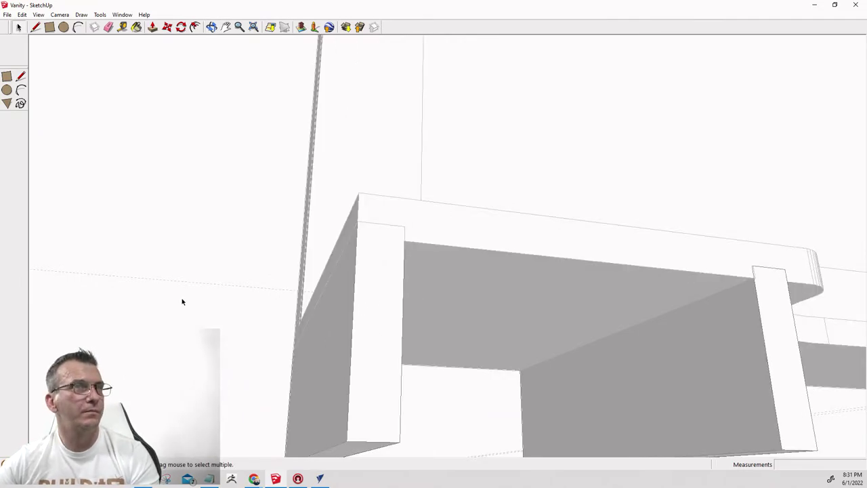
middle_click_drag(439, 413, 451, 335)
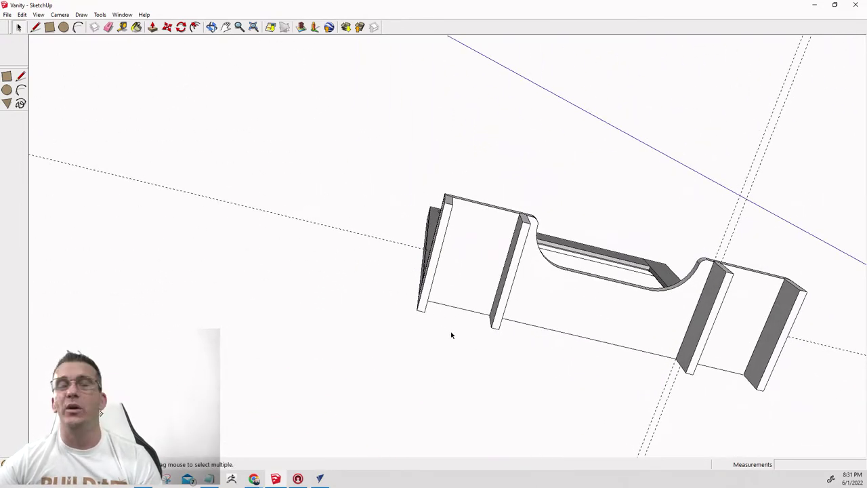
middle_click_drag(449, 289, 438, 338)
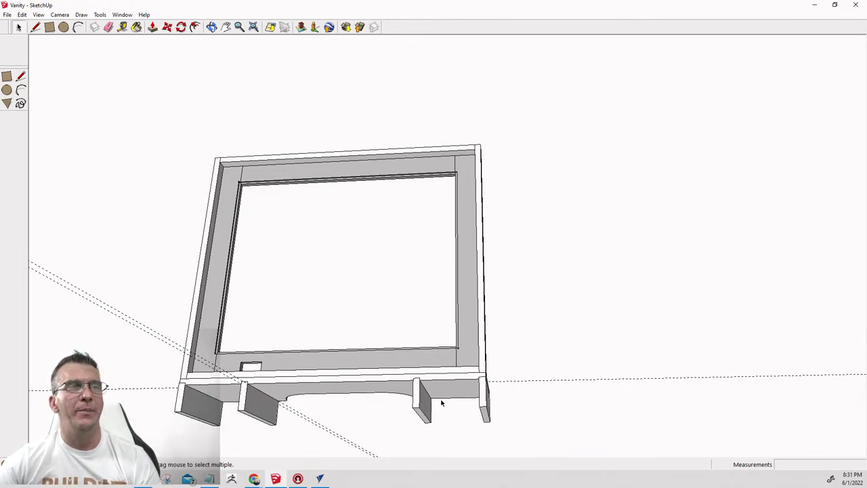
middle_click_drag(441, 403, 465, 400)
scroll(352, 406, "up", 5)
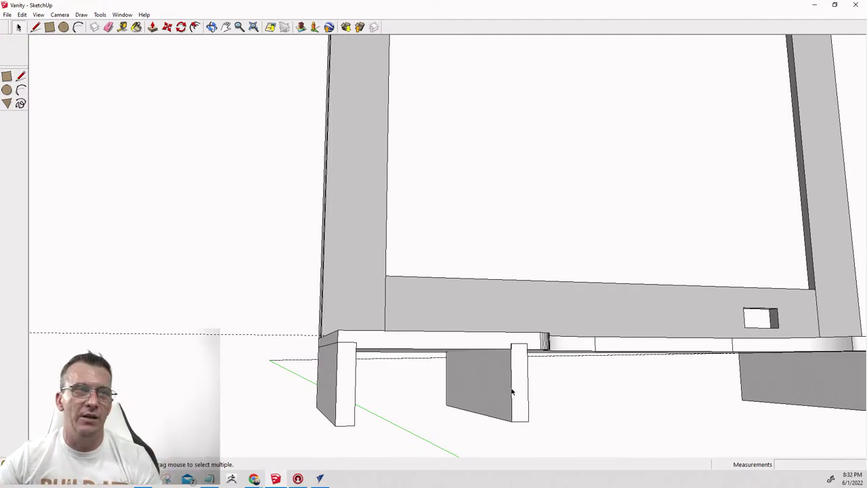
middle_click_drag(512, 391, 362, 435)
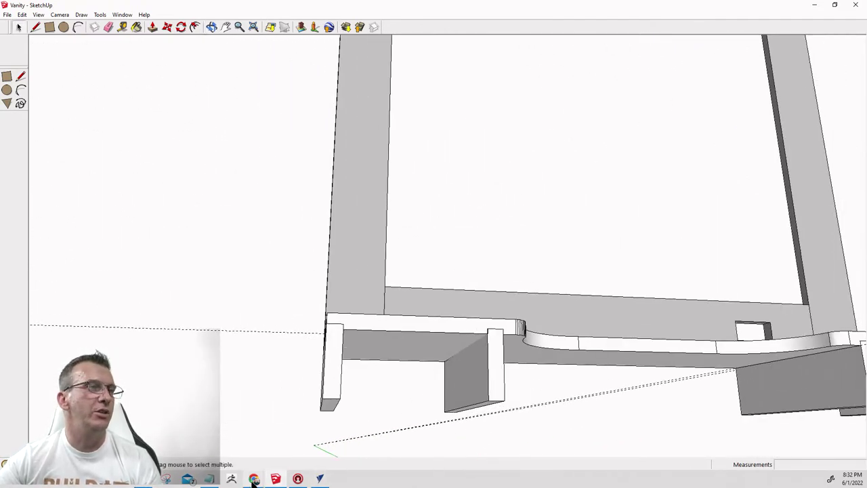
mouse_move(254, 481)
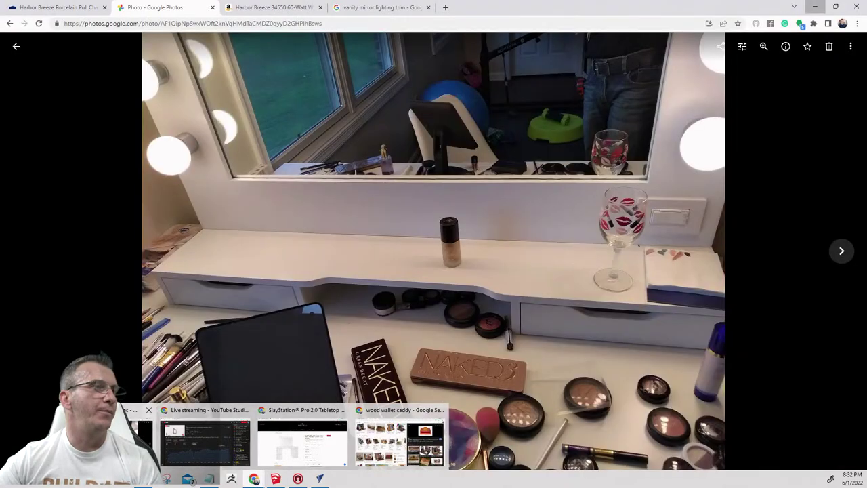
left_click(143, 440)
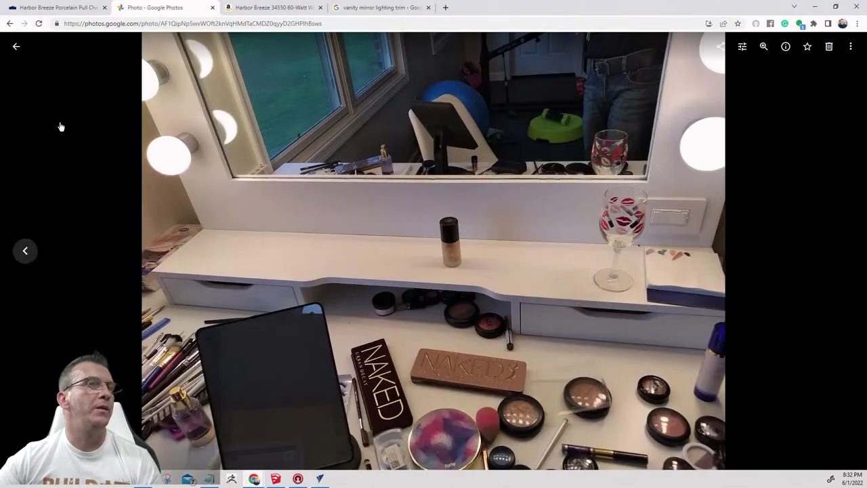
left_click(17, 47)
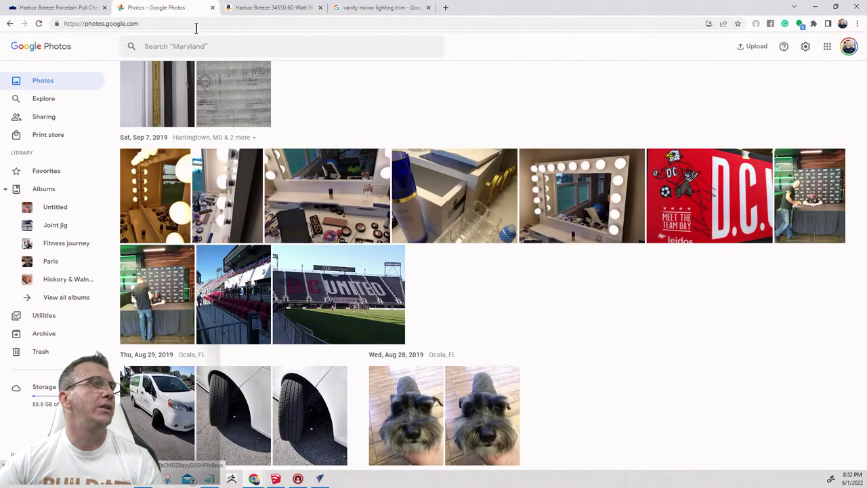
left_click(444, 202)
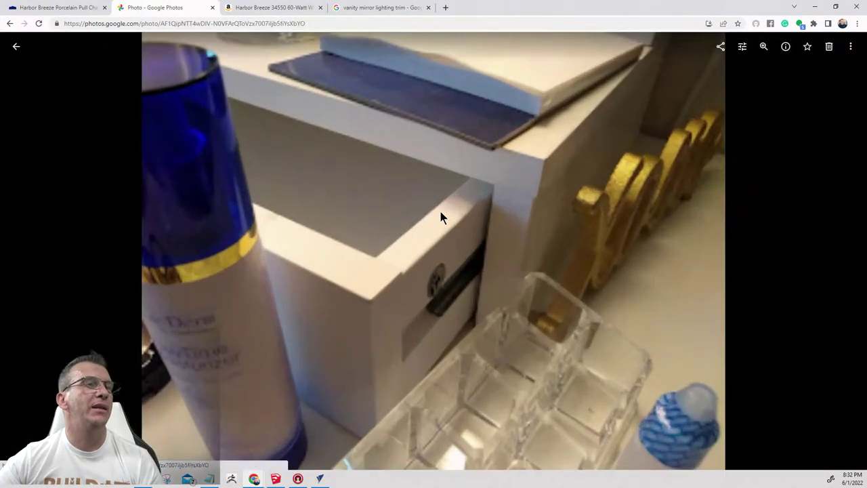
scroll(414, 328, "up", 5)
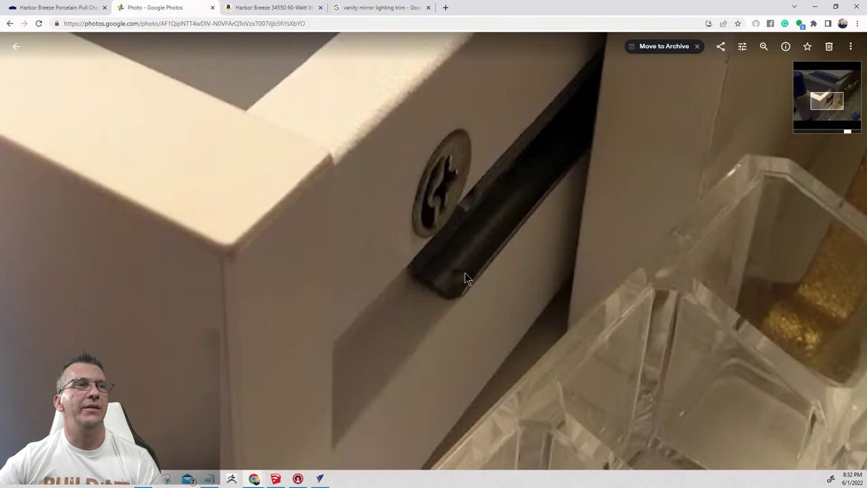
scroll(481, 220, "down", 5)
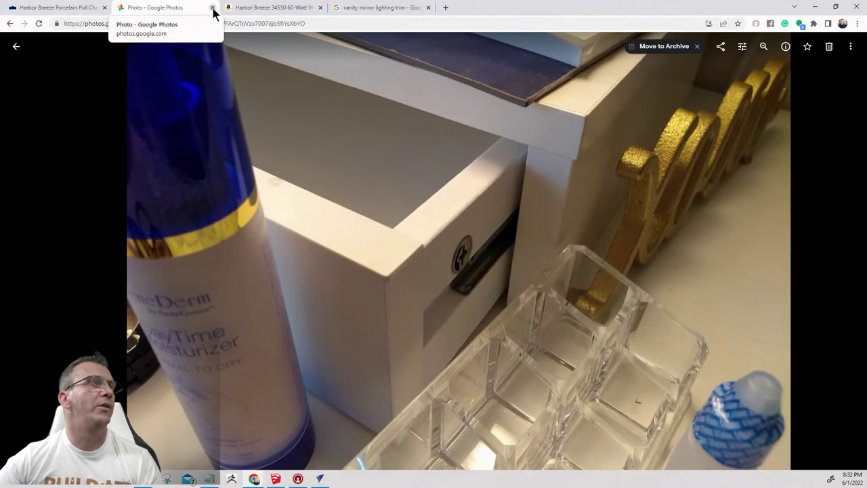
left_click(816, 8)
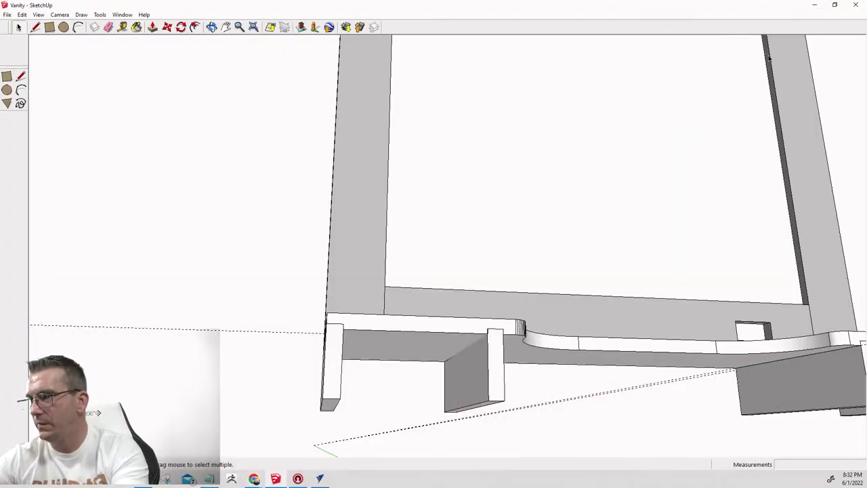
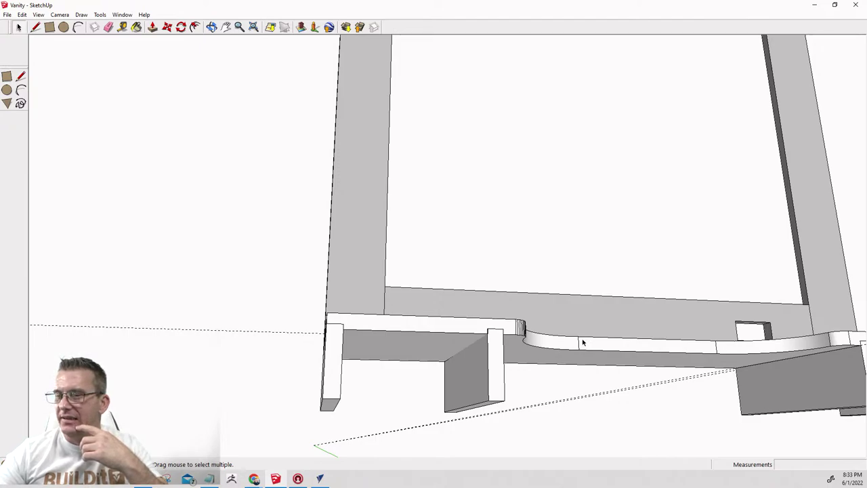
Draw a thin rectangle on the side panel's edge beside the right leg.
middle_click_drag(583, 343, 632, 329)
scroll(562, 285, "down", 5)
middle_click_drag(552, 264, 418, 346)
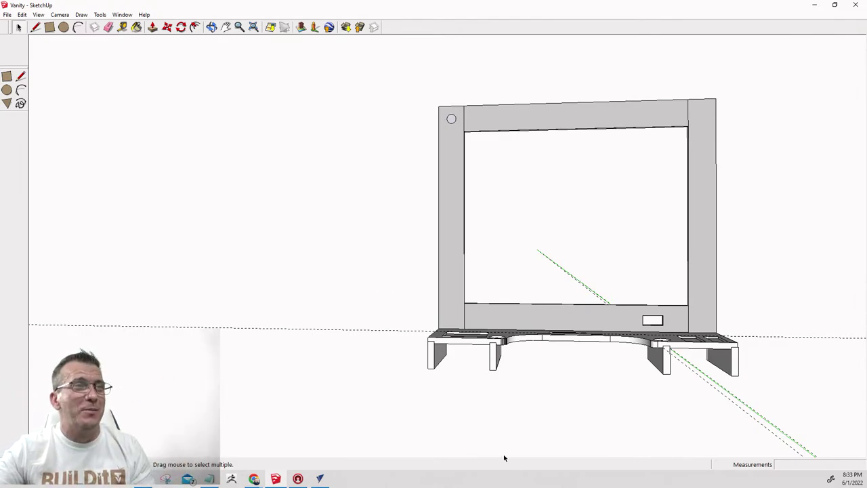
scroll(518, 391, "up", 3)
scroll(487, 383, "up", 3)
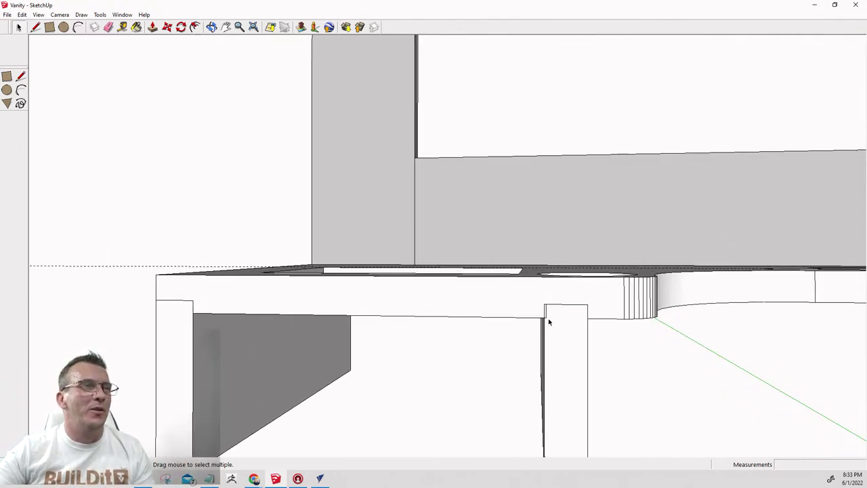
scroll(549, 322, "up", 2)
scroll(499, 291, "down", 6)
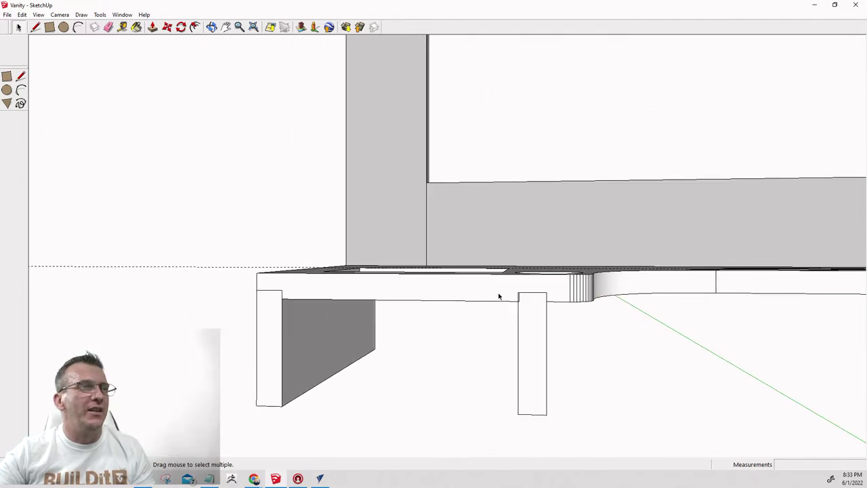
mouse_move(426, 316)
middle_mouse_down()
mouse_move(443, 335)
mouse_move(546, 364)
mouse_move(354, 342)
mouse_move(526, 334)
mouse_move(375, 358)
mouse_move(559, 346)
mouse_move(547, 305)
mouse_move(511, 259)
mouse_move(593, 243)
middle_mouse_up()
scroll(556, 324, "up", 2)
scroll(569, 318, "down", 2)
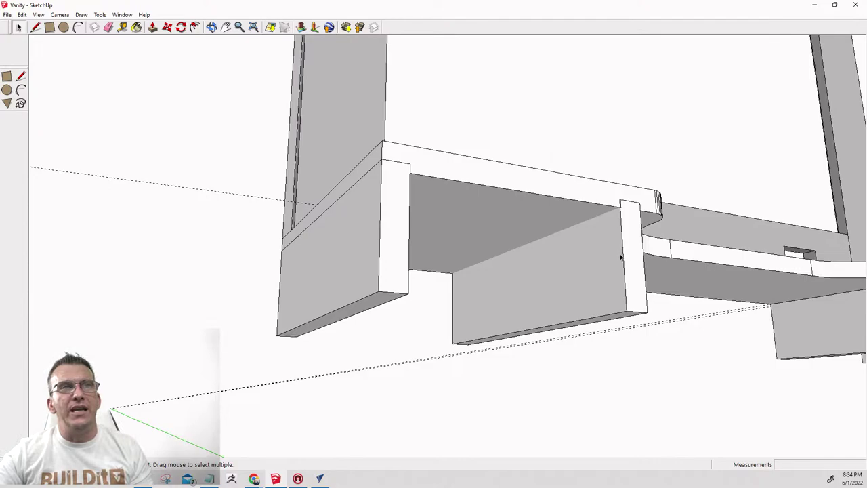
left_click(49, 27)
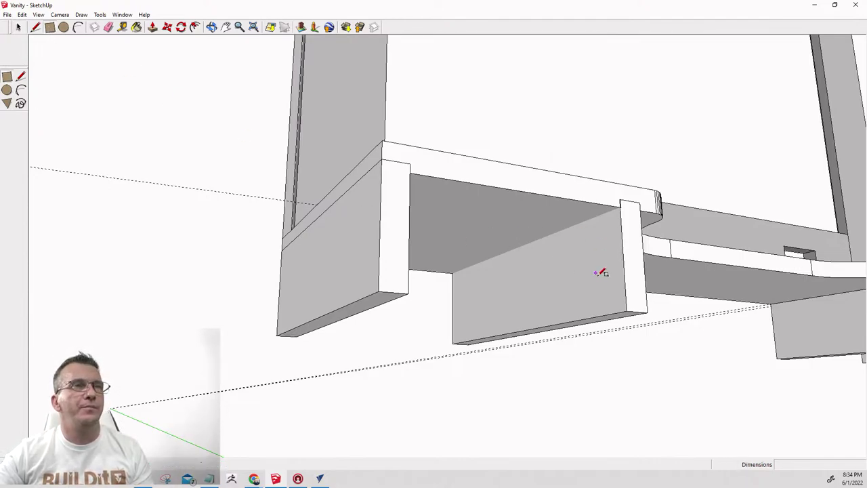
left_click(623, 241)
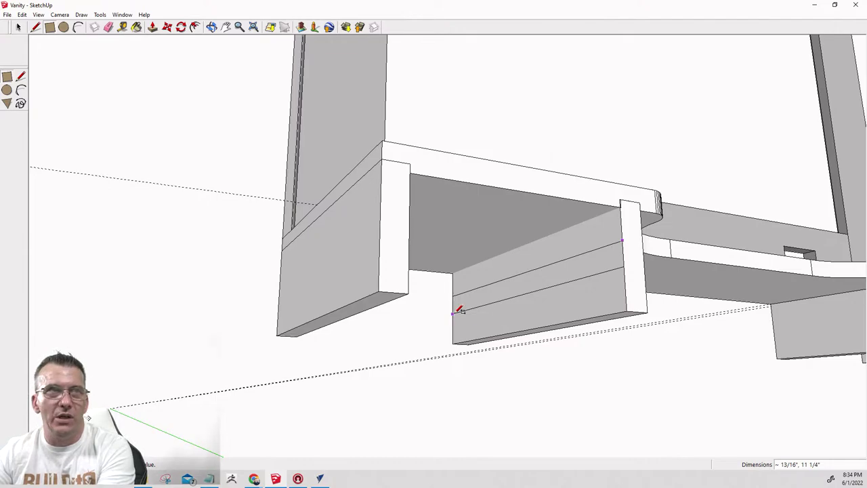
key("Escape")
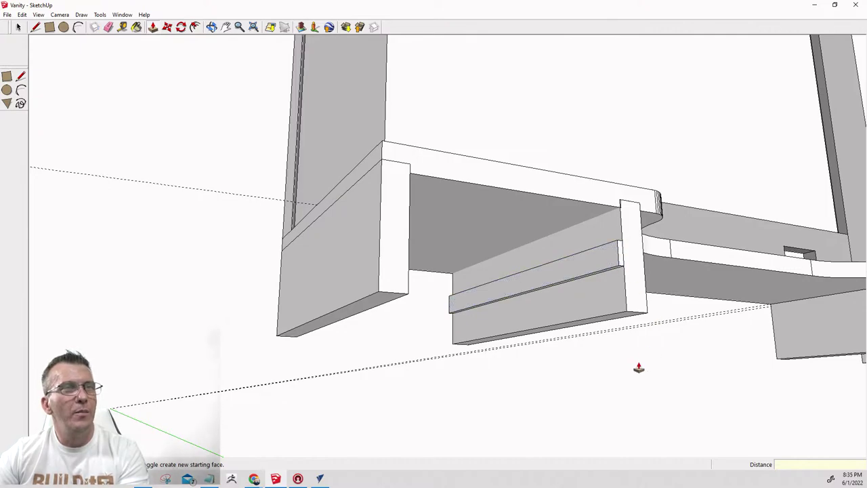
Push/Pull the thin rectangle outward into a runner strip next to the post.
scroll(647, 210, "up", 2)
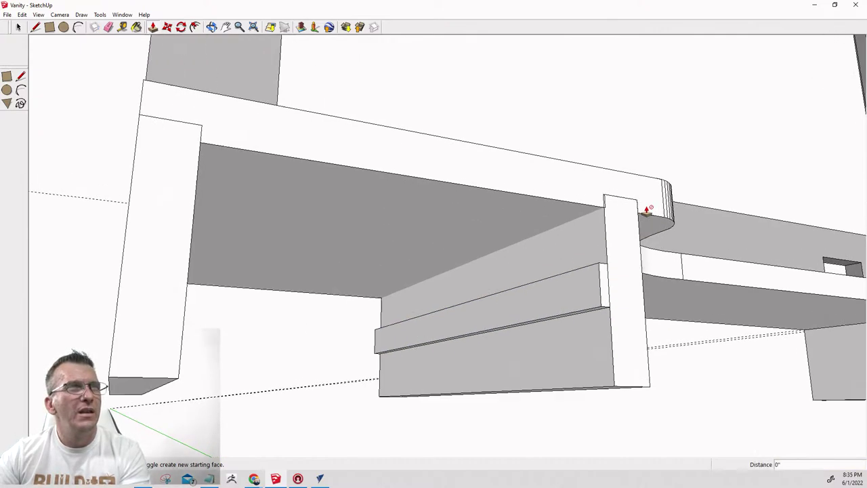
scroll(646, 210, "up", 3)
middle_click_drag(594, 236, 578, 251)
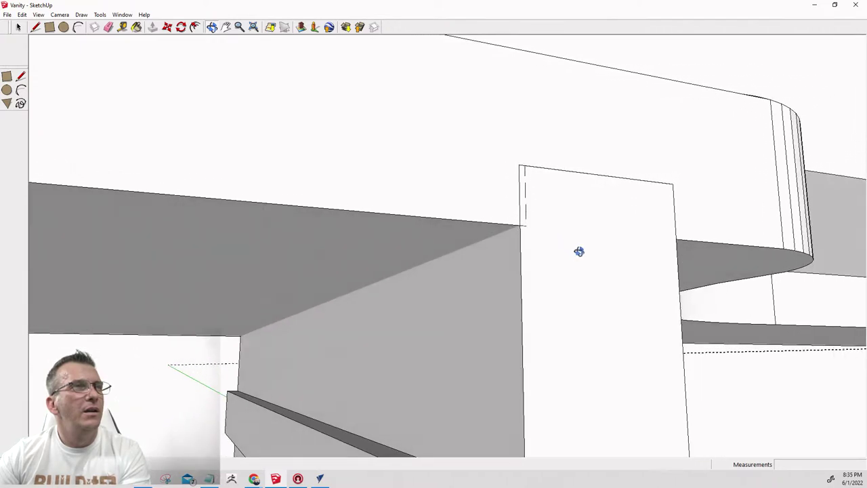
key("p")
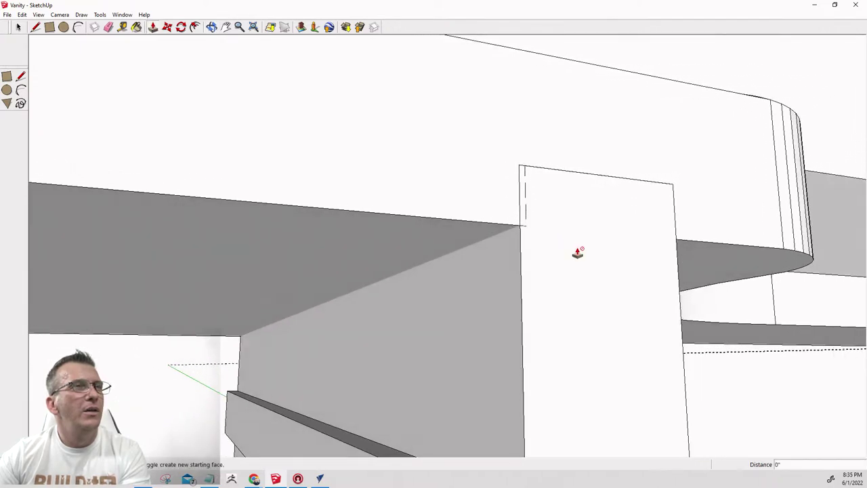
scroll(578, 252, "down", 6)
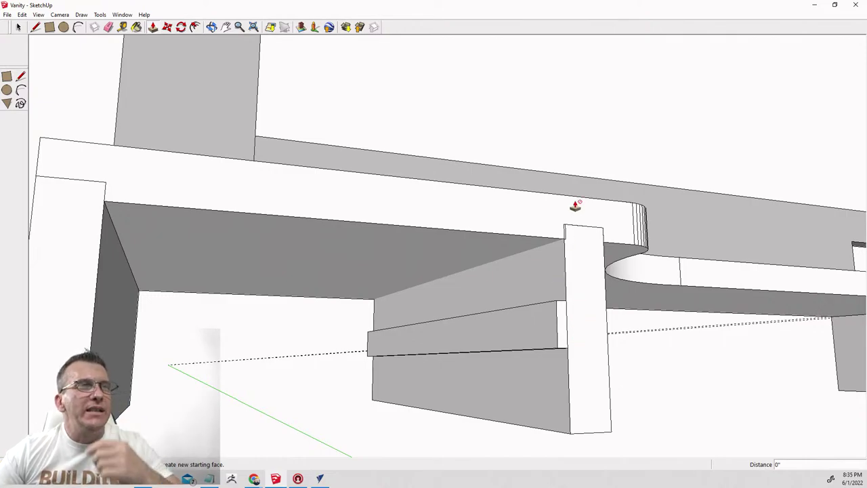
scroll(569, 206, "up", 3)
mouse_move(577, 267)
middle_mouse_down()
mouse_move(386, 282)
mouse_move(485, 260)
mouse_move(703, 257)
mouse_move(416, 287)
mouse_move(427, 238)
mouse_move(447, 289)
mouse_move(489, 304)
middle_mouse_up()
key("p")
scroll(597, 294, "down", 3)
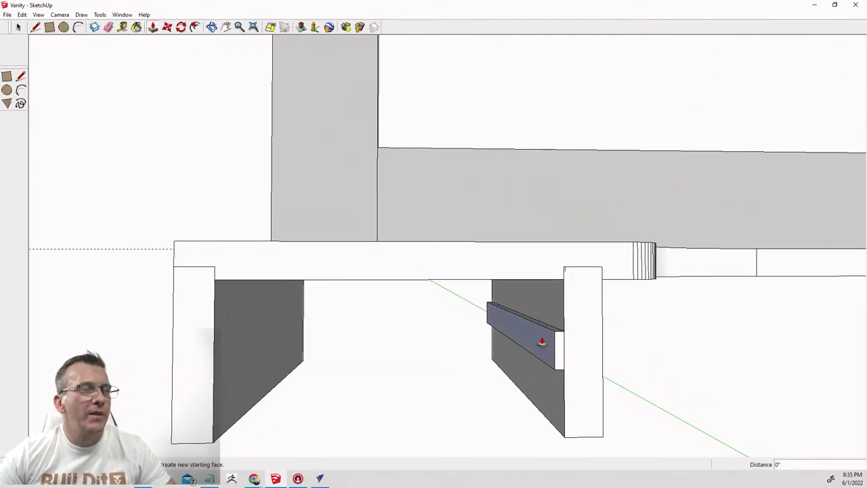
key("space")
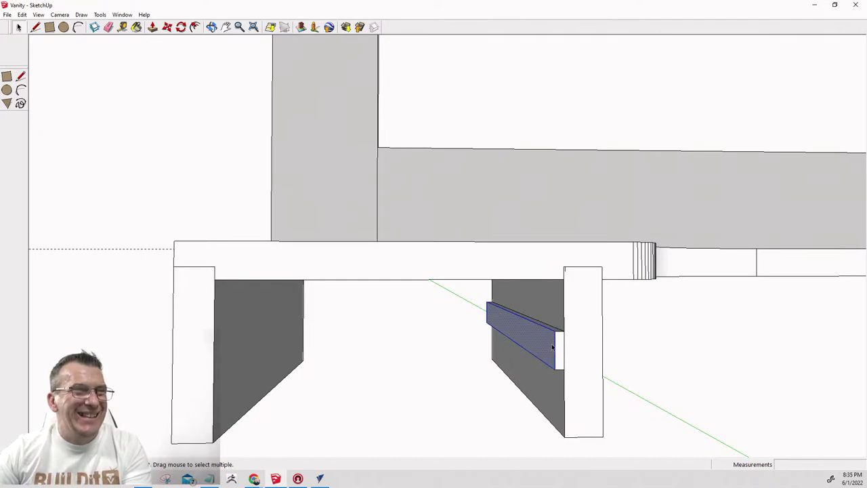
Turn the new runner strip into its own component.
left_click(553, 347)
key("g")
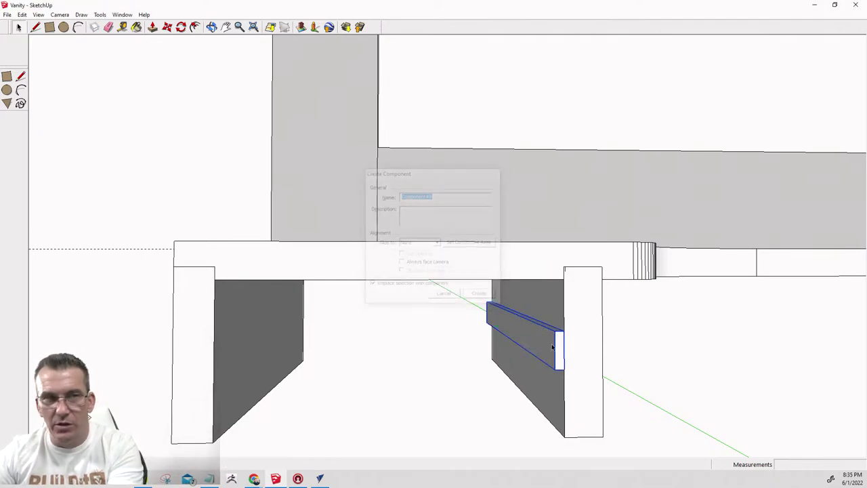
key("Return")
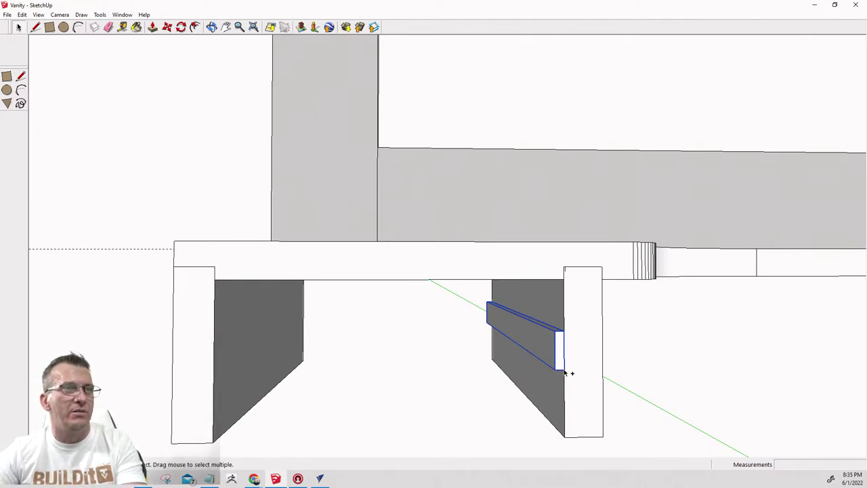
Start moving only the runner strip, picked up by its corner, leaving the leg in place.
left_click(560, 373, "shift")
key("m")
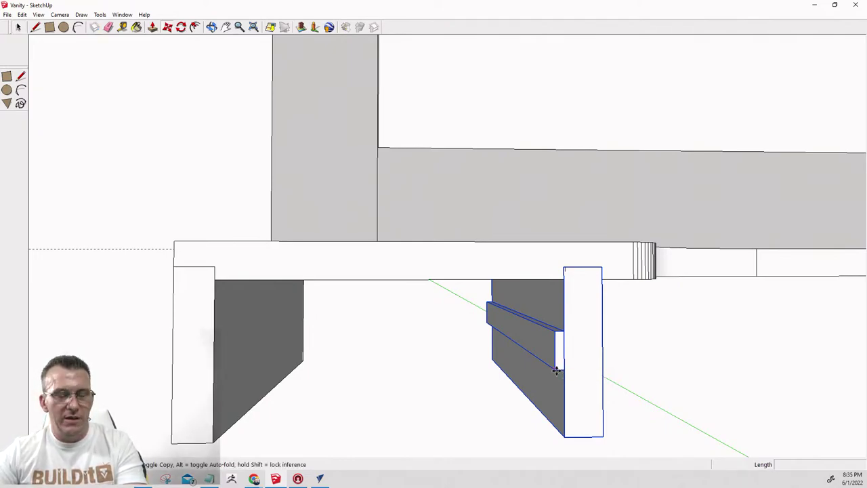
left_click(556, 370)
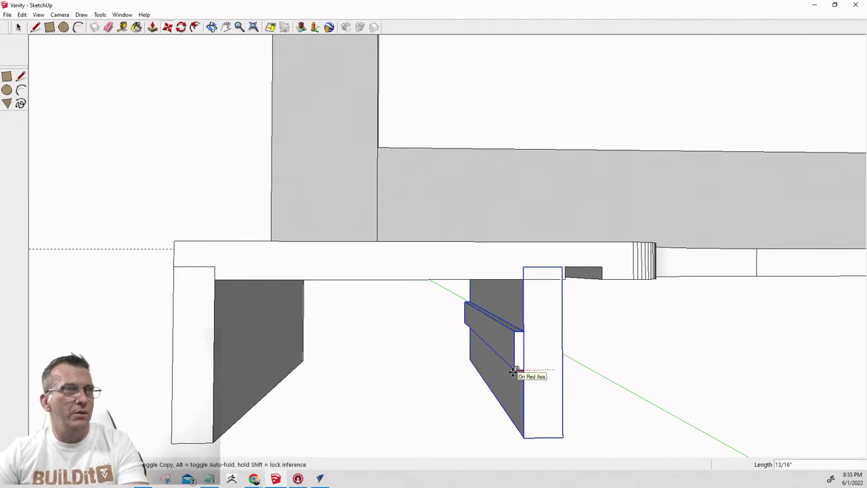
key("Escape")
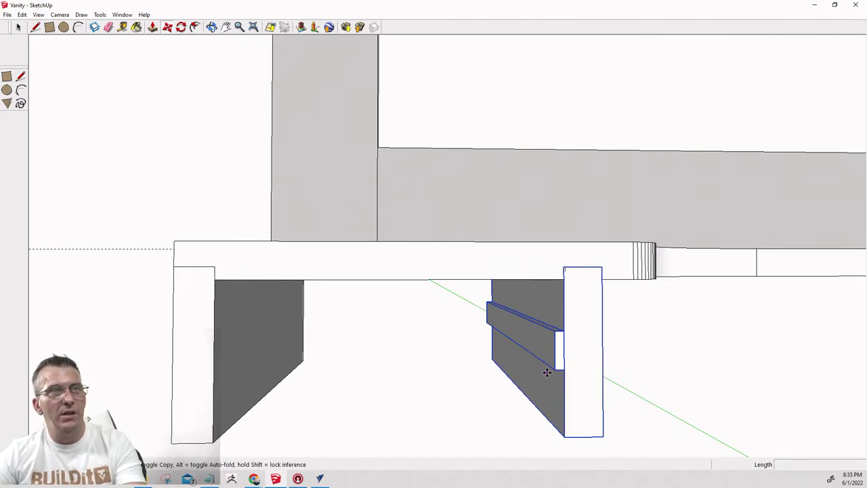
key("space")
left_click(461, 416)
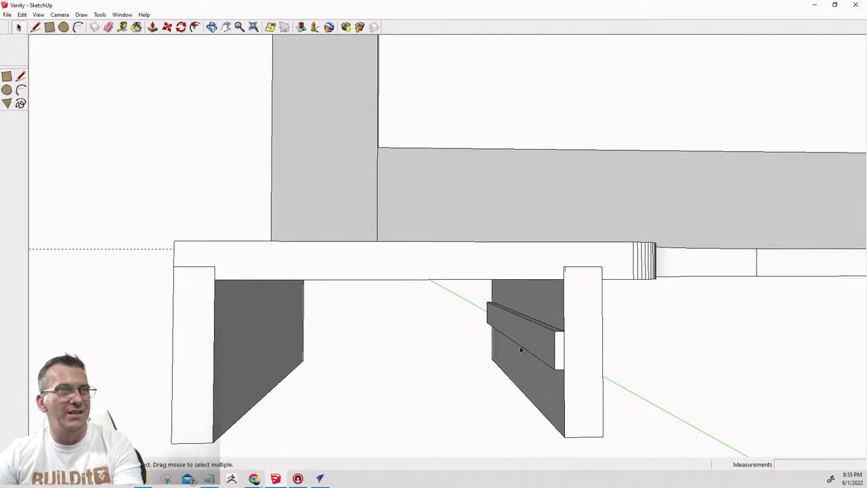
left_click(539, 347)
key("m")
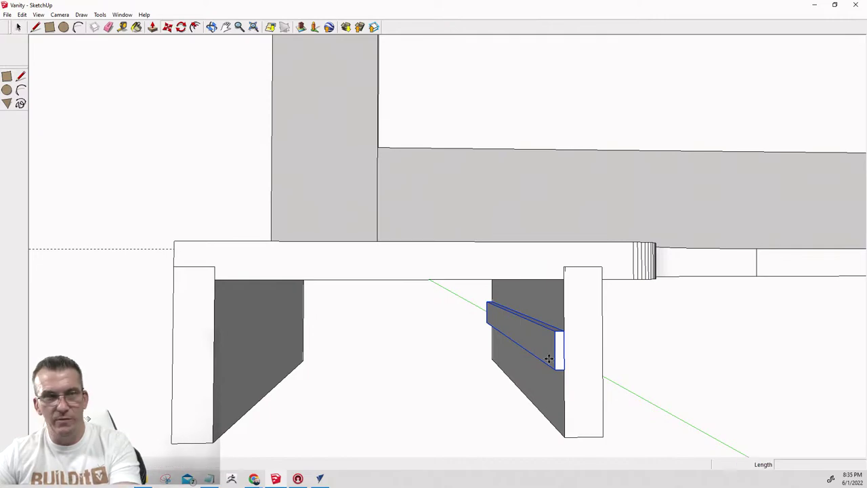
left_click(553, 368)
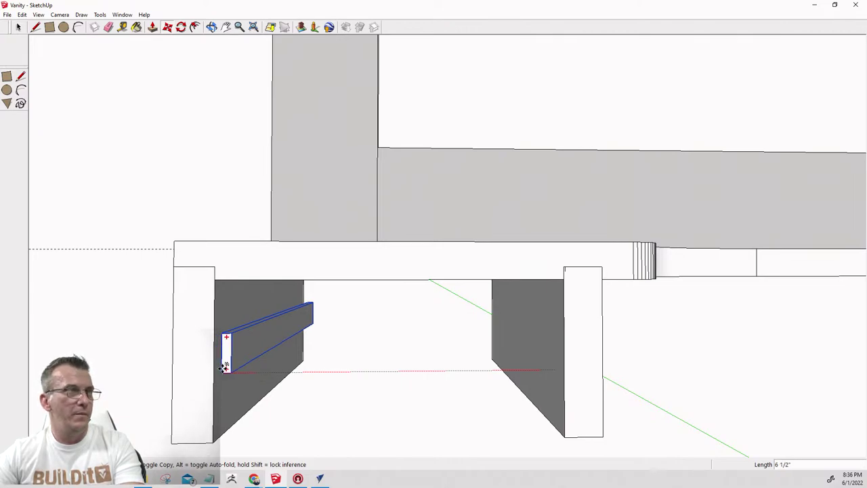
Place a copy of the runner strip against the left leg.
left_click(214, 370)
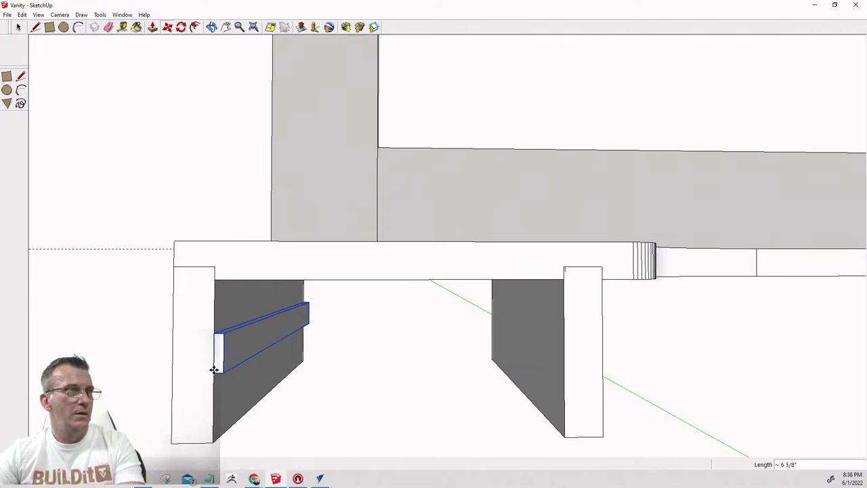
key("ctrl+z")
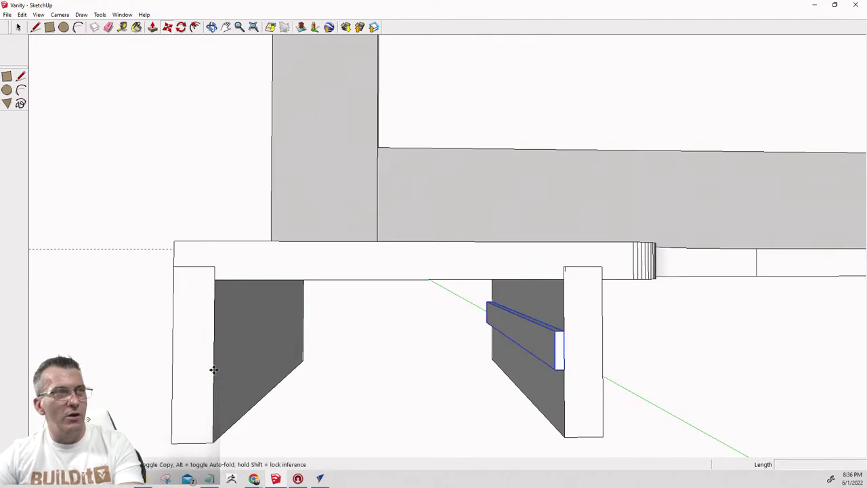
left_click(555, 370)
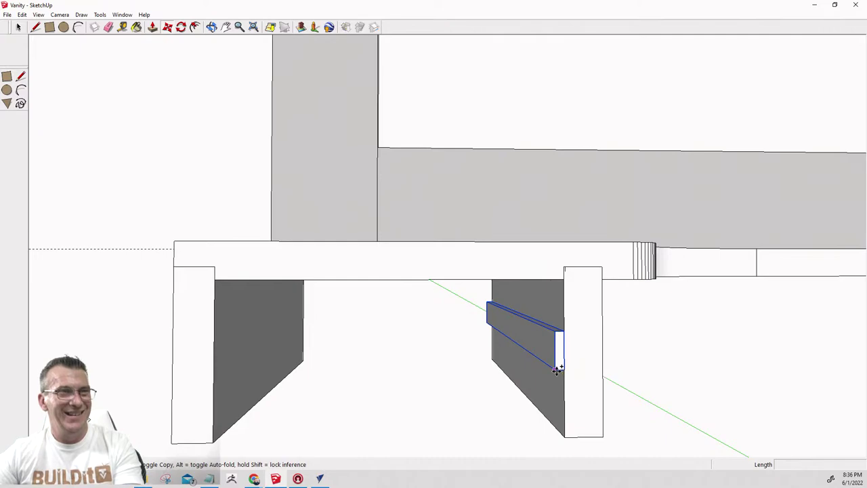
left_click(217, 371)
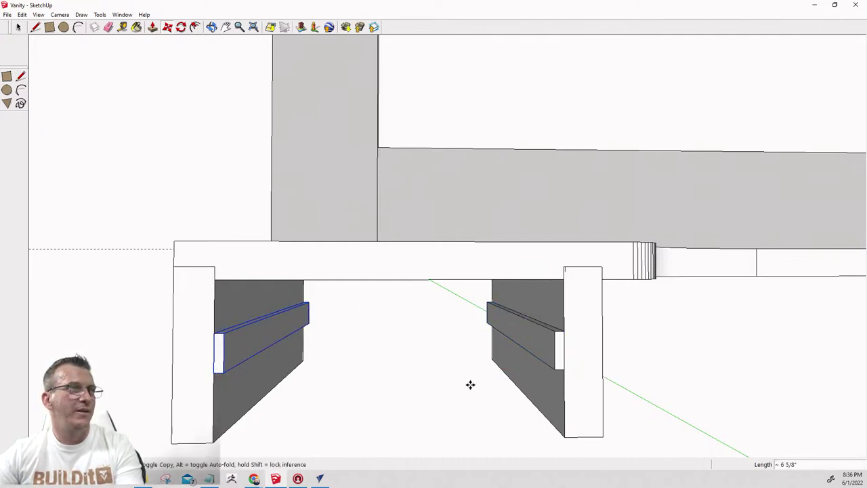
scroll(470, 384, "down", 3)
mouse_move(480, 378)
middle_mouse_down()
mouse_move(457, 390)
mouse_move(350, 400)
mouse_move(592, 386)
mouse_move(472, 359)
mouse_move(360, 351)
middle_mouse_up()
scroll(361, 351, "down", 6)
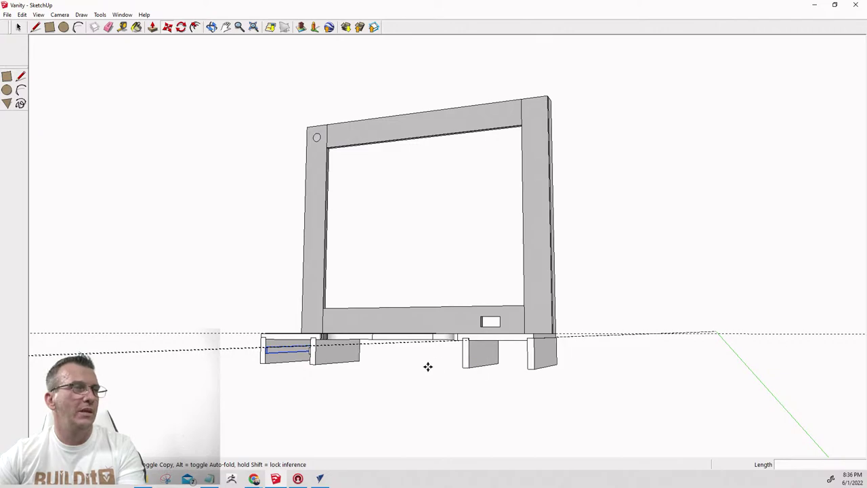
scroll(263, 356, "up", 3)
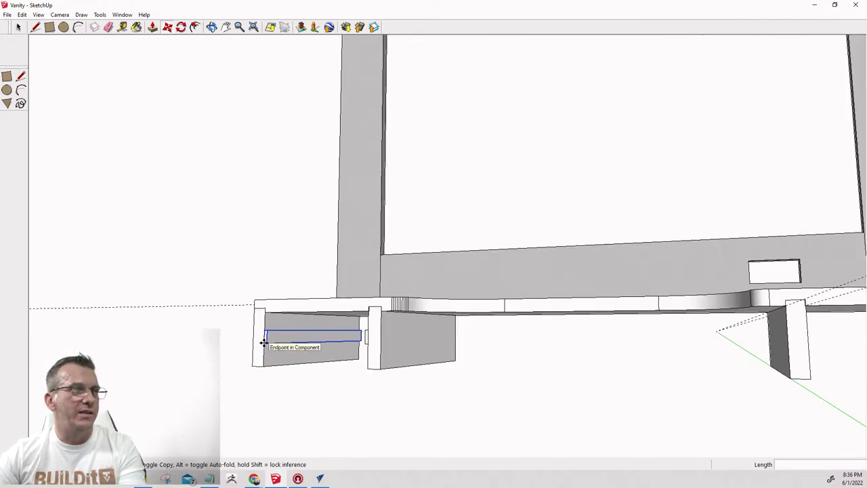
scroll(263, 342, "down", 3)
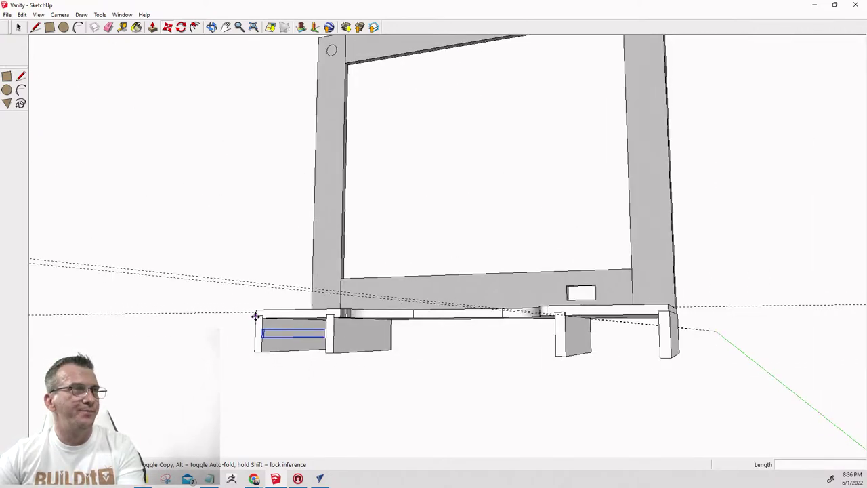
Move a runner strip onto the inner face of the right leg.
left_click(264, 339)
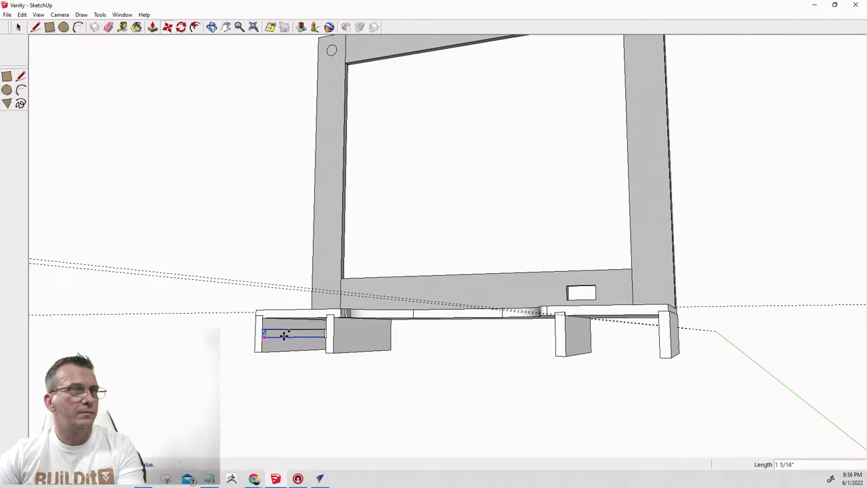
left_click(660, 337)
scroll(657, 345, "up", 5)
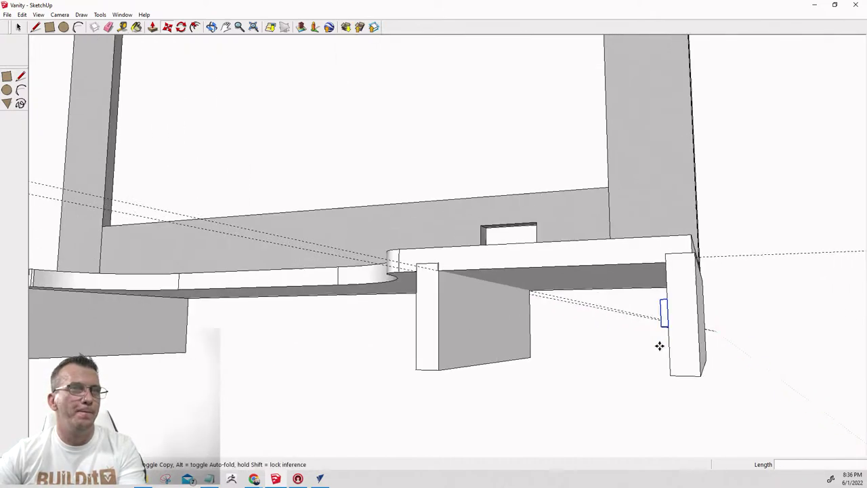
middle_click_drag(731, 320, 711, 346)
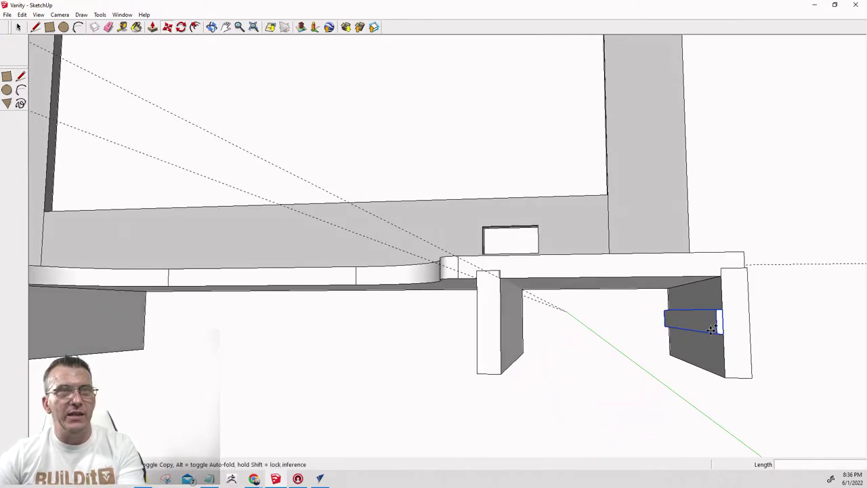
Copy the strip from the right leg onto the opposite leg's inner face.
left_click(716, 334)
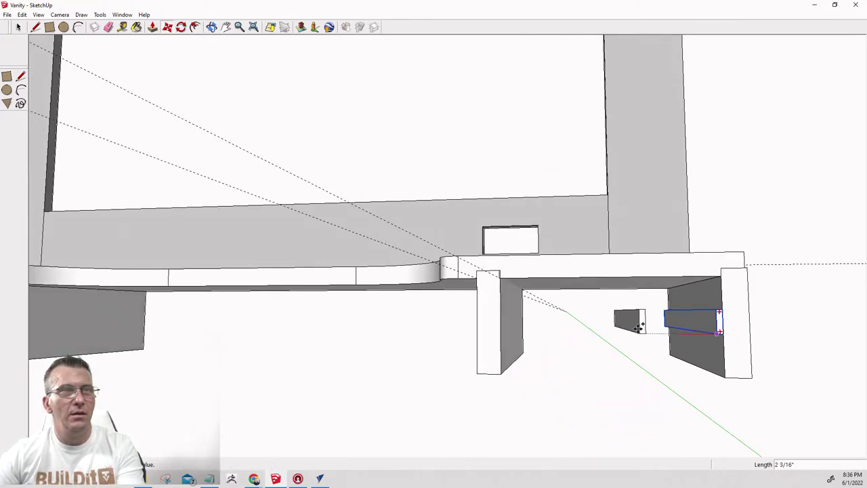
left_click(503, 329)
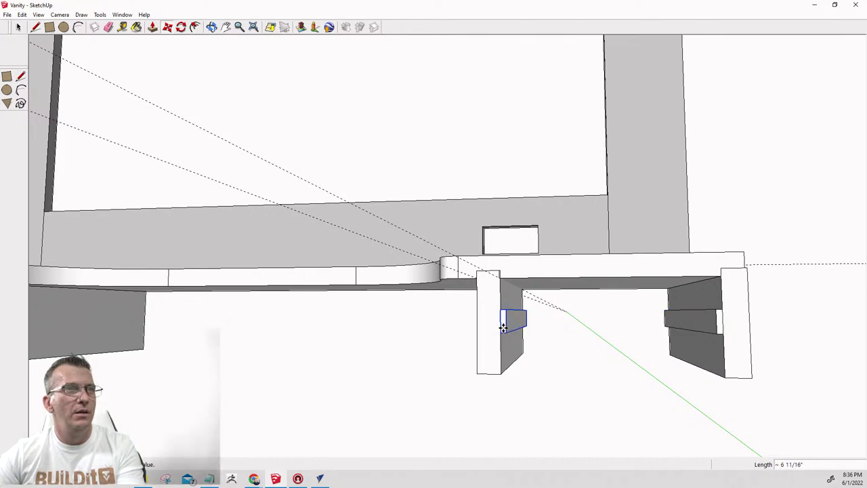
scroll(583, 379, "down", 1)
scroll(583, 380, "down", 3)
middle_click_drag(583, 371, 681, 381)
key("m")
scroll(687, 378, "down", 1)
scroll(428, 405, "down", 2)
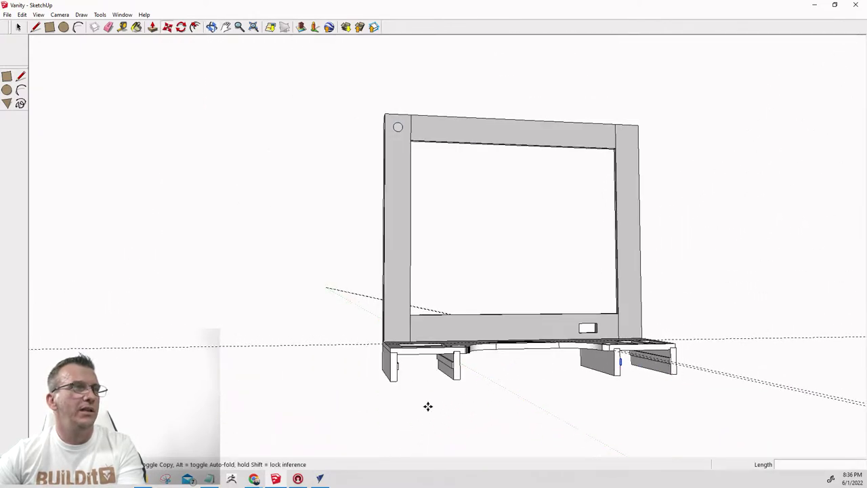
scroll(434, 394, "up", 4)
scroll(460, 350, "up", 2)
scroll(460, 350, "up", 2)
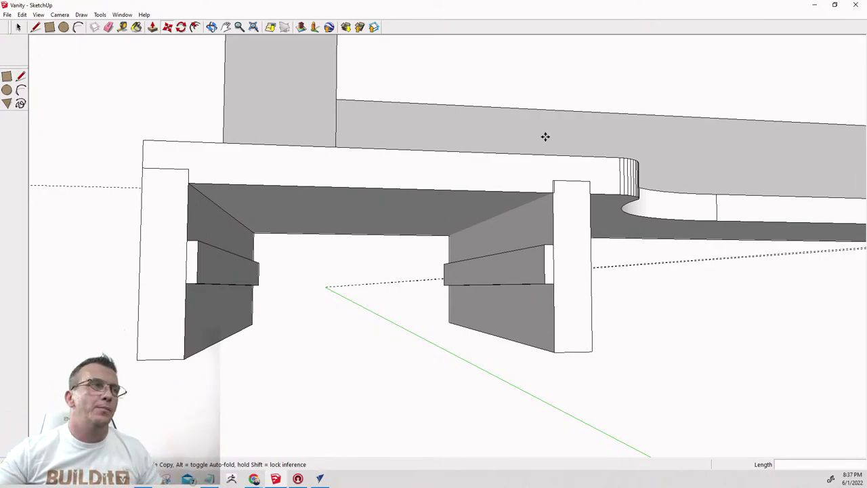
scroll(382, 381, "down", 2)
middle_click_drag(382, 382, 301, 292)
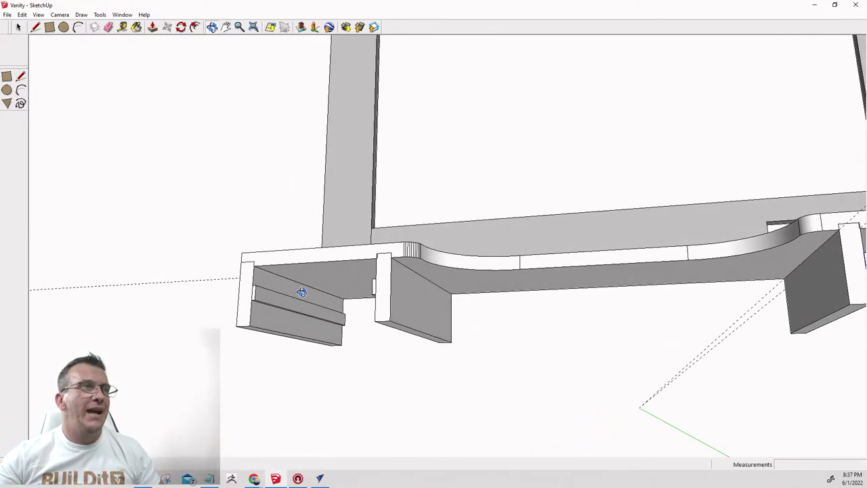
key("m")
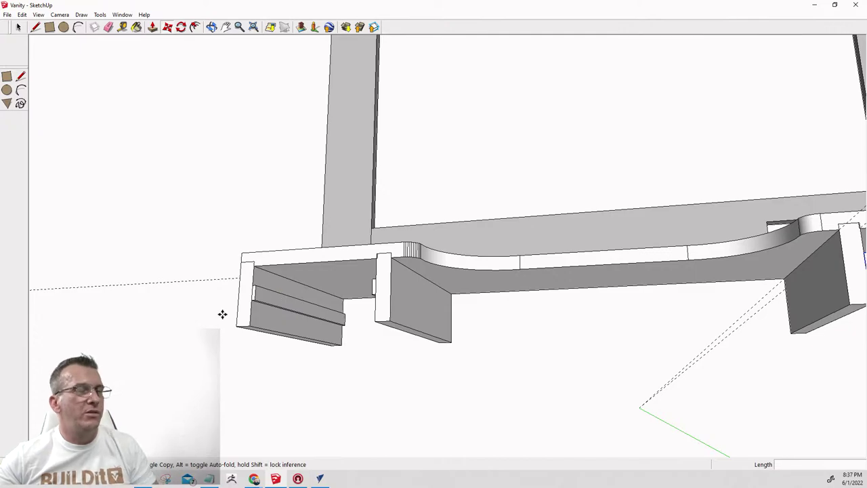
key("space")
key("r")
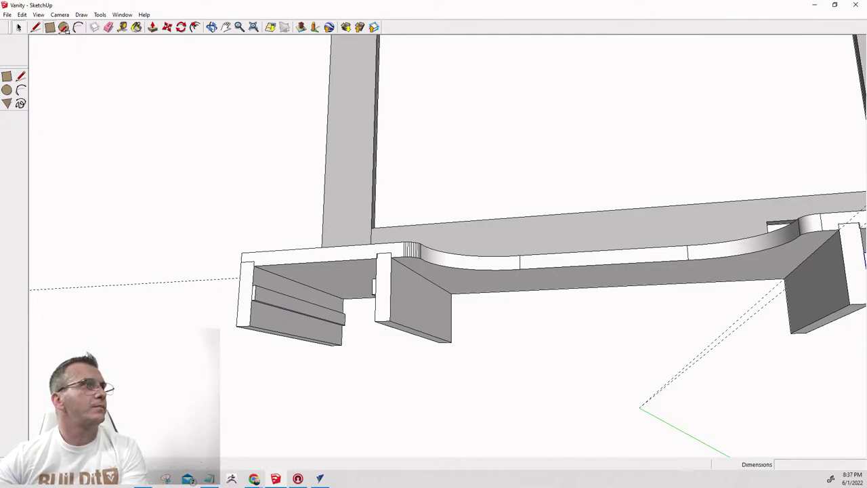
Draw a rectangle across the left drawer opening and push it out .375 inch.
scroll(280, 313, "up", 4)
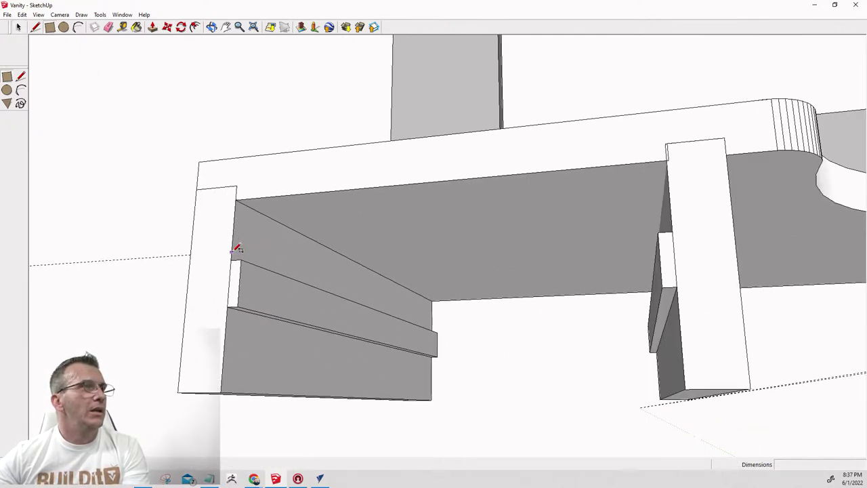
left_click(235, 201)
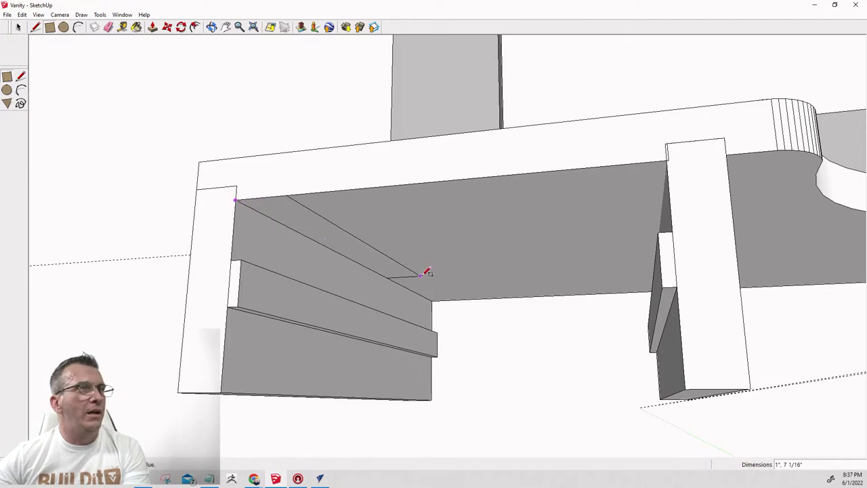
left_click(432, 399)
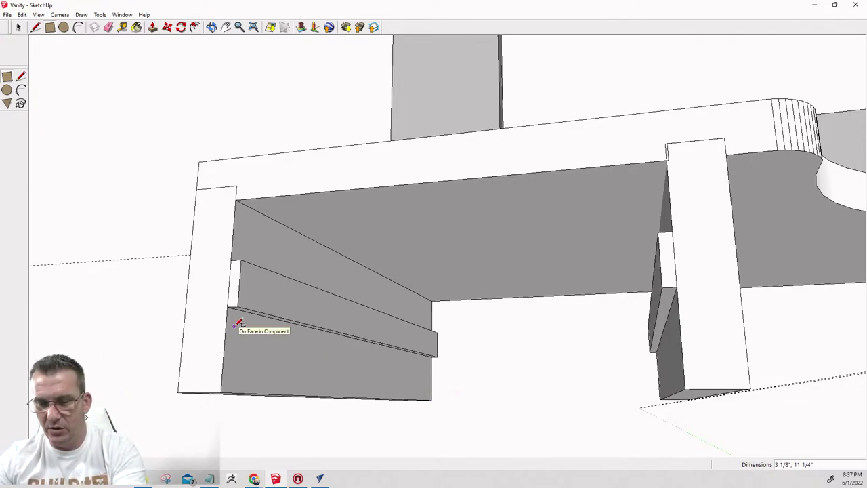
key("p")
left_click(241, 242)
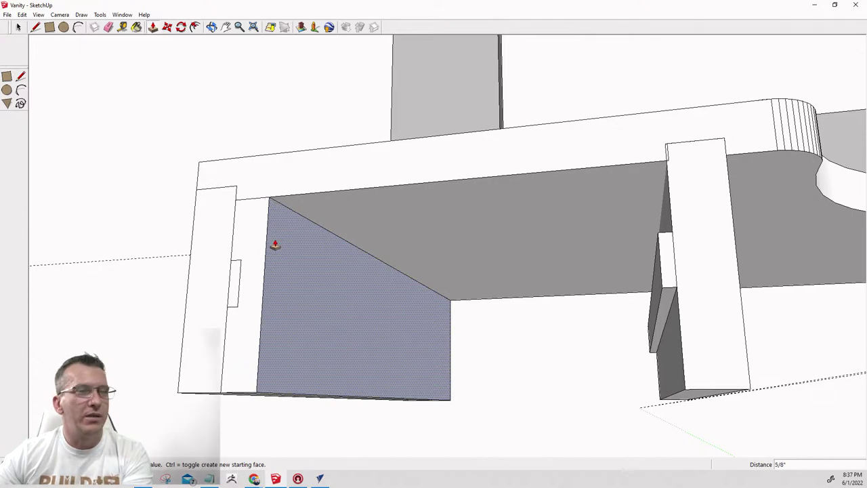
type(".375")
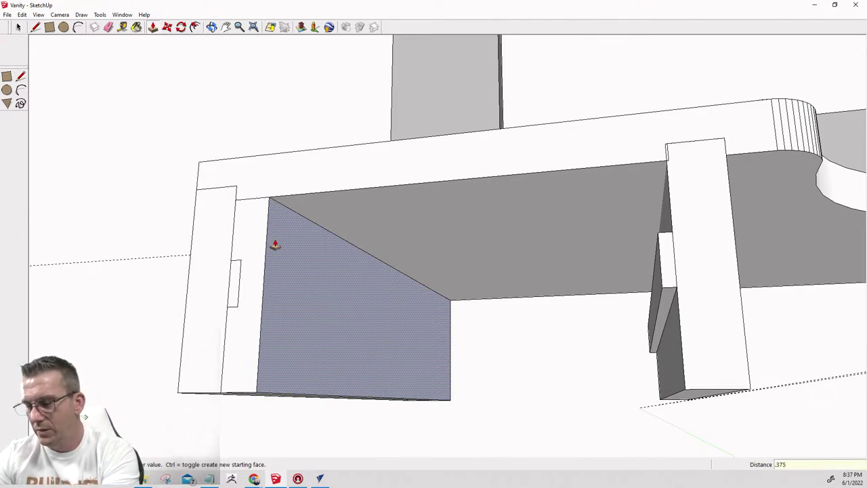
key("Return")
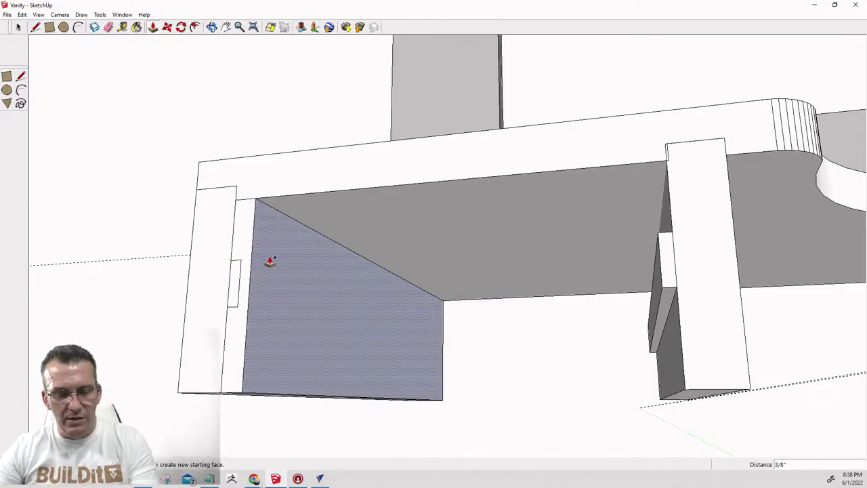
Push the drawer face further to a 3/4 inch thickness.
left_click(269, 261)
left_click(237, 237)
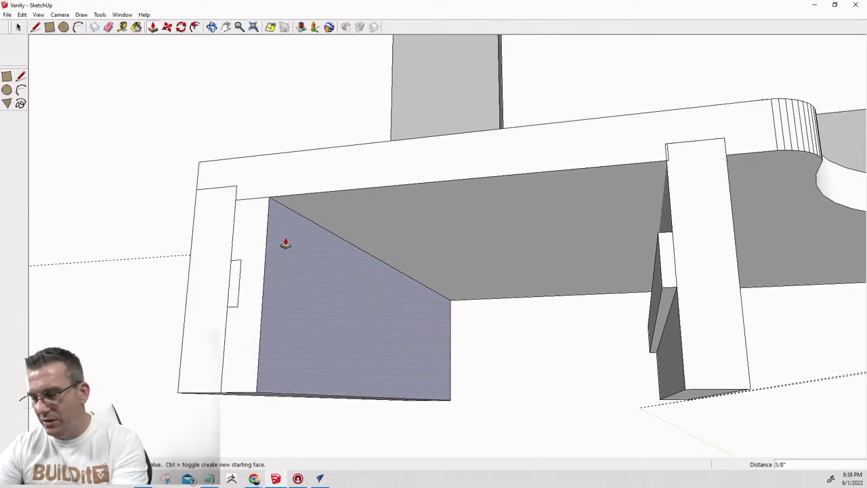
type("3/4")
key("Return")
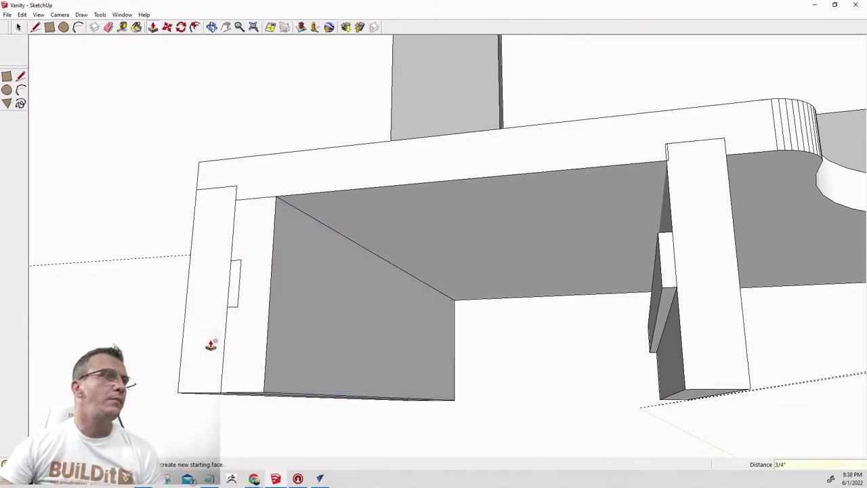
middle_click_drag(209, 345, 253, 224)
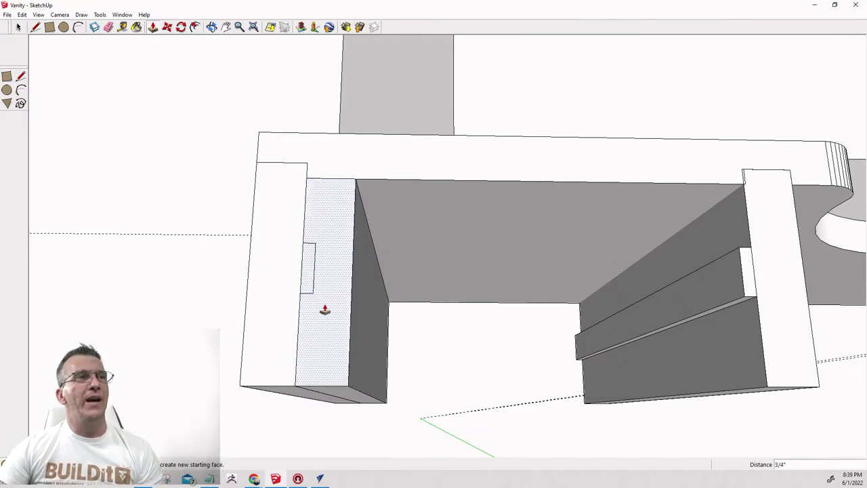
Intersect the inner panel face with the model, which reports no intersections.
right_click(321, 290)
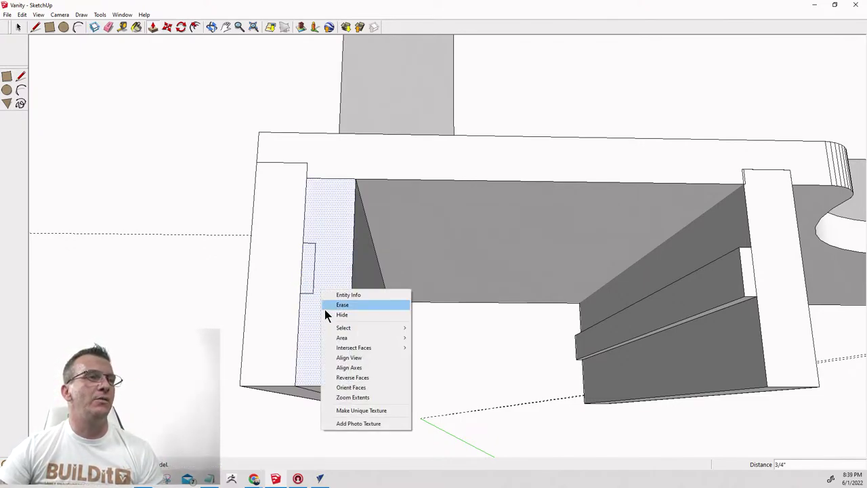
mouse_move(371, 347)
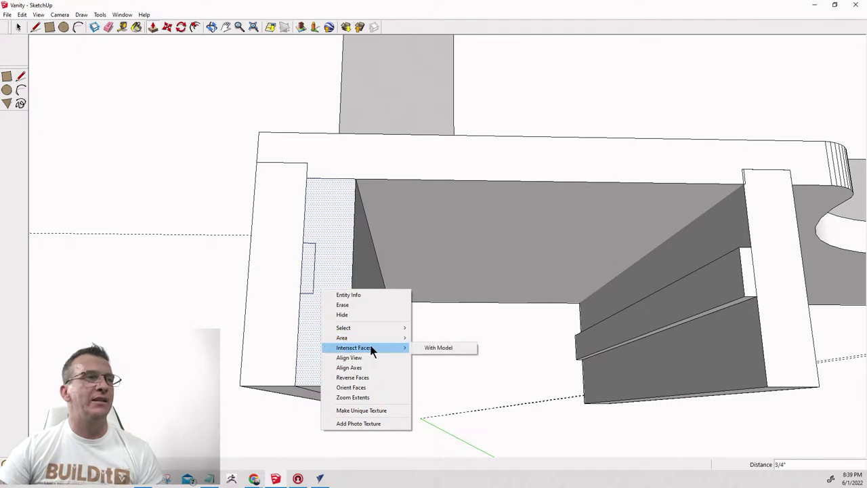
left_click(453, 350)
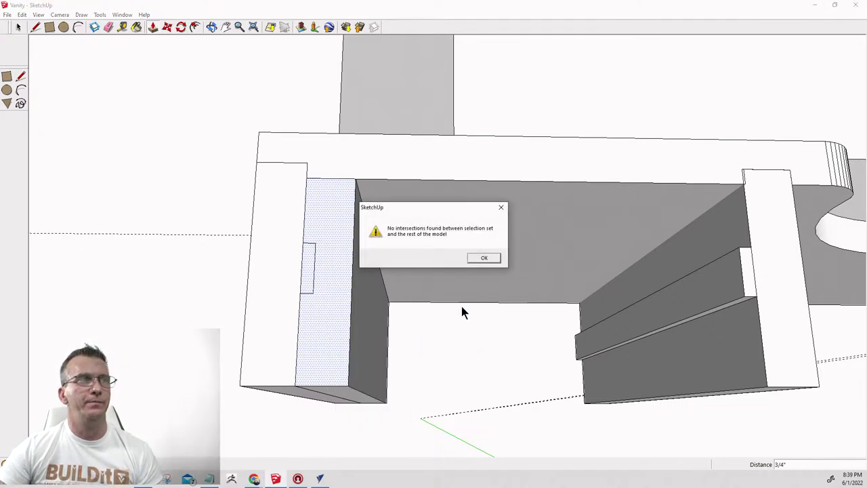
left_click(478, 262)
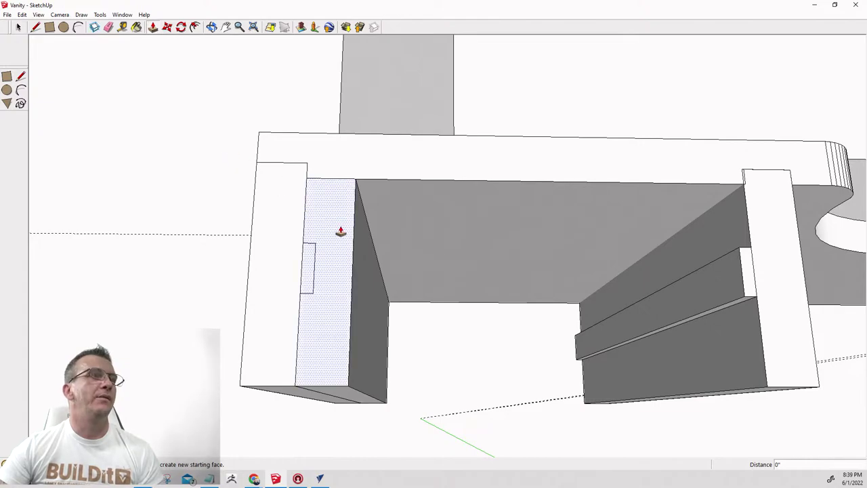
Select the left board, front and angled side faces, then Intersect Faces With Selection.
key("space")
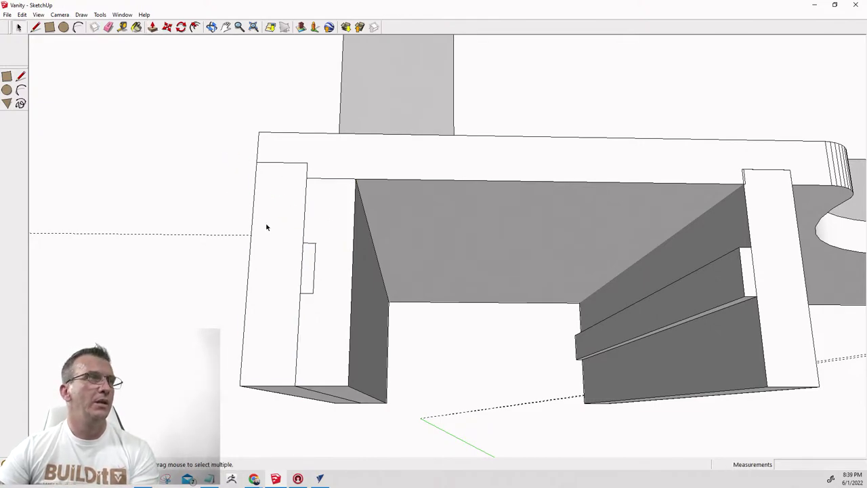
left_click(278, 230)
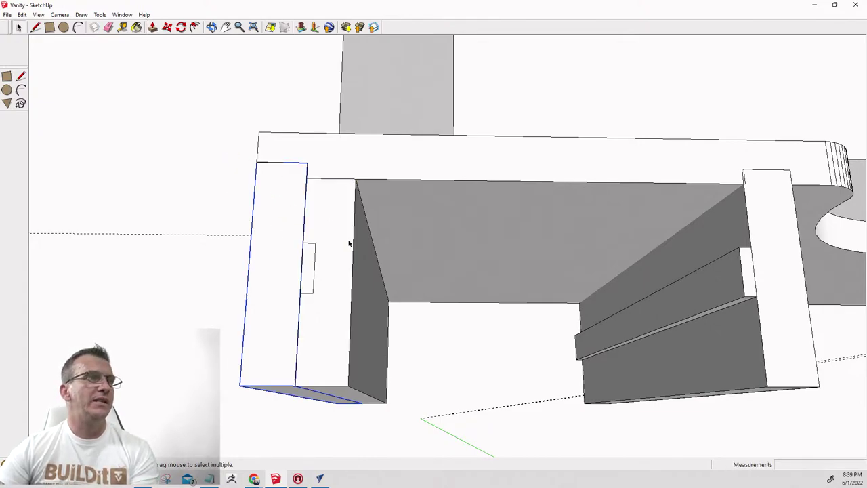
left_click(310, 269)
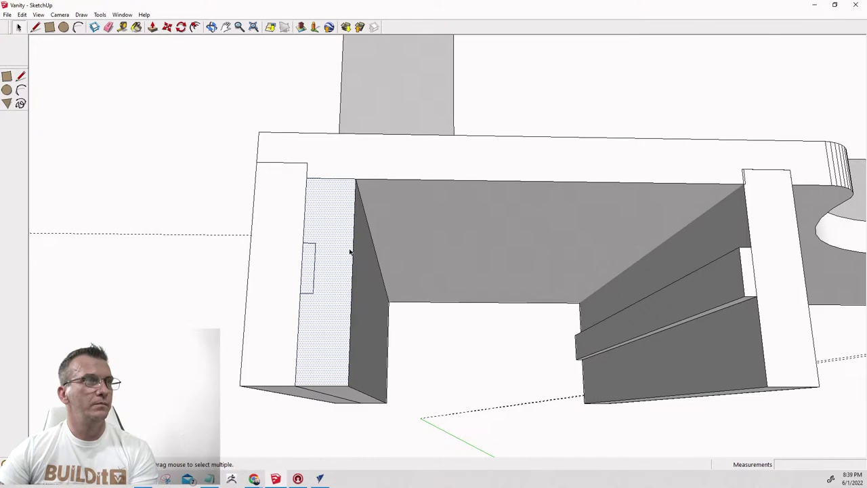
double_click(308, 265)
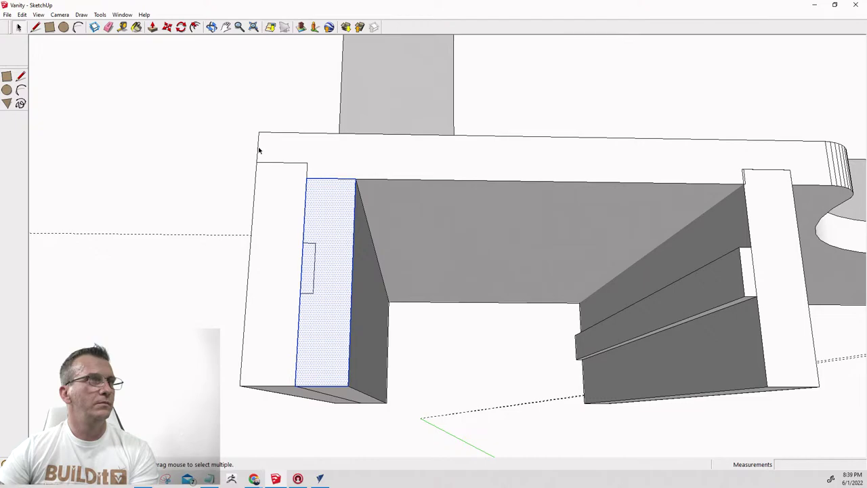
left_click_drag(259, 150, 431, 434)
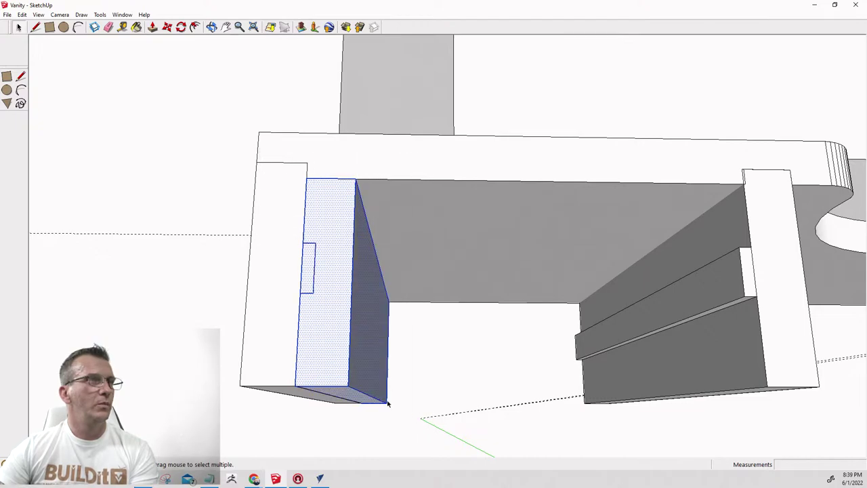
right_click(331, 311)
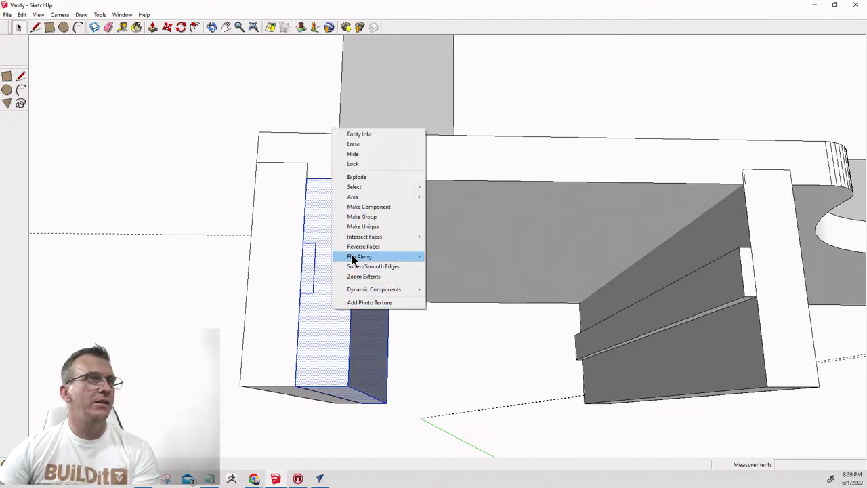
mouse_move(379, 238)
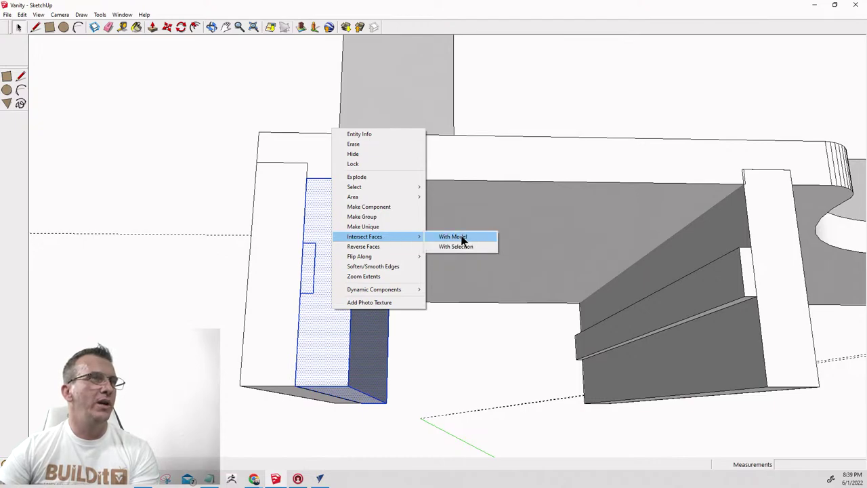
left_click(455, 245)
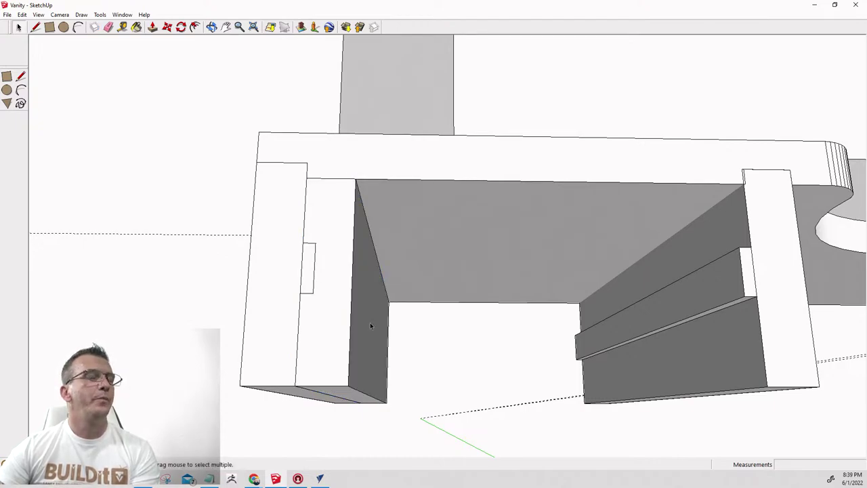
Select all geometry connected to the left panel's front face.
left_click(329, 356)
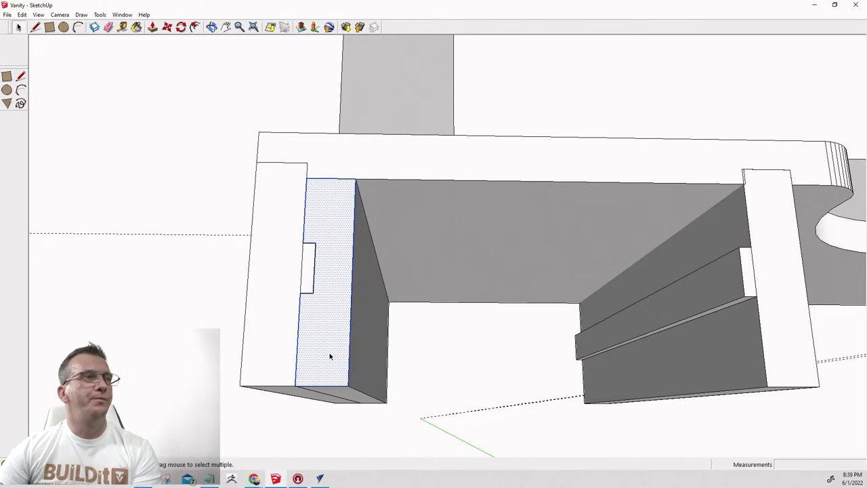
triple_click(332, 354)
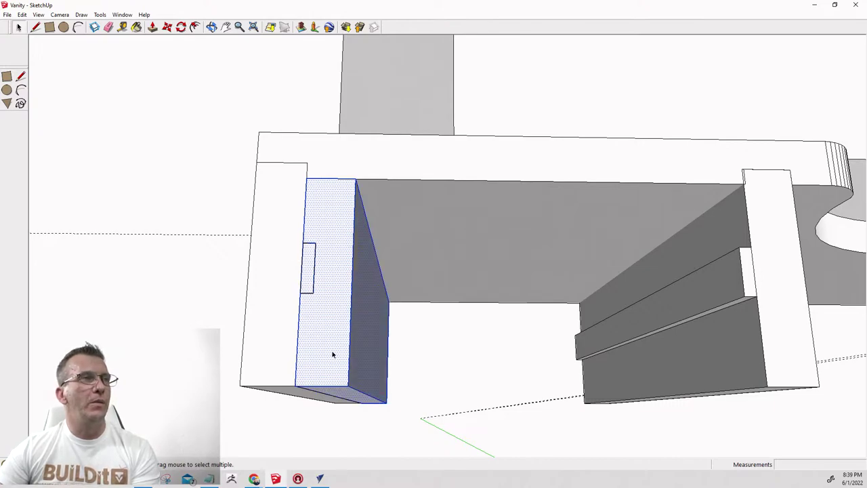
middle_click_drag(332, 354, 406, 379)
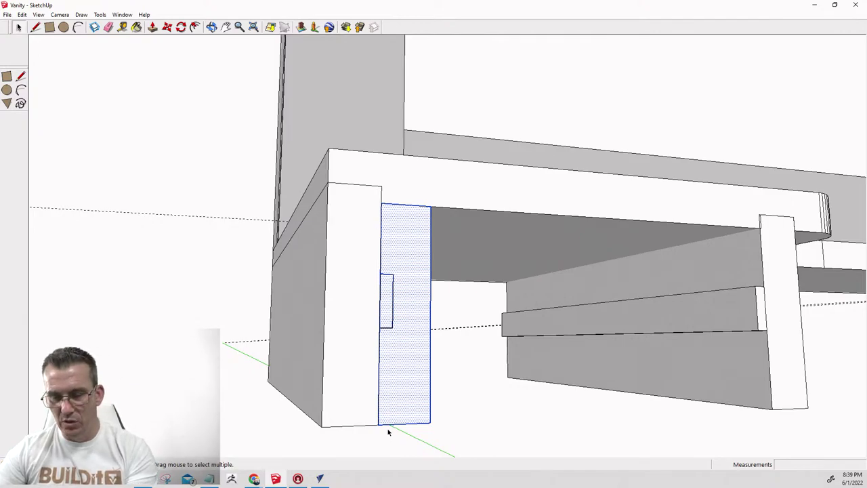
Select the notch rectangle and front face of the left lining panel.
left_click(416, 429)
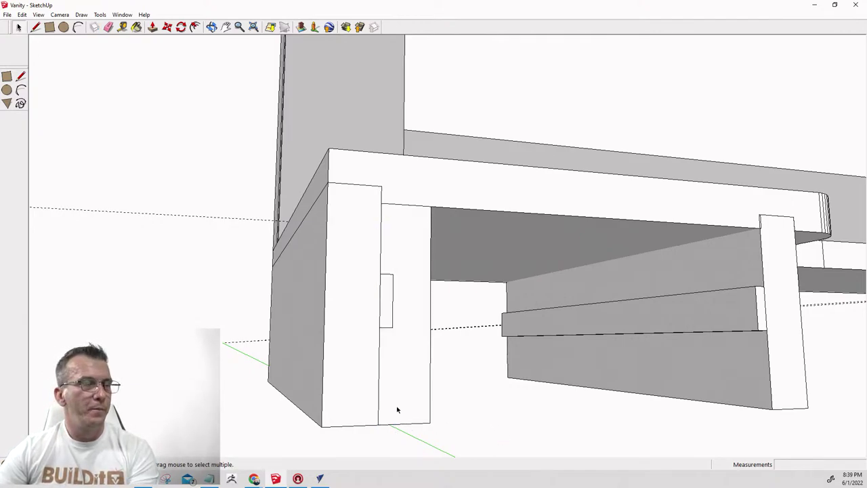
left_click(397, 409)
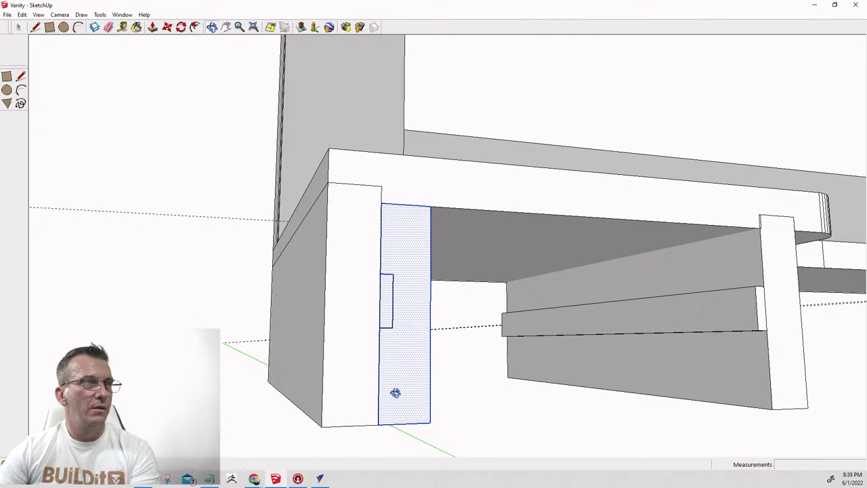
key("Escape")
left_click(387, 301)
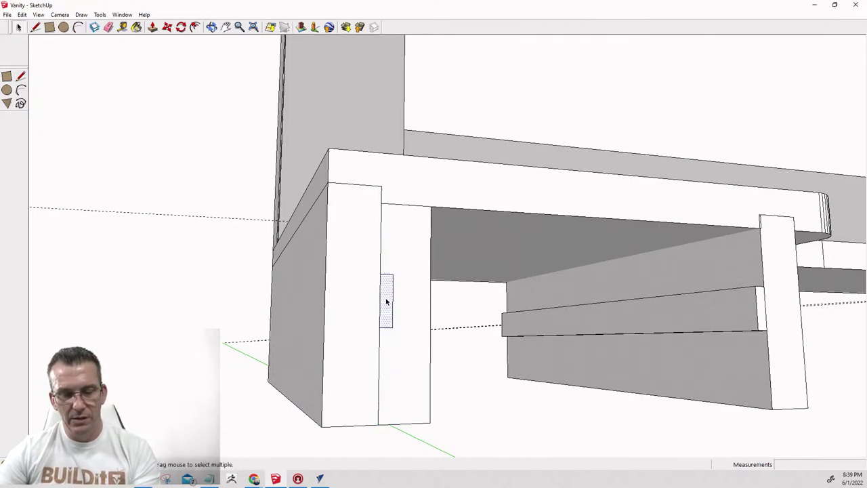
left_click(361, 305, "shift")
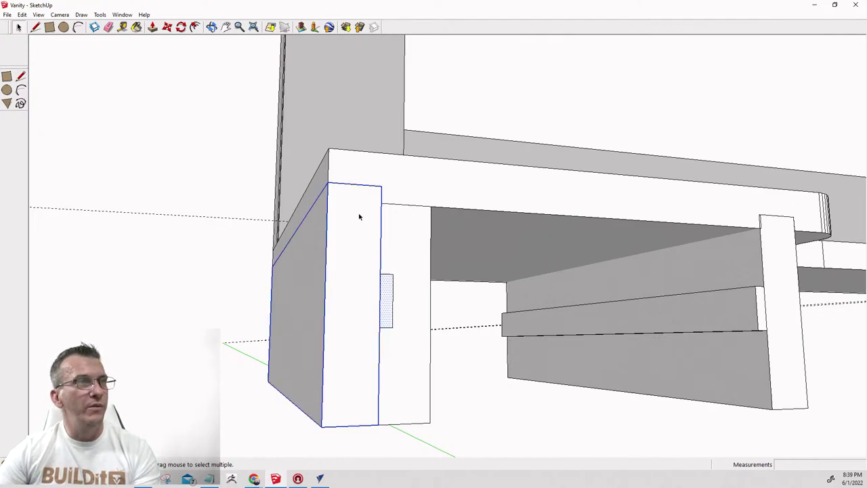
Move the 3/4" panel off the left leg into open space on the left.
key("m")
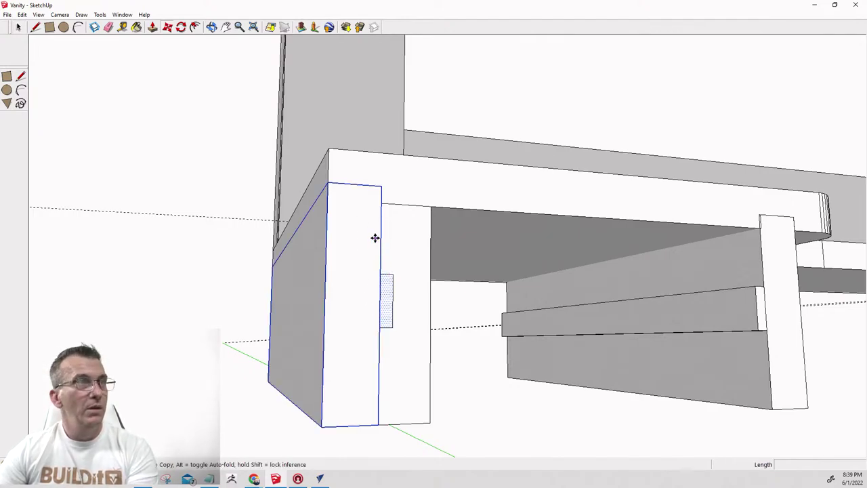
left_click(380, 186)
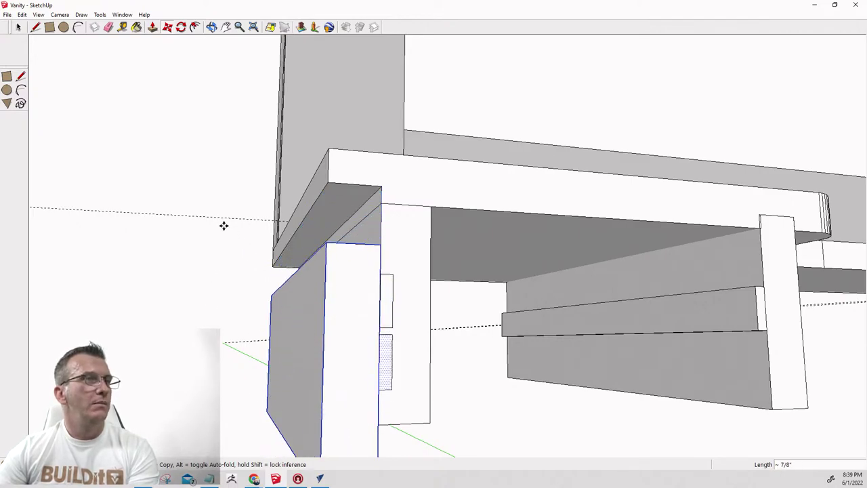
scroll(29, 165, "up", 2)
key("Escape")
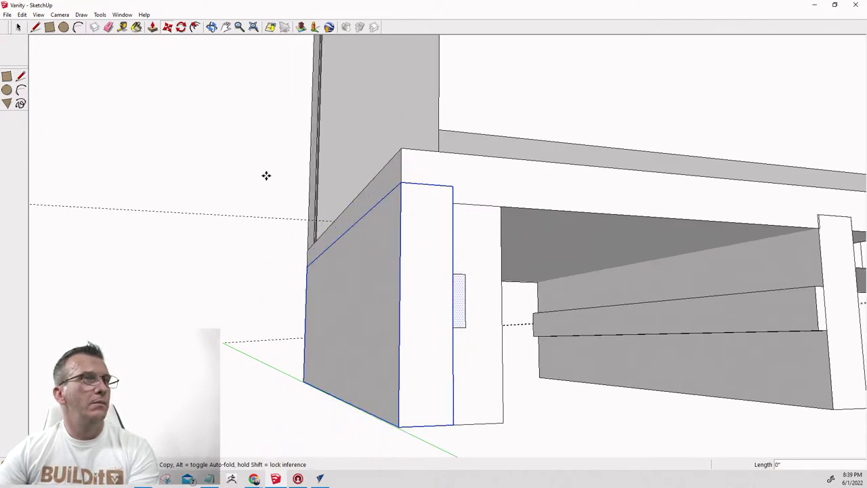
left_click(455, 192)
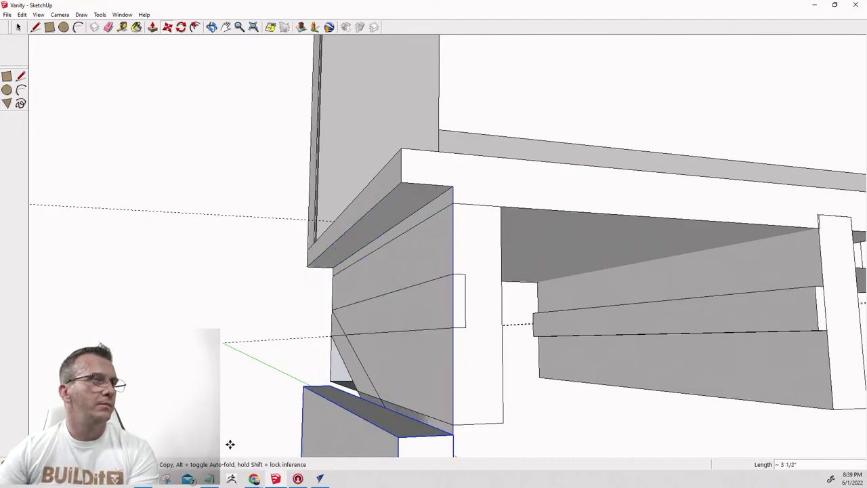
middle_click_drag(230, 443, 340, 416, "shift")
middle_click_drag(362, 385, 292, 481, "shift")
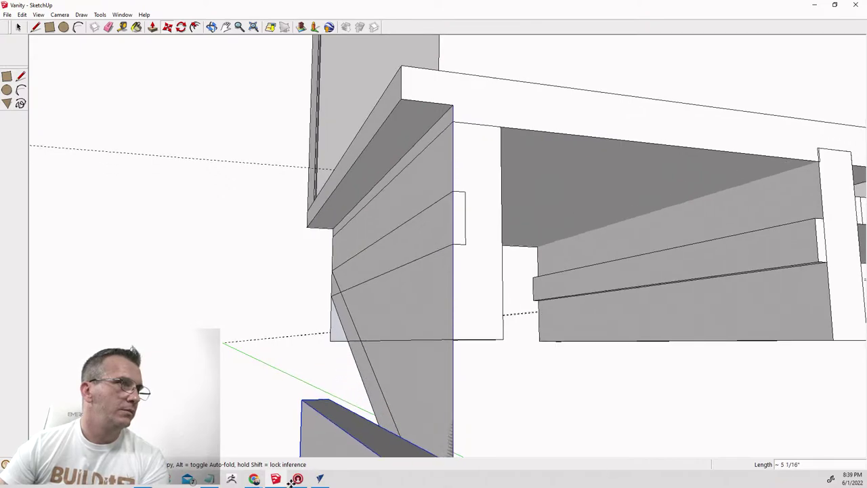
left_click(393, 297)
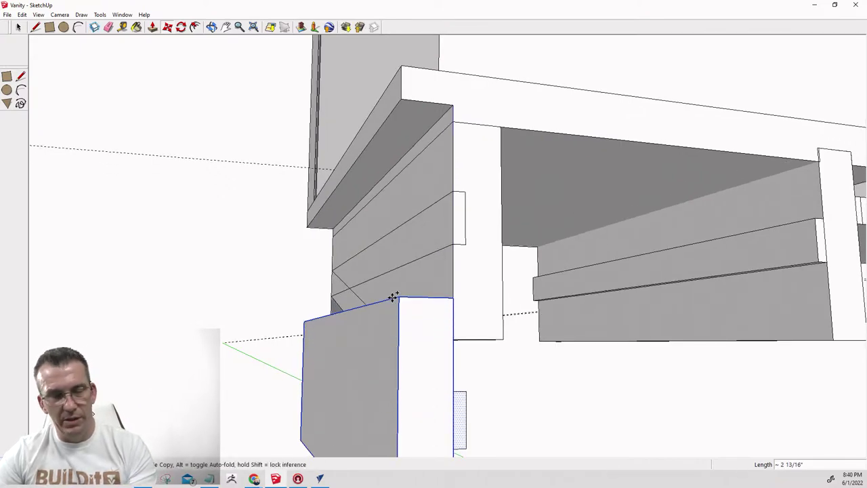
key("Escape")
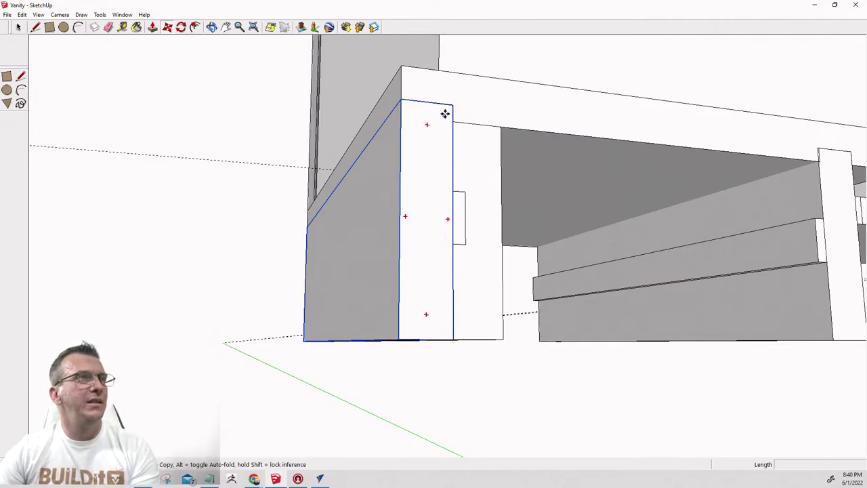
left_click_drag(453, 106, 124, 218)
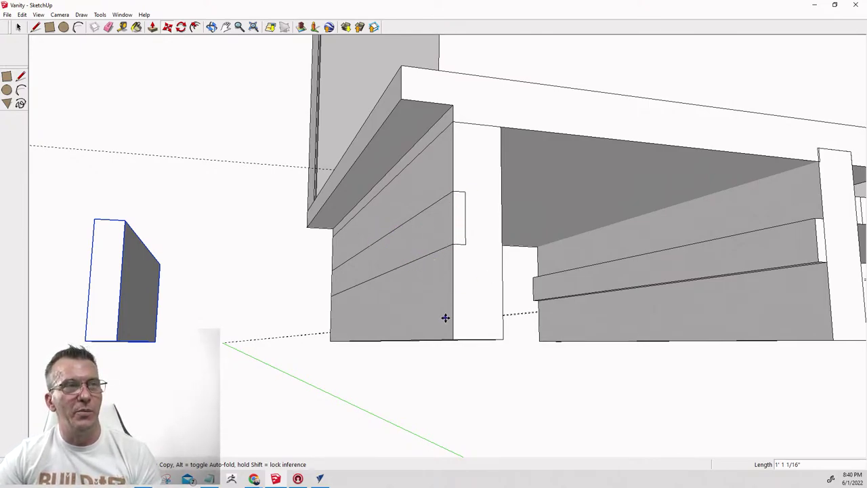
key("p")
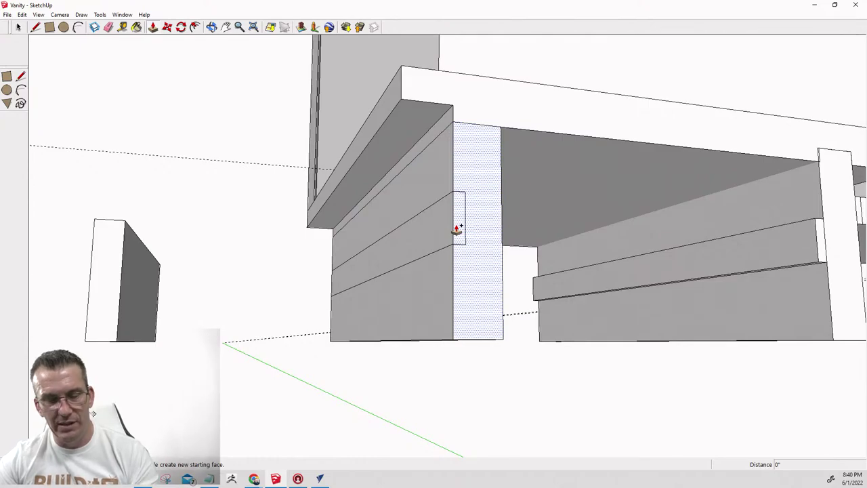
Undo the panel move and select the middle board.
key("ctrl+z")
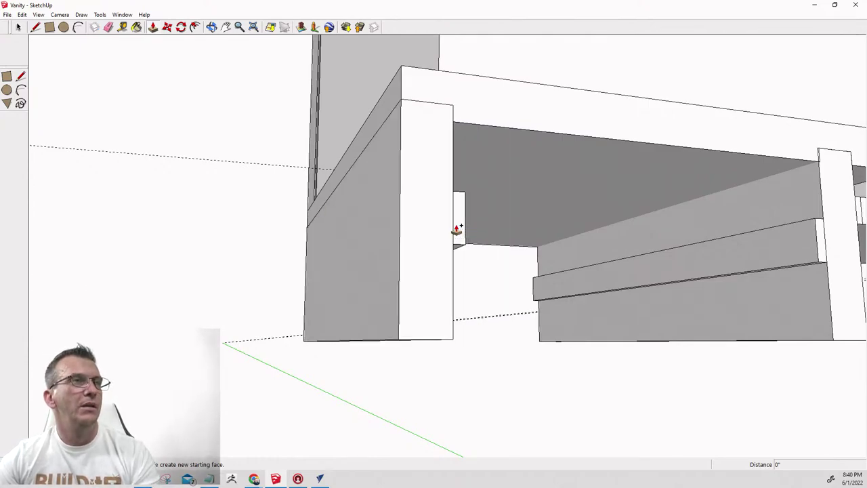
middle_click_drag(522, 248, 352, 276)
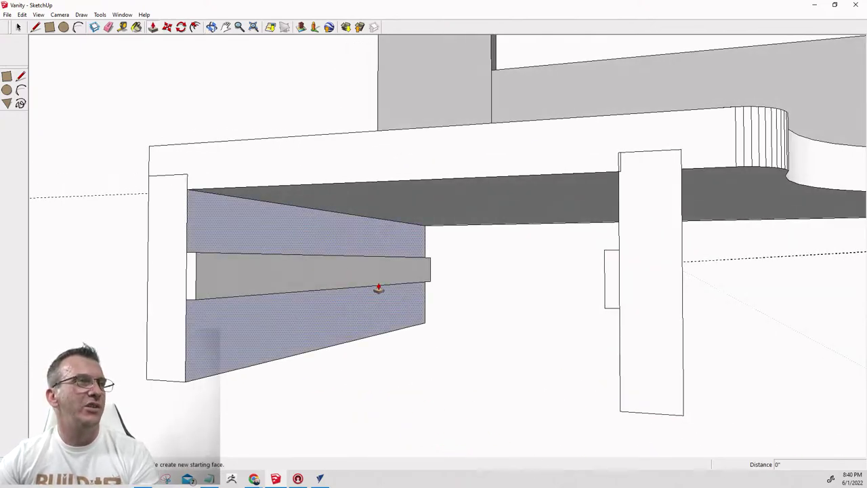
key("space")
left_click(257, 274)
middle_click_drag(238, 281, 382, 251)
middle_click_drag(275, 282, 326, 274)
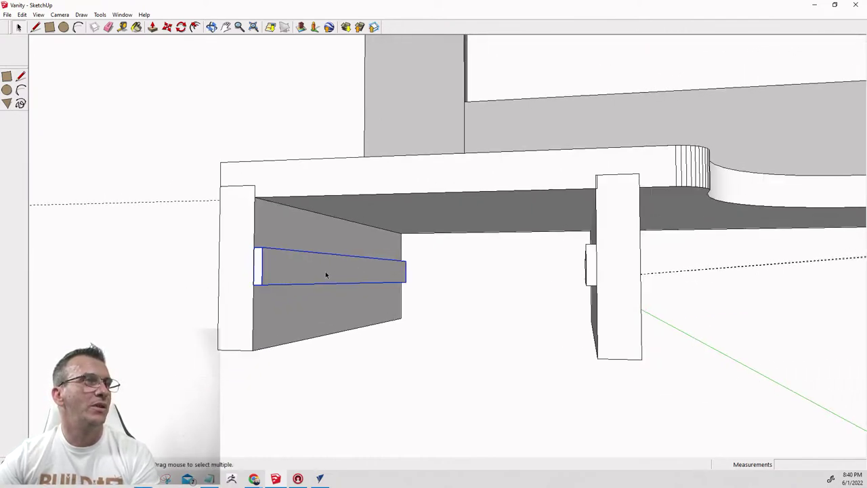
Push/Pull the left board face by .75.
key("p")
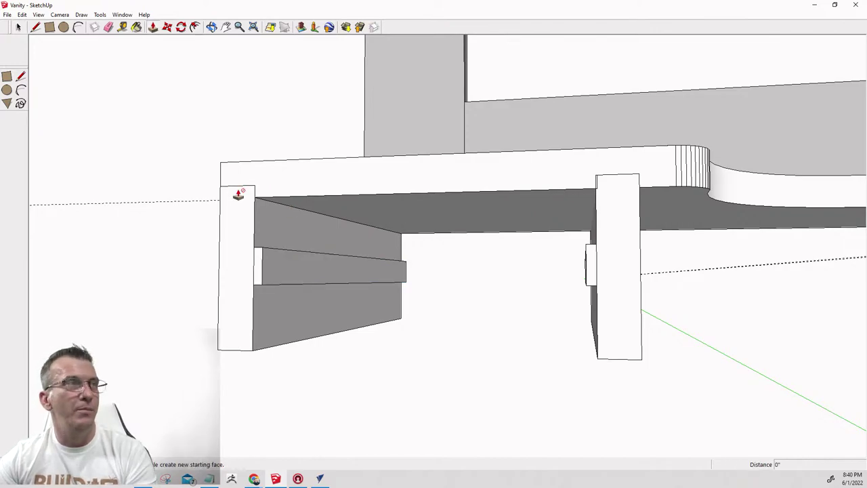
left_click(267, 221)
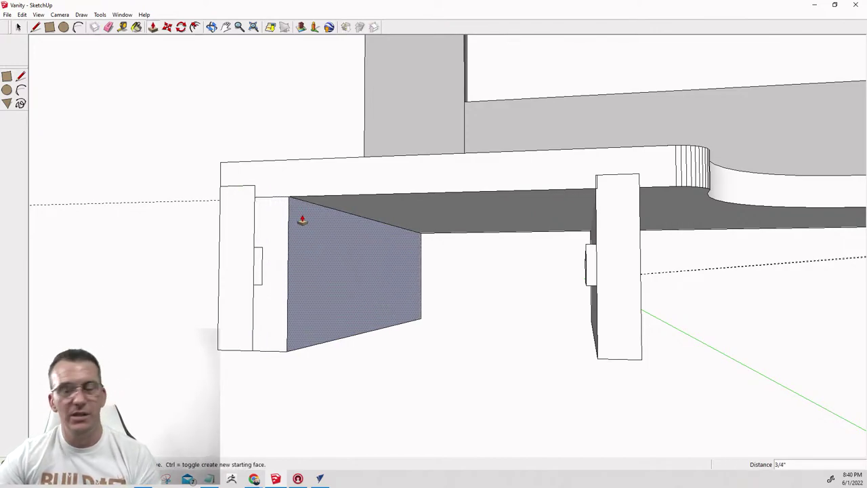
type(".75")
key("Return")
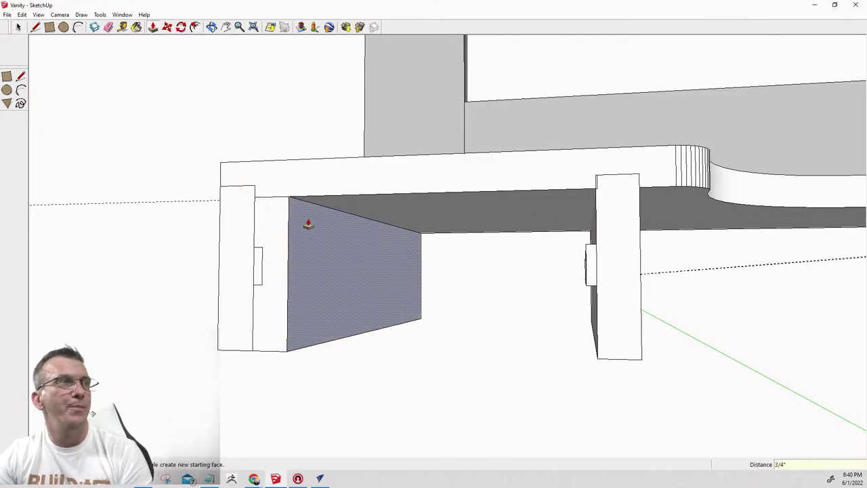
left_click(262, 229)
key("Escape")
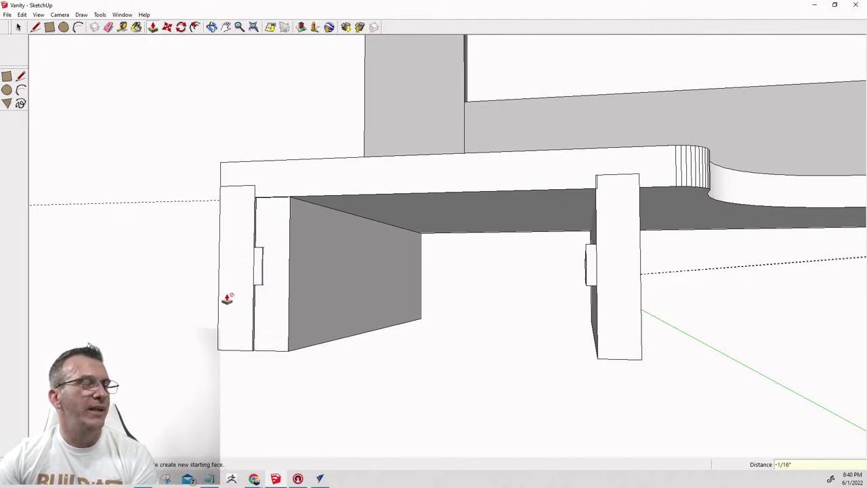
Select the narrow face with its connected face and intersect them with the whole model.
key("space")
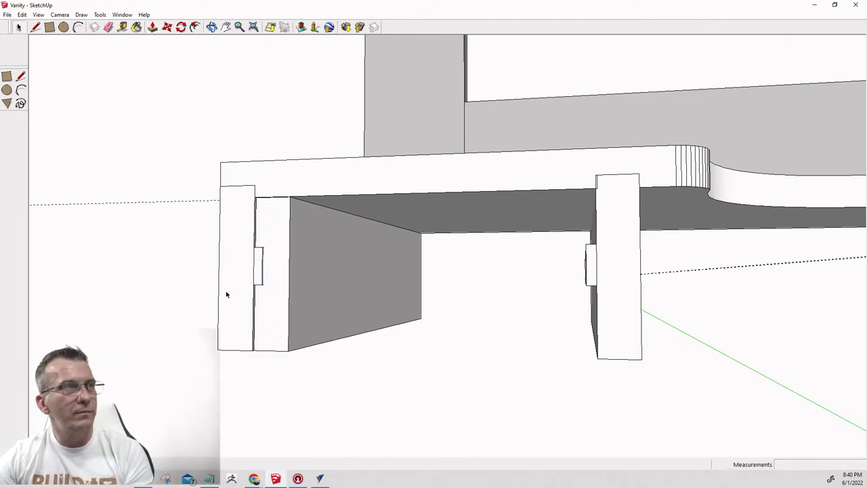
left_click(258, 266)
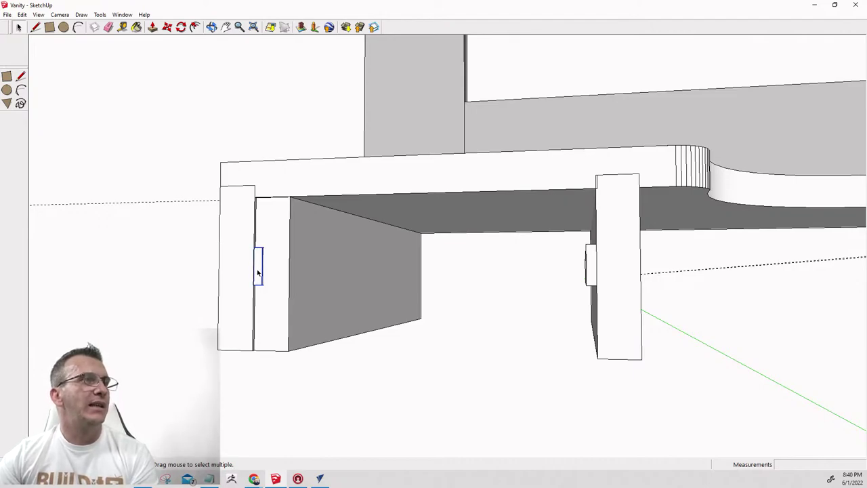
triple_click(283, 228)
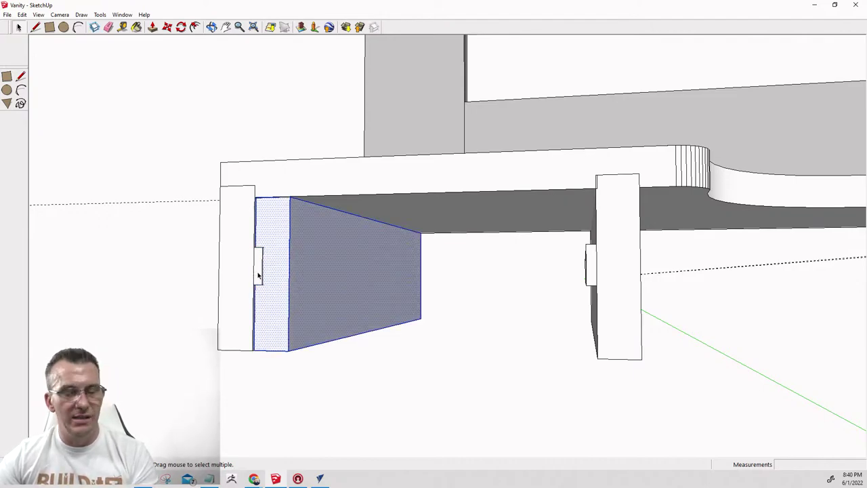
right_click(276, 249)
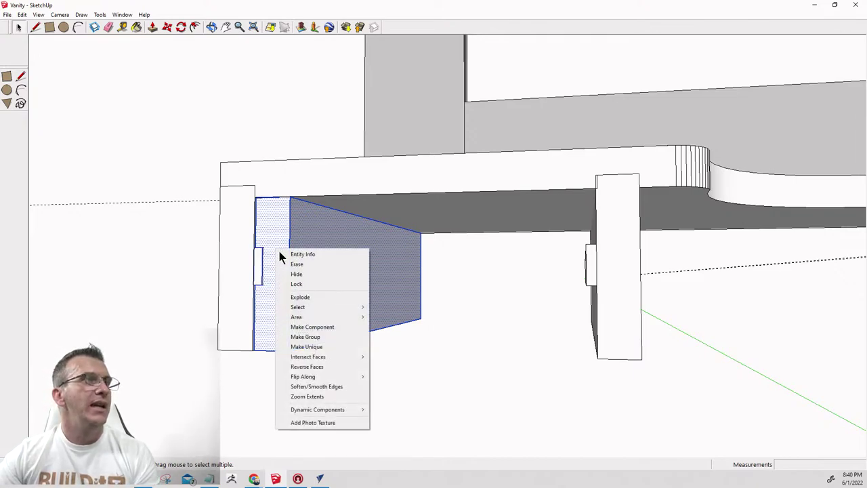
mouse_move(296, 359)
left_click(396, 356)
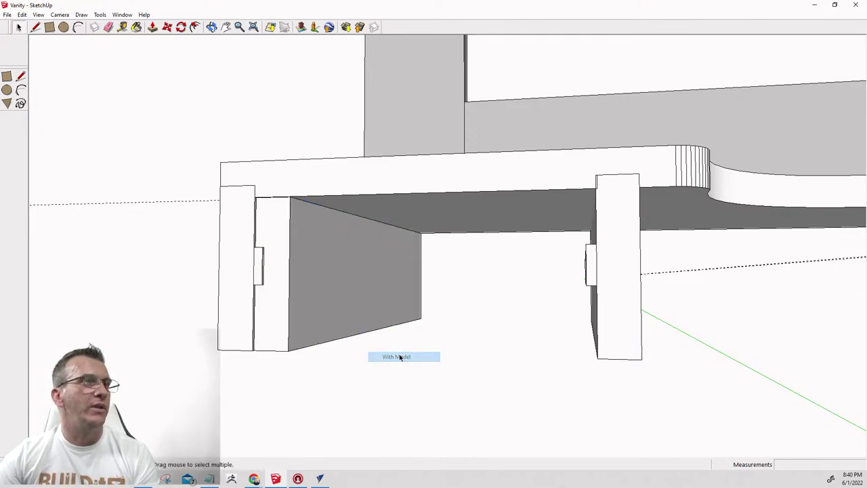
scroll(295, 303, "down", 1)
Slide the left leg and the small face beside it out to the left.
middle_click_drag(288, 302, 339, 284)
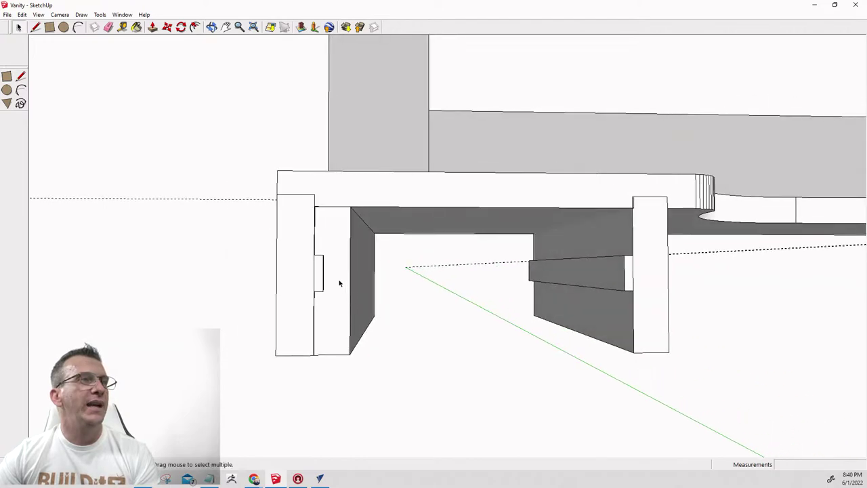
left_click(317, 260)
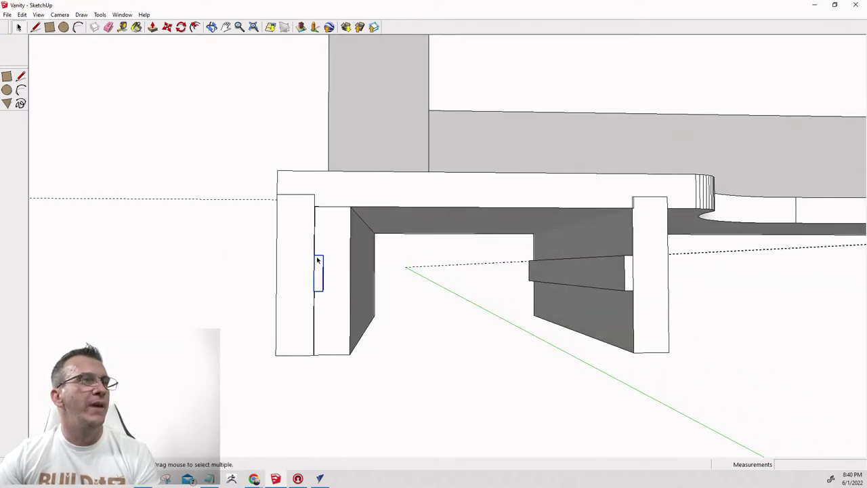
left_click(303, 227, "shift")
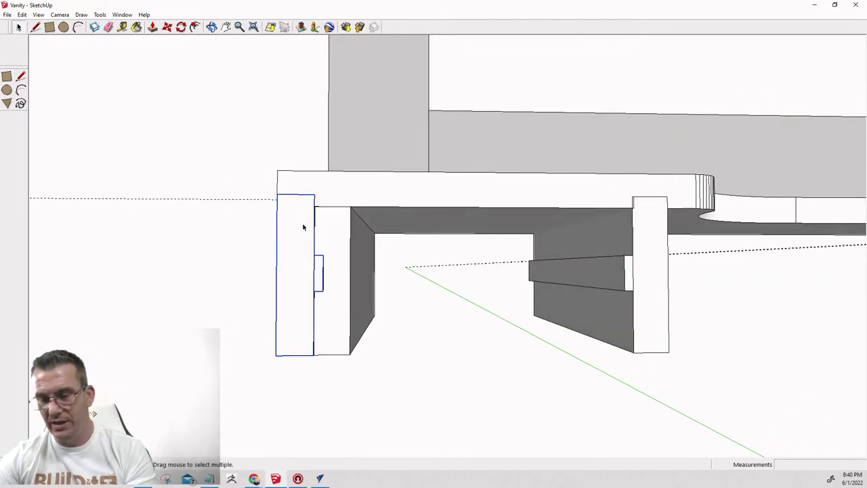
key("m")
left_click(313, 196)
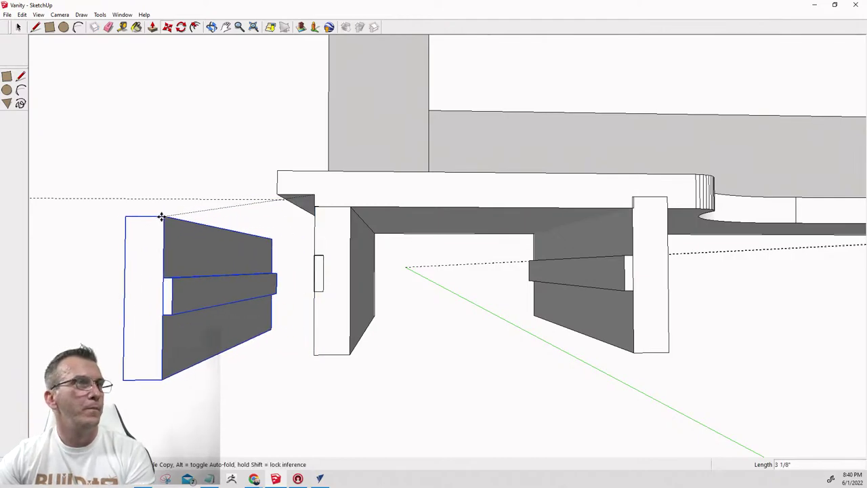
middle_click_drag(209, 345, 407, 281)
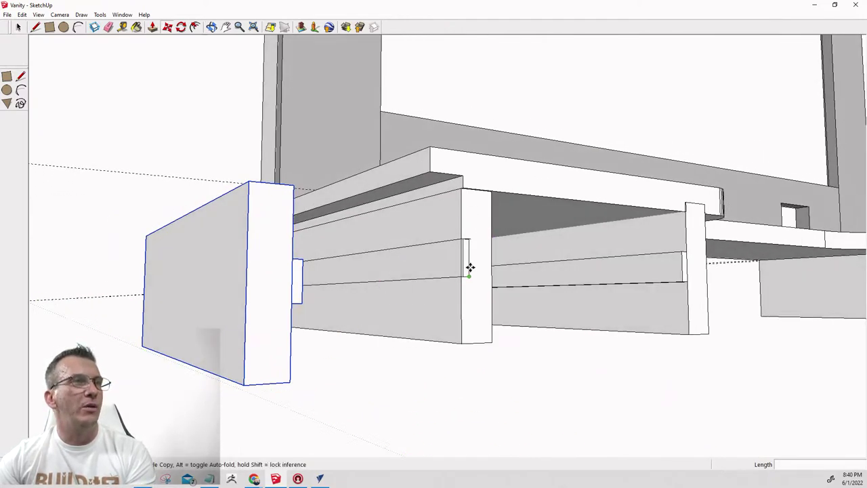
scroll(411, 283, "up", 4)
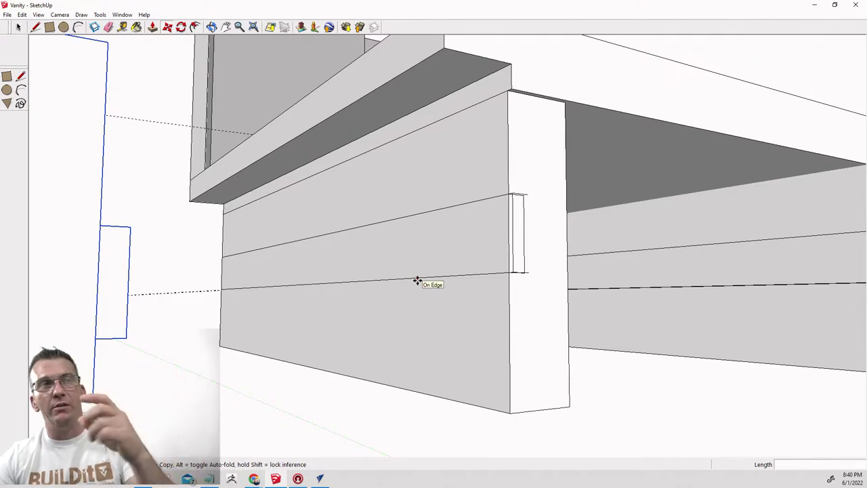
scroll(458, 232, "up", 3)
middle_click_drag(458, 233, 537, 242)
Delete the stray vertical edge on the thin lining strip beside the leg.
key("m")
key("space")
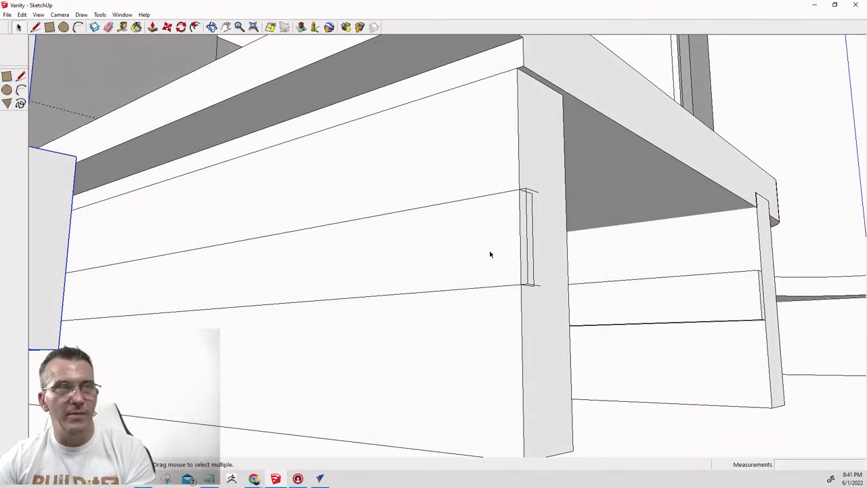
scroll(490, 251, "up", 3)
left_click(514, 210)
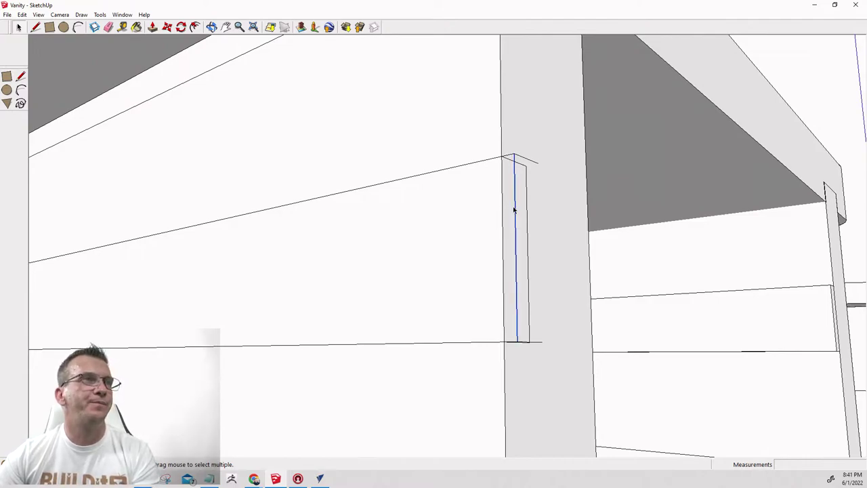
key("Delete")
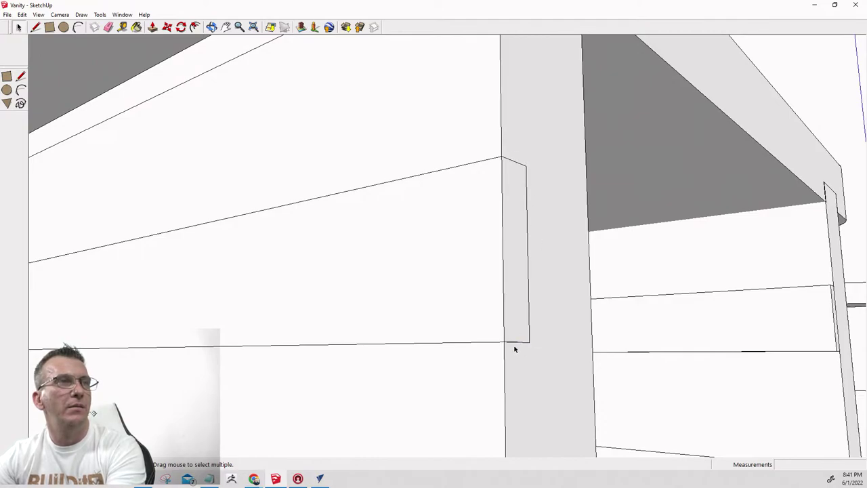
mouse_move(516, 348)
middle_mouse_down()
mouse_move(563, 309)
mouse_move(532, 348)
middle_mouse_up()
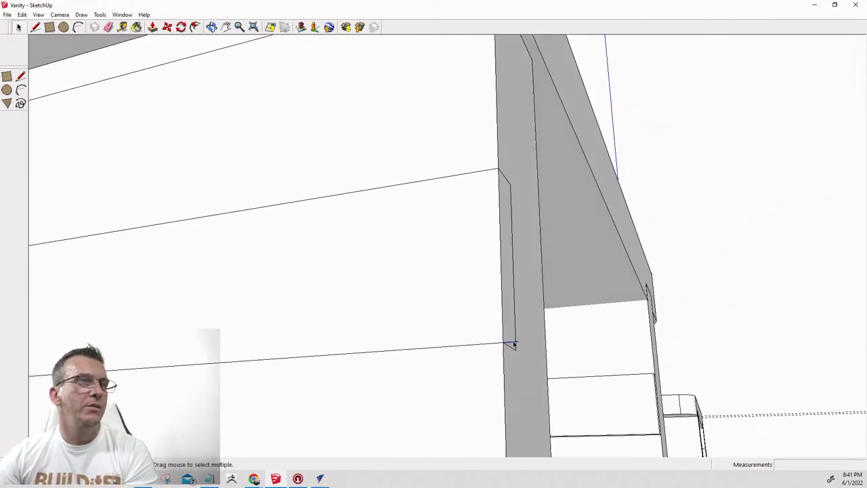
scroll(513, 344, "down", 2)
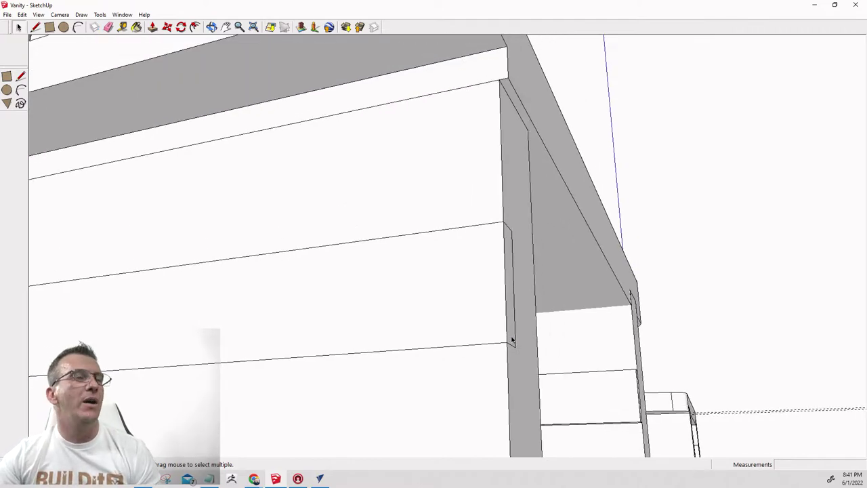
middle_click_drag(512, 340, 267, 386)
Push the lower drawer front in 11 3/16" with Push/Pull.
key("p")
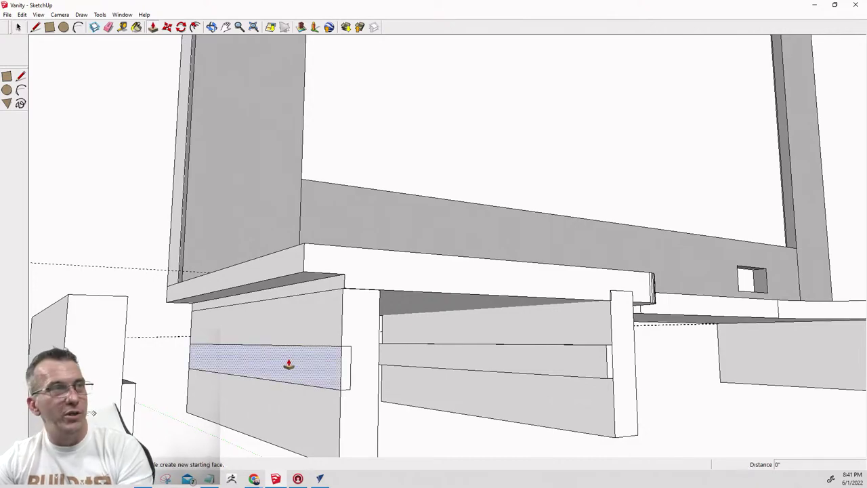
left_click(343, 372)
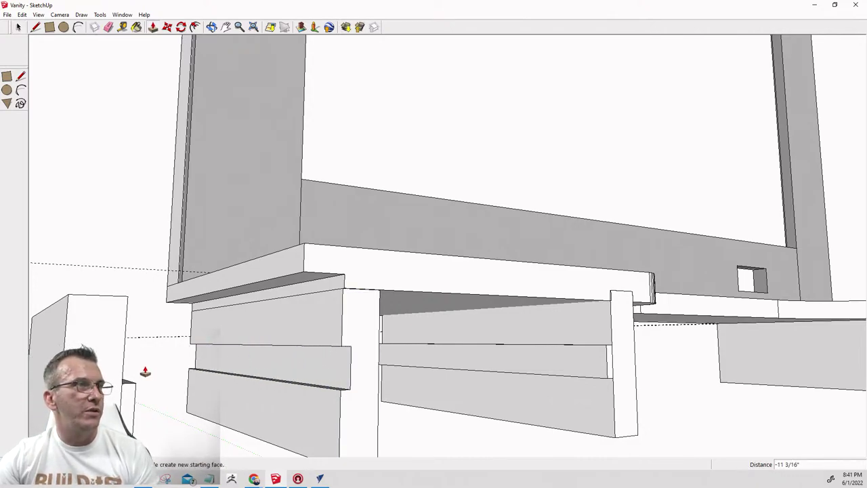
left_click(324, 389)
middle_click_drag(323, 389, 285, 387)
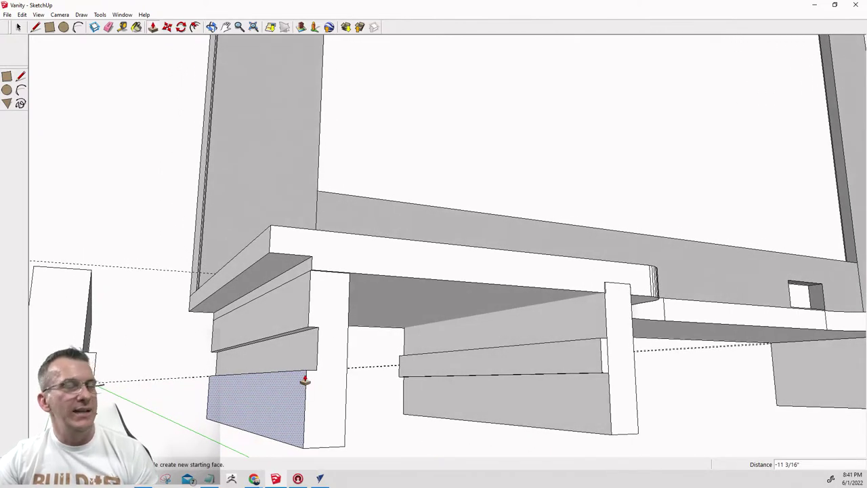
Turn the left drawer geometry into a component.
key("space")
left_click(311, 354)
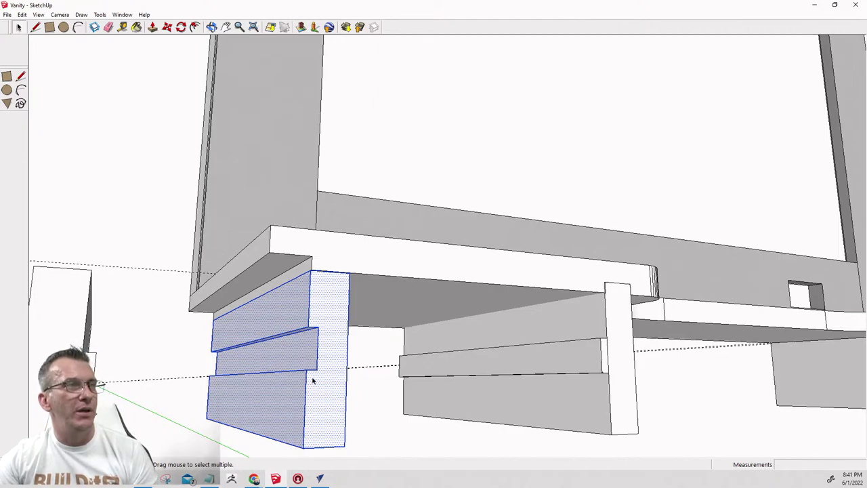
key("g")
key("Return")
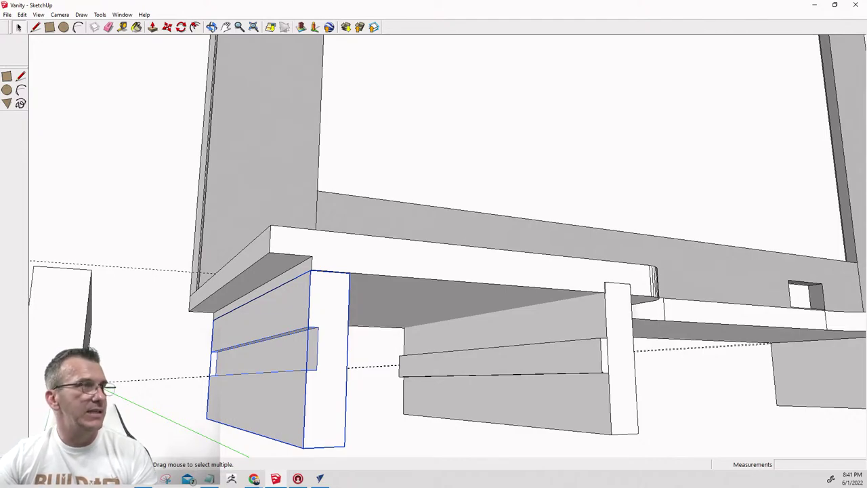
Select the leg at the far left of the vanity.
left_click(60, 298)
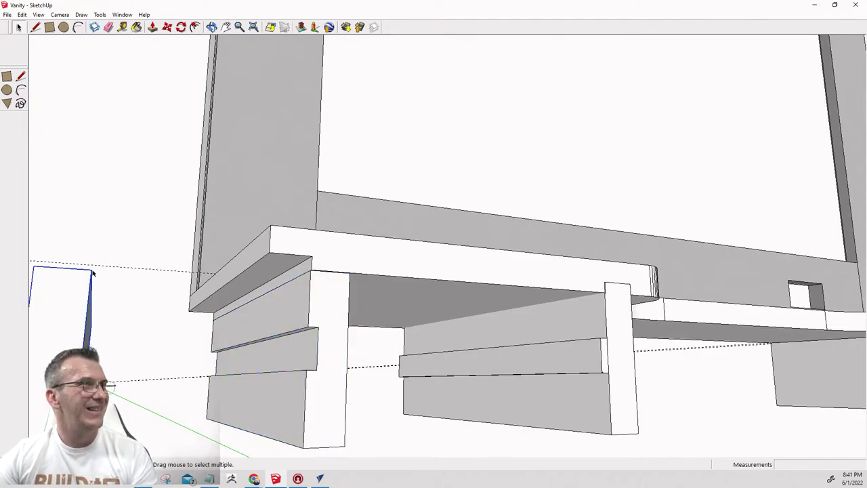
left_click(154, 282)
left_click(84, 291)
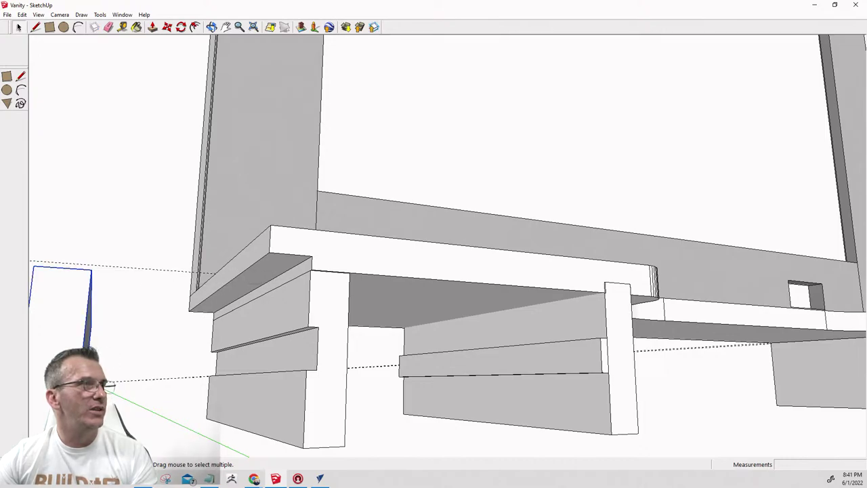
Move the left leg back to the front corner.
key("m")
left_click(91, 272)
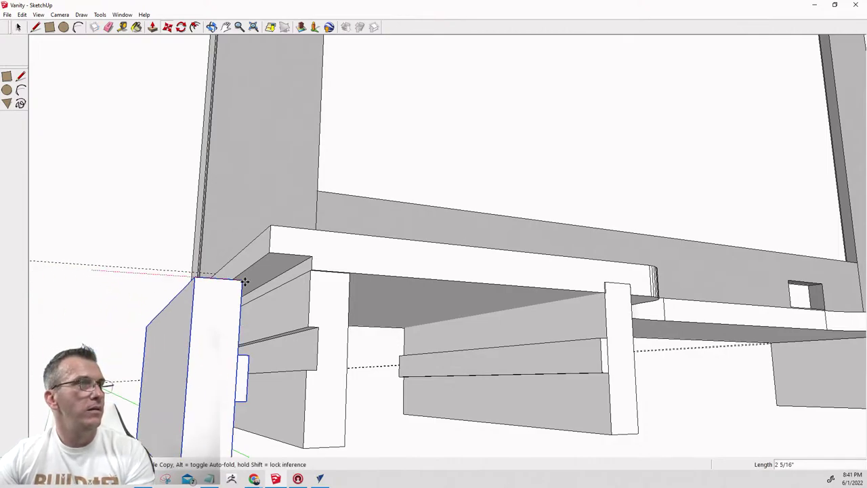
left_click(309, 255)
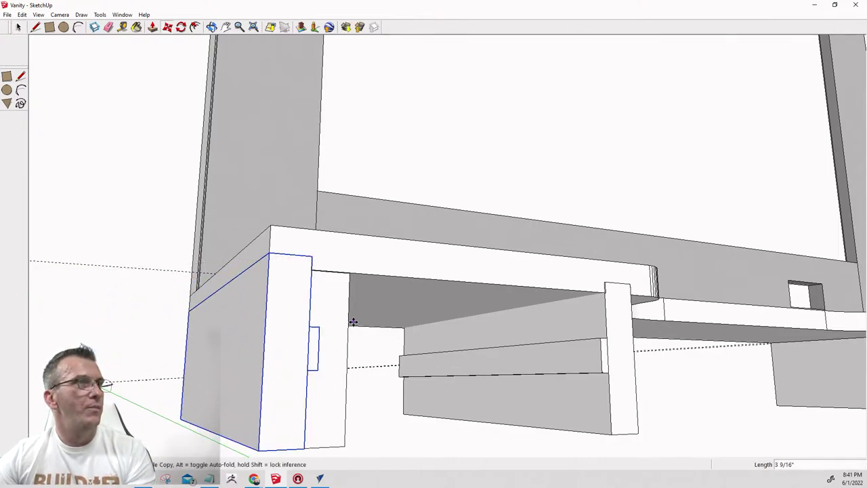
Orbit under the vanity and open the drawer group for editing.
middle_click_drag(352, 322, 224, 329)
scroll(163, 365, "up", 3)
middle_click_drag(165, 366, 145, 298)
key("space")
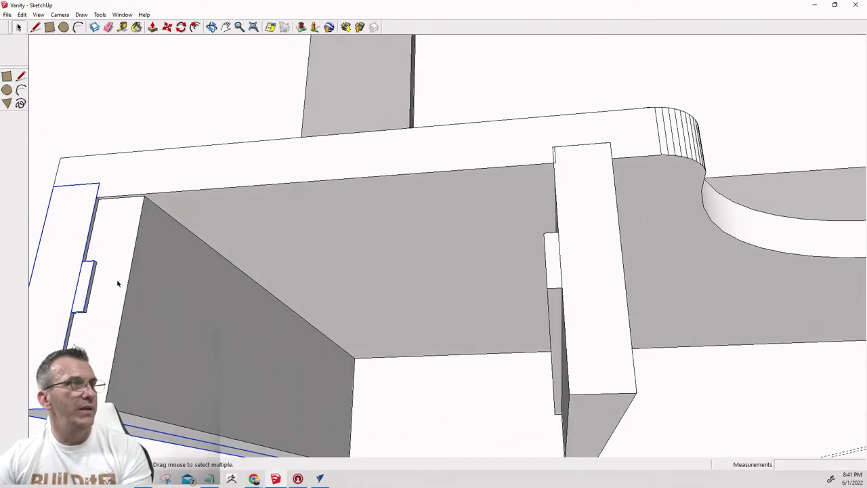
double_click(117, 281)
scroll(76, 278, "down", 2)
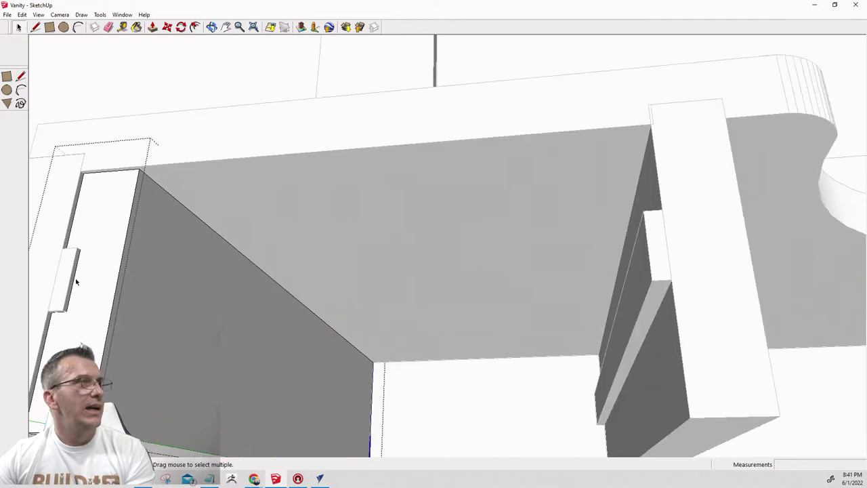
scroll(120, 199, "down", 3)
scroll(109, 212, "up", 1)
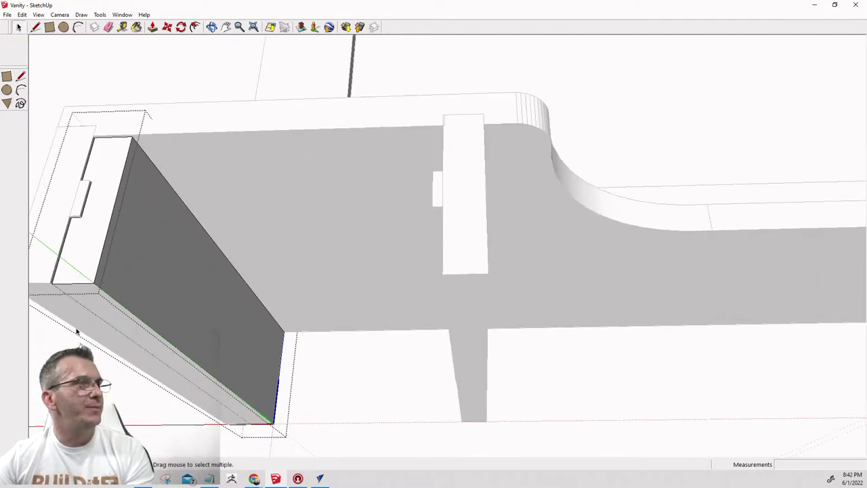
Inspect the drawer from around the cabinet corner, then exit the drawer editing.
middle_click_drag(91, 305, 442, 272)
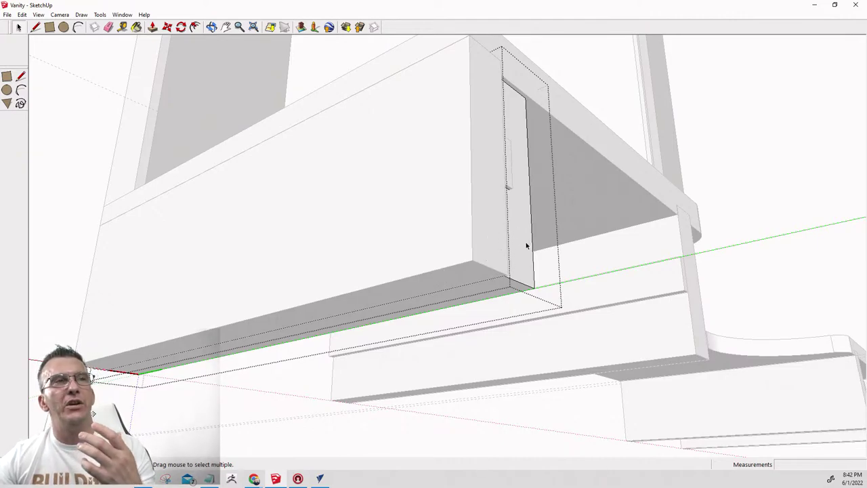
middle_click_drag(506, 172, 438, 157)
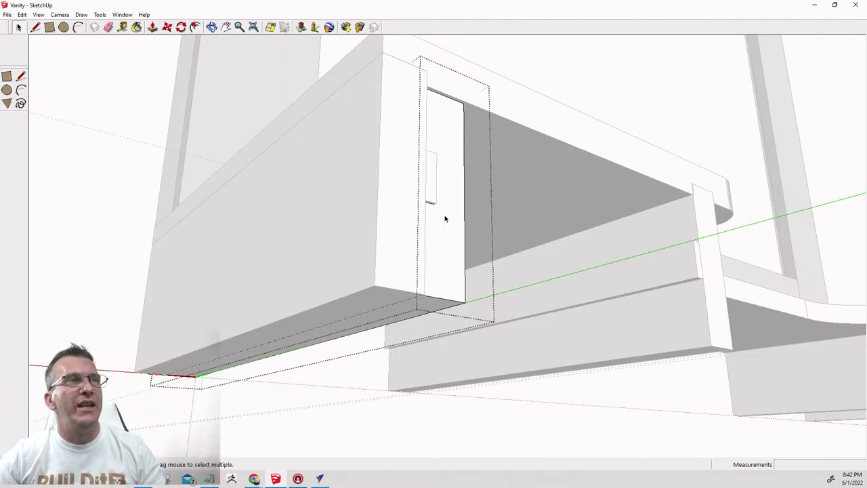
middle_click_drag(445, 219, 322, 241)
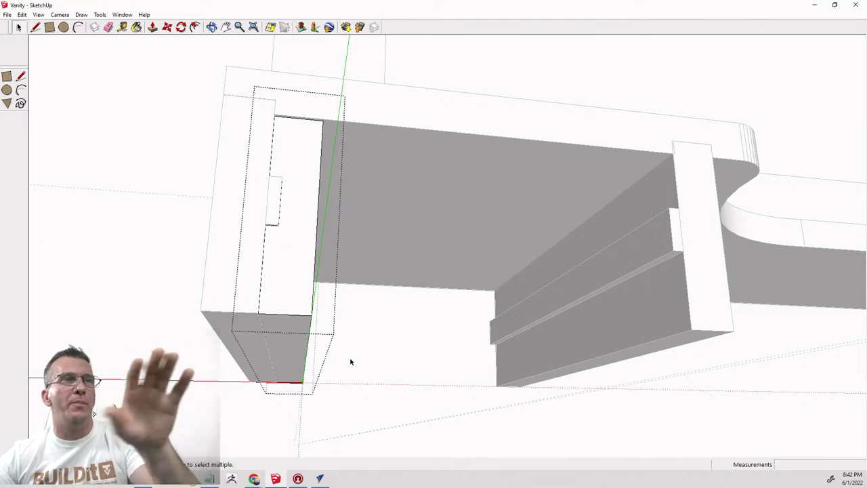
middle_click_drag(347, 359, 324, 358)
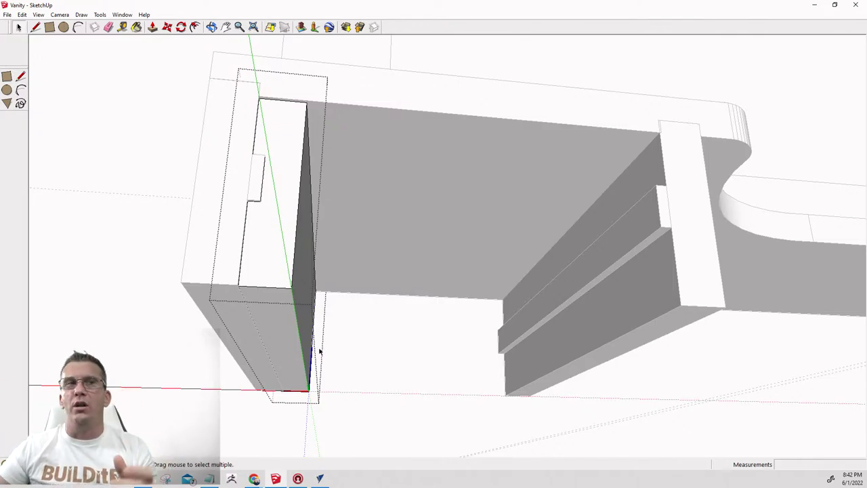
middle_click_drag(320, 350, 335, 395)
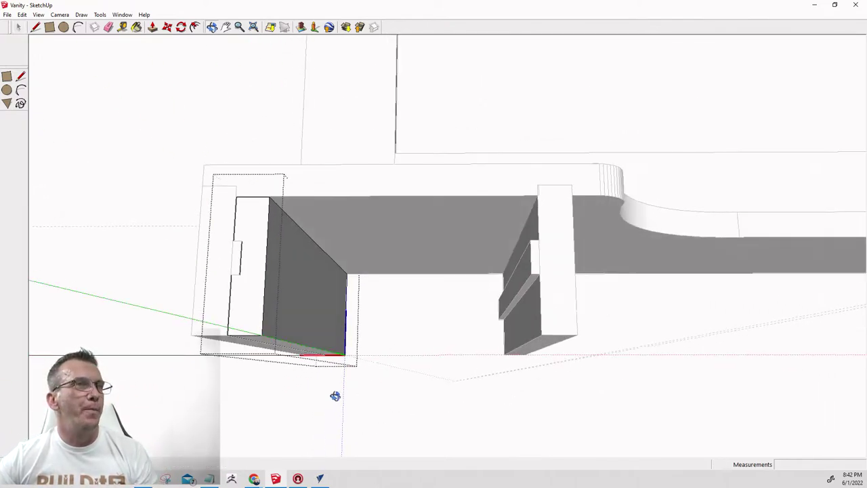
left_click(359, 341)
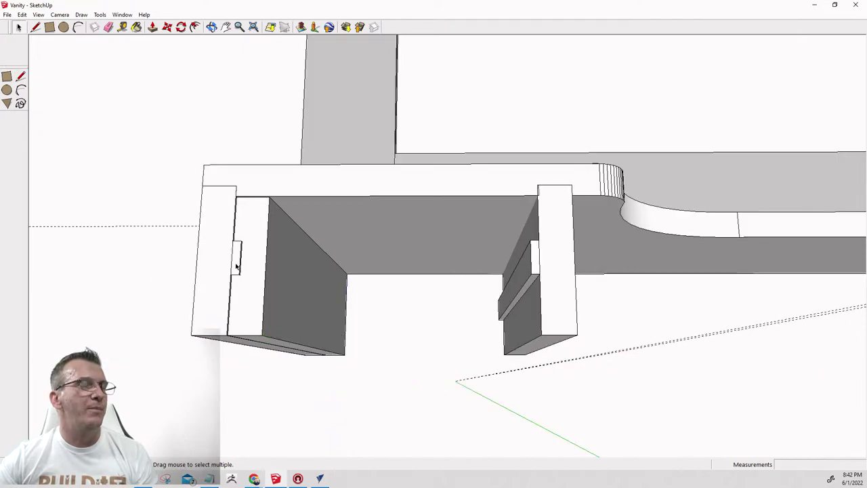
Push the small slot face of the drawer side component .75" (3/4 inch).
double_click(535, 262)
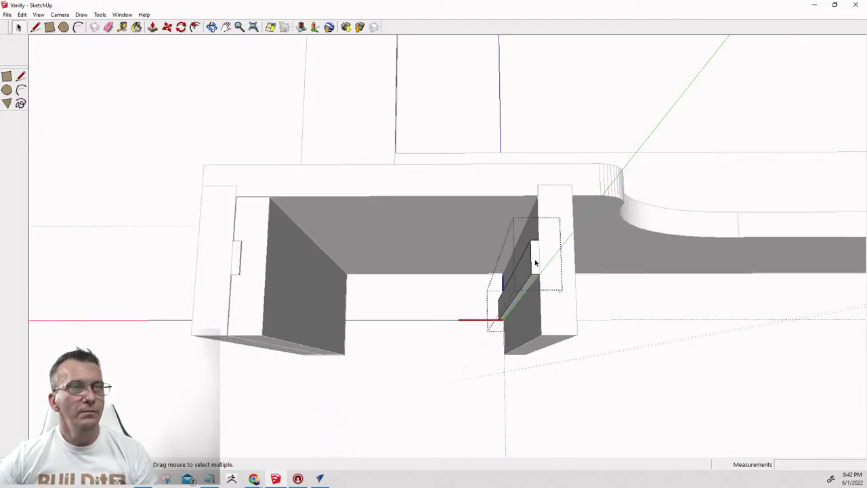
key("p")
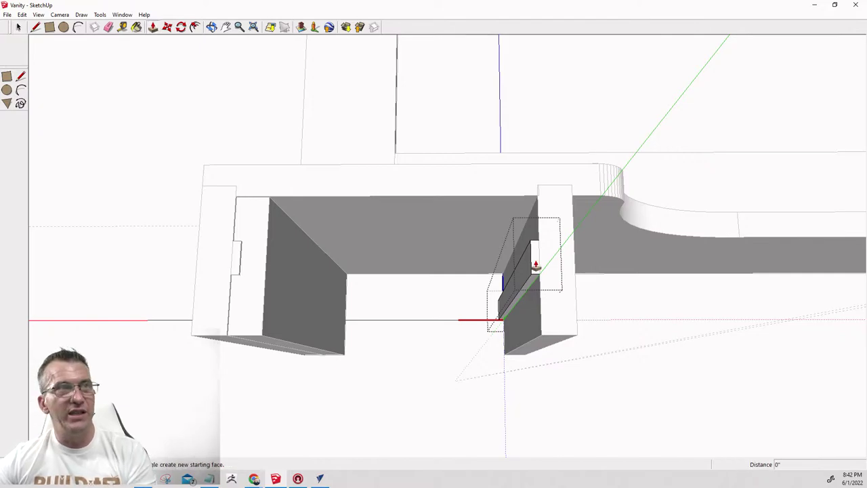
left_click(534, 261)
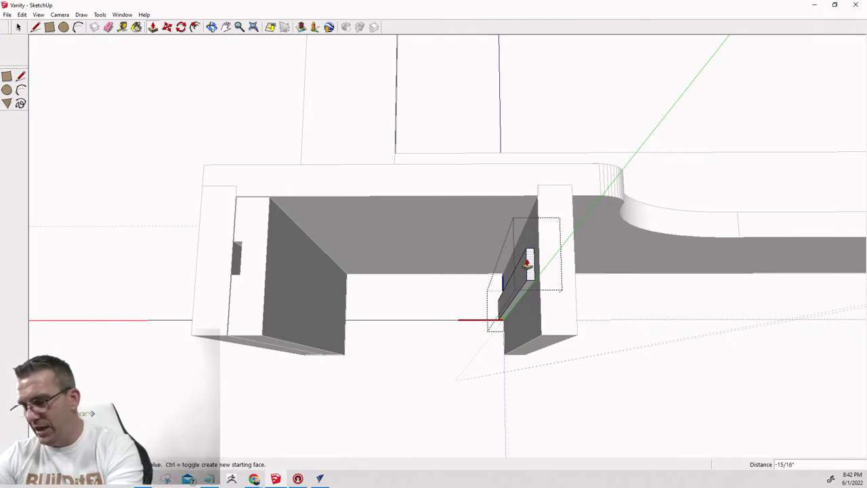
type(".75")
key("Return")
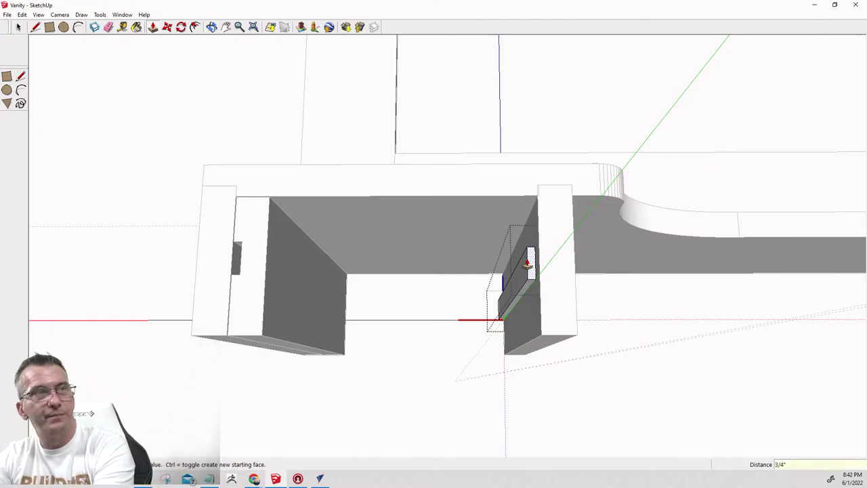
Orbit and zoom around the vanity base to check both updated drawer sides.
middle_click_drag(528, 262, 335, 268)
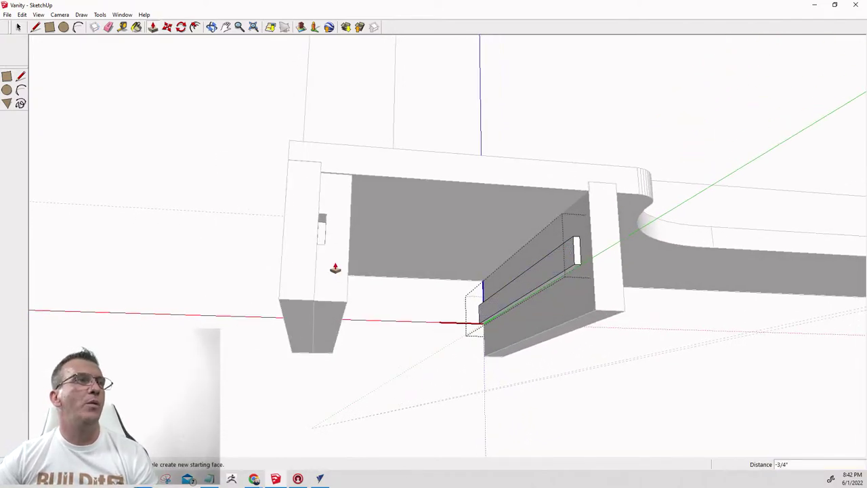
middle_click_drag(325, 238, 368, 284)
scroll(367, 284, "down", 3)
scroll(803, 288, "up", 3)
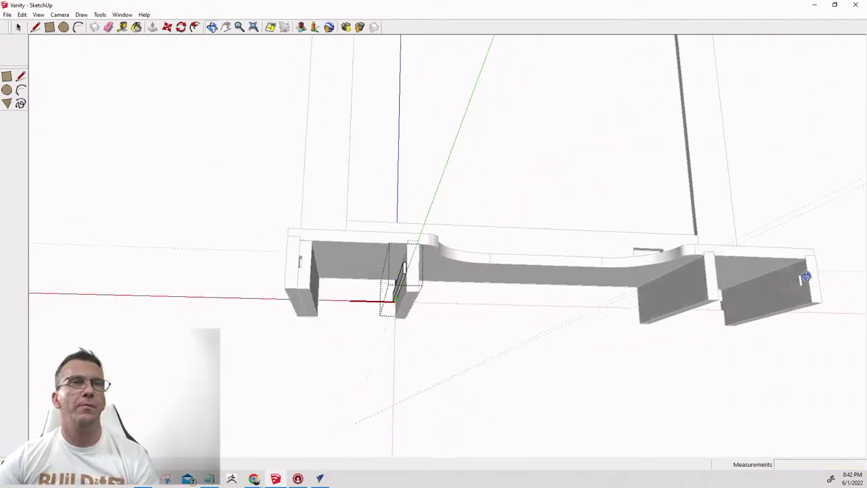
scroll(802, 295, "up", 5)
mouse_move(815, 283)
middle_mouse_down()
mouse_move(568, 320)
mouse_move(818, 304)
mouse_move(803, 282)
middle_mouse_up()
scroll(817, 296, "down", 4)
scroll(303, 285, "up", 5)
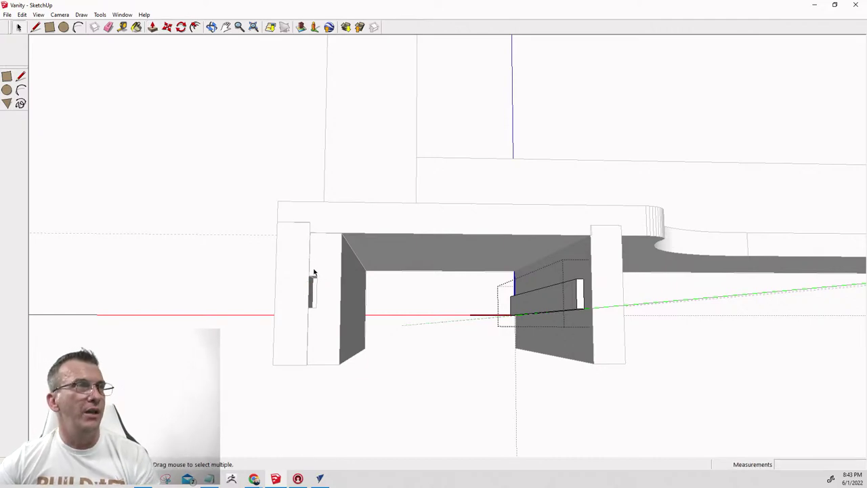
Open the left side panel and select its front and side faces.
key("space")
double_click(328, 264)
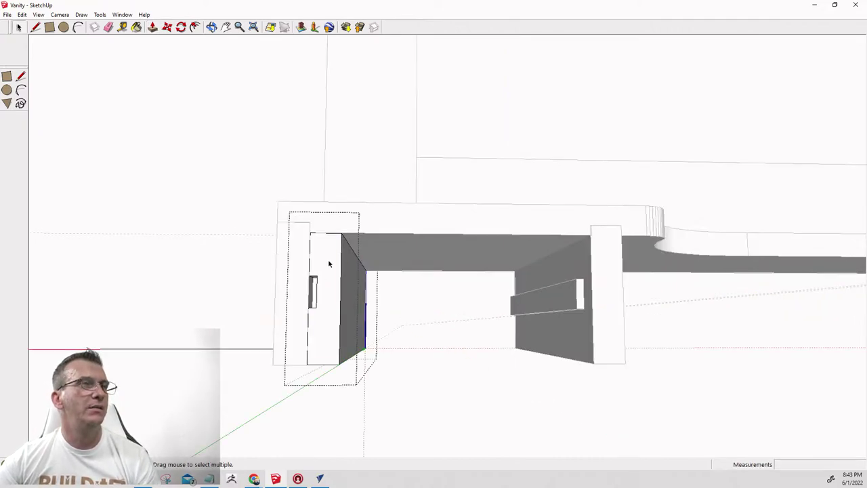
left_click(325, 263)
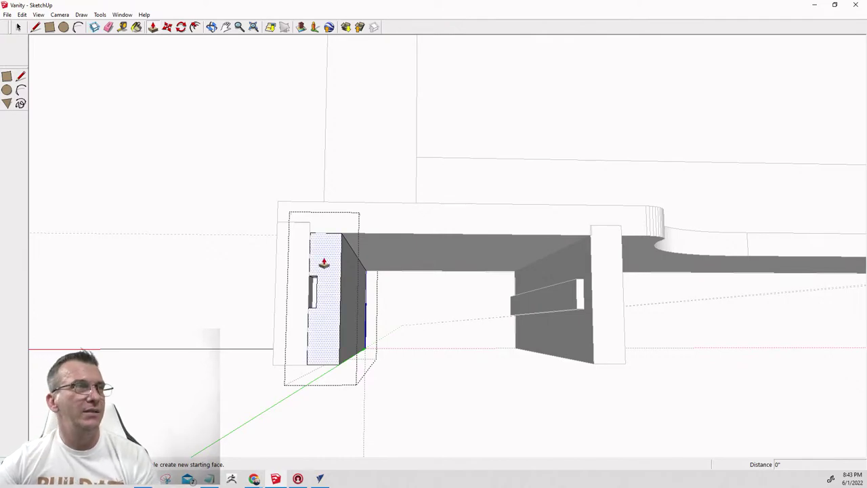
left_click(359, 281)
middle_click_drag(361, 281, 263, 294)
scroll(237, 288, "up", 8)
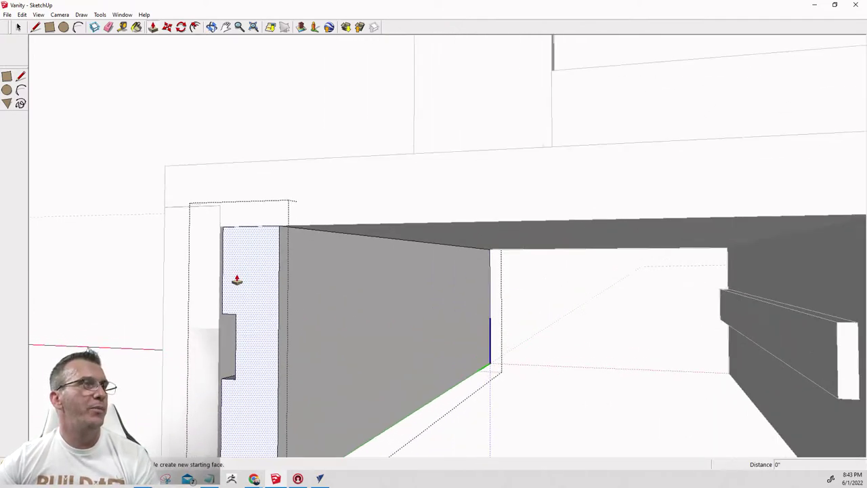
Push the panel face in 11/16", close its editing and select the panel group.
key("p")
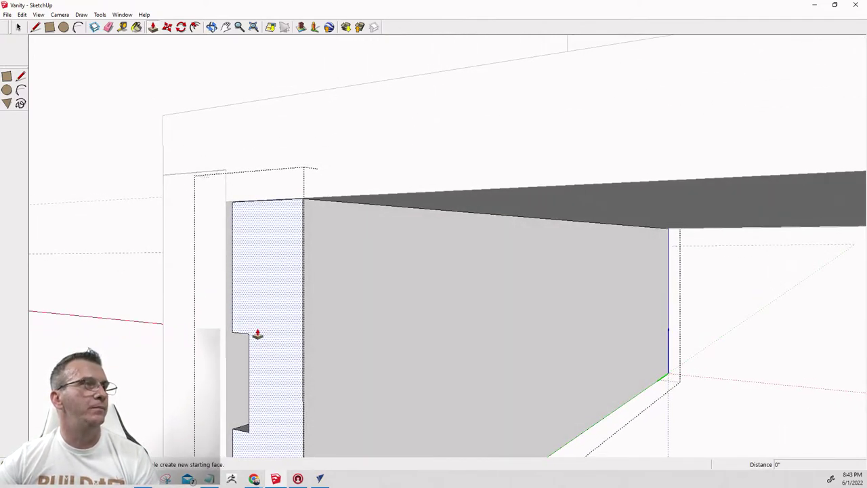
left_click(256, 377)
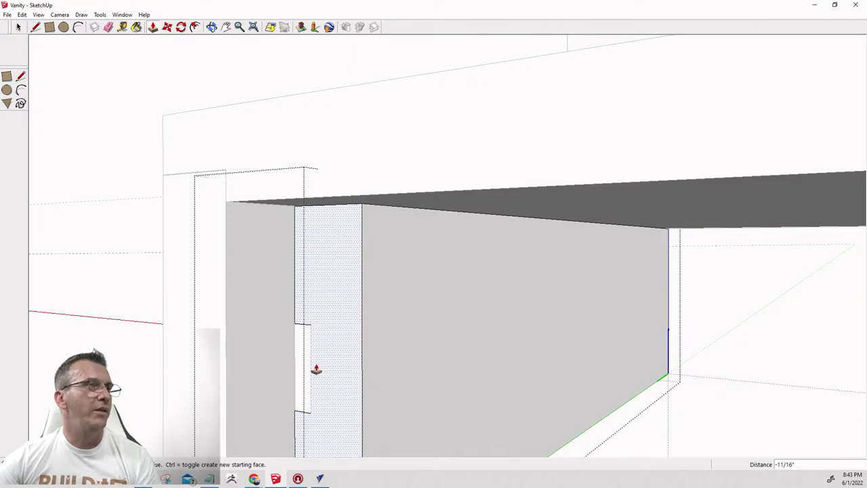
left_click(316, 369)
middle_click_drag(319, 362, 463, 314)
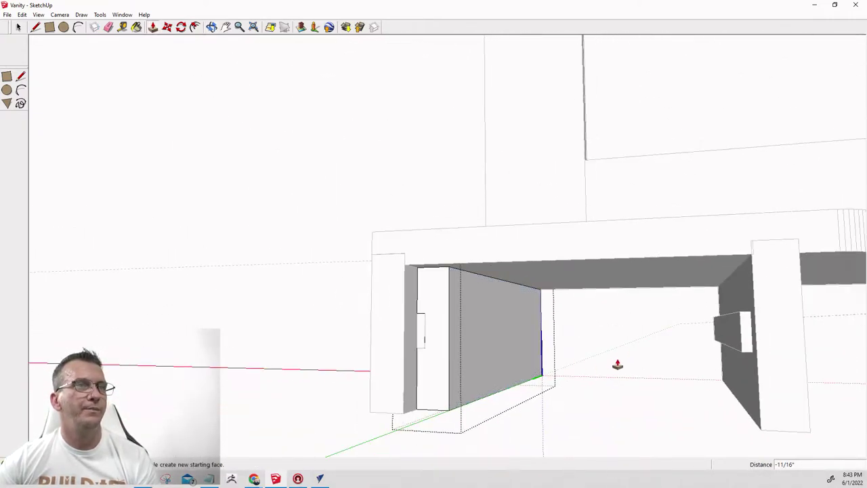
key("space")
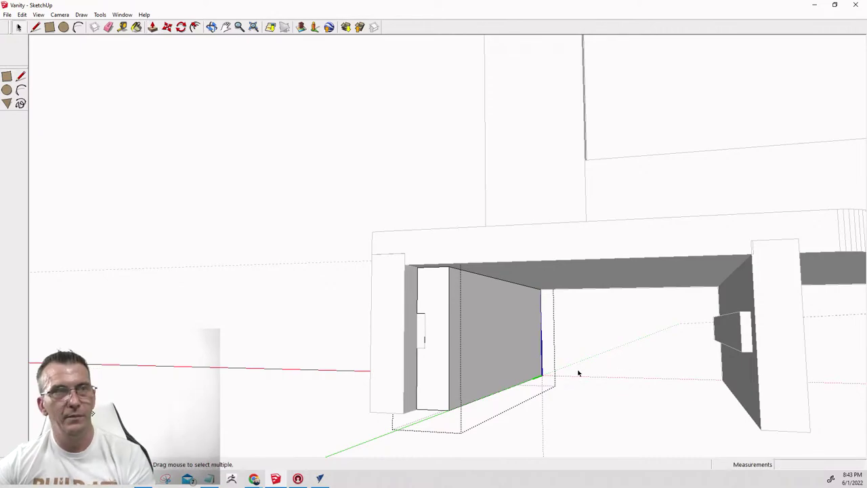
left_click(519, 444)
left_click(440, 295)
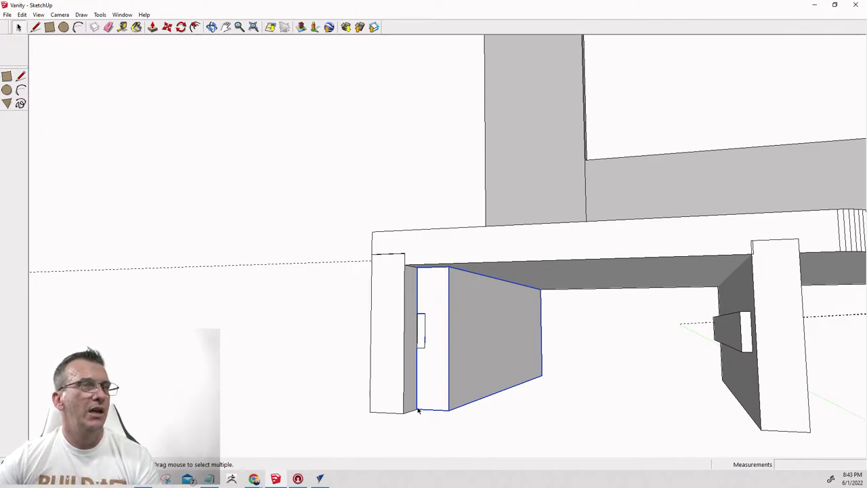
Copy the drawer side panel over to the right-hand side box.
key("m")
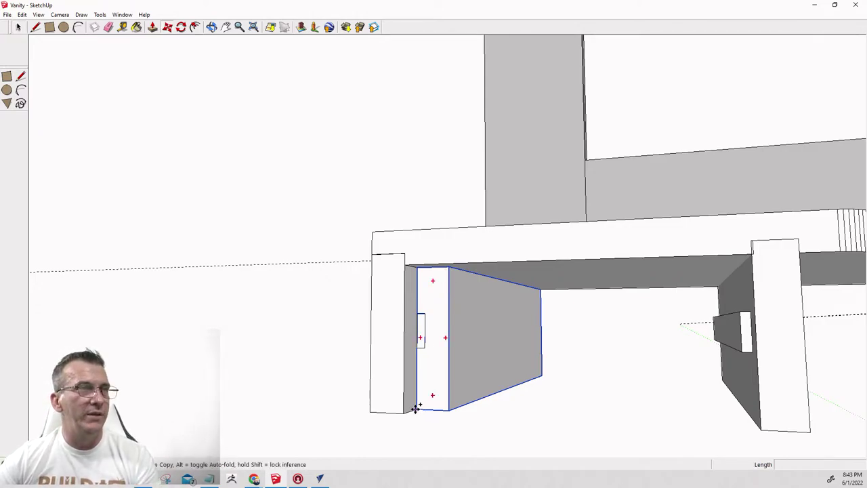
left_click(418, 407, "ctrl")
left_click(675, 403)
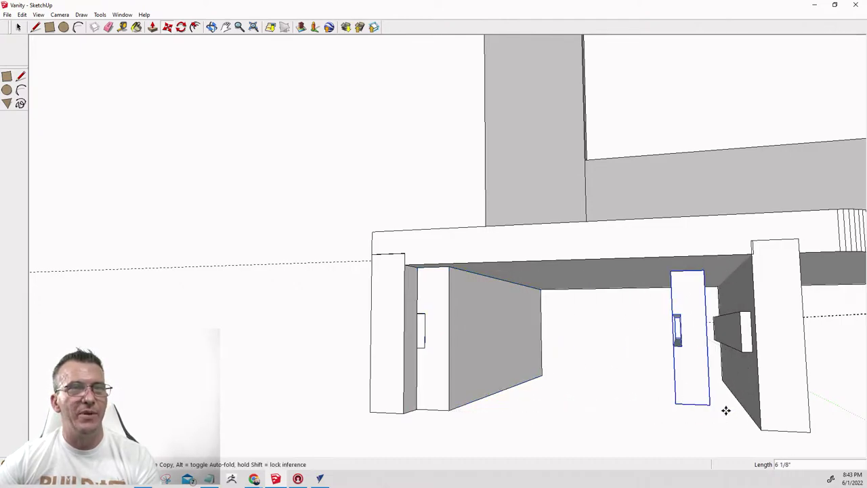
left_click(710, 405)
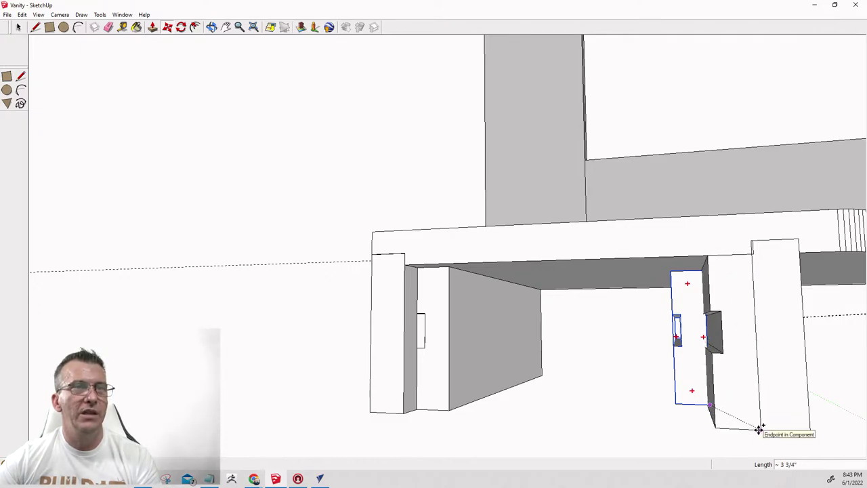
left_click(742, 427)
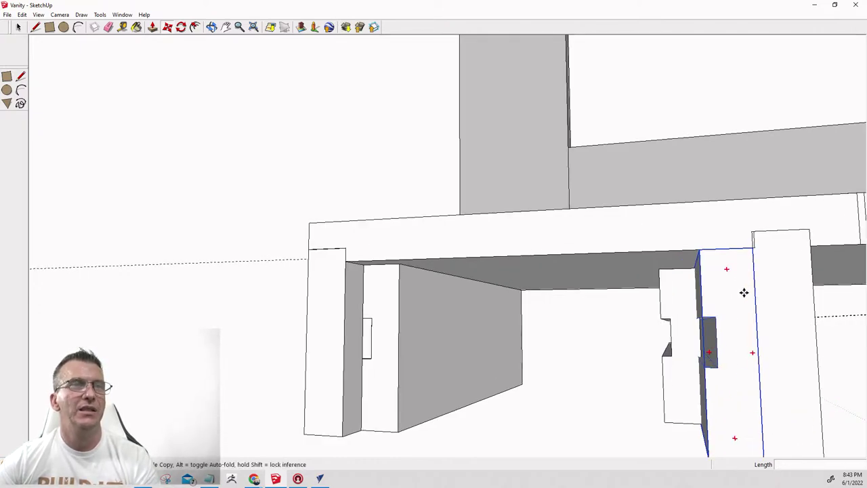
scroll(668, 344, "down", 4)
scroll(559, 282, "down", 2)
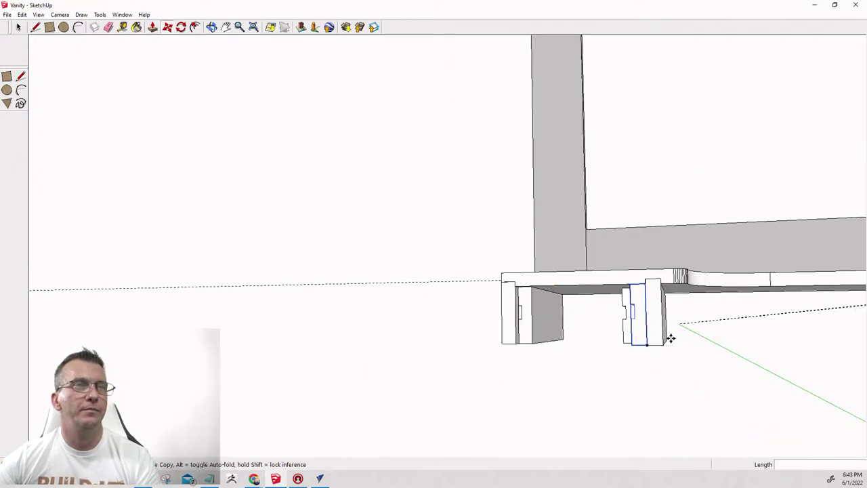
scroll(647, 349, "down", 3)
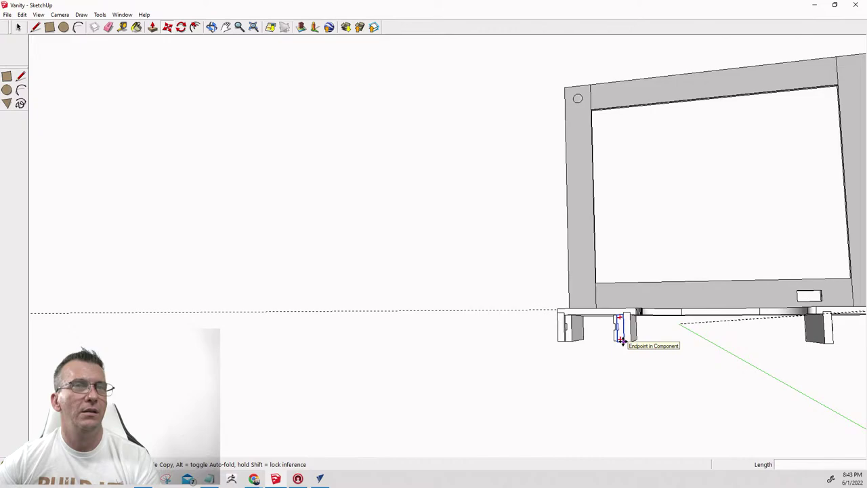
scroll(621, 341, "down", 2)
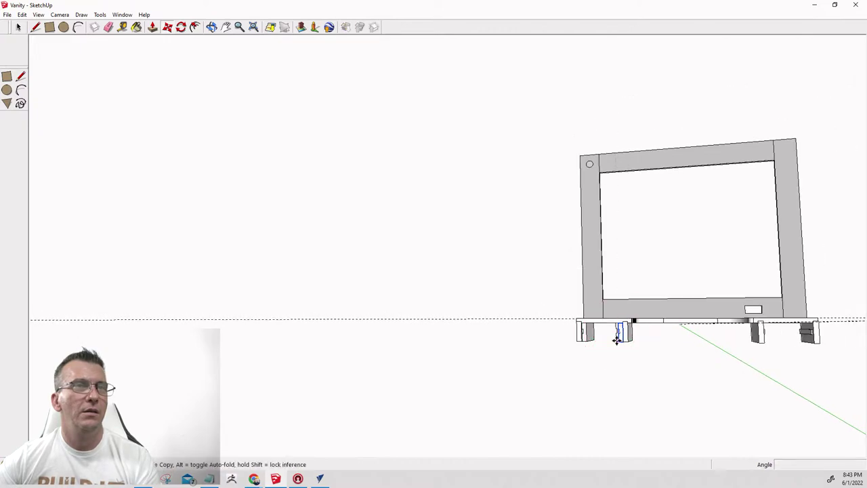
Slide the copied panel 3/4" right so it sits against the far-right leg.
left_click_drag(617, 339, 769, 333)
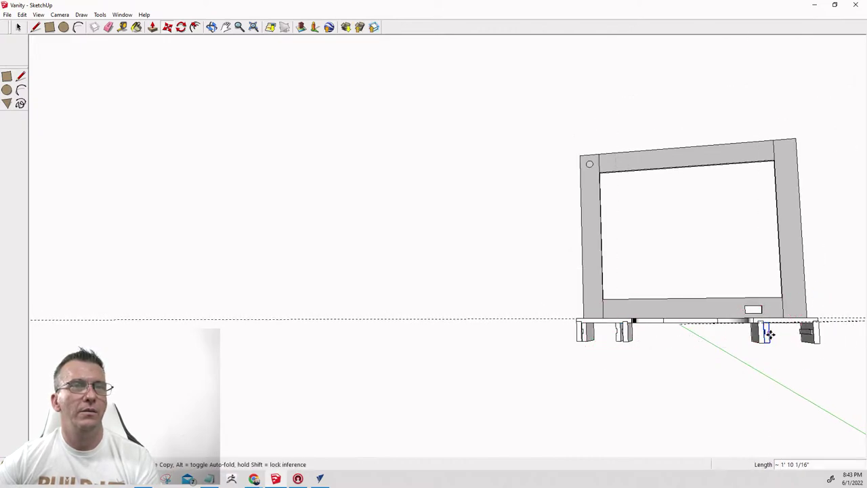
scroll(769, 334, "up", 8)
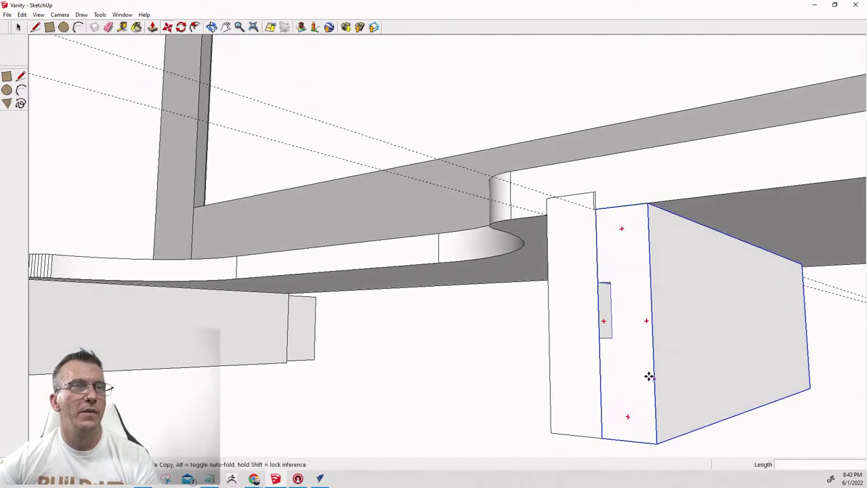
left_click_drag(599, 338, 624, 333)
scroll(704, 351, "down", 8)
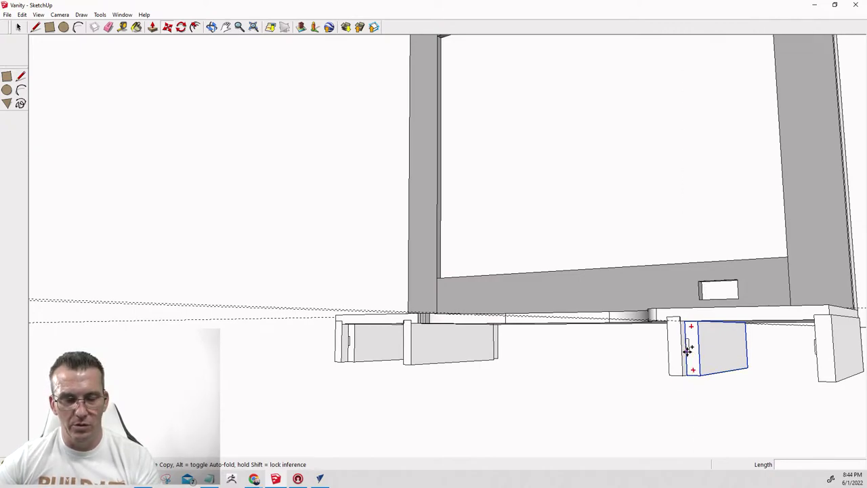
left_click(688, 353)
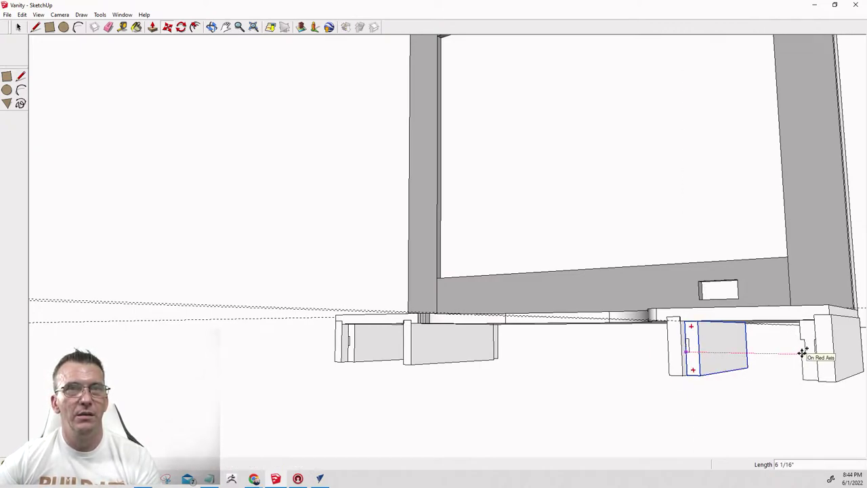
left_click(802, 353)
scroll(828, 352, "down", 2)
scroll(822, 356, "up", 5)
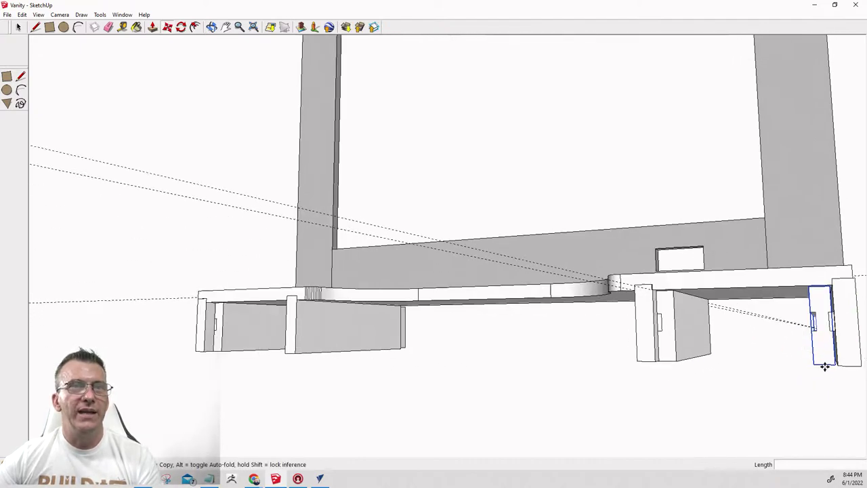
scroll(772, 298, "up", 4)
scroll(726, 285, "down", 4)
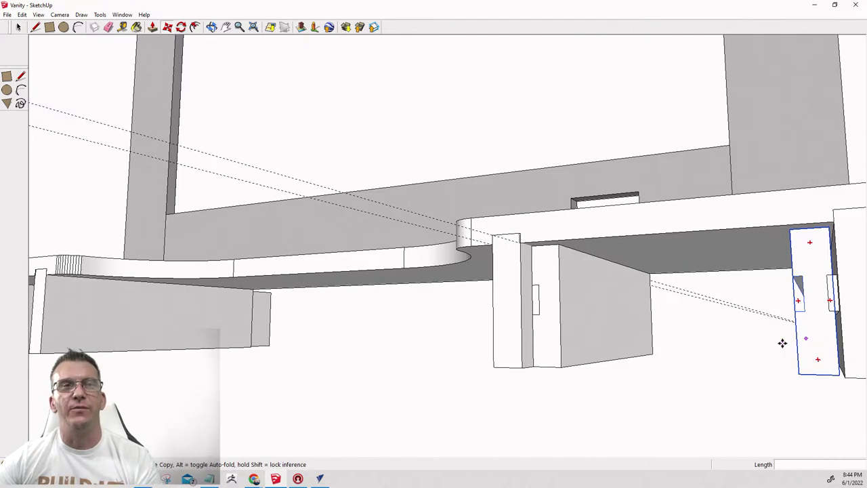
left_click(704, 370)
key("Escape")
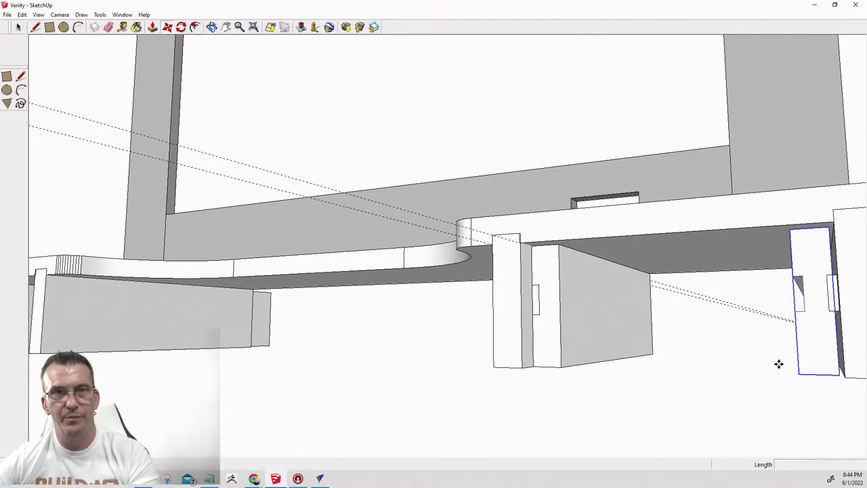
key("space")
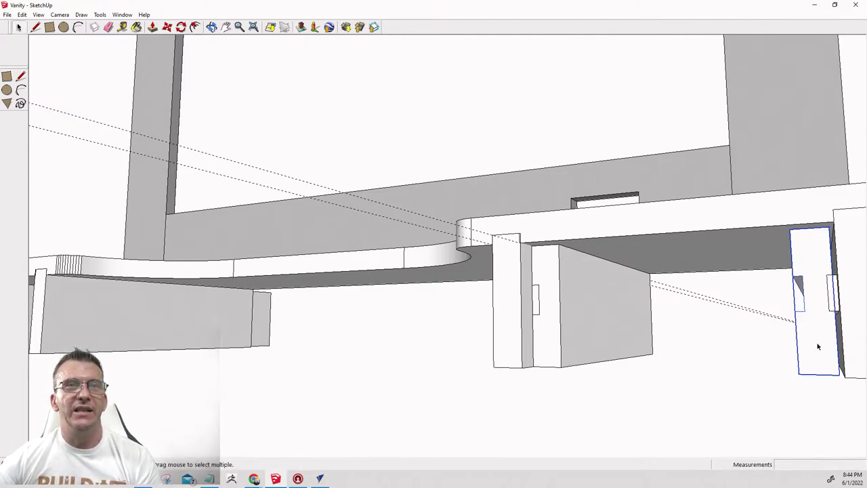
Flip the right drawer side along Component's Red and nudge it into position.
right_click(817, 344)
mouse_move(806, 306)
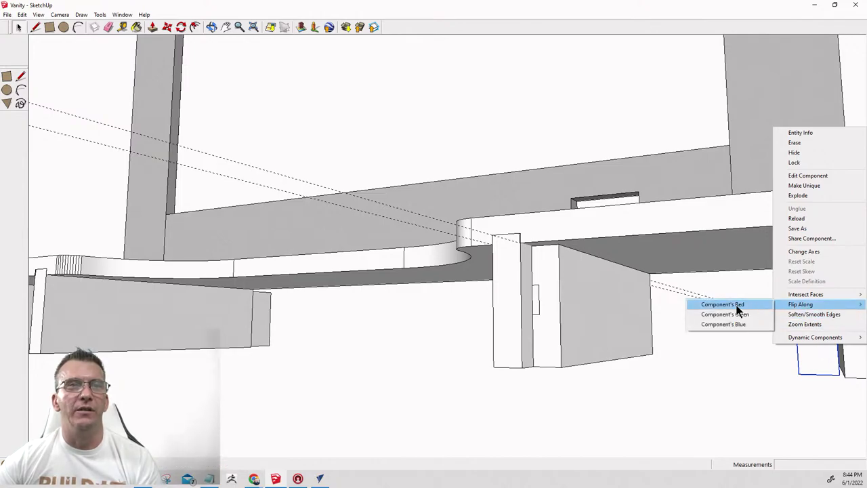
left_click(718, 305)
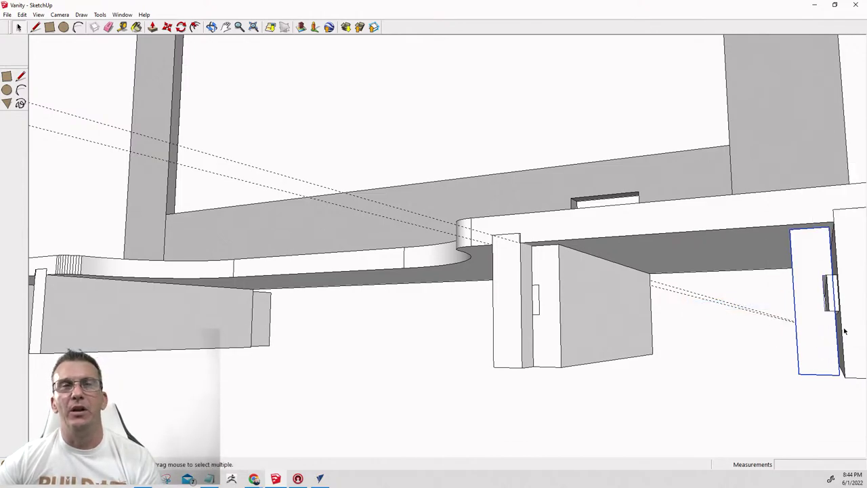
scroll(835, 327, "up", 4)
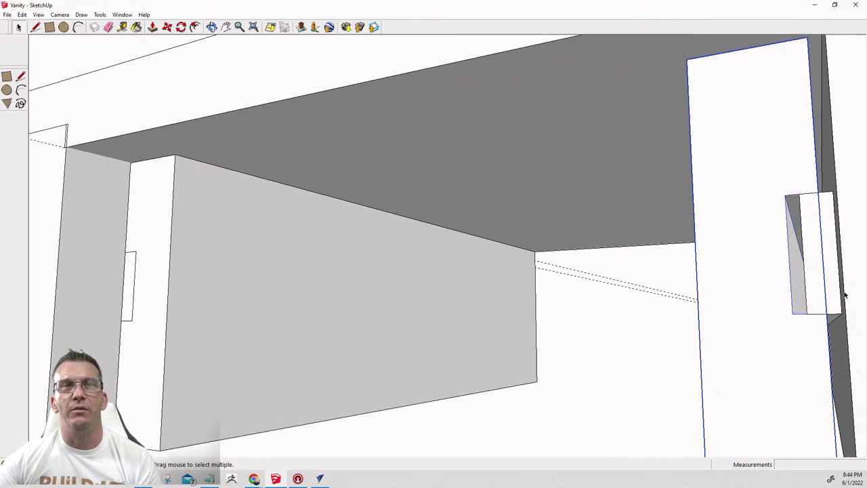
key("m")
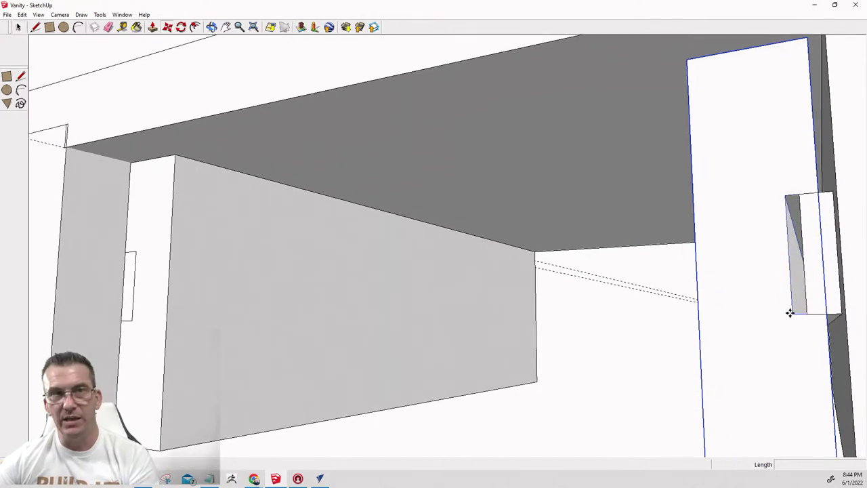
left_click(791, 315)
scroll(807, 317, "down", 8)
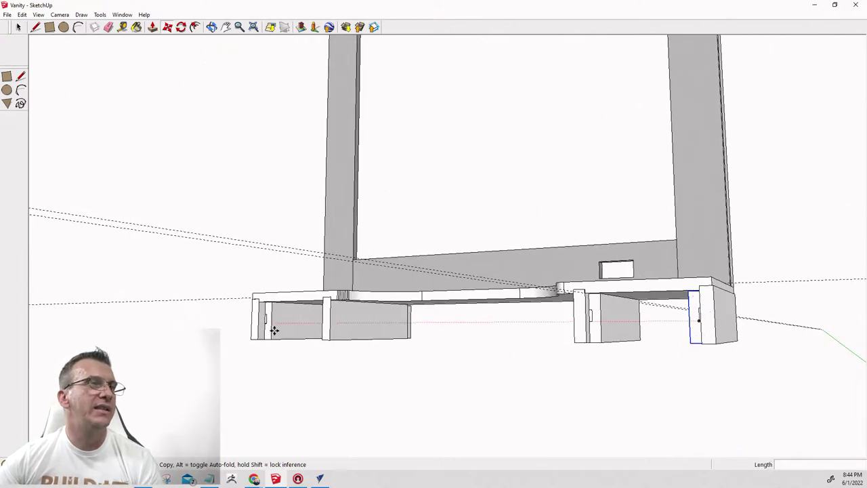
scroll(273, 329, "up", 6)
scroll(467, 319, "up", 2)
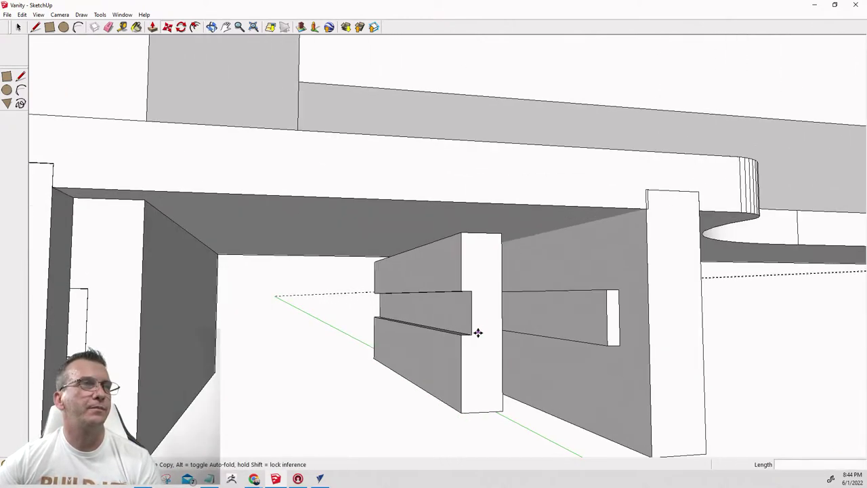
Flip the left box's drawer side along Component's Red and slide it right into place.
left_click(472, 323)
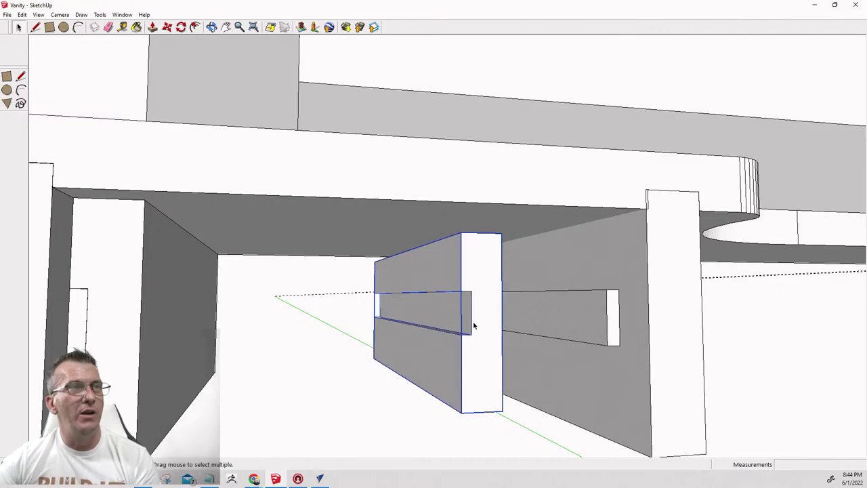
right_click(473, 321)
mouse_move(498, 284)
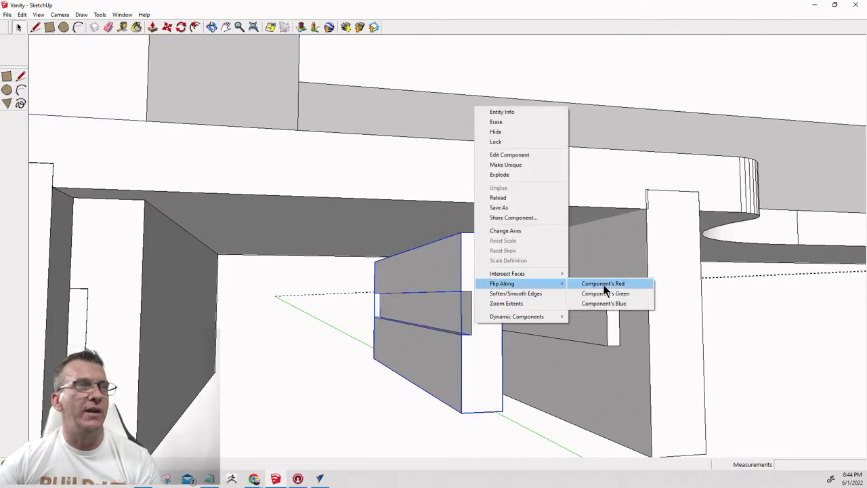
left_click(603, 284)
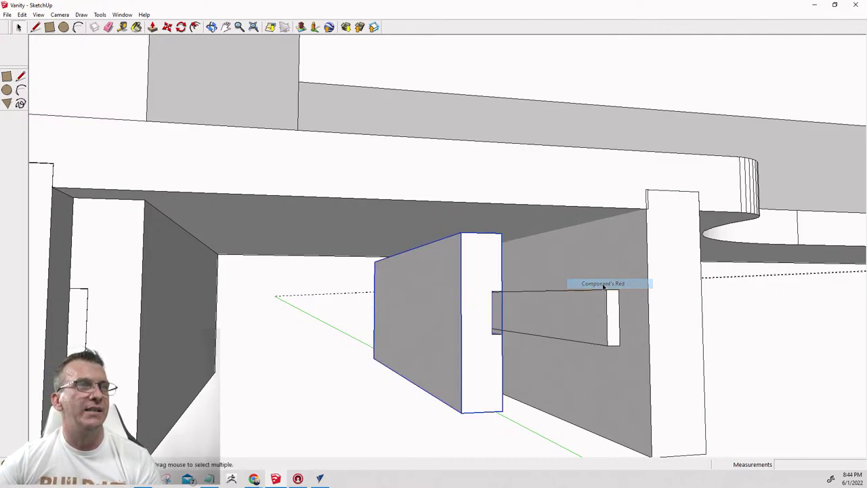
key("m")
left_click(499, 325)
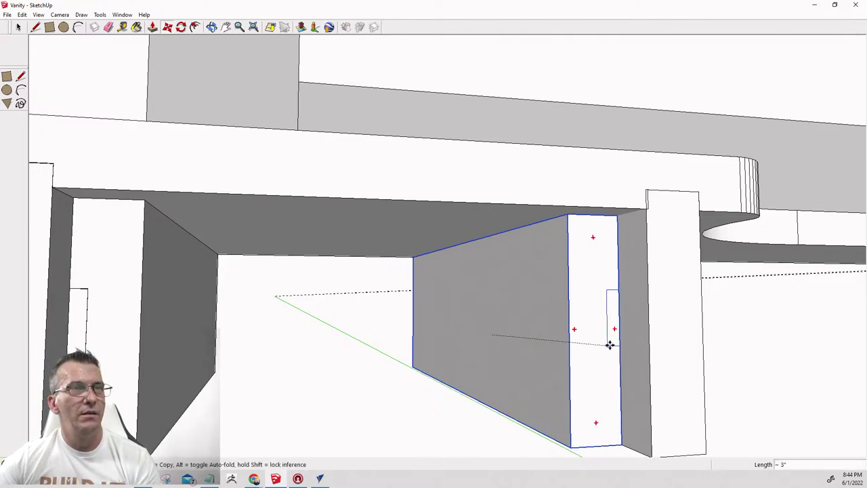
scroll(610, 345, "down", 2)
middle_click_drag(625, 289, 567, 277)
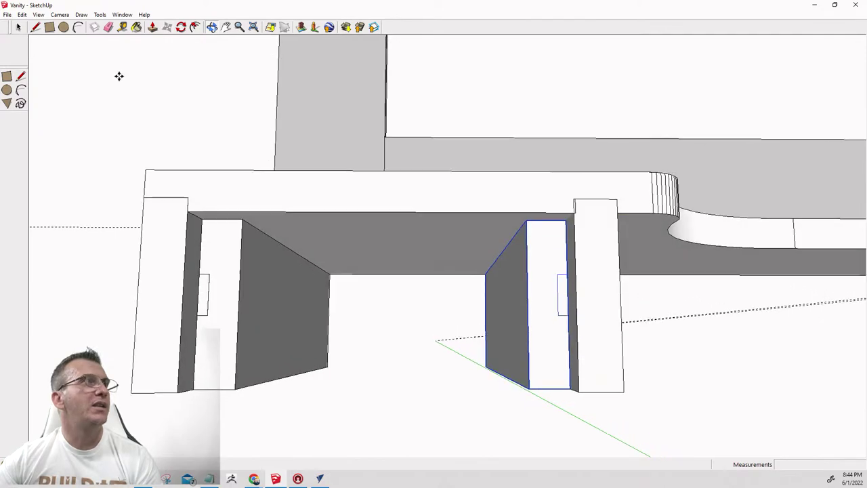
middle_click_drag(118, 75, 40, 74)
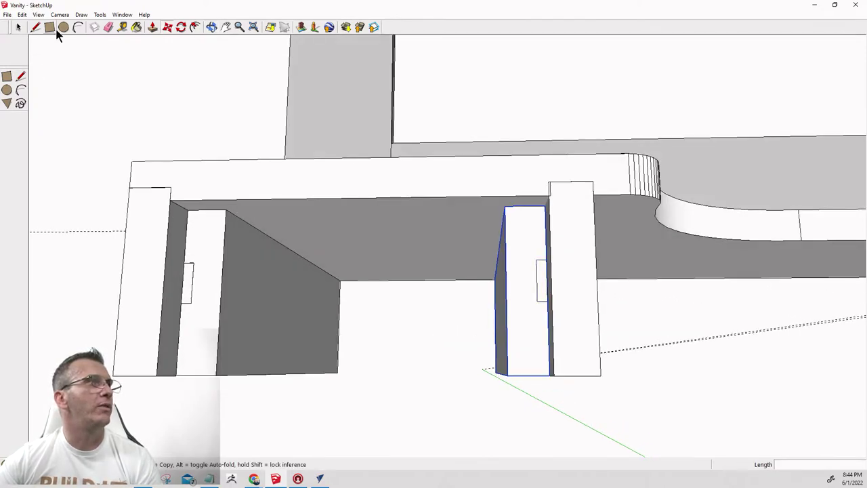
key("d")
left_click(188, 209)
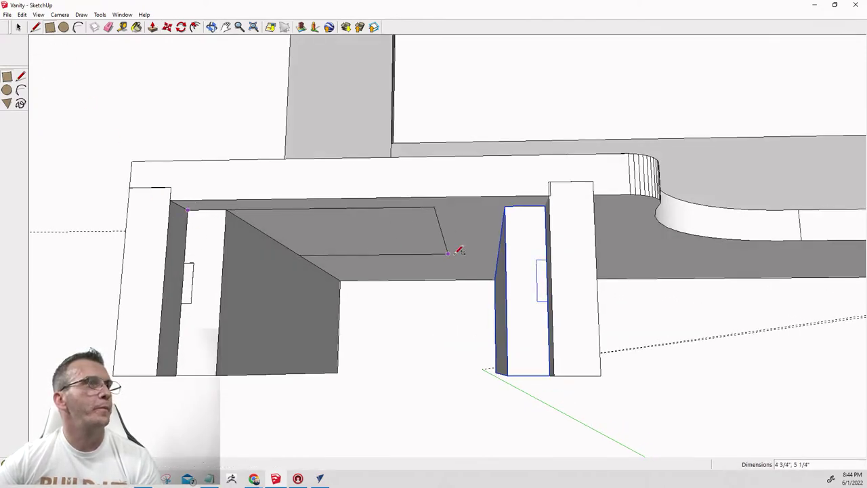
left_click(551, 368)
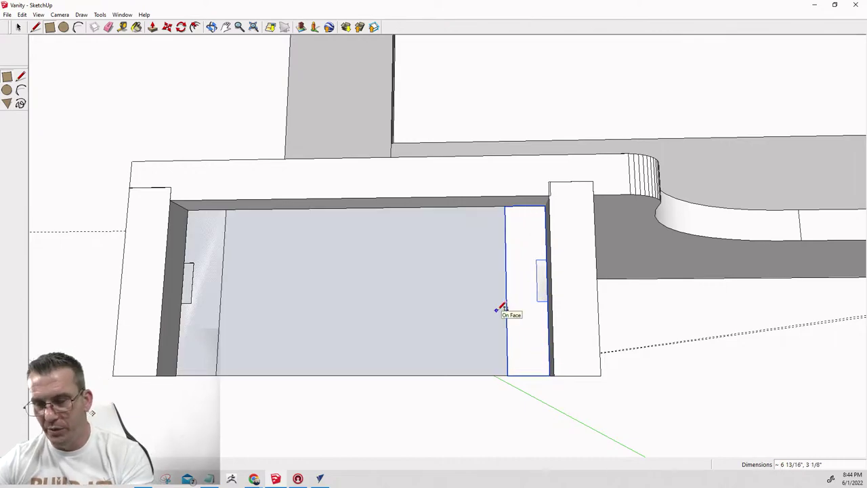
key("p")
left_click(514, 226)
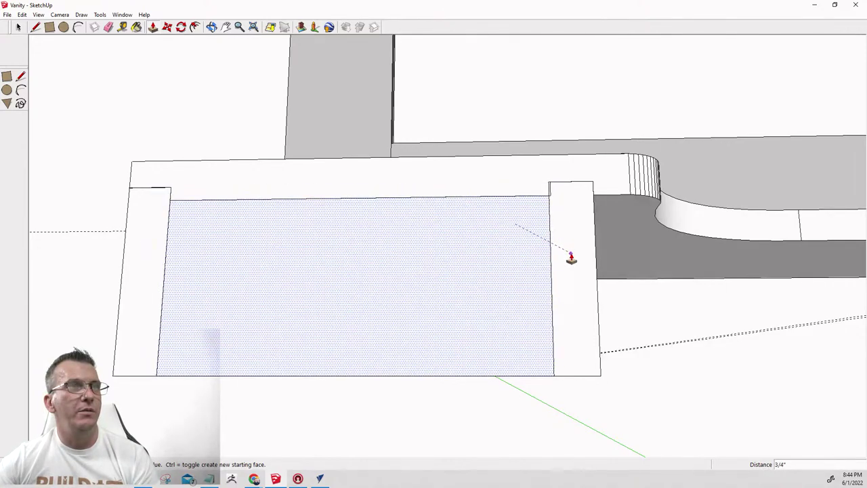
left_click(571, 258)
key("space")
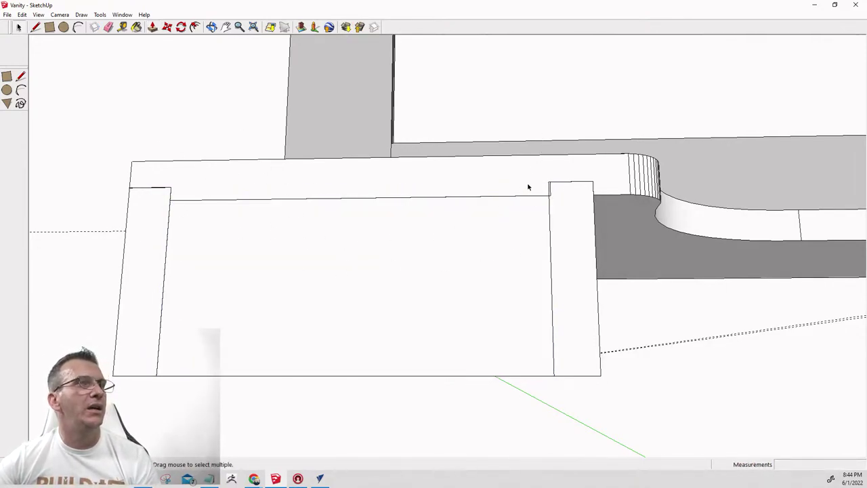
left_click(77, 27)
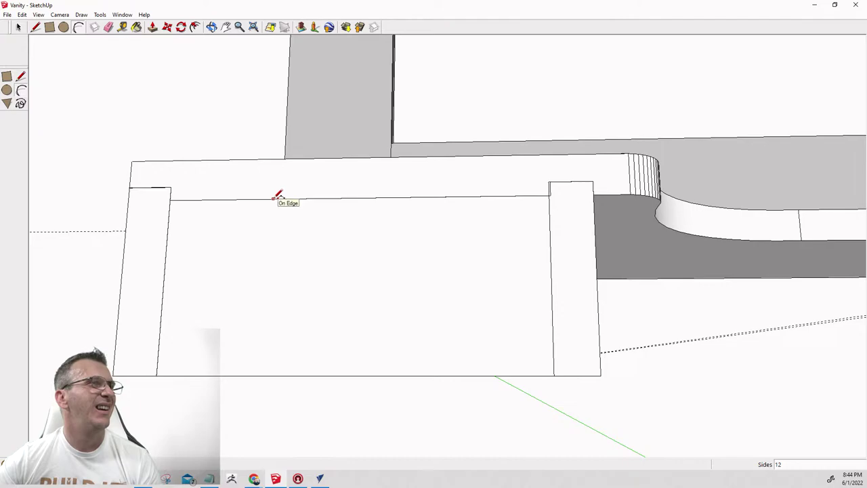
left_click(267, 200)
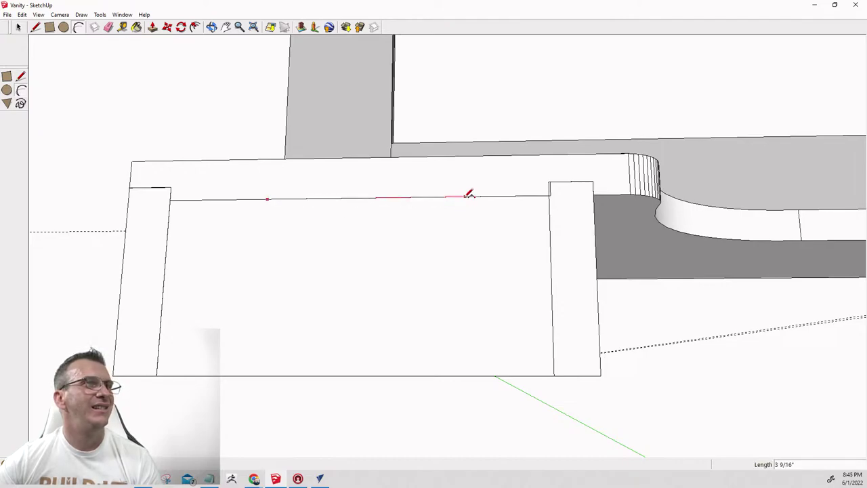
left_click(464, 197)
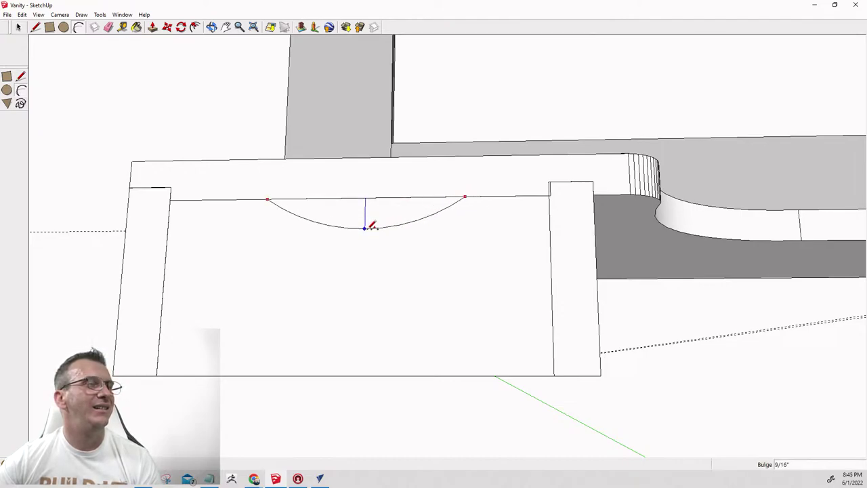
left_click(372, 226)
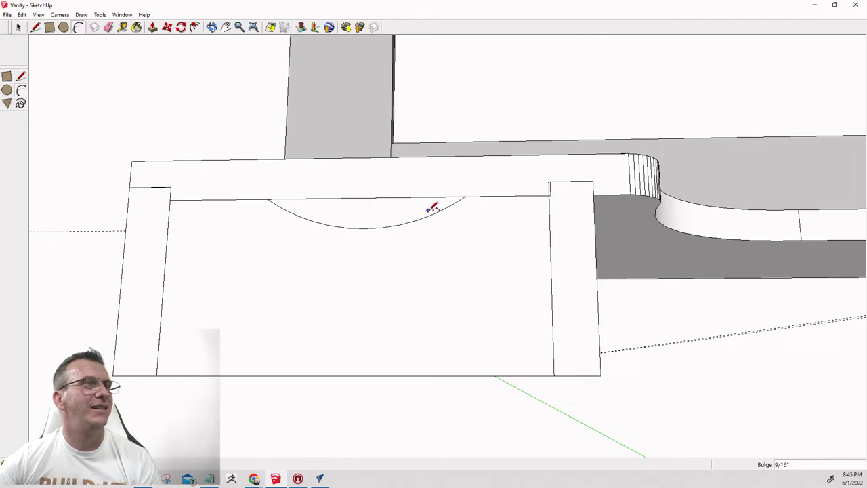
key("space")
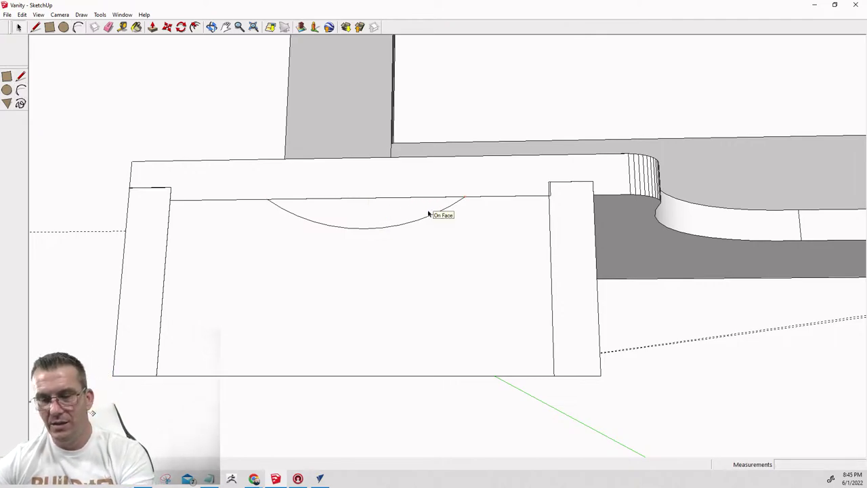
key("p")
left_click(387, 216)
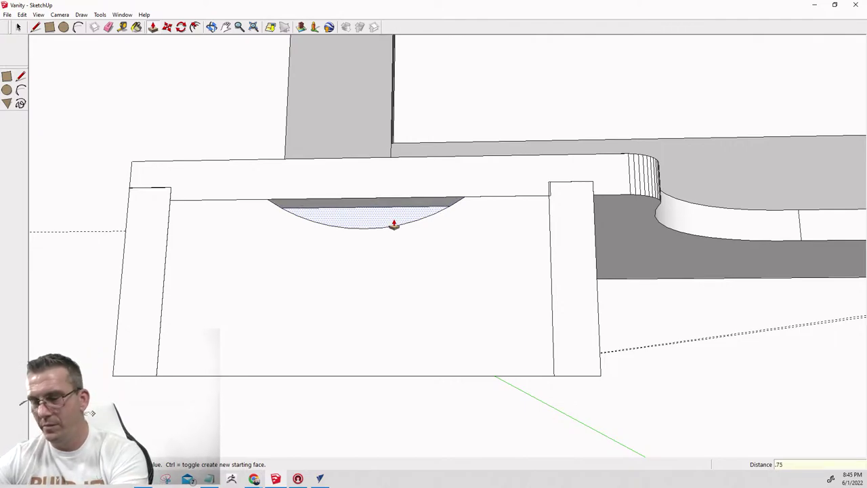
type(".75")
key("Return")
middle_click_drag(395, 224, 425, 316)
scroll(414, 310, "down", 2)
scroll(405, 310, "up", 1)
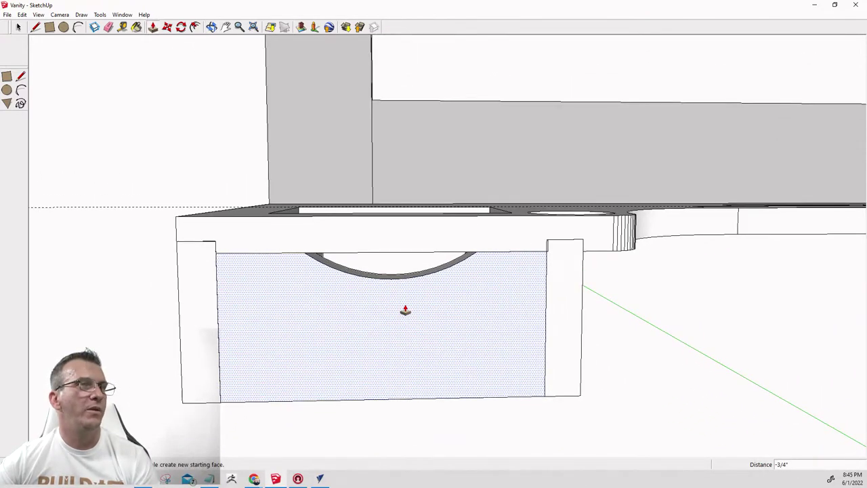
key("space")
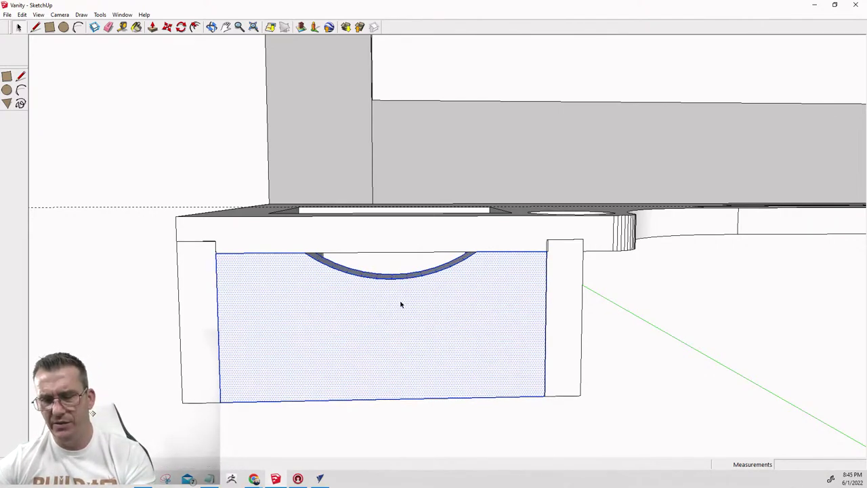
key("g")
key("Return")
scroll(271, 298, "down", 3)
scroll(305, 324, "down", 3)
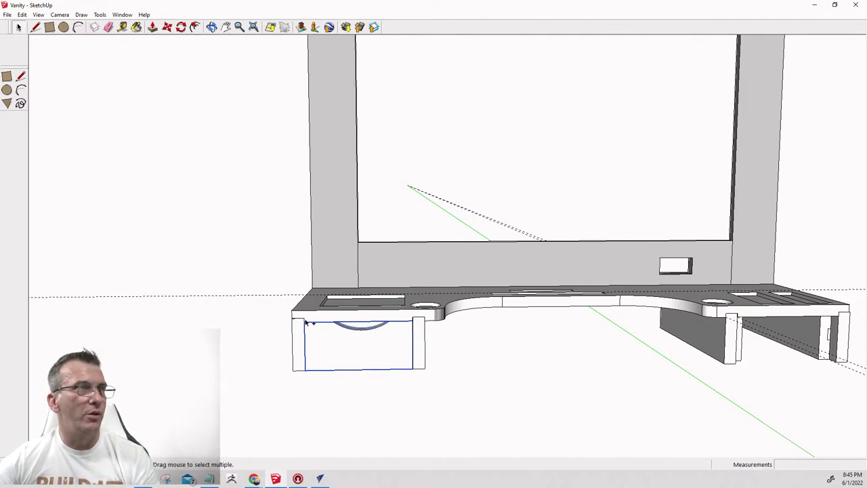
key("m")
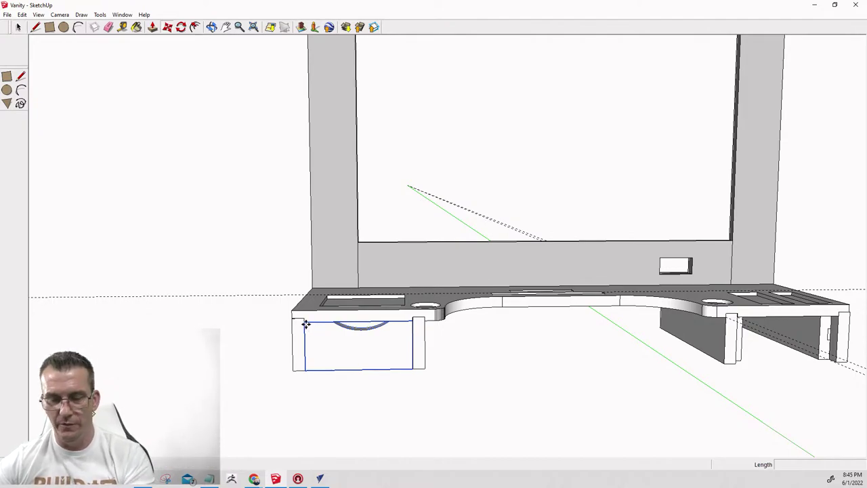
key("ctrl")
left_click(306, 325)
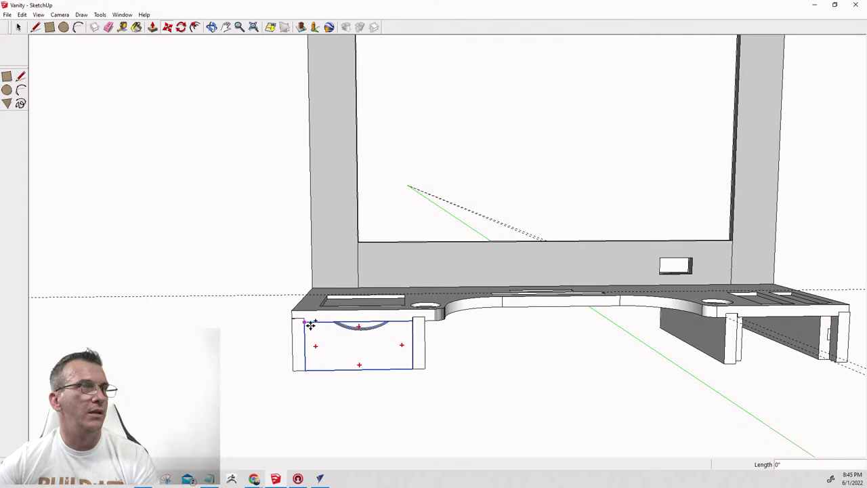
left_click(737, 318)
mouse_move(668, 383)
middle_mouse_down()
mouse_move(468, 366)
mouse_move(588, 363)
mouse_move(341, 360)
mouse_move(490, 228)
mouse_move(836, 164)
mouse_move(840, 136)
mouse_move(745, 273)
middle_mouse_up()
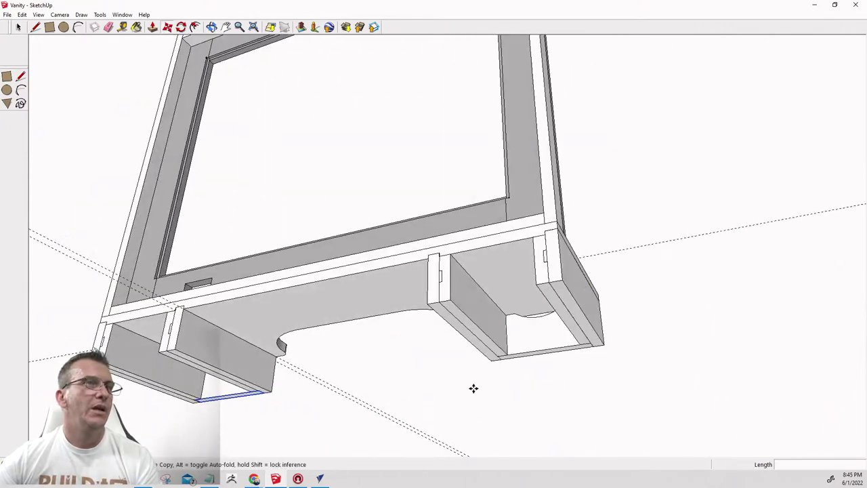
middle_click_drag(474, 388, 529, 192)
scroll(528, 191, "up", 3)
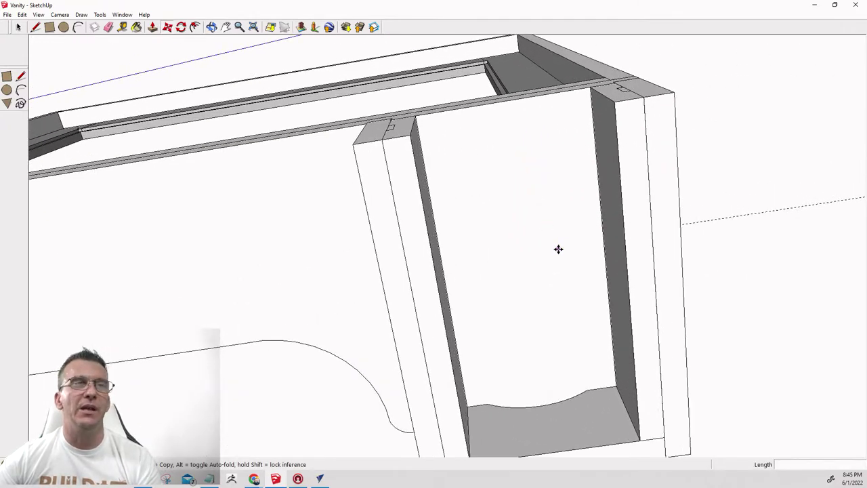
middle_click_drag(559, 249, 329, 352)
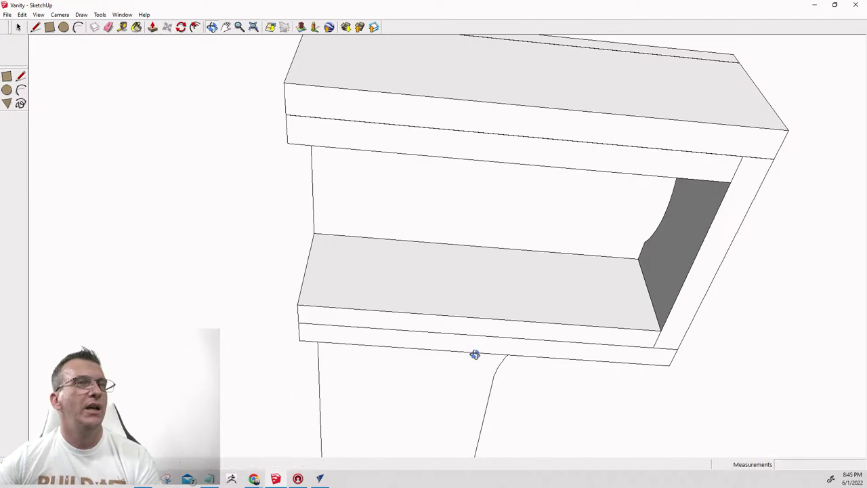
mouse_move(475, 354)
middle_mouse_down()
mouse_move(277, 362)
mouse_move(393, 400)
mouse_move(557, 320)
mouse_move(440, 384)
mouse_move(432, 433)
mouse_move(424, 413)
middle_mouse_up()
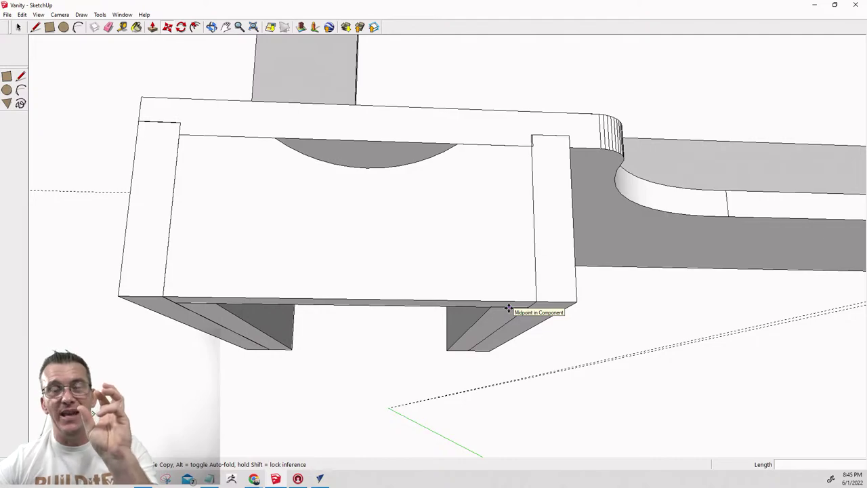
mouse_move(513, 330)
middle_mouse_down()
mouse_move(499, 305)
mouse_move(512, 183)
middle_mouse_up()
key("m")
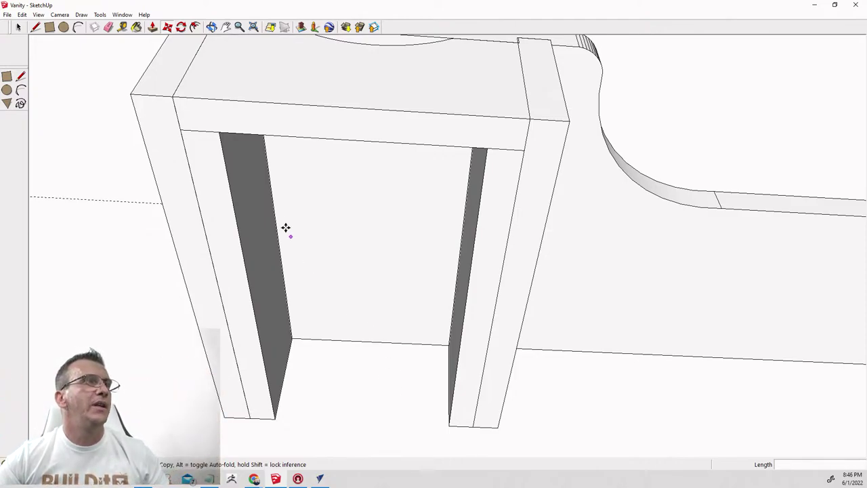
Recess the top rail's front face by 1/16".
key("space")
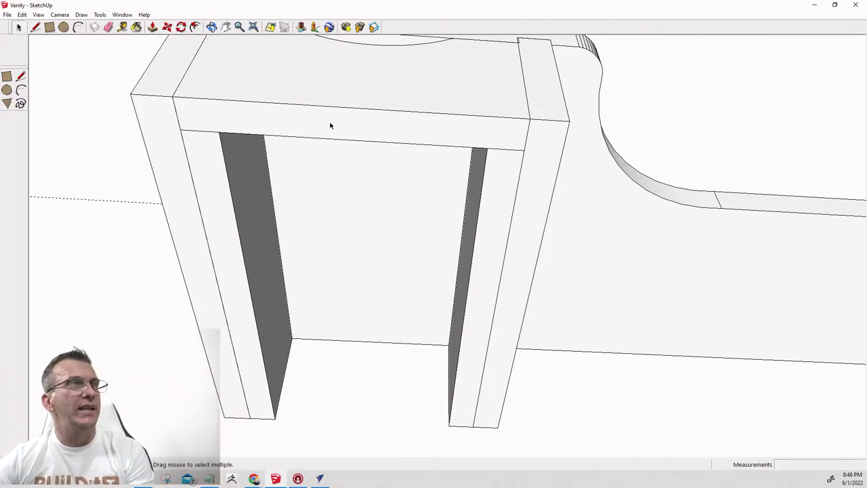
left_click(332, 126)
double_click(344, 132)
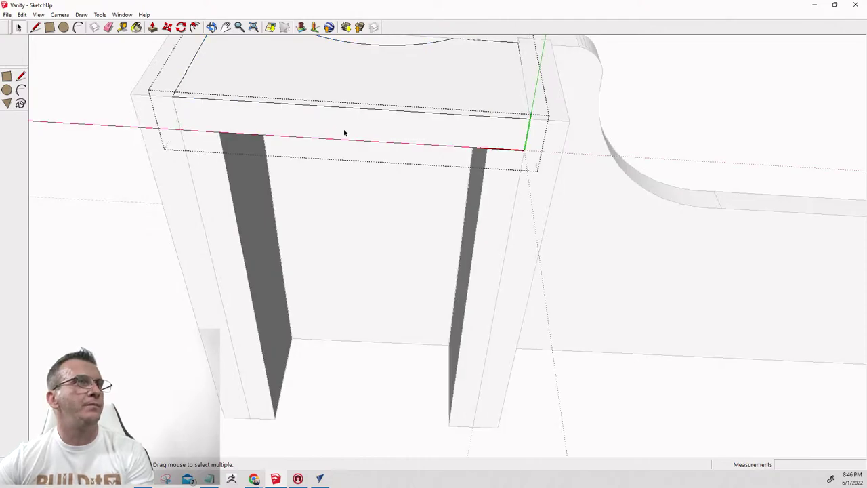
key("p")
left_click(350, 134)
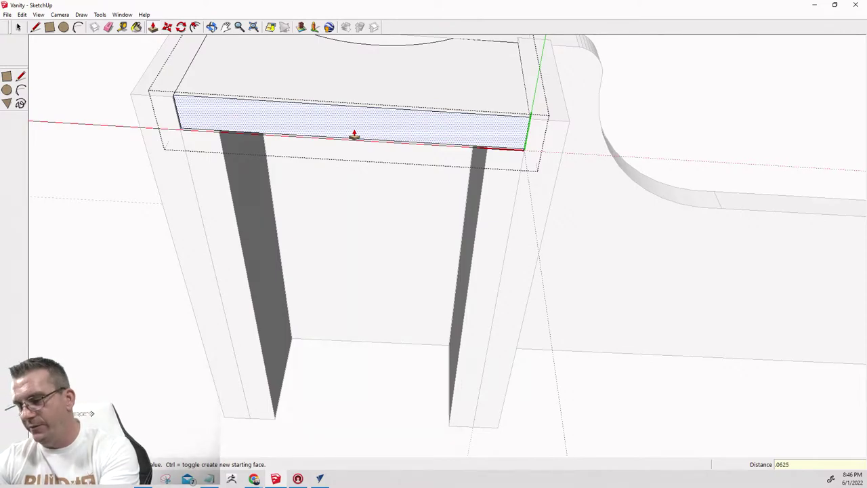
key("Return")
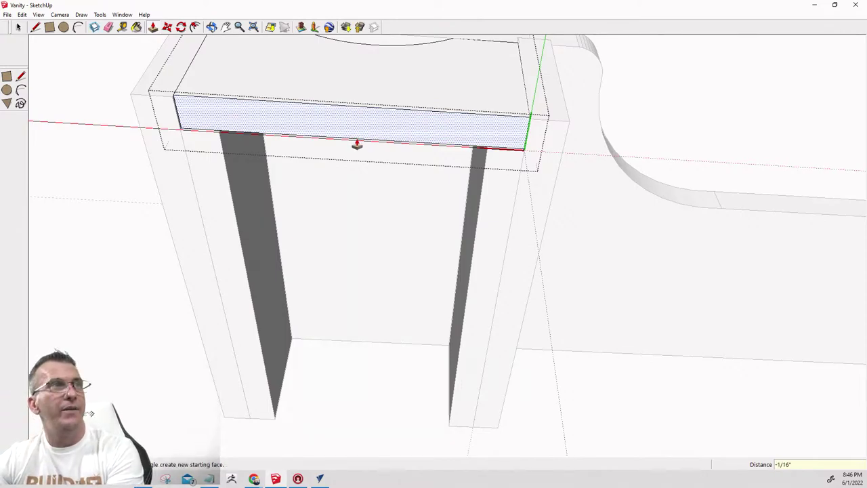
Push the right leg's inner face back .062" (1/16").
key("space")
left_click(494, 226)
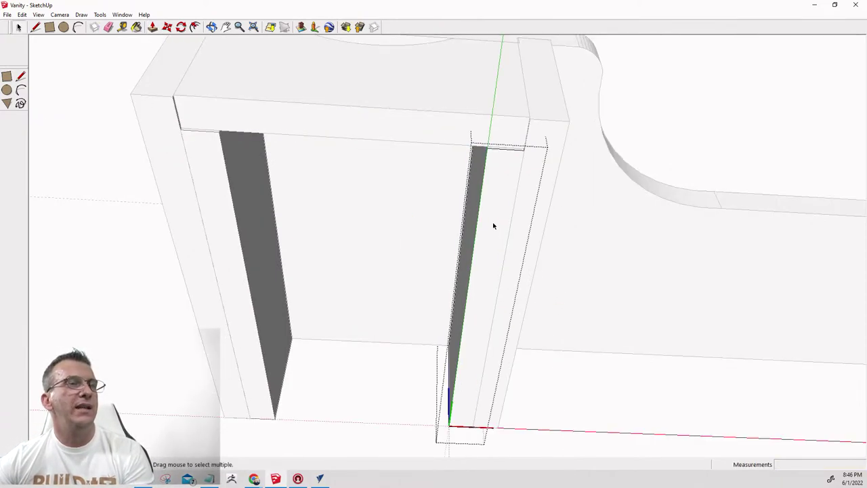
key("p")
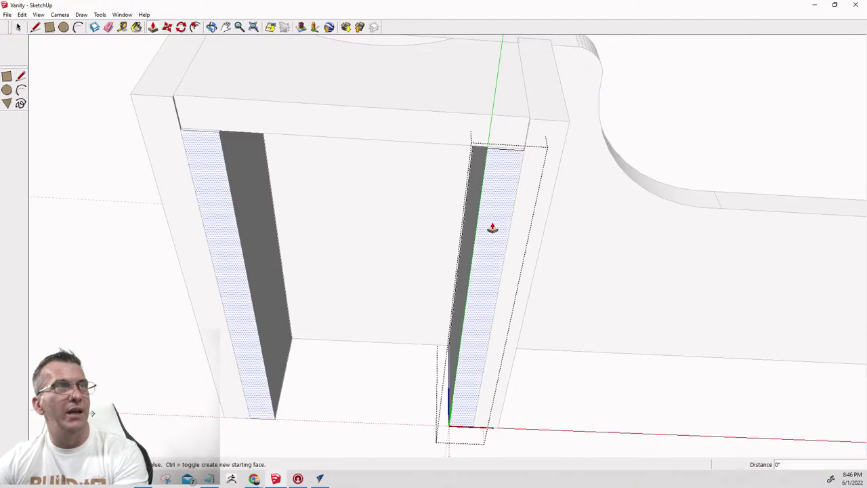
left_click(492, 228)
type(".")
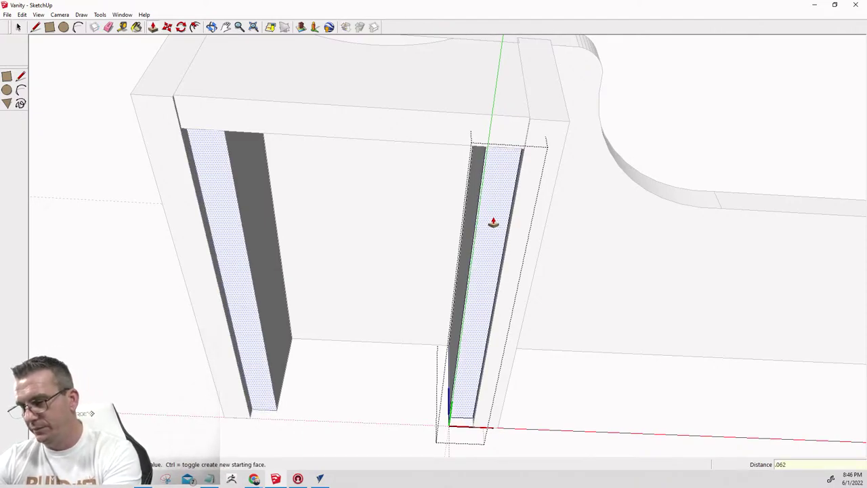
type("062")
key("Return")
key("space")
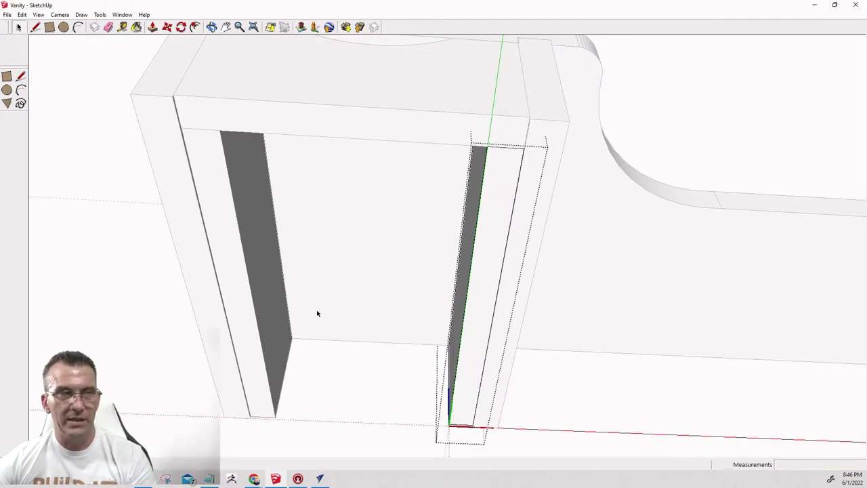
scroll(447, 247, "down", 3)
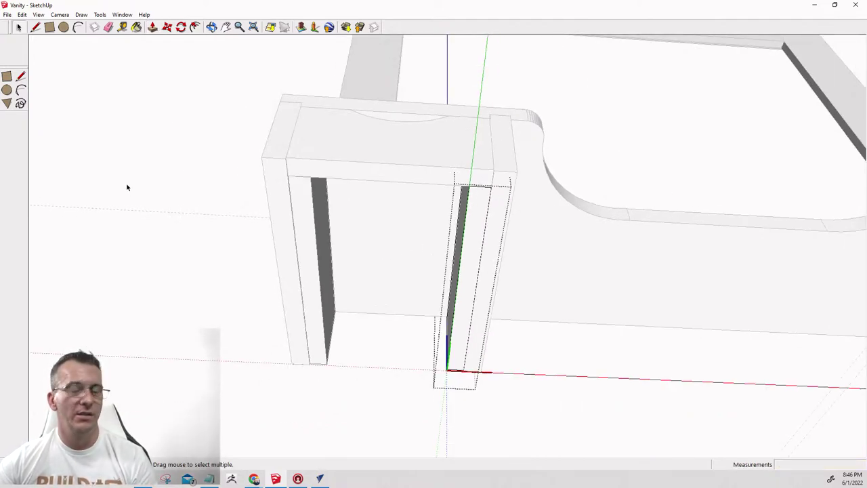
scroll(126, 185, "down", 2)
middle_click_drag(167, 183, 477, 323)
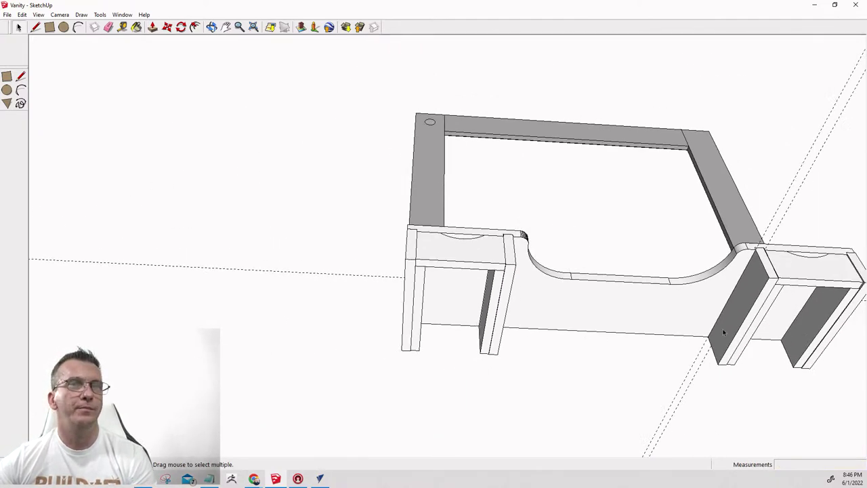
scroll(838, 313, "up", 3)
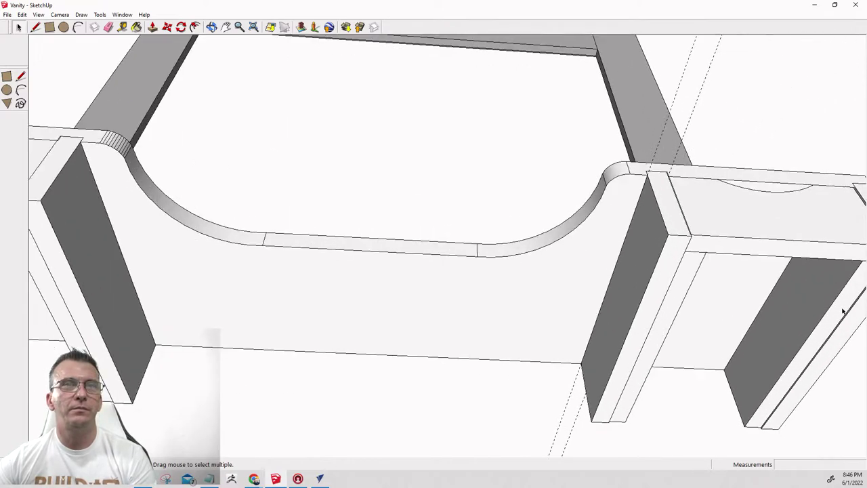
middle_click_drag(838, 314, 508, 423)
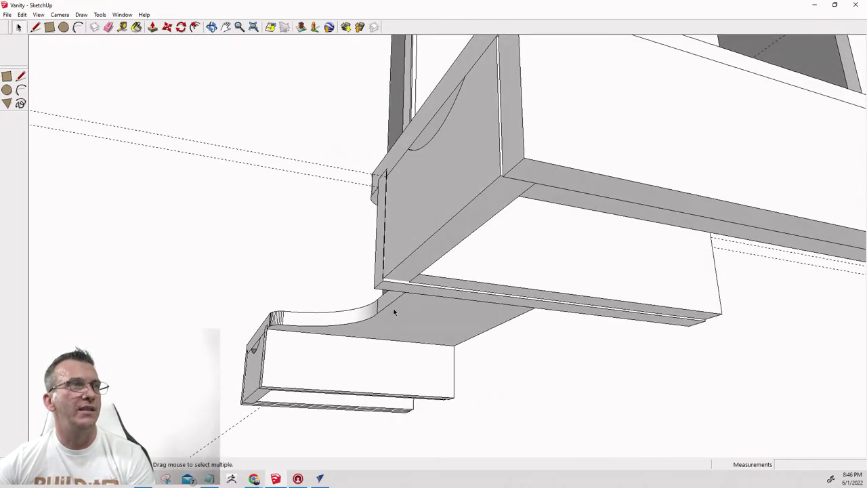
middle_click_drag(475, 296, 716, 329)
scroll(620, 372, "up", 3)
middle_click_drag(625, 385, 361, 337)
scroll(541, 415, "up", 3)
scroll(541, 415, "down", 3)
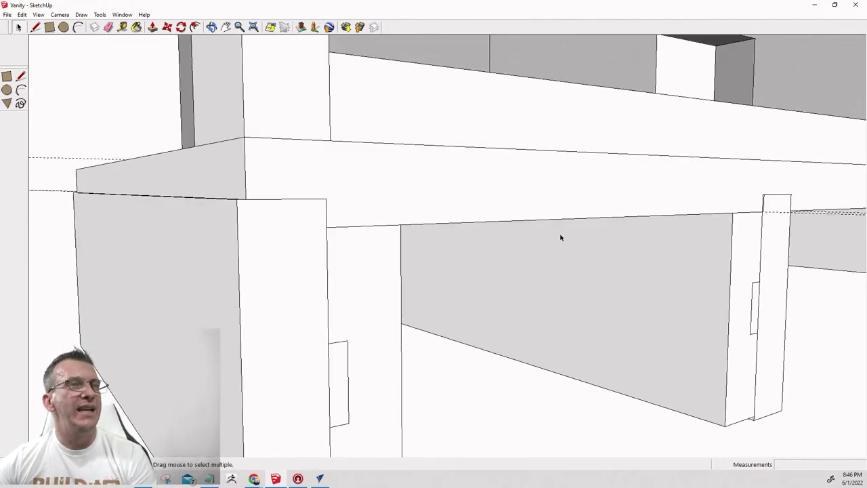
middle_click_drag(562, 236, 467, 310)
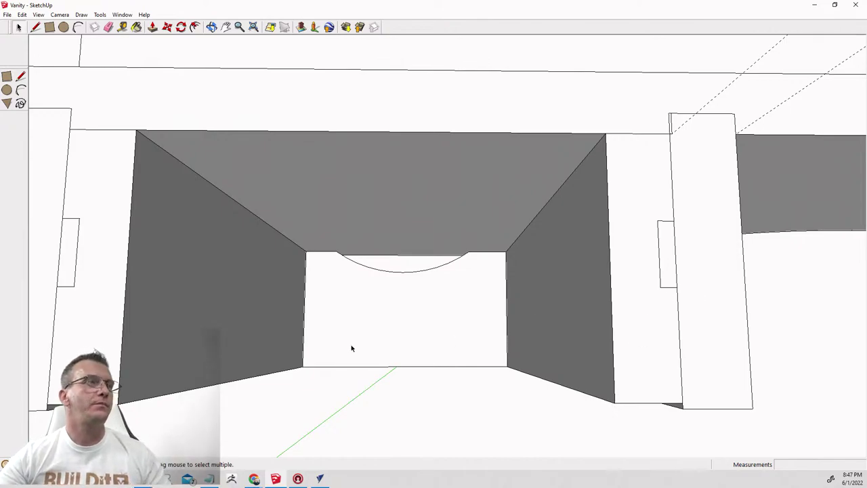
scroll(145, 318, "down", 1)
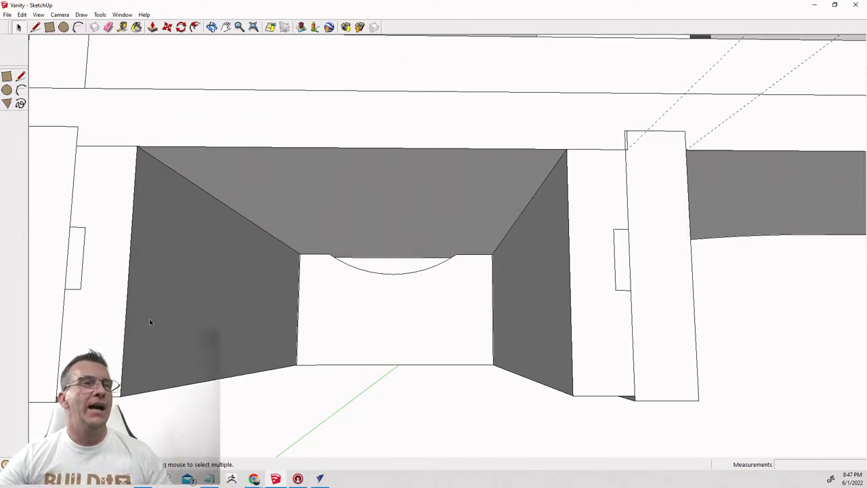
scroll(149, 318, "up", 1)
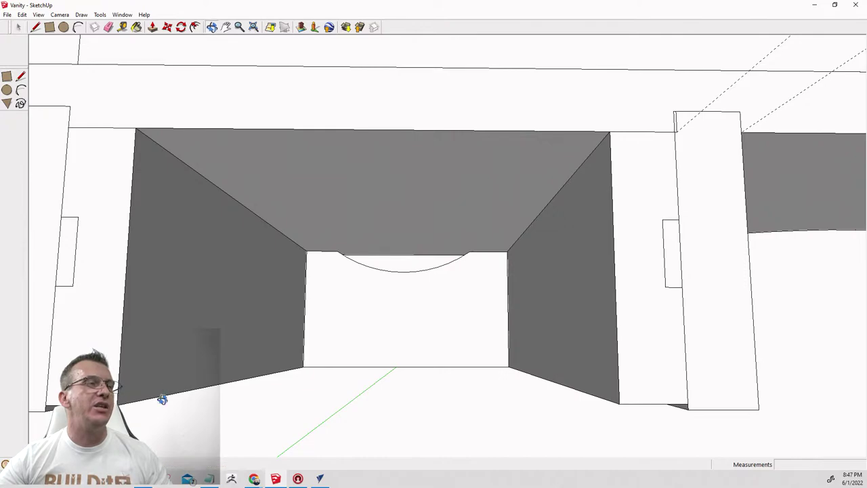
mouse_move(160, 397)
middle_mouse_down()
mouse_move(139, 304)
mouse_move(205, 241)
mouse_move(196, 310)
mouse_move(172, 360)
mouse_move(160, 351)
mouse_move(161, 312)
mouse_move(182, 289)
middle_mouse_up()
middle_click_drag(267, 328, 269, 325)
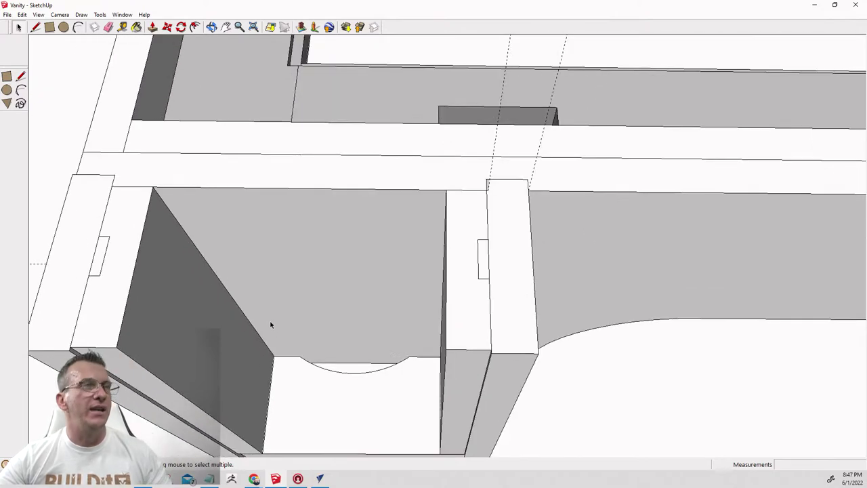
Push the side panel component's face 3/4".
double_click(464, 318)
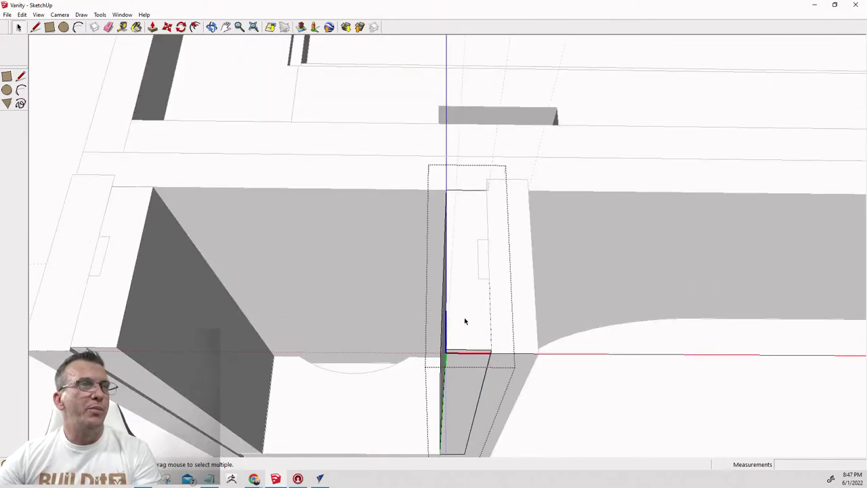
key("p")
left_click(456, 310)
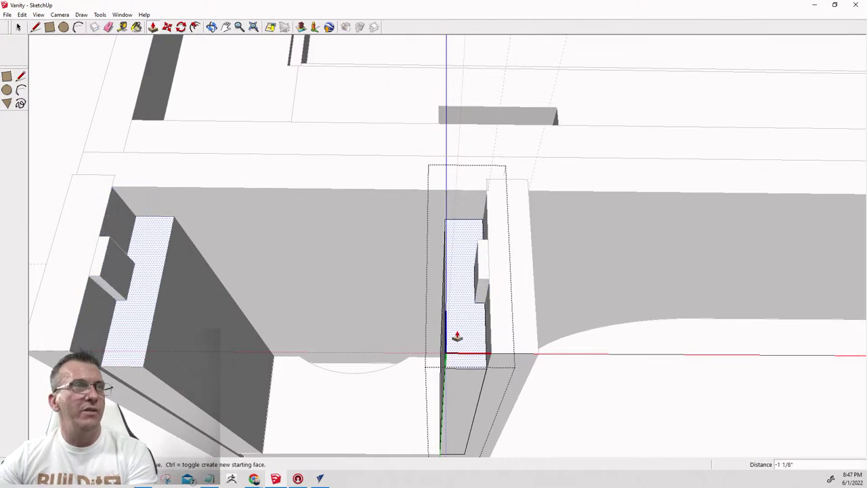
type("3/4")
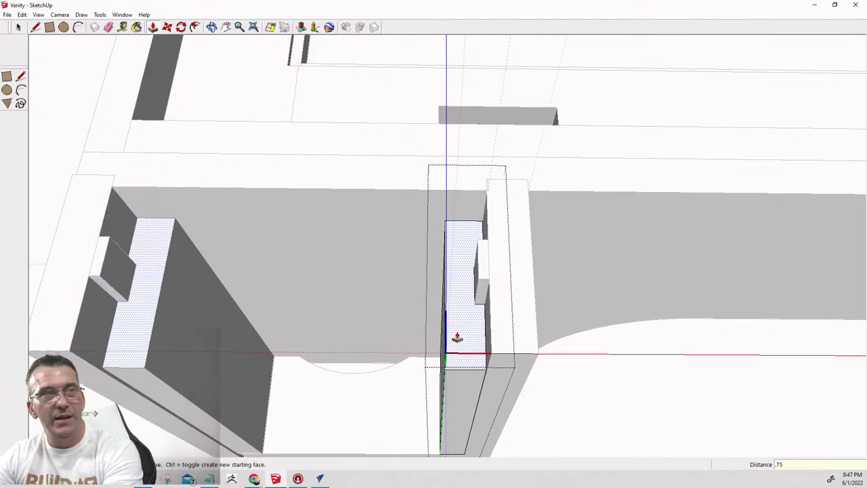
key("Return")
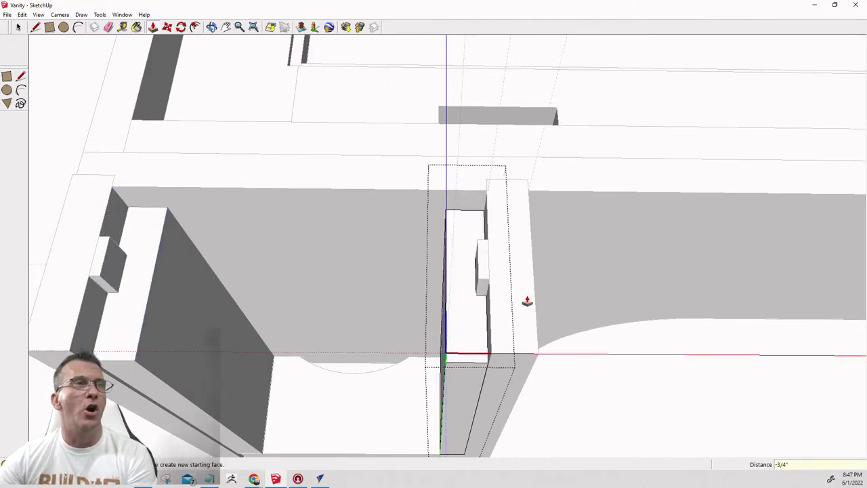
Orbit below the drawer box to expose its lower grey face.
scroll(527, 301, "down", 5)
scroll(527, 301, "up", 4)
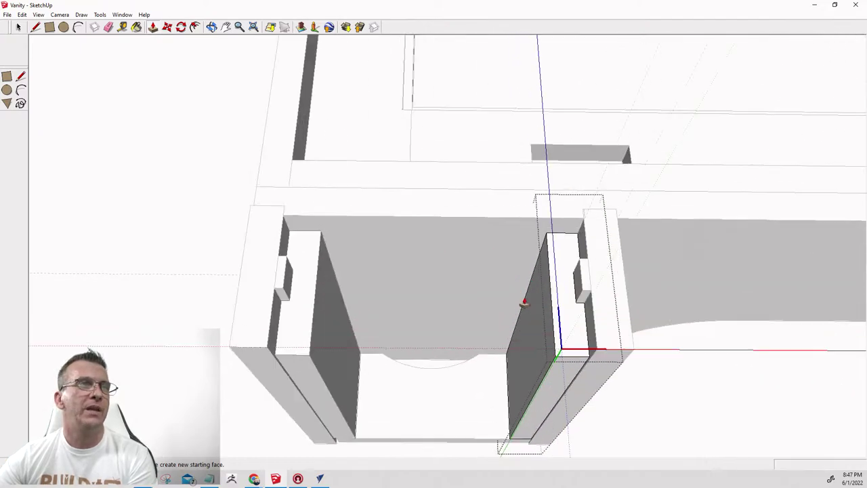
scroll(535, 303, "up", 2)
middle_click_drag(581, 358, 376, 427)
scroll(441, 411, "up", 5)
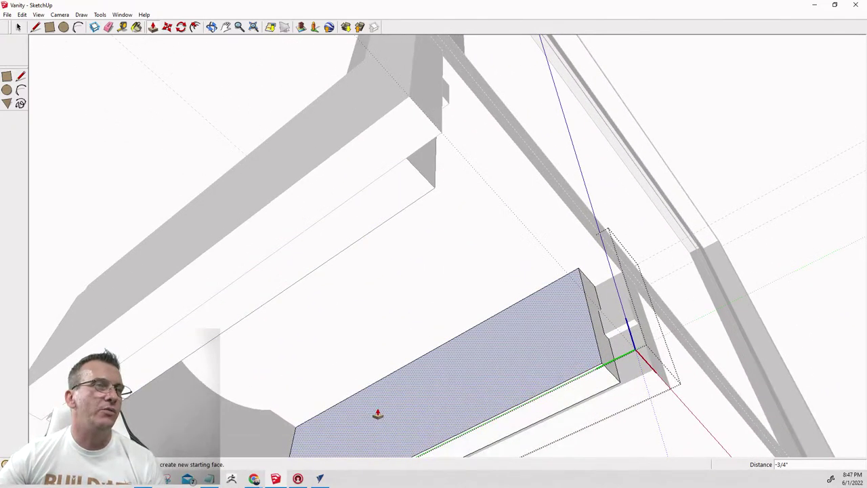
middle_click_drag(377, 416, 474, 454)
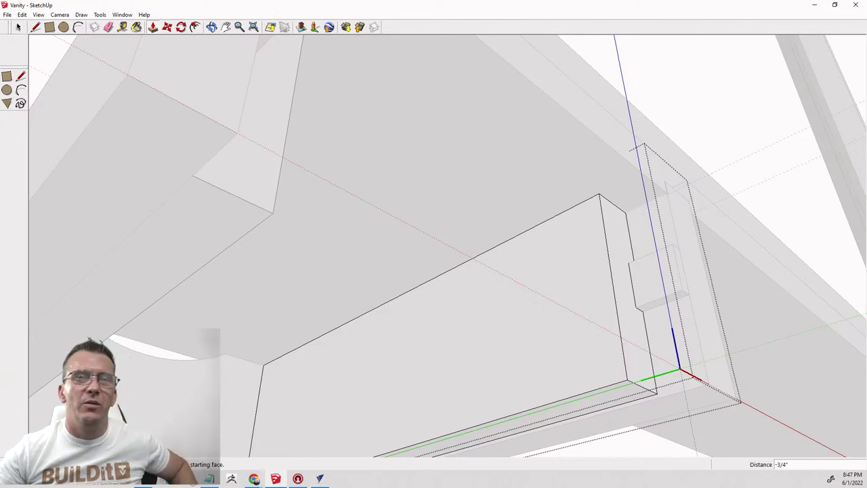
scroll(571, 413, "up", 5)
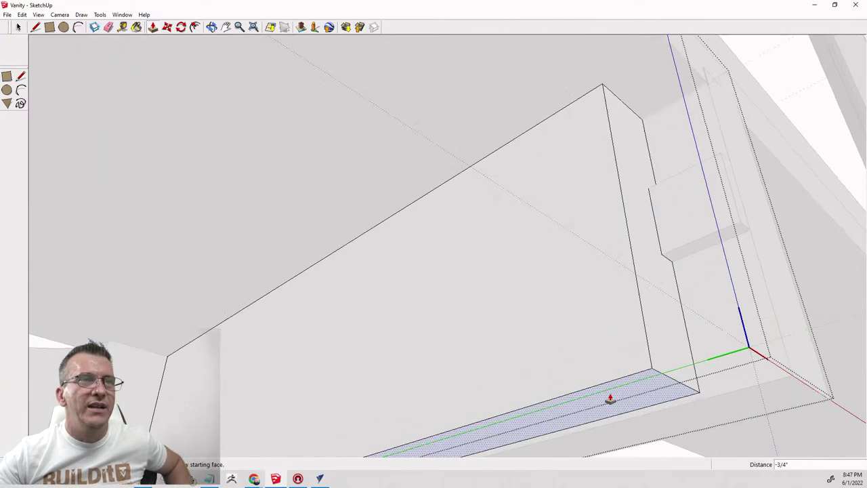
middle_click_drag(624, 389, 186, 404)
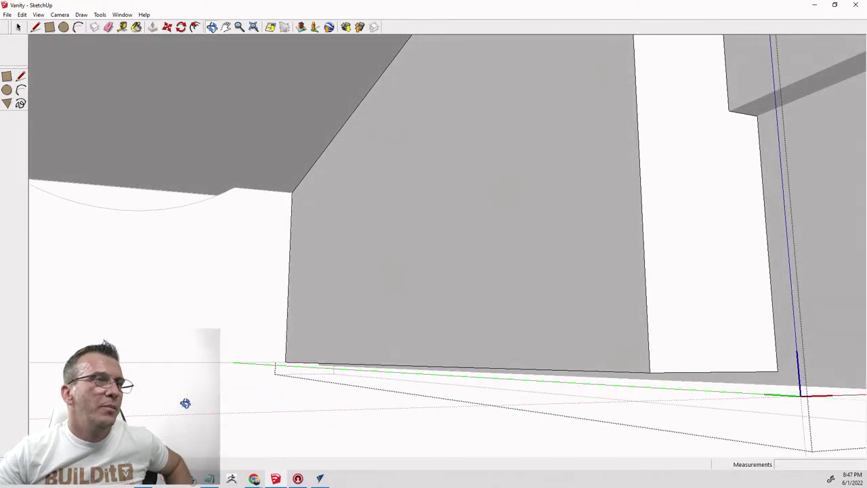
Draw a 9 3/4" x 1/8" rectangle strip along the panel's bottom edge.
key("p")
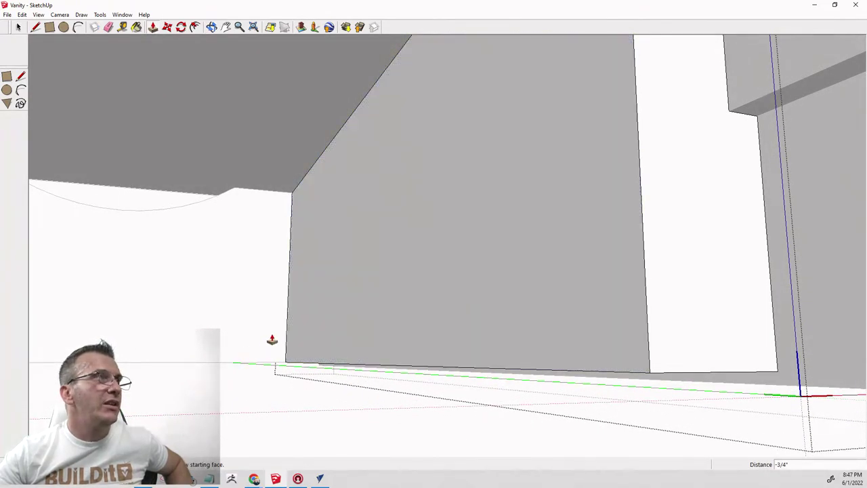
left_click(49, 27)
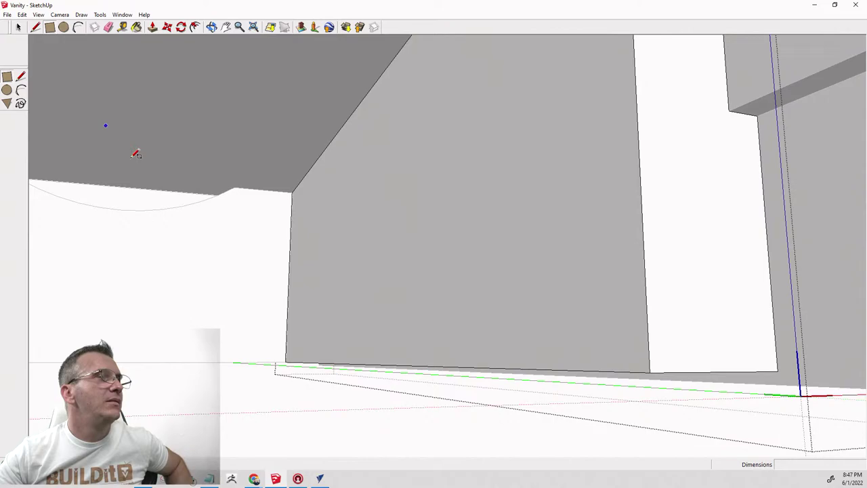
left_click(649, 372)
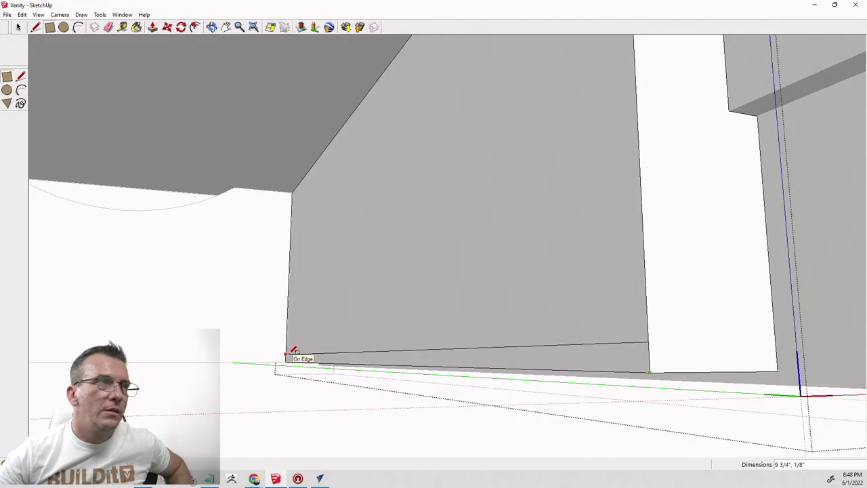
middle_click_drag(522, 465, 503, 437)
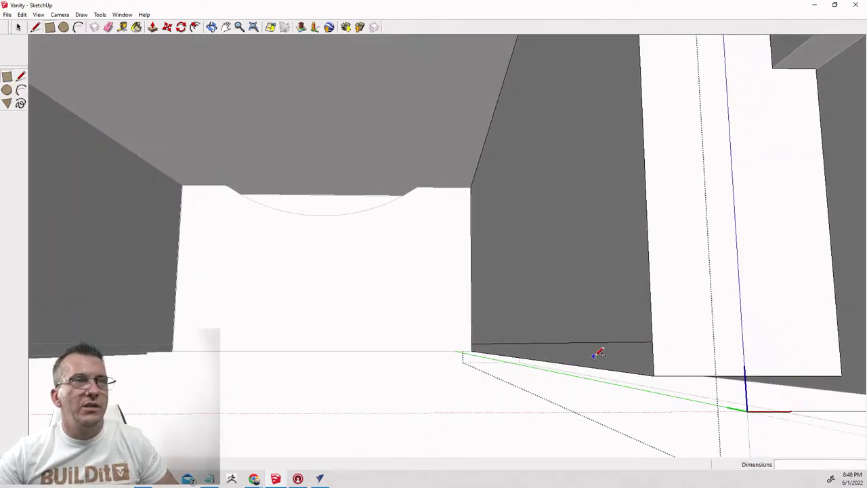
middle_click_drag(608, 356, 515, 384)
key("f")
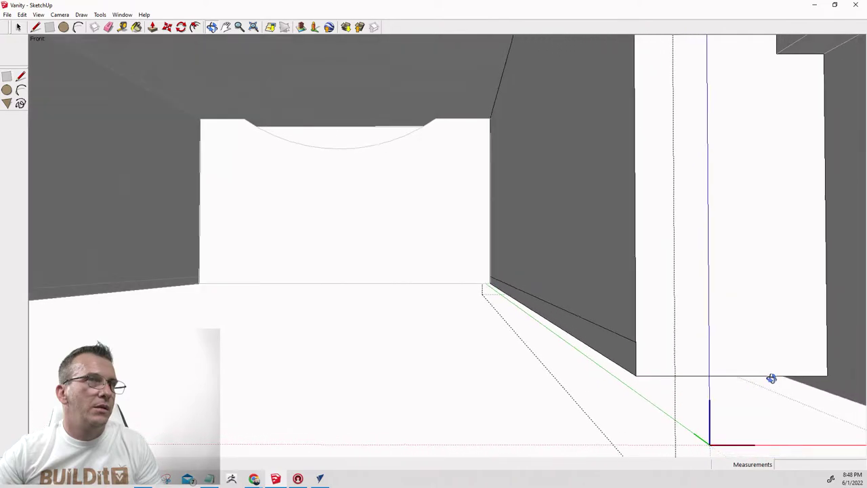
Recess the bottom strip 1/8", replacing an initial 1/4" extrusion.
key("p")
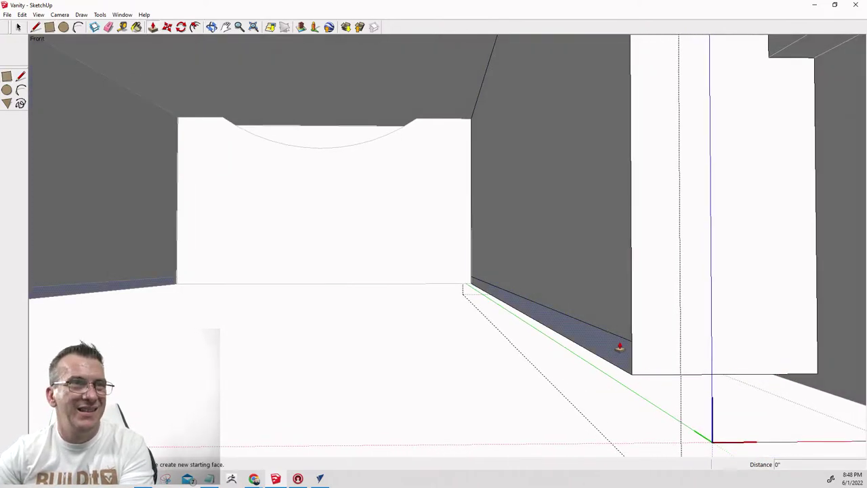
left_click(623, 355)
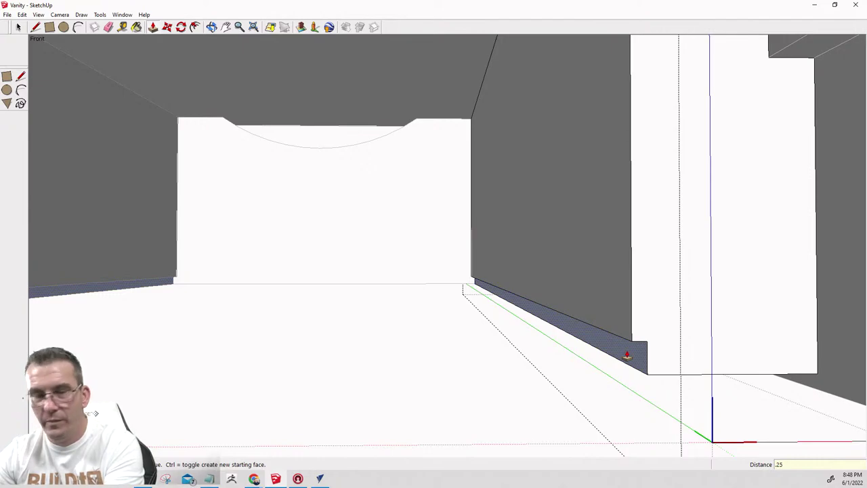
key("Return")
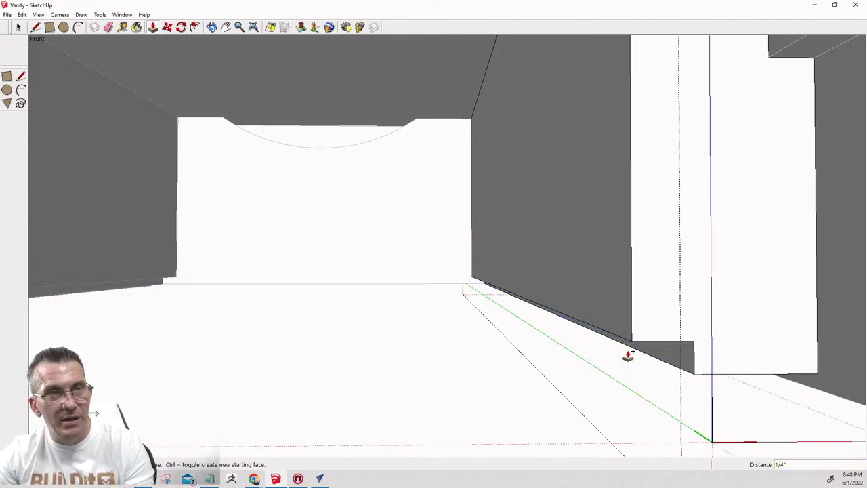
key("ctrl+z")
left_click(621, 357)
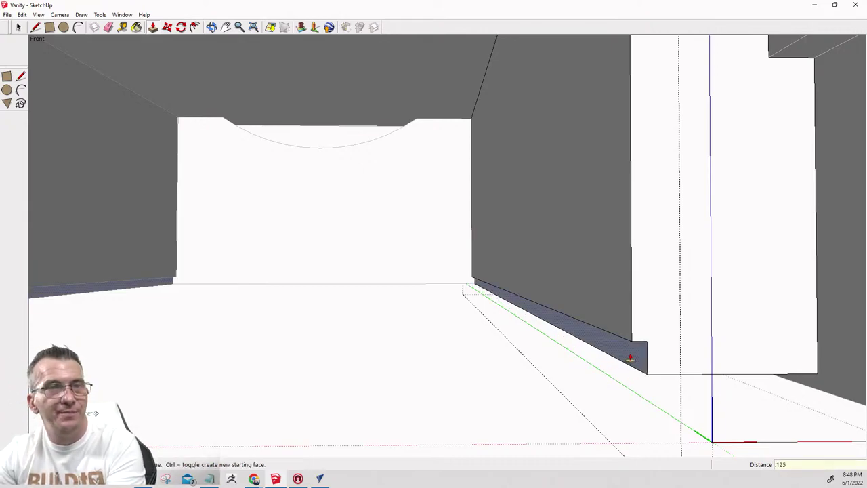
key("Return")
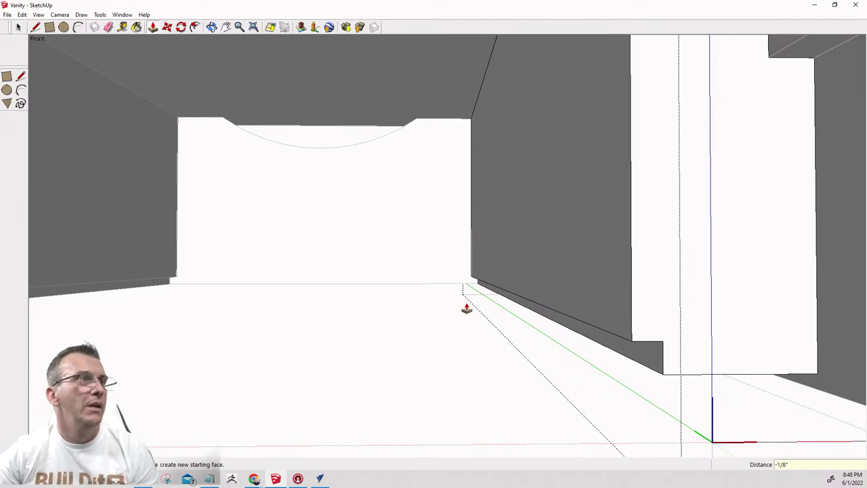
scroll(526, 277, "down", 10)
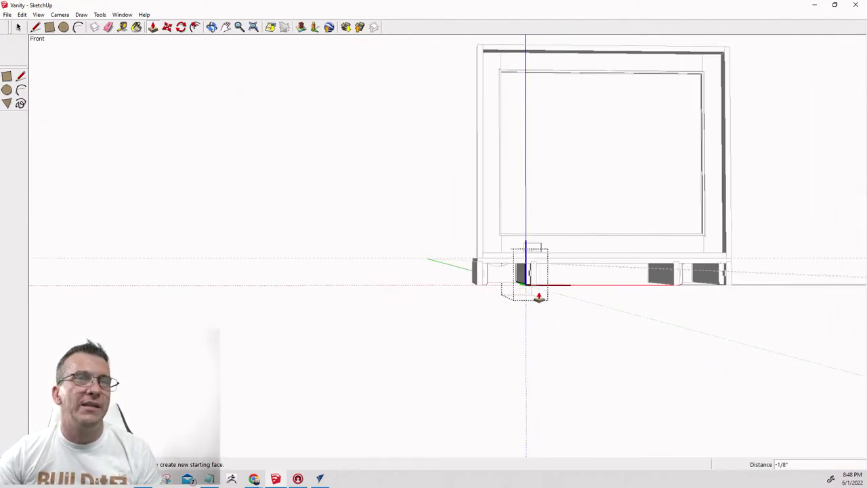
Orbit down into the cabinet opening and select its bottom board.
scroll(741, 284, "up", 8)
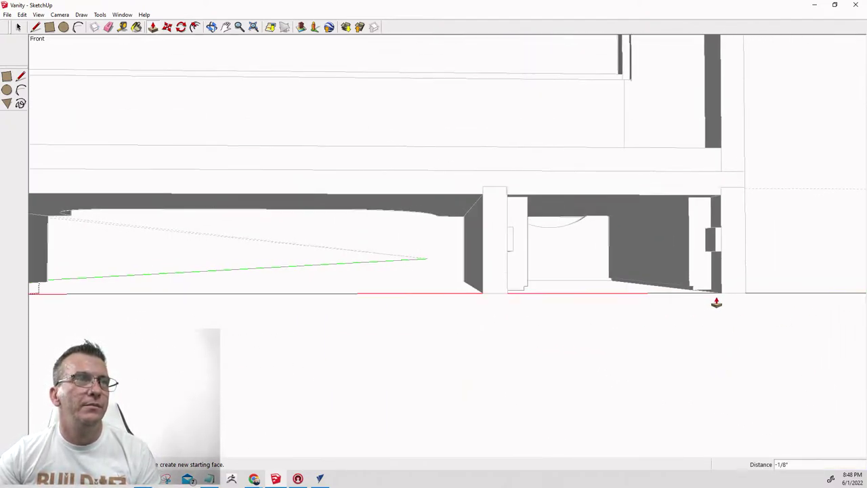
scroll(717, 302, "down", 5)
scroll(383, 304, "up", 6)
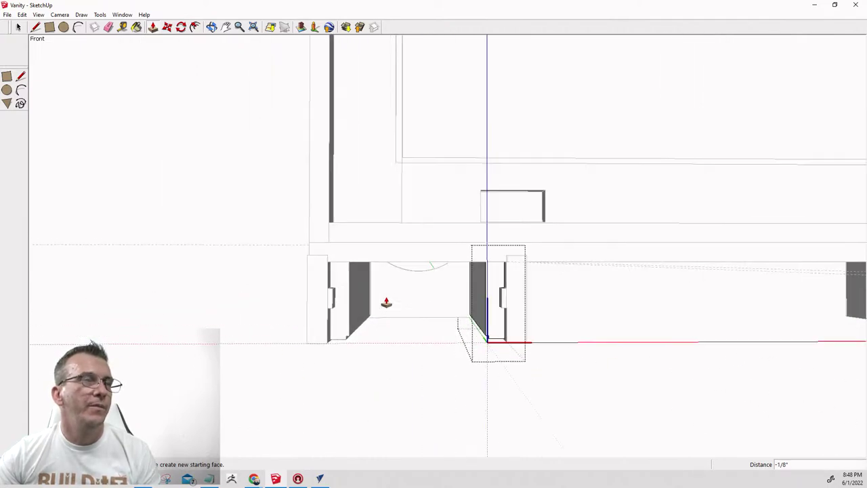
middle_click_drag(544, 431, 547, 339)
middle_click_drag(521, 384, 551, 402)
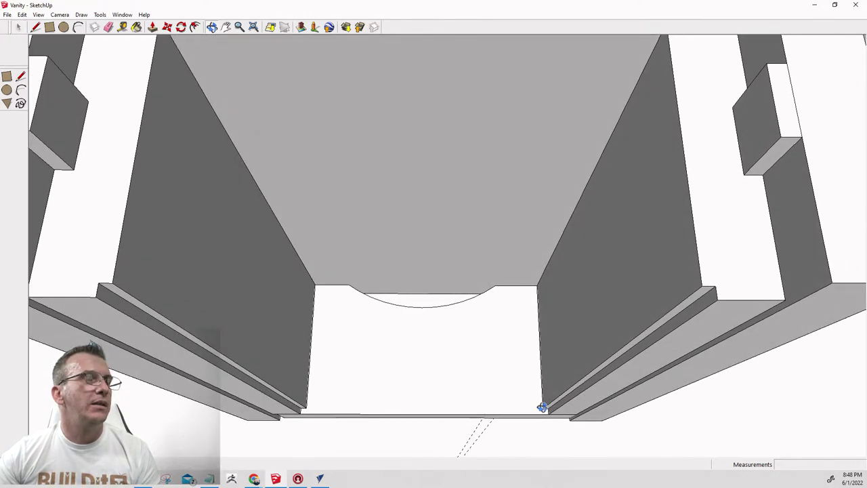
scroll(526, 383, "down", 3)
scroll(366, 413, "up", 5)
middle_click_drag(372, 396, 538, 411)
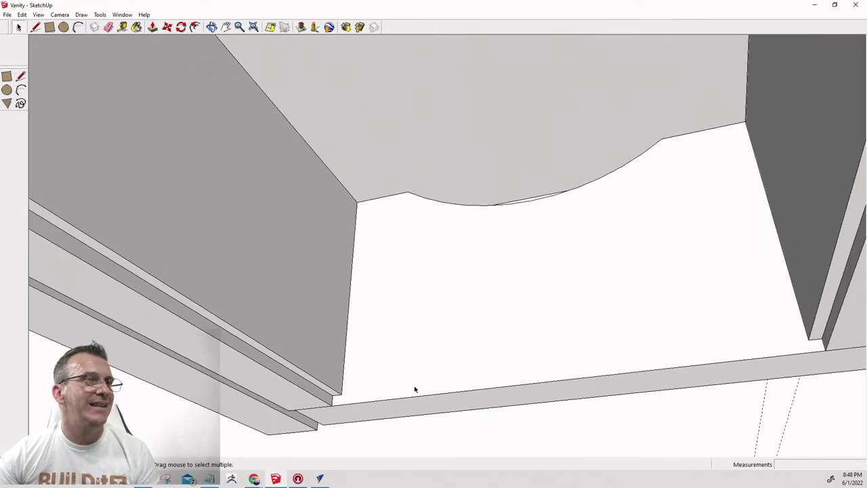
middle_click_drag(416, 393, 522, 286)
scroll(540, 299, "down", 1)
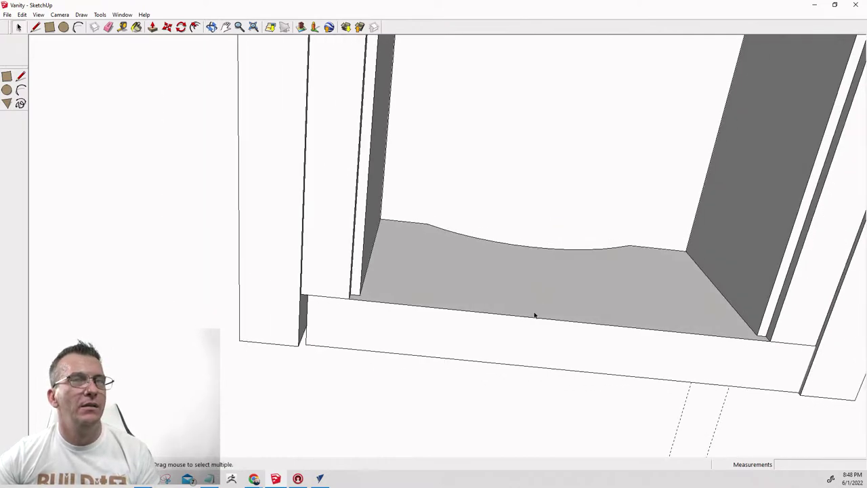
left_click(529, 323)
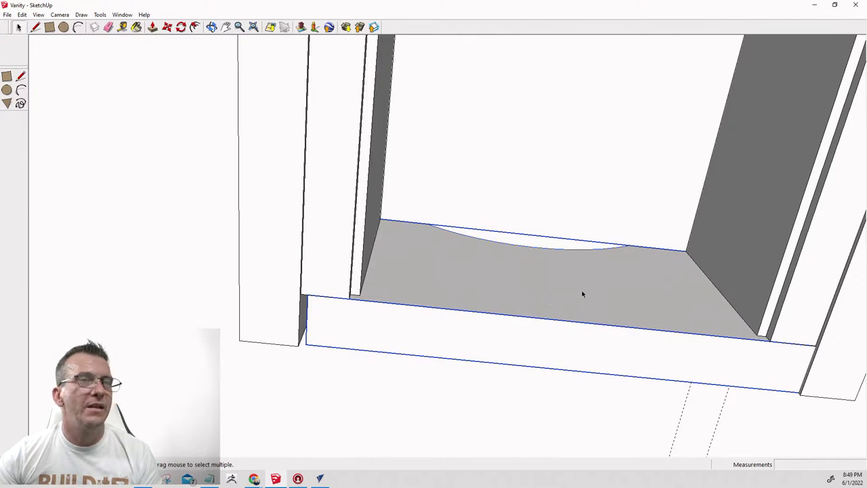
Enter the front rail group beneath the opening for editing.
scroll(582, 295, "down", 1)
scroll(583, 298, "up", 1)
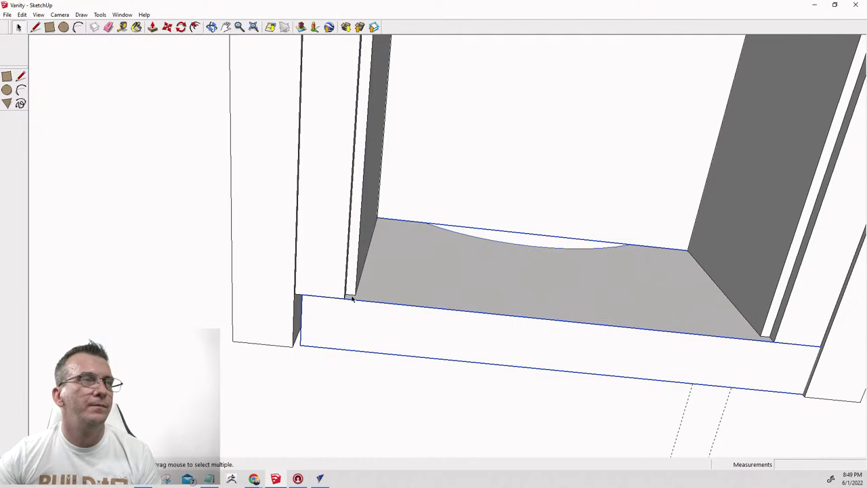
scroll(351, 298, "up", 2)
middle_click_drag(352, 298, 277, 307)
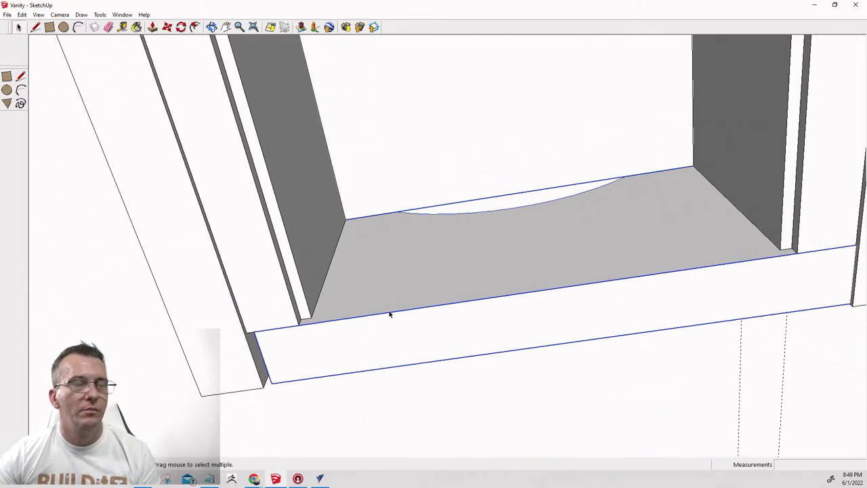
double_click(325, 327)
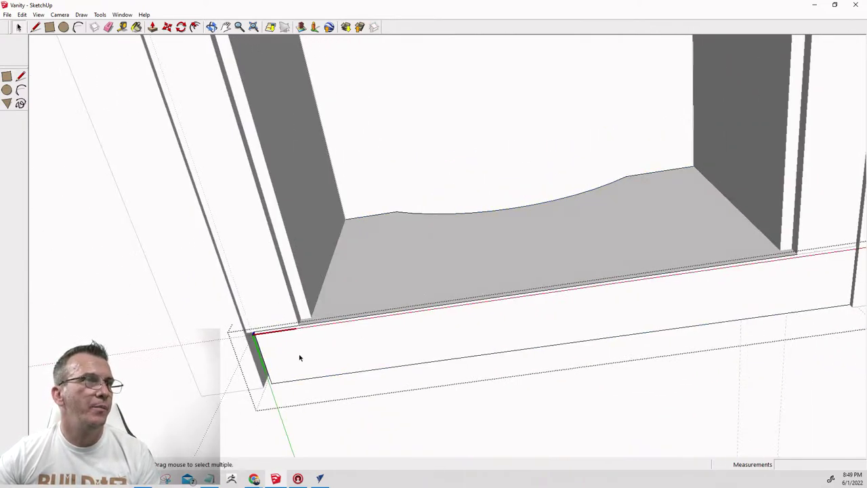
Orbit around the front rail and curved apron to a frontal view of the base.
scroll(366, 359, "up", 2)
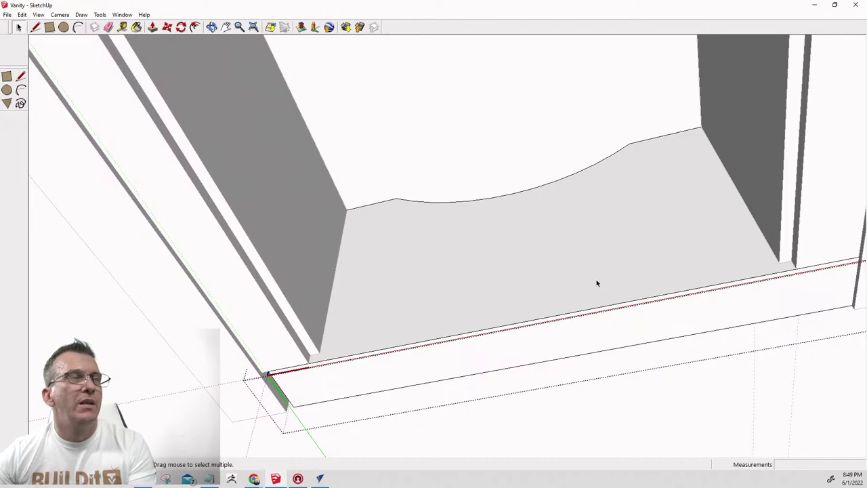
middle_click_drag(597, 283, 789, 244)
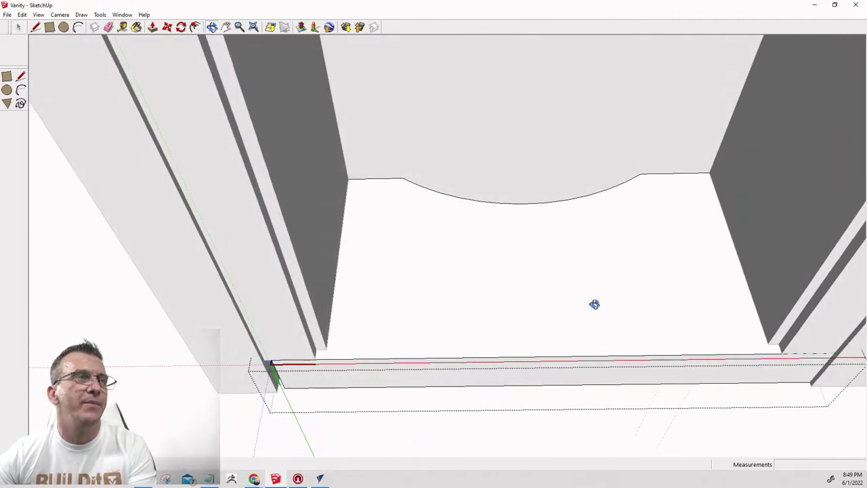
middle_click_drag(594, 304, 536, 361)
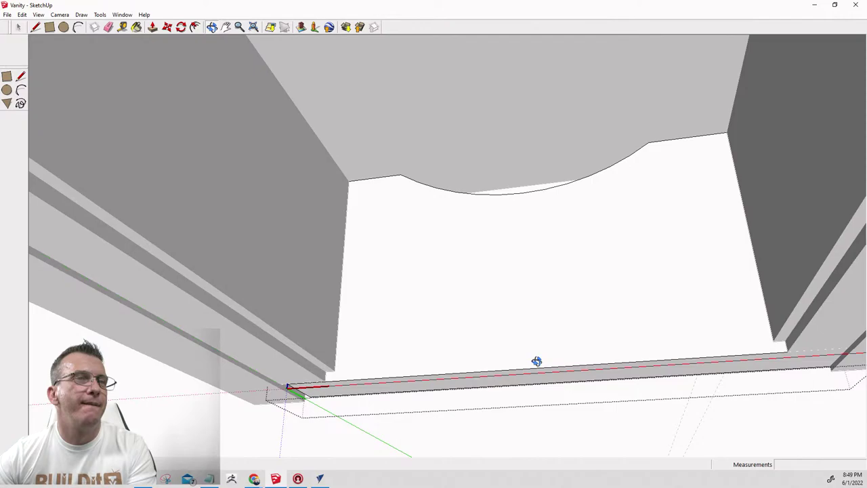
middle_click_drag(537, 361, 534, 350)
scroll(534, 350, "down", 5)
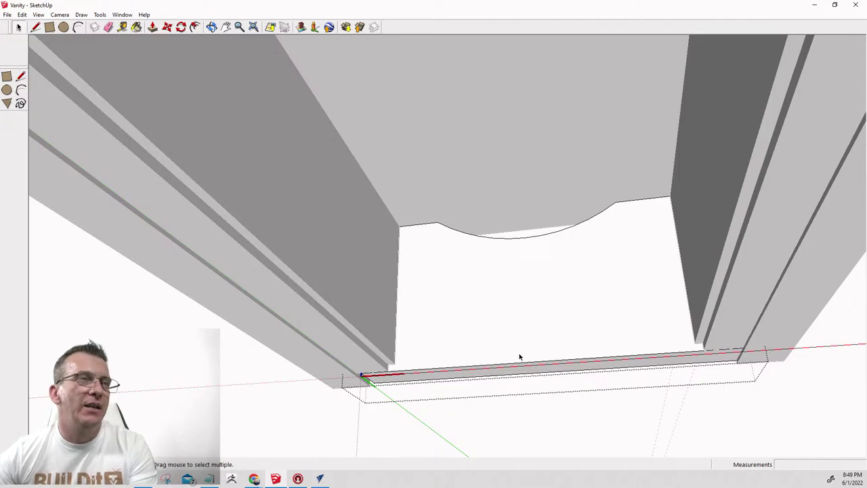
scroll(520, 357, "down", 5)
middle_click_drag(513, 330, 386, 350)
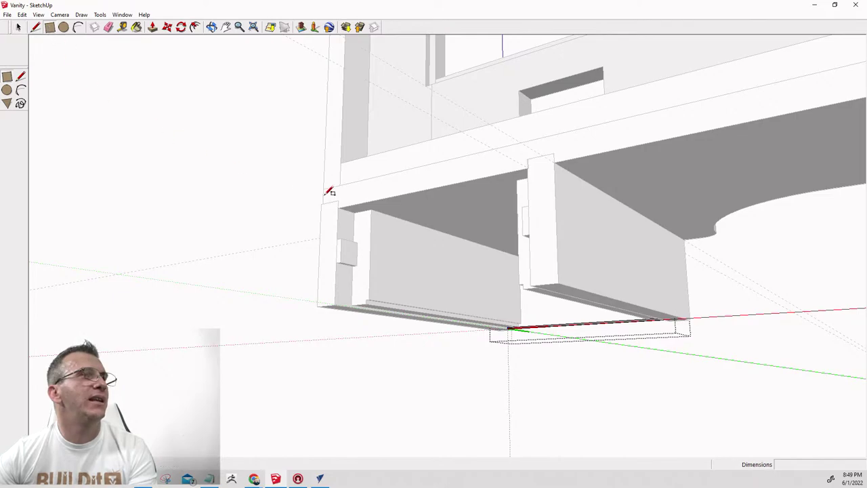
Draw a rectangle over the drawer opening and push/pull it into a 3/4" slab.
mouse_move(358, 209)
middle_mouse_down()
mouse_move(362, 220)
mouse_move(411, 203)
mouse_move(486, 196)
middle_mouse_up()
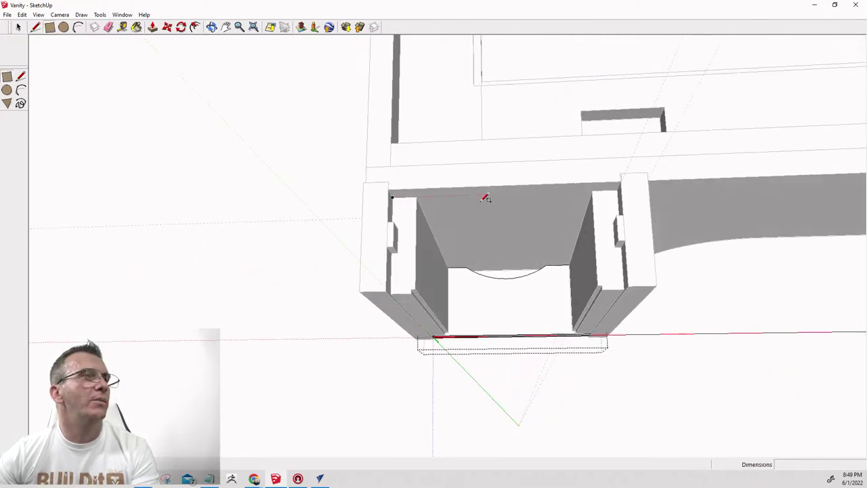
key("d")
left_click(393, 196)
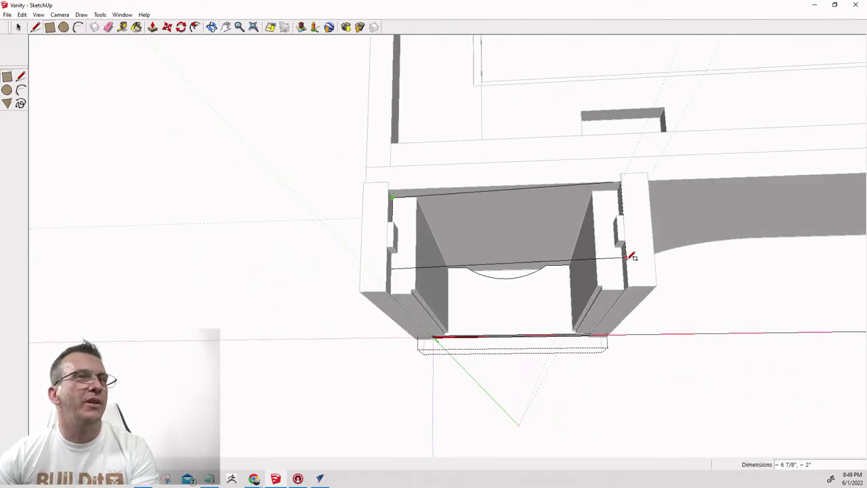
left_click(625, 288)
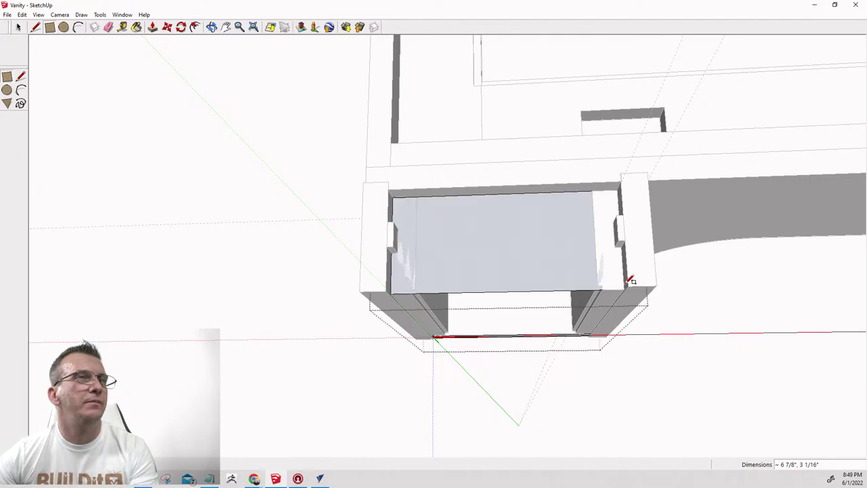
key("p")
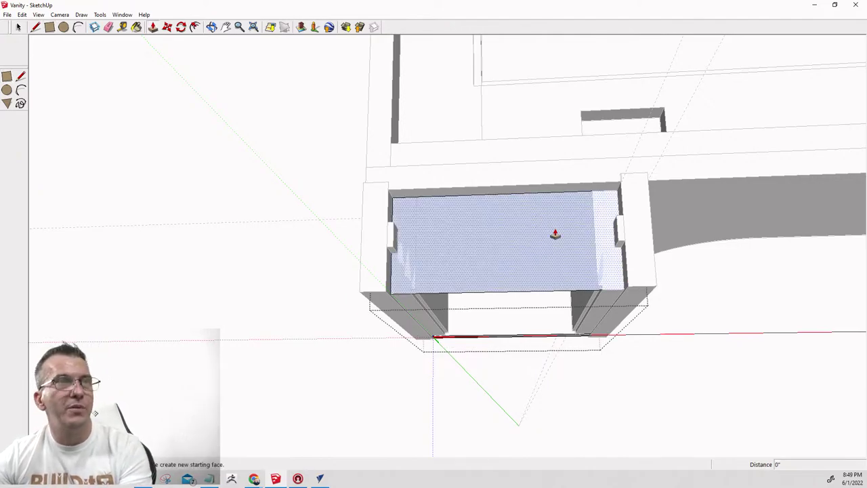
left_click(551, 232)
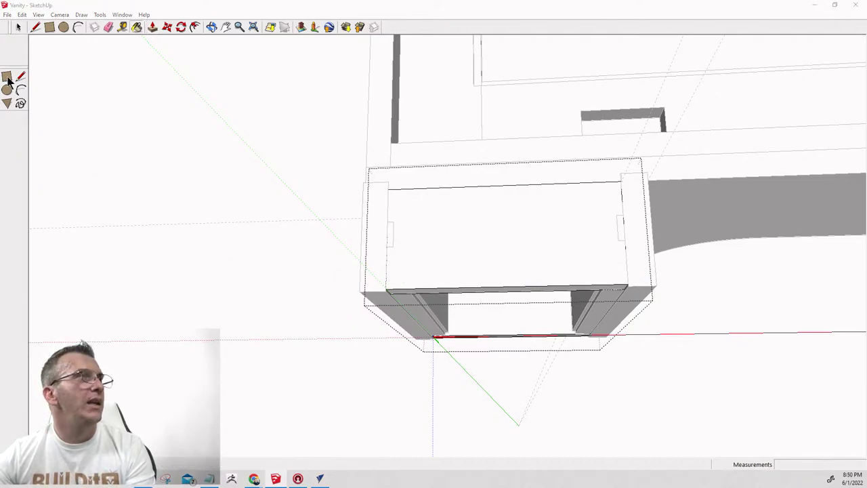
Select the slab with its edges and make it a component.
left_click(18, 27)
double_click(517, 237)
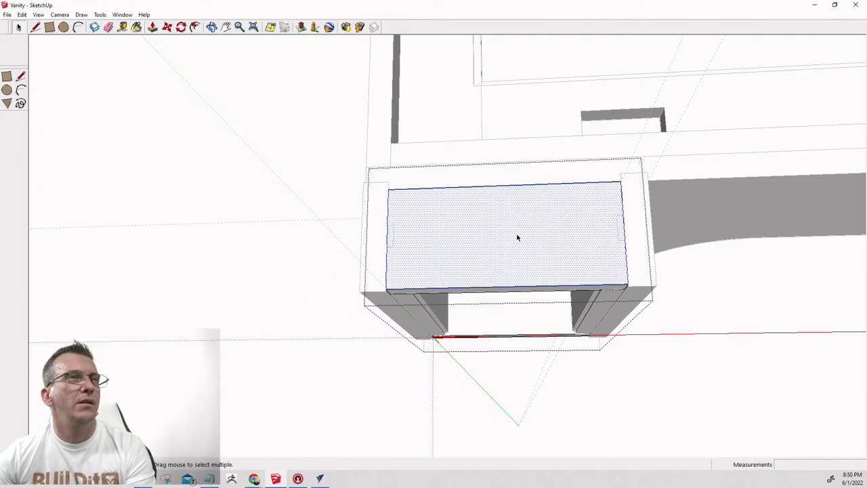
key("g")
key("Return")
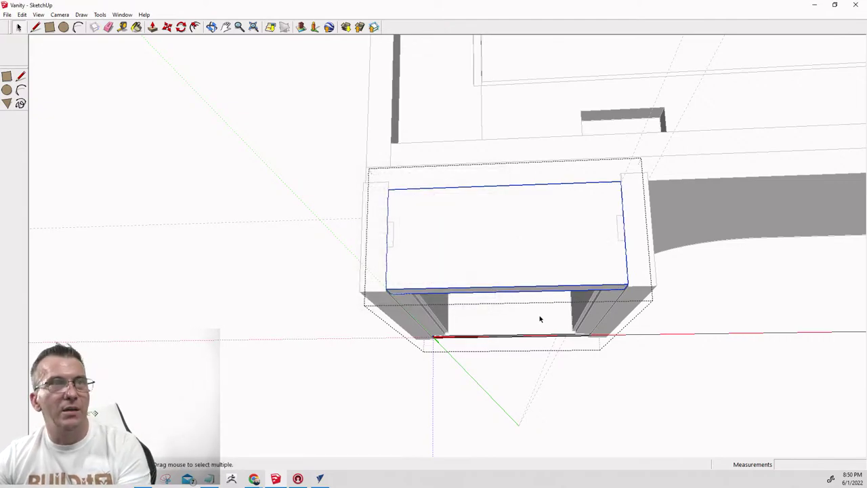
Orbit and use the bottom standard view to check the drawer box.
middle_click_drag(542, 316, 359, 275)
scroll(423, 226, "down", 2)
middle_click_drag(422, 226, 410, 72)
left_click(490, 277)
key("space")
key("5")
middle_click_drag(317, 90, 409, 169)
Draw a rectangle between the side box's opposite inner corners to cover its open top.
middle_click_drag(371, 94, 349, 116)
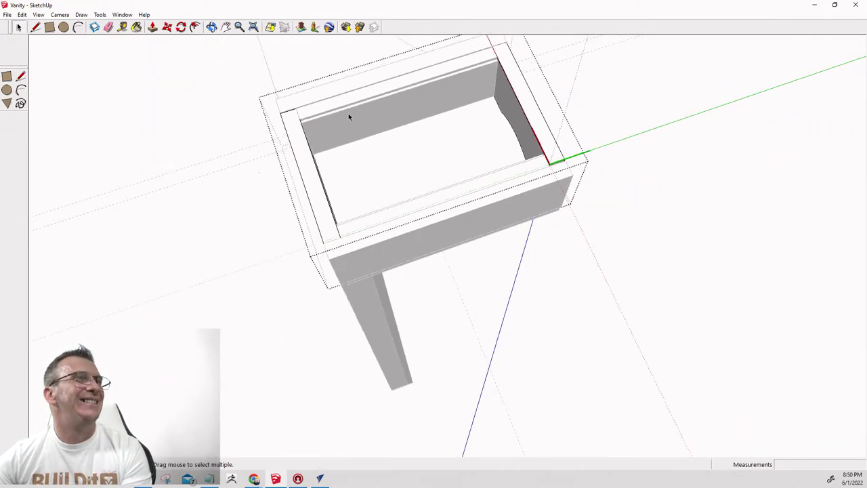
scroll(357, 105, "up", 2)
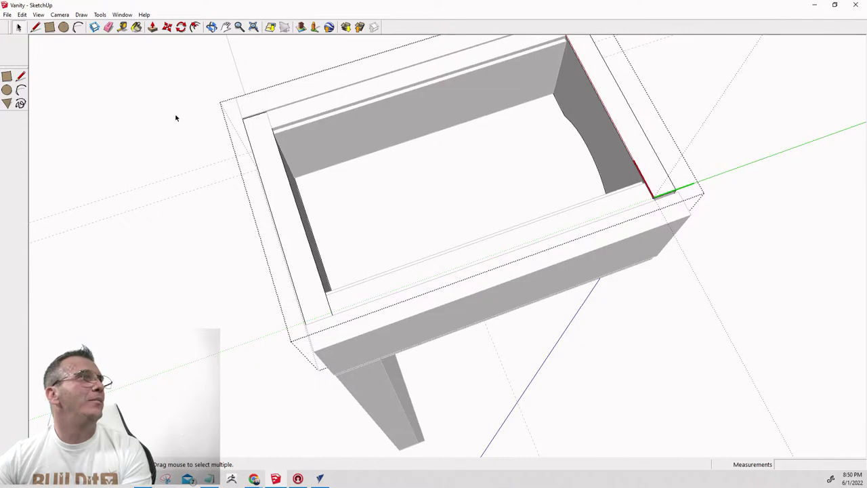
left_click(51, 26)
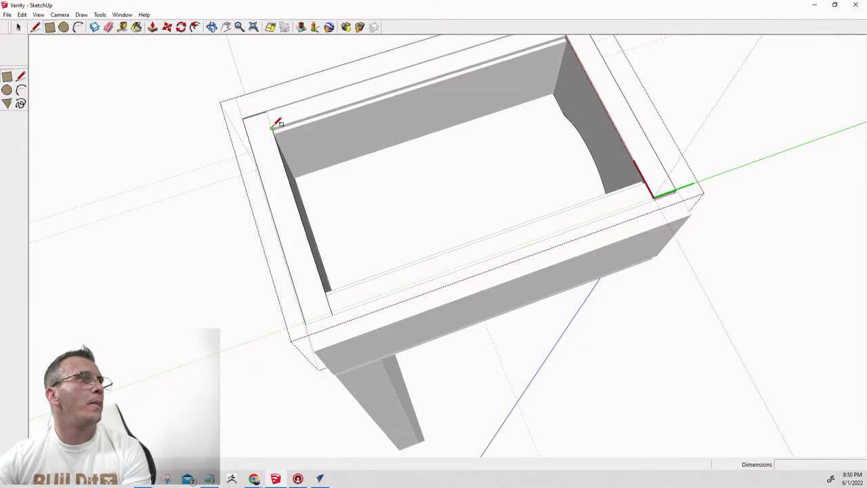
left_click(272, 128)
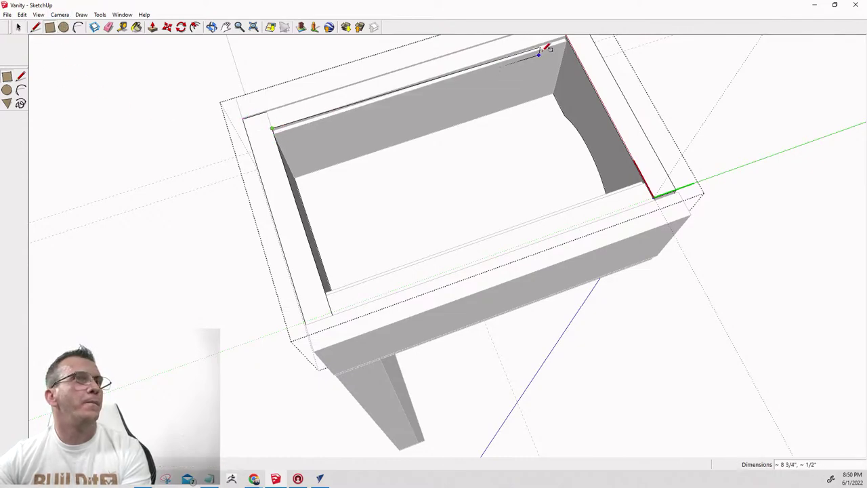
left_click(645, 184)
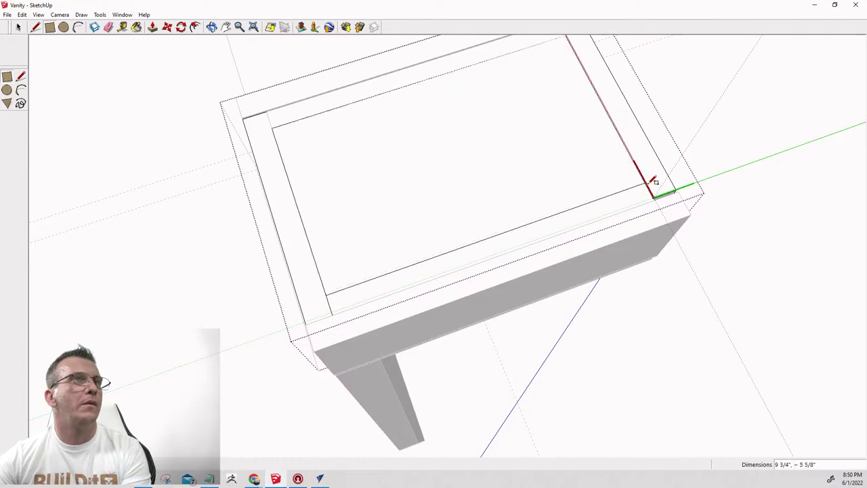
Orbit out to an oblique view of the whole vanity frame.
middle_click_drag(589, 165, 402, 203)
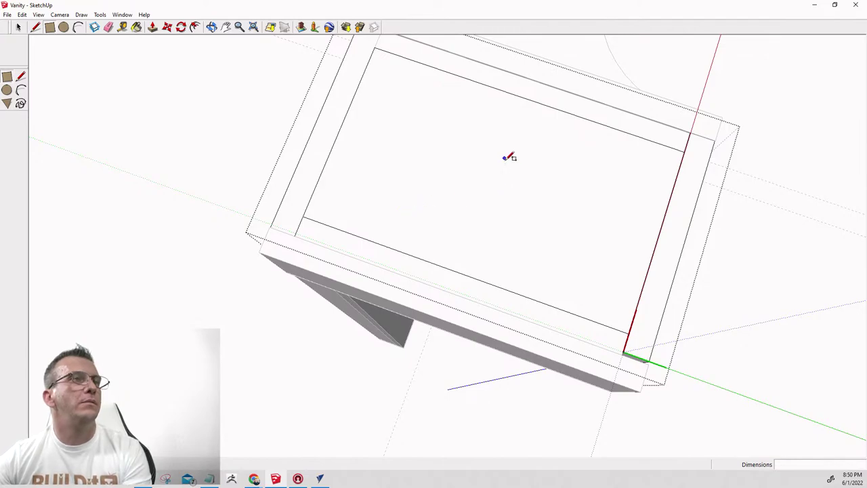
middle_click_drag(509, 156, 441, 40)
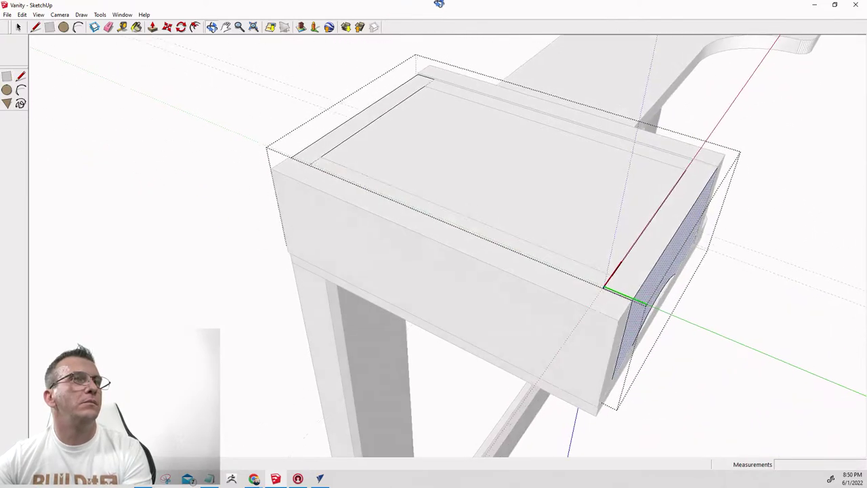
key("r")
scroll(452, 80, "down", 5)
middle_click_drag(466, 110, 355, 274)
middle_click_drag(388, 226, 368, 132)
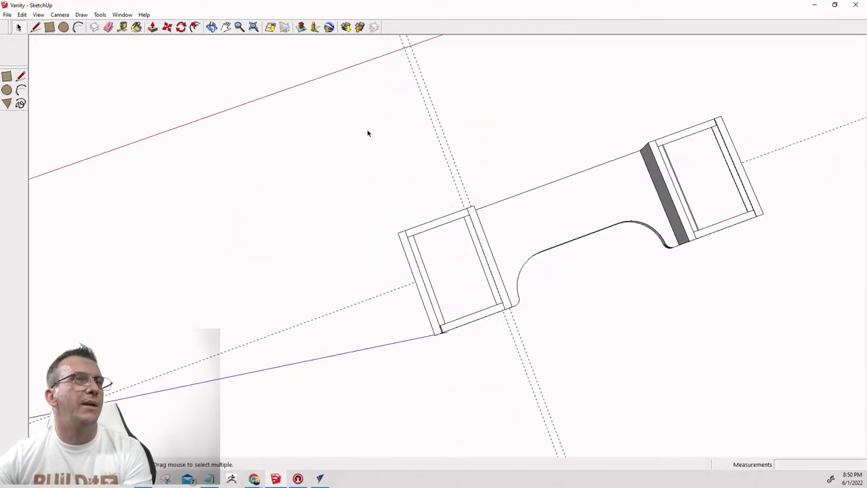
key("o")
left_click_drag(589, 105, 592, 366)
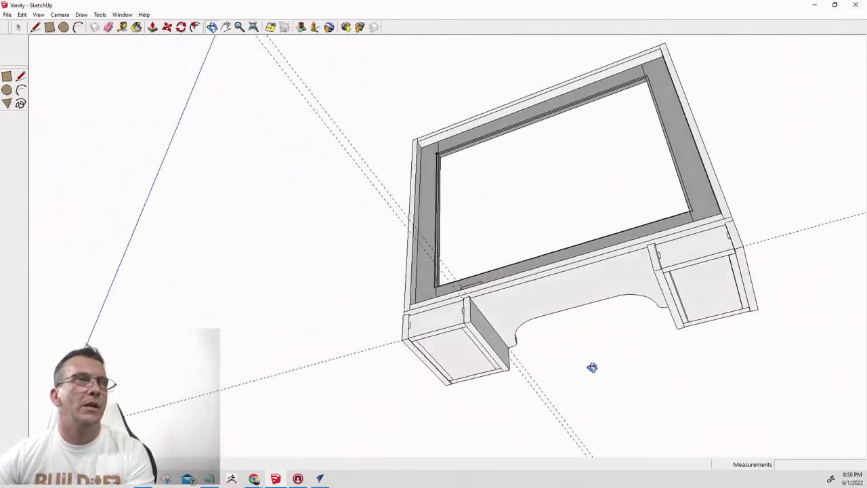
Select the right-hand drawer, enter its group, and select its edge and side panel.
scroll(595, 363, "down", 3)
key("space")
scroll(594, 376, "up", 2)
middle_click_drag(600, 364, 464, 339)
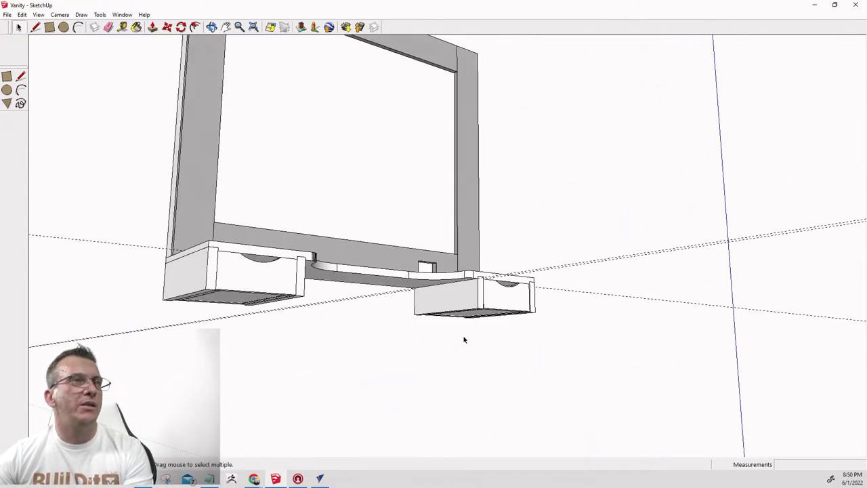
left_click(487, 300)
middle_click_drag(493, 311, 490, 169)
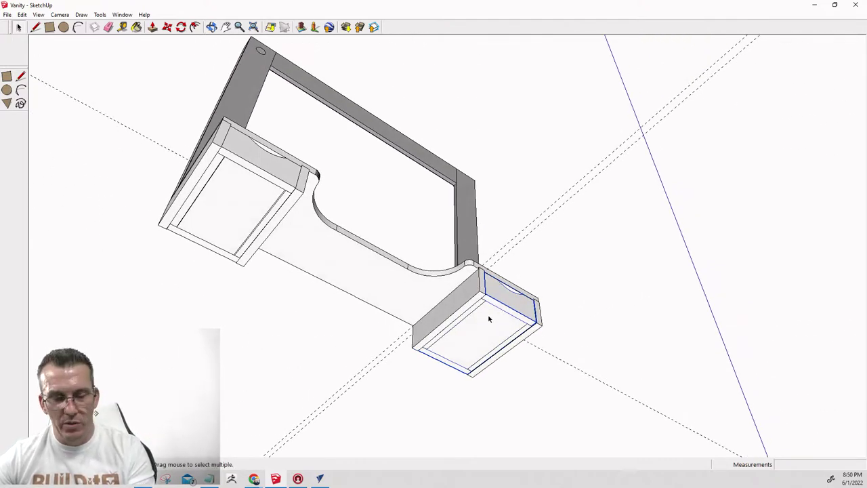
double_click(501, 339)
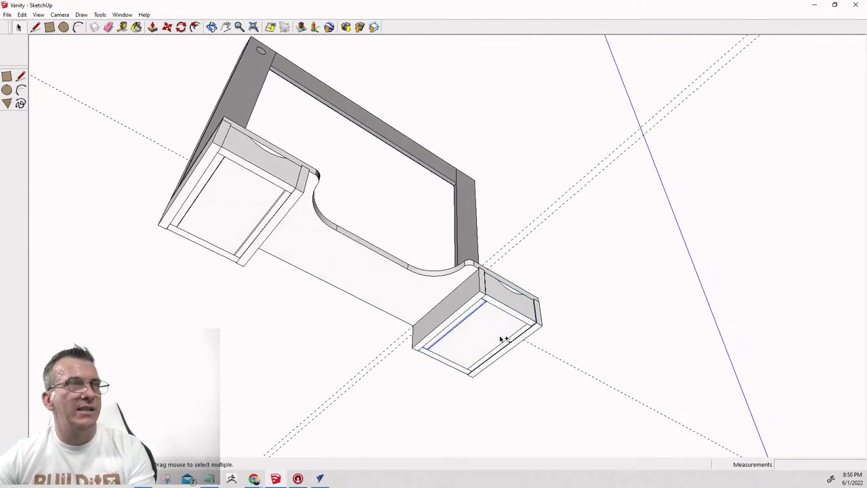
left_click(513, 341, "ctrl")
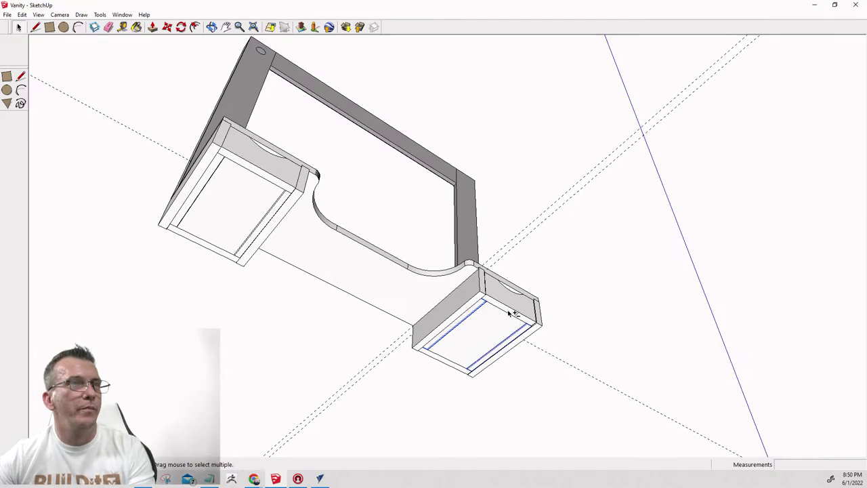
left_click(515, 309, "ctrl")
Move the drawer parts partway out of the box along the green axis.
middle_click_drag(521, 307, 472, 370, "shift")
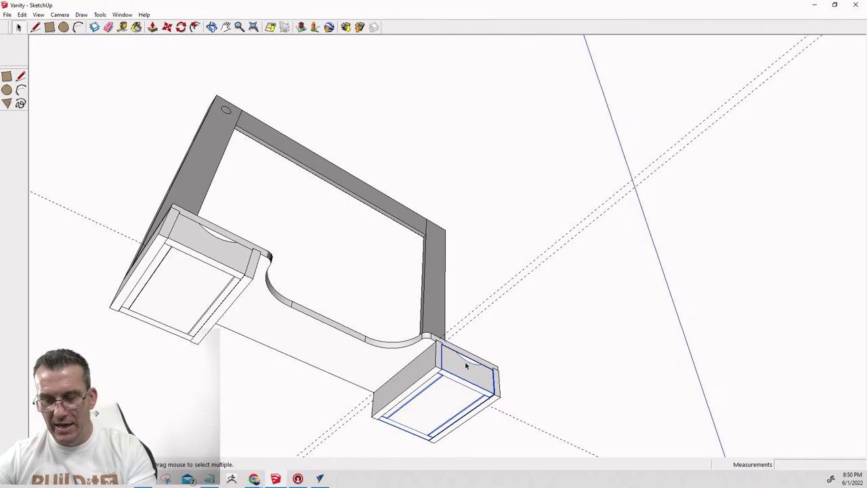
key("m")
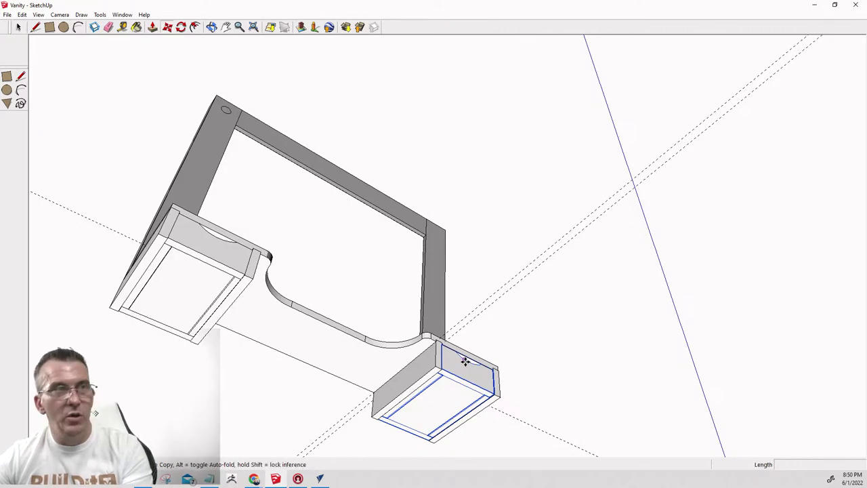
left_click(441, 364)
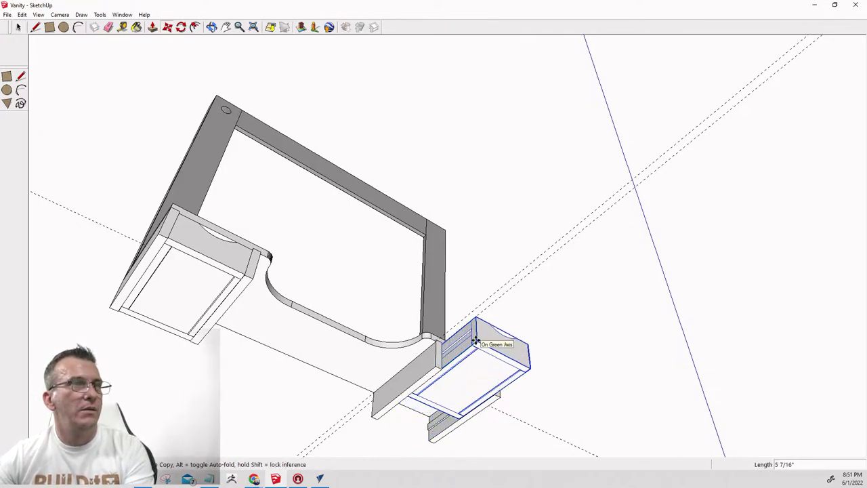
left_click(482, 341)
Orbit and zoom around the pulled-out drawer to inspect it.
middle_click_drag(527, 277, 466, 426)
scroll(485, 402, "up", 5)
scroll(474, 379, "up", 3)
middle_click_drag(368, 281, 202, 294)
scroll(400, 337, "up", 1)
key("m")
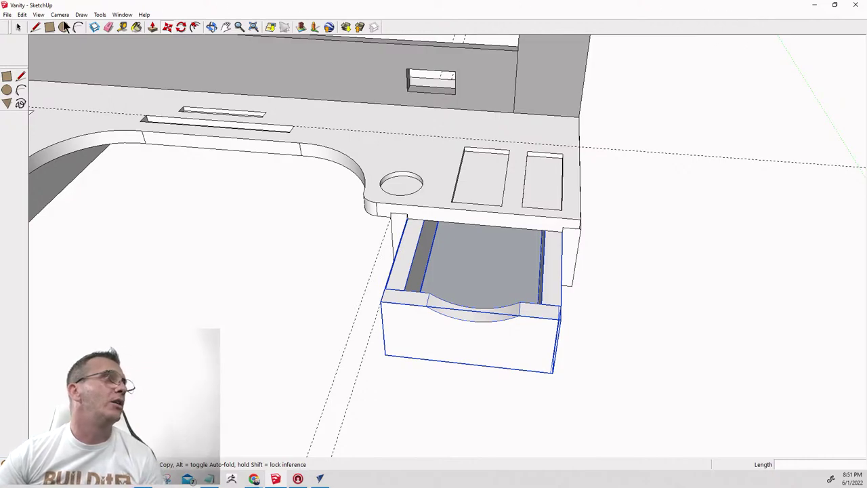
In Model Info Units, choose Fractional format, 1/64" precision, and enter 1 for length snapping.
left_click(121, 15)
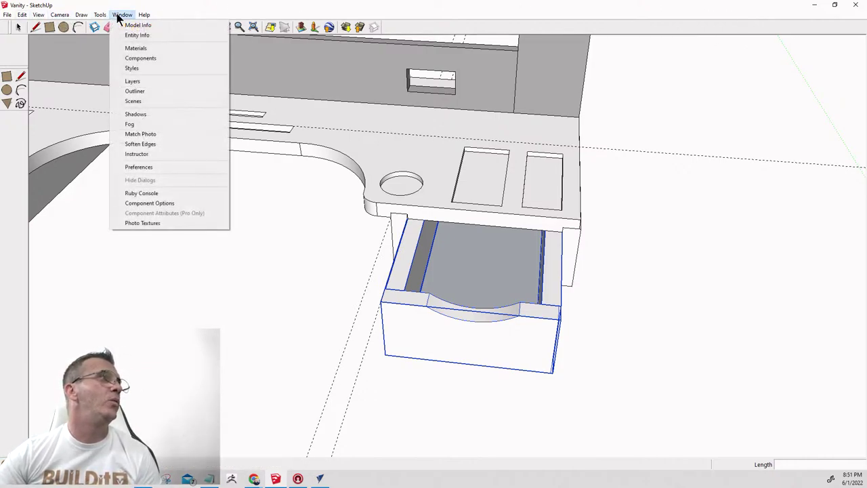
left_click(135, 25)
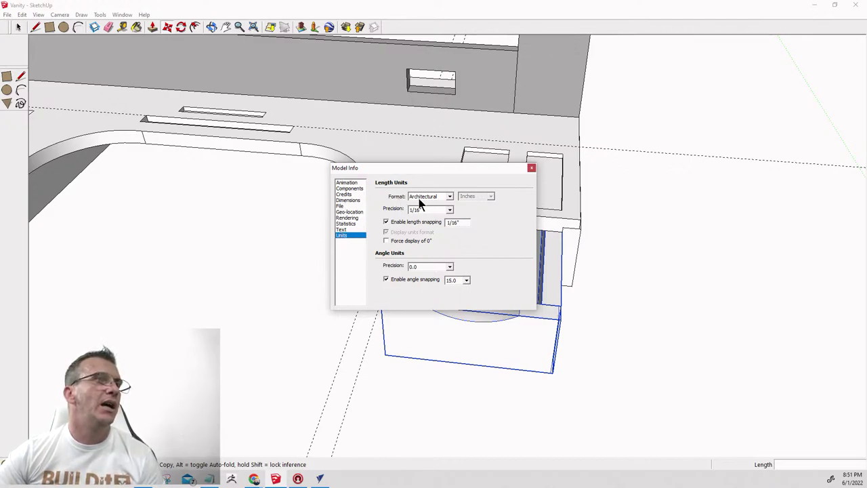
left_click(449, 197)
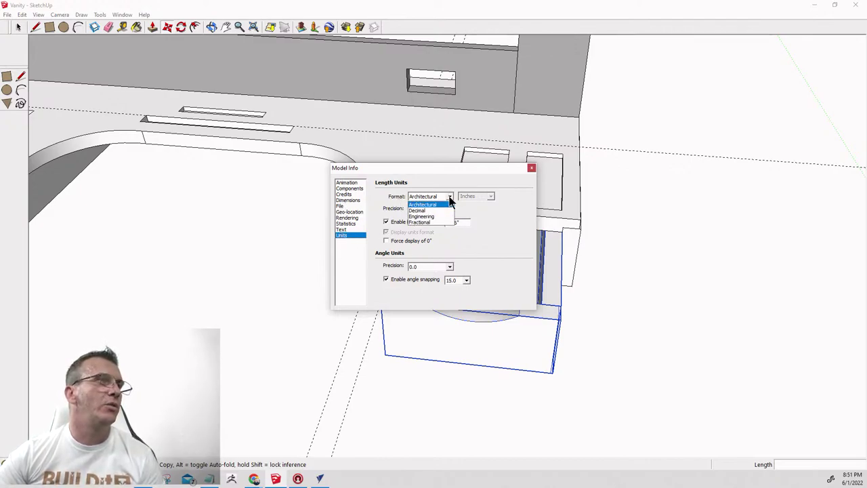
left_click(421, 222)
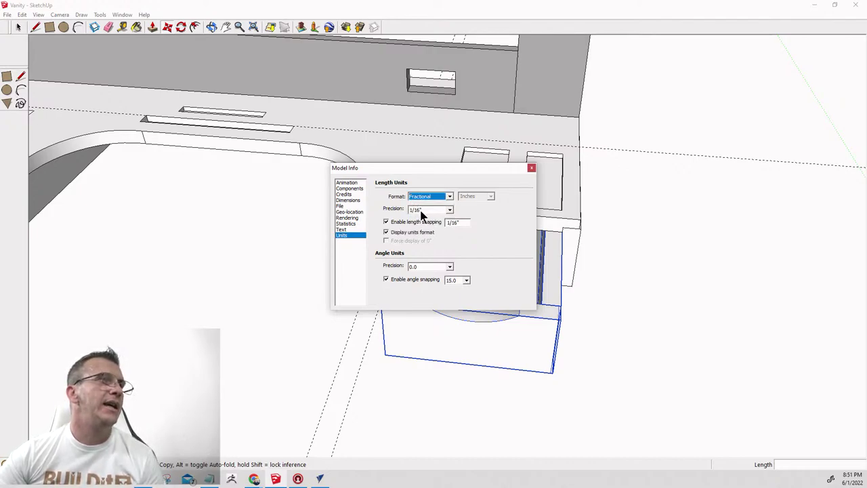
left_click(421, 211)
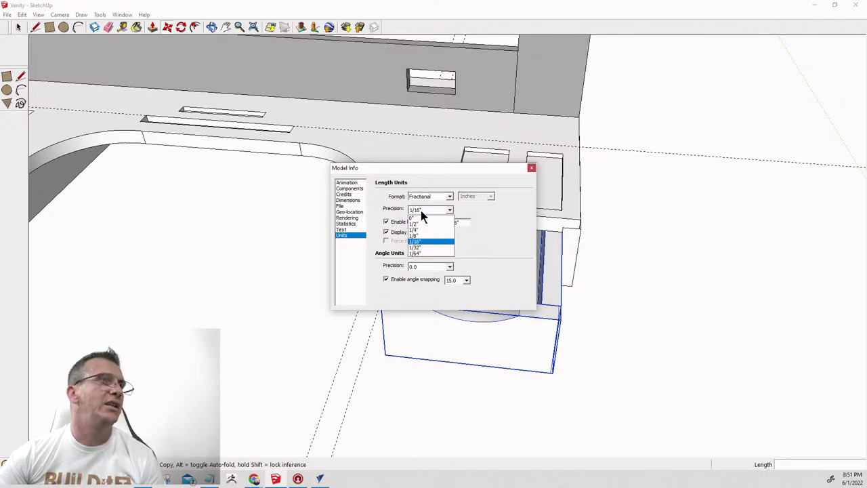
left_click(417, 254)
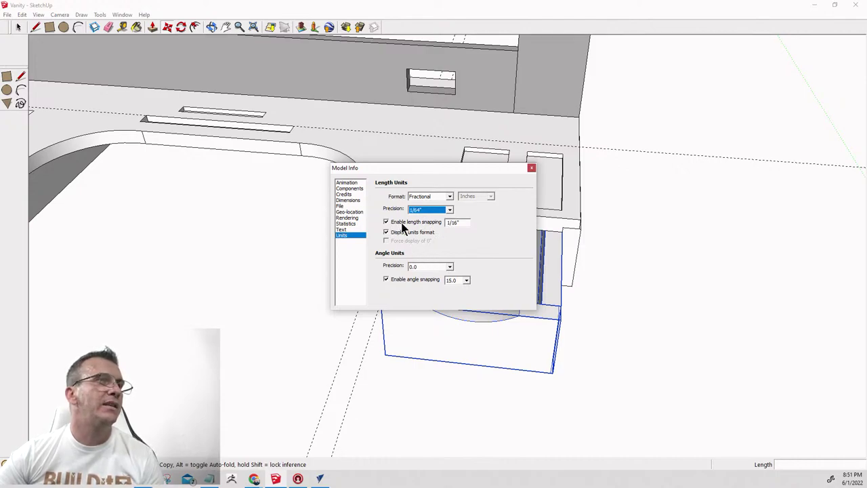
left_click(449, 223)
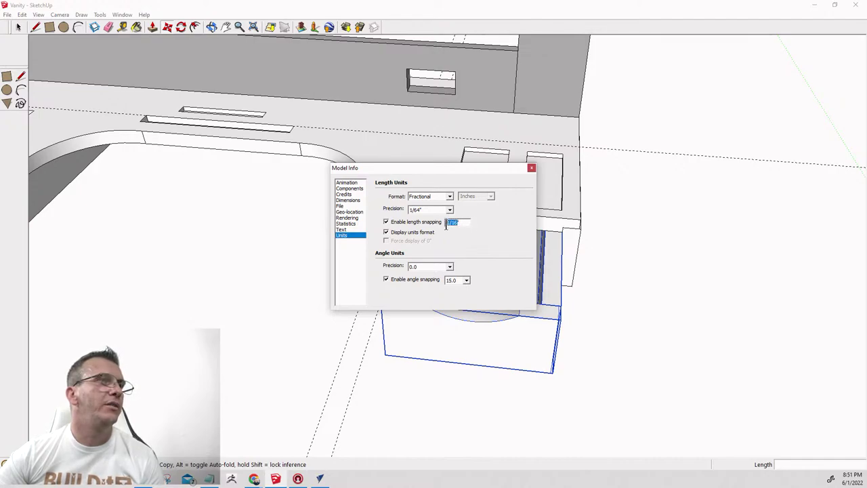
type("1")
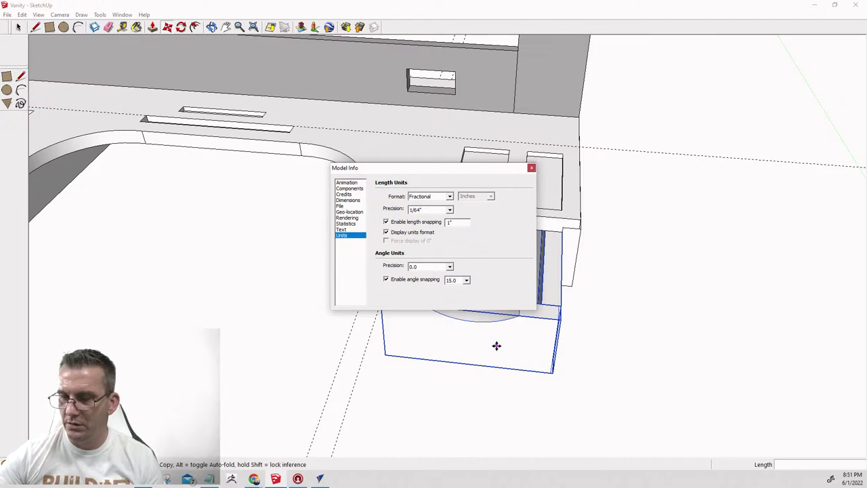
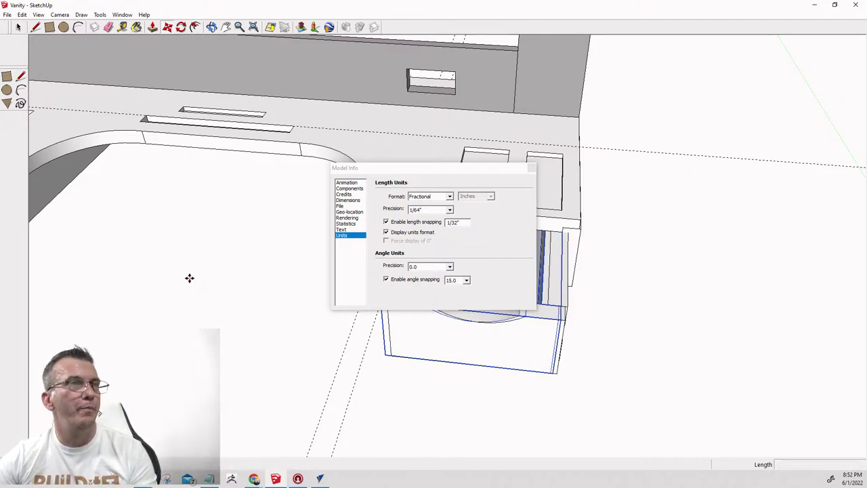
Cancel the in-progress move and close the Model Info window.
key("Escape")
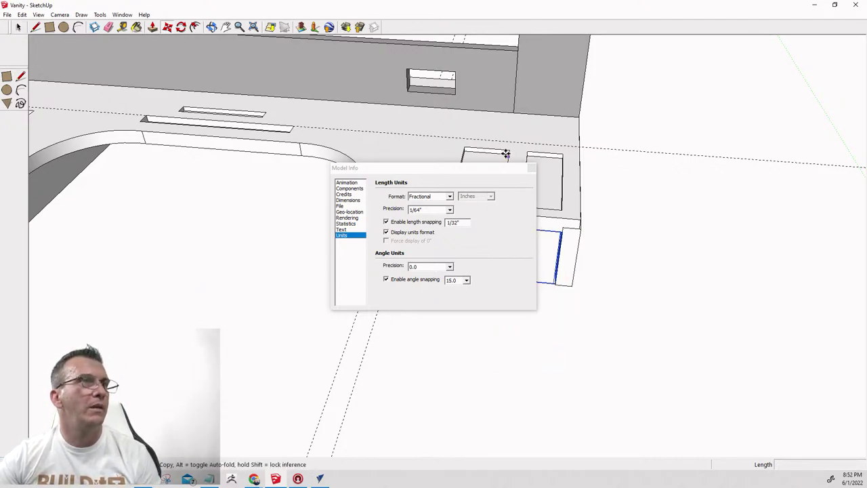
left_click(531, 168)
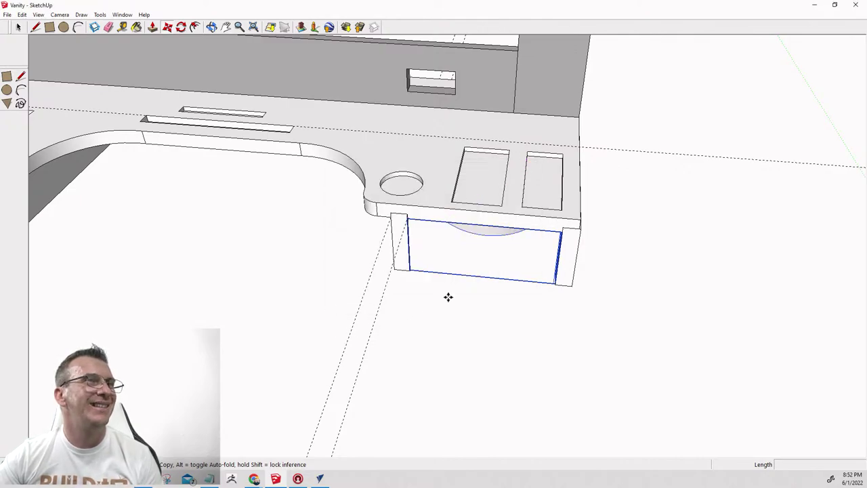
middle_click_drag(449, 297, 449, 341)
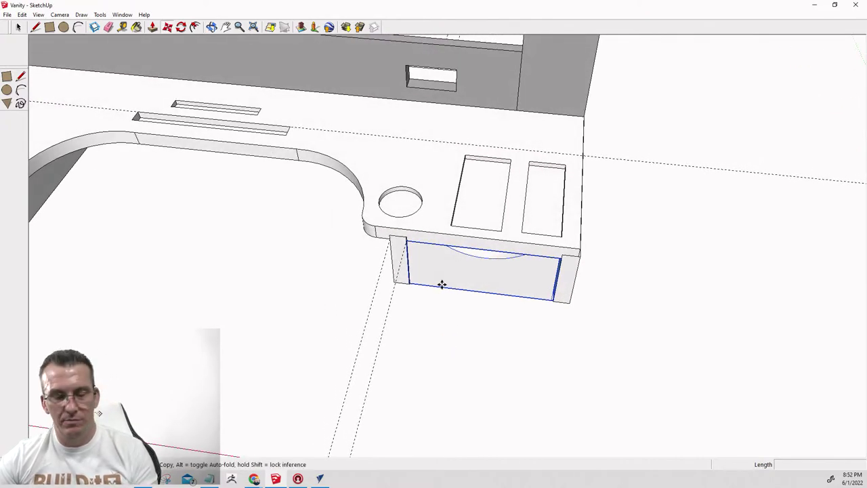
Slide the drawer out 6 15/32" along the green axis and deselect it.
left_click(408, 282)
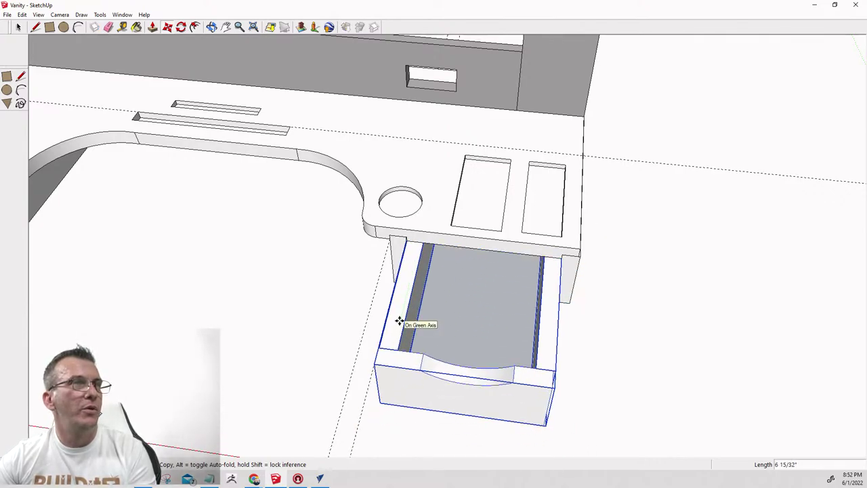
left_click(399, 322)
key("space")
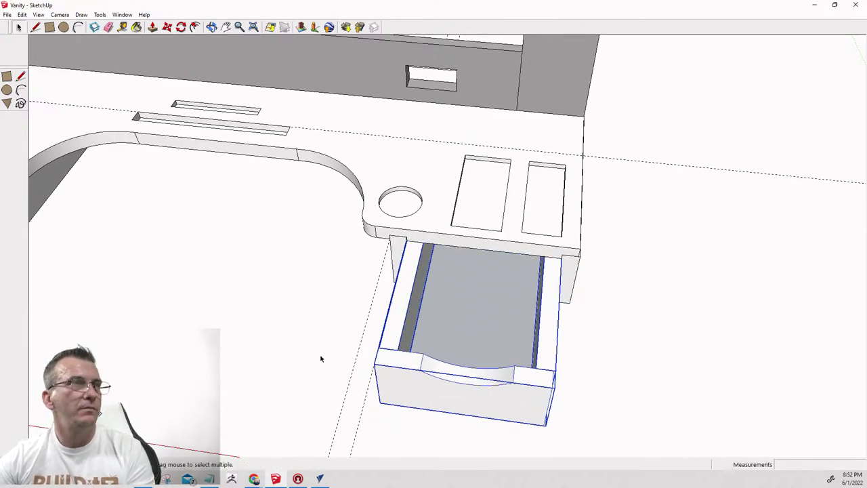
left_click(321, 356)
scroll(437, 257, "down", 2)
scroll(425, 241, "up", 5)
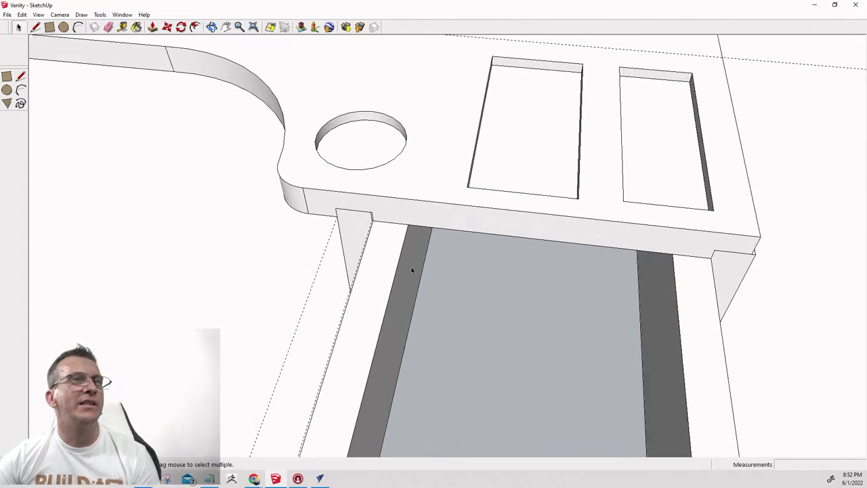
middle_click_drag(492, 263, 744, 152)
Measure the 19/32" gap at the side panel's top corner with Tape Measure.
scroll(716, 170, "up", 4)
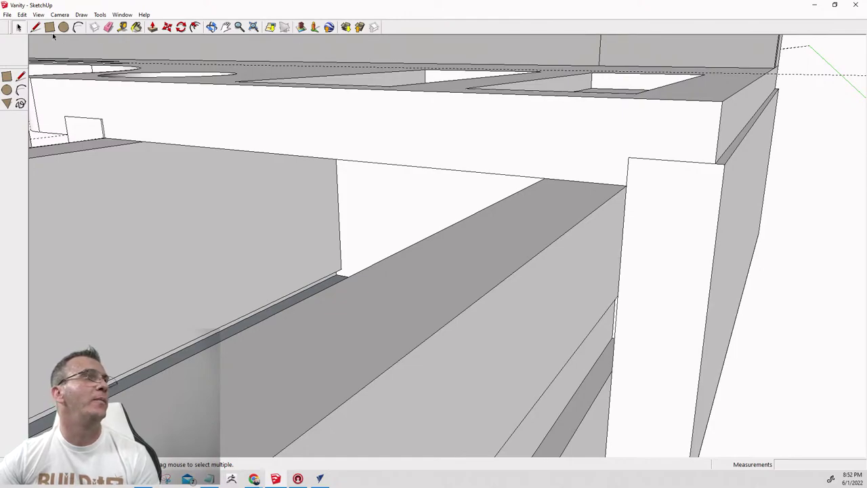
left_click(122, 26)
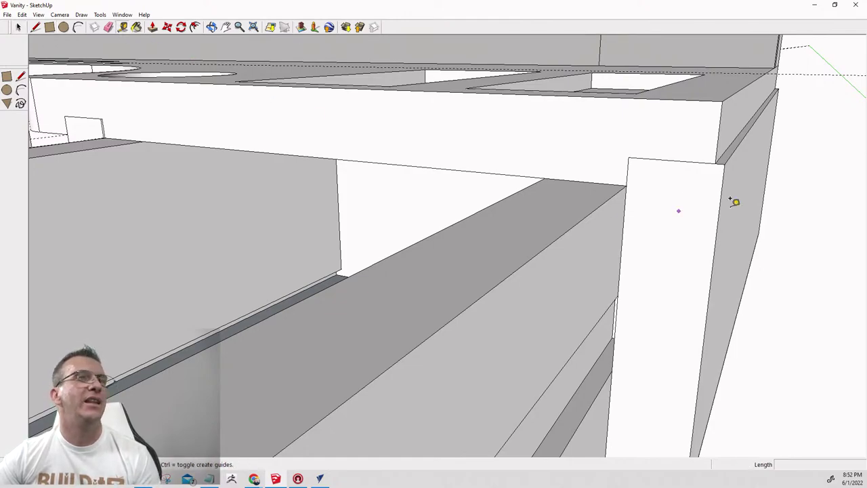
left_click(629, 157)
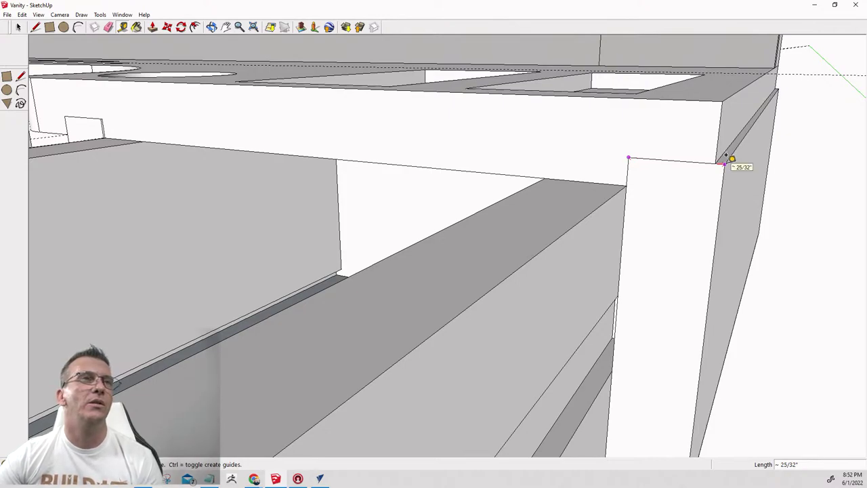
middle_click_drag(727, 165, 671, 125)
left_click(662, 123)
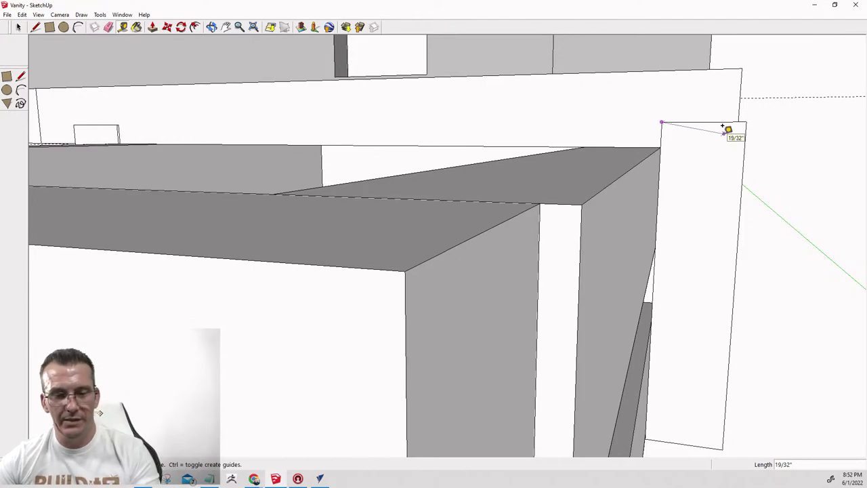
left_click(726, 130)
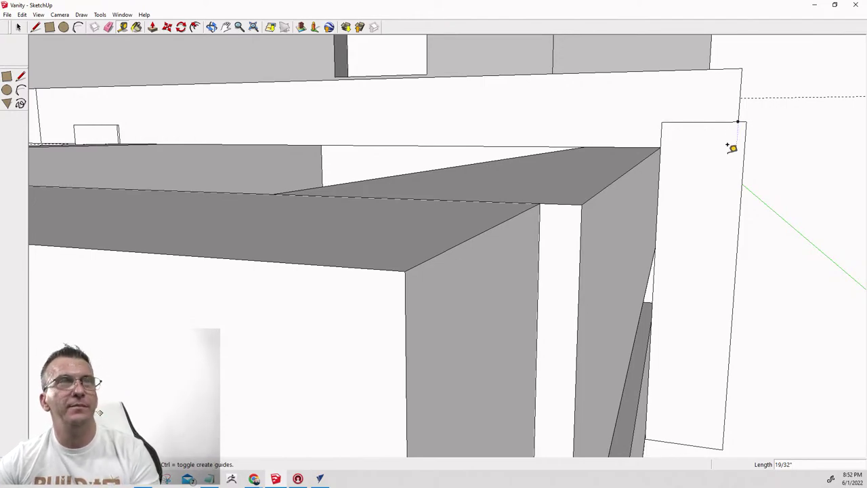
left_click(19, 28)
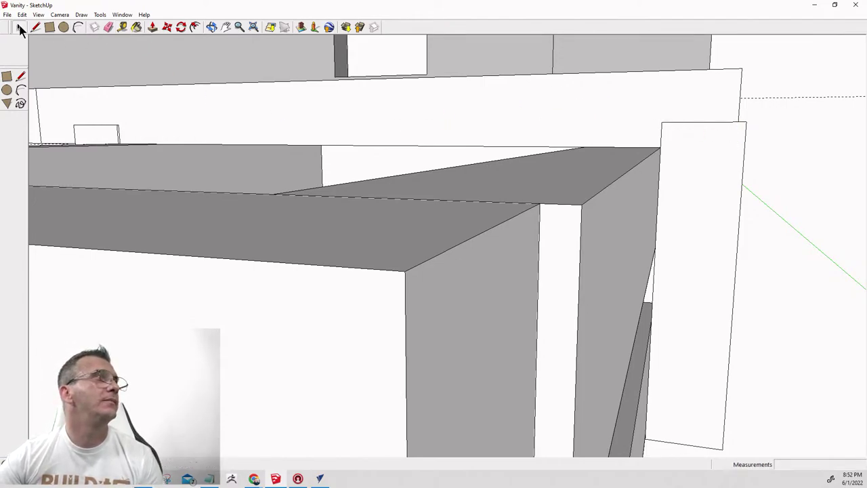
Select the top panel, then open the right side panel group for editing.
left_click(739, 116)
scroll(741, 114, "up", 3)
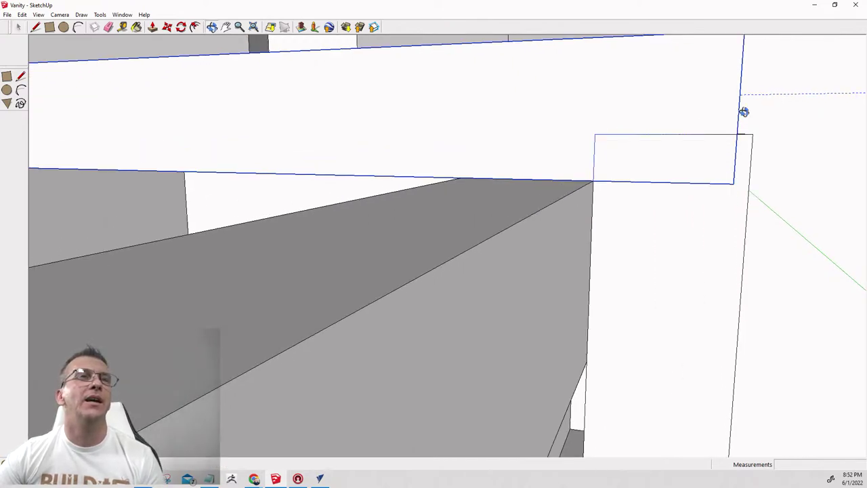
scroll(743, 112, "down", 6)
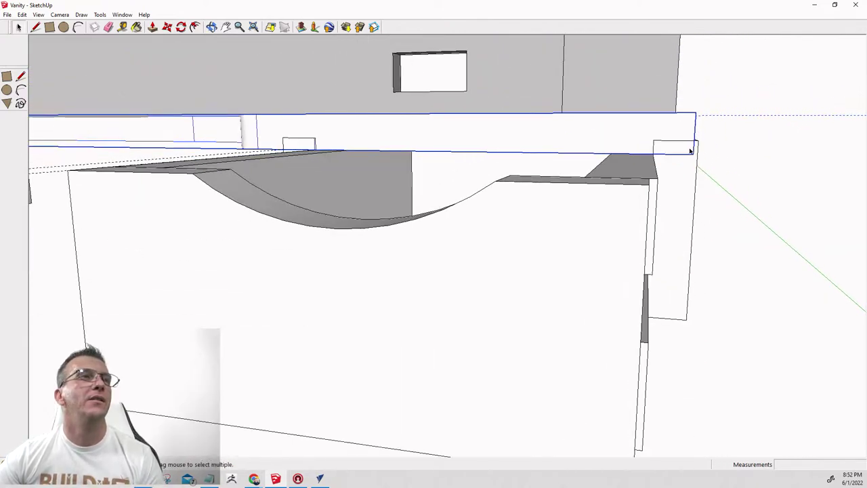
middle_click_drag(694, 158, 670, 207)
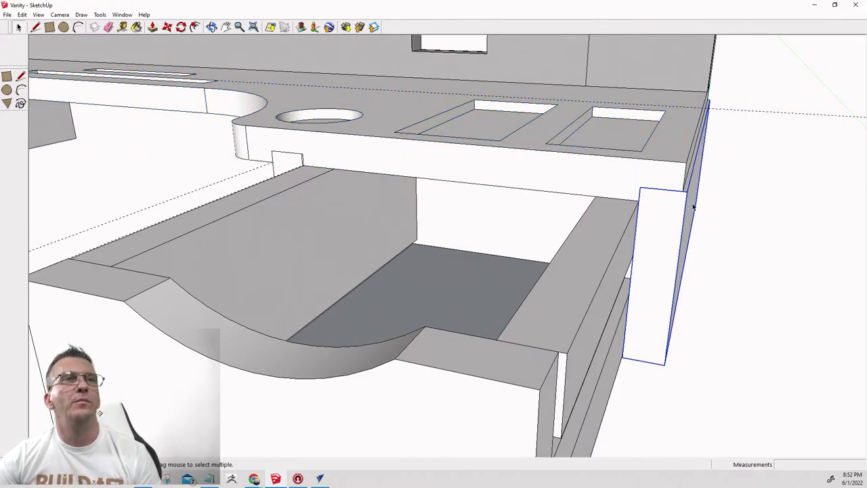
double_click(673, 210)
scroll(658, 183, "up", 8)
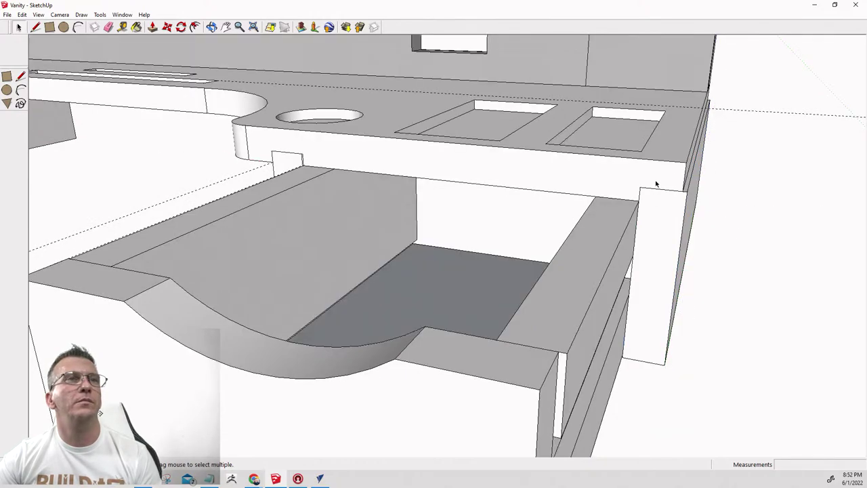
middle_click_drag(683, 185, 705, 144)
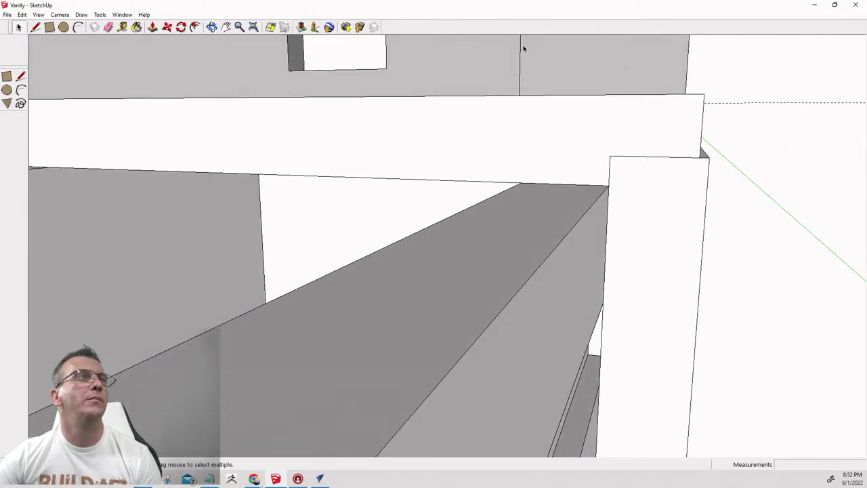
Place a guide 3/4" in from the top panel's right edge.
left_click(122, 27)
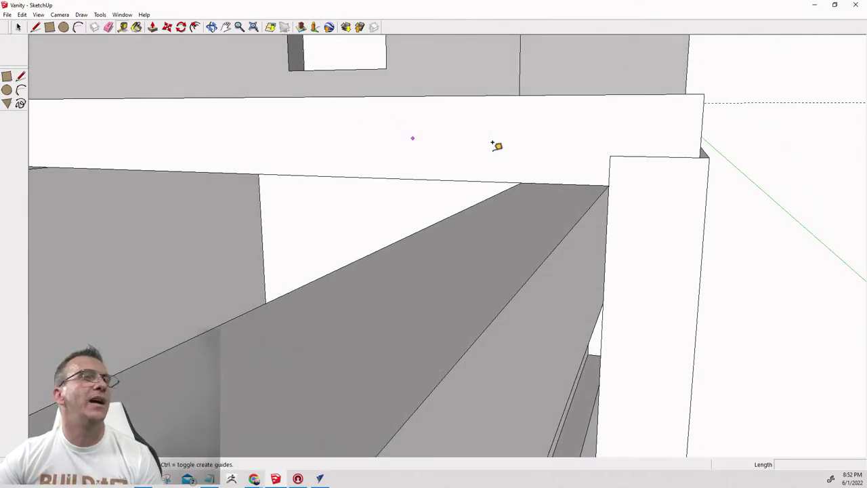
left_click(702, 126)
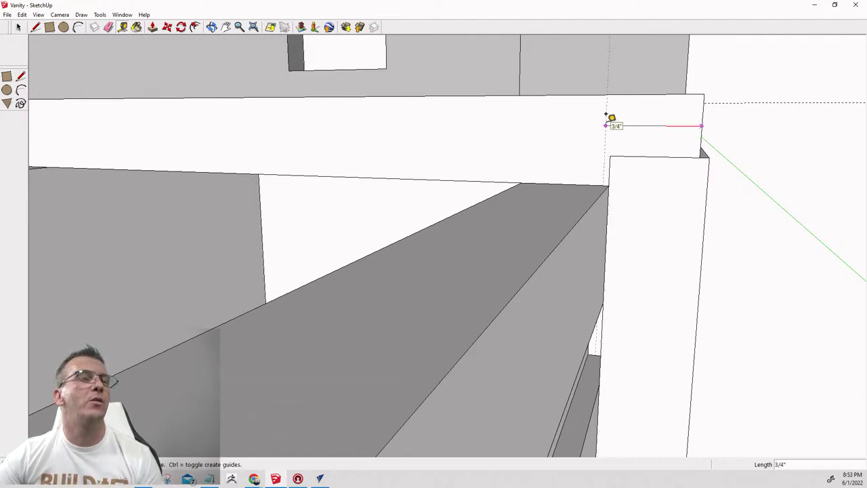
left_click(607, 115)
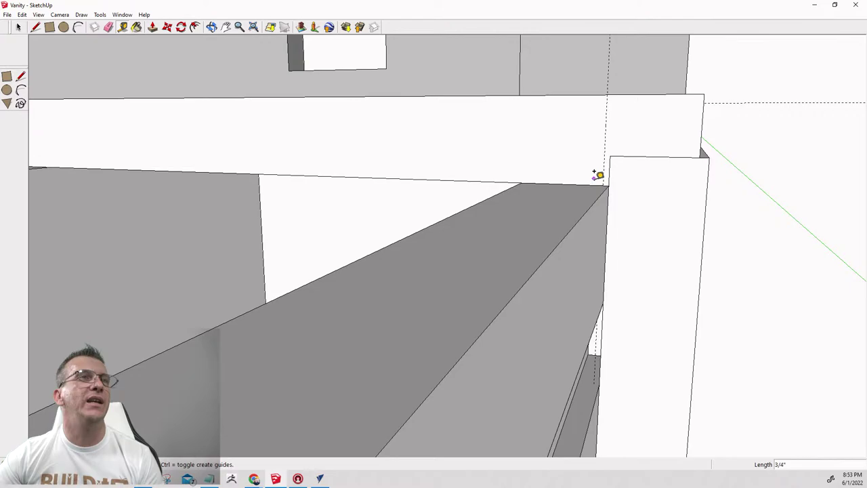
left_click(17, 27)
Orbit around the cabinet corner and select the drawer's right side panel.
scroll(596, 193, "up", 4)
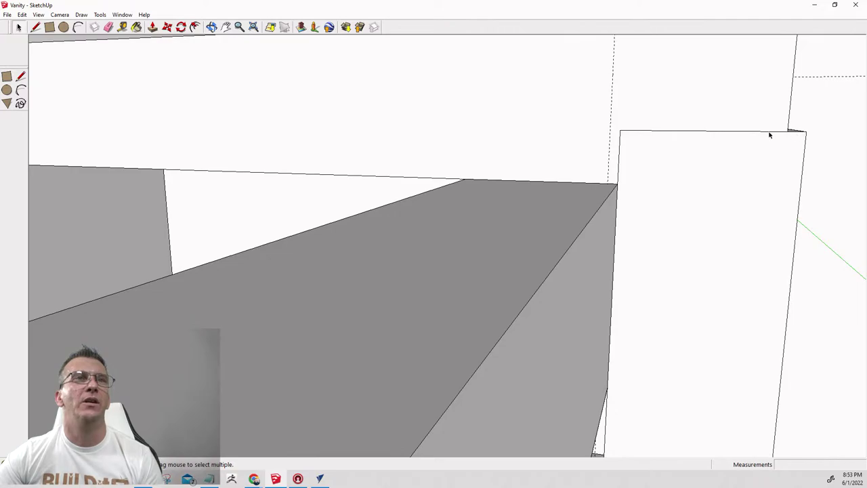
middle_click_drag(629, 168, 621, 197)
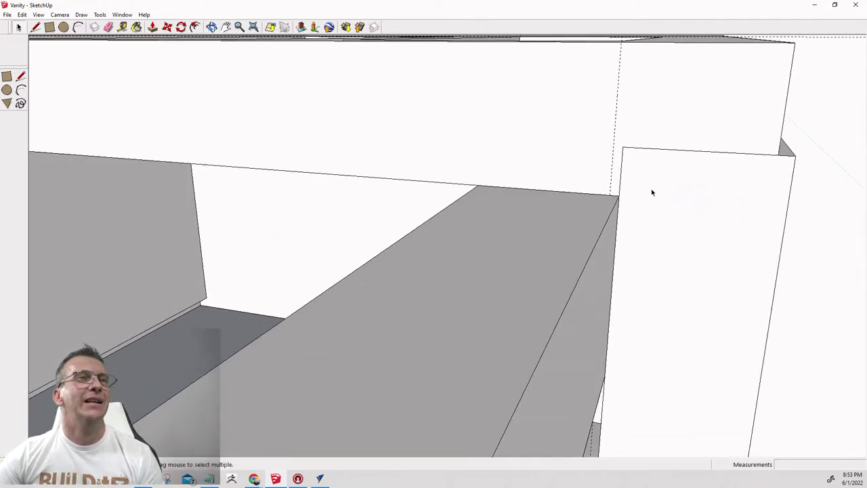
scroll(652, 191, "down", 3)
scroll(673, 174, "down", 2)
middle_click_drag(682, 198, 623, 238)
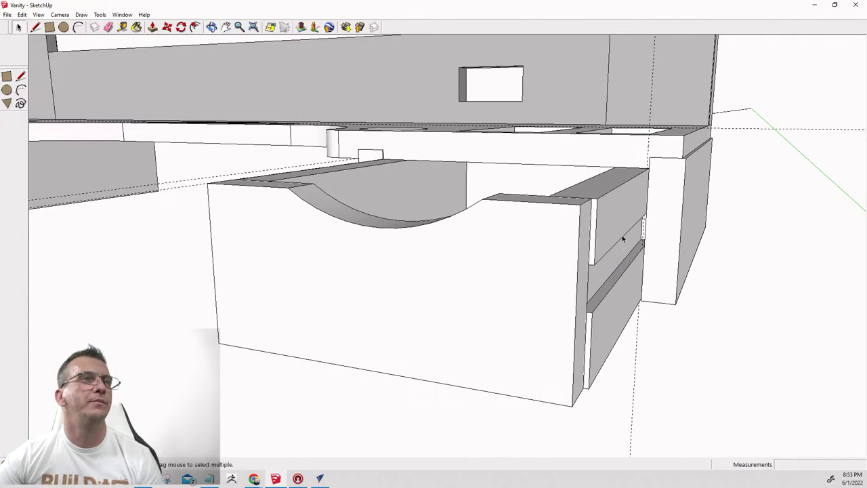
left_click(637, 232)
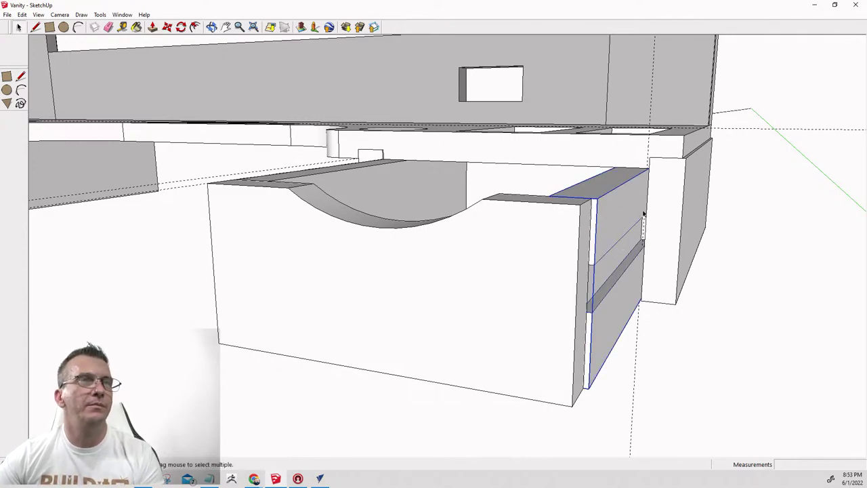
scroll(647, 163, "up", 3)
Hide the tall right side panel to expose the drawer side and notch.
left_click(672, 181)
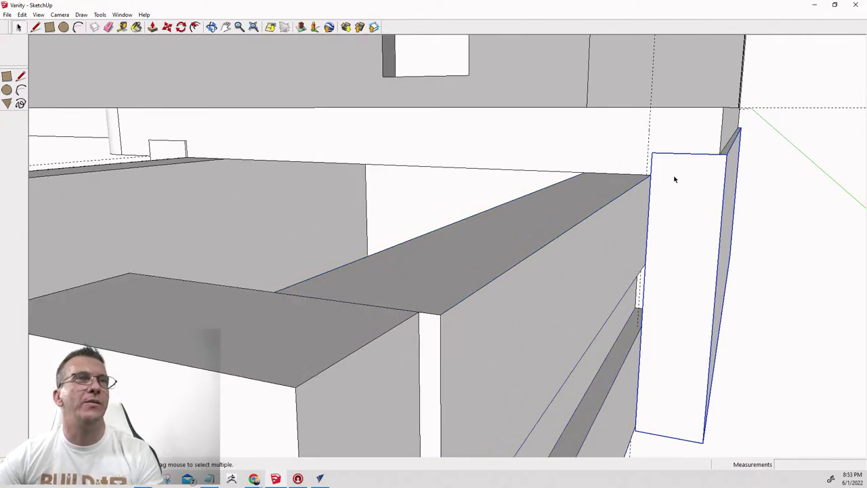
right_click(675, 178)
left_click(686, 204)
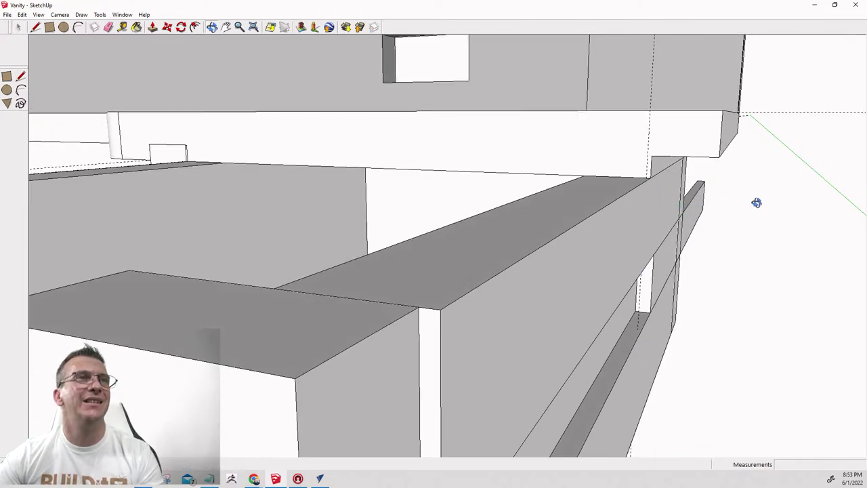
scroll(705, 197, "down", 10)
scroll(657, 167, "up", 3)
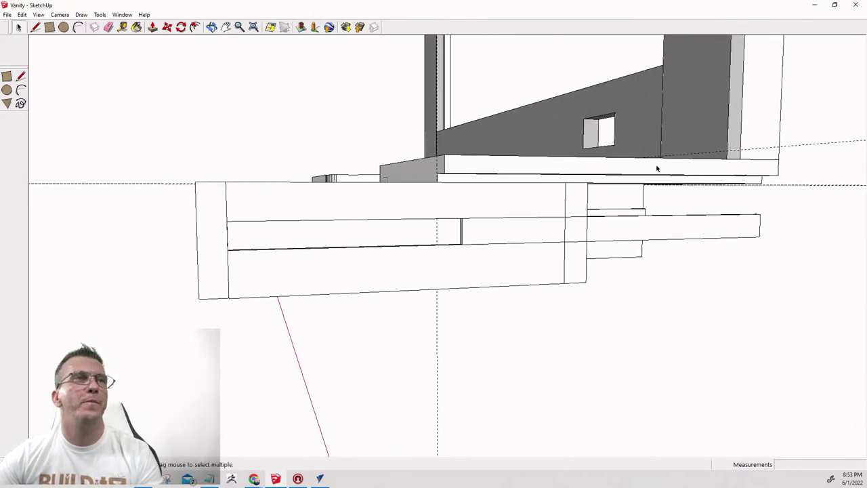
middle_click_drag(492, 171, 551, 151)
scroll(492, 173, "up", 3)
scroll(494, 166, "up", 3)
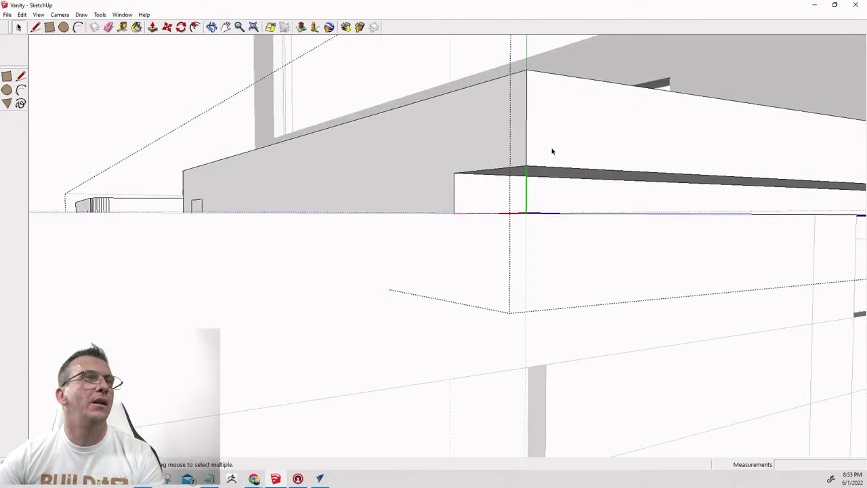
Push the drawer front in 3/64" and check the 3/4" distance with Tape Measure.
key("p")
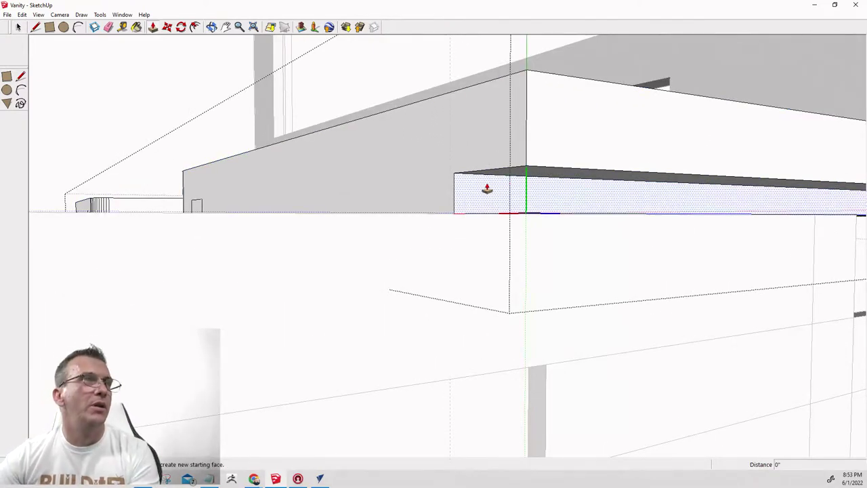
left_click(481, 192)
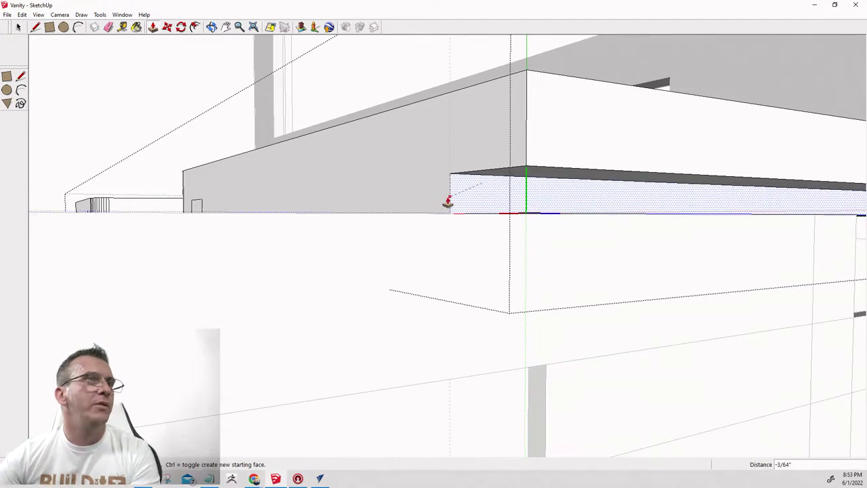
left_click(449, 196)
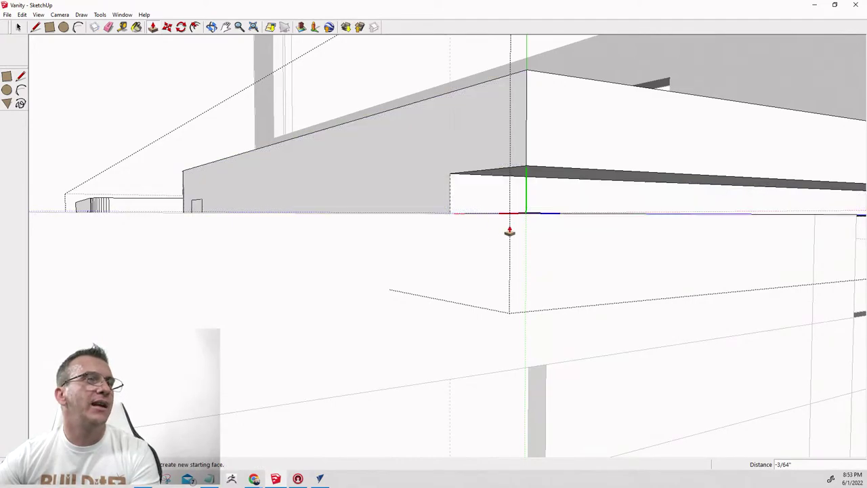
key("t")
left_click(450, 173)
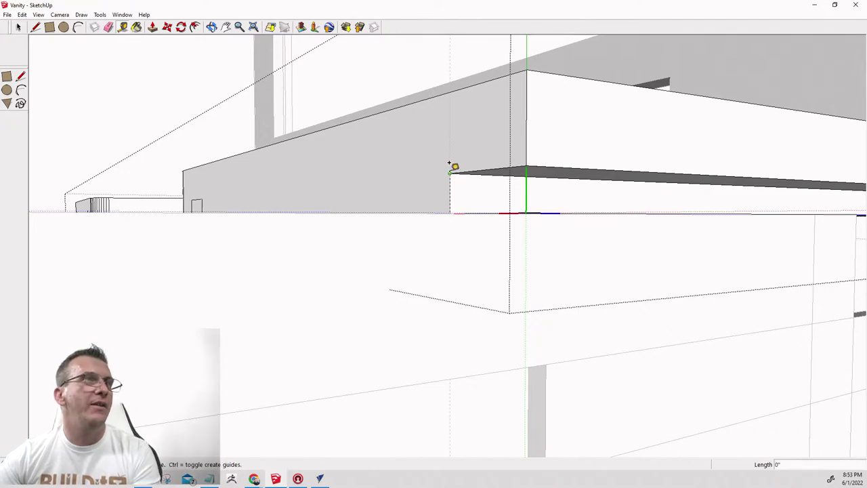
left_click(528, 162)
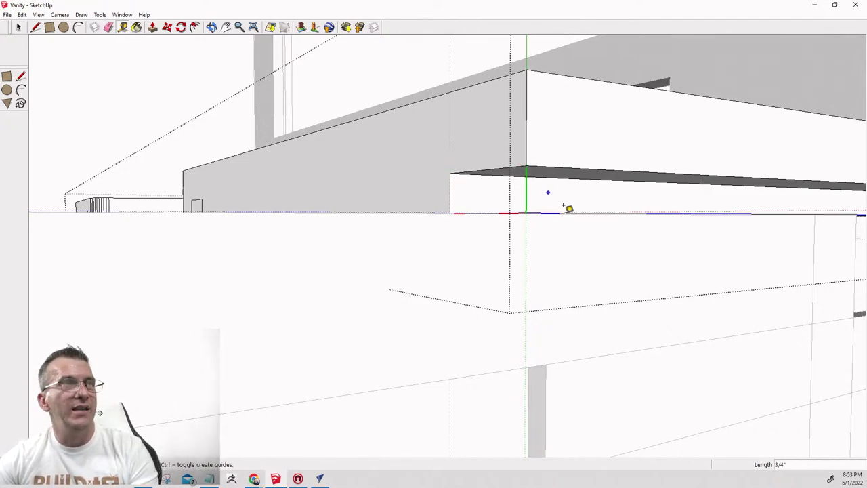
key("space")
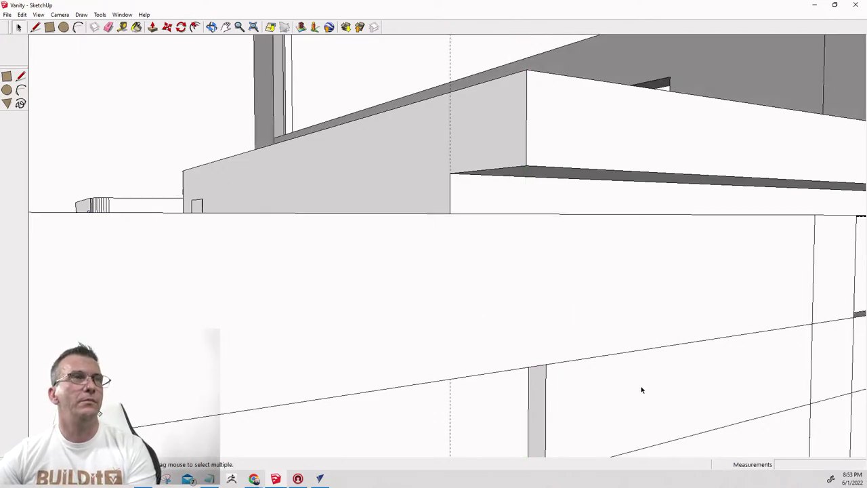
Unhide all hidden parts with Edit > Unhide > All.
scroll(525, 208, "up", 3)
scroll(529, 209, "up", 4)
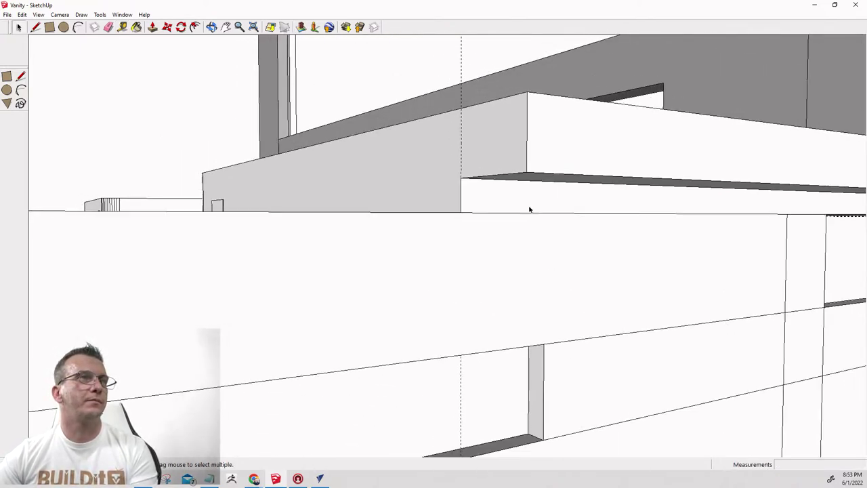
middle_click_drag(533, 209, 704, 257)
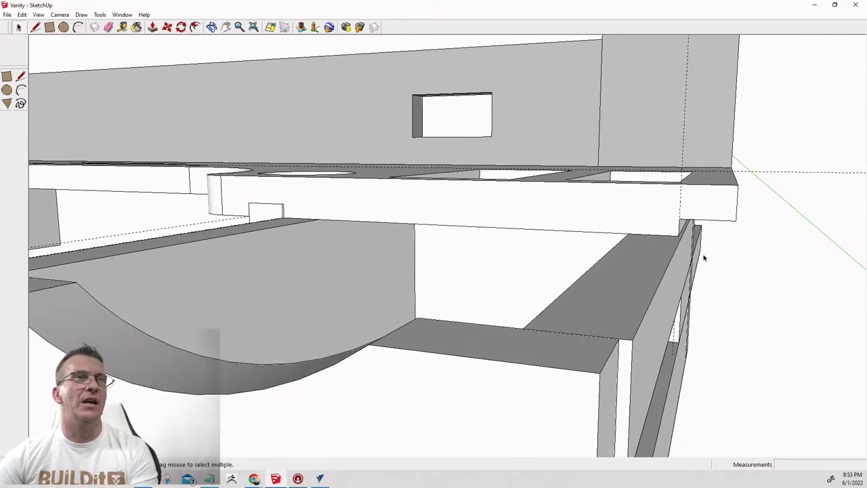
left_click(22, 15)
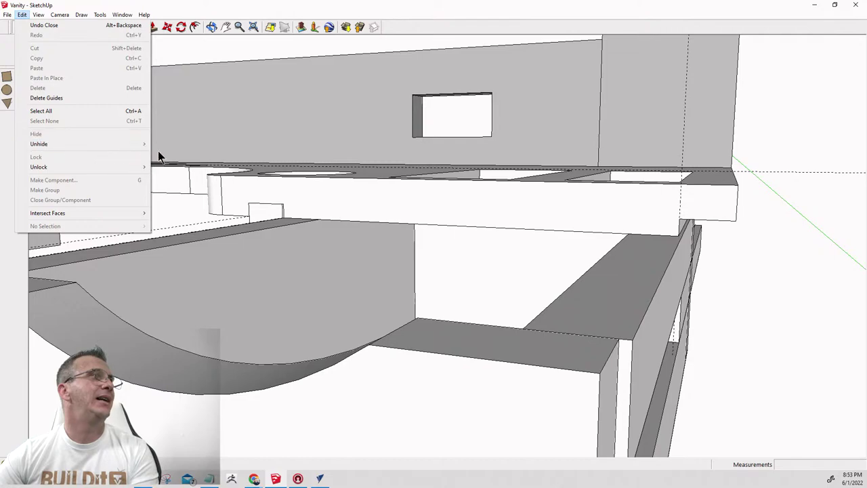
mouse_move(147, 142)
left_click(172, 163)
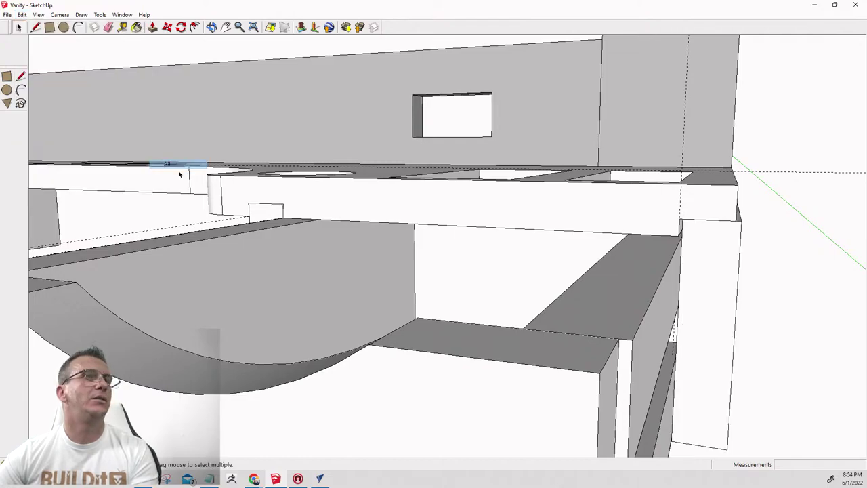
Select the upright board on the right and orbit closer to its left edge.
middle_click_drag(519, 196, 692, 228)
scroll(691, 228, "up", 2)
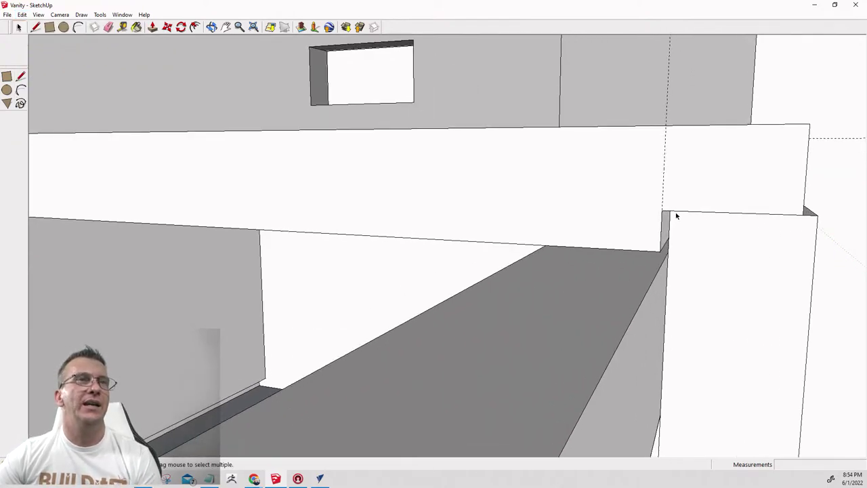
left_click(676, 215)
key("m")
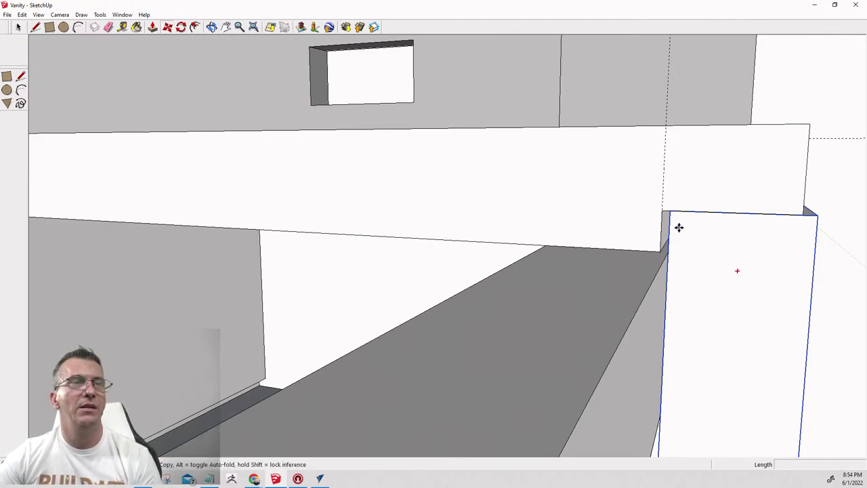
scroll(678, 228, "down", 3)
middle_click_drag(691, 214, 681, 302)
scroll(675, 330, "up", 5)
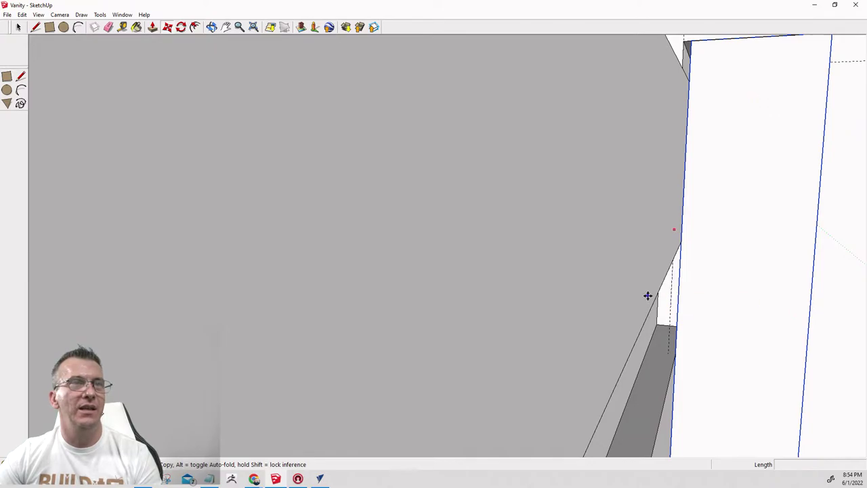
key("space")
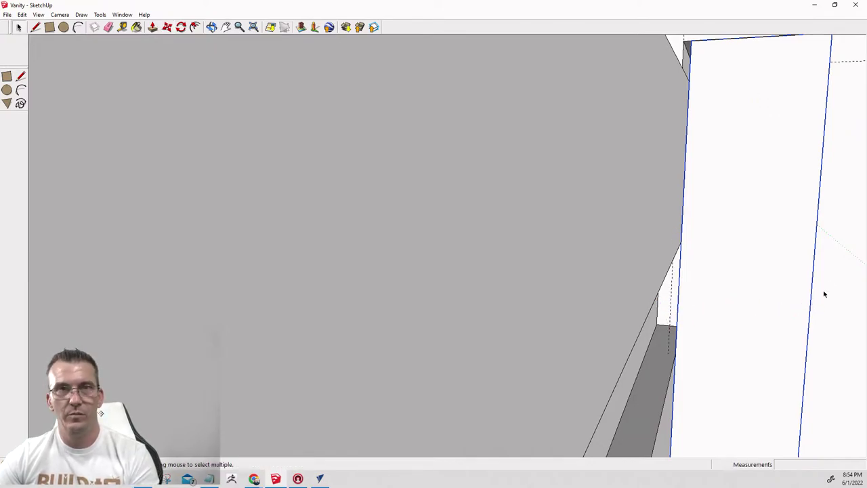
Move the upright board 3/64" to the left.
left_click(695, 306)
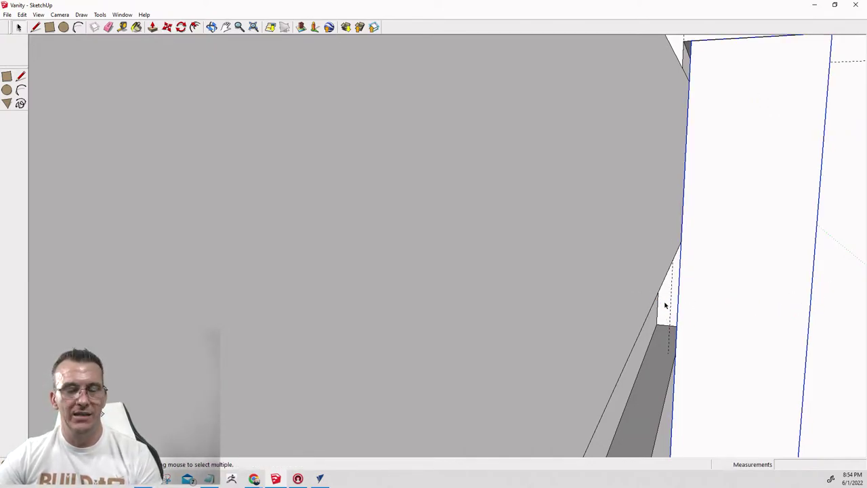
scroll(610, 277, "down", 5)
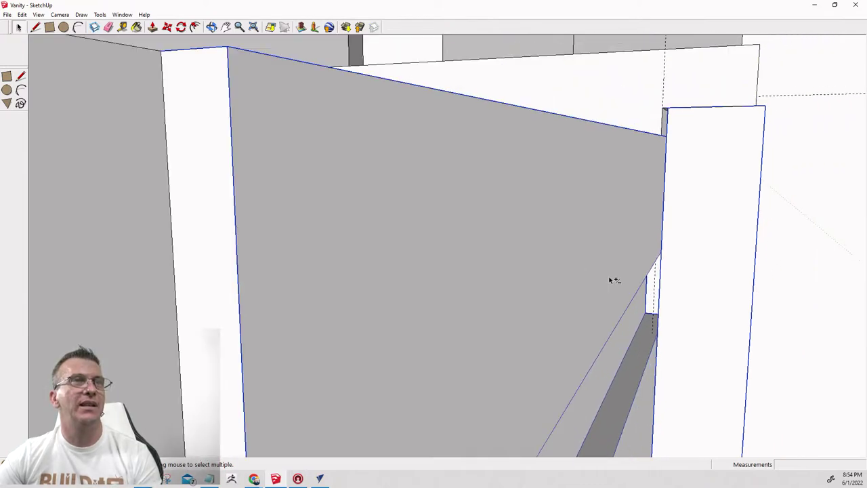
scroll(603, 203, "up", 3)
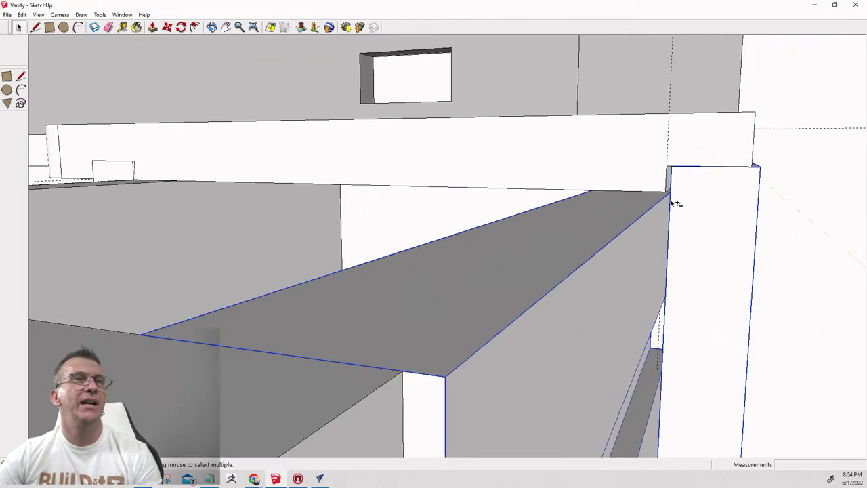
scroll(674, 202, "down", 2)
key("m")
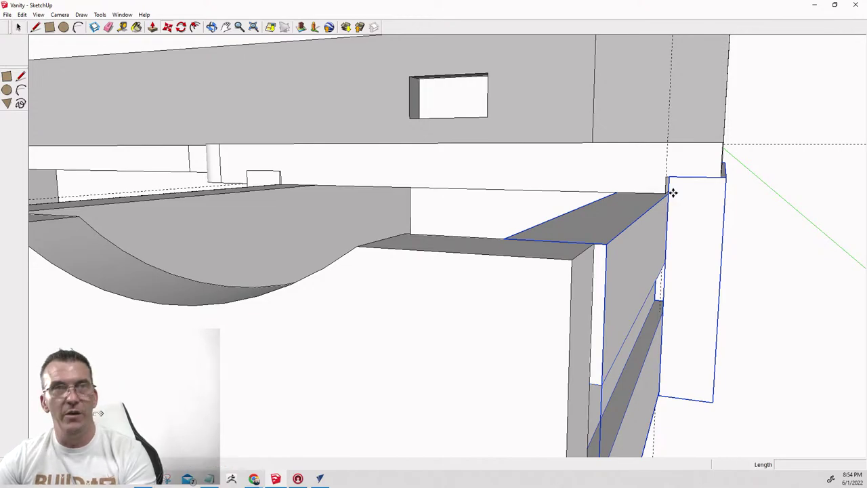
left_click(669, 177)
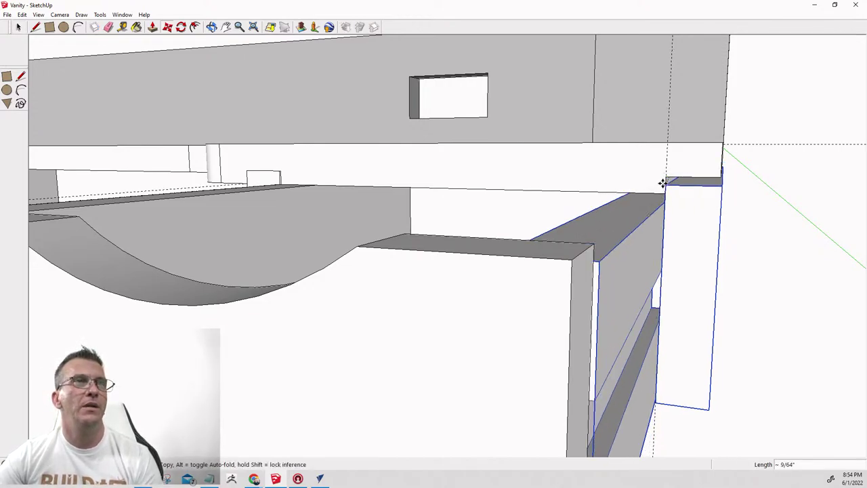
scroll(725, 212, "up", 5)
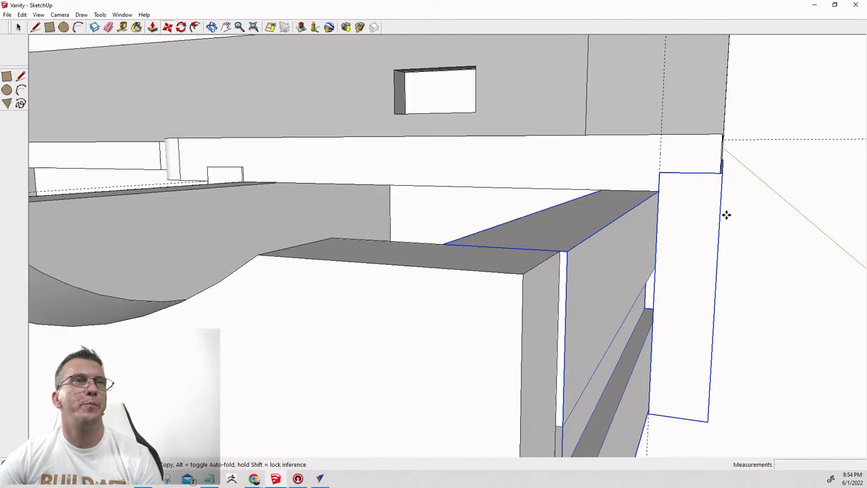
middle_click_drag(727, 211, 655, 254)
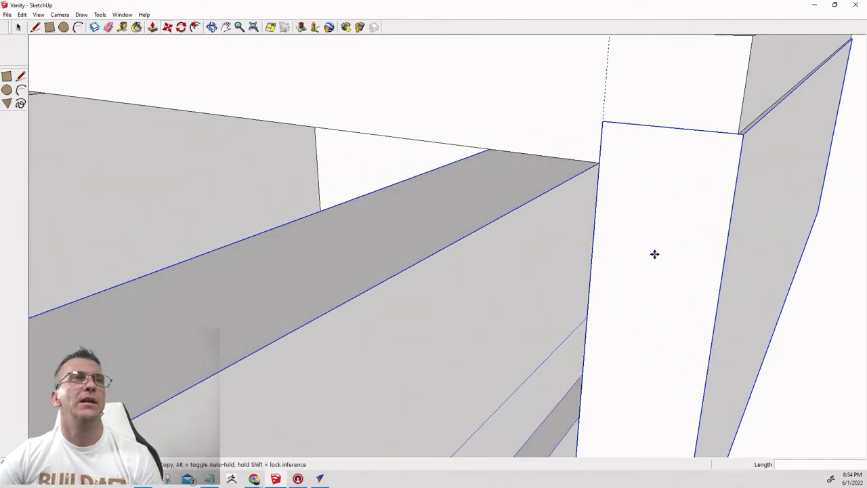
Open the board's component for editing, cancelling a started push on its side face.
key("space")
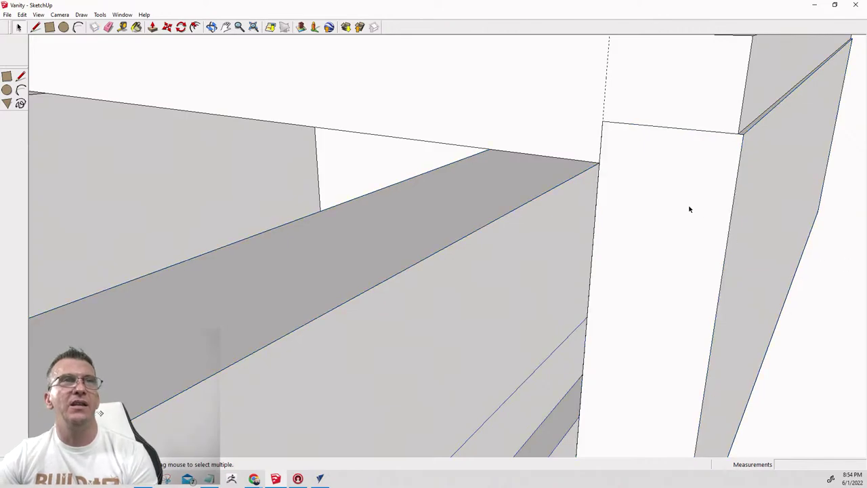
double_click(690, 209)
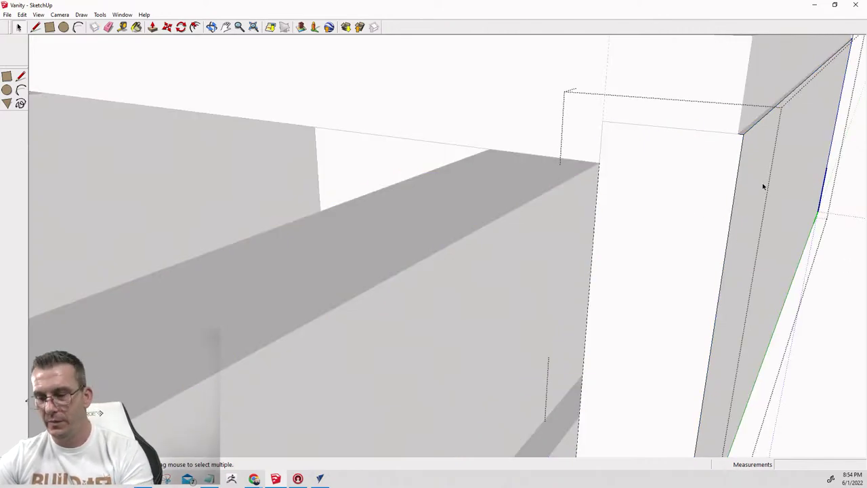
left_click(739, 140)
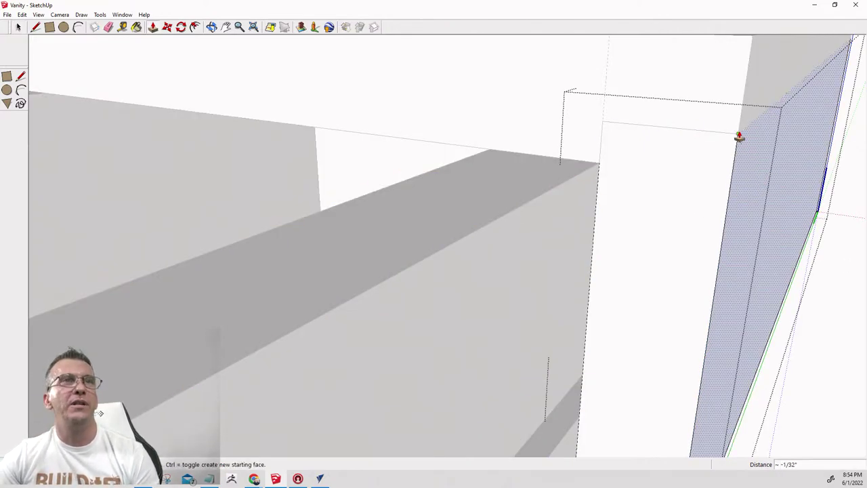
key("space")
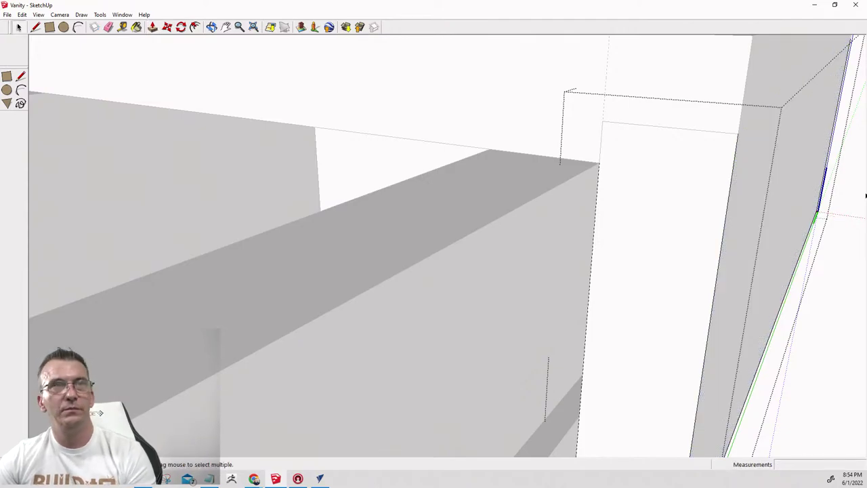
Orbit around the drawer to view it from the front-left above.
scroll(840, 257, "down", 10)
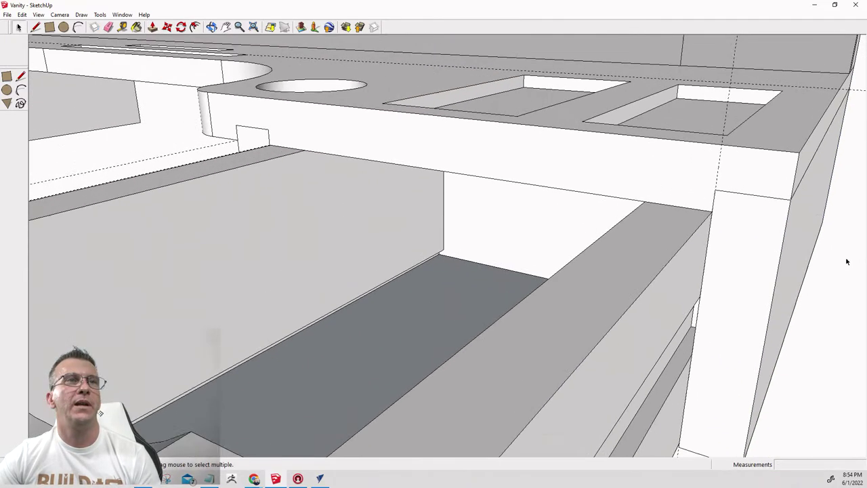
scroll(849, 260, "down", 2)
scroll(748, 317, "up", 8)
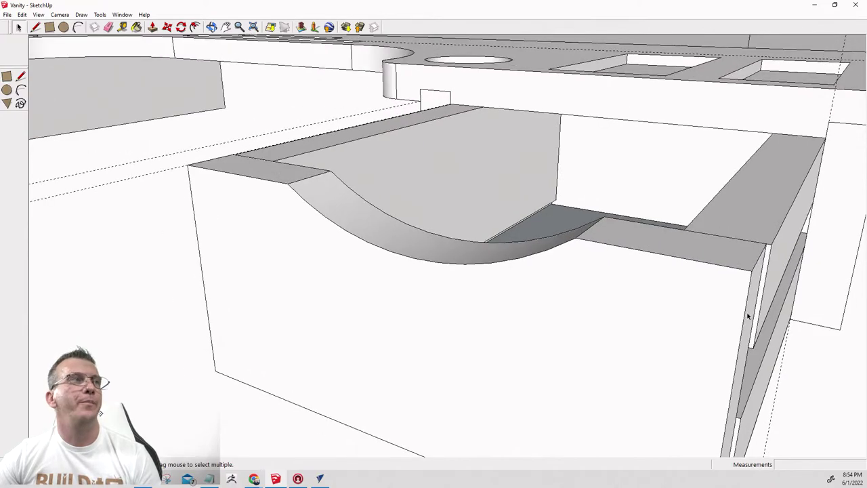
left_click(710, 311)
middle_click_drag(227, 237, 815, 243)
scroll(730, 338, "up", 10)
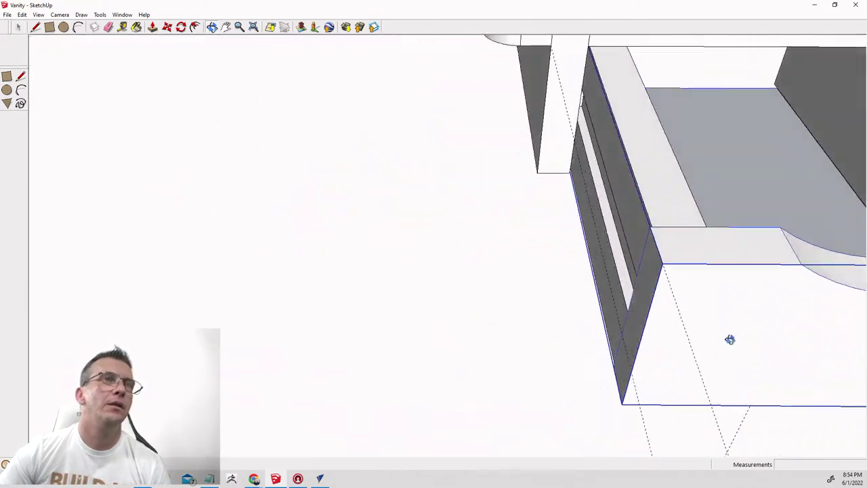
middle_click_drag(629, 359, 759, 258)
middle_click_drag(805, 161, 584, 247)
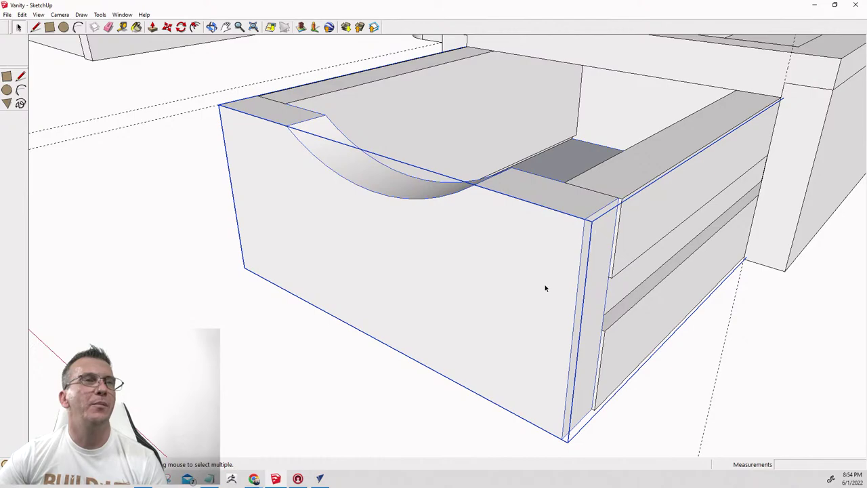
left_click(414, 401)
Explode the drawer group into loose geometry.
left_click(598, 251)
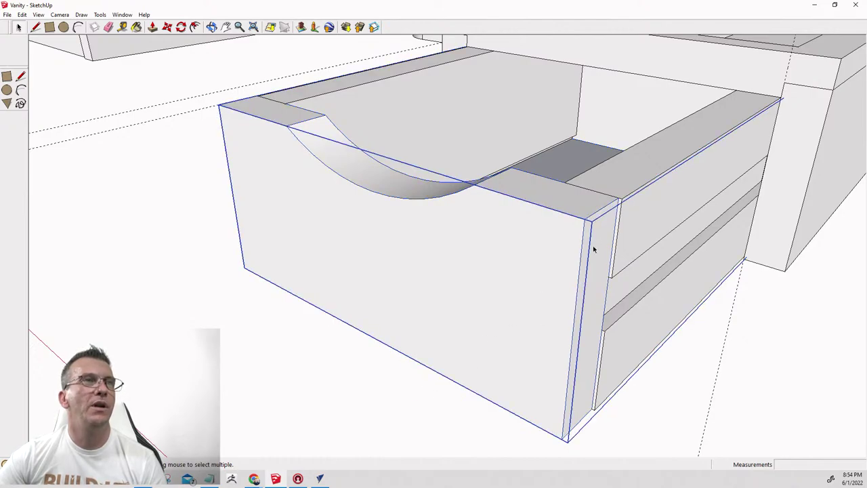
double_click(593, 257)
left_click(583, 256)
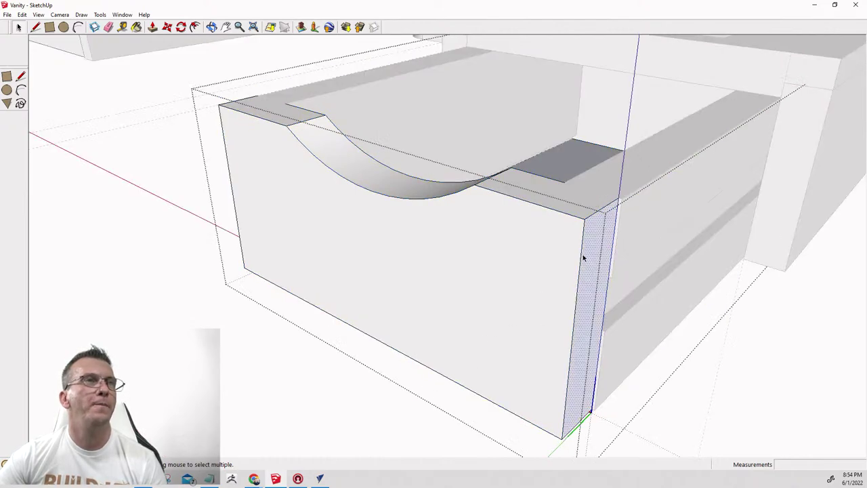
left_click(332, 376)
left_click(582, 231)
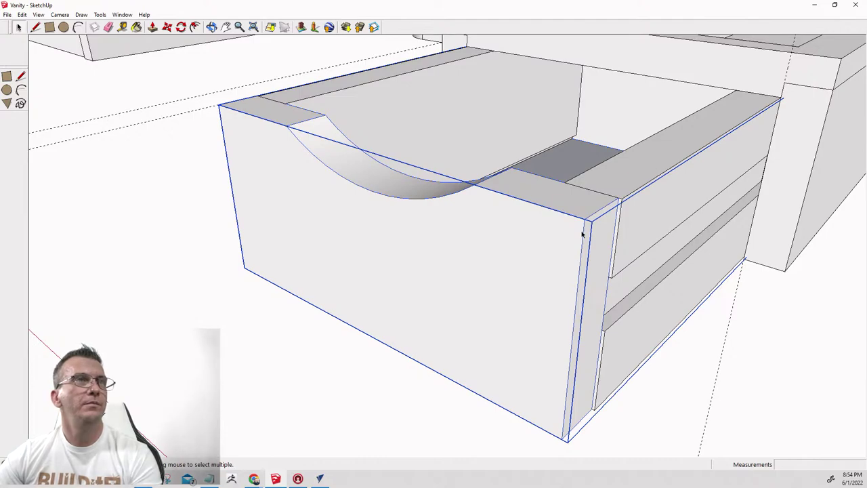
right_click(582, 234)
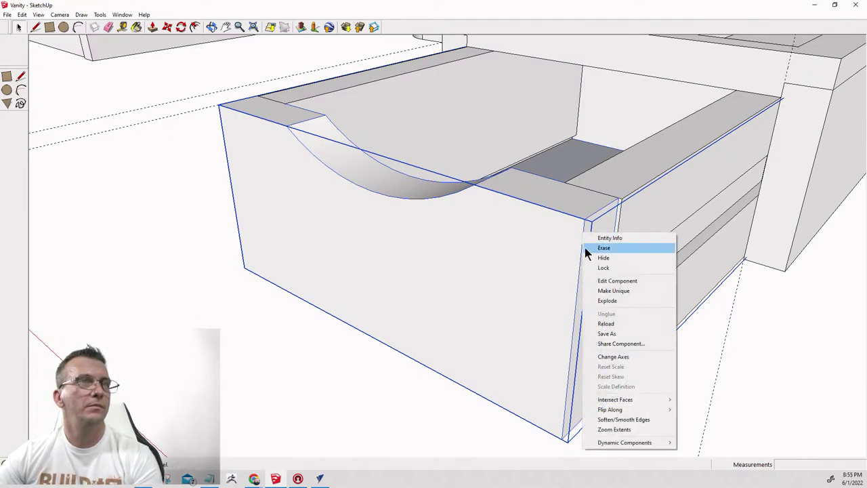
left_click(606, 300)
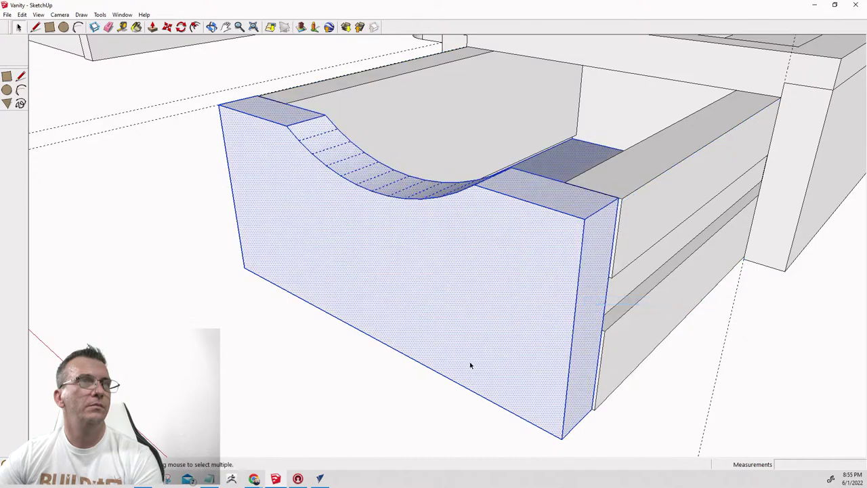
Select the whole end panel with the curved cutout and make it a new component.
left_click(421, 433)
left_click(599, 288)
triple_click(588, 287)
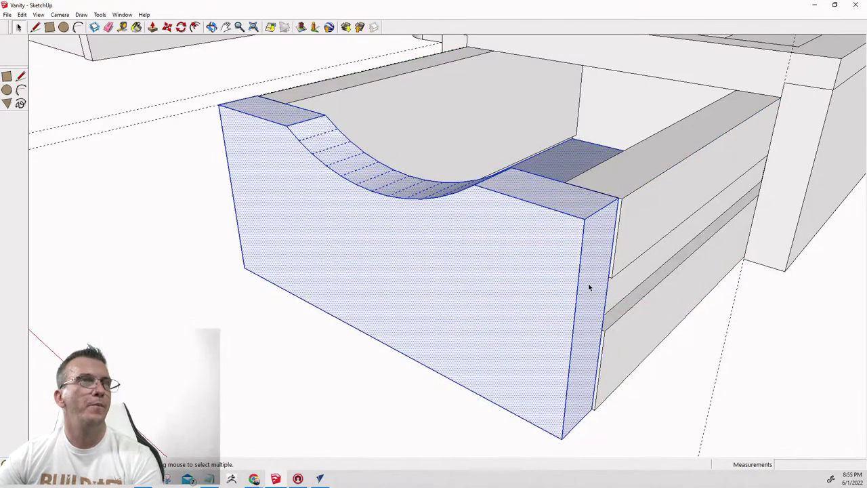
key("g")
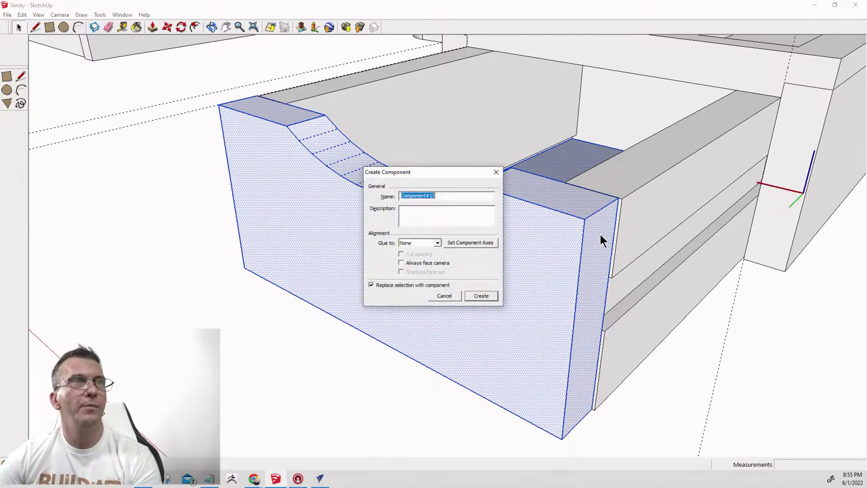
left_click(480, 296)
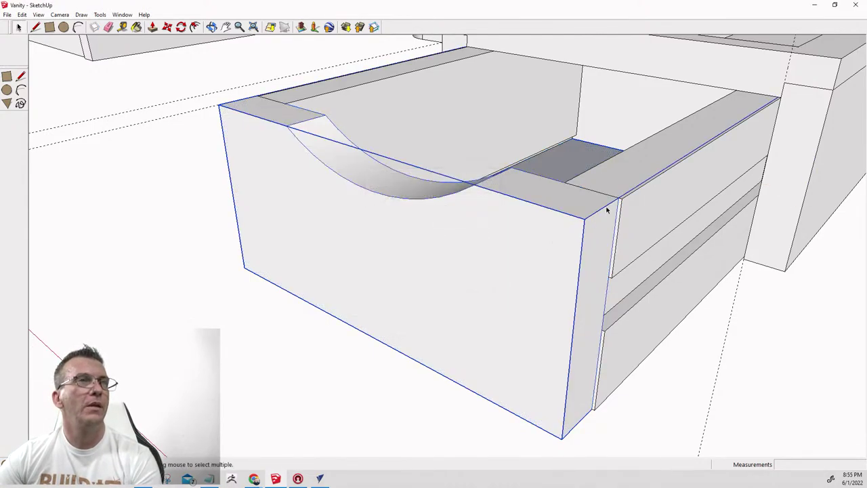
Move the panel component by its top corner onto the box corner.
key("m")
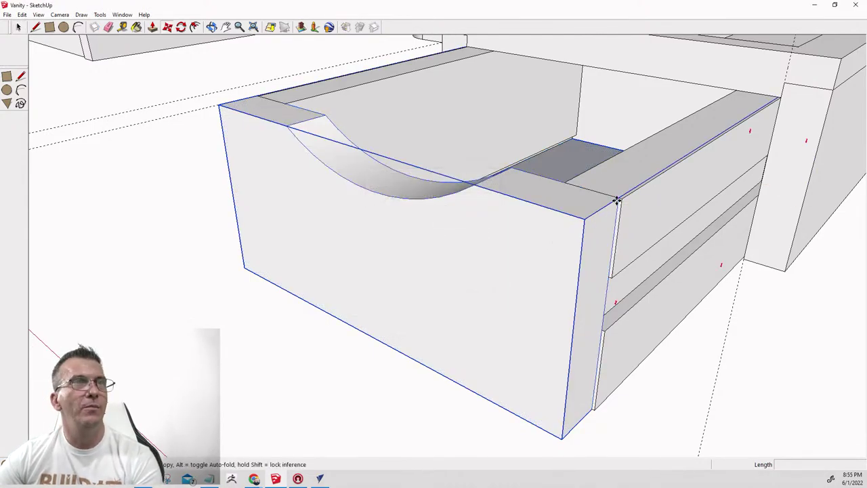
left_click(617, 197)
mouse_move(620, 201)
middle_mouse_down()
mouse_move(527, 313)
mouse_move(624, 201)
middle_mouse_up()
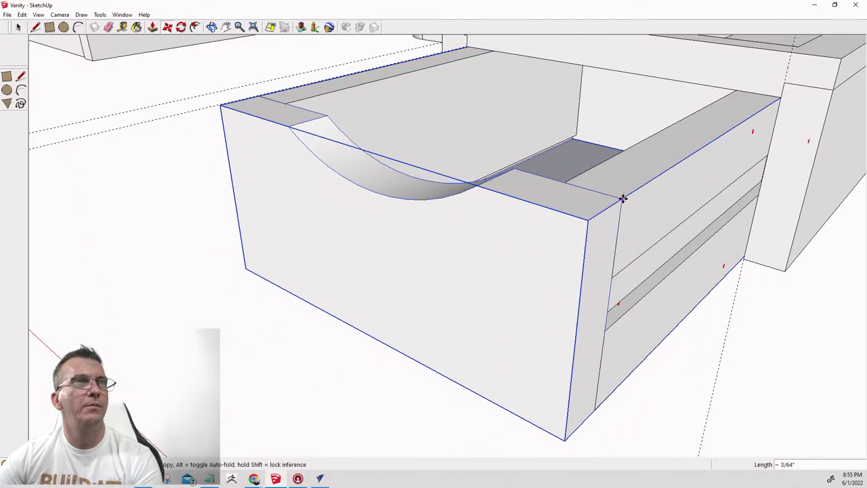
left_click(624, 198)
middle_click_drag(627, 238, 834, 298)
middle_click_drag(489, 234, 341, 251)
Select the left box component, briefly entering and leaving its edit mode.
key("m")
scroll(389, 253, "up", 5)
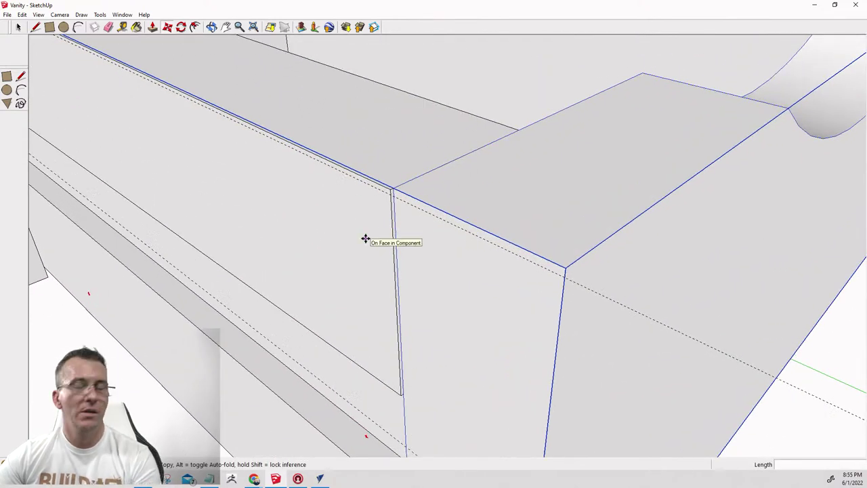
key("space")
left_click(361, 164)
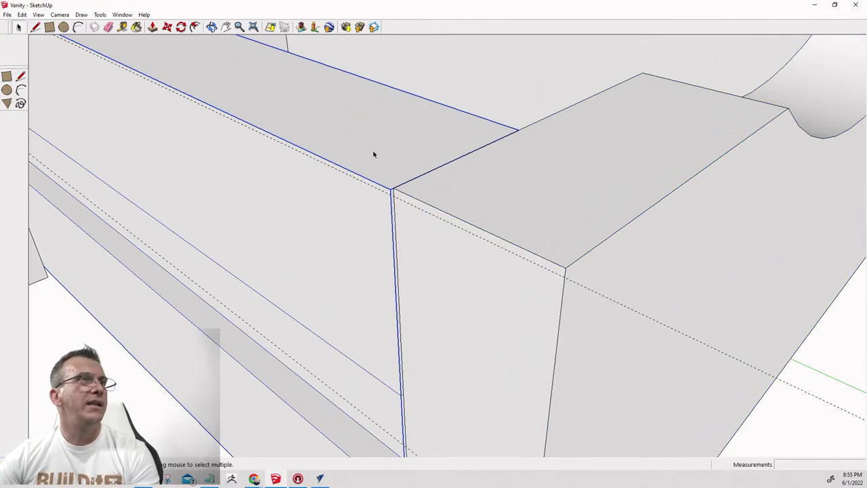
double_click(373, 155)
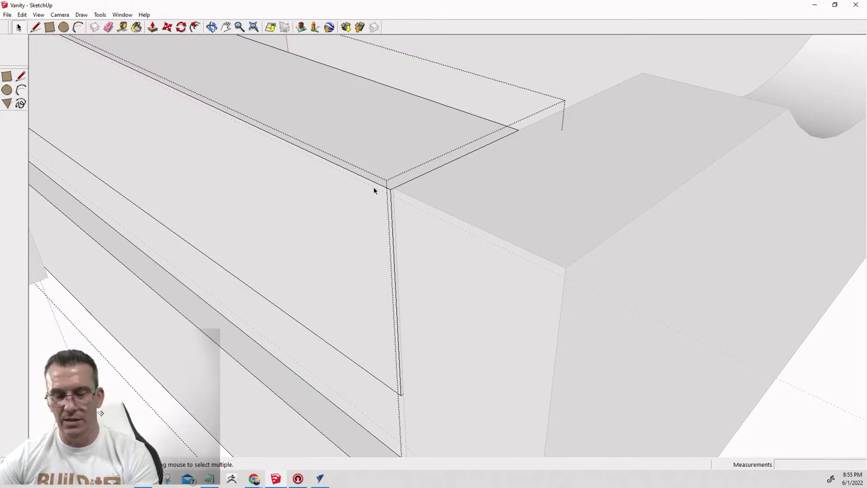
left_click(132, 392)
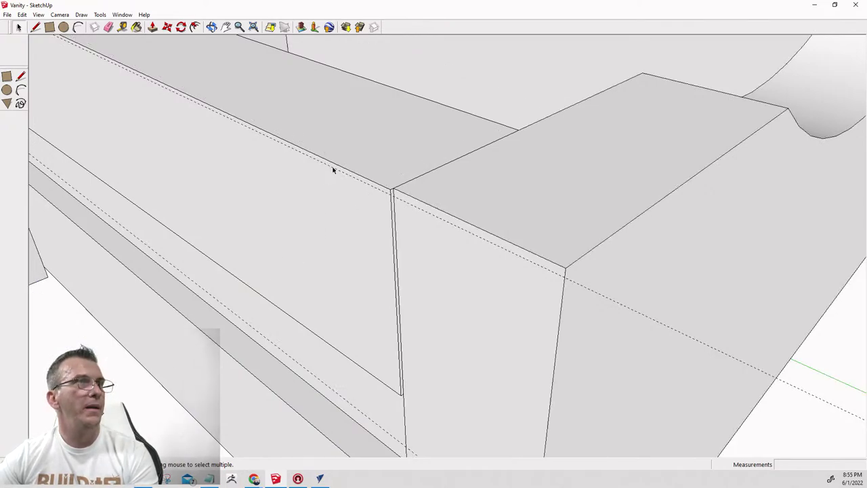
Move the left box component by its corner onto the same corner point.
left_click(452, 156)
key("m")
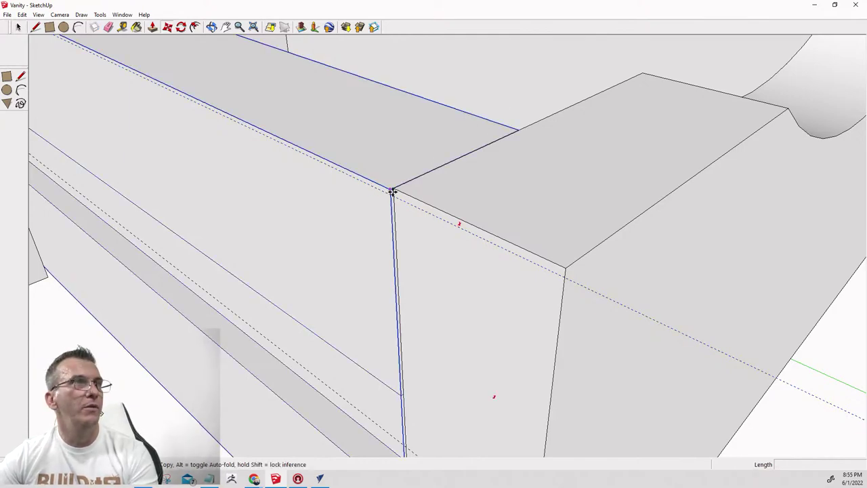
left_click(393, 191)
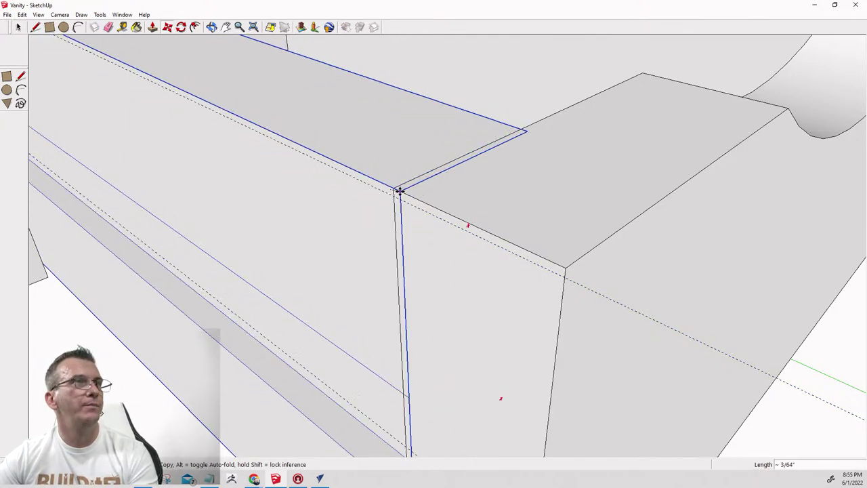
left_click(394, 188)
scroll(551, 184, "down", 6)
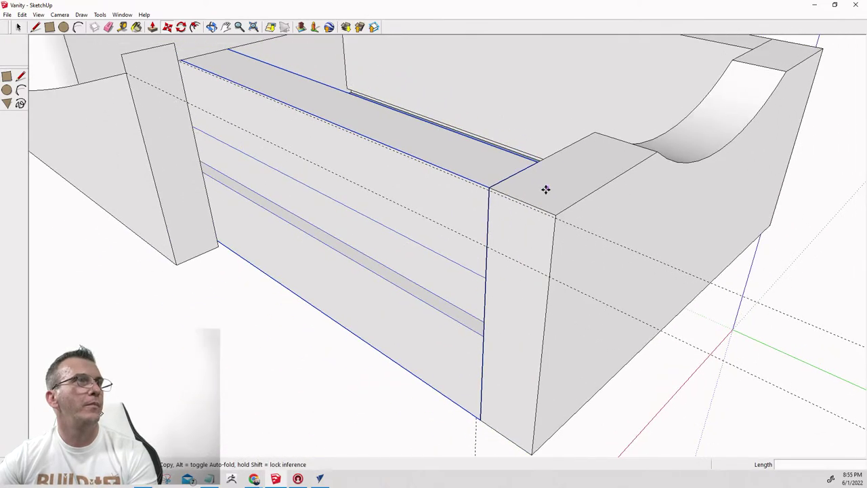
middle_click_drag(546, 189, 400, 246)
scroll(406, 215, "up", 5)
scroll(271, 81, "up", 8)
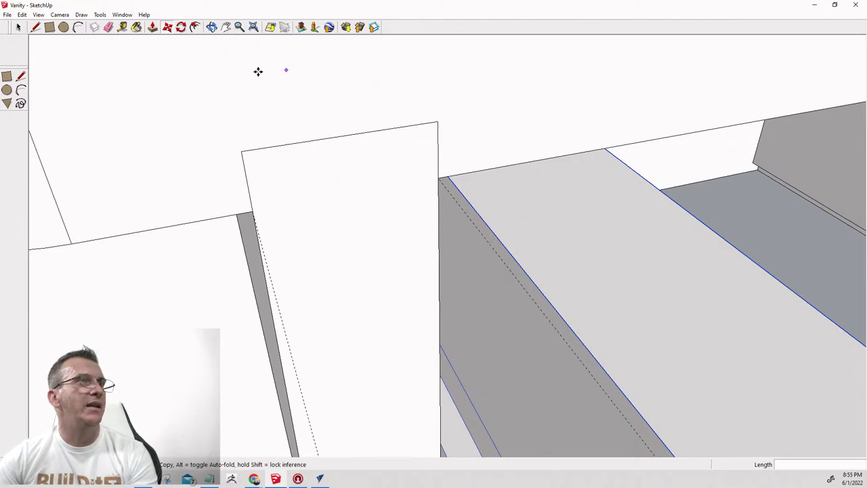
Move the drawer side panel so its top-right corner snaps onto the adjoining corner.
scroll(329, 118, "up", 4)
middle_click_drag(325, 128, 370, 111)
scroll(370, 110, "down", 6)
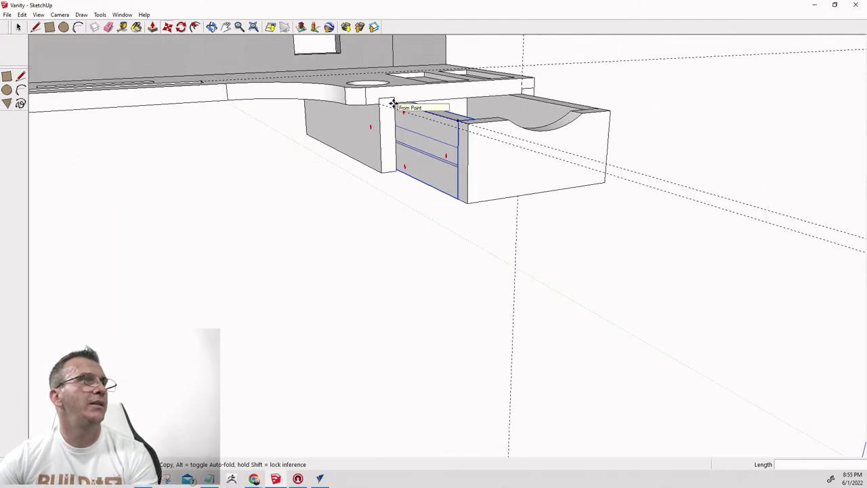
scroll(392, 103, "down", 4)
scroll(314, 116, "up", 8)
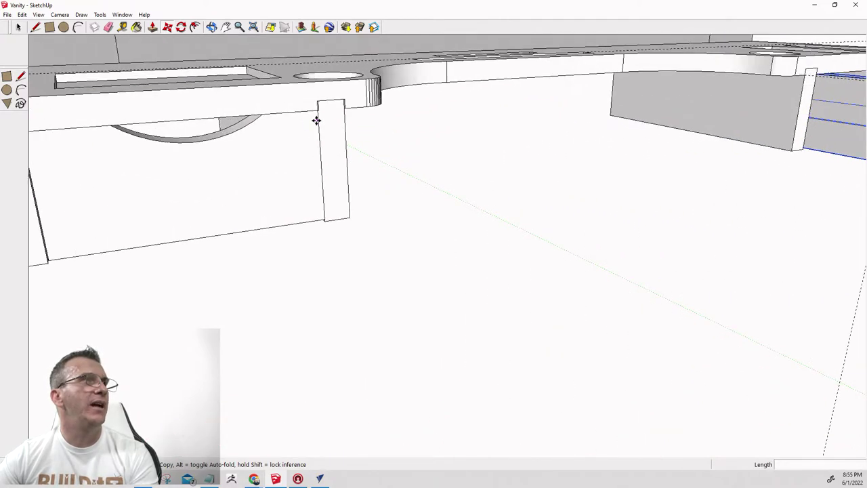
scroll(377, 81, "up", 3)
middle_click_drag(386, 90, 291, 137)
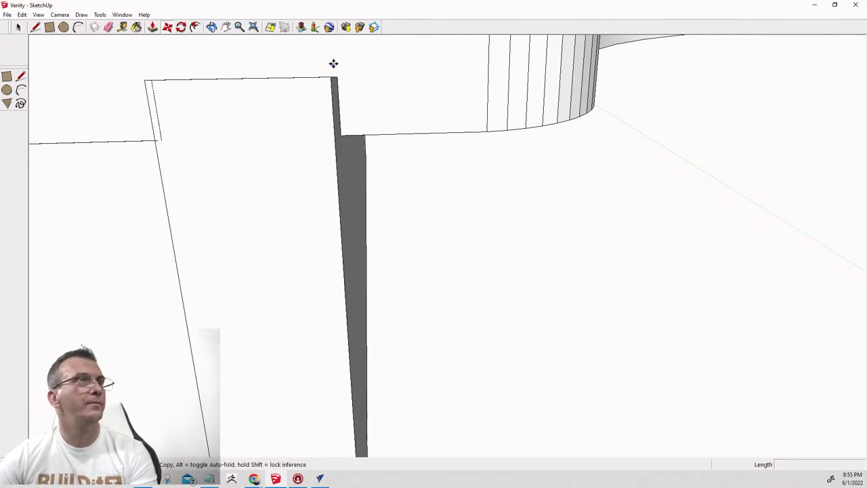
key("space")
left_click(316, 103)
key("m")
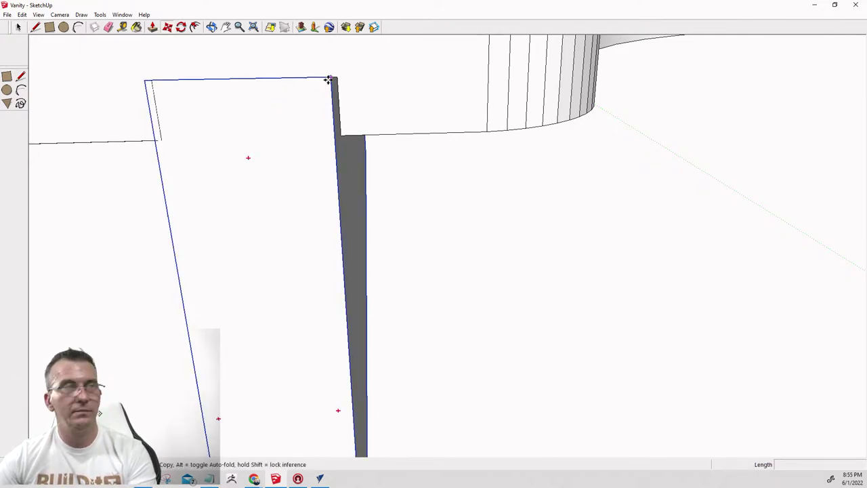
left_click(330, 78)
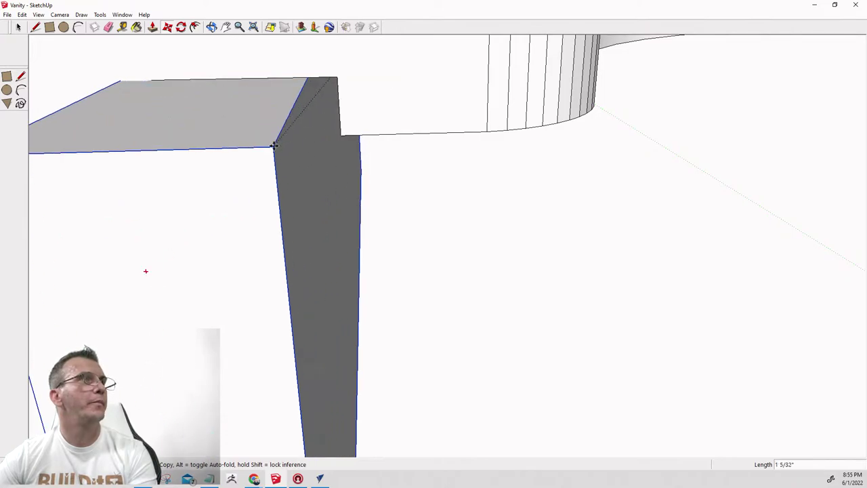
left_click(338, 80)
Snap the left panel's corner into place to close its gap, then clear the selection.
scroll(393, 78, "down", 4)
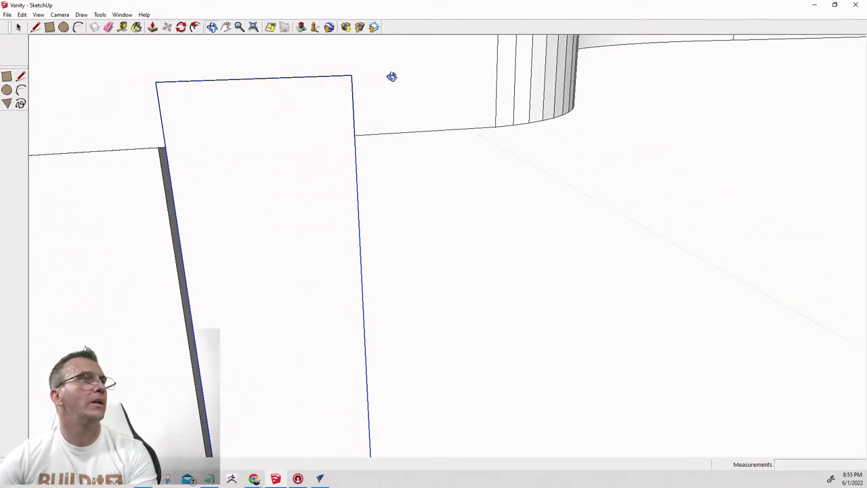
scroll(271, 147, "up", 2)
scroll(271, 147, "down", 1)
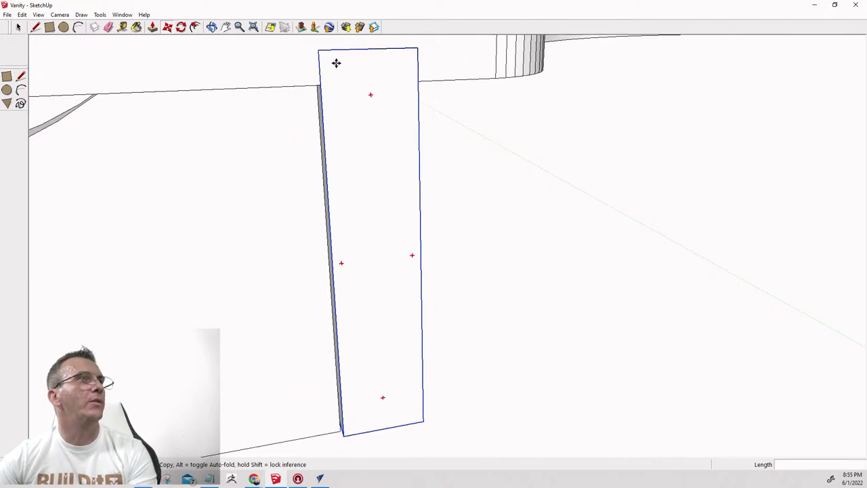
scroll(314, 95, "down", 1)
key("space")
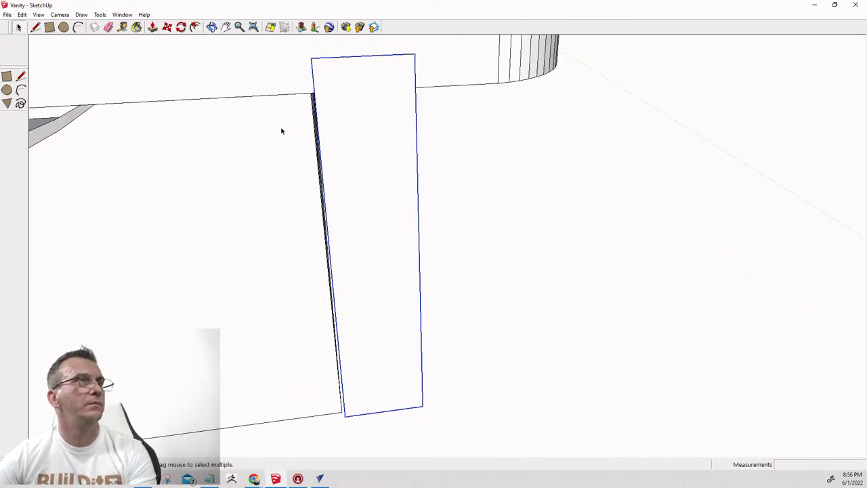
left_click(293, 107)
scroll(328, 102, "up", 2)
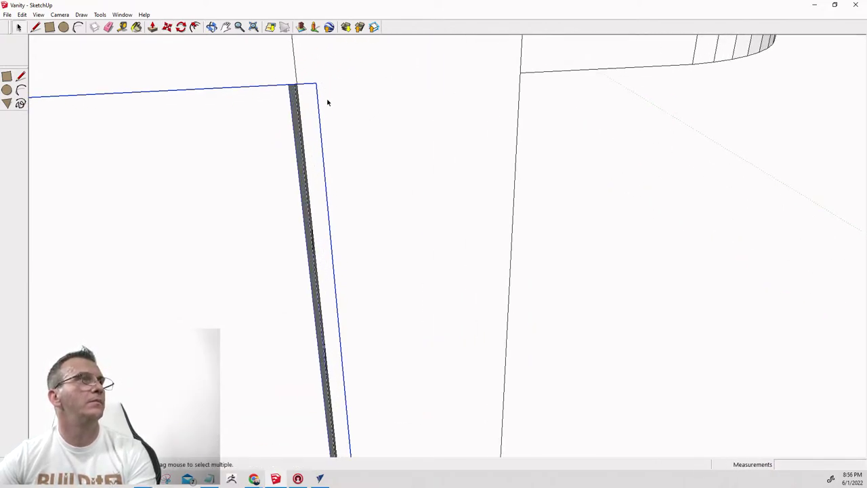
scroll(294, 119, "up", 1)
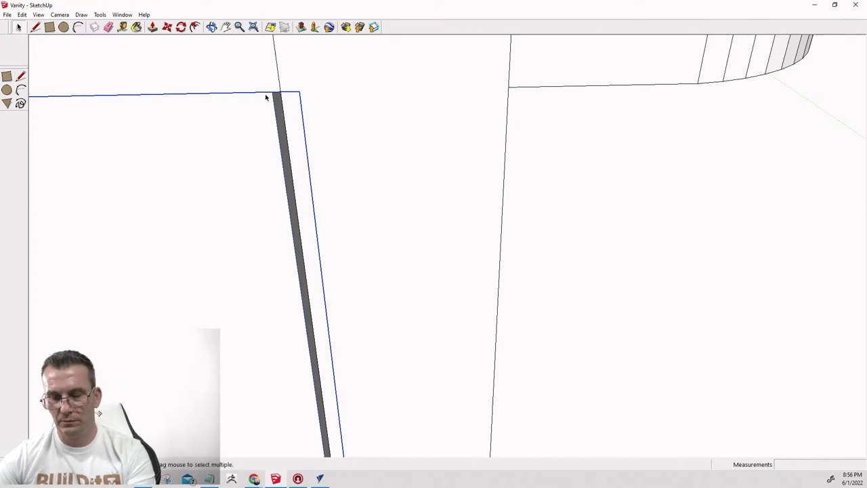
key("m")
left_click(270, 95)
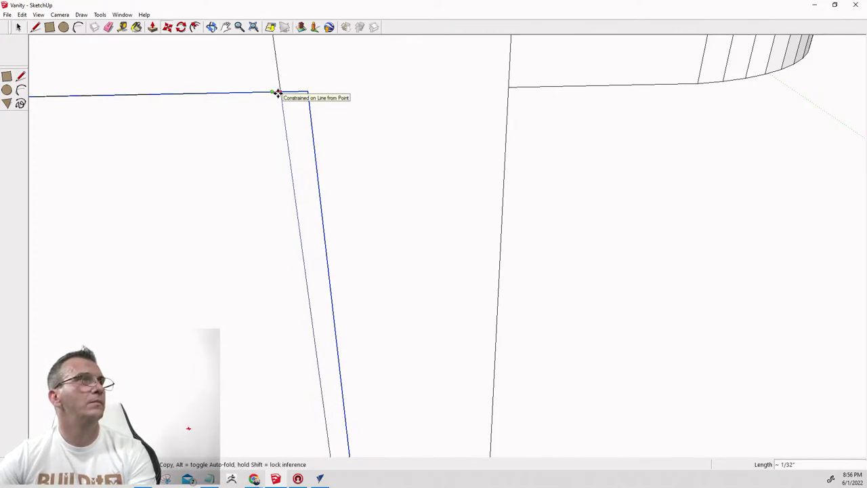
key("space")
scroll(338, 121, "down", 2)
left_click(526, 193)
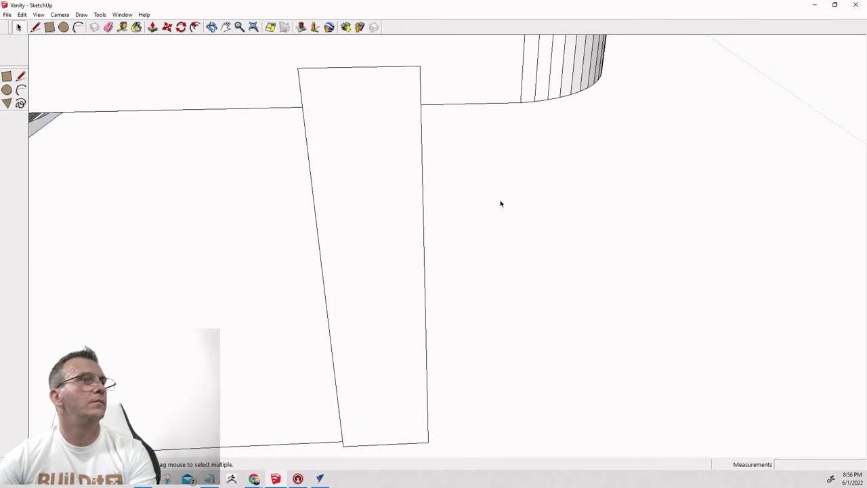
middle_click_drag(499, 201, 238, 176)
scroll(336, 153, "up", 2)
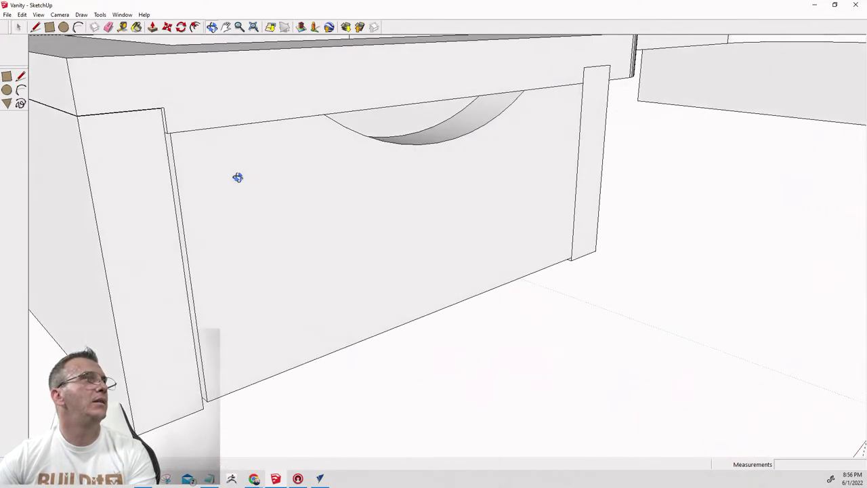
Move the left side panel from its corner onto its aligned position.
scroll(147, 151, "up", 1)
left_click(140, 121)
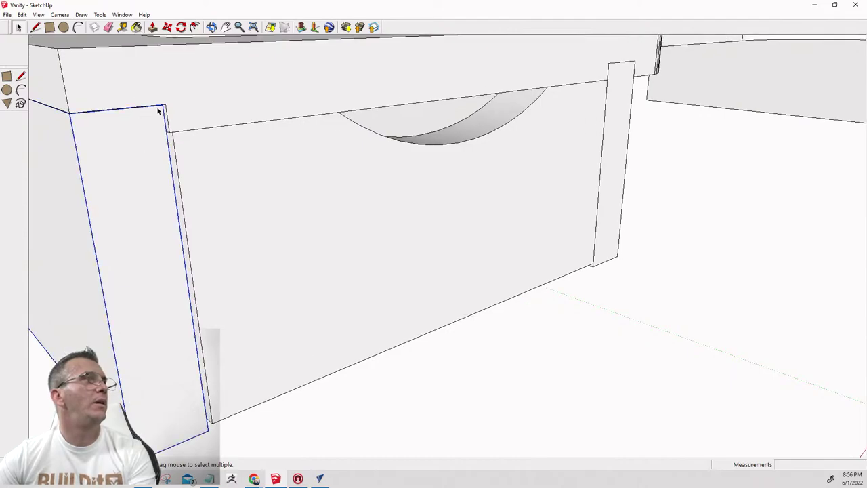
key("m")
left_click(165, 107)
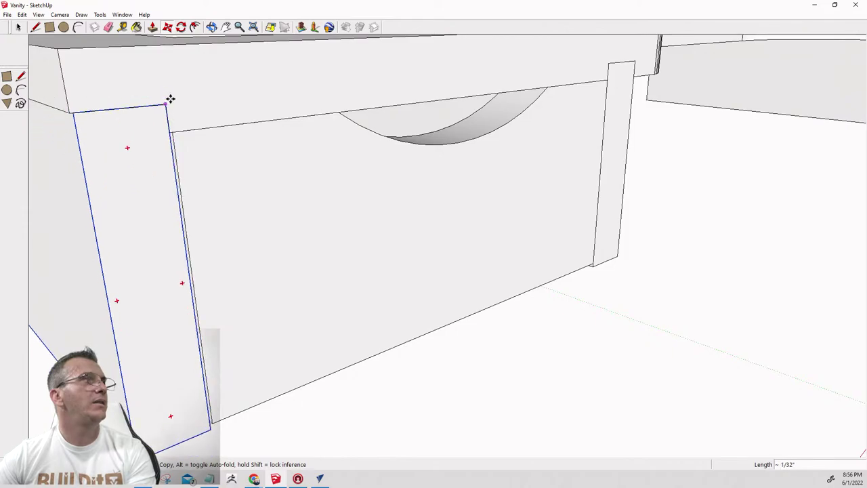
left_click(170, 100)
scroll(230, 181, "up", 6)
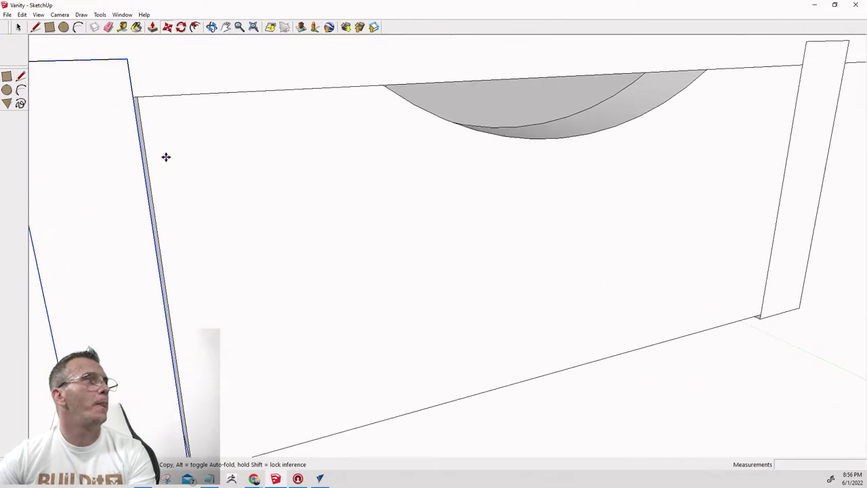
middle_click_drag(115, 151, 183, 138)
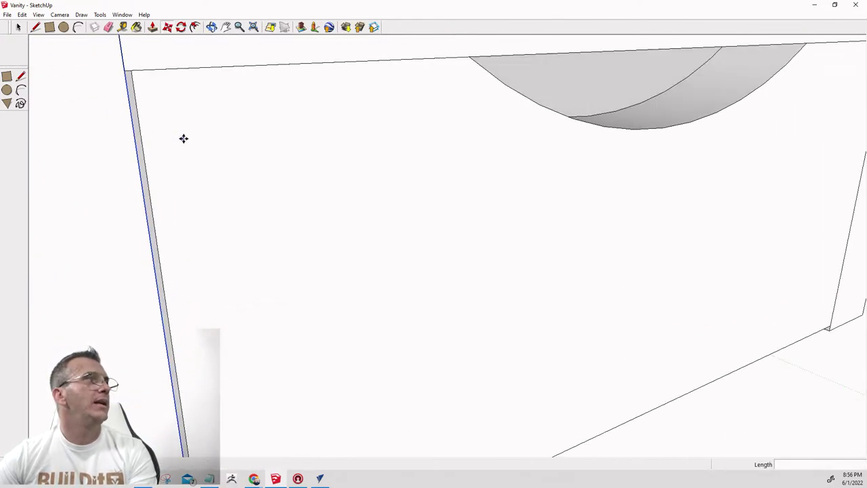
scroll(240, 129, "down", 5)
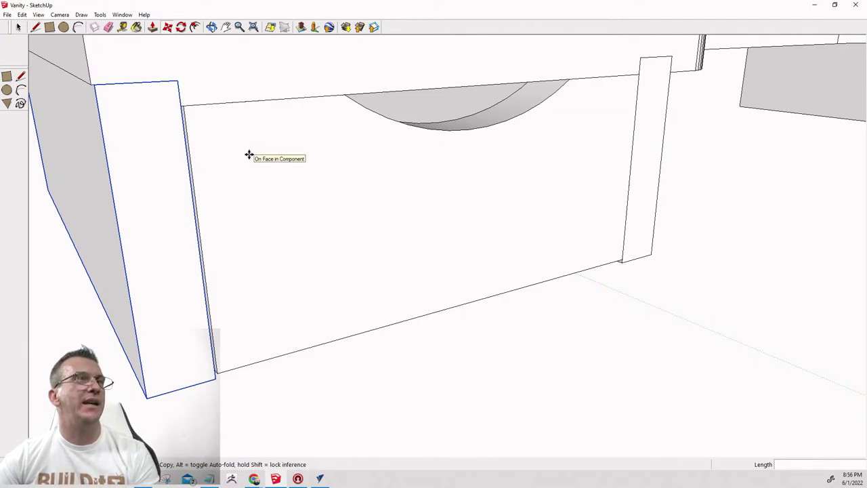
Slide the drawer front 1 11/16 inches forward out of the opening and inspect it.
key("space")
left_click(250, 156)
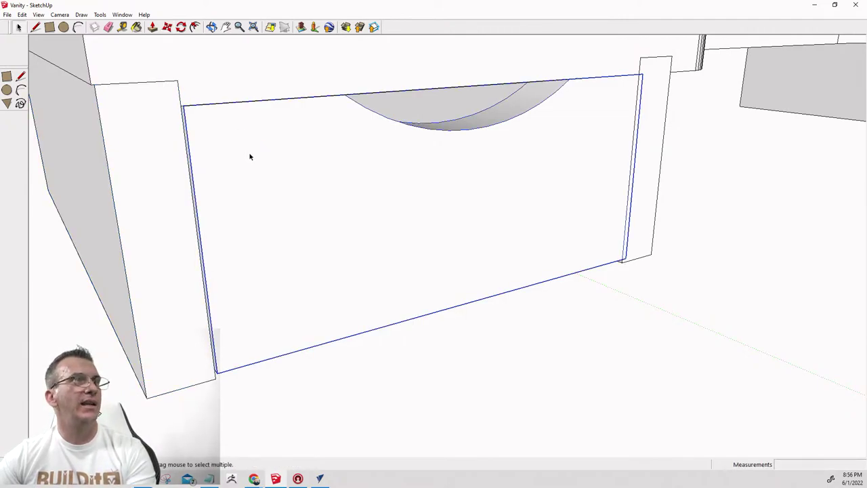
key("m")
left_click(248, 147)
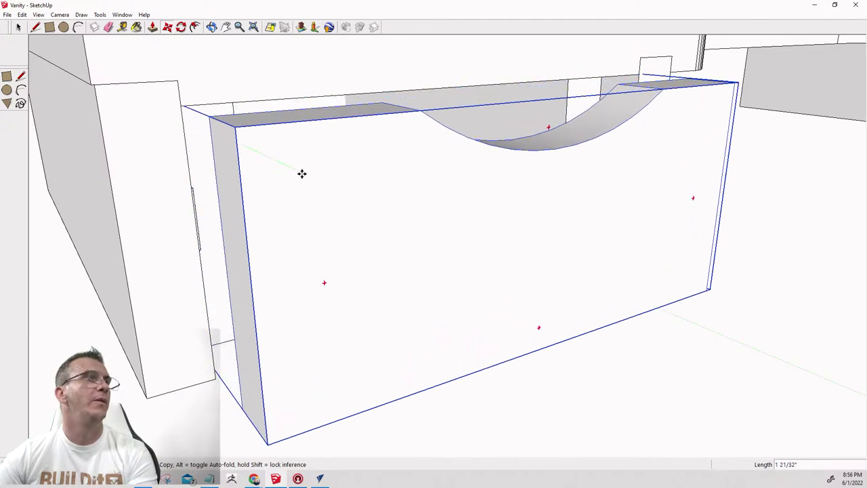
left_click(301, 176)
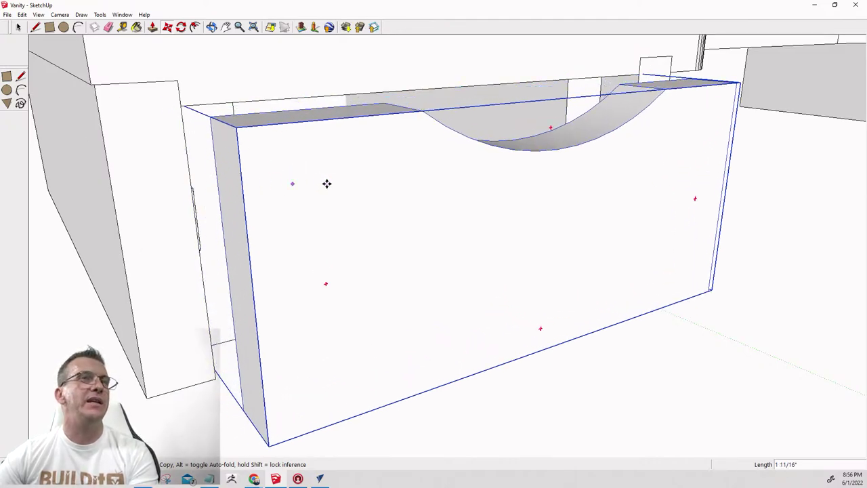
middle_click_drag(639, 176, 590, 191)
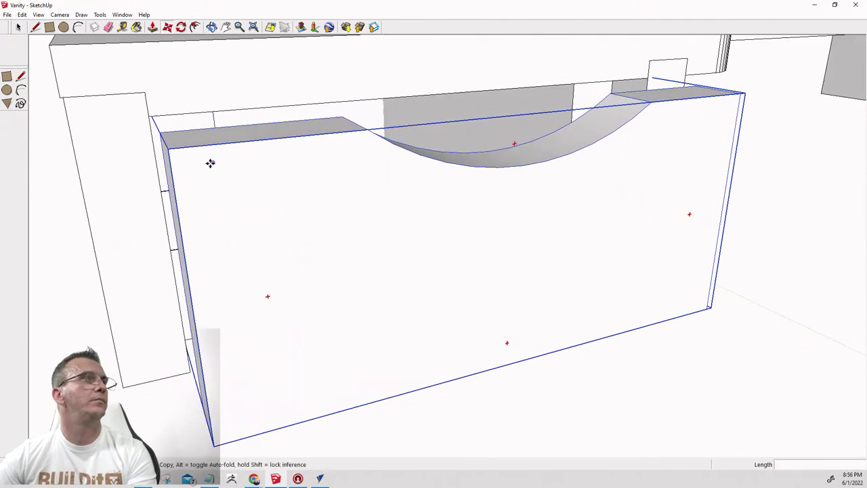
middle_click_drag(669, 187, 514, 201)
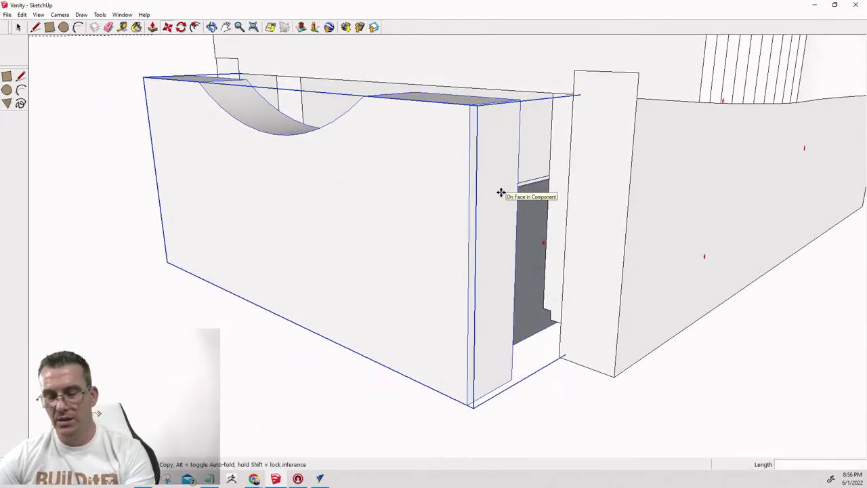
Inside the drawer component, pull the right end face out 1/16 inch, then exit editing.
key("p")
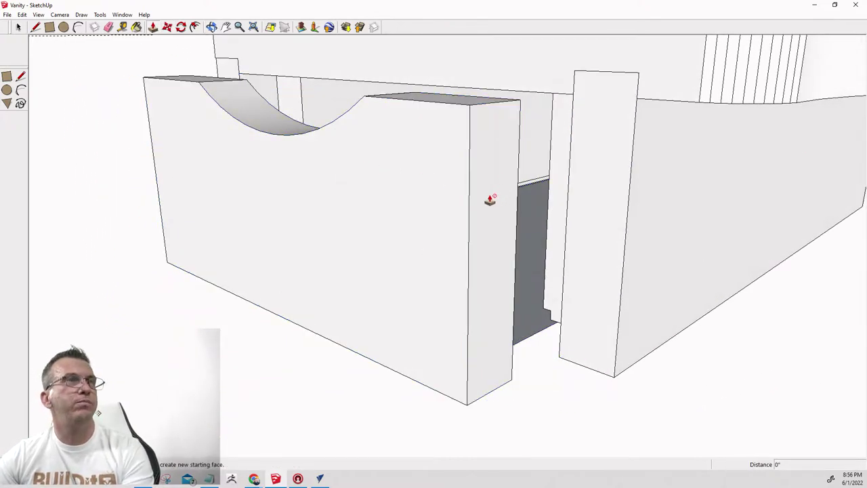
key("space")
double_click(486, 194)
key("p")
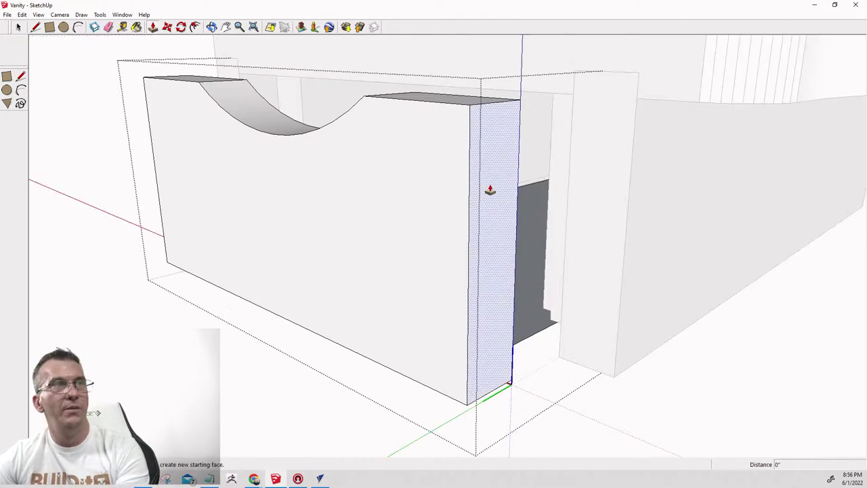
left_click(488, 184)
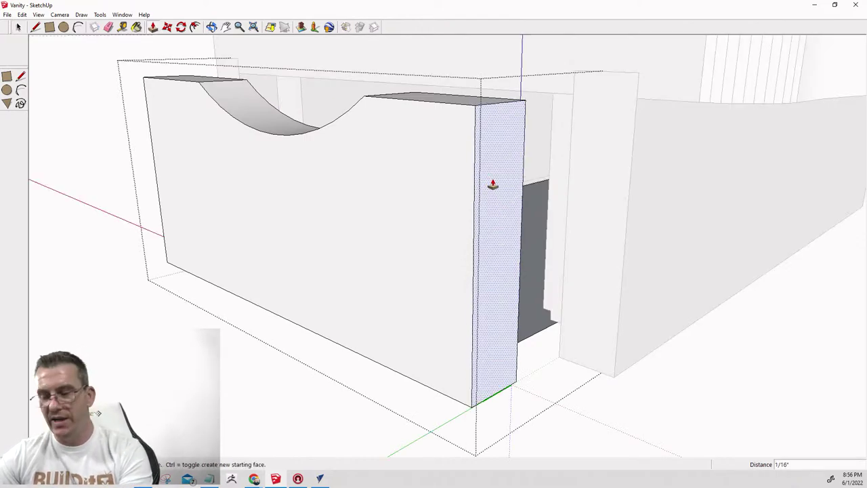
middle_click_drag(490, 184, 623, 174)
key("space")
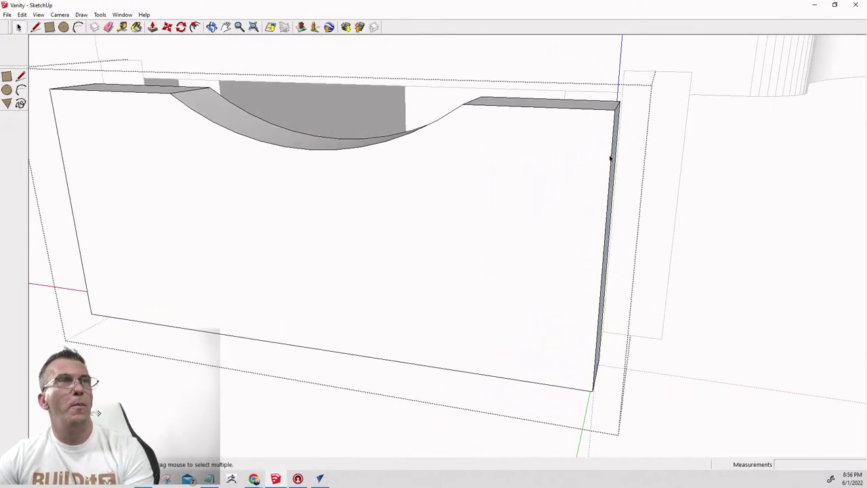
left_click(588, 143)
left_click(729, 306)
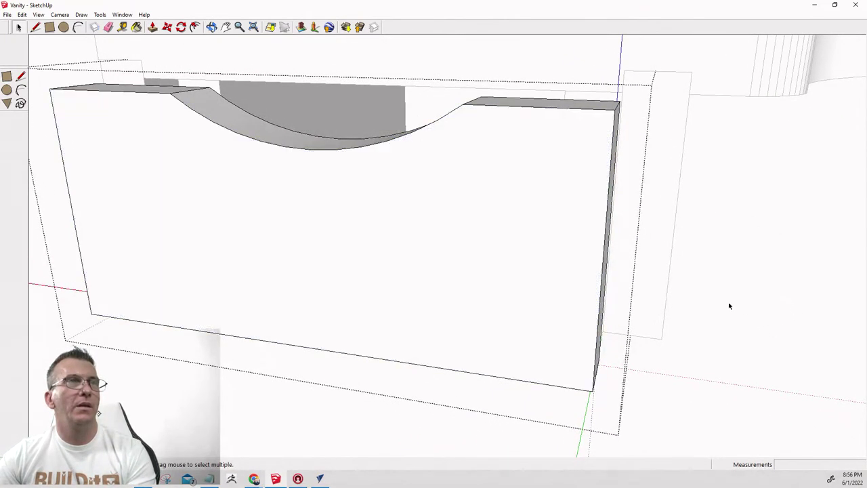
left_click(764, 191)
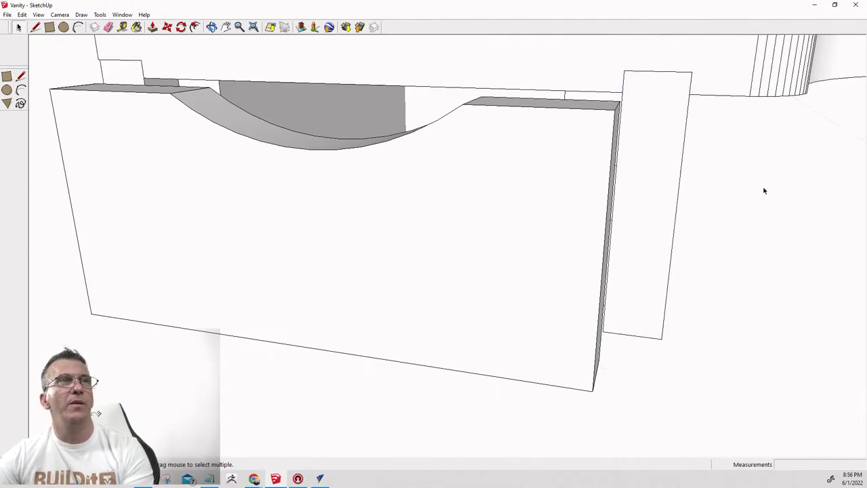
Slide the drawer back 1 11/16 inches, snapping its front corner to the panel corner.
key("m")
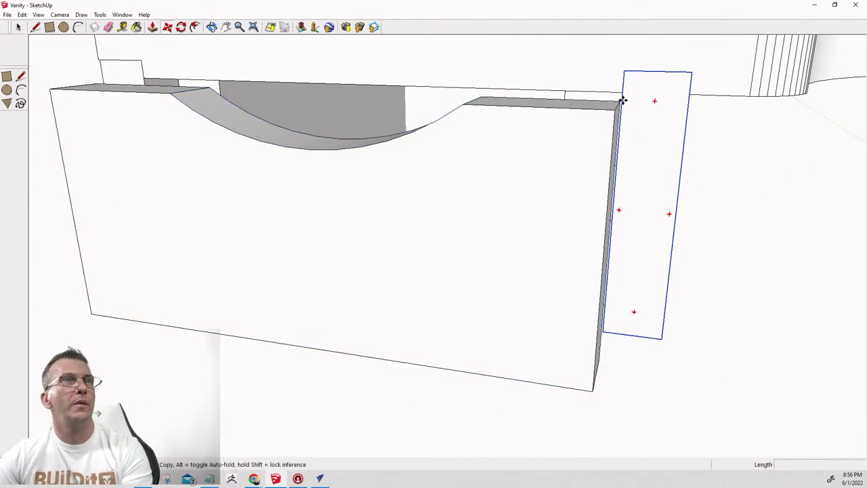
left_click(616, 107)
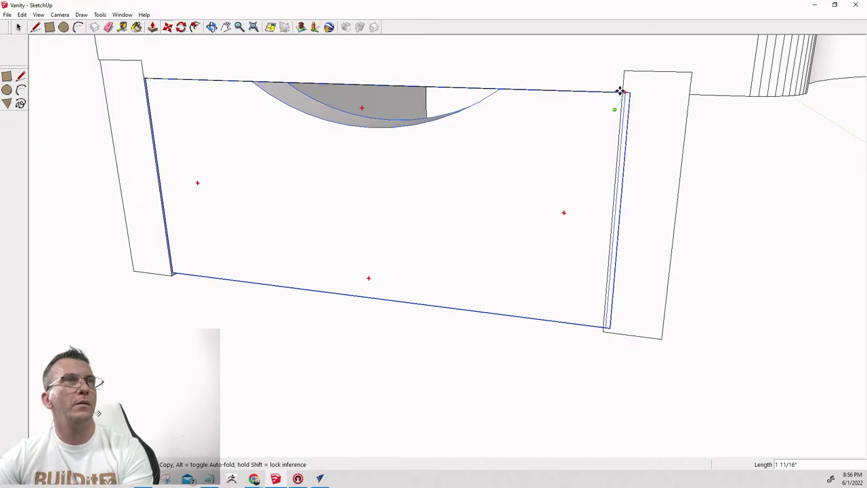
left_click(621, 88)
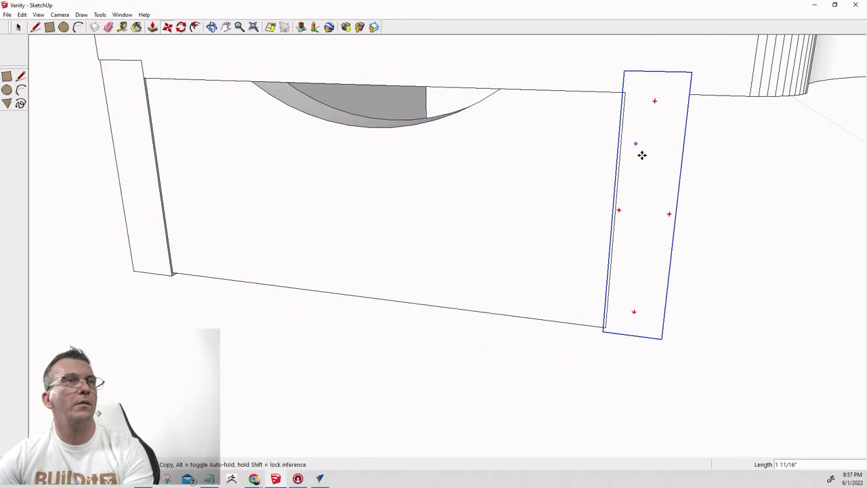
middle_click_drag(593, 217, 683, 120)
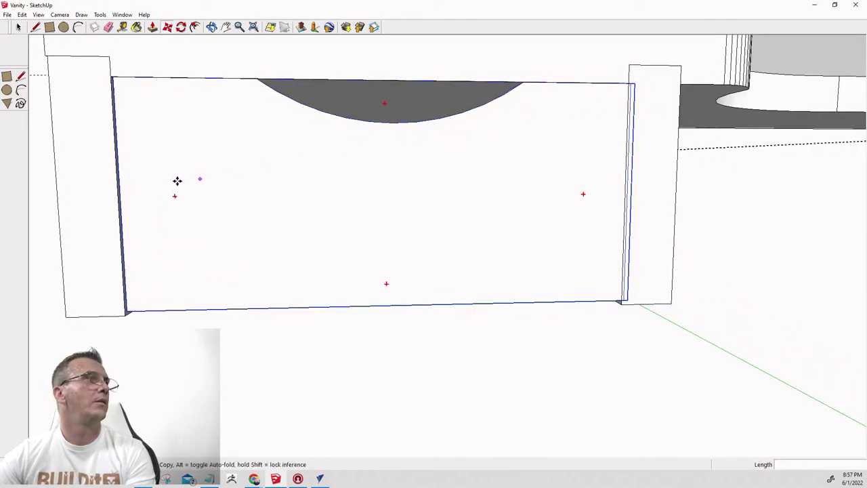
middle_click_drag(85, 252, 52, 209)
middle_click_drag(102, 134, 269, 72)
Snap the cabinet top's right corner onto the cabinet's far right corner.
middle_click_drag(802, 235, 777, 230)
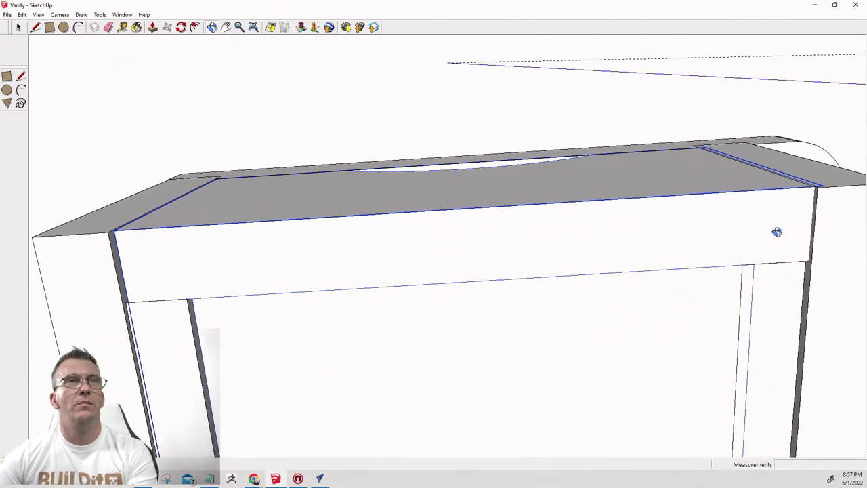
key("m")
left_click(813, 187)
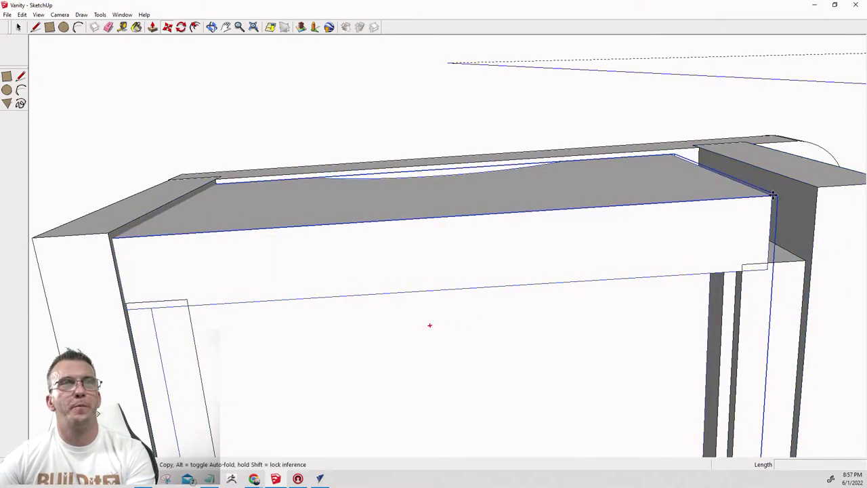
left_click(819, 191)
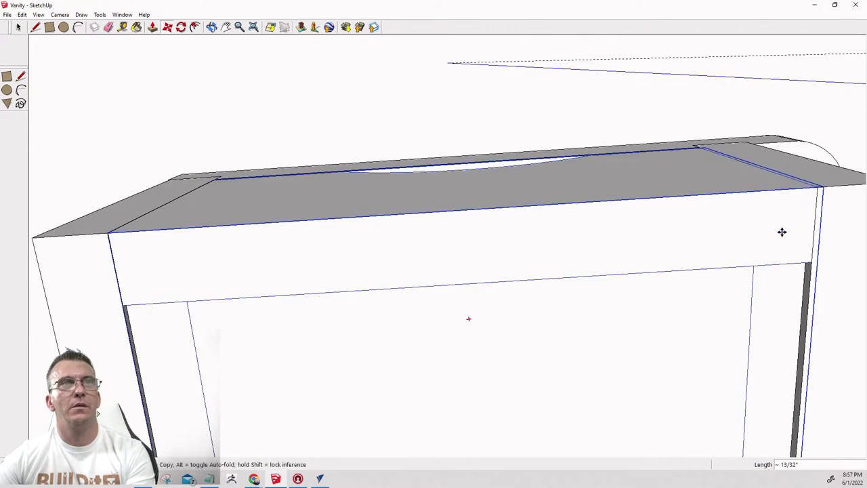
scroll(786, 217, "down", 2)
middle_click_drag(794, 201, 787, 156)
Explode the cabinet face frame component into separate boards.
key("space")
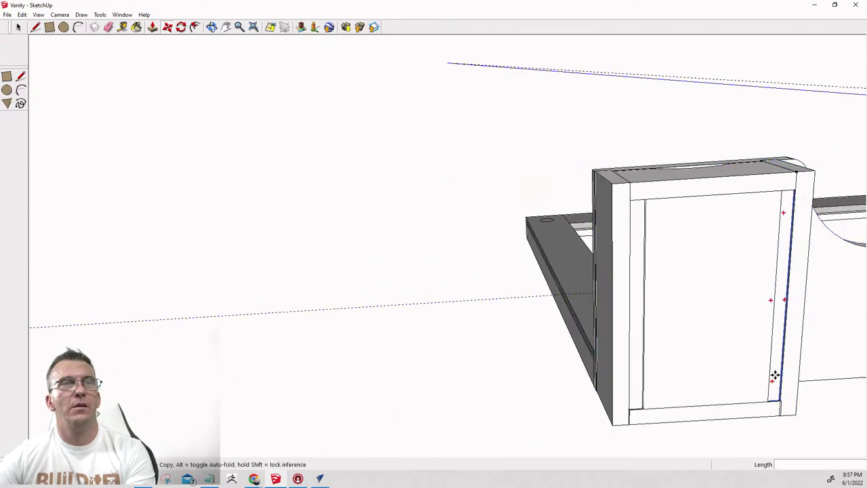
middle_click_drag(774, 372, 741, 393)
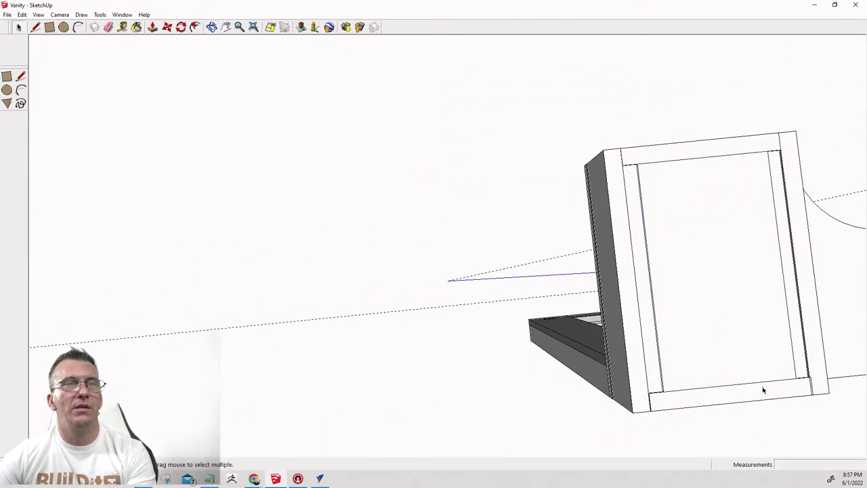
left_click(764, 390)
double_click(779, 391)
scroll(771, 387, "up", 5)
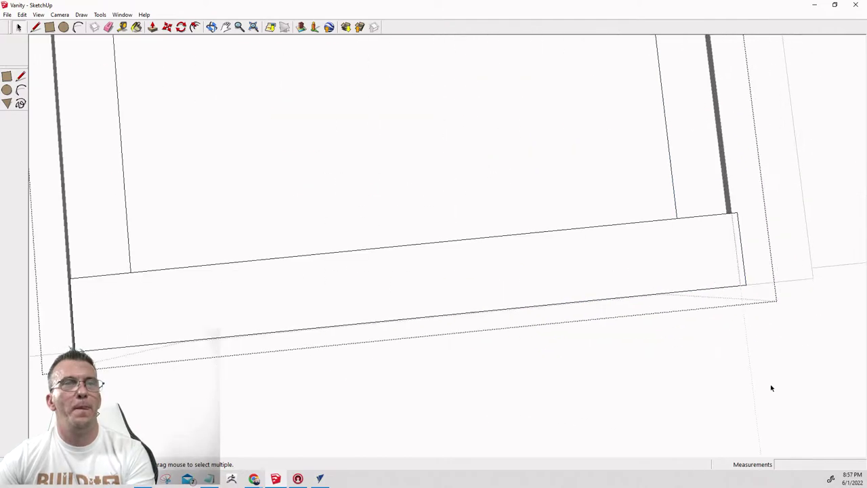
left_click(720, 371)
left_click(693, 283)
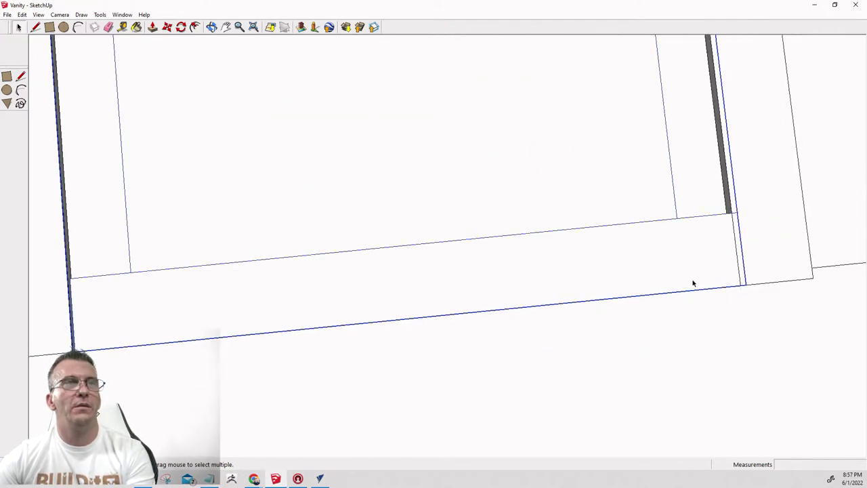
right_click(693, 282)
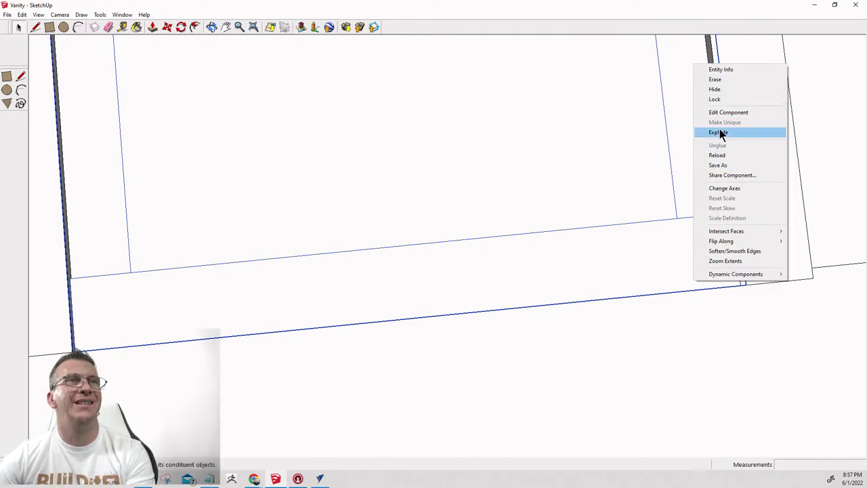
left_click(718, 131)
Select the loose bottom rail board and pick it up at its corner to move.
left_click(706, 363)
double_click(697, 274)
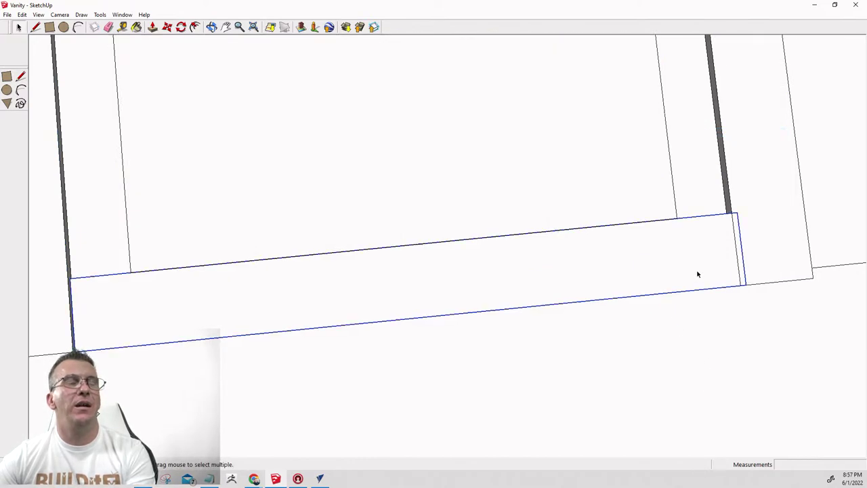
key("m")
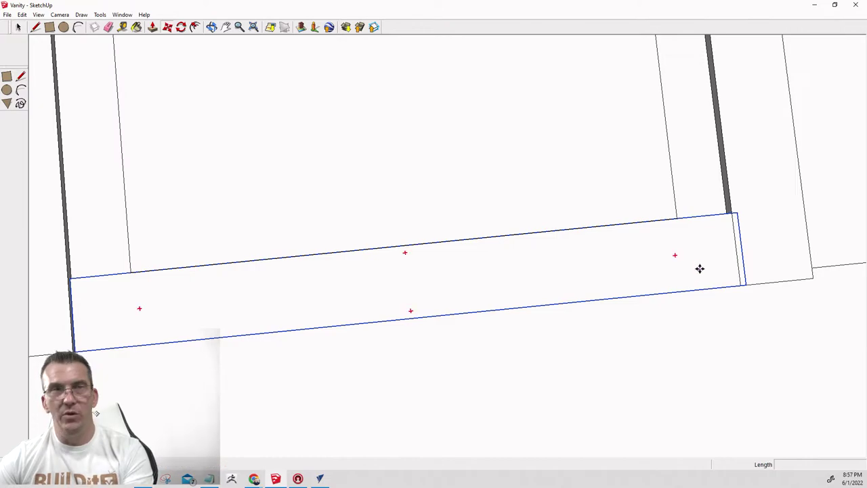
left_click(735, 213)
Move the loose bottom rail down onto the cabinet's bottom edge.
left_click(731, 215)
scroll(743, 330, "down", 6)
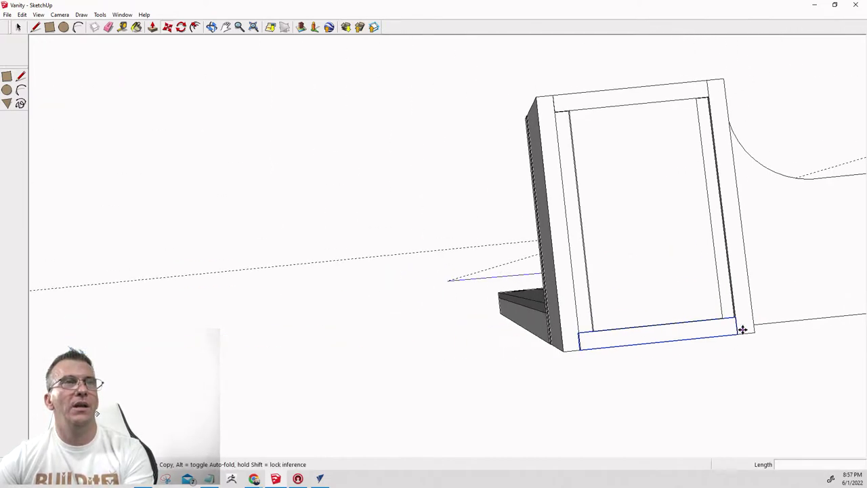
left_click(655, 403)
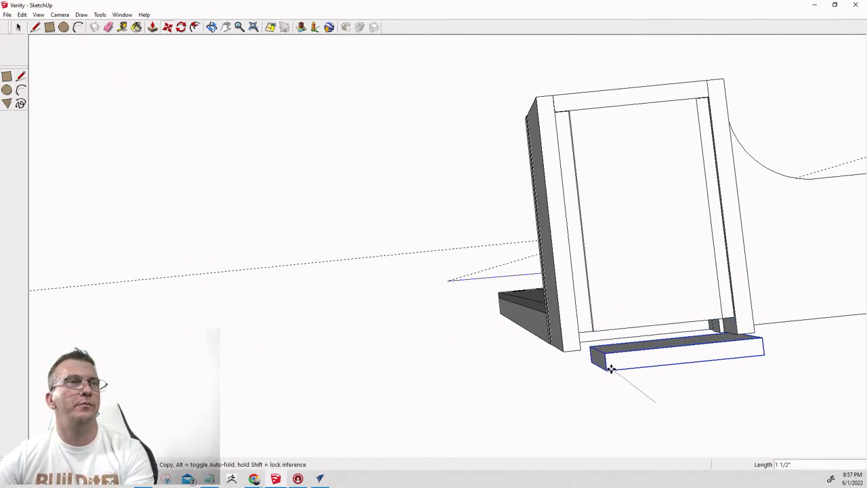
left_click(582, 341)
middle_click_drag(593, 376, 523, 296)
key("m")
scroll(544, 277, "up", 6)
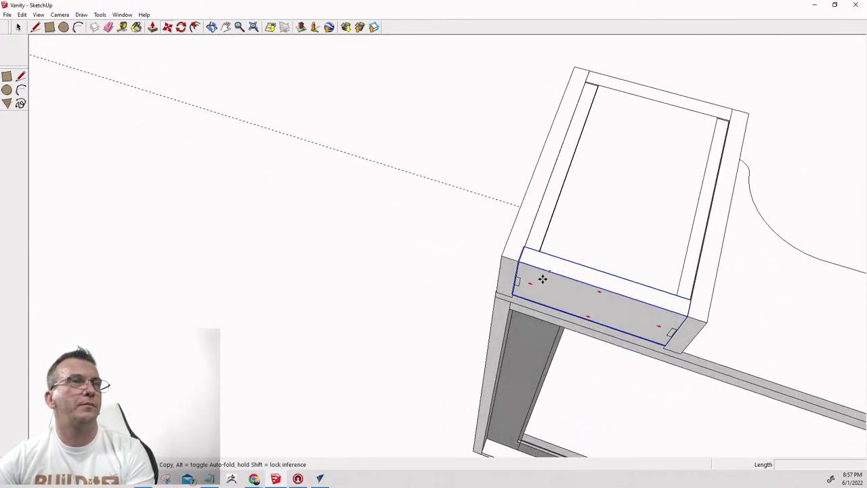
scroll(487, 244, "up", 4)
middle_click_drag(493, 246, 594, 195)
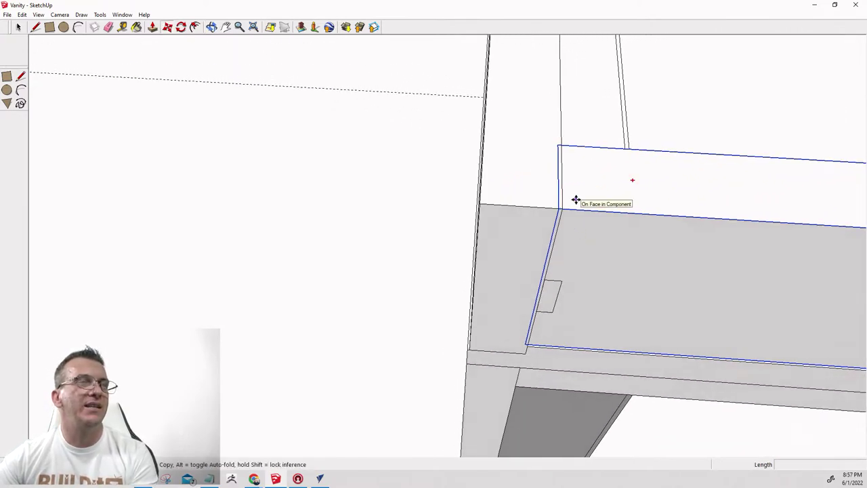
Hide the cabinet side panel to expose the corner.
key("space")
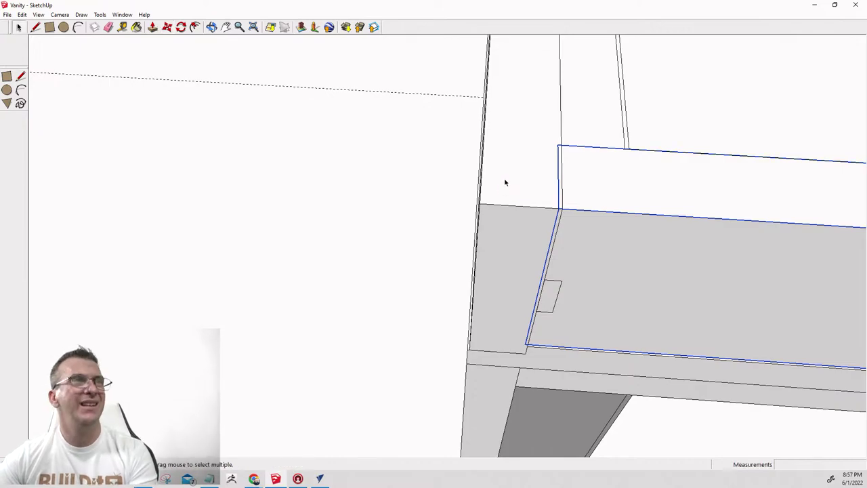
left_click(504, 182)
right_click(505, 183)
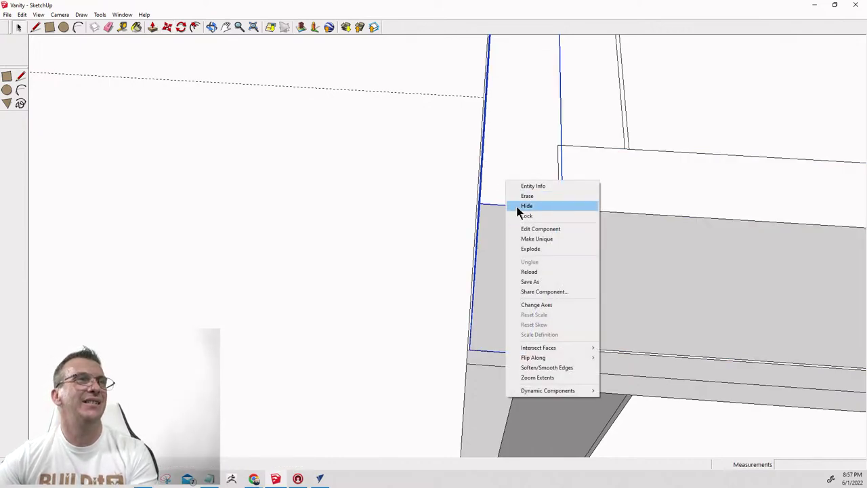
left_click(525, 206)
middle_click_drag(525, 206, 581, 222)
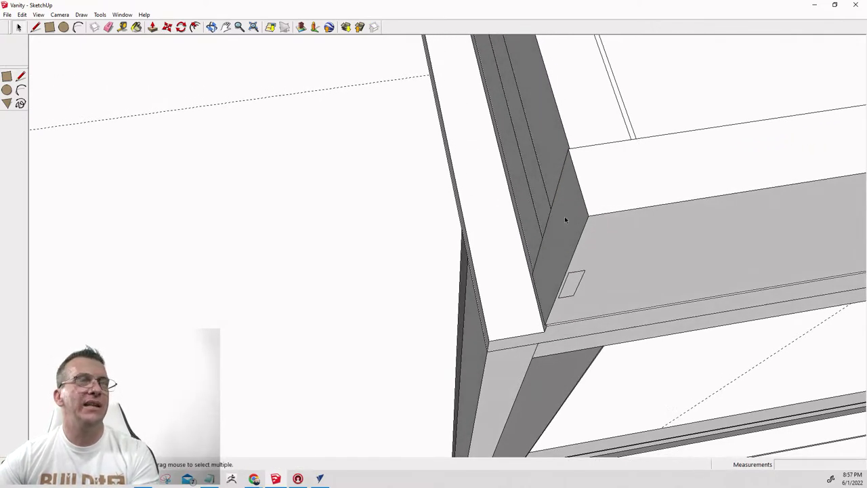
Inside the front rail component, extend its end face 1/32 inch.
double_click(565, 216)
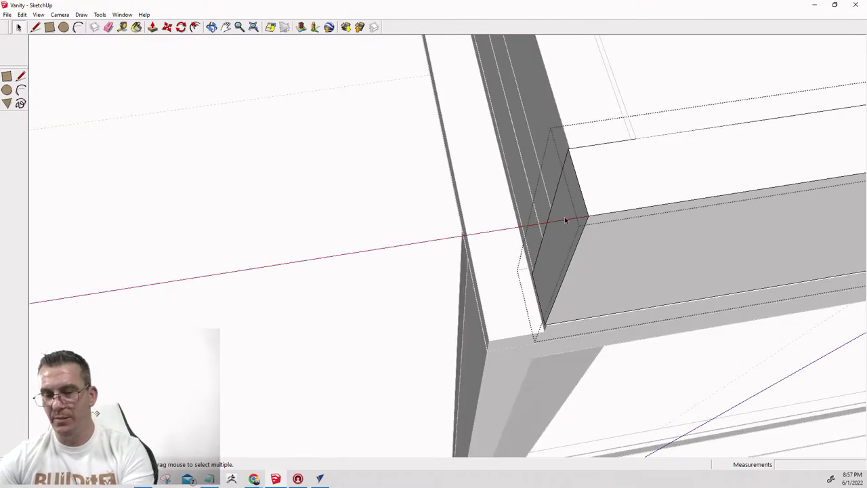
key("p")
left_click(574, 188)
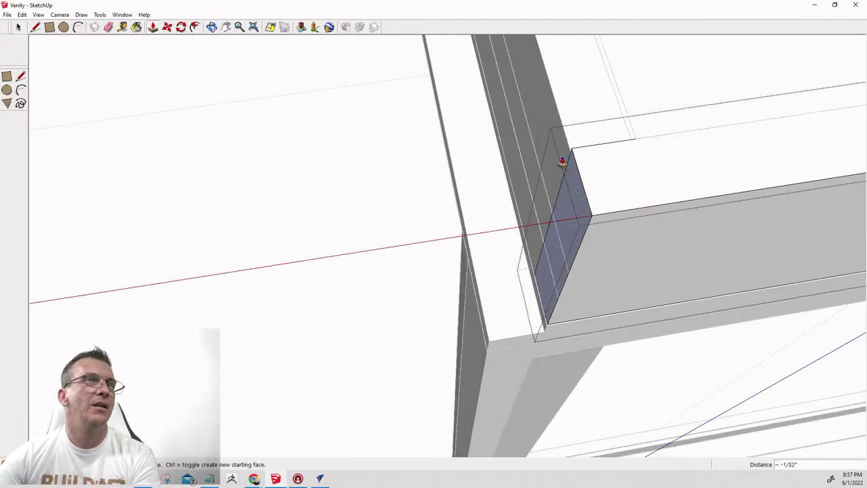
left_click(561, 155)
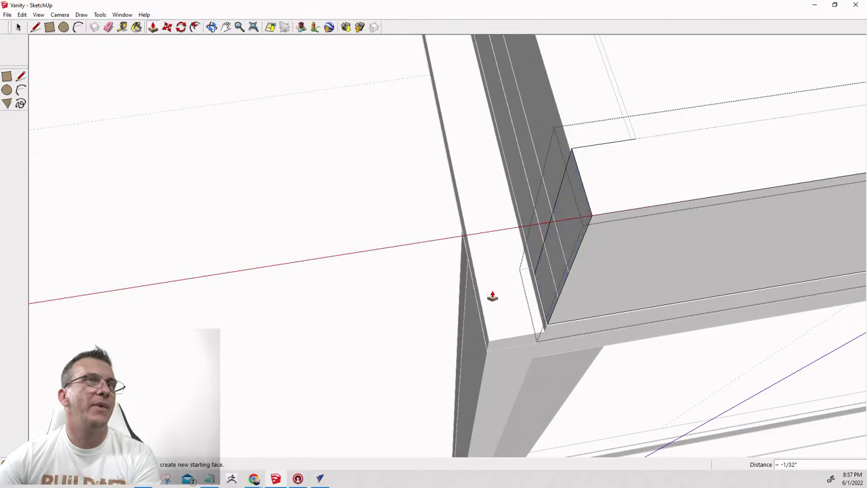
Use Edit > Unhide > All to reveal the hidden geometry.
left_click(25, 14)
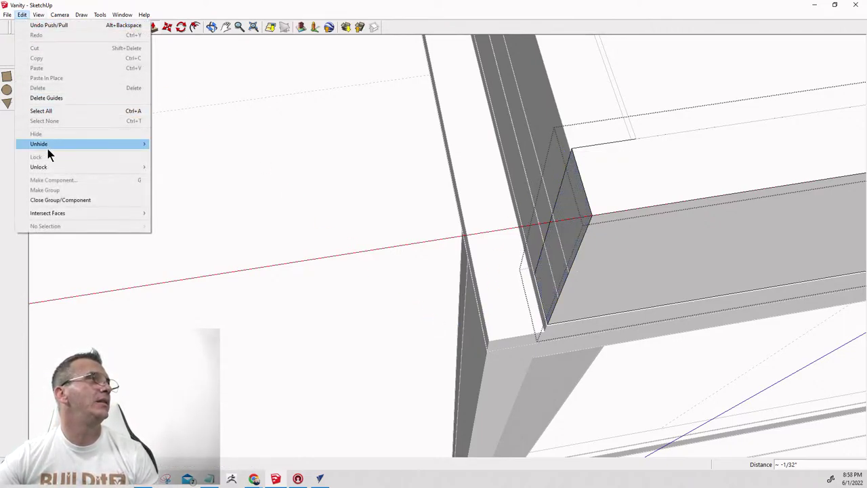
mouse_move(147, 147)
left_click(167, 165)
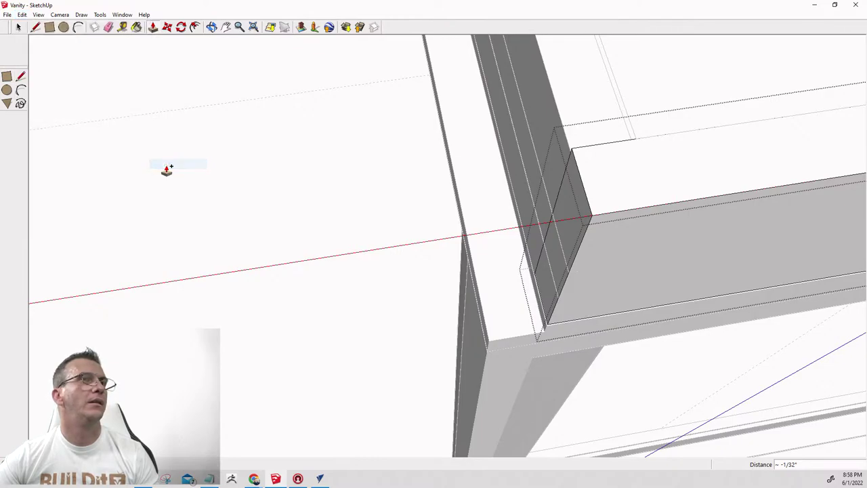
left_click(21, 17)
mouse_move(35, 145)
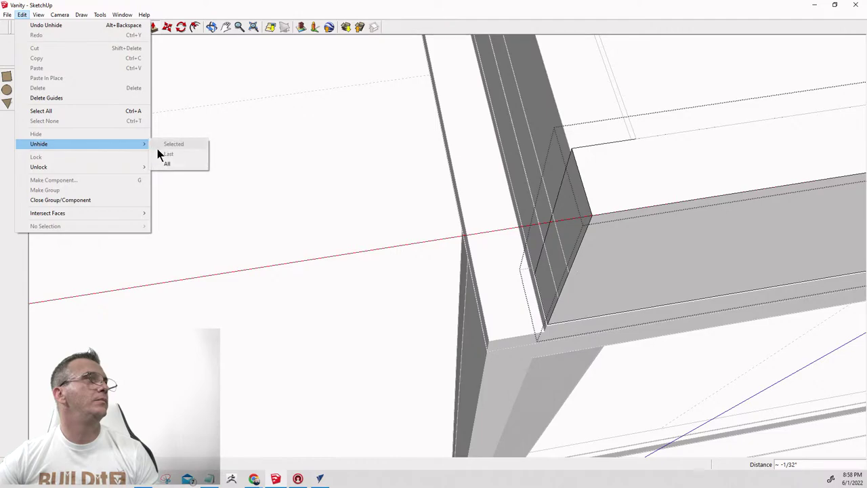
left_click(164, 164)
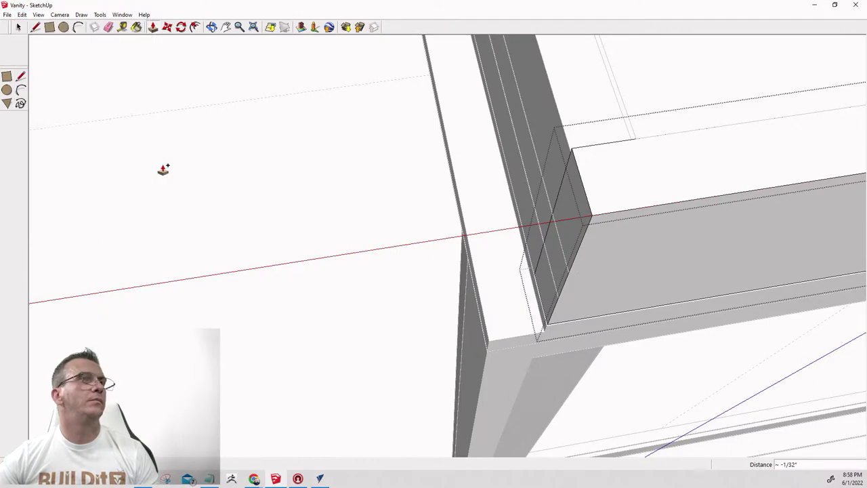
Close the rail component and unhide all to restore the side panel.
key("space")
right_click(361, 205)
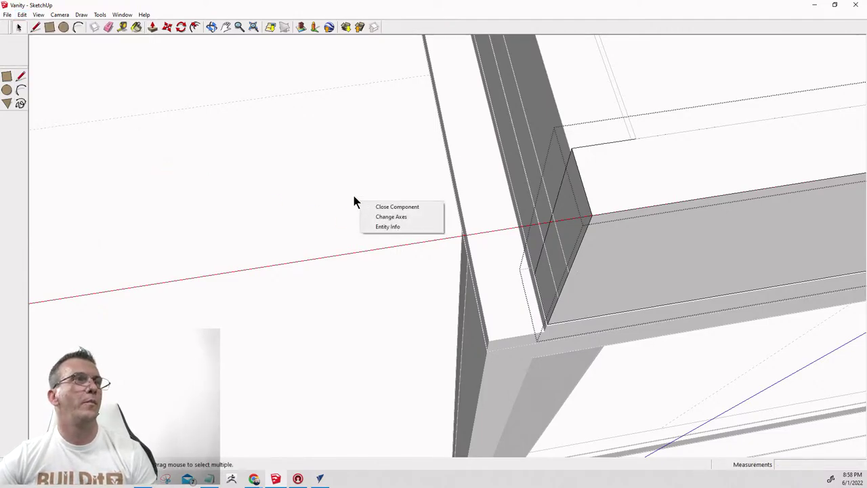
left_click(316, 190)
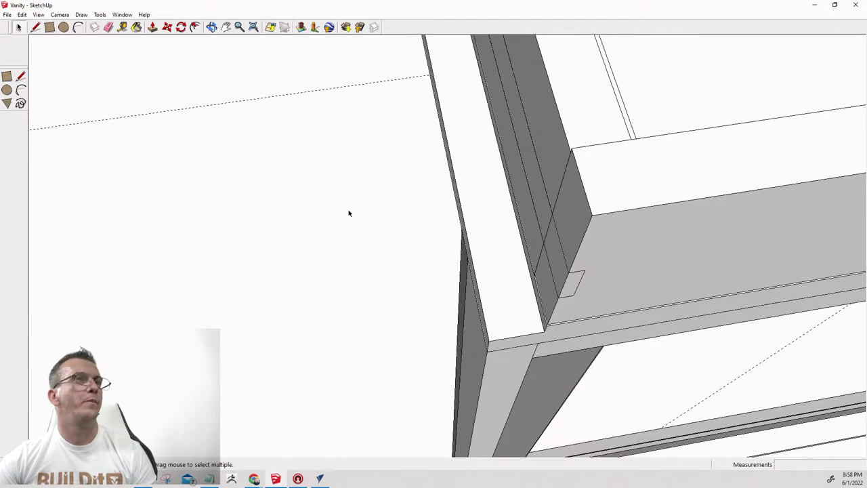
left_click(23, 13)
mouse_move(112, 151)
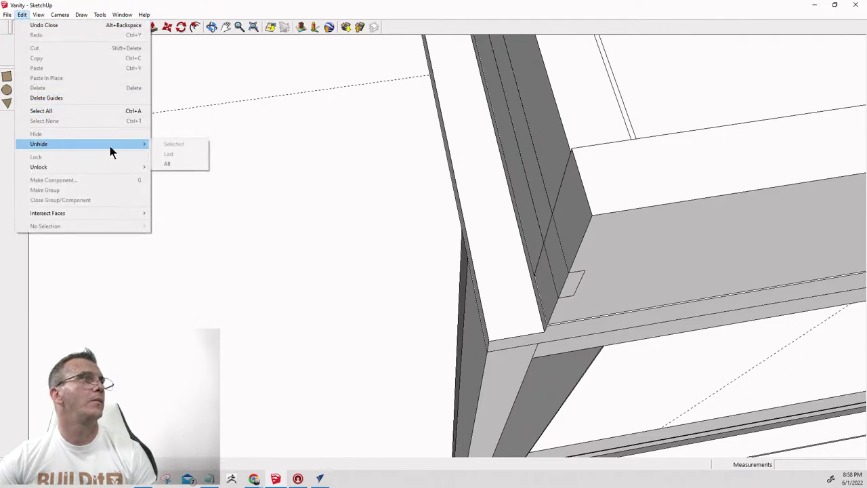
left_click(166, 165)
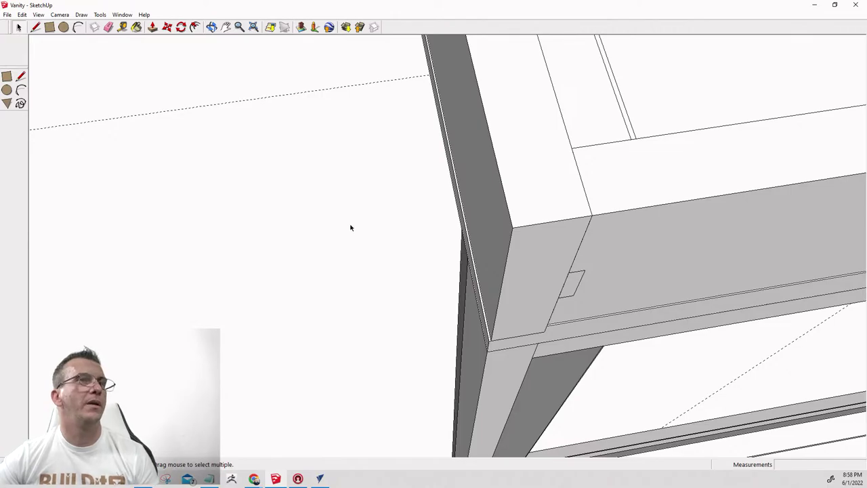
scroll(350, 223, "down", 5)
middle_click_drag(350, 213, 402, 350)
scroll(451, 180, "down", 4)
middle_click_drag(451, 180, 517, 387)
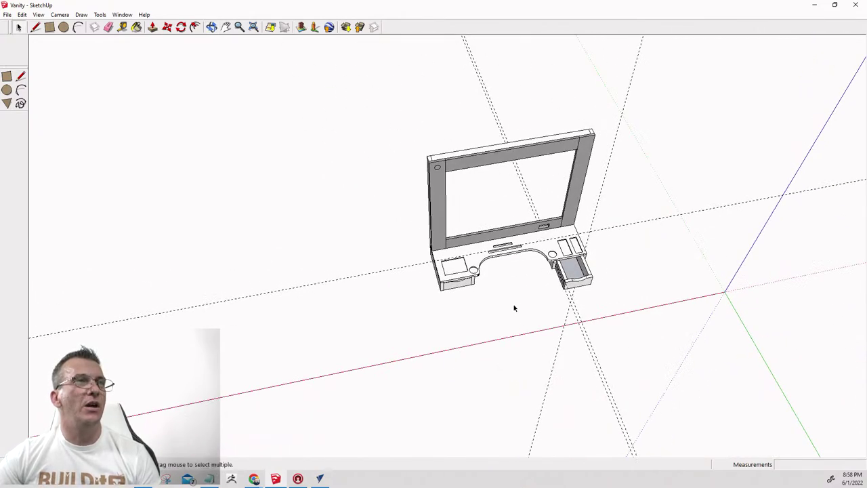
scroll(516, 298, "up", 5)
scroll(515, 284, "down", 5)
scroll(522, 133, "up", 5)
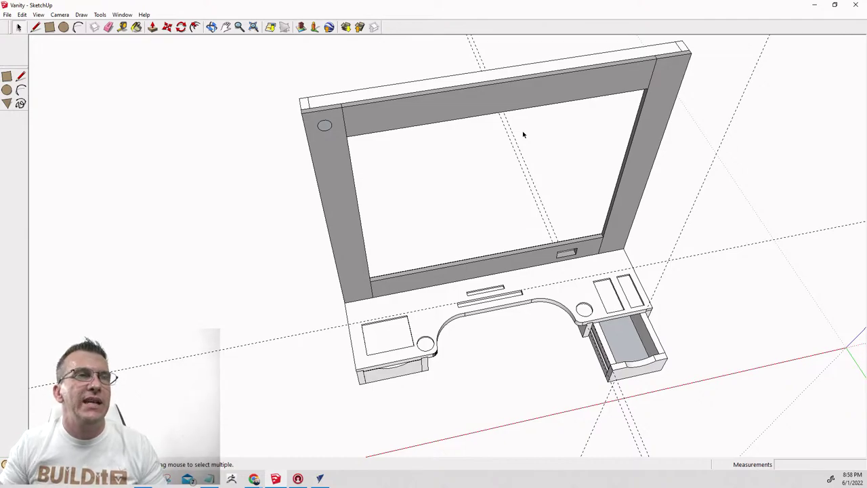
mouse_move(675, 249)
middle_mouse_down()
mouse_move(510, 164)
mouse_move(677, 266)
middle_mouse_up()
left_click_drag(665, 246, 658, 236)
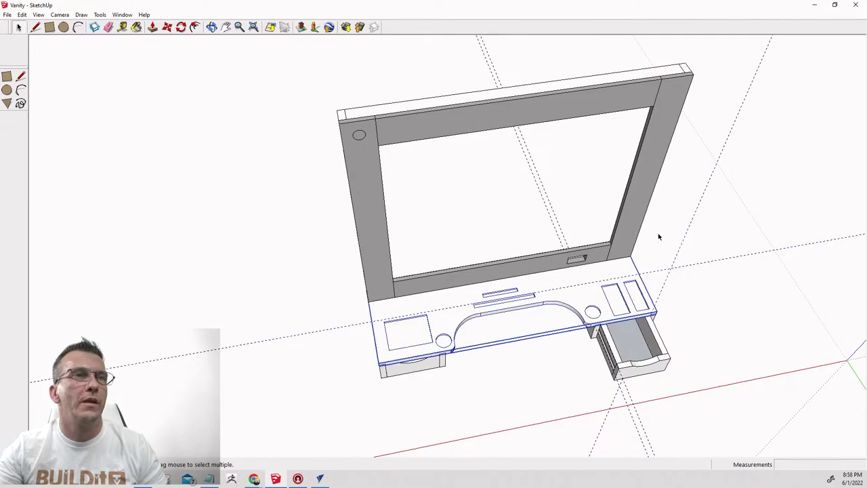
left_click(696, 264)
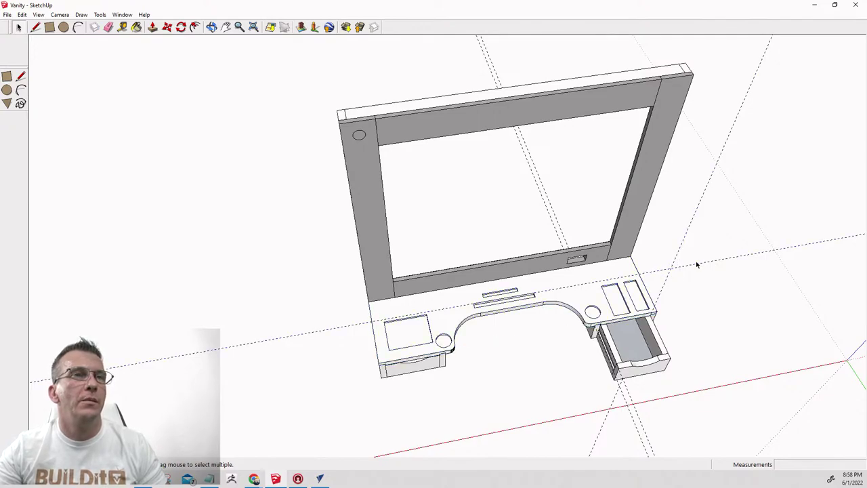
key("ctrl+z")
key("Return")
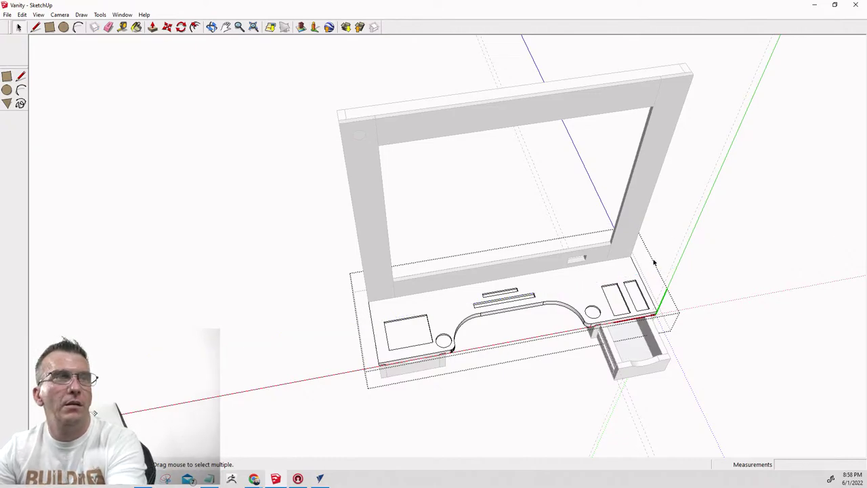
left_click(685, 235)
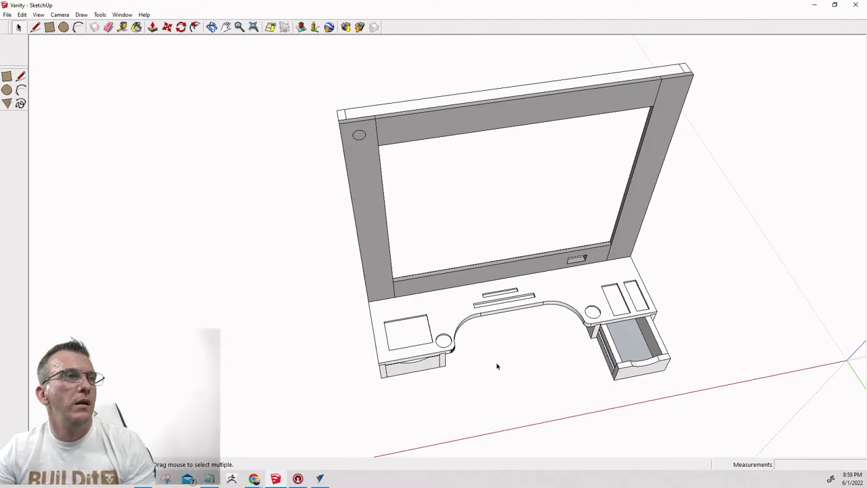
middle_click_drag(496, 366, 365, 176)
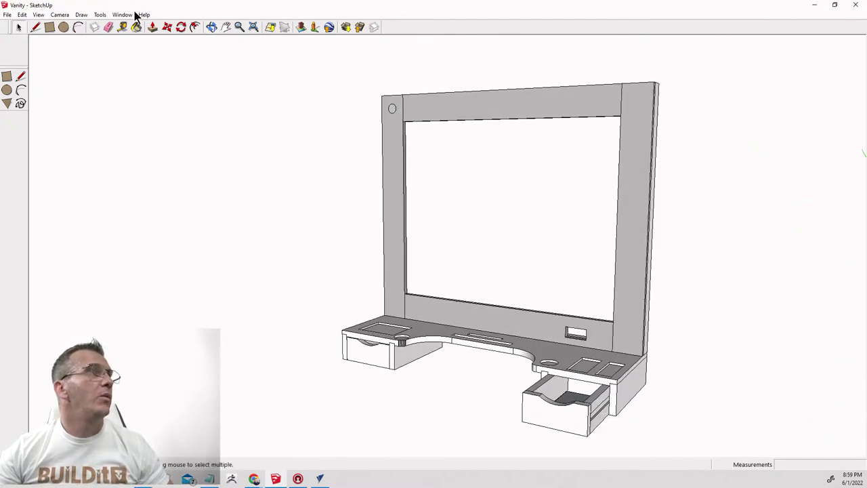
Save the Vanity model via File > Save and orbit around the assembly.
left_click(7, 14)
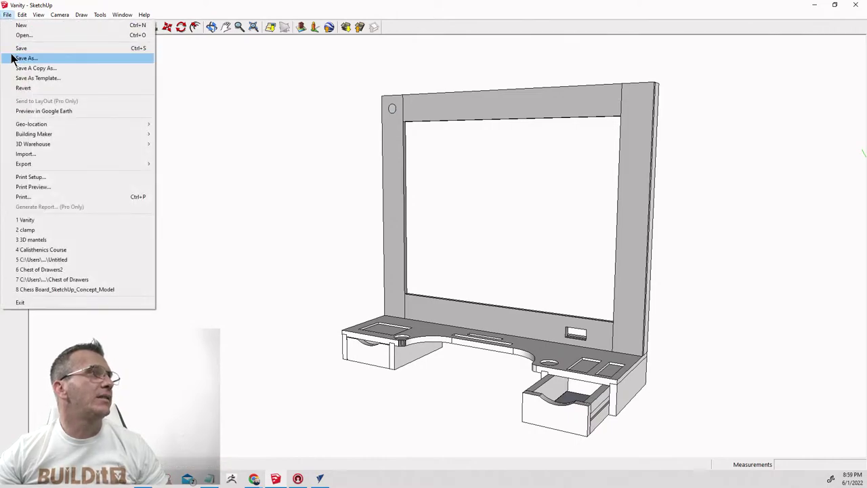
left_click(22, 48)
scroll(485, 164, "down", 3)
middle_click_drag(488, 370, 401, 285)
scroll(401, 285, "up", 3)
middle_click_drag(349, 331, 826, 390)
scroll(673, 257, "down", 5)
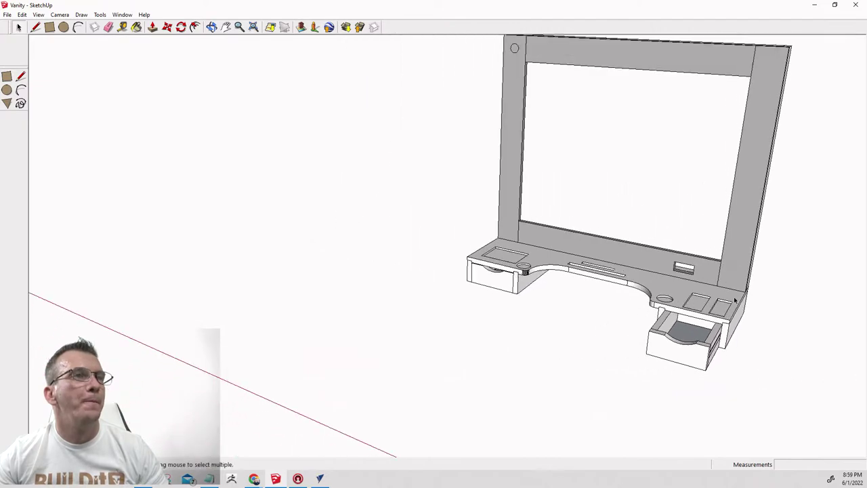
scroll(672, 258, "down", 6)
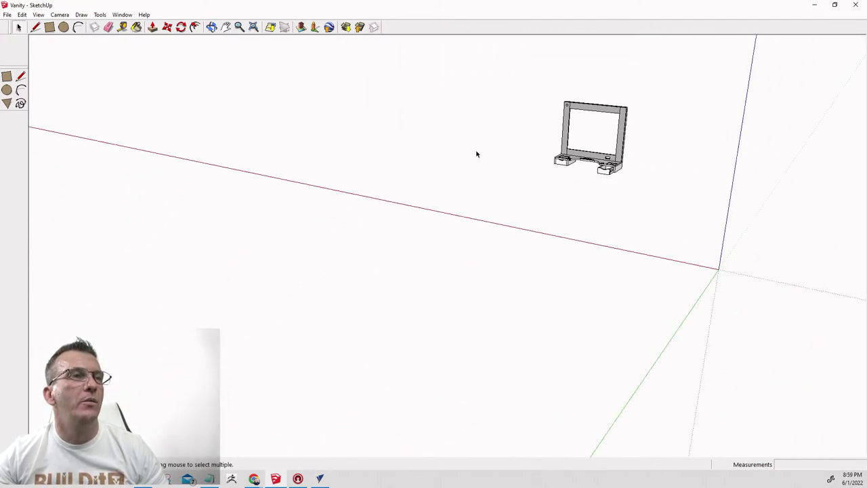
Create a new blank VCarve Pro job, then switch back to the SketchUp Vanity model.
left_click(320, 479)
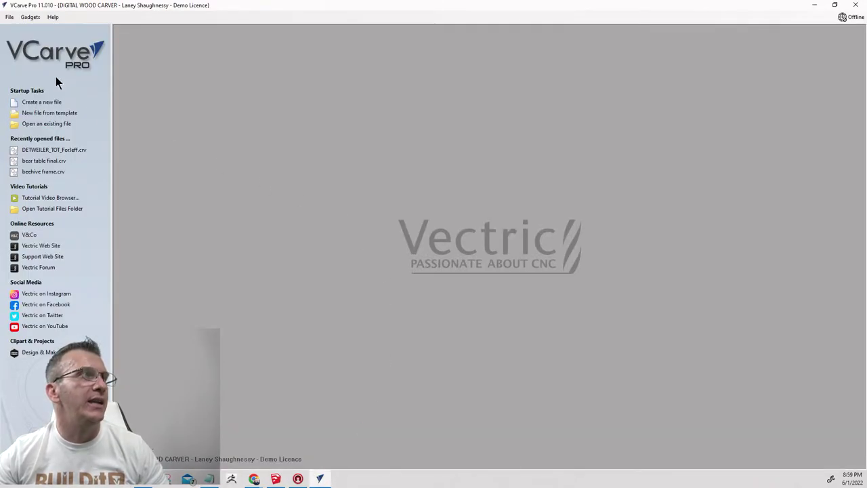
left_click(40, 102)
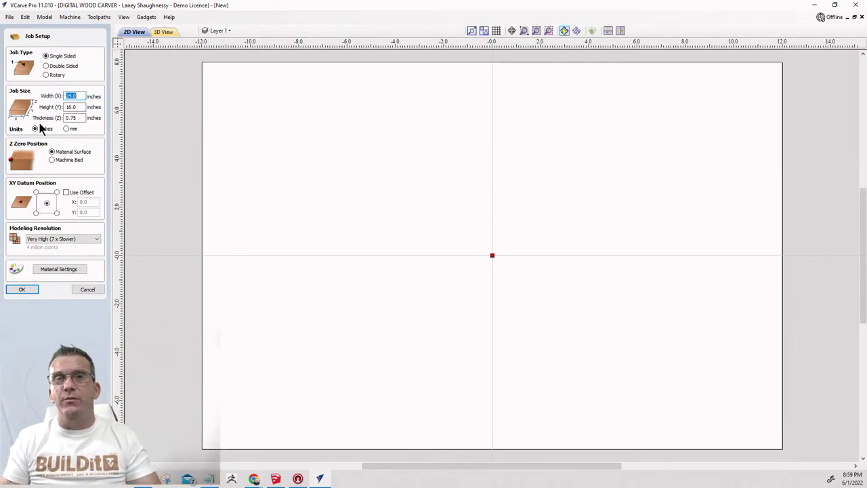
left_click(275, 479)
scroll(395, 191, "down", 3)
scroll(494, 163, "up", 5)
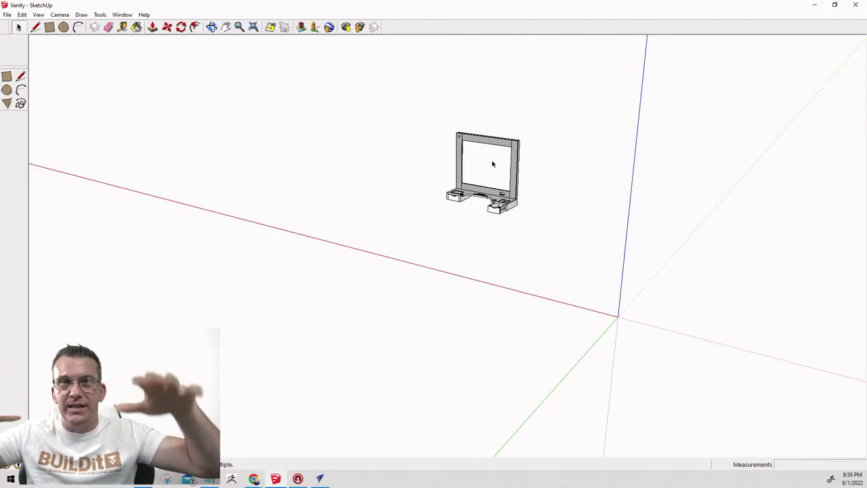
mouse_move(495, 161)
middle_mouse_down()
mouse_move(482, 155)
mouse_move(546, 138)
mouse_move(445, 174)
middle_mouse_up()
scroll(445, 174, "up", 2)
left_click(122, 28)
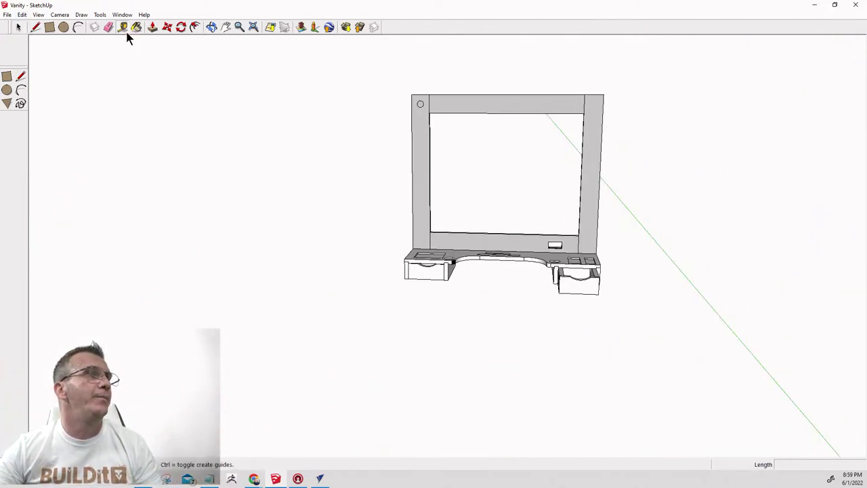
left_click(412, 95)
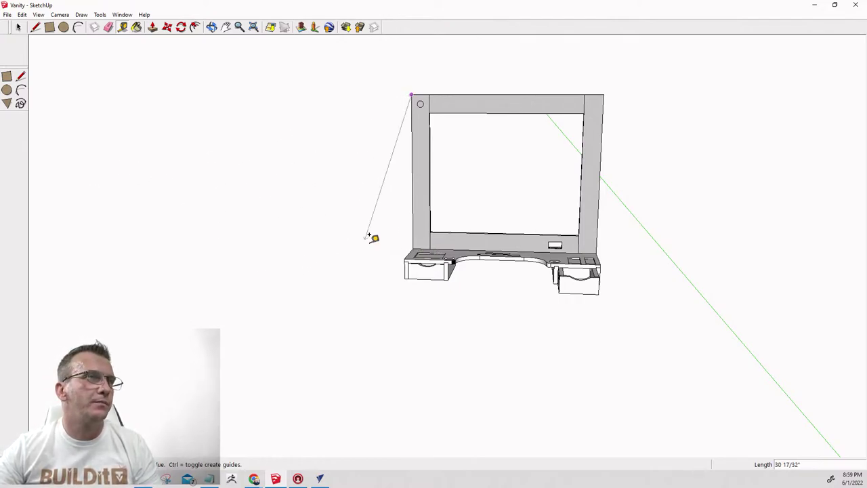
scroll(373, 241, "up", 3)
mouse_move(453, 260)
middle_mouse_down()
mouse_move(551, 215)
mouse_move(461, 258)
middle_mouse_up()
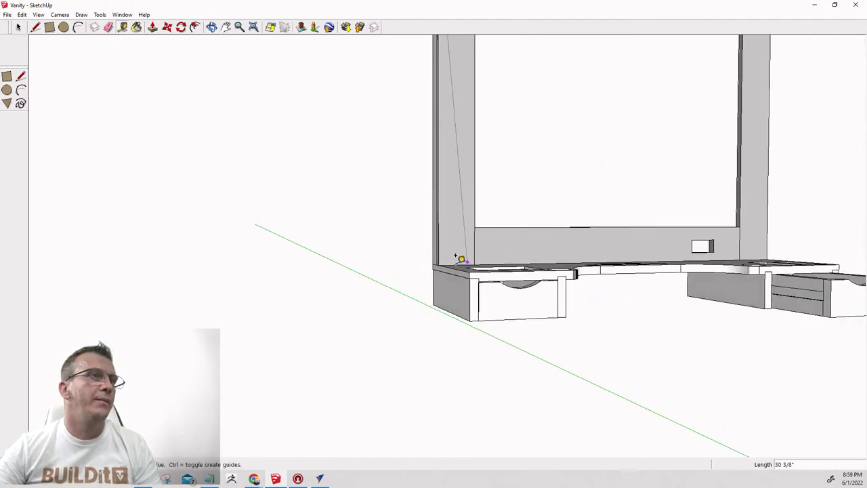
scroll(439, 259, "down", 3)
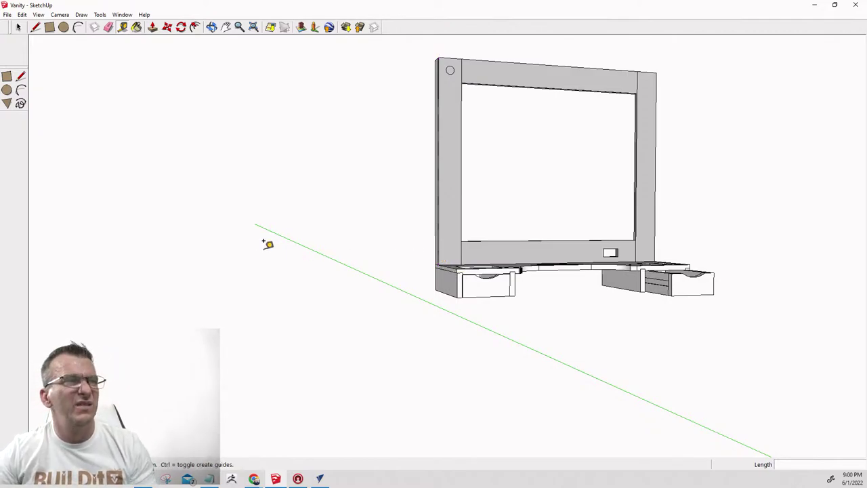
key("space")
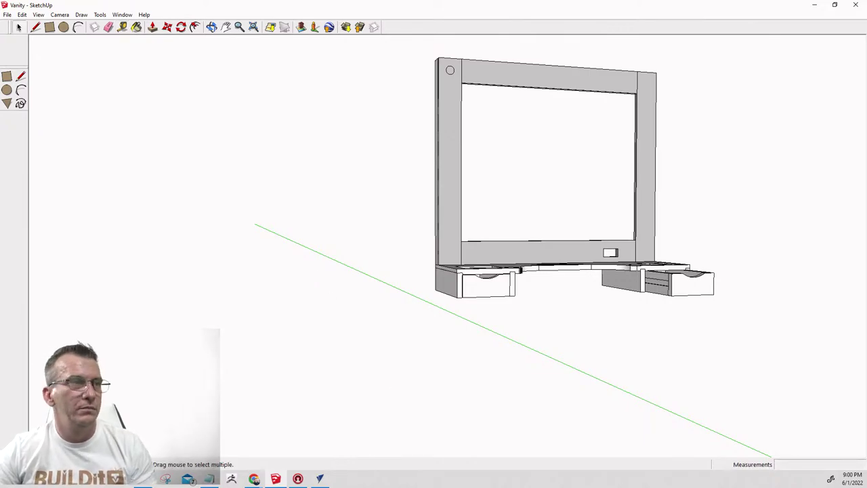
left_click(320, 479)
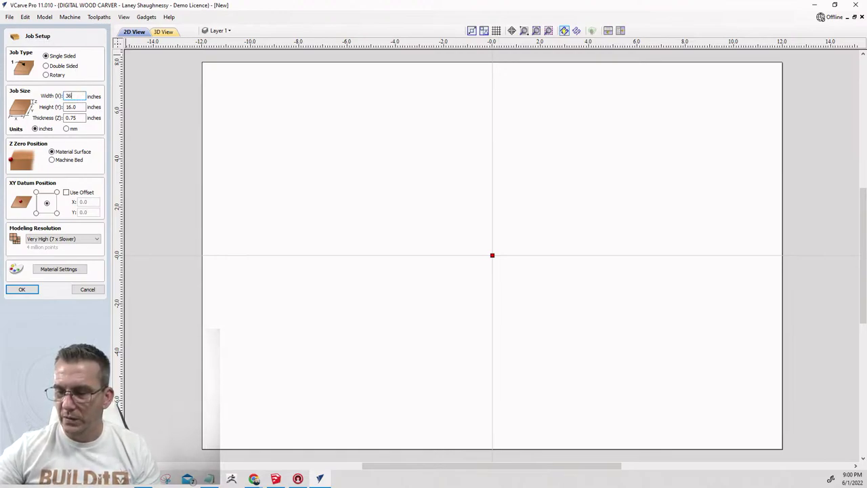
Set the job to 36 x 30.5 inches with Machine Bed Z zero and a bottom-left origin.
key("Tab")
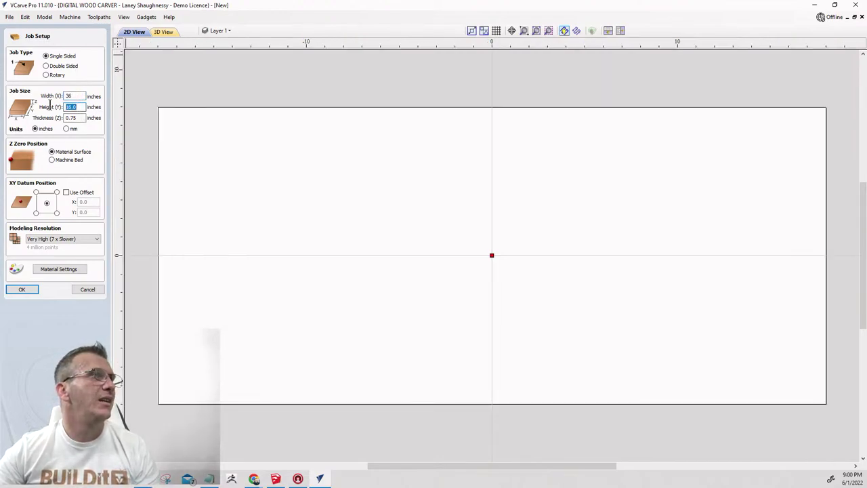
type("30.")
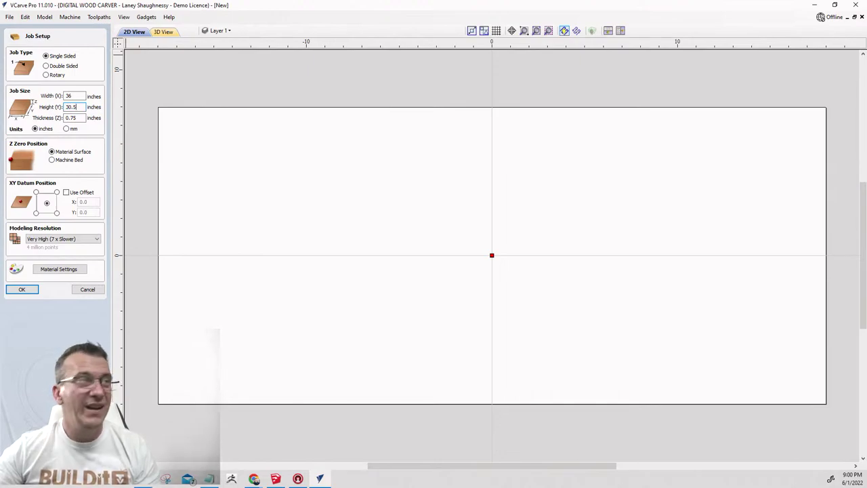
type("5")
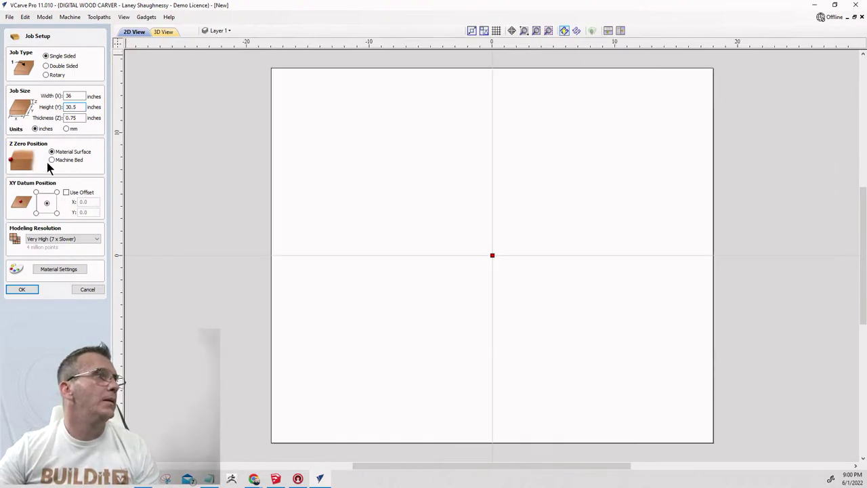
left_click(51, 159)
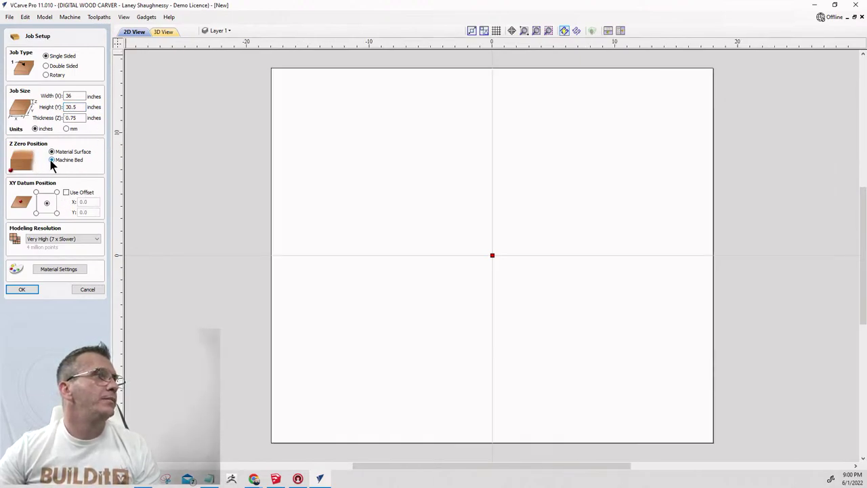
left_click(36, 213)
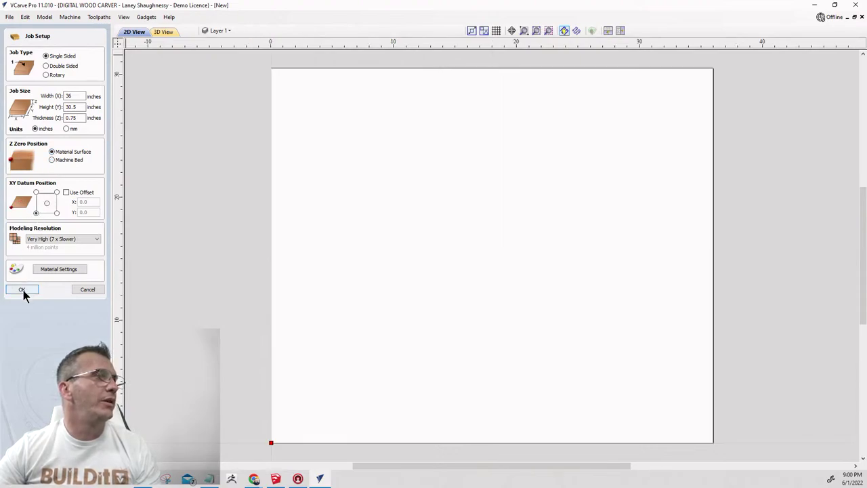
key("Return")
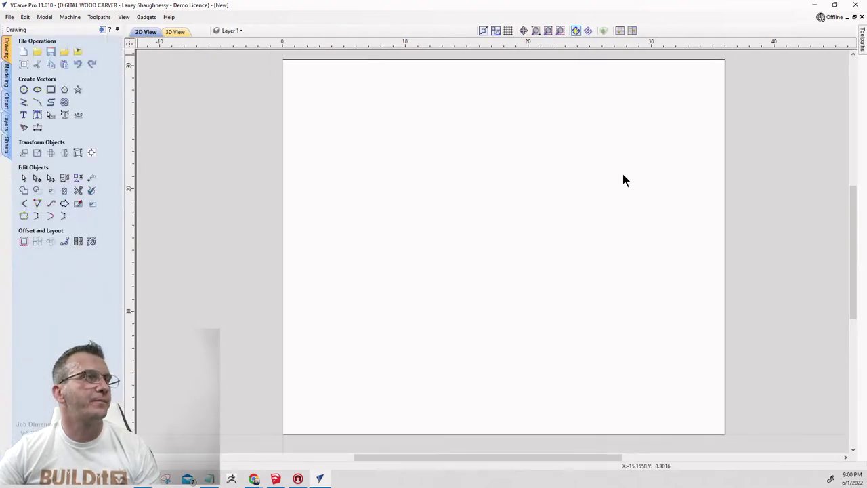
scroll(630, 169, "down", 2)
scroll(427, 207, "down", 2)
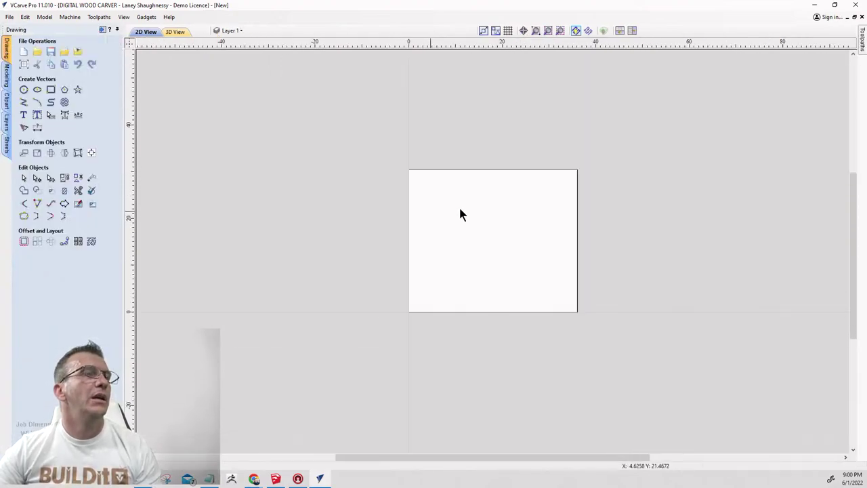
scroll(469, 193, "up", 2)
scroll(460, 198, "down", 1)
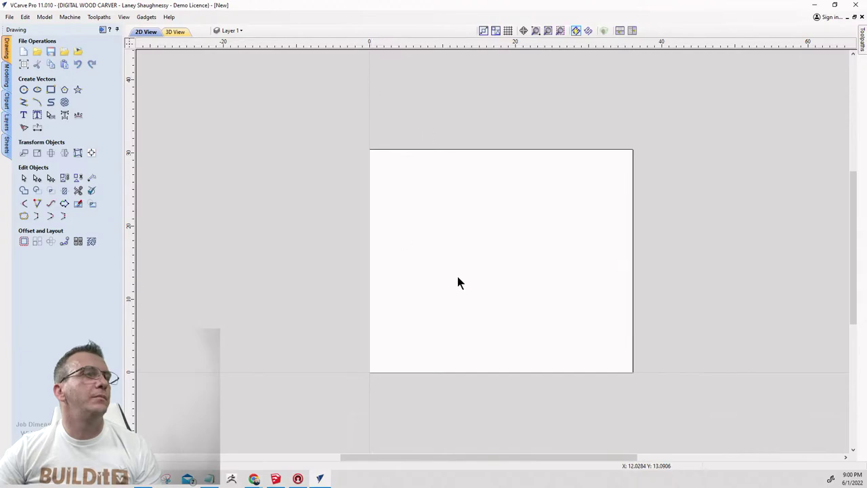
scroll(456, 274, "up", 1)
scroll(407, 244, "down", 1)
scroll(506, 231, "up", 1)
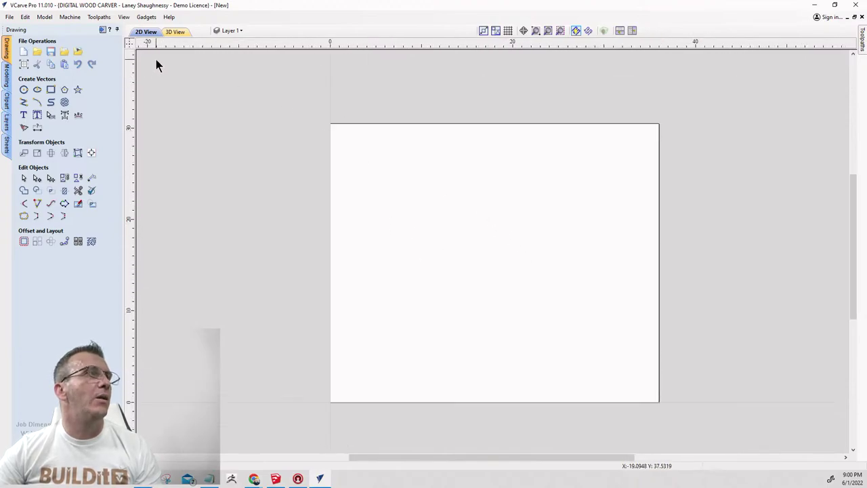
Draw a square-cornered 36 x 3.5 inch rail along the top and copy it to the bottom edge.
left_click(51, 89)
left_click_drag(331, 124, 659, 157)
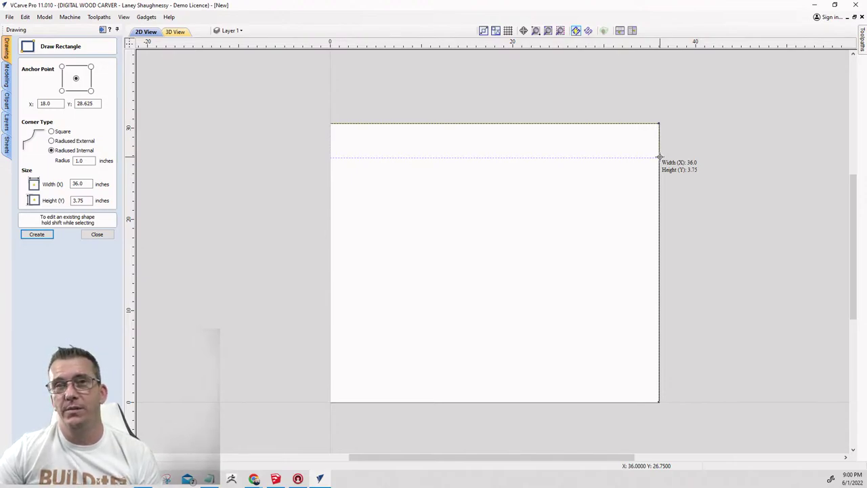
left_click_drag(659, 158, 661, 155)
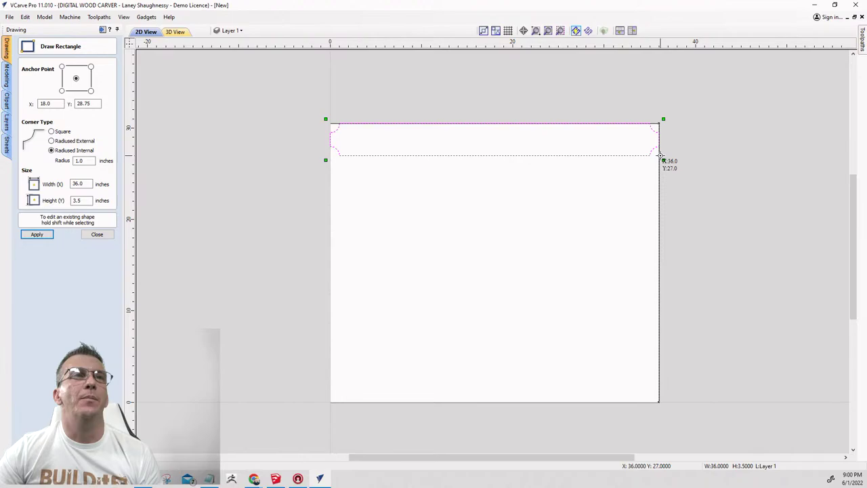
left_click(51, 131)
left_click(36, 234)
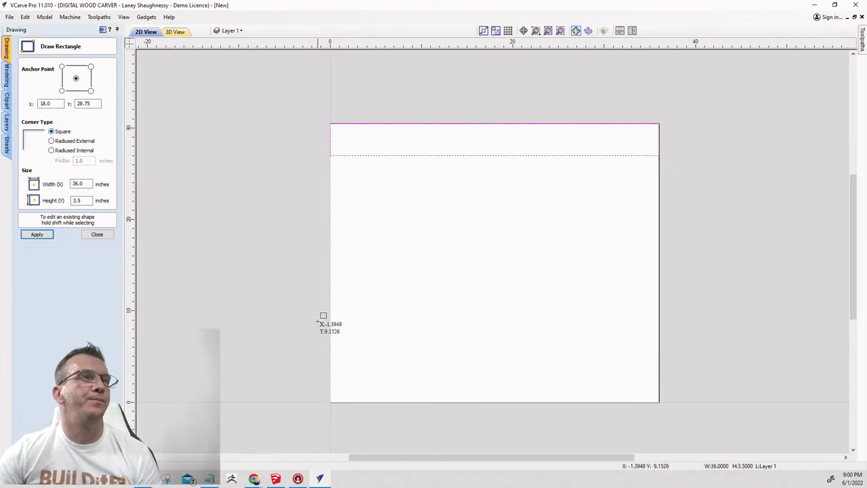
left_click(98, 234)
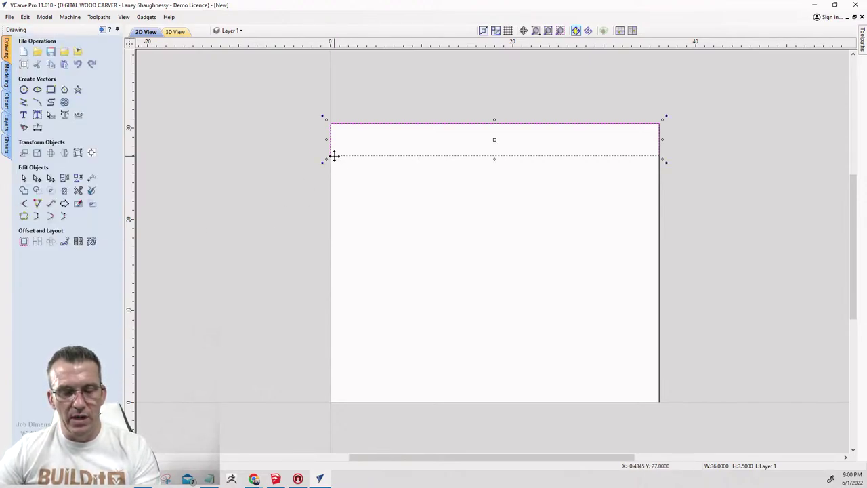
left_click_drag(332, 155, 331, 403)
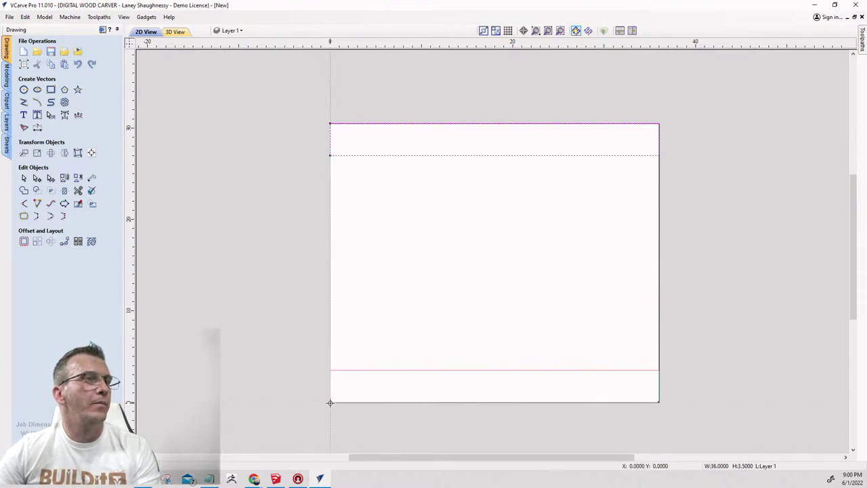
Draw a 3.5-inch-wide stile rectangle down the left edge of the job.
left_click(51, 89)
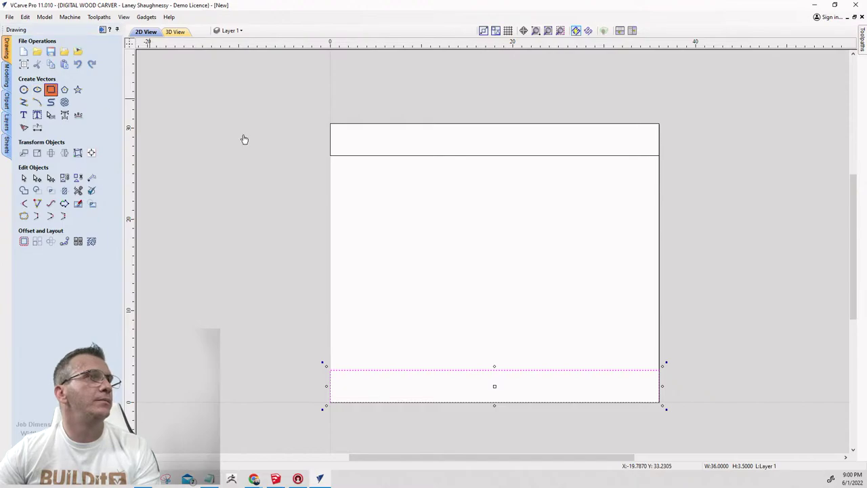
mouse_move(330, 125)
left_mouse_down()
mouse_move(358, 321)
mouse_move(352, 393)
mouse_move(363, 400)
left_mouse_up()
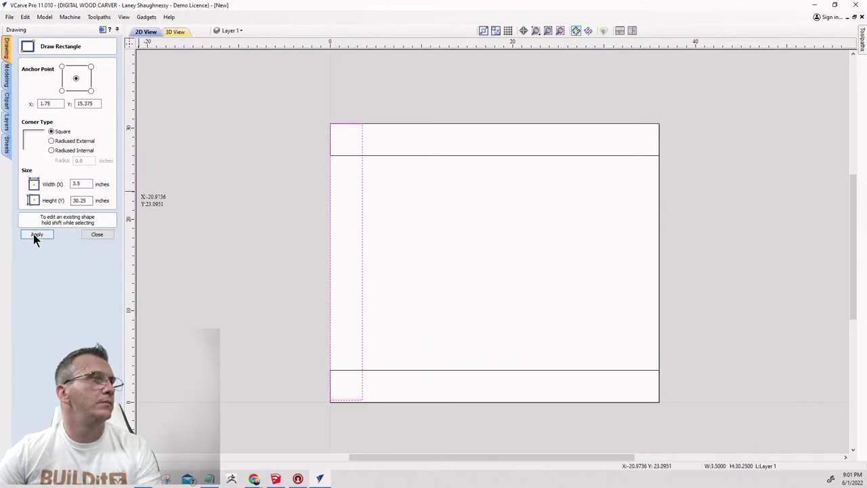
left_click(95, 234)
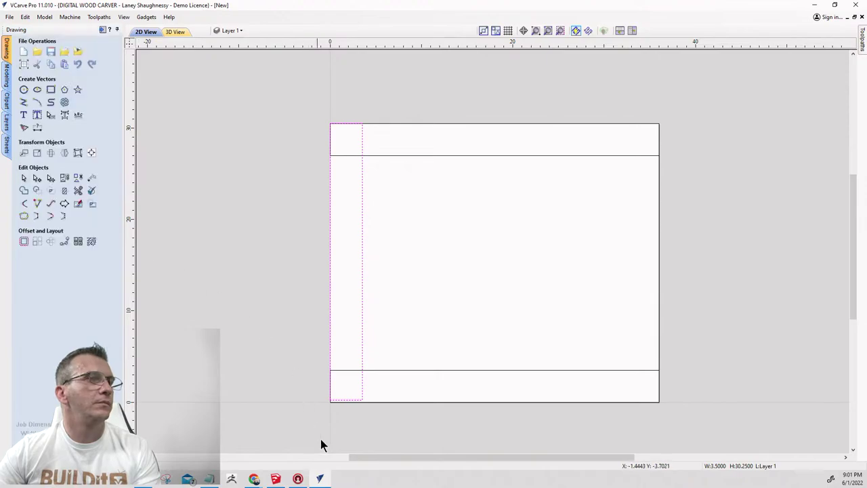
scroll(339, 427, "up", 5)
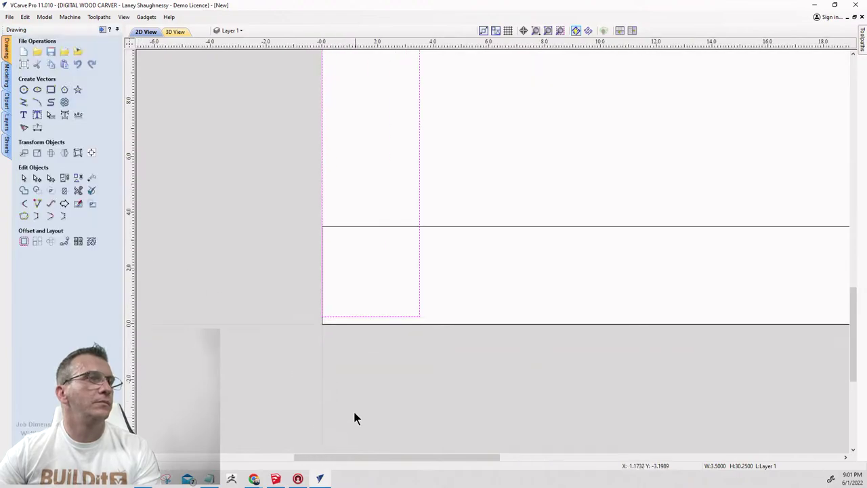
Stretch the left stile to the job's bottom edge and copy it to the right edge.
left_click(363, 322)
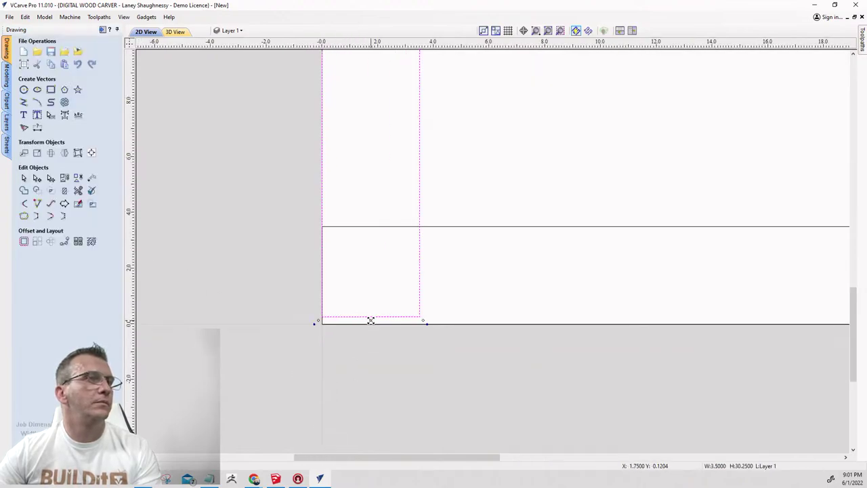
scroll(301, 359, "down", 5)
scroll(298, 293, "up", 6)
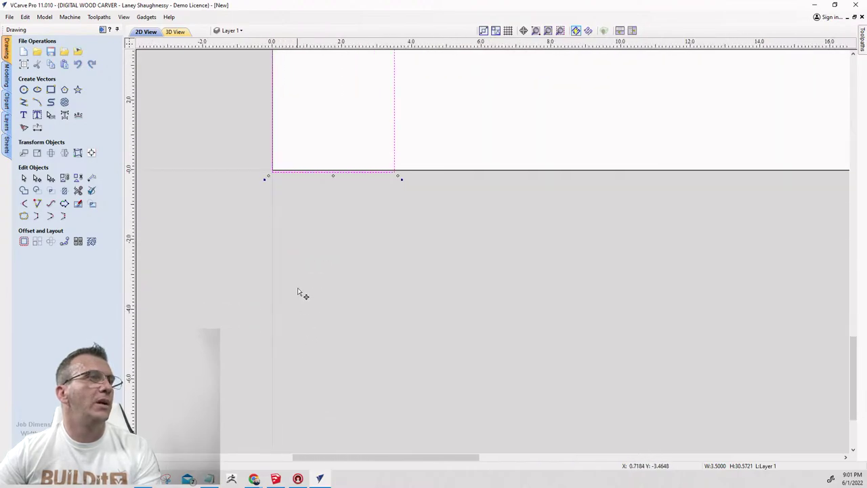
scroll(329, 138, "up", 3)
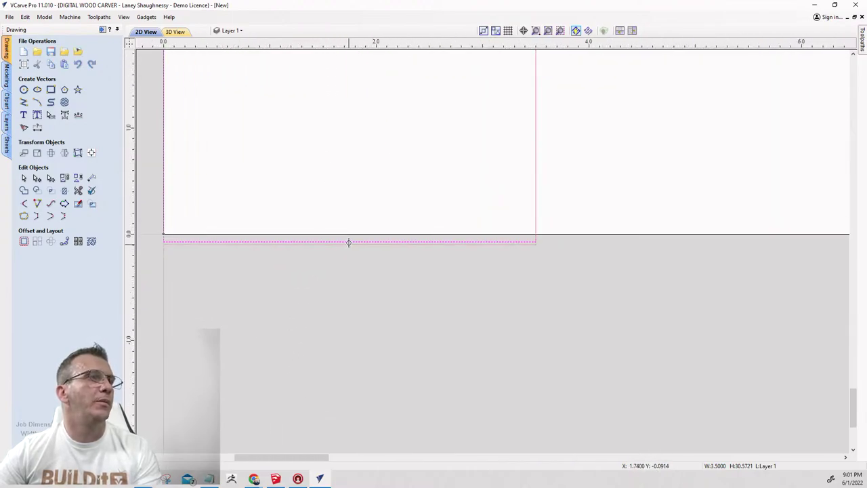
left_click_drag(349, 243, 350, 234)
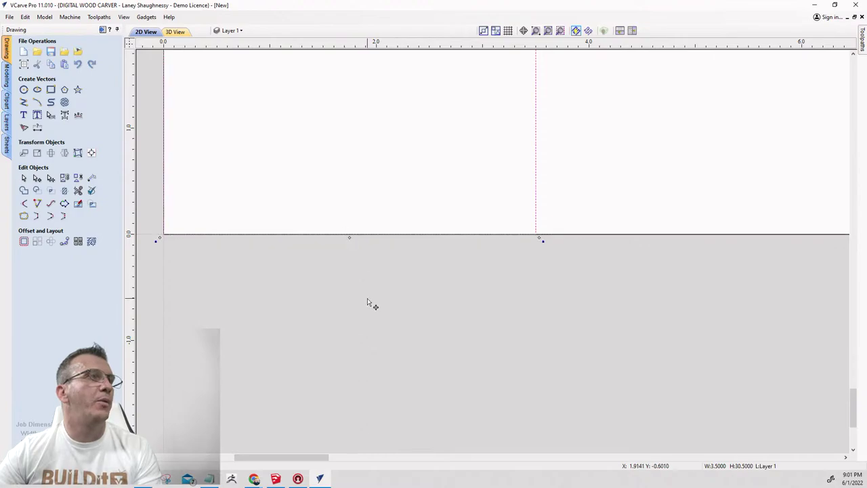
scroll(367, 304, "down", 6)
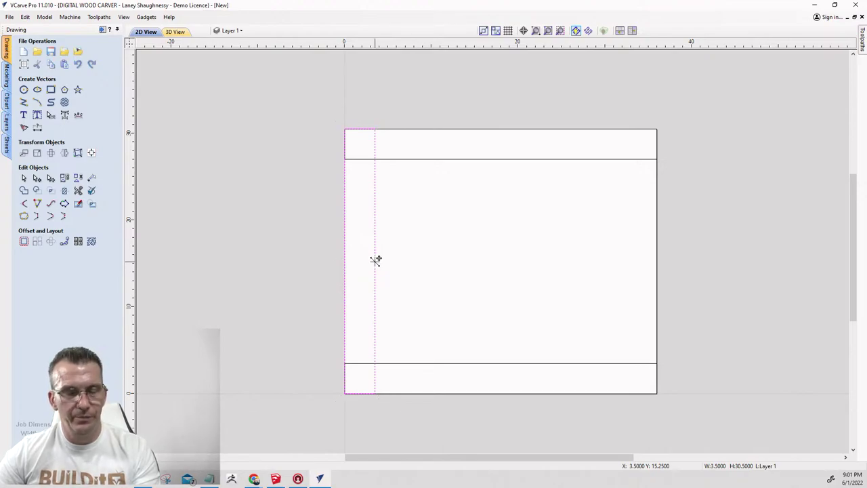
left_click_drag(376, 259, 657, 260)
Shrink the top rail symmetrically so it fits between the two stiles.
left_click(390, 161)
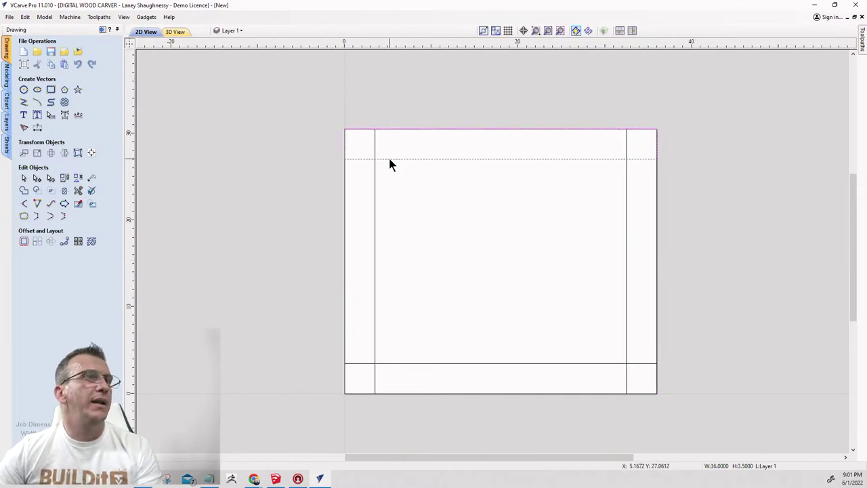
left_click(390, 163)
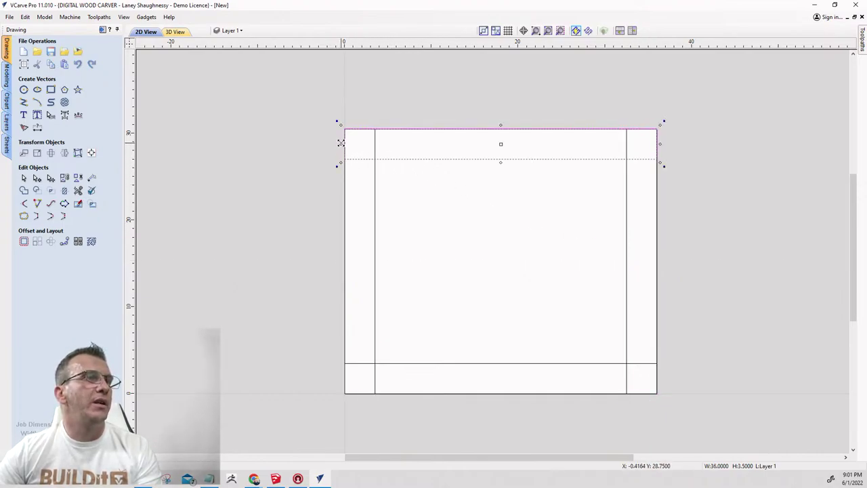
left_click_drag(341, 143, 375, 147)
Shrink the bottom rail symmetrically so it fits between the two stiles.
left_click(362, 364)
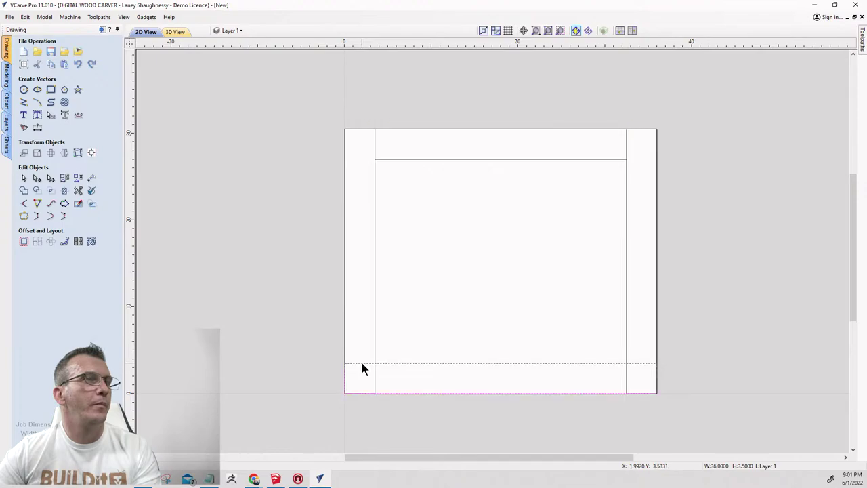
left_click_drag(341, 377, 374, 382)
left_click(480, 282)
scroll(482, 288, "up", 2)
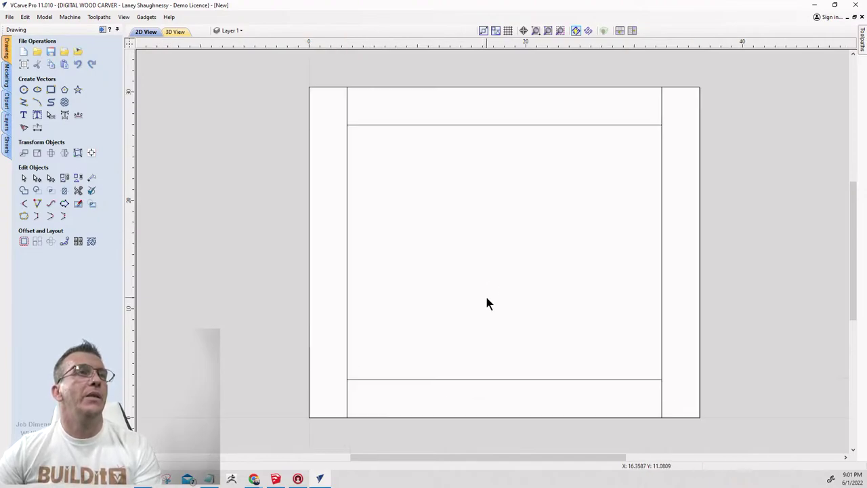
scroll(477, 303, "down", 2)
scroll(542, 264, "down", 2)
scroll(455, 288, "up", 1)
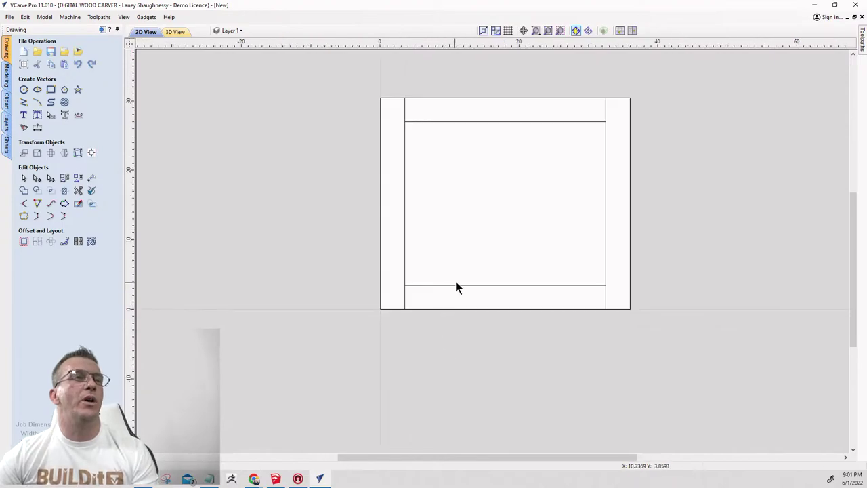
scroll(532, 149, "down", 1)
scroll(457, 119, "up", 1)
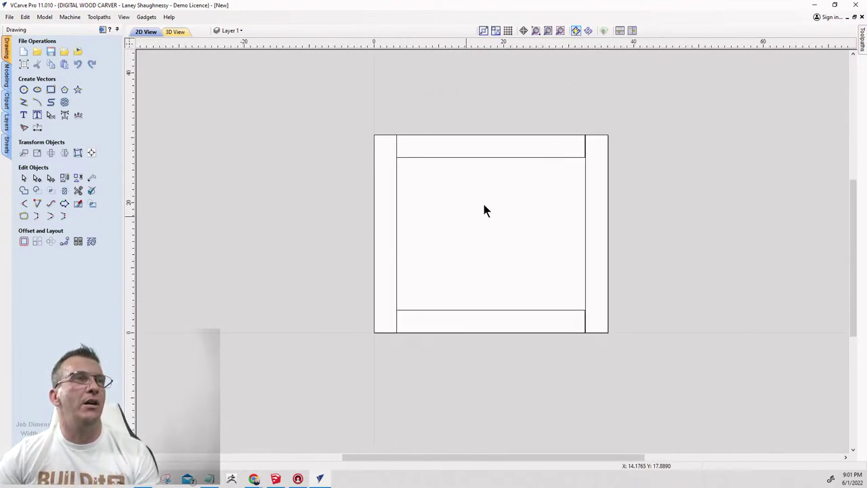
scroll(584, 138, "up", 3)
scroll(603, 144, "down", 2)
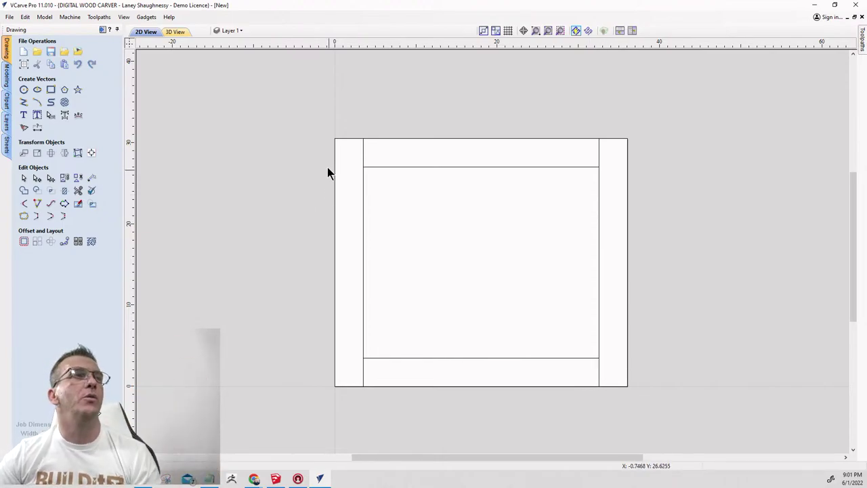
Draw a 1.25-inch diameter circle at the left stile's top, centred at X 1.7008, Y 28.0162.
left_click(24, 89)
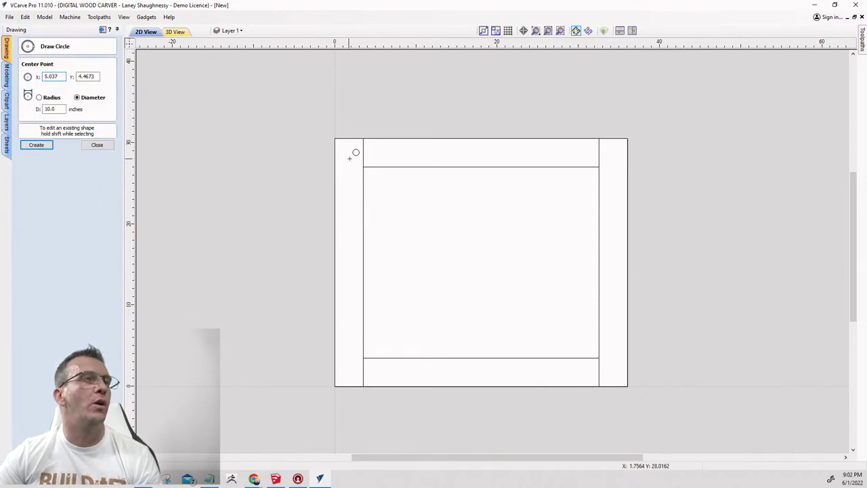
left_click_drag(348, 158, 352, 161)
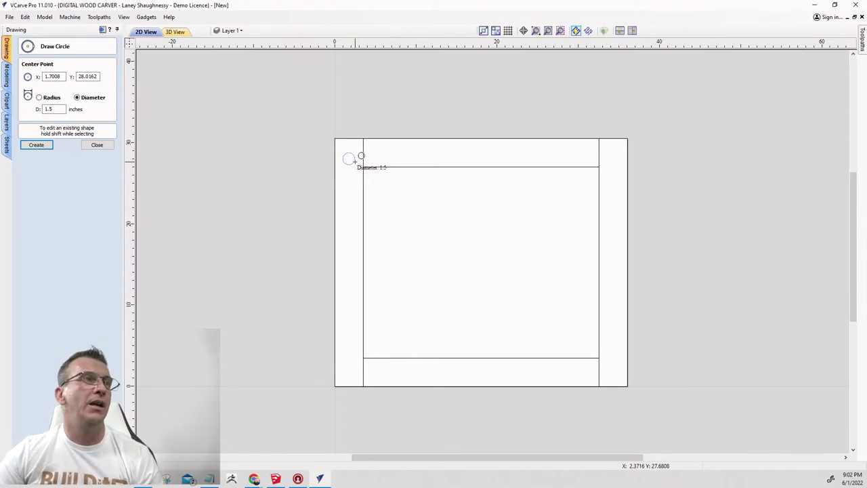
left_click_drag(354, 161, 354, 162)
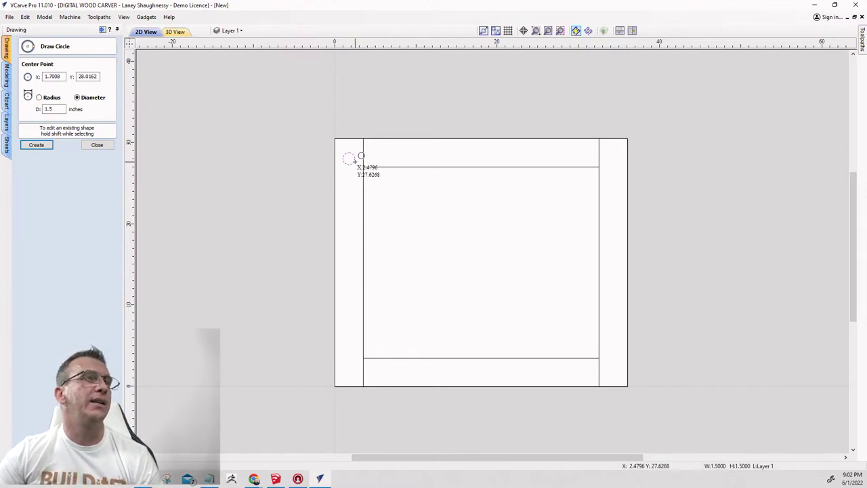
left_click(48, 107)
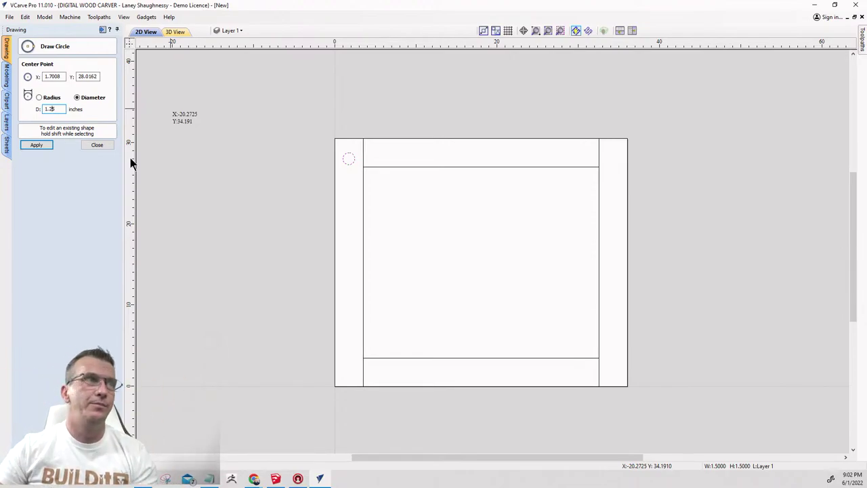
left_click(36, 146)
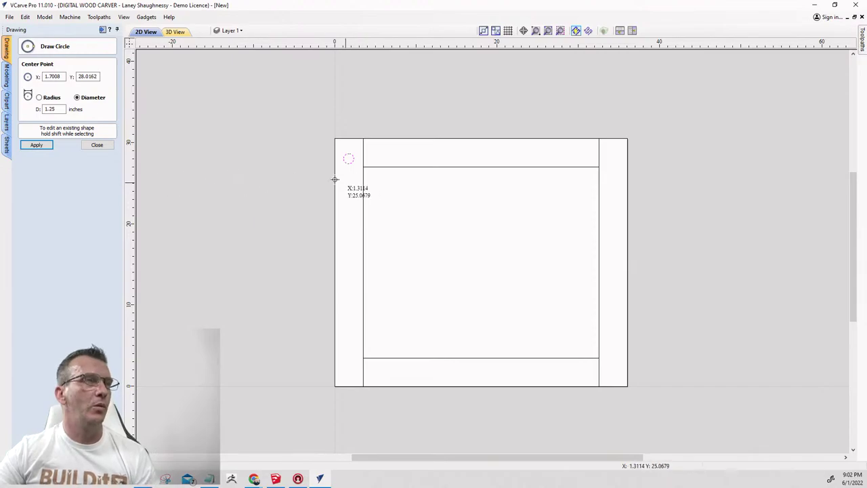
left_click(109, 145)
scroll(338, 196, "up", 2)
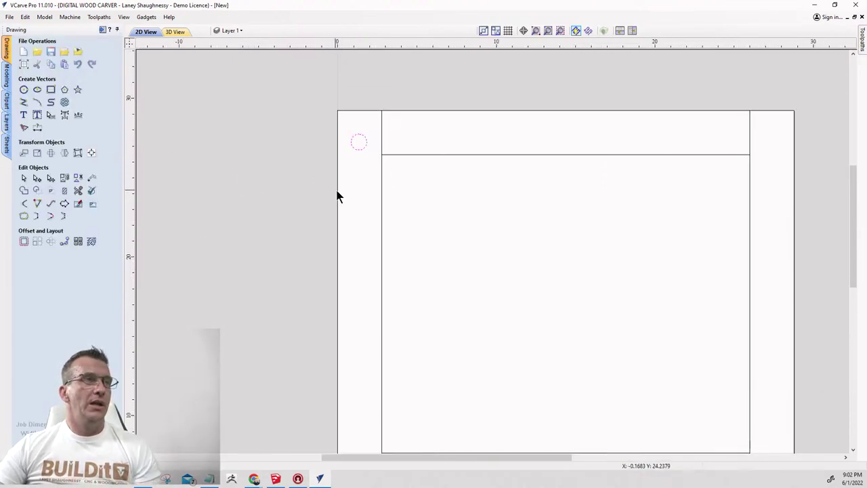
scroll(616, 116, "down", 2)
scroll(459, 165, "up", 2)
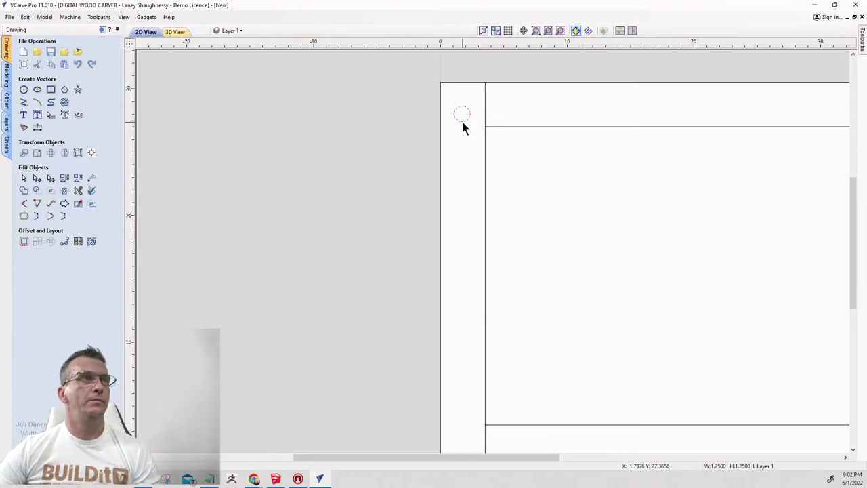
left_click(463, 121)
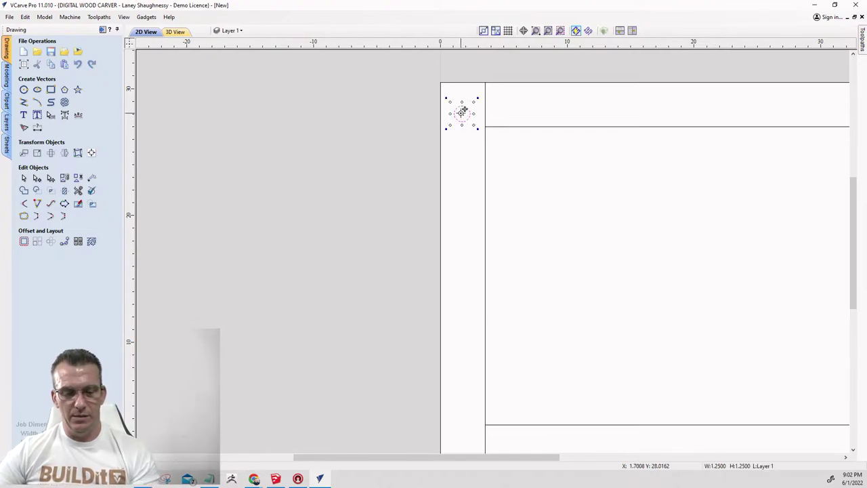
Drag copies of the circle down the left stile to make eight circles.
left_click_drag(462, 110, 464, 305)
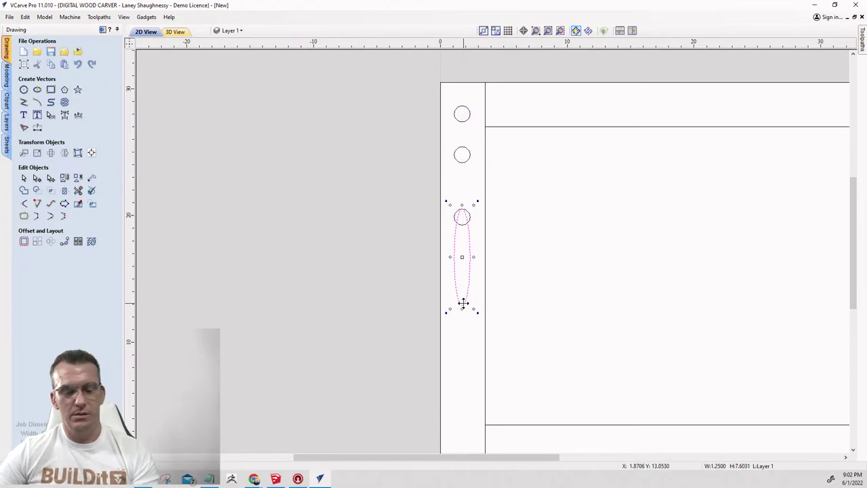
key("Escape")
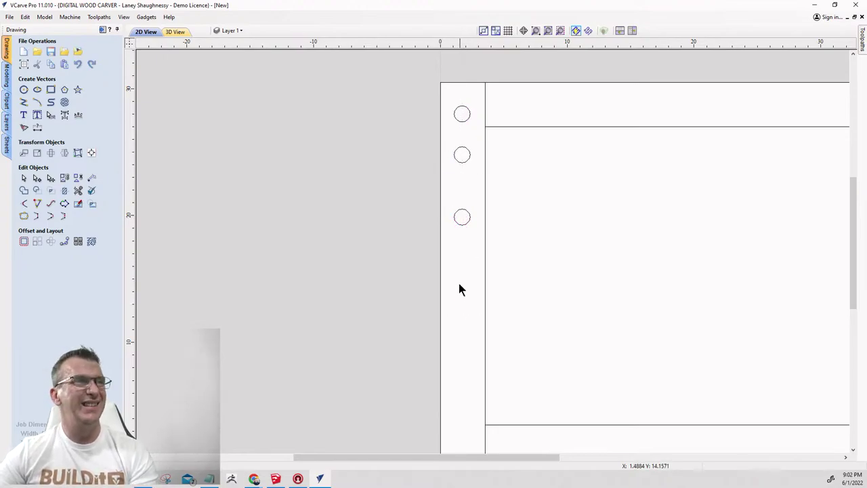
left_click(461, 224)
left_click_drag(464, 215, 400, 375)
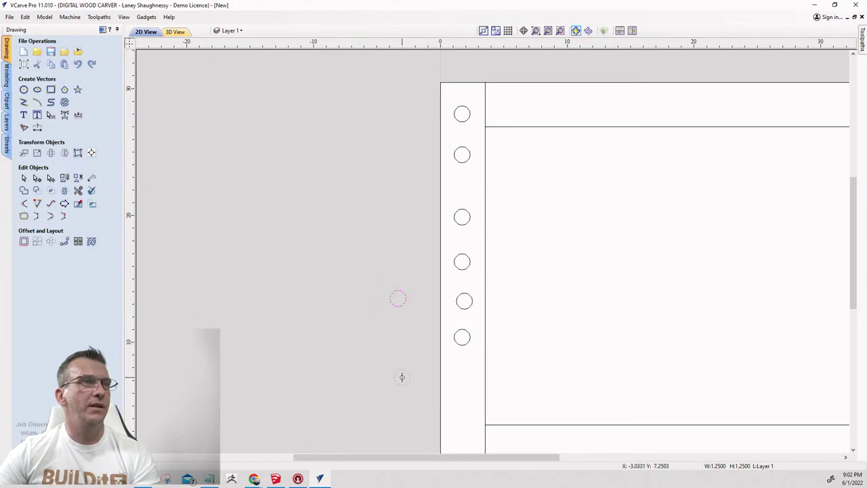
scroll(448, 204, "down", 3)
Select the eight circles, then add the left stile as the last selected item.
left_click_drag(381, 147, 437, 337)
scroll(403, 299, "up", 5)
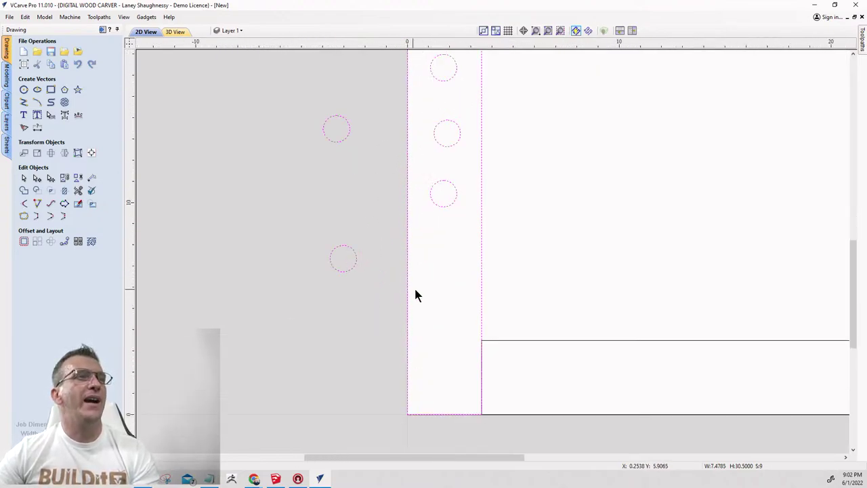
left_click(481, 296, "shift")
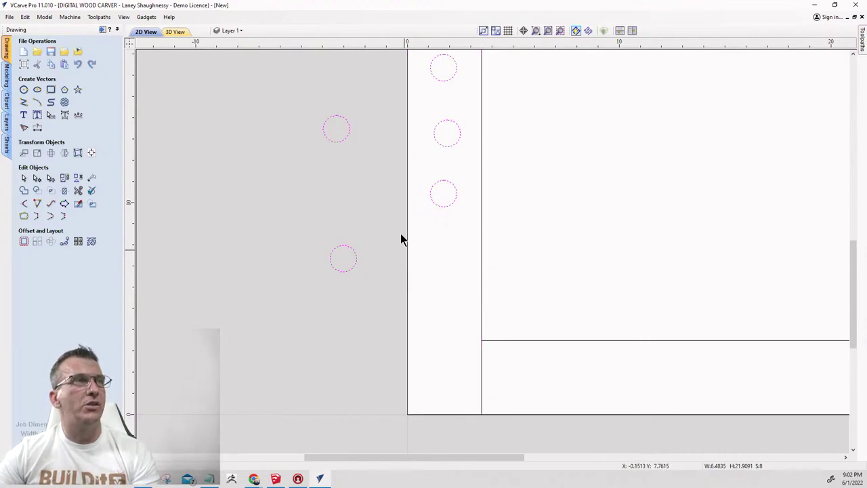
scroll(400, 233, "down", 5)
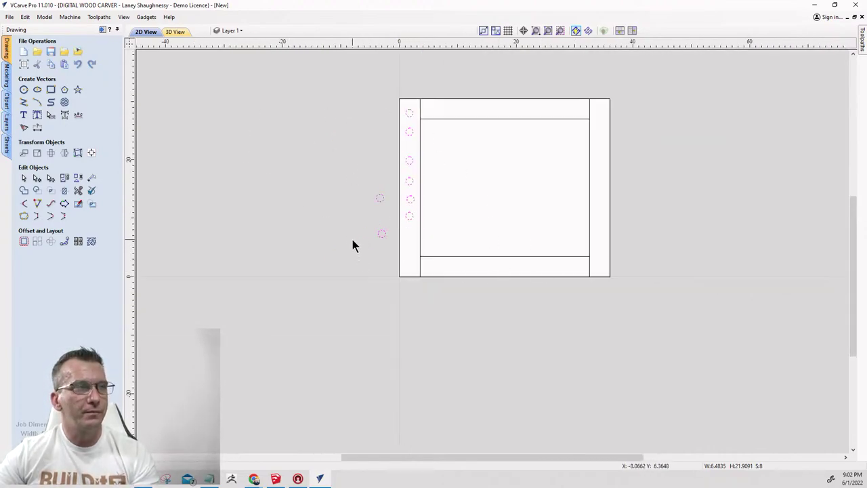
left_click(419, 181, "shift")
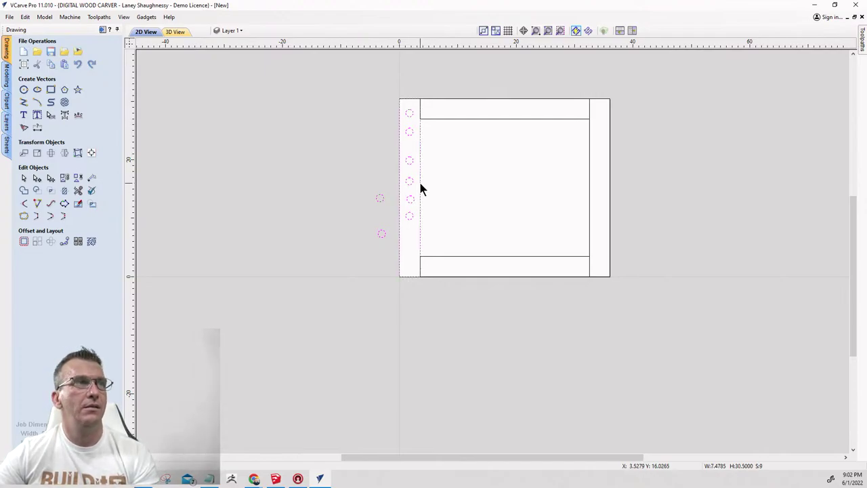
Centre the circles on the left stile and space them vertically inside it.
left_click(91, 153)
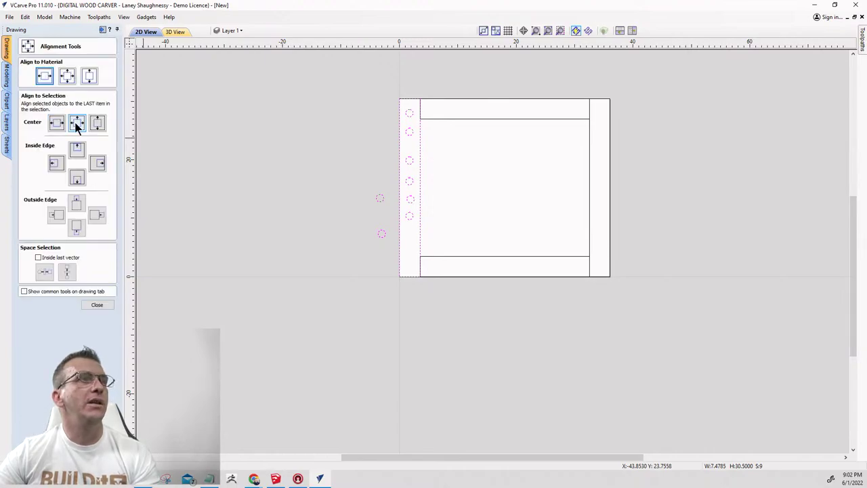
left_click(77, 123)
scroll(401, 191, "up", 5)
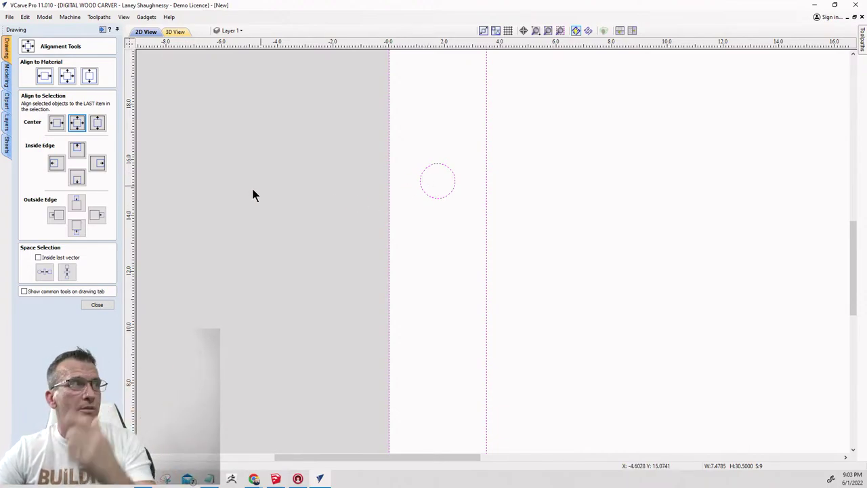
left_click(38, 258)
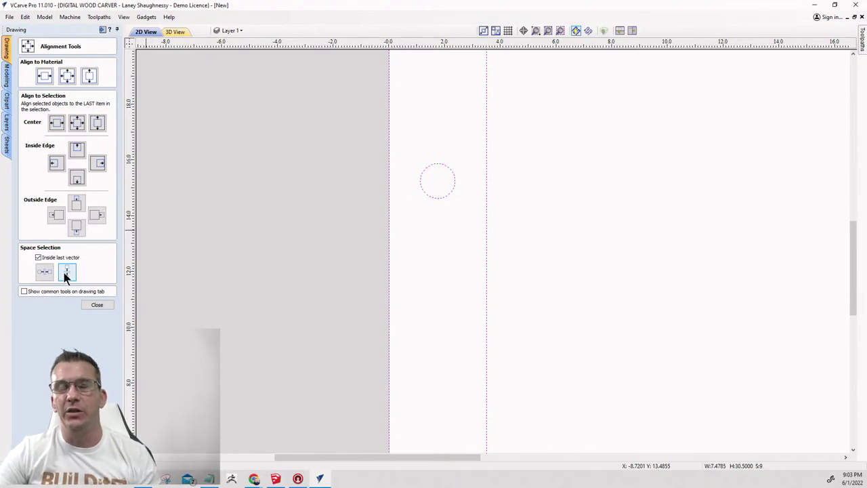
left_click(66, 272)
Fit the part in view, reselect the eight left-stile circles, and close Alignment Tools.
key("F4")
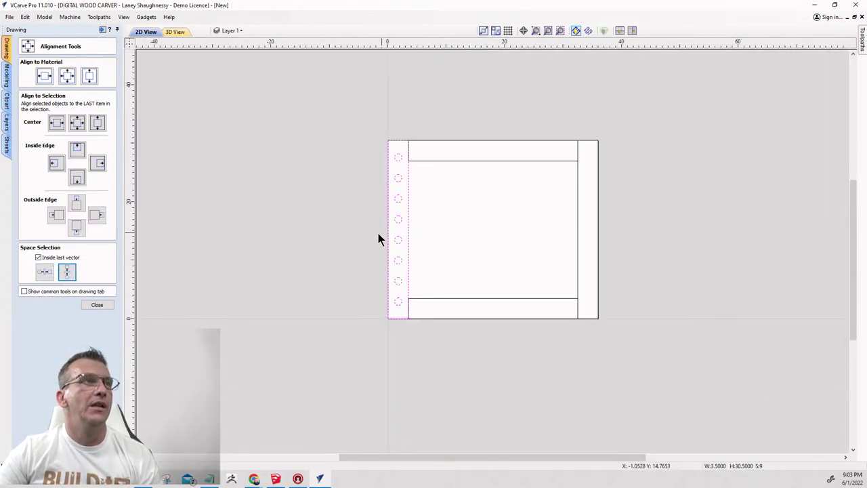
scroll(384, 293, "up", 3)
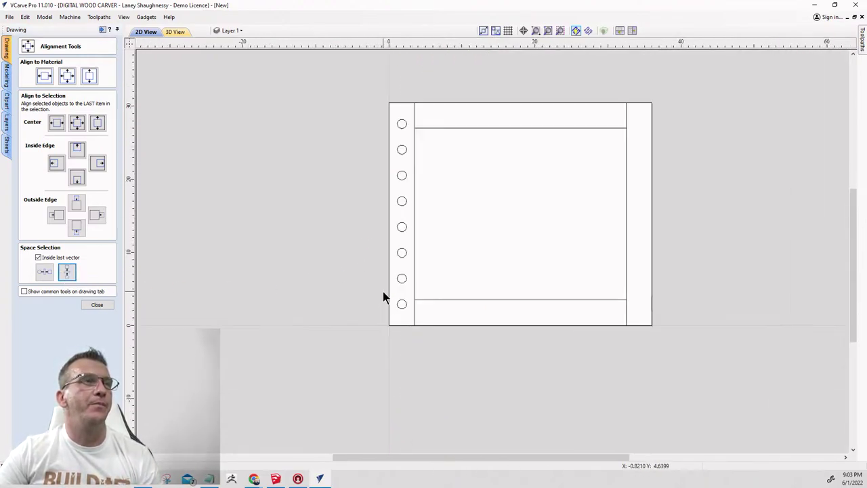
middle_click_drag(446, 302, 538, 319)
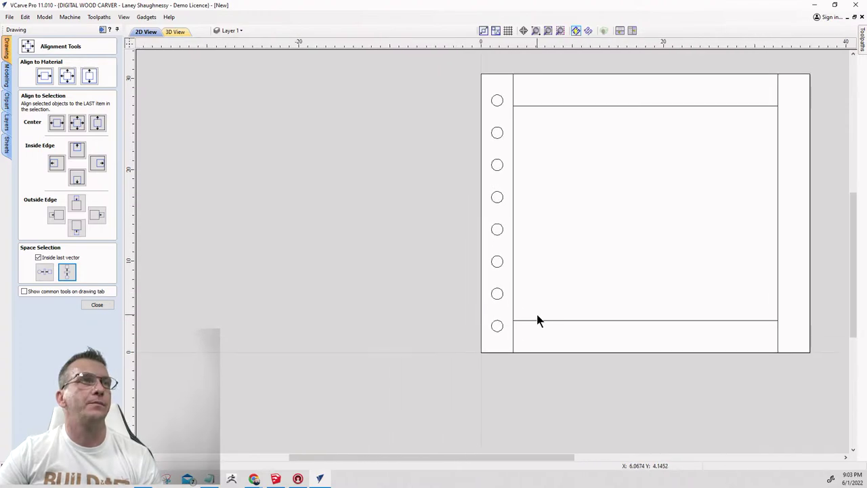
scroll(412, 301, "down", 3)
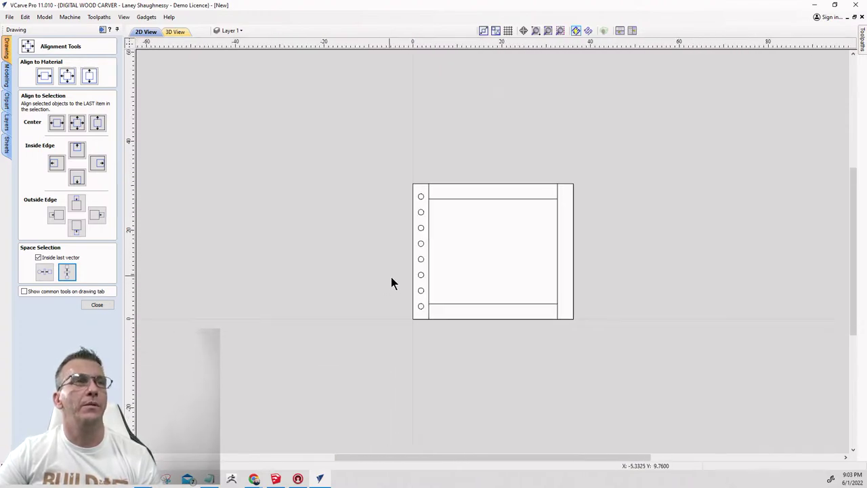
scroll(474, 292, "up", 2)
left_click_drag(372, 132, 397, 333)
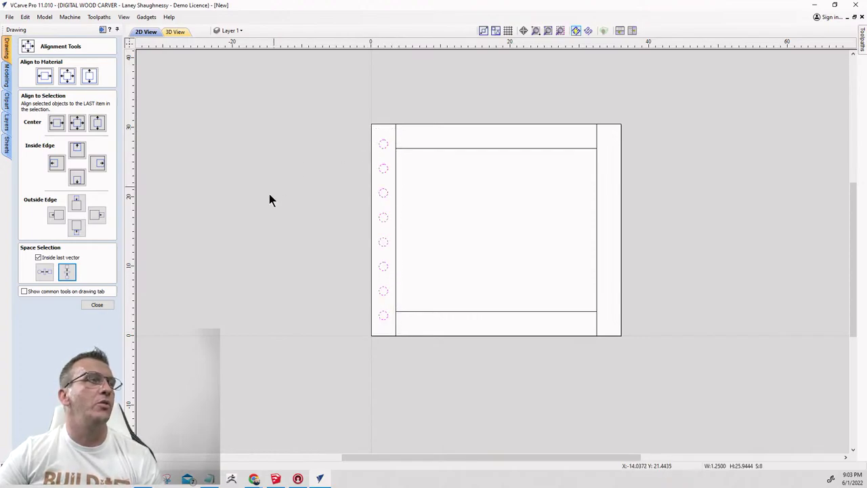
left_click(108, 304)
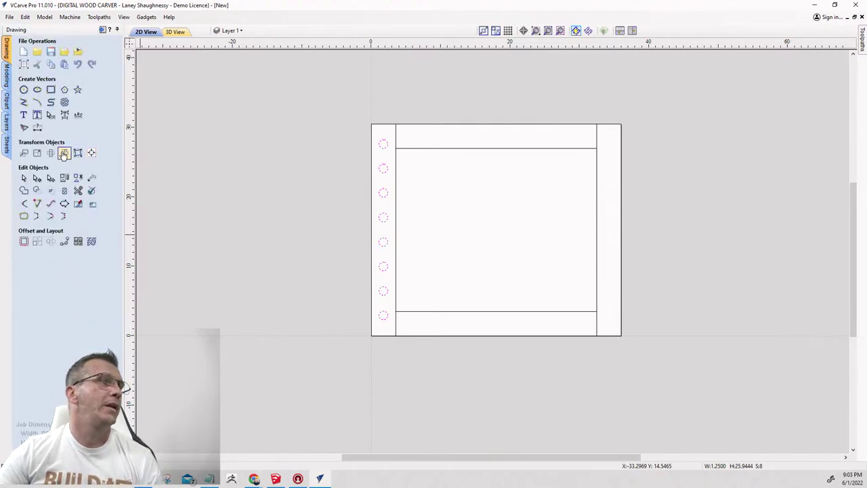
Mirror a copy of the eight circles horizontally about the job centre onto the right stile.
left_click(65, 154)
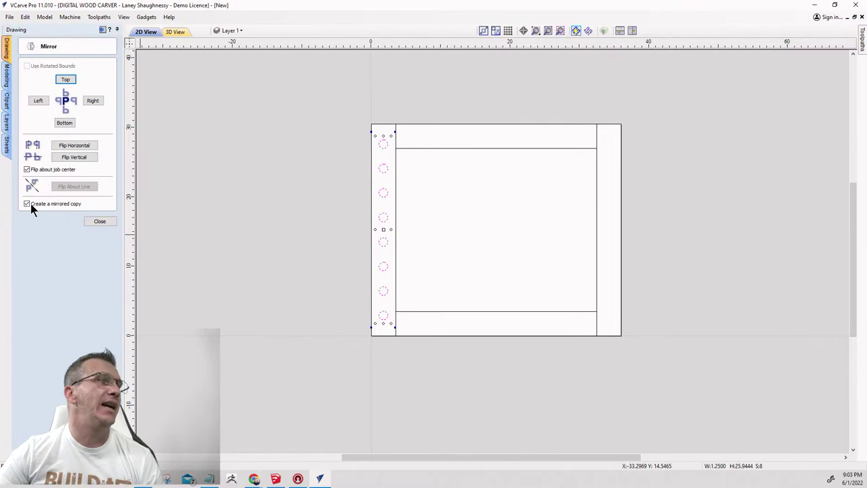
left_click(74, 147)
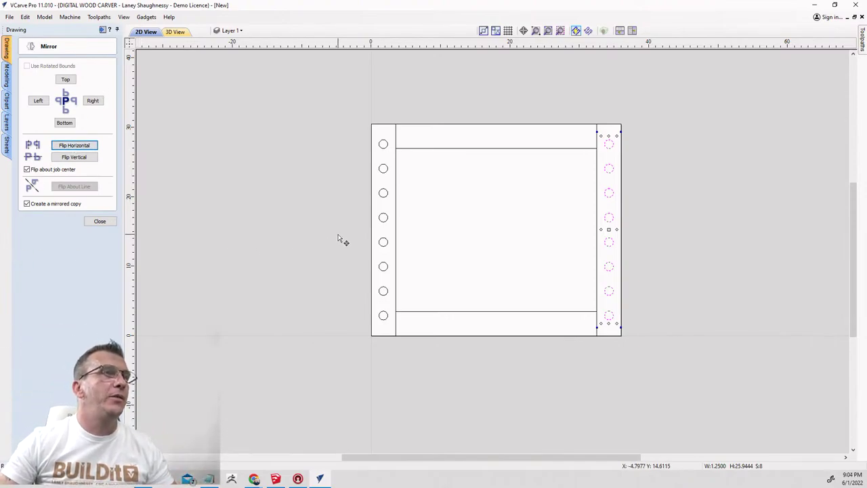
scroll(379, 166, "up", 5)
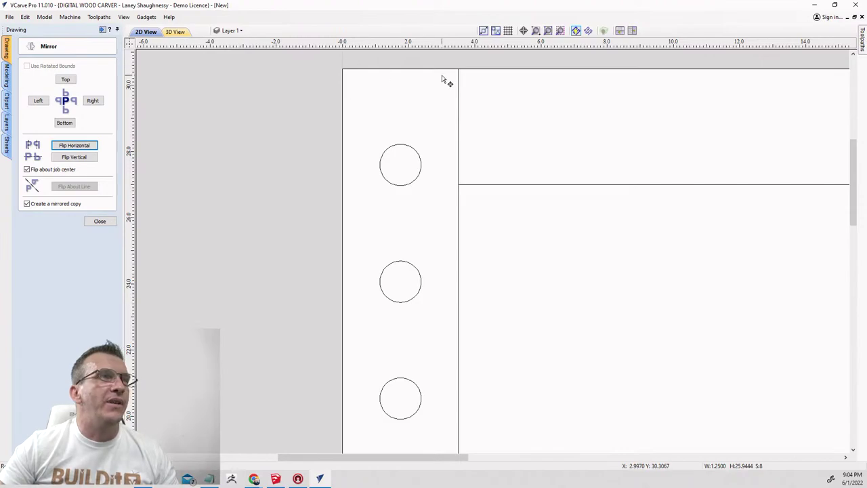
Draw a 3.5 x 3.5 inch square at the frame's top-left corner.
left_click(96, 221)
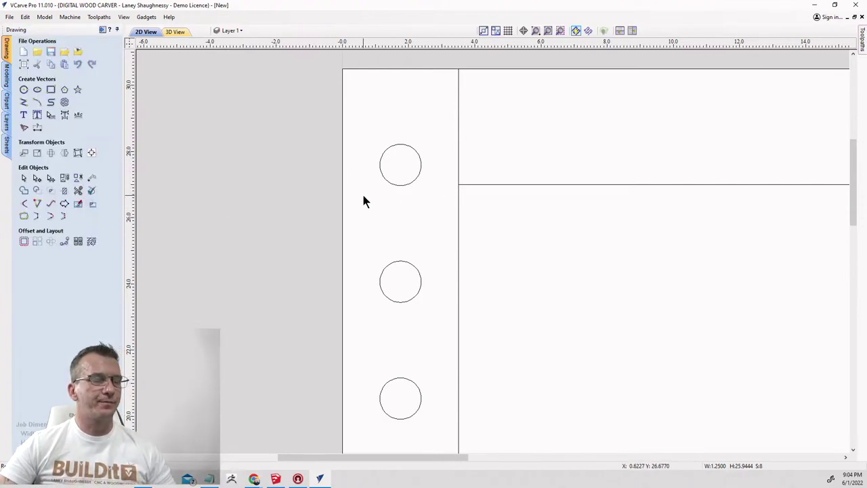
left_click(51, 89)
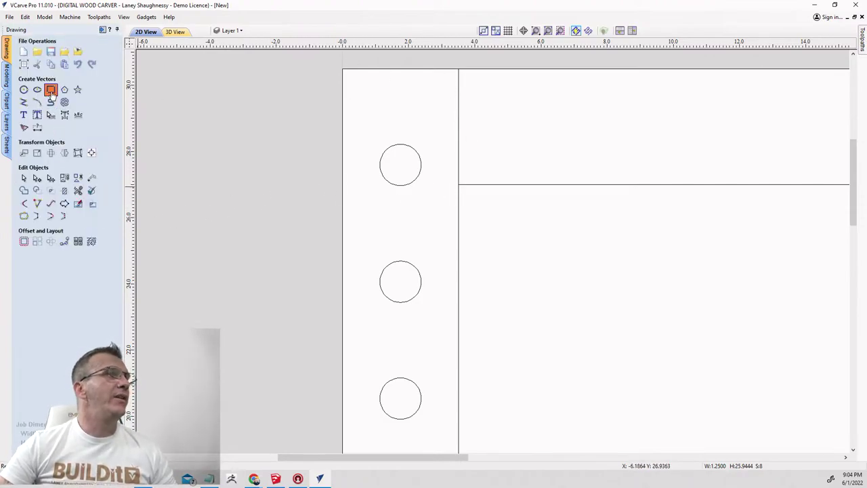
left_click_drag(343, 69, 459, 185)
scroll(313, 117, "down", 1)
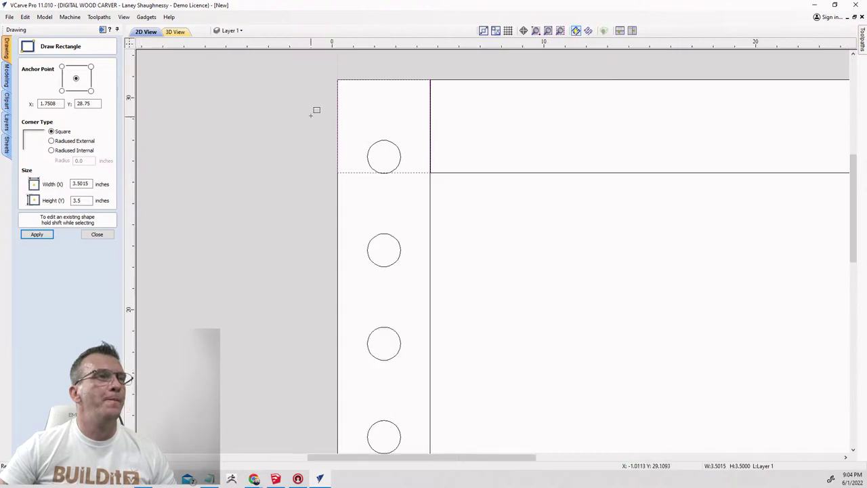
scroll(313, 115, "down", 1)
left_click(94, 235)
scroll(319, 145, "down", 3)
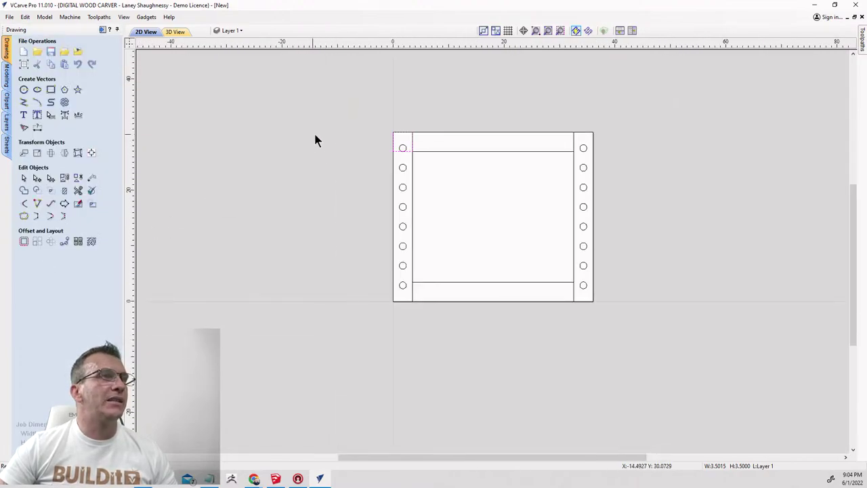
left_click_drag(611, 291, 611, 292)
scroll(382, 157, "up", 4)
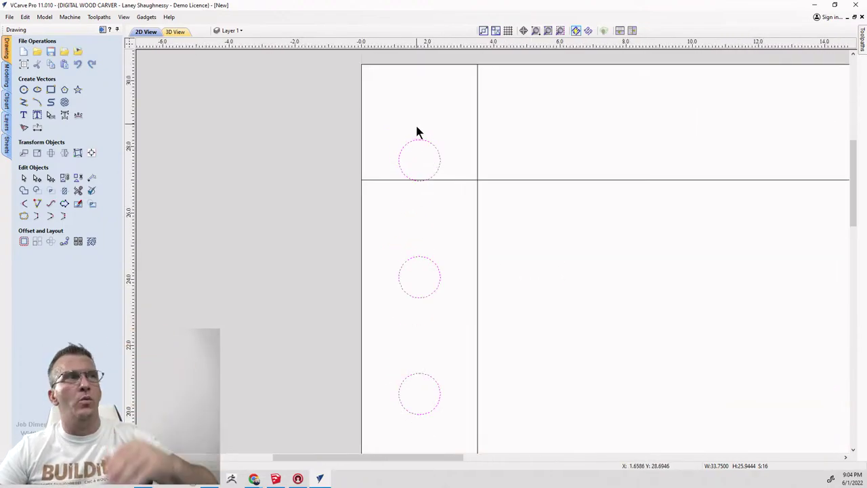
Select all 16 stile circles and raise them until the top pair reaches the top rail.
left_click(407, 148)
scroll(379, 122, "down", 4)
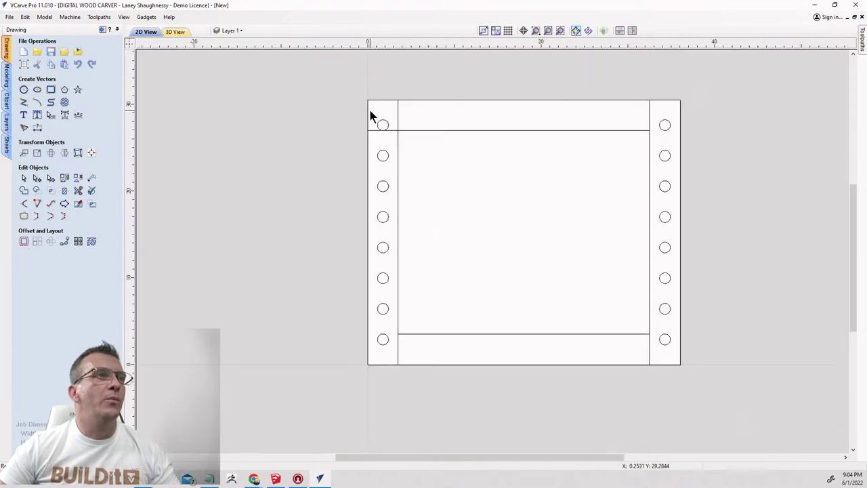
left_click_drag(357, 107, 691, 351)
scroll(371, 110, "up", 5)
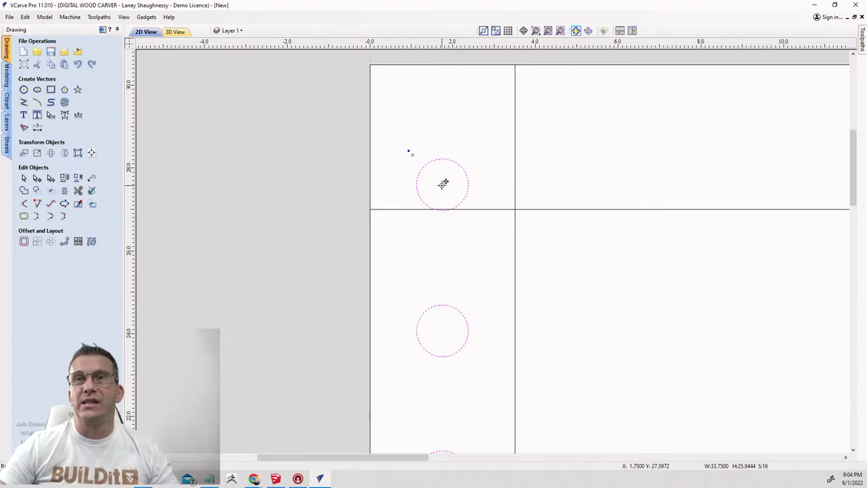
left_click_drag(443, 183, 441, 137)
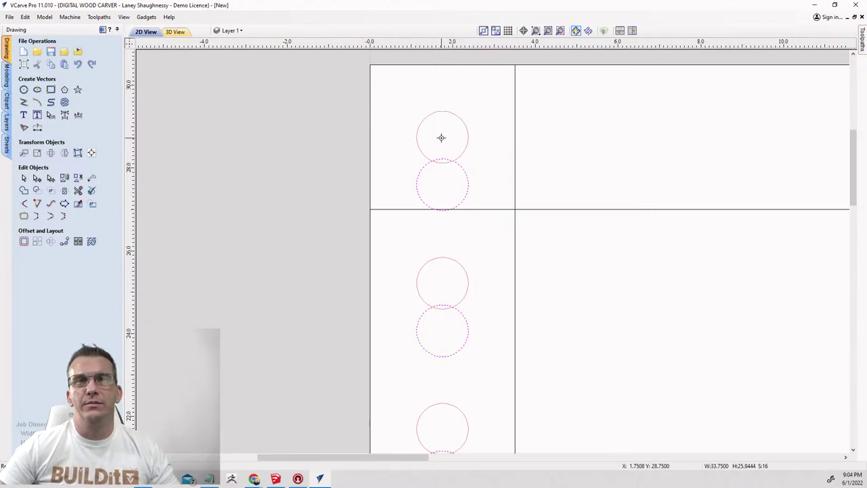
mouse_move(447, 136)
left_mouse_down()
mouse_move(499, 160)
mouse_move(414, 143)
mouse_move(443, 117)
mouse_move(443, 136)
left_mouse_up()
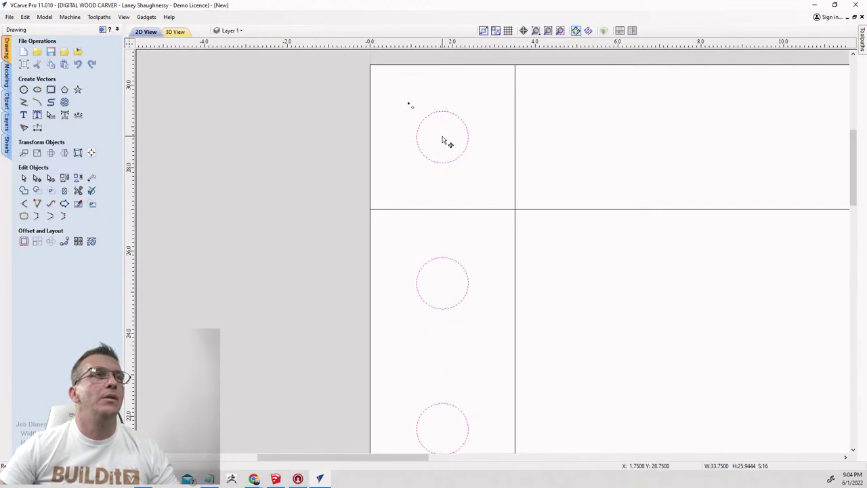
Fit the whole job in view and deselect the moved circles.
key("F6")
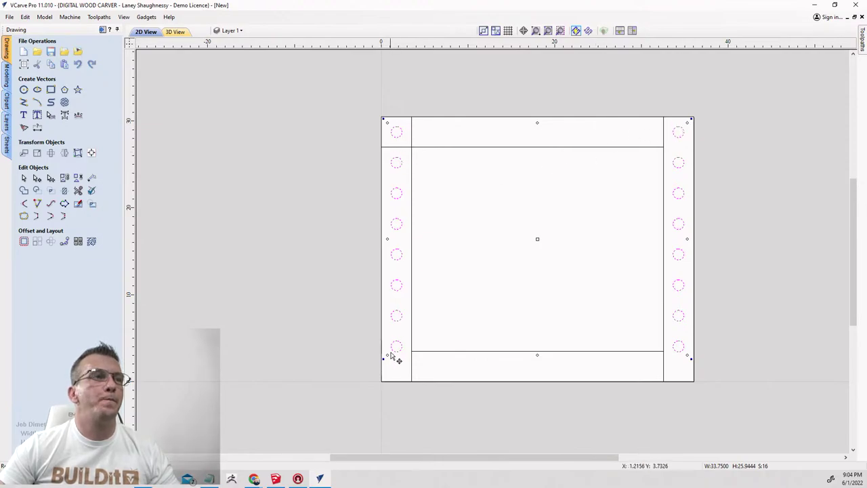
scroll(390, 140, "up", 4)
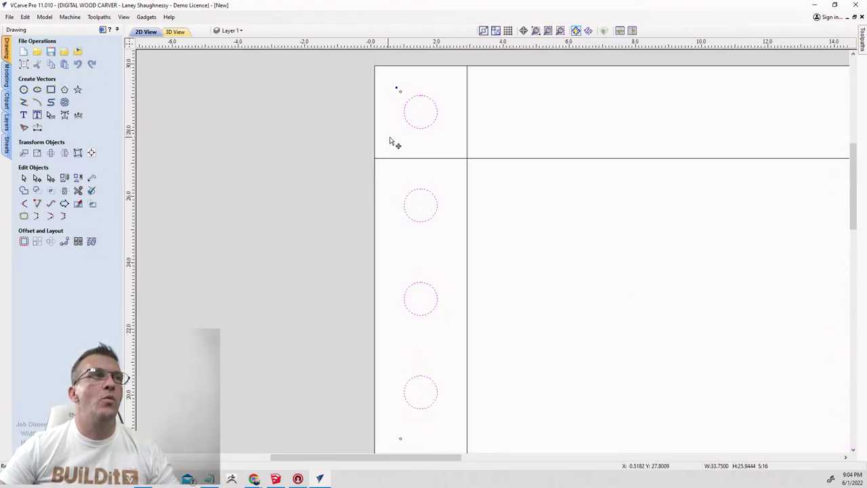
scroll(395, 140, "down", 2)
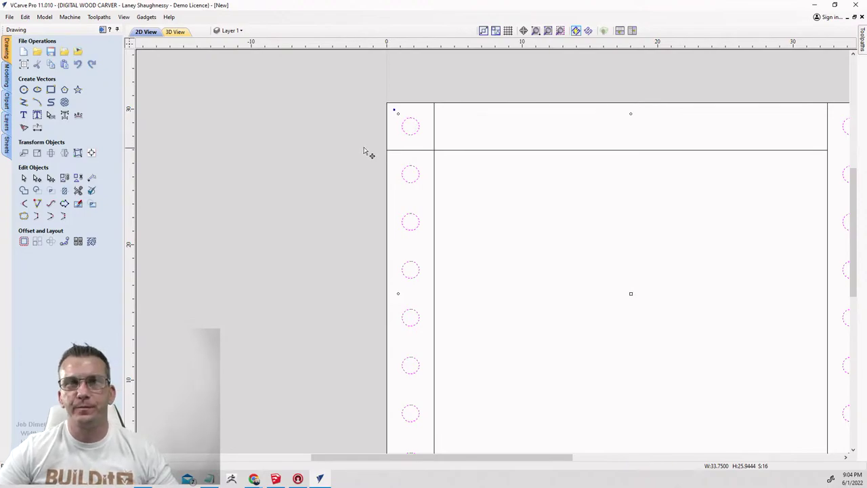
left_click(413, 155)
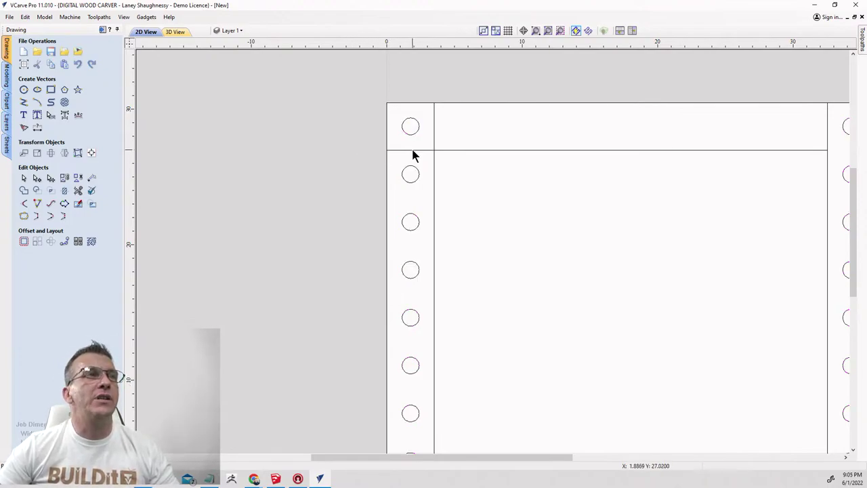
scroll(414, 156, "down", 4)
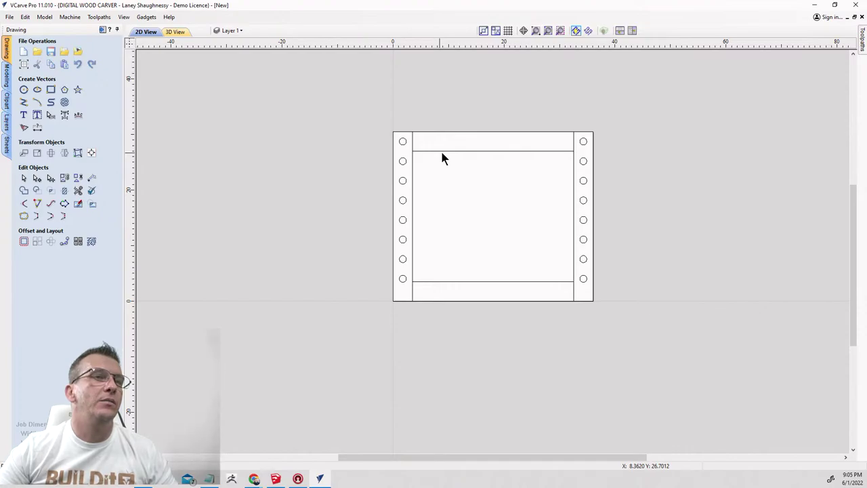
scroll(447, 151, "up", 2)
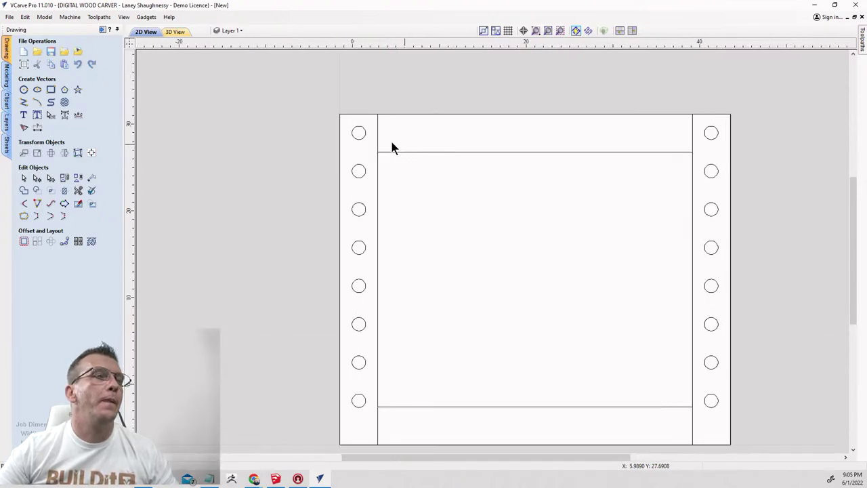
scroll(414, 186, "down", 2)
scroll(414, 185, "up", 1)
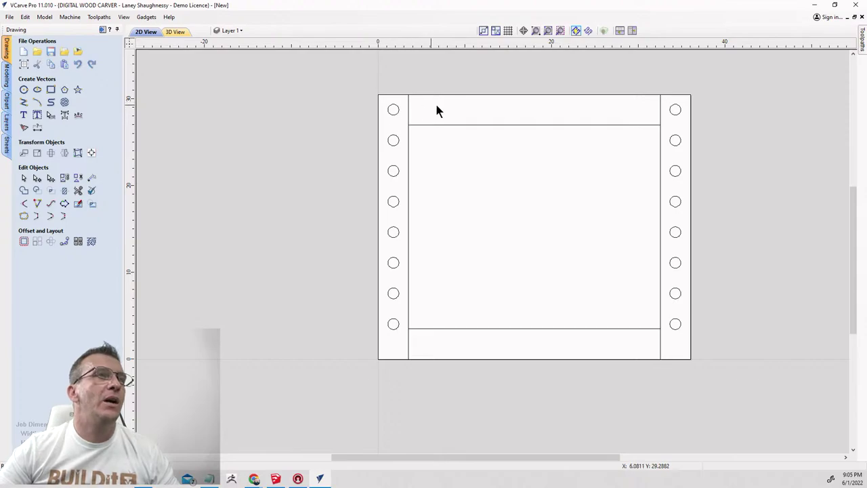
Copy the top-left 1.25-inch stile circle onto the top rail to make six rough copies.
left_click(639, 126)
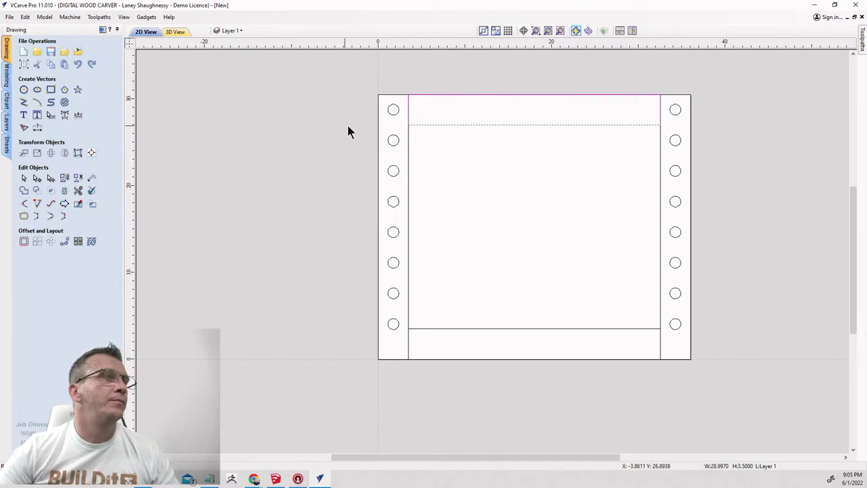
left_click(394, 109)
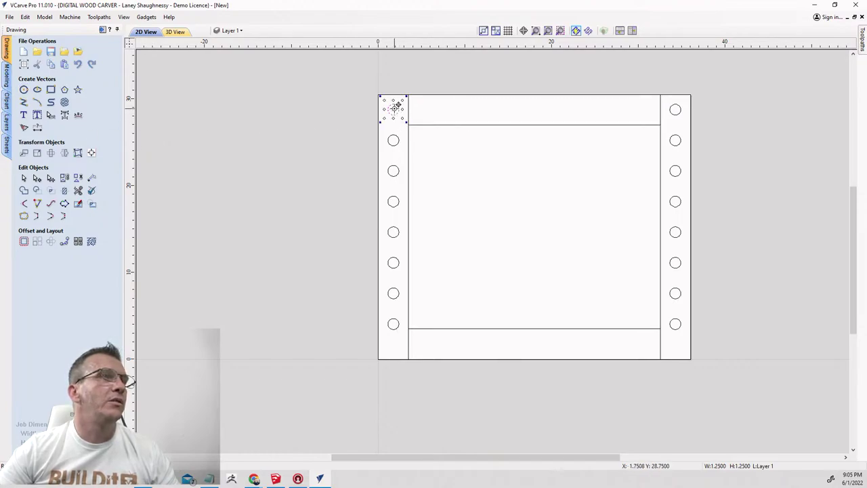
left_click_drag(395, 107, 630, 106)
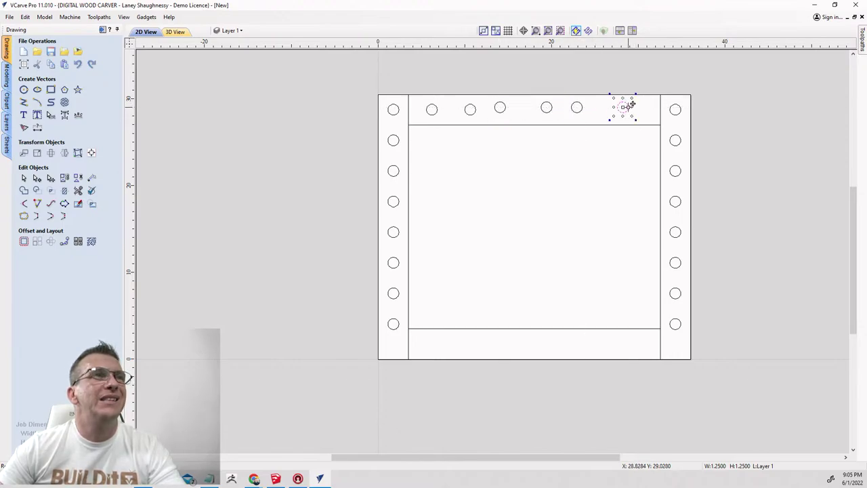
left_click(254, 479)
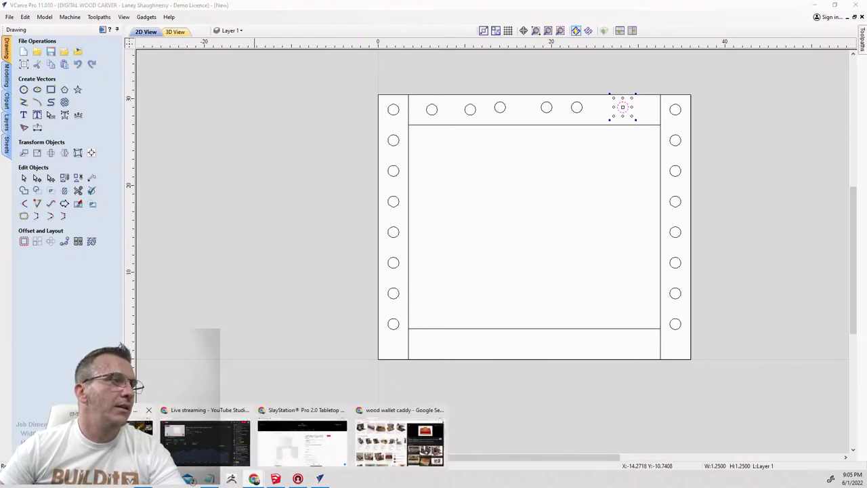
left_click(118, 434)
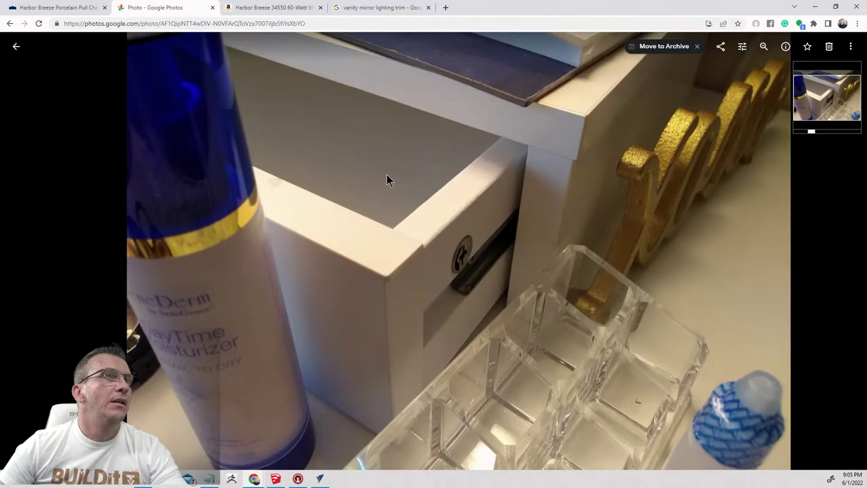
left_click(14, 45)
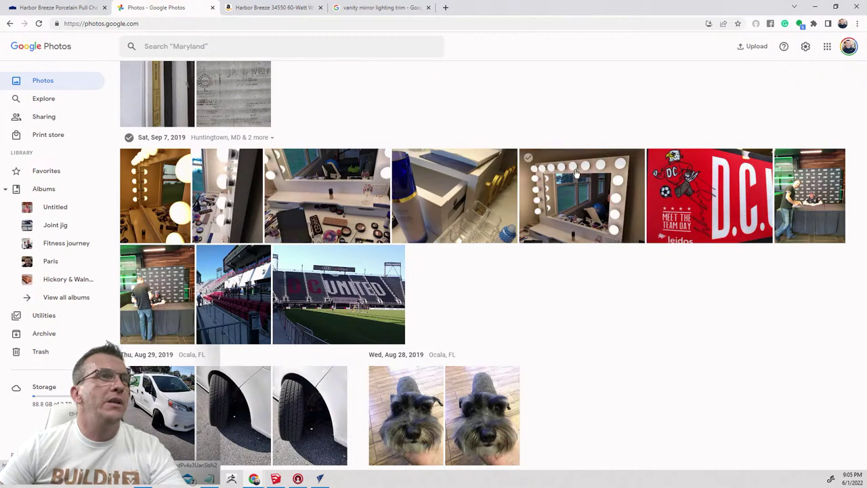
left_click(815, 7)
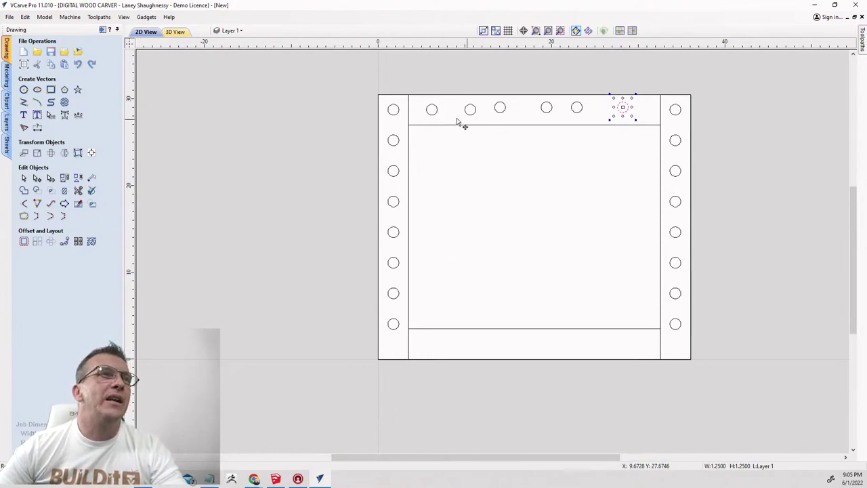
Align the six circles' centres to the top rail and space them horizontally inside it.
left_click_drag(415, 91, 633, 135)
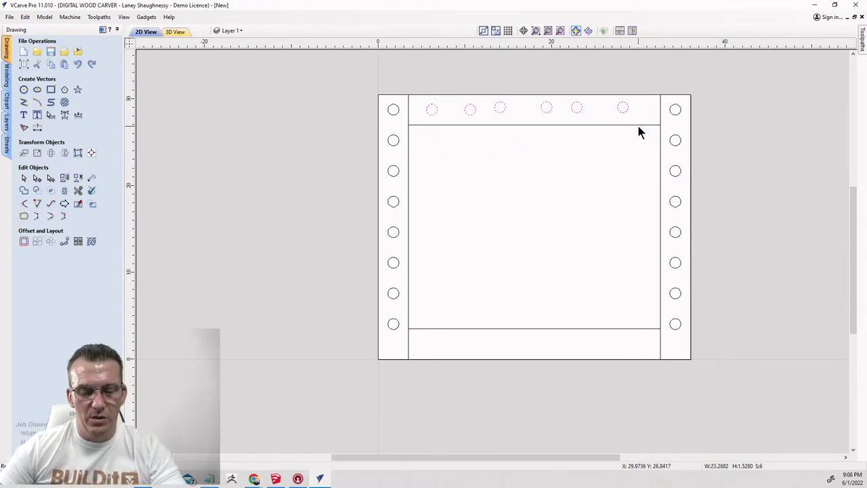
left_click(633, 125, "shift")
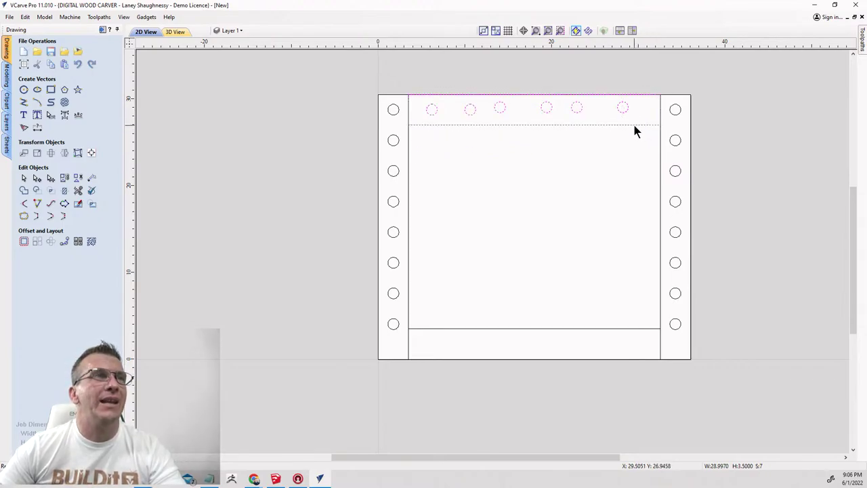
left_click(92, 153)
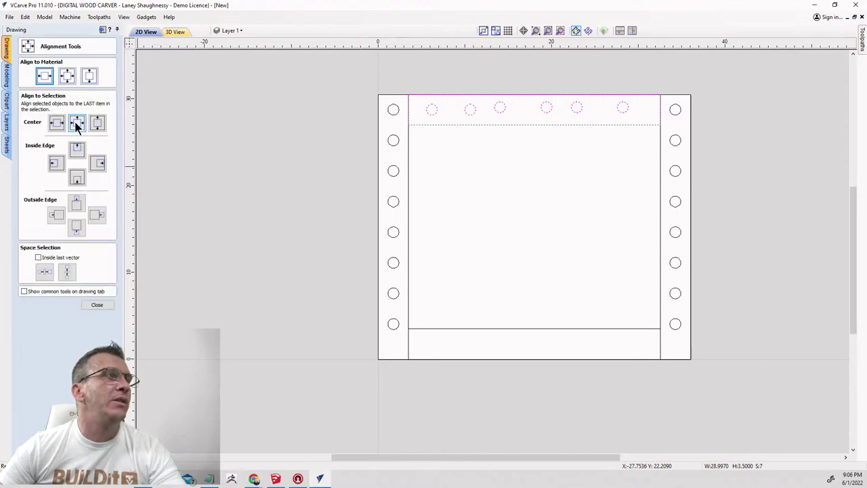
left_click(77, 122)
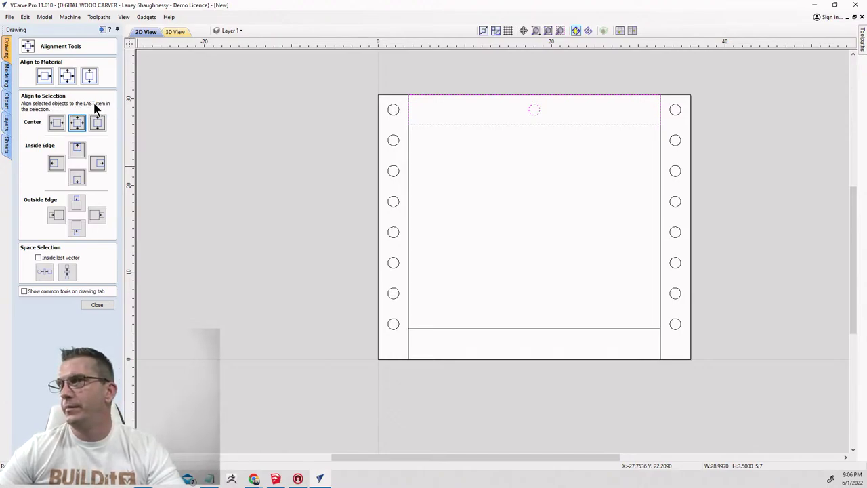
left_click(38, 257)
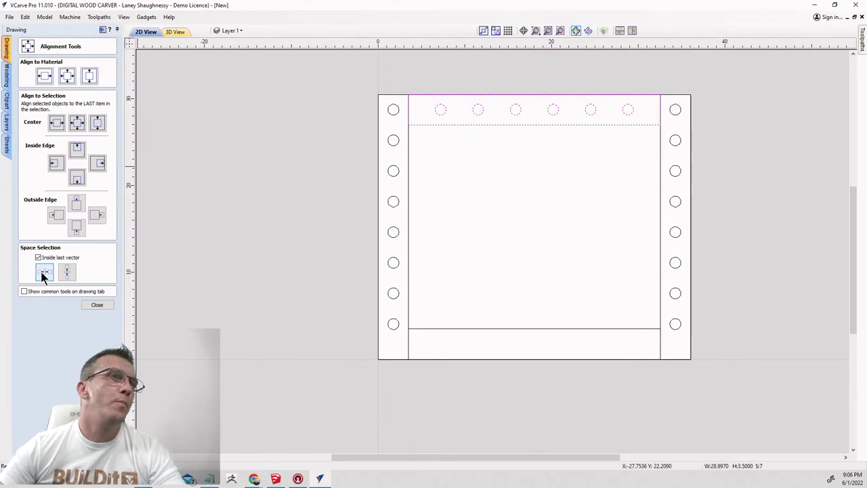
left_click(43, 273)
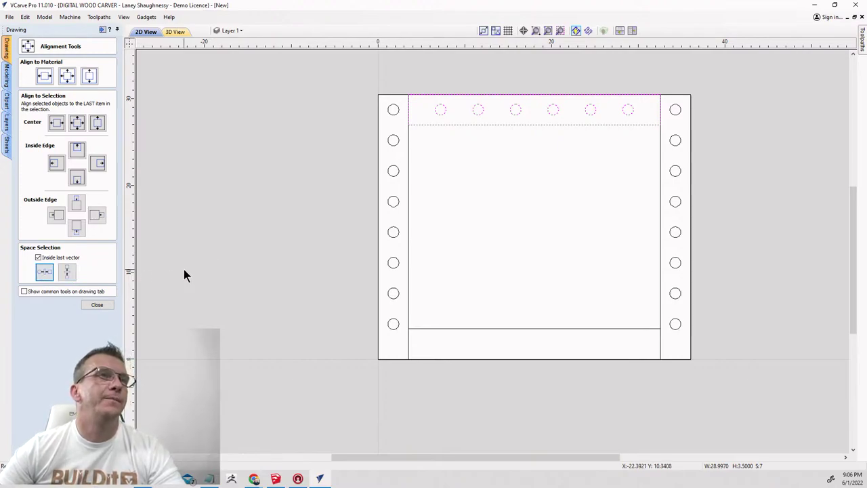
Deselect the circles and zoom around to check the evenly spaced top-rail row.
left_click(325, 278)
mouse_move(325, 277)
middle_mouse_down()
mouse_move(356, 246)
mouse_move(325, 270)
middle_mouse_up()
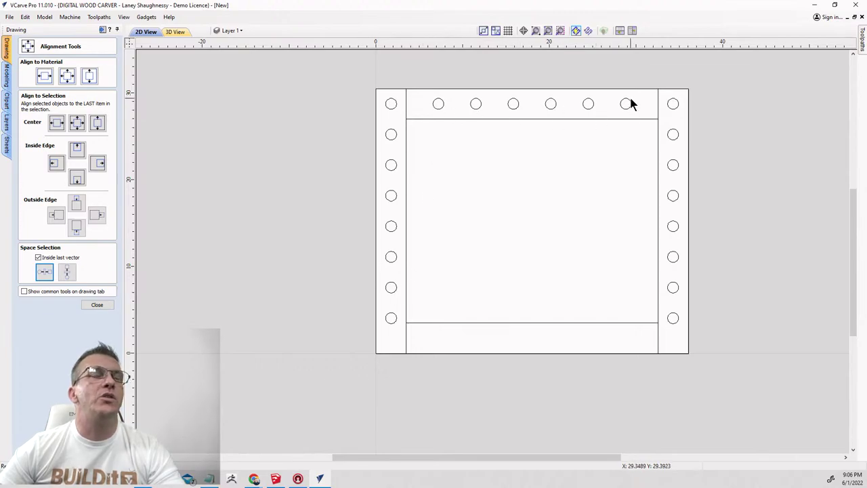
scroll(304, 208, "down", 3)
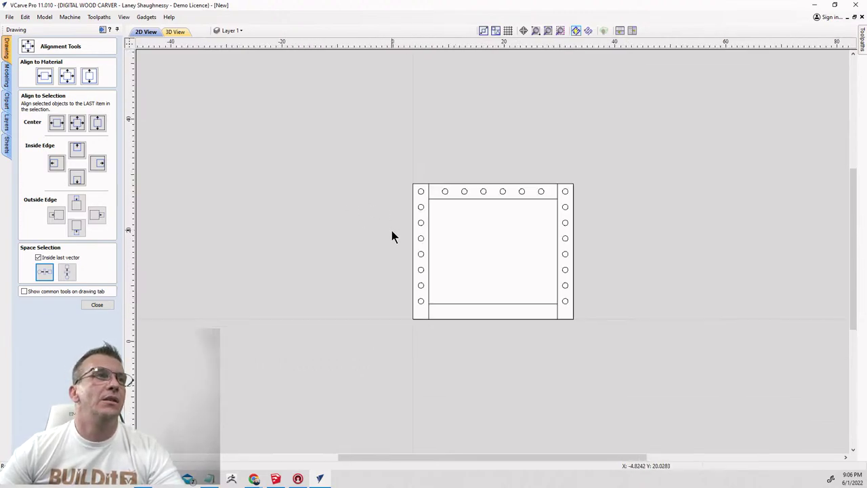
scroll(367, 192, "up", 5)
scroll(334, 215, "down", 3)
scroll(339, 225, "down", 3)
scroll(470, 248, "up", 4)
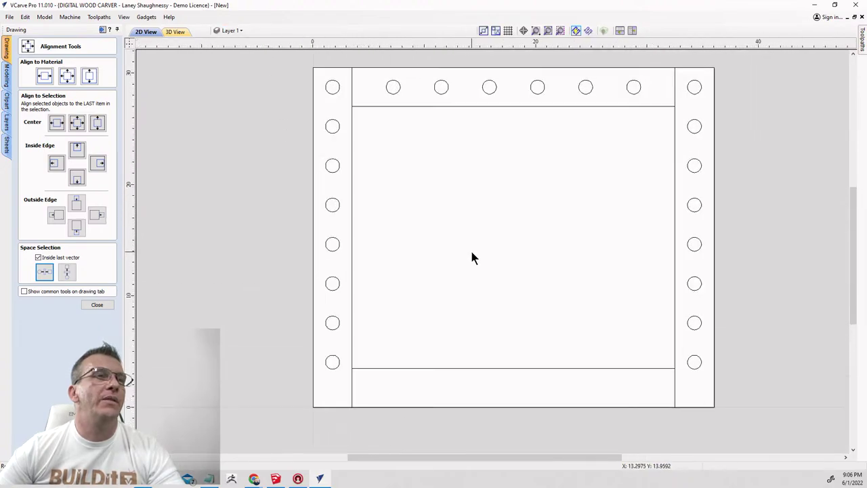
scroll(470, 248, "down", 3)
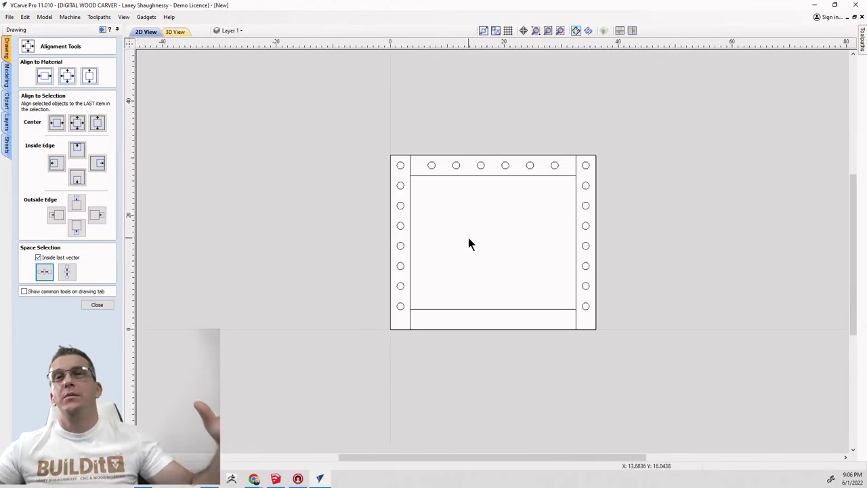
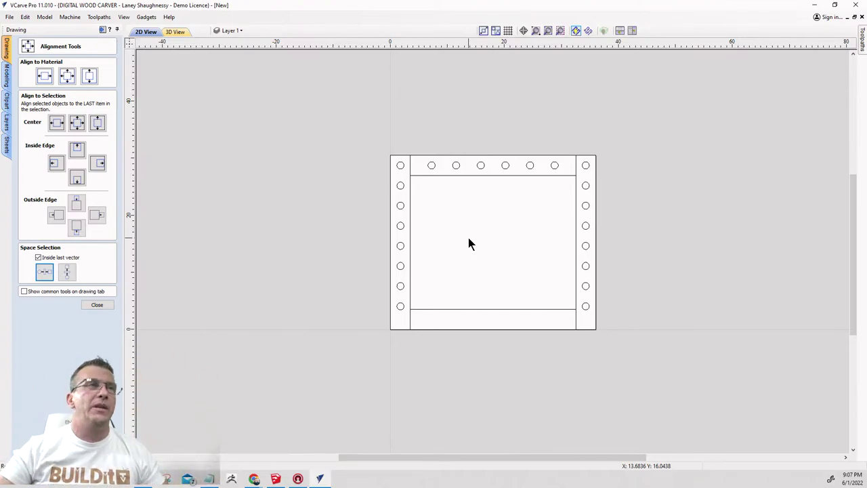
Close the Alignment Tools panel, leaving eight circles down each stile and six across the top rail.
scroll(474, 212, "down", 1)
scroll(501, 251, "up", 6)
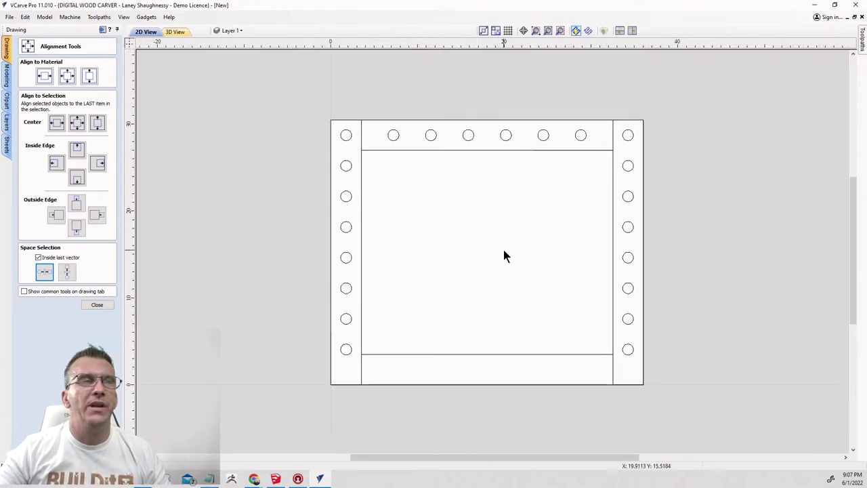
scroll(499, 240, "down", 5)
scroll(488, 204, "up", 1)
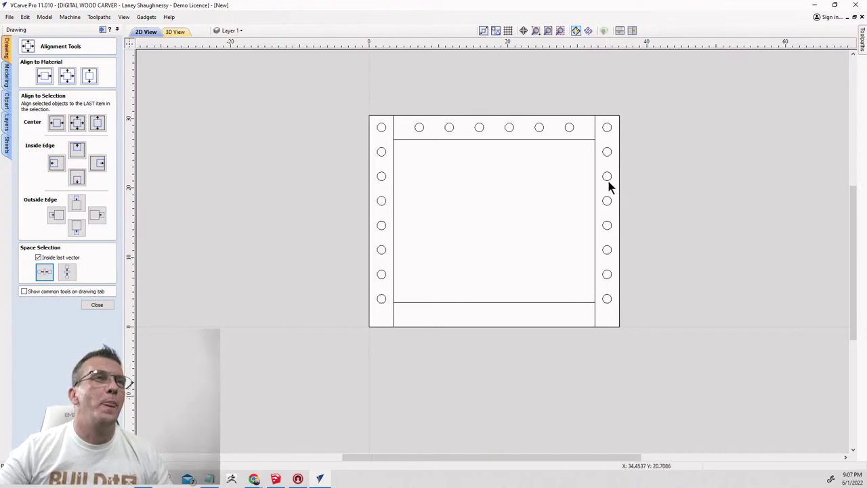
scroll(604, 162, "up", 1)
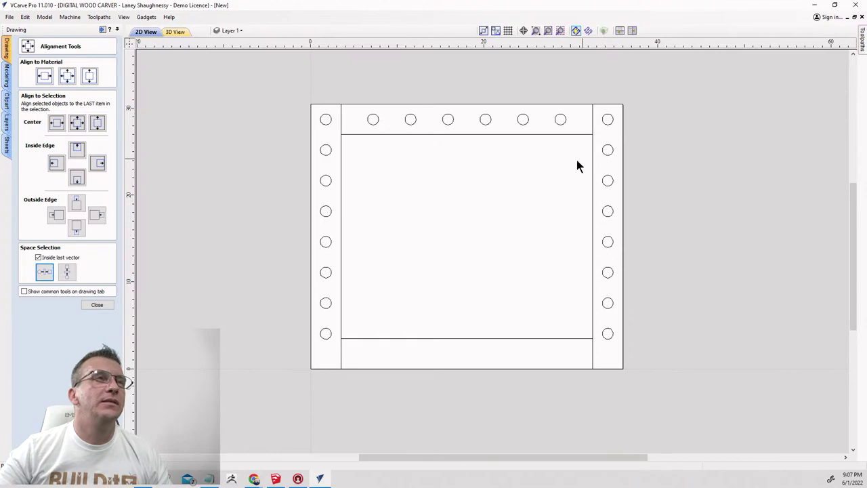
left_click(97, 304)
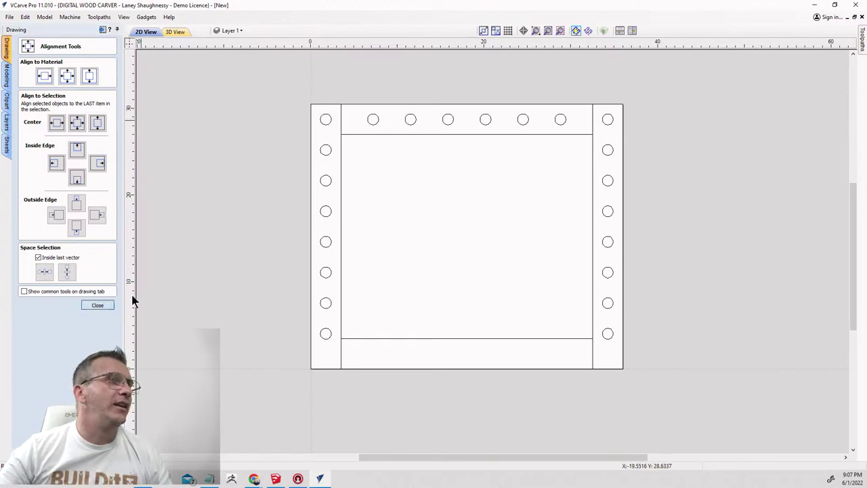
scroll(344, 142, "up", 2)
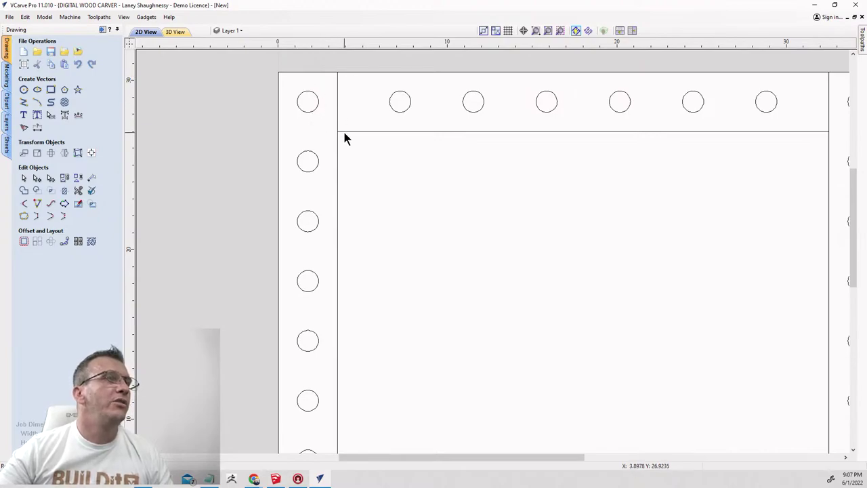
scroll(344, 137, "down", 3)
scroll(345, 139, "down", 1)
scroll(337, 178, "up", 2)
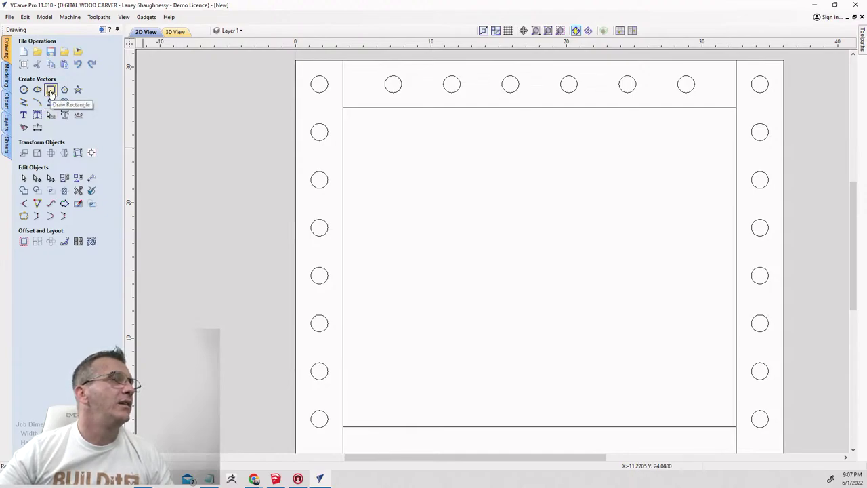
Draw a 0.25 x 23.5 inch strip along the left stile's inner edge.
left_click(51, 92)
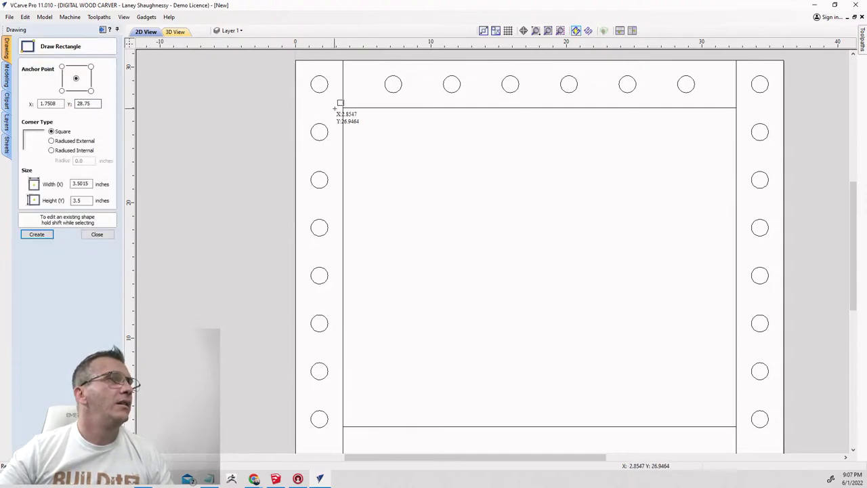
scroll(342, 108, "down", 1)
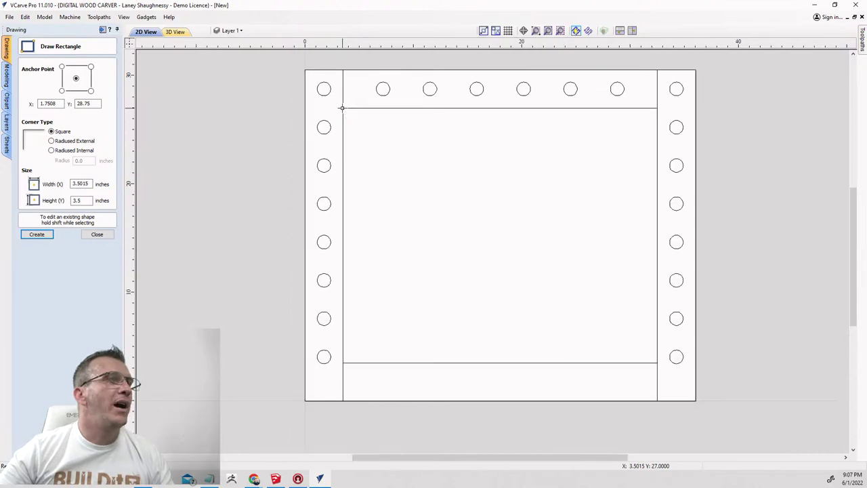
left_click_drag(342, 107, 340, 362)
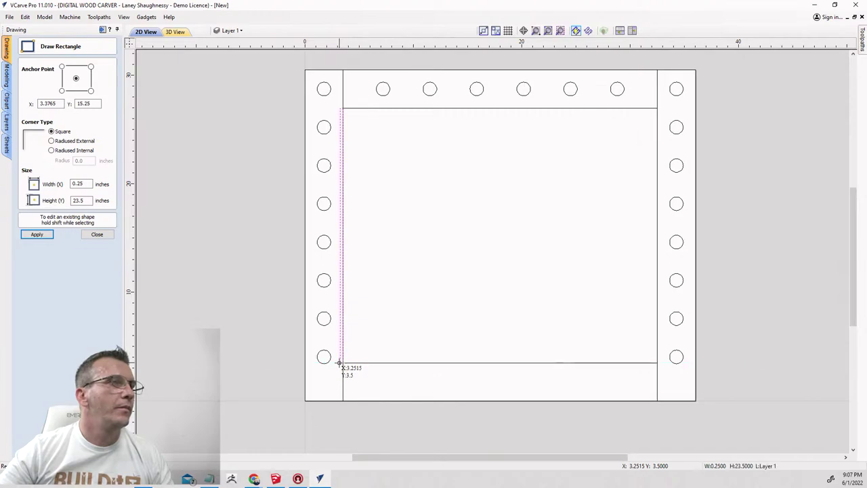
scroll(343, 355, "up", 5)
scroll(346, 353, "down", 8)
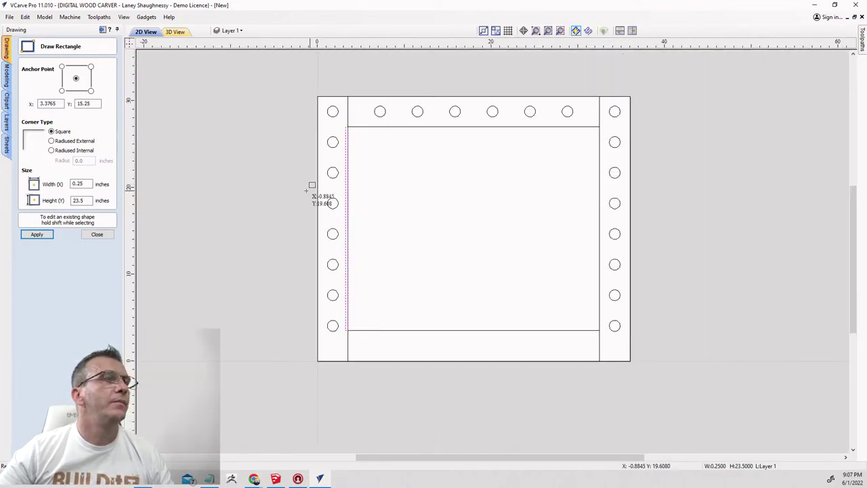
left_click(96, 234)
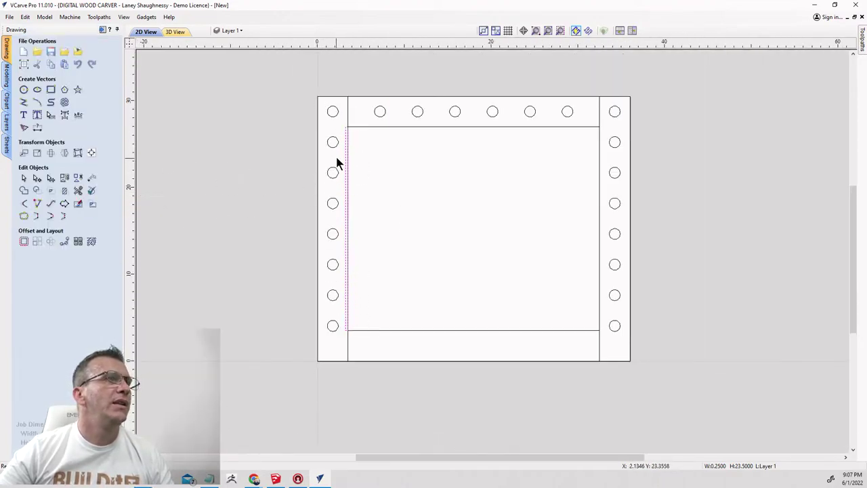
Mirror the strip horizontally as a copy onto the right stile.
left_click(65, 153)
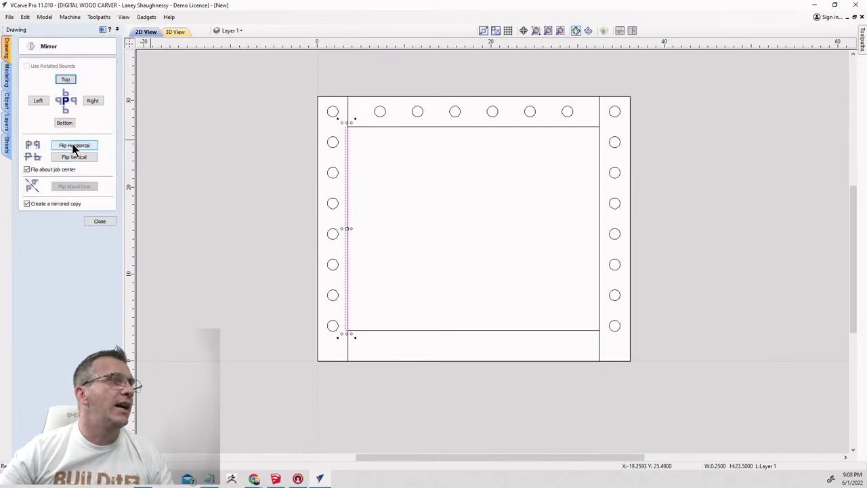
left_click(74, 146)
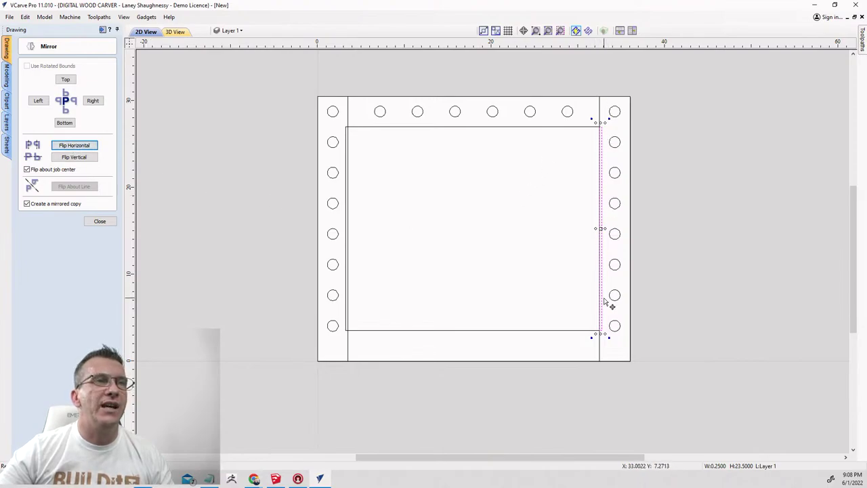
left_click(99, 222)
scroll(355, 130, "up", 5)
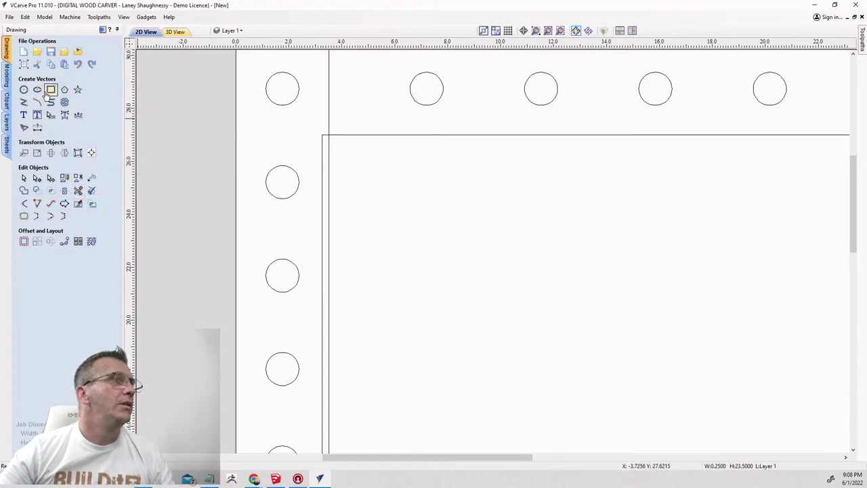
Drag a strip about 29 inches wide across the top rail's lower edge.
left_click(50, 89)
scroll(408, 188, "down", 3)
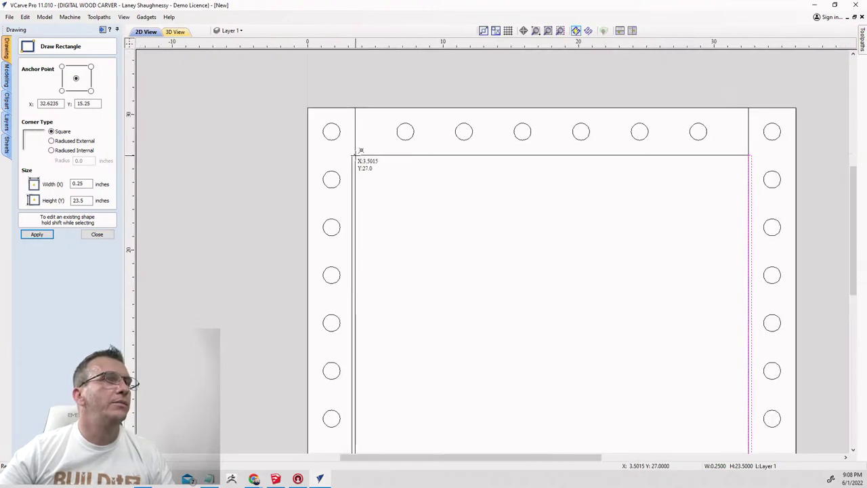
left_click_drag(357, 154, 748, 154)
scroll(748, 154, "up", 4)
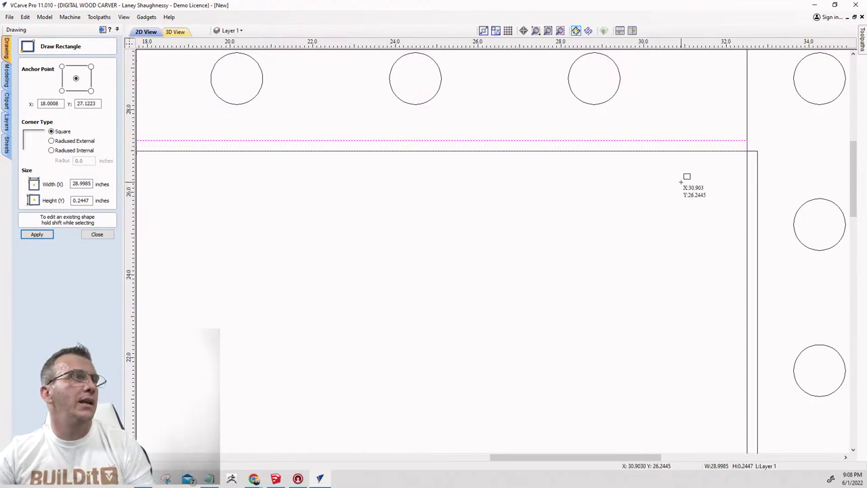
Correct the strip's height to 0.25 inches and close the rectangle tool.
left_click_drag(91, 199, 84, 199)
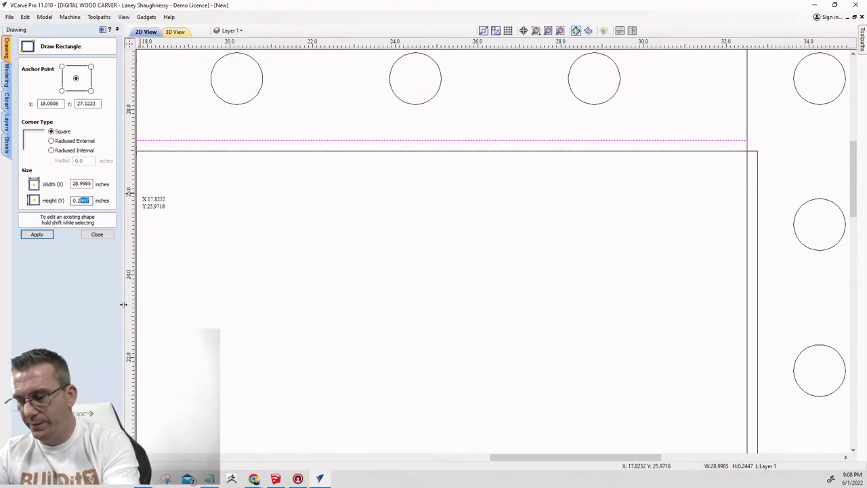
type("5")
key("Return")
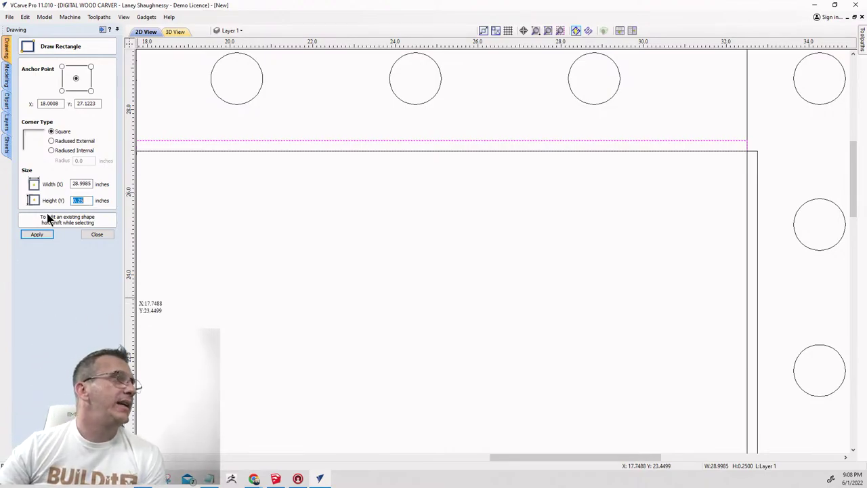
scroll(170, 209, "down", 5)
scroll(332, 231, "up", 6)
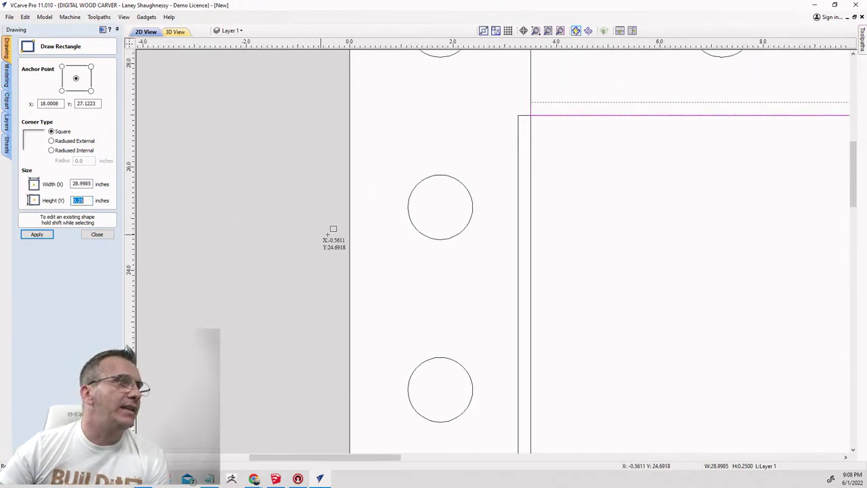
scroll(560, 87, "up", 4)
scroll(480, 133, "up", 5)
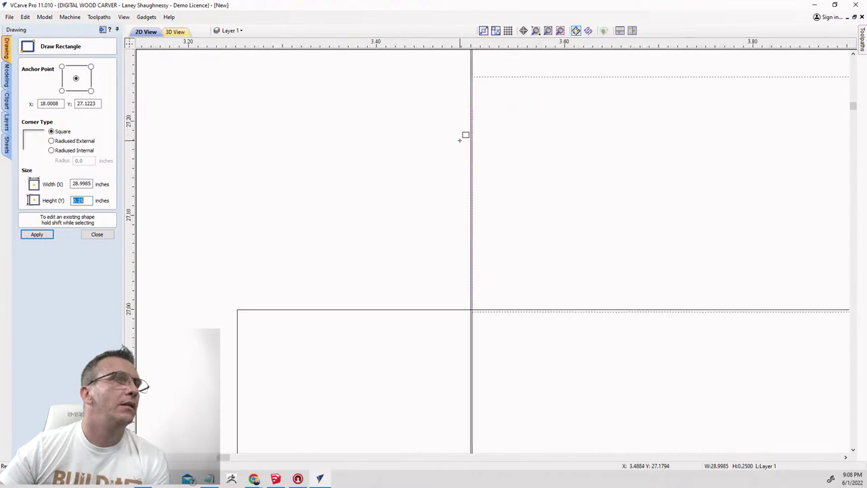
scroll(383, 192, "down", 8)
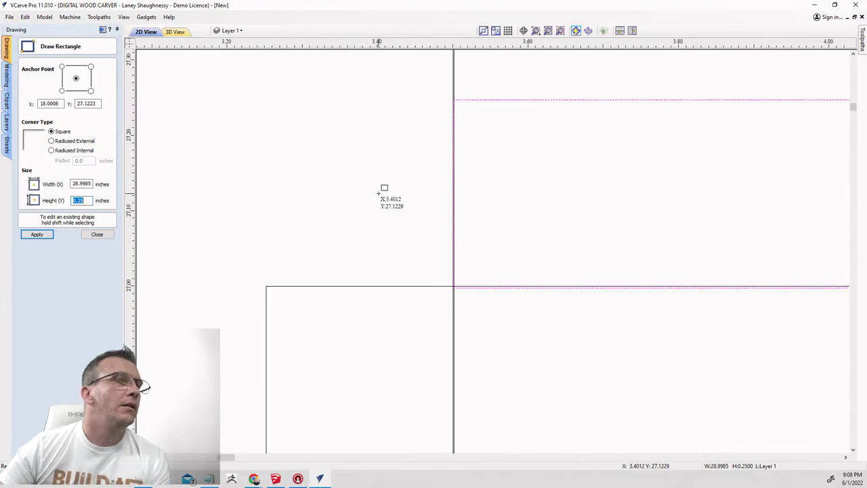
scroll(379, 200, "down", 2)
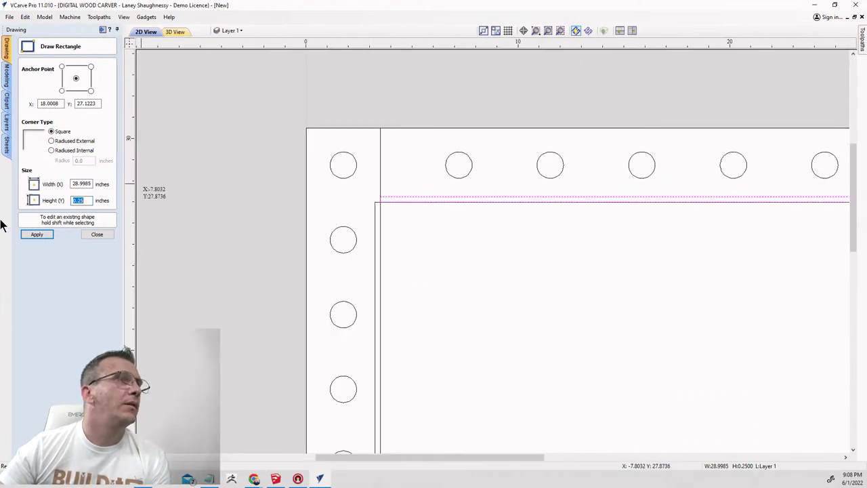
left_click(97, 234)
scroll(393, 141, "up", 6)
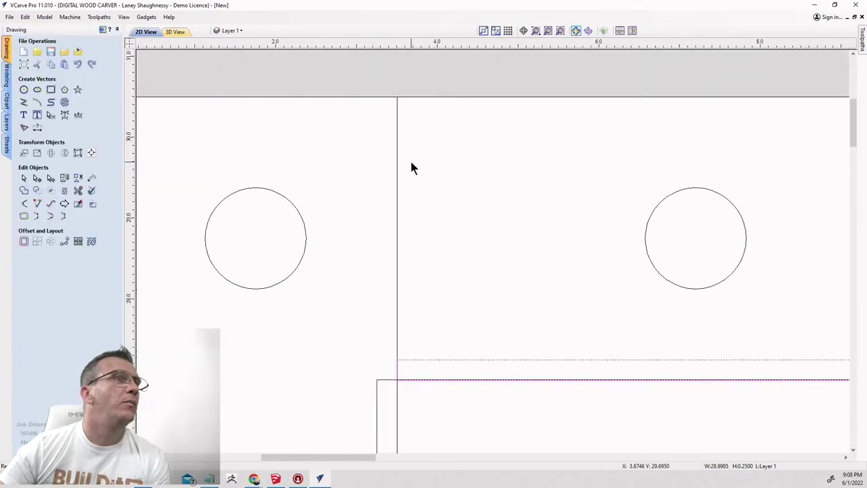
Nudge the vertical strip slightly right onto the right stile's inner edge.
left_click(397, 128)
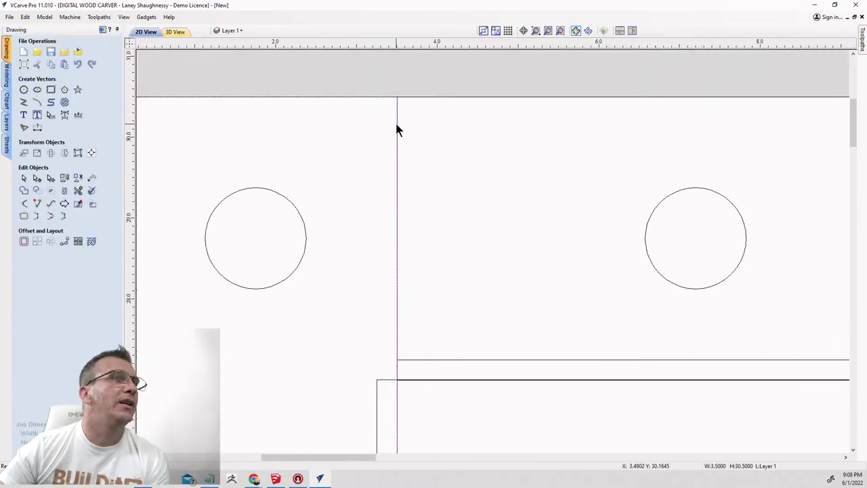
scroll(398, 101, "up", 3)
scroll(402, 99, "up", 4)
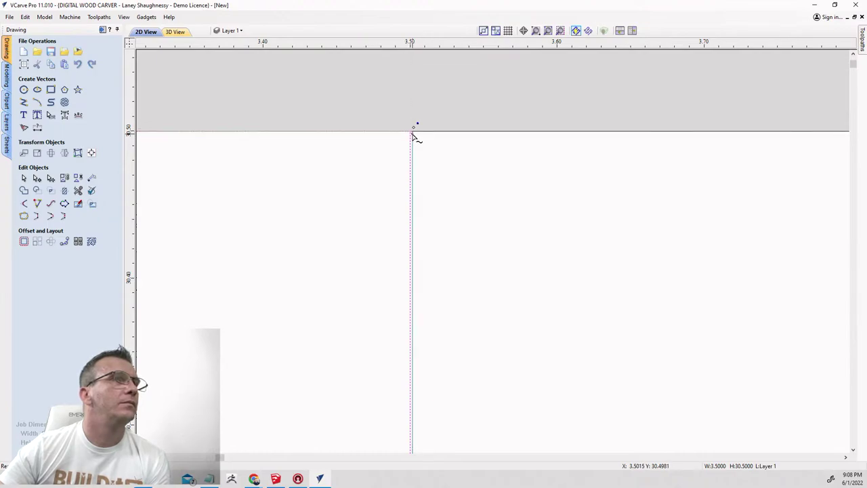
left_click_drag(412, 134, 412, 133)
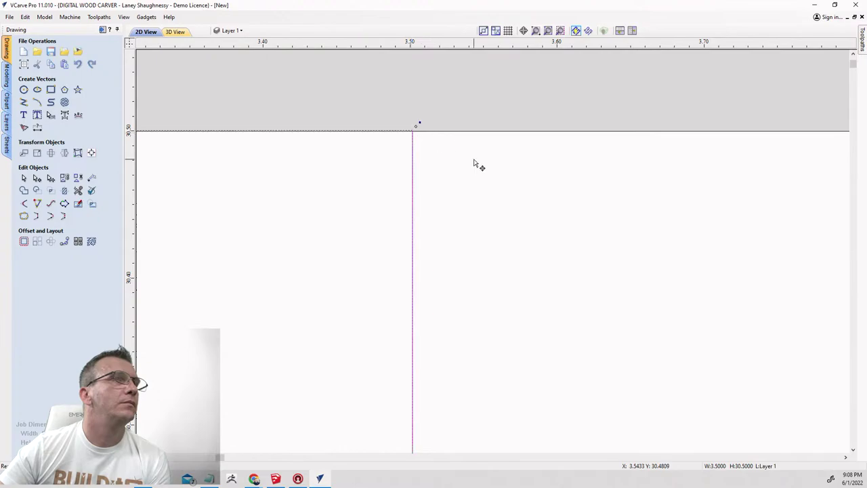
scroll(474, 165, "down", 5)
scroll(372, 175, "up", 2)
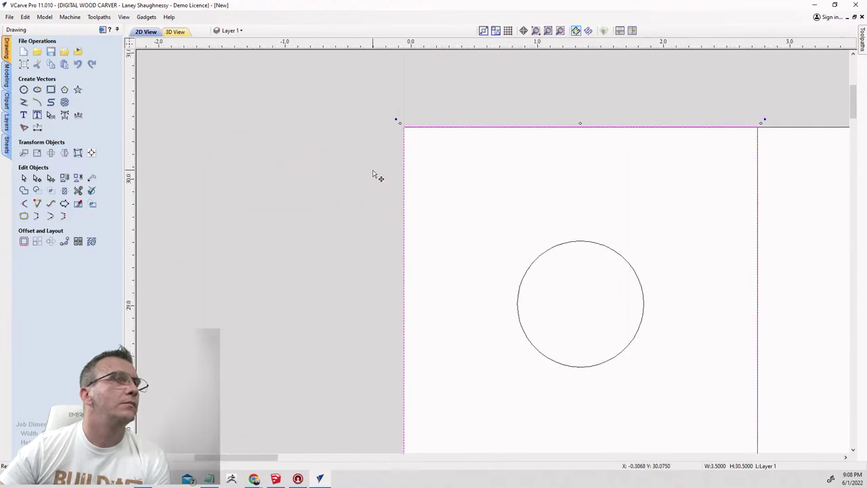
scroll(416, 147, "up", 1)
scroll(416, 147, "down", 4)
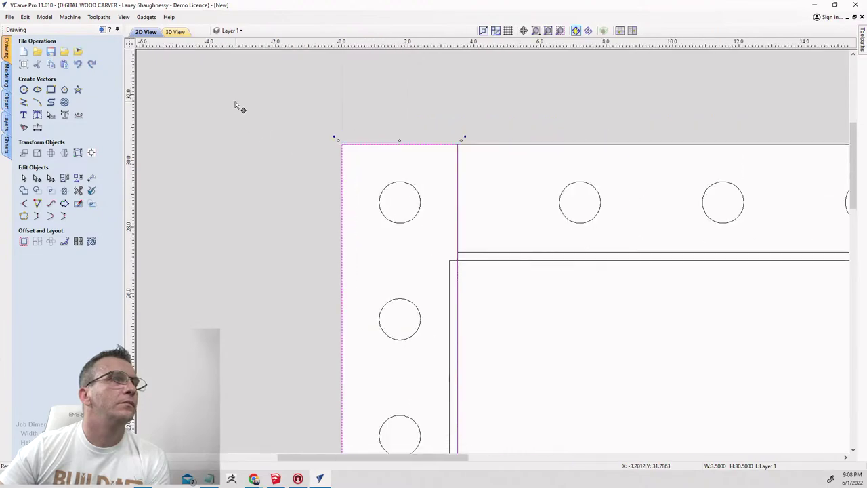
scroll(364, 147, "down", 3)
scroll(540, 120, "up", 8)
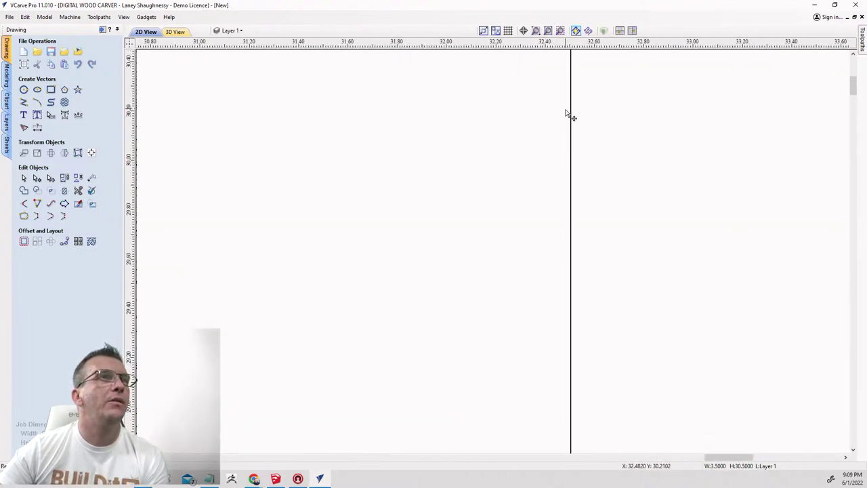
scroll(567, 114, "down", 3)
scroll(580, 98, "up", 3)
Select the vertical line near the frame's top right corner.
left_click(559, 113)
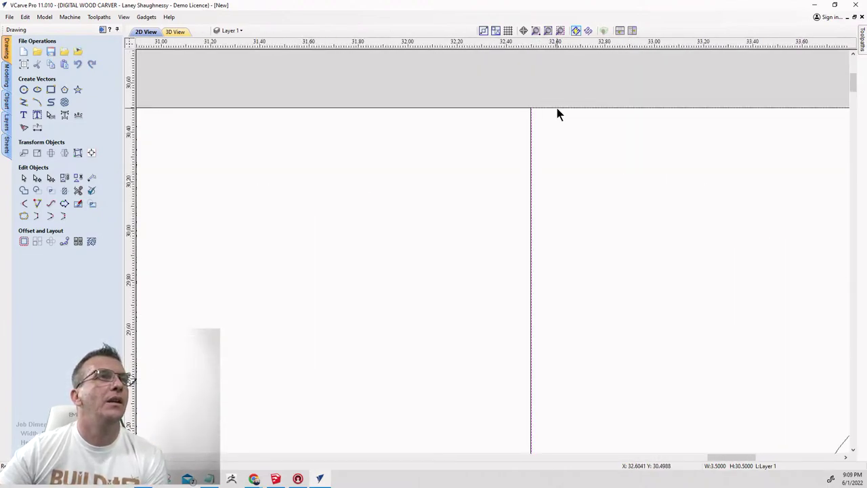
scroll(540, 112, "up", 5)
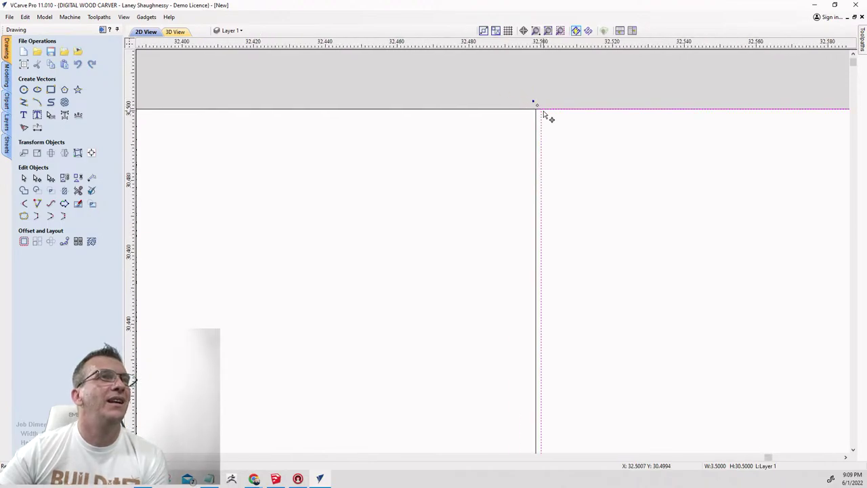
scroll(596, 124, "down", 10)
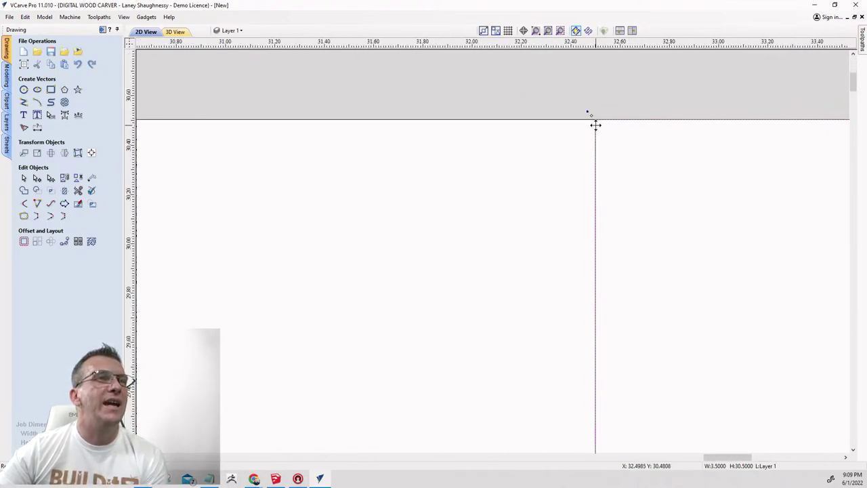
scroll(599, 122, "down", 3)
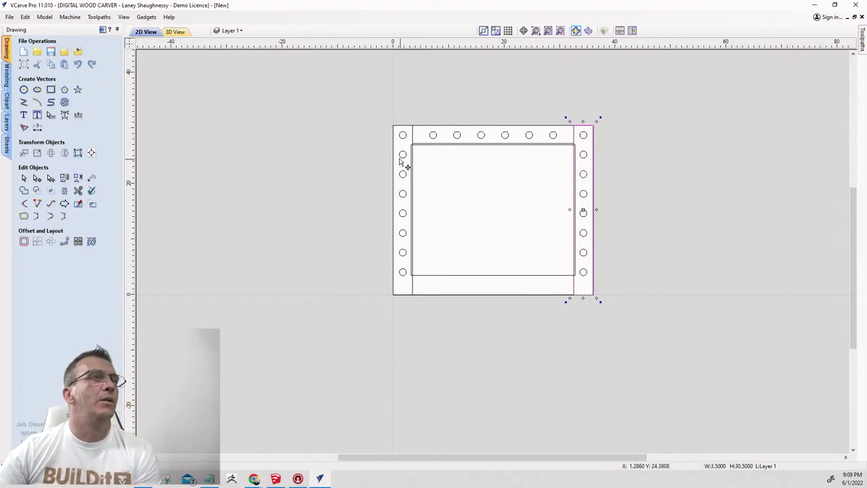
Mirror the top inner line vertically as a copy along the bottom of the opening.
left_click(421, 143)
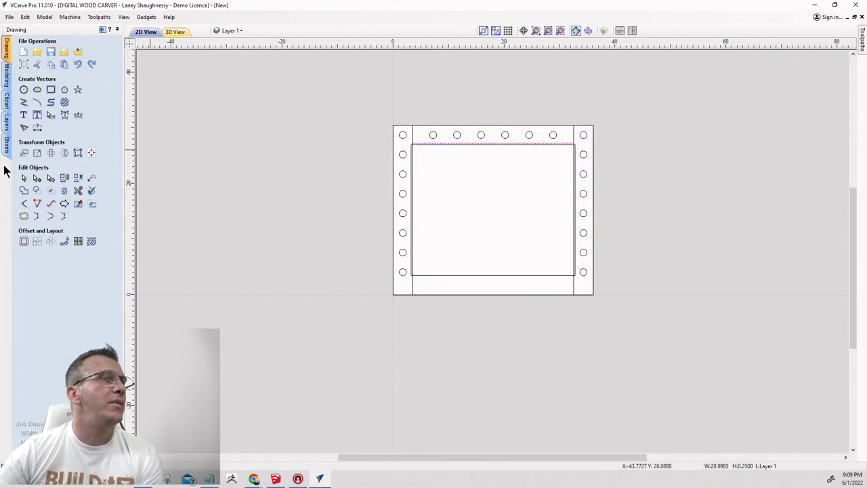
left_click(65, 153)
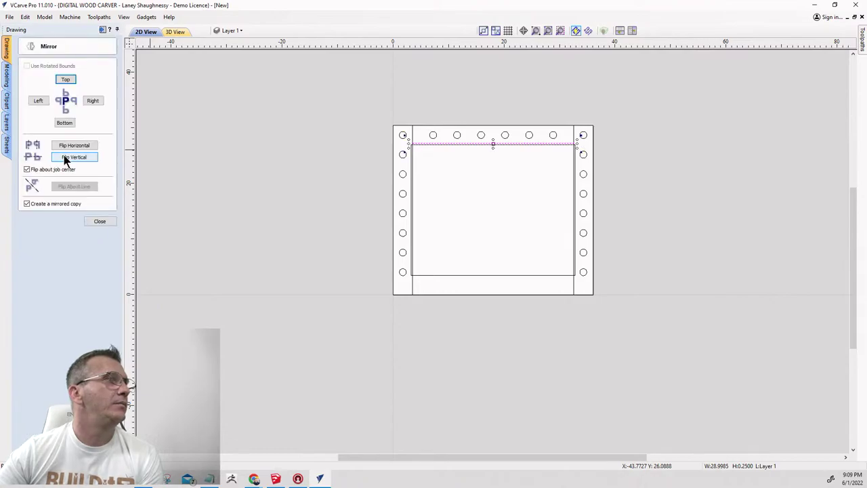
left_click(65, 162)
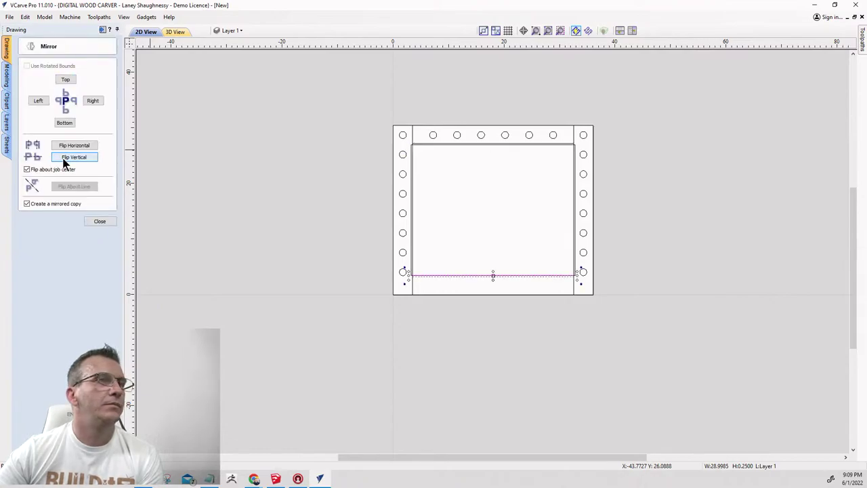
left_click(97, 223)
scroll(430, 152, "up", 3)
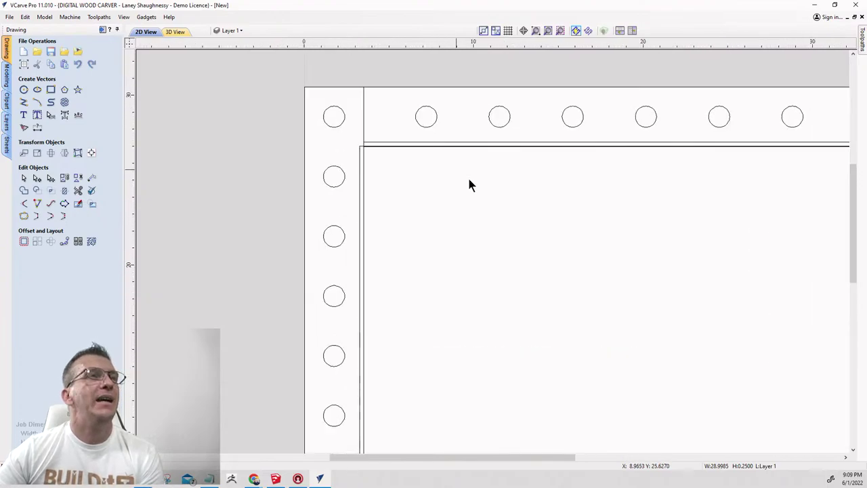
scroll(508, 263, "down", 3)
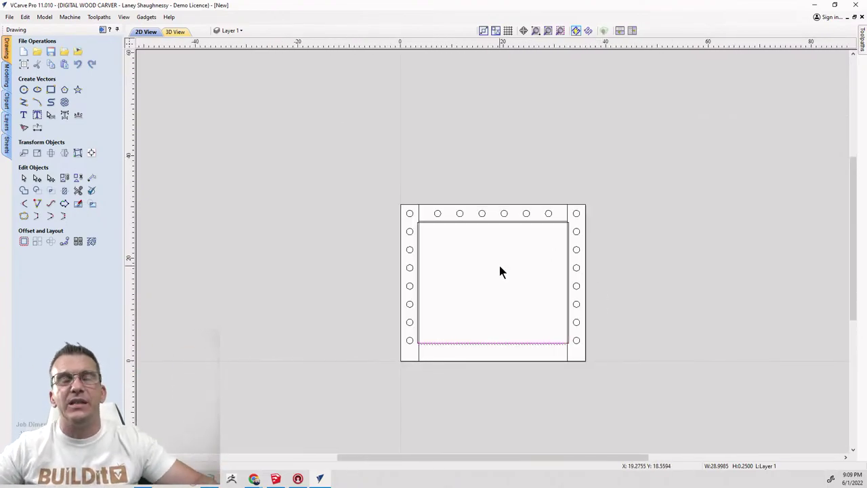
scroll(444, 234, "up", 3)
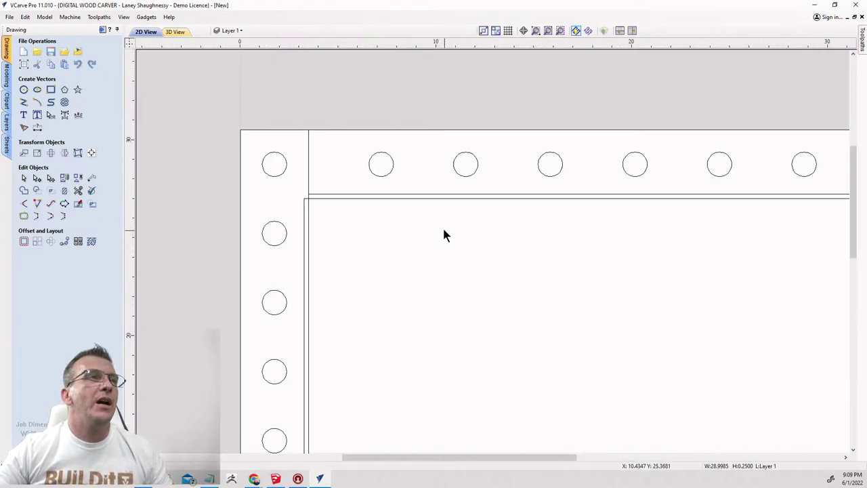
Thicken the top strip to 0.56 inches and widen the right strip to about 0.58.
left_click(332, 199)
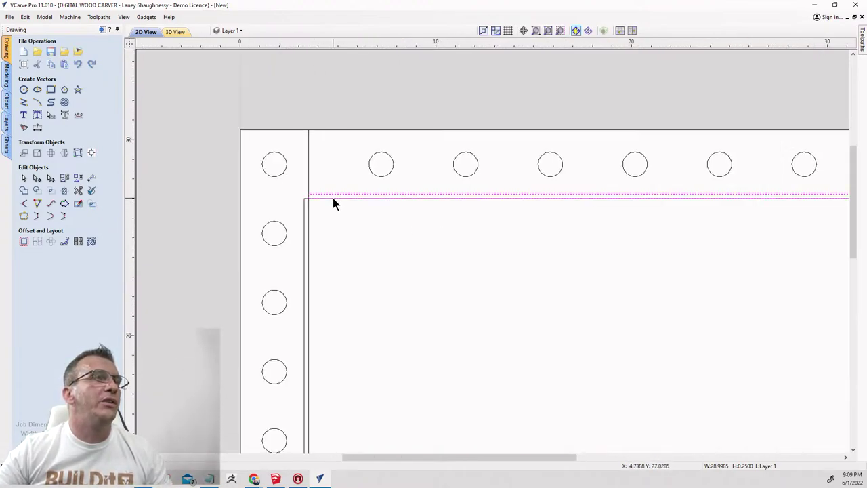
left_click(333, 198)
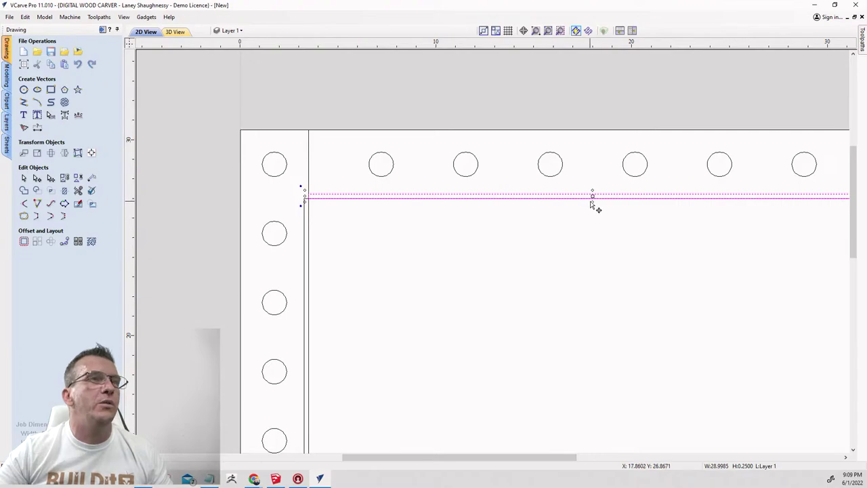
left_click_drag(592, 201, 592, 205)
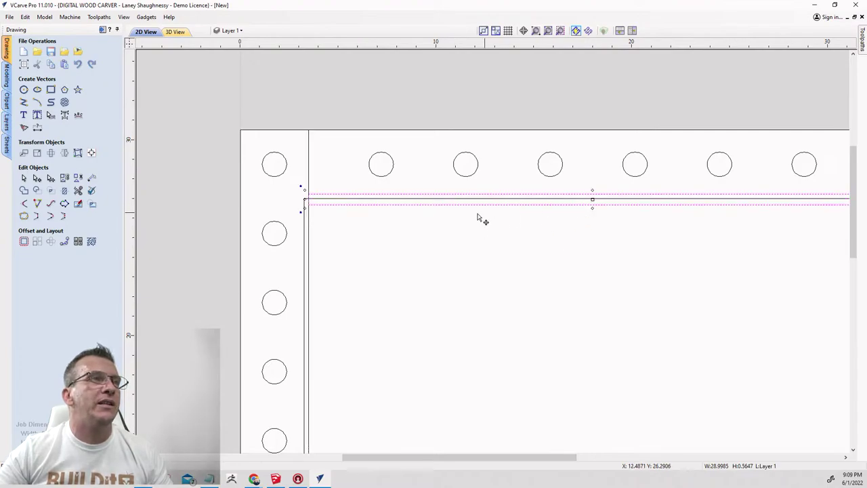
scroll(505, 222, "down", 2)
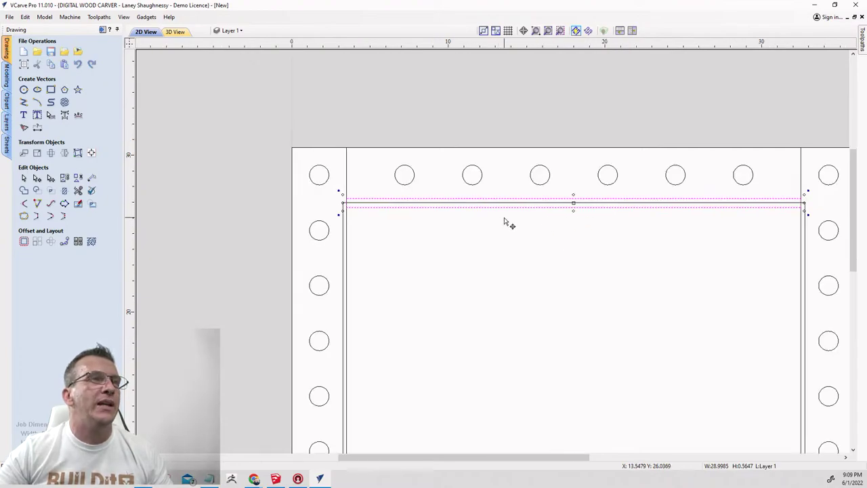
left_click(801, 260)
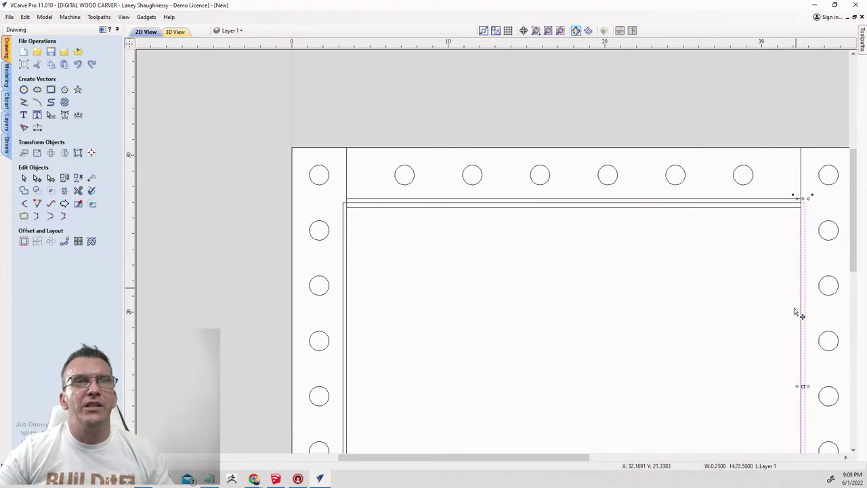
left_click_drag(797, 386, 796, 386)
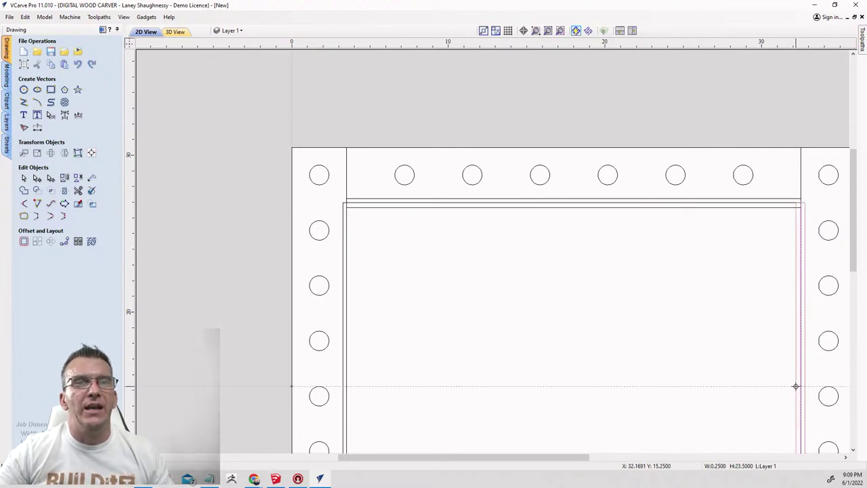
scroll(589, 363, "down", 3)
scroll(483, 308, "up", 2)
scroll(509, 360, "up", 3)
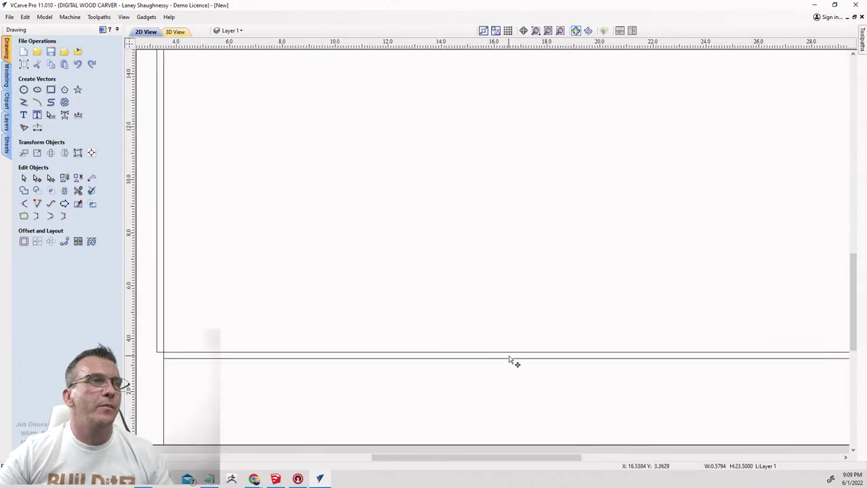
Raise the bottom strip to about 0.5 inches and shift the left strip onto the opening.
left_click(511, 357)
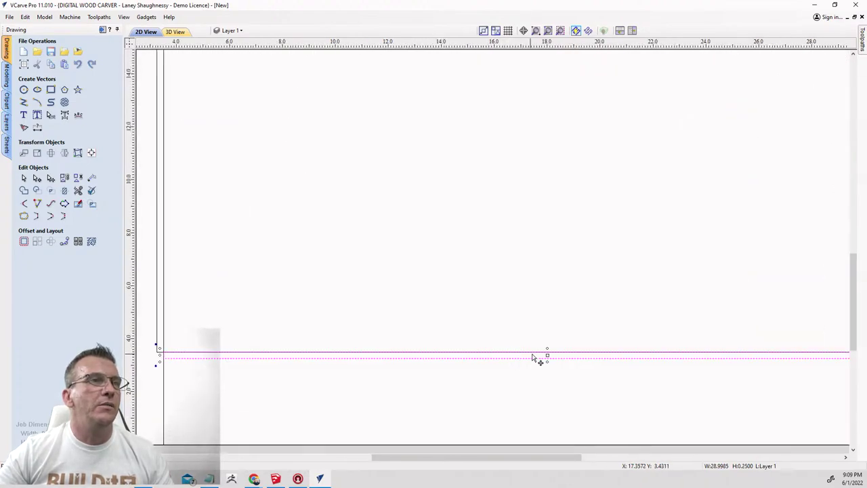
left_click_drag(548, 349, 549, 344)
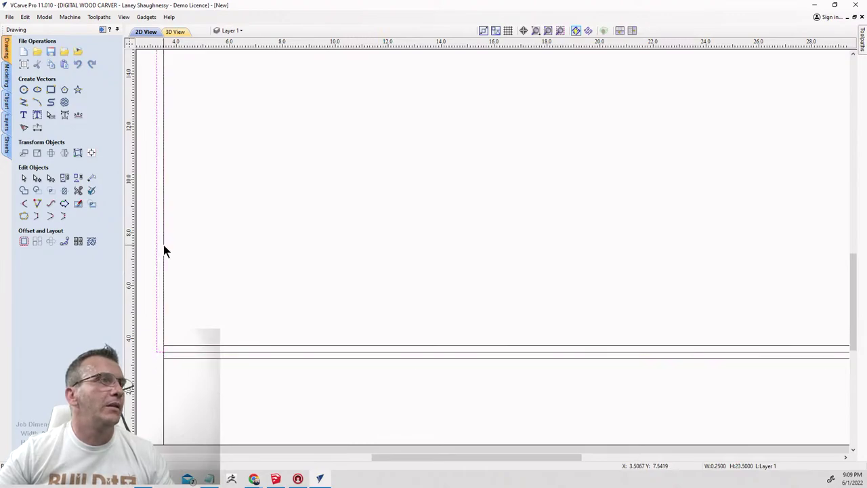
left_click(160, 273)
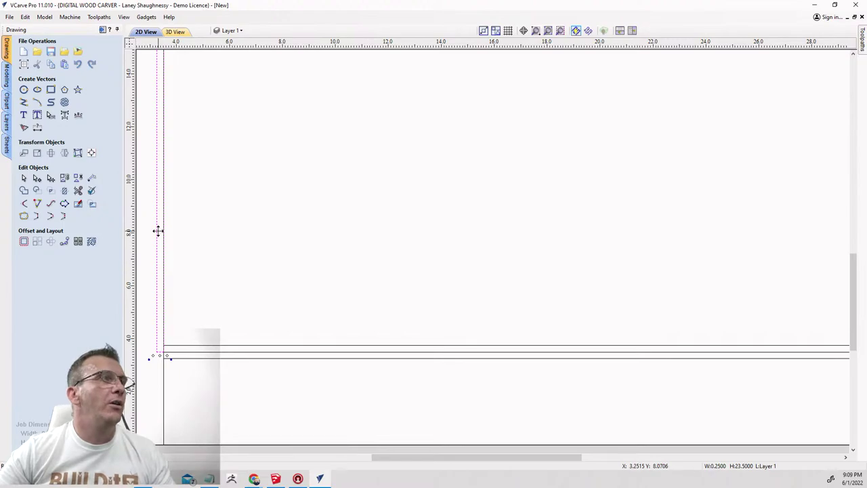
key("F6")
scroll(380, 226, "up", 4)
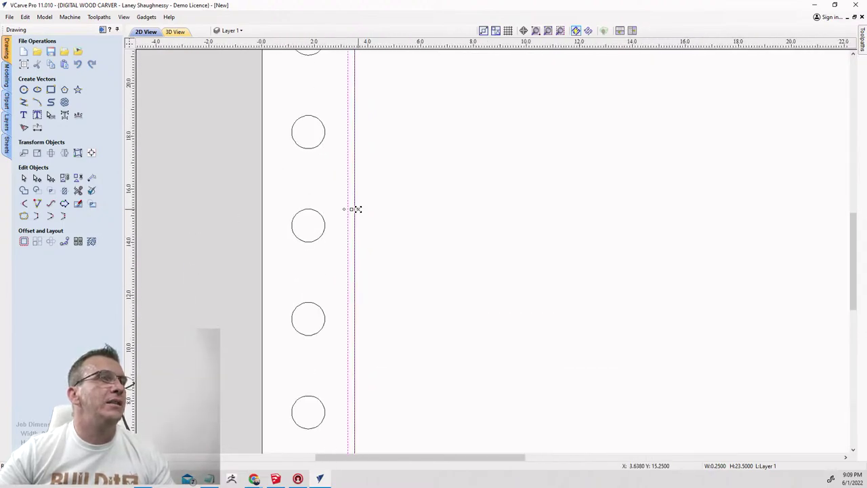
left_click_drag(357, 210, 360, 210)
key("F6")
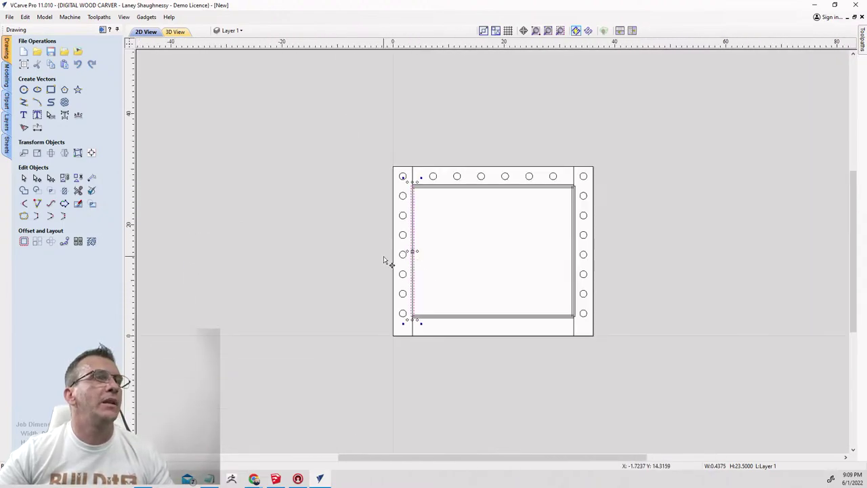
Add the inner rectangle, right strip and bottom strip to the selection.
left_click(452, 188, "shift")
left_click(581, 237, "shift")
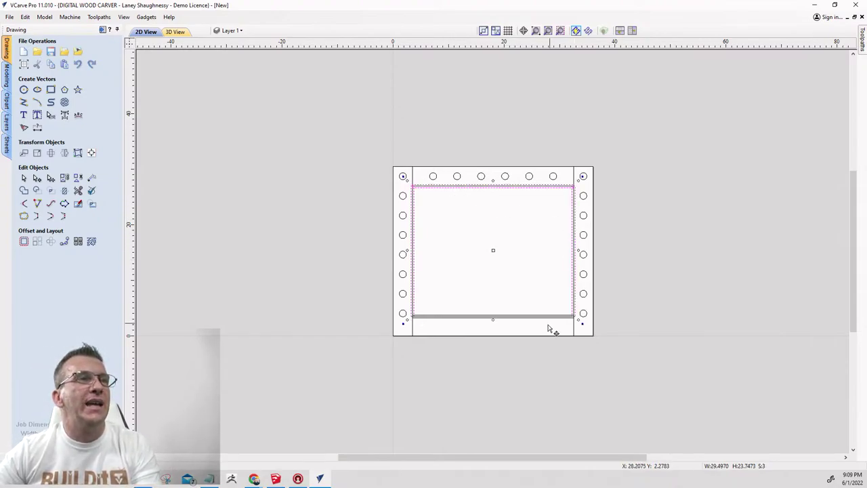
left_click(511, 316, "shift")
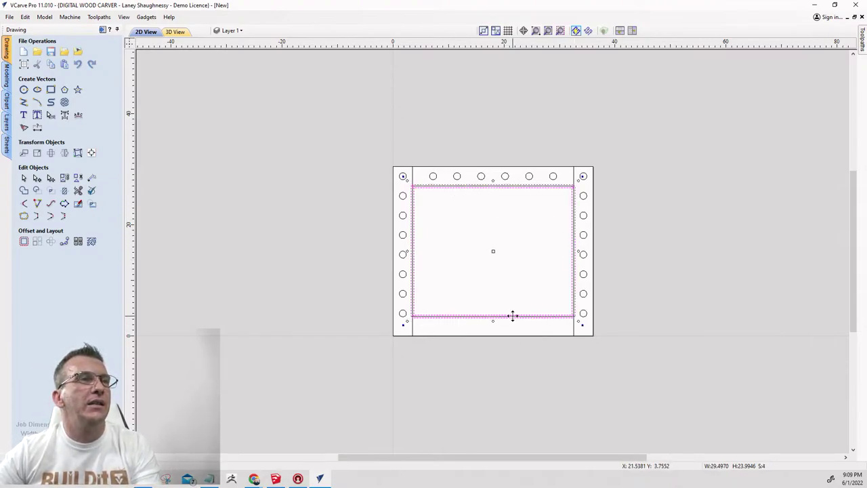
Set up Pocket 1 with a 0.25-inch cut depth and the 0.25-inch End Mill, then calculate it.
left_click(101, 30)
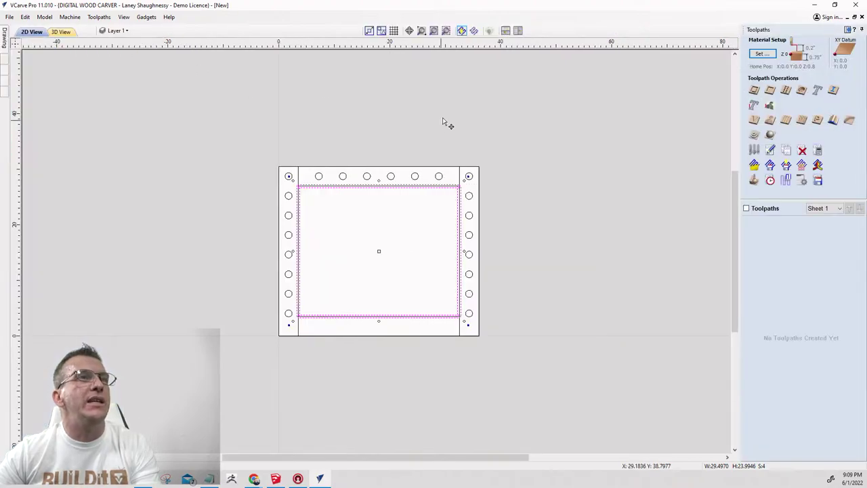
left_click(769, 89)
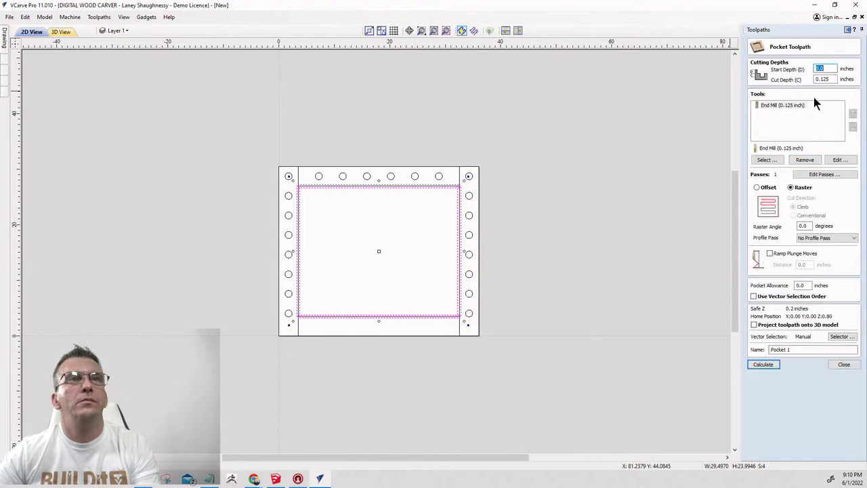
key("Tab")
type(".")
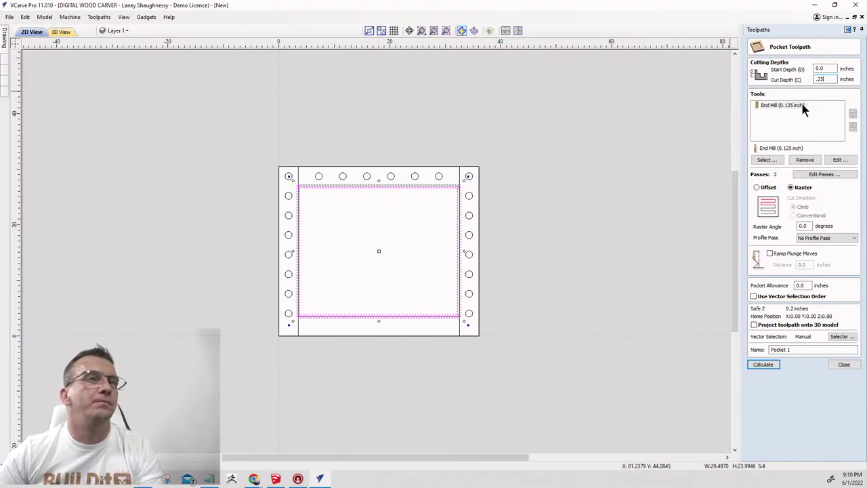
left_click(804, 160)
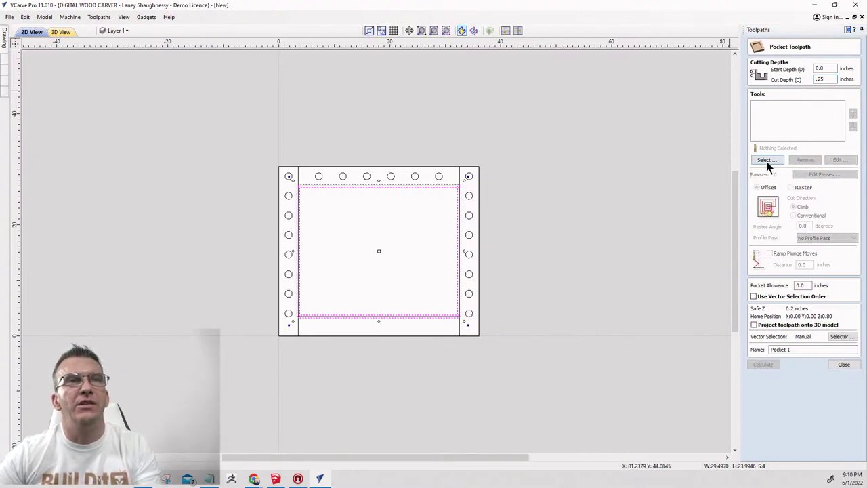
left_click(761, 159)
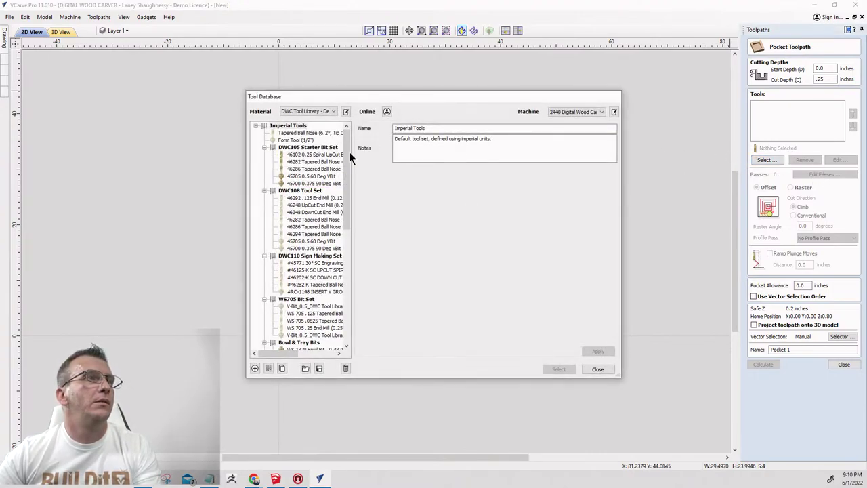
scroll(294, 320, "down", 7)
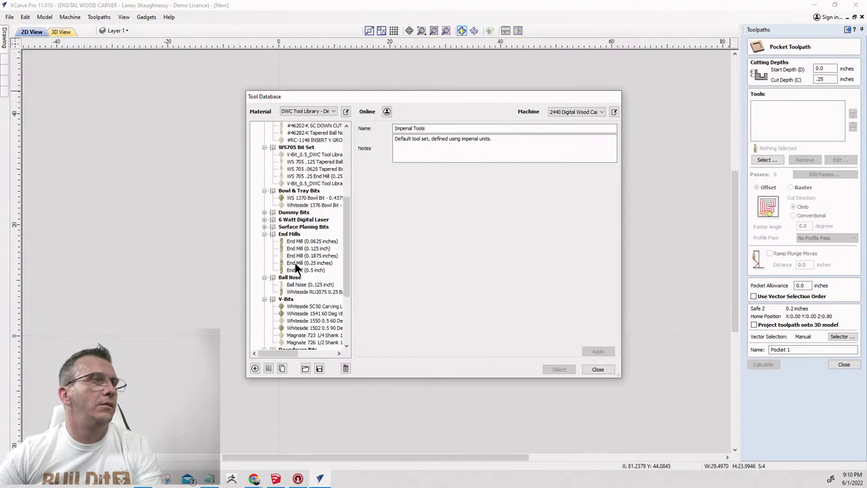
left_click(294, 263)
left_click(557, 369)
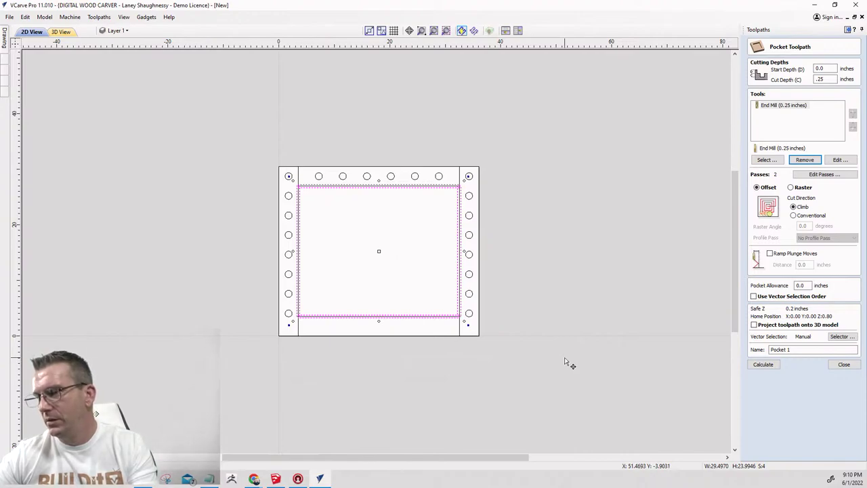
left_click(764, 364)
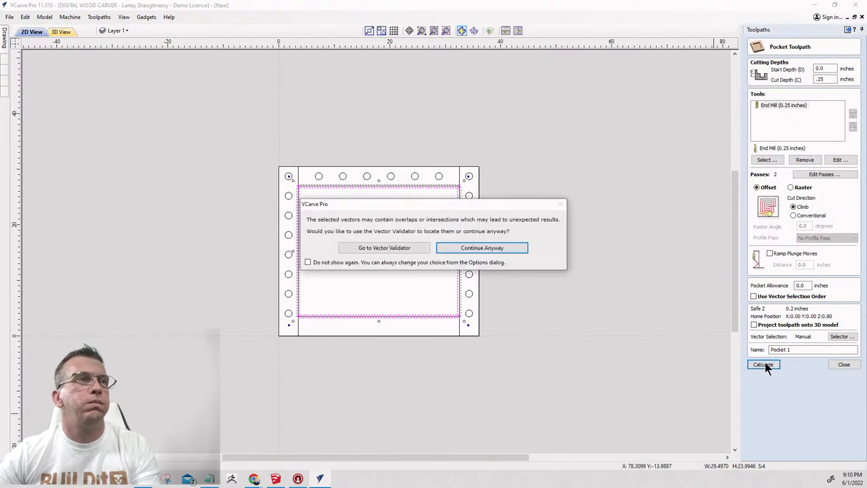
left_click(476, 248)
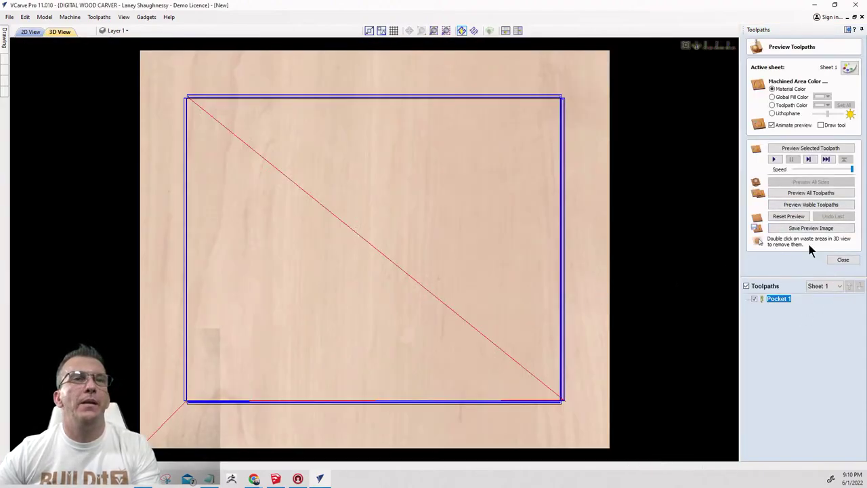
Hide Pocket 1 and draw a 28.9985 x 23.4649 inch rectangle over the inner opening.
left_click(29, 31)
scroll(347, 223, "up", 5)
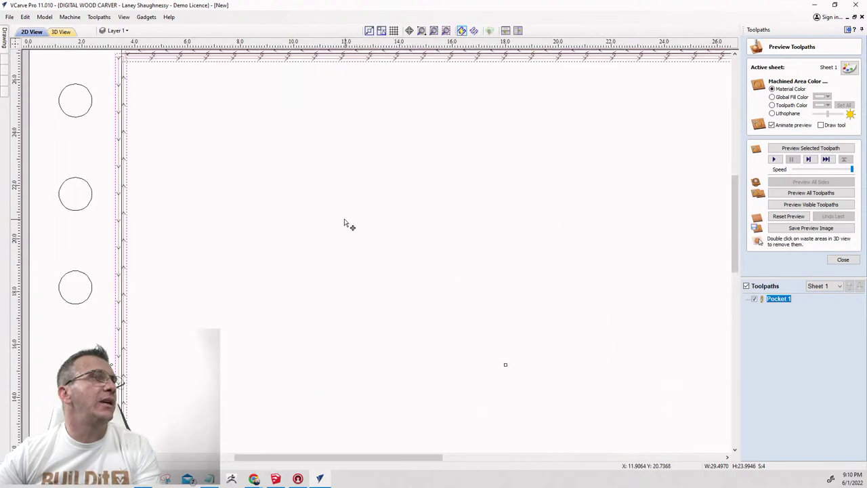
scroll(333, 213, "down", 2)
scroll(129, 122, "down", 1)
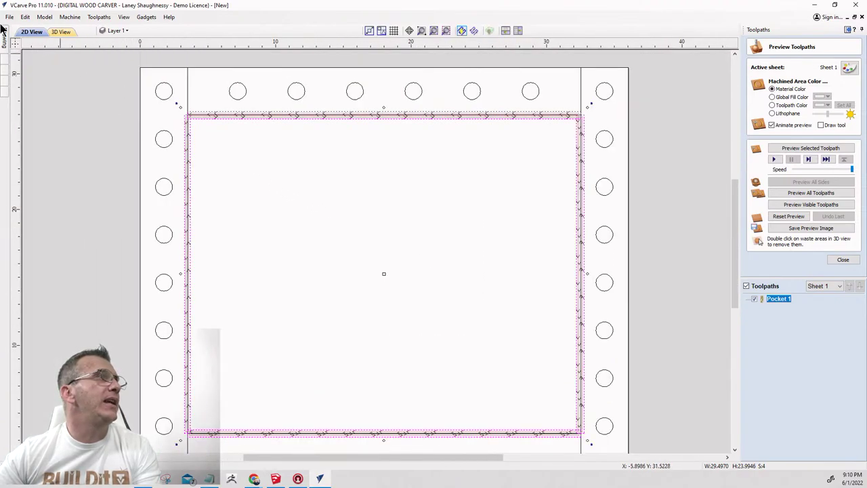
mouse_move(3, 39)
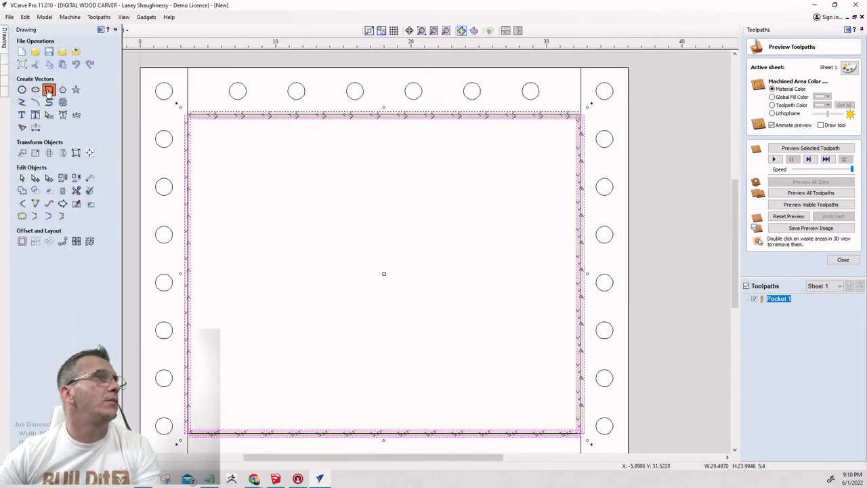
left_click(50, 91)
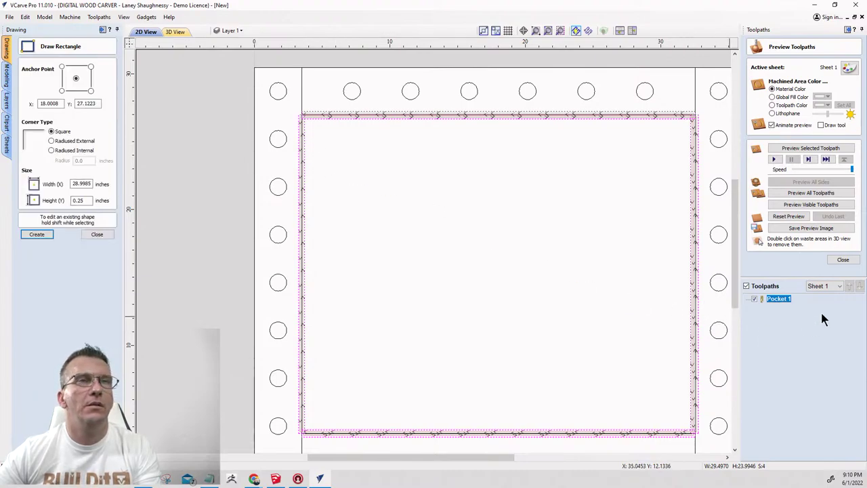
left_click(756, 299)
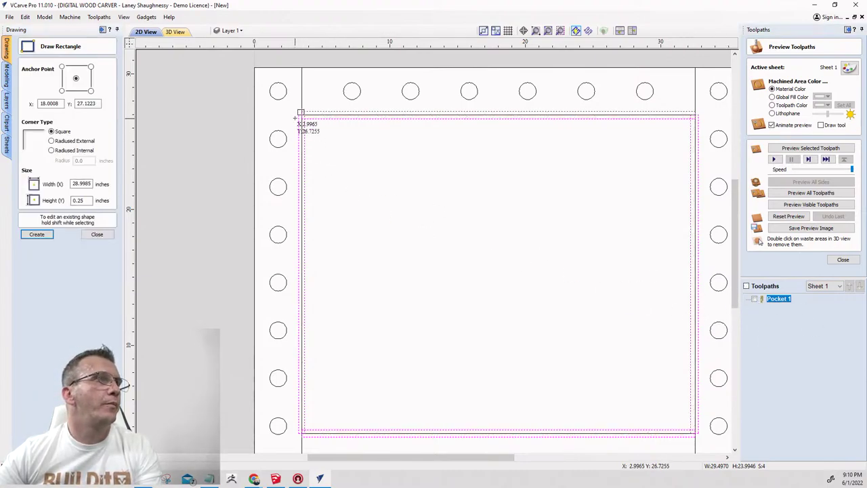
mouse_move(304, 111)
left_mouse_down()
mouse_move(691, 413)
mouse_move(698, 429)
left_mouse_up()
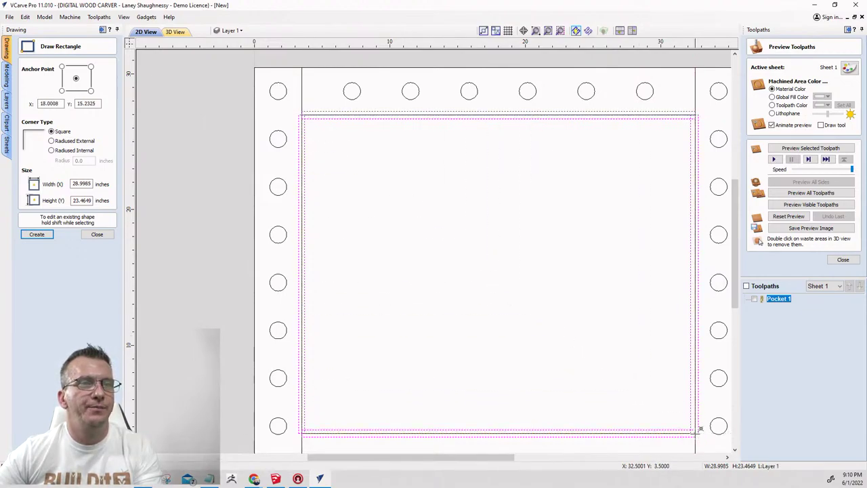
Calculate Profile 1, a 0.75-inch-deep inside profile cut around the rectangle.
left_click(842, 259)
left_click(755, 90)
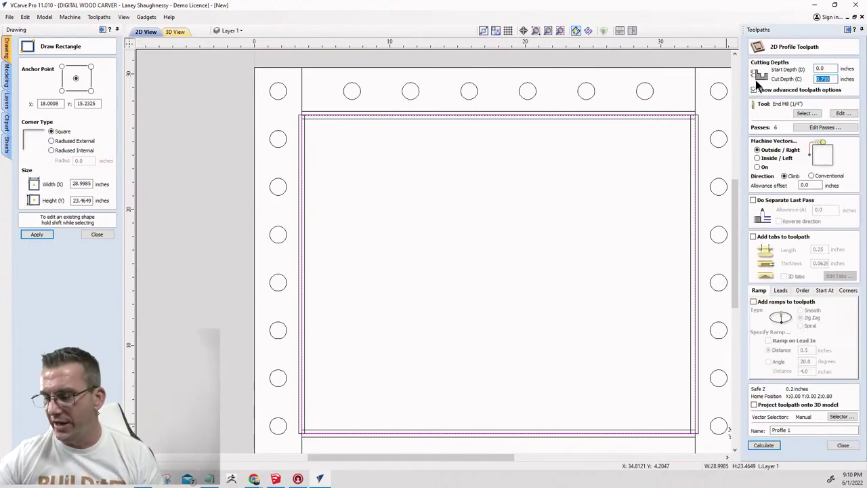
left_click(764, 158)
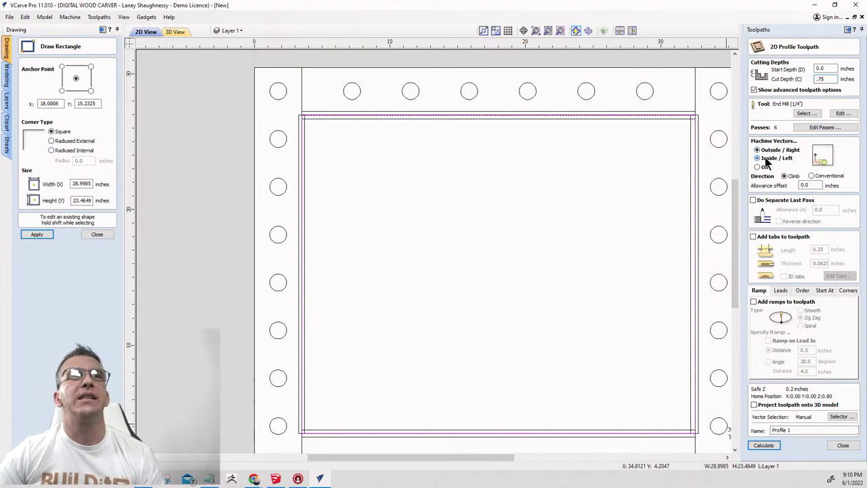
left_click(764, 445)
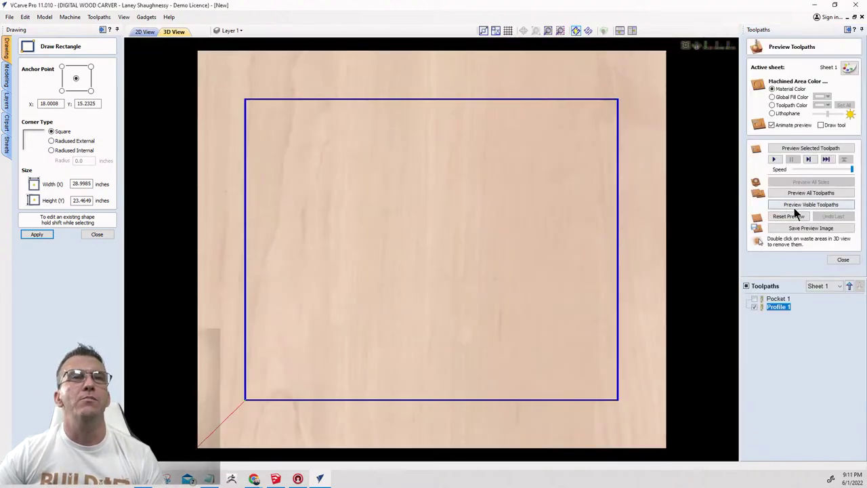
Preview the profile cut in 3D with the centre waste removed, viewed at an angle.
left_click(796, 206)
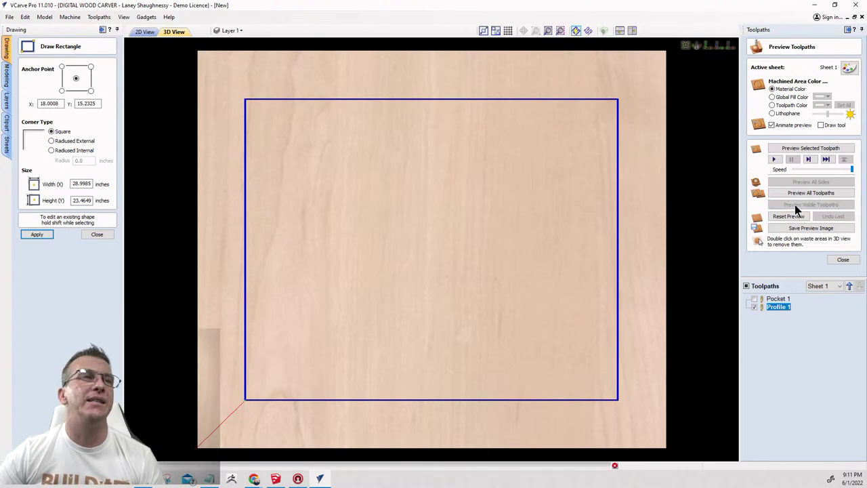
double_click(509, 242)
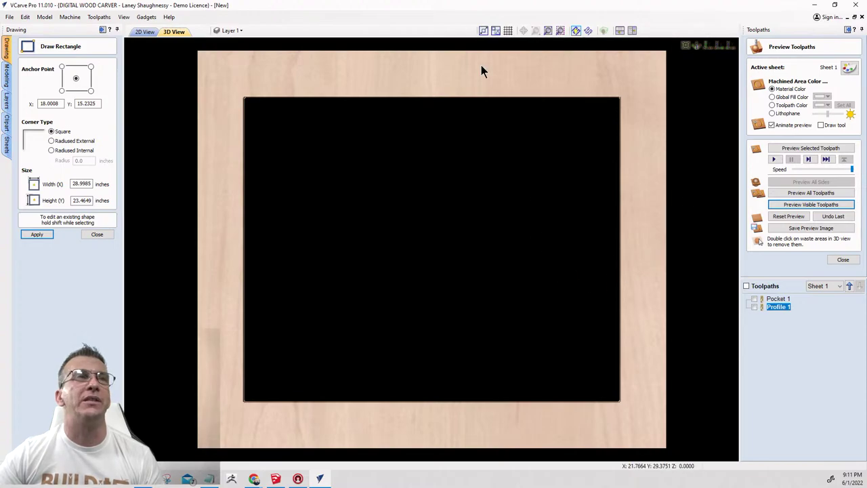
left_click_drag(481, 68, 484, 9)
left_click_drag(524, 451, 445, 421)
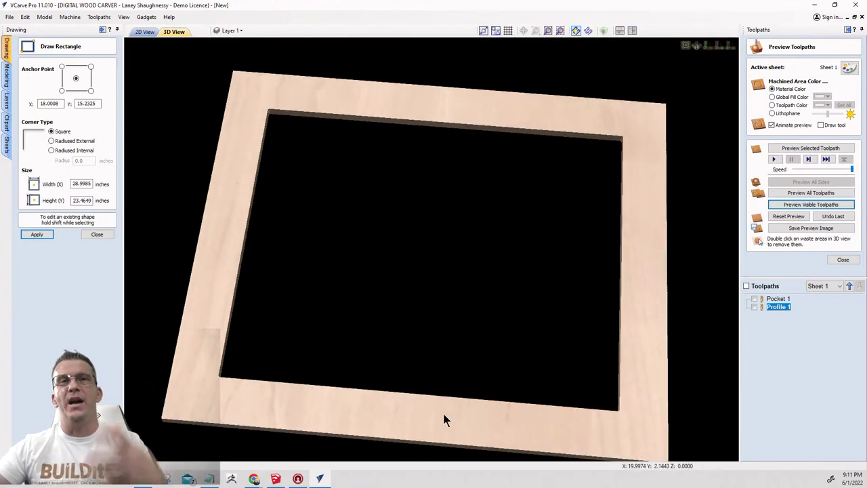
Make Pocket 1 visible and preview both toolpaths, showing the stepped ledge around the opening.
left_click(773, 300)
left_click(754, 300)
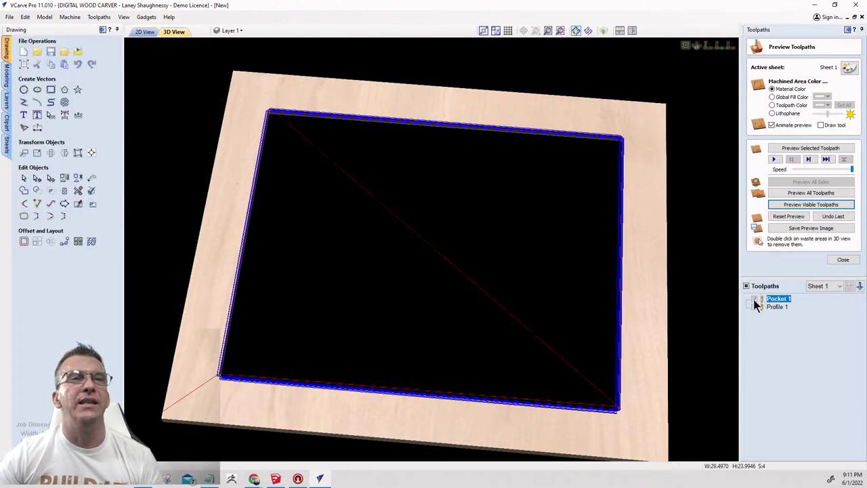
left_click(809, 202)
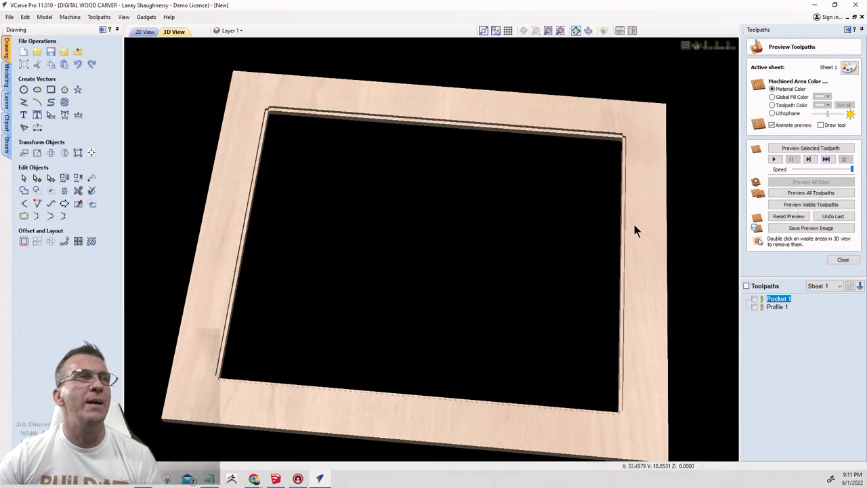
left_click_drag(634, 227, 631, 224)
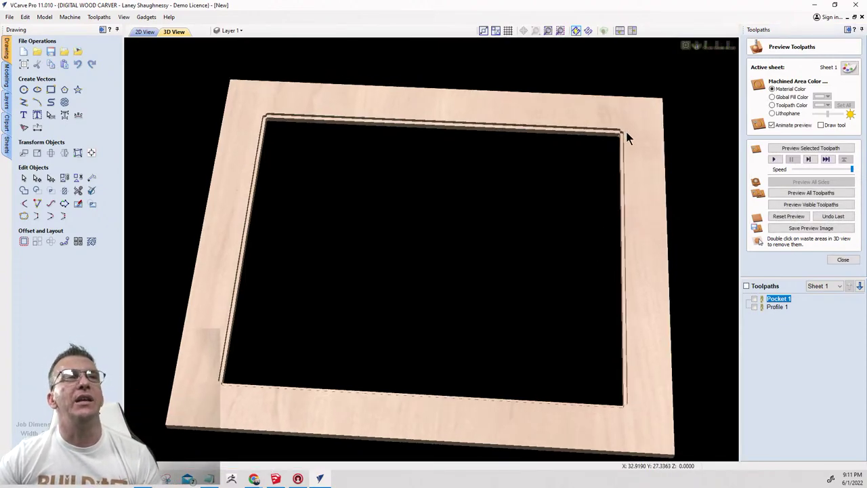
scroll(626, 129, "up", 3)
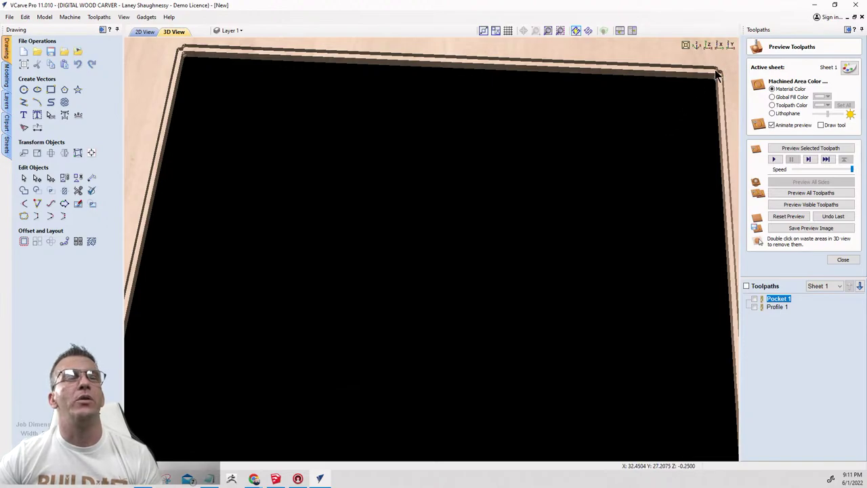
scroll(627, 106, "down", 4)
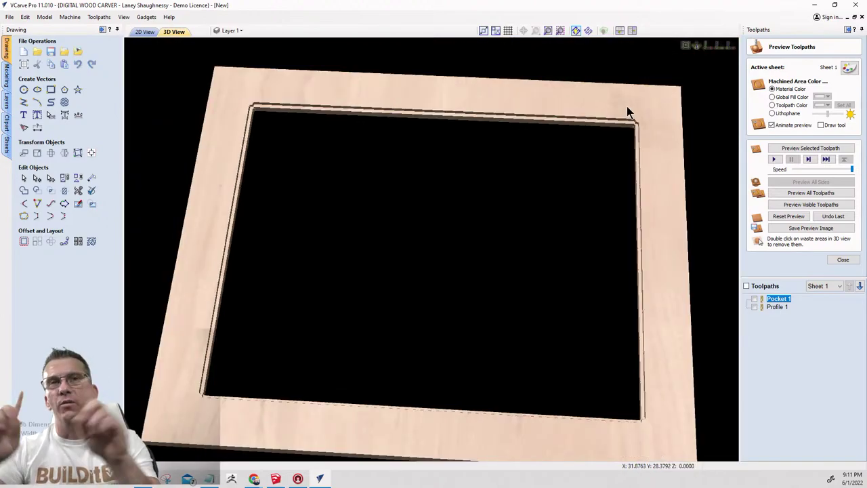
Stretch the top strip to about 29.497 inches and the bottom strip to 29.2485 past the corners.
left_click(144, 32)
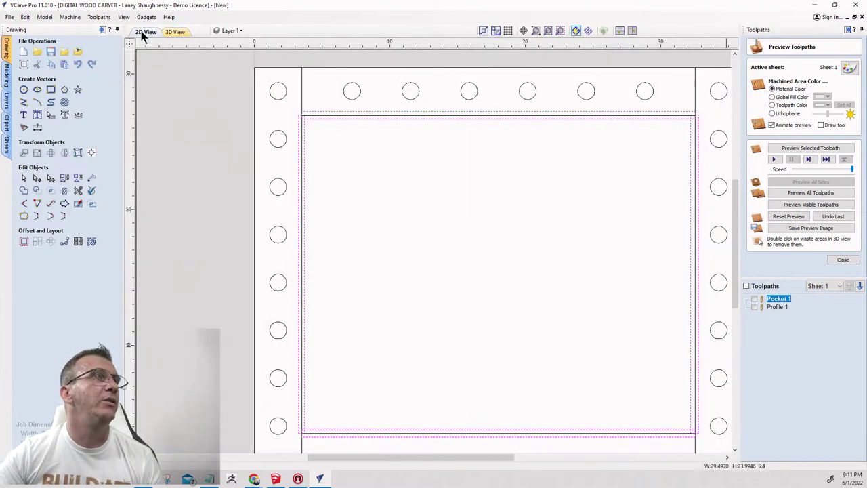
scroll(621, 145, "down", 2)
scroll(681, 108, "up", 5)
scroll(635, 203, "up", 2)
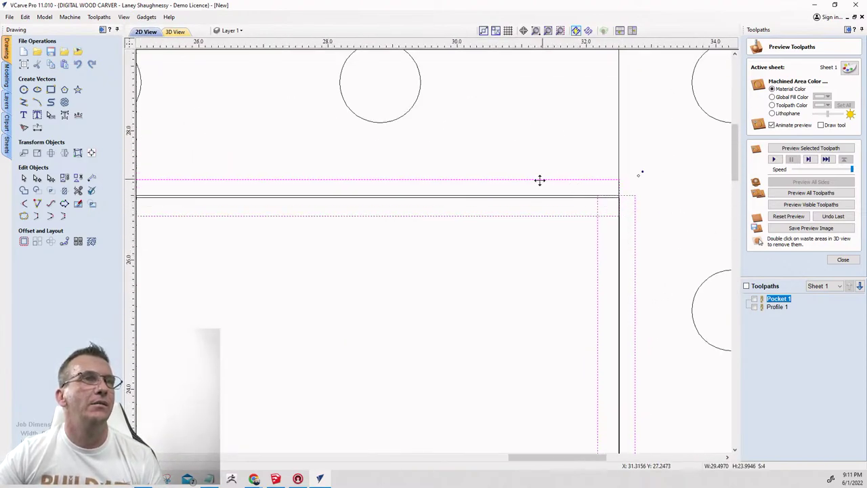
left_click(531, 209)
left_click(555, 216)
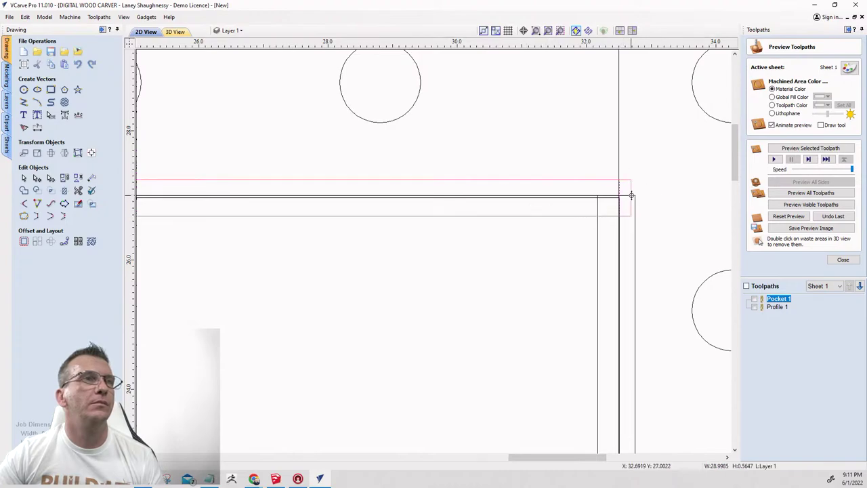
scroll(635, 193, "down", 4)
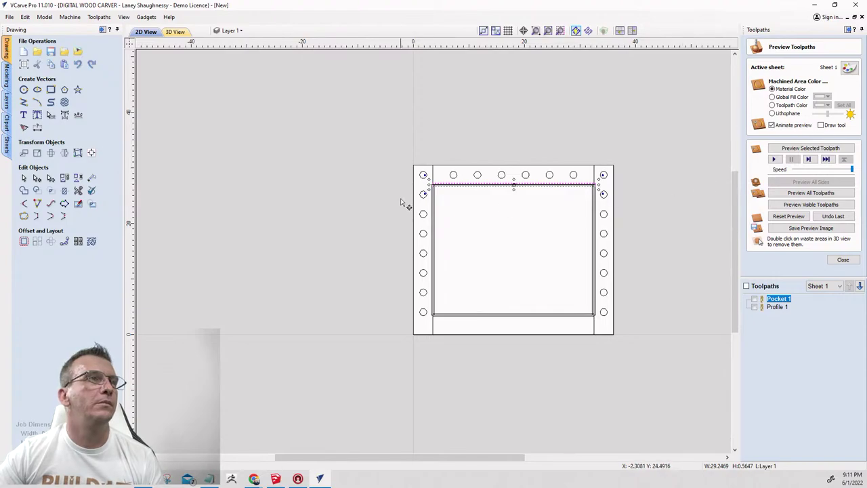
scroll(425, 202, "up", 8)
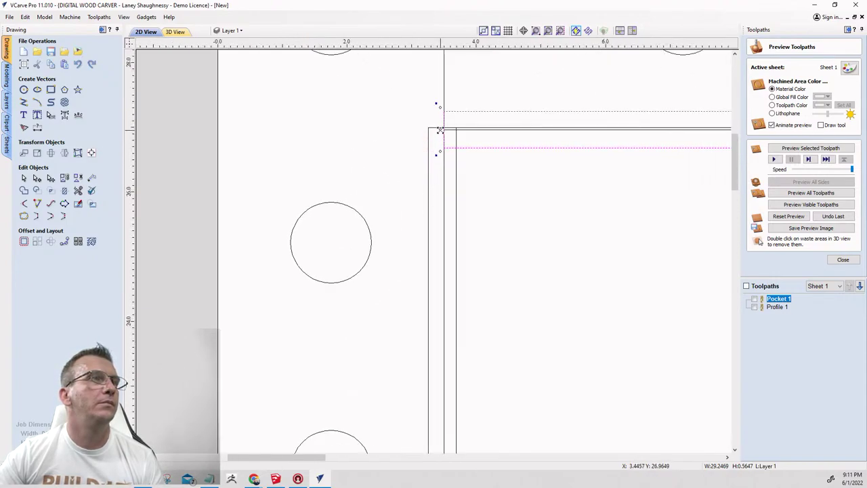
scroll(428, 132, "down", 7)
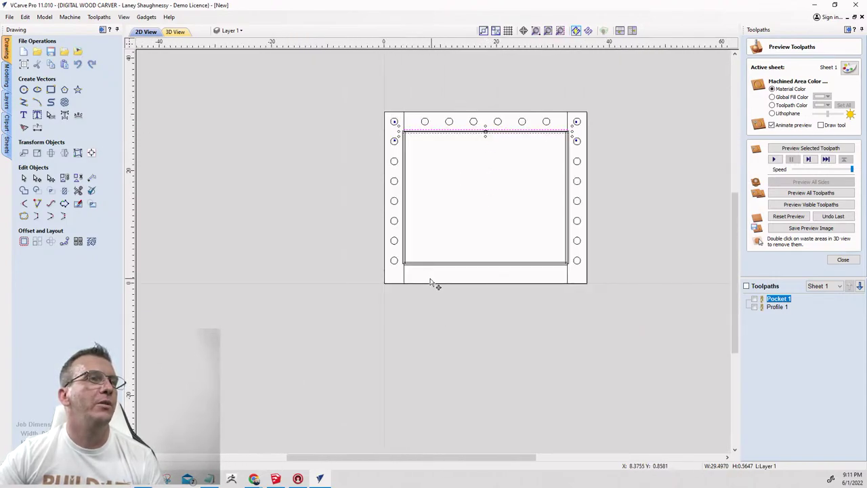
scroll(430, 283, "up", 8)
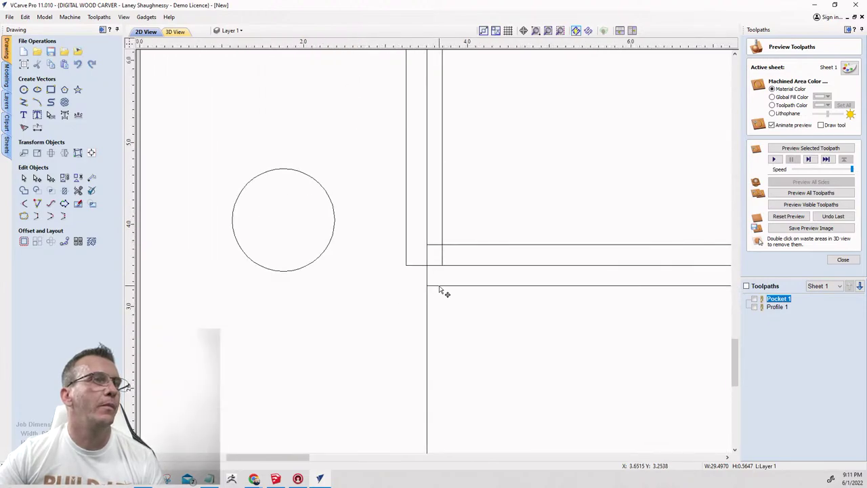
left_click(439, 288)
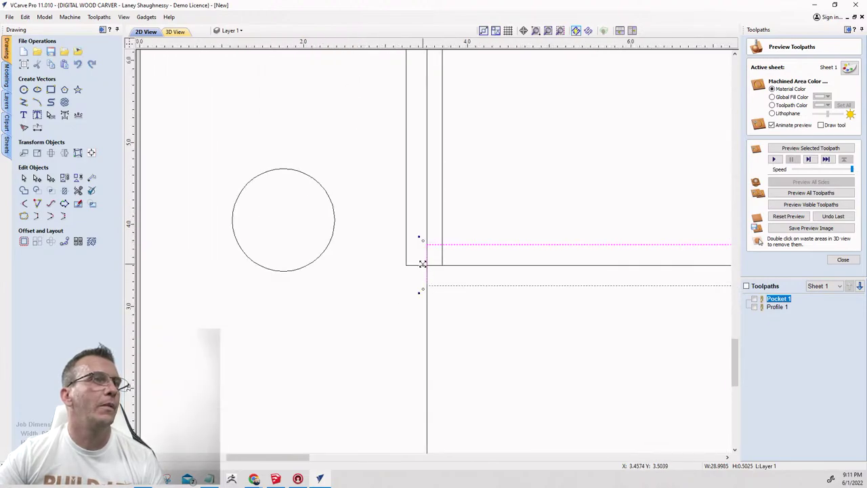
scroll(401, 263, "down", 6)
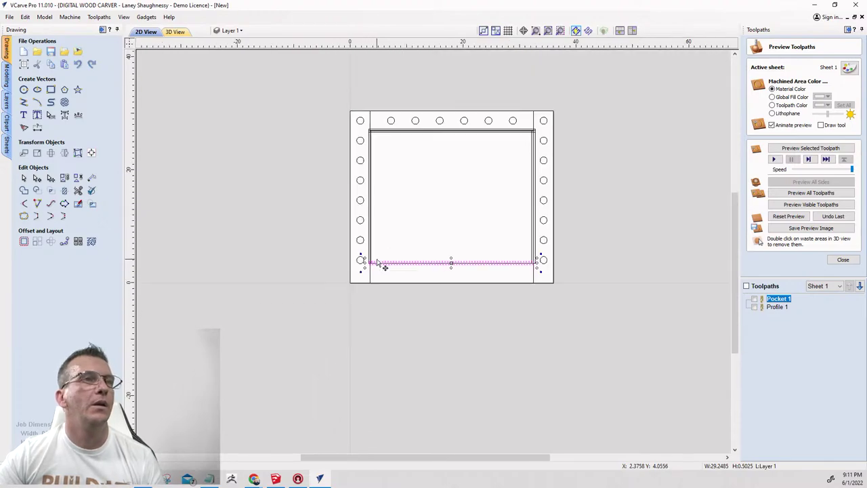
scroll(533, 262, "up", 6)
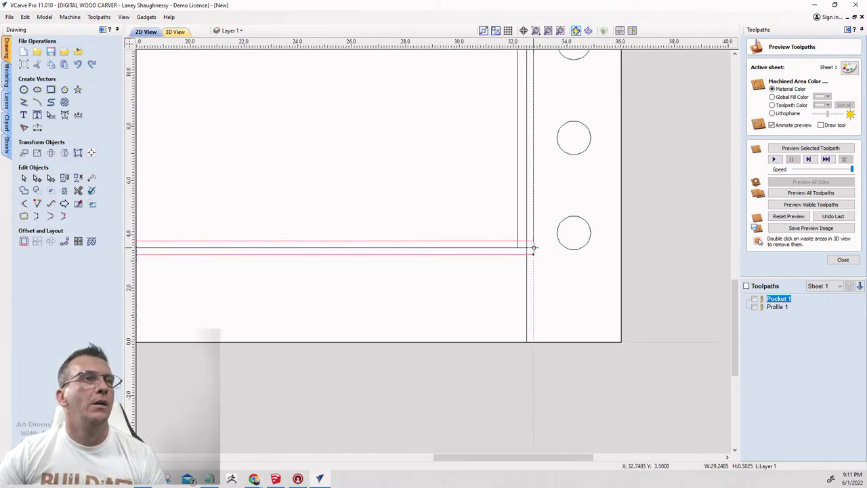
Recalculate the Pocket 1 toolpath for the adjusted strips.
right_click(776, 300)
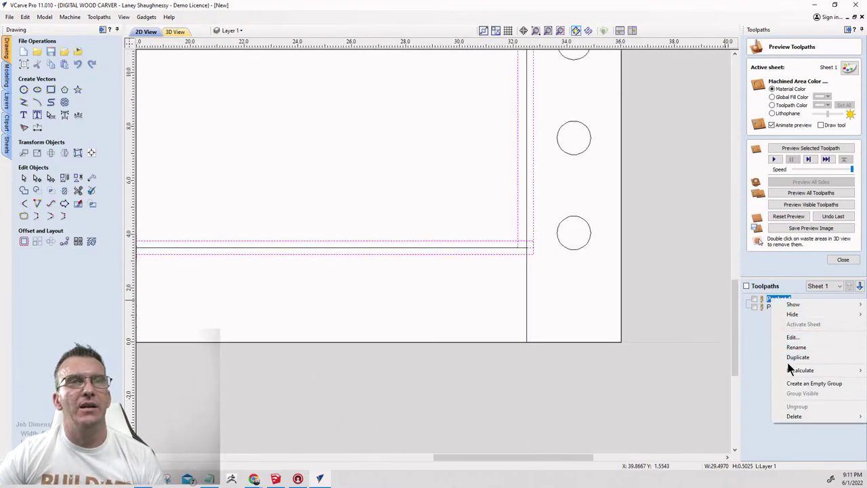
mouse_move(788, 369)
left_click(741, 369)
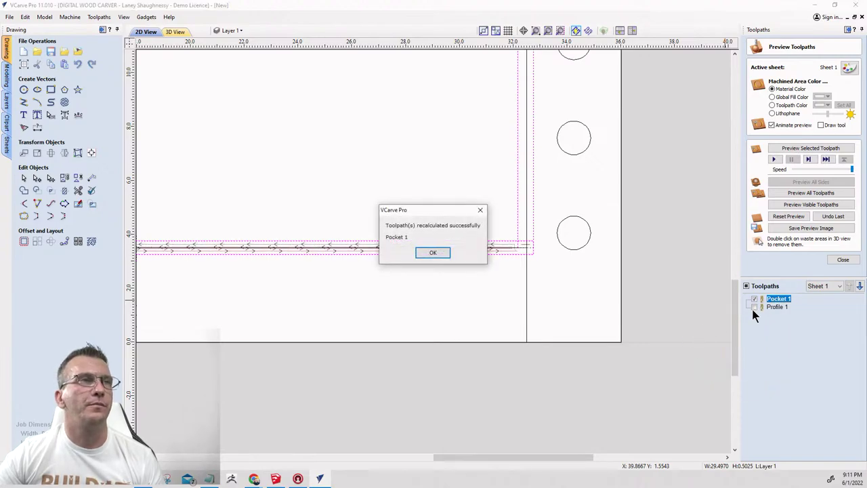
left_click(433, 253)
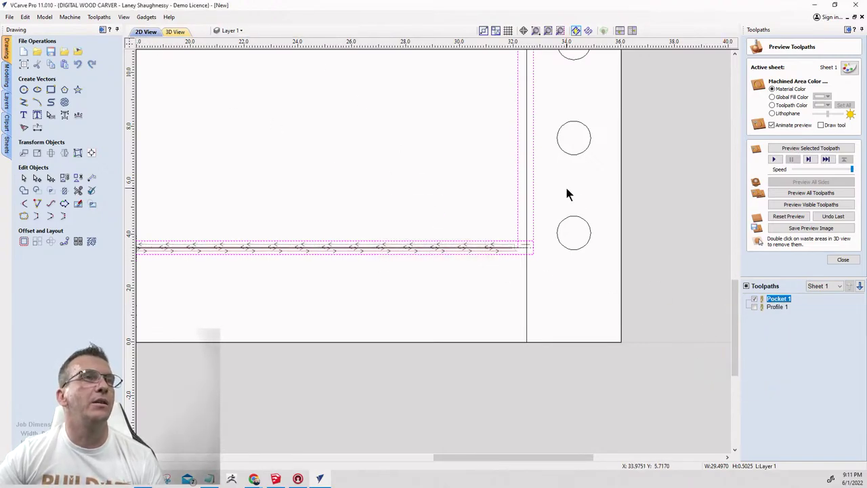
Preview the visible toolpaths in 3D and pan across the frame.
left_click(797, 202)
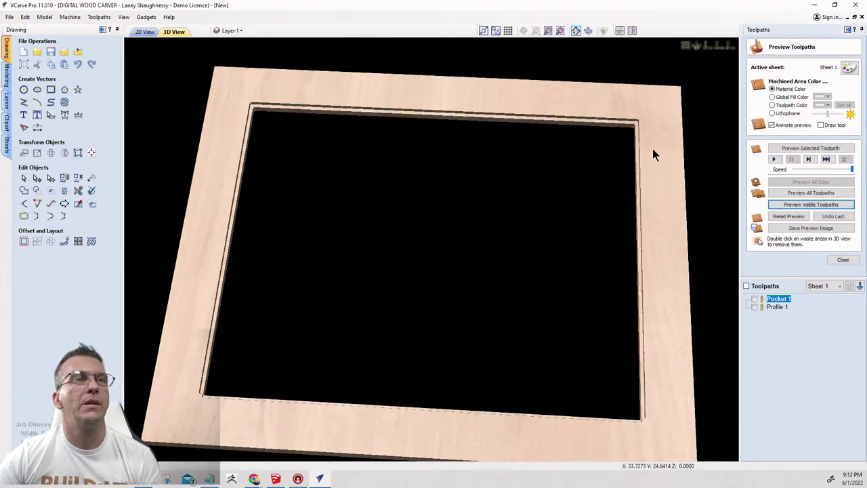
scroll(654, 151, "up", 3)
scroll(582, 170, "down", 2)
middle_click_drag(691, 171, 629, 152)
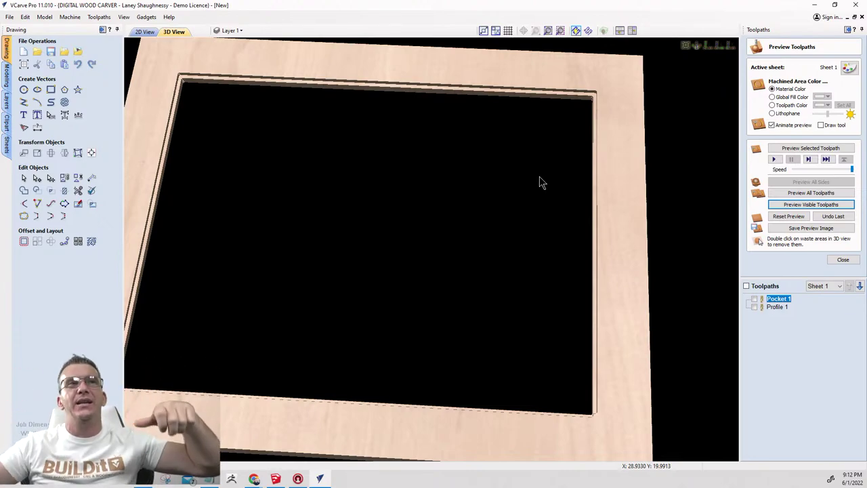
Back in the 2D view, draw a strip rectangle across the frame's top edge from its top-left corner.
left_click(144, 32)
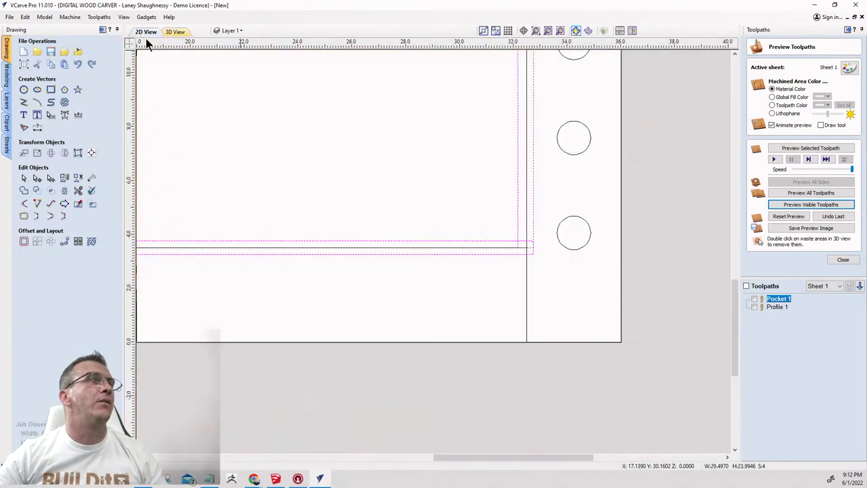
scroll(565, 160, "down", 3)
scroll(361, 164, "up", 3)
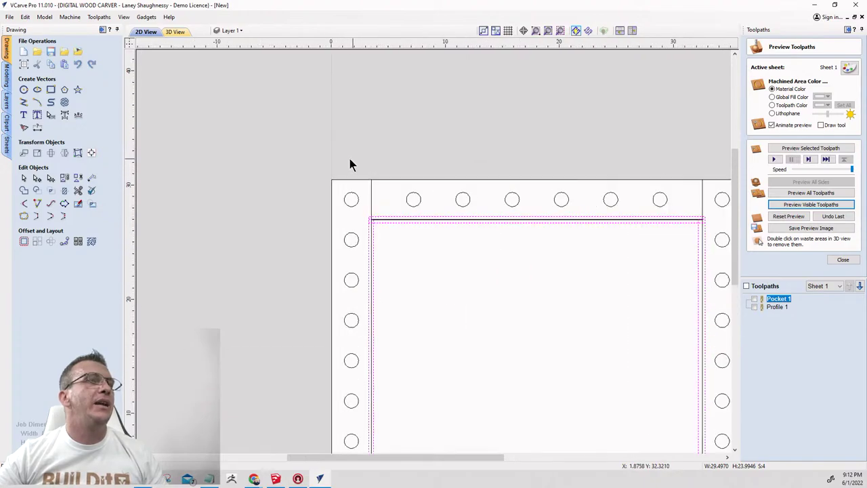
left_click(51, 89)
scroll(331, 188, "down", 2)
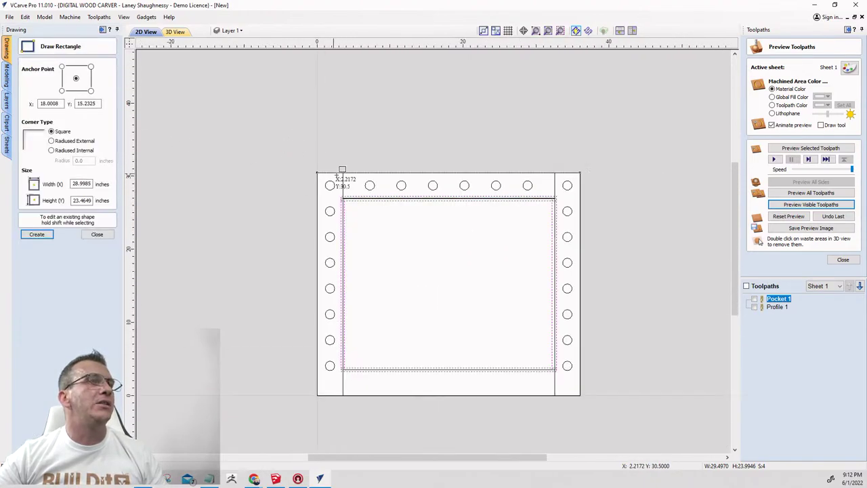
left_click(96, 235)
left_click(51, 90)
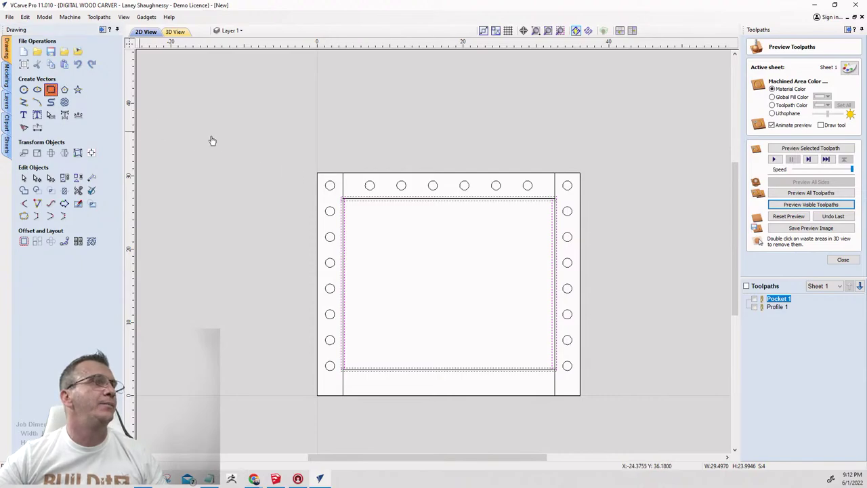
left_click(315, 174)
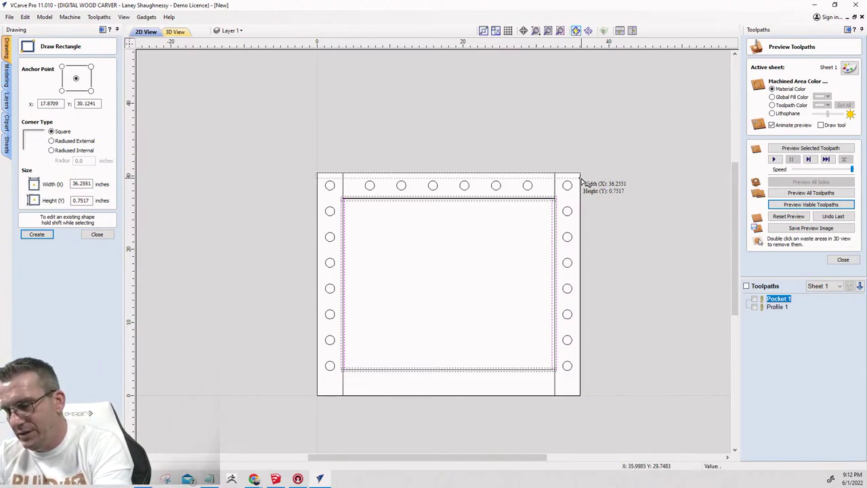
type(".75")
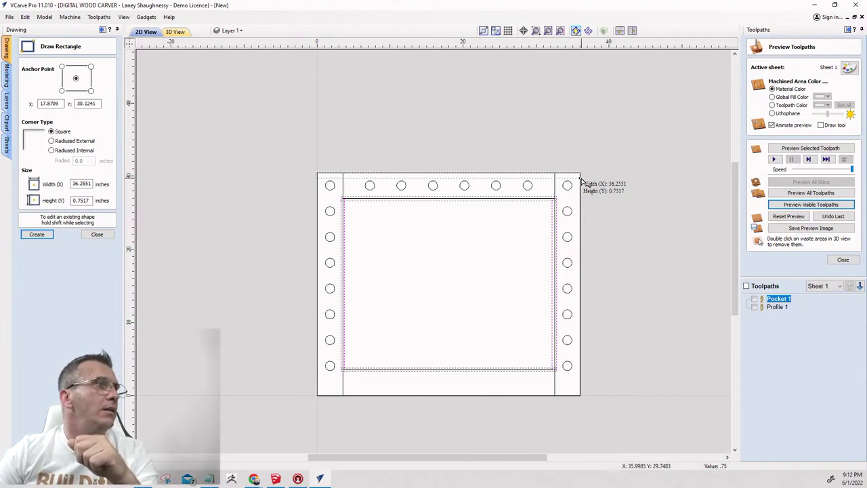
left_click(580, 180)
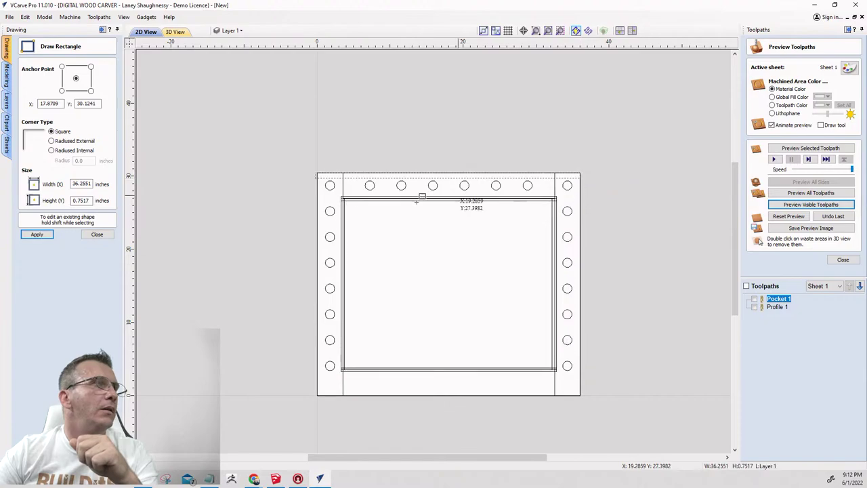
Size the strip to 36.5 by 0.75 inches and apply it.
left_click(90, 182)
left_click_drag(89, 183, 33, 184)
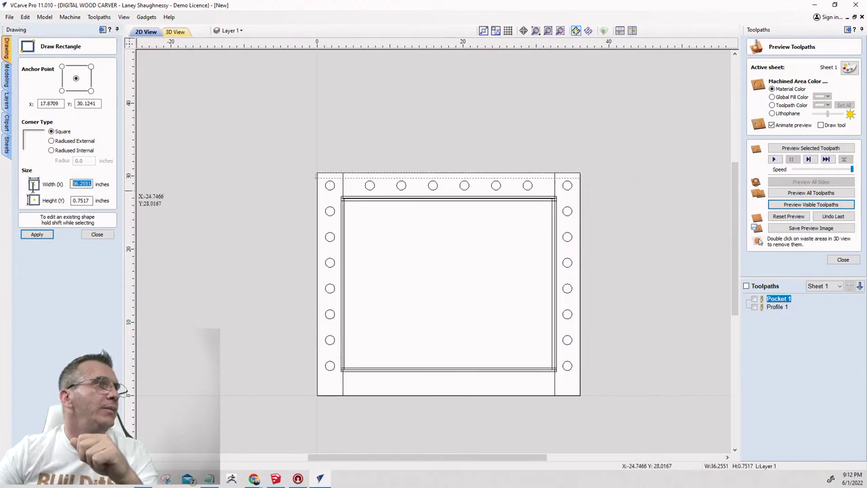
type("3")
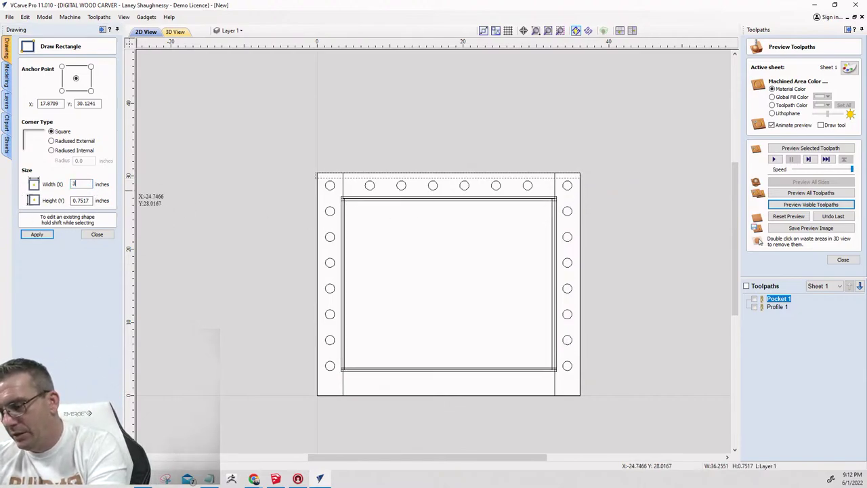
type("6.5")
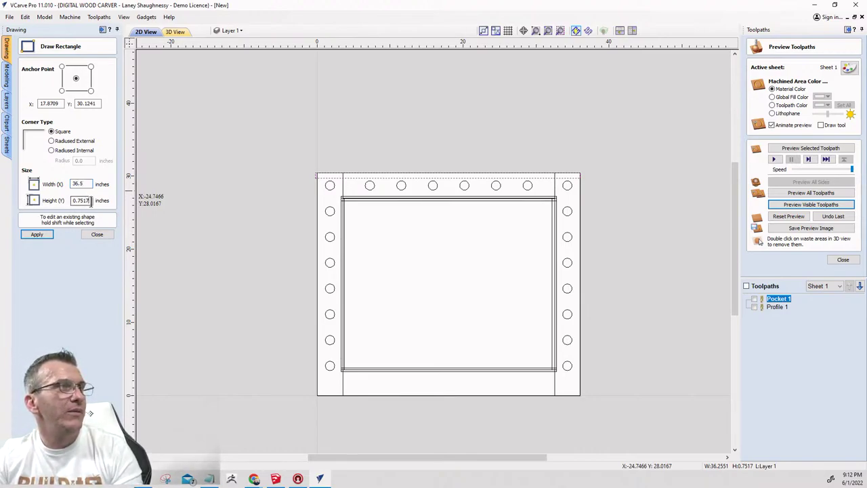
type("0.75")
key("Return")
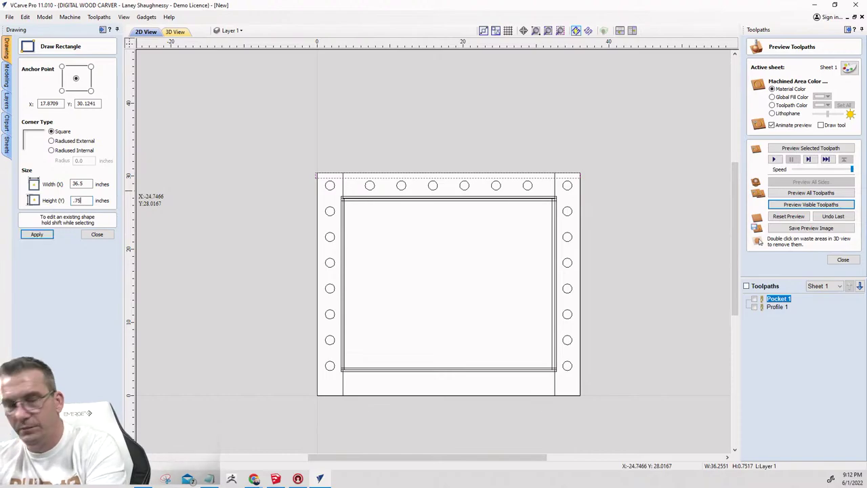
left_click(36, 234)
scroll(331, 170, "up", 2)
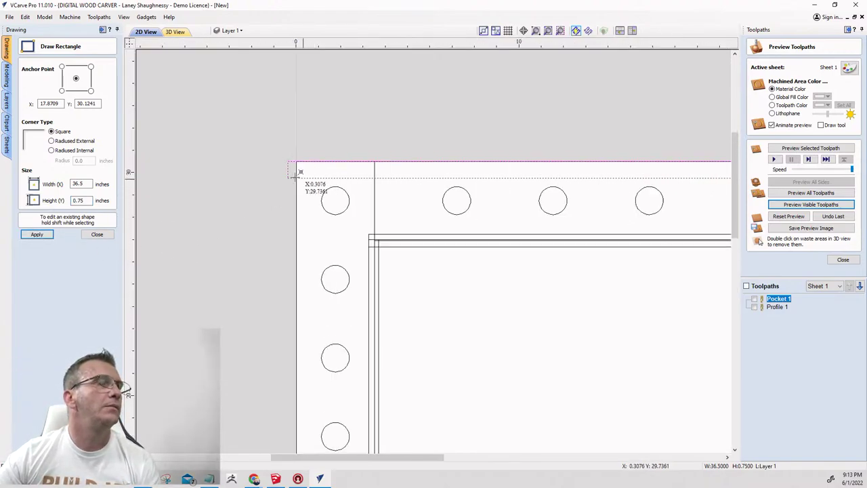
scroll(253, 166, "down", 2)
scroll(276, 173, "up", 1)
scroll(278, 173, "up", 1)
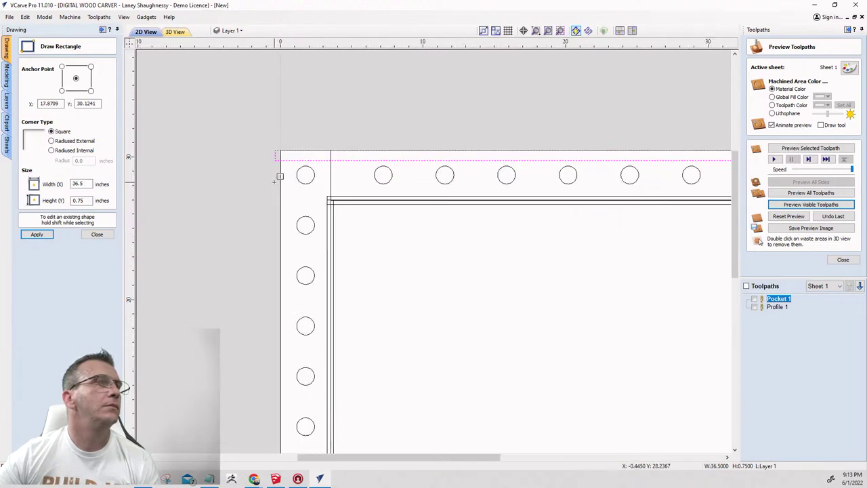
left_click(95, 235)
Open Job Setup to check the current 36.0-inch material width, then switch to SketchUp.
scroll(270, 166, "down", 2)
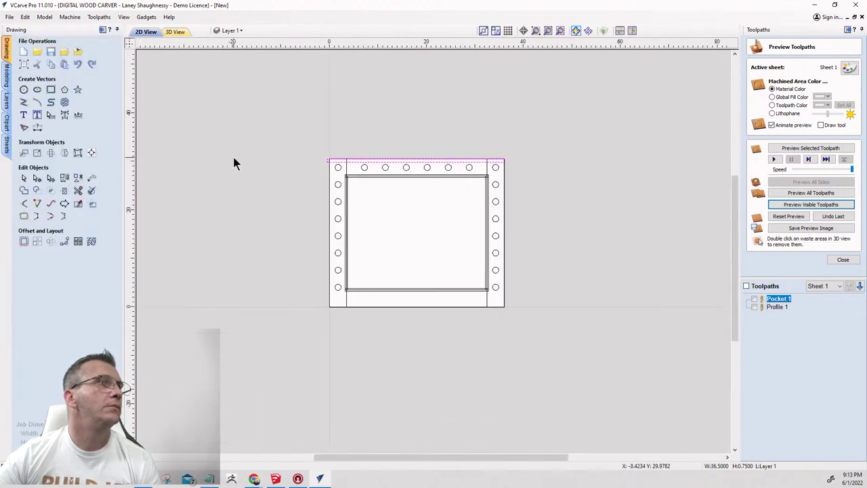
scroll(326, 175, "up", 1)
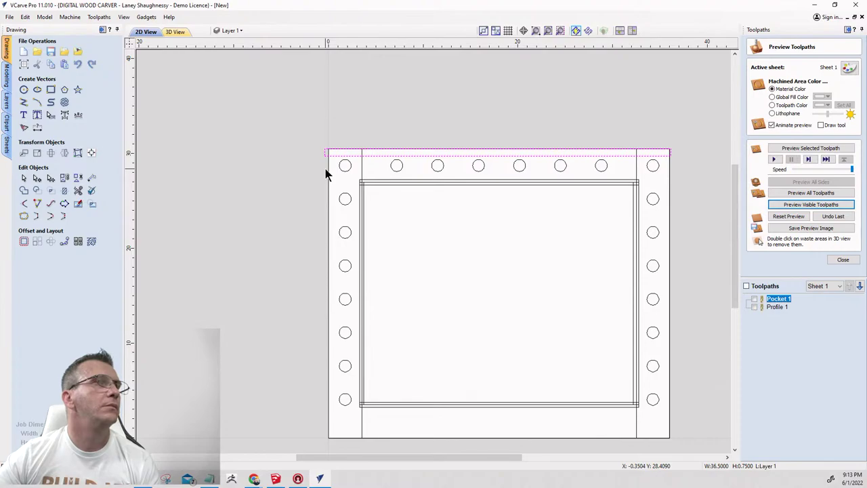
left_click(91, 153)
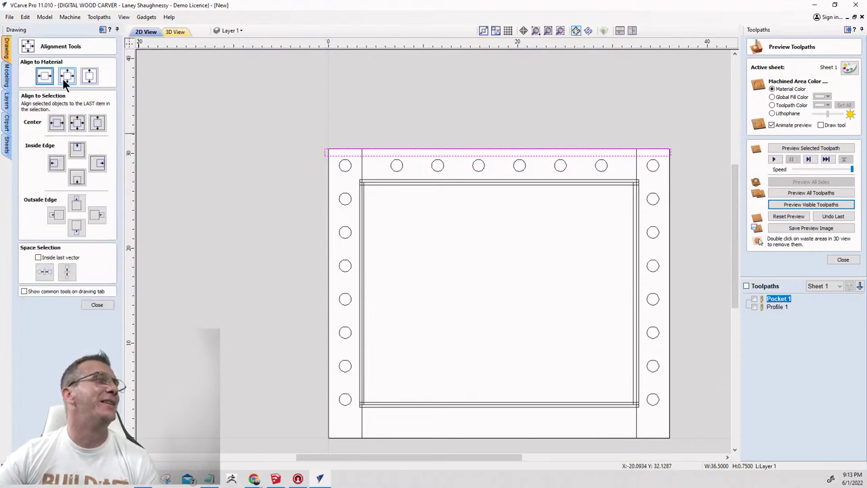
left_click(97, 304)
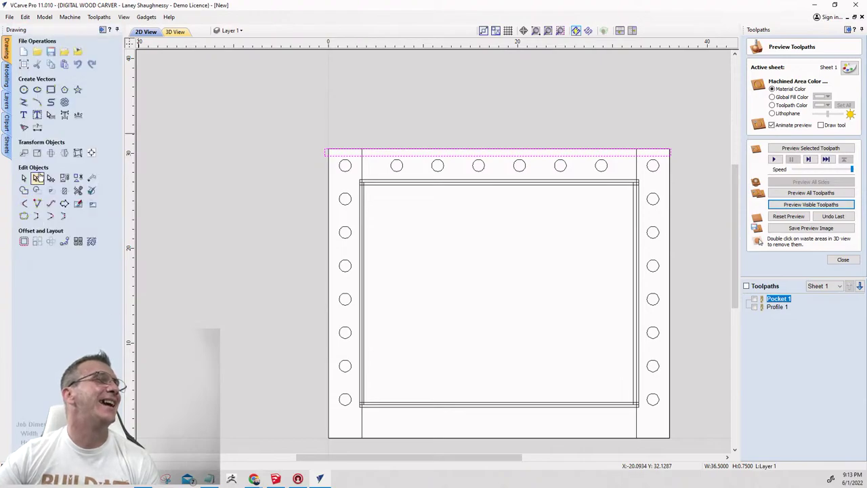
left_click(27, 68)
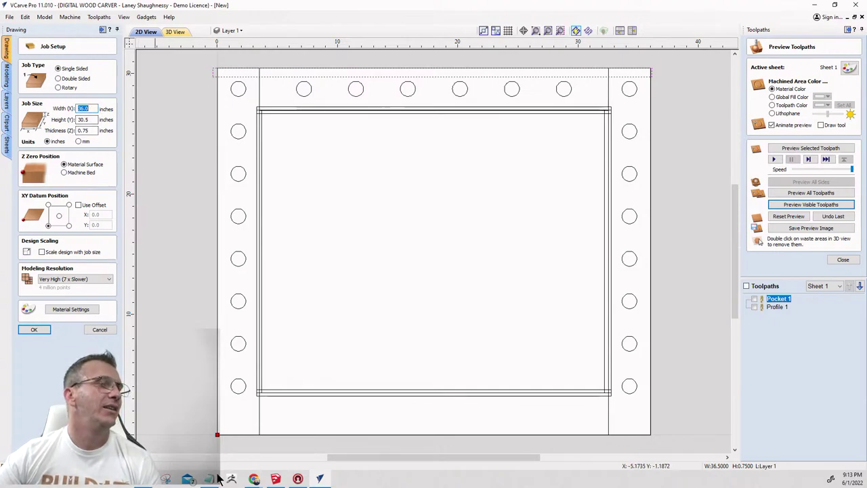
left_click(276, 479)
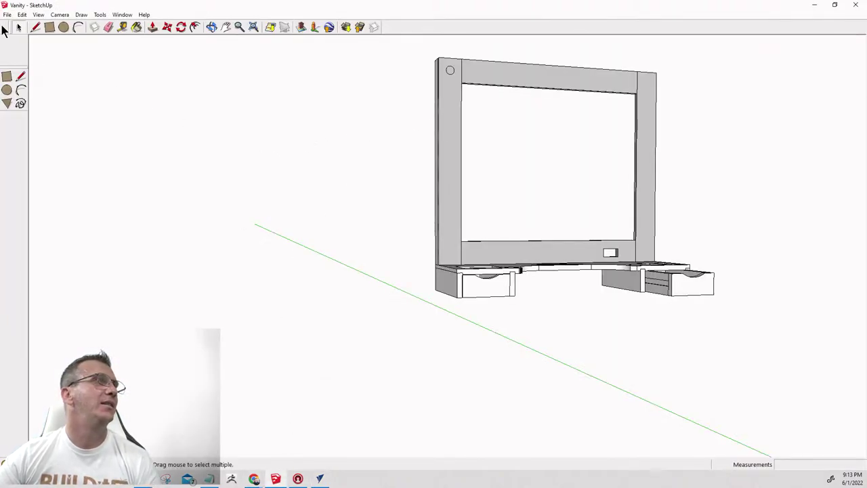
Tape-measure the vanity frame's top as 36 1/2 inches in SketchUp, then return to VCarve Pro.
left_click(124, 28)
left_click(440, 50)
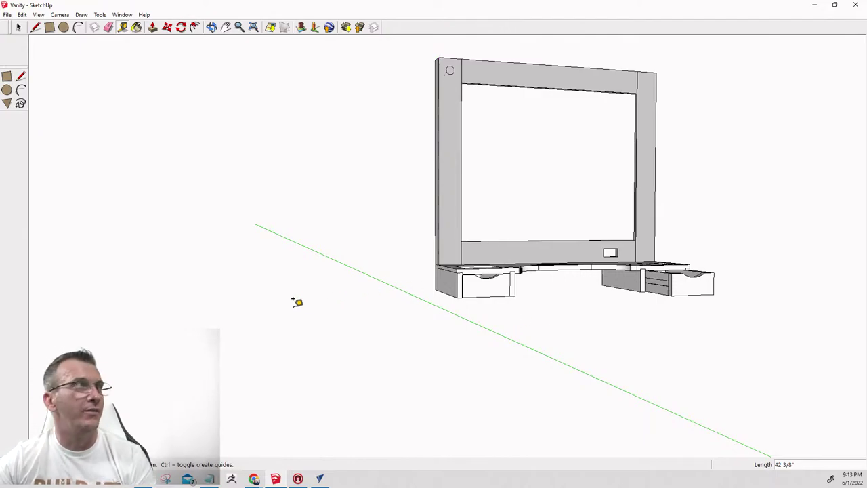
left_click(18, 27)
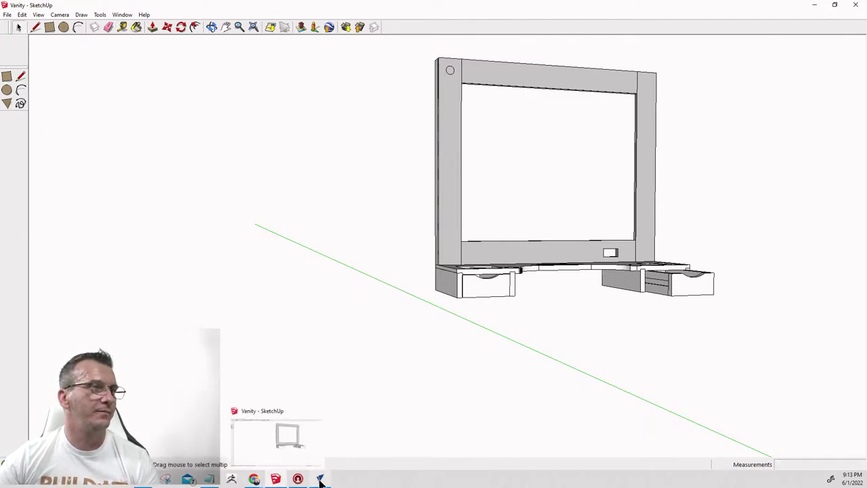
left_click(276, 479)
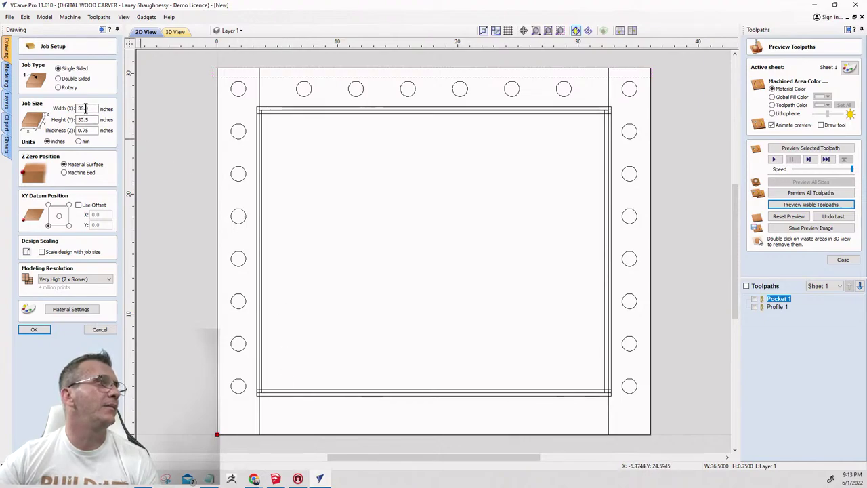
Set the job material width to 36.5 inches.
double_click(81, 108)
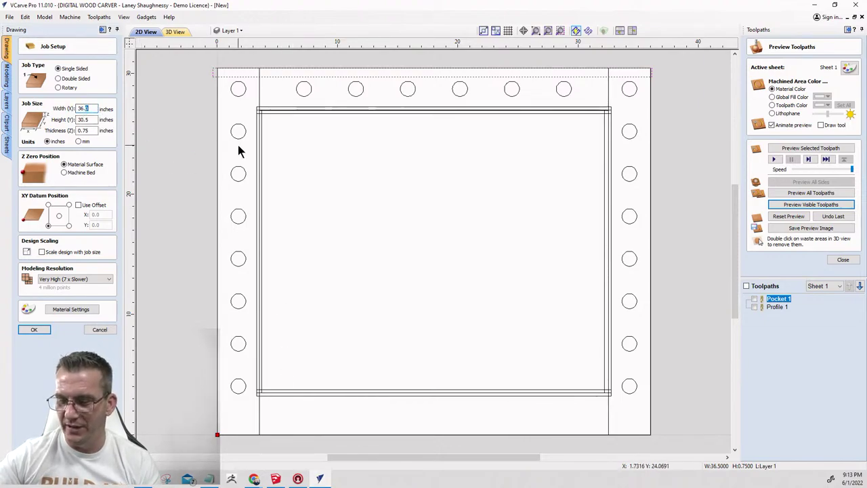
type("36.5")
left_click(34, 330)
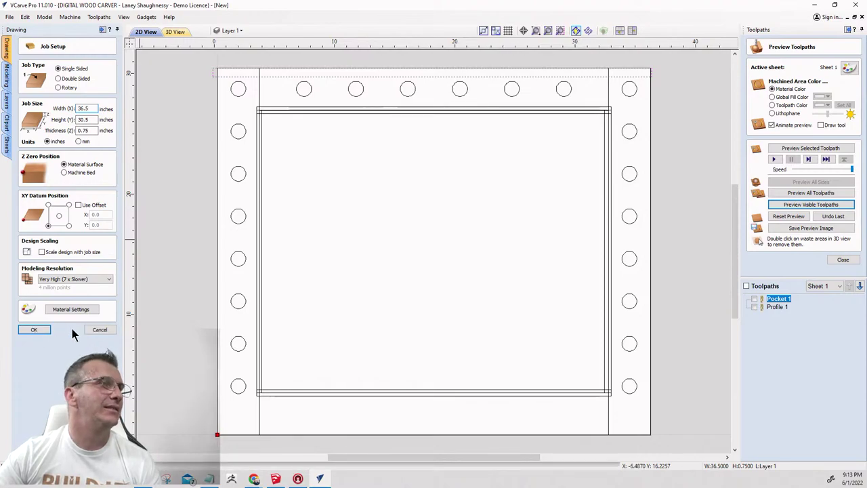
left_click(34, 330)
Shift the top strip and the right-edge dashed vector rightward to the new edge.
scroll(443, 230, "down", 2)
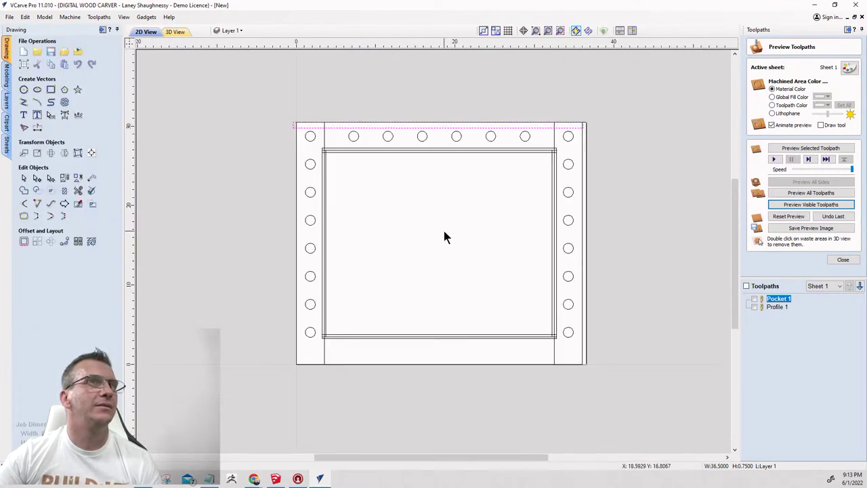
middle_click_drag(451, 232, 401, 256)
scroll(538, 206, "up", 4)
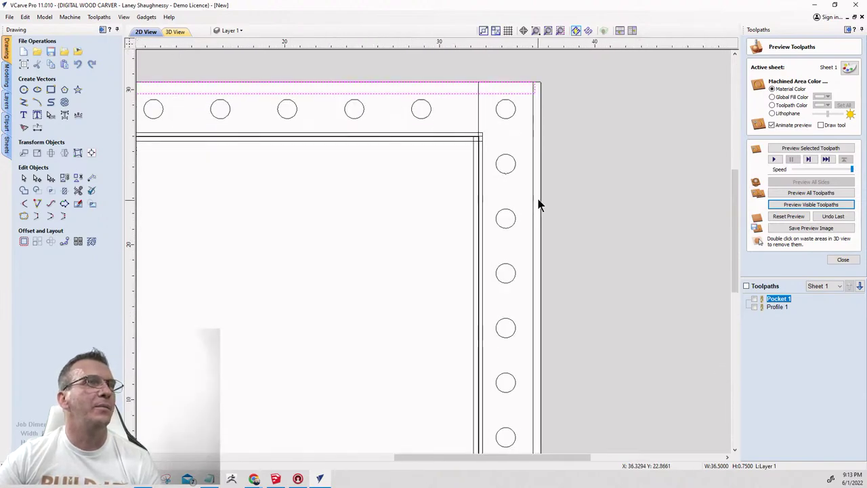
scroll(542, 195, "down", 3)
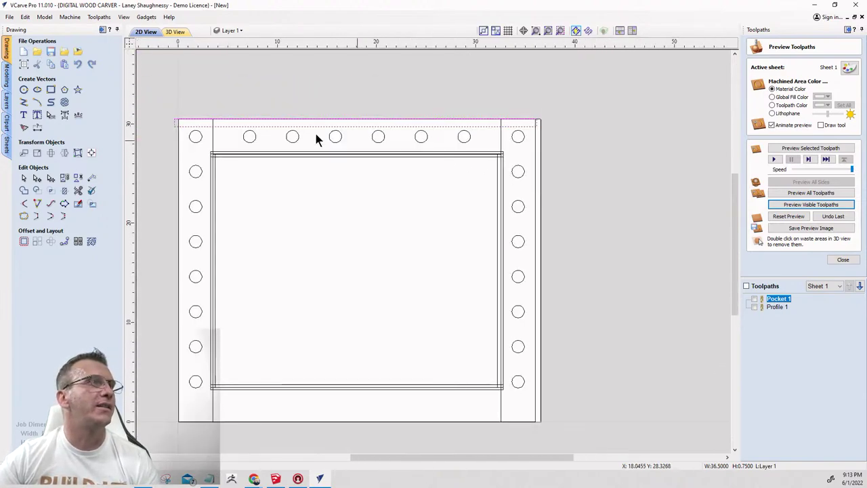
left_click(179, 124)
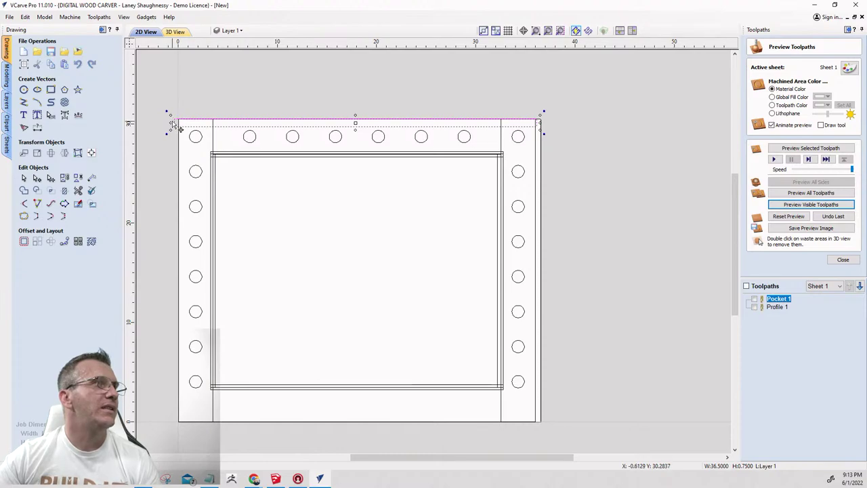
left_click_drag(178, 127, 182, 126)
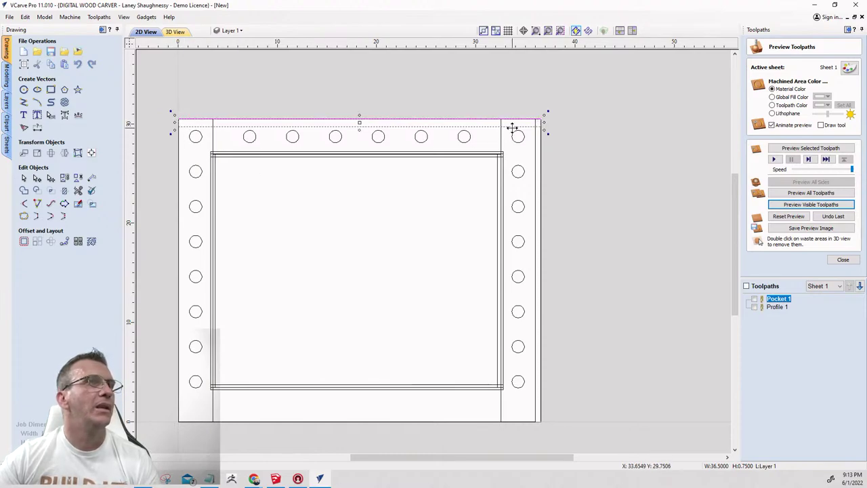
scroll(513, 128, "up", 5)
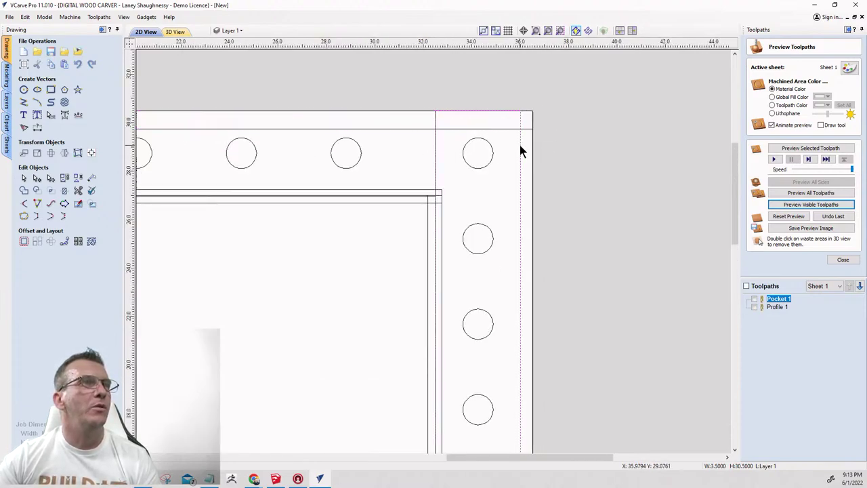
left_click(519, 145)
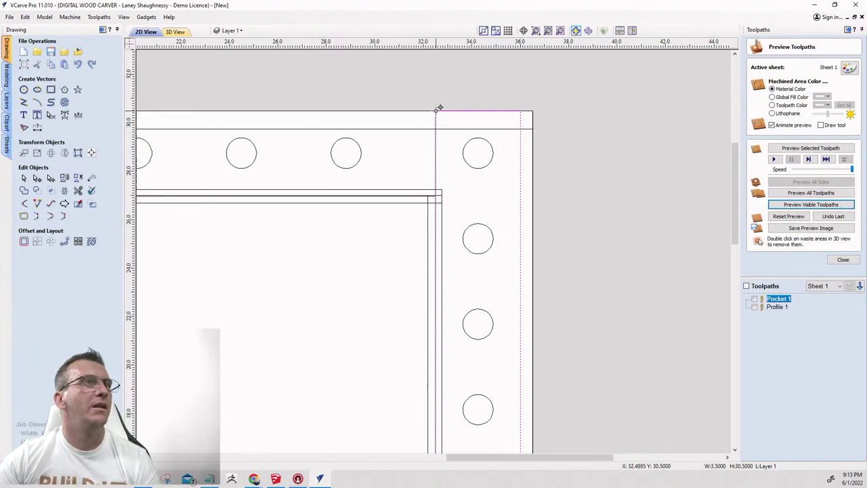
left_click_drag(518, 110, 532, 116)
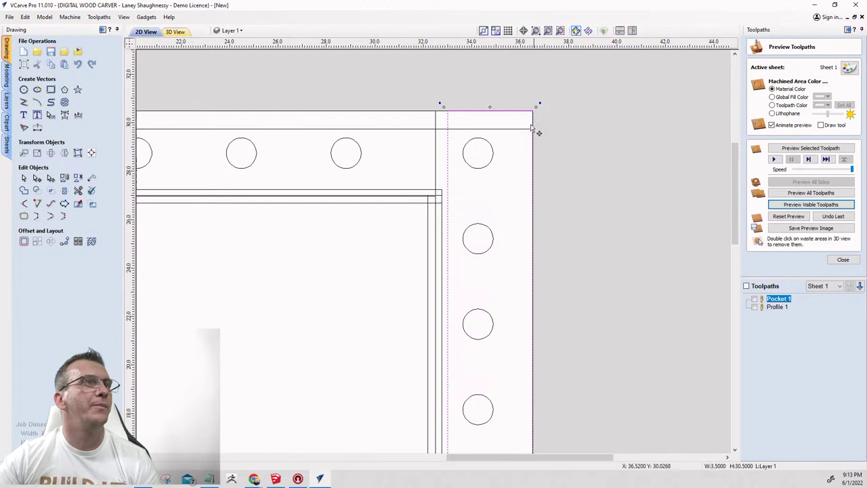
Move the top and bottom rail rectangles right so their ends snap to X 33.
left_click(433, 165)
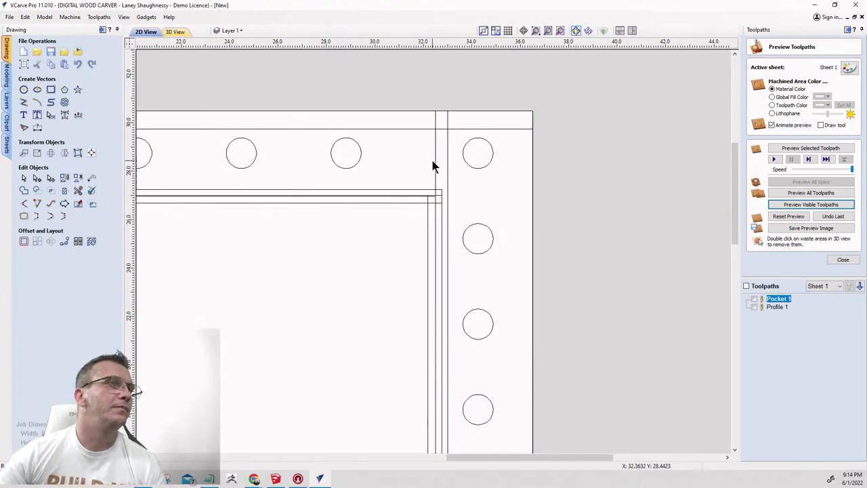
left_click(436, 166)
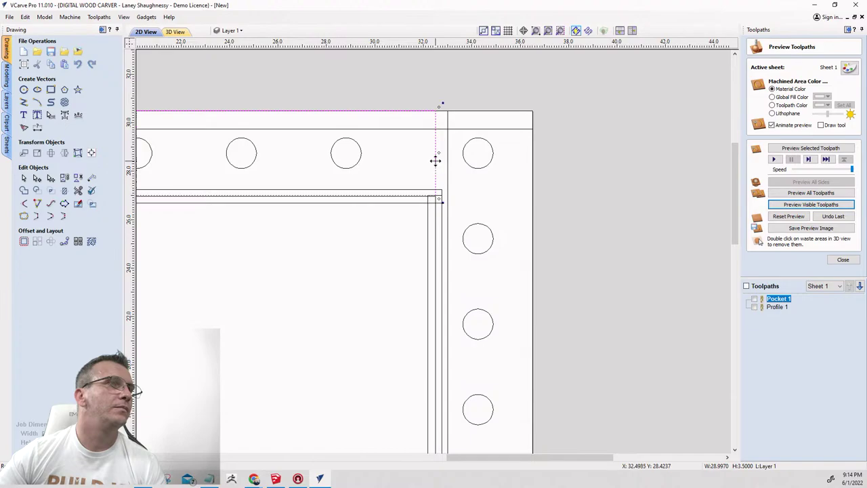
left_click_drag(437, 154, 447, 153)
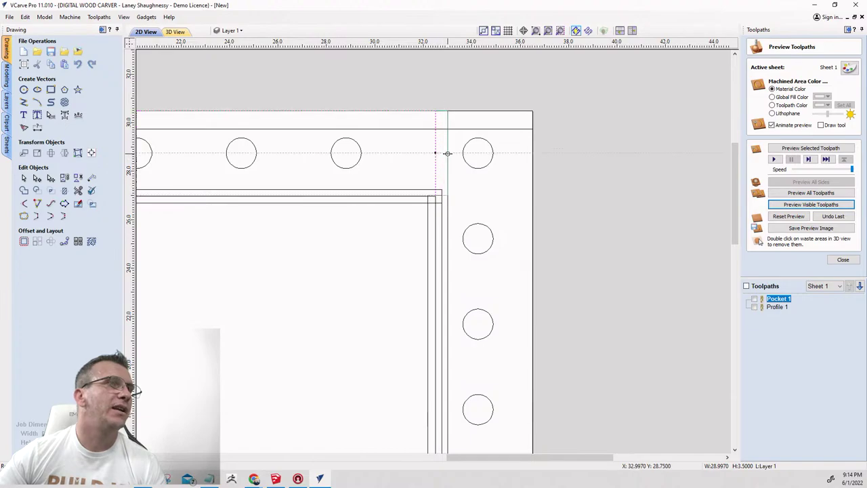
scroll(474, 139, "down", 6)
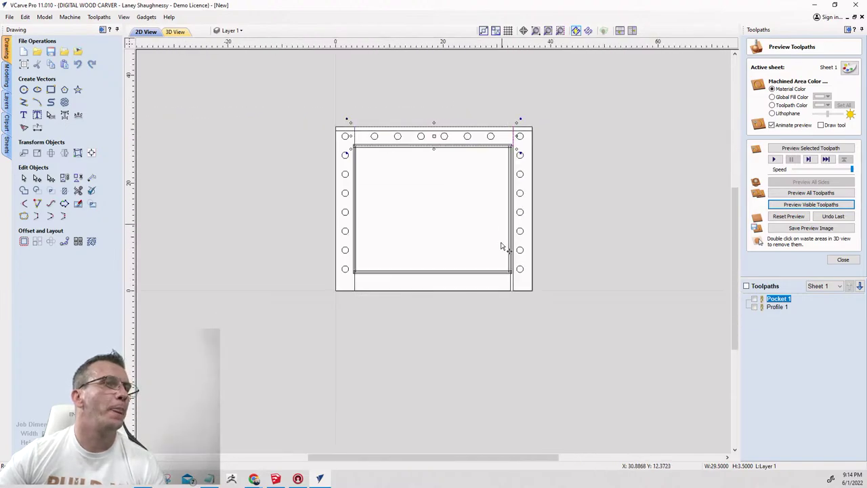
scroll(505, 278, "up", 6)
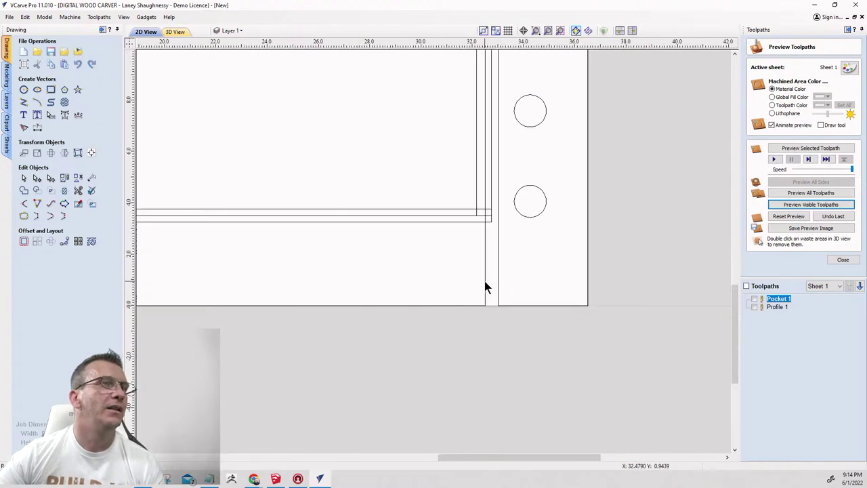
left_click(484, 279)
left_click_drag(486, 263, 497, 261)
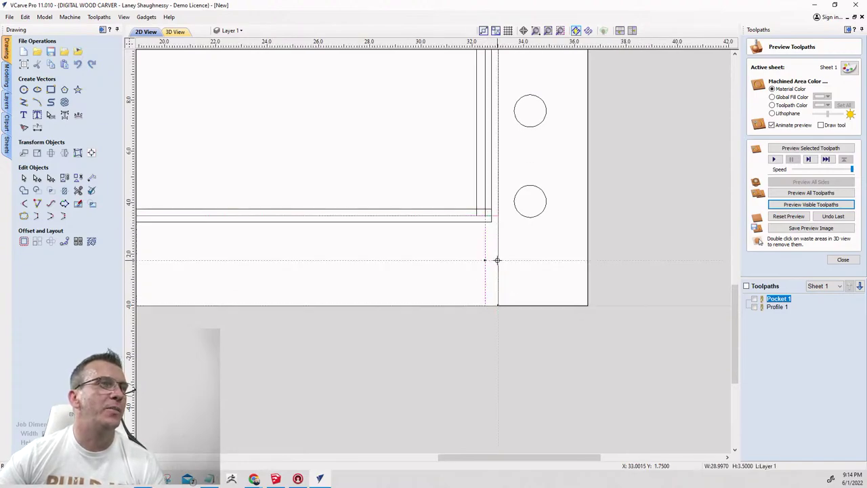
left_click(493, 217)
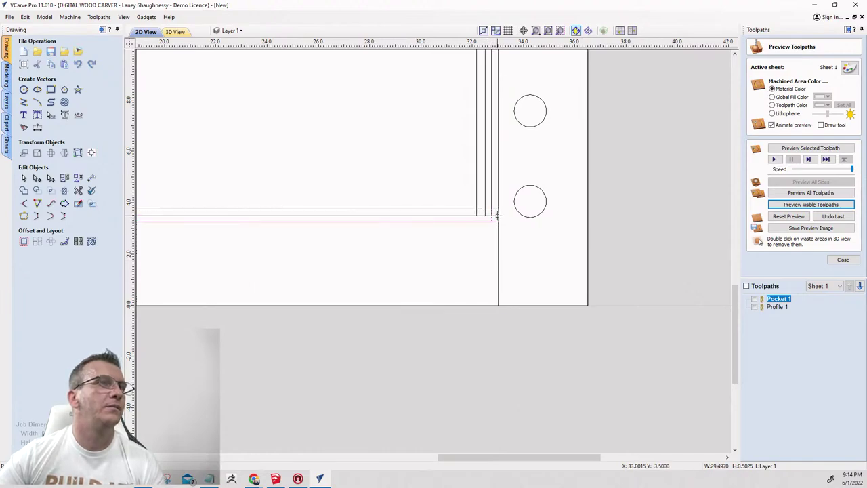
Select the narrow vertical rectangle and fit the whole board in view.
left_click(492, 202)
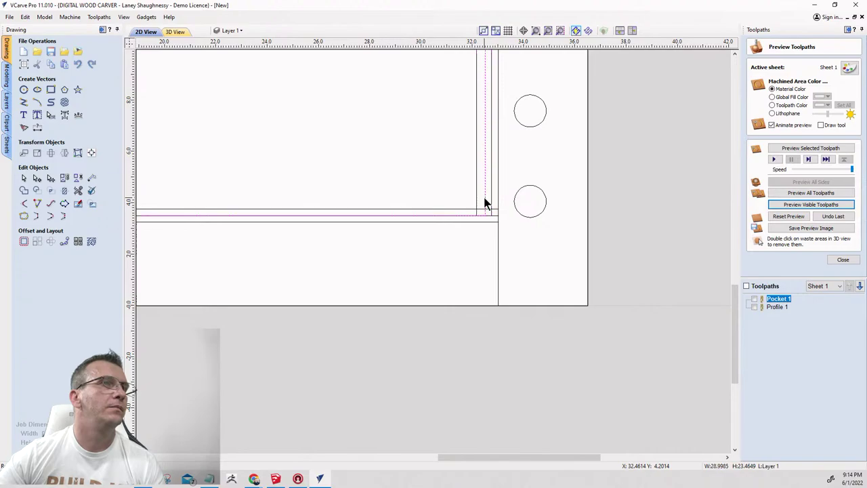
key("F5")
scroll(503, 211, "up", 3)
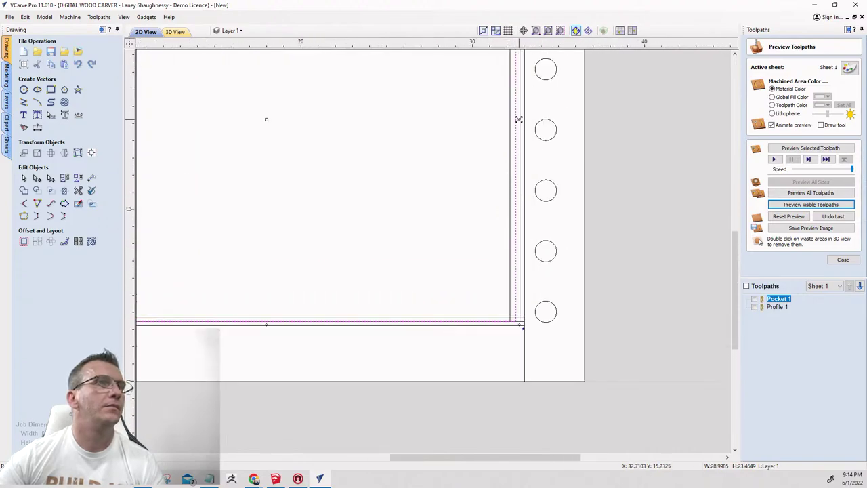
key("F5")
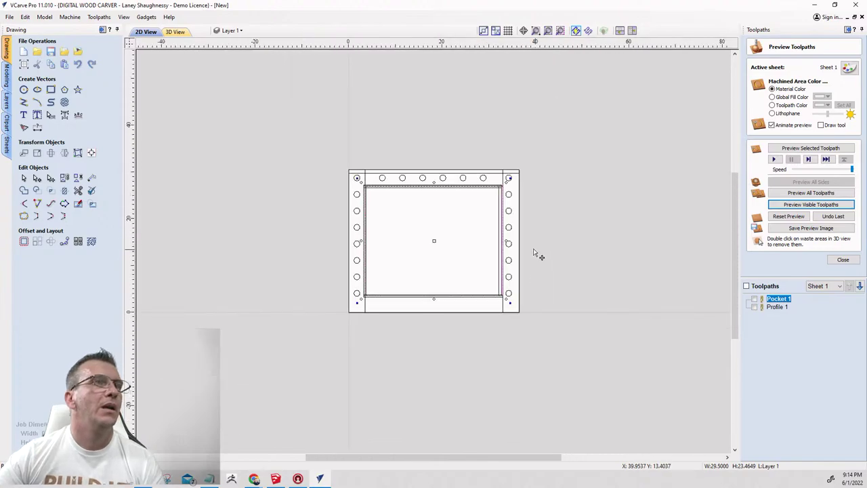
scroll(508, 203, "up", 2)
Move the thin horizontal rectangle right onto its snap line.
scroll(352, 298, "down", 2)
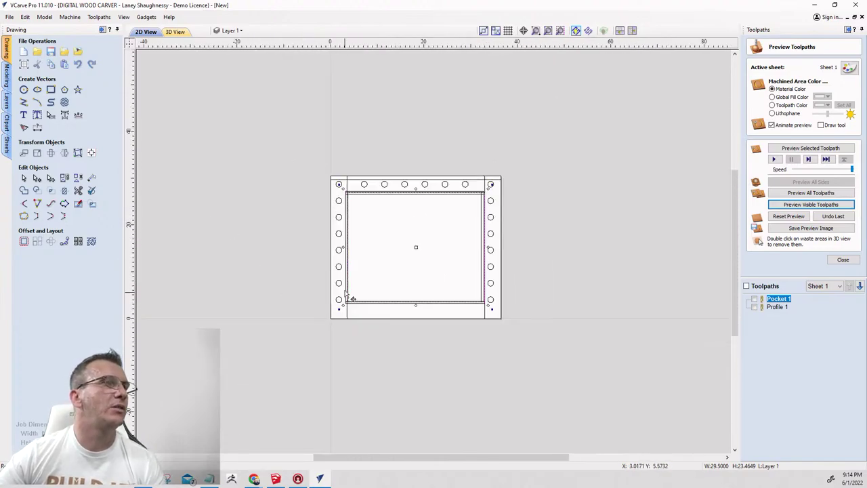
scroll(300, 228, "up", 2)
scroll(383, 161, "down", 2)
scroll(372, 186, "up", 2)
scroll(472, 197, "up", 1)
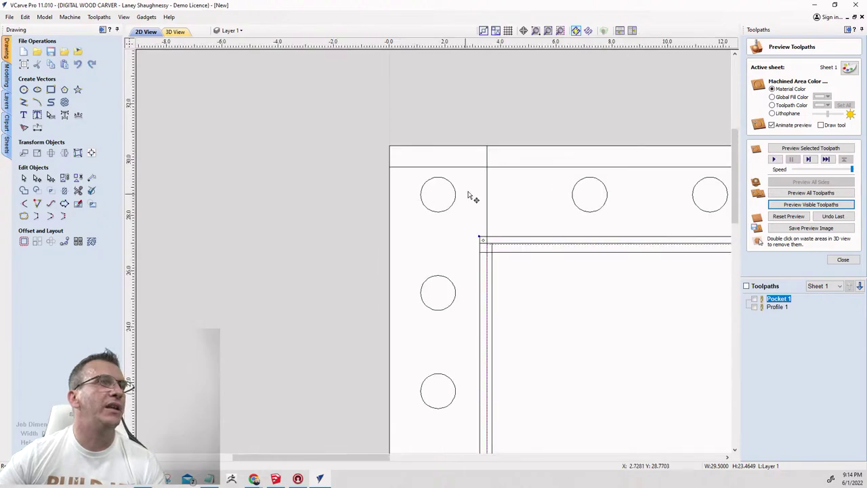
left_click(487, 195)
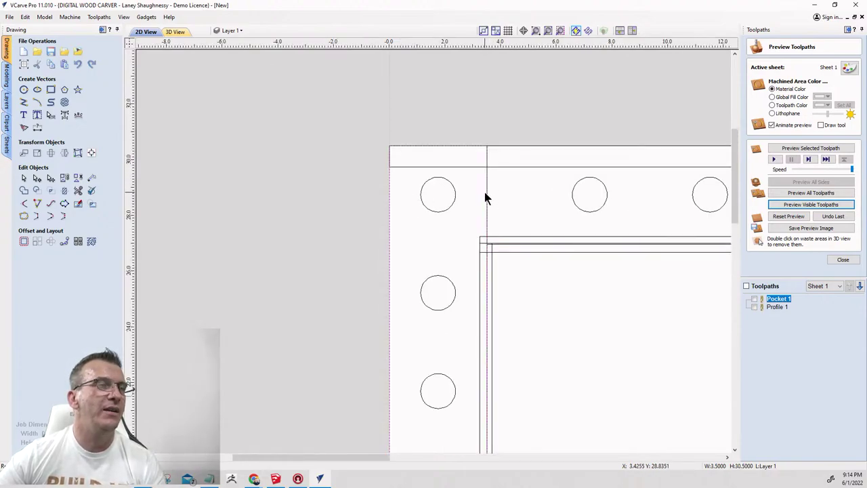
left_click(481, 244)
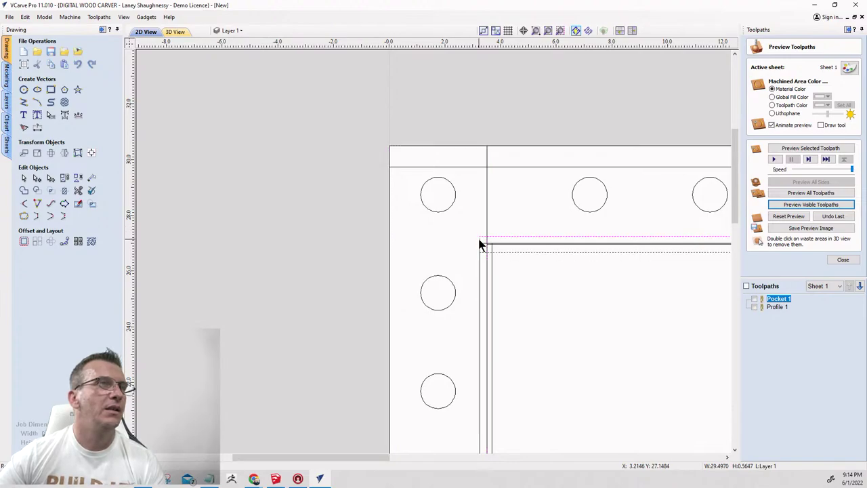
left_click_drag(476, 244, 487, 244)
left_click(482, 245)
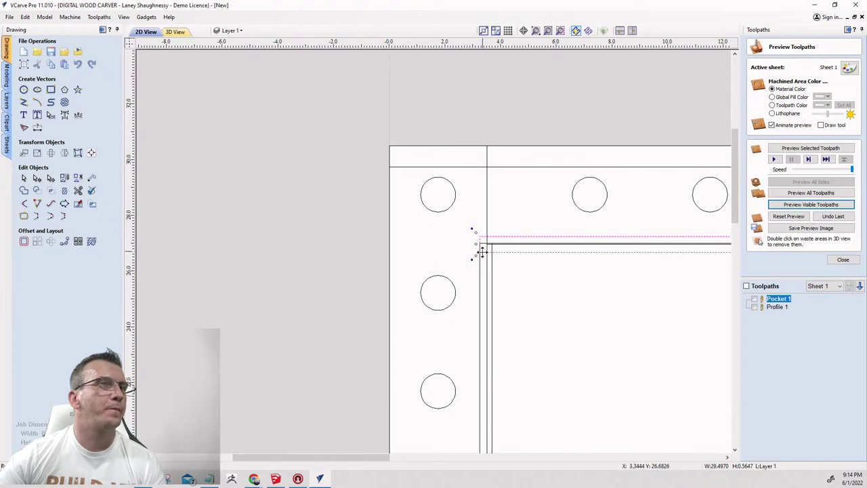
scroll(496, 262, "up", 5)
Stretch the corner vertical rectangle down to the rail's lower edge.
left_click(482, 239)
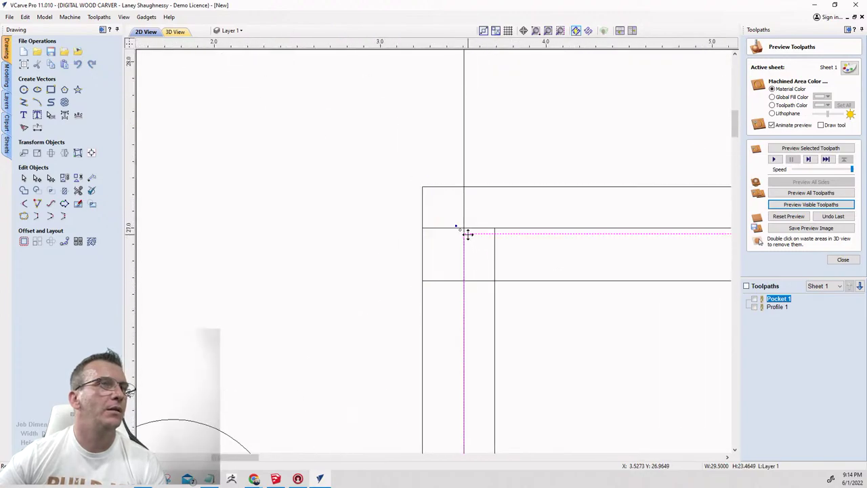
left_click_drag(465, 234, 465, 228)
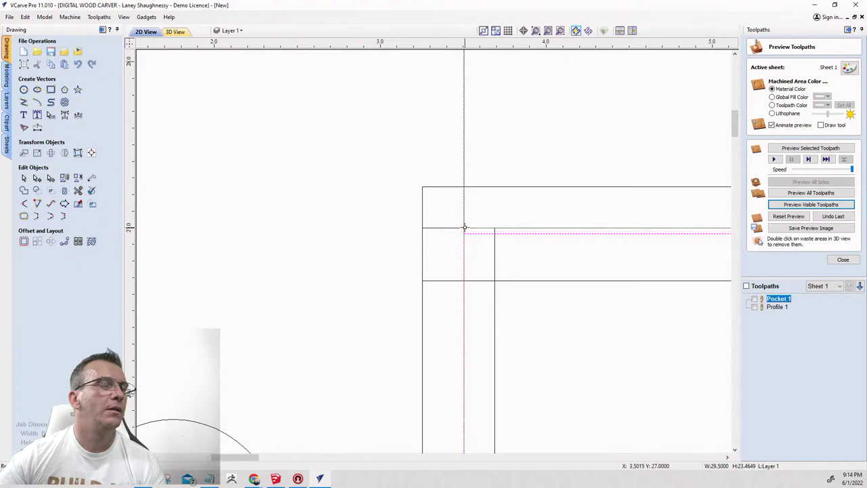
scroll(465, 228, "down", 10)
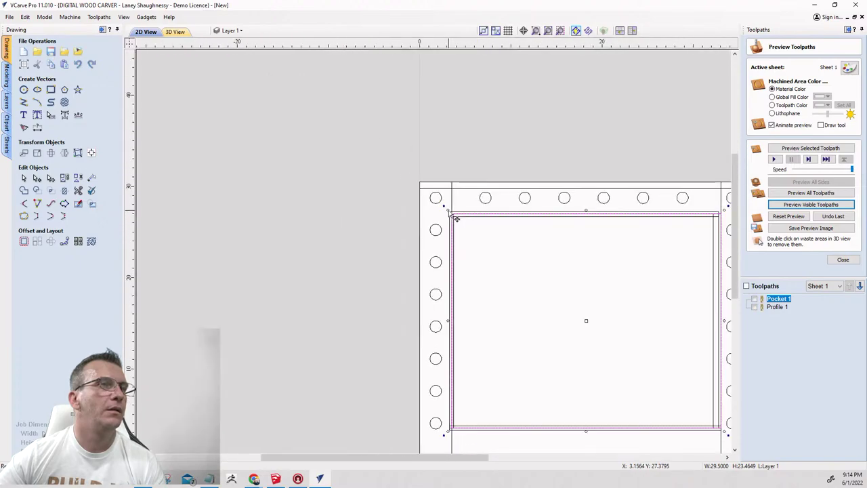
scroll(459, 348, "up", 10)
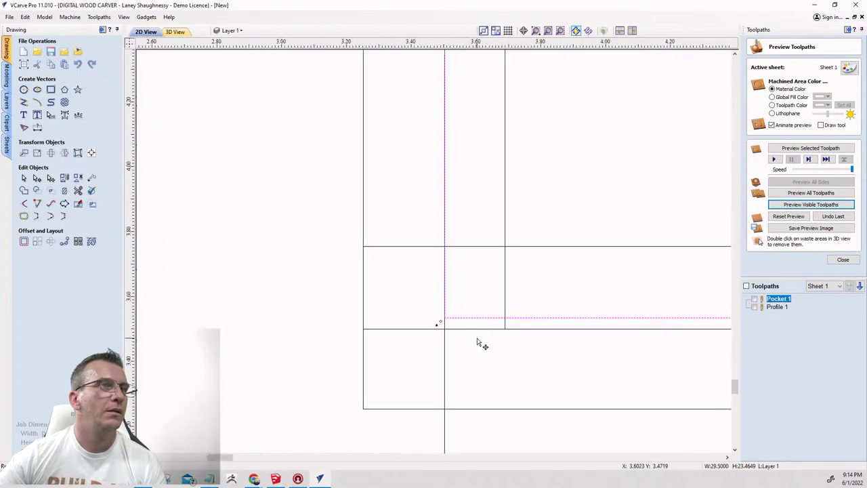
scroll(519, 336, "down", 10)
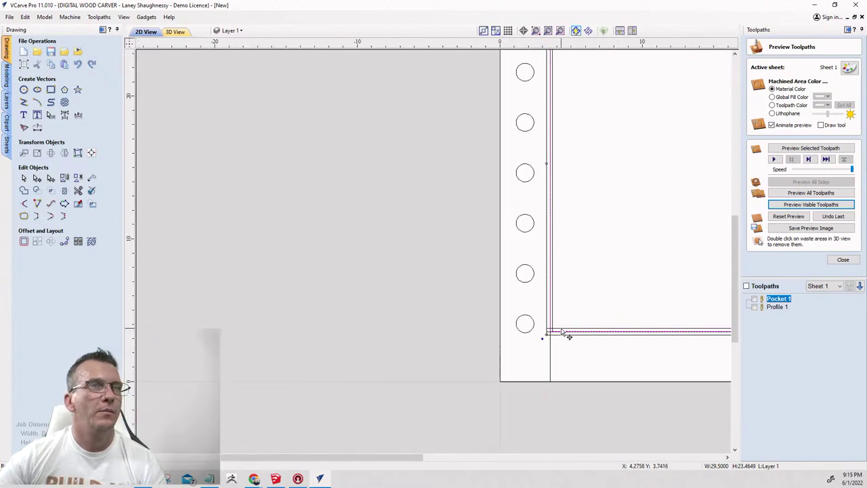
scroll(471, 333, "up", 10)
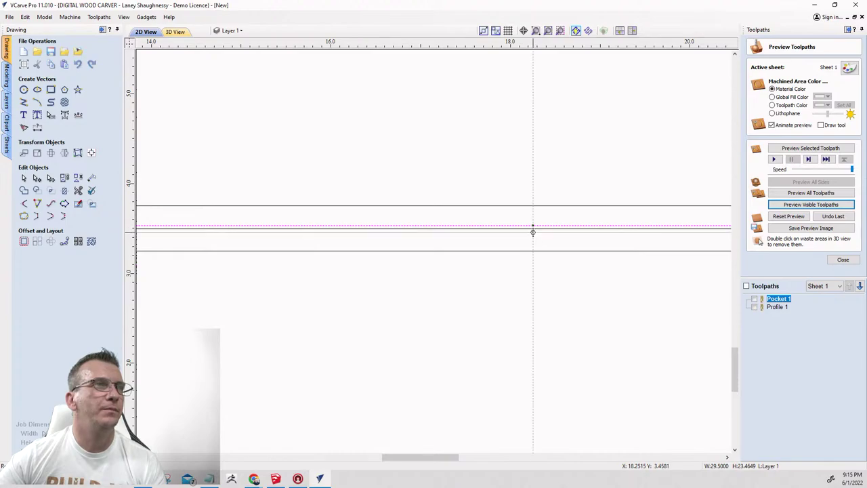
scroll(613, 267, "down", 5)
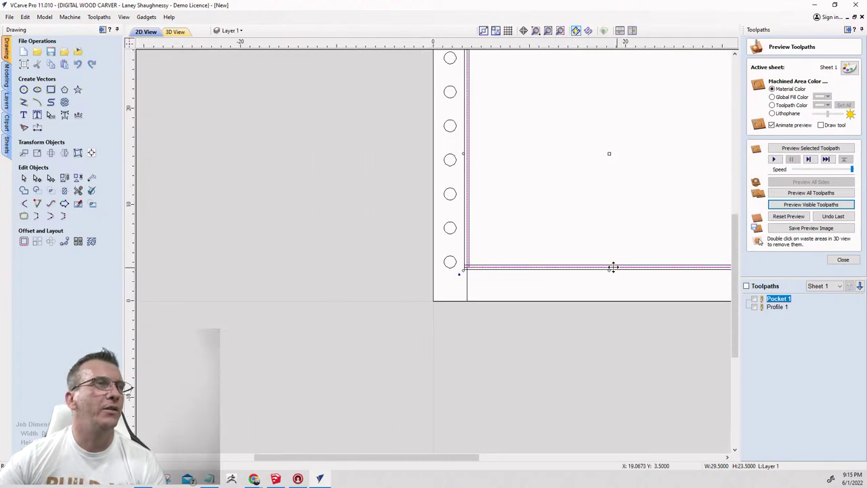
scroll(467, 271, "up", 4)
scroll(529, 292, "up", 4)
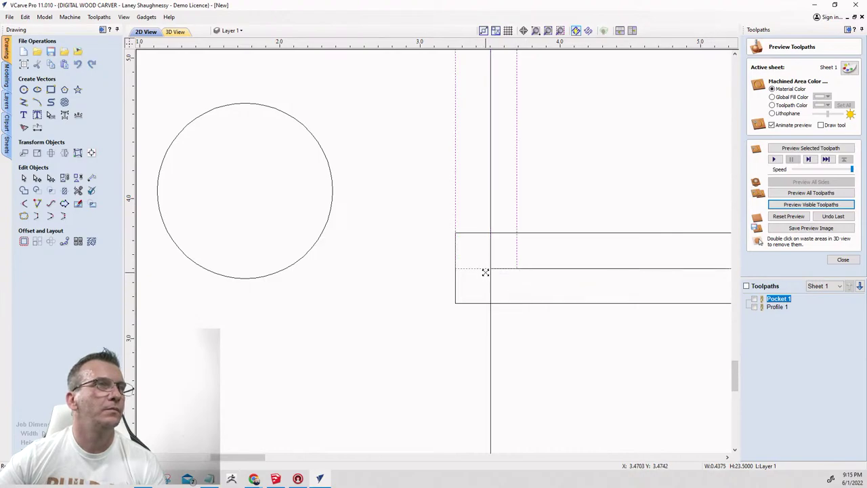
left_click_drag(485, 272, 483, 306)
scroll(381, 280, "down", 8)
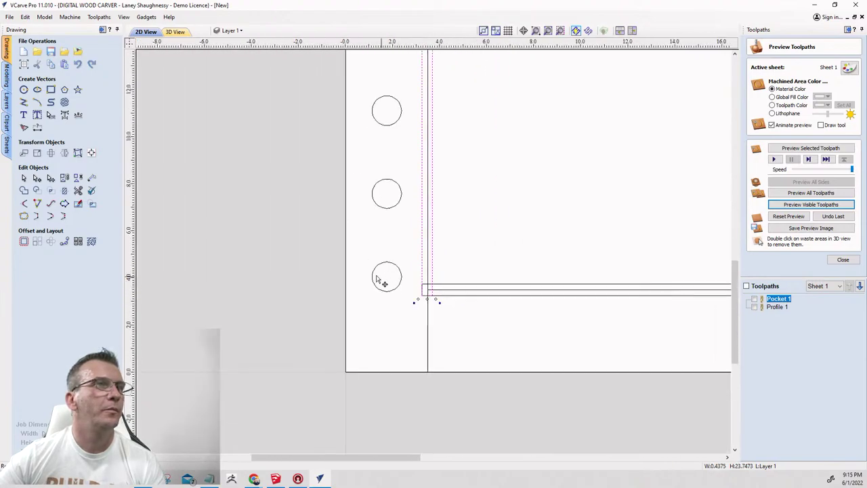
scroll(580, 278, "up", 5)
scroll(455, 250, "up", 3)
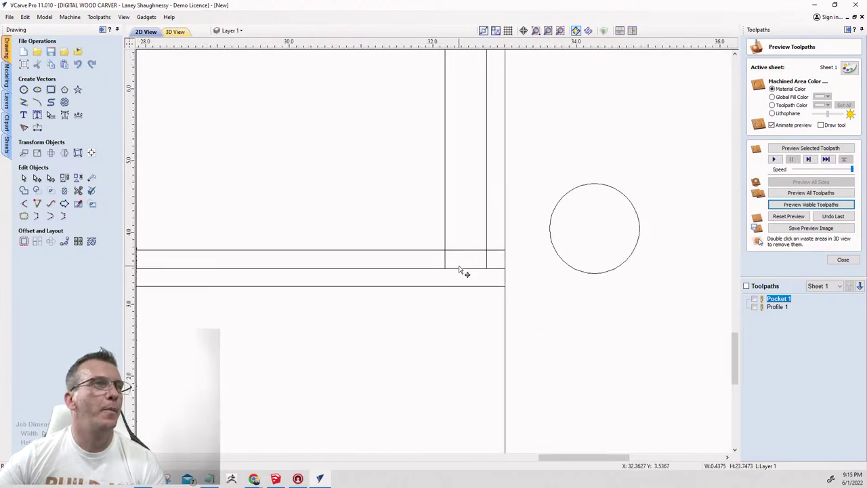
Pull the narrow vertical rectangle's bottom edge down onto the rail line.
left_click(462, 273)
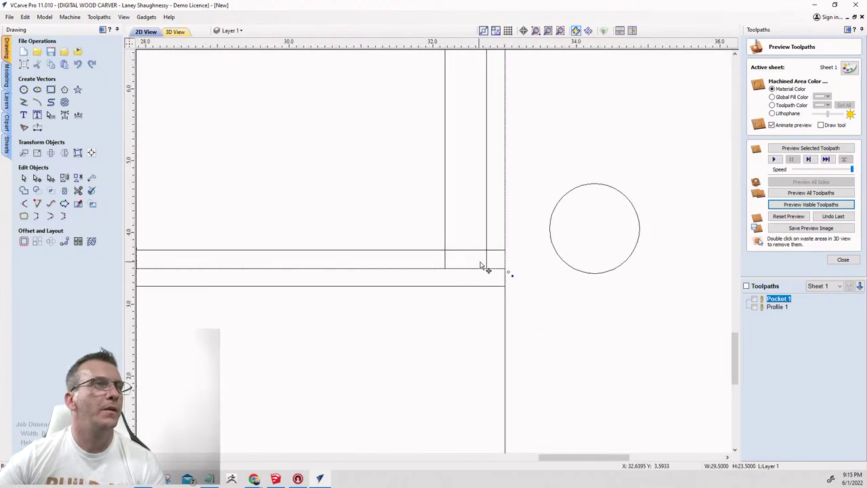
left_click(487, 265)
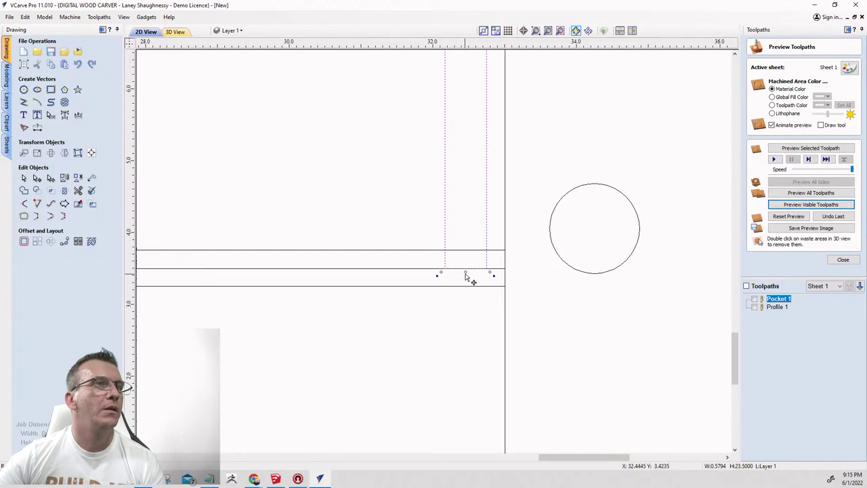
left_click_drag(465, 277, 466, 286)
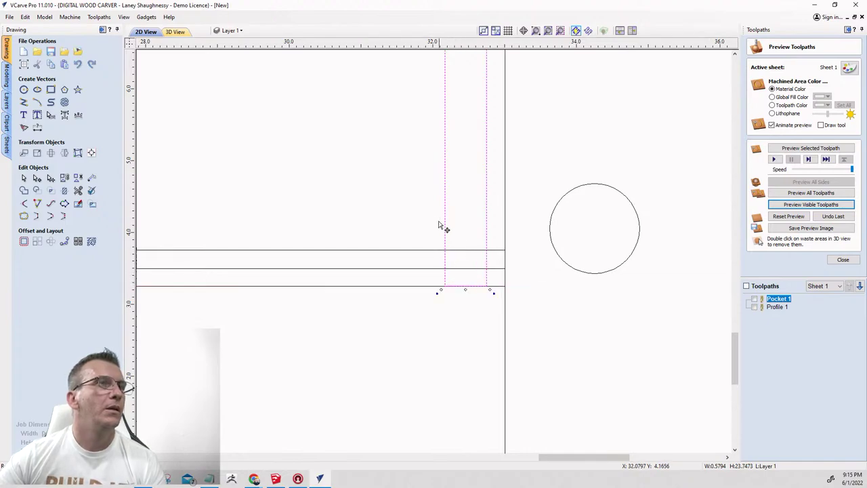
left_click(486, 229)
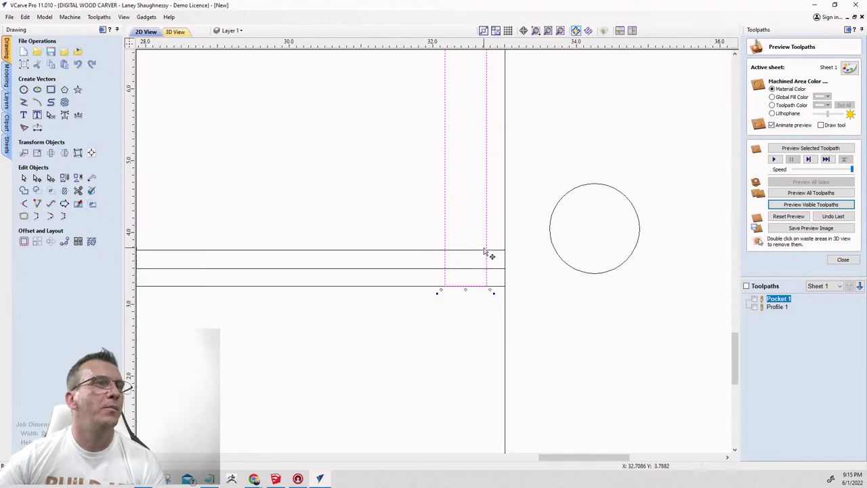
Move the narrow vertical rectangle right onto the stile edge at 33 inches.
left_click(486, 250)
left_click(485, 247)
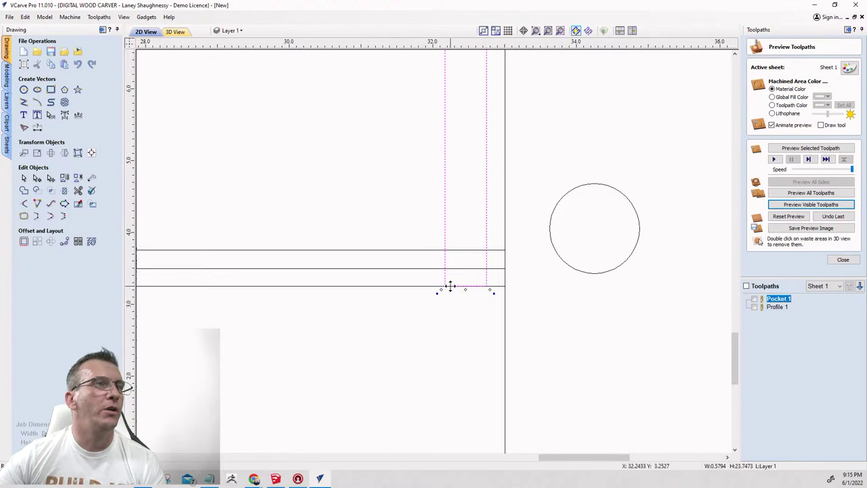
left_click_drag(485, 288, 505, 288)
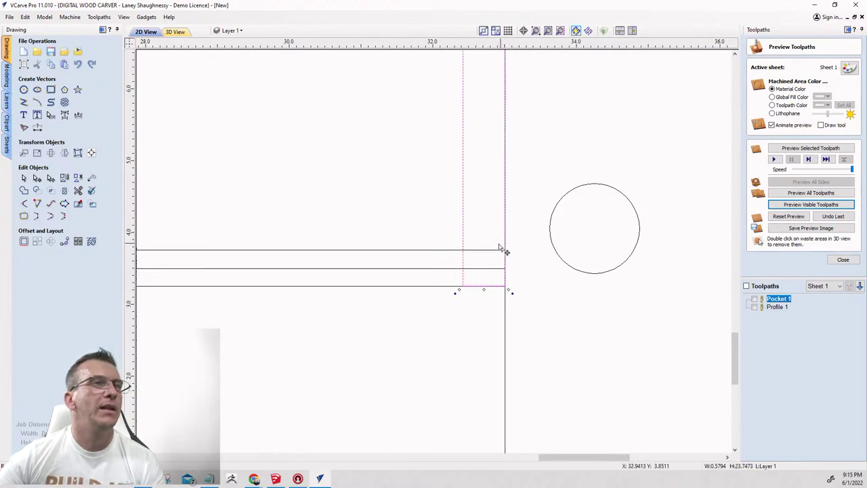
scroll(526, 265, "down", 2)
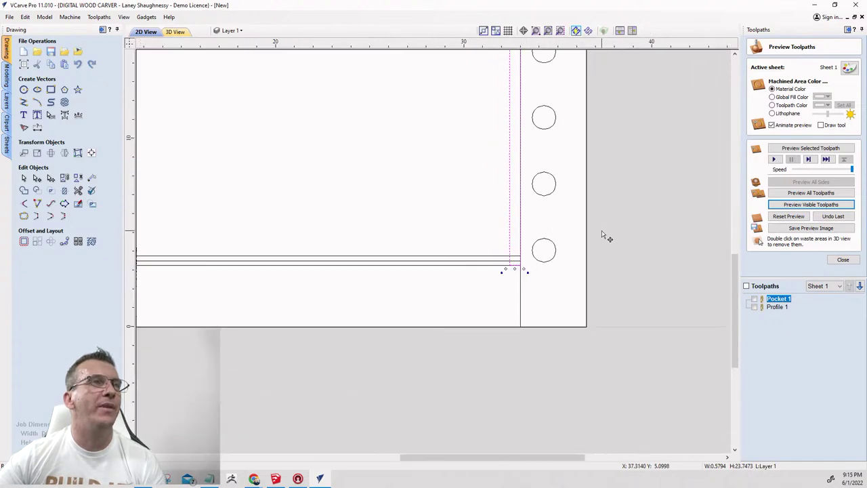
scroll(520, 255, "up", 1)
scroll(520, 255, "up", 2)
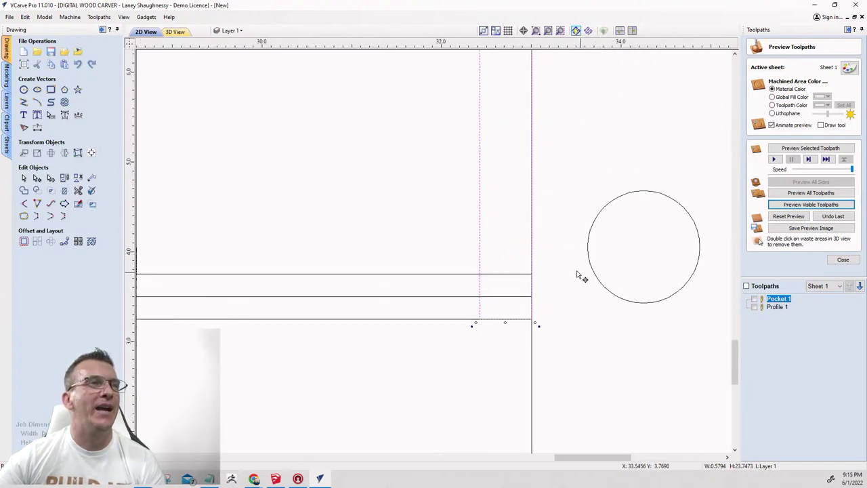
left_click(24, 153)
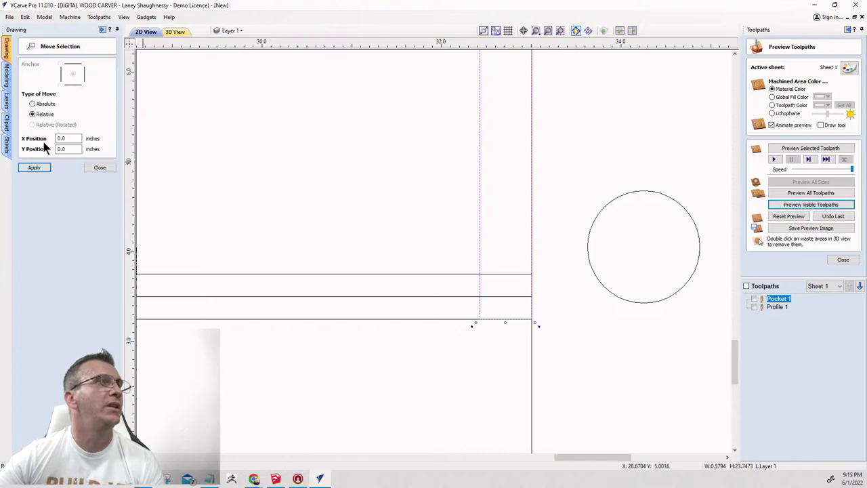
Move the selected vertical piece 0.25 inches to the right.
left_click(69, 139)
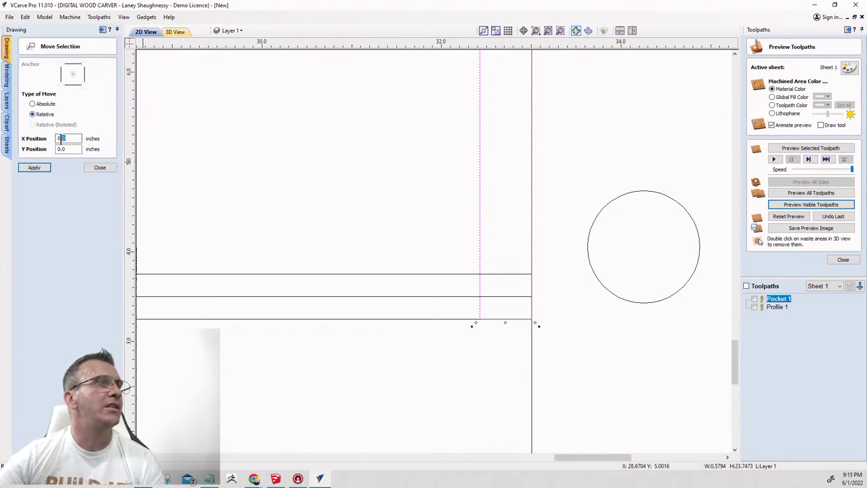
key("BackSpace")
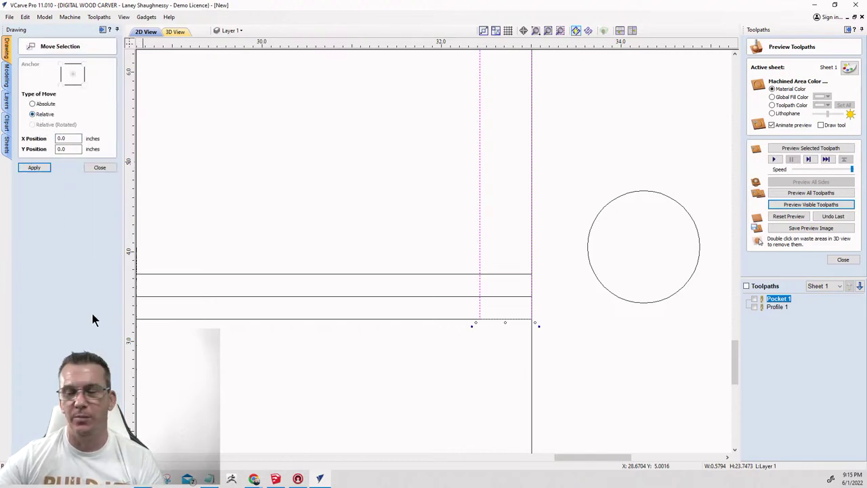
type("25")
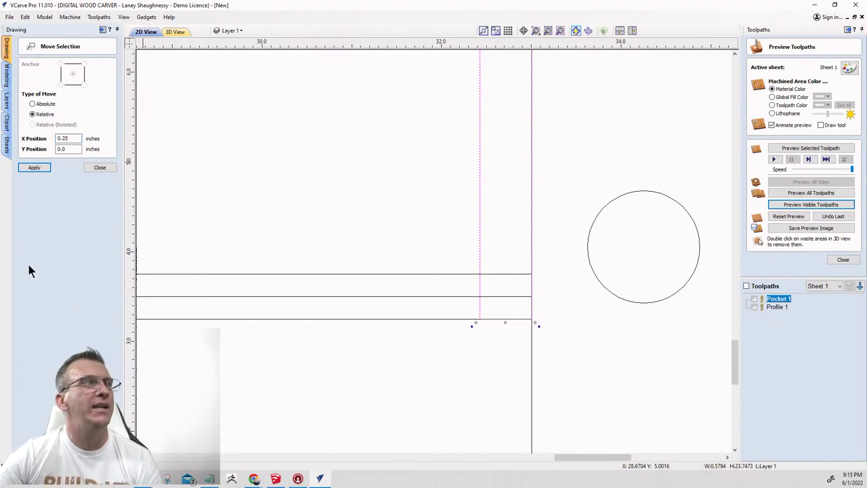
left_click(30, 168)
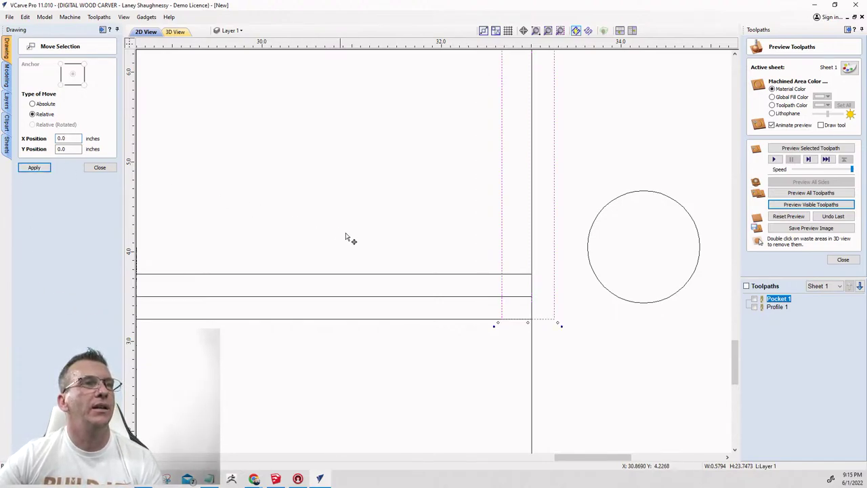
Delete the right-hand column of circles on the right stile.
scroll(471, 294, "down", 5)
scroll(501, 339, "down", 2)
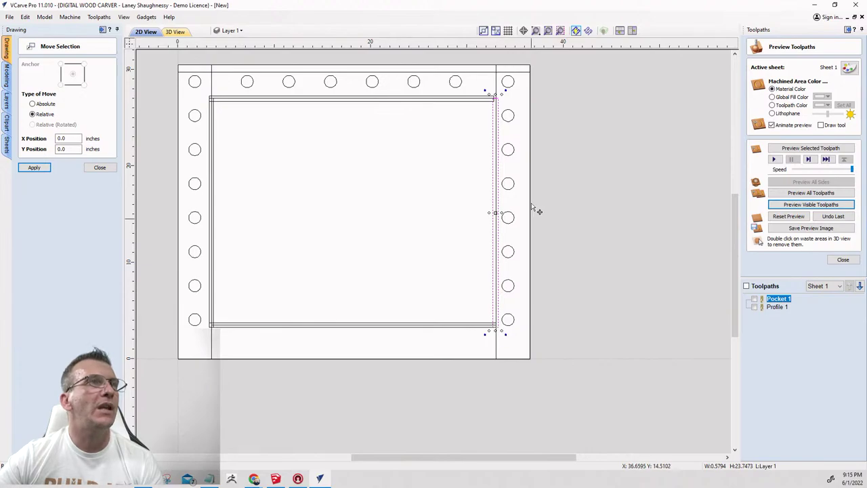
left_click_drag(504, 81, 541, 336)
key("Delete")
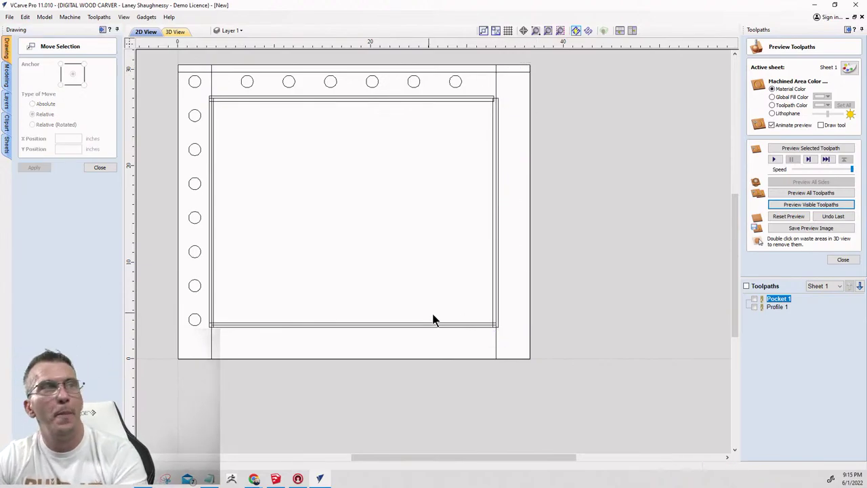
scroll(626, 271, "down", 2)
scroll(360, 155, "up", 4)
scroll(369, 150, "down", 3)
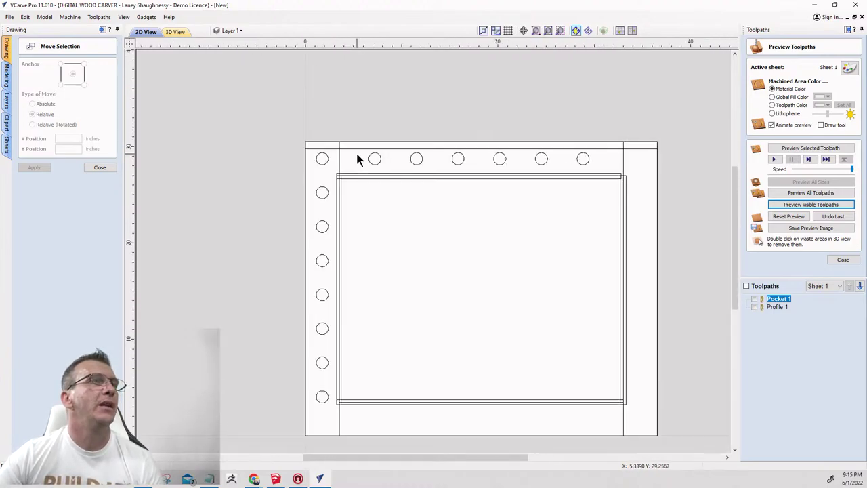
left_click_drag(314, 144, 343, 371)
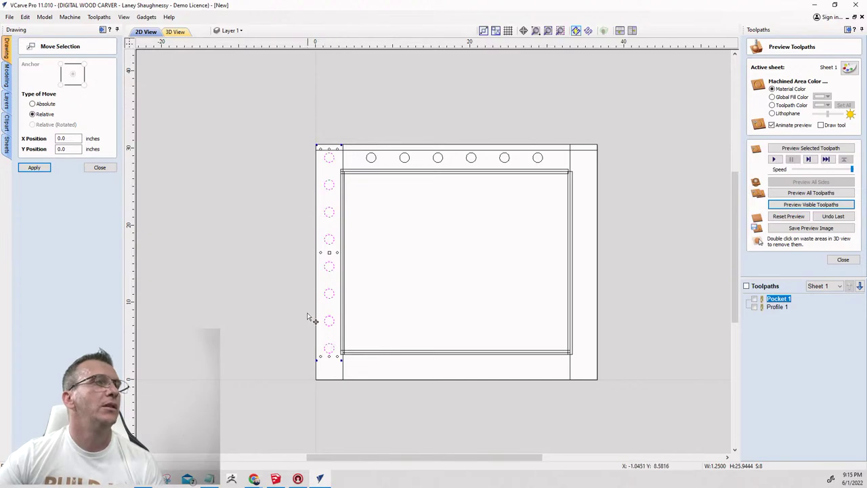
Centre the eight left circles on the left stile strip and space them evenly vertically.
left_click(97, 168)
left_click(91, 154)
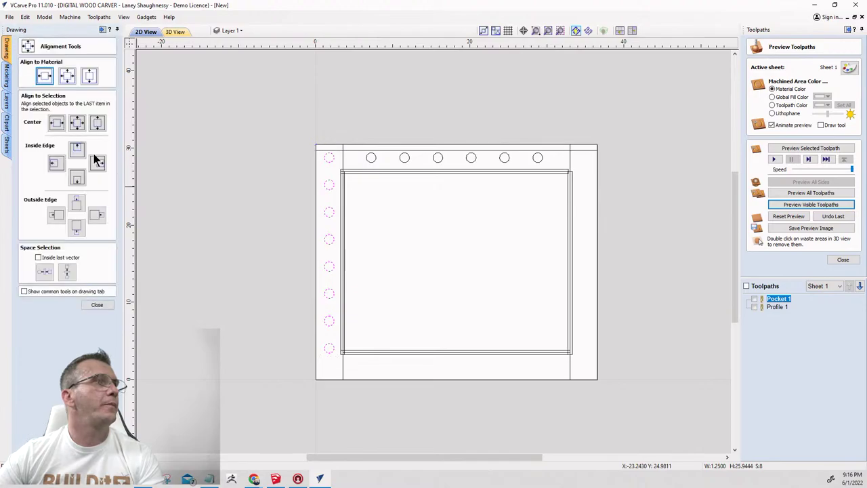
left_click(316, 206)
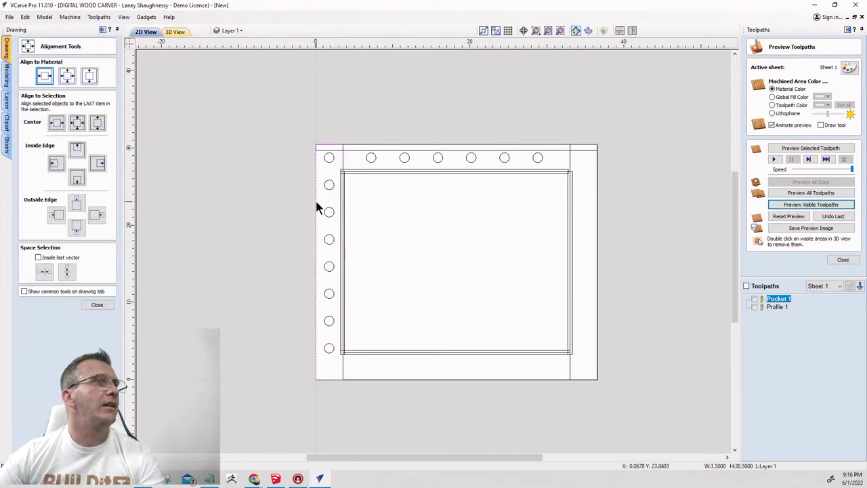
left_click(77, 123)
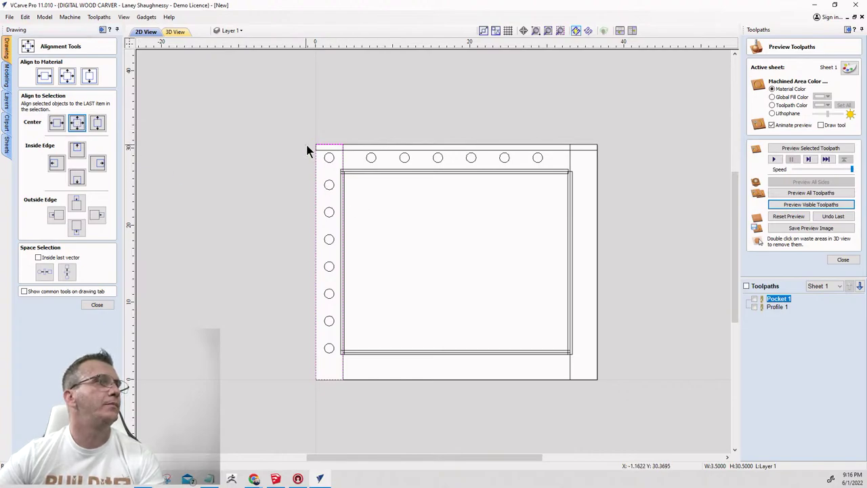
left_click_drag(310, 147, 340, 361)
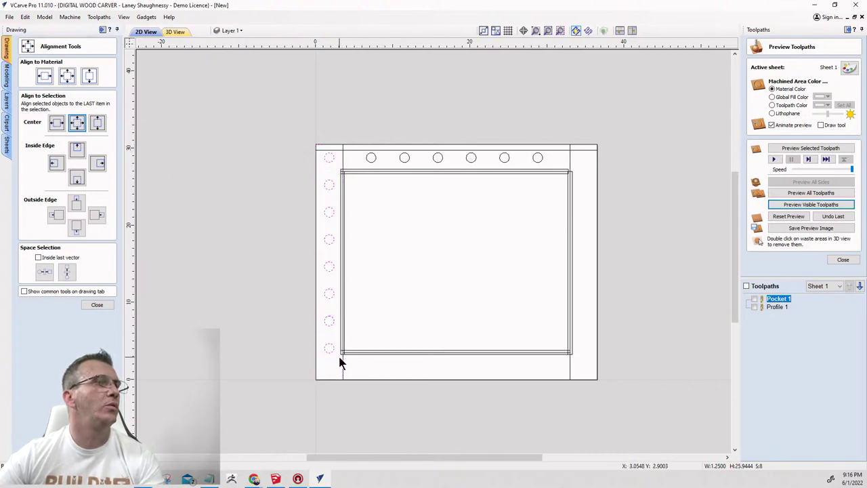
left_click(318, 263, "shift")
left_click(77, 123)
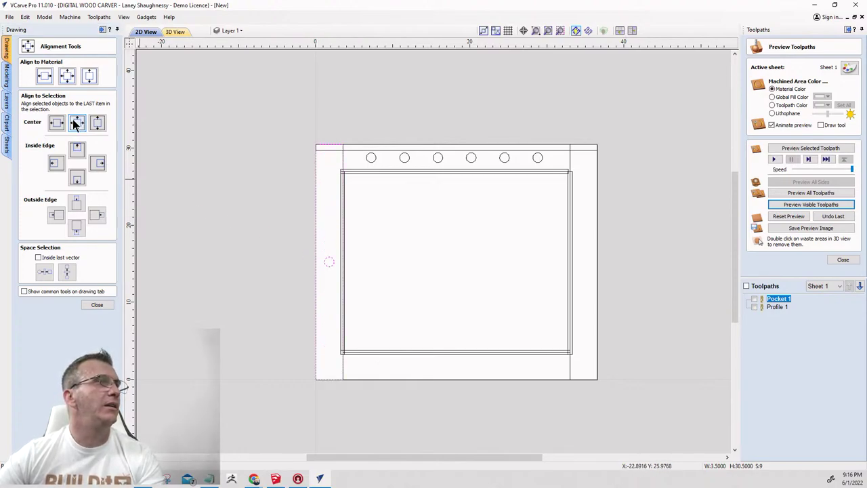
left_click(66, 271)
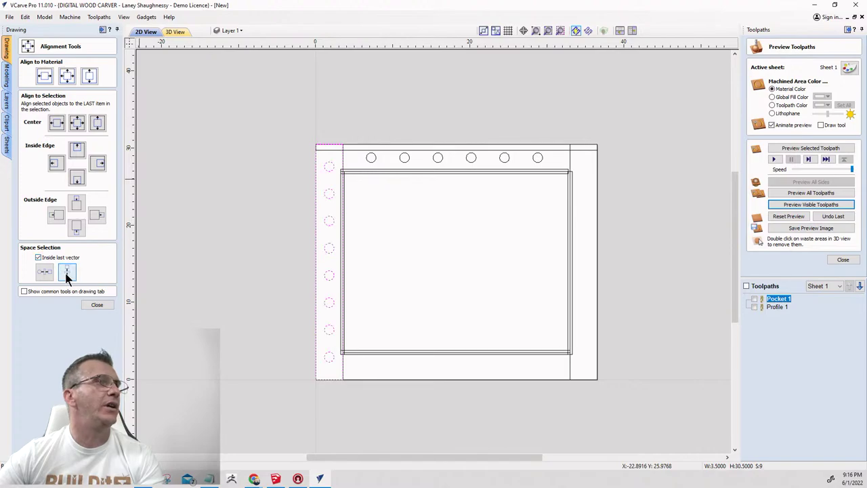
key("Escape")
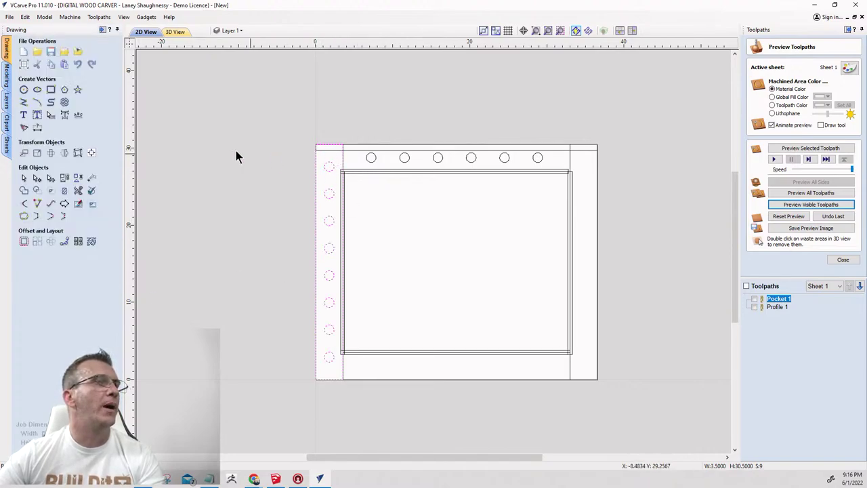
Draw a roughly 3.6875 by 3.818-inch rectangle at the frame's top-left corner.
left_click(50, 89)
scroll(306, 164, "up", 2)
scroll(306, 164, "up", 2)
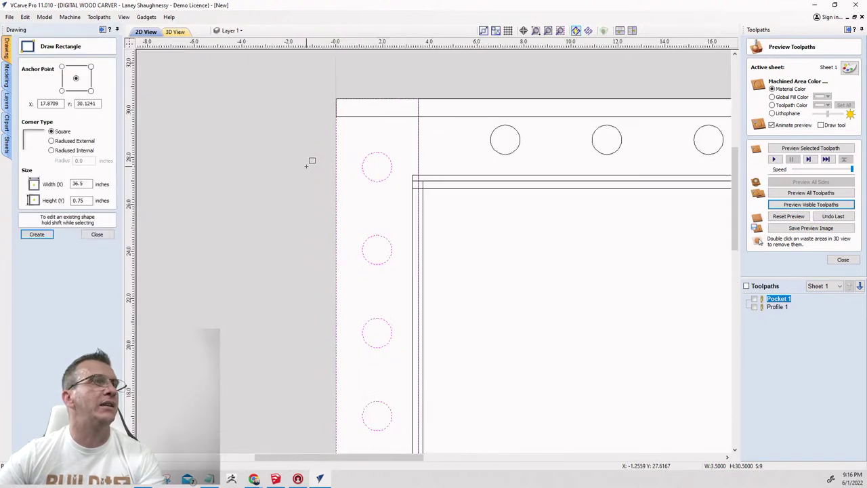
left_click_drag(338, 99, 425, 184)
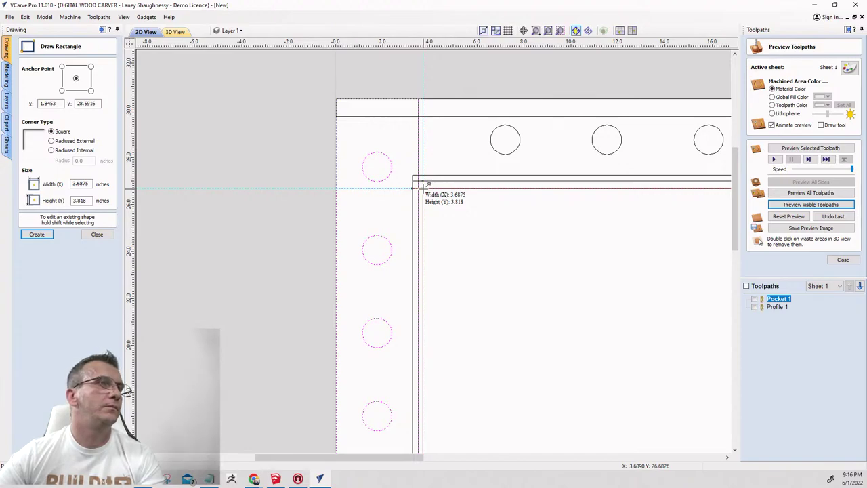
left_click_drag(424, 183, 424, 189)
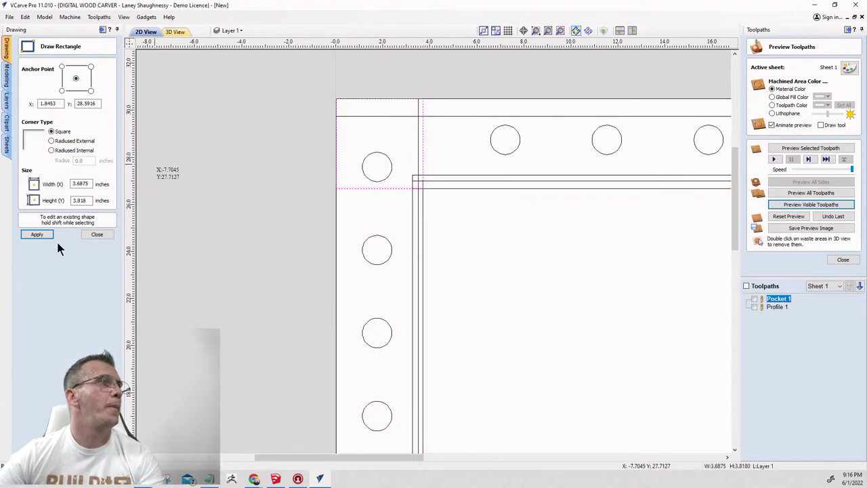
left_click(97, 235)
Select the eight left-column circles and move them upward.
scroll(212, 180, "down", 4)
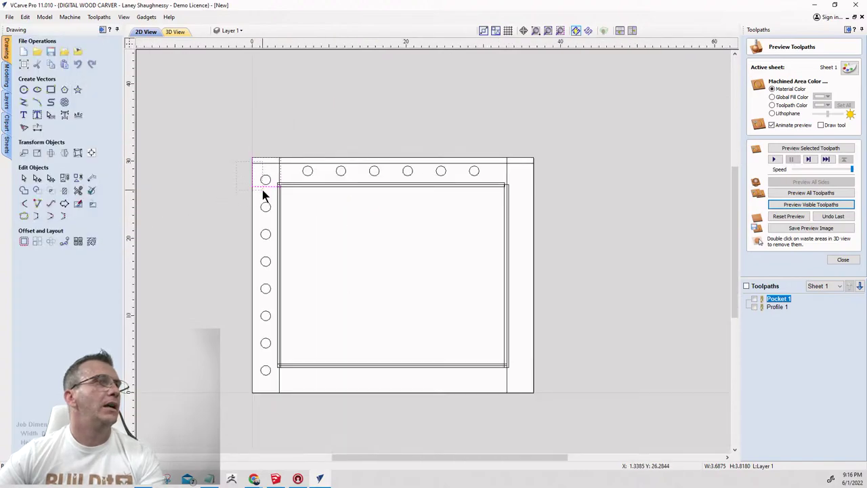
left_click_drag(281, 316, 272, 386)
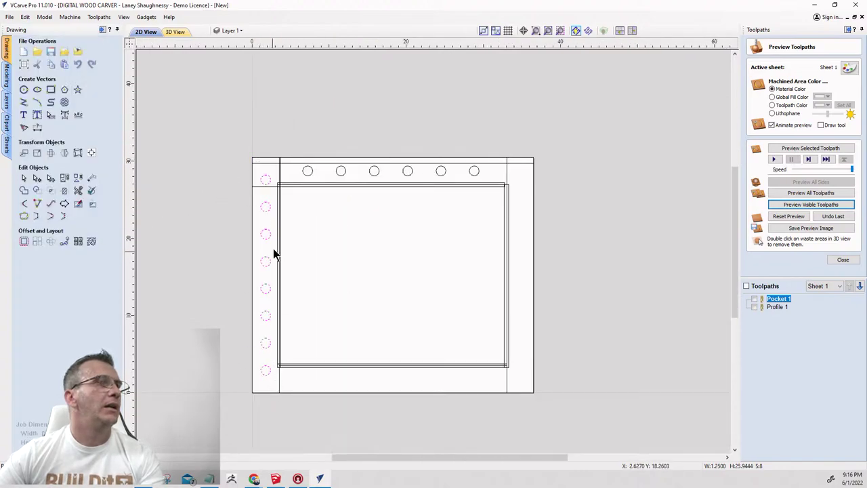
scroll(265, 171, "up", 5)
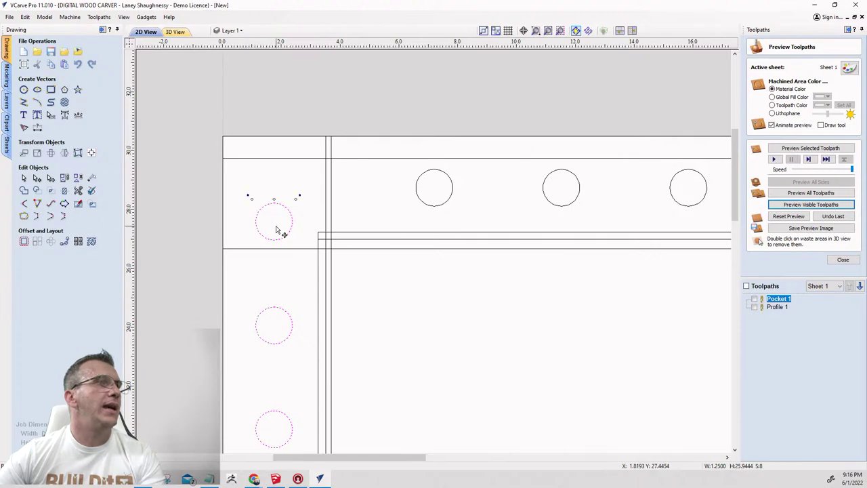
left_click_drag(271, 230, 274, 202)
scroll(359, 265, "down", 1)
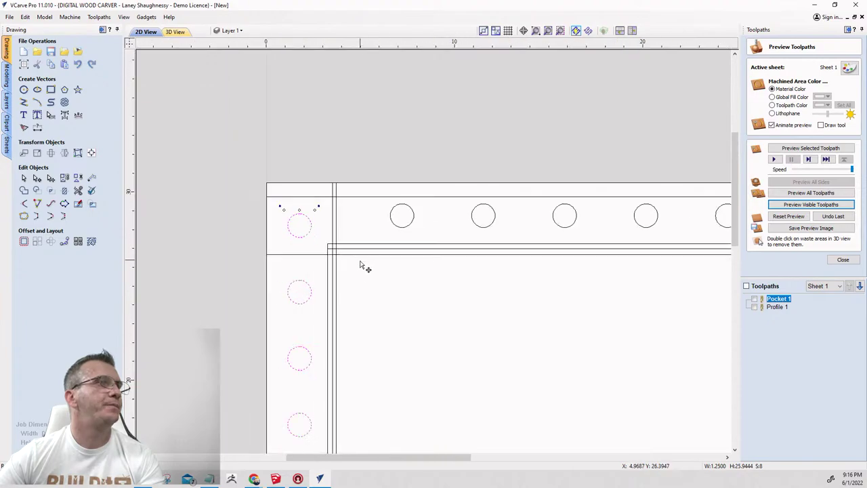
scroll(188, 193, "down", 2)
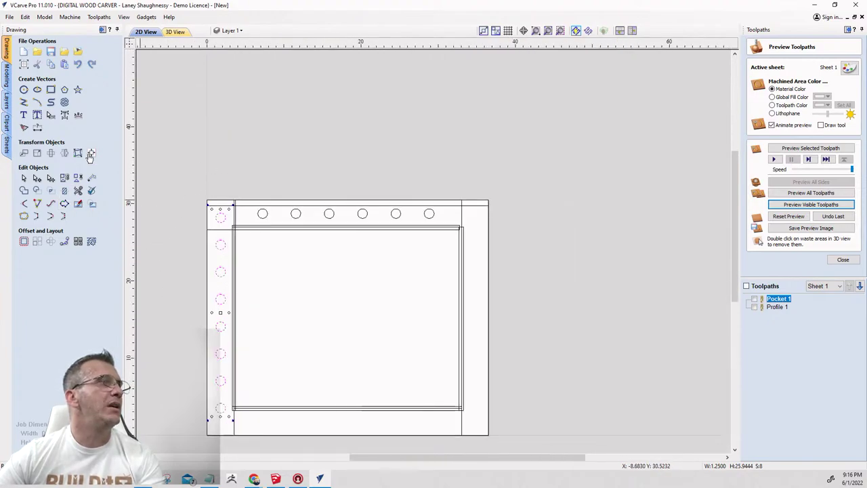
Mirror a copy of the left circles horizontally onto the right stile.
left_click(65, 154)
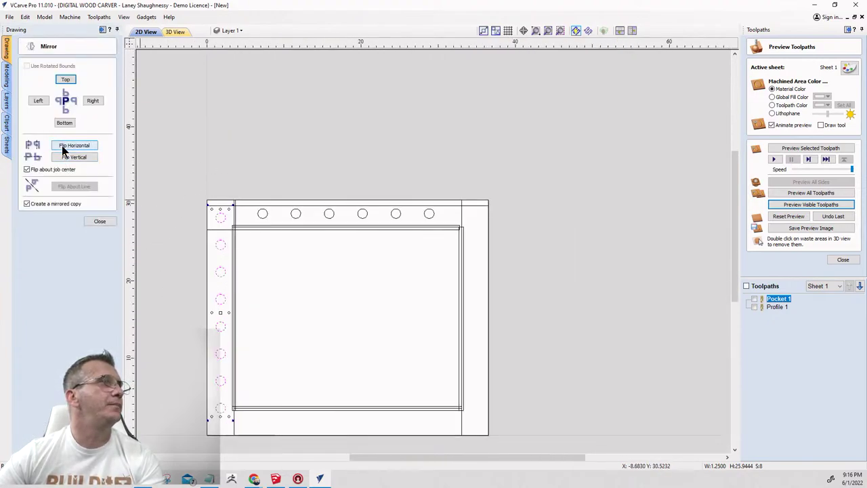
left_click(63, 146)
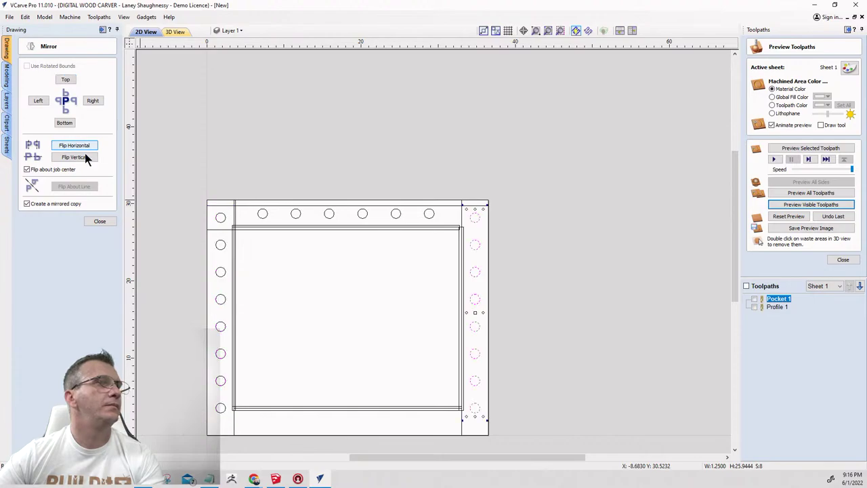
left_click(251, 152)
scroll(610, 144, "down", 2)
scroll(349, 173, "up", 5)
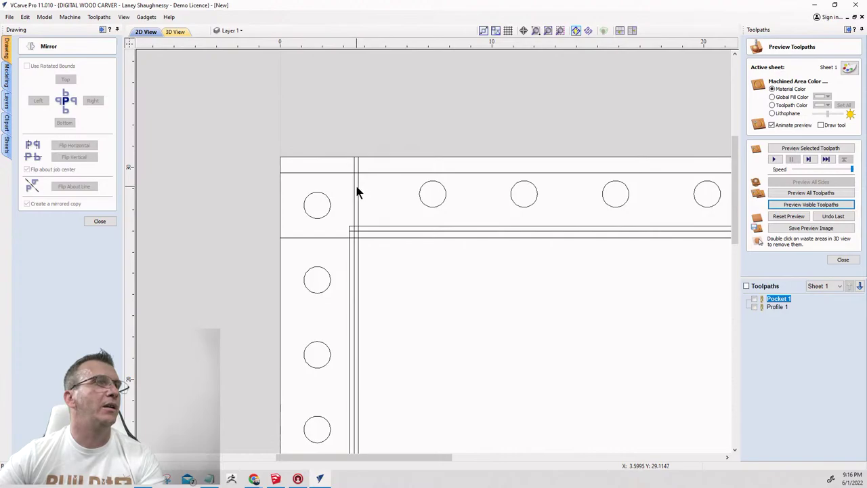
Mirror a copy of the 36.5 by 0.75-inch top strip vertically onto the bottom edge.
left_click(358, 190)
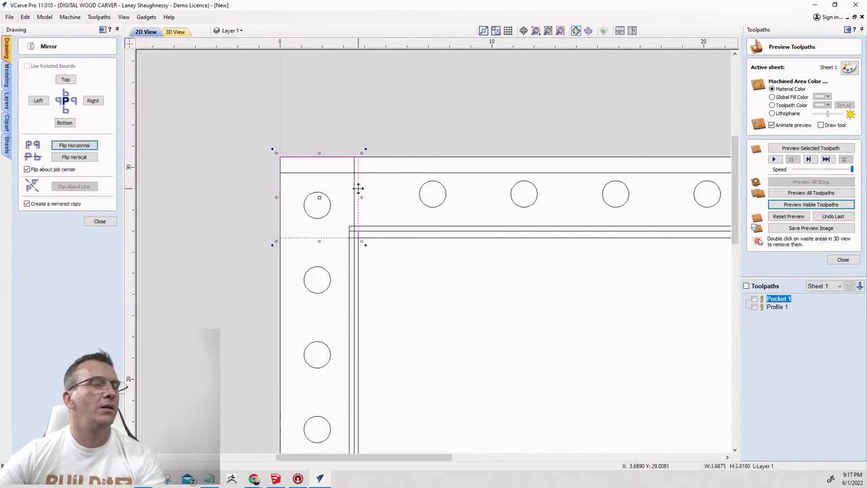
key("Escape")
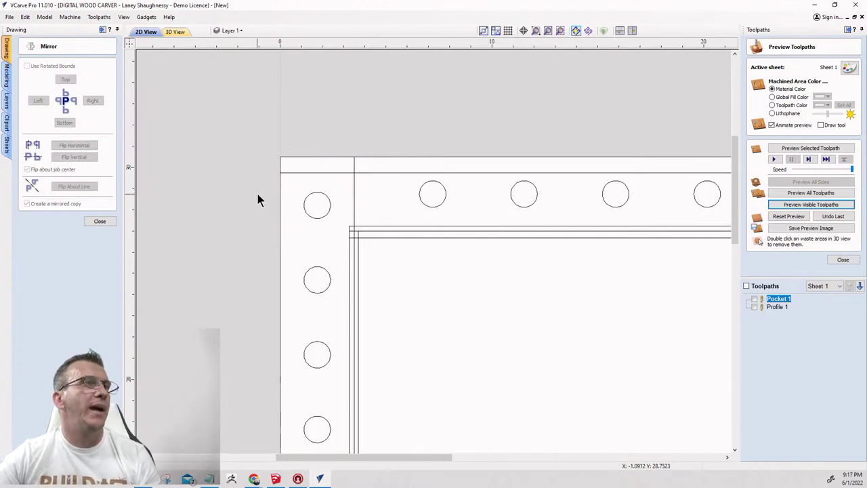
left_click(306, 171)
scroll(285, 148, "down", 3)
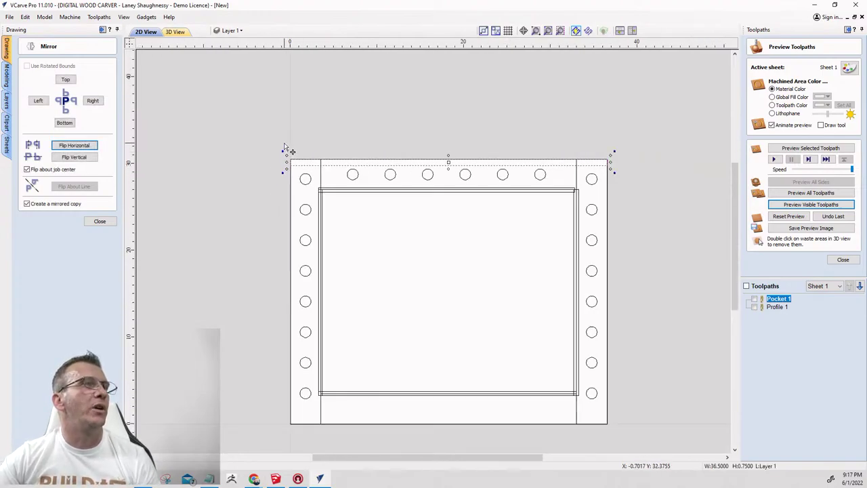
left_click(67, 157)
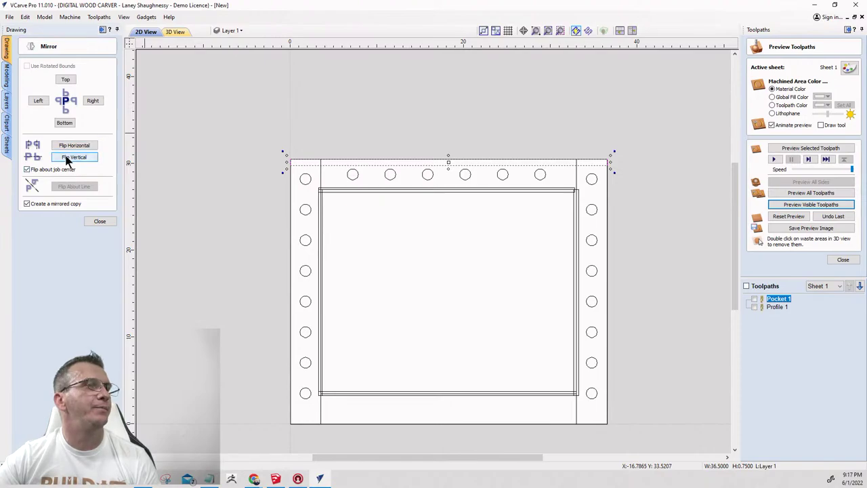
left_click(101, 221)
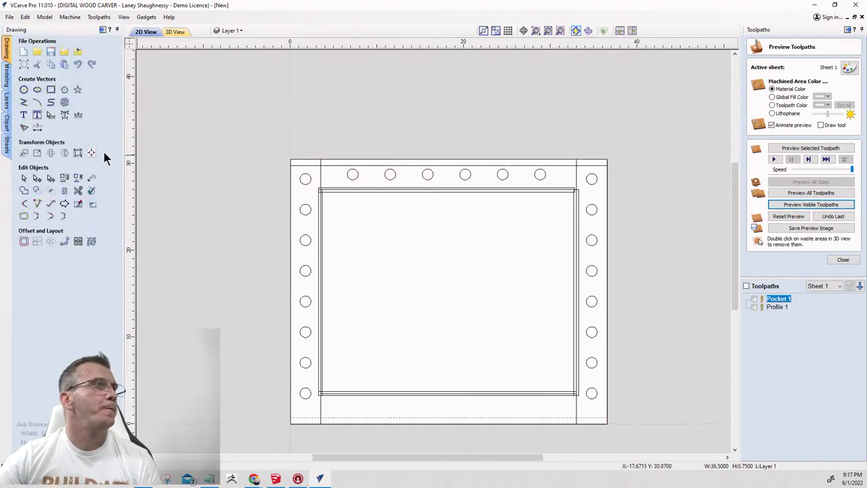
Draw a thin 0.75 x 30.5 inch rectangle strip down the frame's left outer edge.
left_click(51, 89)
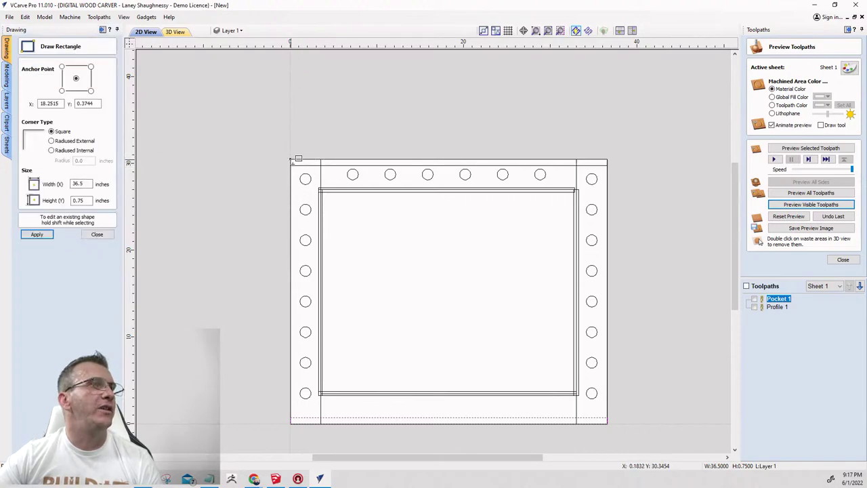
left_click_drag(291, 160, 296, 427)
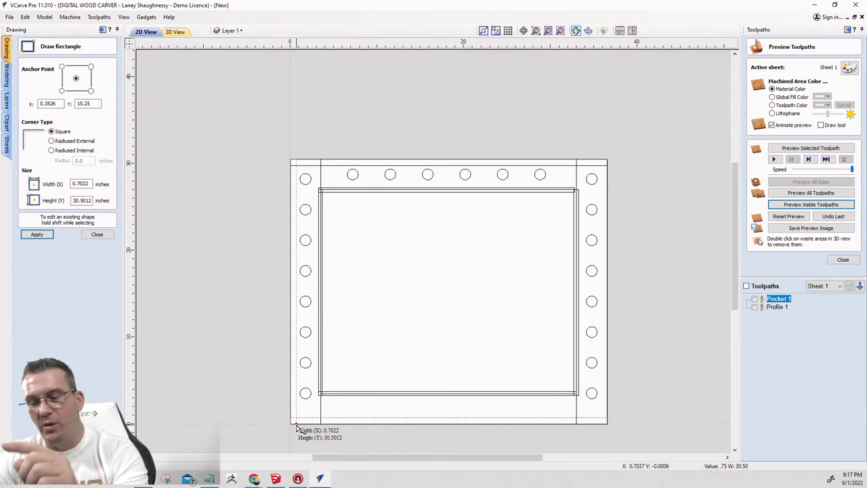
left_click_drag(296, 428, 299, 428)
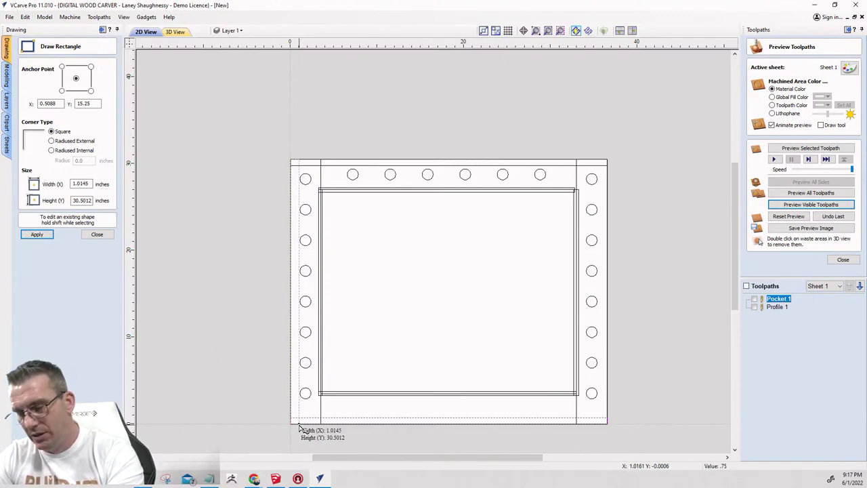
left_click_drag(300, 428, 297, 424)
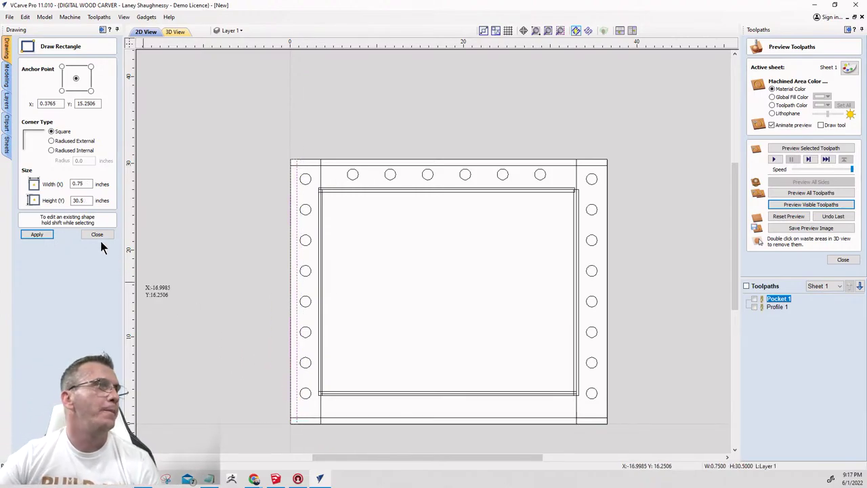
left_click(99, 235)
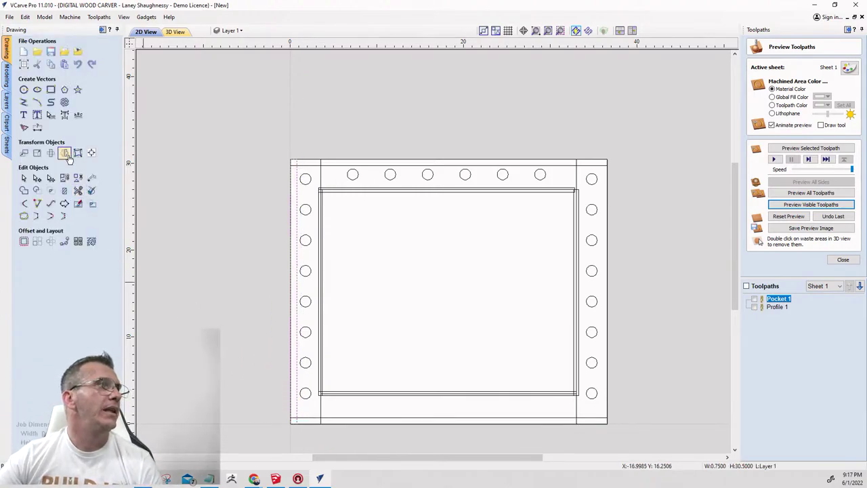
left_click(67, 152)
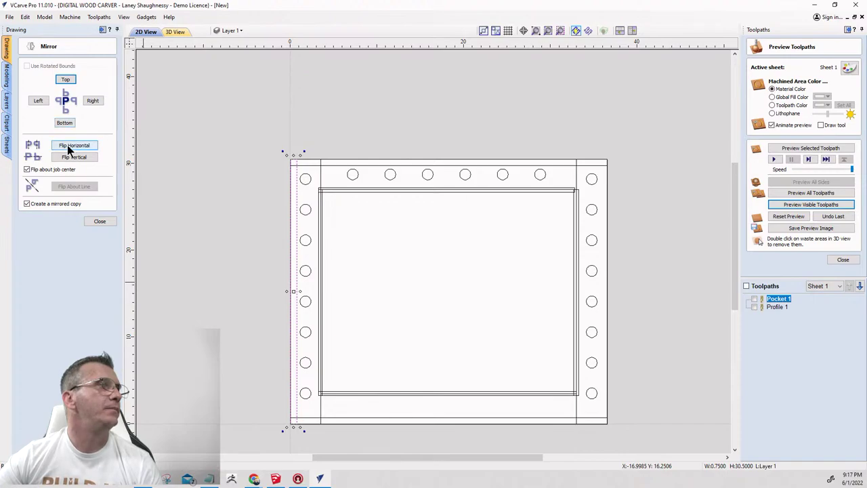
Mirror the left strip horizontally as a copy onto the frame's right edge.
left_click(67, 145)
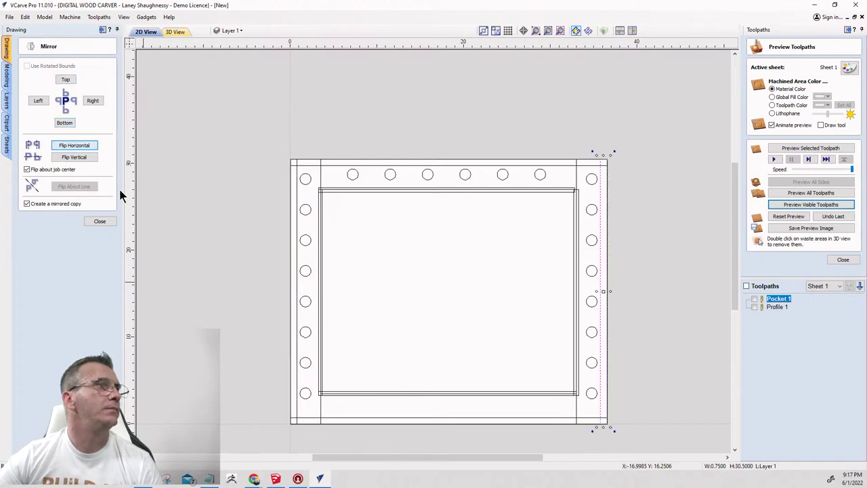
left_click(100, 221)
scroll(331, 199, "up", 4)
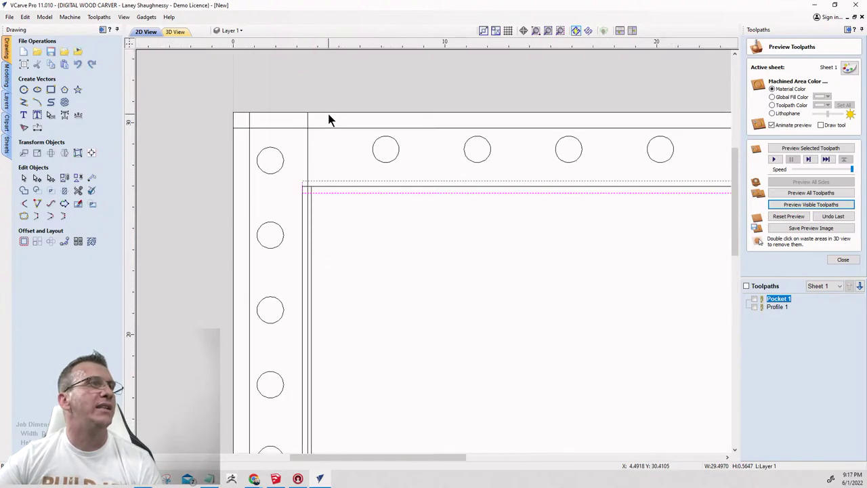
Move the top strip up so it lines up with the frame's top edge.
left_click(329, 118)
left_click(329, 119)
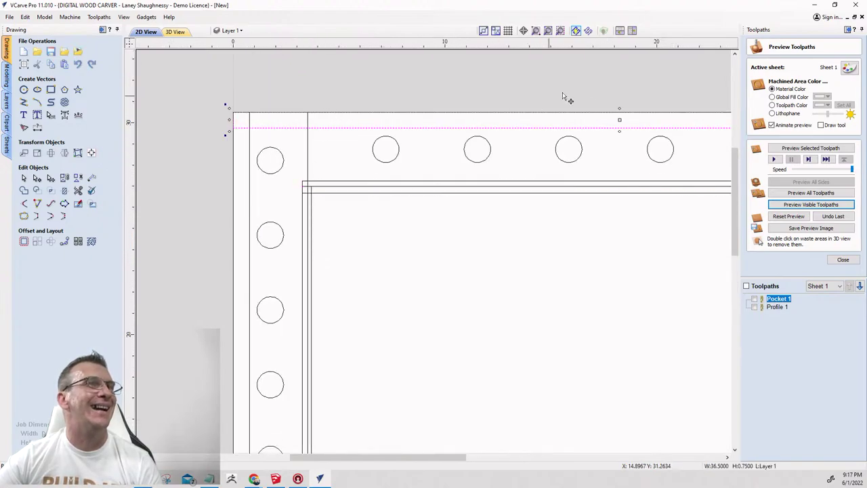
left_click_drag(620, 109, 620, 103)
scroll(232, 357, "down", 5)
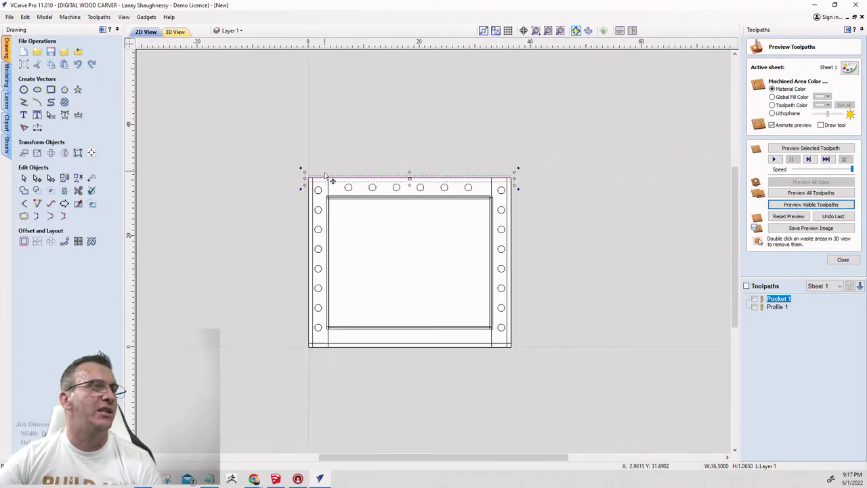
scroll(313, 259, "up", 4)
Check the left and bottom strips, then widen the right edge strip to about 1.22 inches.
left_click(339, 267)
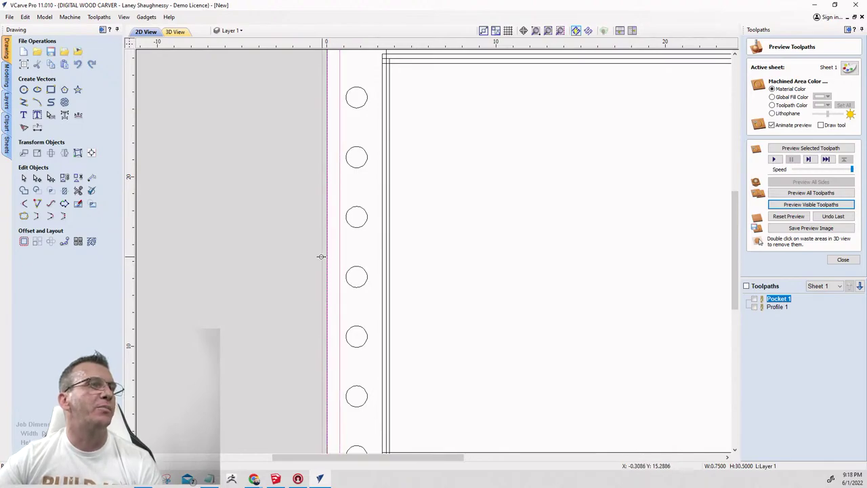
scroll(298, 244, "down", 4)
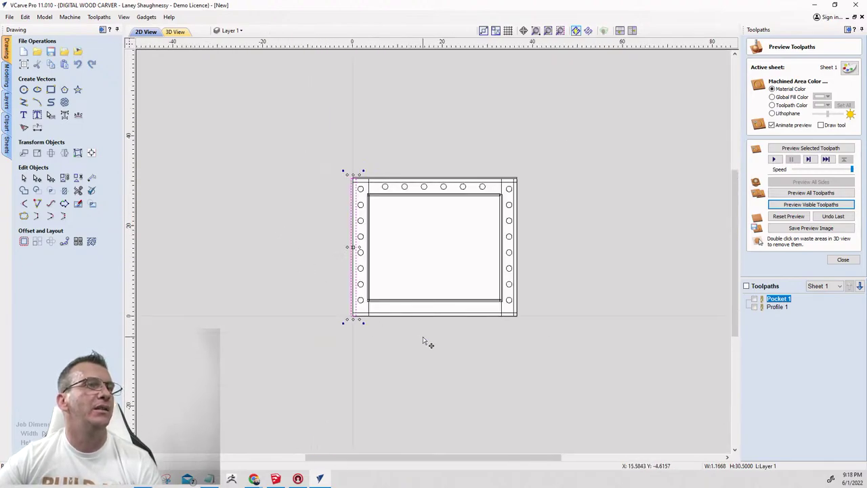
scroll(424, 341, "up", 4)
left_click(431, 291)
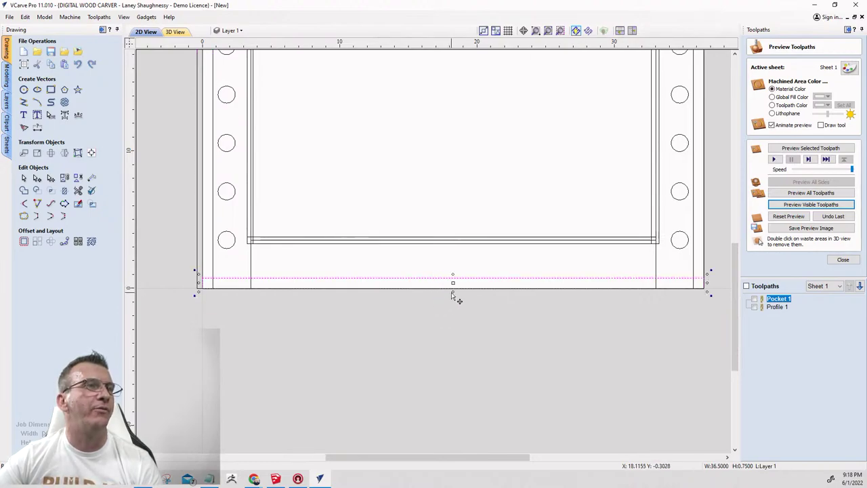
scroll(609, 369, "down", 2)
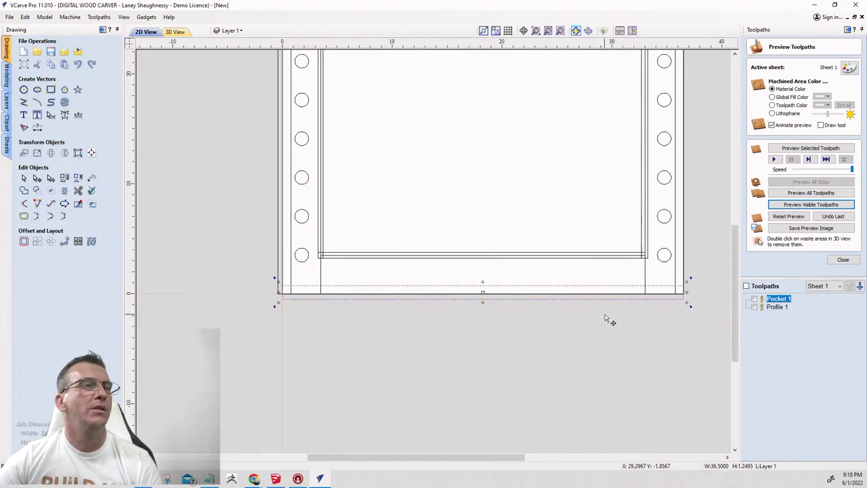
scroll(682, 259, "up", 2)
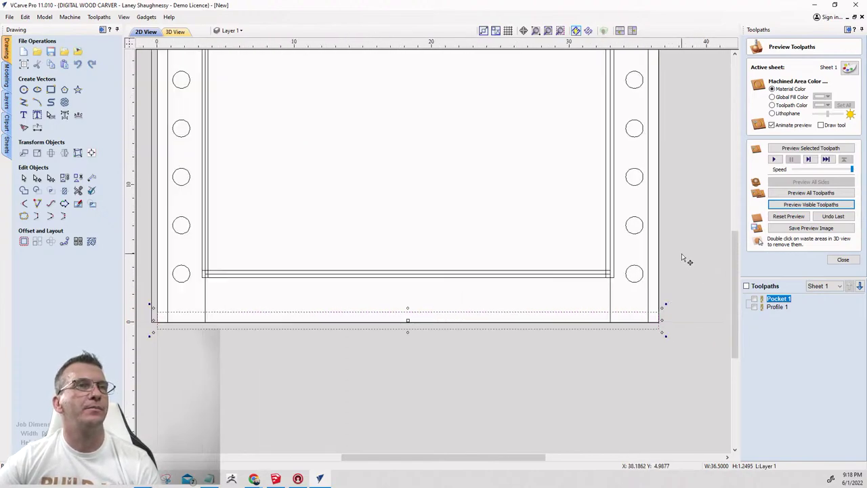
left_click(649, 285)
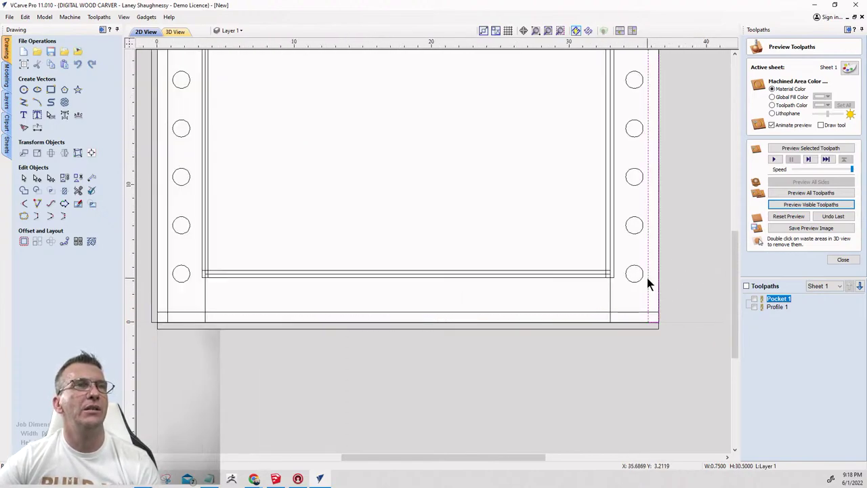
left_click_drag(662, 113, 668, 113)
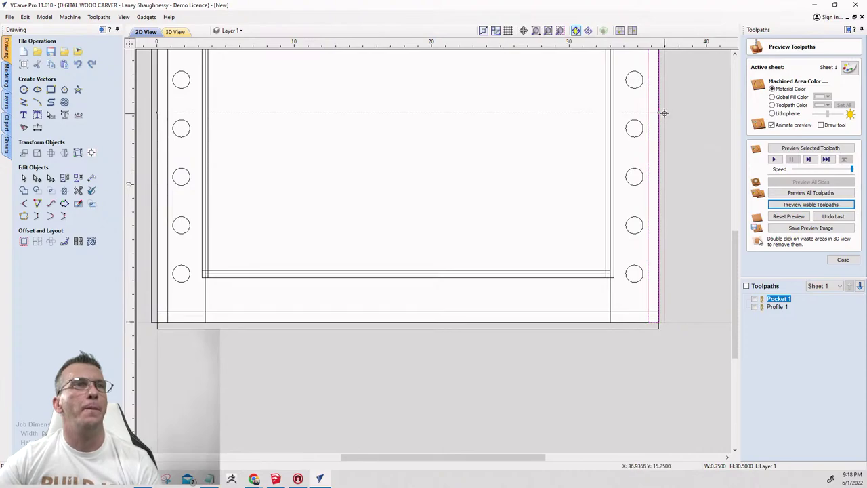
left_click(842, 261)
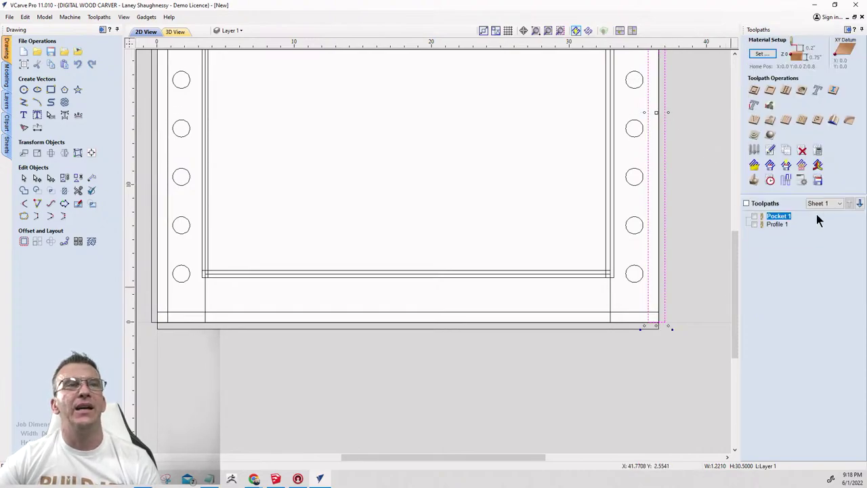
scroll(736, 278, "down", 3)
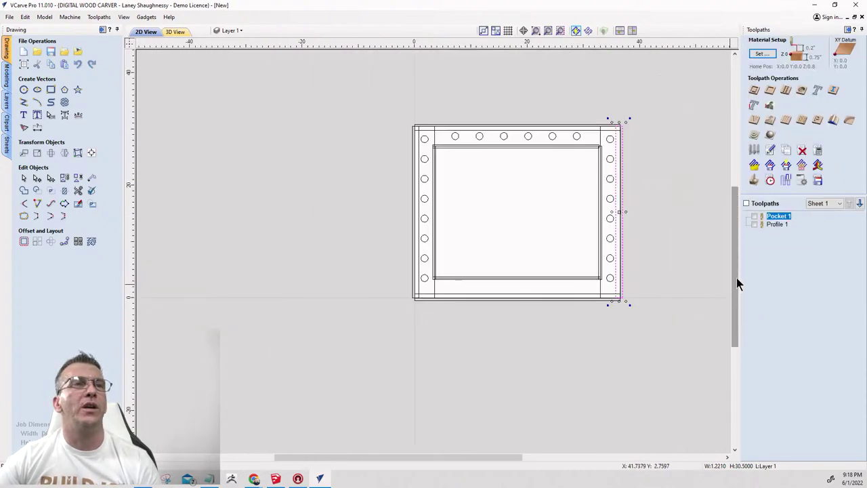
Select all four edge strips and calculate a 0.25-inch-deep Pocket 2 toolpath around them.
left_click(571, 298, "shift")
left_click(414, 254, "shift")
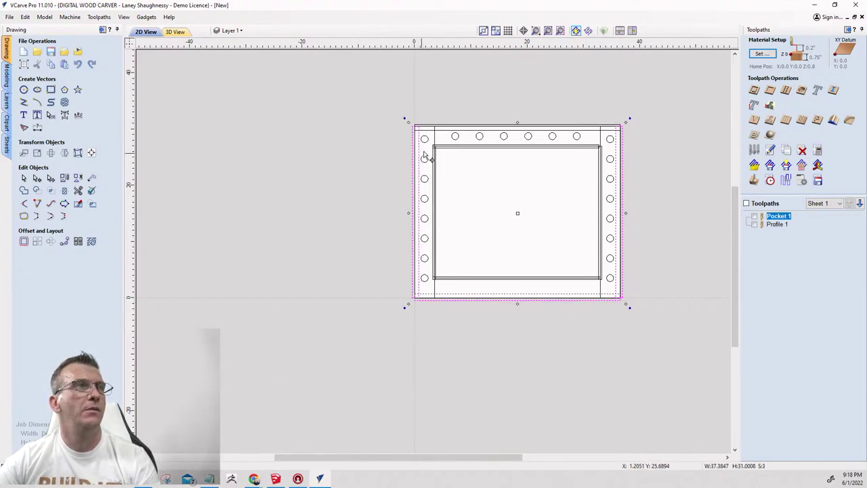
left_click(455, 128, "shift")
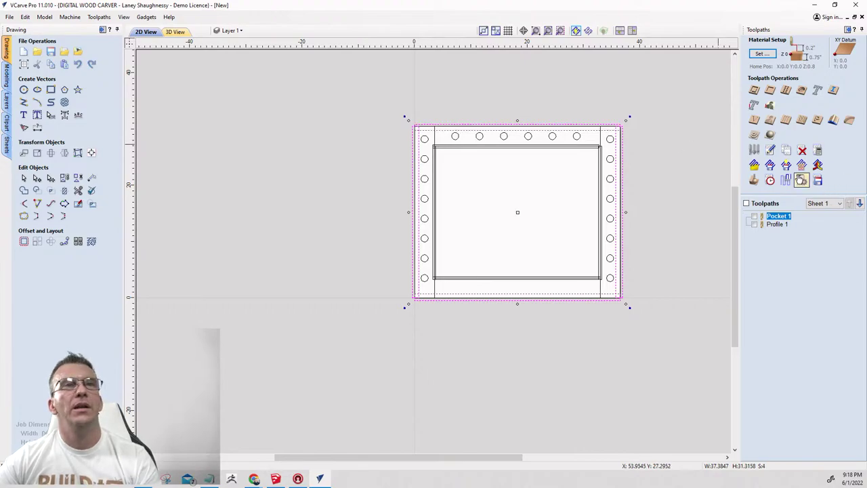
left_click(770, 91)
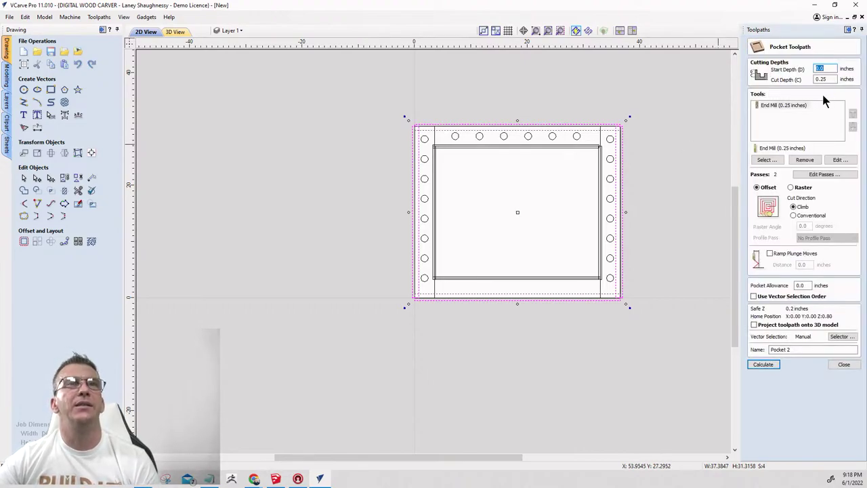
left_click(762, 364)
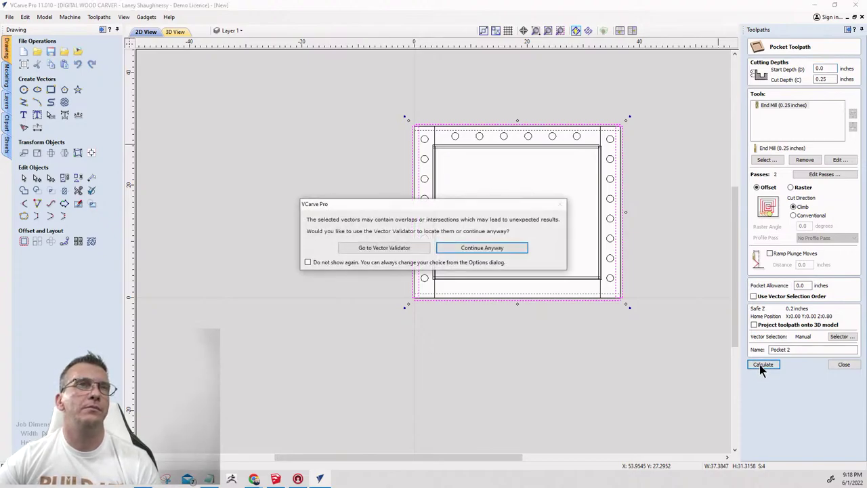
left_click(493, 248)
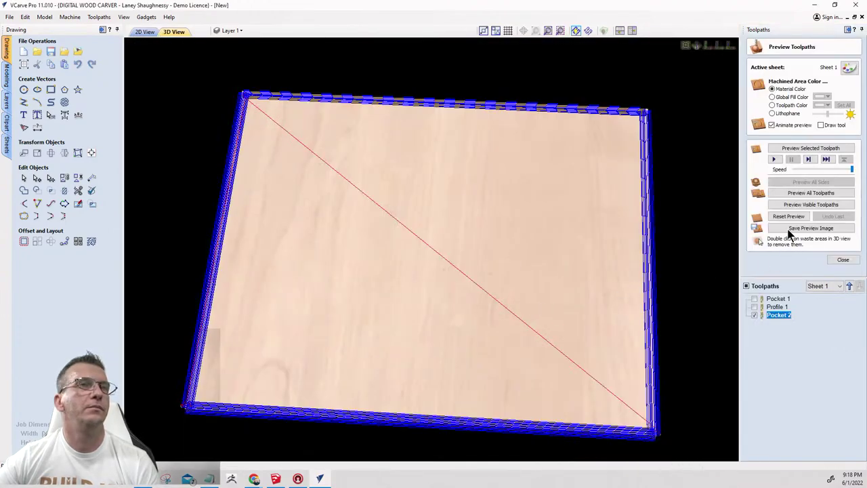
Extend the Pocket 1 inner pocket's right edge to meet the neighbouring line.
left_click(144, 32)
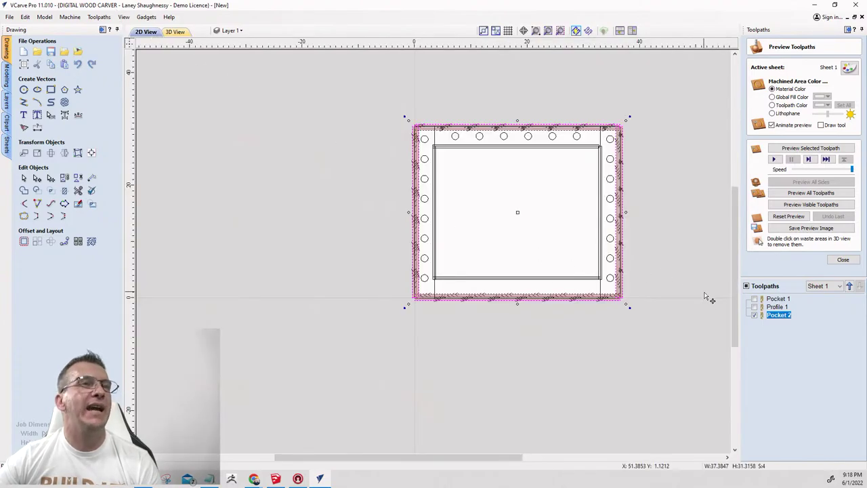
left_click(774, 301)
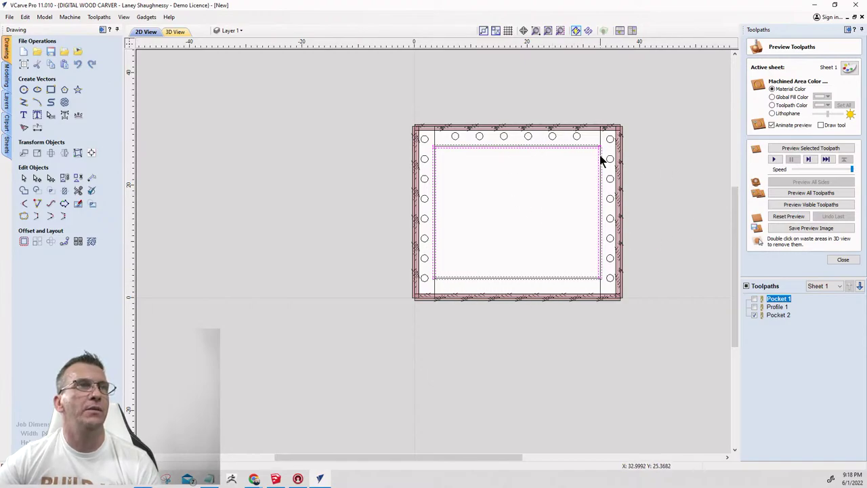
scroll(600, 155, "up", 4)
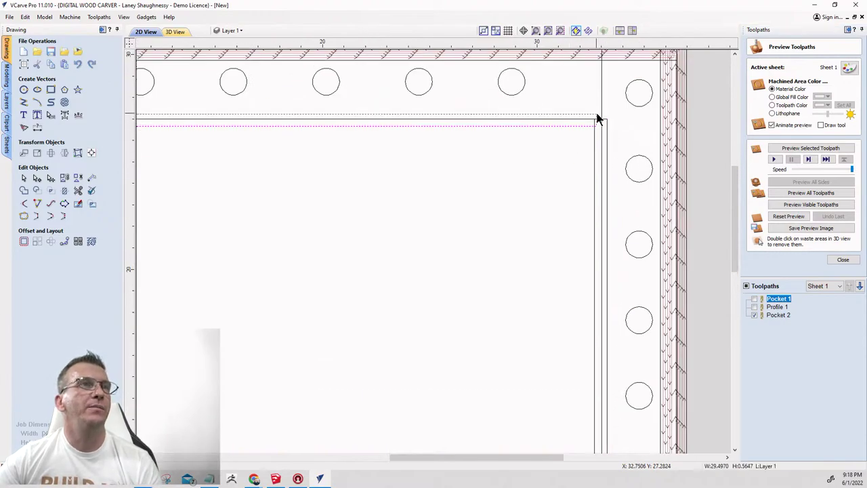
scroll(598, 119, "up", 4)
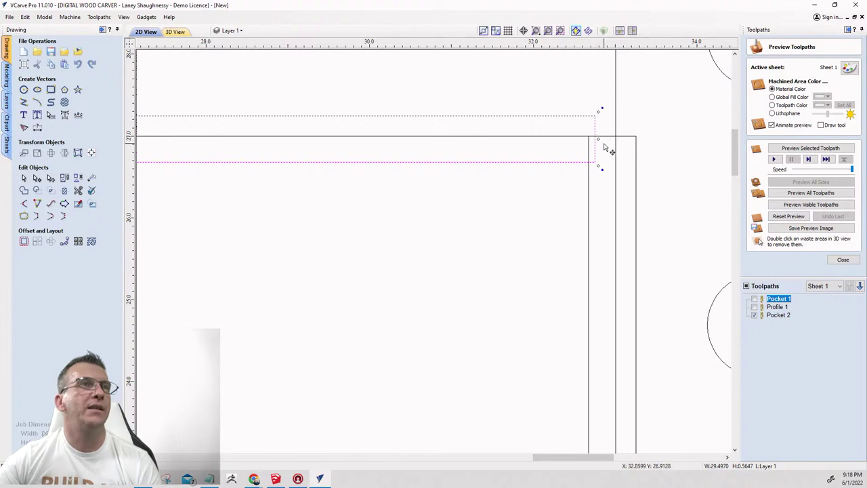
left_click_drag(598, 139, 637, 138)
scroll(678, 135, "down", 5)
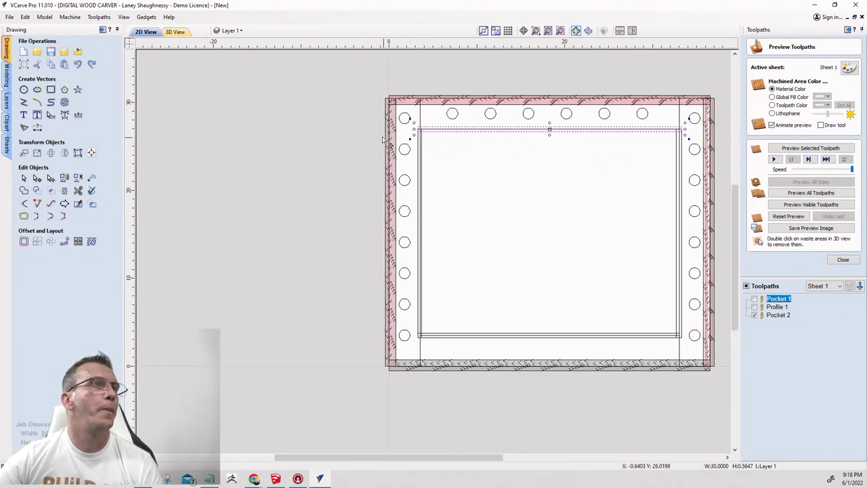
scroll(416, 136, "up", 4)
scroll(419, 126, "down", 1)
scroll(419, 126, "down", 3)
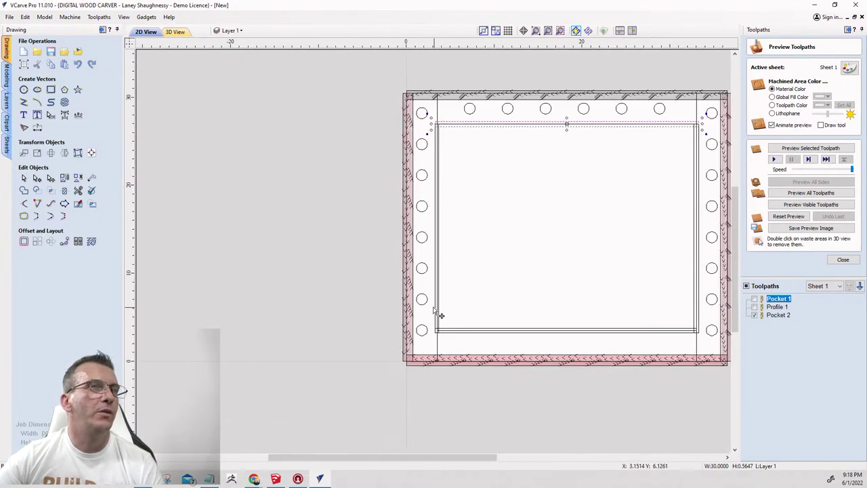
scroll(670, 363, "down", 2)
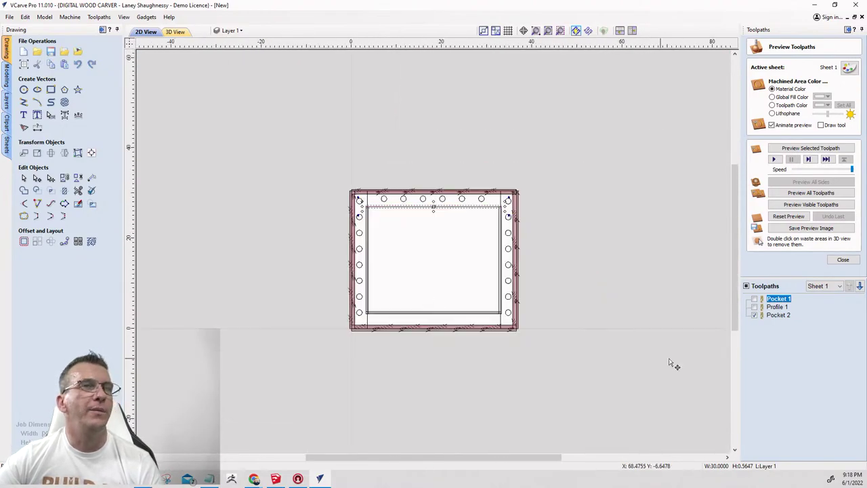
Recalculate the Pocket 1 and Profile 1 toolpaths, accepting the overlapping-vectors warning.
double_click(772, 300)
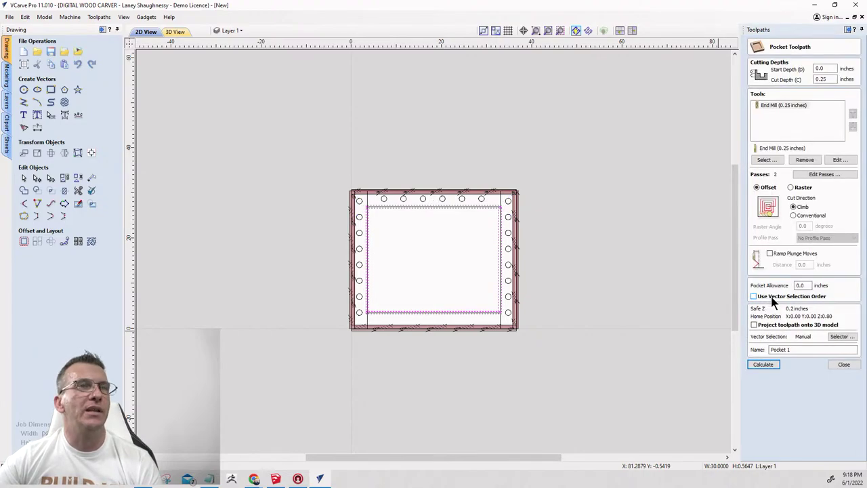
left_click(765, 363)
left_click(478, 248)
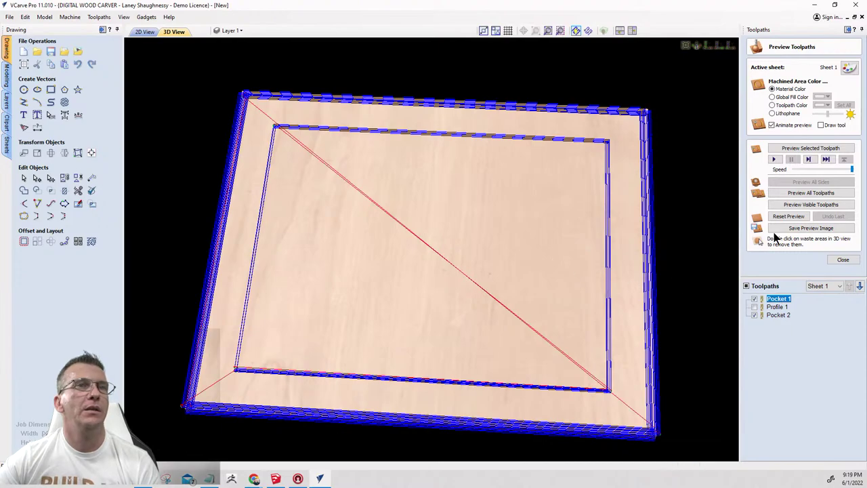
left_click(776, 308)
double_click(777, 307)
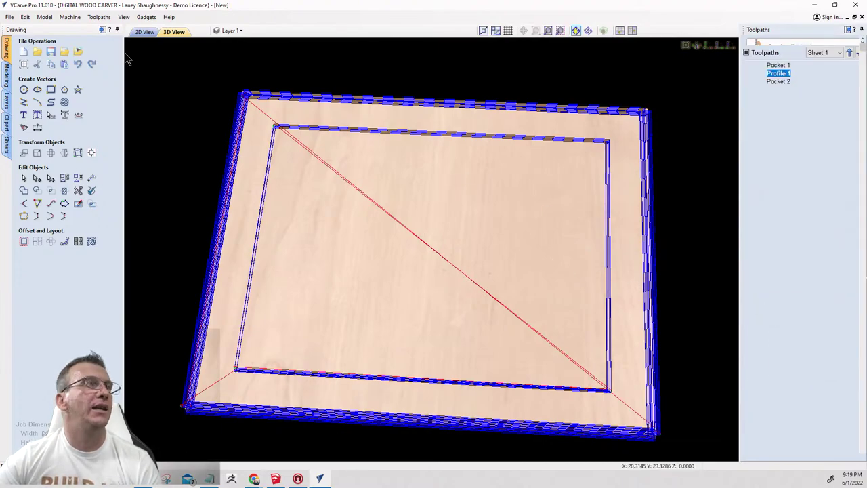
left_click(146, 32)
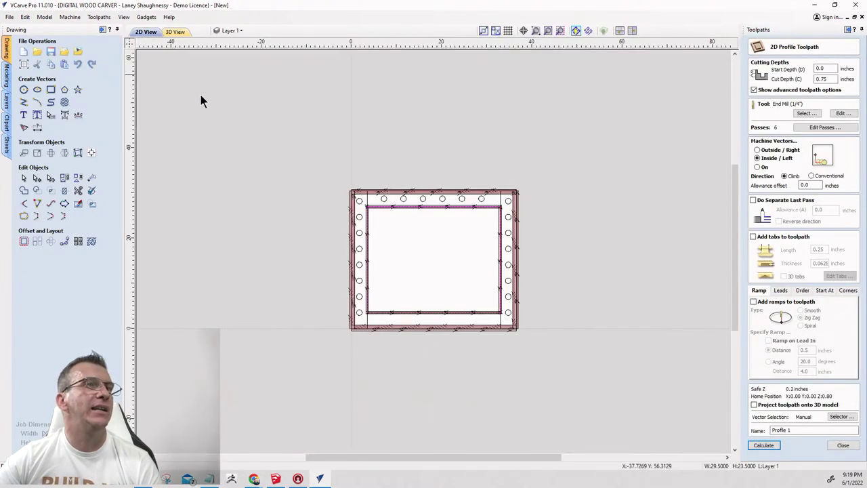
left_click(753, 446)
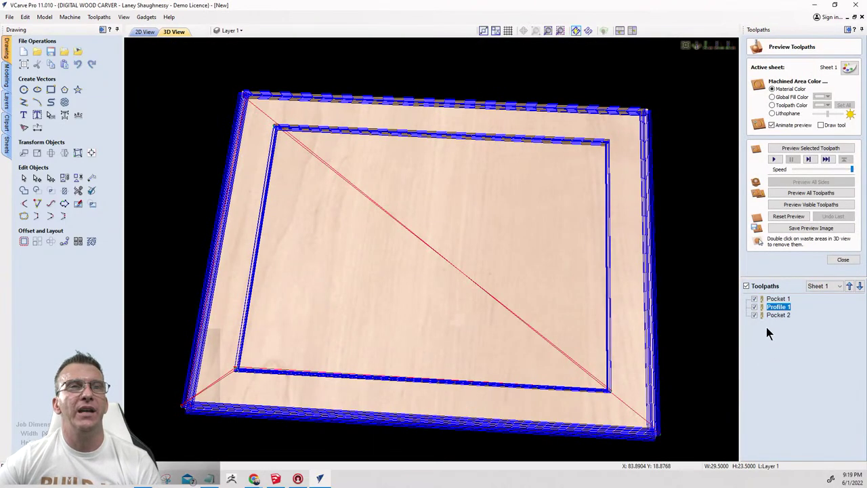
Move Profile 1 to the top, preview all toolpaths without the centre waste, then return to 2D.
left_click(850, 286)
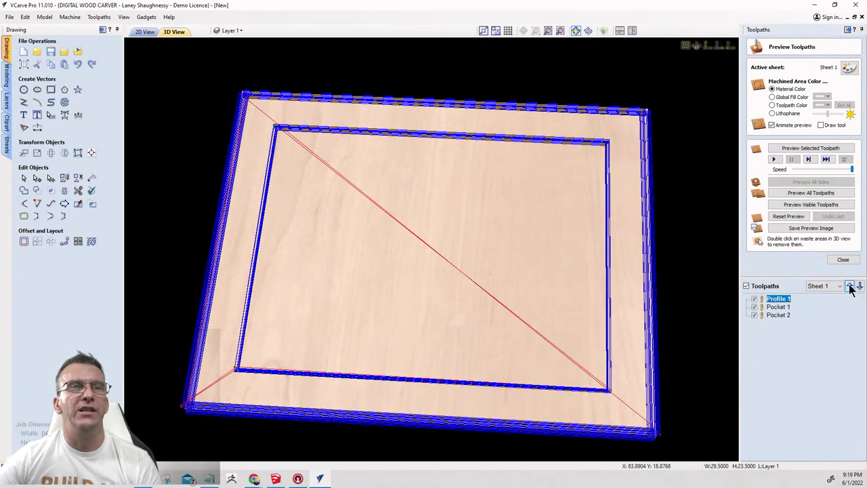
left_click(801, 194)
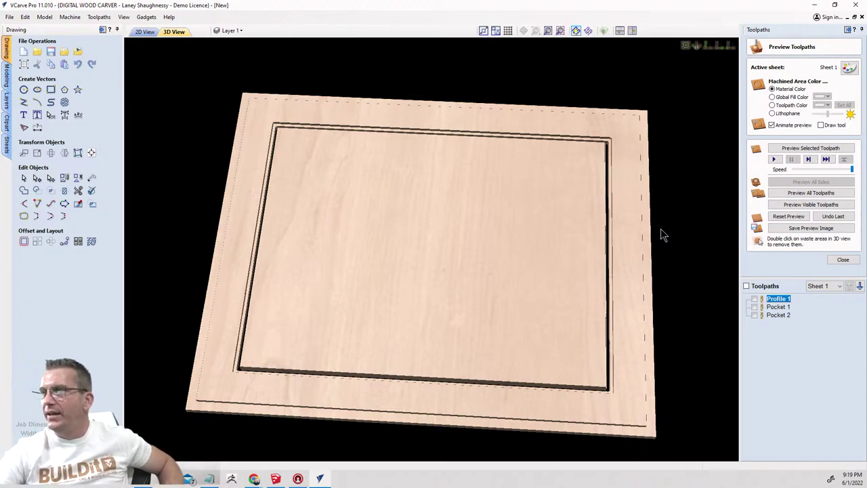
double_click(478, 263)
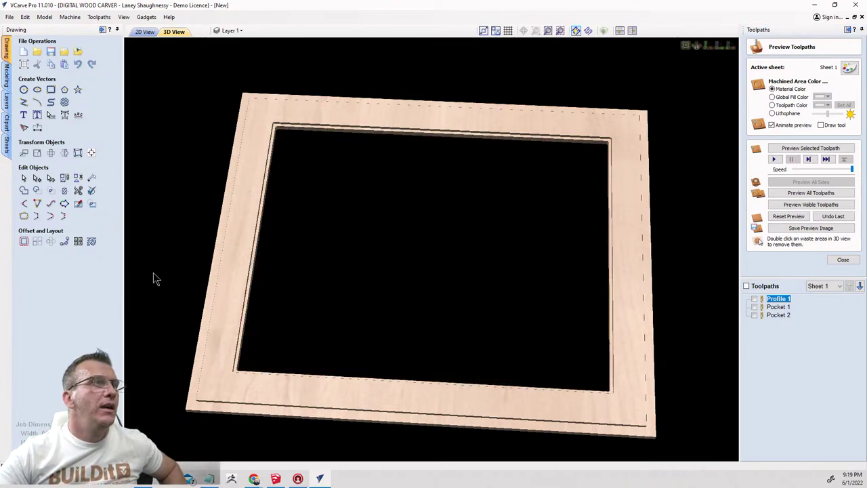
left_click_drag(245, 240, 141, 237)
left_click_drag(286, 136, 369, 75)
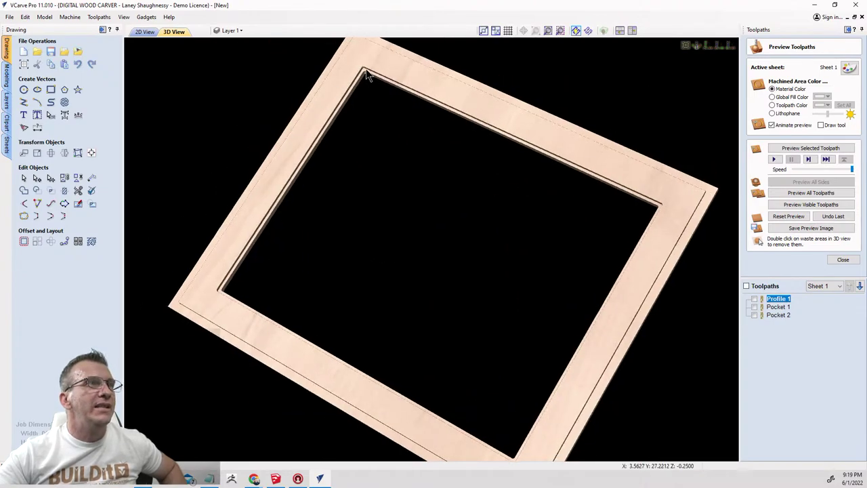
left_click_drag(673, 236, 680, 207)
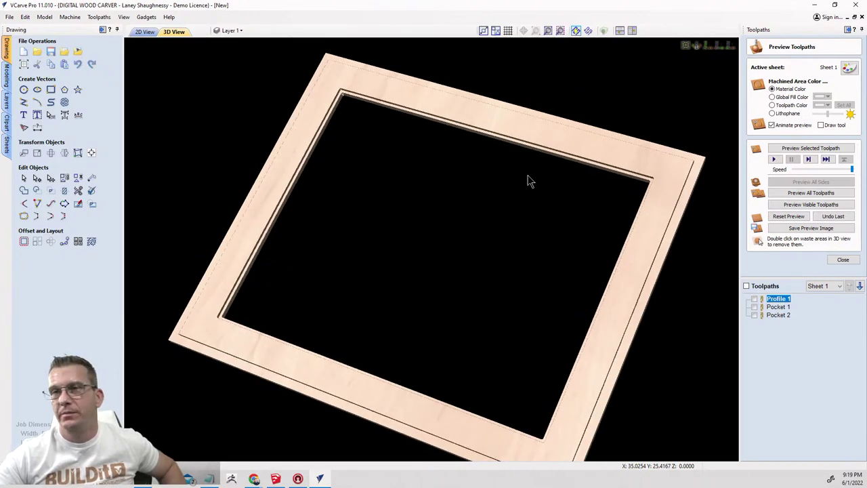
left_click(145, 31)
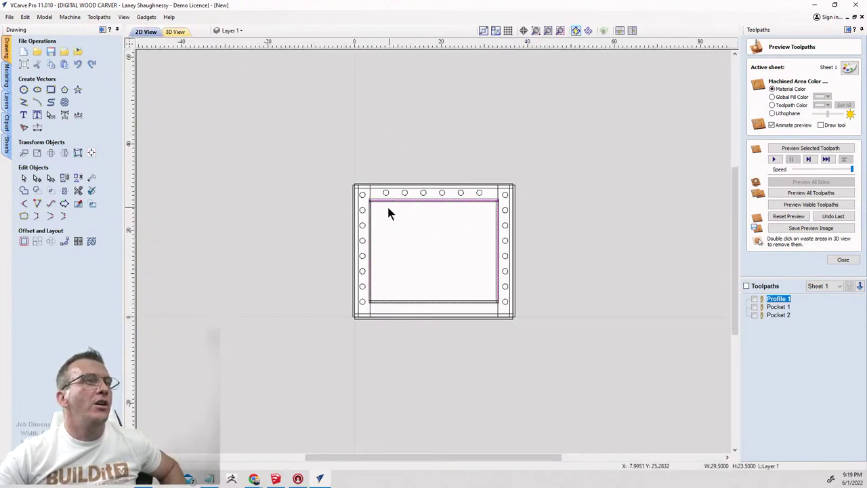
Select the six top-row holes together with the top rail outline.
scroll(352, 203, "up", 3)
mouse_move(312, 175)
left_mouse_down()
mouse_move(434, 207)
mouse_move(442, 399)
left_mouse_up()
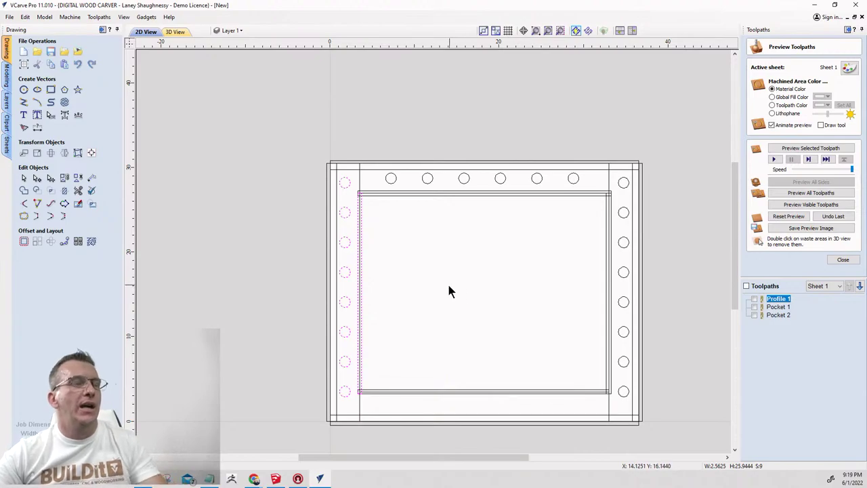
left_click(361, 302, "shift")
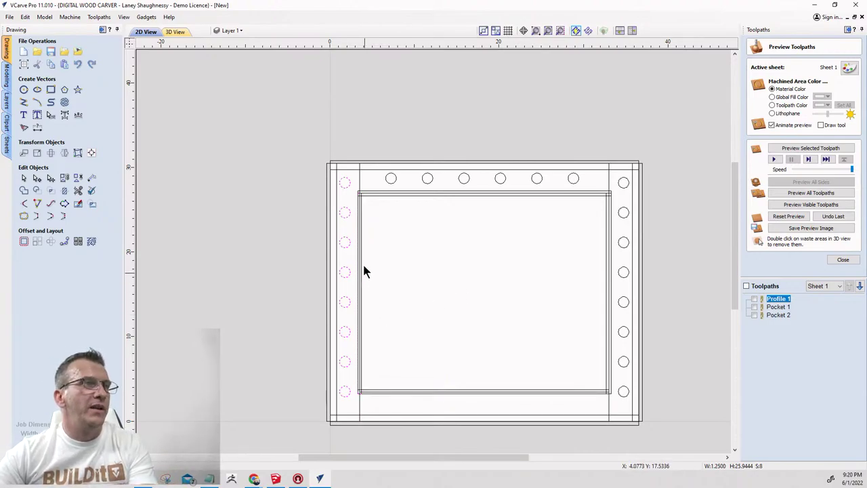
left_click_drag(374, 164, 593, 205, "shift")
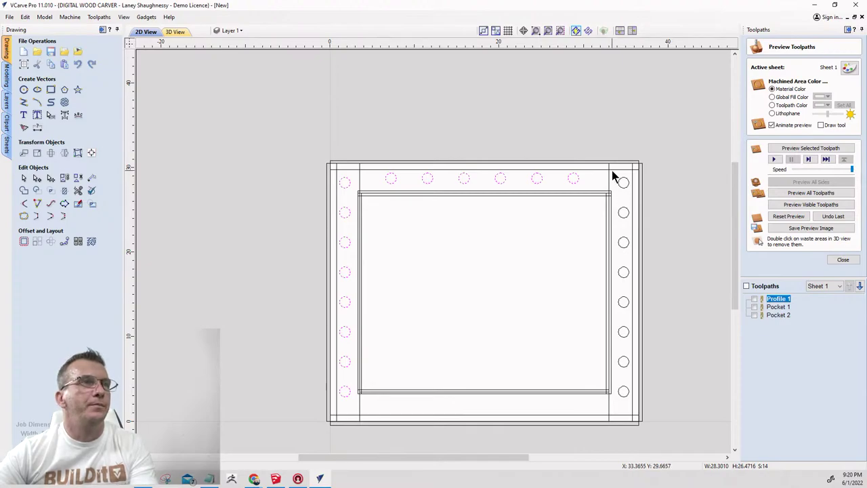
left_click(613, 178, "shift")
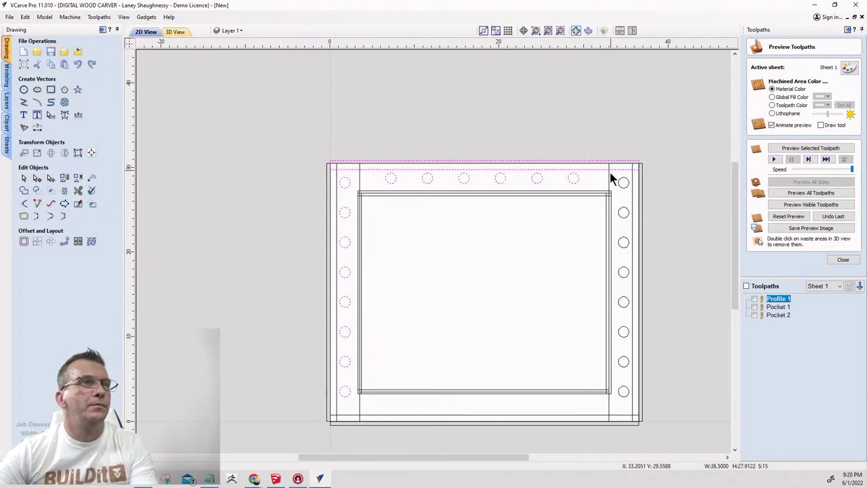
left_click(359, 184)
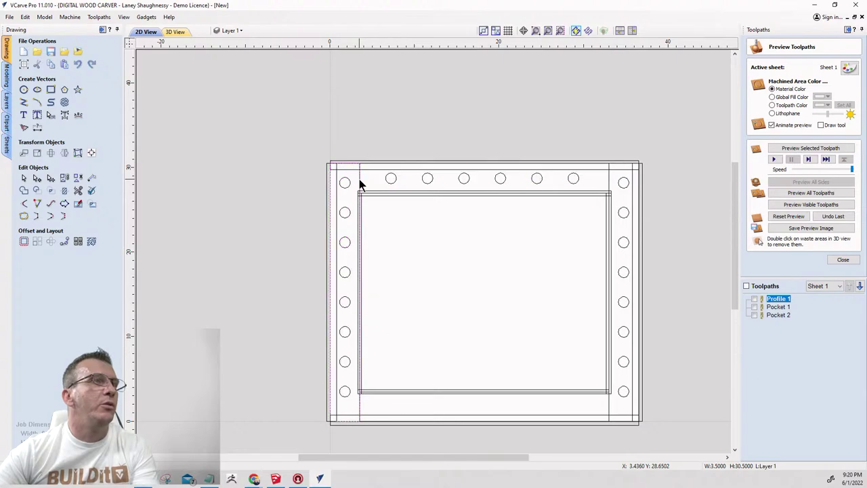
left_click(610, 189)
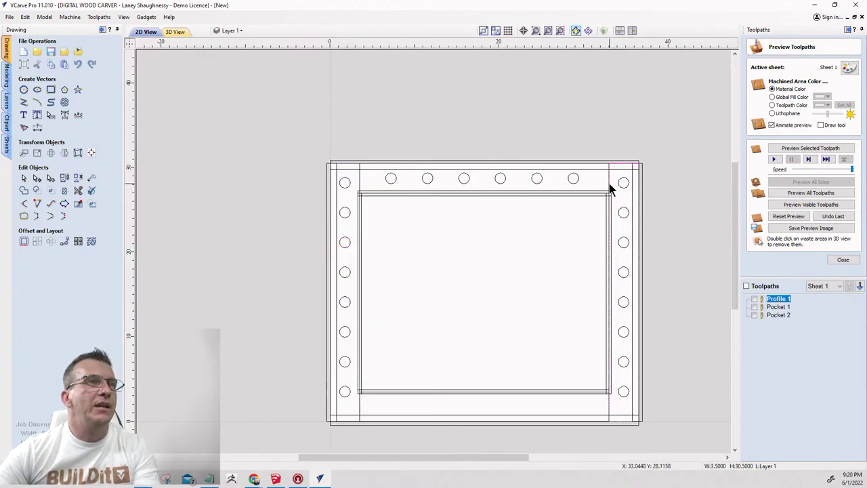
scroll(590, 191, "up", 2)
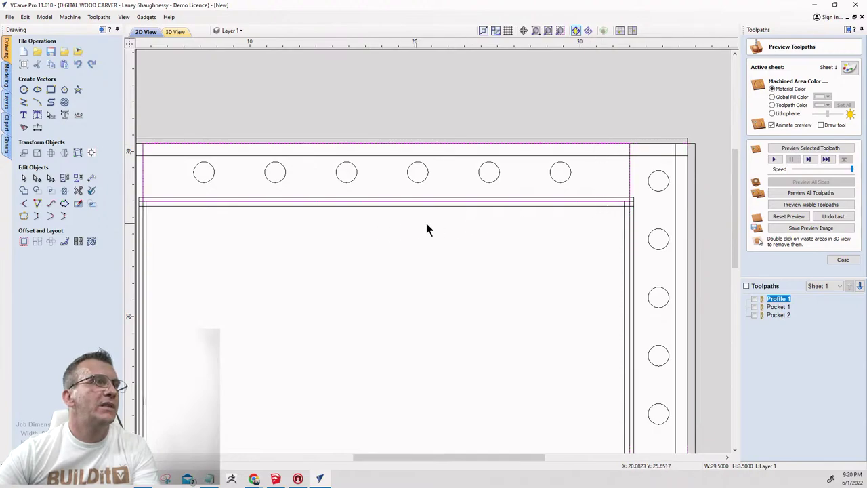
scroll(434, 227, "down", 2)
left_click_drag(276, 180, 544, 207)
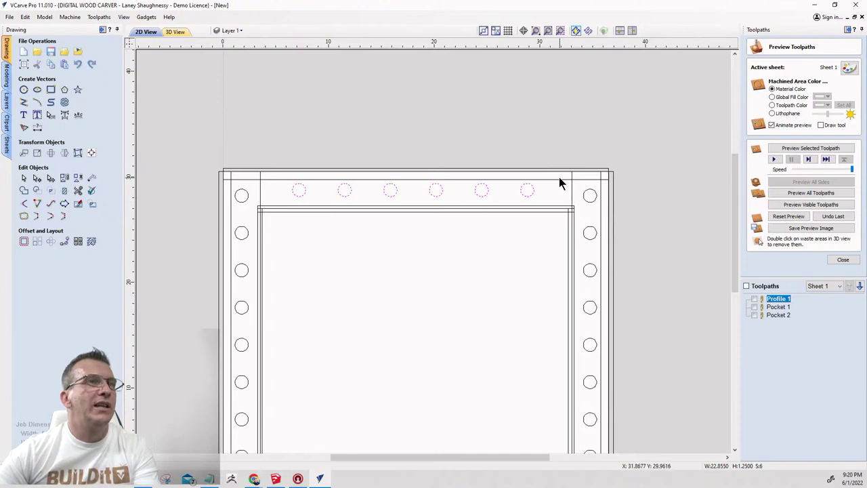
left_click(554, 174, "shift")
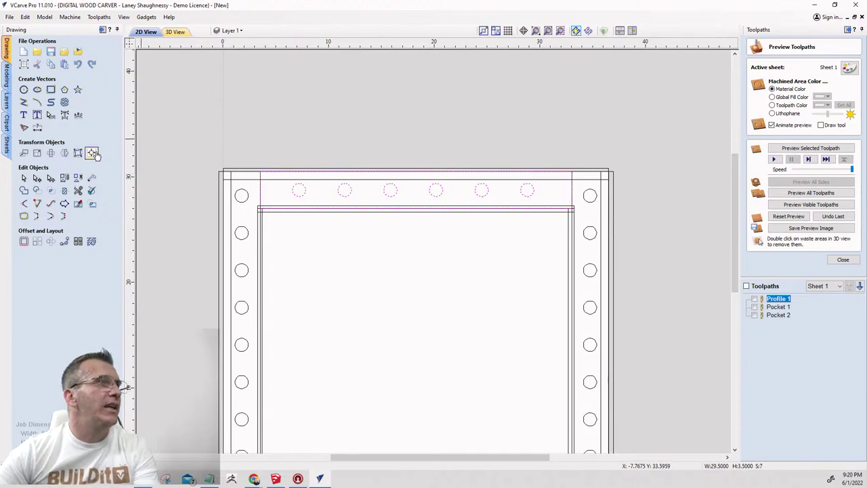
Centre the holes on the top rail and space them evenly horizontally inside it.
left_click(91, 152)
left_click(76, 122)
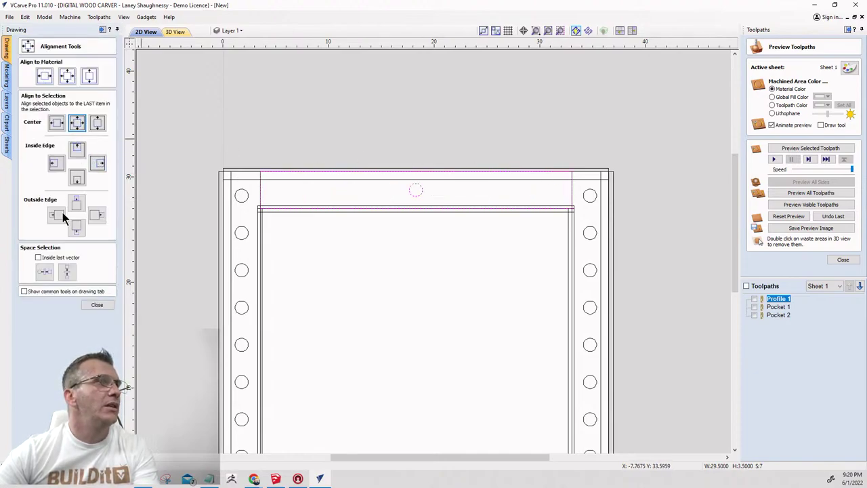
left_click(38, 257)
left_click(44, 271)
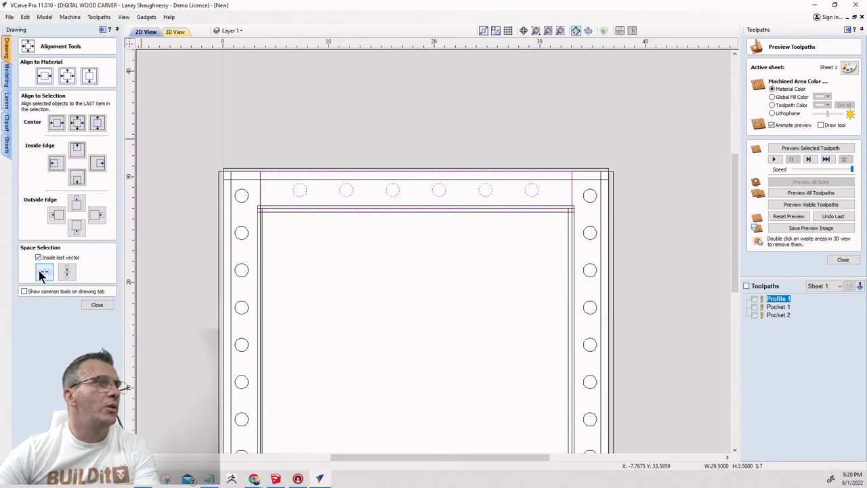
Select all 22 holes: the left and right stile columns plus the top row.
scroll(407, 189, "down", 3)
scroll(416, 200, "up", 3)
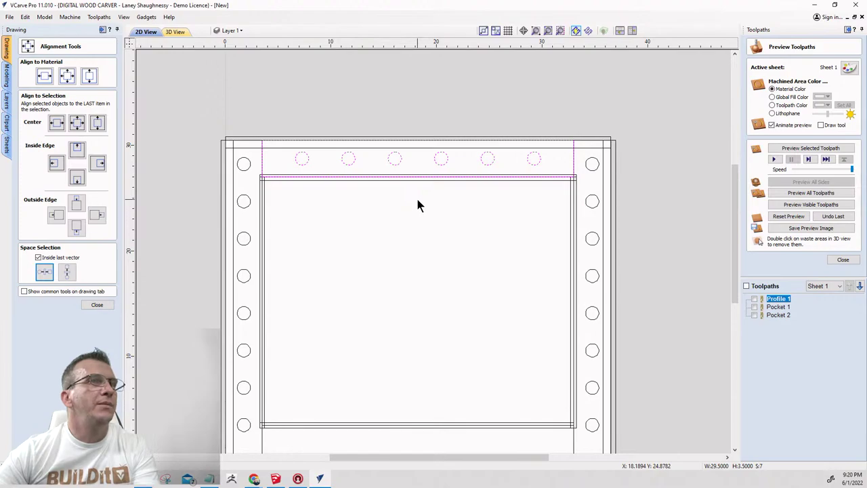
scroll(418, 201, "down", 1)
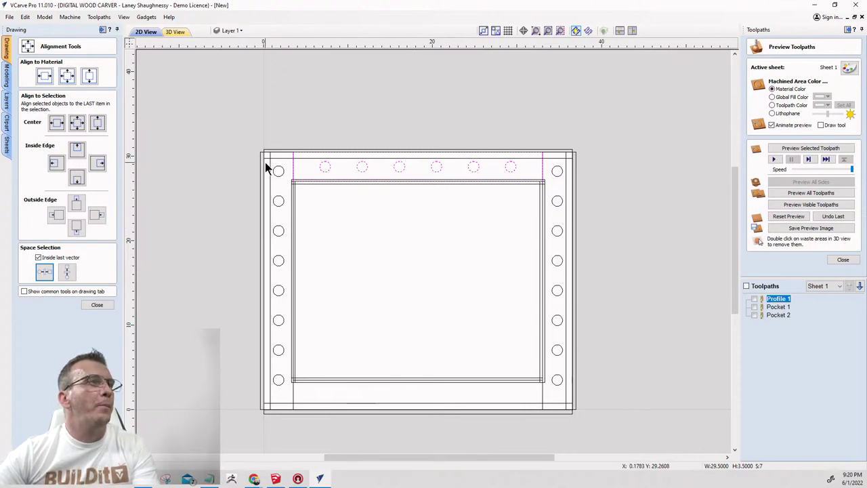
left_click_drag(254, 155, 287, 395)
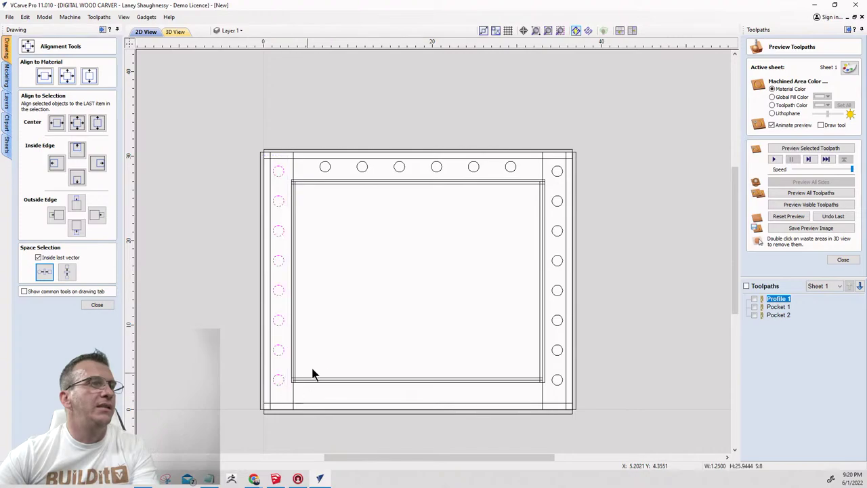
left_click_drag(544, 162, 568, 400)
left_click_drag(306, 161, 531, 181)
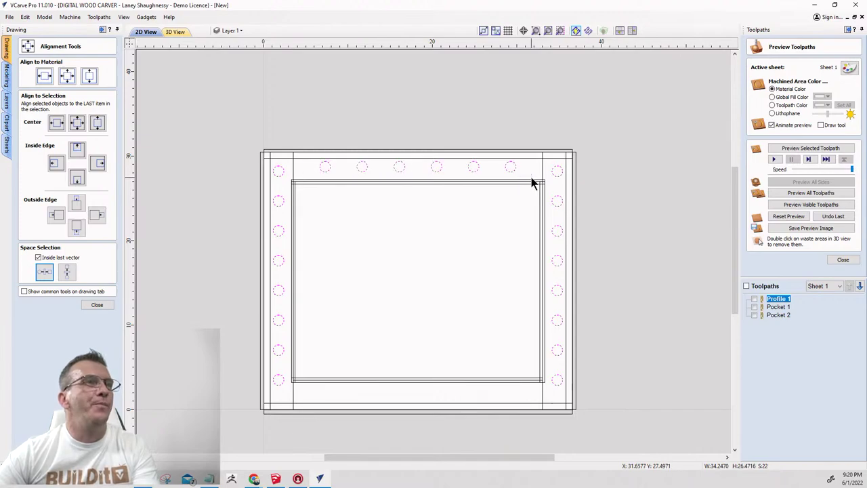
scroll(528, 183, "up", 3)
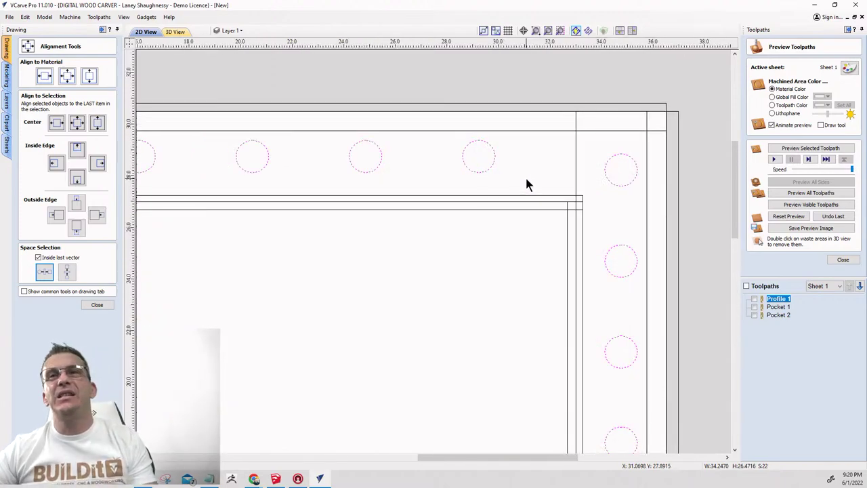
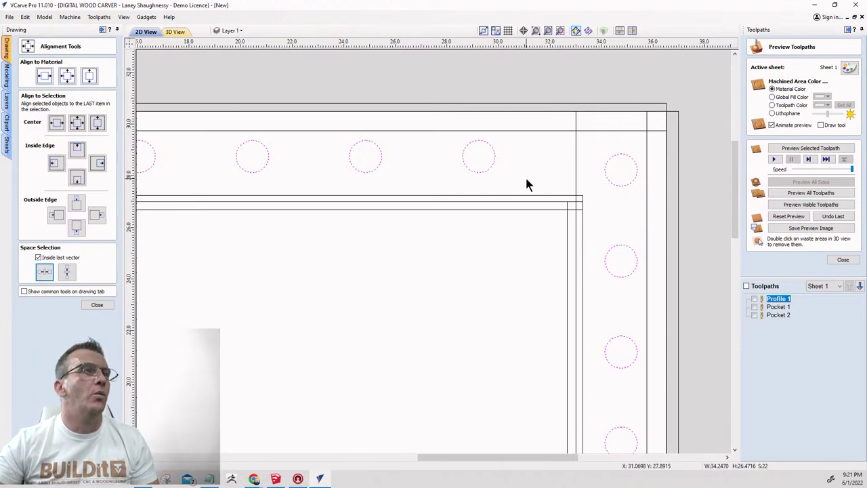
Create Inwards/Left offset copies of all hole circles at a 0.0625-inch distance.
scroll(619, 166, "down", 1)
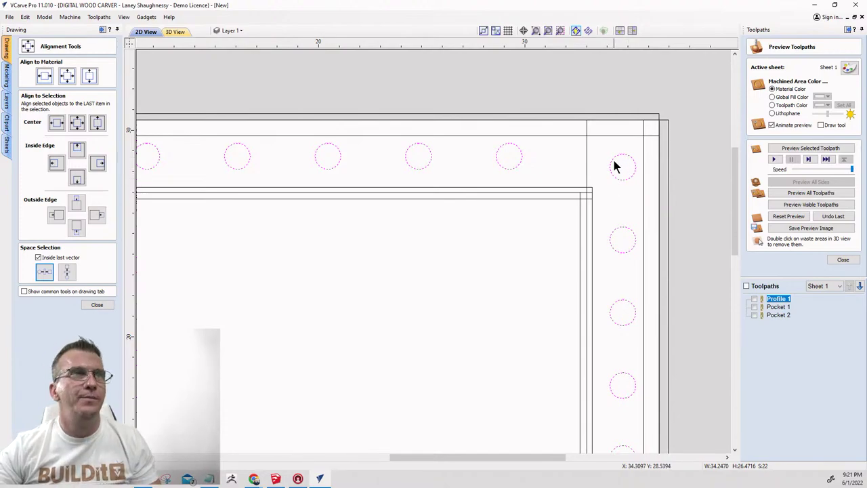
left_click(97, 305)
scroll(436, 271, "down", 3)
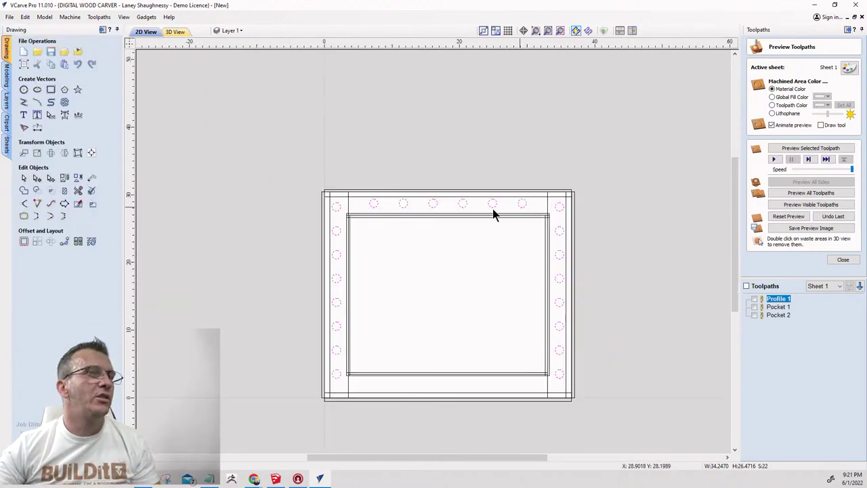
left_click(24, 242)
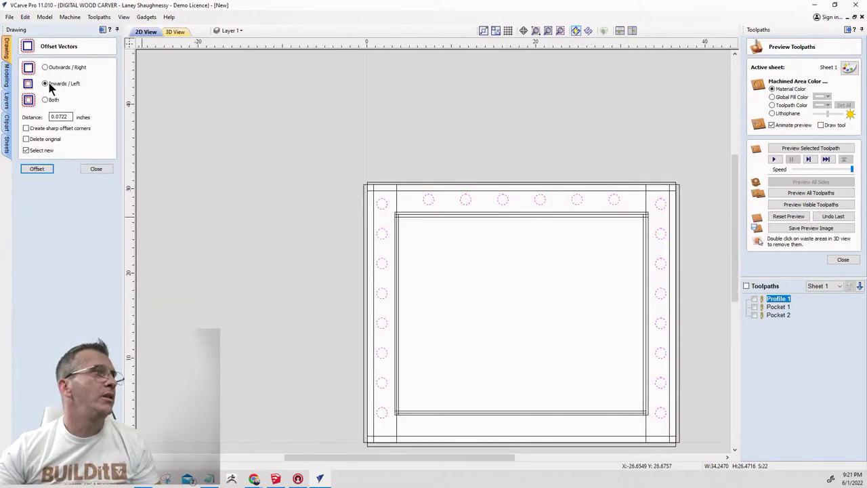
left_click_drag(70, 117, 23, 124)
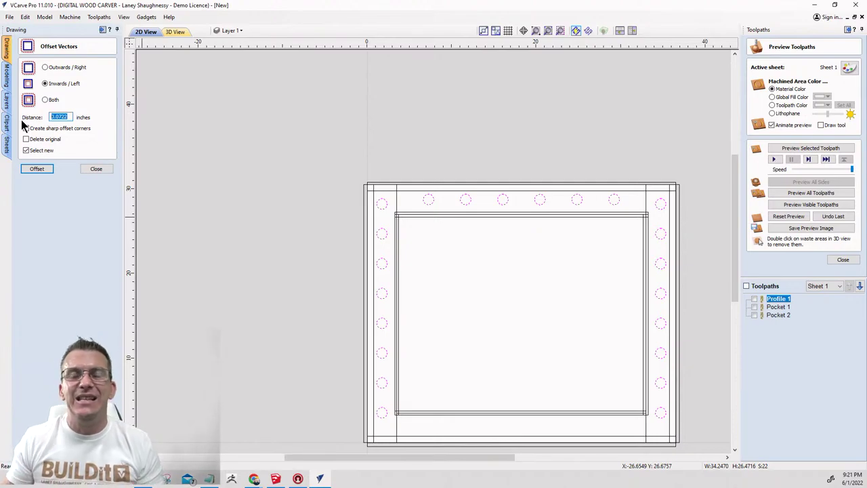
type(".0")
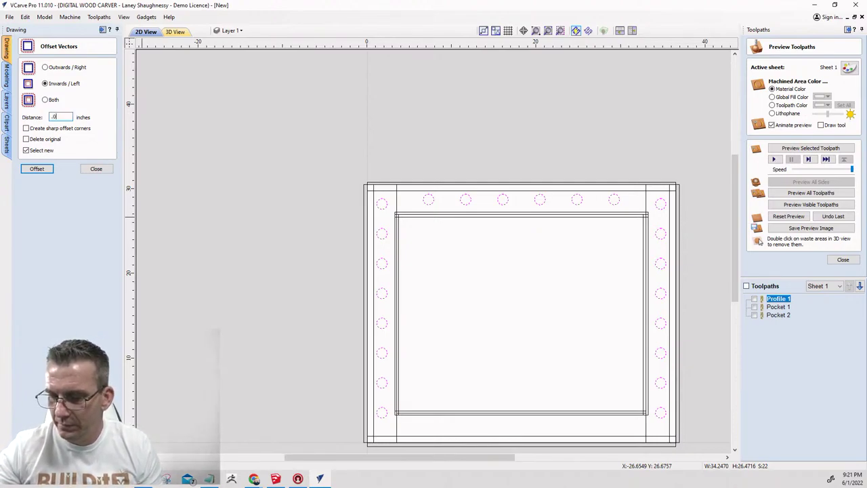
left_click(34, 168)
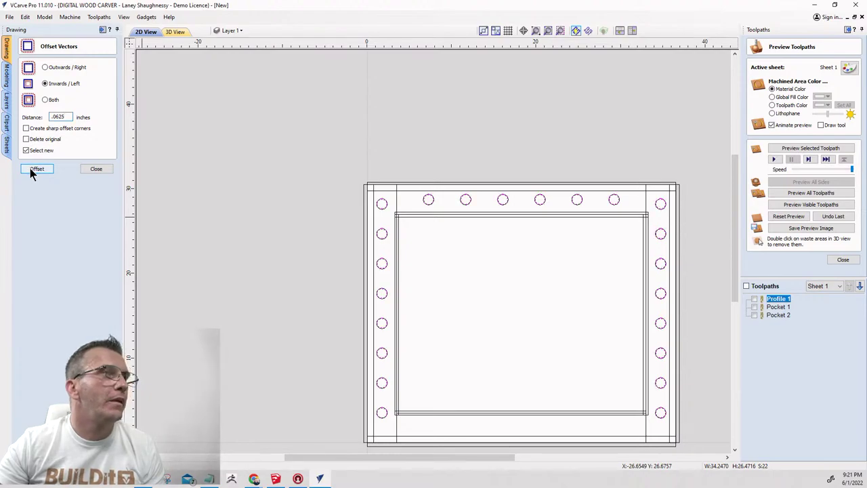
scroll(404, 213, "up", 5)
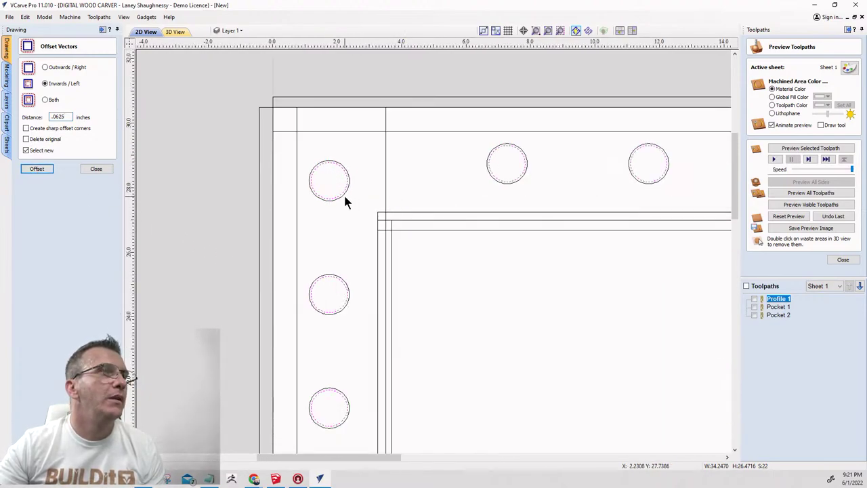
scroll(344, 201, "up", 4)
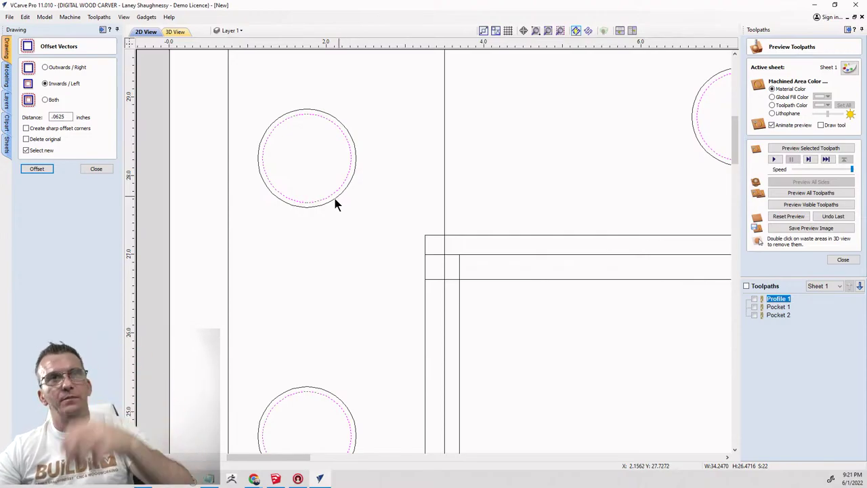
scroll(224, 192, "down", 8)
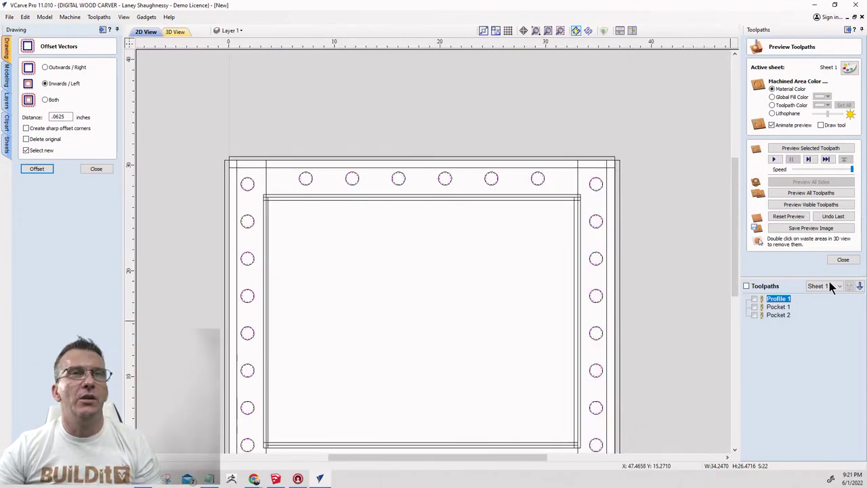
Calculate Profile 2, an inside profile toolpath cutting the hole circles 0.75 inches deep.
left_click(841, 259)
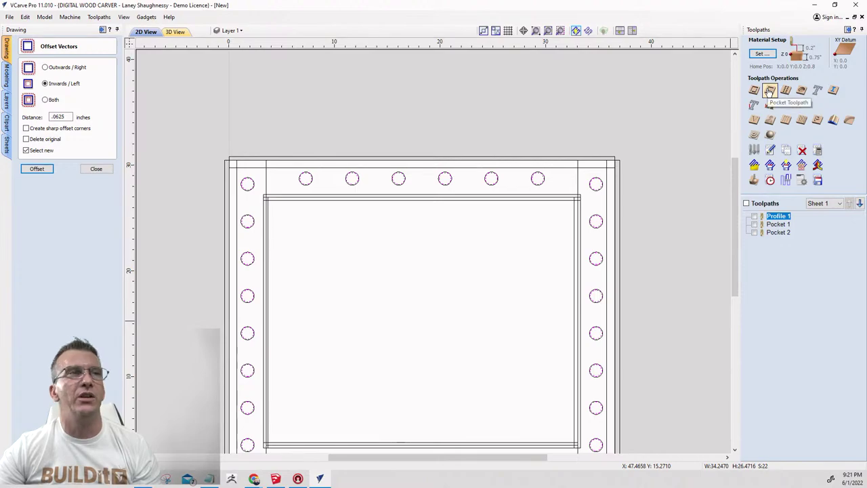
left_click(754, 91)
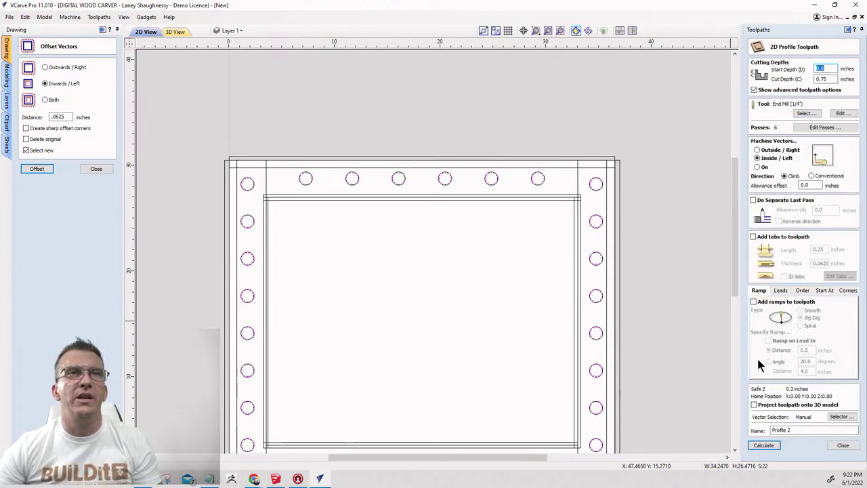
left_click(763, 446)
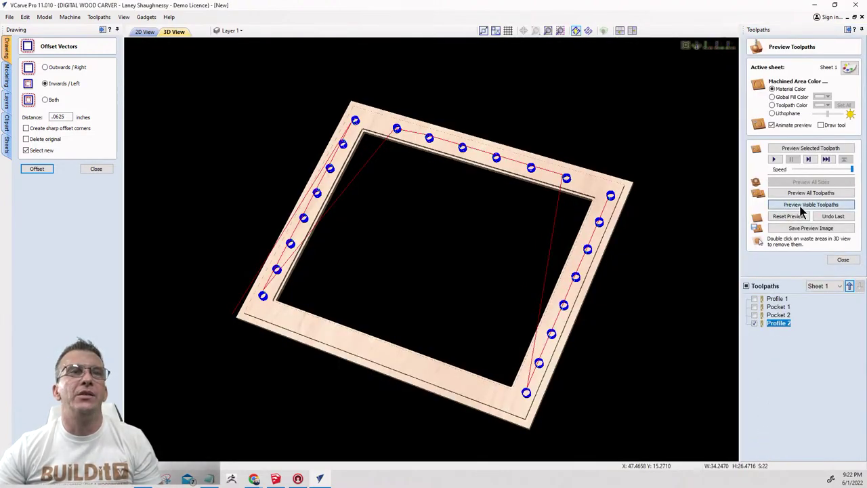
Simulate the visible toolpaths and remove the eight waste plugs from the right-side holes.
left_click(801, 206)
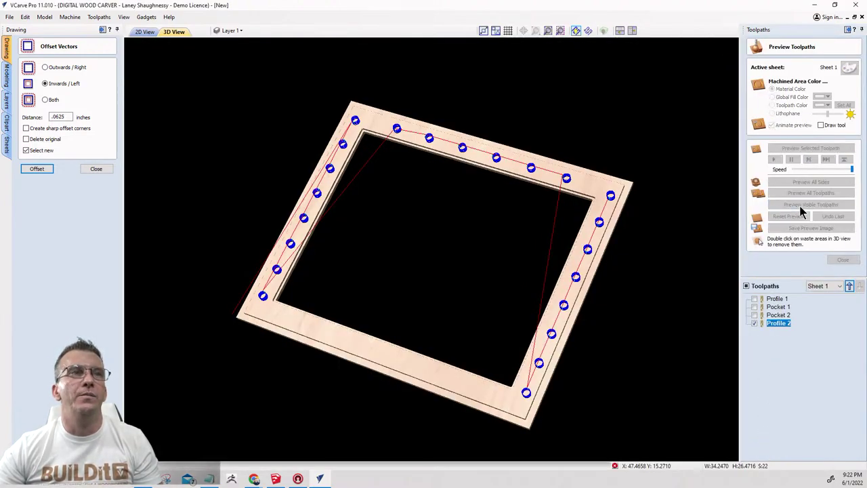
double_click(611, 195)
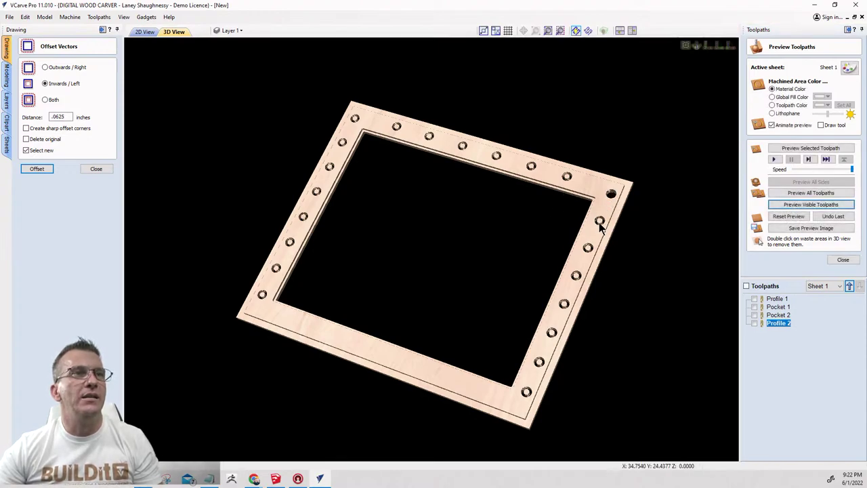
double_click(600, 222)
double_click(588, 249)
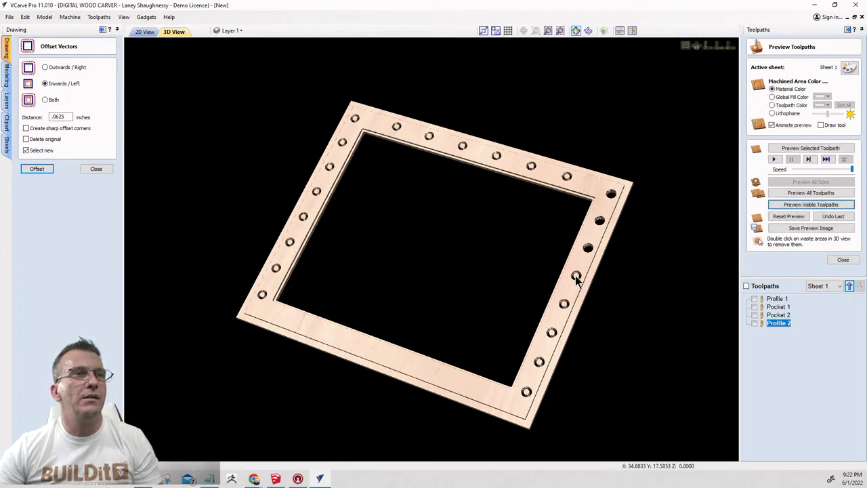
double_click(576, 277)
double_click(565, 305)
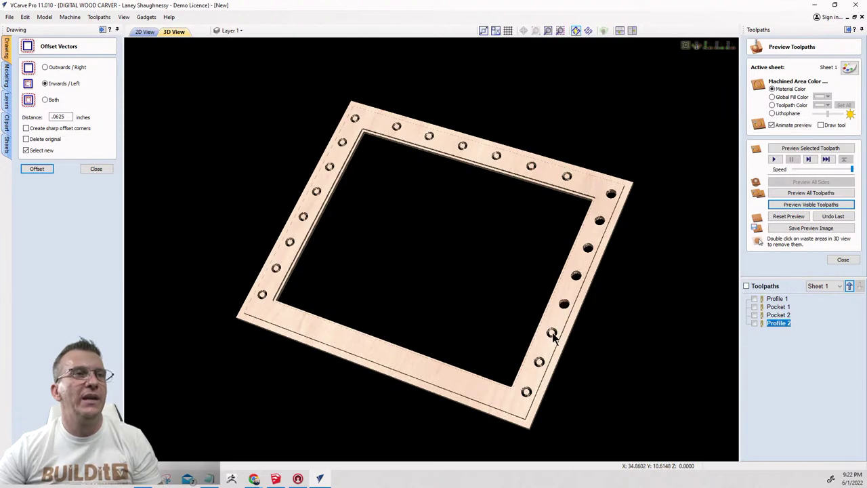
double_click(552, 334)
double_click(540, 363)
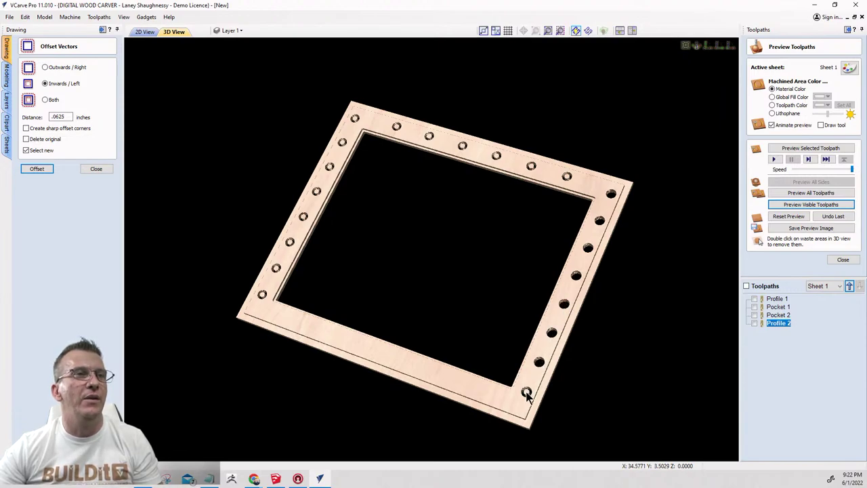
double_click(527, 393)
Go back to the 2D drawing of the frame and hole circles.
scroll(541, 407, "up", 4)
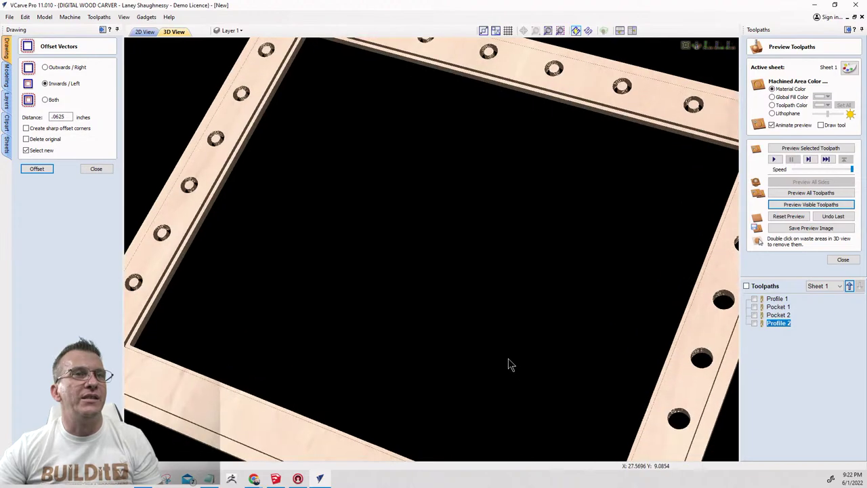
scroll(434, 325, "down", 5)
scroll(411, 200, "up", 3)
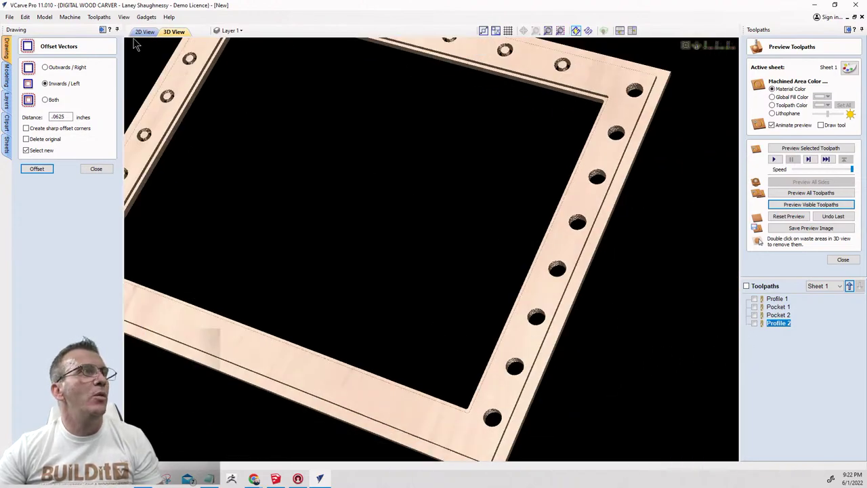
left_click(143, 32)
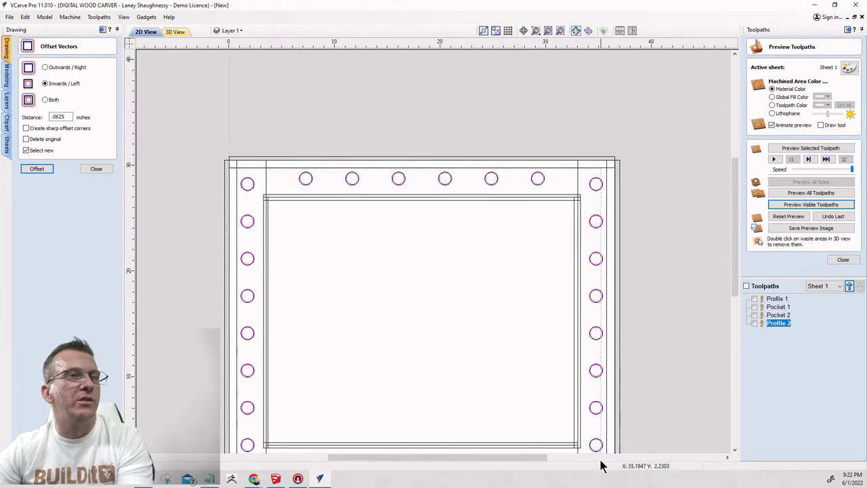
key("Return")
scroll(563, 367, "down", 3)
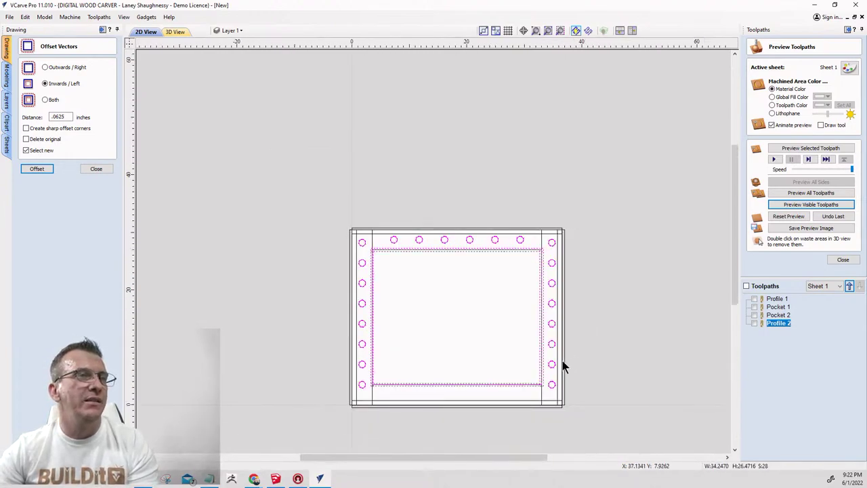
scroll(563, 366, "up", 3)
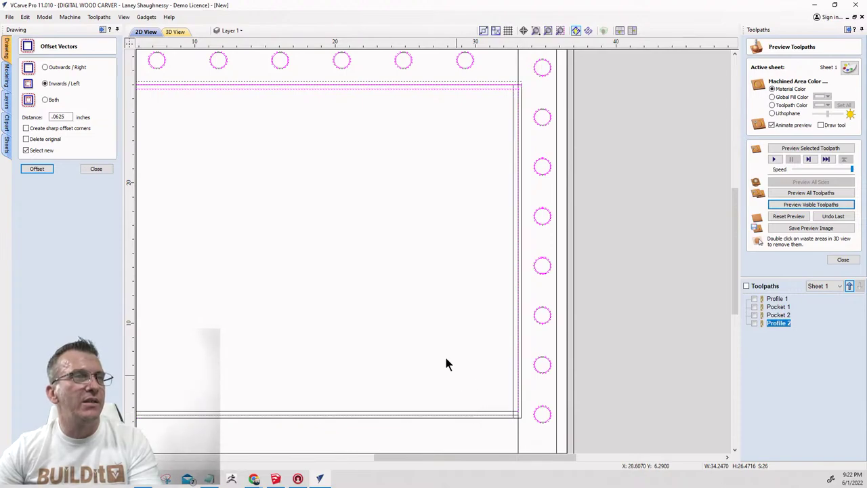
scroll(535, 187, "down", 3)
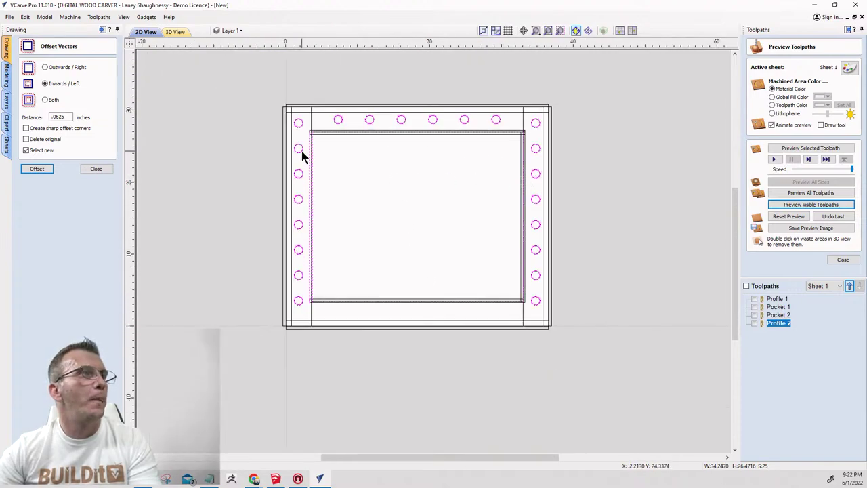
scroll(302, 156, "up", 3)
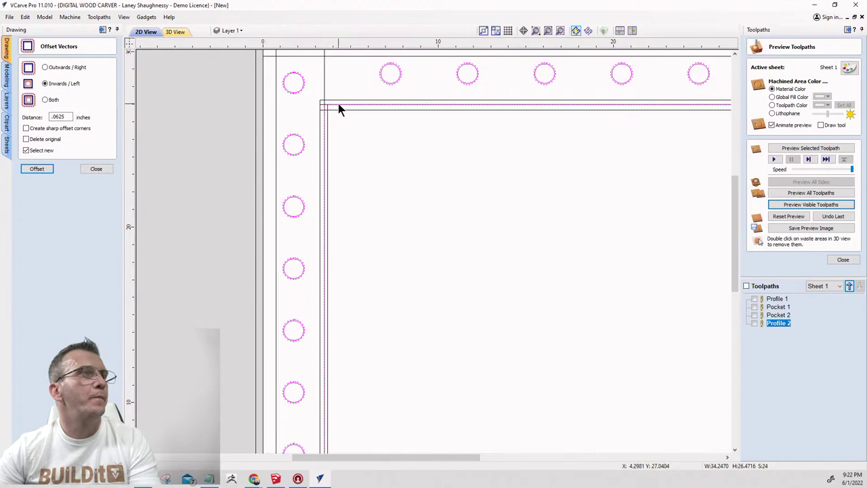
scroll(252, 199, "down", 3)
scroll(514, 199, "up", 5)
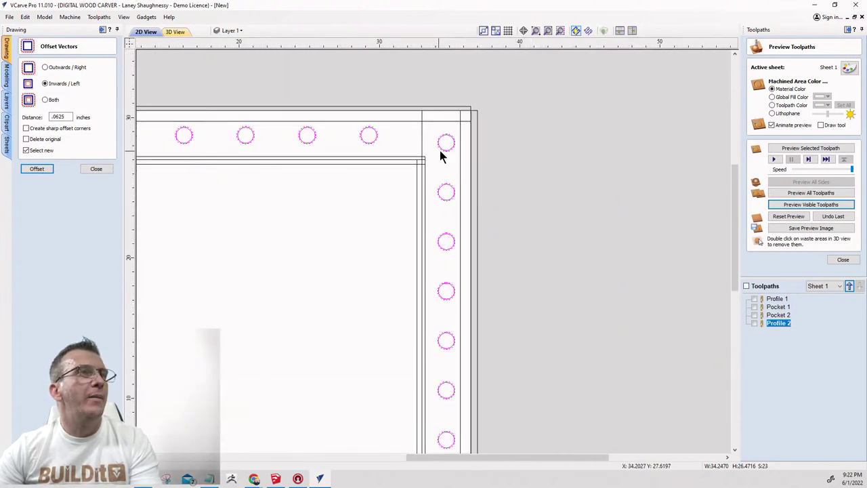
scroll(522, 163, "down", 4)
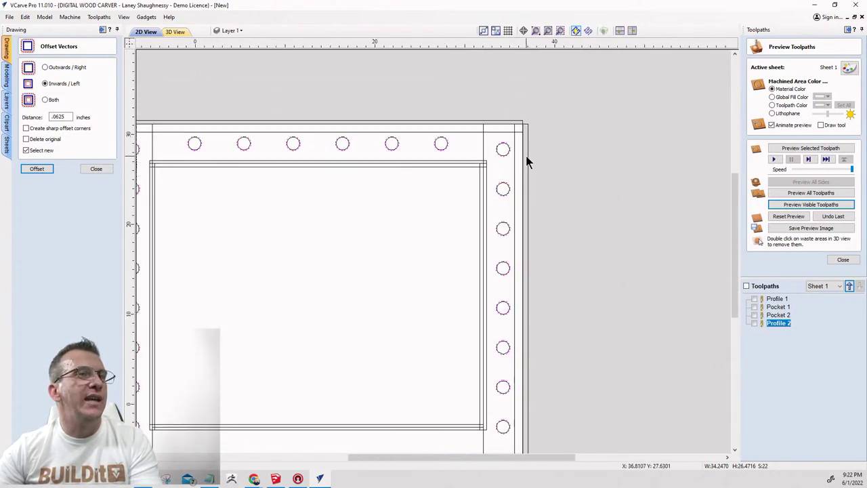
scroll(477, 269, "up", 1)
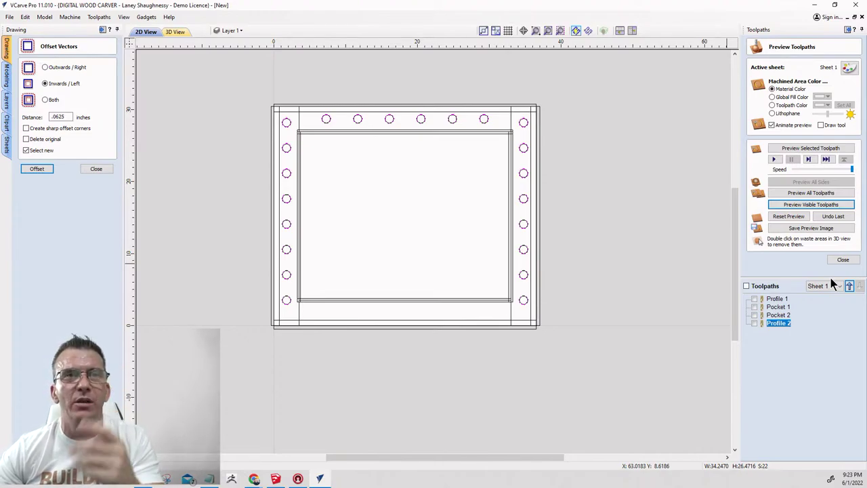
Calculate Profile 3, cutting the hole circles inside to a 0.625-inch depth.
left_click(841, 260)
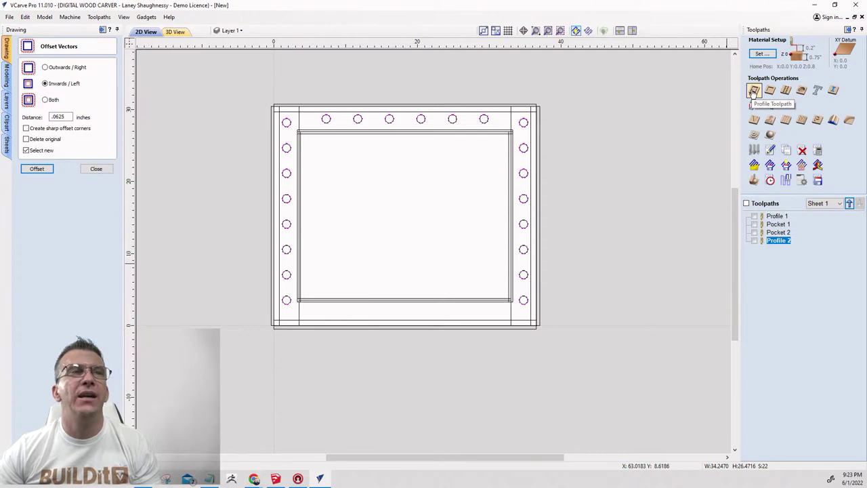
left_click(754, 91)
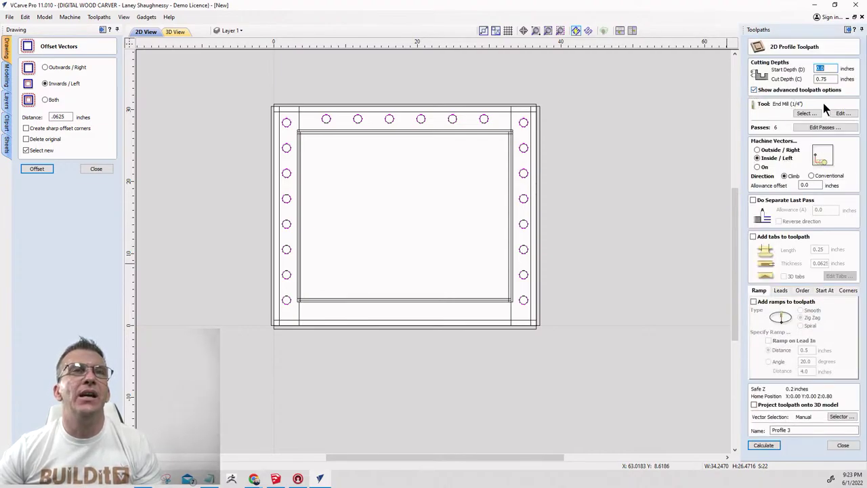
left_click(830, 79)
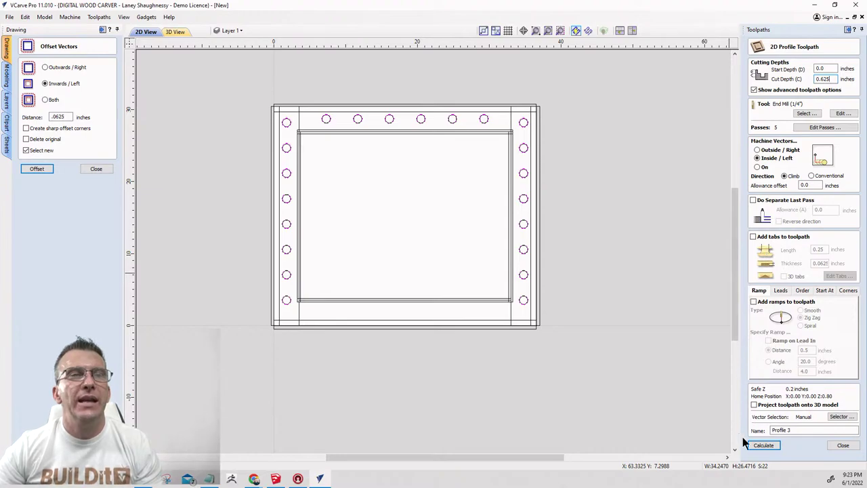
left_click(764, 445)
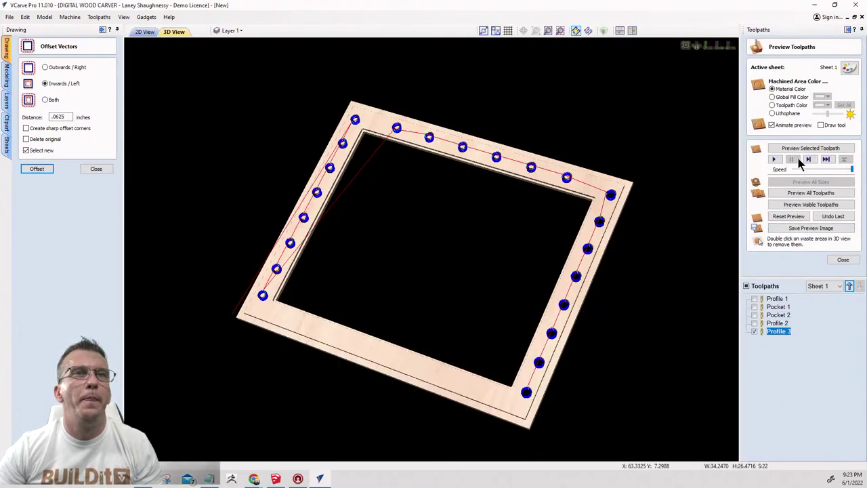
Run the visible-toolpath simulation and zoom in to inspect a stepped hole.
left_click(809, 206)
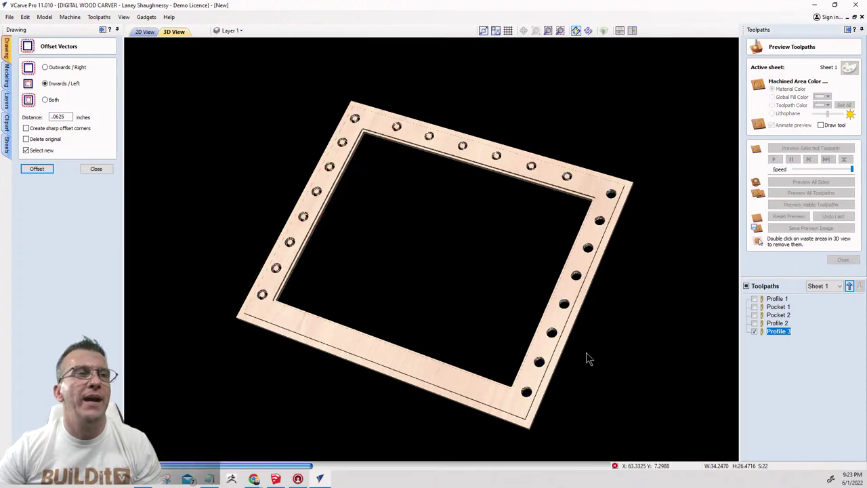
scroll(668, 327, "up", 3)
scroll(397, 147, "up", 4)
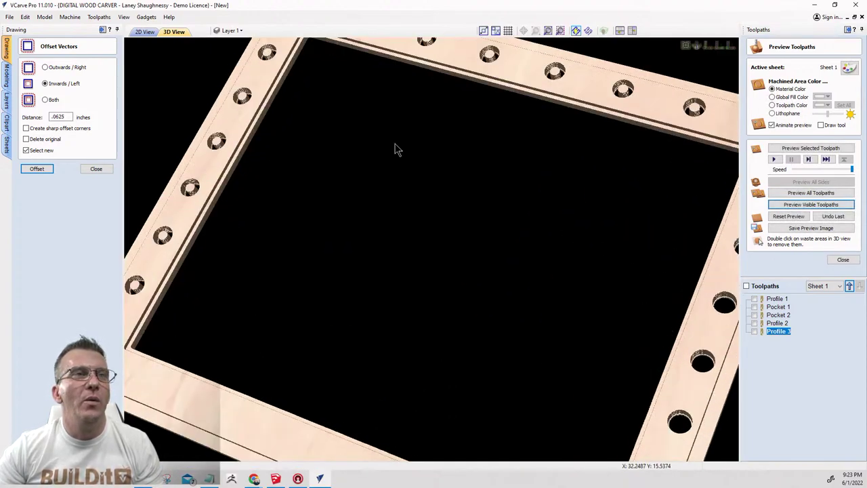
scroll(264, 223, "up", 3)
scroll(264, 228, "down", 5)
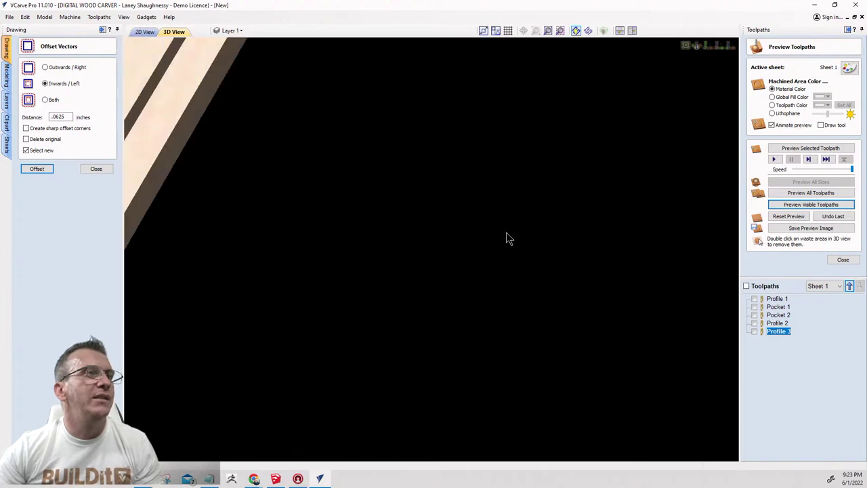
scroll(434, 145, "up", 2)
scroll(434, 153, "up", 2)
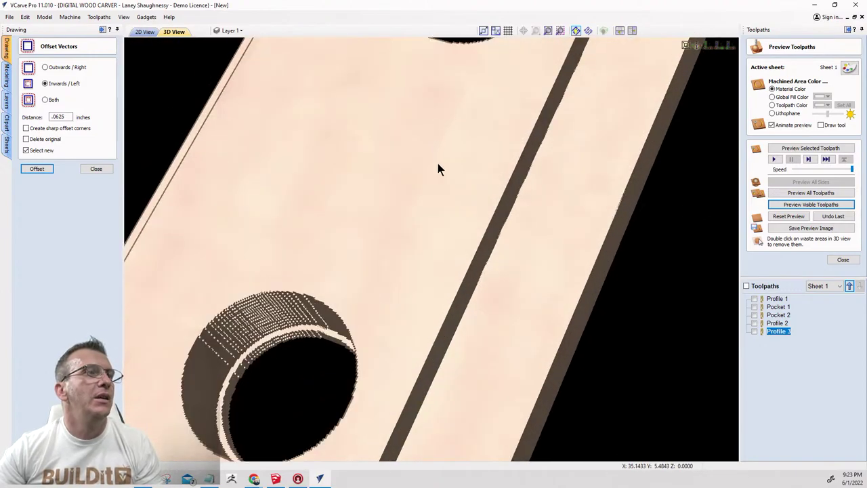
scroll(423, 237, "down", 2)
scroll(417, 312, "up", 2)
scroll(422, 292, "up", 4)
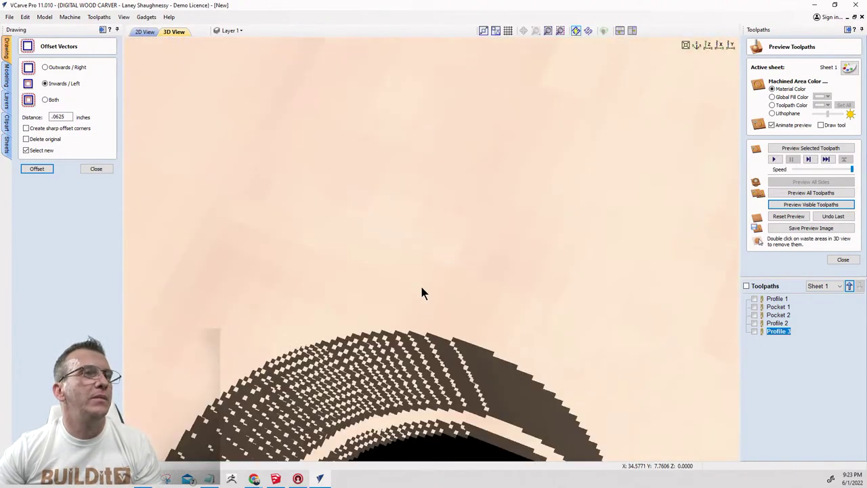
scroll(453, 197, "down", 2)
scroll(279, 73, "up", 2)
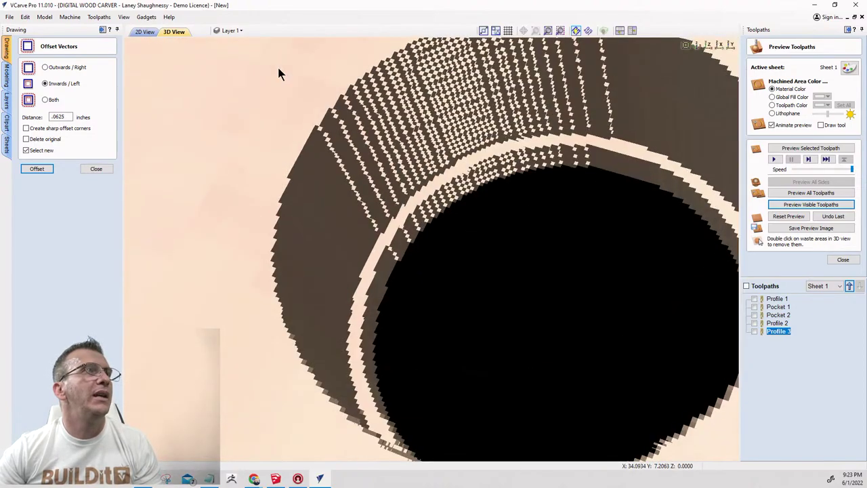
Review Preview Simulation Quality without changes, then orbit the 3D frame preview.
left_click(101, 16)
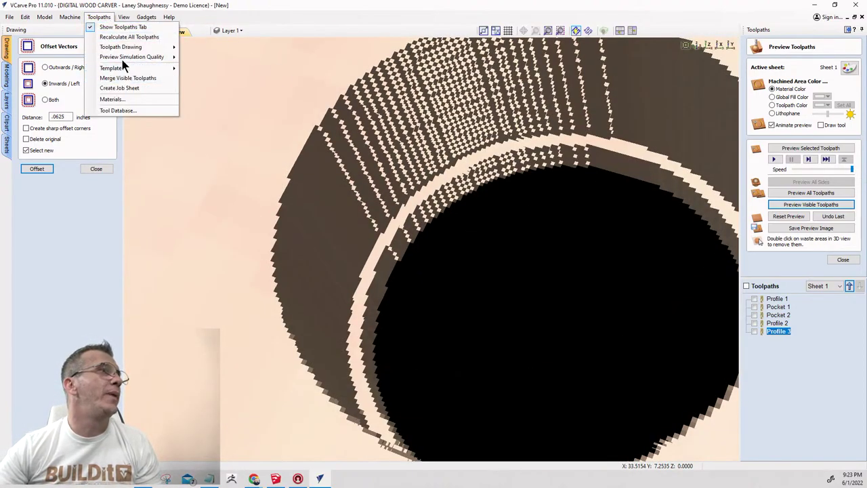
mouse_move(123, 58)
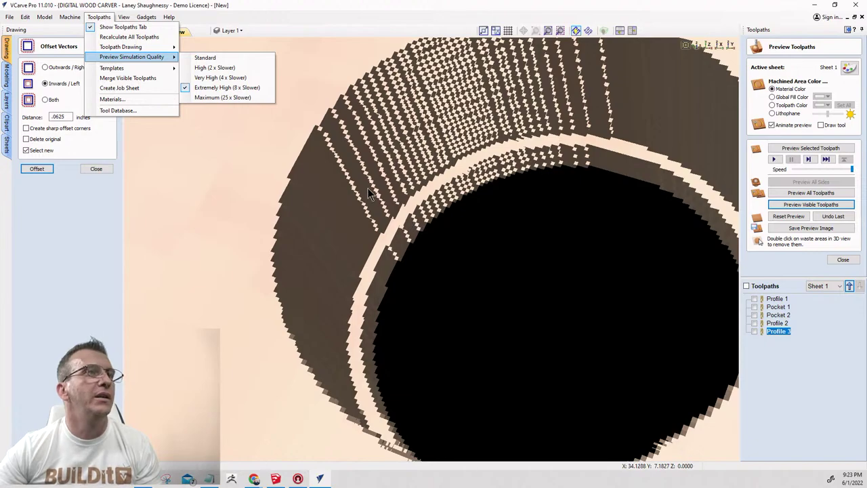
left_click(486, 266)
scroll(420, 251, "down", 5)
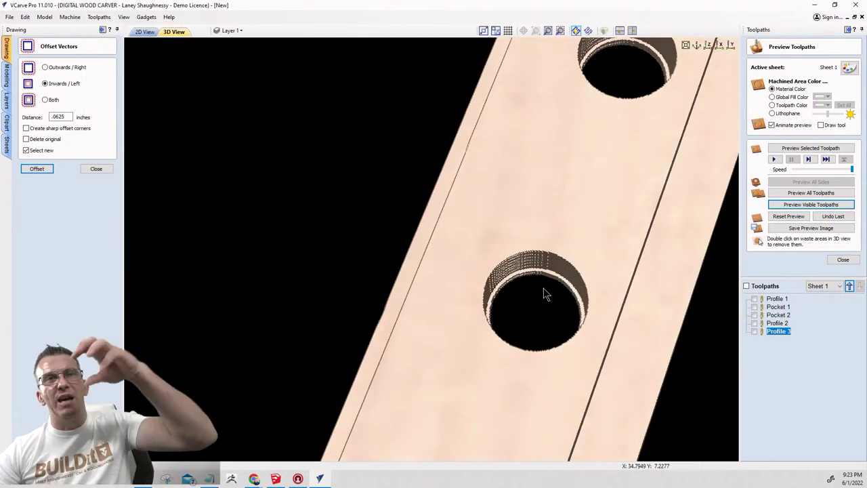
scroll(569, 252, "down", 6)
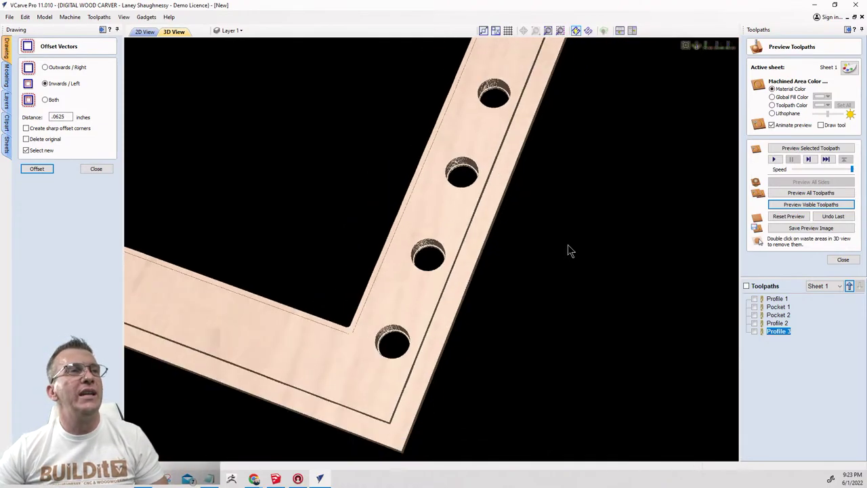
scroll(564, 262, "down", 3)
left_click_drag(451, 257, 2, 214)
left_click_drag(362, 333, 356, 227)
scroll(416, 91, "down", 3)
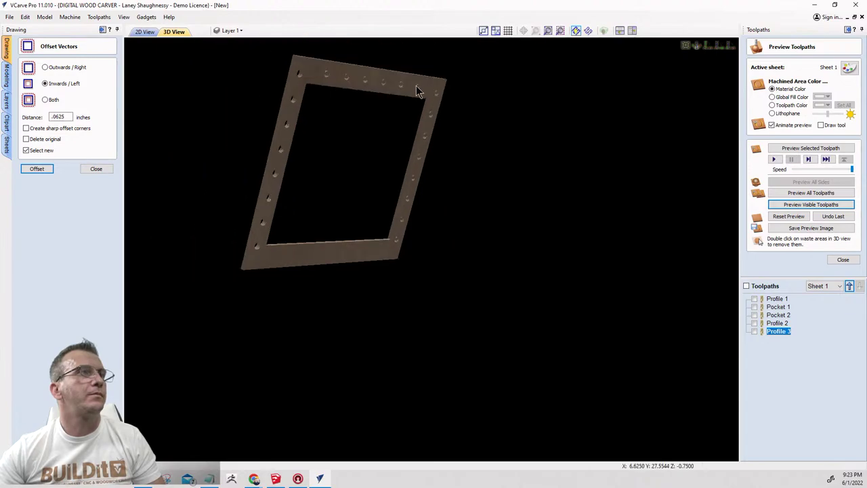
left_click_drag(416, 91, 226, 265)
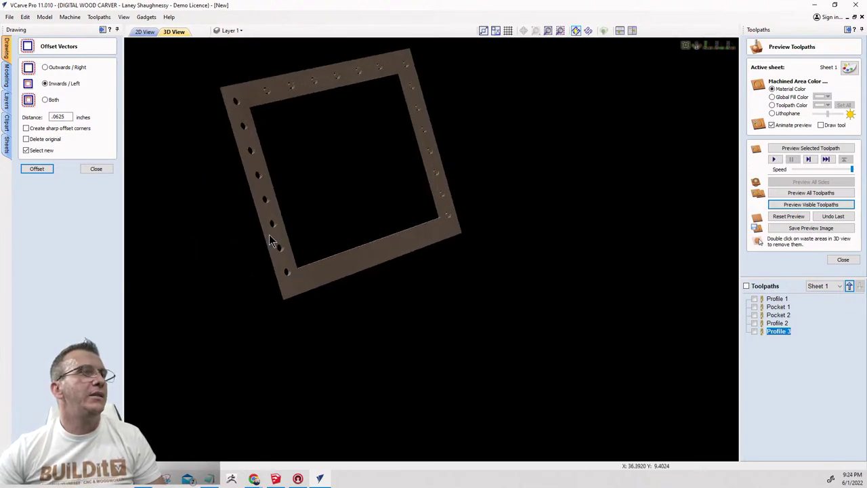
scroll(269, 239, "up", 5)
left_click_drag(268, 239, 332, 213)
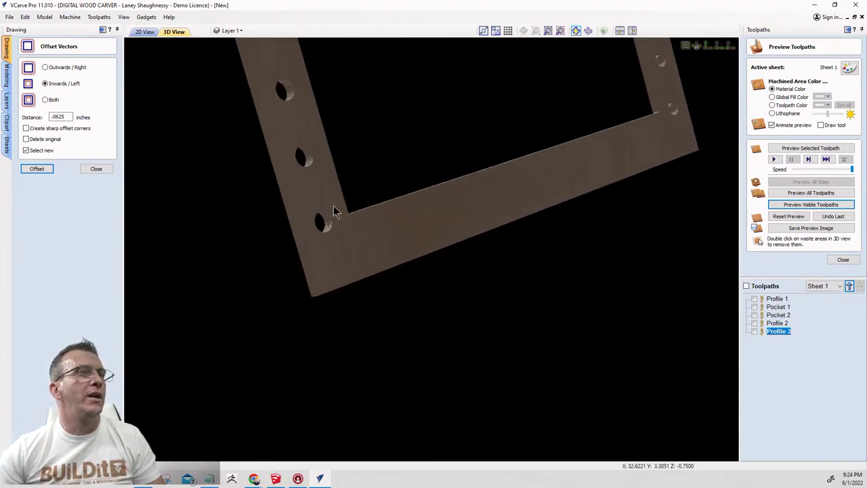
scroll(250, 222, "up", 3)
mouse_move(321, 277)
left_mouse_down()
mouse_move(308, 261)
mouse_move(327, 271)
left_mouse_up()
scroll(327, 271, "up", 2)
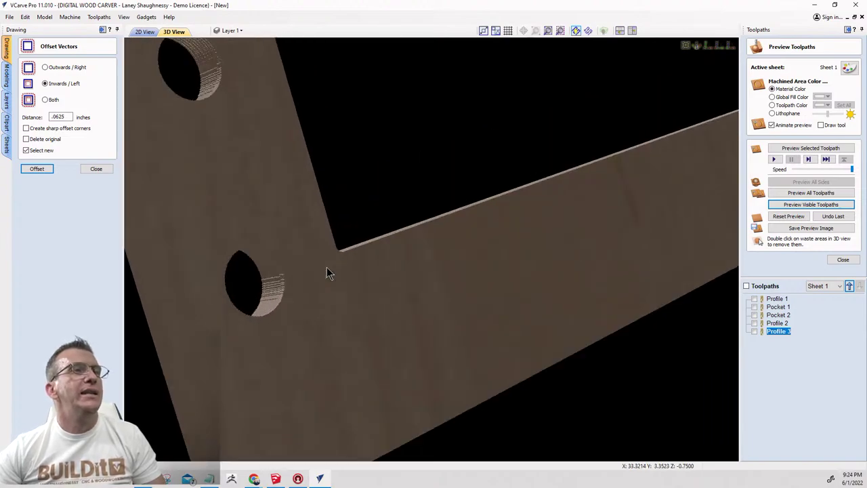
scroll(309, 281, "down", 3)
scroll(311, 280, "up", 2)
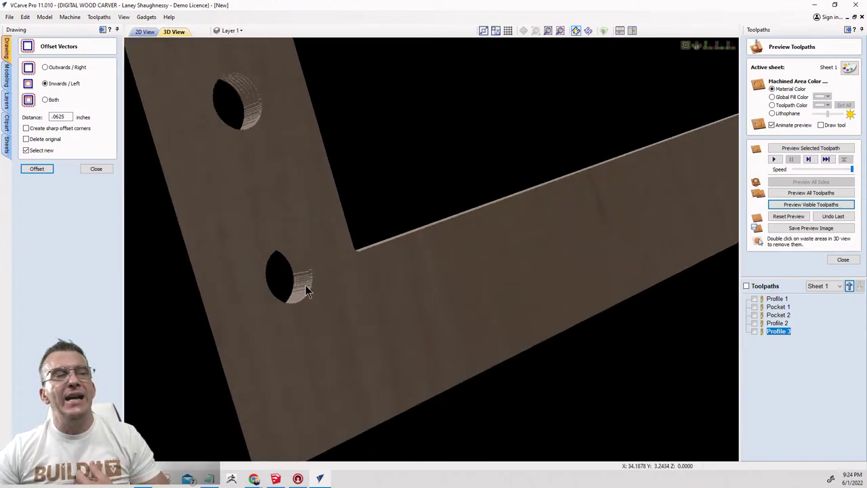
scroll(275, 290, "up", 2)
left_click_drag(275, 291, 511, 265)
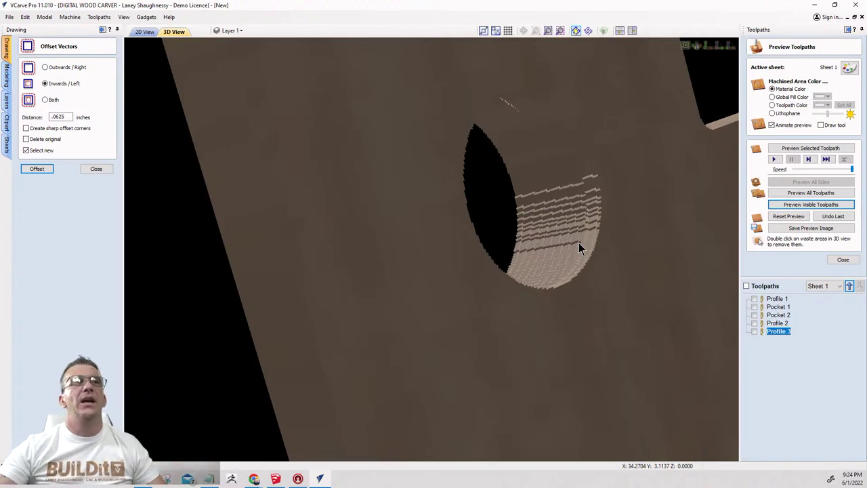
left_click_drag(579, 242, 390, 260)
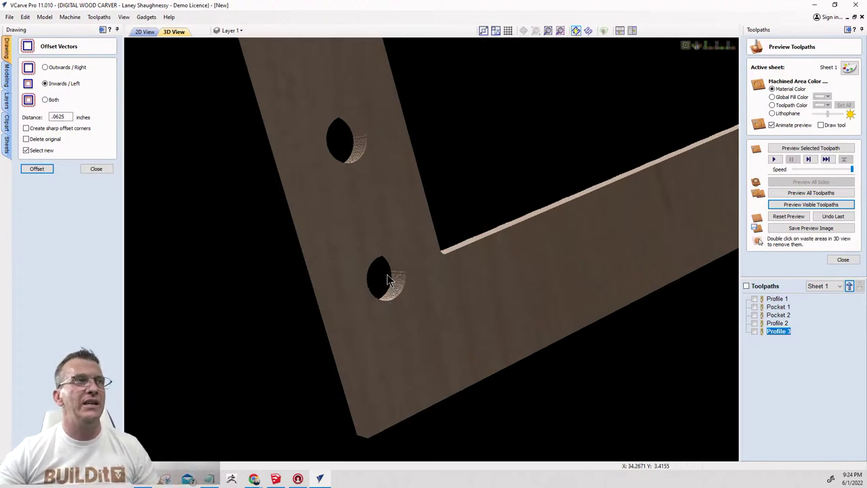
scroll(431, 295, "down", 5)
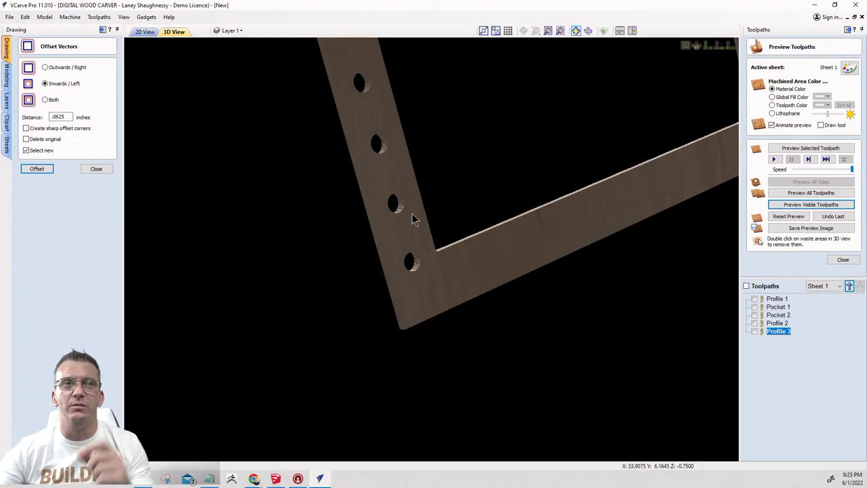
scroll(414, 231, "down", 8)
left_click_drag(466, 315, 346, 224)
left_click_drag(737, 228, 753, 238)
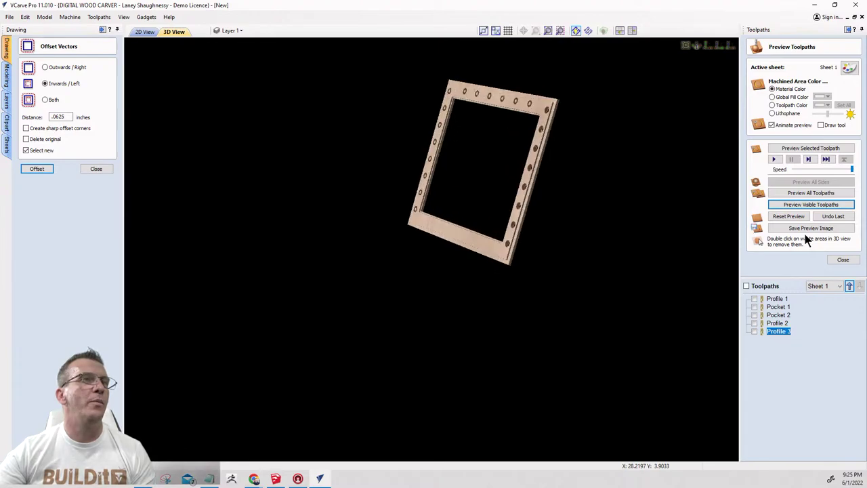
left_click_drag(536, 248, 587, 241)
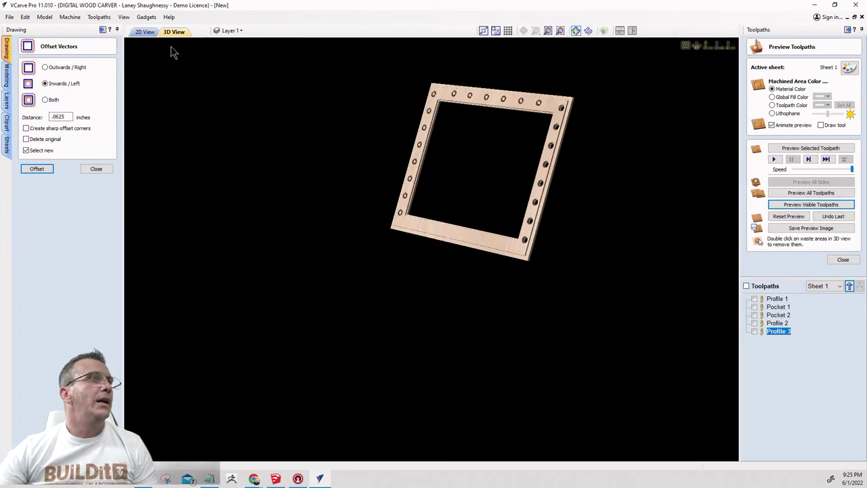
Save the job as 'Vanity'.
left_click(9, 17)
left_click(26, 80)
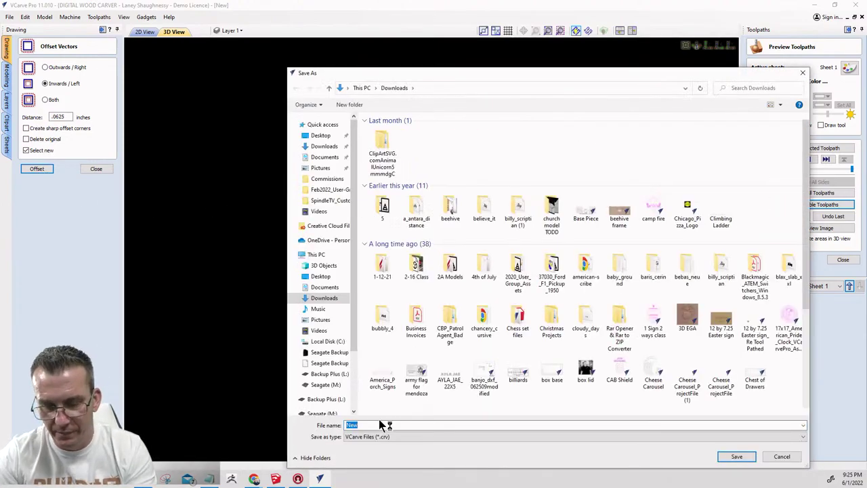
type("Vanity")
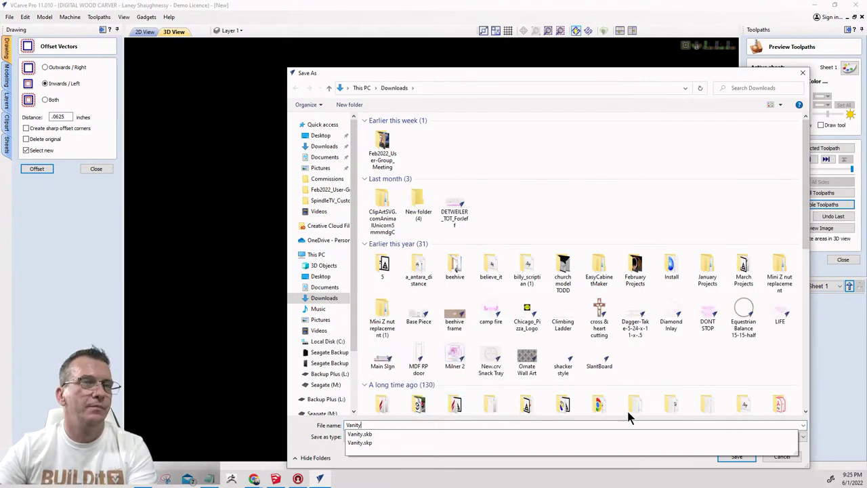
left_click(733, 458)
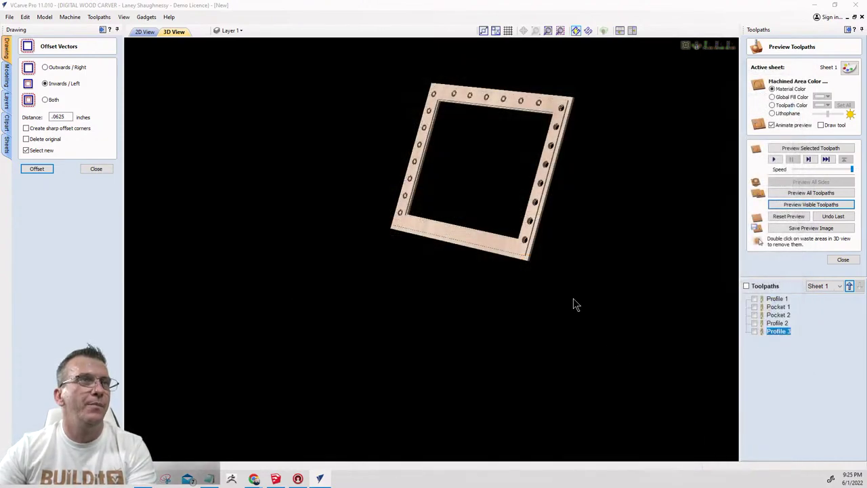
Orbit and zoom the 3D preview to inspect the finished frame.
left_click_drag(600, 248, 598, 223)
scroll(655, 178, "up", 3)
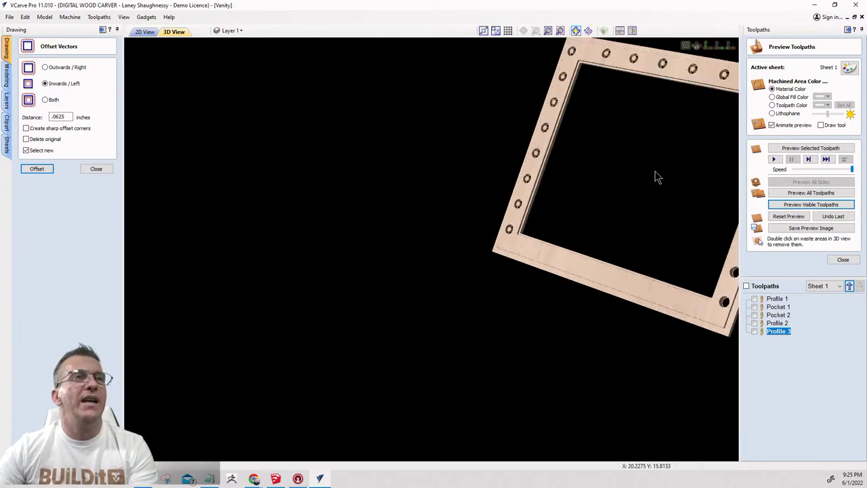
left_click_drag(655, 178, 617, 95)
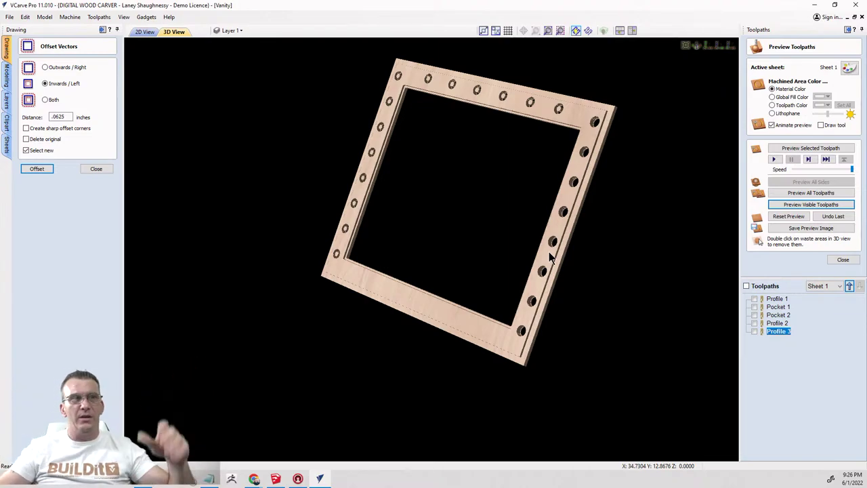
Add a second sheet named Sheet 2 to the job and make it active.
left_click(144, 32)
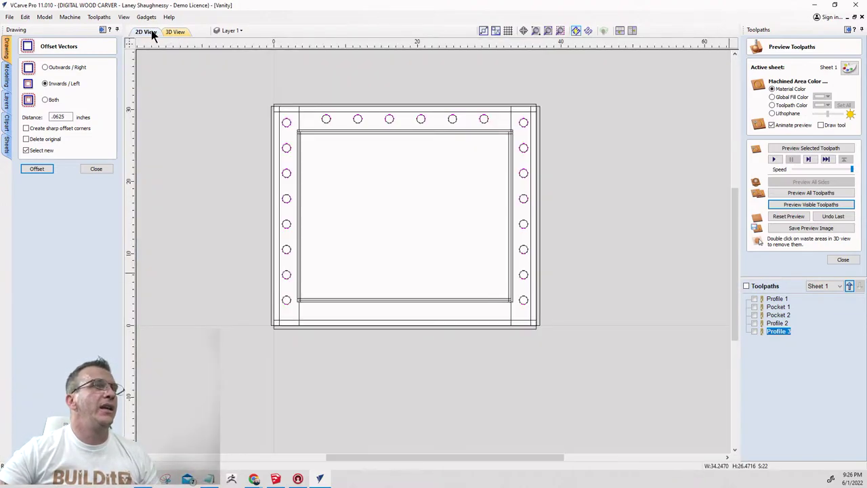
left_click(96, 168)
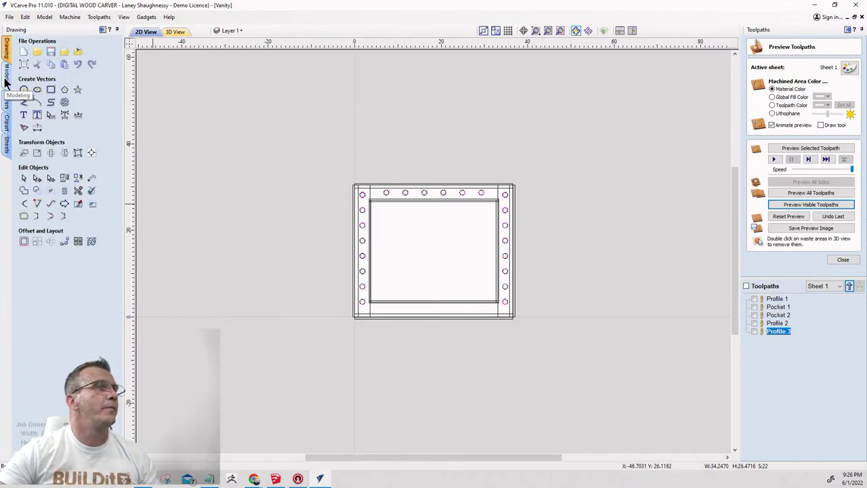
left_click(7, 143)
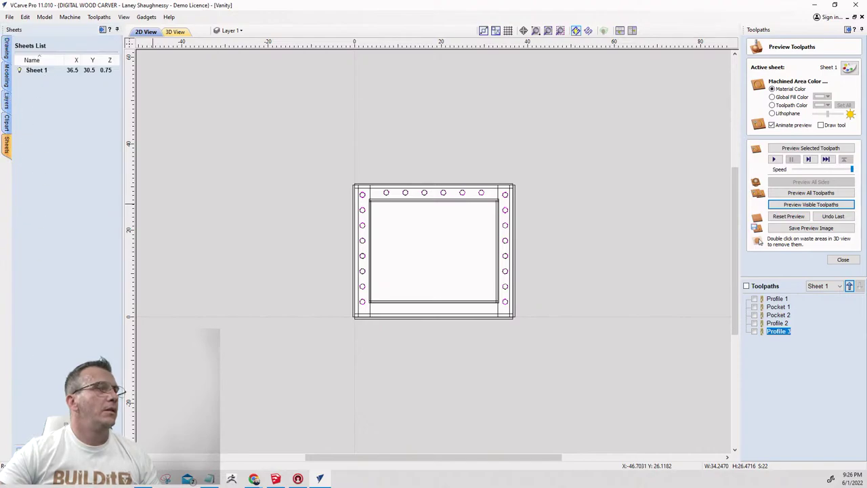
left_click(48, 269)
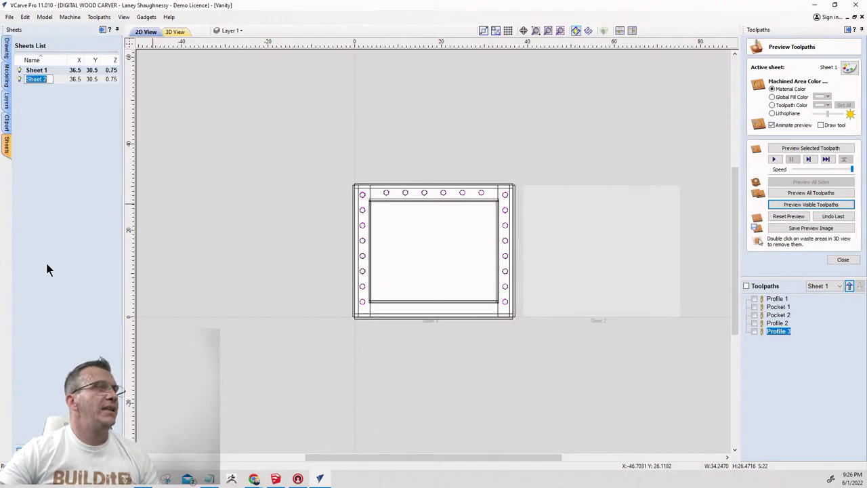
left_click(75, 81)
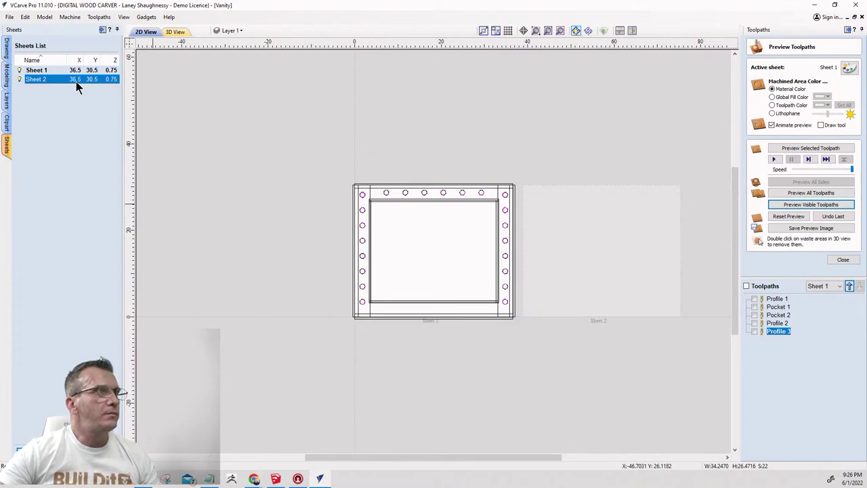
left_click(75, 82)
Set Sheet 2's height to 11.25 inches.
double_click(76, 79)
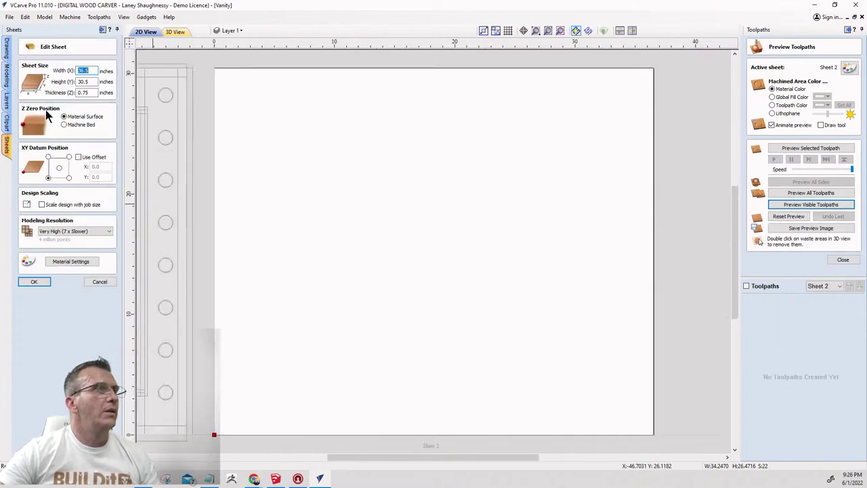
left_click_drag(91, 71, 64, 71)
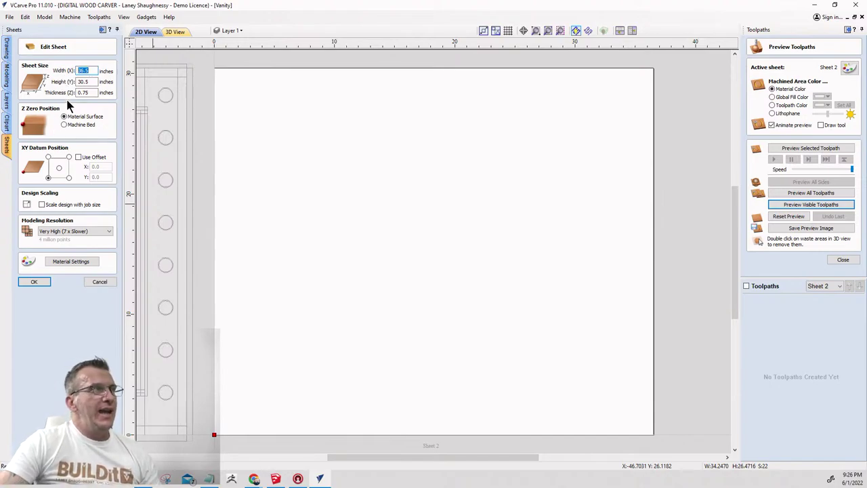
left_click_drag(93, 82, 75, 82)
type("11")
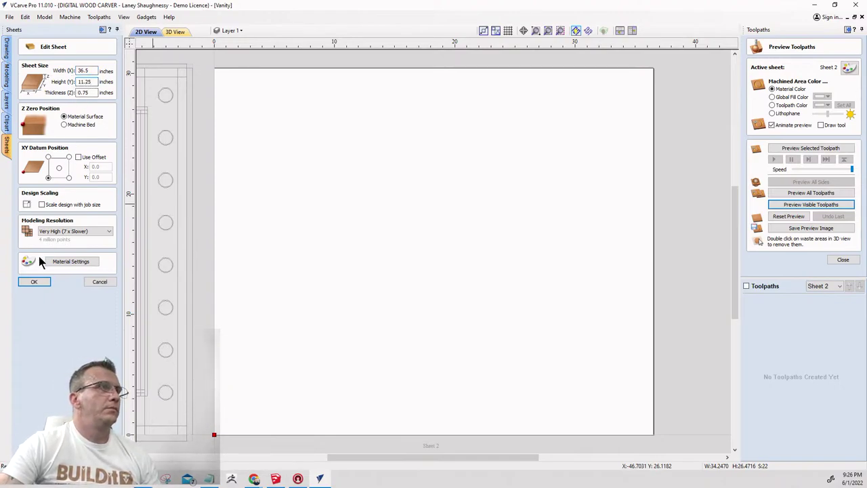
key("Tab")
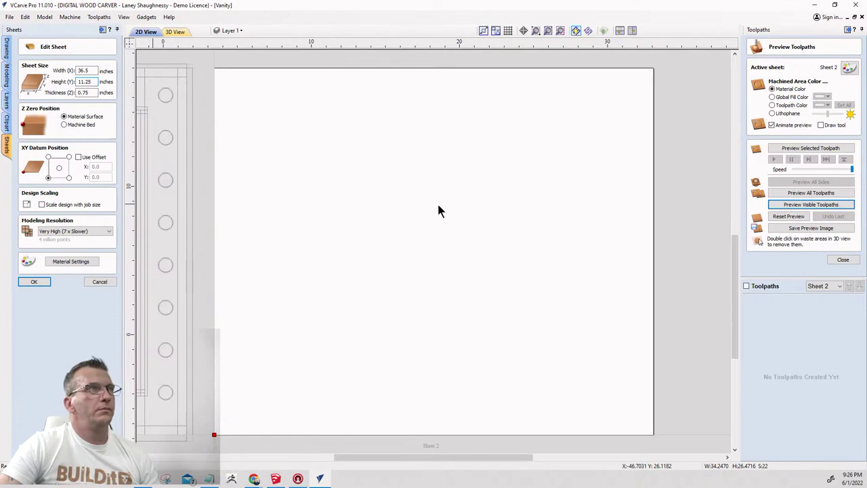
key("Return")
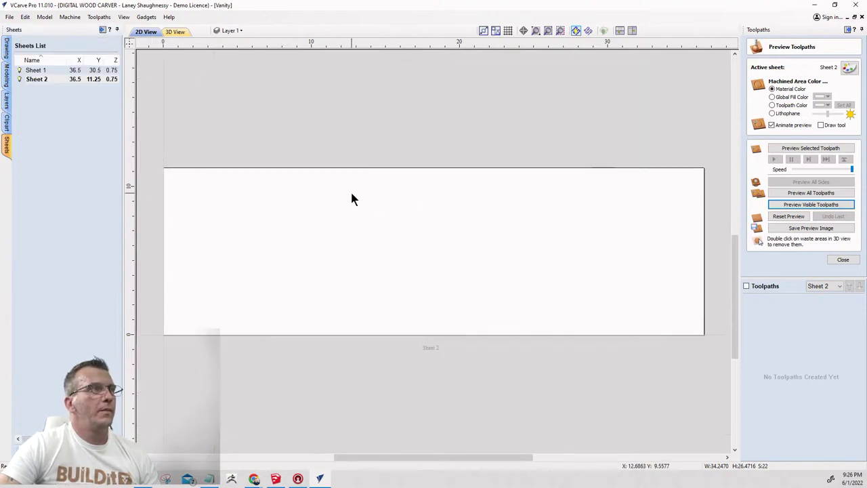
Review the Edit Sheet settings of Sheet 2 and Sheet 1 without changes.
left_click(49, 78)
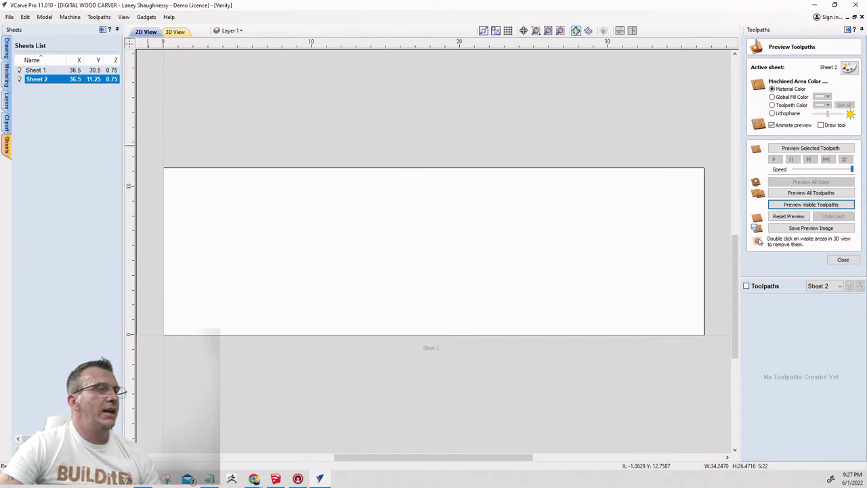
double_click(49, 79)
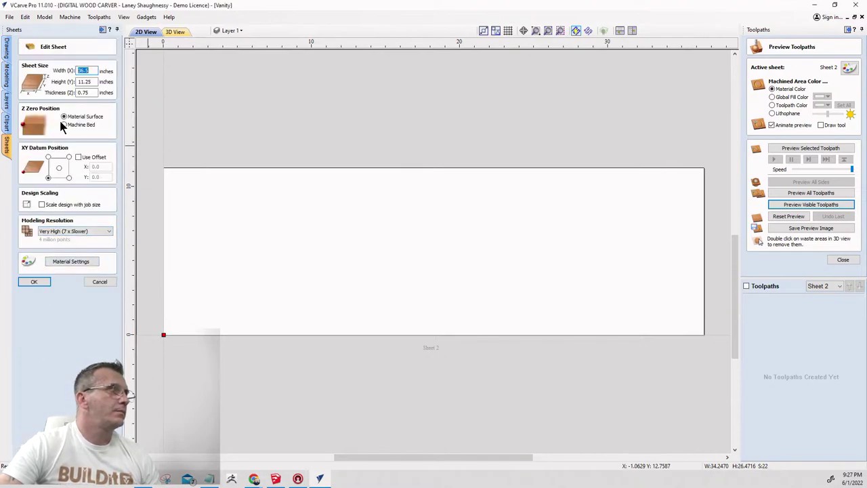
left_click(100, 281)
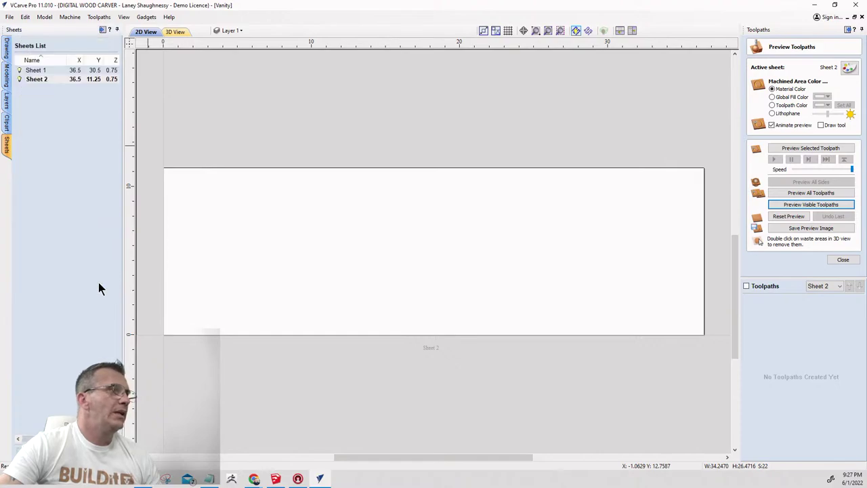
left_click(38, 70)
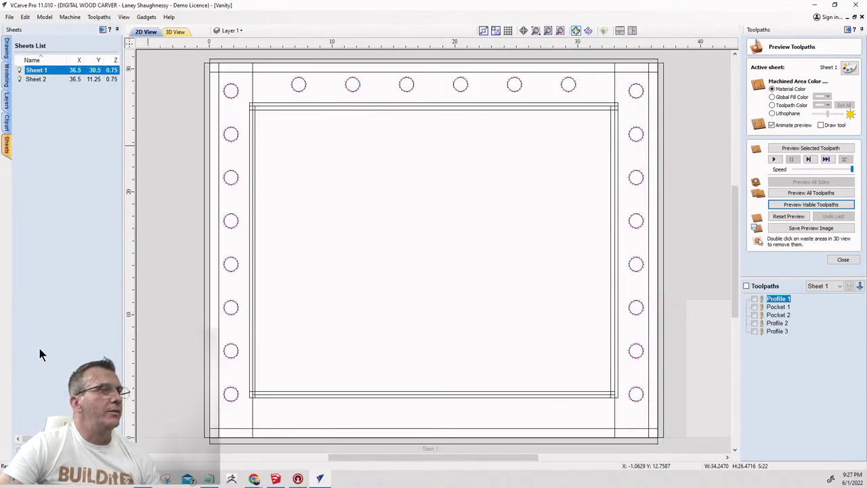
double_click(38, 70)
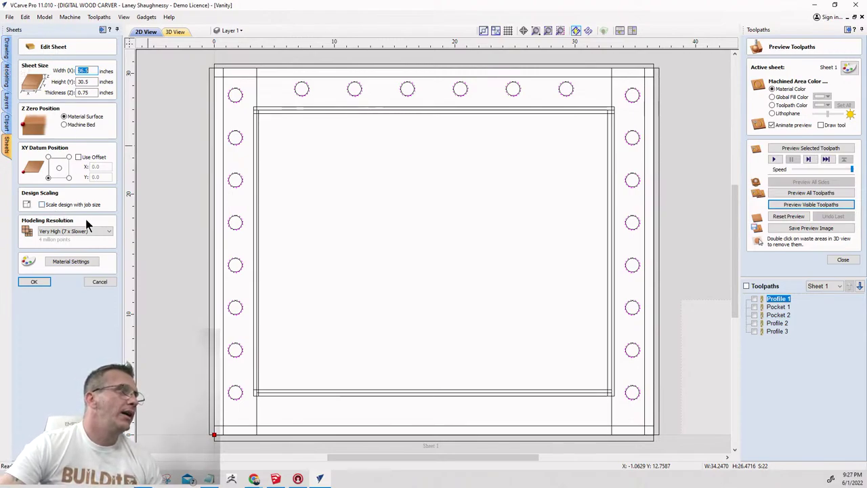
left_click(100, 282)
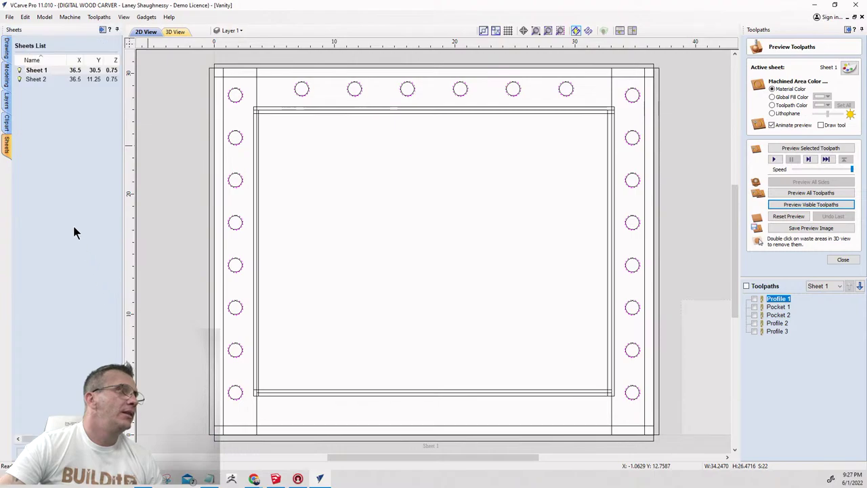
Delete Sheet 2, leaving only Sheet 1 in the job.
left_click(38, 79)
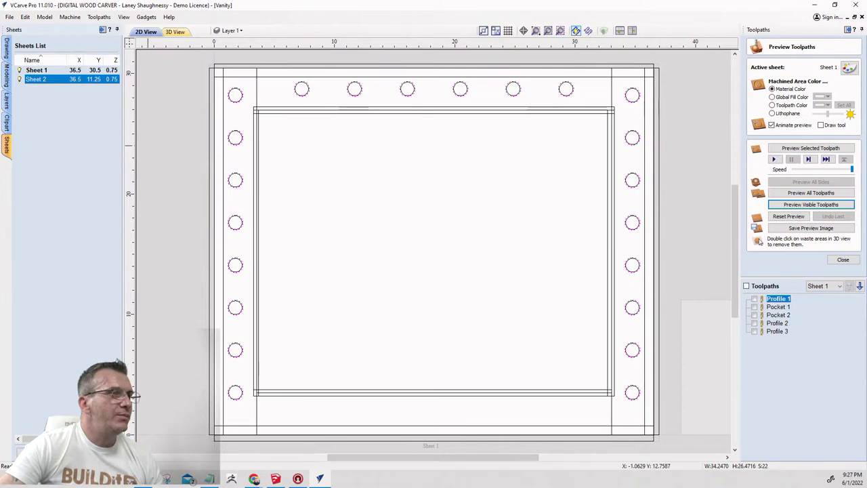
key("Delete")
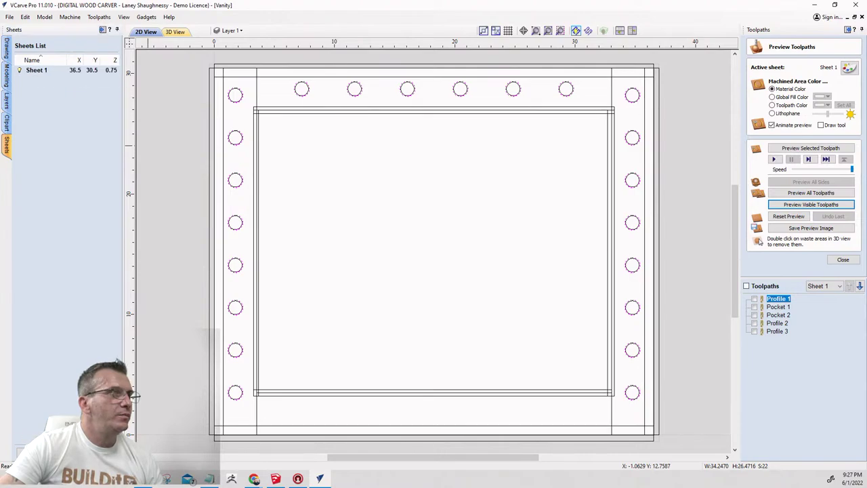
left_click(7, 50)
Set Job Type to Double Sided, recalculate all toolpaths, and dismiss the Profile 2 warning.
left_click(24, 66)
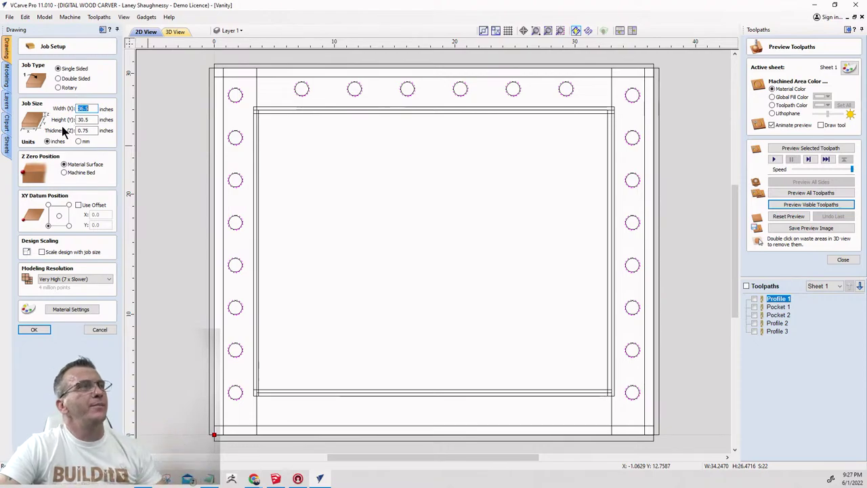
left_click(58, 79)
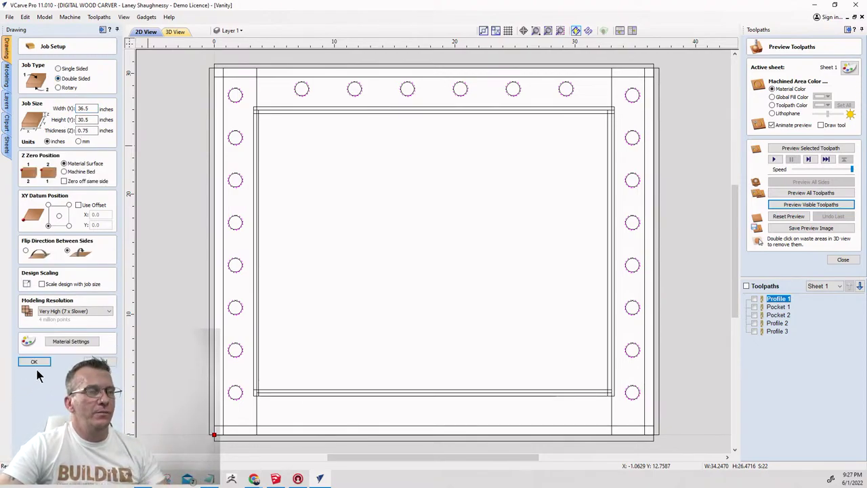
left_click(36, 363)
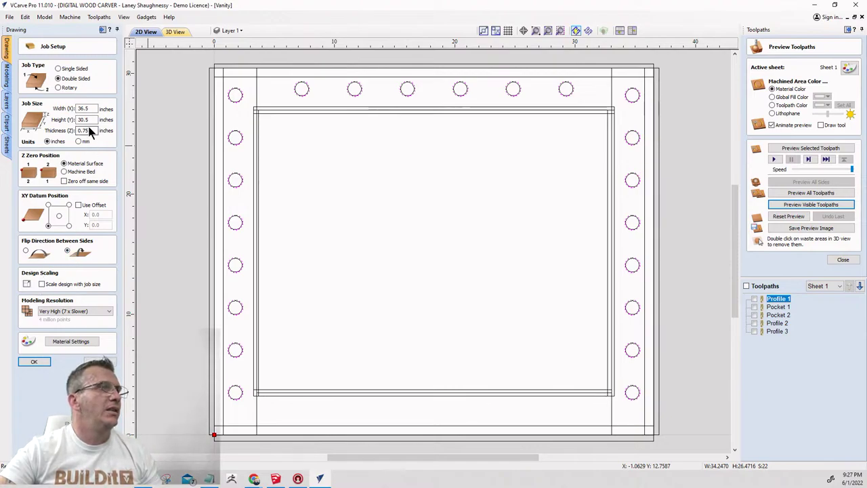
left_click(87, 120)
left_click(30, 365)
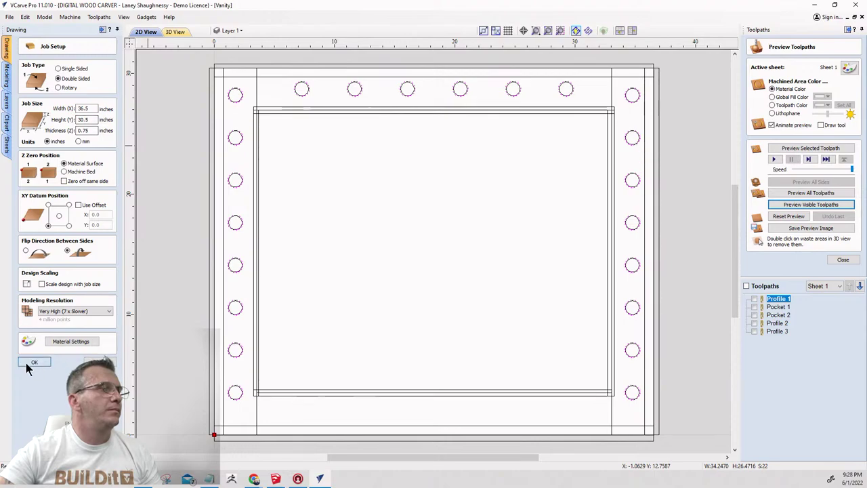
left_click(30, 363)
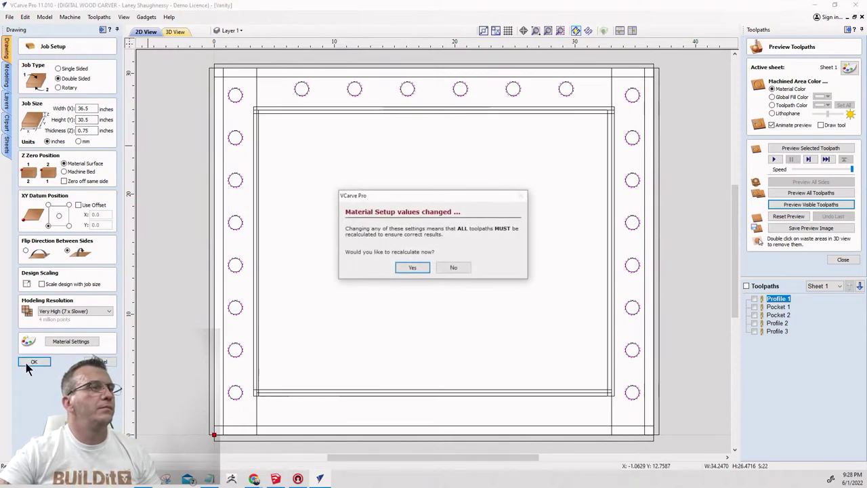
left_click(413, 268)
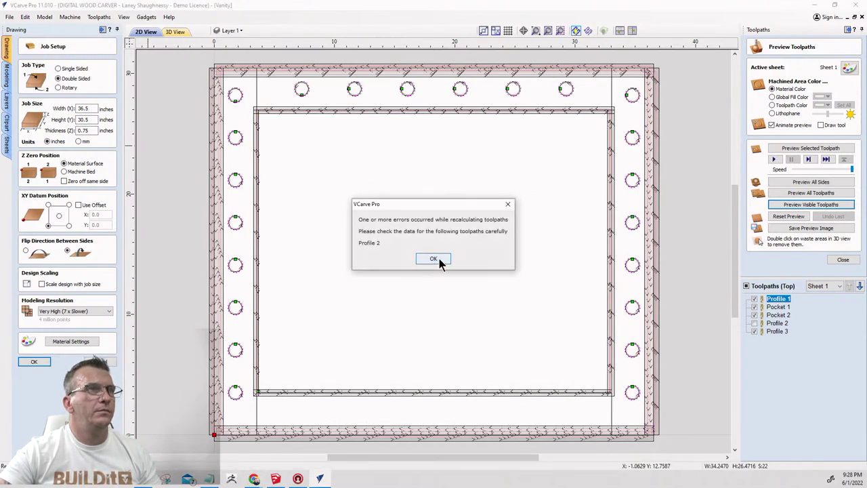
left_click(441, 260)
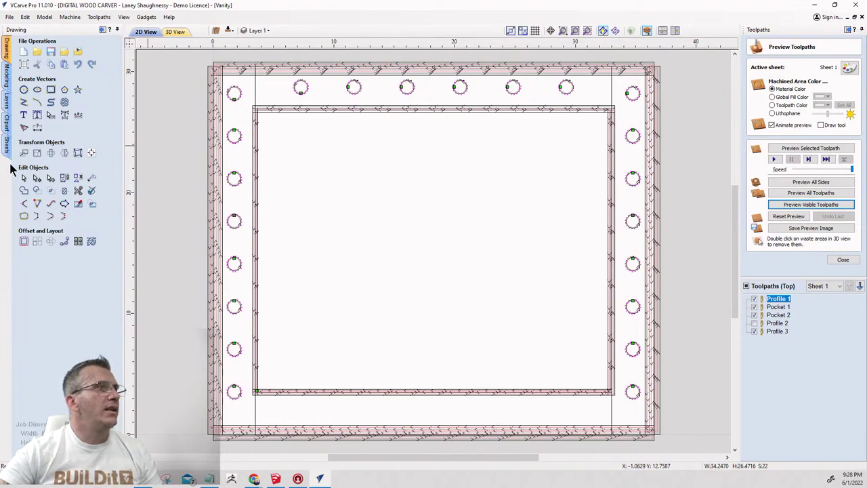
left_click(7, 144)
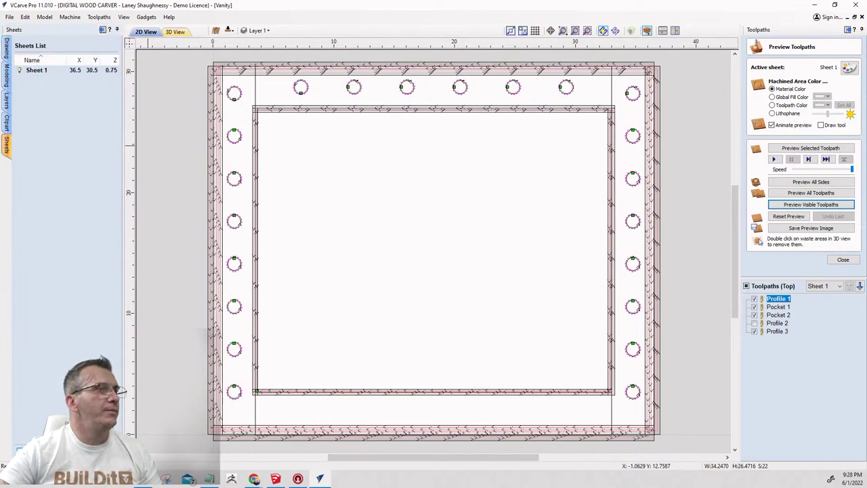
Add a new sheet named 'Base Top'.
left_click(43, 134)
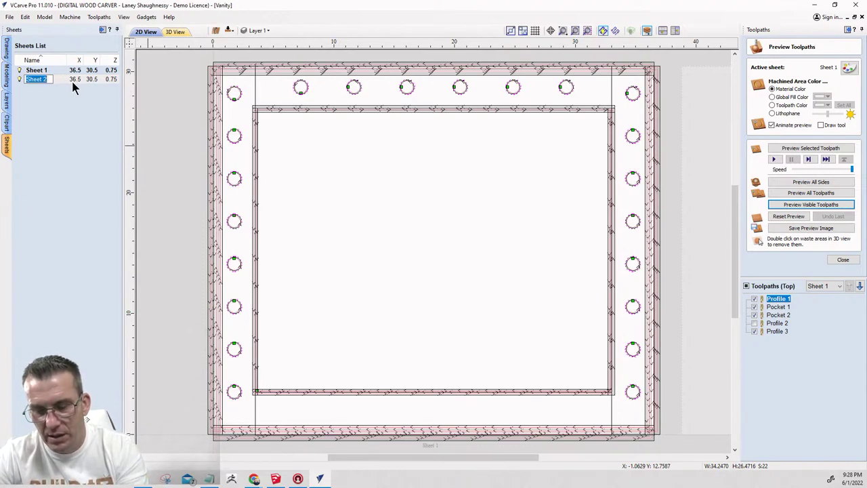
type("Base Top")
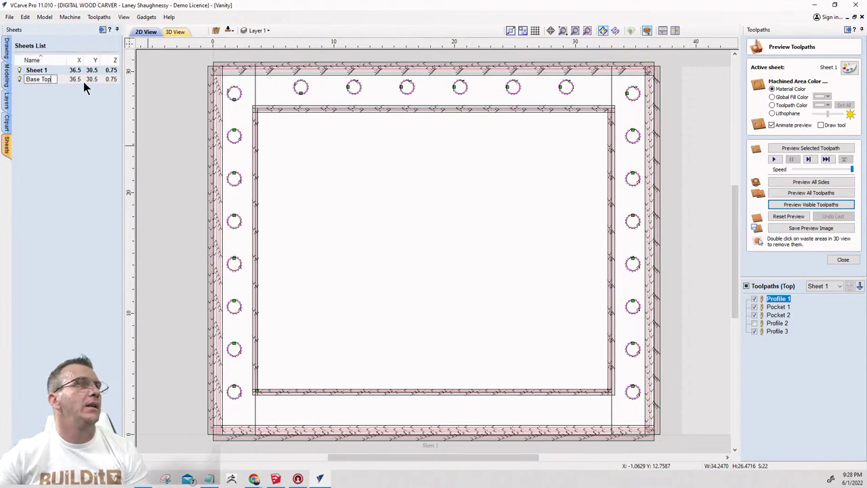
left_click(83, 81)
Change Sheet 1's height to 11.25 inches.
double_click(55, 79)
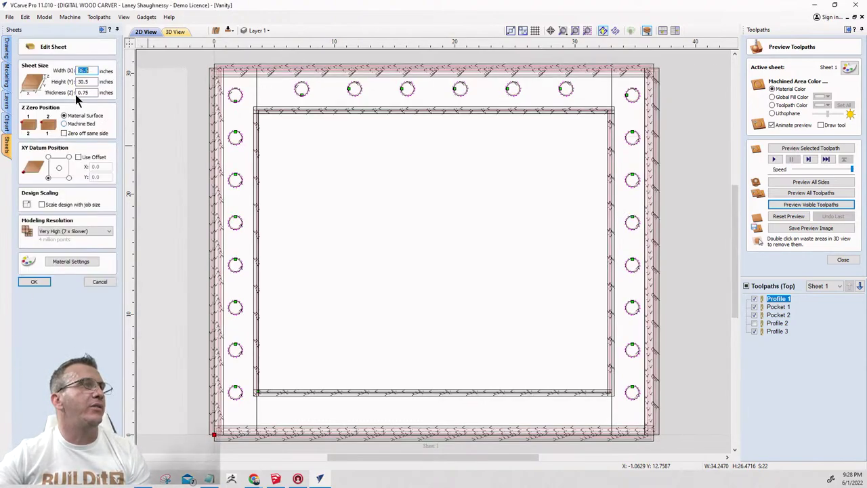
double_click(83, 81)
type("11")
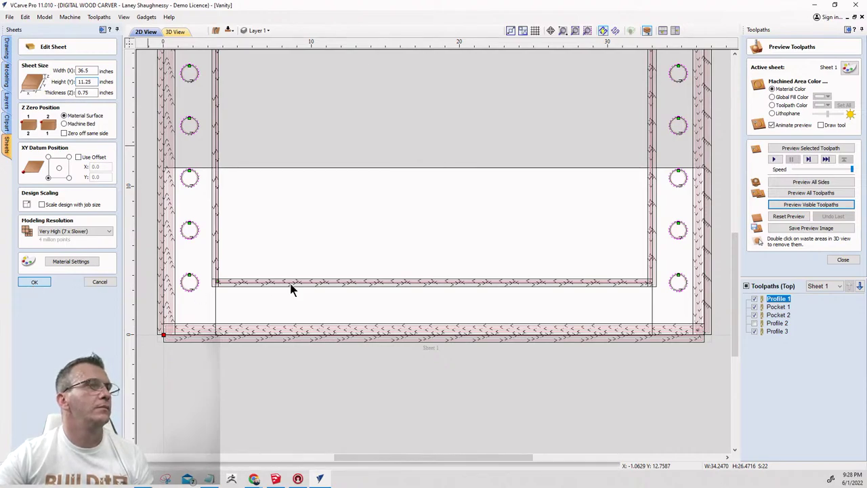
key("Return")
scroll(304, 291, "down", 1)
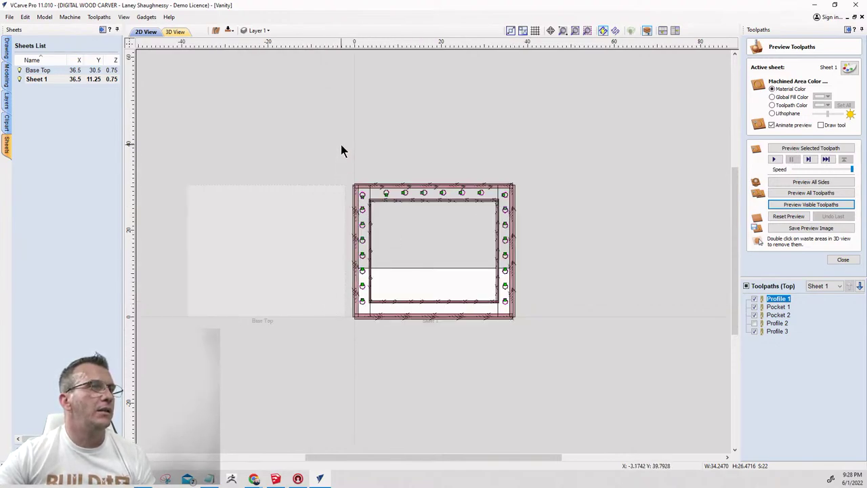
Restore Sheet 1's height to 30.5 inches.
left_click(61, 78)
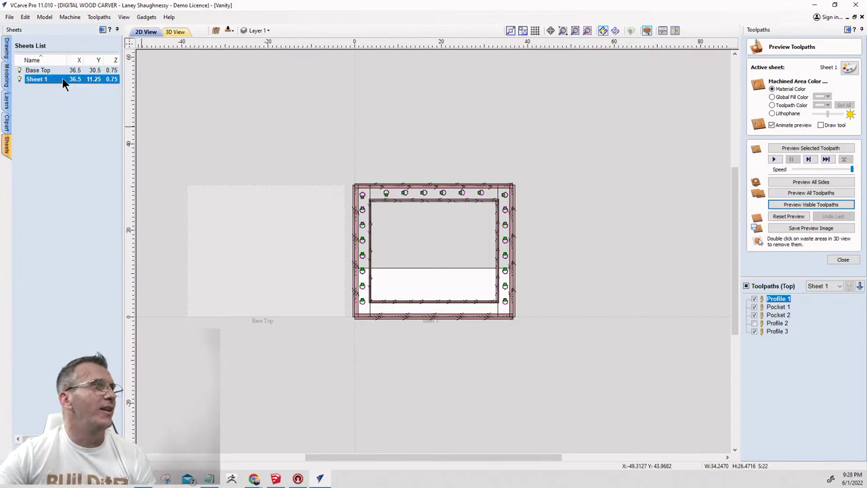
double_click(60, 78)
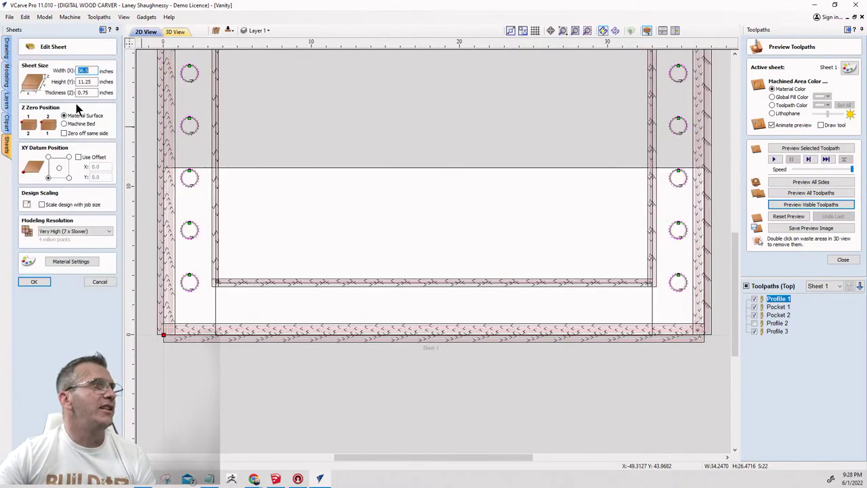
double_click(94, 82)
type("30.")
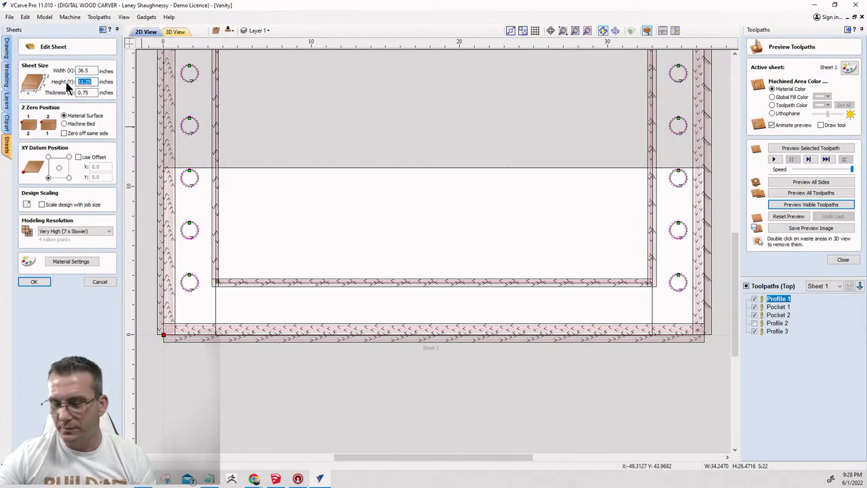
type("5")
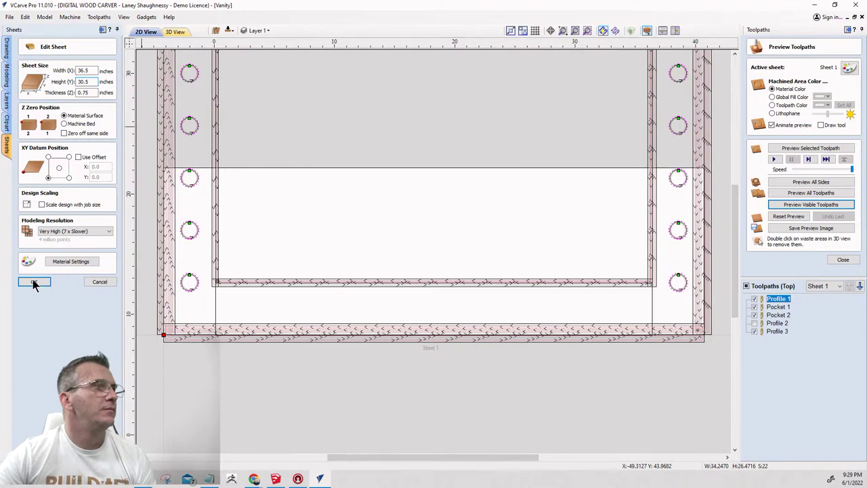
left_click(34, 282)
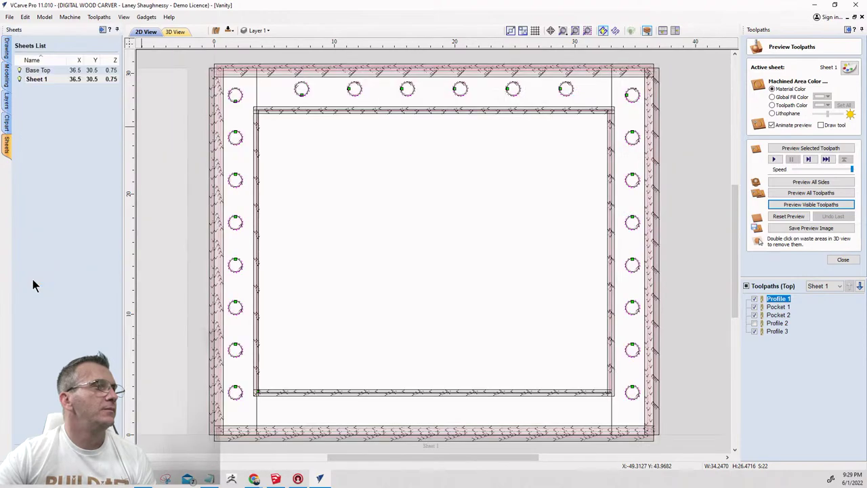
Size Base Top to 36.5 x 11.25 x 0.75 inches and make it the active sheet.
left_click(34, 70)
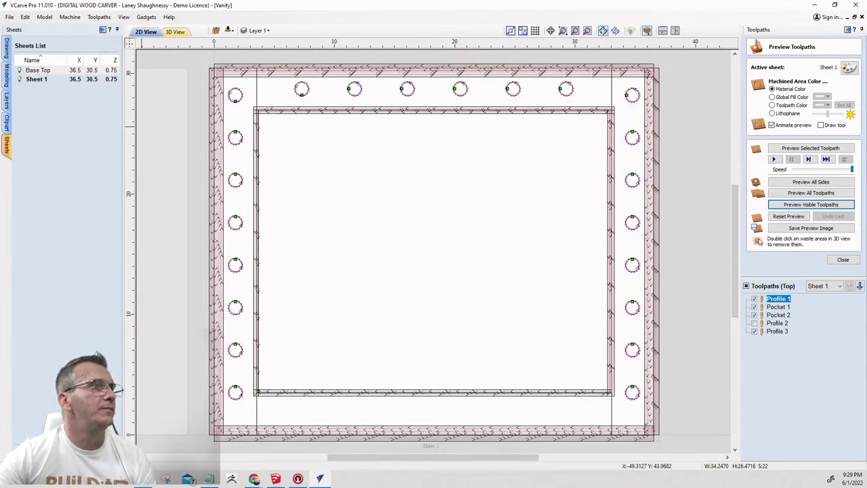
double_click(85, 71)
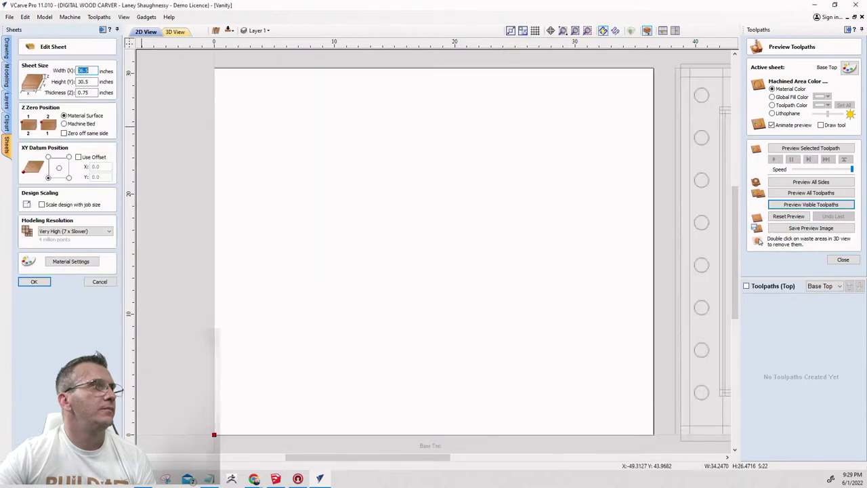
double_click(87, 81)
type("11")
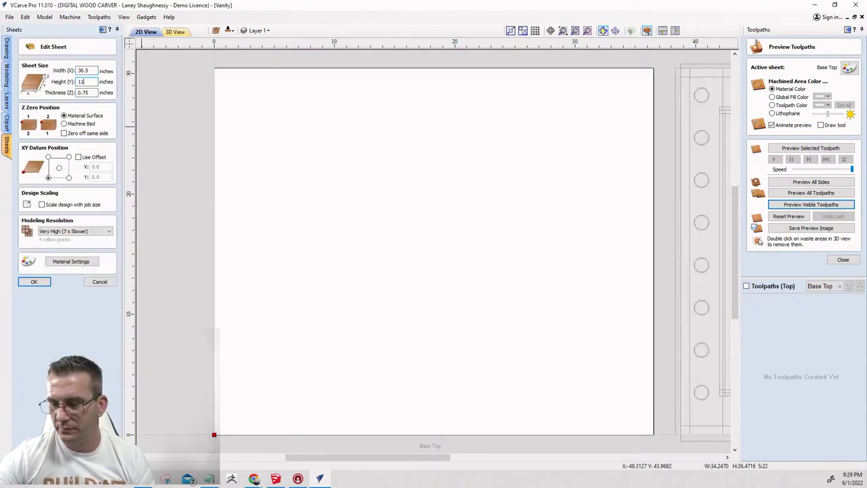
left_click(34, 283)
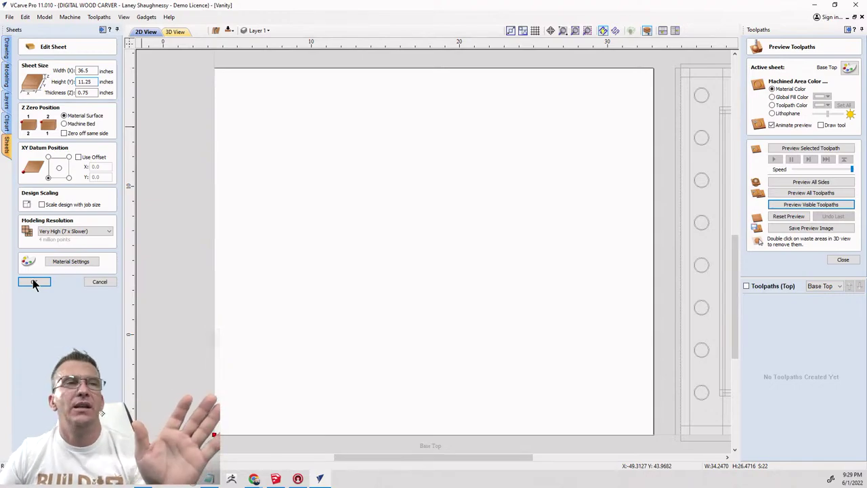
left_click(34, 283)
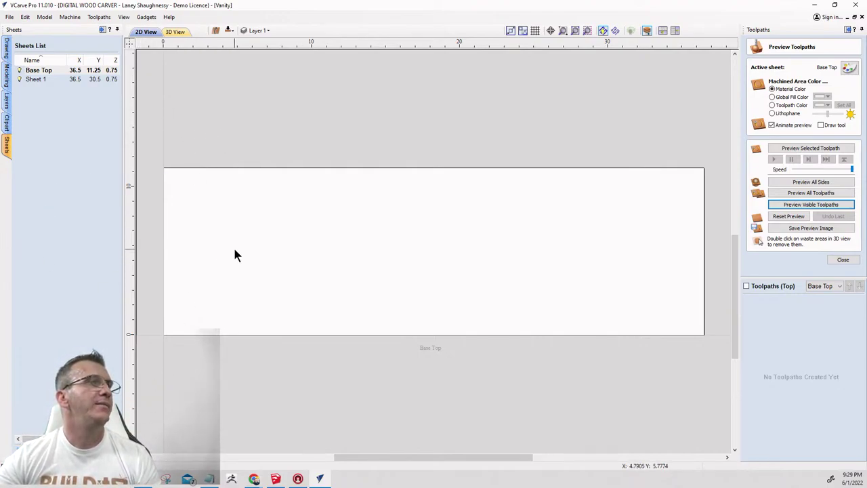
left_click(29, 70)
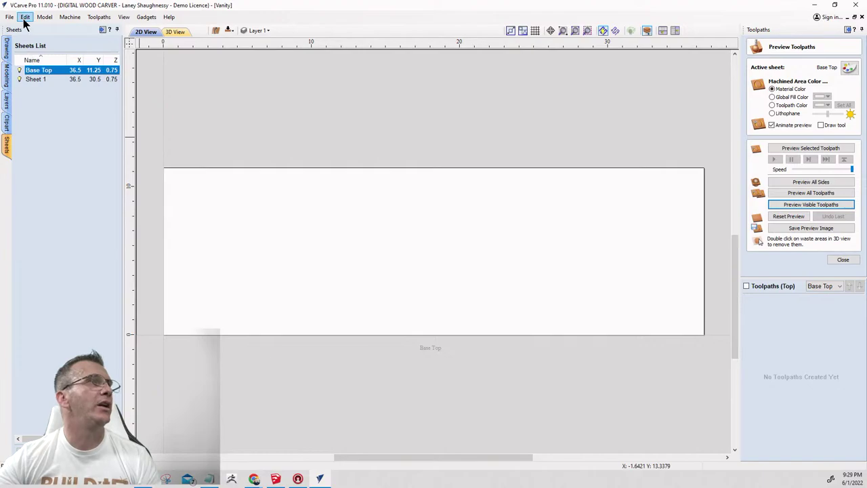
left_click(7, 48)
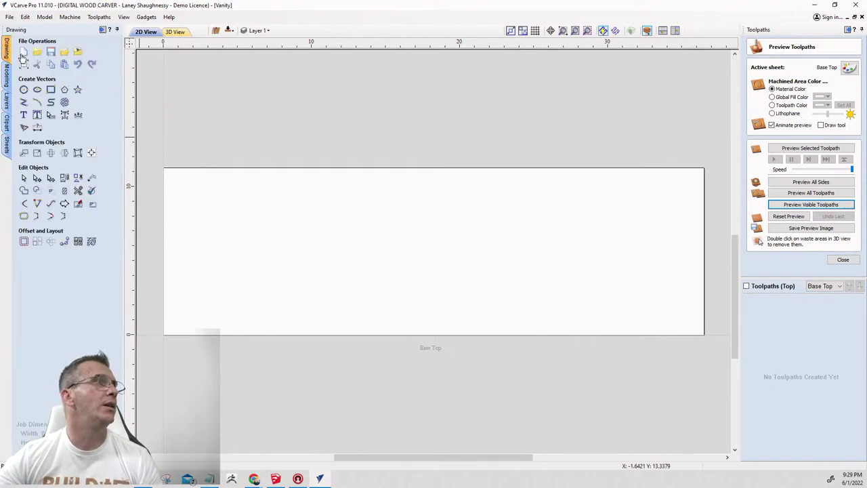
Open Vanity.skp from Downloads to reach its SketchUp import options.
left_click(64, 53)
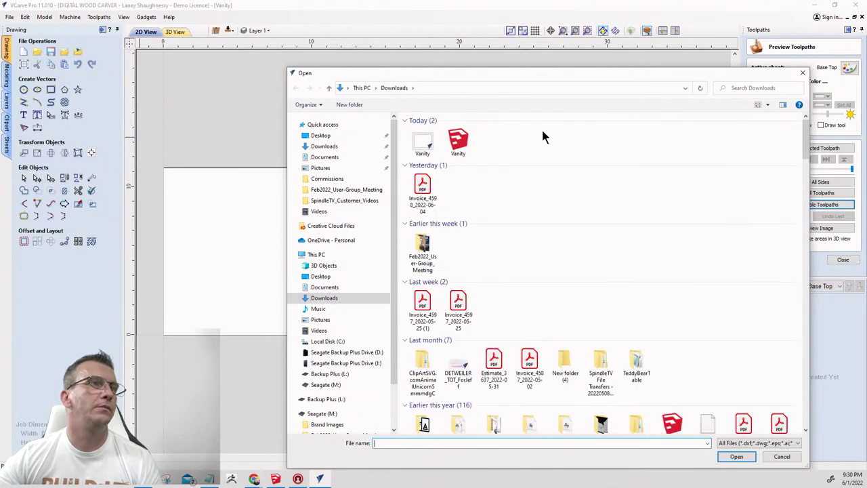
left_click(465, 142)
double_click(465, 143)
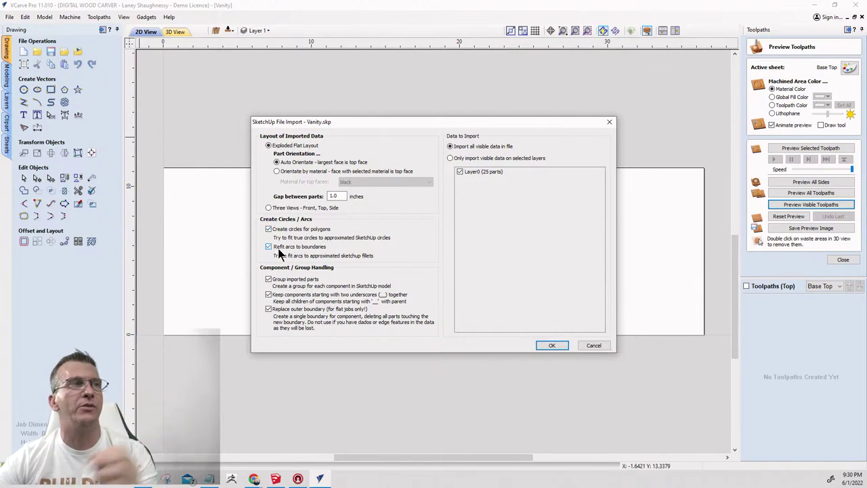
Import Vanity.skp as 25 flat parts with 'Replace outer boundary' unchecked.
left_click(269, 309)
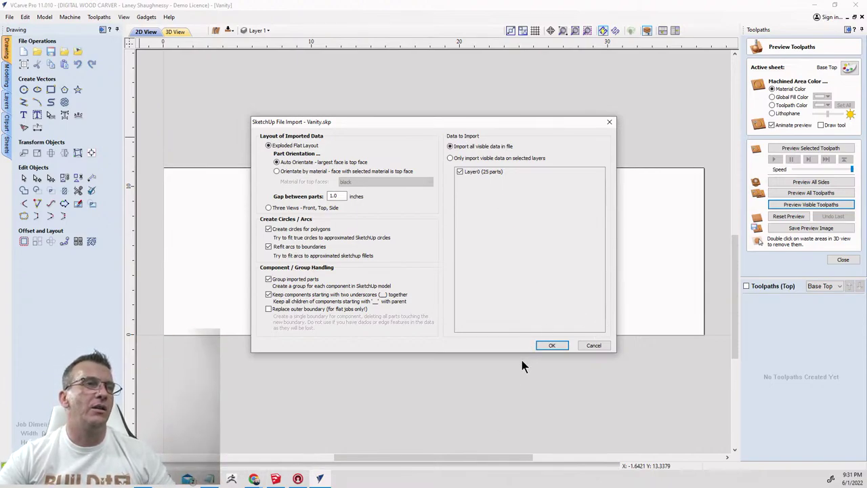
left_click(550, 346)
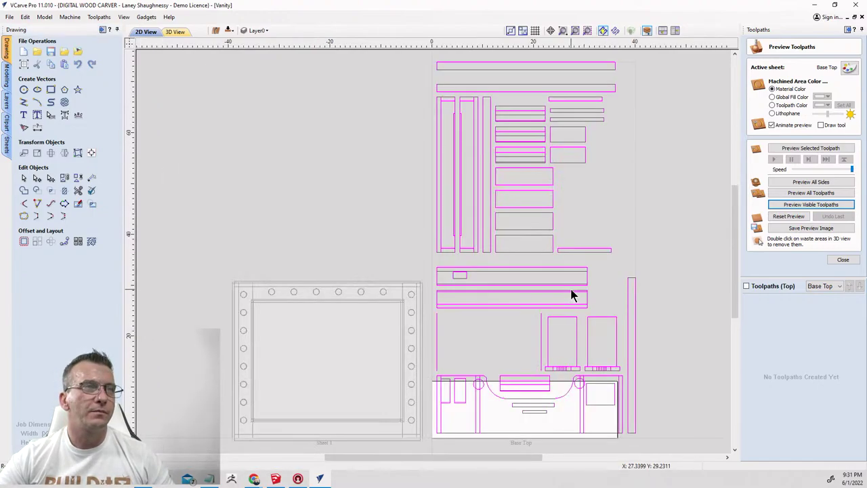
Zoom around the imported Vanity parts with all of them selected.
scroll(571, 294, "down", 3)
scroll(509, 424, "up", 4)
scroll(509, 417, "down", 3)
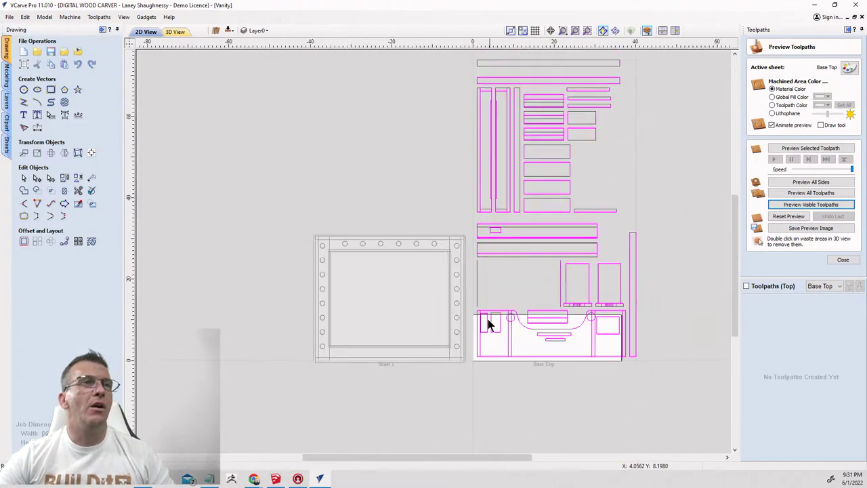
scroll(643, 359, "up", 1)
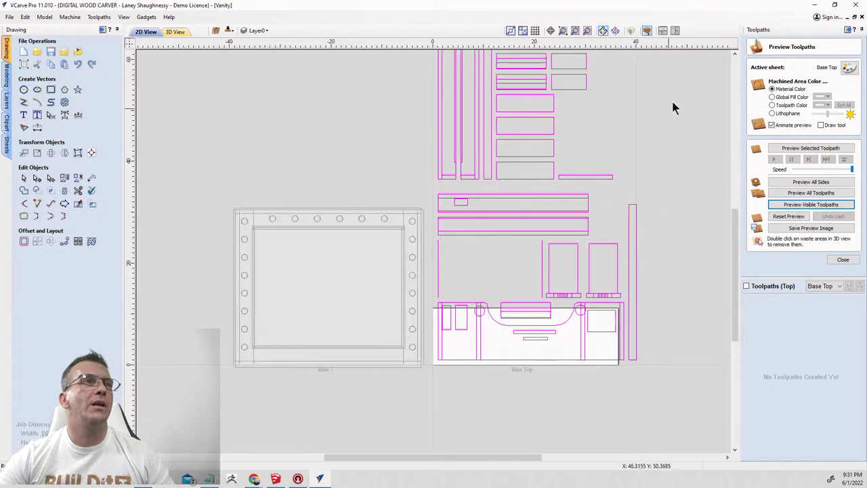
scroll(530, 235, "down", 2)
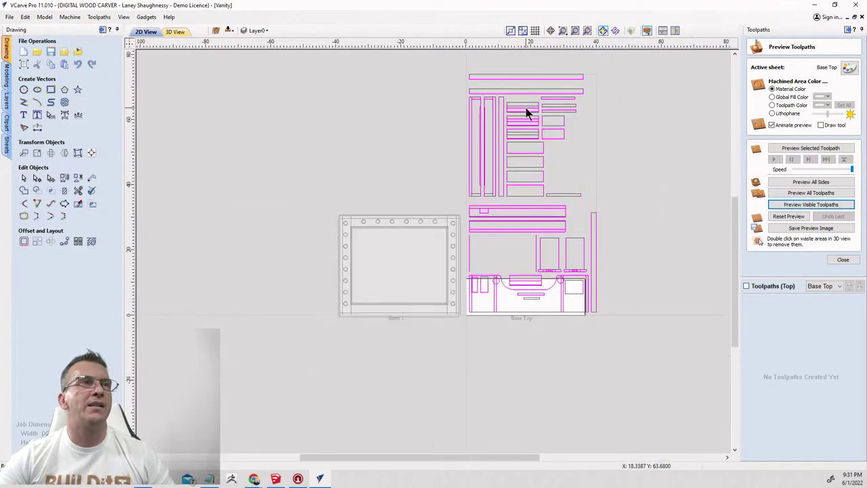
key("ctrl+a")
scroll(545, 102, "up", 4)
scroll(556, 103, "up", 1)
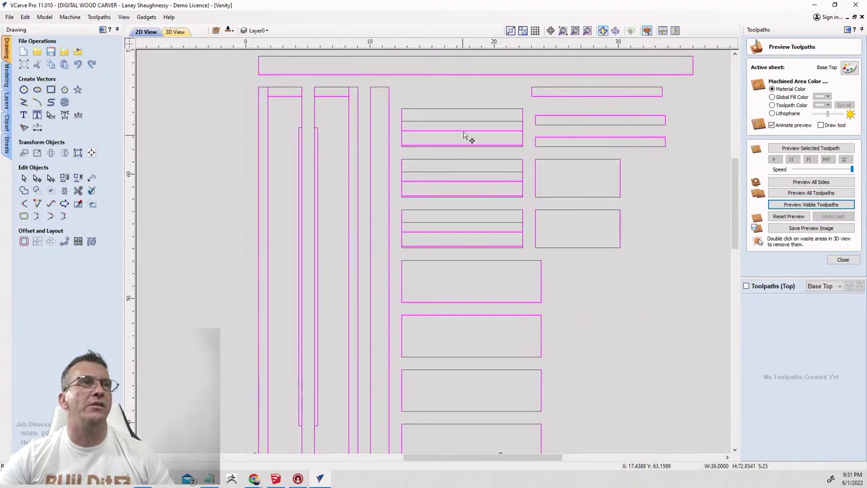
scroll(505, 176, "down", 2)
scroll(600, 151, "up", 1)
scroll(572, 305, "down", 2)
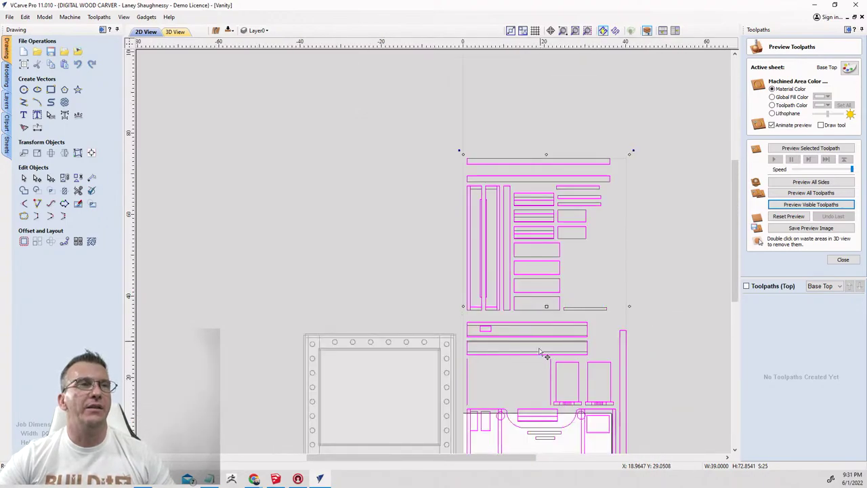
scroll(524, 415, "down", 2)
scroll(521, 436, "up", 5)
scroll(525, 379, "up", 1)
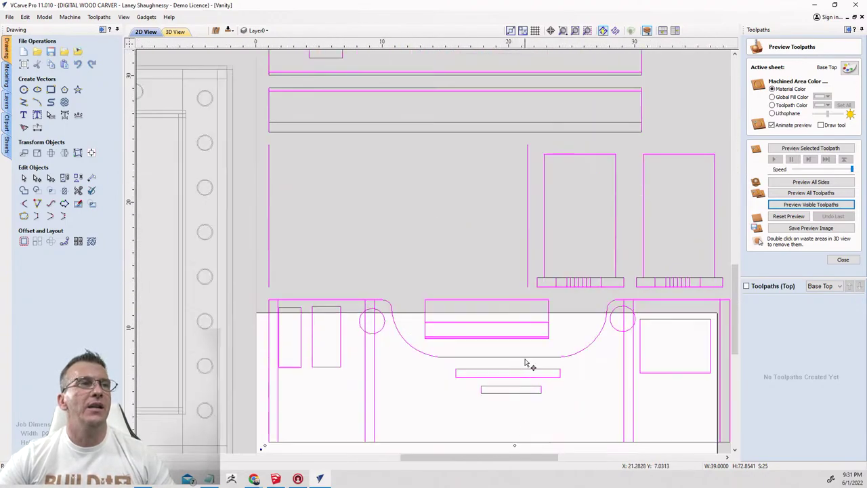
scroll(535, 284, "down", 2)
scroll(517, 410, "up", 4)
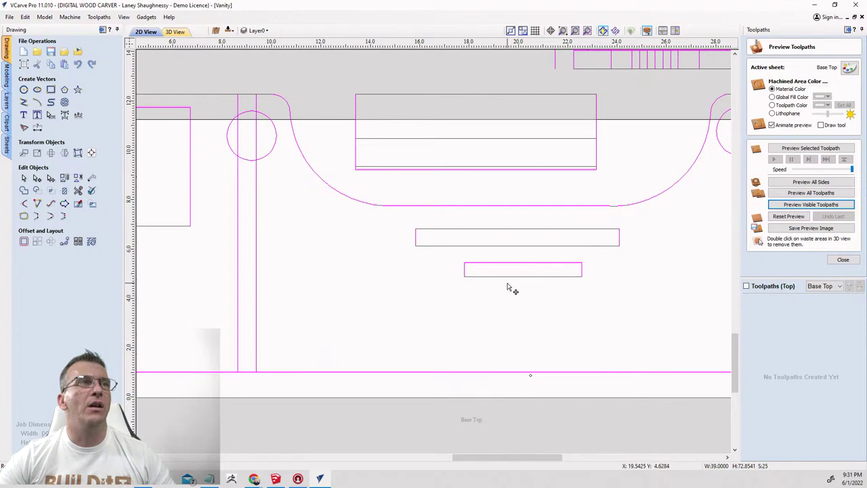
scroll(382, 201, "down", 4)
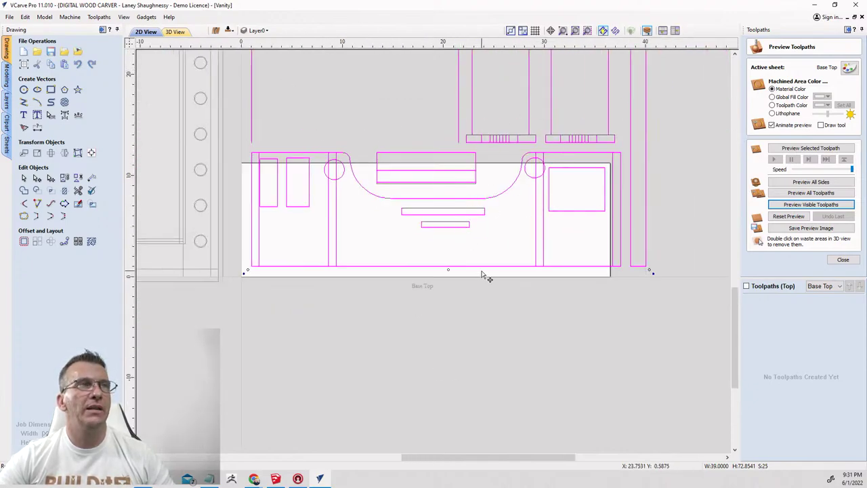
scroll(482, 270, "down", 3)
scroll(482, 257, "up", 1)
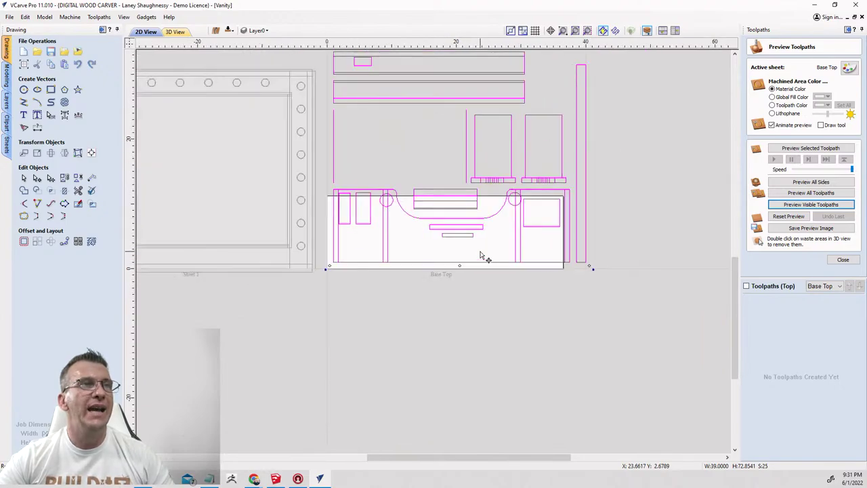
scroll(483, 258, "down", 2)
scroll(387, 214, "up", 3)
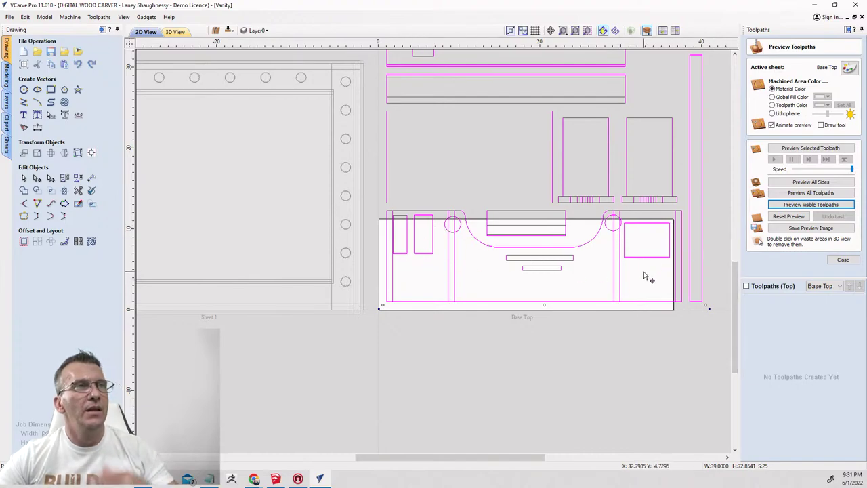
Select just the drawing over the Base Top sheet, leaving out the right-hand rectangle.
left_click(478, 184)
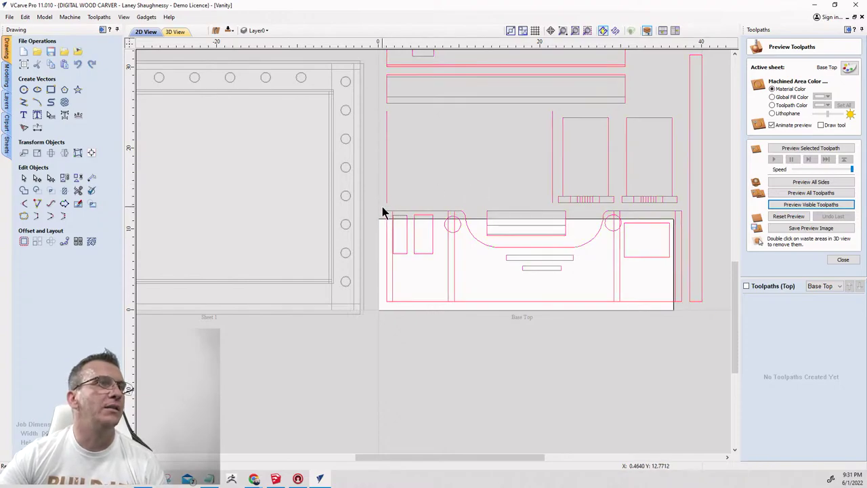
left_click_drag(378, 203, 686, 324)
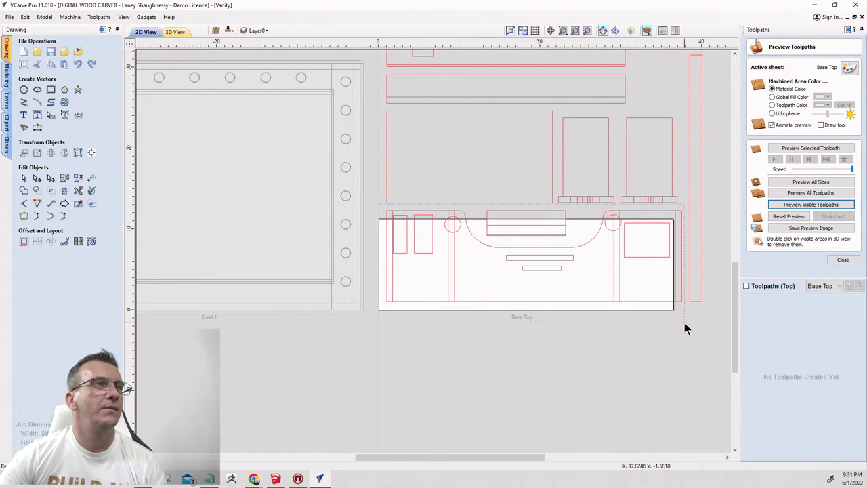
key("ctrl+a")
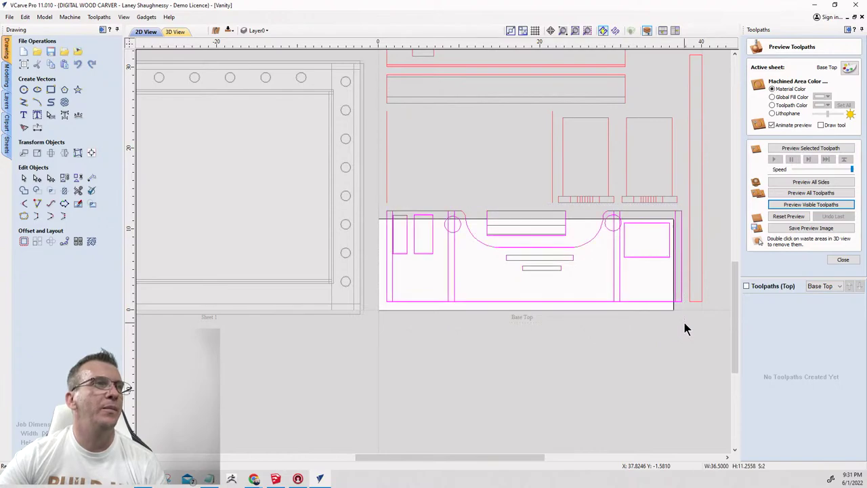
left_click(556, 235, "shift")
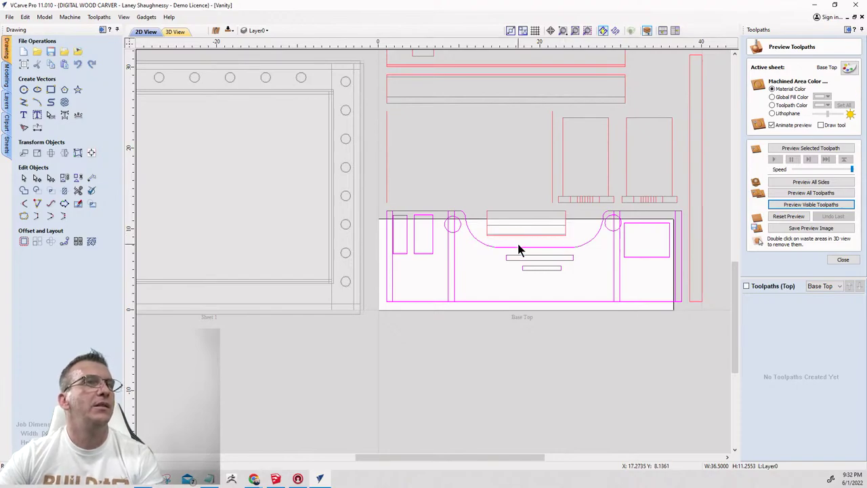
Center the selected base top drawing on the sheet using the alignment tools.
left_click(92, 152)
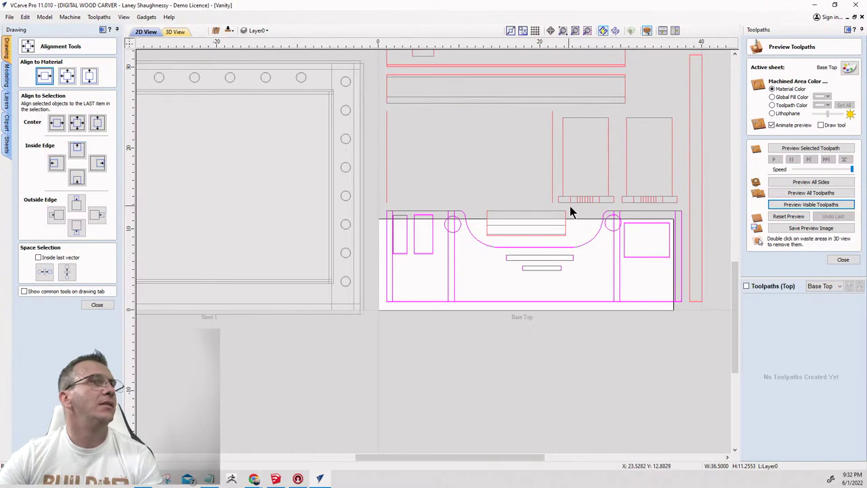
scroll(570, 208, "down", 4)
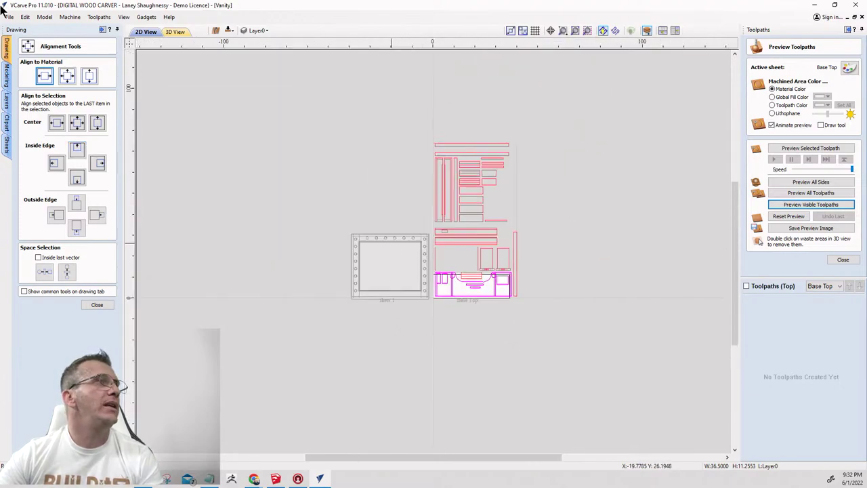
scroll(546, 372, "up", 1)
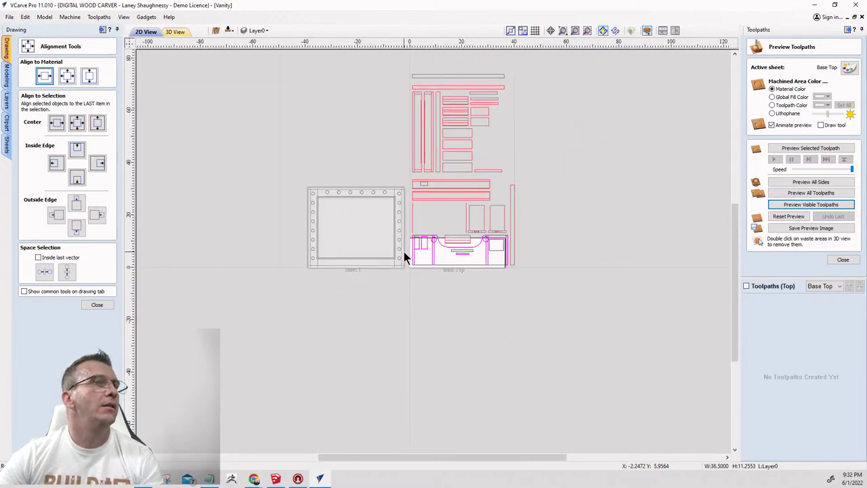
scroll(285, 132, "up", 1)
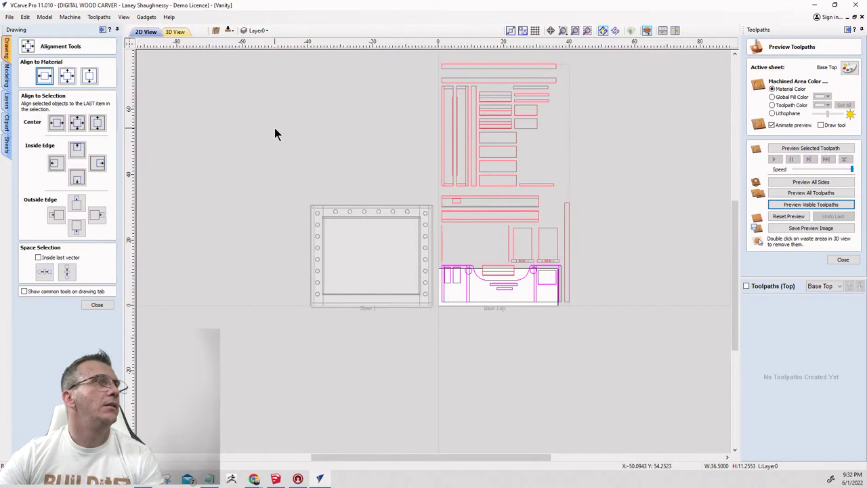
left_click(69, 77)
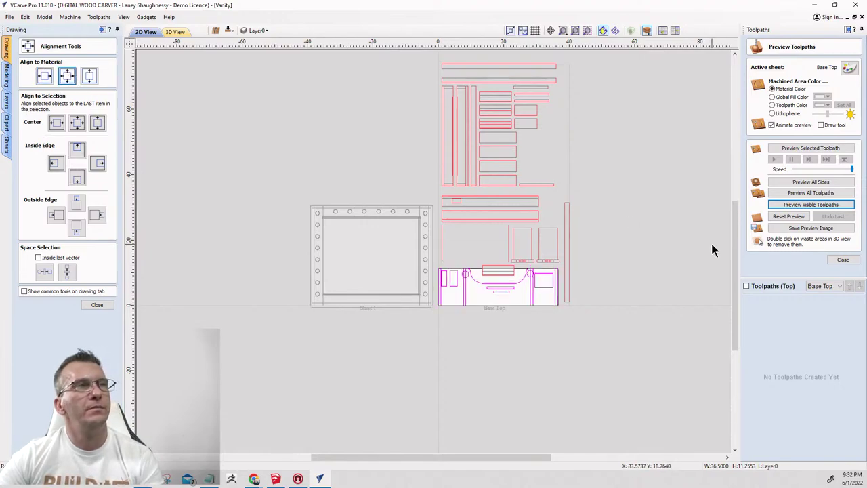
Move the leftover upper parts and the thin vertical strip off to the left.
left_click(416, 63)
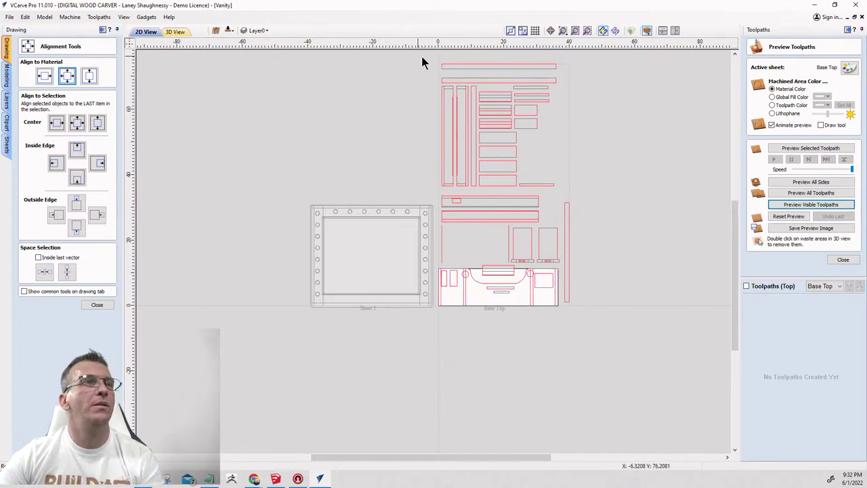
mouse_move(420, 58)
left_mouse_down()
mouse_move(593, 350)
mouse_move(600, 266)
left_mouse_up()
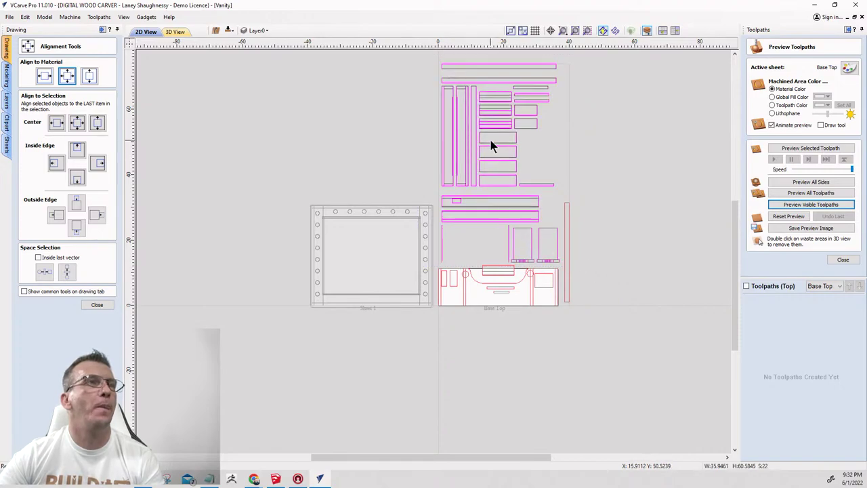
left_click_drag(490, 141, 147, 131)
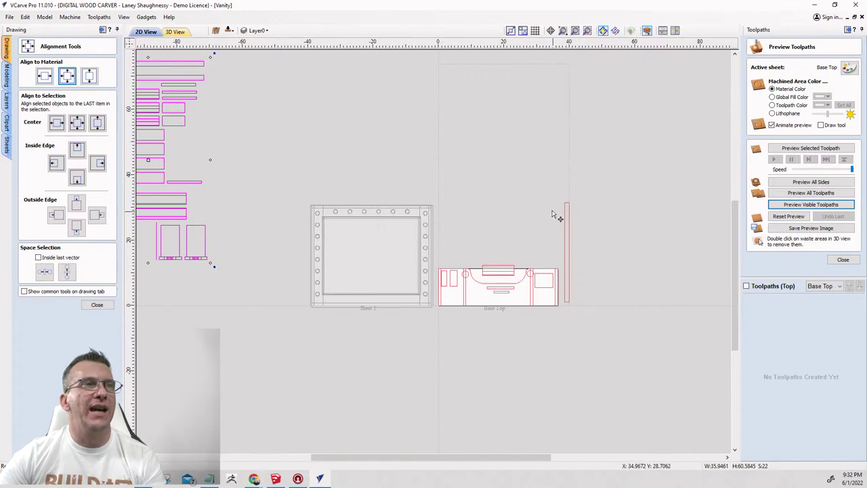
left_click(595, 312)
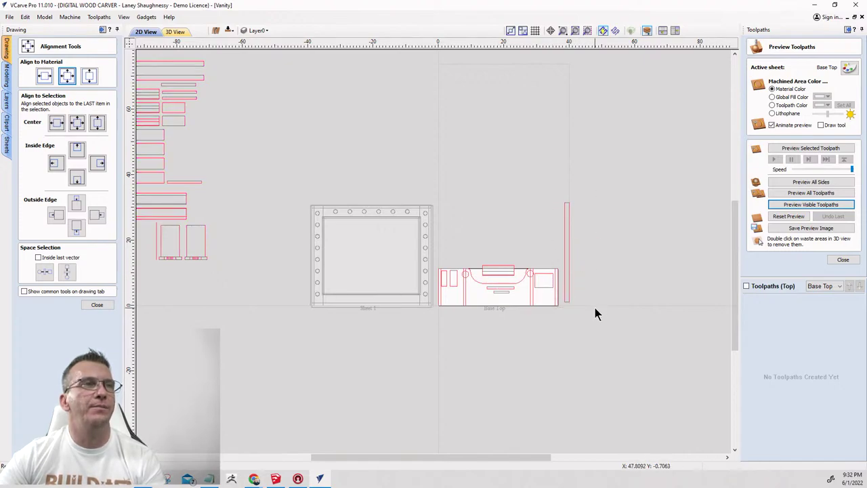
left_click(567, 237)
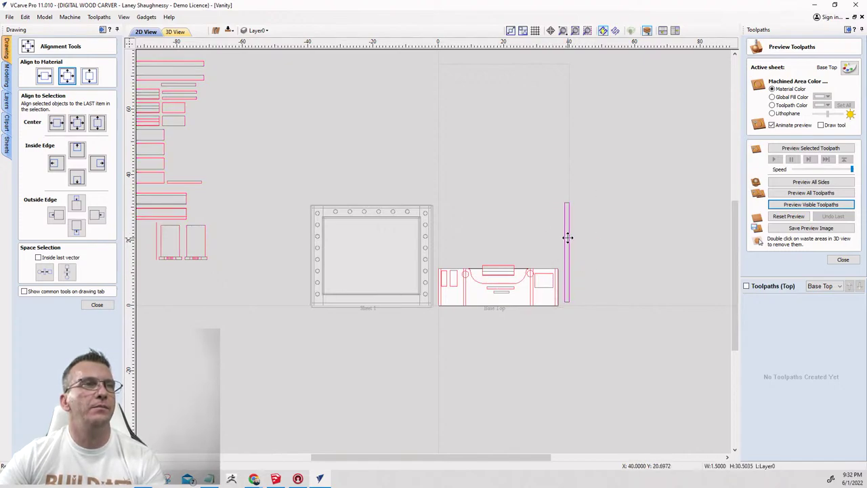
left_click_drag(567, 237, 210, 119)
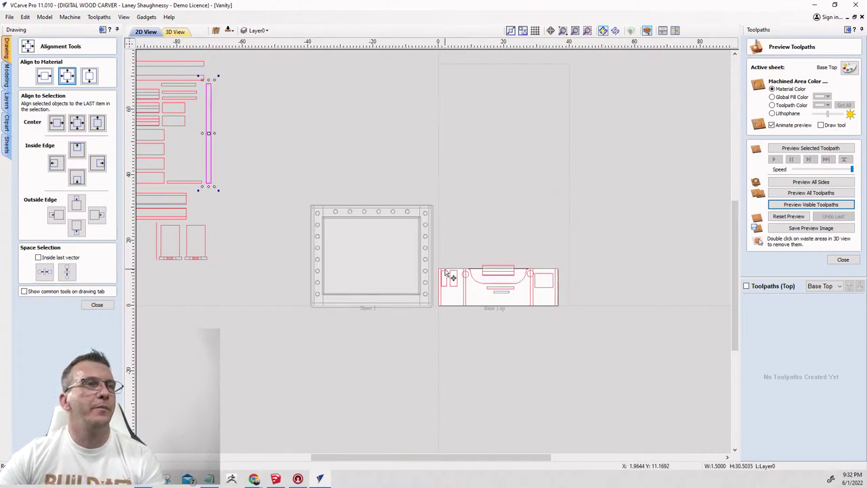
Move the spare notch rectangle among the loose parts and close Alignment Tools.
scroll(559, 272, "up", 1)
left_click_drag(455, 254, 517, 284)
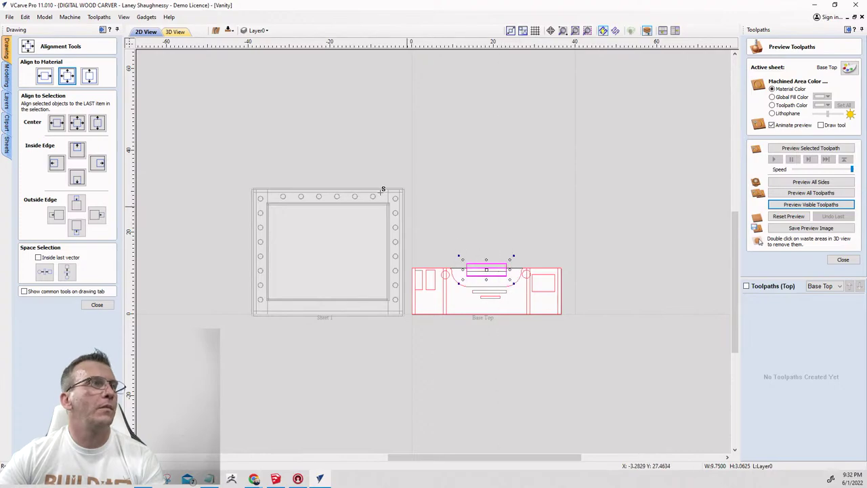
left_click_drag(271, 153, 280, 159)
scroll(556, 248, "down", 1)
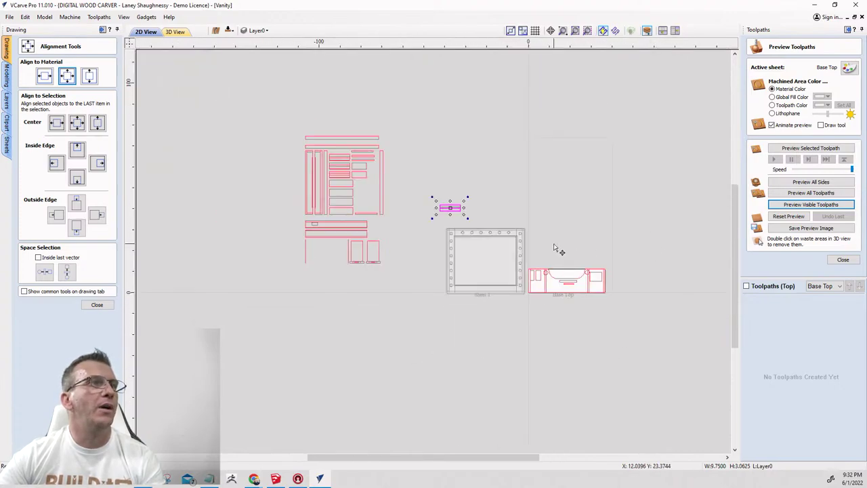
left_click(424, 207)
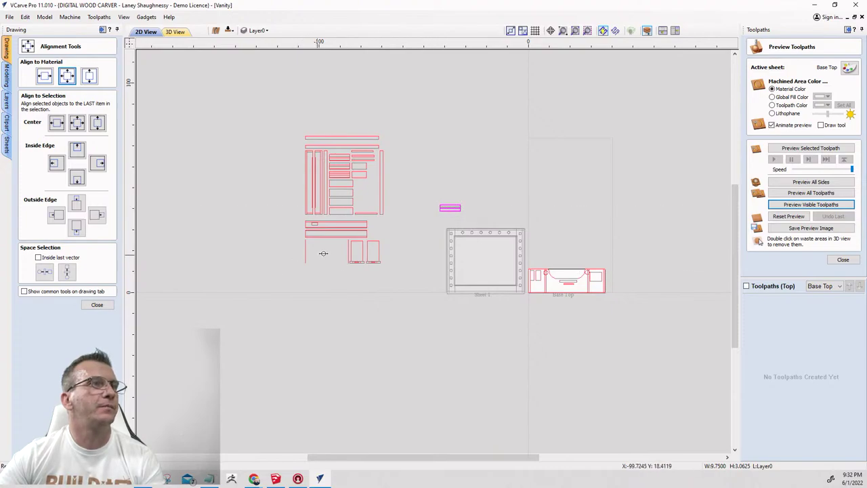
left_click_drag(326, 253, 325, 252)
scroll(569, 295, "up", 5)
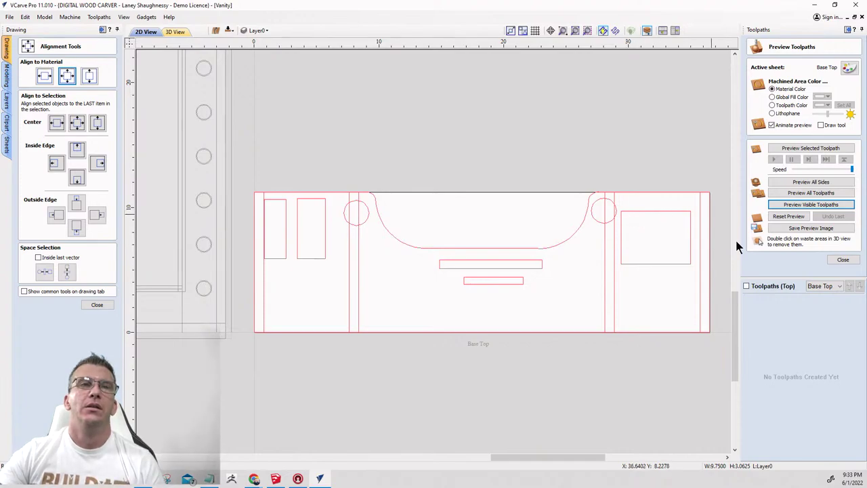
scroll(510, 169, "down", 3)
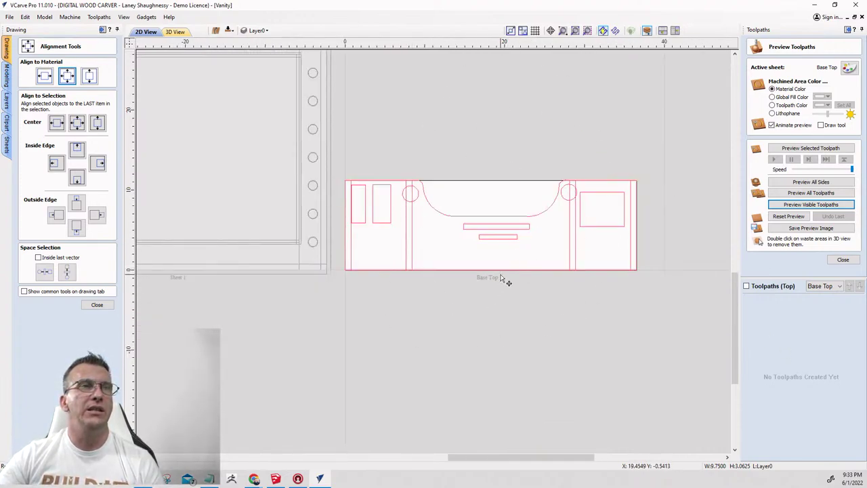
left_click(102, 304)
scroll(132, 231, "down", 3)
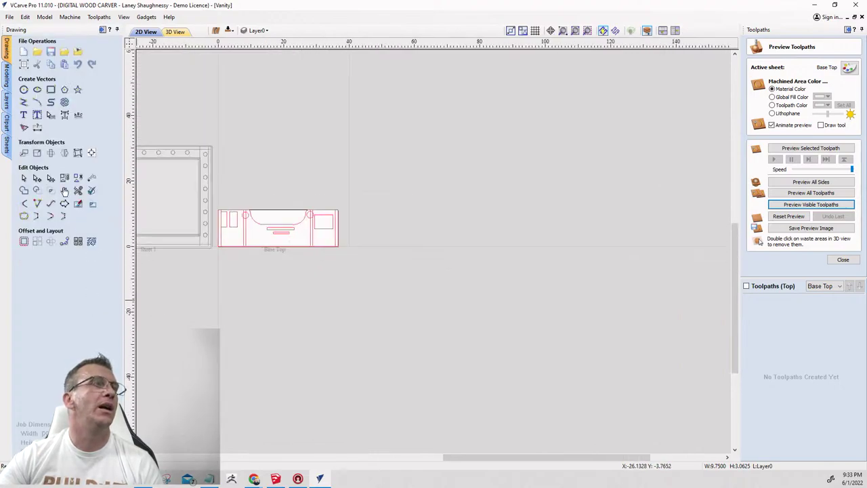
Open Nest Parts and set the active sheet to Sheet 1.
left_click(92, 241)
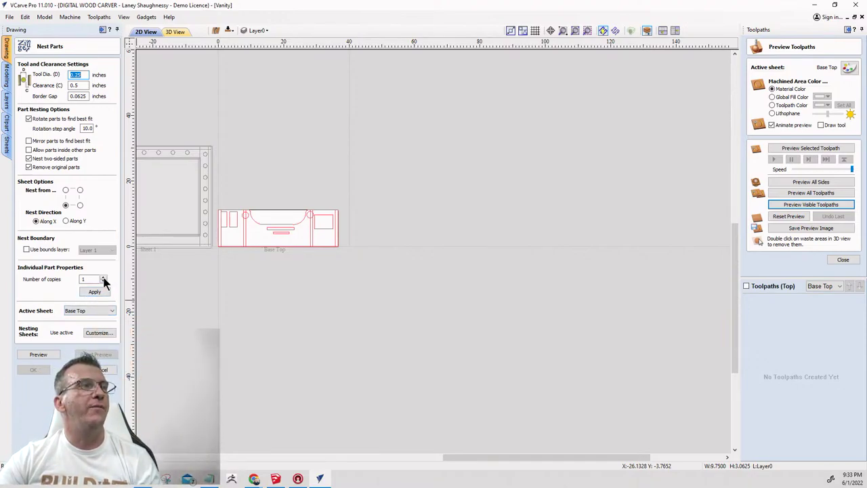
left_click(94, 310)
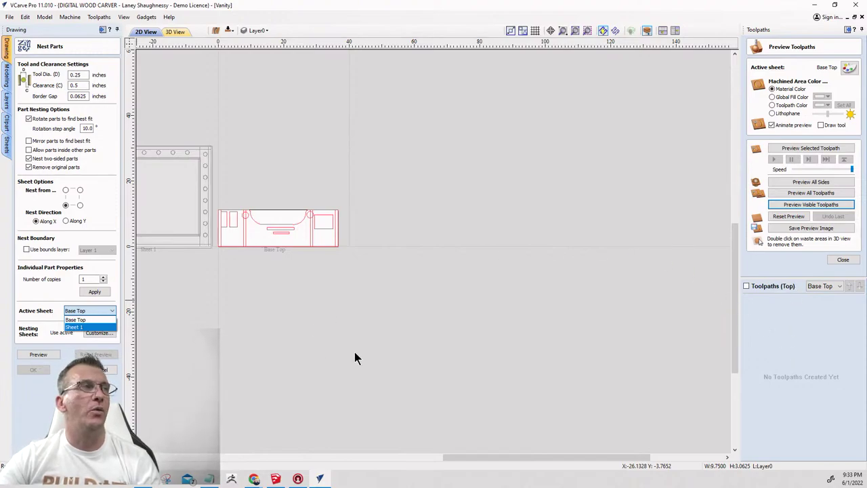
left_click(78, 318)
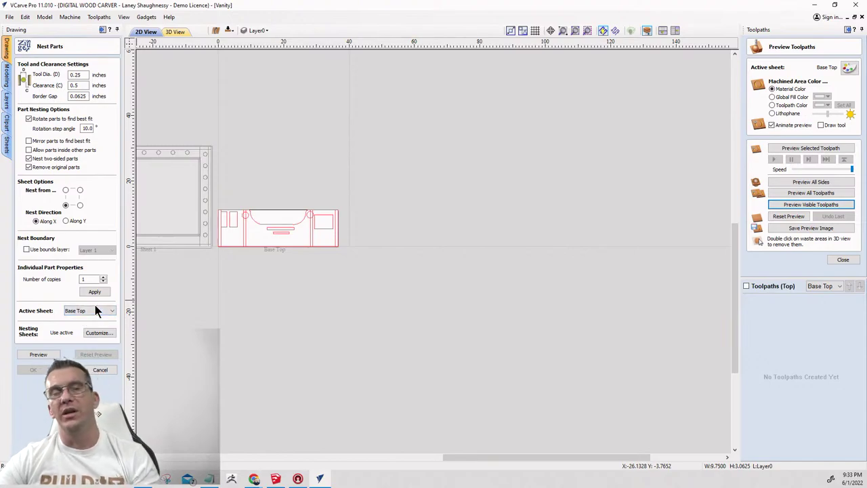
left_click(102, 311)
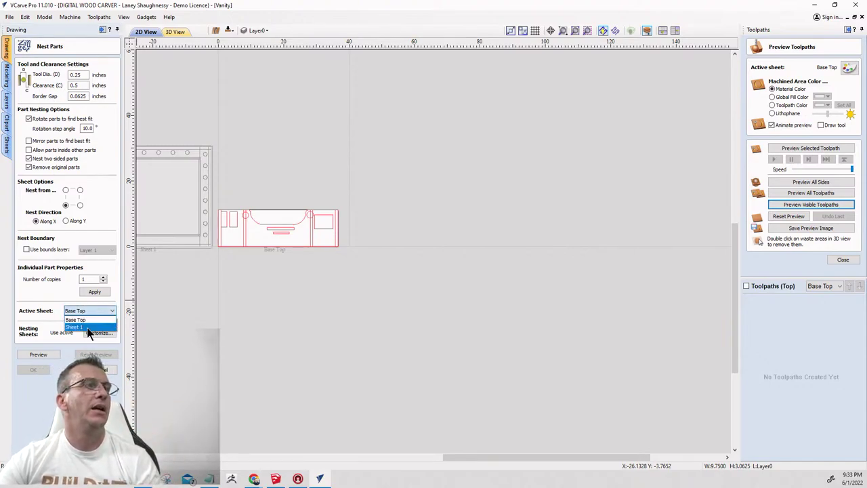
left_click(88, 329)
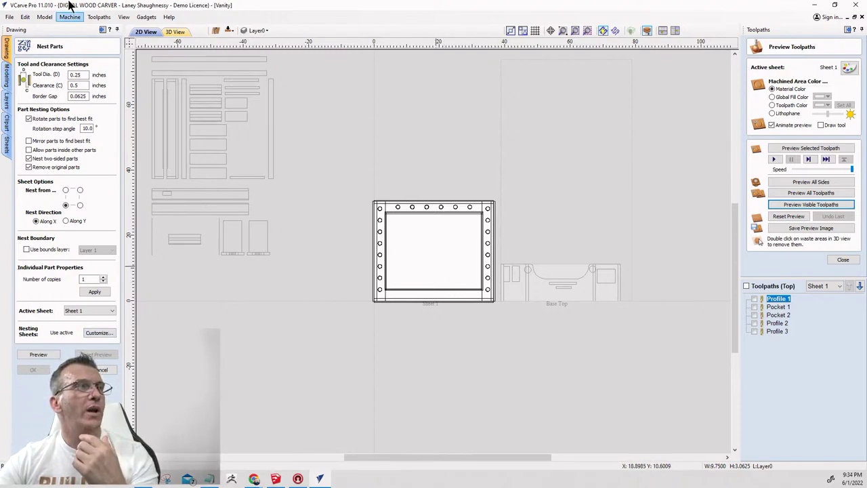
Close the toolpath preview, switch back to the Base Top sheet, and cancel Nest Parts.
left_click(65, 205)
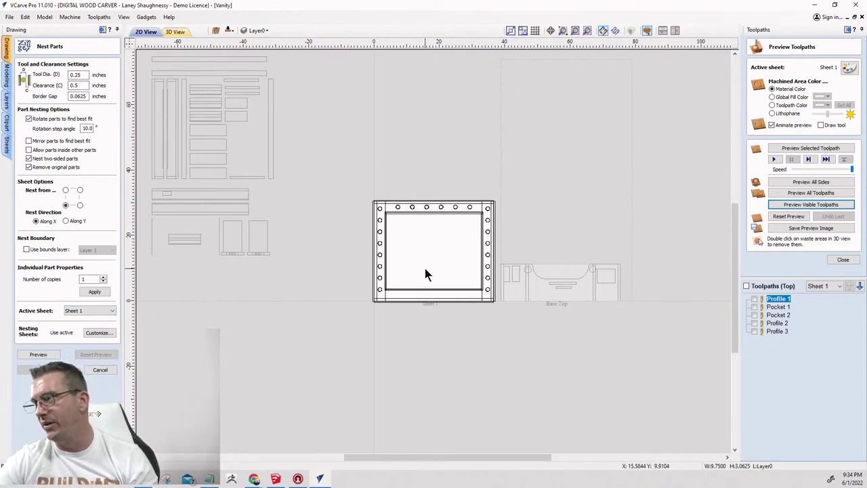
left_click(832, 286)
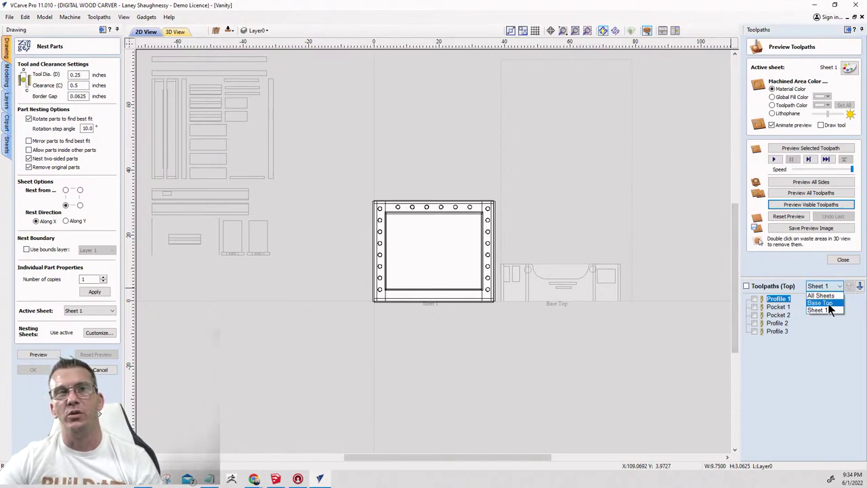
left_click(831, 309)
left_click(843, 260)
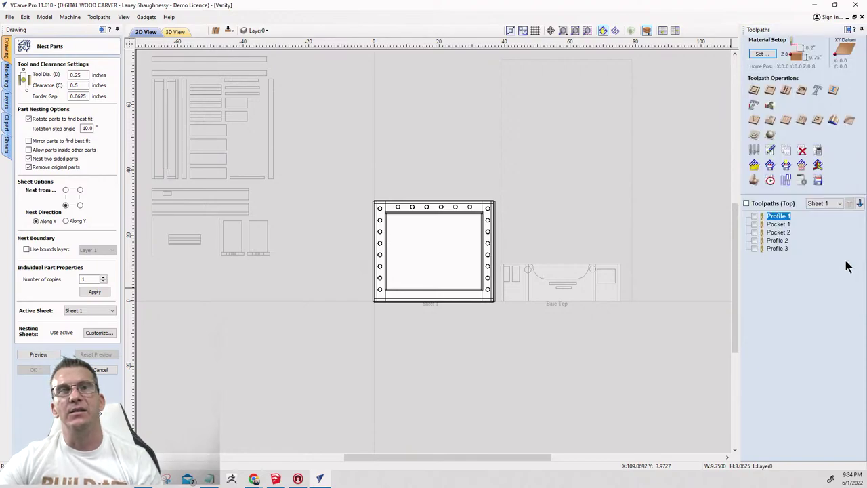
left_click(834, 203)
left_click(824, 220)
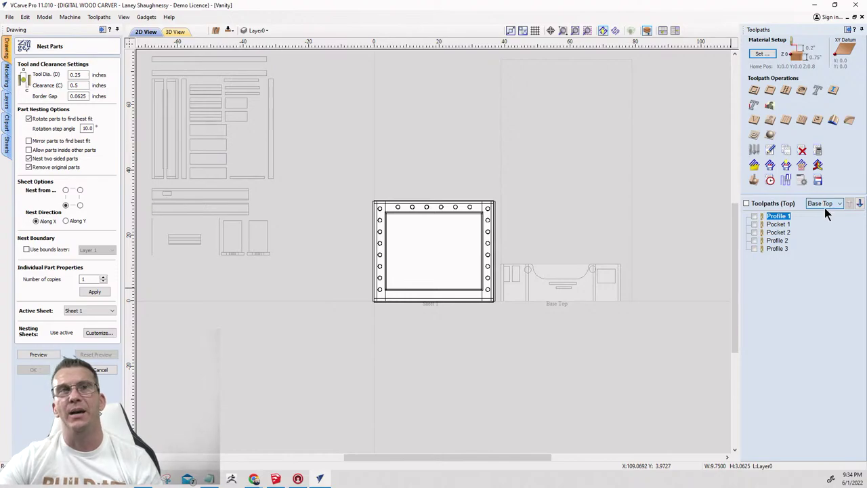
left_click(840, 205)
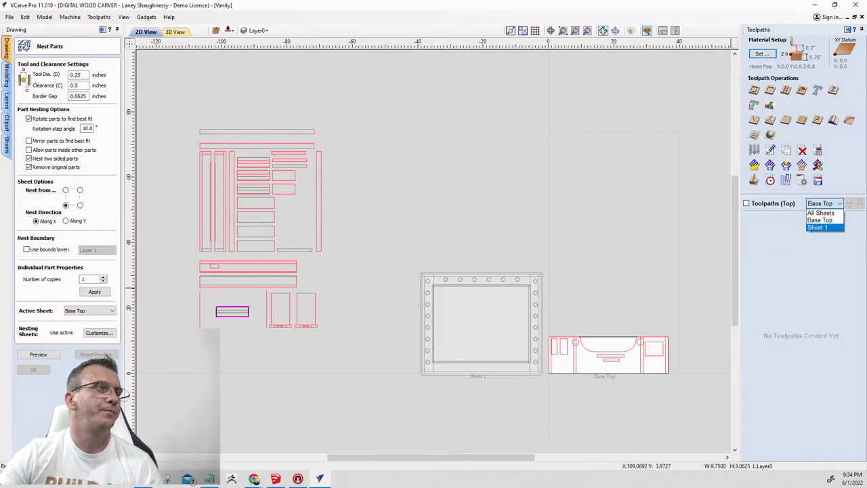
key("Escape")
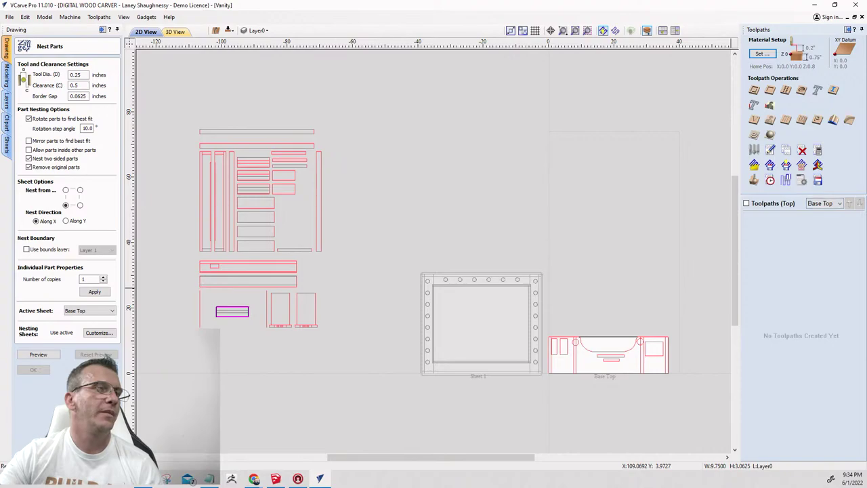
key("Escape")
Select the Base Top vectors and inspect the centre compartment curve.
scroll(670, 359, "up", 4)
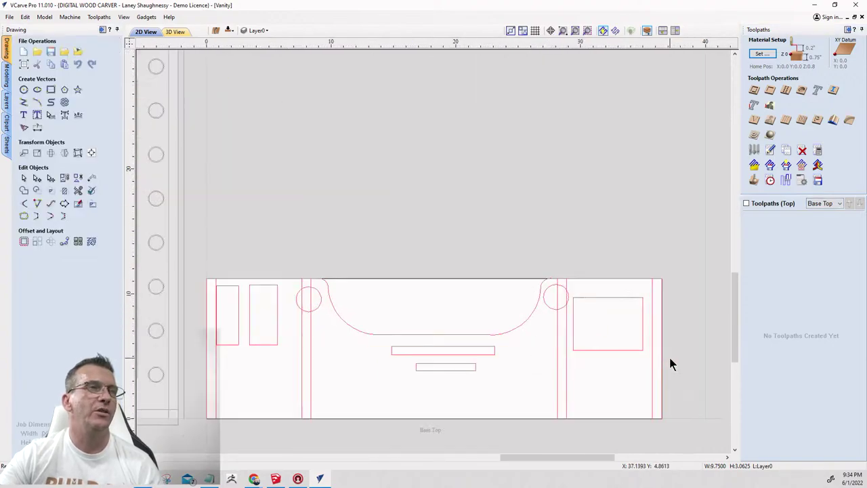
scroll(668, 364, "down", 2)
scroll(382, 363, "up", 2)
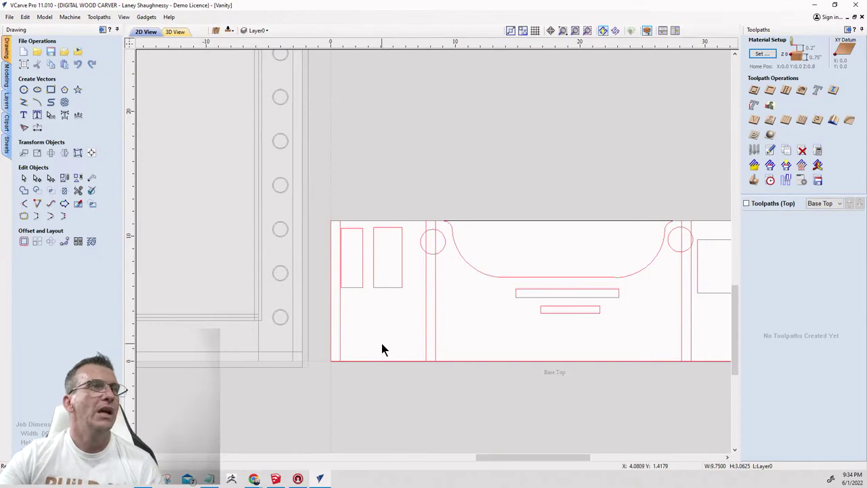
scroll(382, 344, "down", 1)
left_click(447, 234)
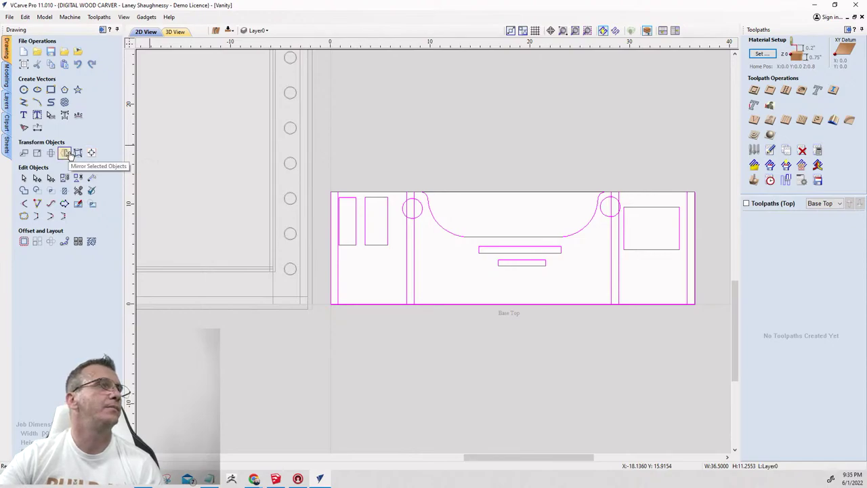
left_click(78, 177)
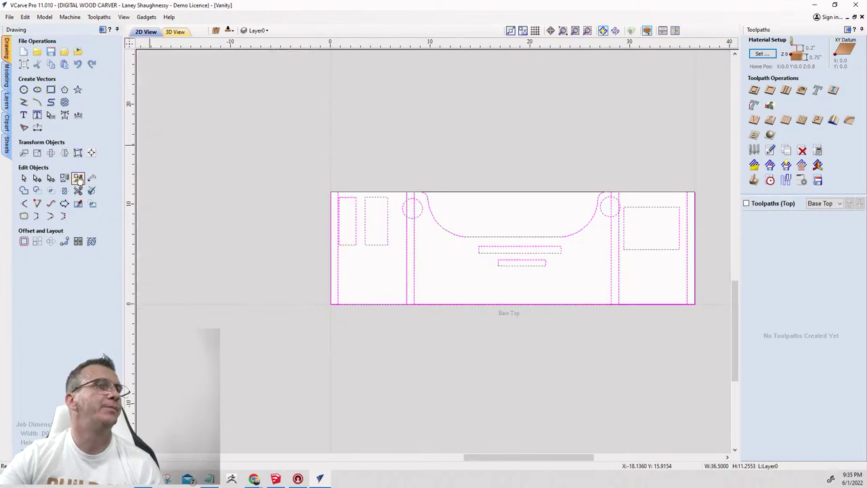
left_click(387, 156)
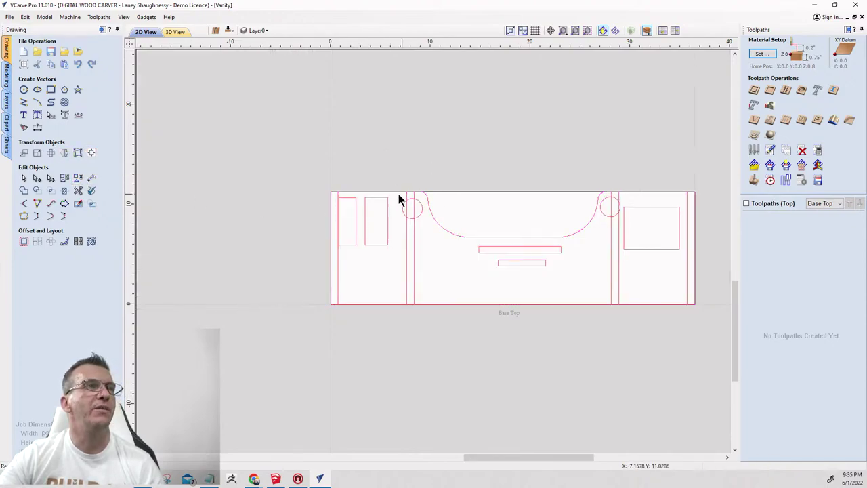
left_click(453, 237)
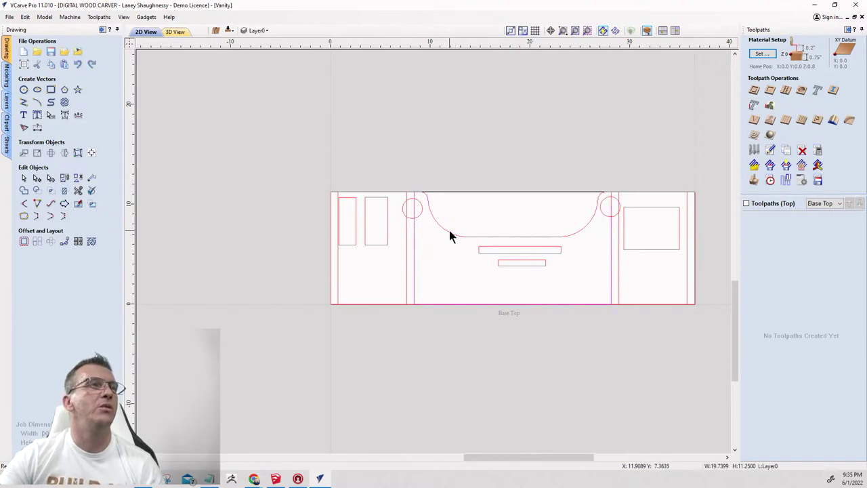
scroll(450, 237, "up", 2)
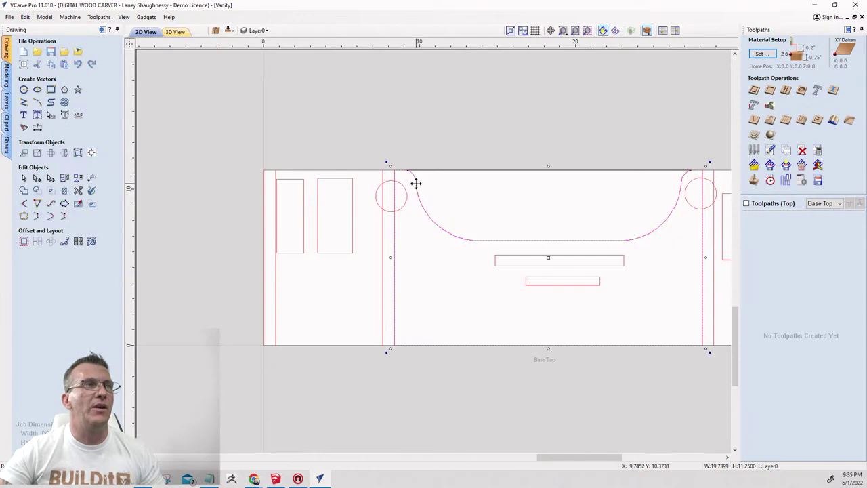
scroll(416, 183, "up", 5)
scroll(383, 102, "up", 2)
scroll(420, 126, "down", 5)
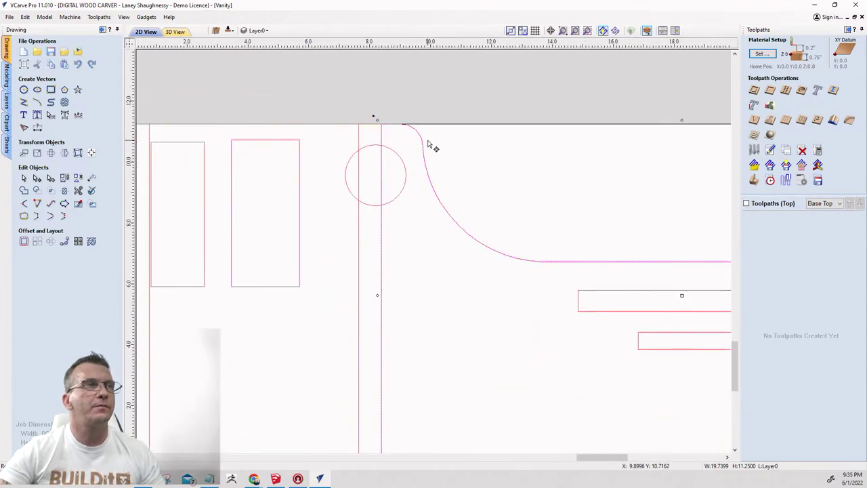
scroll(428, 144, "down", 3)
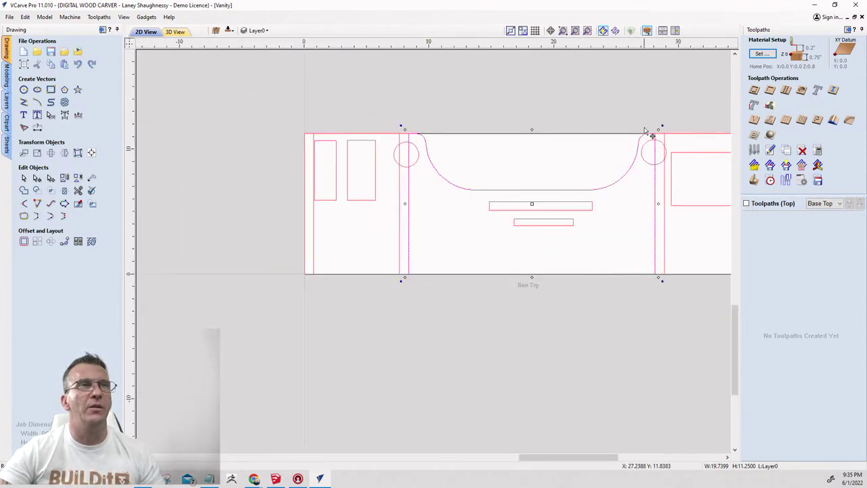
left_click(640, 213)
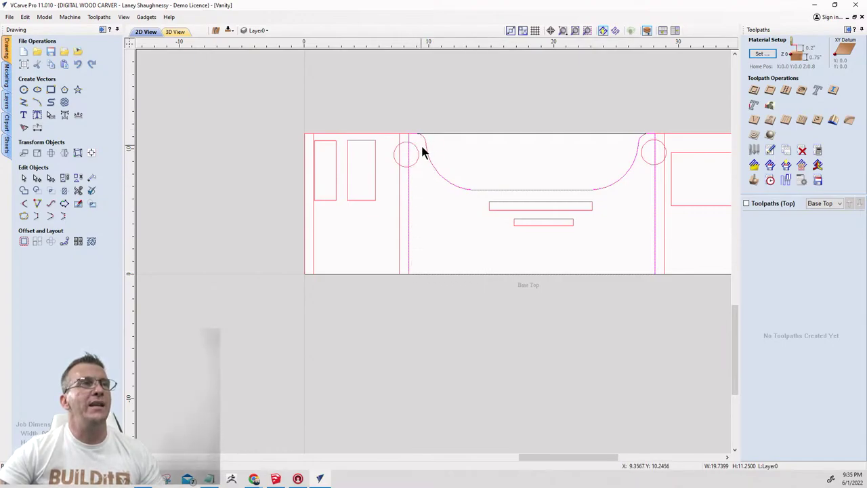
Delete the centre compartment curve and select the notched panel outline.
right_click(447, 186)
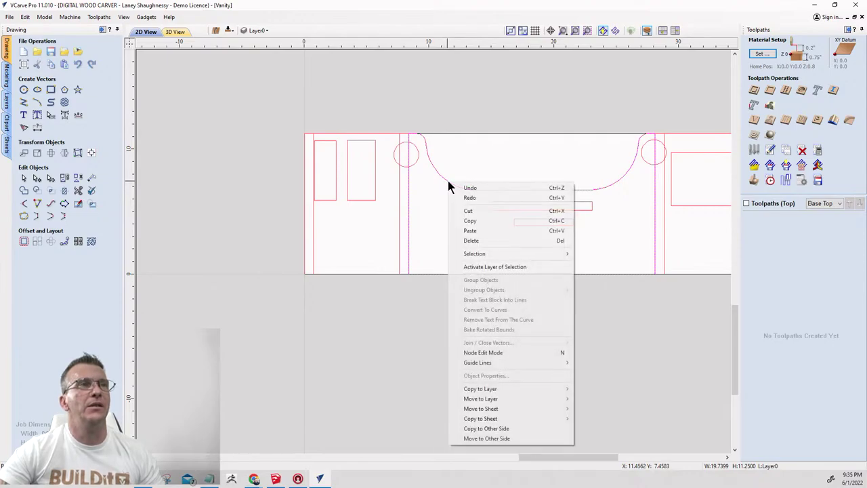
left_click(474, 240)
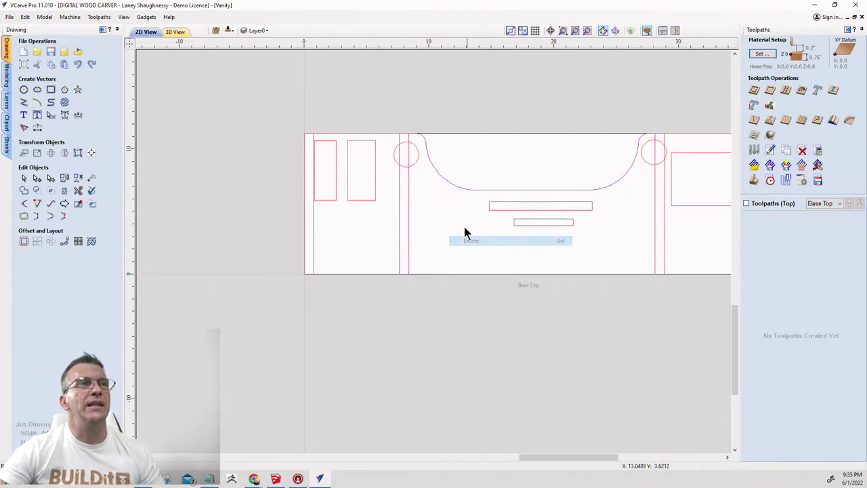
left_click(449, 189)
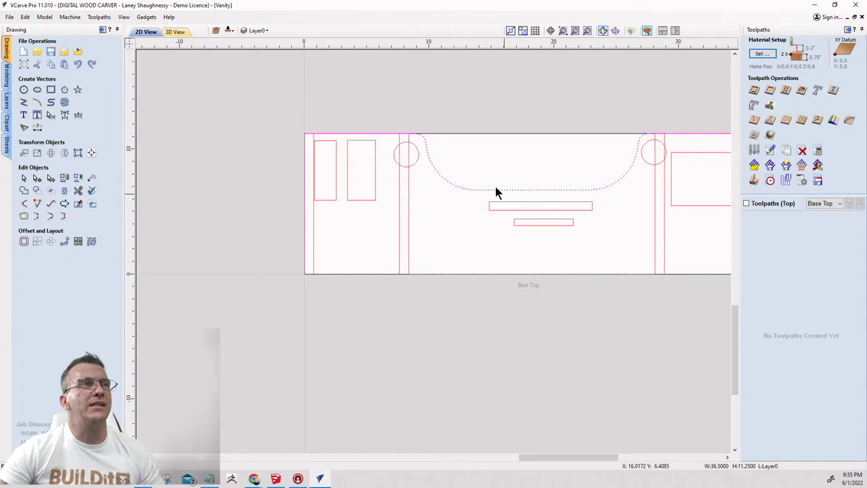
left_click(495, 273)
Undo the notched outline's move back onto the panel, then check the left circle and strips.
left_click_drag(496, 274, 458, 376)
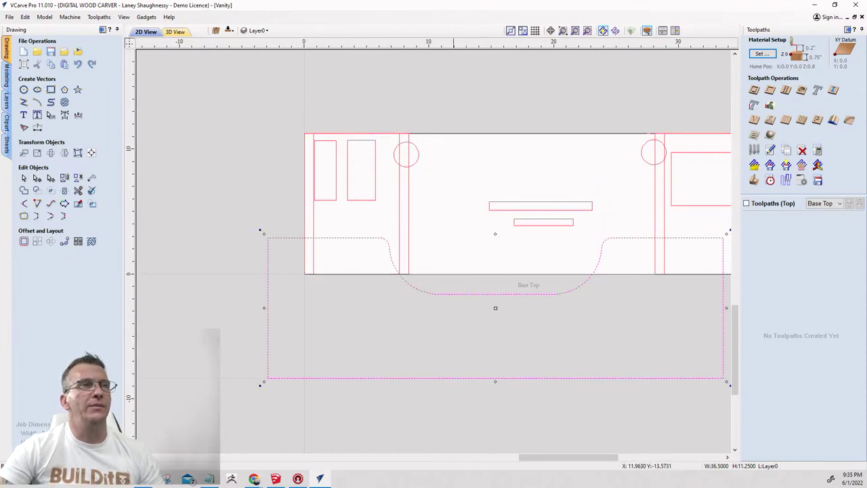
key("ctrl+z")
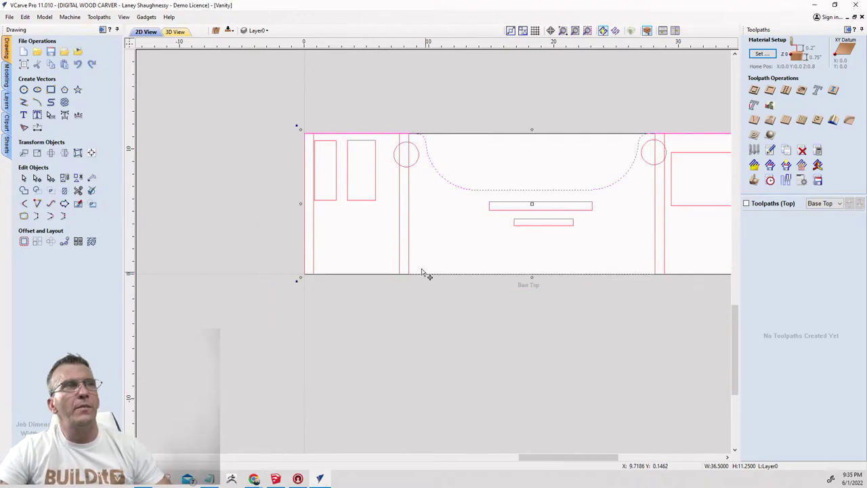
scroll(414, 169, "up", 3)
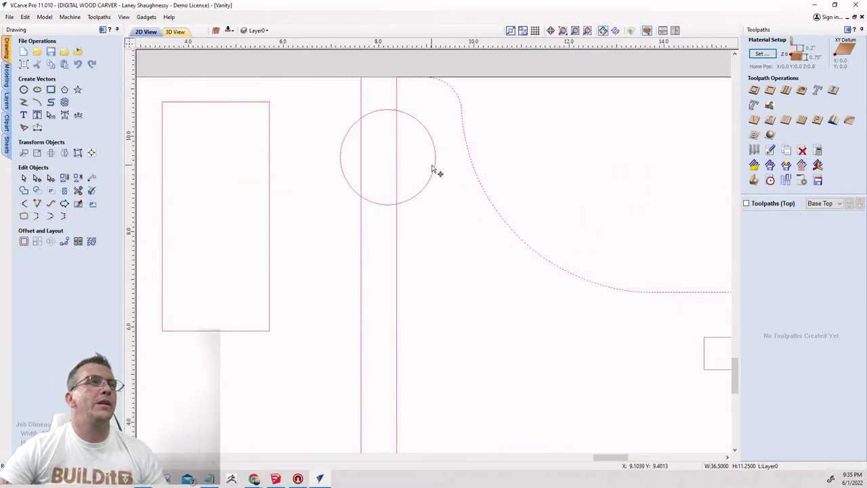
left_click(435, 166)
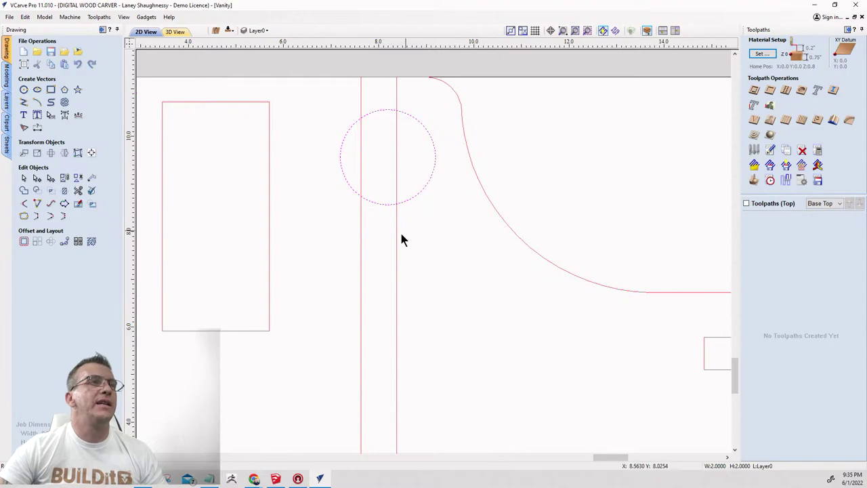
left_click(360, 245)
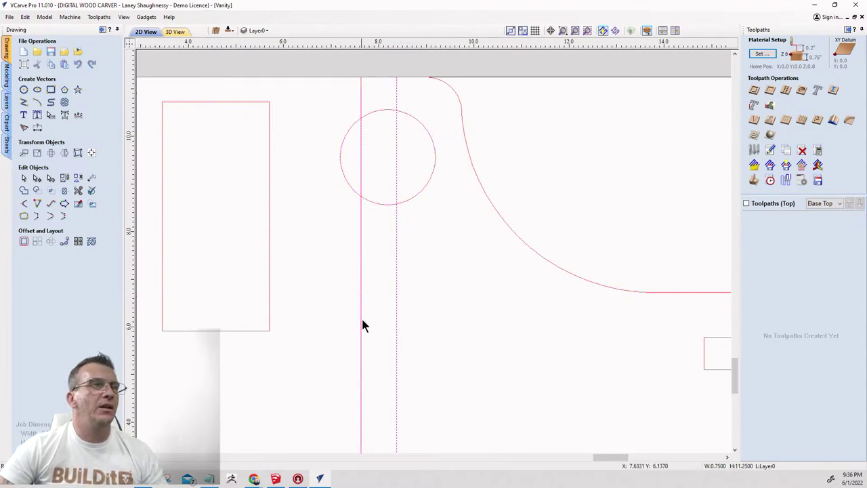
scroll(364, 319, "up", 4)
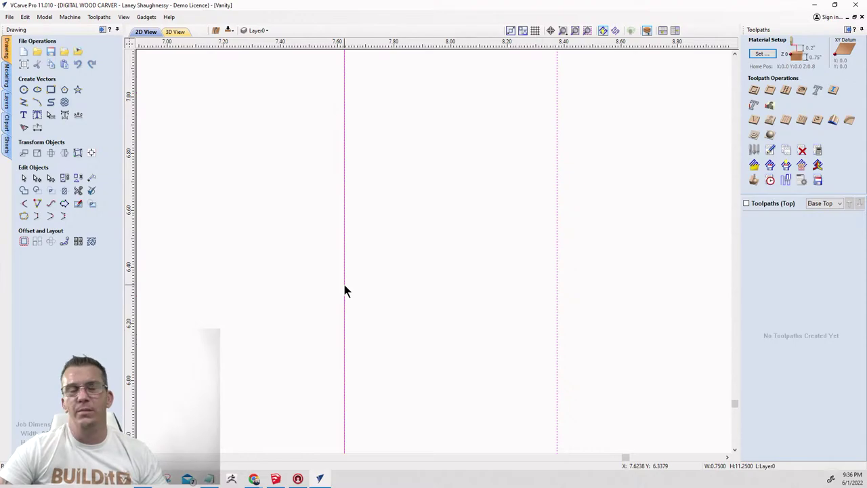
scroll(422, 271, "down", 6)
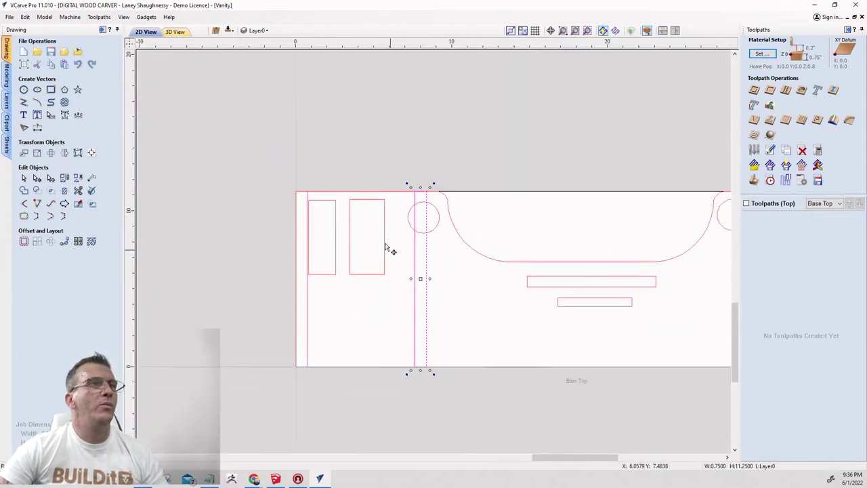
scroll(395, 304, "up", 3)
key("Escape")
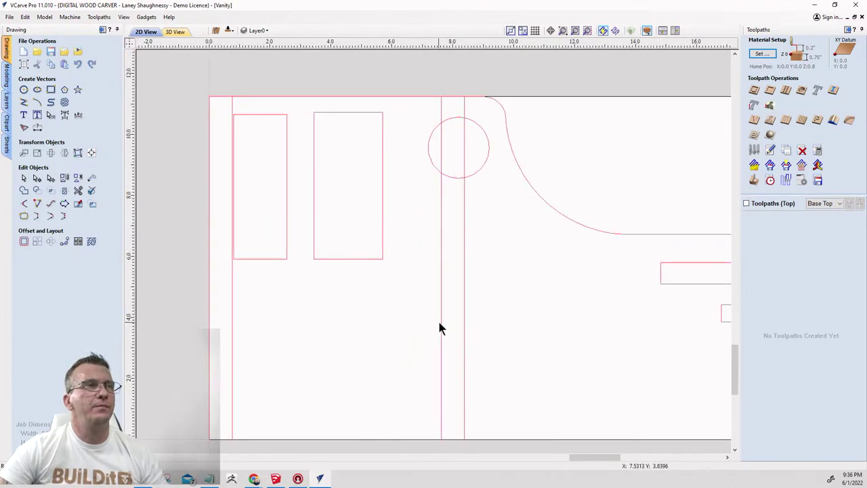
left_click(440, 329)
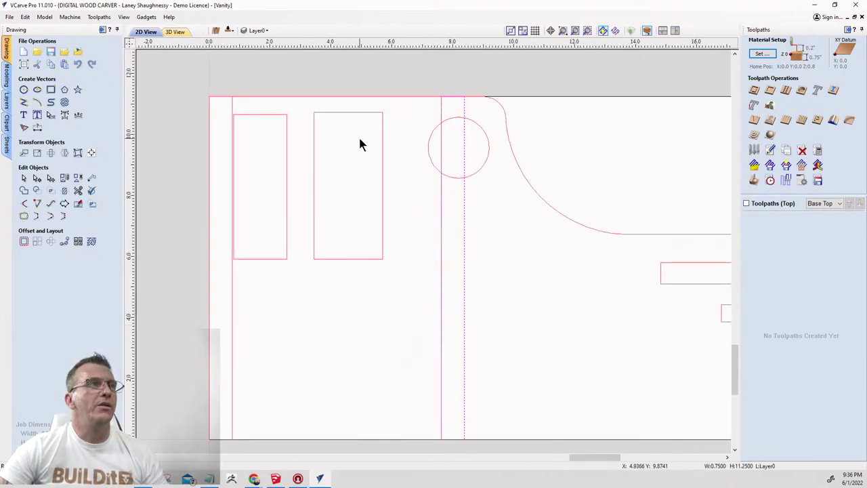
Delete the redundant line along the left top edge and check the left-side vectors.
left_click(367, 97)
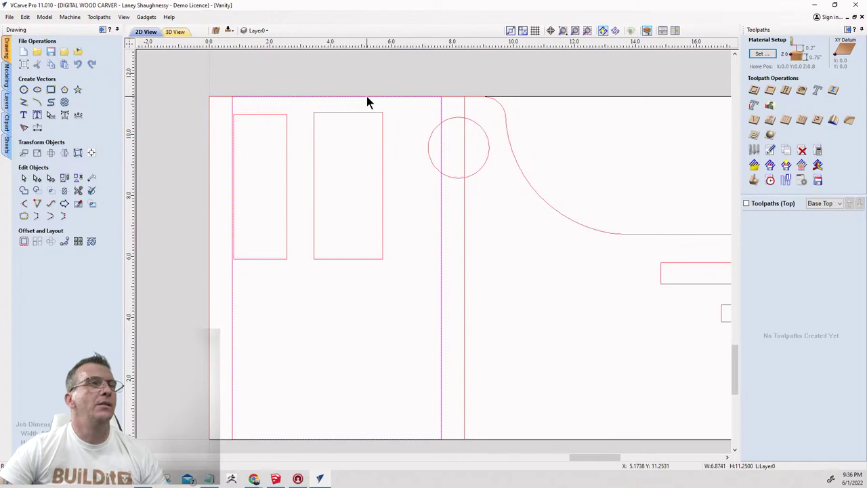
right_click(366, 96)
left_click(381, 157)
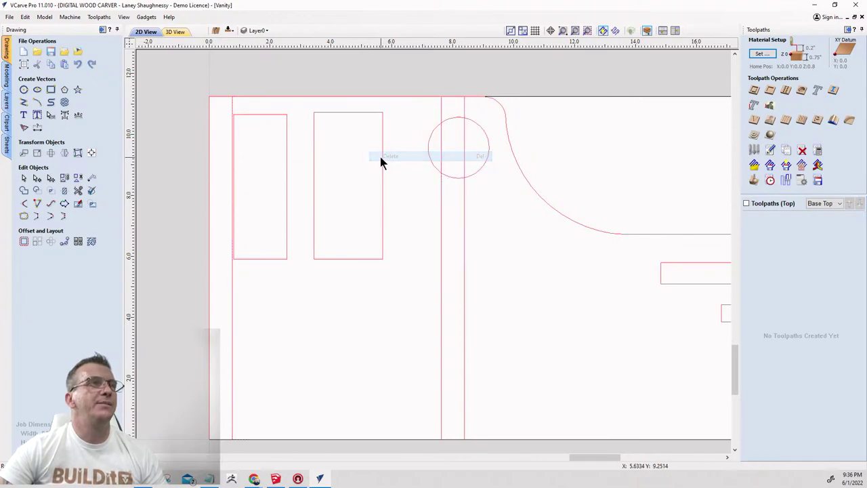
left_click(357, 98)
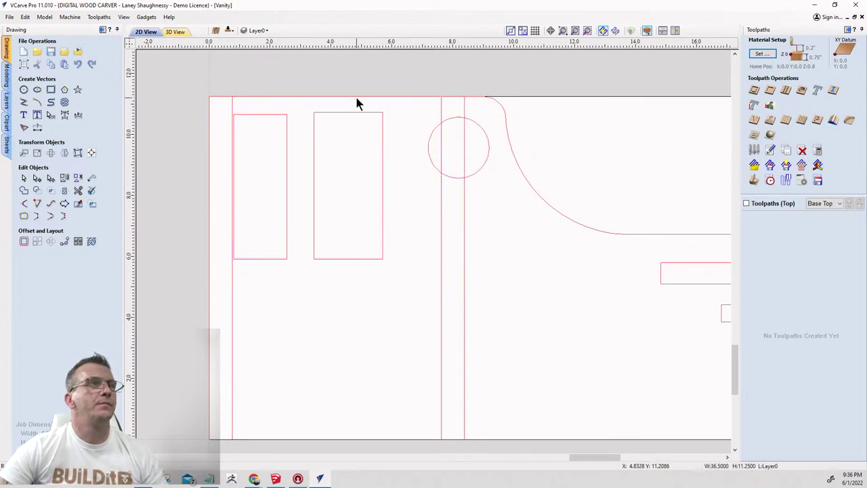
left_click(441, 112)
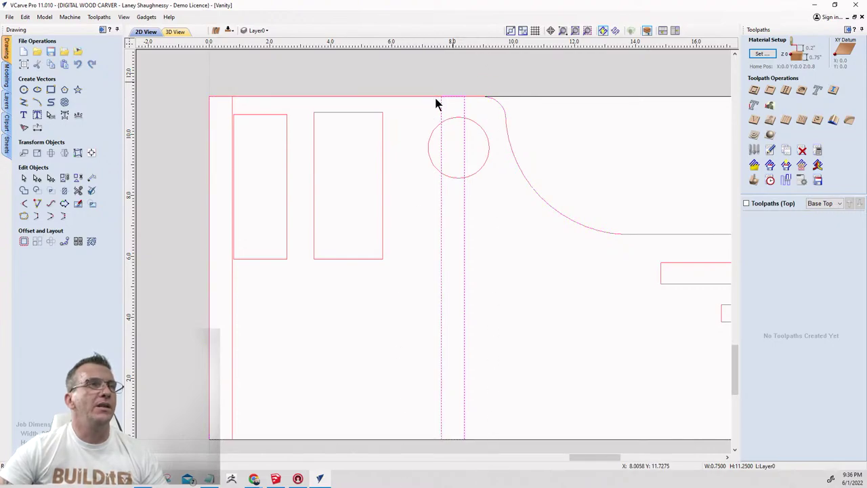
left_click(233, 344)
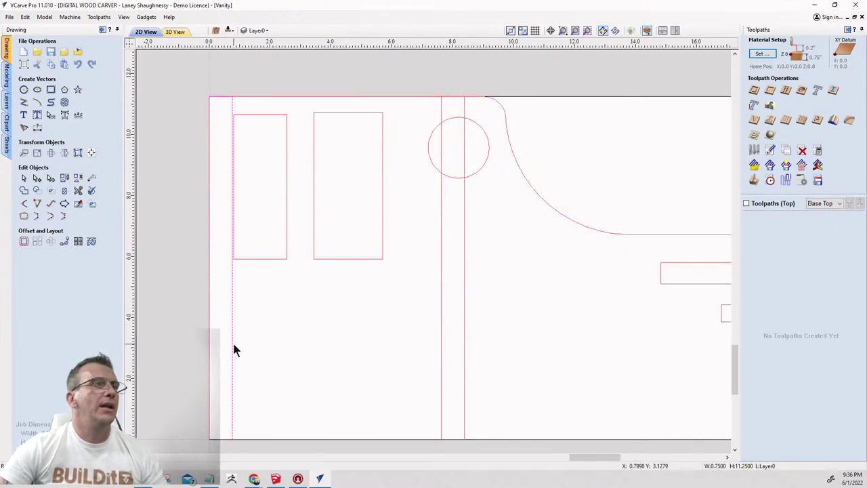
left_click(286, 179)
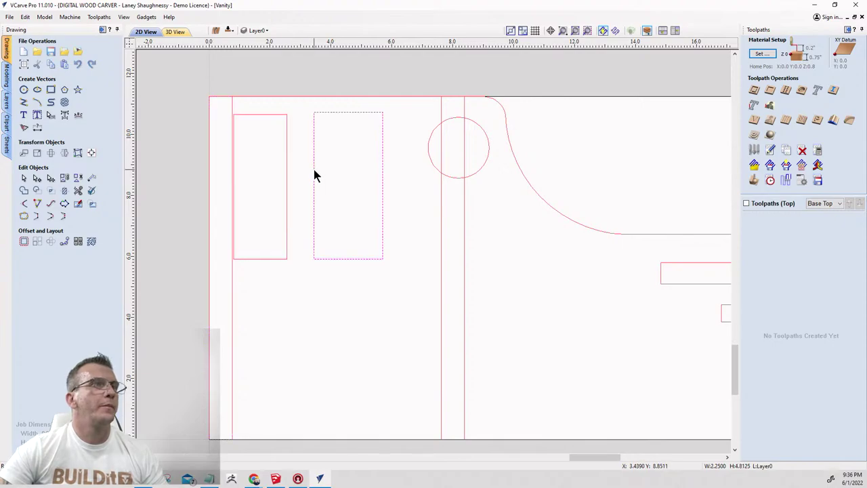
Check the right-side strip and rectangle, then select the notched outer outline.
scroll(314, 170, "down", 5)
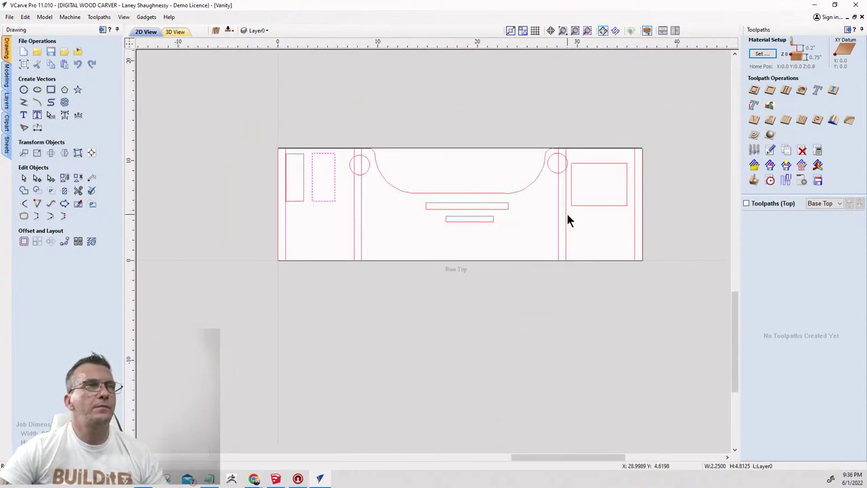
left_click(566, 214)
left_click(590, 151)
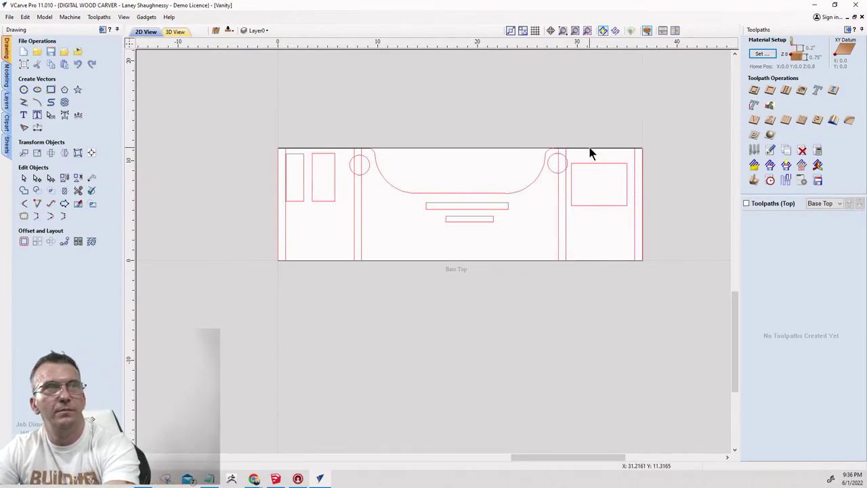
left_click(588, 155)
left_click(588, 155)
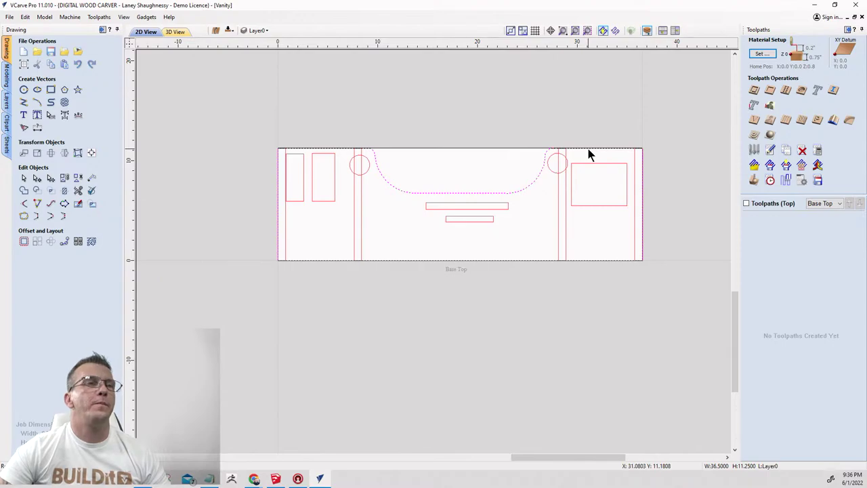
scroll(343, 129, "up", 6)
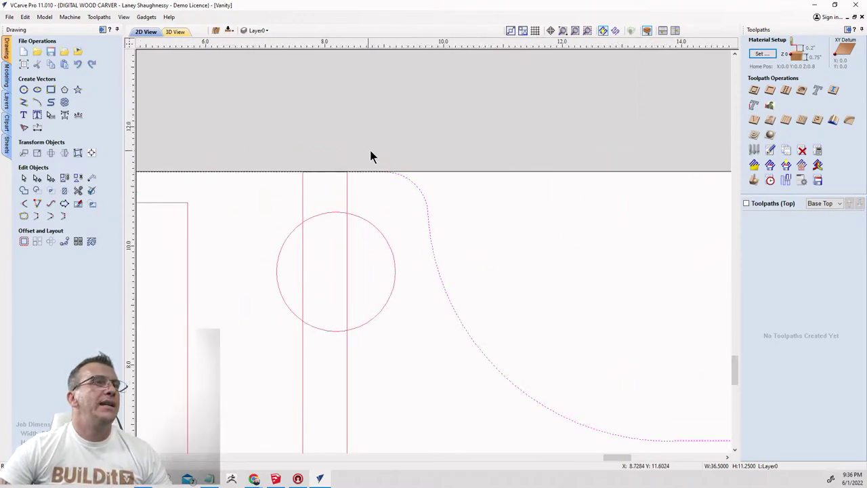
scroll(397, 198, "down", 3)
scroll(303, 66, "down", 4)
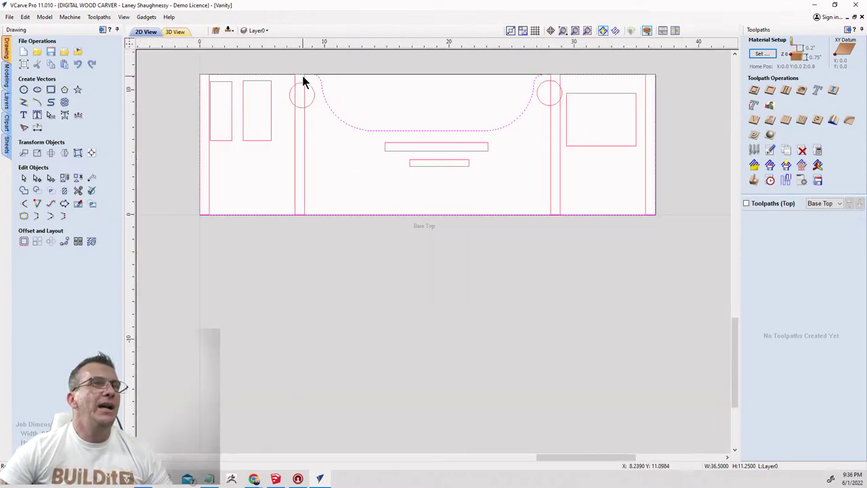
scroll(503, 87, "up", 2)
scroll(542, 107, "down", 3)
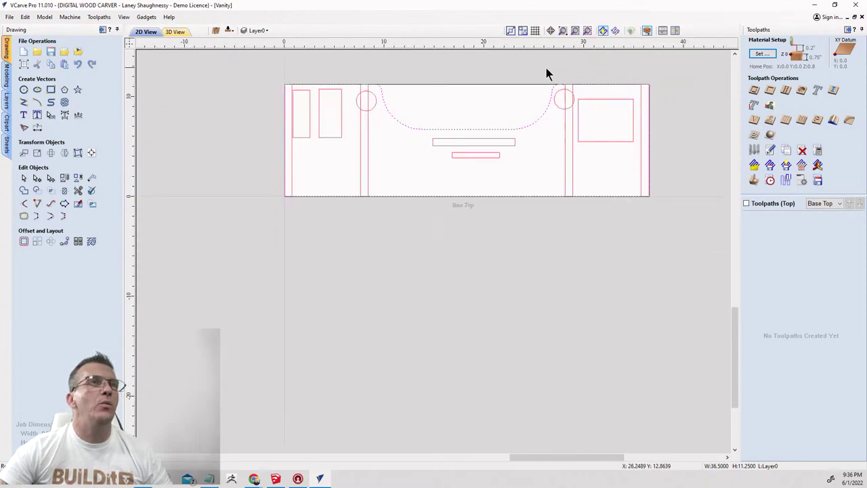
left_click(482, 130)
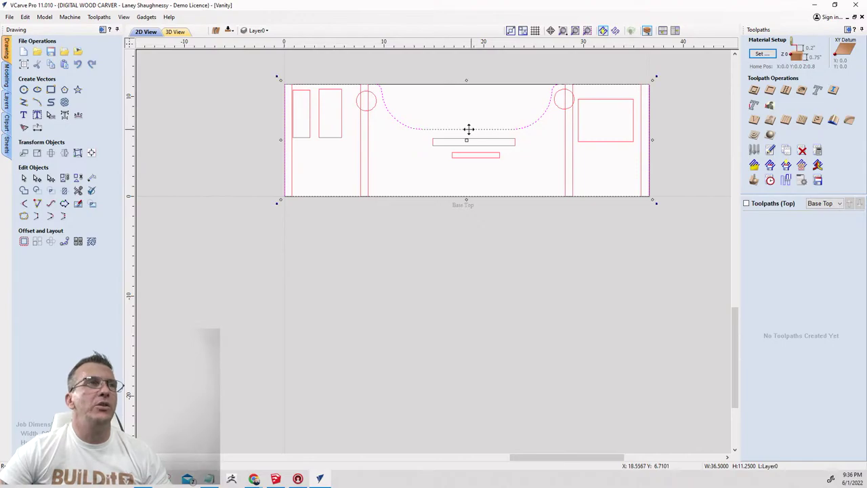
Drag the notched outline below the panel and zoom in on its curved corners.
left_click_drag(468, 127, 465, 267)
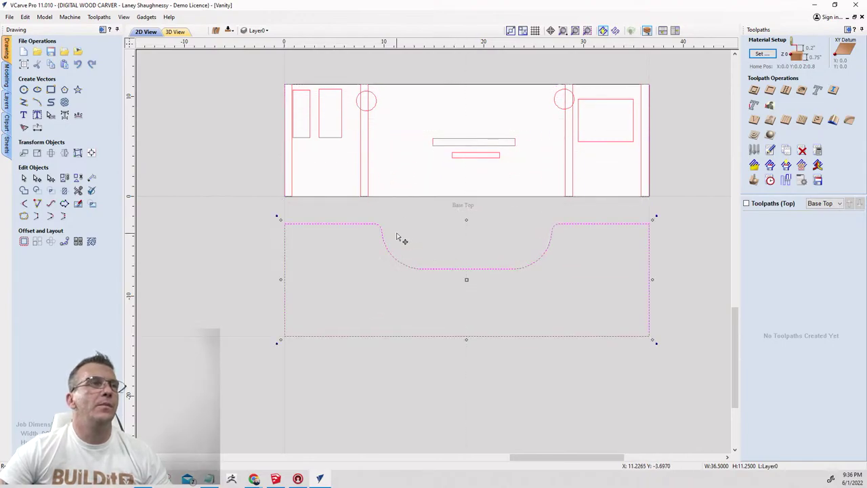
scroll(399, 237, "up", 4)
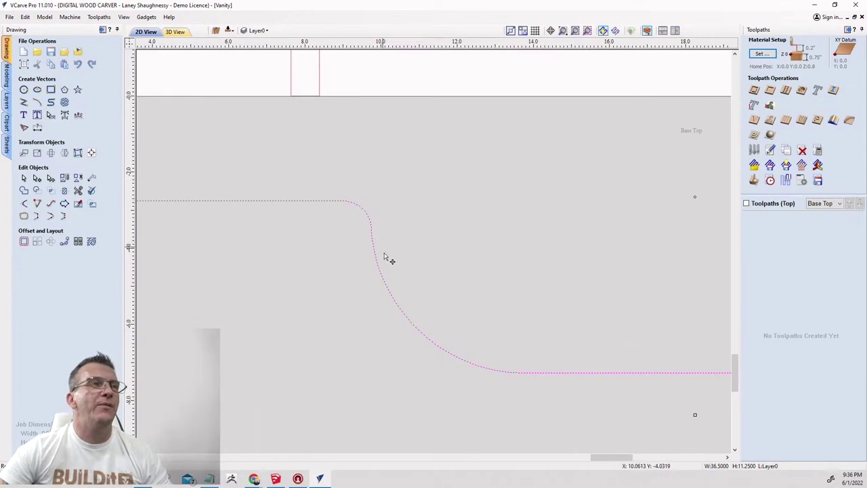
scroll(377, 243, "up", 3)
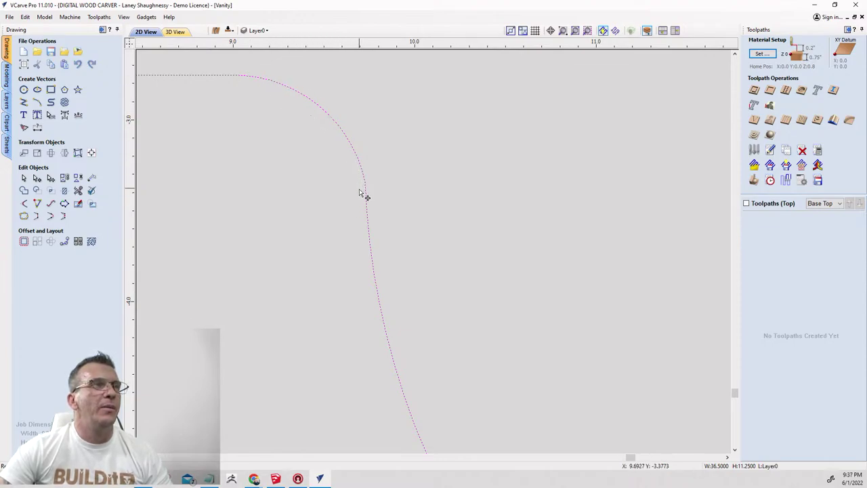
scroll(359, 149, "down", 3)
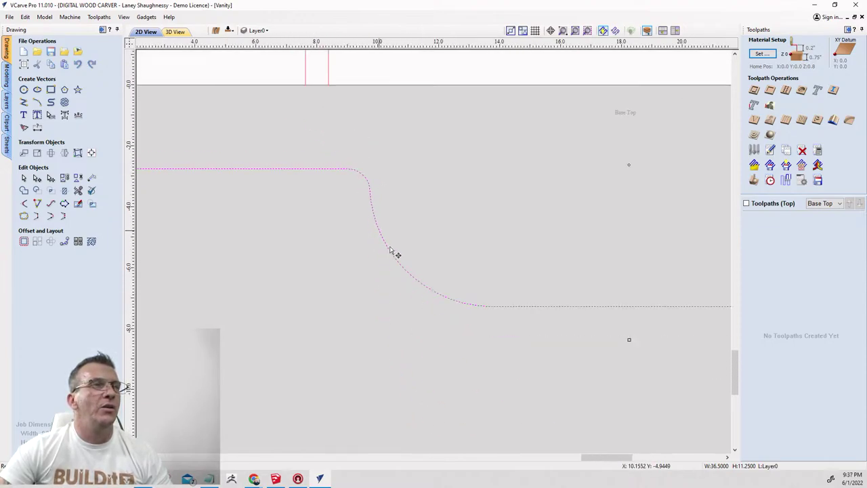
scroll(467, 298, "down", 1)
scroll(362, 198, "down", 1)
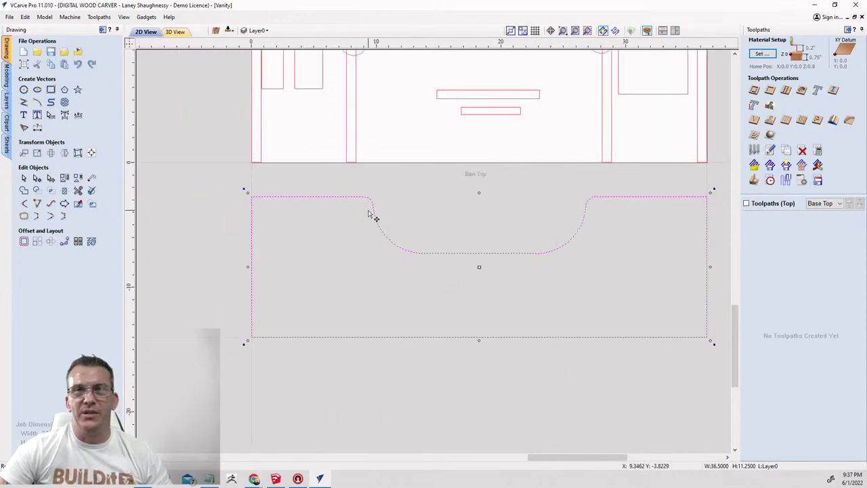
scroll(366, 203, "up", 1)
scroll(335, 193, "down", 1)
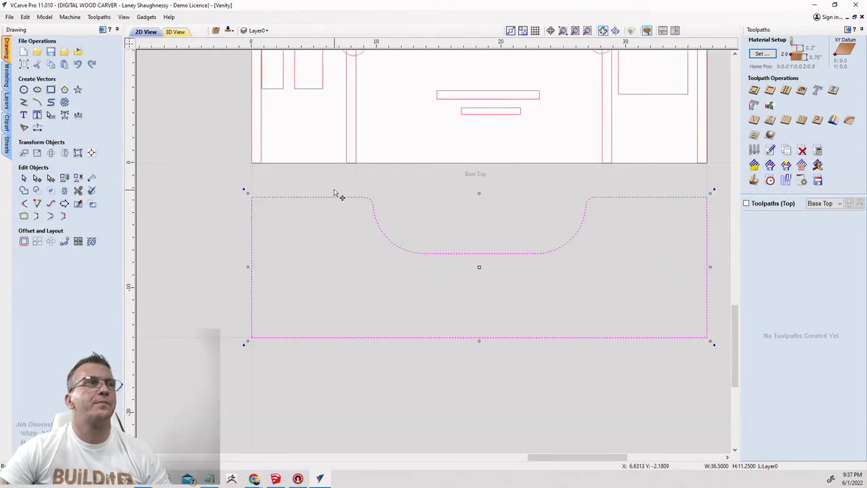
scroll(338, 193, "down", 2)
scroll(339, 210, "up", 1)
scroll(330, 183, "down", 1)
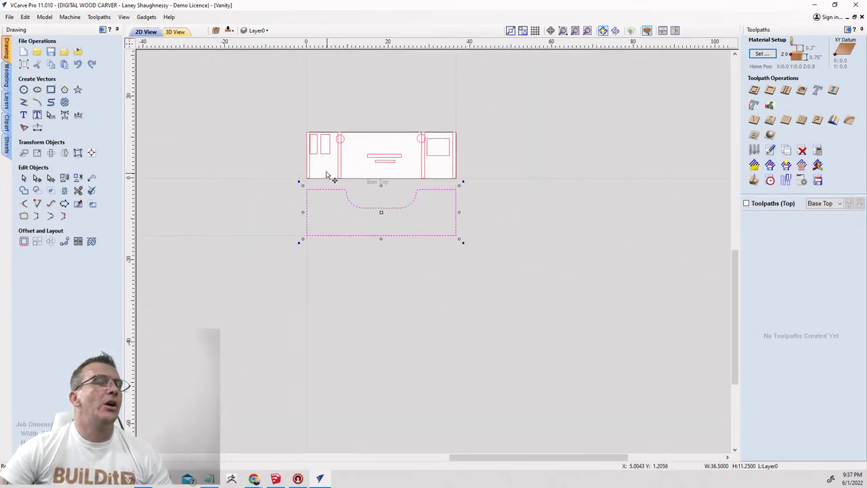
scroll(344, 253, "up", 1)
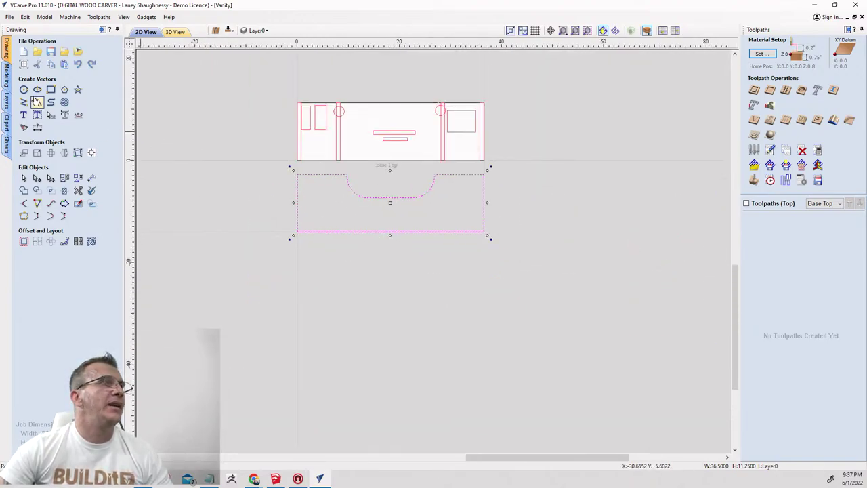
Draw a 36.5 × 11.25 rectangle from the outline's top-left corner.
left_click(51, 90)
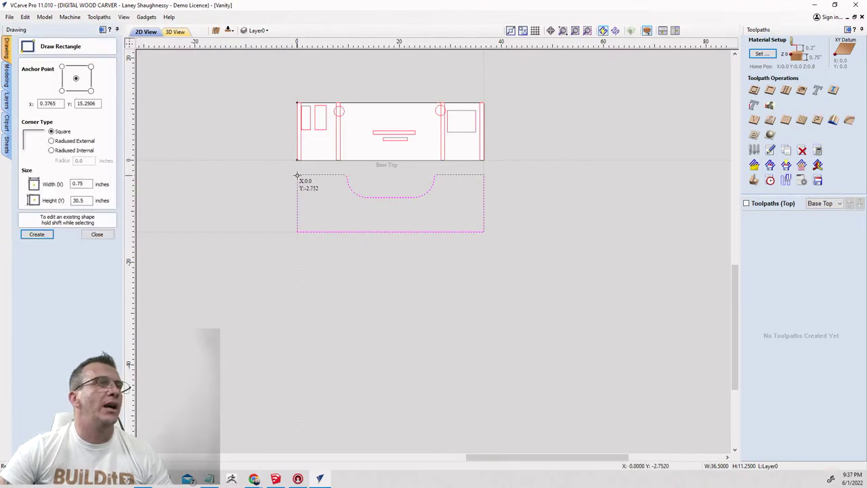
left_click(297, 174)
left_click(483, 232)
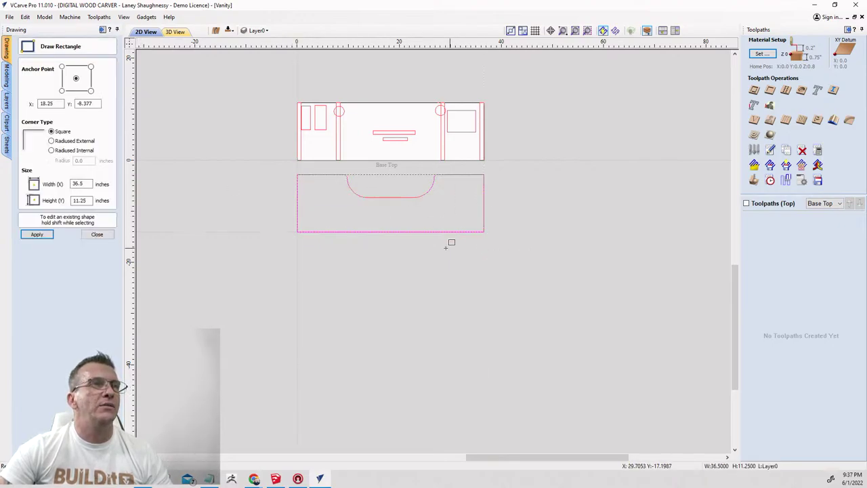
left_click(101, 233)
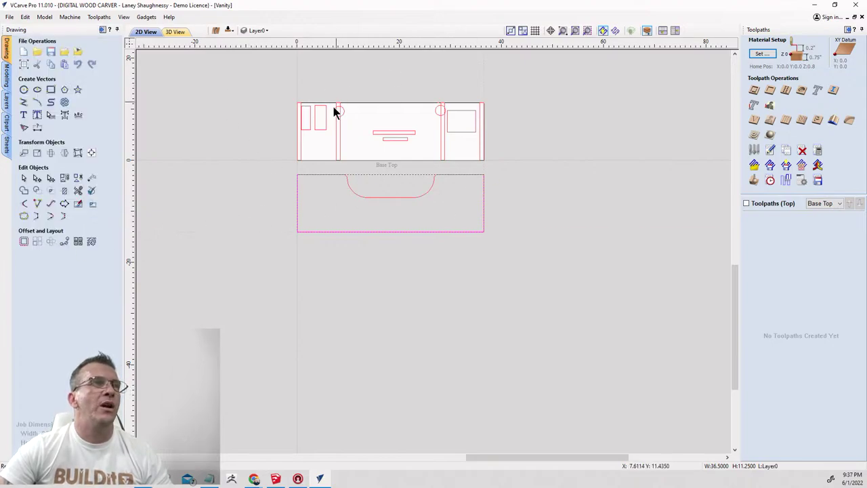
Draw a rectangle around the curved notch and shrink its height to the notch bottom (about 4.52 inches).
left_click(395, 175)
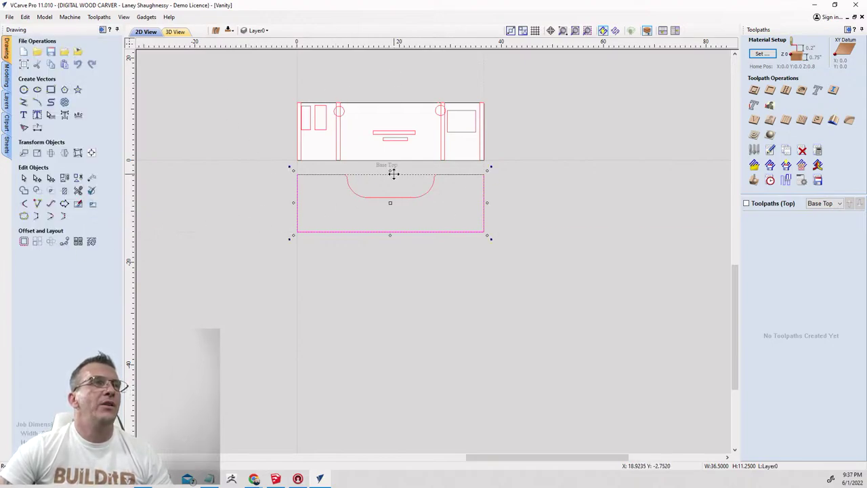
left_click(51, 89)
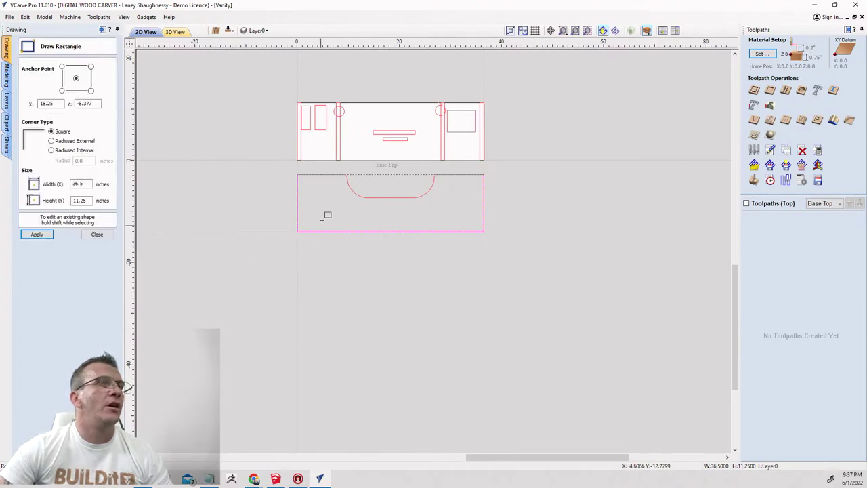
scroll(354, 195, "up", 2)
scroll(354, 195, "up", 1)
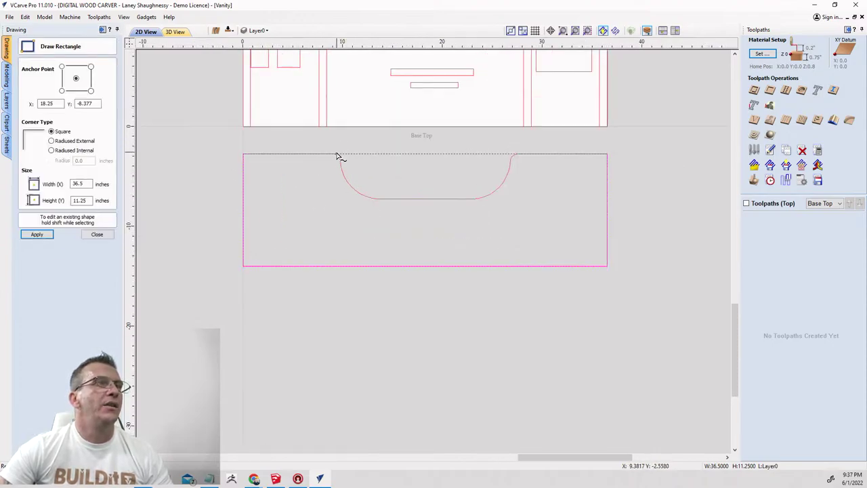
left_click_drag(336, 156, 515, 203)
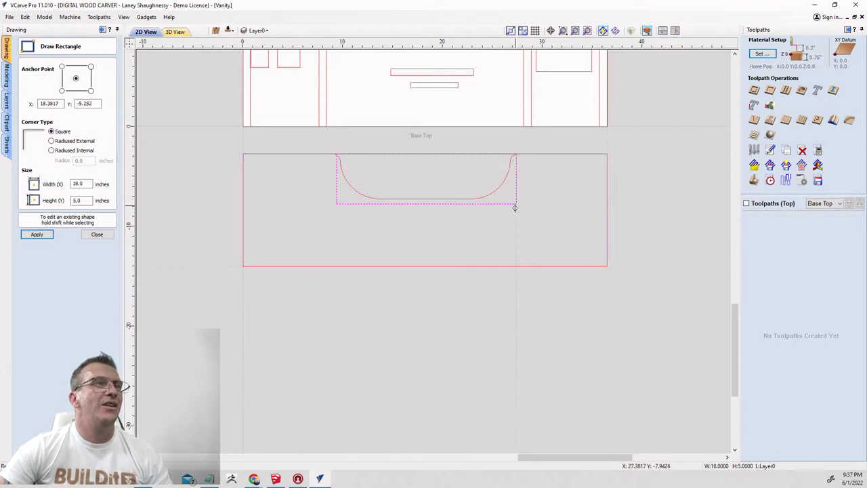
left_click(96, 235)
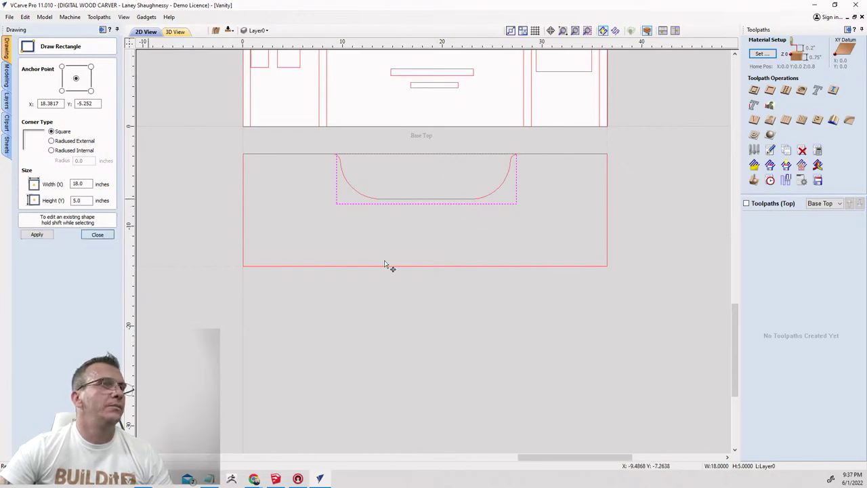
left_click(428, 203)
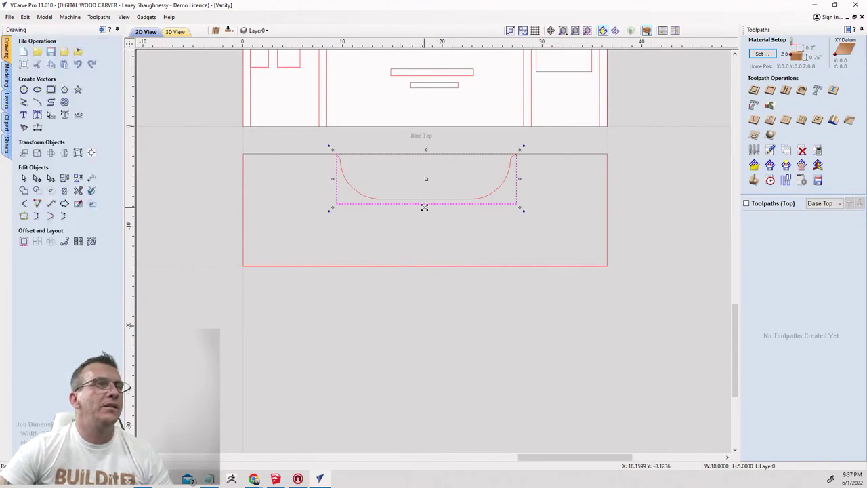
left_click_drag(423, 202, 426, 203)
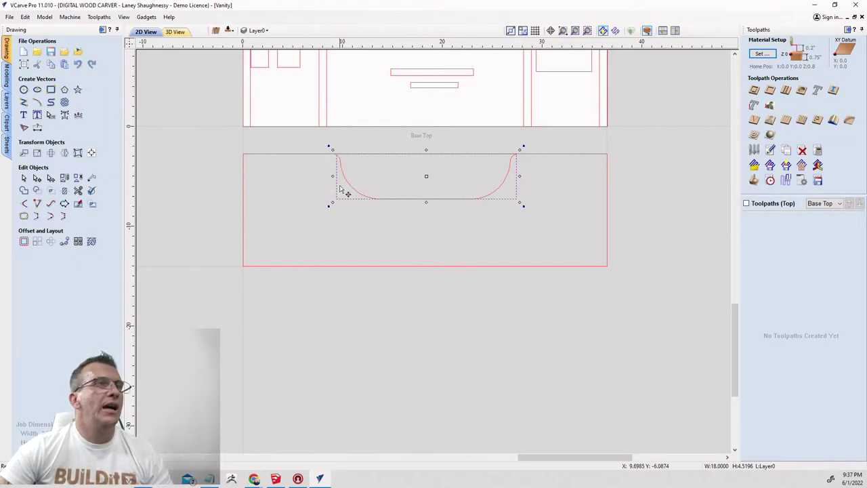
Try radiused external corners, then internal 0.5-inch corners, on the rectangle.
left_click(51, 90)
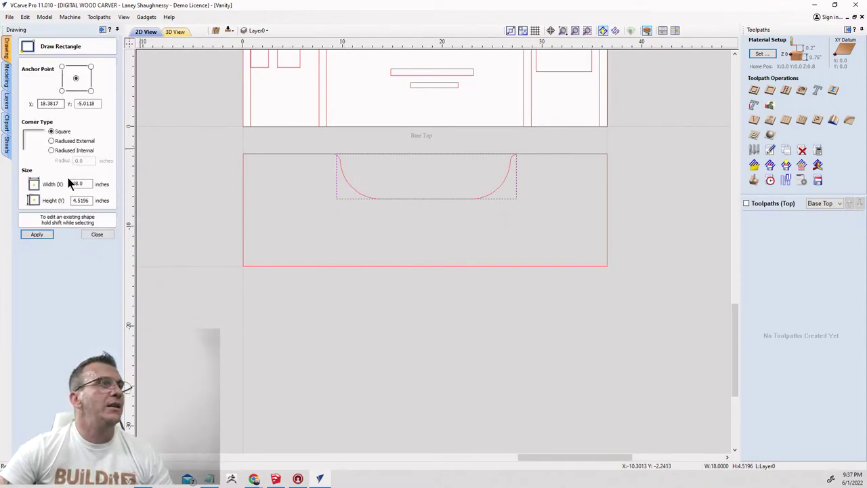
left_click(51, 140)
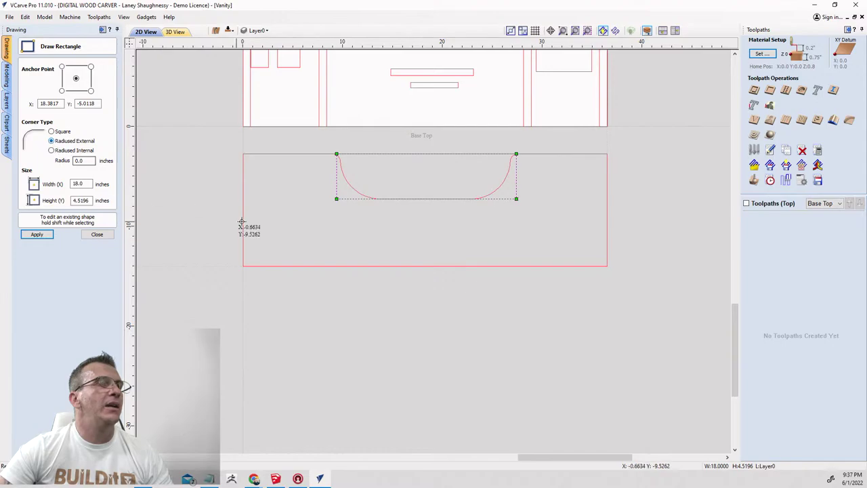
mouse_move(338, 196)
left_mouse_down()
mouse_move(350, 184)
mouse_move(323, 212)
mouse_move(348, 195)
left_mouse_up()
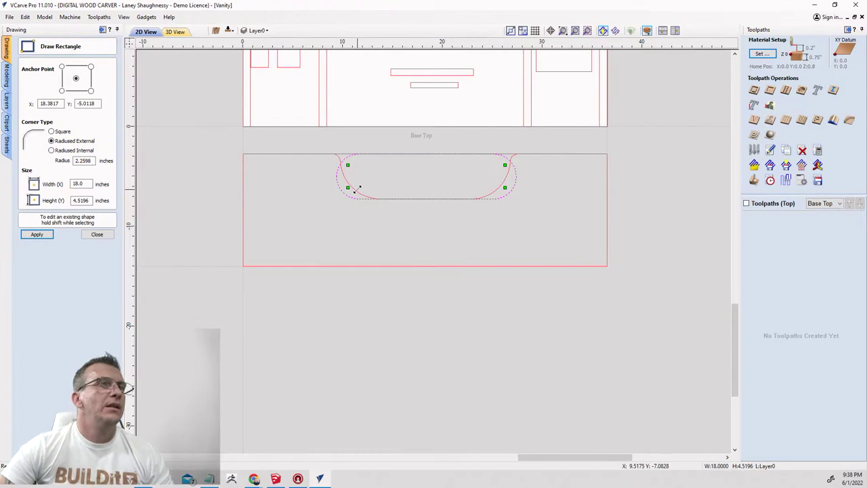
left_click_drag(357, 188, 334, 202)
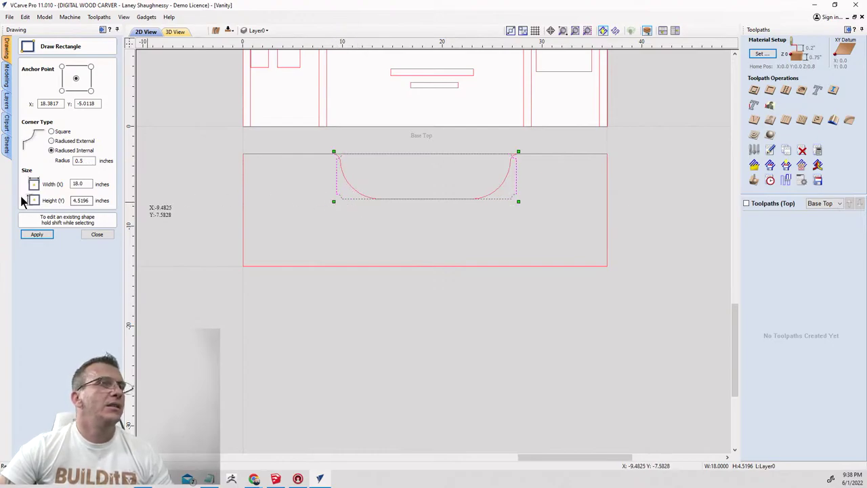
left_click(75, 184)
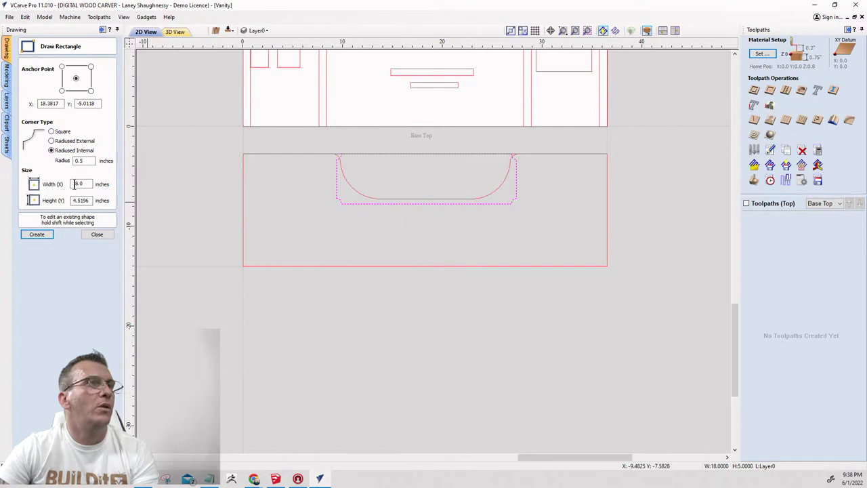
left_click(198, 197)
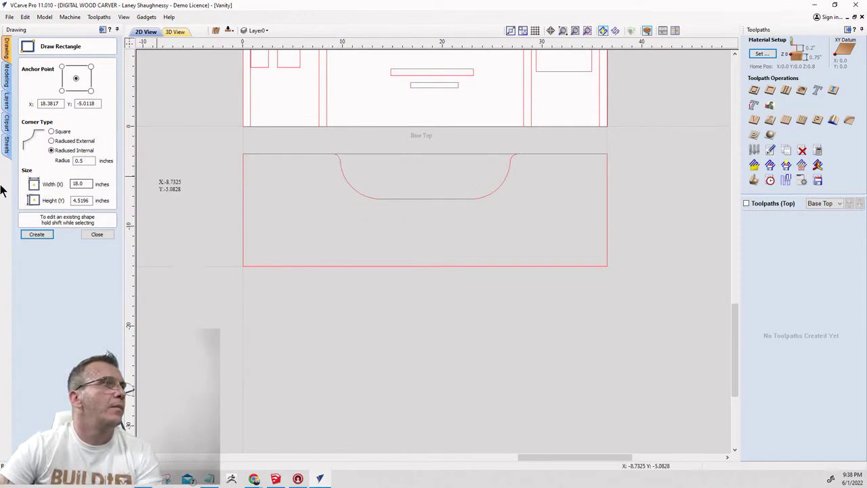
Switch back to square corners and draw a 15.25 x 4.52 inch rectangle inside the curved notch.
left_click(52, 132)
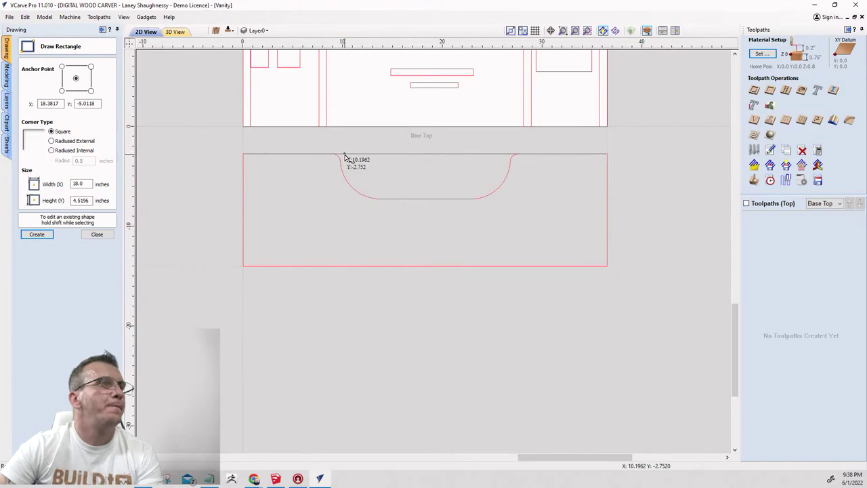
left_click_drag(346, 155, 498, 199)
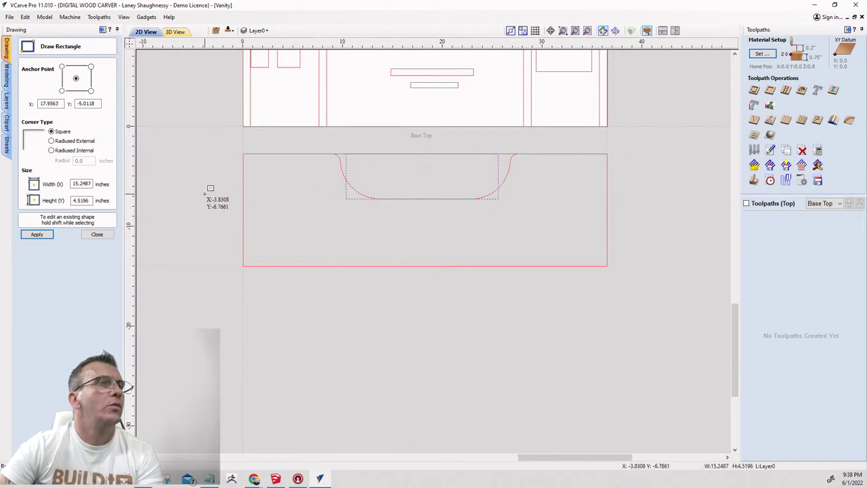
left_click(96, 234)
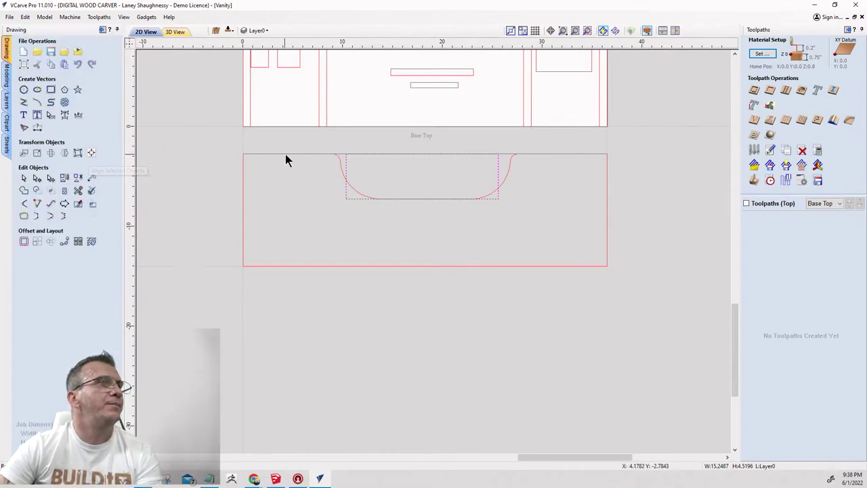
Centre the rectangle horizontally on the panel and undo a trial trim.
left_click(92, 152)
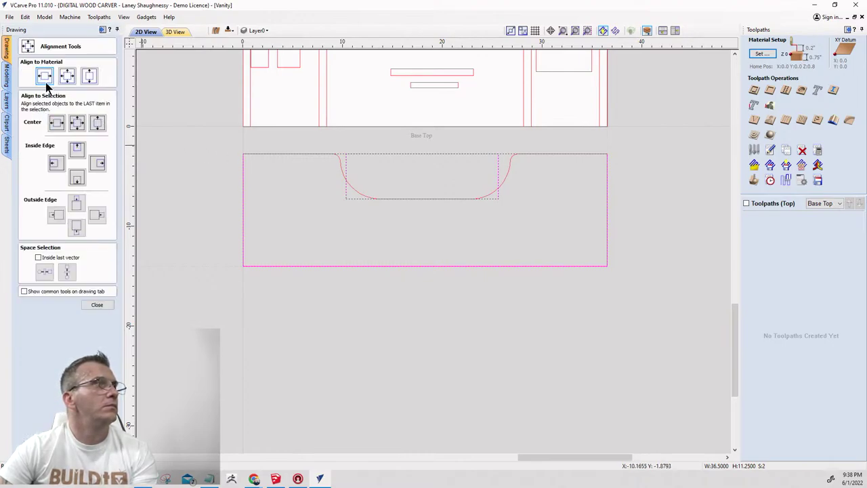
left_click(56, 122)
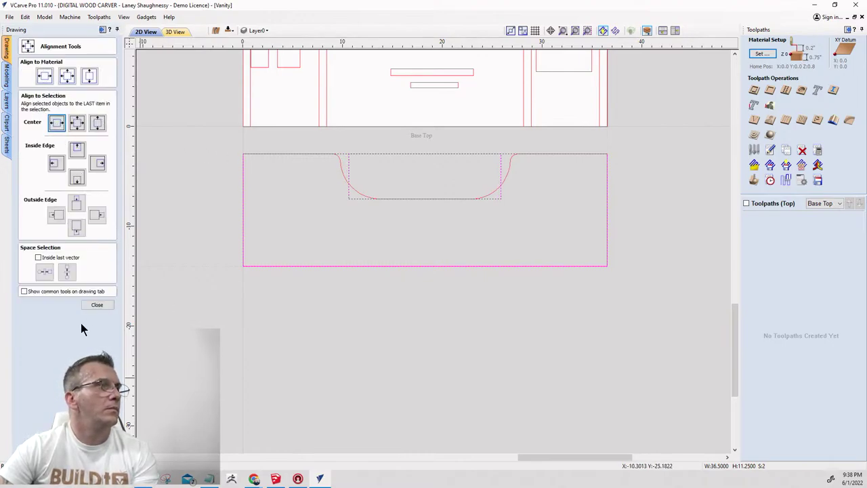
left_click(95, 304)
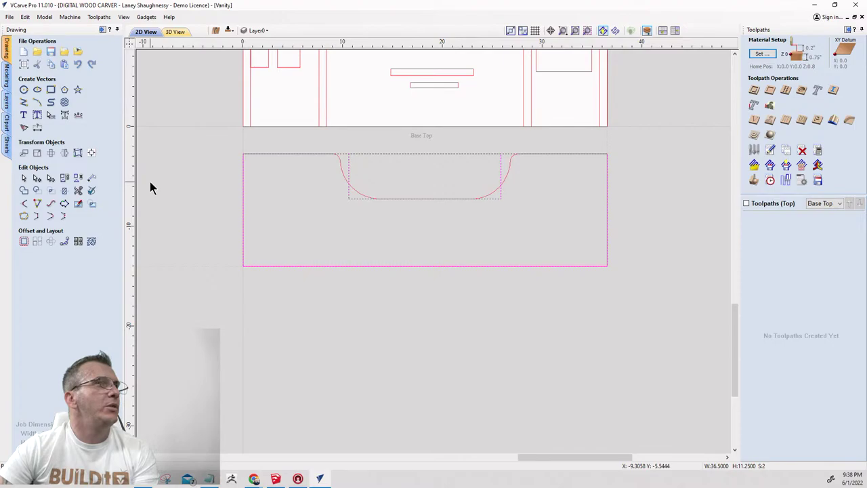
left_click(78, 191)
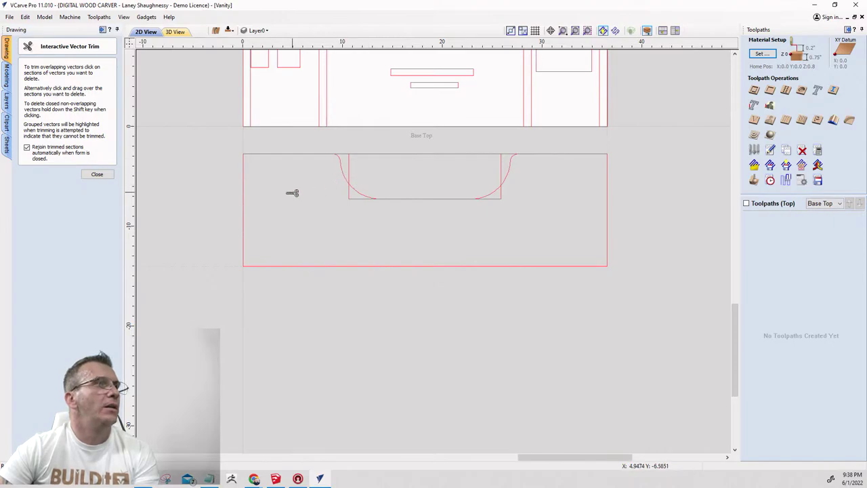
left_click(81, 174)
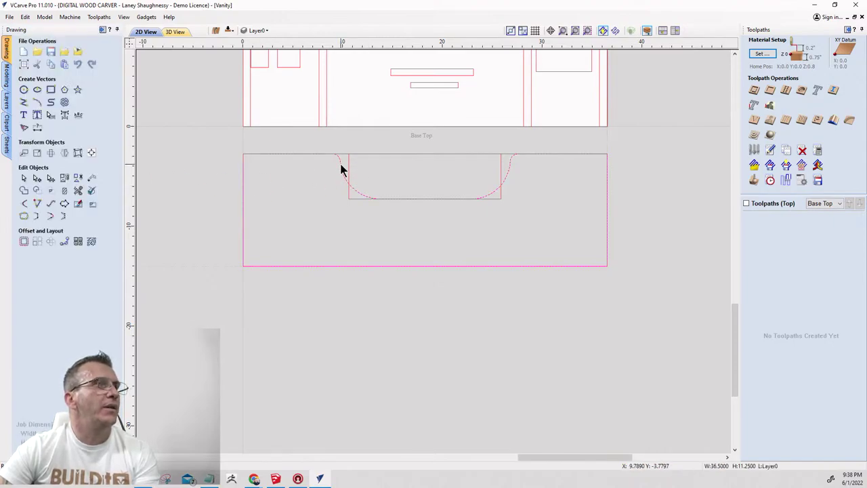
key("ctrl+z")
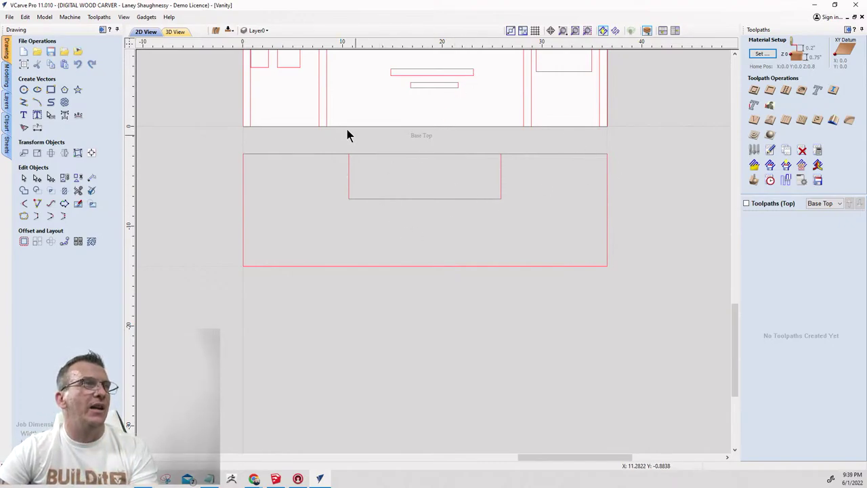
Stretch the rectangle above the top edge, trim the edge between its sides, and join into one notched outline.
left_click(349, 174)
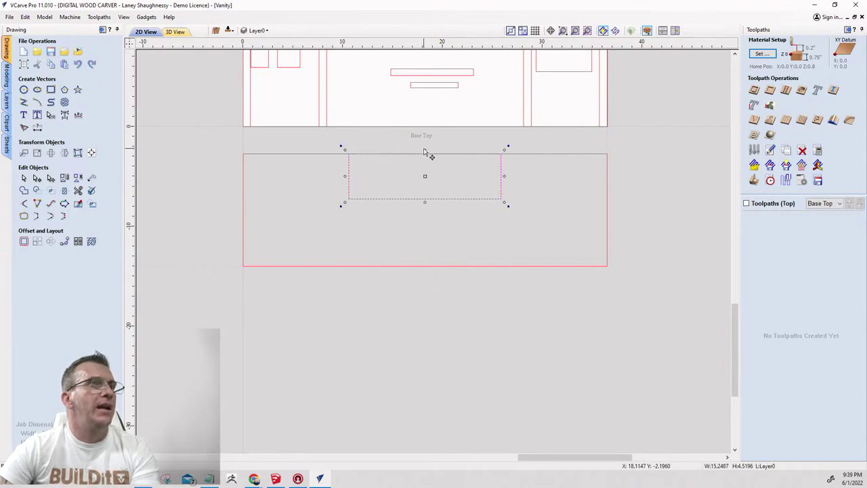
left_click(421, 148)
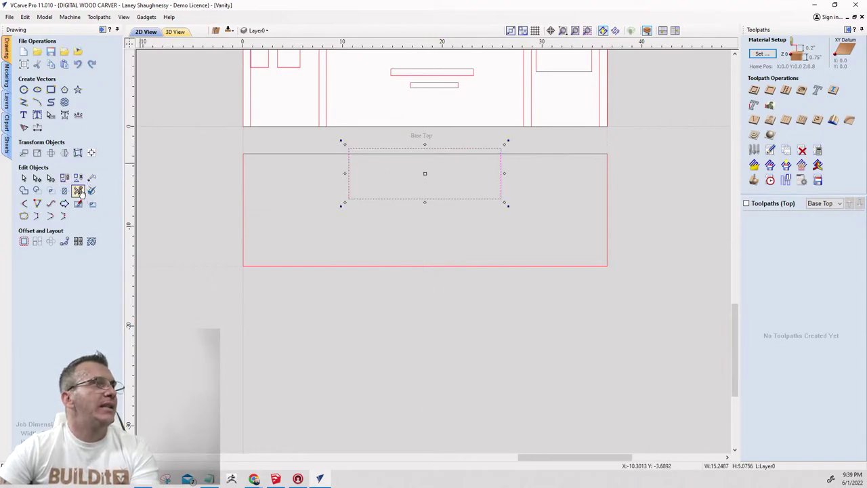
left_click(371, 149)
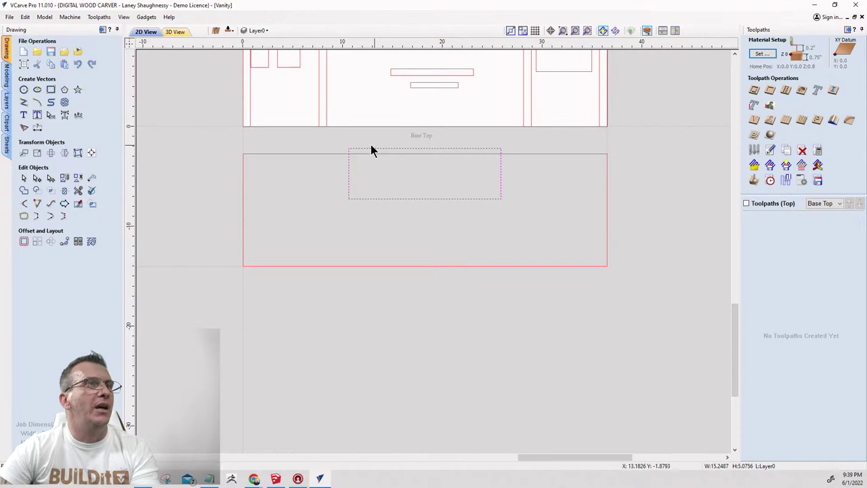
left_click(78, 192)
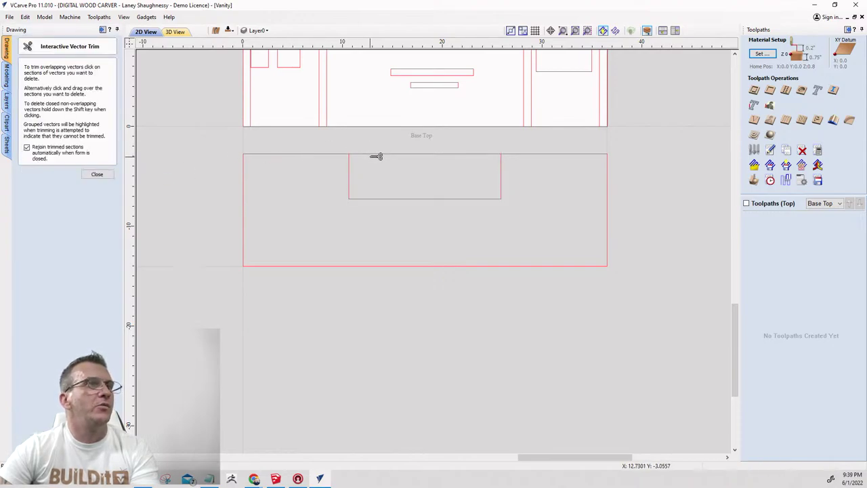
left_click(377, 155)
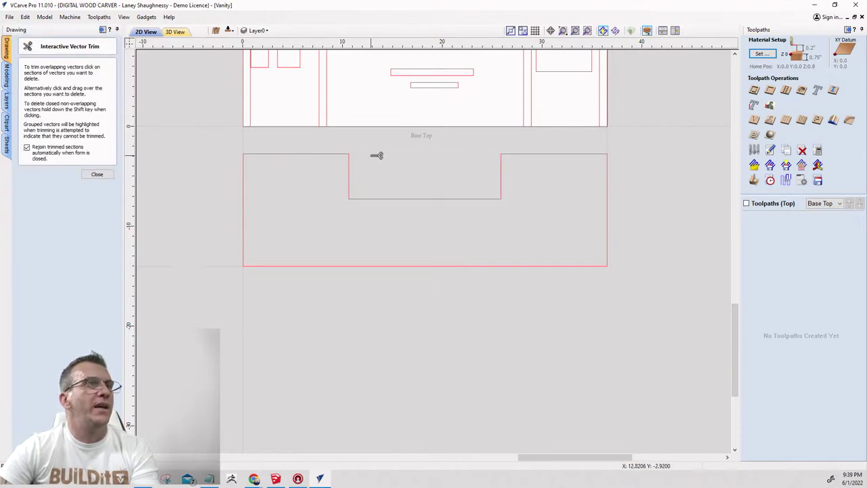
left_click(91, 174)
left_click(36, 190)
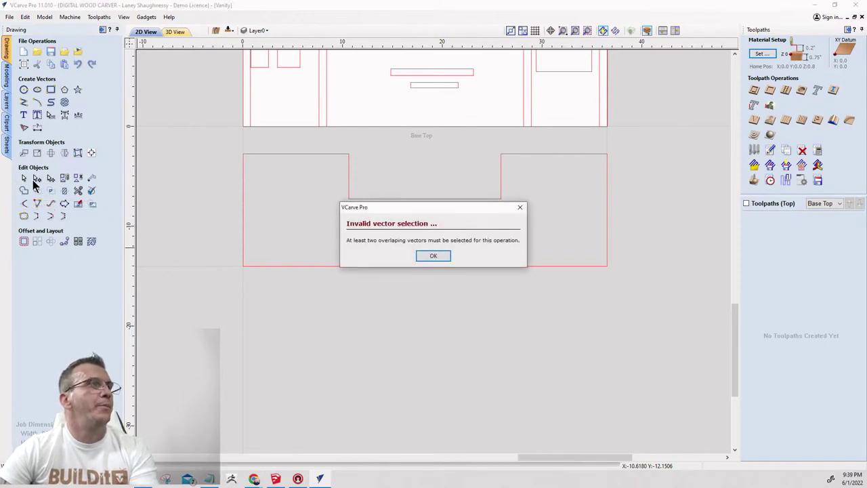
left_click(429, 255)
left_click(382, 199)
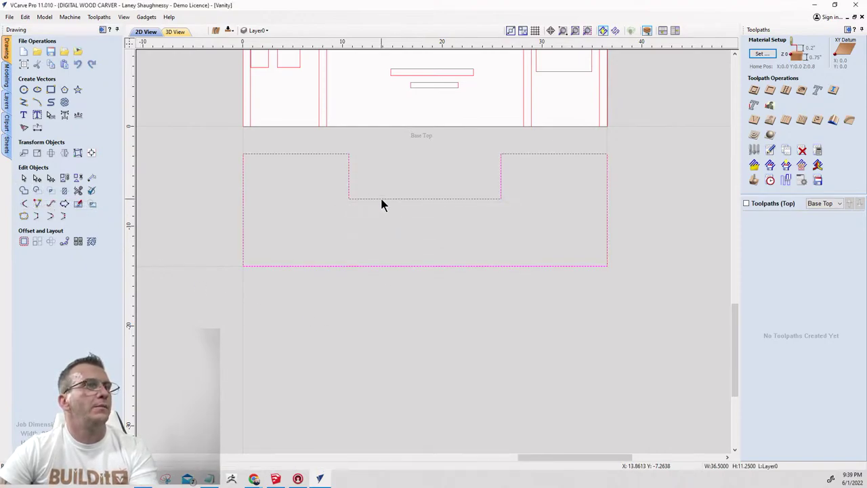
Fillet the notch's two upper corners with radius 1.
left_click(23, 204)
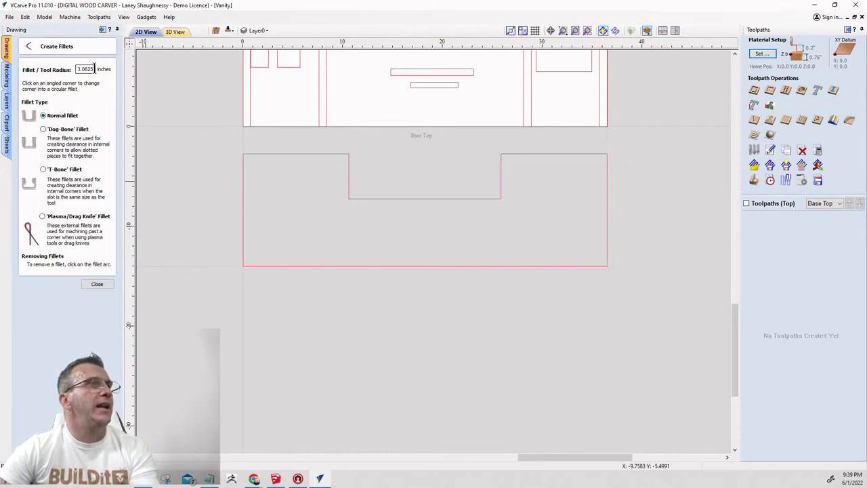
left_click_drag(94, 67, 63, 69)
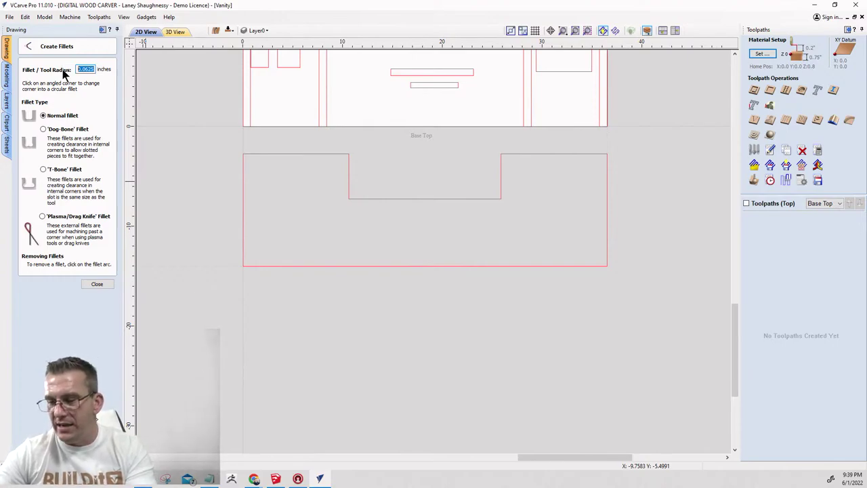
type("1")
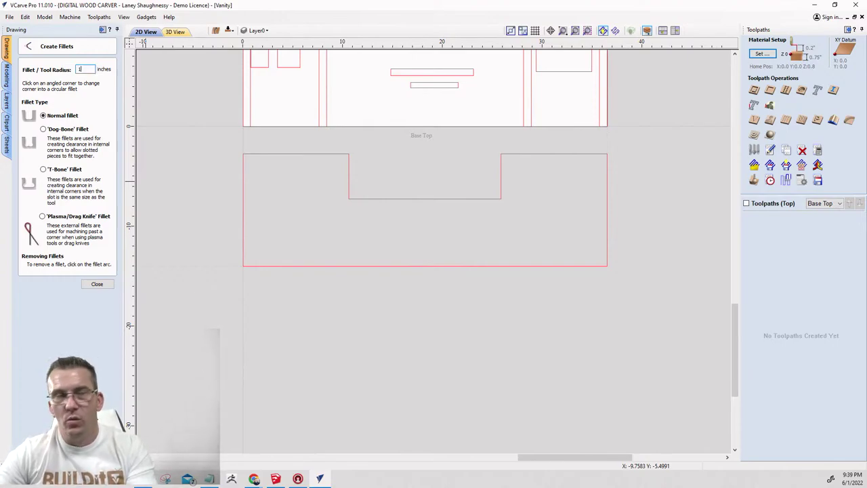
left_click(349, 154)
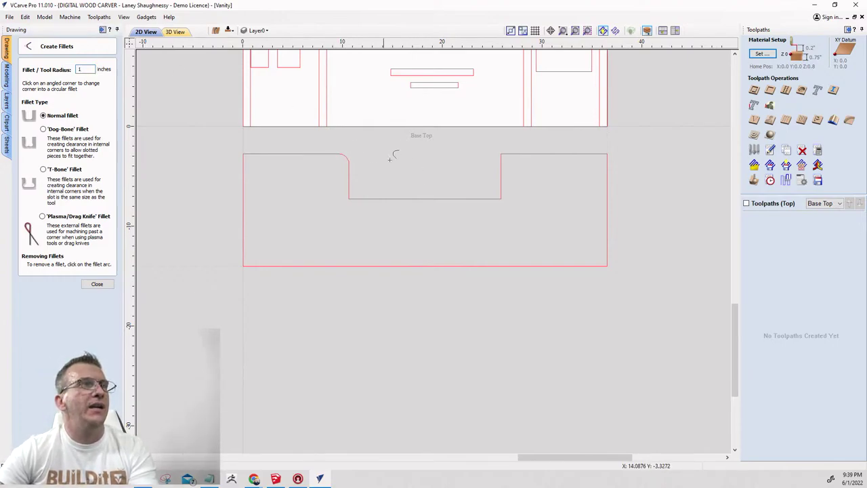
left_click(503, 154)
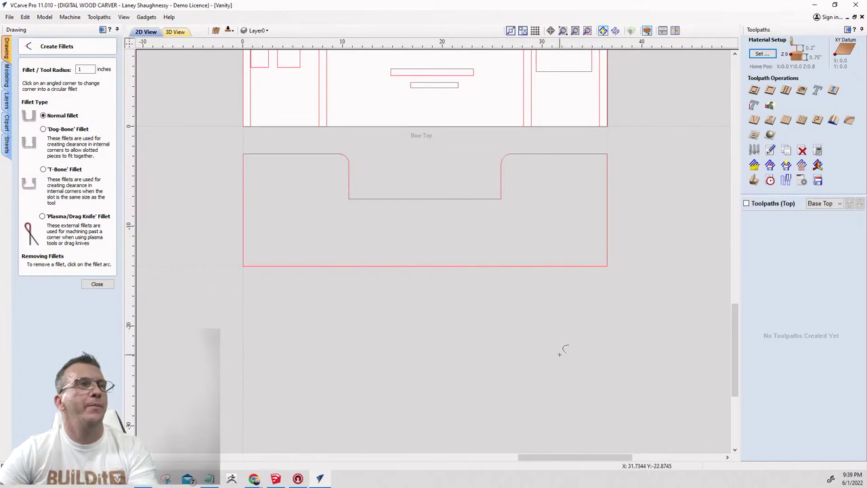
Fillet the notch's two lower corners with radius 5 and inspect the result.
left_click(81, 69)
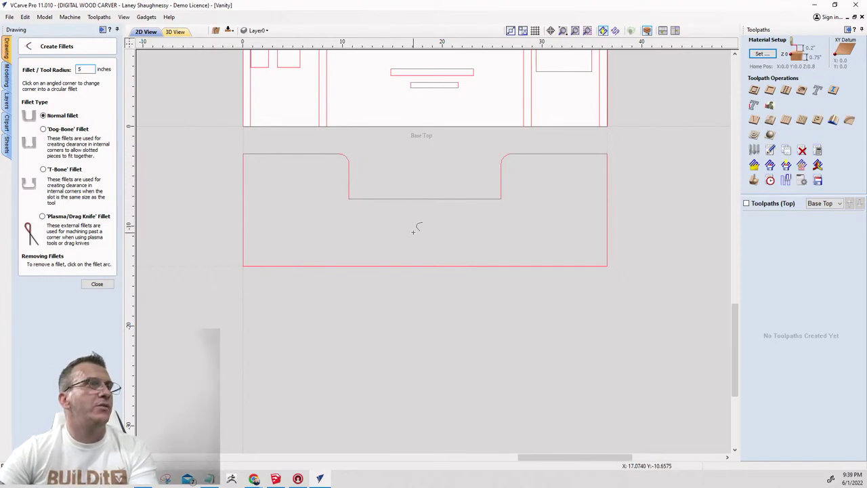
left_click(350, 197)
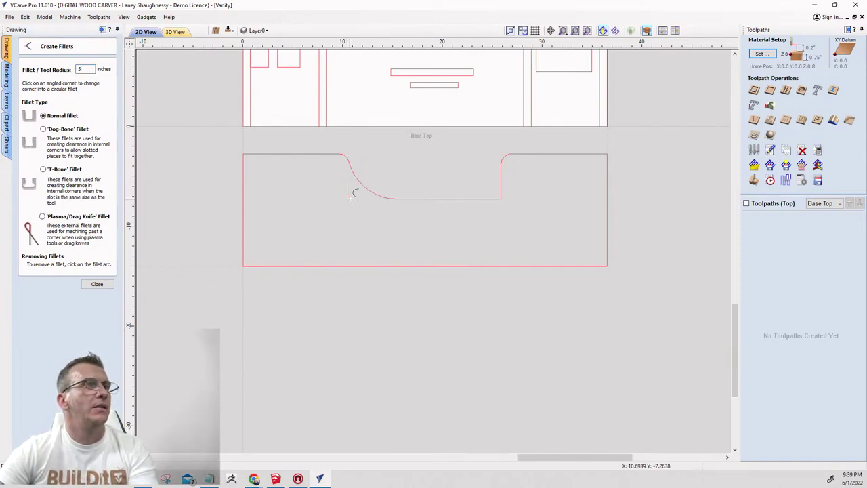
left_click(501, 197)
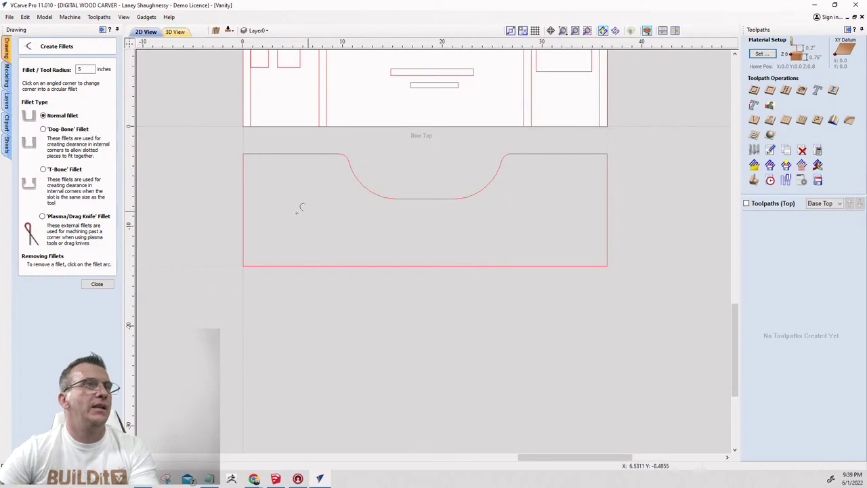
scroll(474, 230, "down", 1)
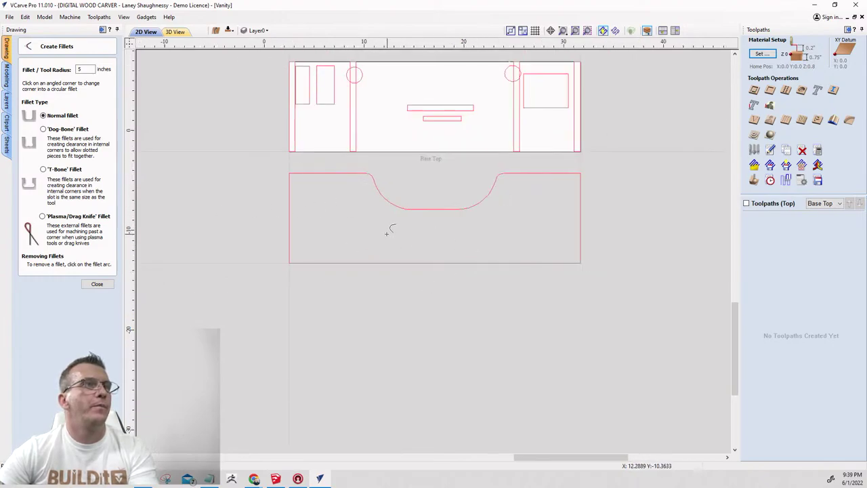
scroll(387, 231, "up", 2)
scroll(458, 200, "down", 1)
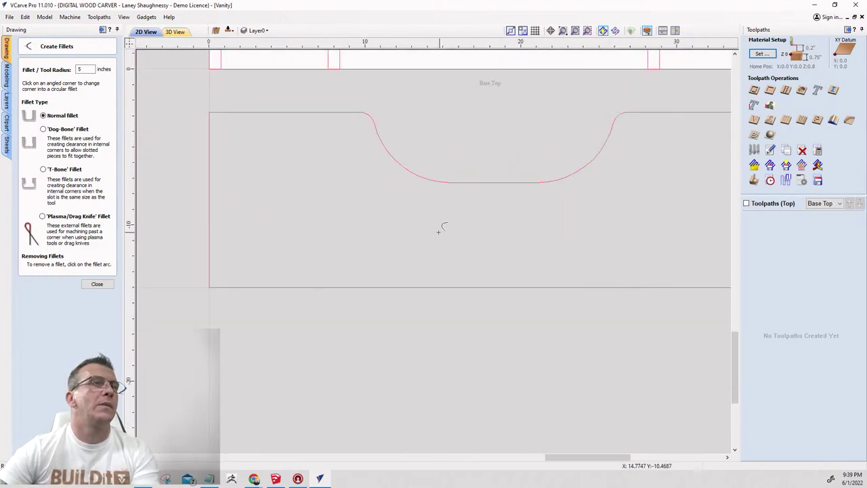
middle_click_drag(438, 232, 381, 249)
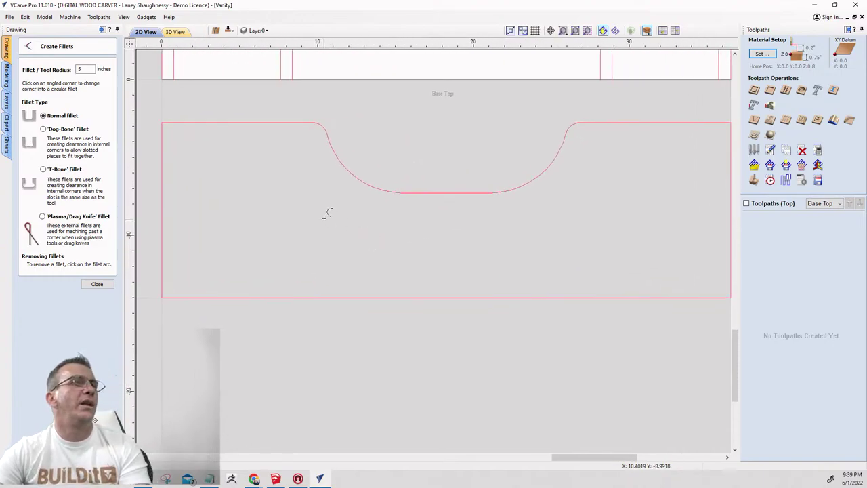
scroll(522, 194, "up", 2)
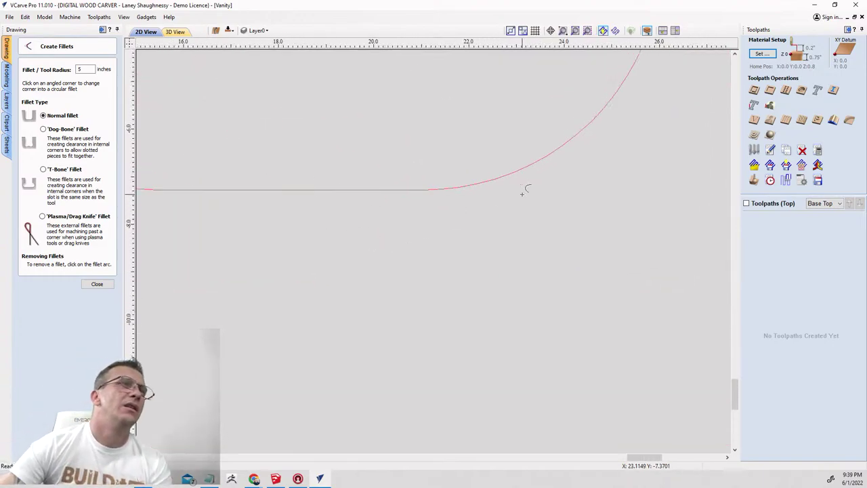
scroll(522, 194, "down", 3)
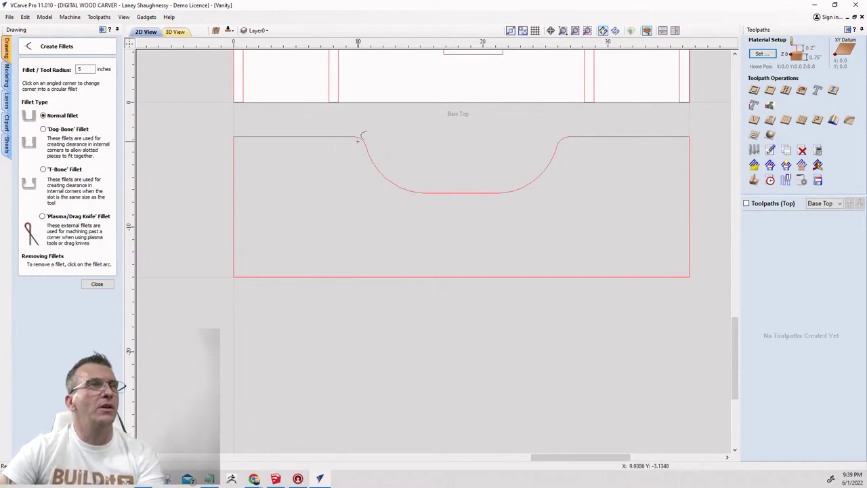
Undo the bottom fillets and reapply the 5-inch fillets at both lower corners.
key("ctrl+z")
key("ctrl+z")
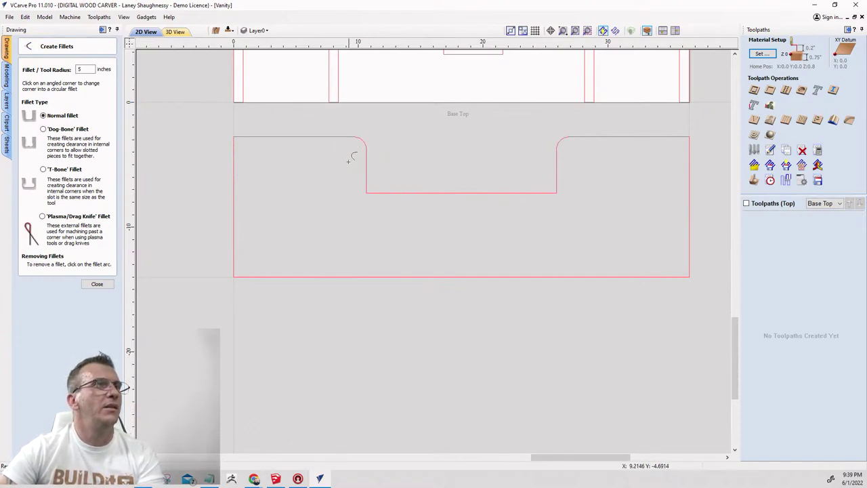
left_click(367, 192)
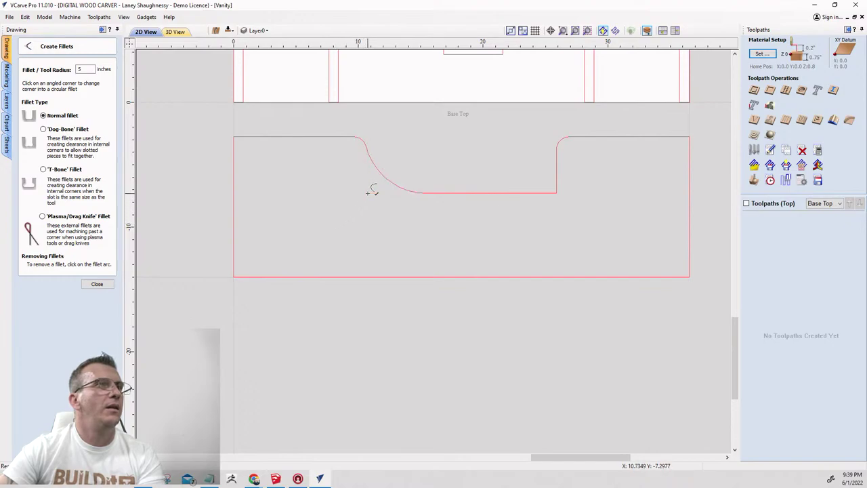
left_click(556, 193)
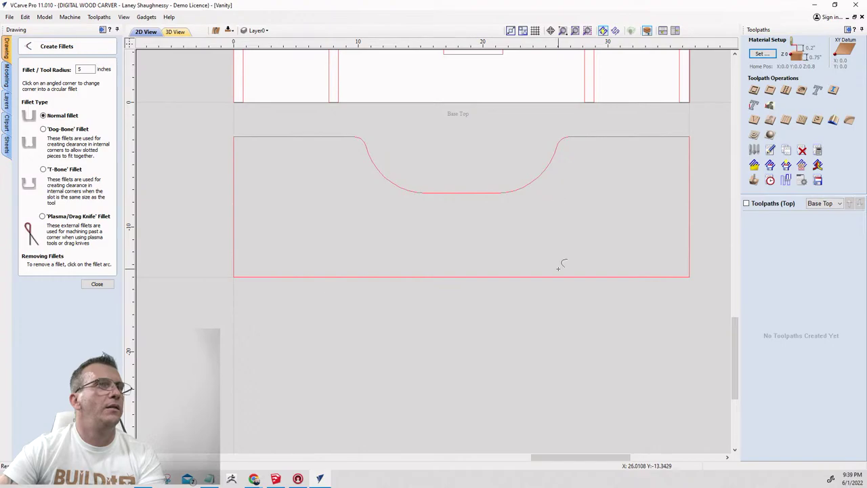
left_click(98, 285)
Select the Base Top outline and switch to node editing.
scroll(486, 191, "down", 3)
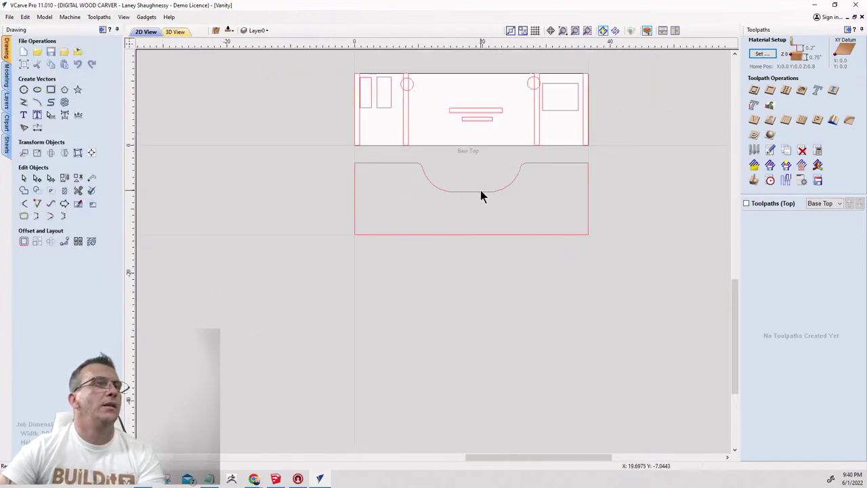
scroll(480, 189, "up", 3)
scroll(480, 190, "down", 1)
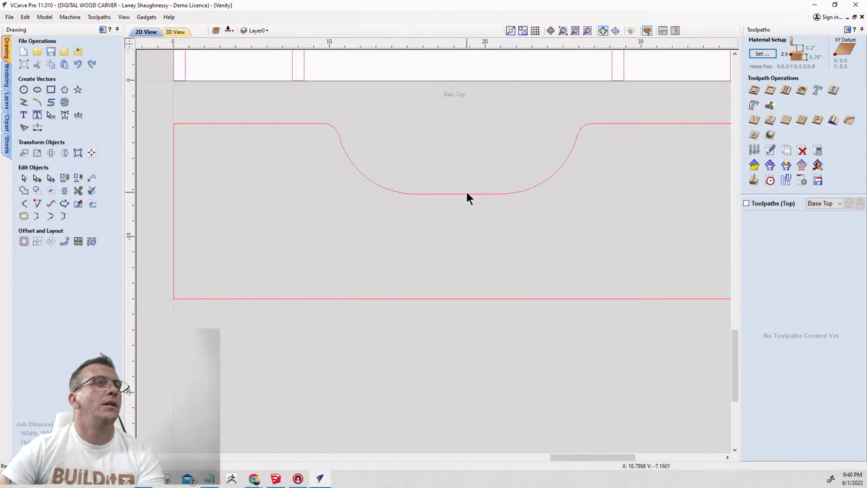
left_click(466, 194)
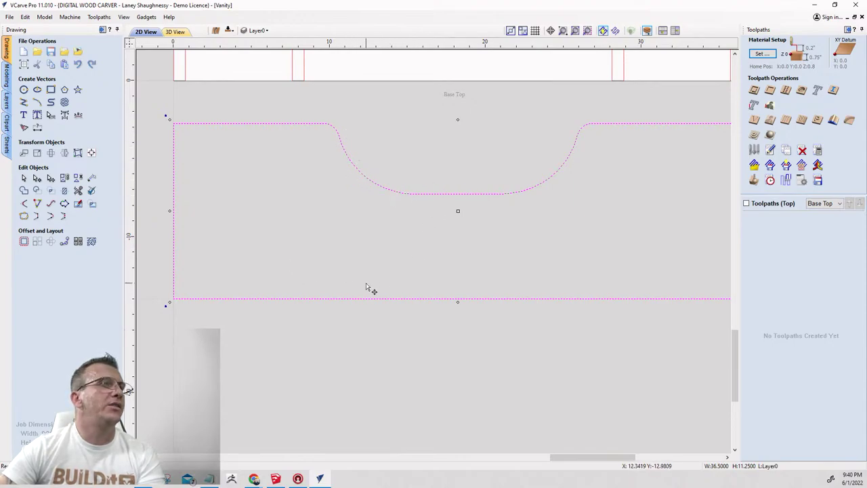
left_click(37, 177)
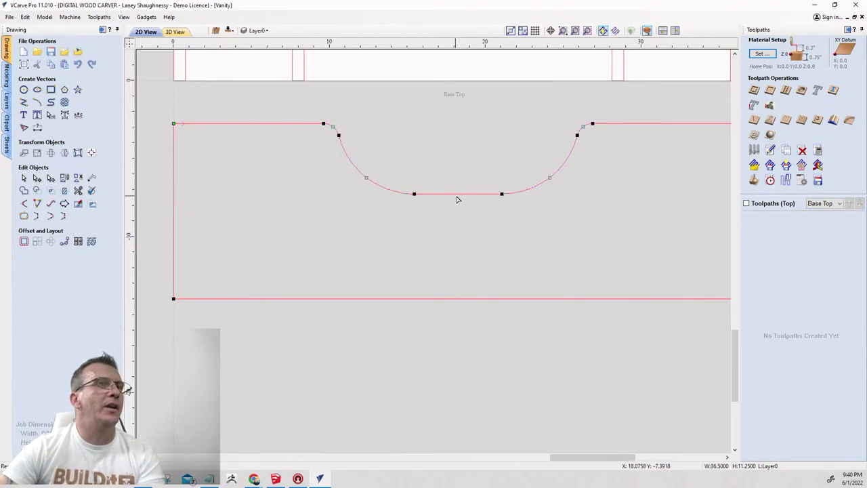
Cut the Base Top outline at the notch's bottom midpoint and at the bottom edge midpoint.
right_click(458, 199)
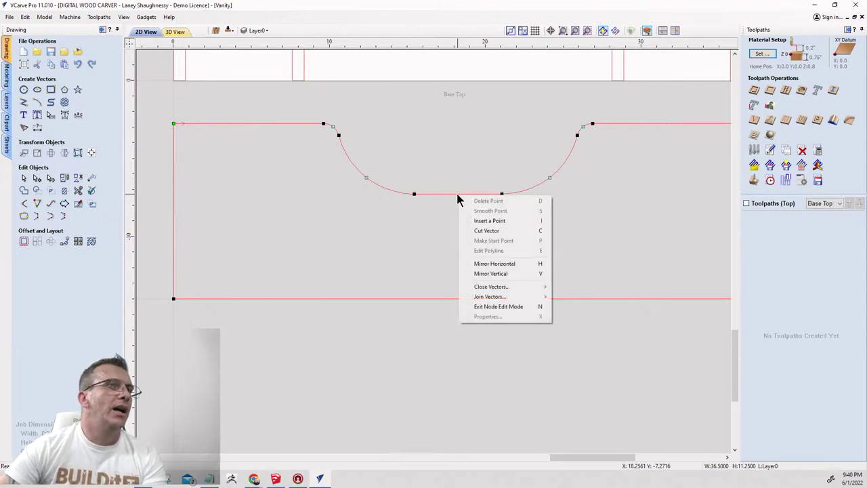
left_click(475, 231)
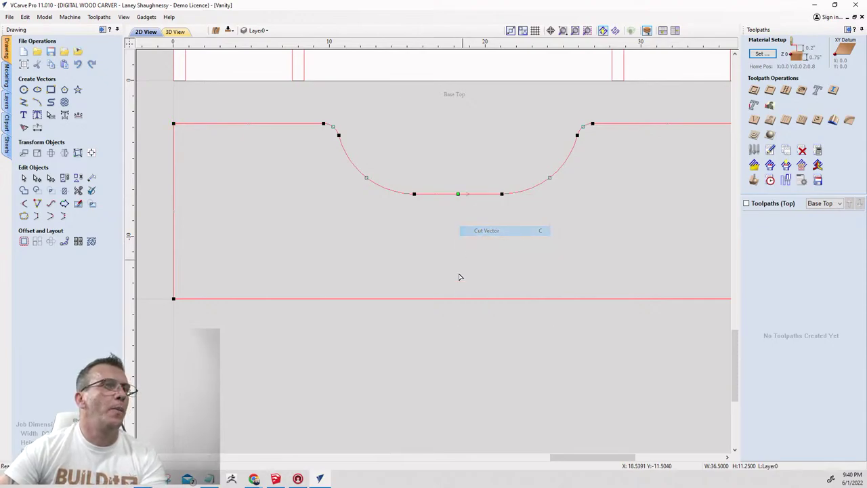
right_click(459, 300)
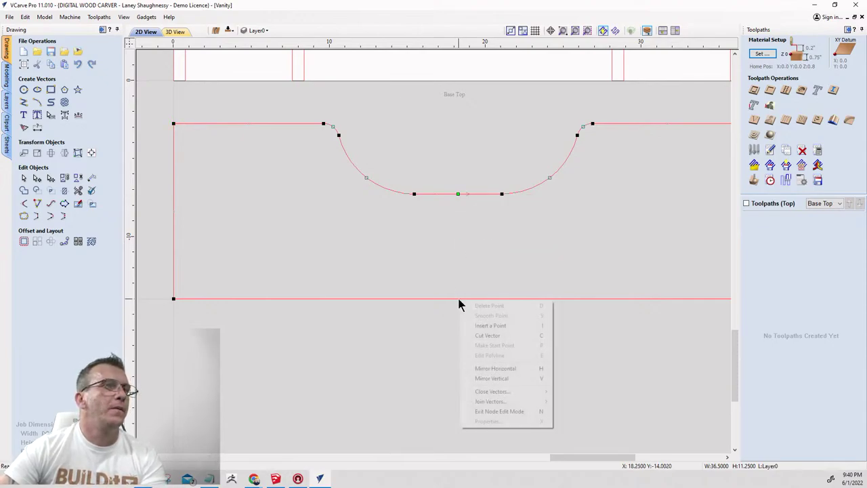
left_click(474, 336)
scroll(415, 287, "down", 4)
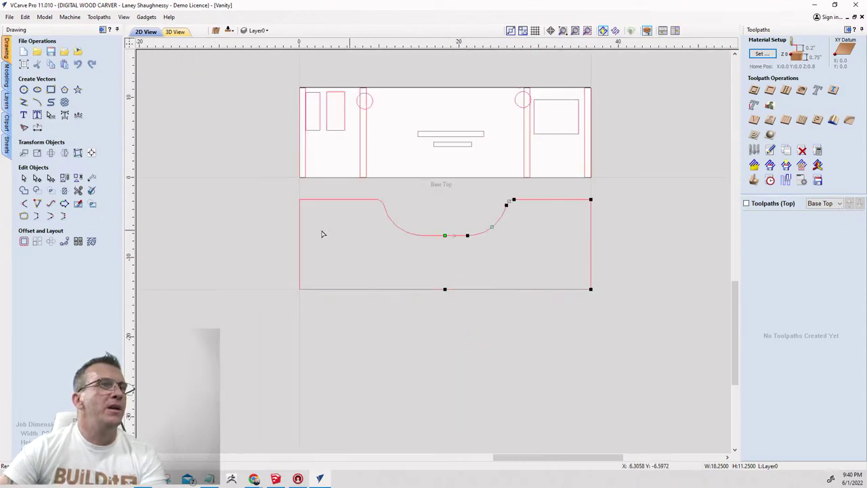
left_click(64, 152)
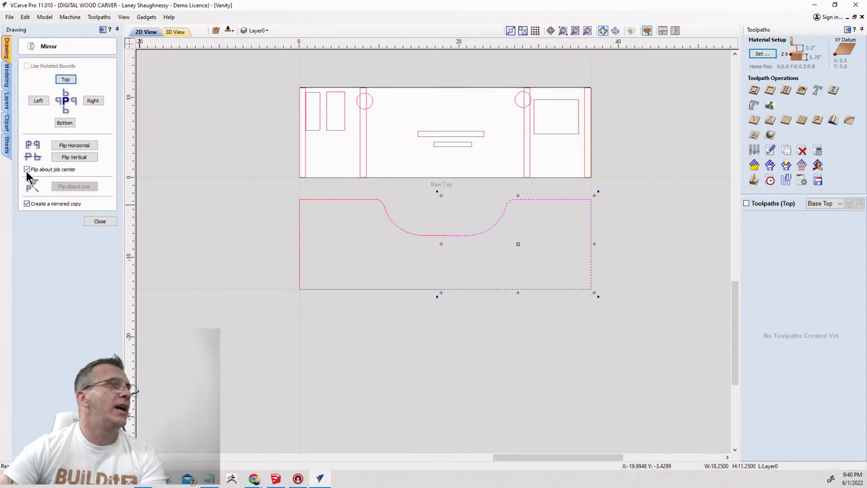
Create a horizontally flipped mirrored copy of the outline half.
left_click(66, 145)
scroll(400, 235, "up", 4)
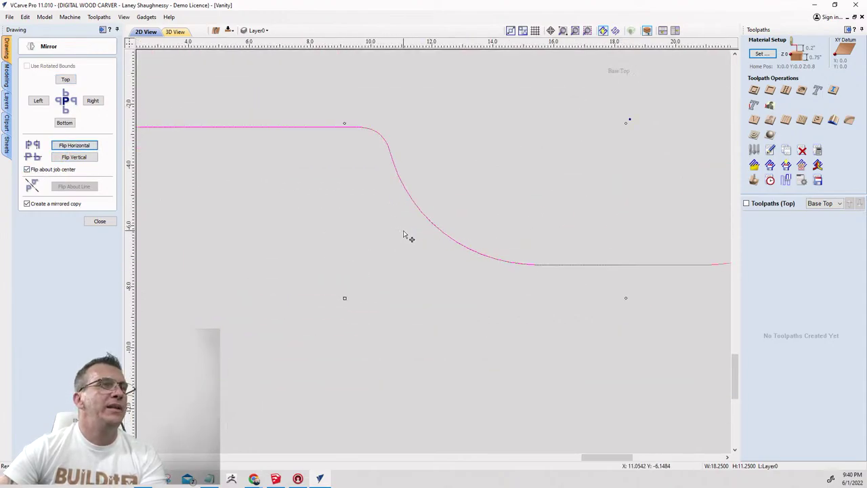
scroll(354, 232, "down", 1)
scroll(354, 233, "down", 1)
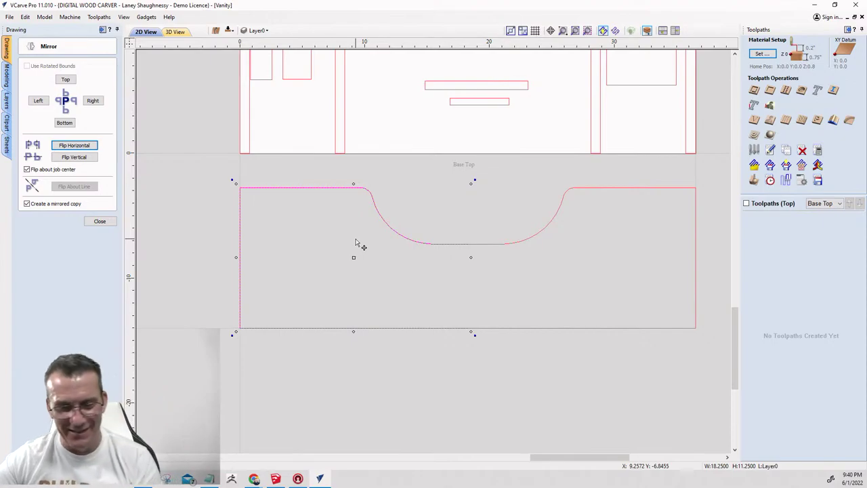
key("Return")
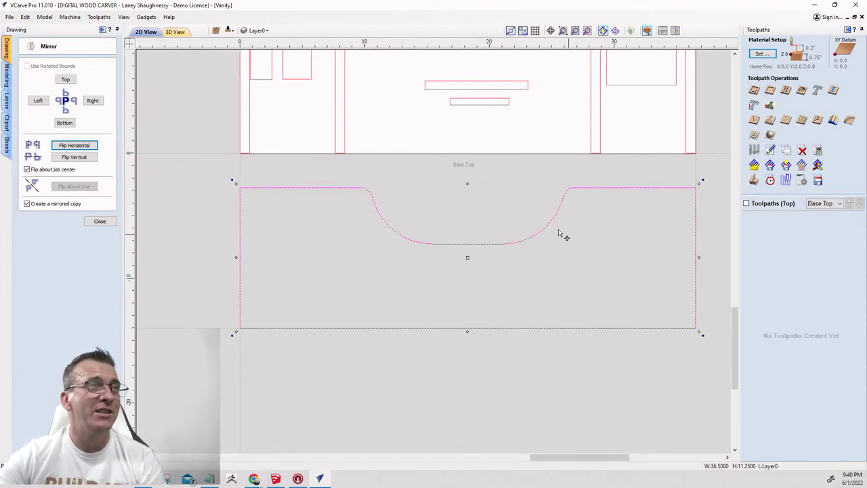
Check the now-symmetric rounded notch outline, then close the Mirror form.
left_click(428, 280)
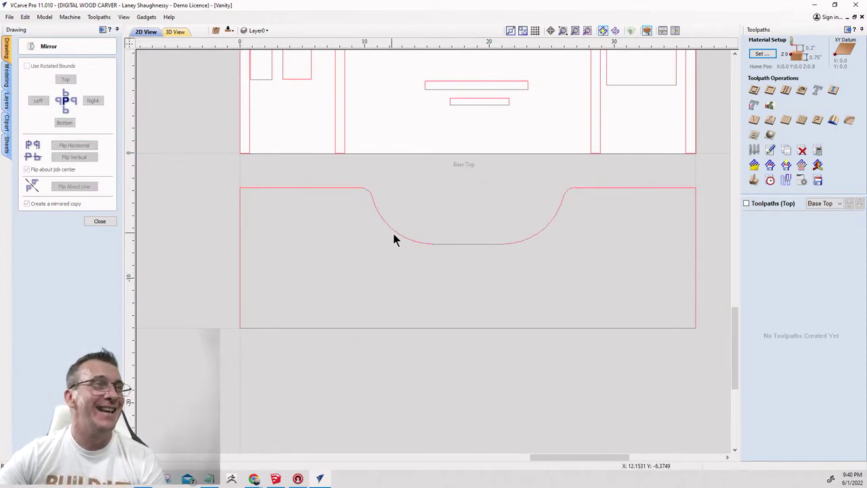
left_click(411, 241)
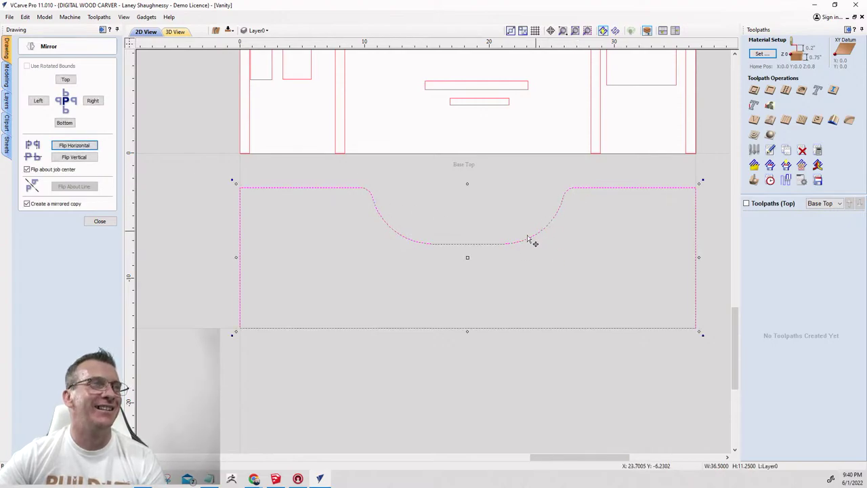
left_click(530, 275)
scroll(500, 255, "up", 3)
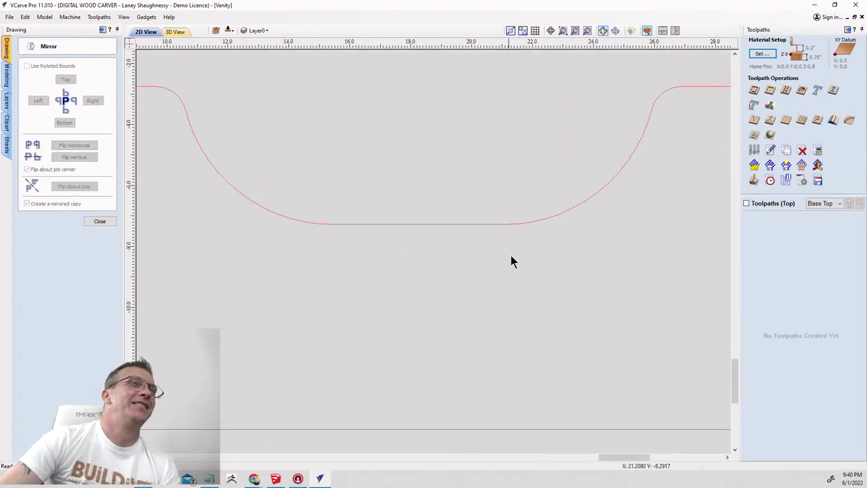
scroll(515, 254, "down", 1)
scroll(527, 258, "down", 1)
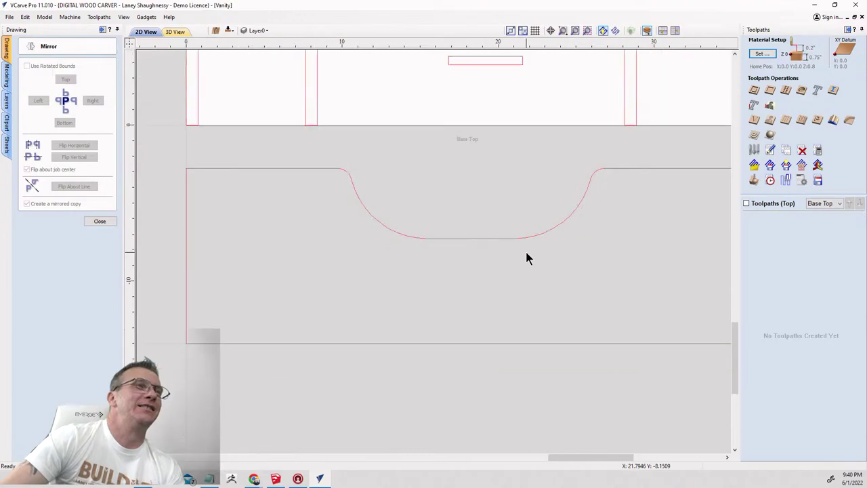
scroll(527, 258, "up", 1)
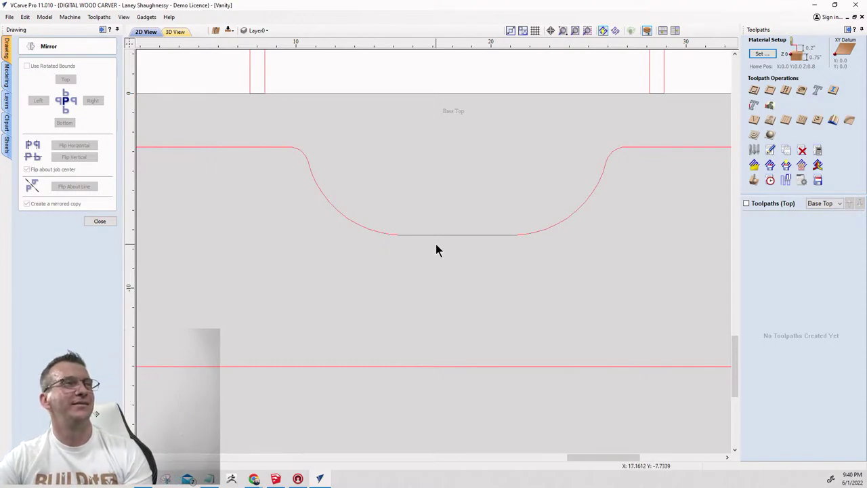
scroll(466, 197, "down", 5)
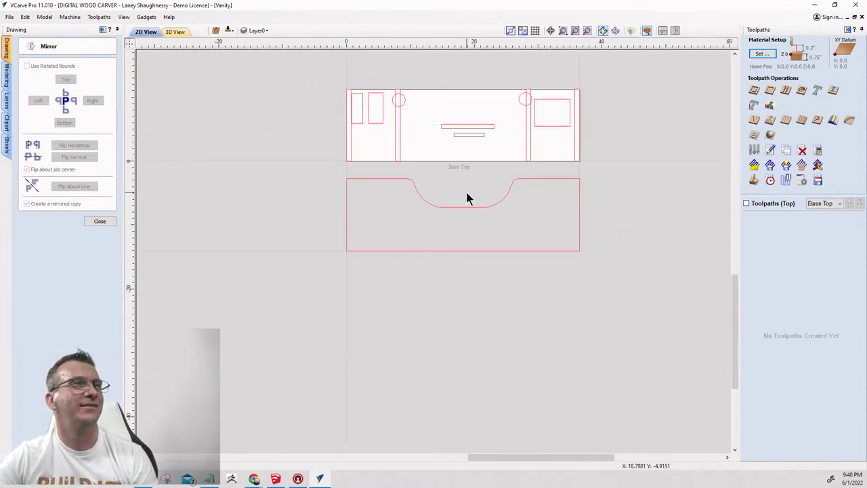
left_click(100, 222)
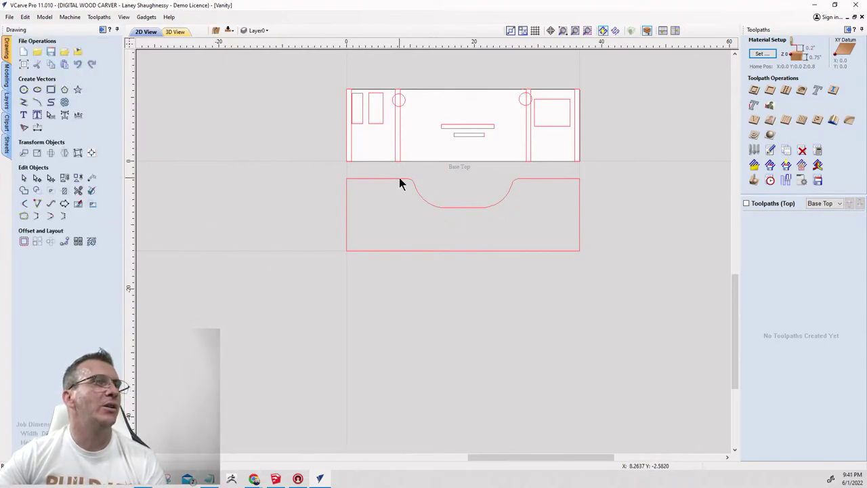
Move the notched outline up over the panel's top edge, then select the two middle bars.
left_click(398, 179)
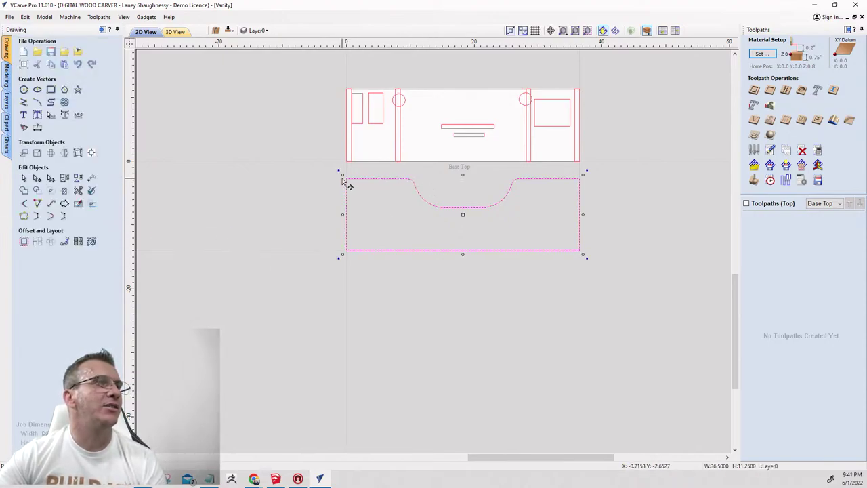
left_click_drag(348, 177, 346, 88)
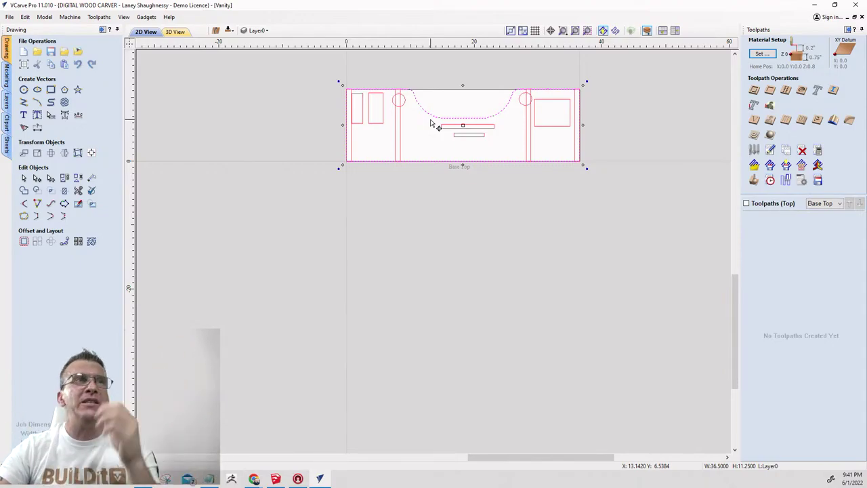
scroll(467, 101, "up", 4)
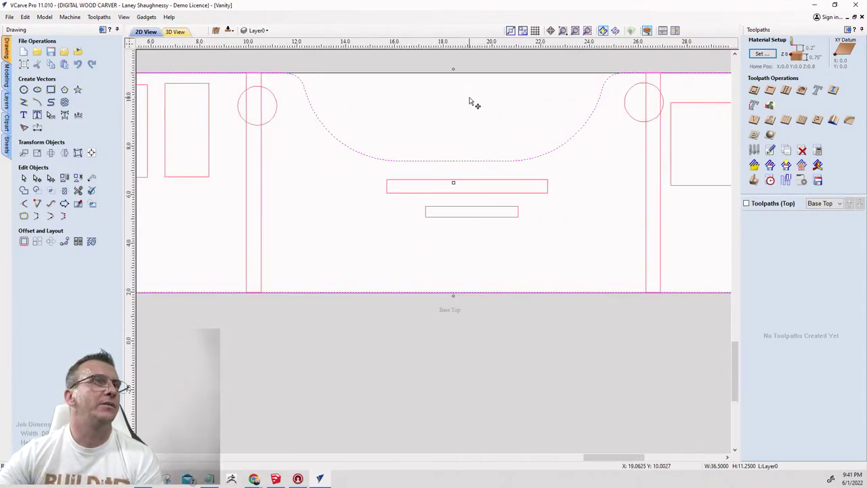
scroll(468, 101, "down", 5)
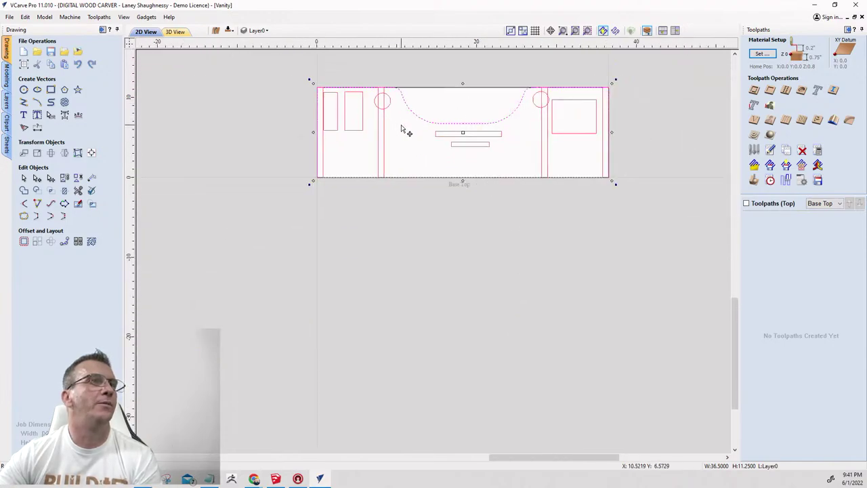
scroll(402, 130, "up", 1)
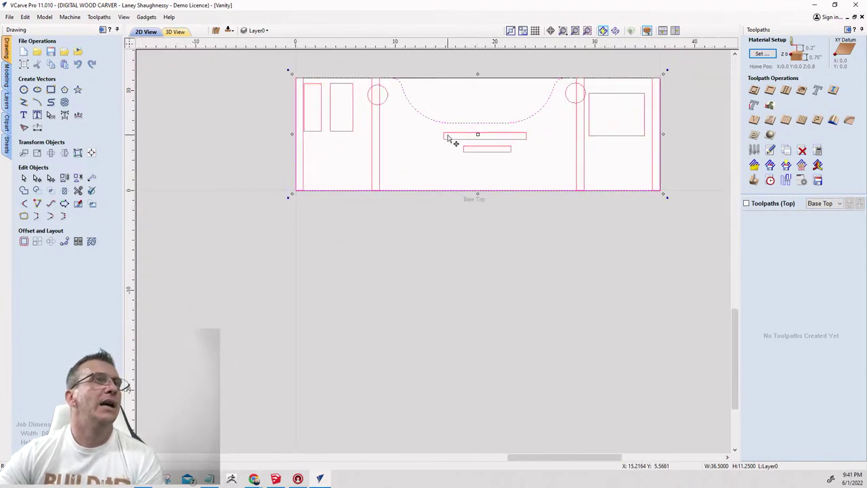
key("Escape")
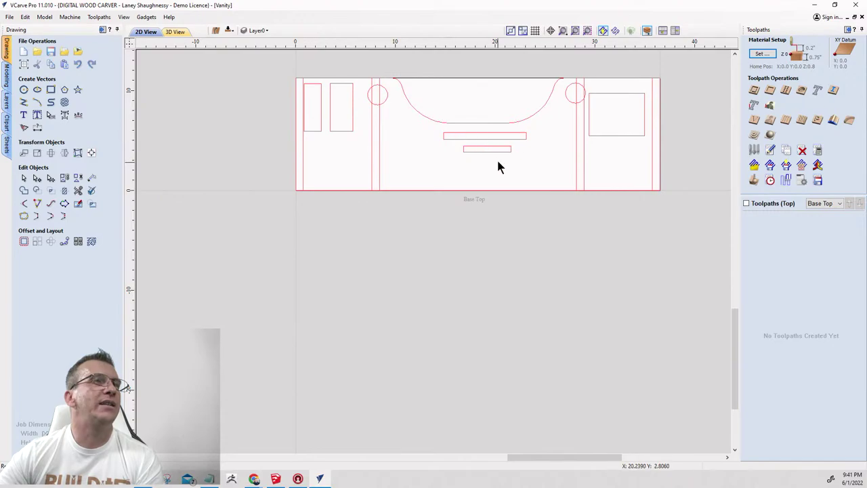
left_click_drag(496, 161, 483, 134)
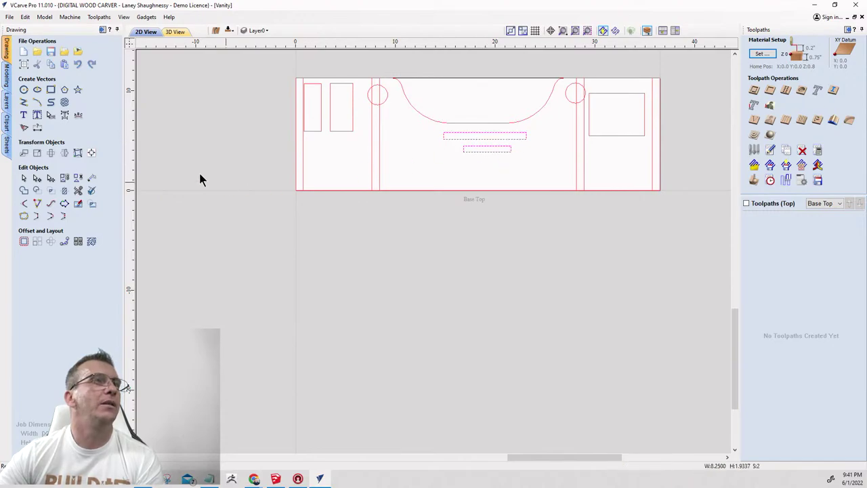
Centre the two bars horizontally on the material and delete the narrow left rectangle.
left_click(92, 154)
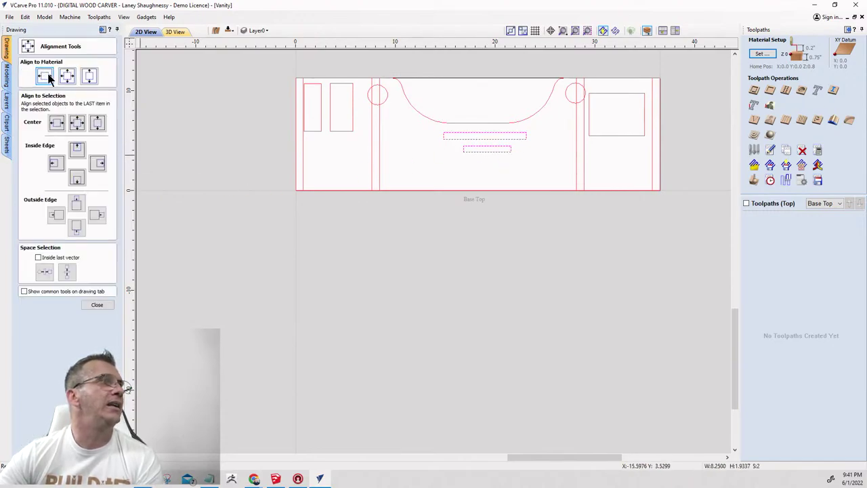
left_click(44, 76)
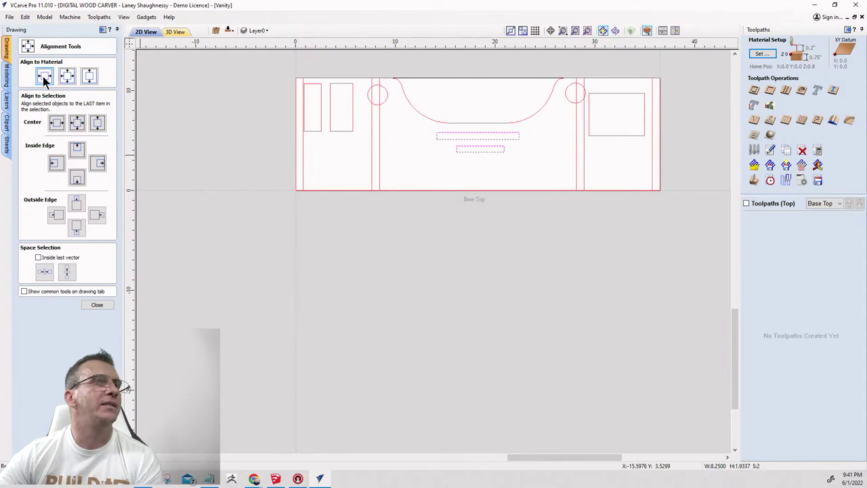
left_click(321, 114)
left_click(331, 108)
scroll(312, 102, "up", 3)
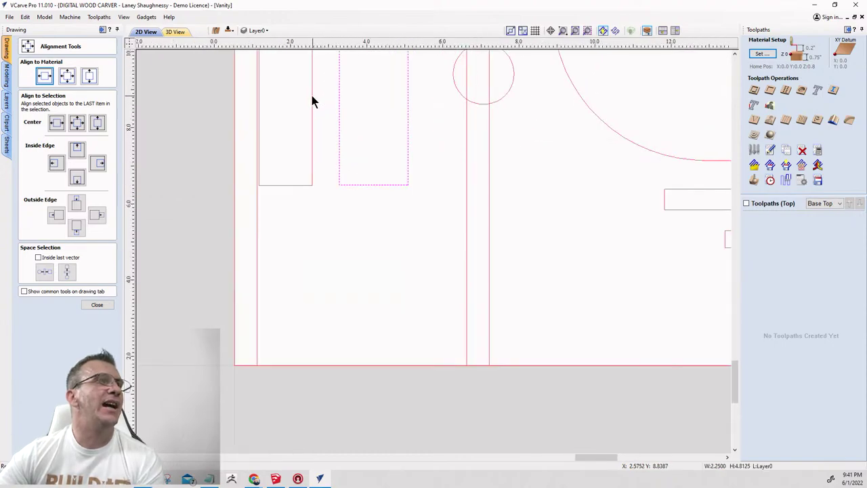
scroll(377, 180, "down", 2)
scroll(317, 113, "up", 1)
scroll(315, 113, "up", 2)
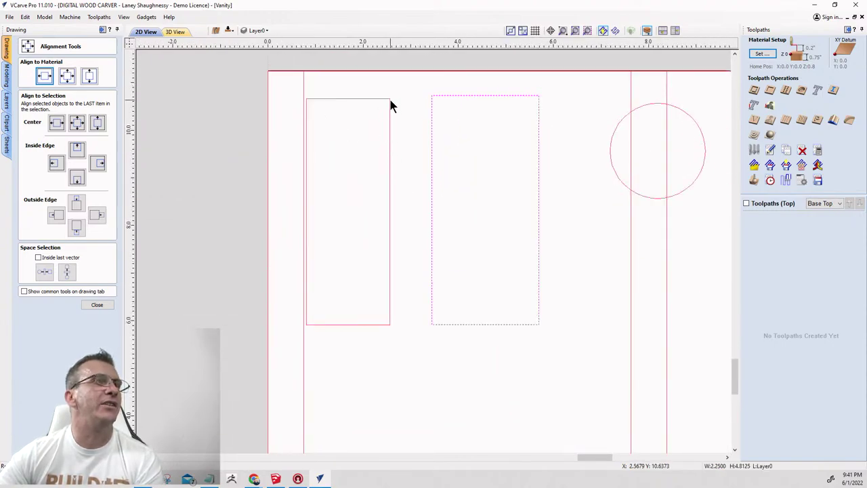
left_click(390, 106)
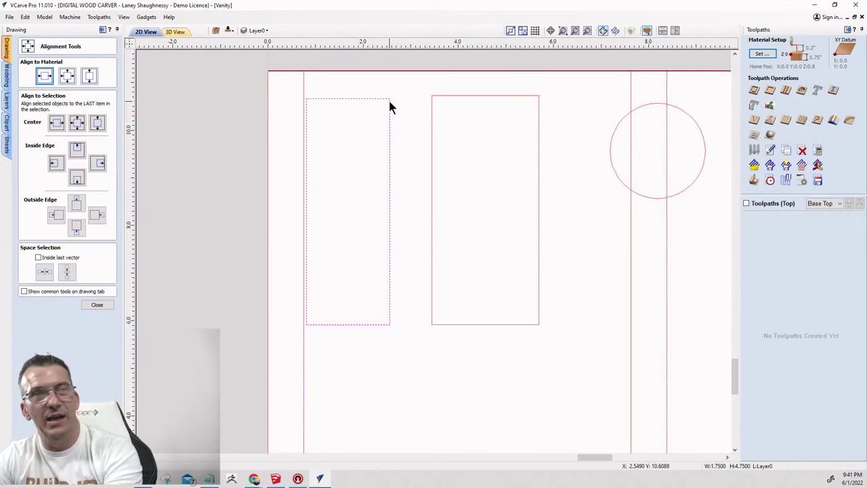
key("Delete")
Place a copy of the wider rectangle to its left, beside the 0.75 x 11.25 inch strip.
left_click(433, 139)
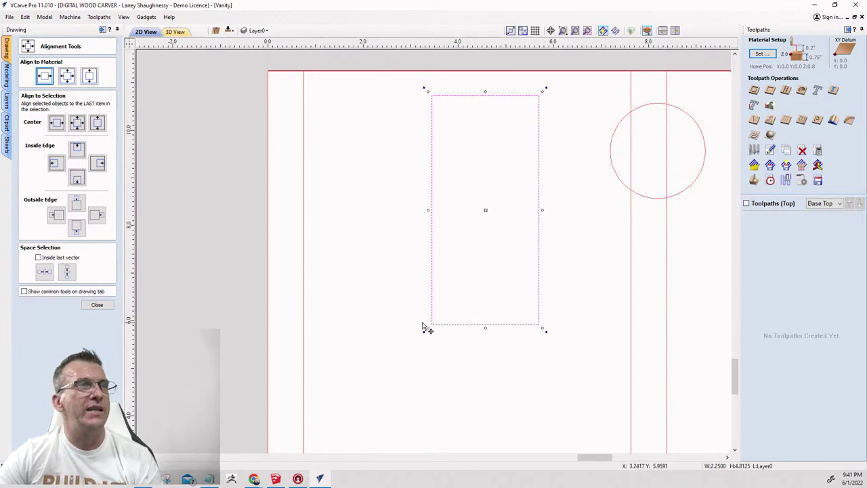
left_click_drag(541, 323, 432, 325)
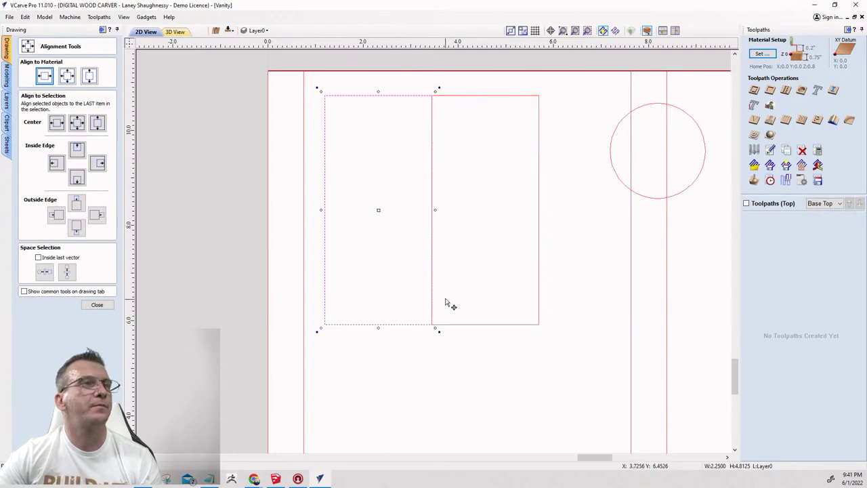
scroll(508, 237, "down", 2)
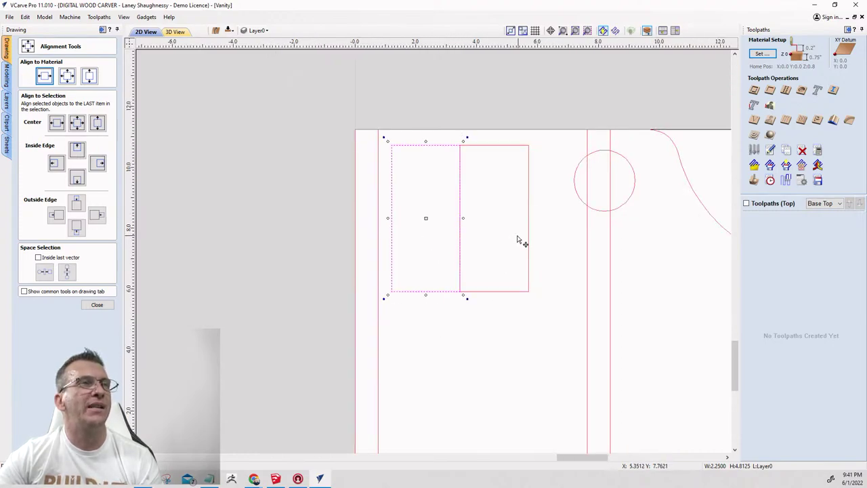
left_click(474, 226)
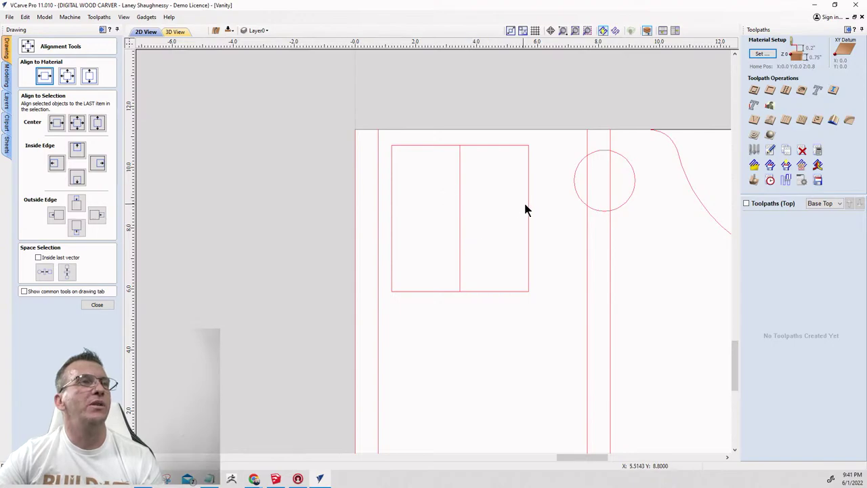
left_click(529, 230)
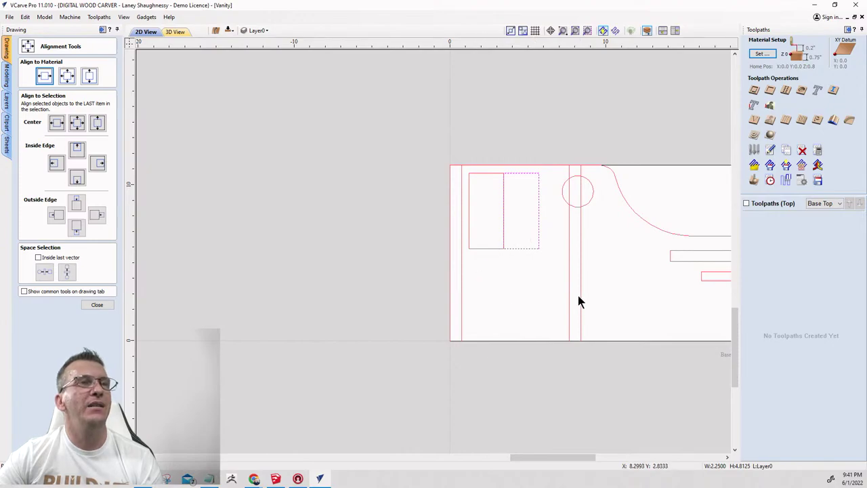
left_click(569, 274)
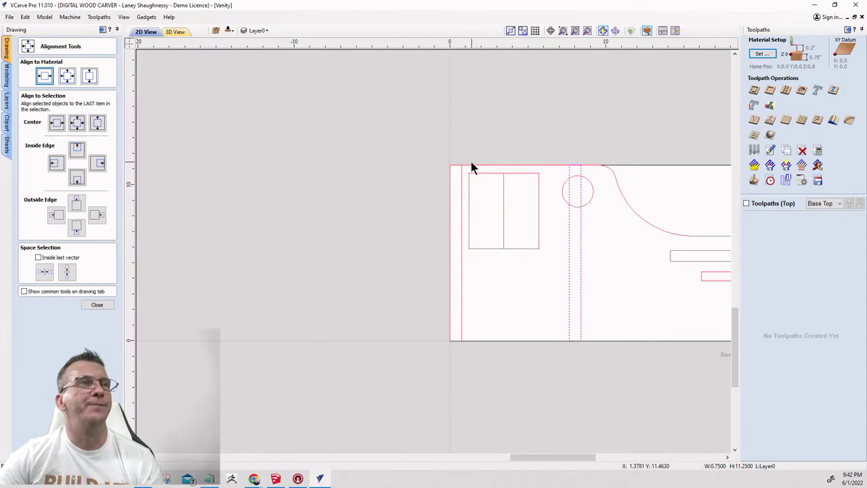
left_click(97, 305)
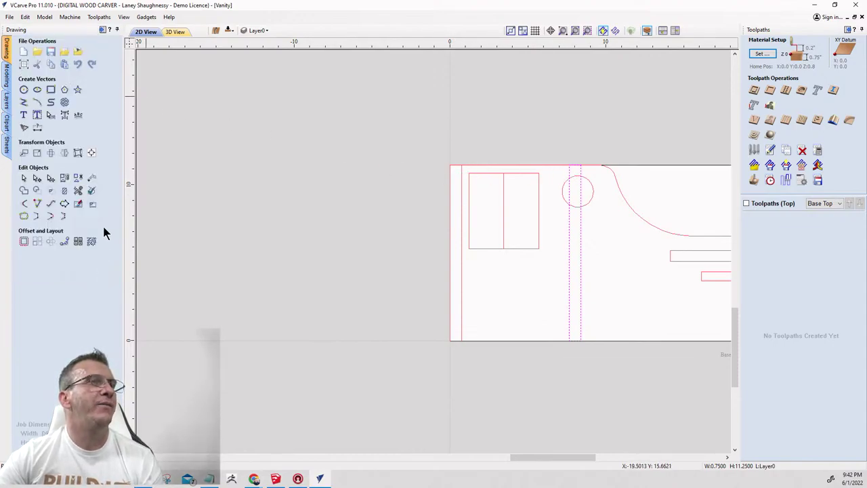
Draw a temporary guide line from the panel's left edge to the divider.
left_click(38, 102)
left_click(462, 256)
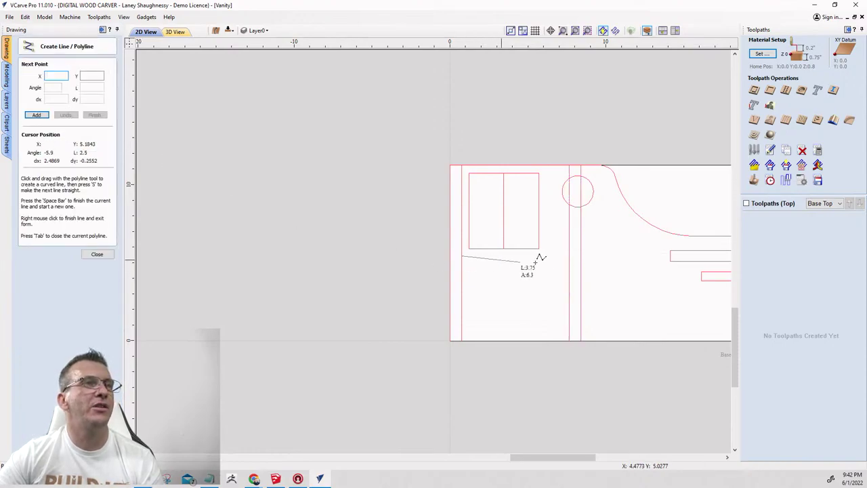
left_click(569, 257)
key("space")
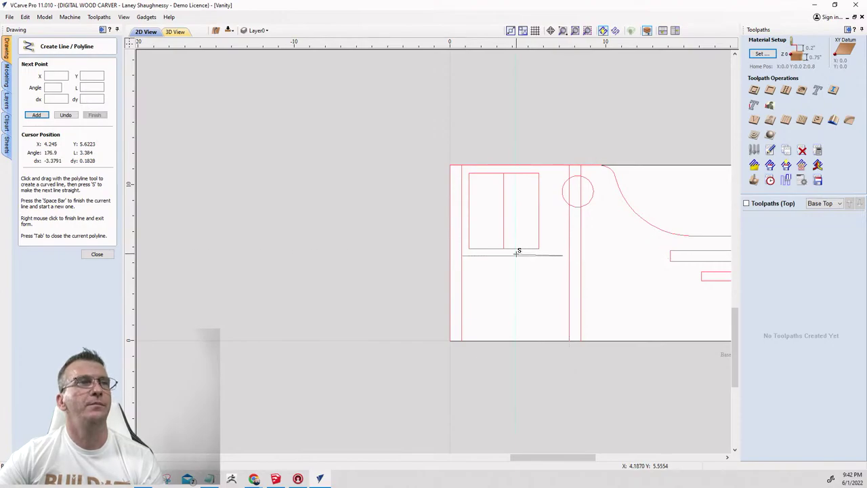
scroll(521, 283, "up", 3)
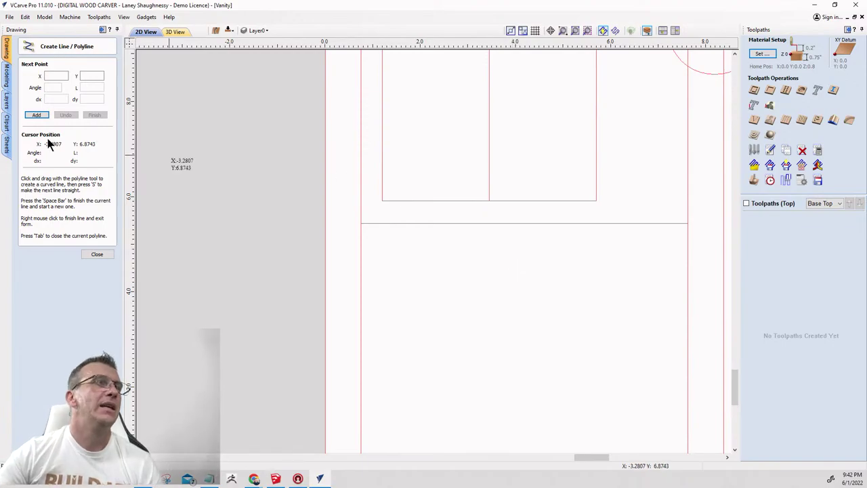
left_click(87, 253)
Centre both left rectangles on the guide line and space them evenly within it.
left_click_drag(513, 200, 475, 187)
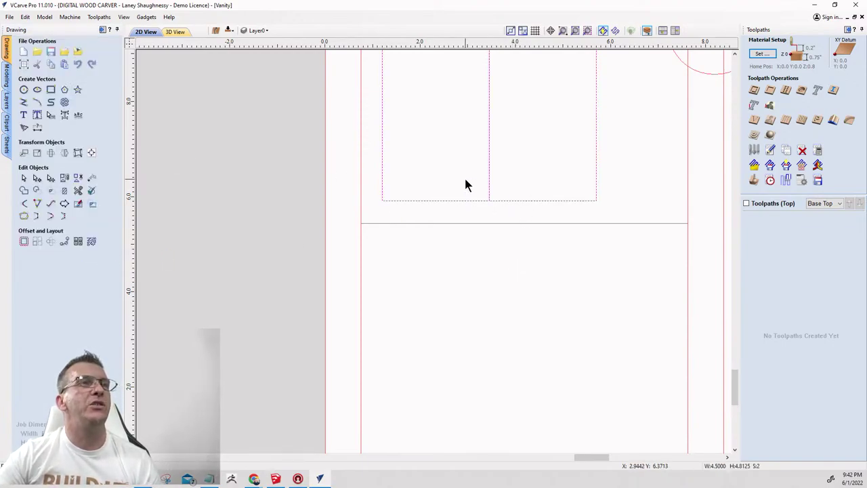
left_click(513, 224, "shift")
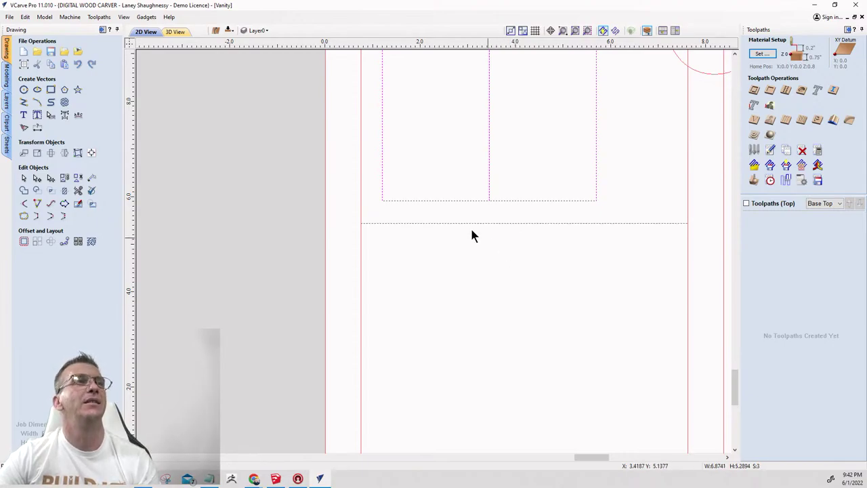
scroll(452, 320, "down", 2)
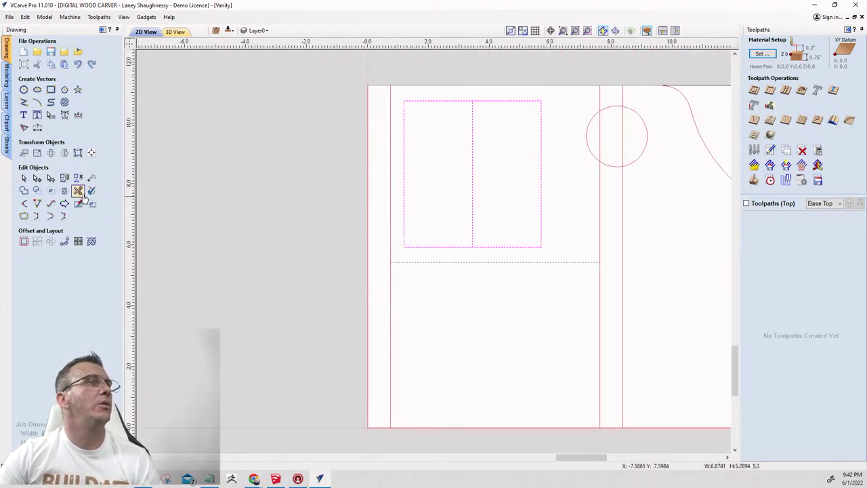
left_click(91, 152)
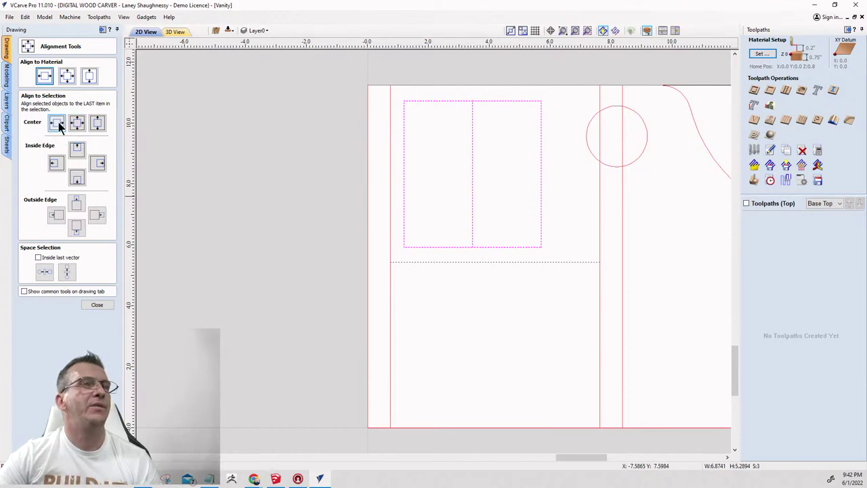
left_click(57, 123)
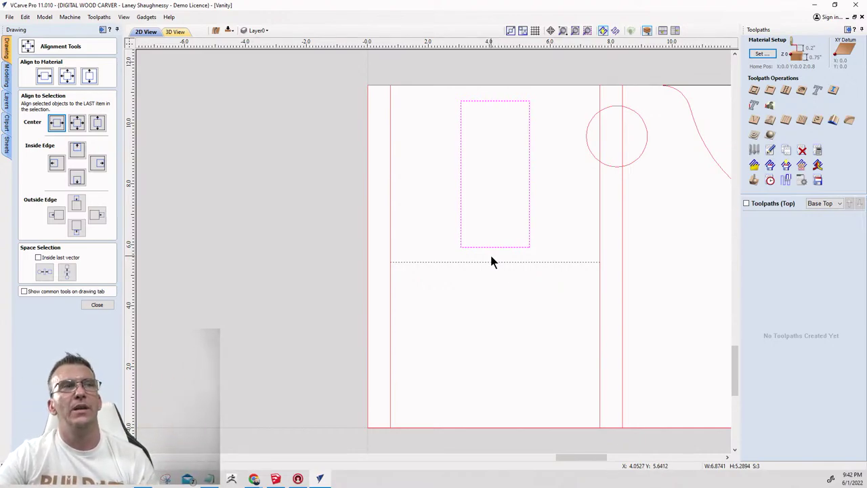
left_click(39, 258)
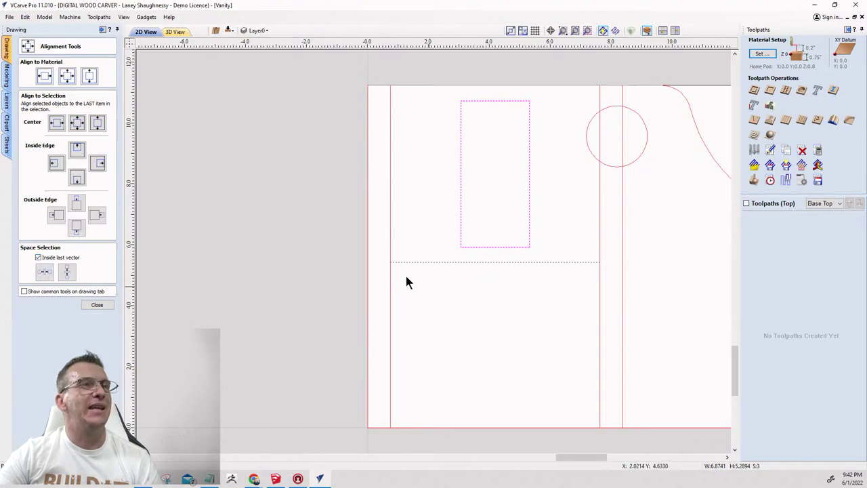
left_click(43, 273)
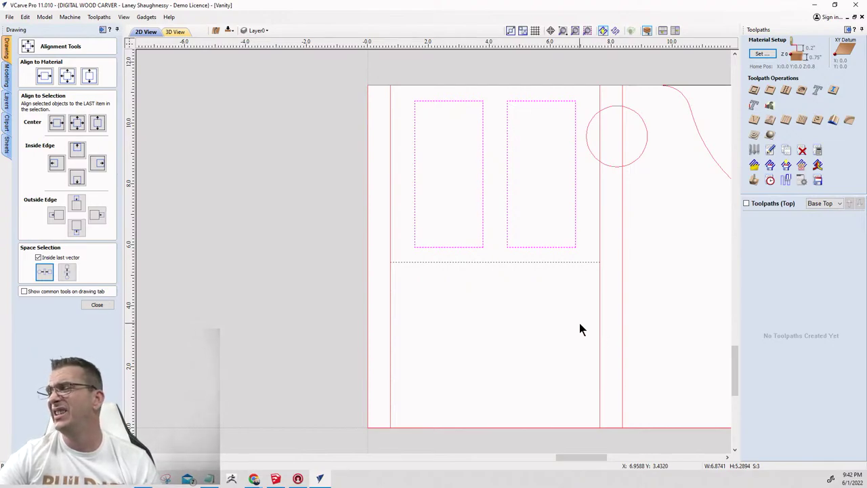
Delete the temporary guide line.
left_click(469, 259)
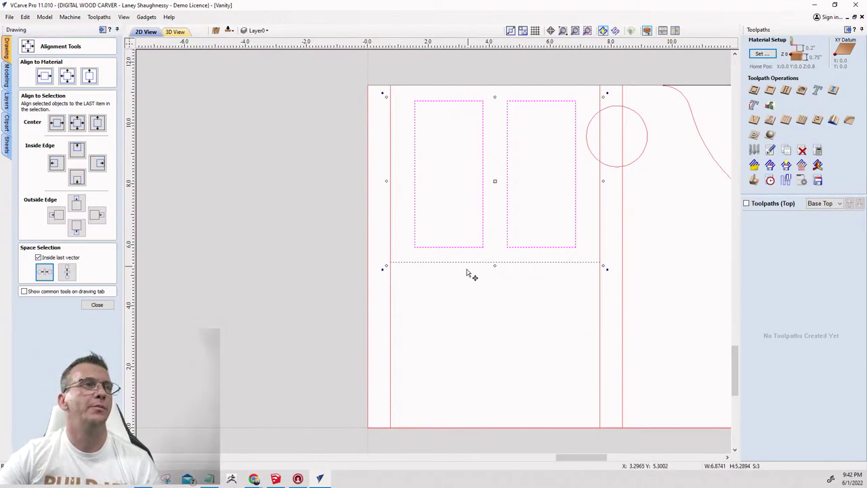
left_click(472, 251)
left_click(475, 263)
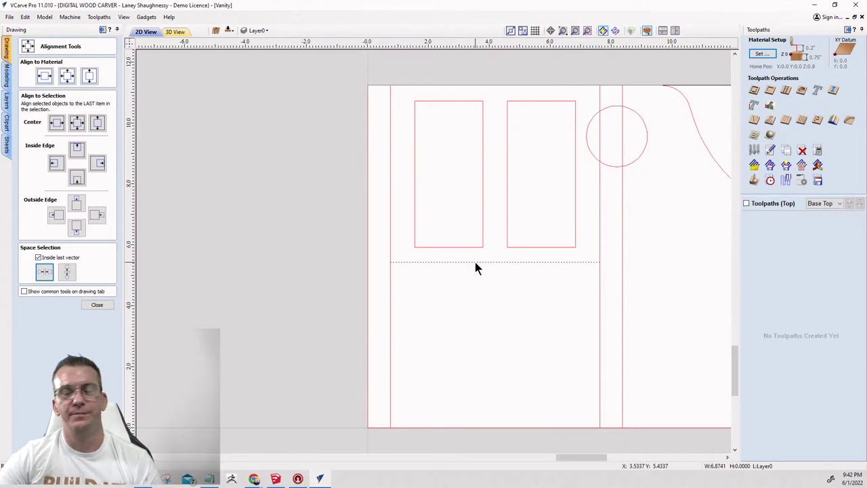
key("Delete")
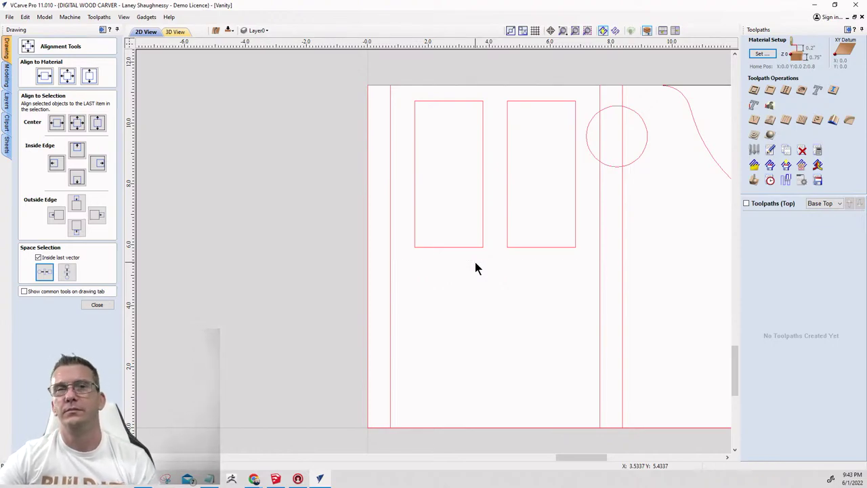
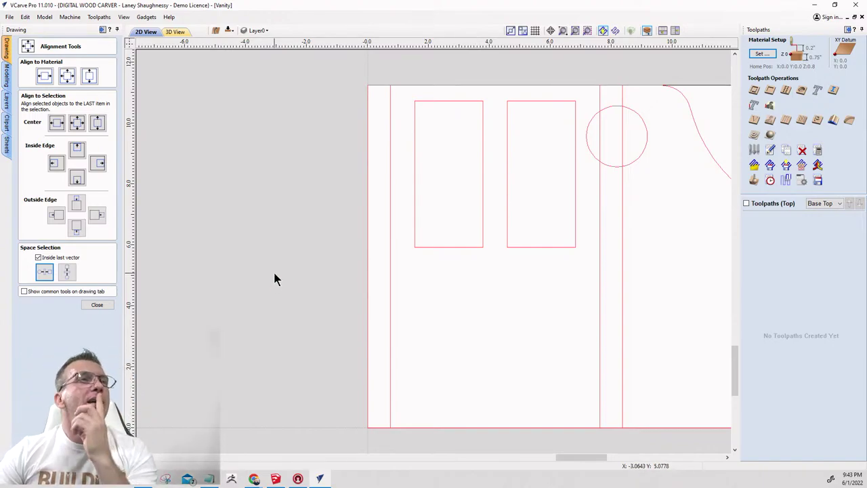
Drag the right-hand circle up-left against the panel's top edge and the arc's end.
scroll(274, 278, "down", 2)
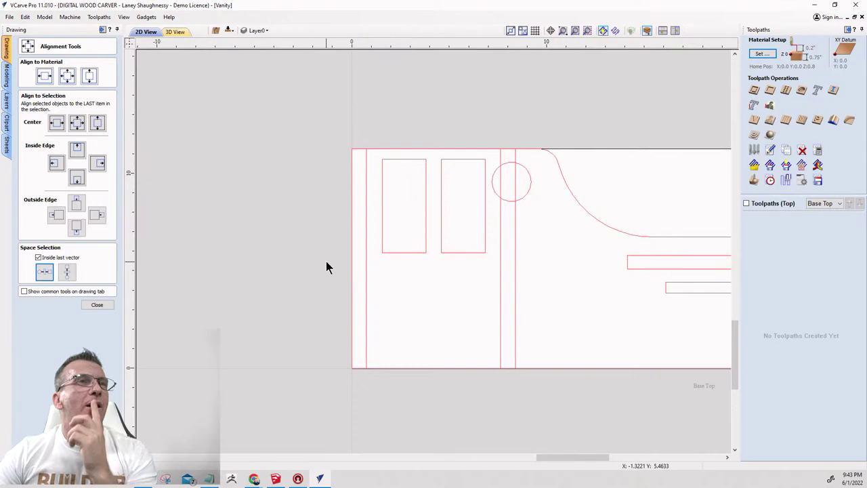
left_click(529, 183)
scroll(515, 191, "down", 2)
scroll(620, 190, "up", 2)
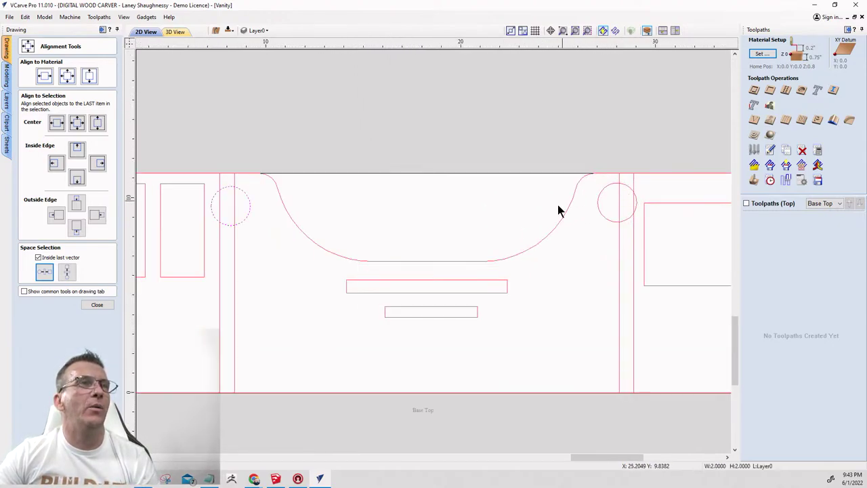
scroll(607, 222, "down", 1)
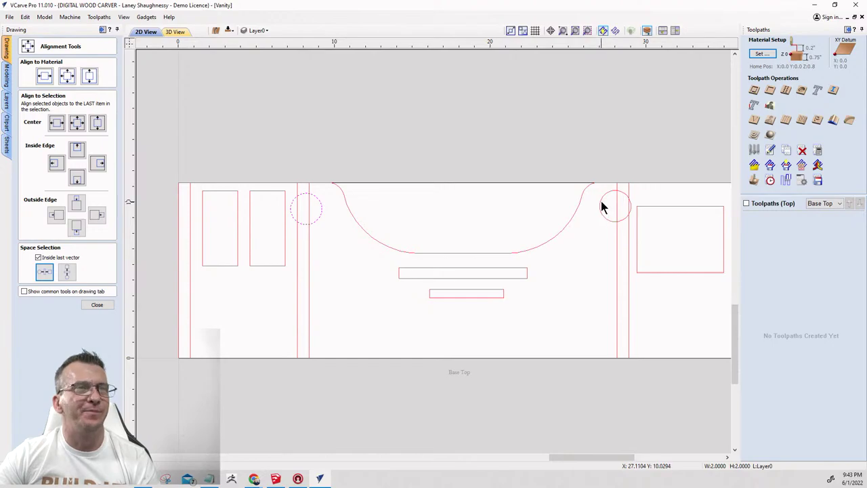
left_click(600, 197)
left_click(604, 194)
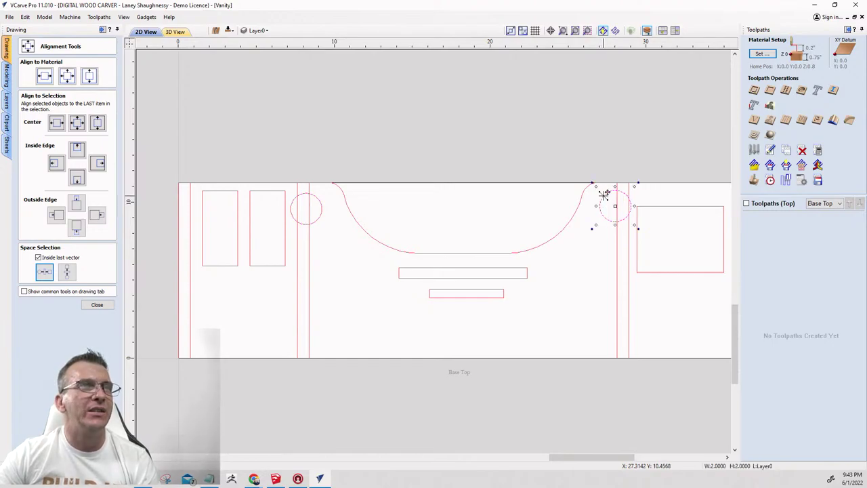
scroll(605, 200, "up", 3)
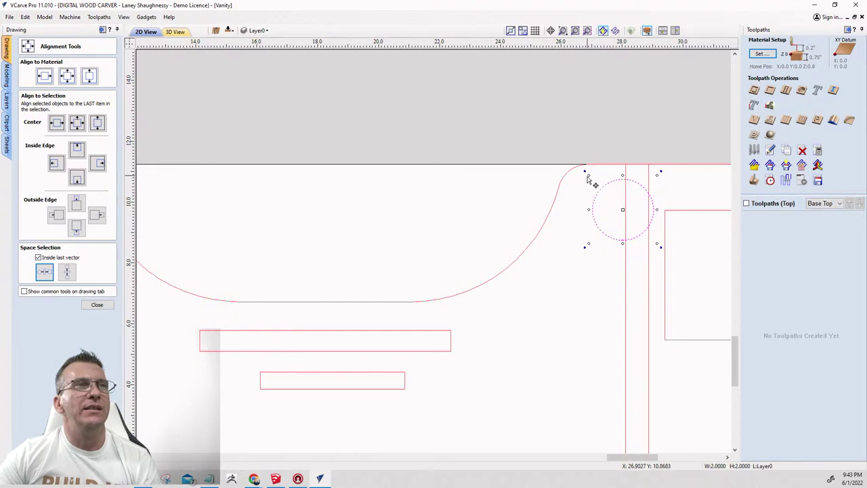
left_click_drag(624, 208, 588, 195)
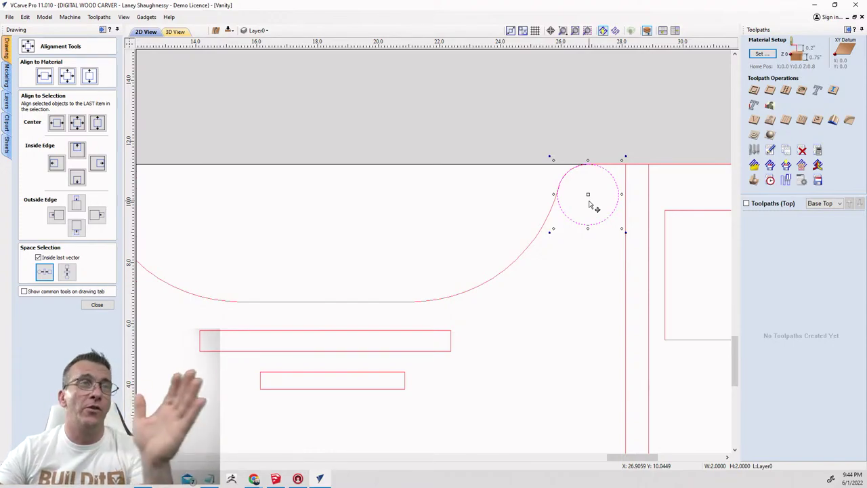
Move the right-hand circle with relative offsets X 1 and Y 1 in Move Selection.
left_click(98, 304)
left_click(24, 152)
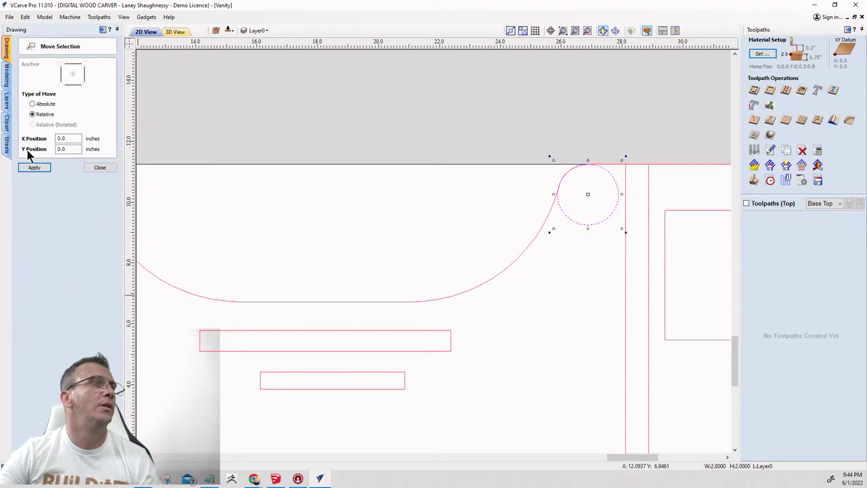
double_click(57, 139)
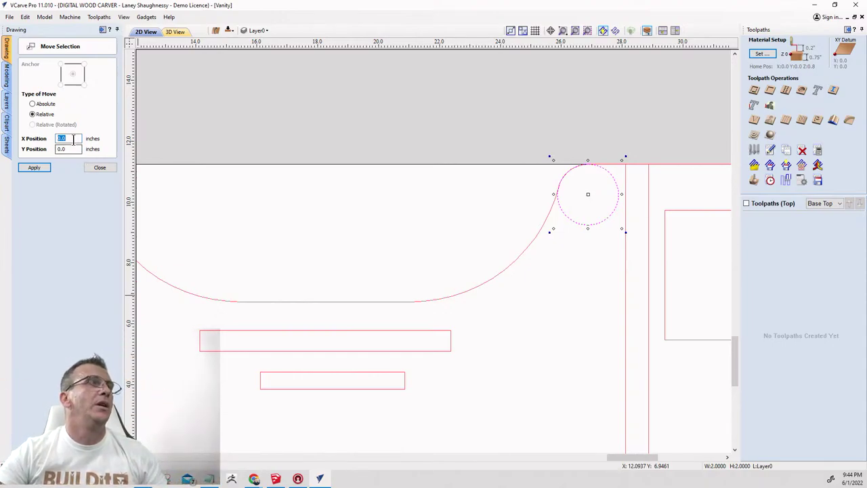
left_click(63, 138)
left_click(45, 167)
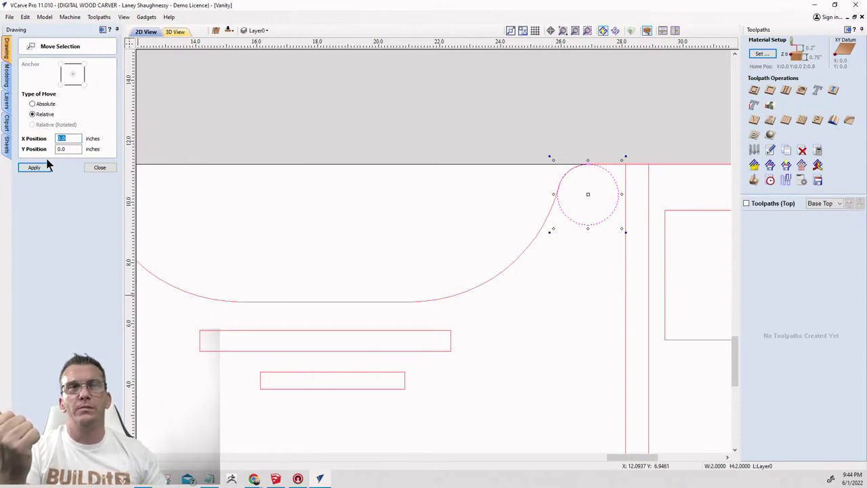
type("1")
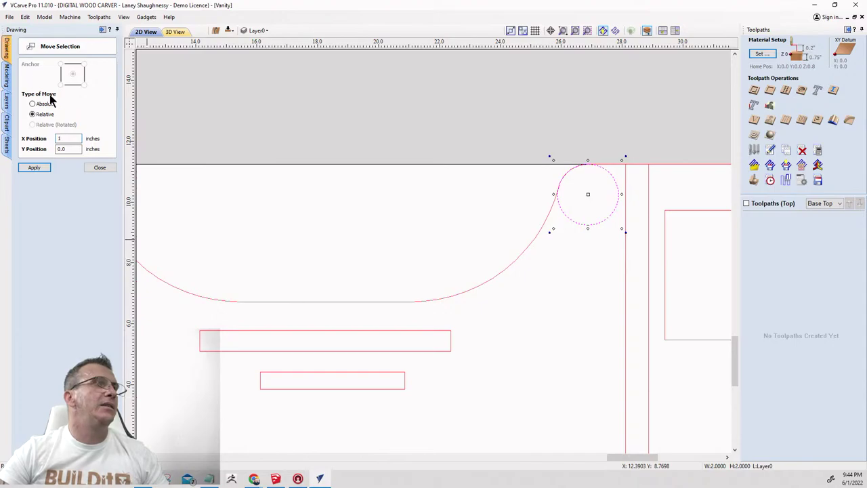
left_click(68, 148)
left_click_drag(69, 148, 48, 151)
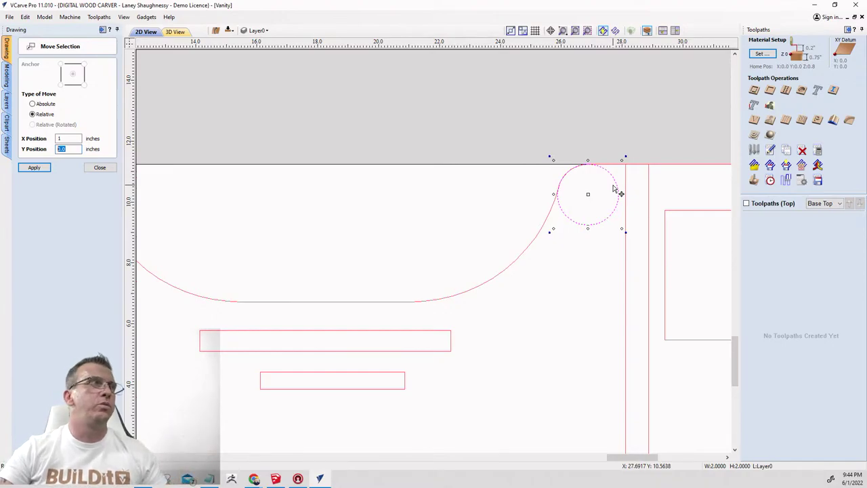
type("1.5")
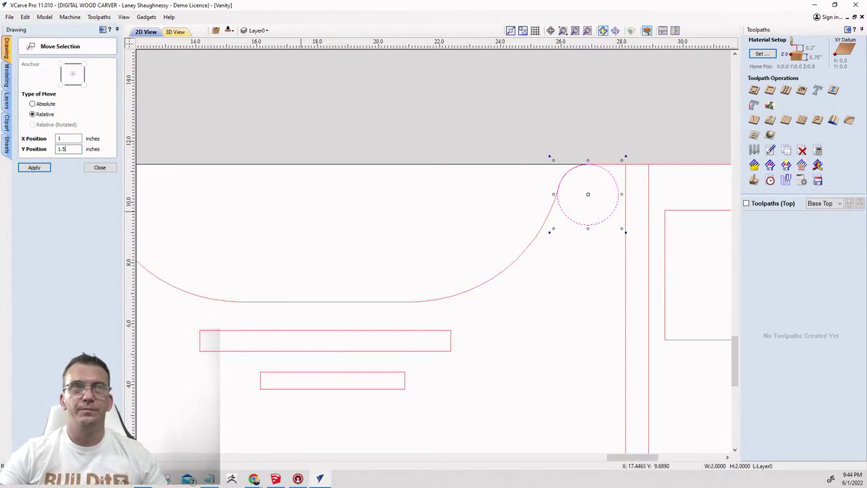
left_click(30, 166)
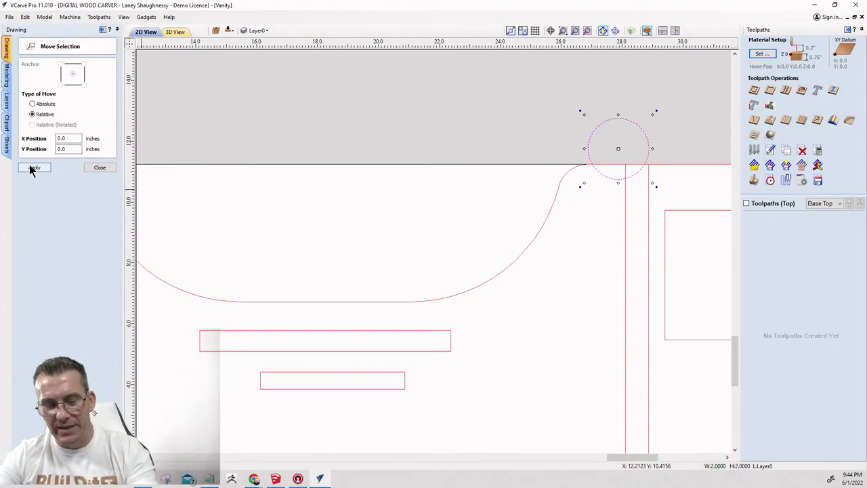
Undo that move and retry with X offset 1 and a negative Y offset.
key("ctrl+z")
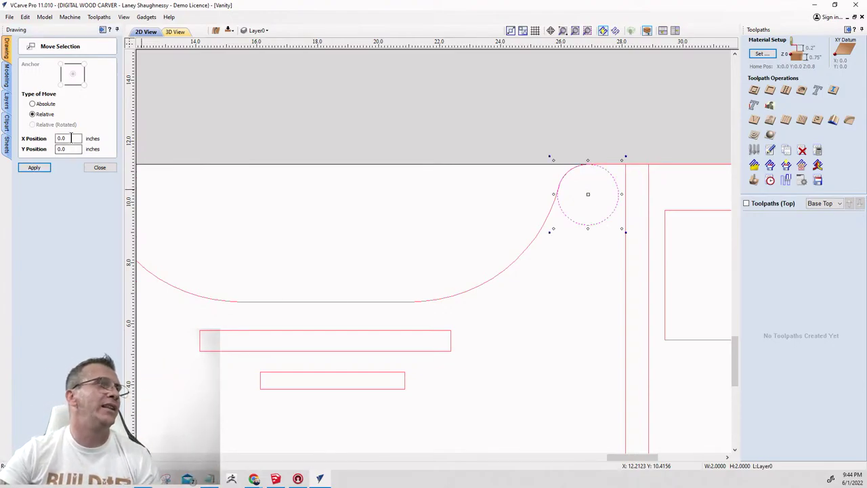
left_click(30, 145)
type("1")
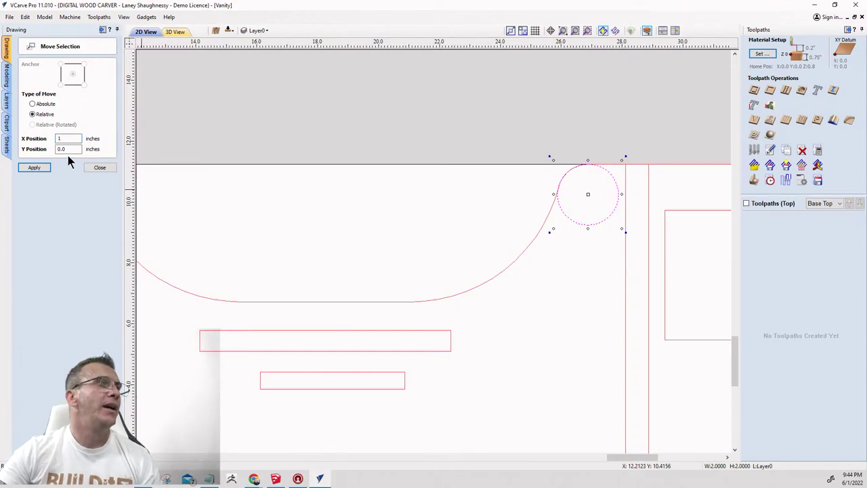
key("Tab")
type("-")
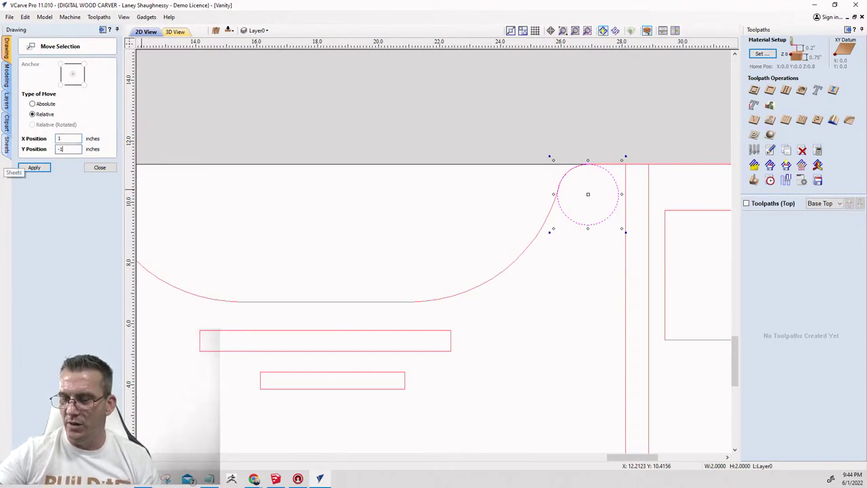
left_click(38, 167)
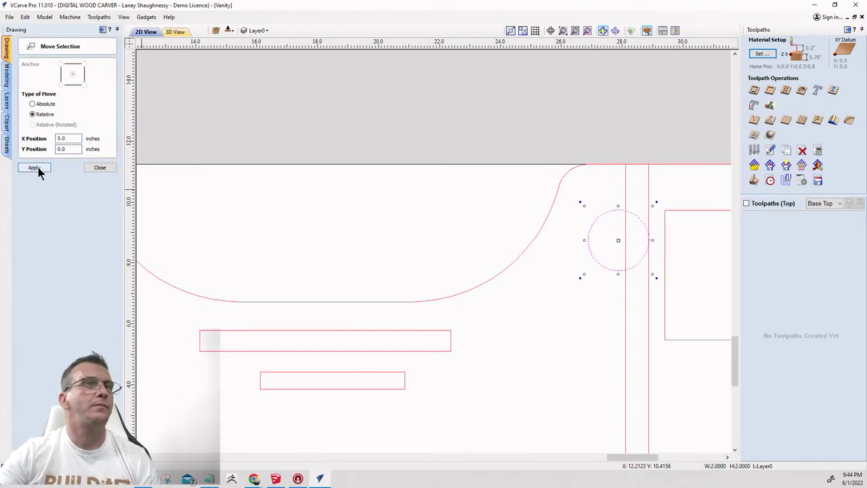
scroll(591, 259, "down", 3)
scroll(596, 261, "up", 3)
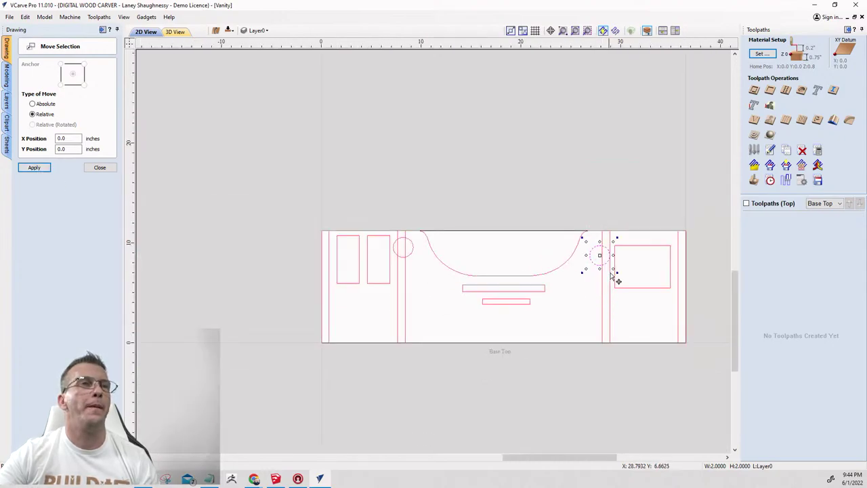
scroll(614, 271, "down", 2)
scroll(607, 261, "up", 2)
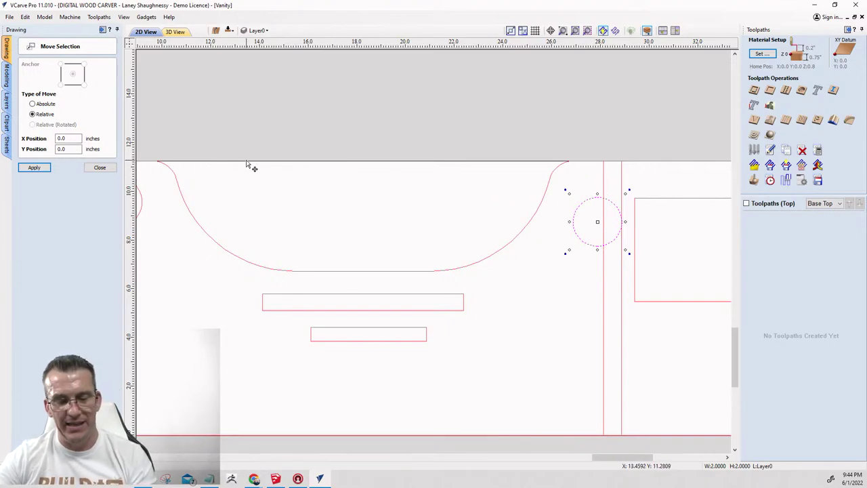
Undo again and move the circle 1 inch right and 1 inch down (X 1, Y -1).
key("ctrl+z")
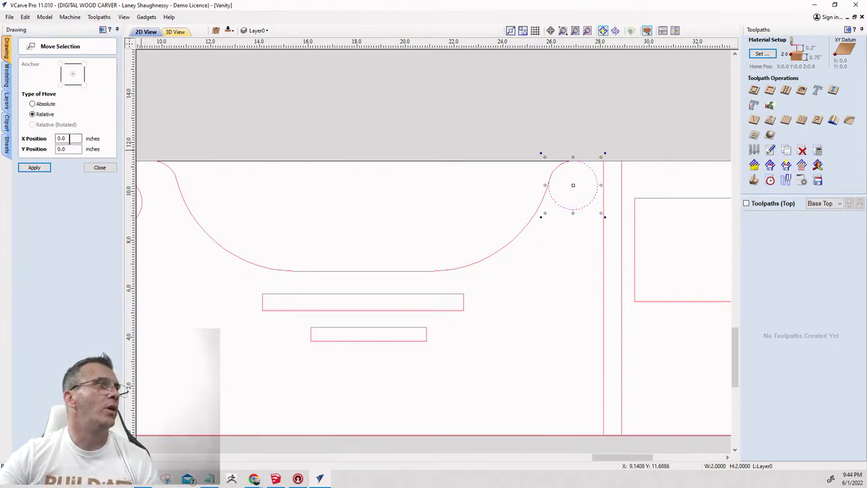
left_click_drag(69, 138, 57, 138)
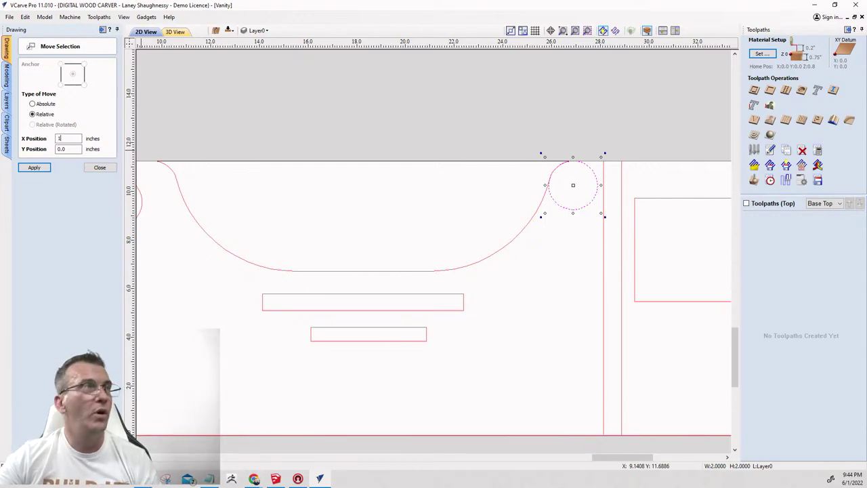
double_click(59, 149)
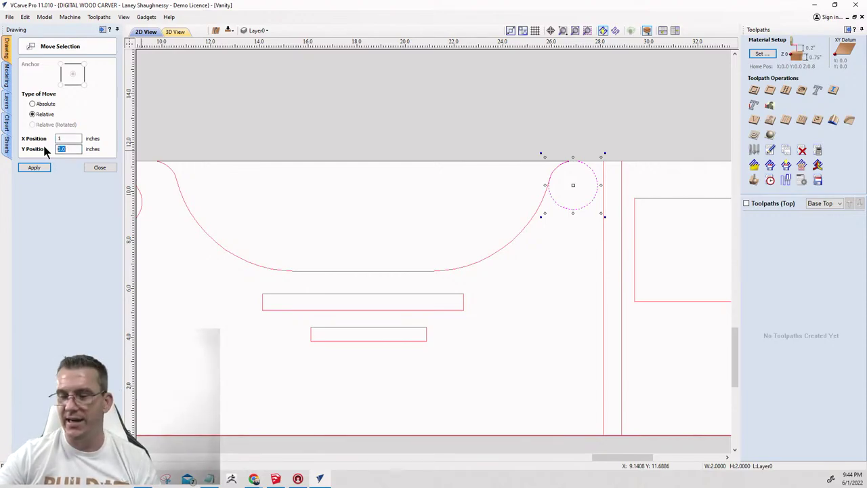
type("-1")
left_click(35, 168)
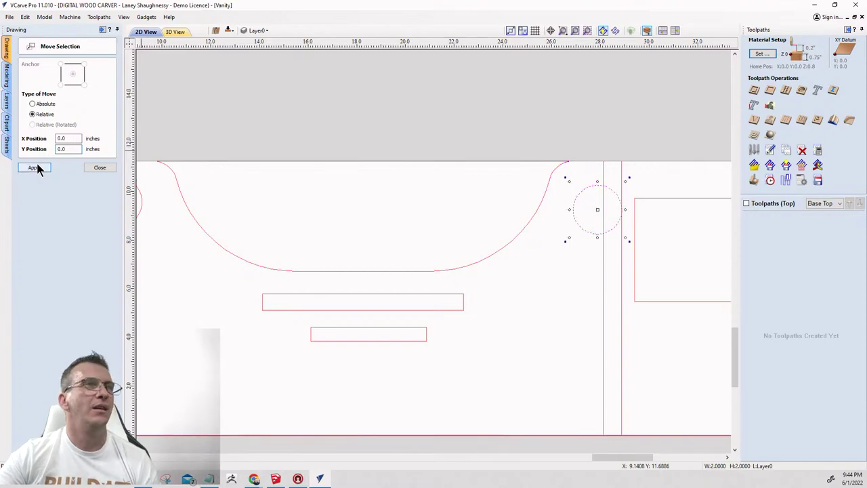
Fit the job in view, delete the left circle, and close the move panel.
key("F3")
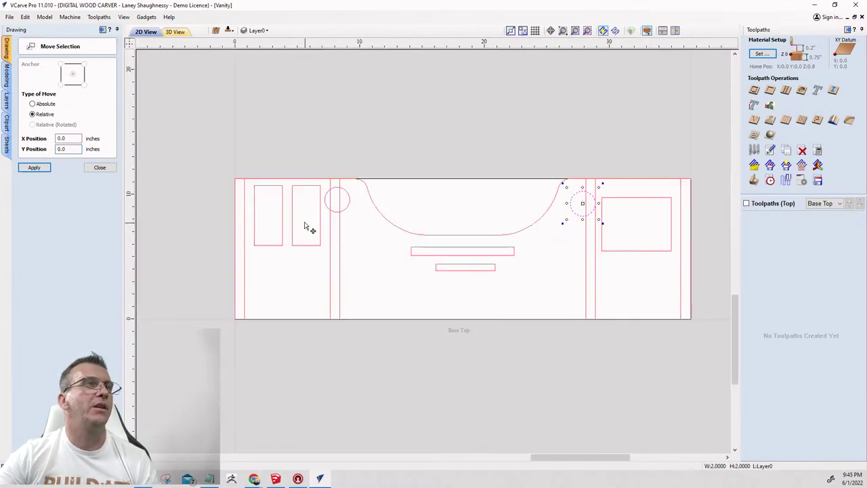
left_click(346, 204)
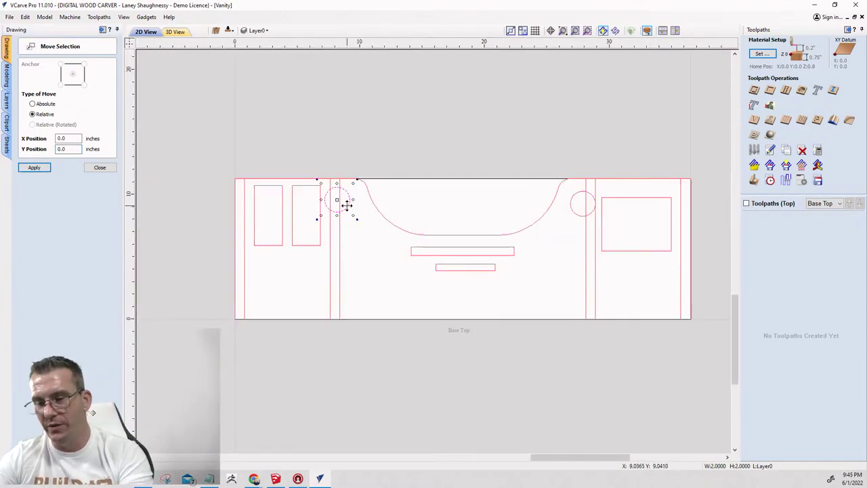
key("Delete")
left_click(571, 204)
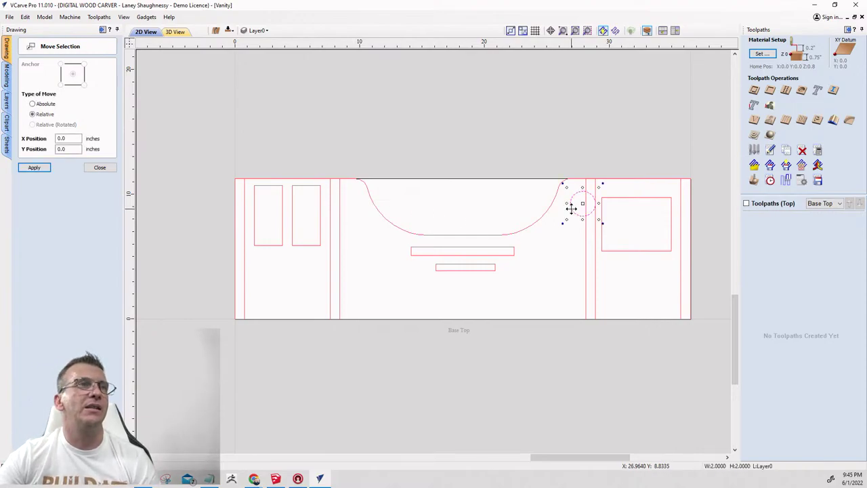
left_click(99, 168)
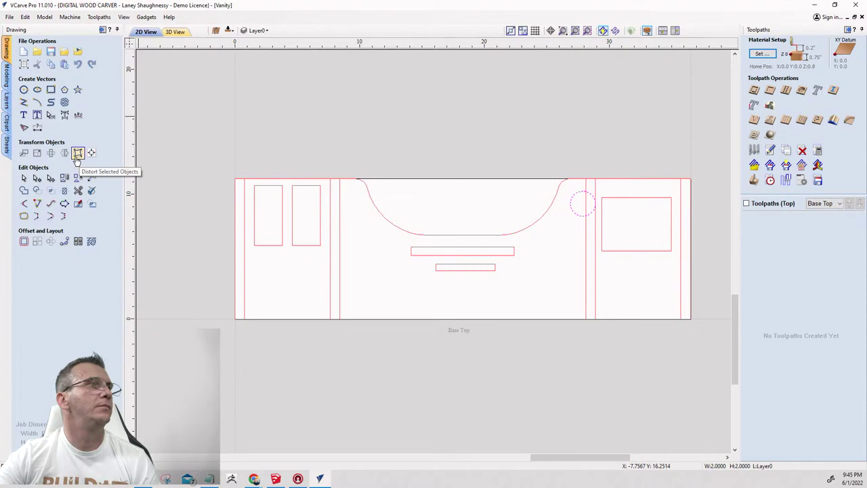
Mirror a copy of the 2-inch circle onto the left side, then select the right-hand rectangle.
left_click(67, 155)
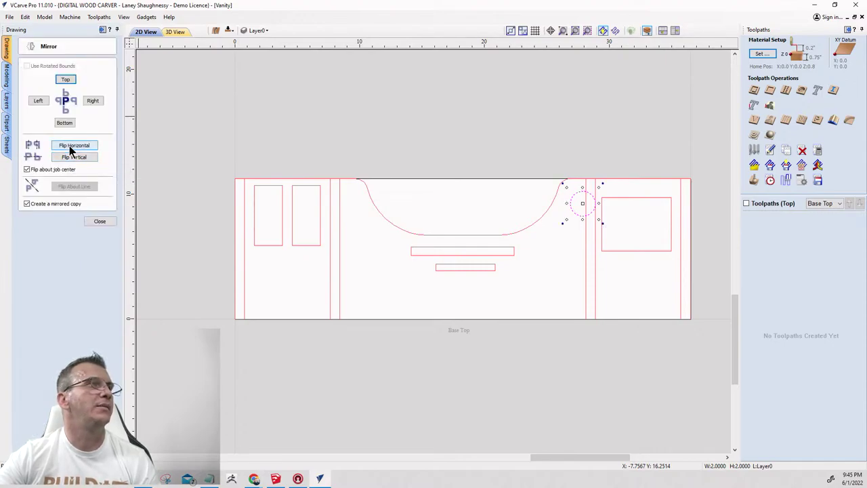
left_click(71, 147)
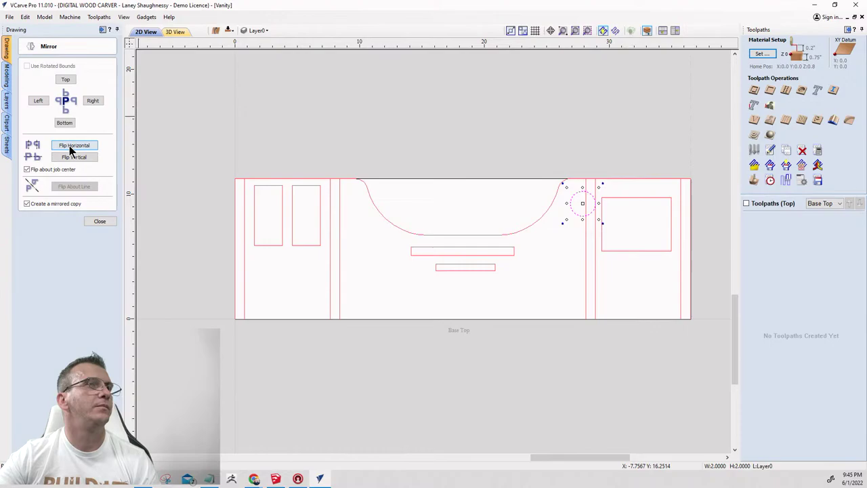
left_click(101, 221)
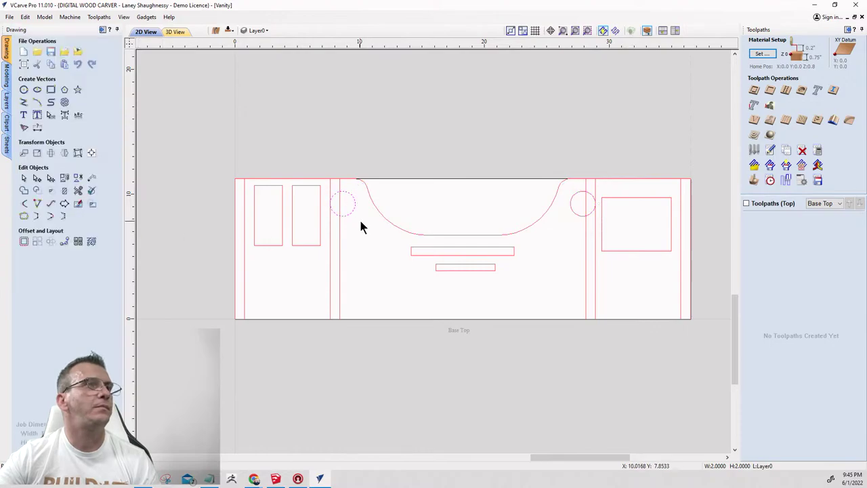
left_click(628, 198)
Draw a horizontal guide line between the right section's verticals and select it with the rectangle.
scroll(683, 215, "up", 2)
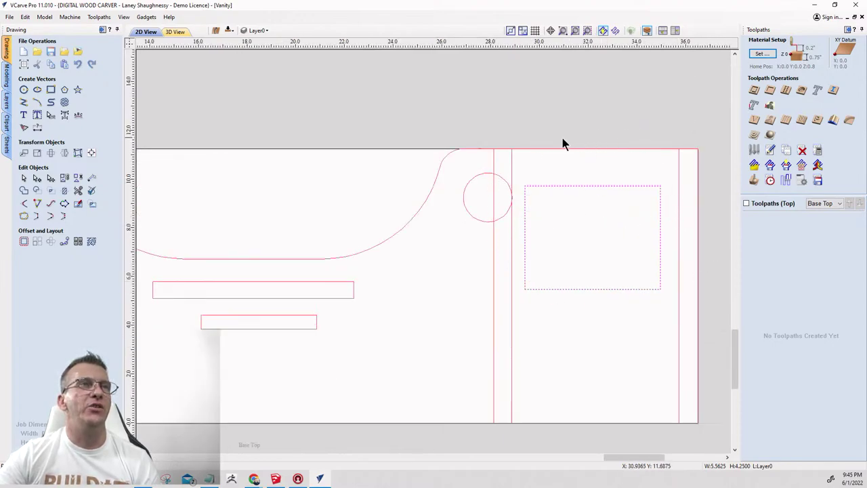
left_click(24, 101)
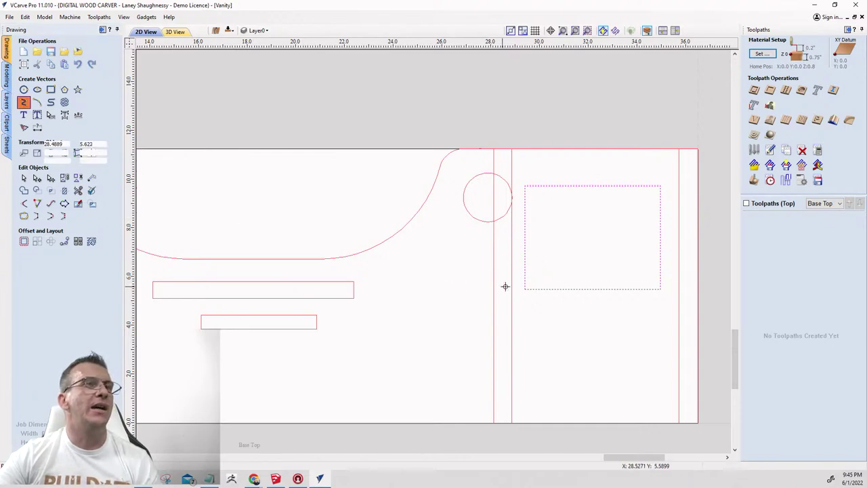
left_click(512, 294)
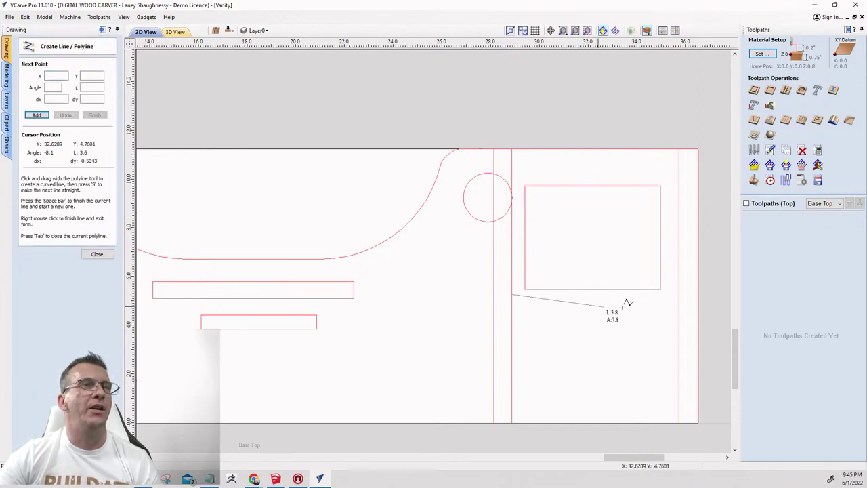
left_click(679, 294)
key("space")
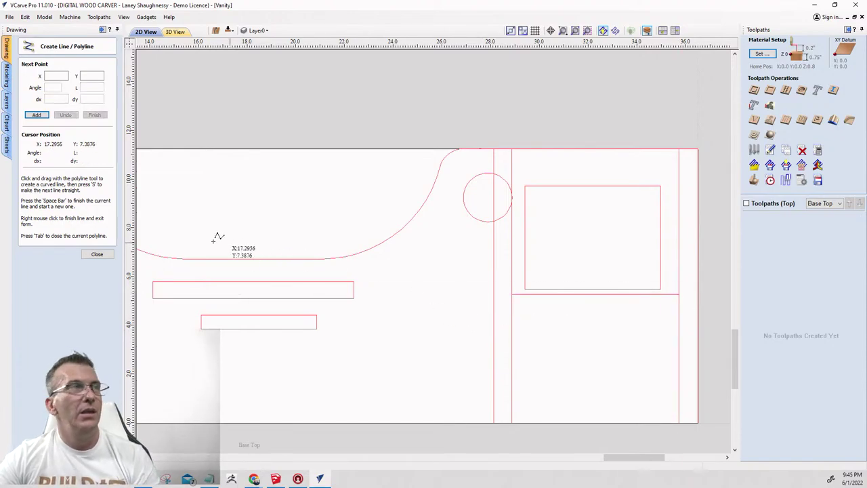
left_click(96, 255)
left_click(597, 185)
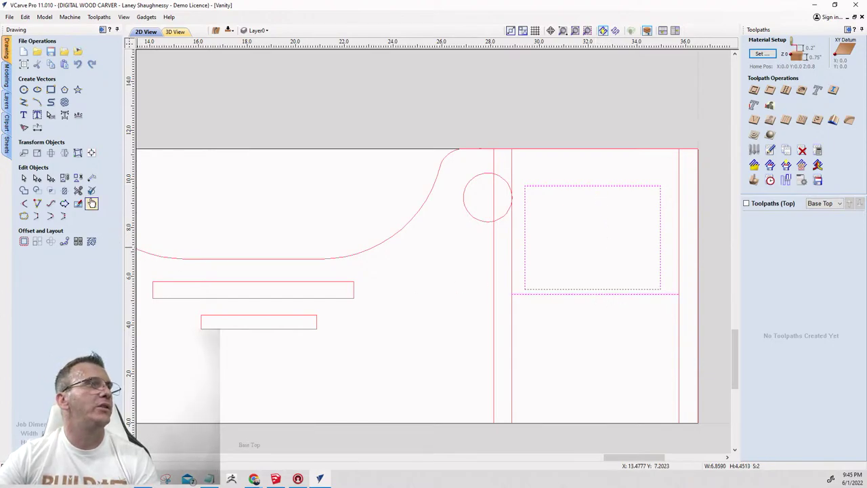
left_click(91, 152)
Center the rectangle horizontally on the guide line, then delete the guide line.
left_click(56, 123)
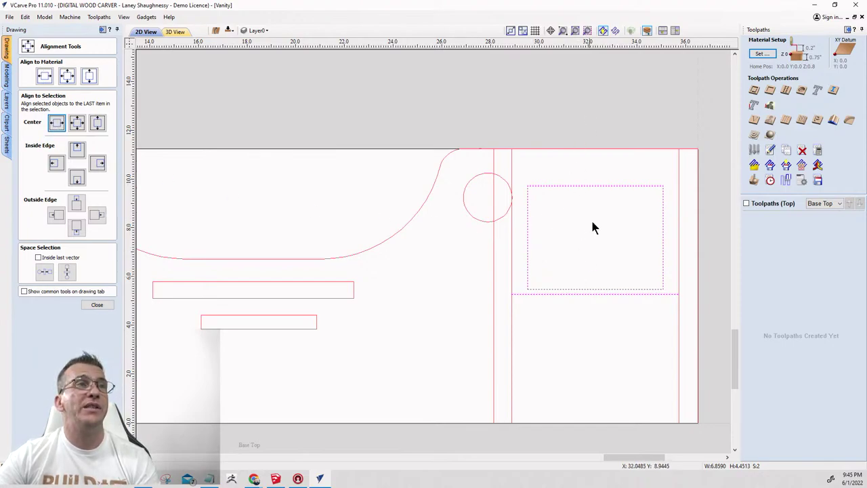
scroll(622, 223, "down", 3)
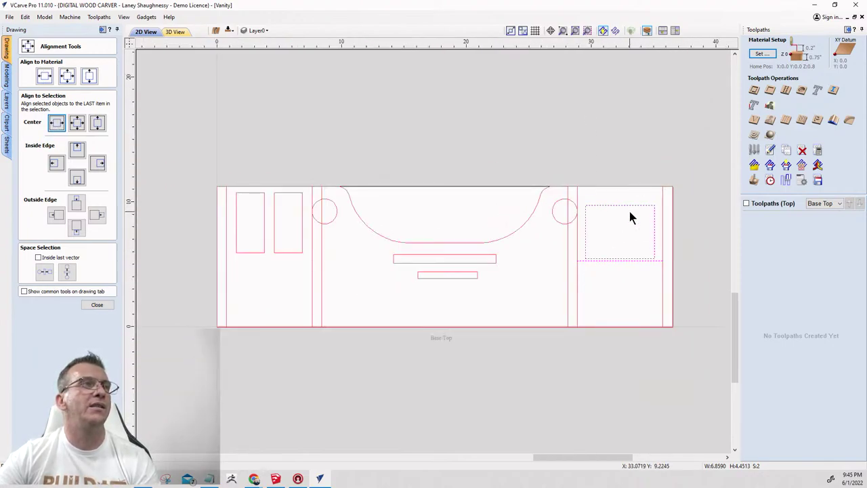
scroll(629, 217, "up", 2)
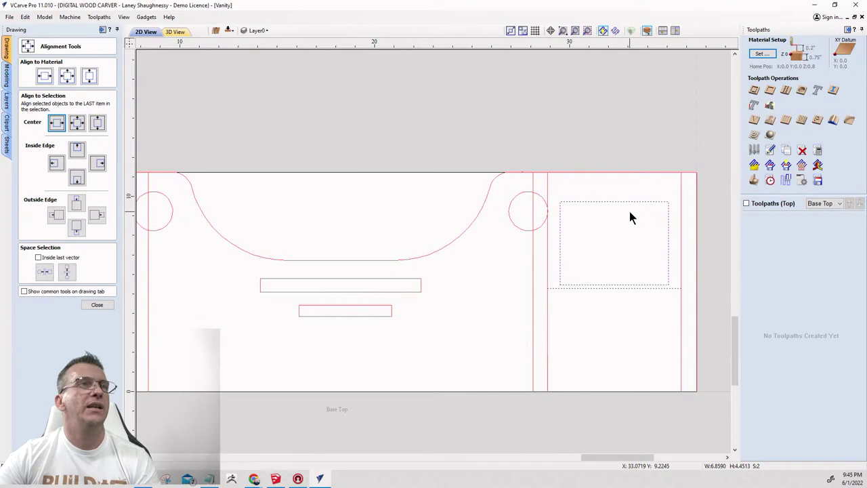
left_click(97, 305)
left_click(566, 288)
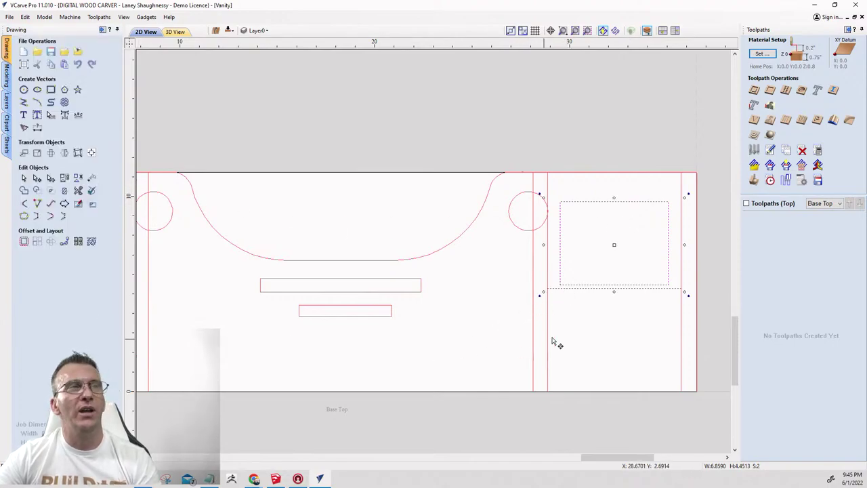
left_click(562, 325)
left_click(590, 287)
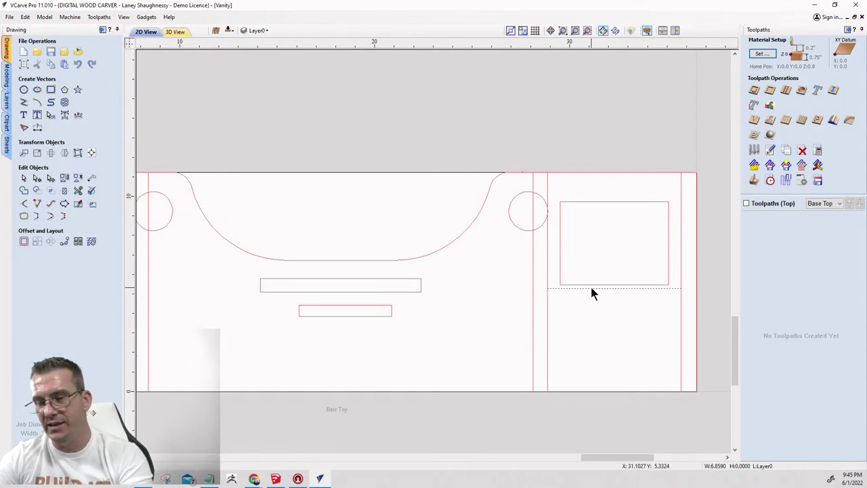
key("Delete")
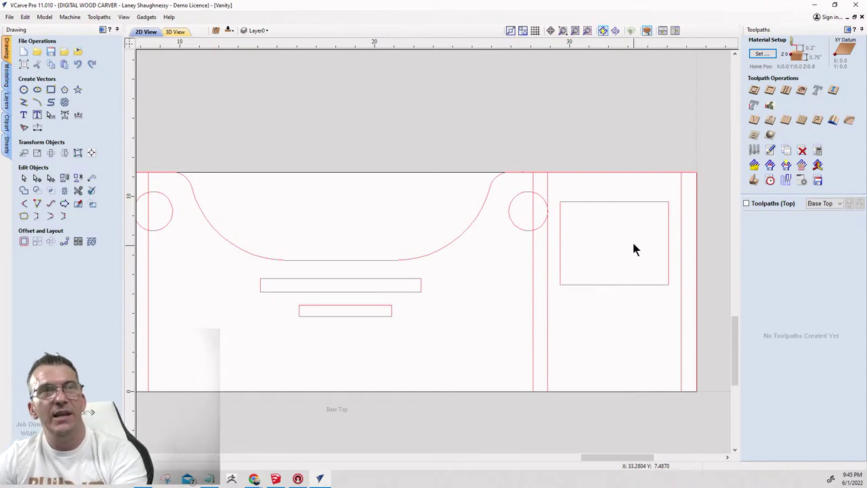
Try filleting corners of the right and tall rectangles, undoing the last fillet.
left_click(25, 204)
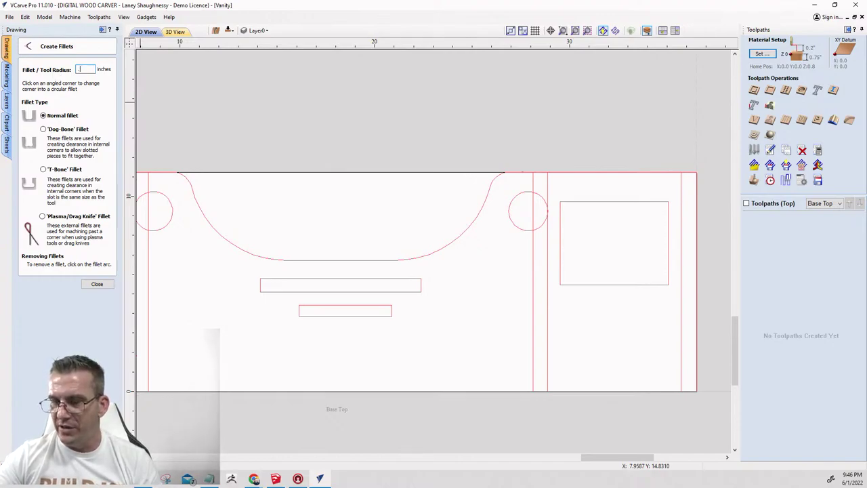
left_click(561, 201)
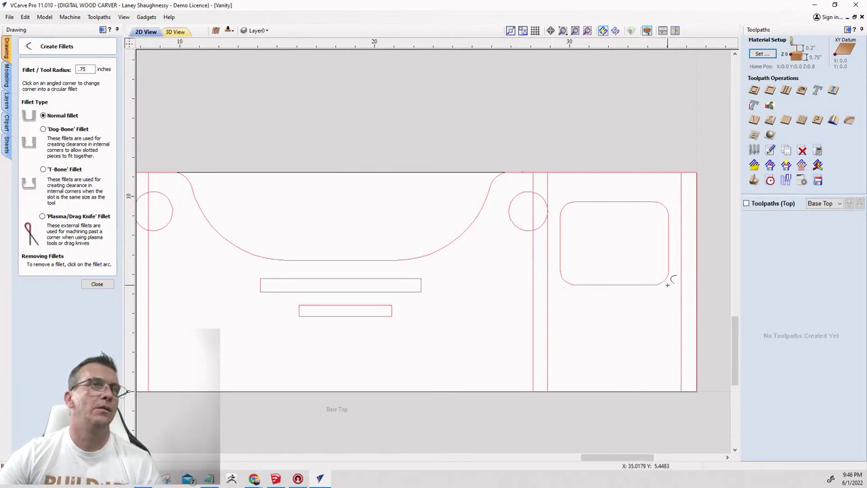
scroll(680, 264, "down", 2)
scroll(271, 224, "up", 3)
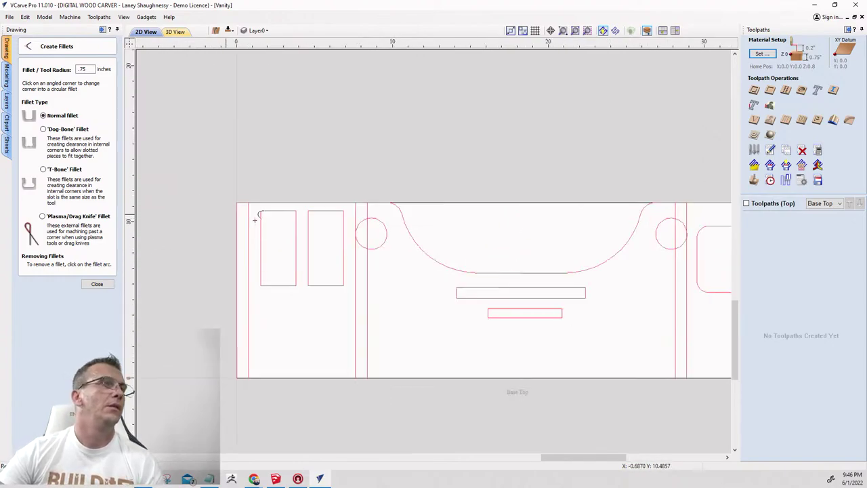
left_click(467, 183)
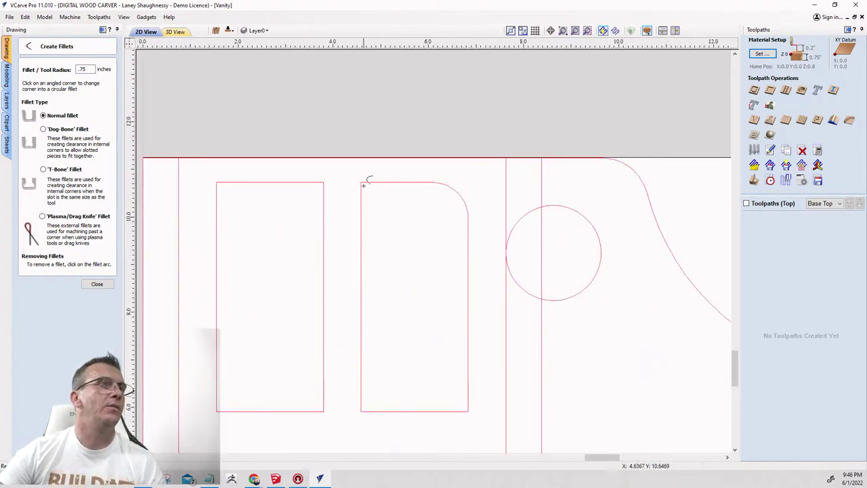
scroll(366, 182, "down", 2)
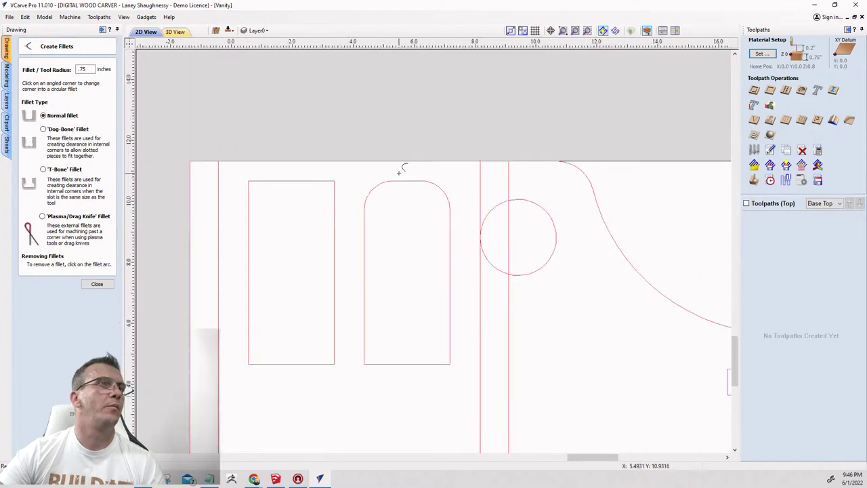
left_click(439, 325)
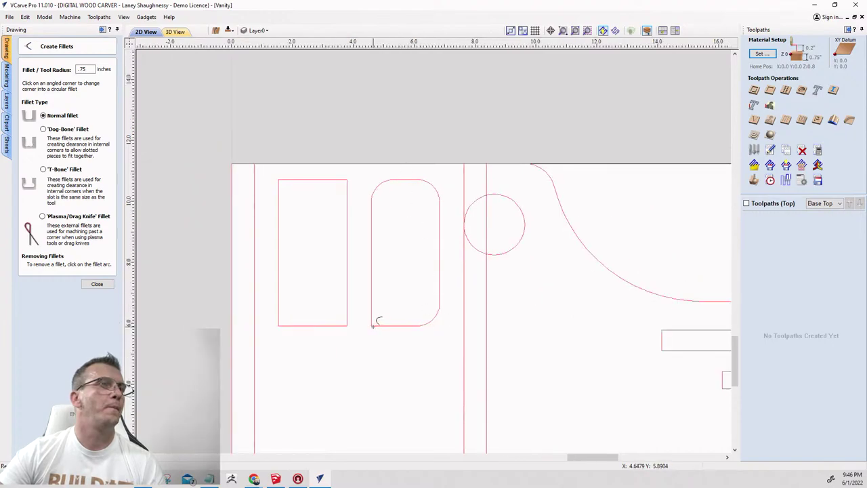
left_click(372, 325)
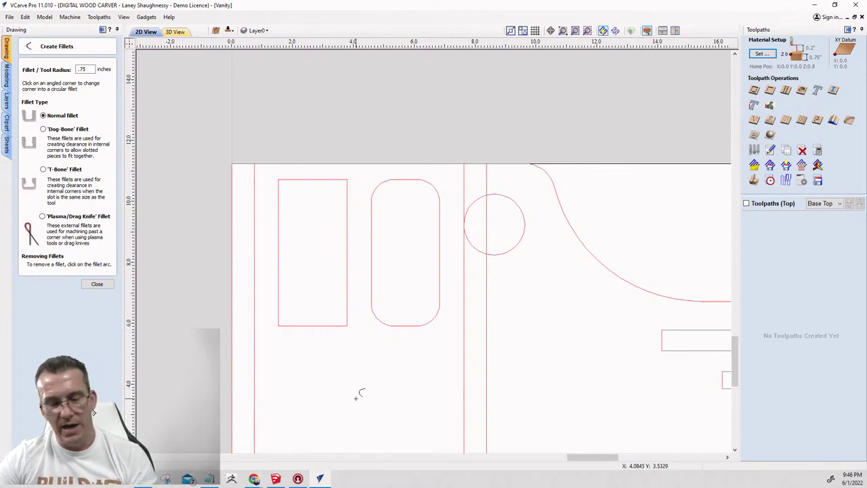
key("ctrl+z")
key("ctrl+z")
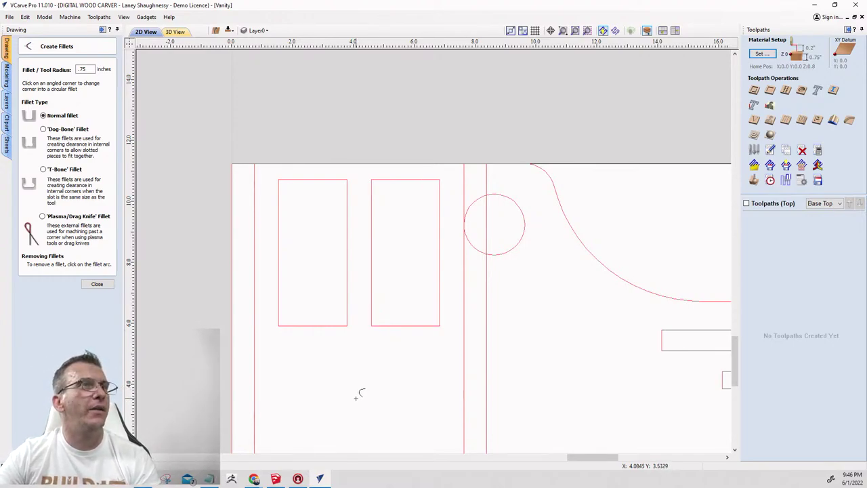
scroll(300, 384, "down", 5)
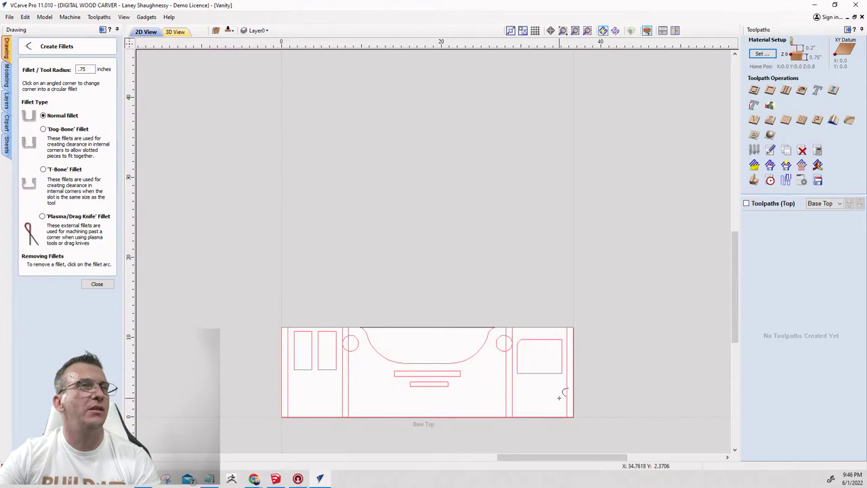
Set the fillet radius to 0.5 and round the right rectangle's and tall rectangles' corners.
left_click(86, 69)
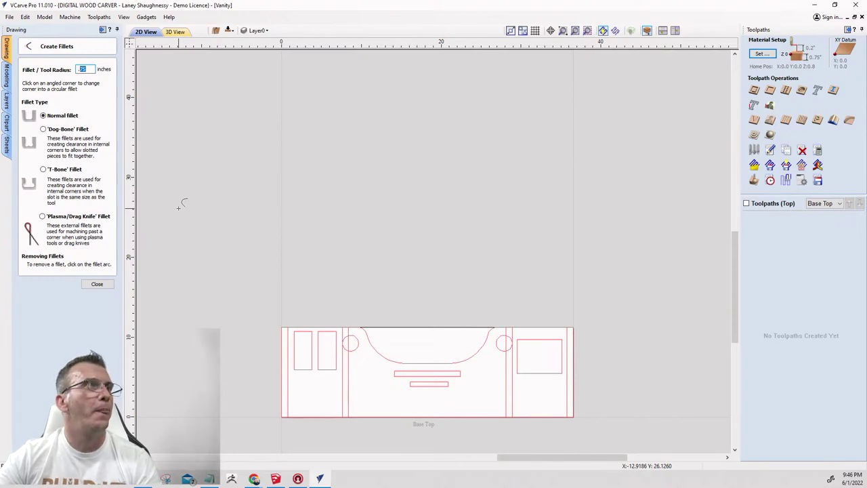
type(".5")
scroll(552, 355, "up", 5)
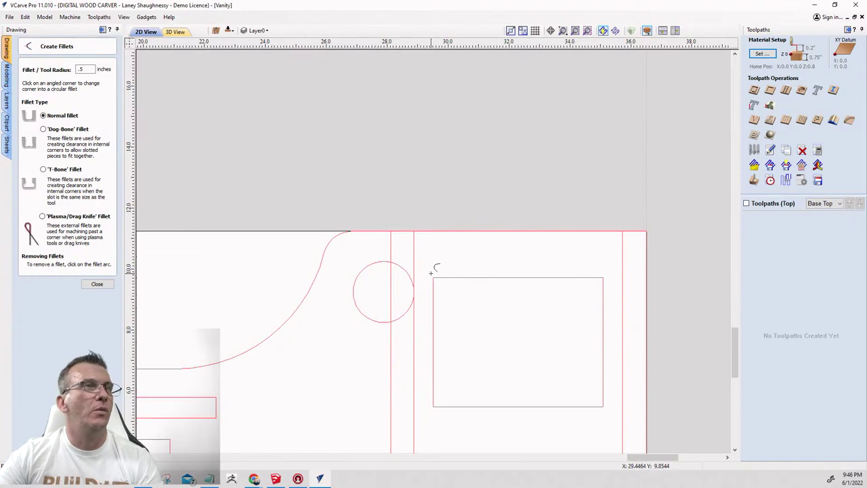
left_click(438, 276)
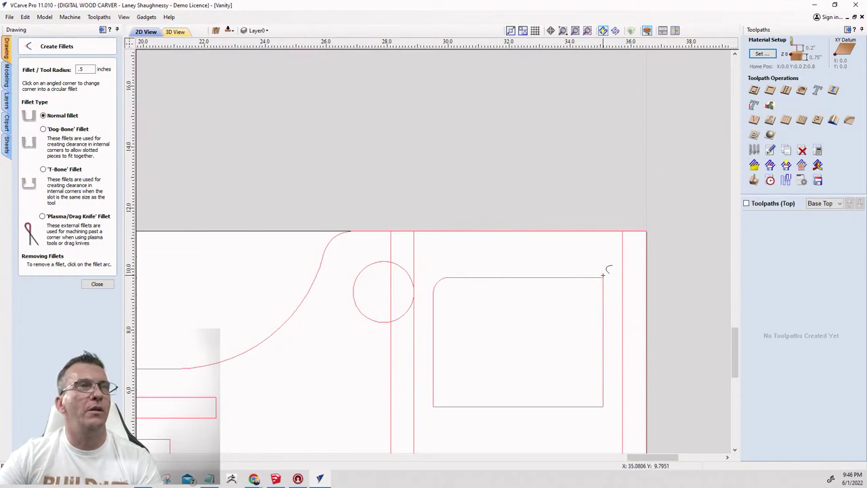
left_click(602, 278)
left_click(602, 406)
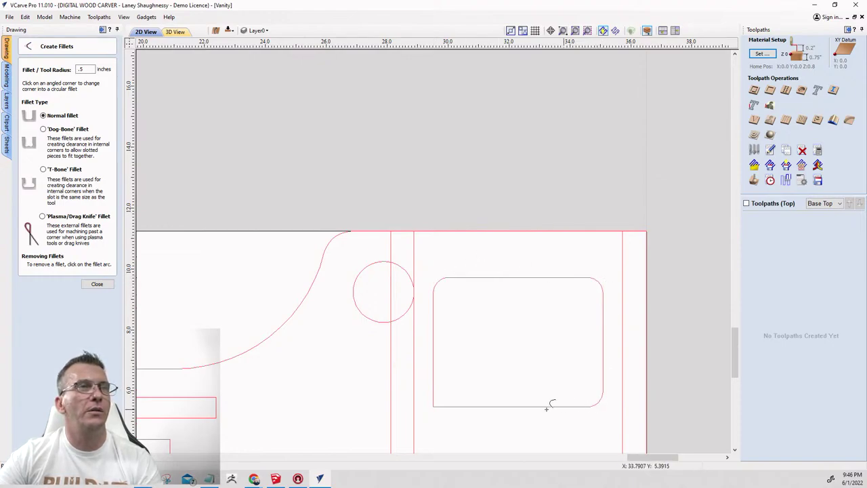
scroll(644, 295, "down", 4)
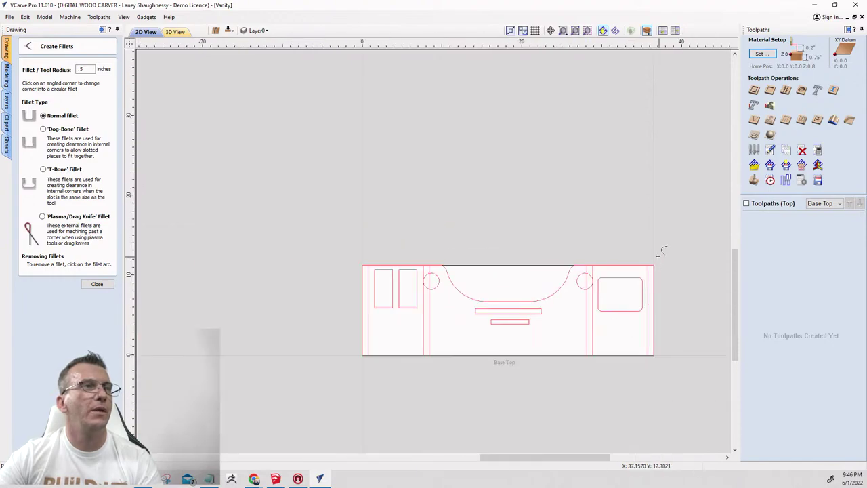
scroll(422, 304, "up", 4)
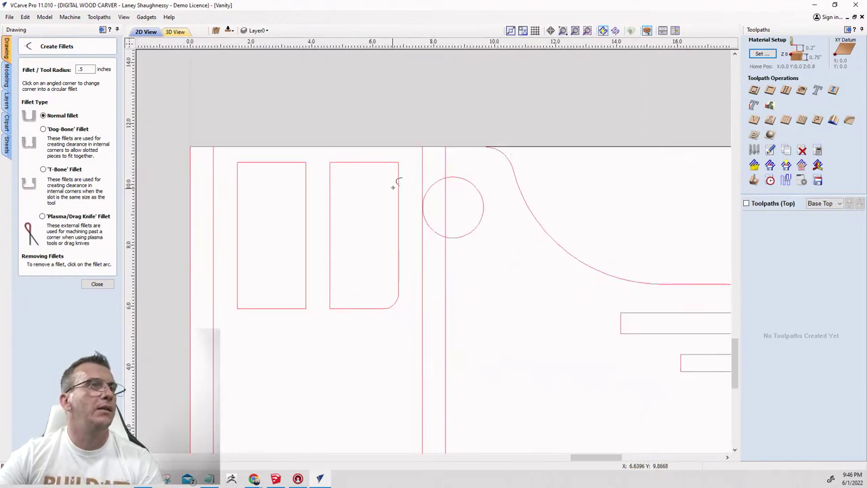
left_click(330, 162)
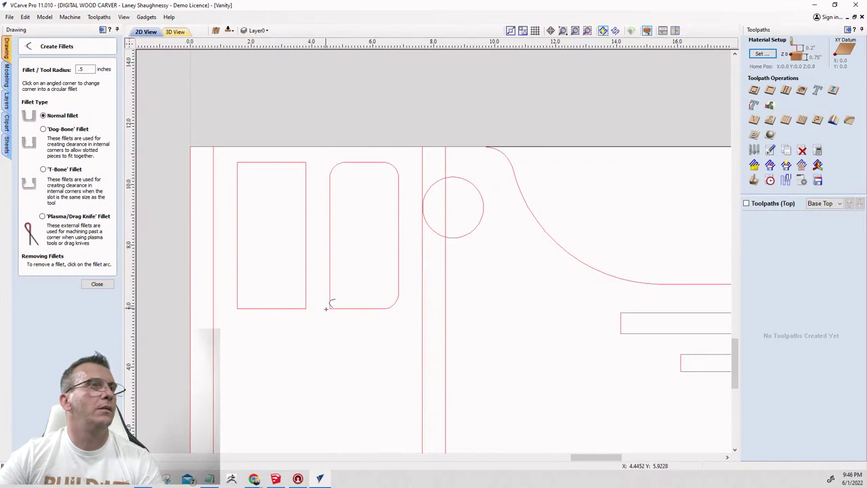
left_click(307, 162)
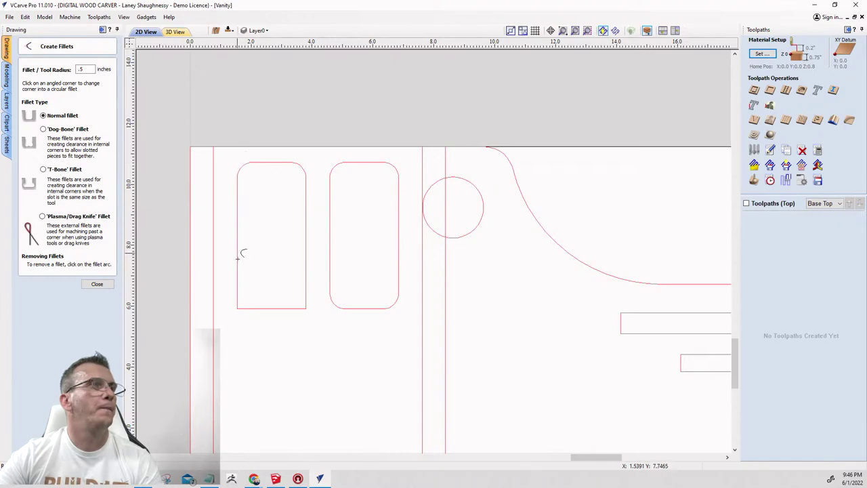
left_click(238, 308)
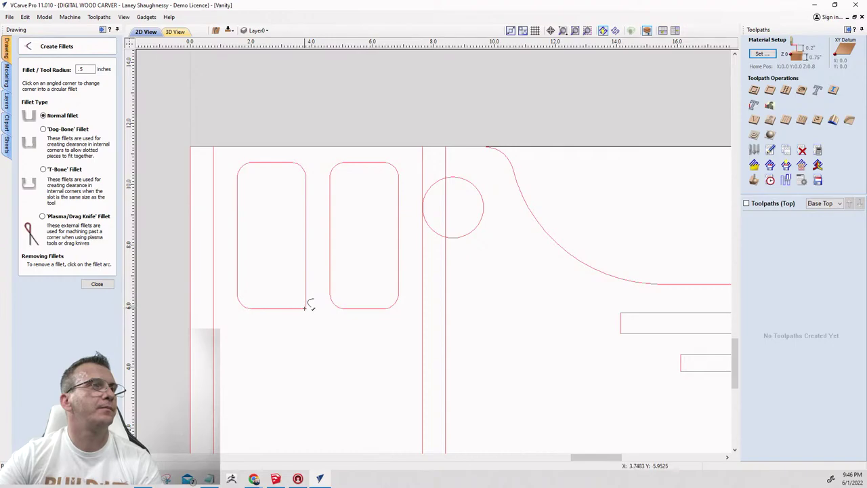
scroll(478, 298, "down", 3)
scroll(478, 294, "up", 4)
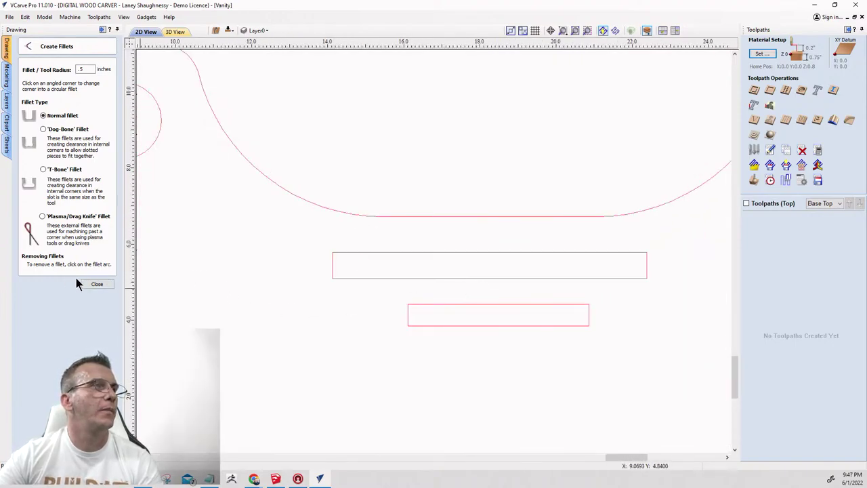
left_click(95, 283)
Select the rightmost, right-centre, left-centre and leftmost vertical strips together.
scroll(637, 297, "down", 3)
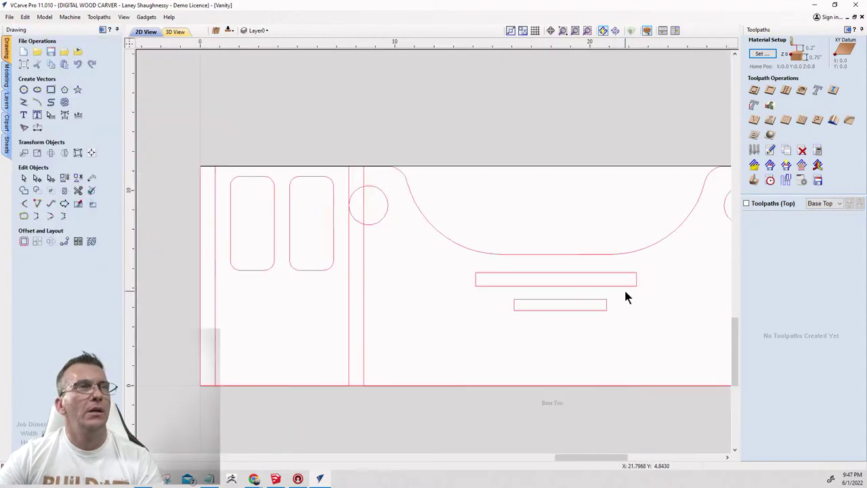
scroll(624, 288, "down", 1)
scroll(453, 254, "down", 2)
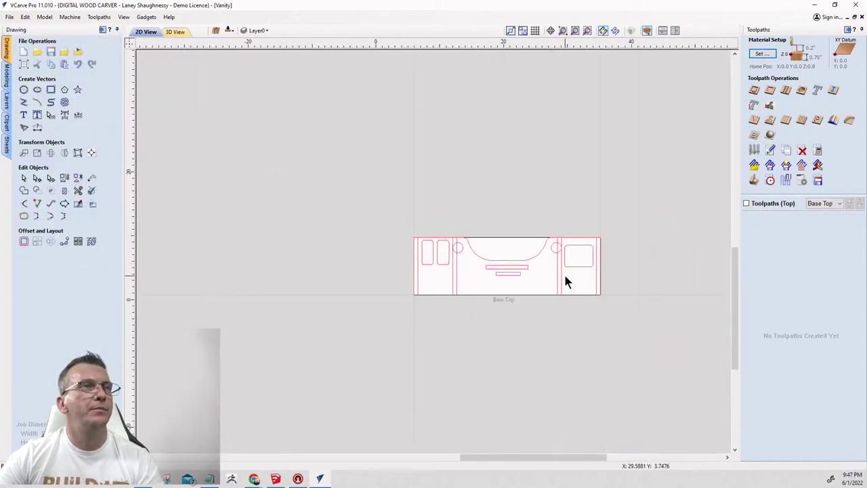
scroll(566, 280, "up", 3)
scroll(561, 278, "down", 1)
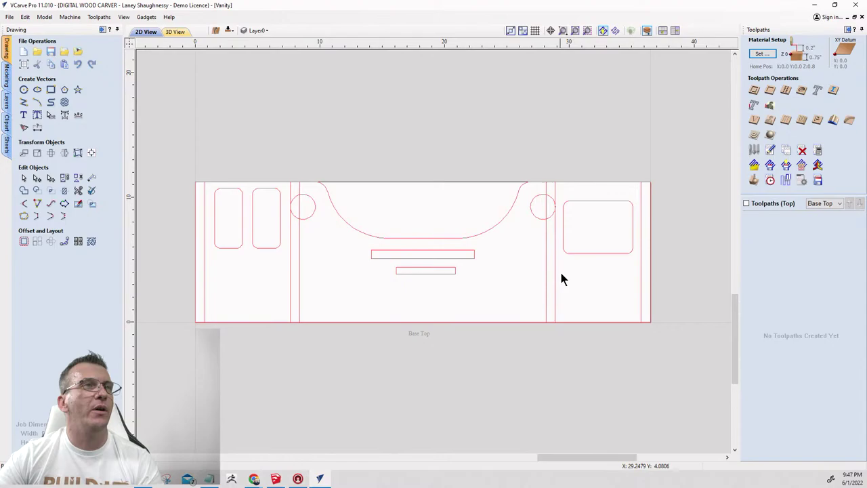
left_click(642, 278)
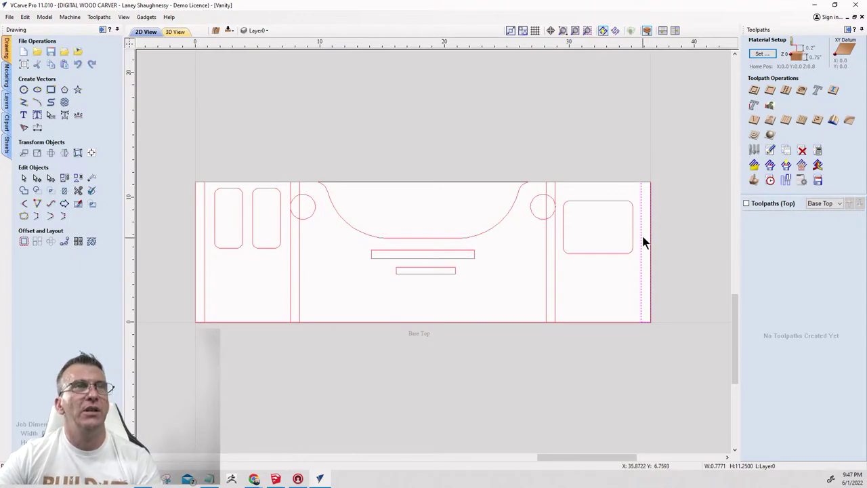
scroll(643, 242, "up", 5)
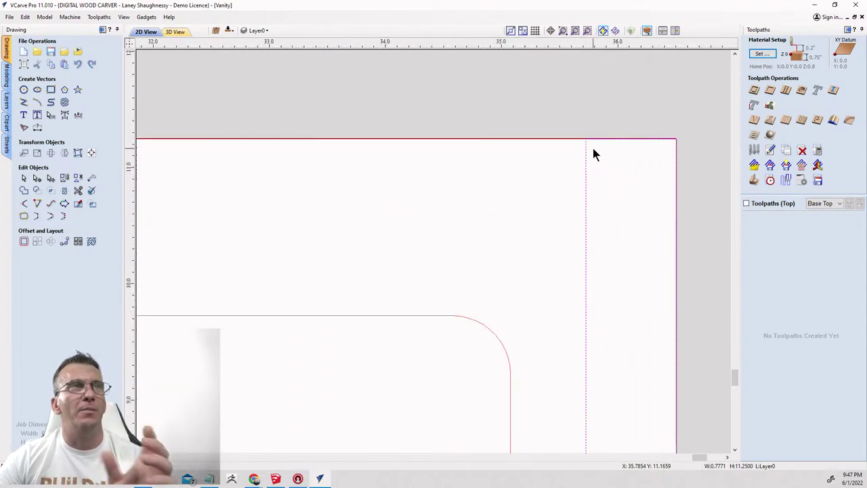
left_click(584, 154)
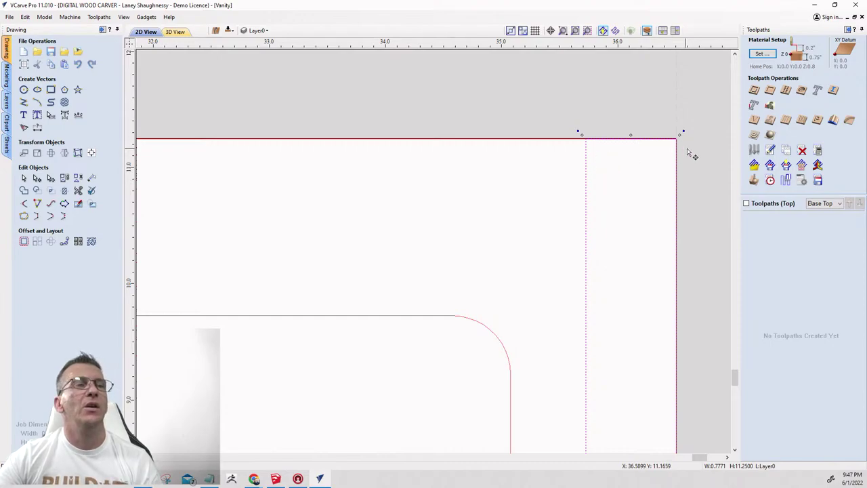
scroll(705, 170, "down", 3)
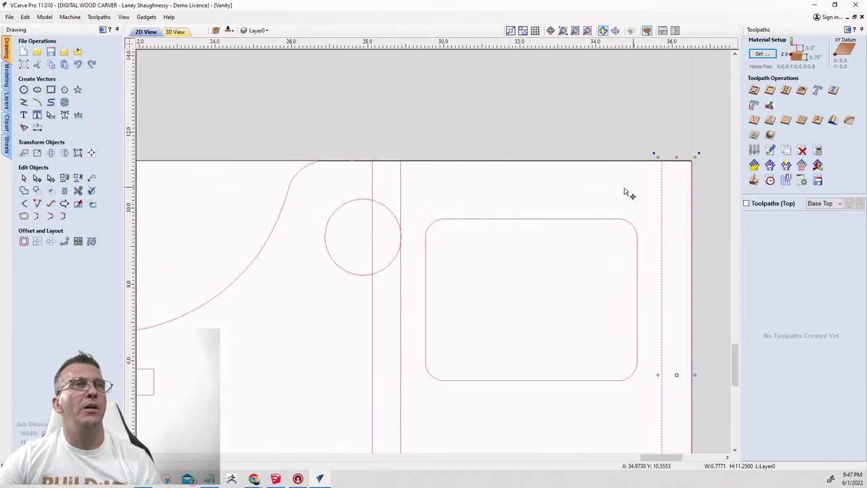
left_click(400, 190)
scroll(583, 198, "down", 5)
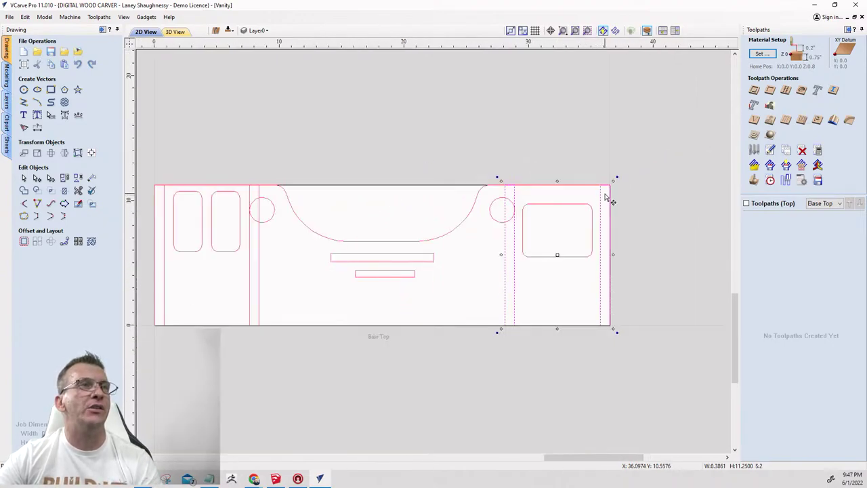
left_click(250, 196, "shift")
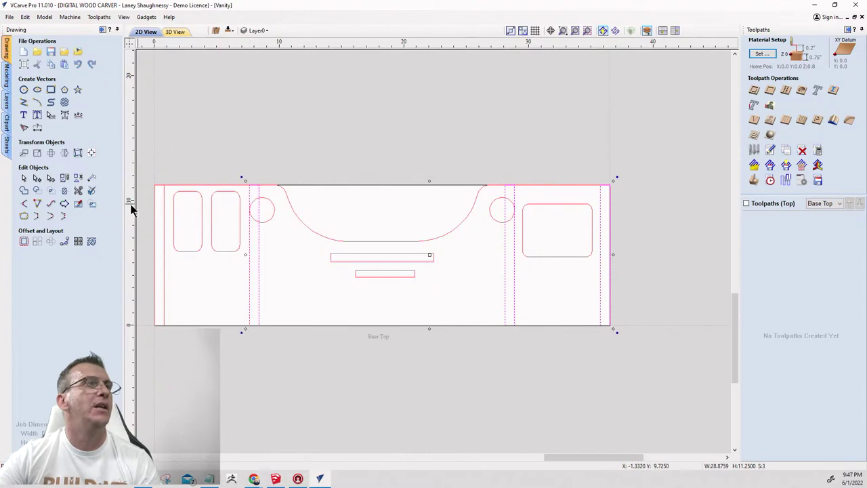
left_click(165, 195, "shift")
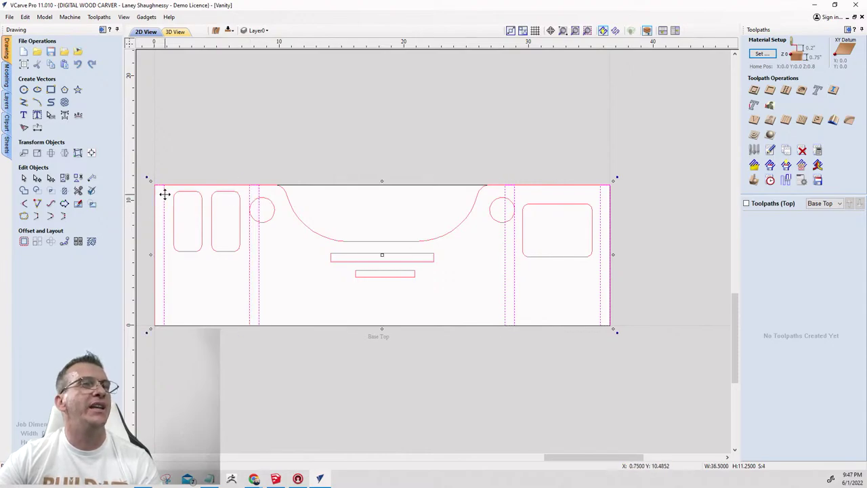
Resize each of the four strips individually to 0.75 inches wide in Set Size.
left_click(38, 153)
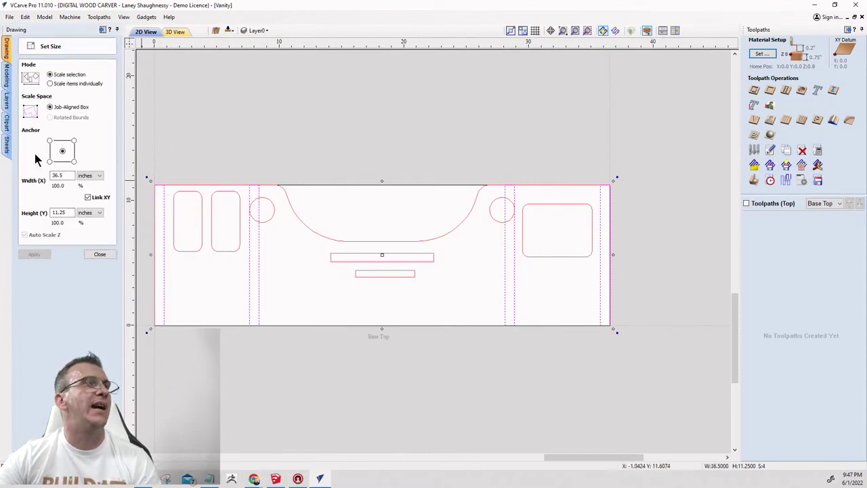
left_click(51, 84)
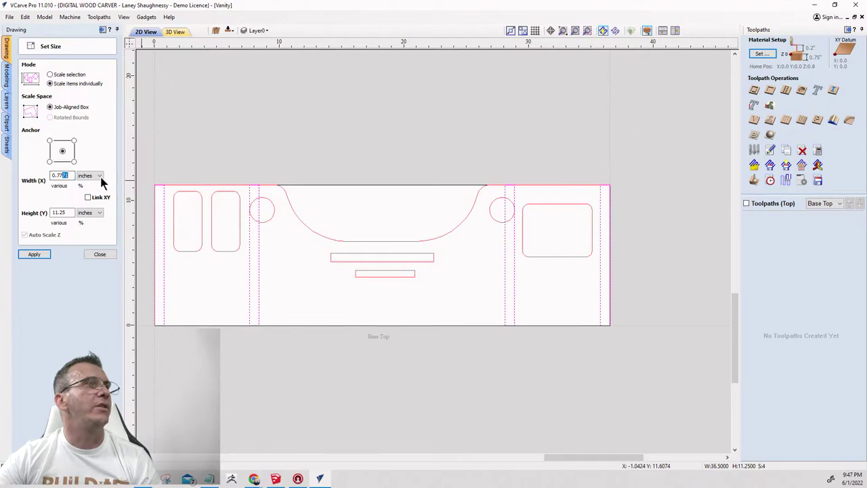
key("BackSpace")
key("BackSpace")
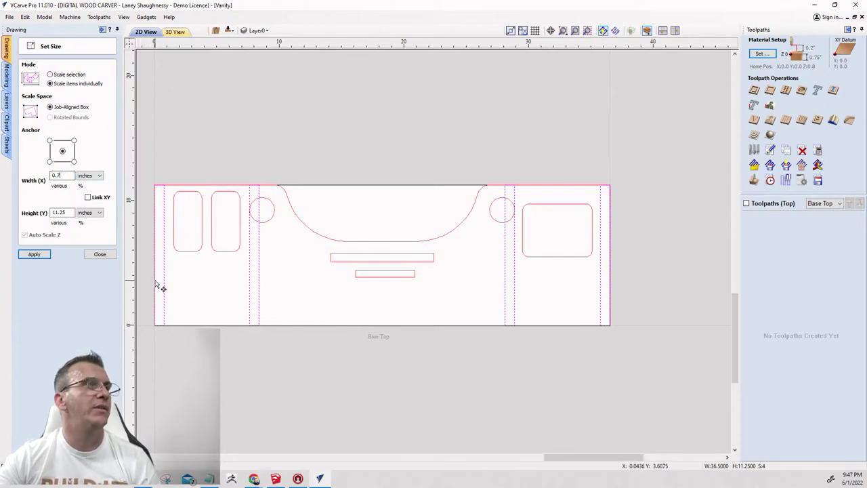
type("5")
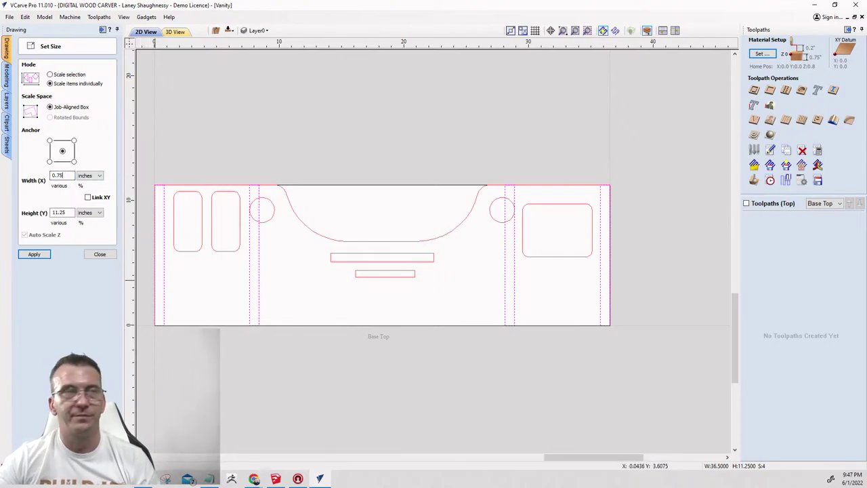
left_click(35, 255)
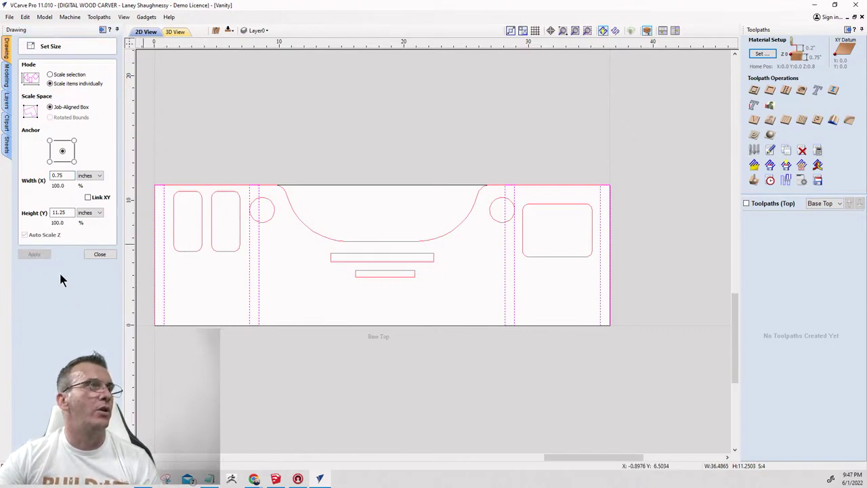
left_click(99, 255)
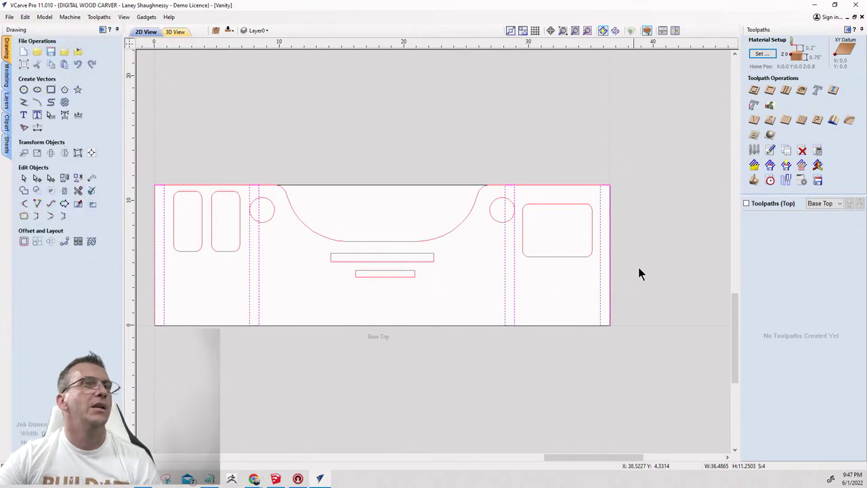
Drag the top-right strip so its corner snaps to the job's top-right corner.
scroll(609, 193, "up", 3)
scroll(575, 157, "up", 3)
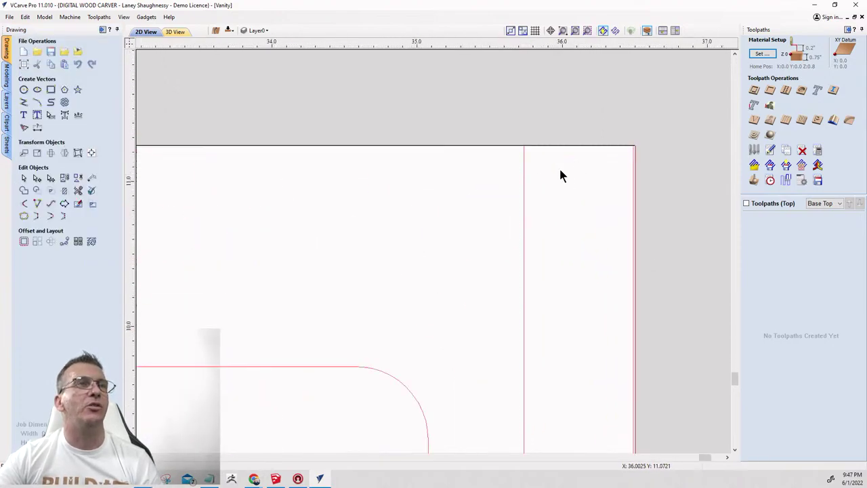
left_click(642, 152)
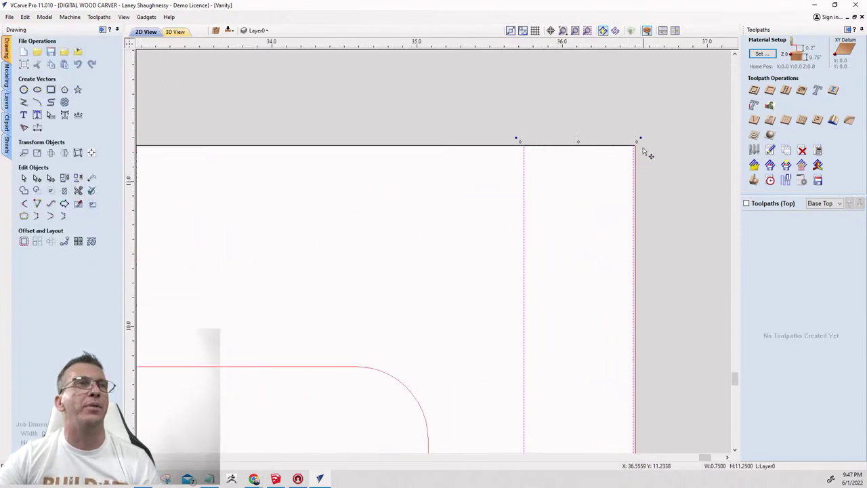
scroll(634, 149, "up", 3)
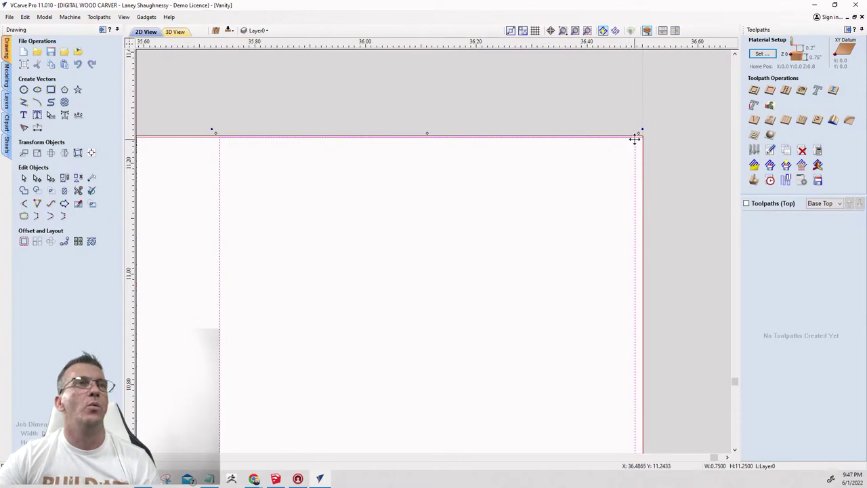
mouse_move(637, 135)
left_mouse_down()
mouse_move(629, 156)
mouse_move(625, 134)
left_mouse_up()
scroll(649, 137, "up", 4)
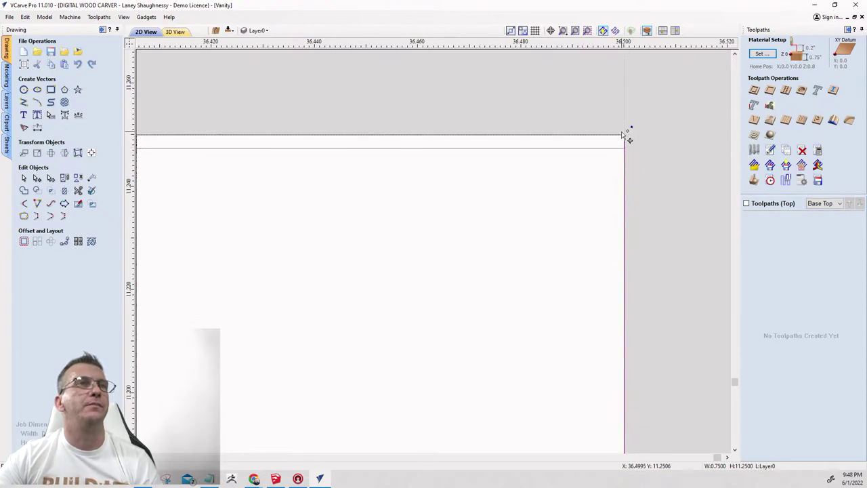
scroll(730, 164, "down", 10)
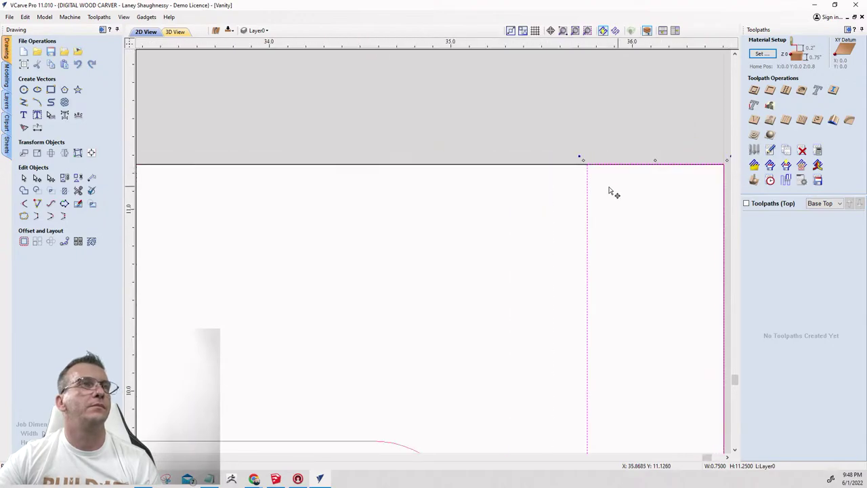
scroll(690, 176, "down", 7)
scroll(478, 215, "up", 4)
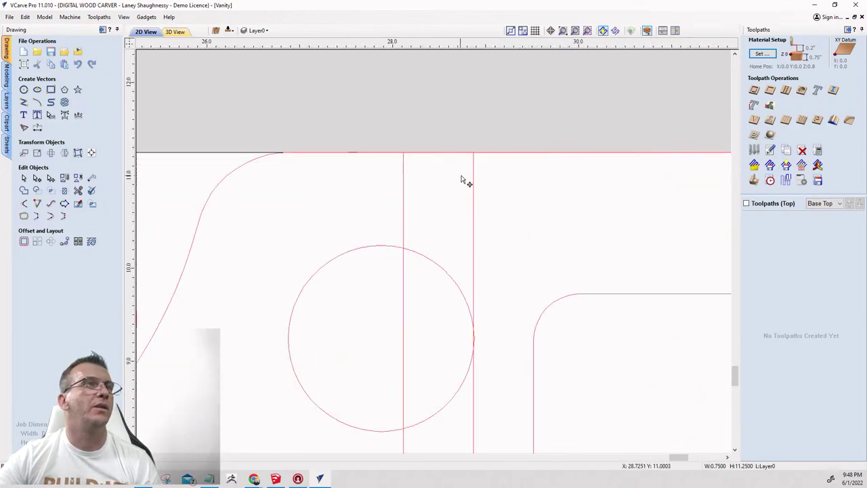
Select the vertical strip beside the right circle and zoom around to check it.
left_click(473, 180)
scroll(474, 180, "up", 3)
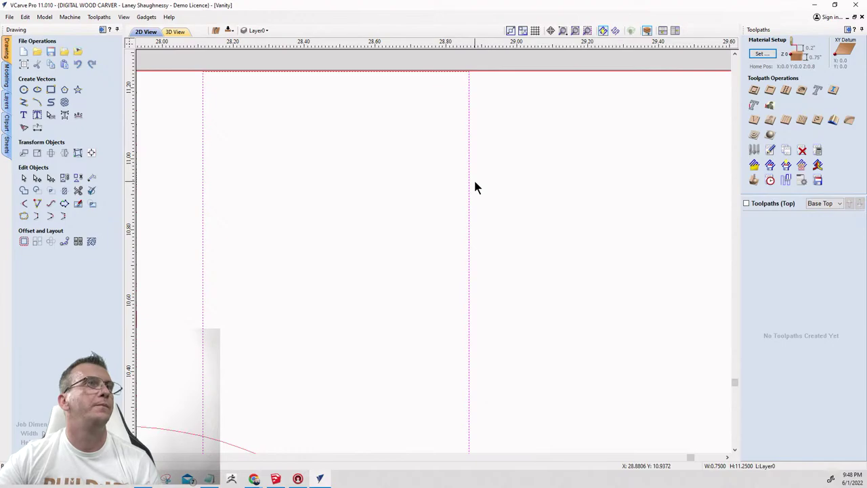
scroll(466, 62, "up", 5)
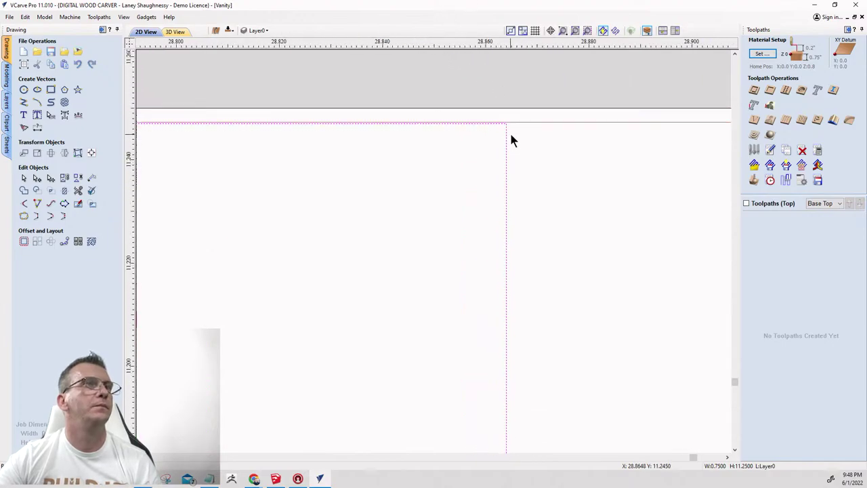
scroll(542, 132, "down", 4)
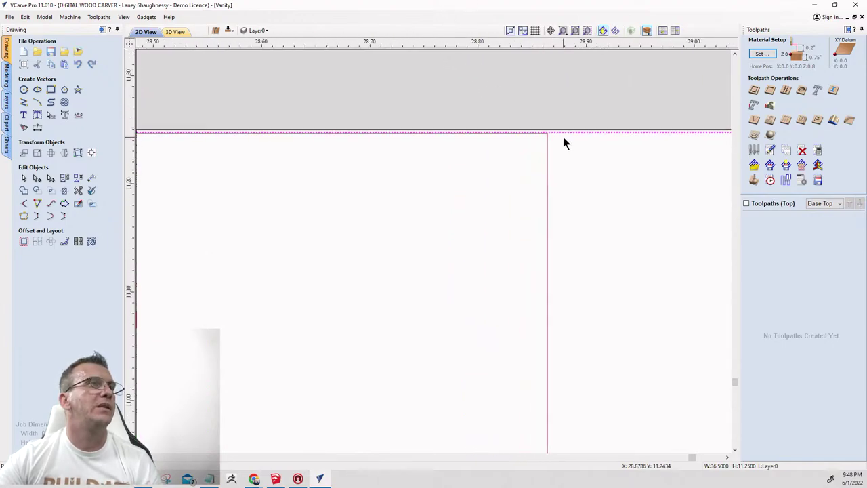
scroll(564, 139, "down", 6)
scroll(514, 142, "up", 6)
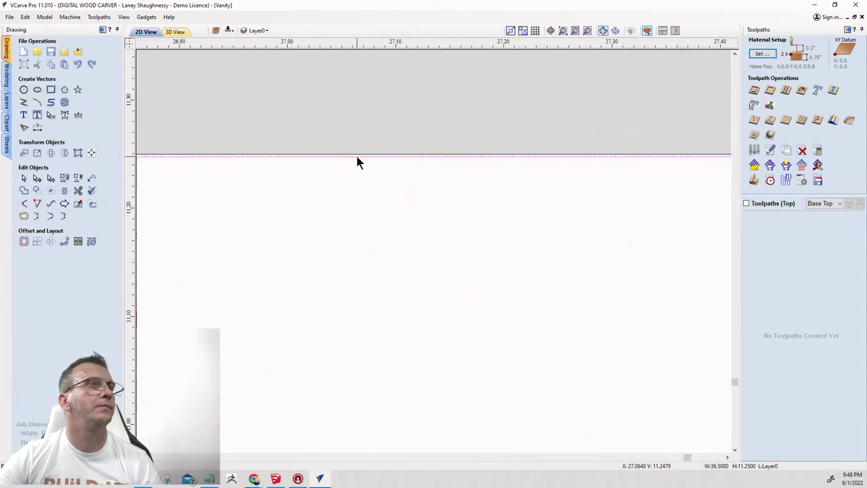
scroll(359, 158, "down", 4)
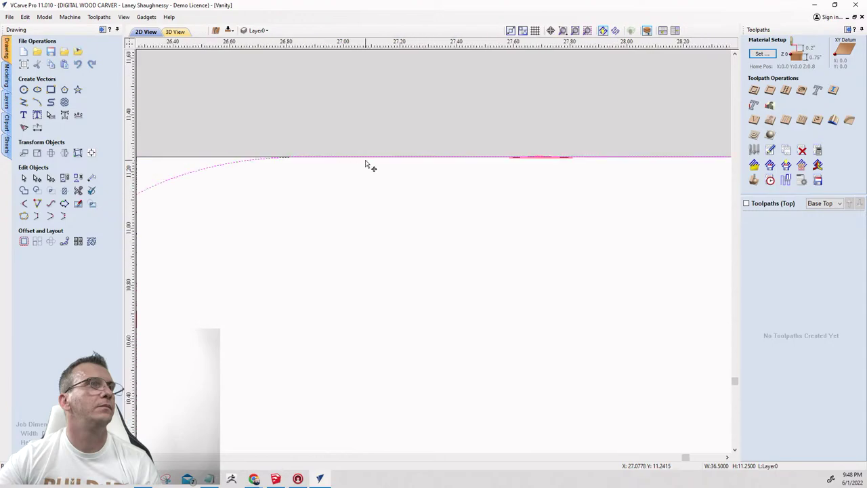
scroll(365, 159, "down", 2)
scroll(647, 170, "up", 5)
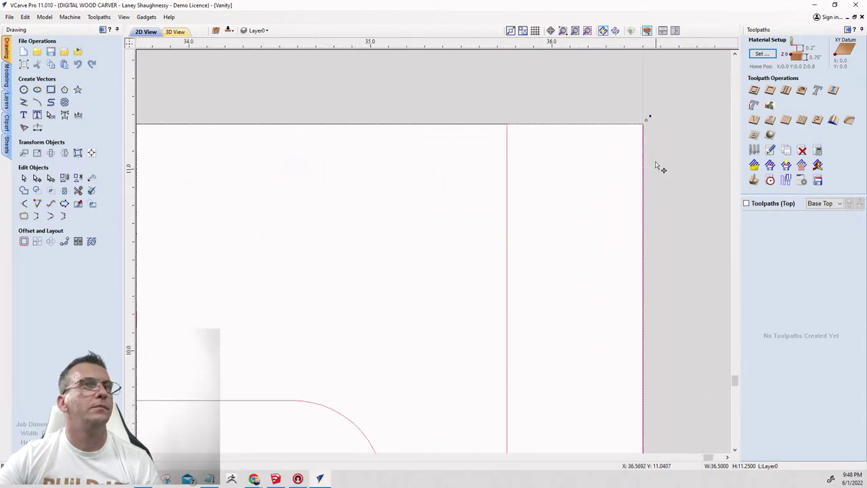
scroll(647, 129, "down", 6)
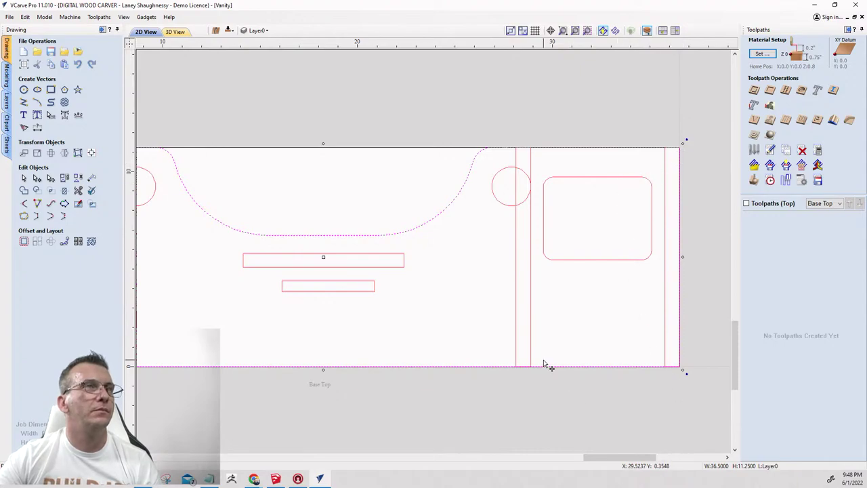
scroll(534, 138, "up", 7)
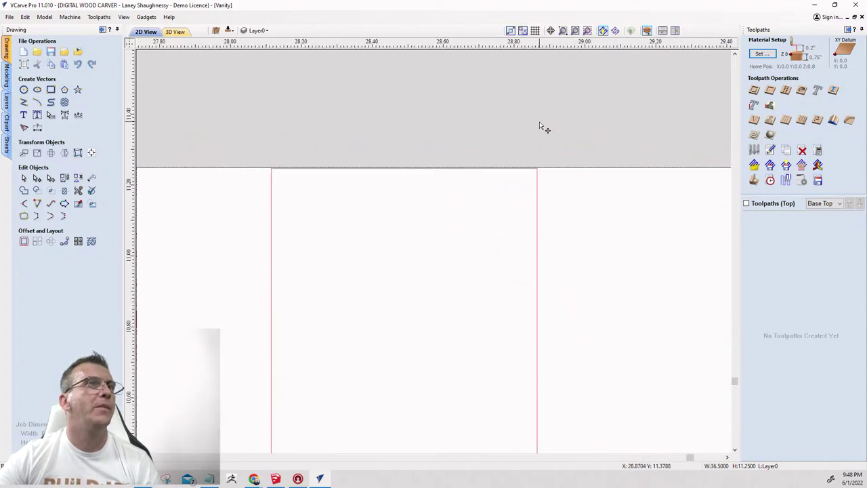
Select the top-edge rectangle, then bring the SketchUp Vanity model to the front.
left_click(519, 155)
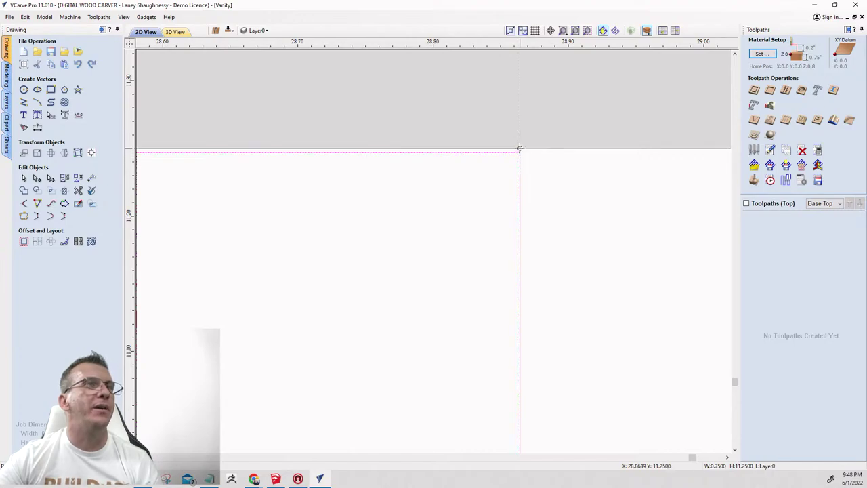
scroll(520, 154, "down", 7)
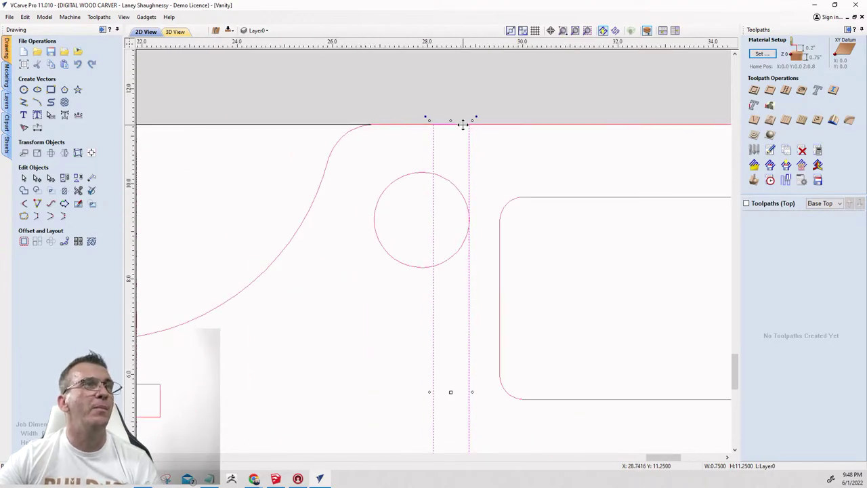
scroll(463, 124, "down", 3)
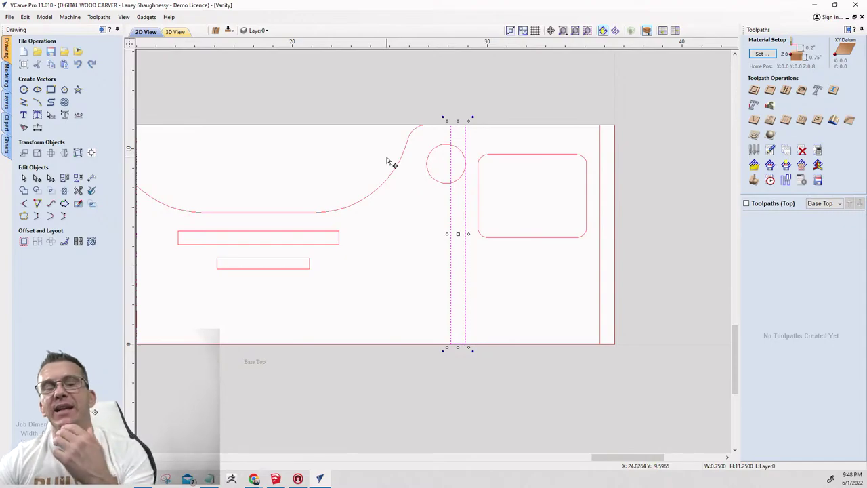
left_click(276, 479)
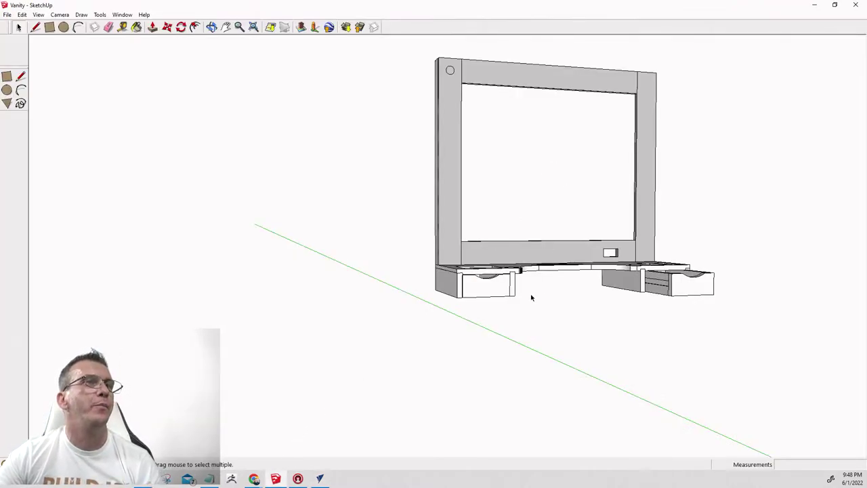
Tape-measure from the left drawer's top-left corner to place a guide, then return to VCarve Pro.
scroll(533, 296, "up", 4)
scroll(420, 259, "up", 2)
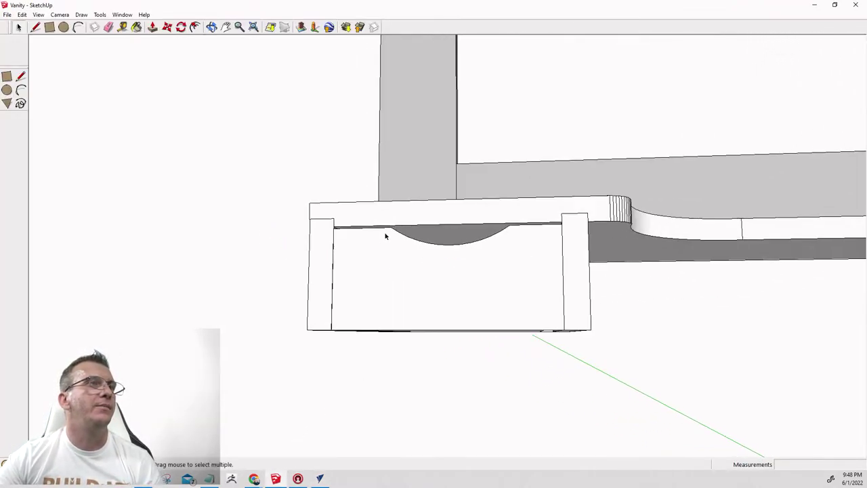
scroll(321, 232, "up", 2)
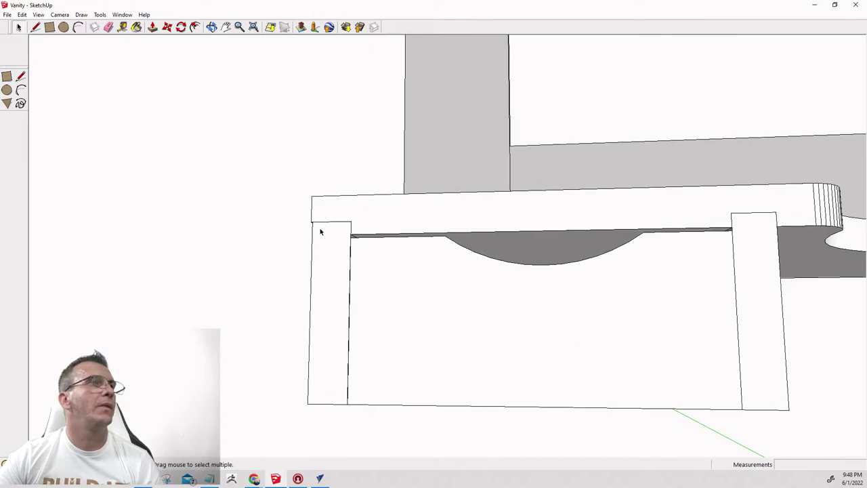
left_click(122, 27)
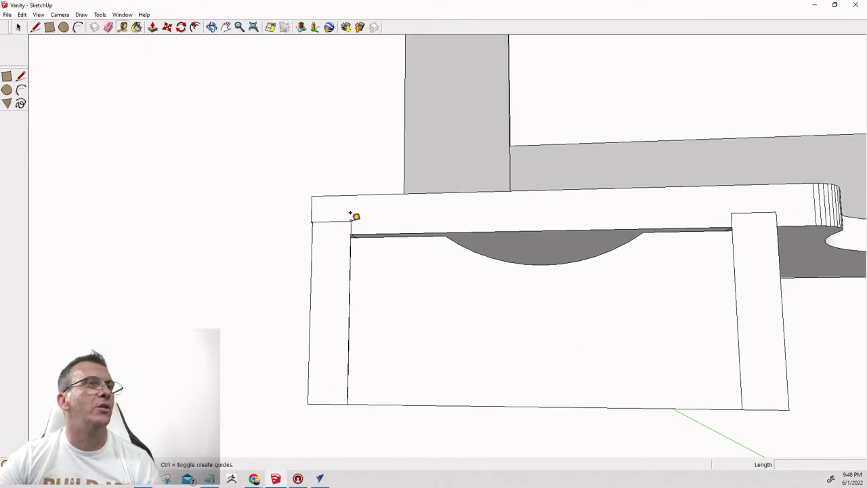
left_click(312, 220)
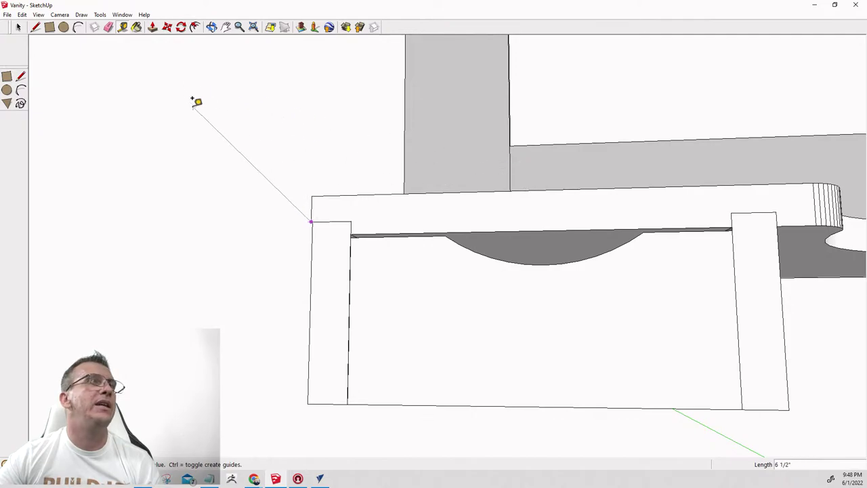
left_click(7, 15)
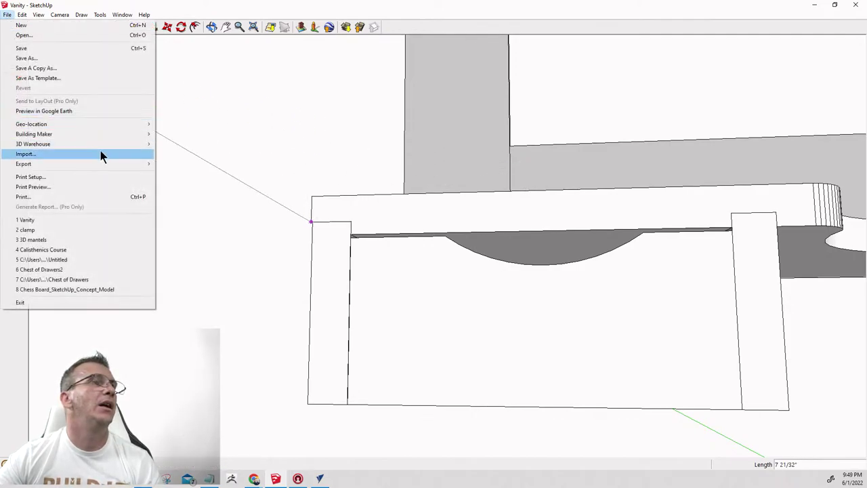
left_click(198, 313)
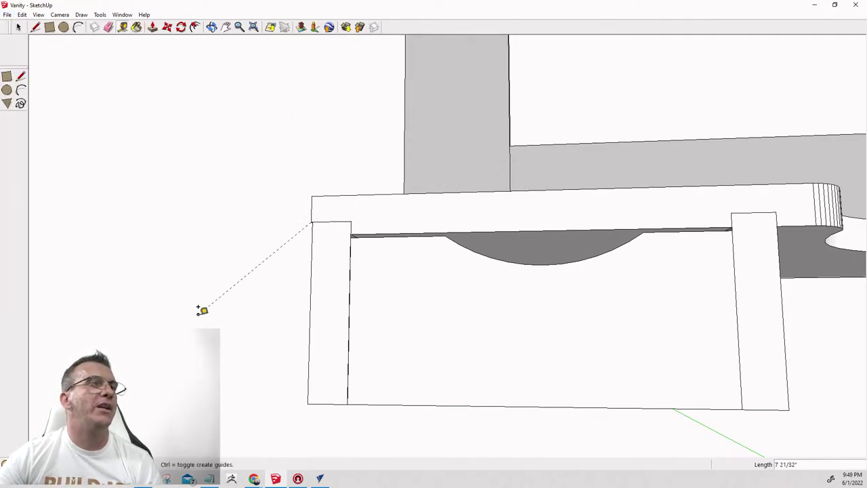
left_click(18, 27)
scroll(156, 95, "down", 1)
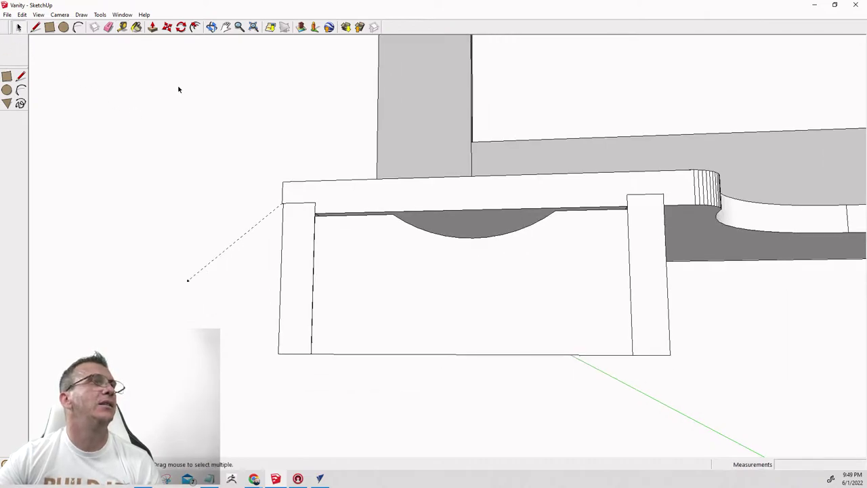
left_click(320, 479)
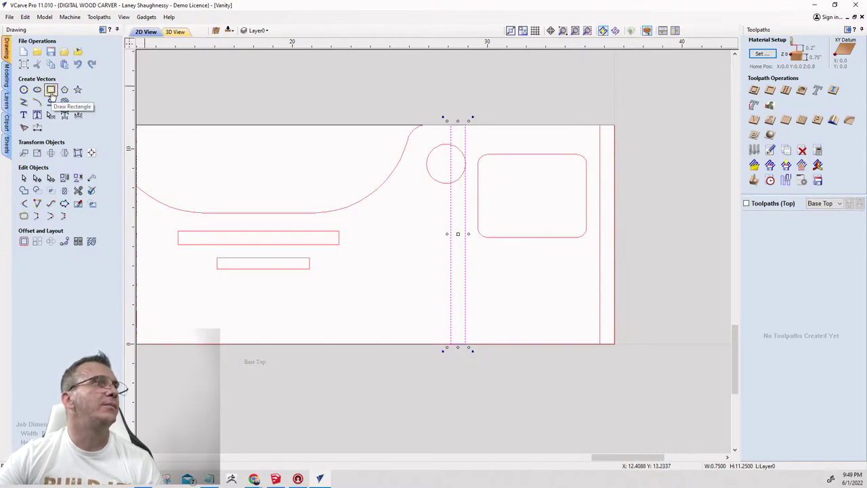
Move the 0.75-inch strip to the board's right edge, snapped to the top-right corner.
left_click(23, 153)
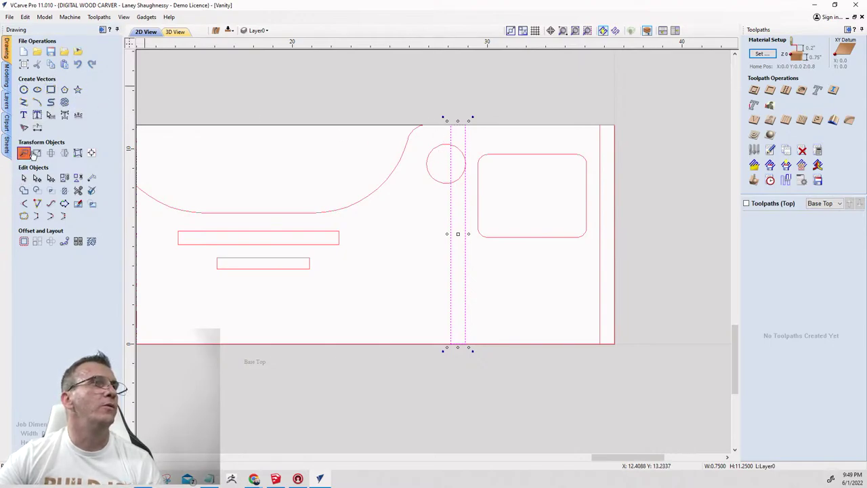
left_click_drag(464, 122, 614, 126)
scroll(610, 127, "up", 4)
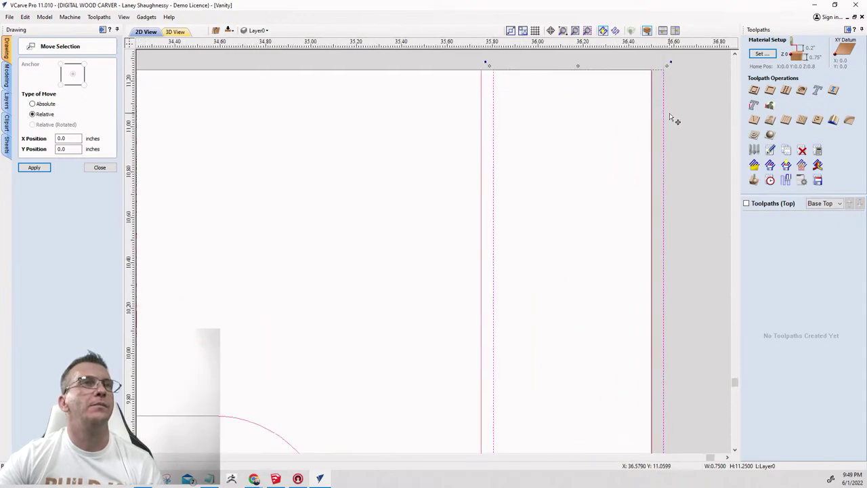
left_click_drag(659, 67, 643, 73)
scroll(655, 75, "up", 5)
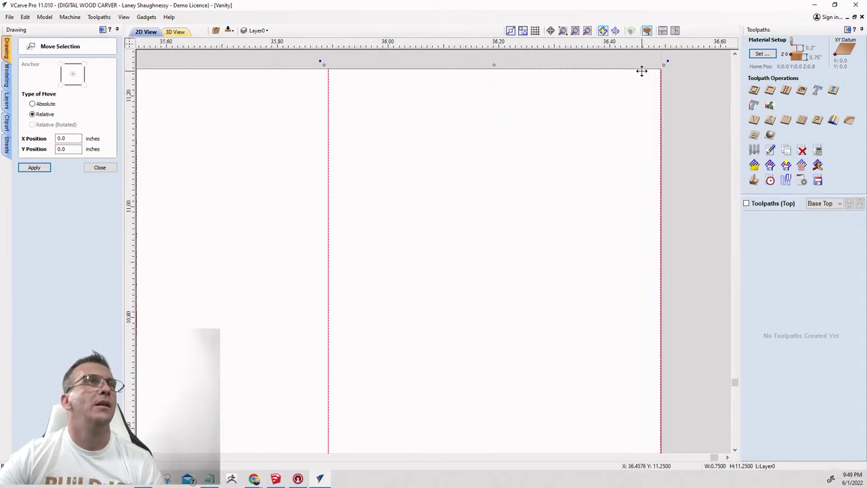
mouse_move(673, 66)
left_mouse_down()
mouse_move(685, 120)
mouse_move(671, 68)
left_mouse_up()
scroll(709, 112, "down", 8)
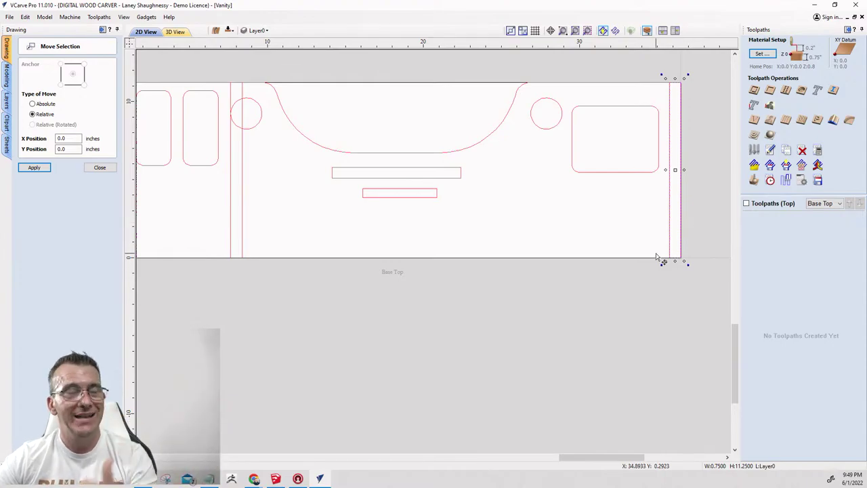
left_click(100, 168)
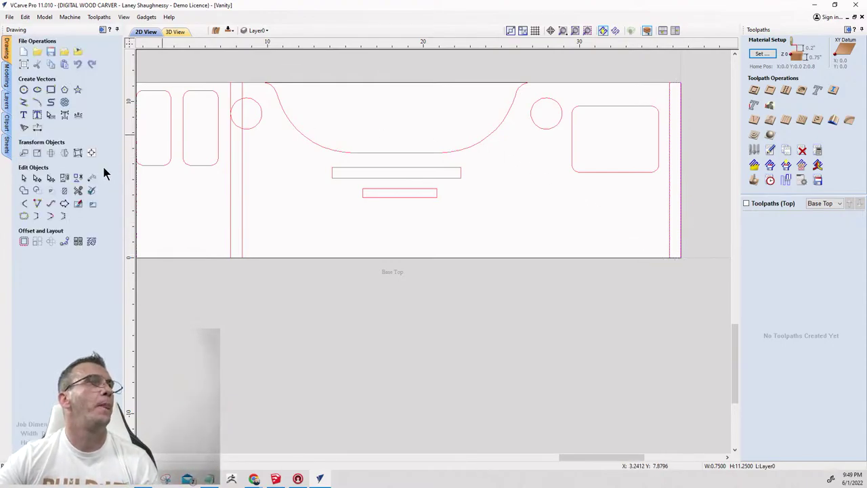
Shift a second strip 8.5 inches to the left with Move Selection.
left_click(23, 153)
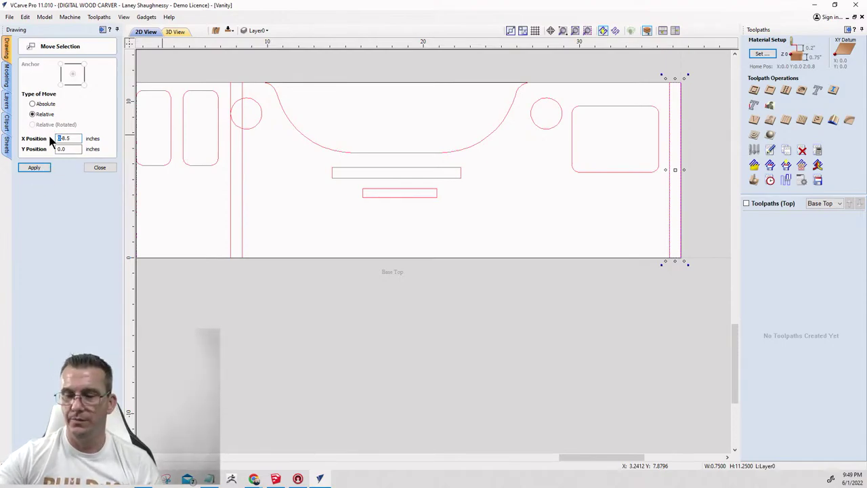
left_click(40, 168)
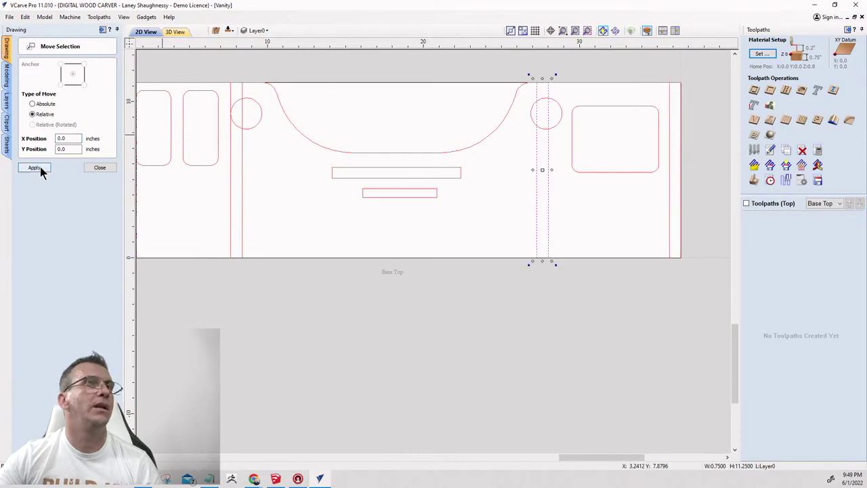
scroll(691, 205, "down", 3)
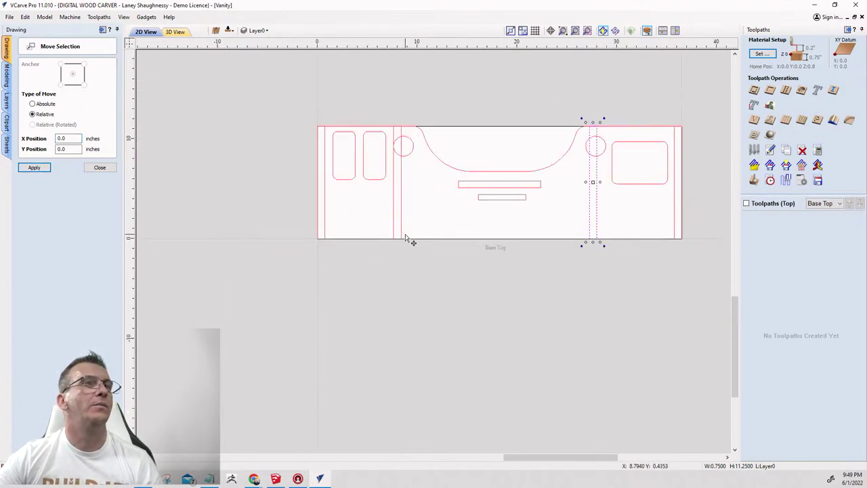
left_click(312, 217)
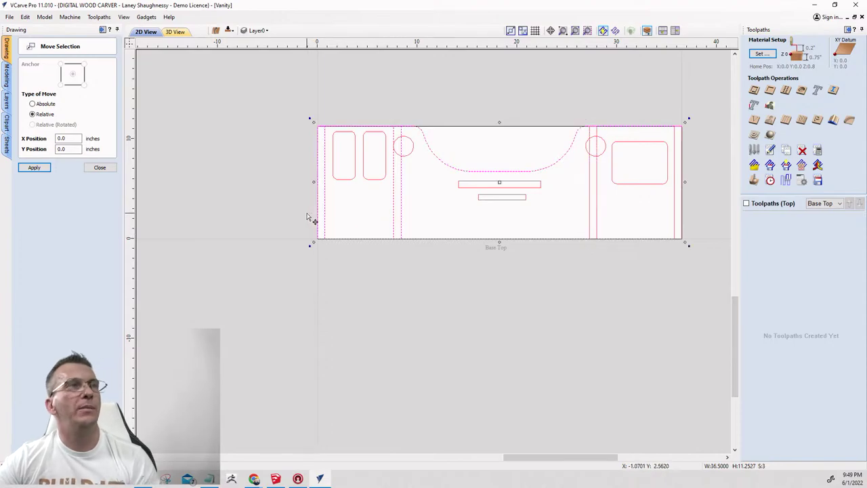
left_click_drag(306, 217, 305, 217)
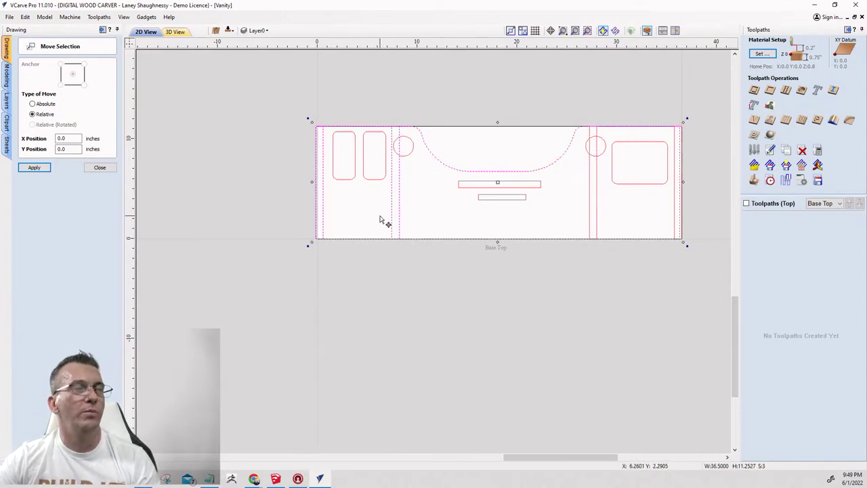
scroll(342, 230, "up", 4)
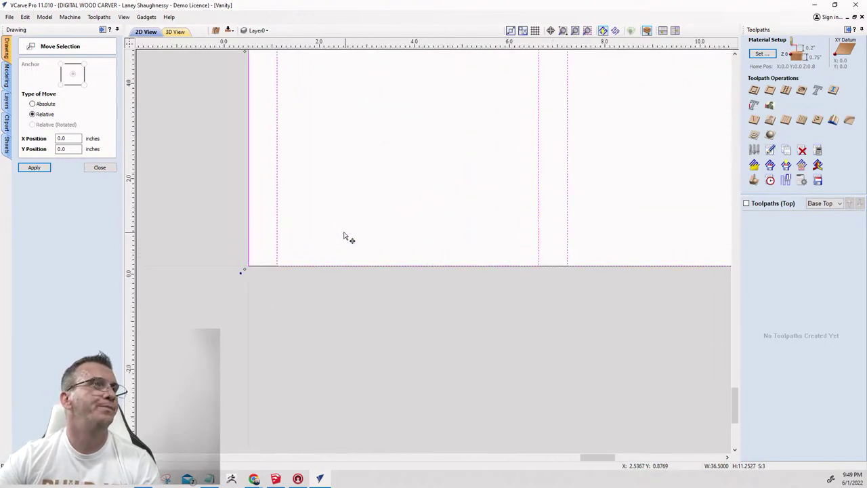
key("Escape")
Delete the strip at the board's left edge, leaving the right-hand strips selected.
left_click(259, 232)
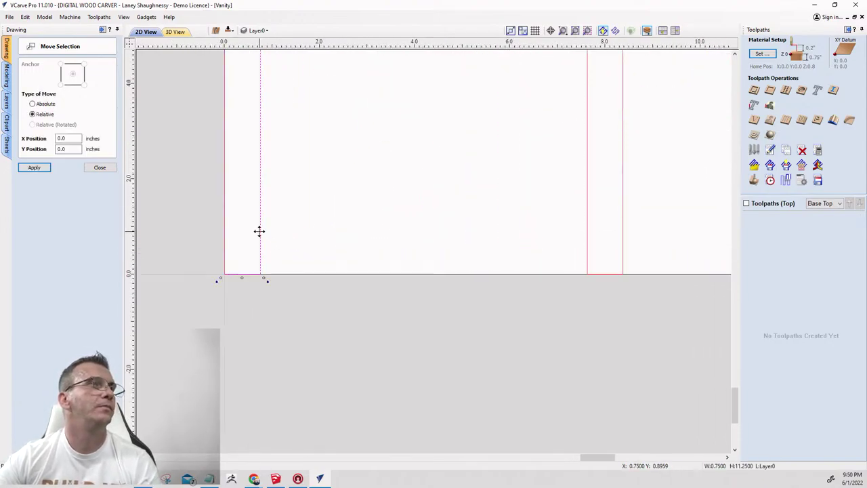
key("Delete")
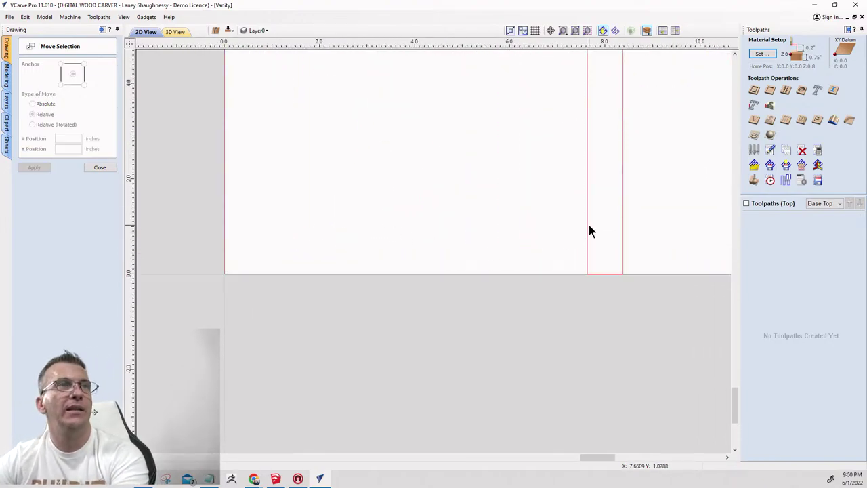
left_click(588, 230)
key("Escape")
scroll(542, 226, "down", 6)
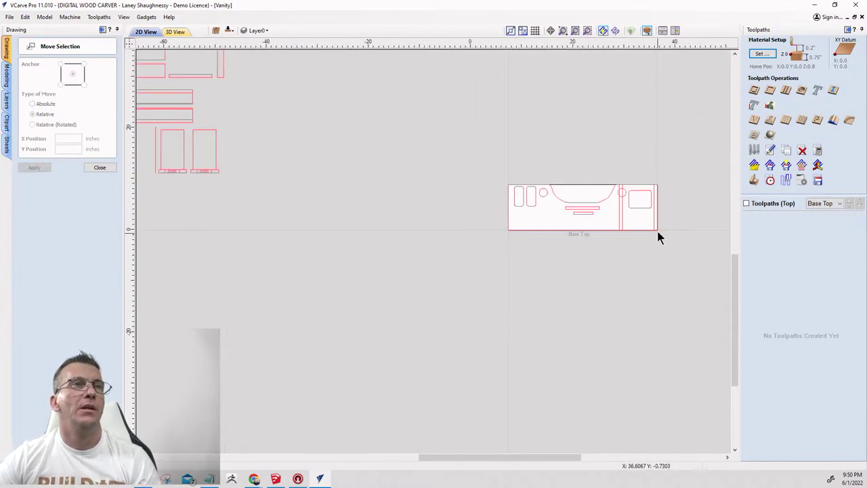
scroll(656, 228, "up", 3)
left_click(587, 204)
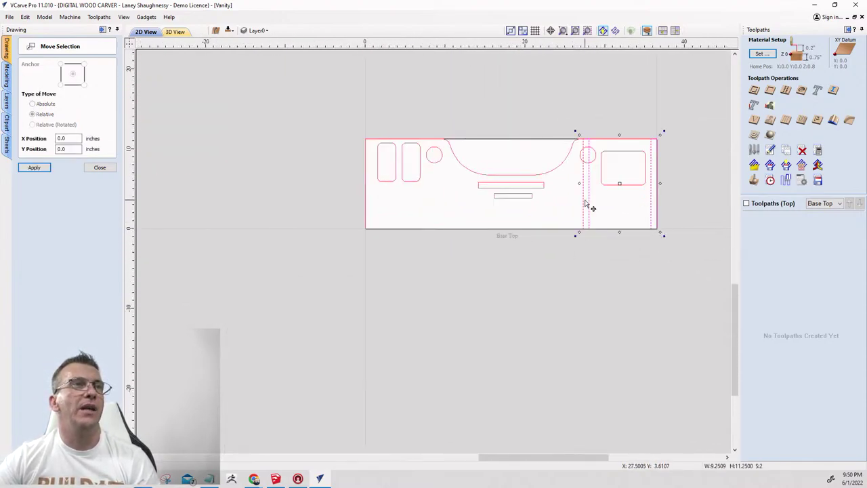
left_click(102, 168)
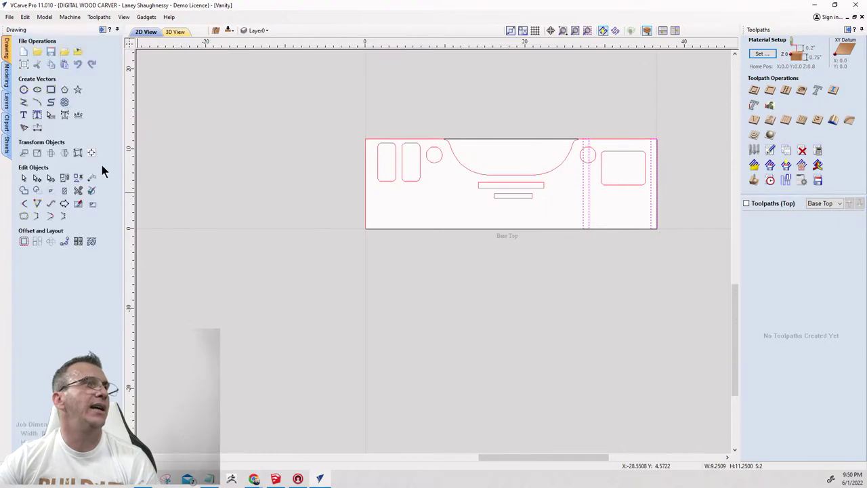
Mirror the strip horizontally to create a copy on the left, then select the vertical strips.
left_click(64, 152)
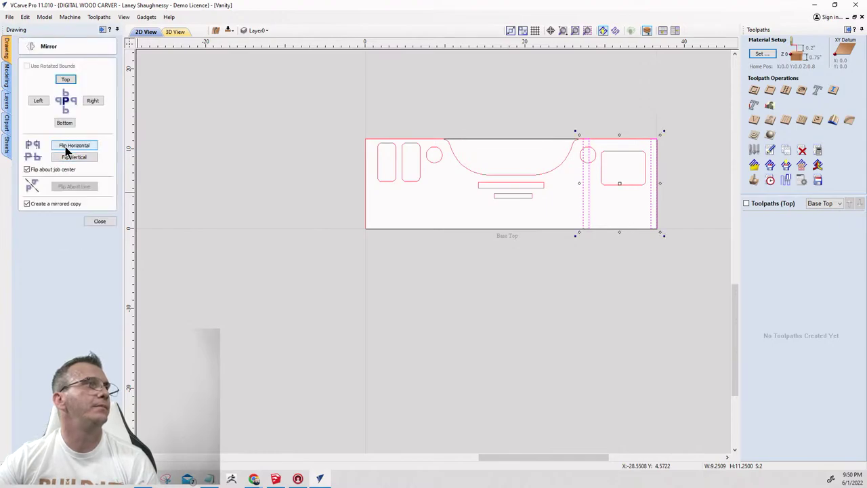
left_click(67, 146)
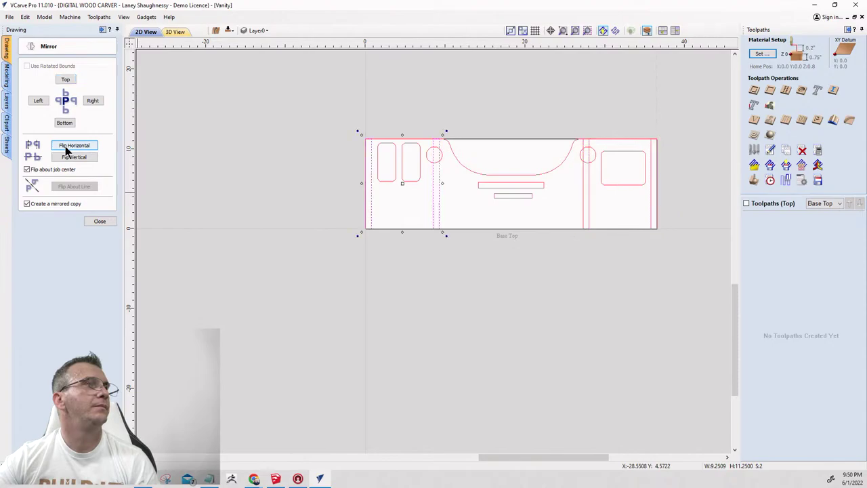
left_click(100, 221)
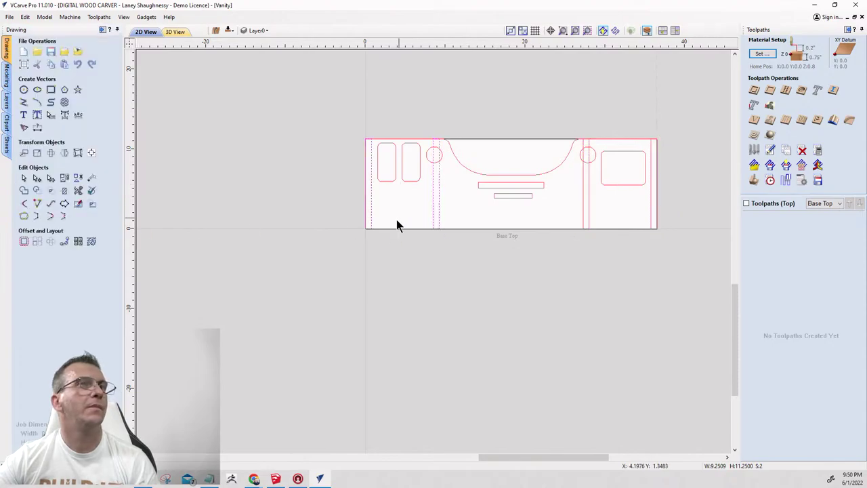
left_click(434, 219)
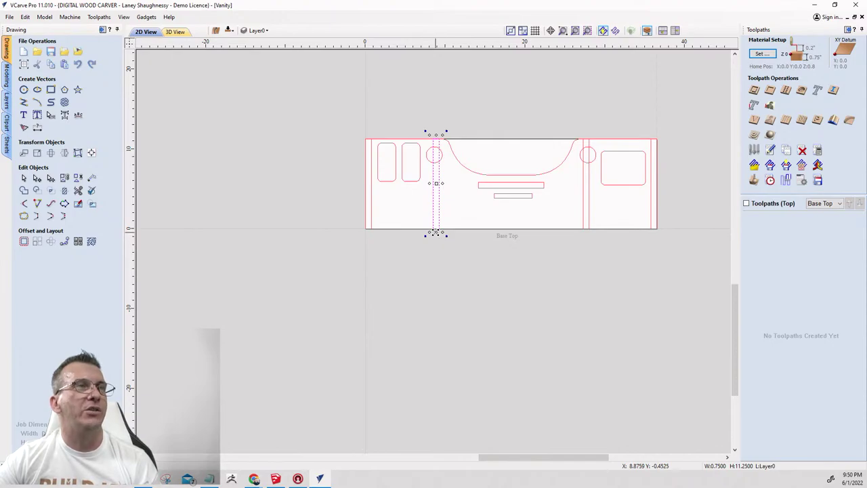
left_click(588, 207, "shift")
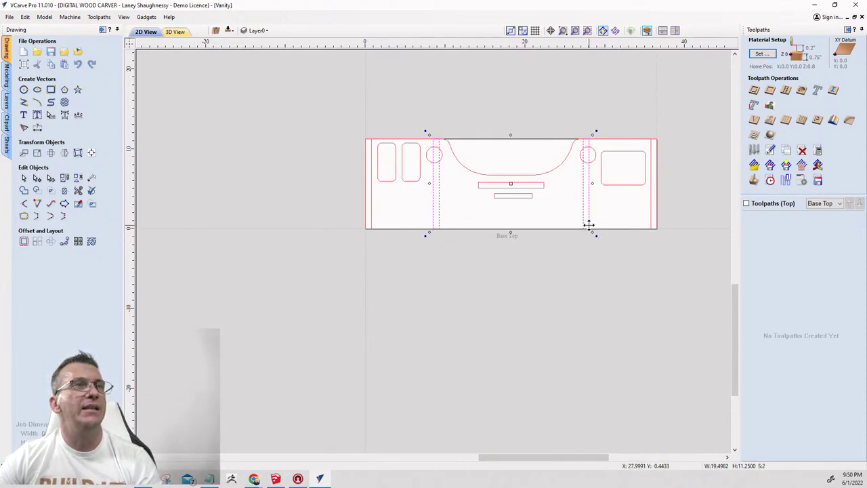
Widen the strip at the panel's left edge to about 1 inch.
scroll(513, 237, "up", 3)
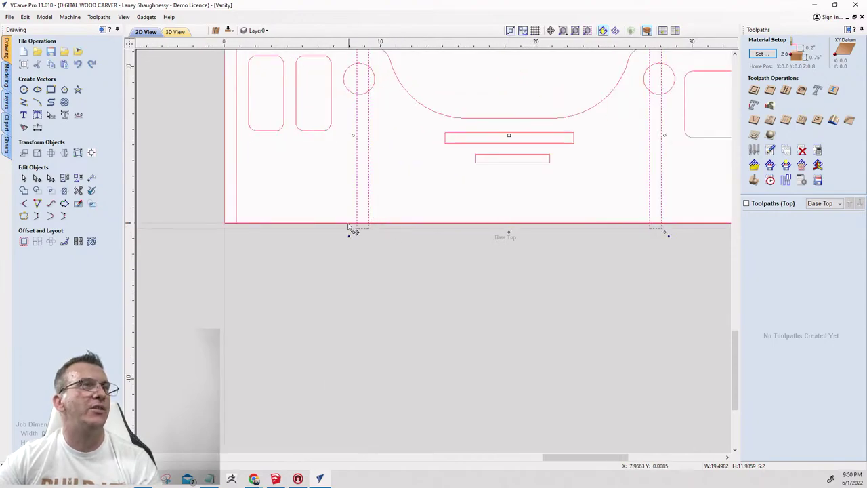
scroll(351, 231, "up", 4)
scroll(427, 218, "down", 7)
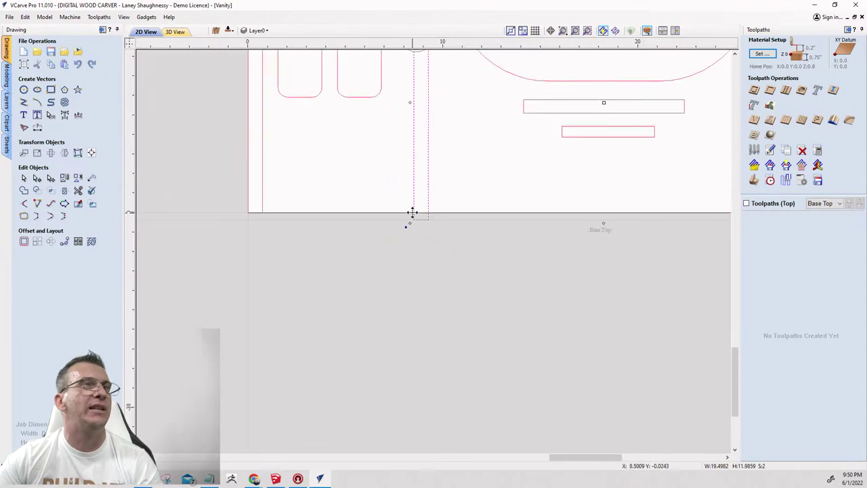
left_click(359, 203)
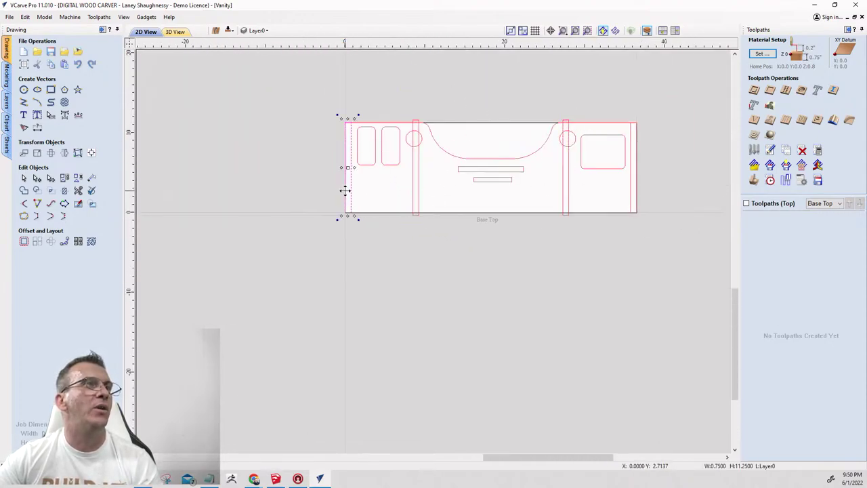
scroll(345, 171, "up", 3)
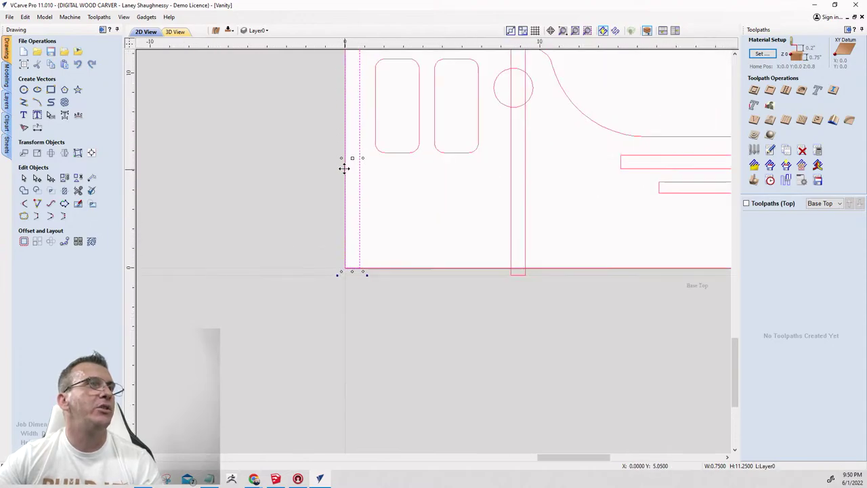
left_click_drag(340, 159, 336, 159)
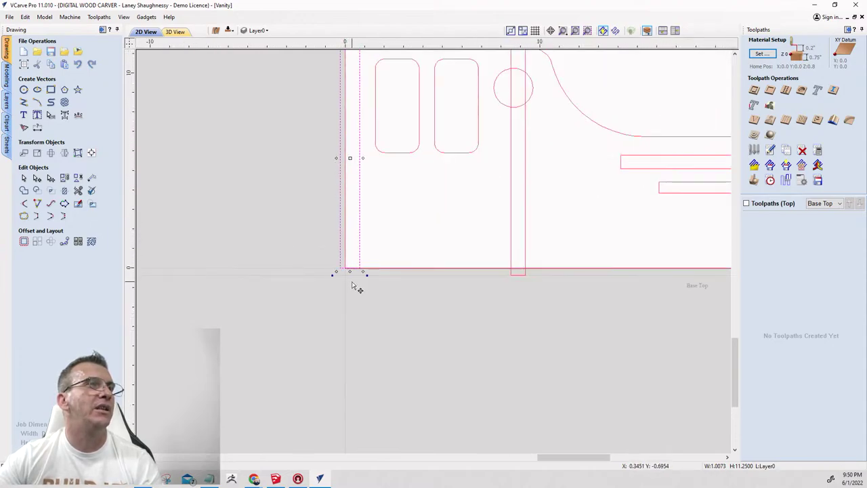
left_click(349, 271)
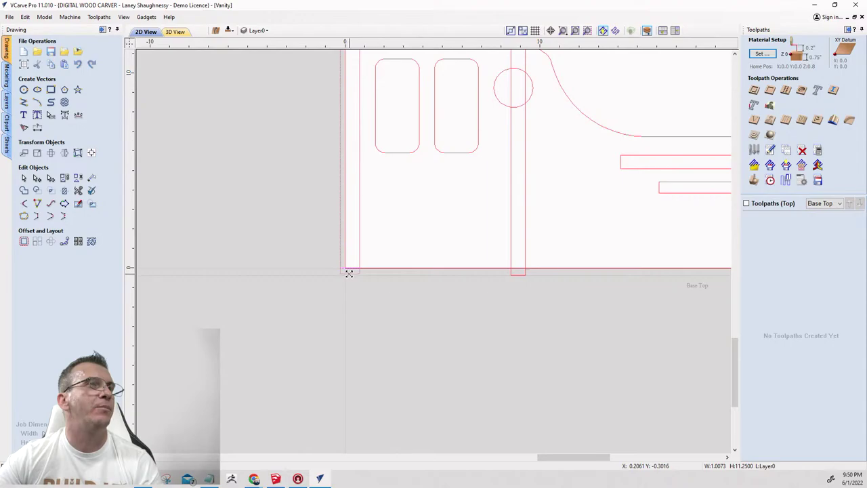
left_click(349, 272)
scroll(359, 264, "down", 3)
scroll(358, 174, "up", 2)
scroll(364, 193, "down", 2)
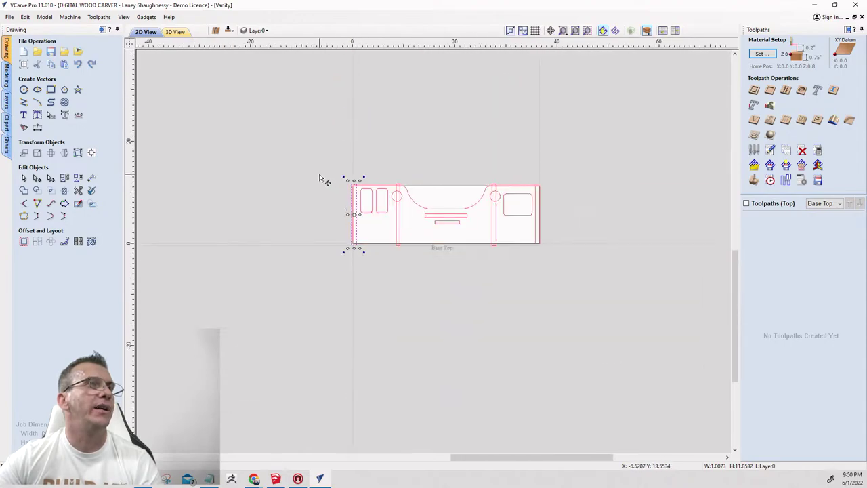
Stretch the right edge strip outward by its right-middle handle.
left_click(538, 207)
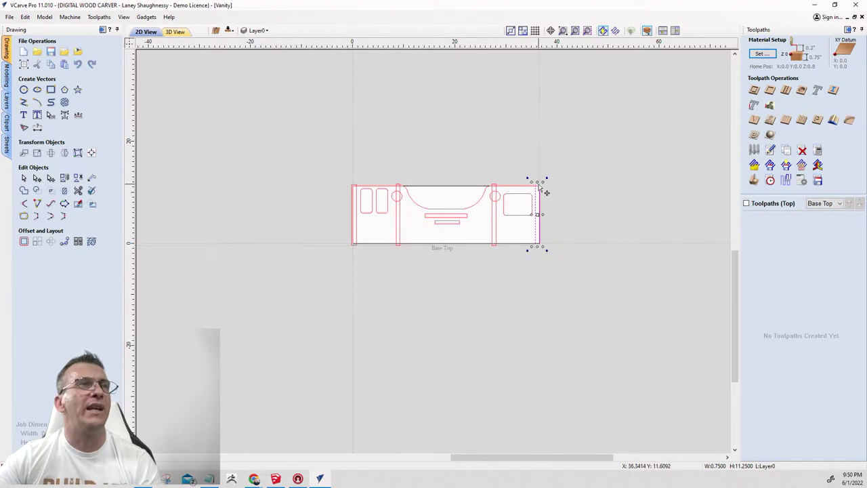
scroll(539, 185, "up", 3)
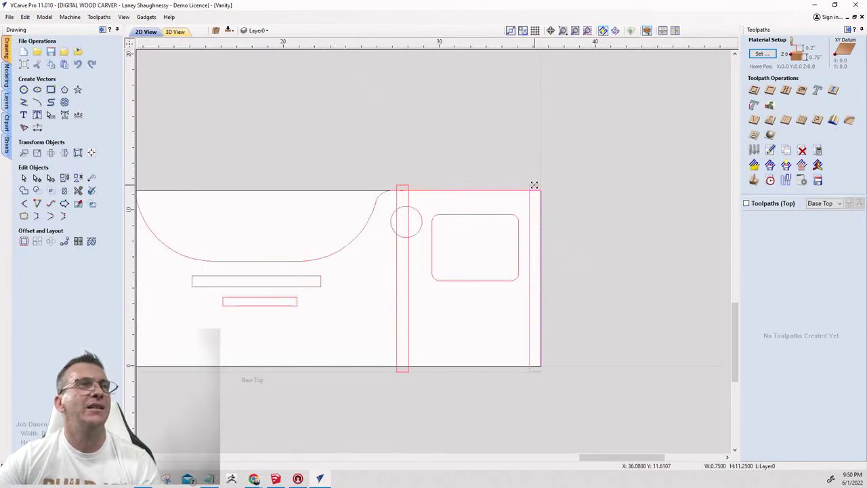
left_click(535, 185)
left_click_drag(544, 278, 544, 277)
scroll(644, 237, "down", 4)
Select the left edge strip and the next two vertical strips.
left_click(411, 246)
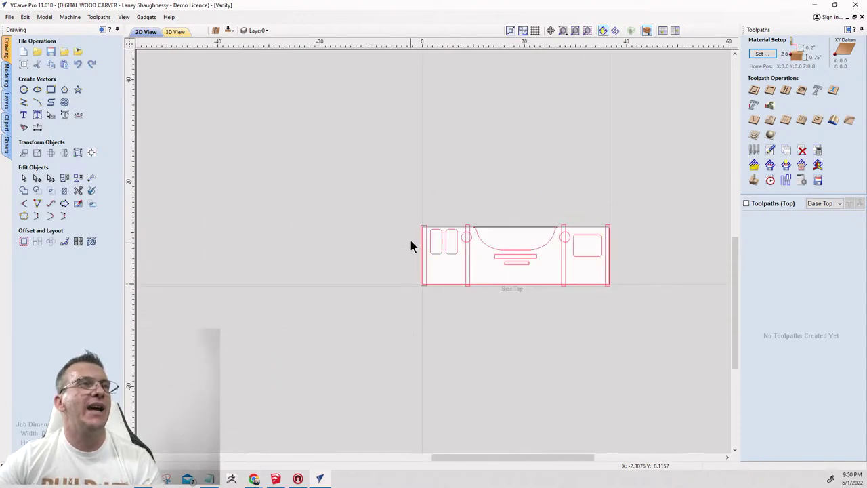
left_click(422, 233)
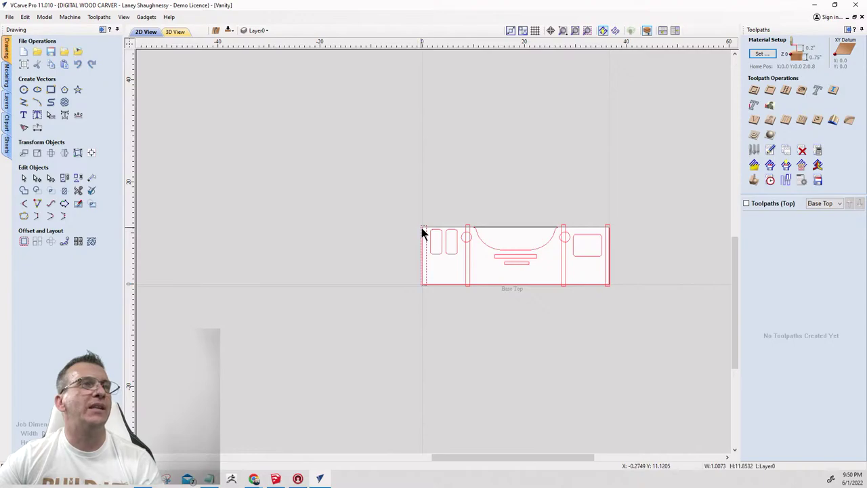
left_click(470, 229, "shift")
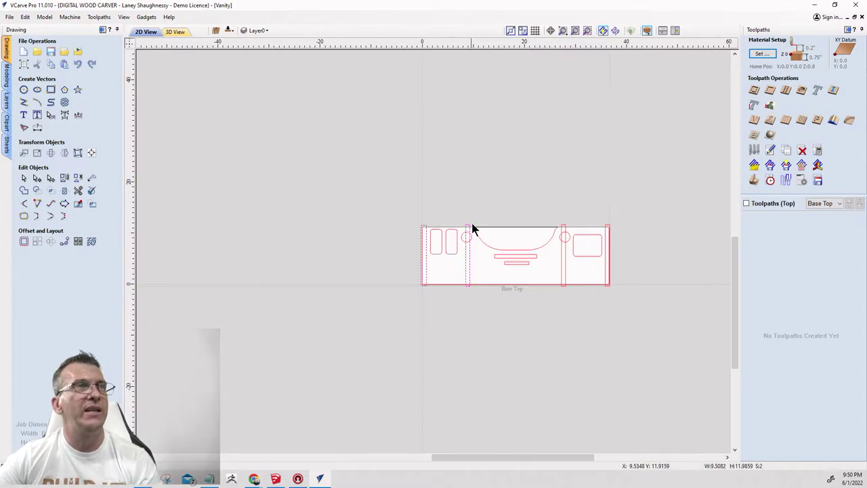
left_click(565, 229, "shift")
Move the four selected vertical strips to the panel's other side.
left_click(607, 230, "shift")
right_click(607, 230)
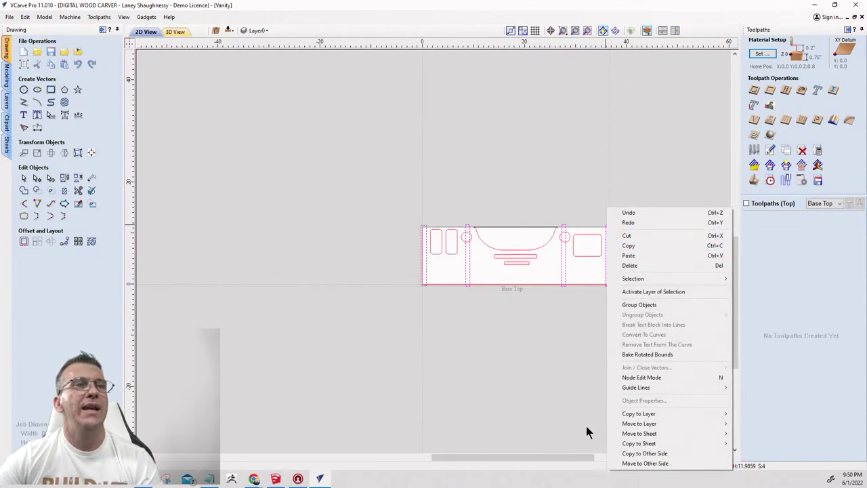
left_click(635, 465)
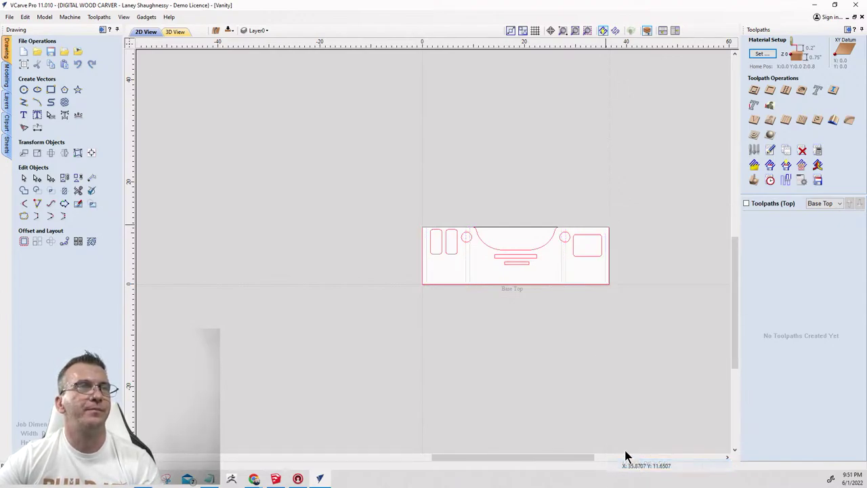
scroll(515, 271, "up", 3)
scroll(309, 137, "down", 4)
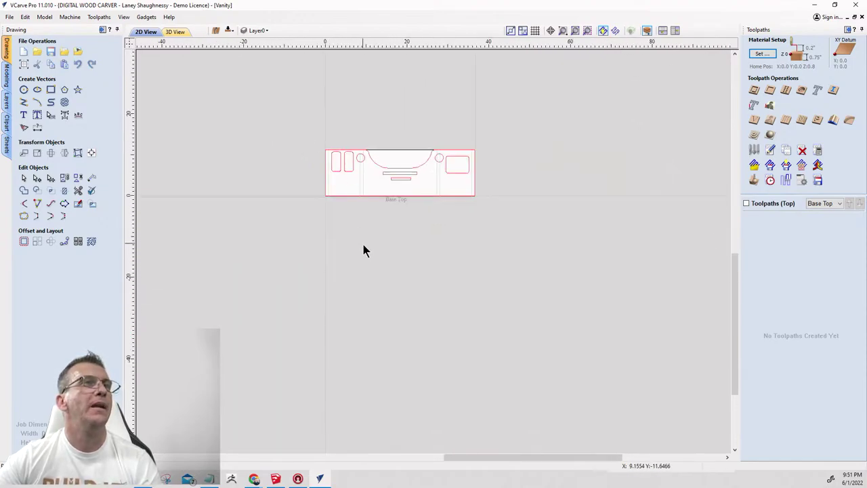
Select the rounded rectangles and both circles for pocketing.
left_click(102, 31)
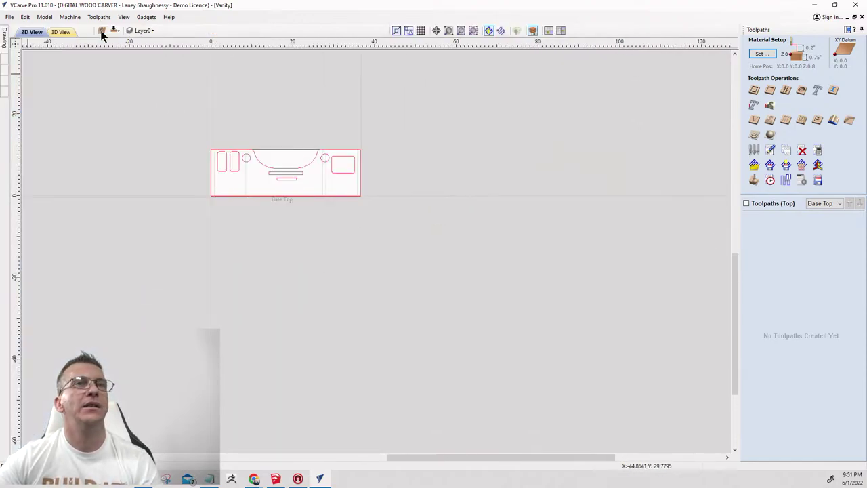
scroll(238, 173, "up", 3)
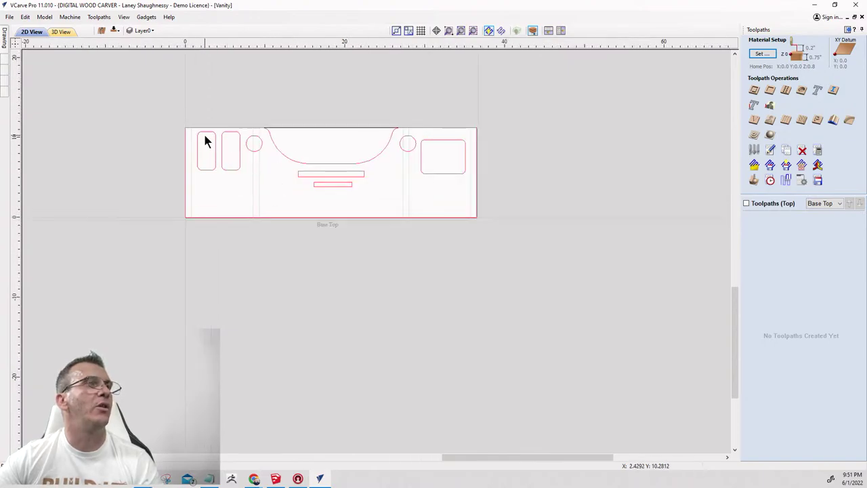
left_click_drag(205, 139, 254, 175)
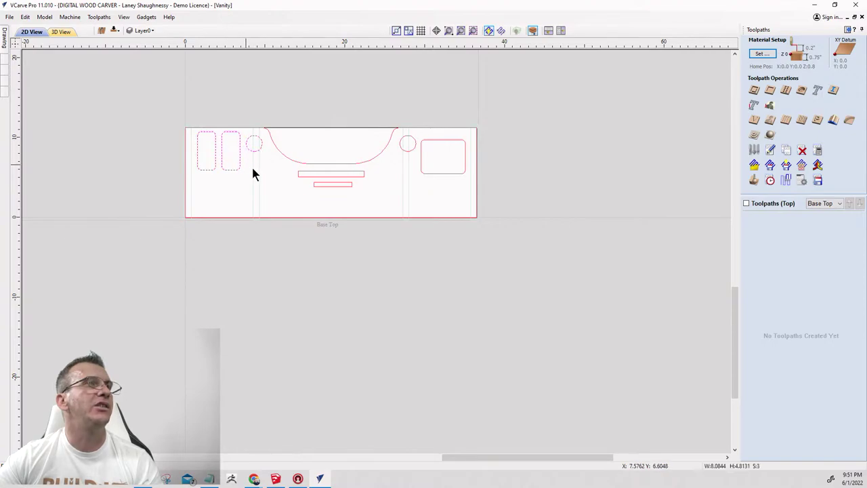
left_click_drag(429, 163, 410, 143, "shift")
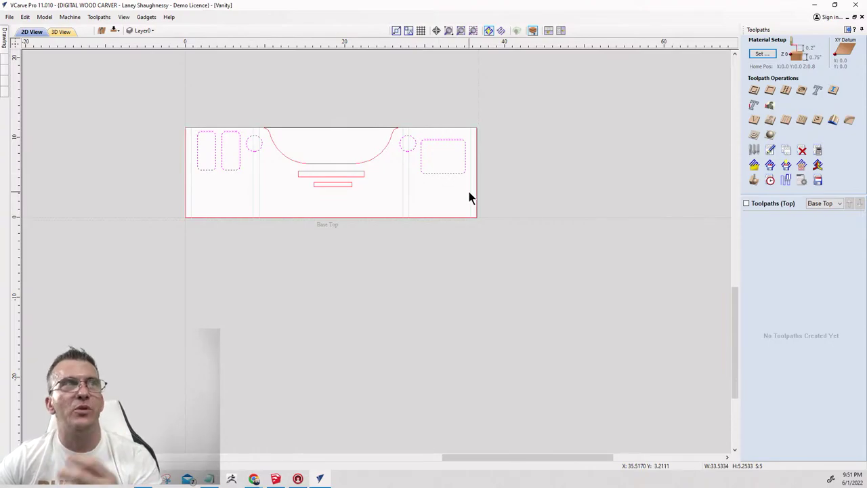
Calculate the Pocket 3 toolpath and preview it carving the board in 3D.
left_click(771, 91)
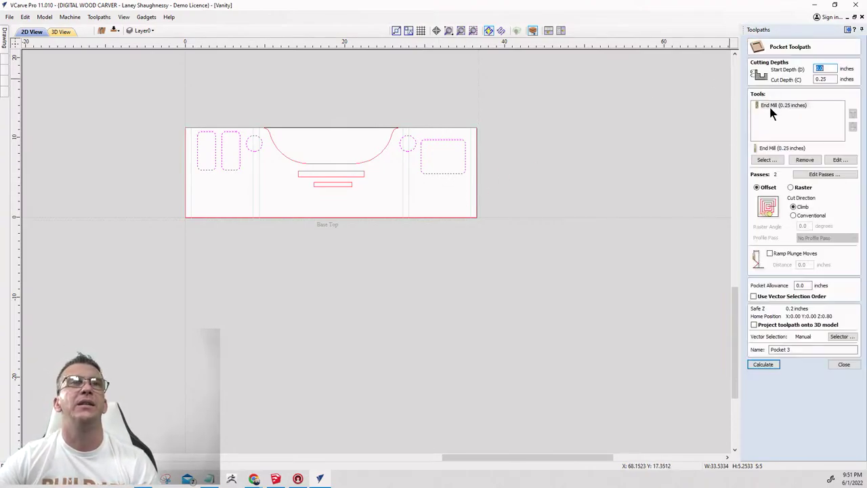
left_click(763, 364)
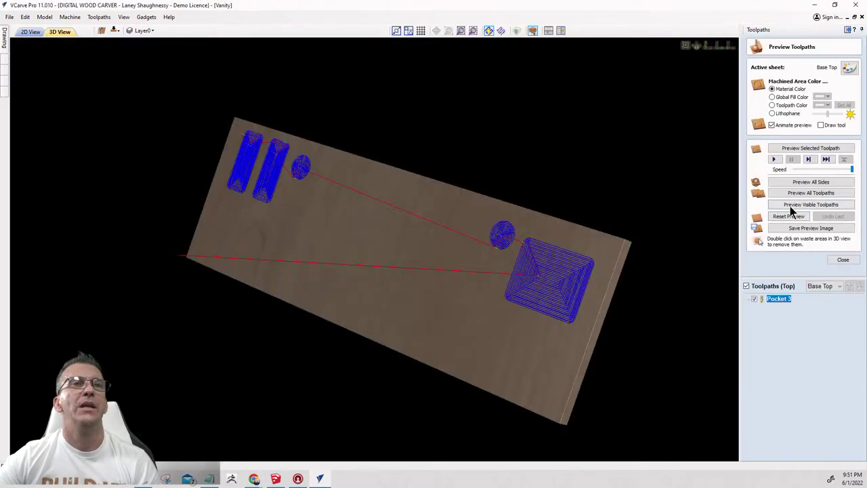
left_click(790, 205)
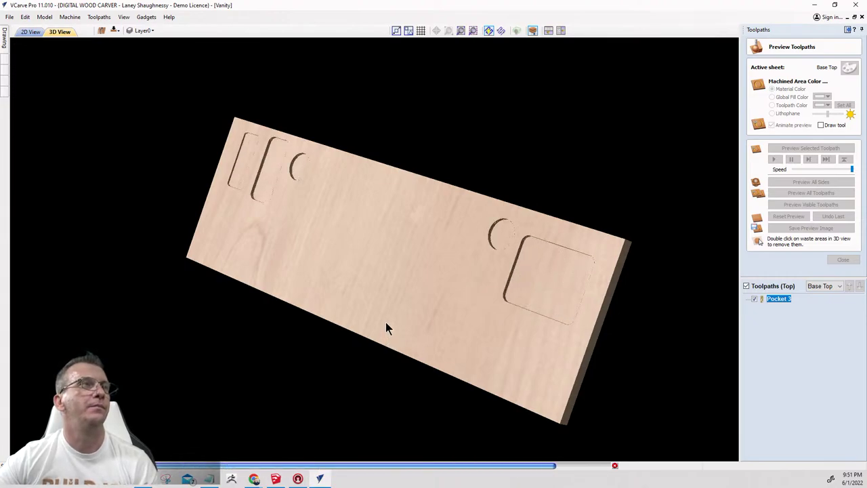
left_click_drag(384, 322, 585, 248)
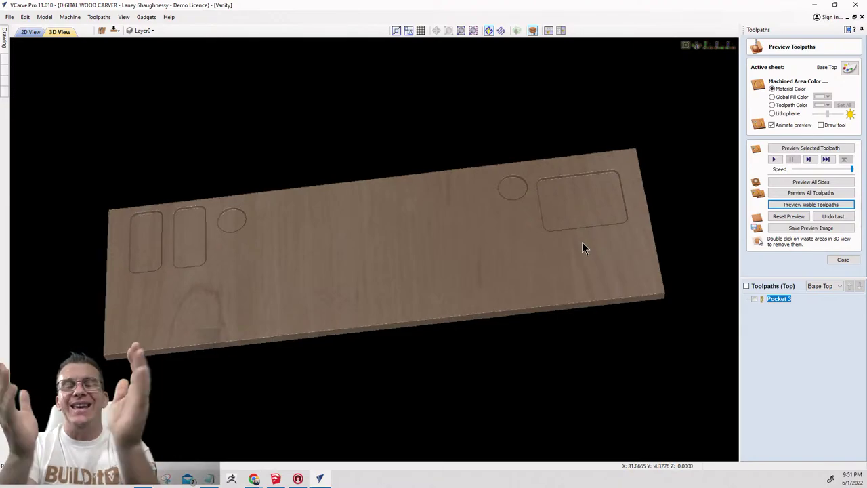
left_click(30, 32)
Select the two small rectangles below the sink curve and close the preview.
scroll(433, 151, "up", 4)
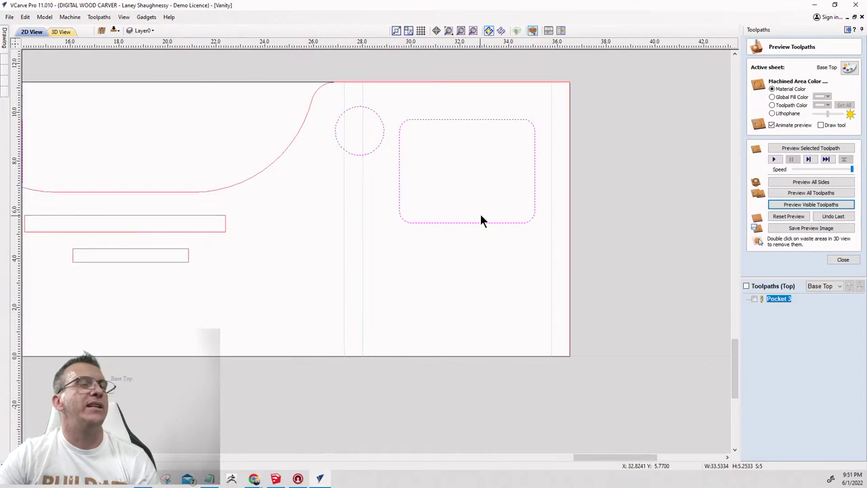
left_click_drag(273, 260, 327, 186)
left_click_drag(409, 206, 438, 159)
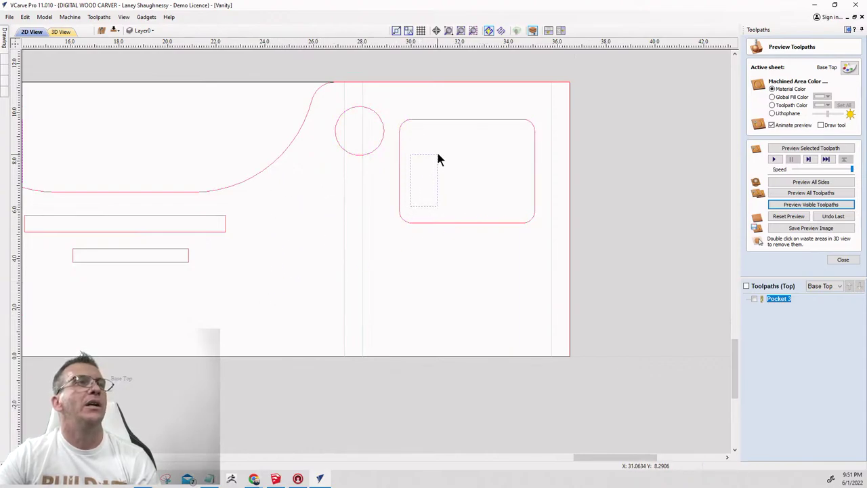
scroll(439, 238, "down", 3)
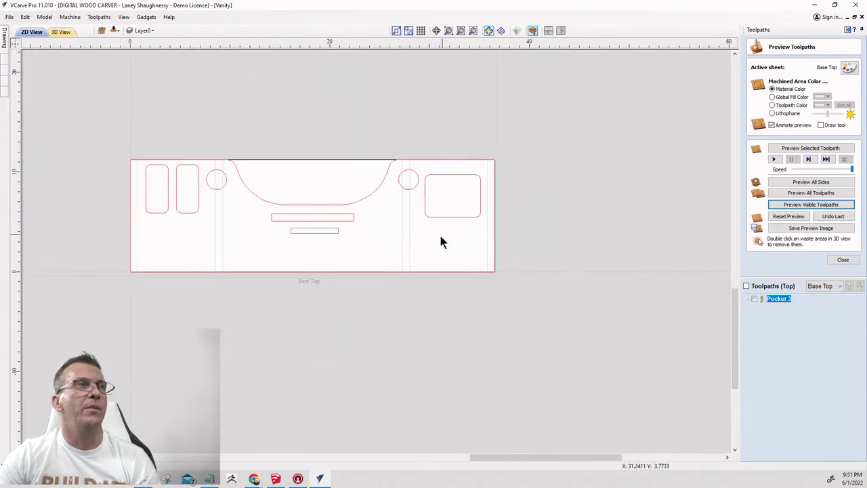
left_click(310, 226)
left_click(298, 215, "shift")
scroll(325, 226, "up", 3)
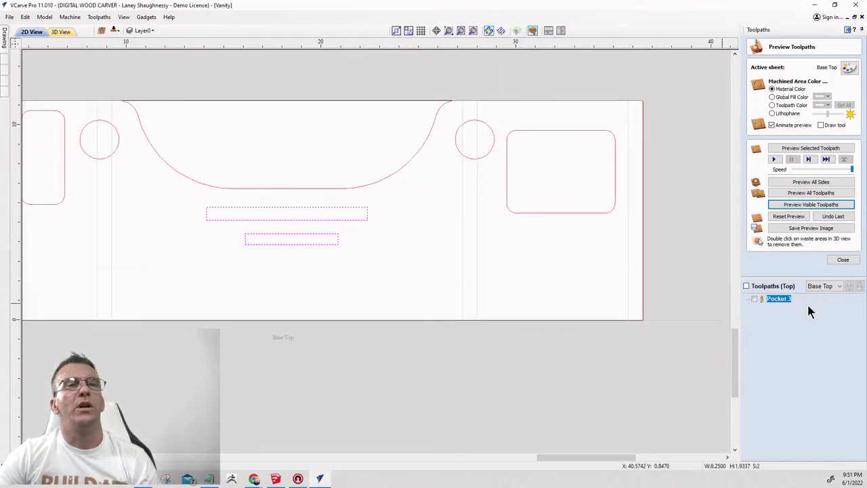
left_click(842, 259)
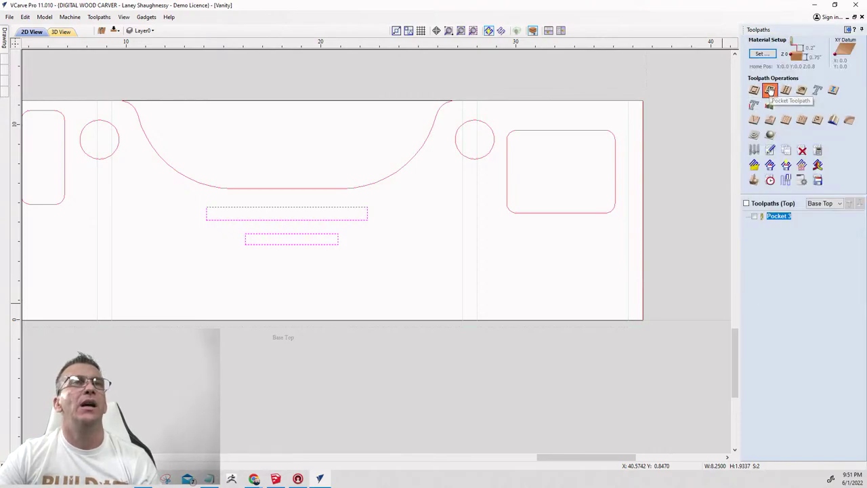
Create Pocket 4 at 0.375 inch deep on the upper slot rectangle and preview it.
left_click(769, 91)
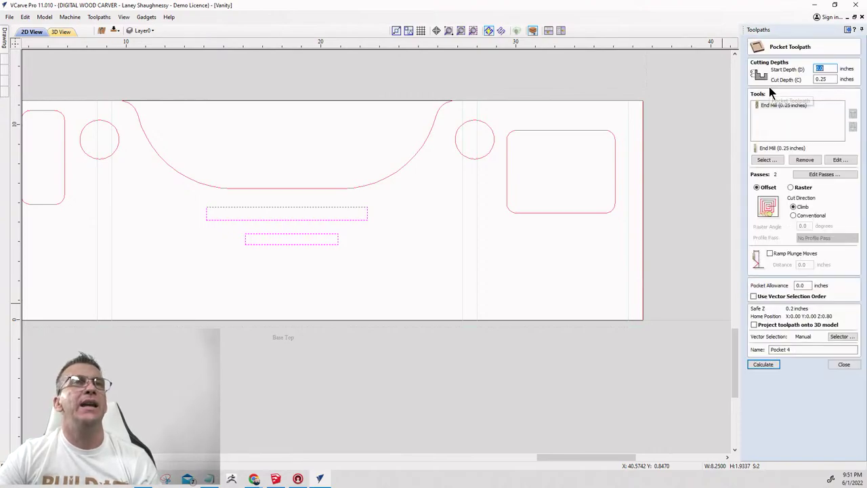
left_click(343, 219)
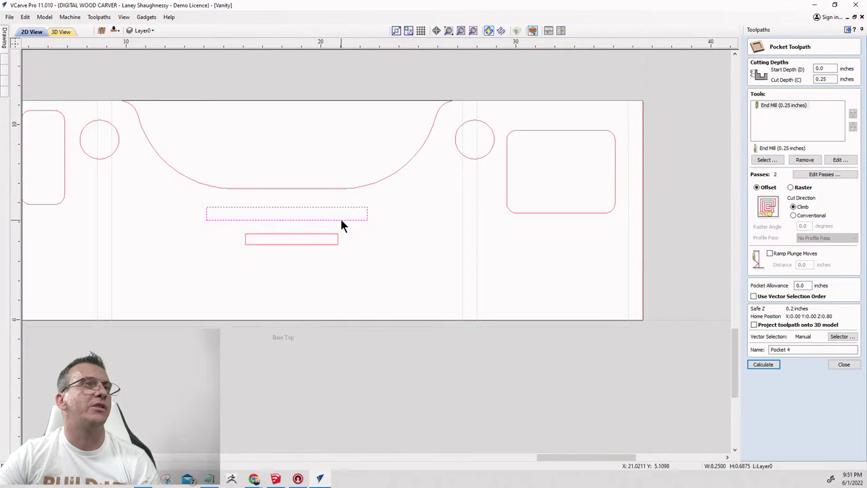
double_click(821, 79)
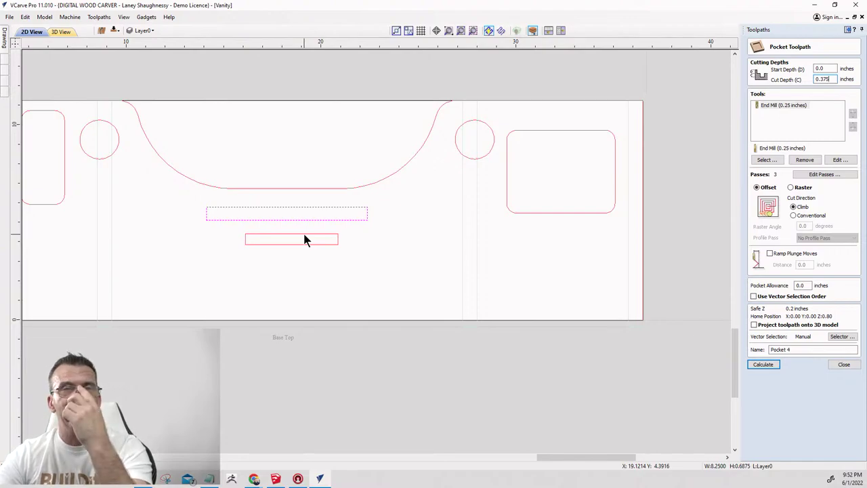
left_click(752, 367)
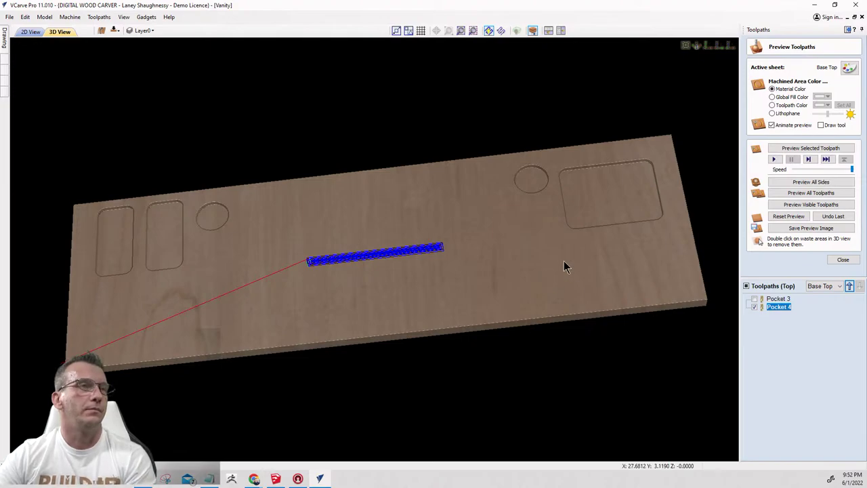
left_click(811, 204)
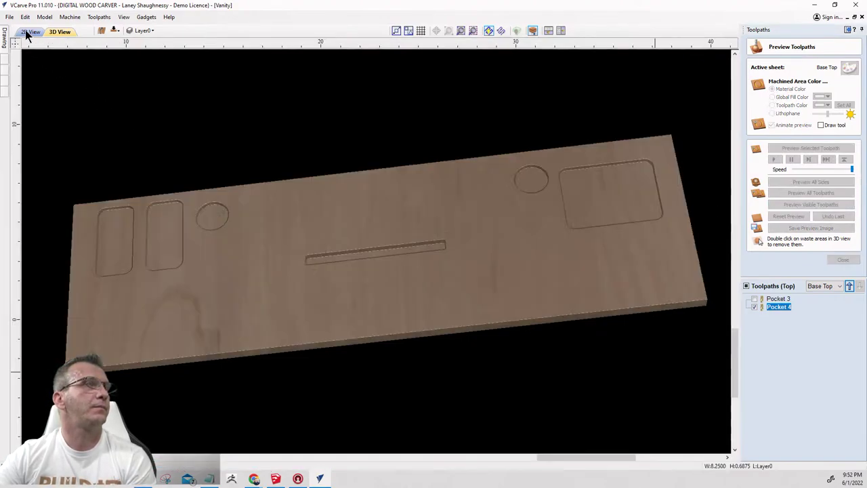
left_click(31, 31)
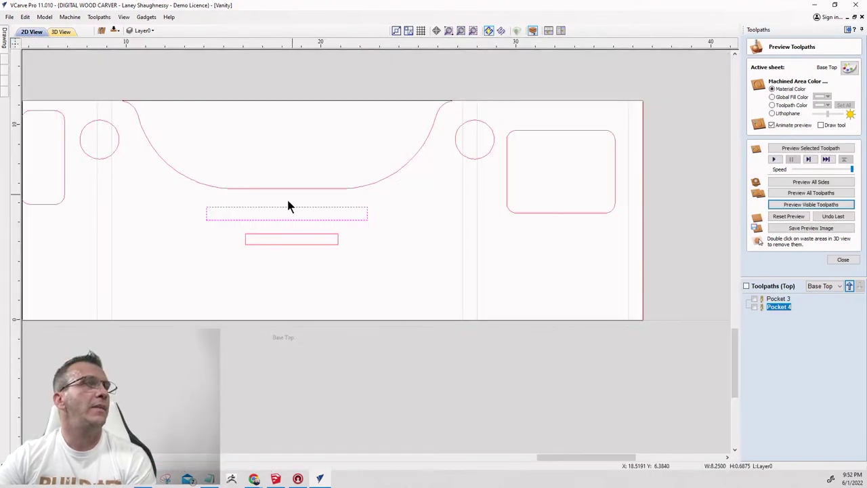
Create Pocket 5 at 0.1875 inch on the lower slot and preview all pockets in 3D.
left_click(275, 233)
left_click(842, 261)
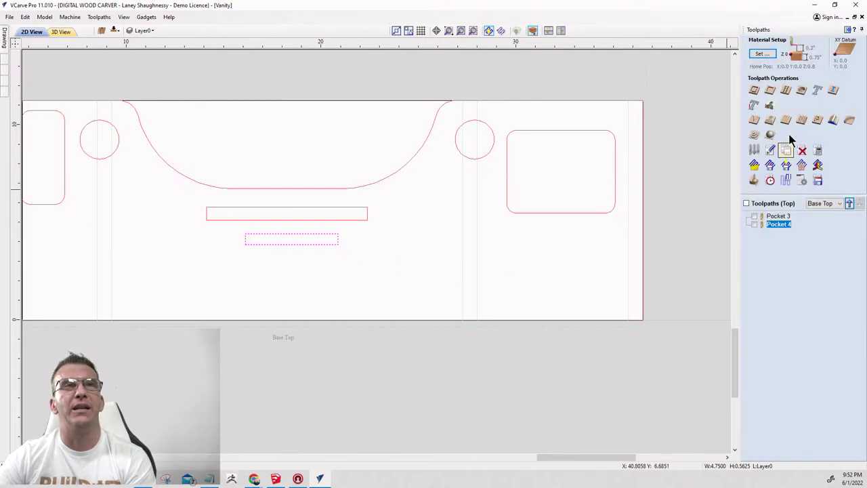
left_click(770, 92)
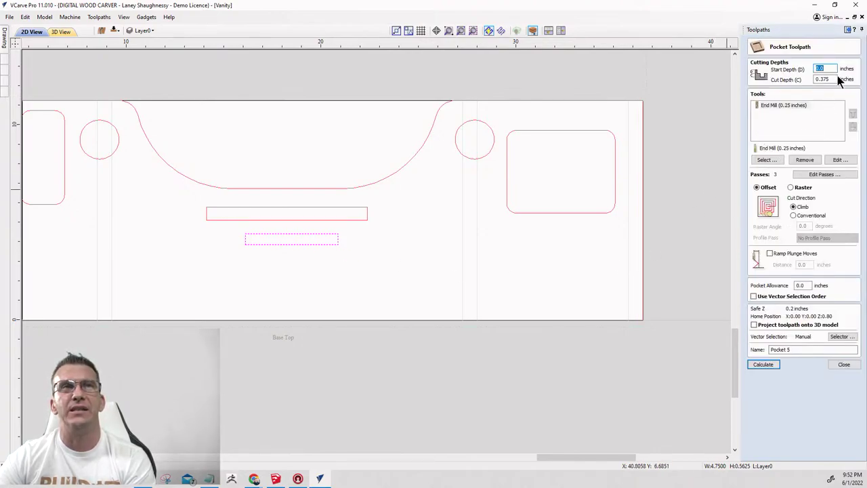
left_click_drag(838, 78, 801, 76)
type(".18")
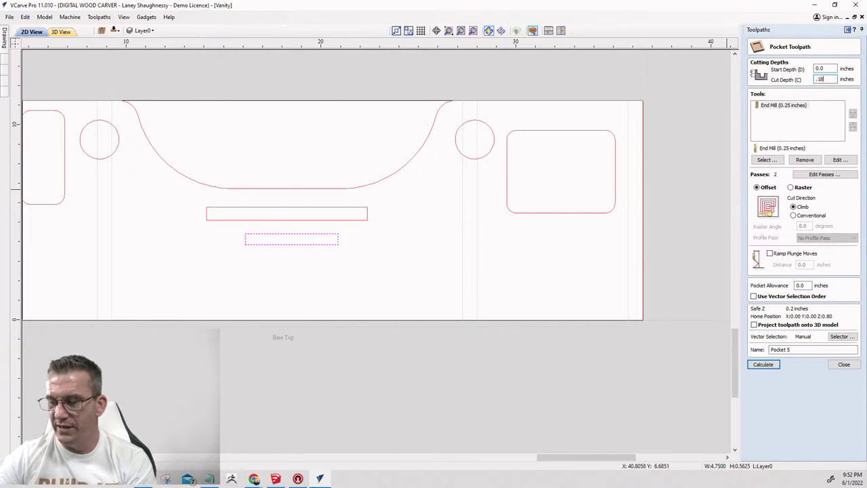
type("75")
left_click(763, 364)
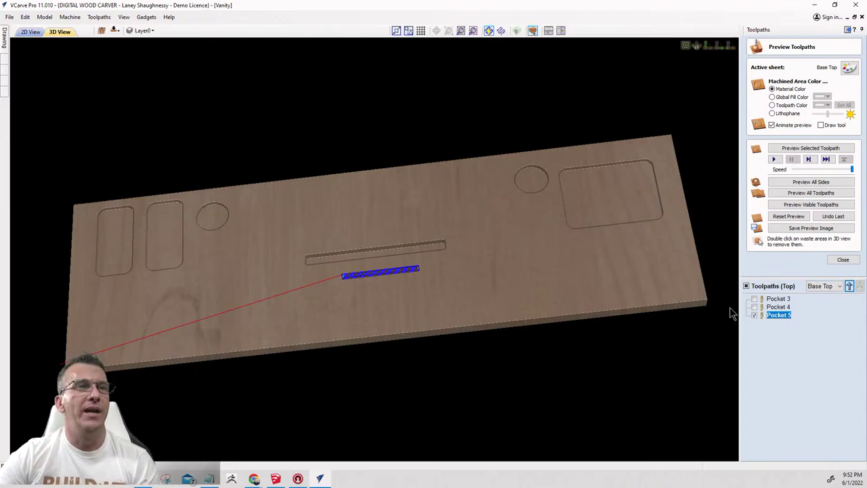
left_click(811, 204)
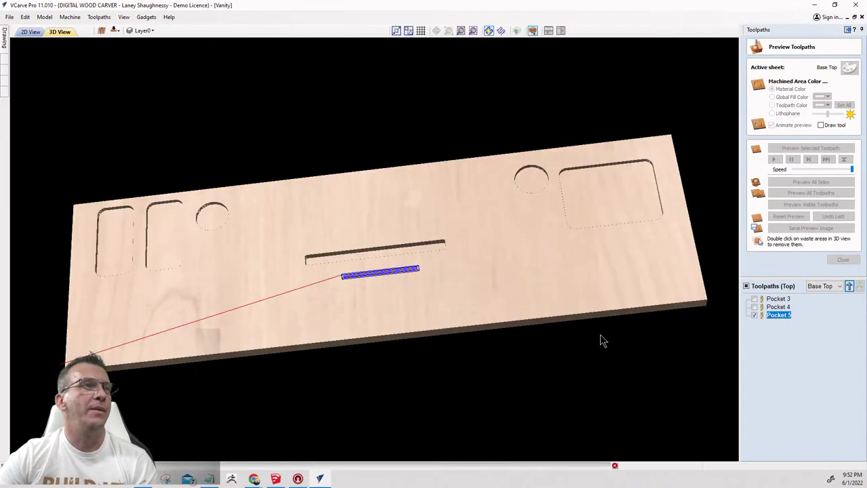
left_click_drag(417, 275, 547, 259)
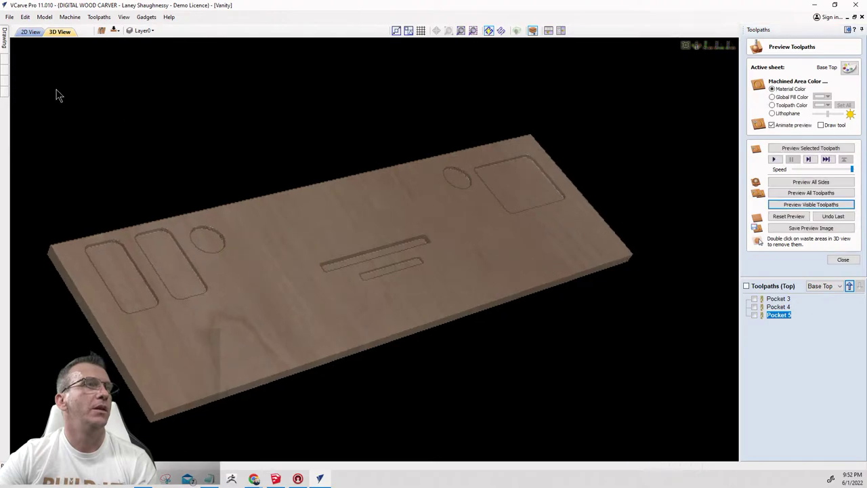
left_click(22, 32)
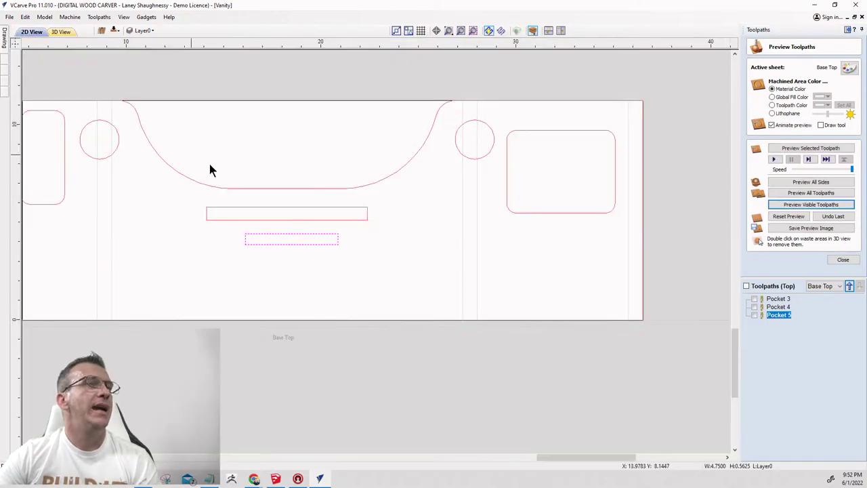
Copy the board outline to the panel's other side.
left_click(413, 160)
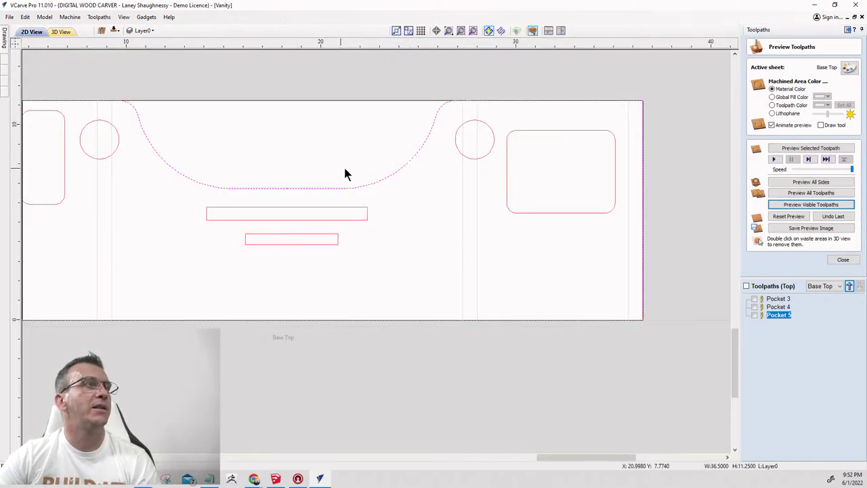
scroll(400, 166, "down", 2)
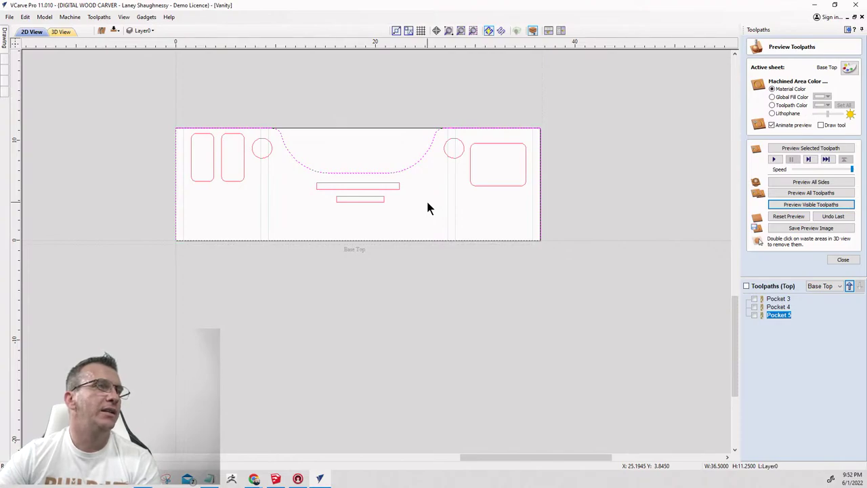
right_click(421, 164)
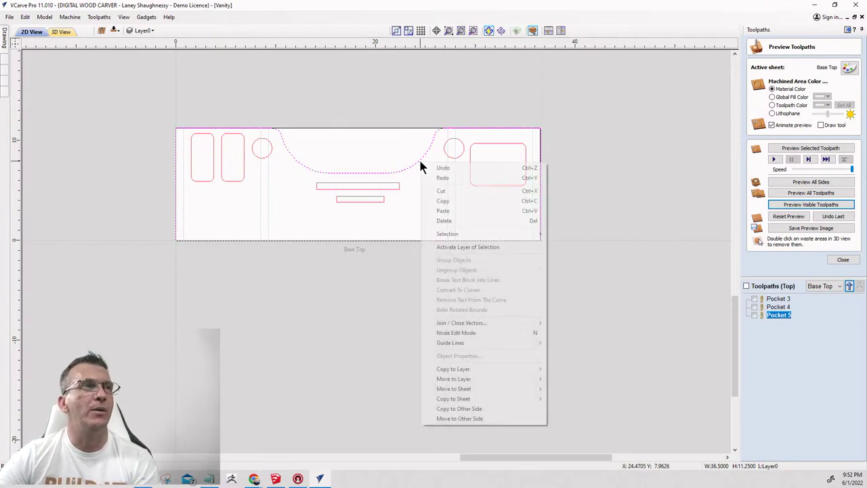
left_click(440, 410)
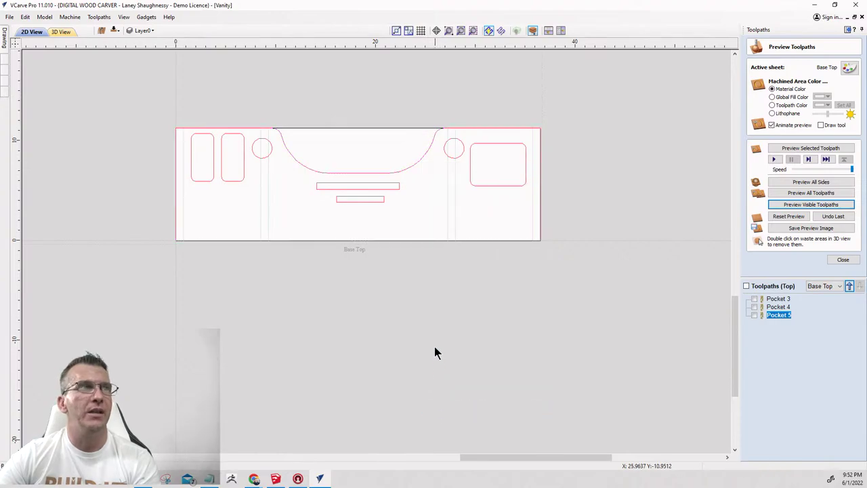
On the bottom side, calculate Pocket 6 at 0.1875 inch for the four vertical strips.
left_click(114, 30)
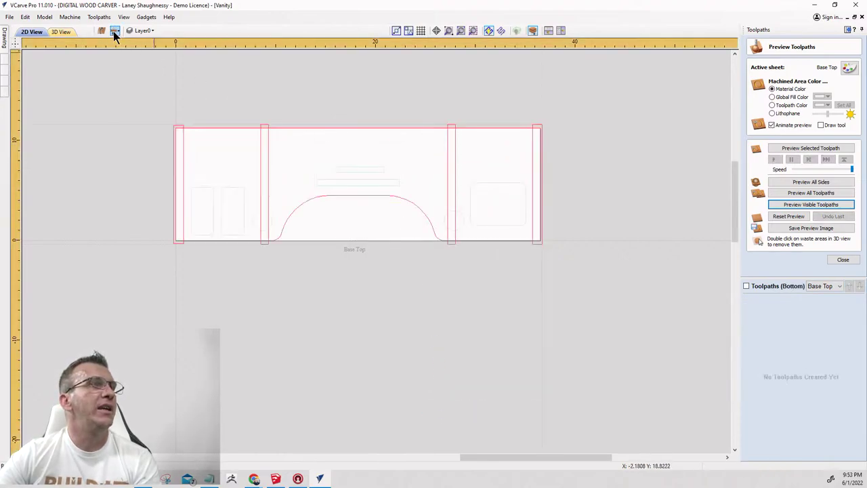
left_click_drag(287, 165, 180, 144)
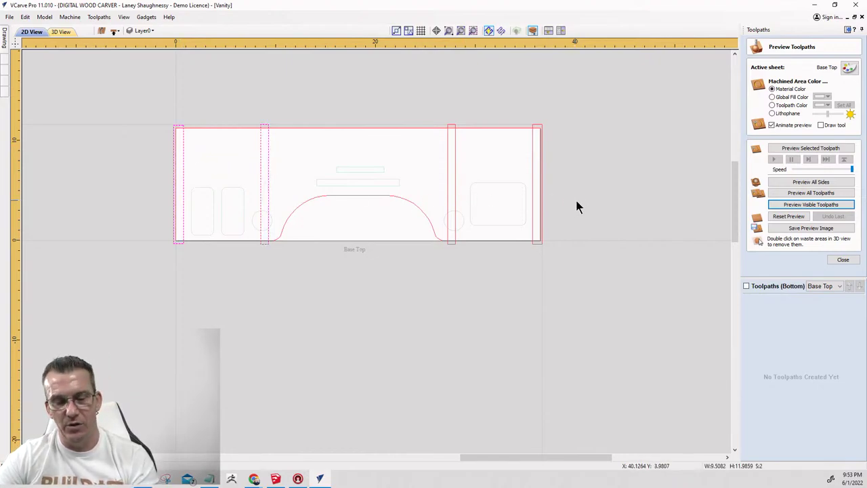
left_click(537, 166, "shift")
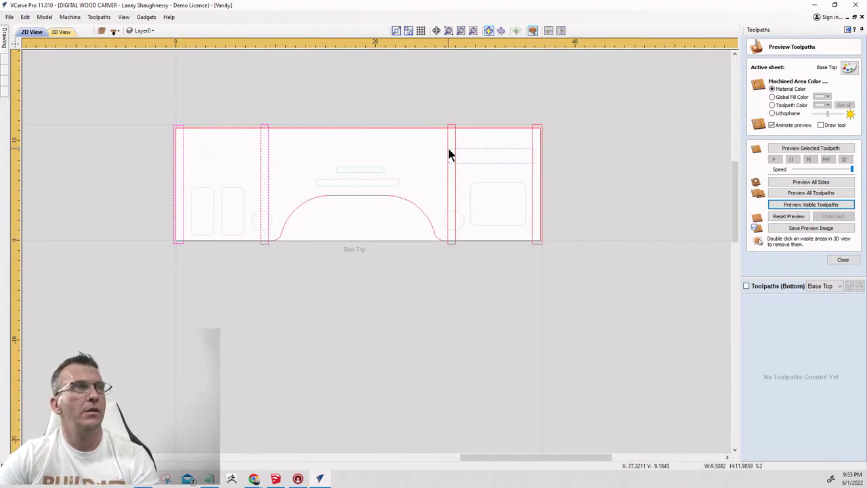
left_click(451, 153, "shift")
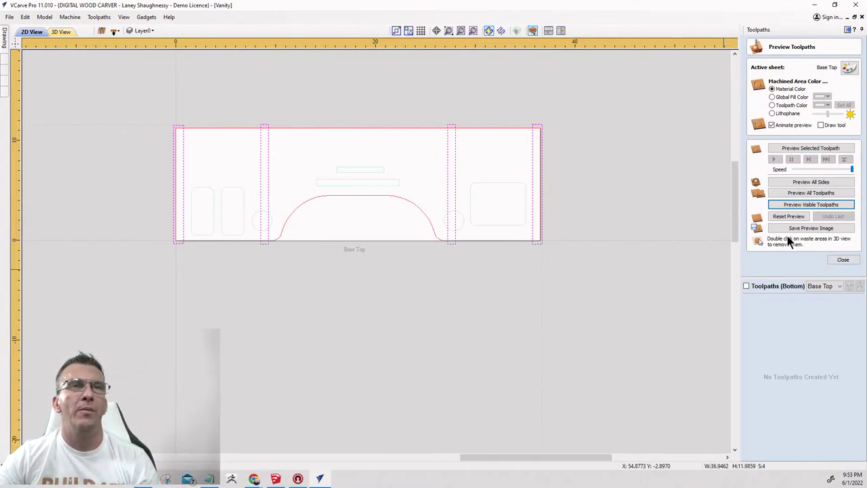
left_click(843, 260)
left_click(770, 89)
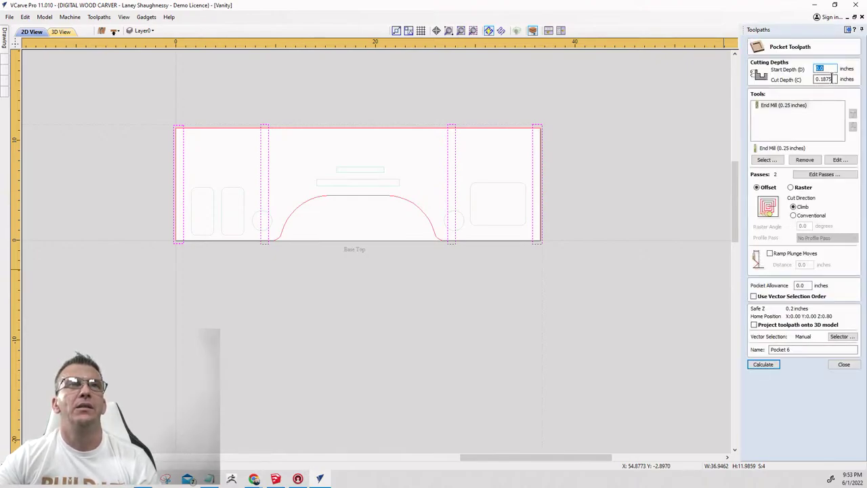
key("Tab")
left_click(763, 364)
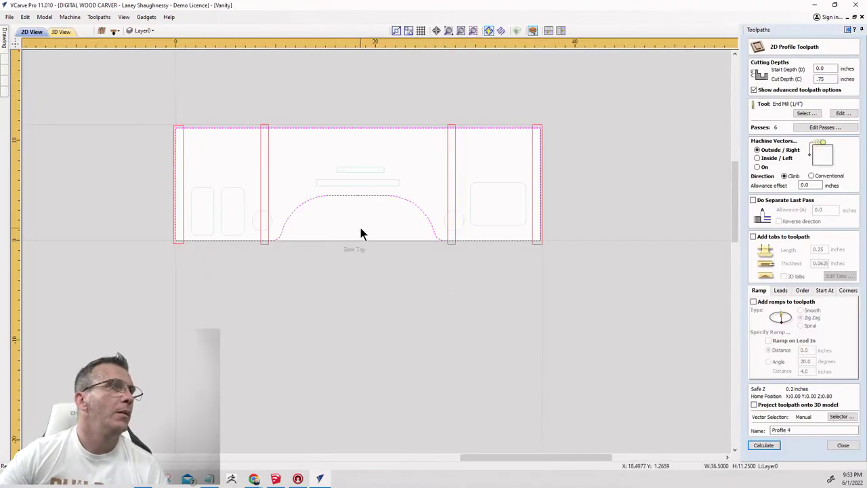
Join the board outline into one closed vector and calculate a 0.75-inch outside profile.
left_click(6, 39)
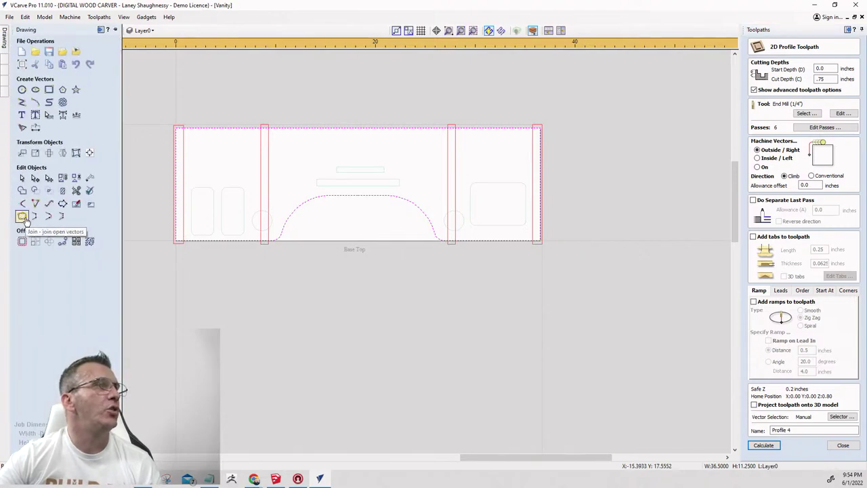
left_click(23, 217)
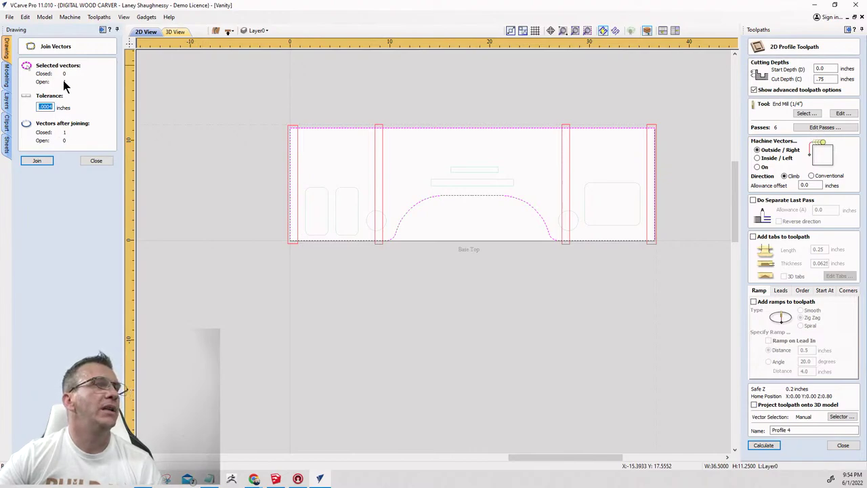
left_click(36, 163)
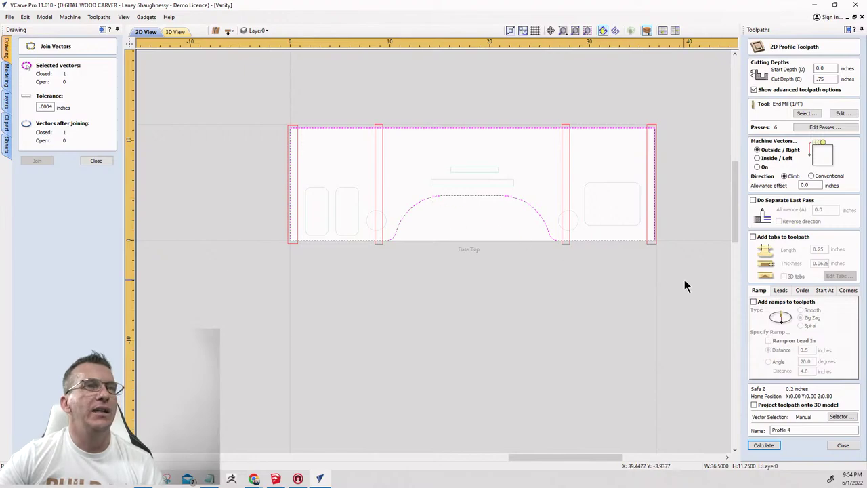
left_click(764, 445)
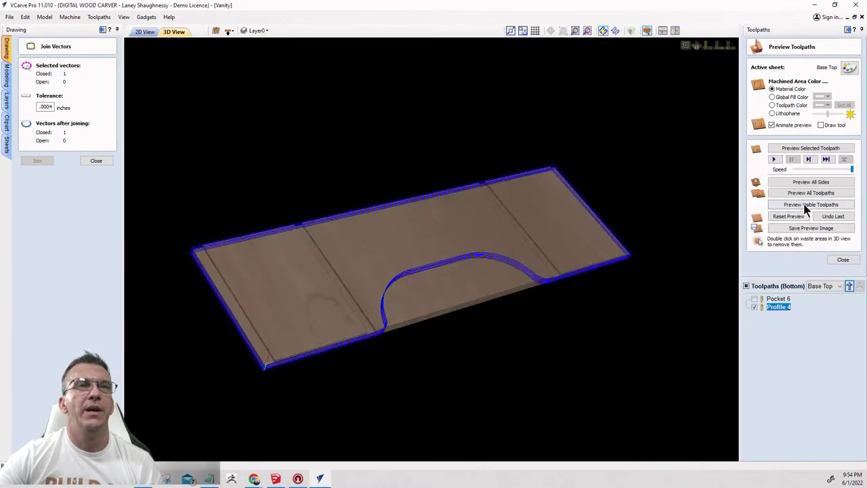
Preview the bottom-side toolpaths in 3D with the arch waste removed, then return to 2D.
left_click(805, 205)
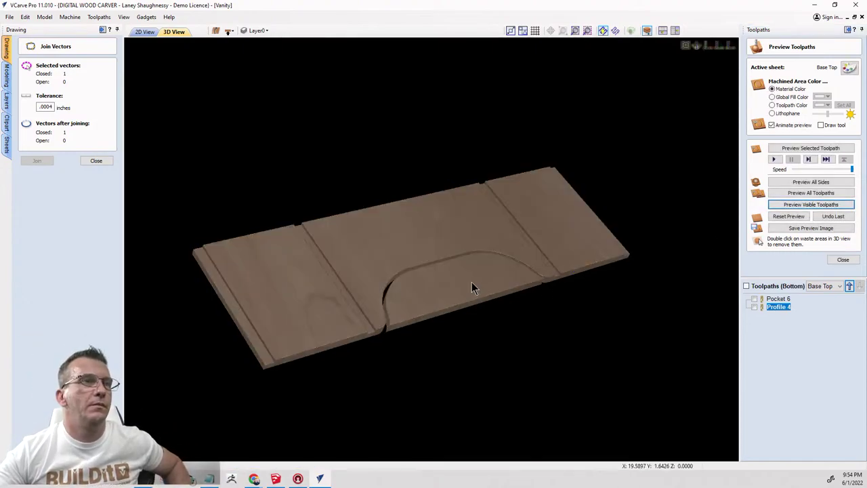
double_click(505, 284)
left_click_drag(362, 265, 348, 311)
left_click_drag(288, 350, 234, 156)
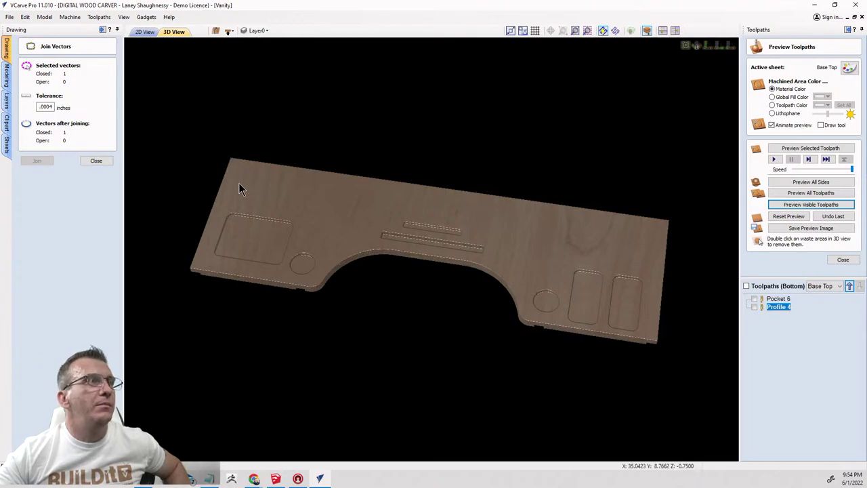
left_click(143, 33)
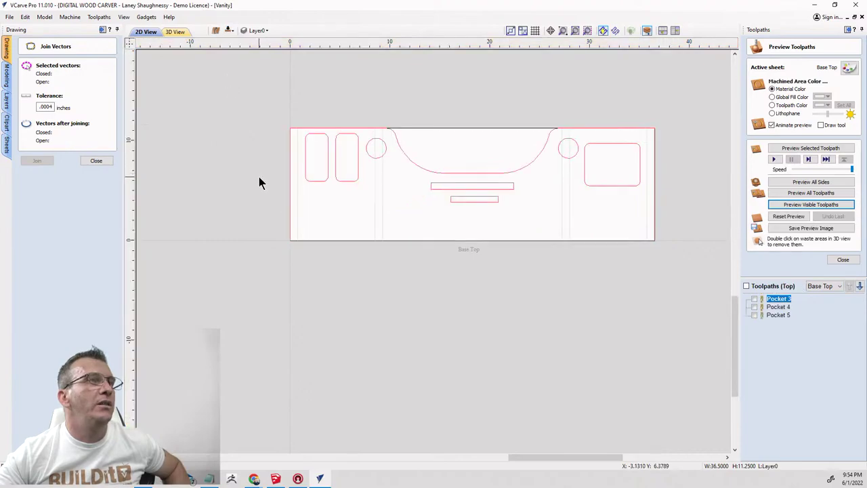
Close Join Vectors, zoom out, and start Draw Rectangle from Create Vectors.
left_click(101, 161)
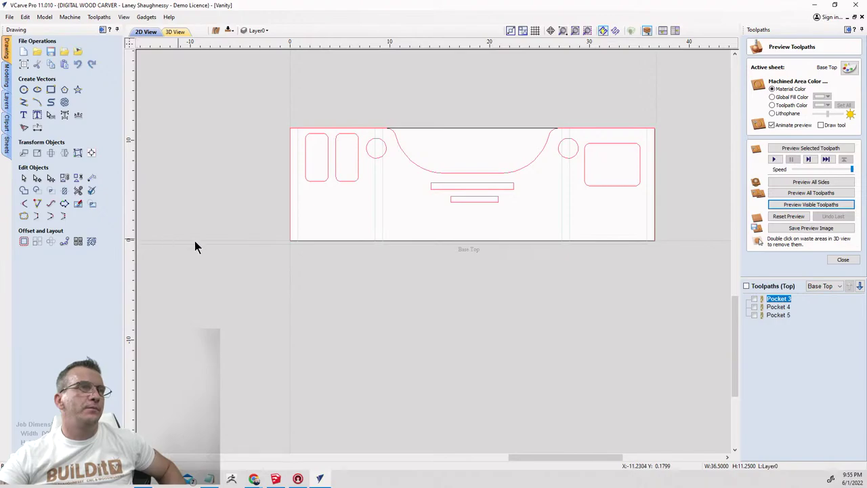
scroll(469, 284, "down", 1)
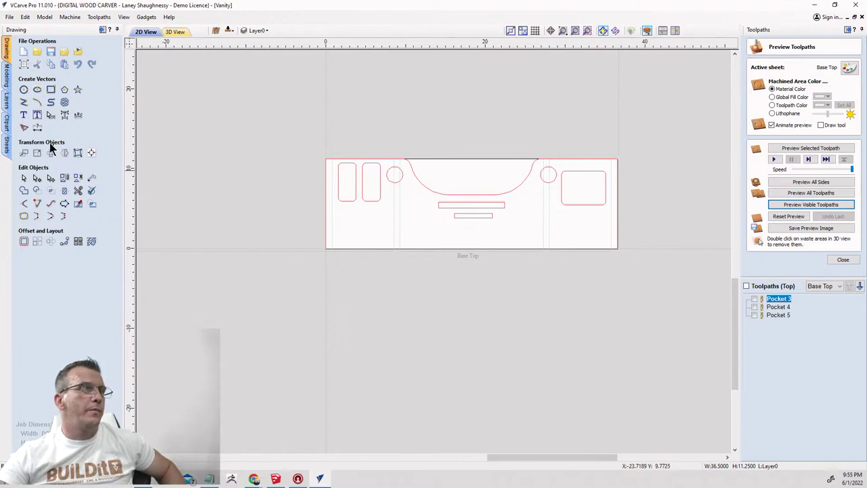
left_click(51, 90)
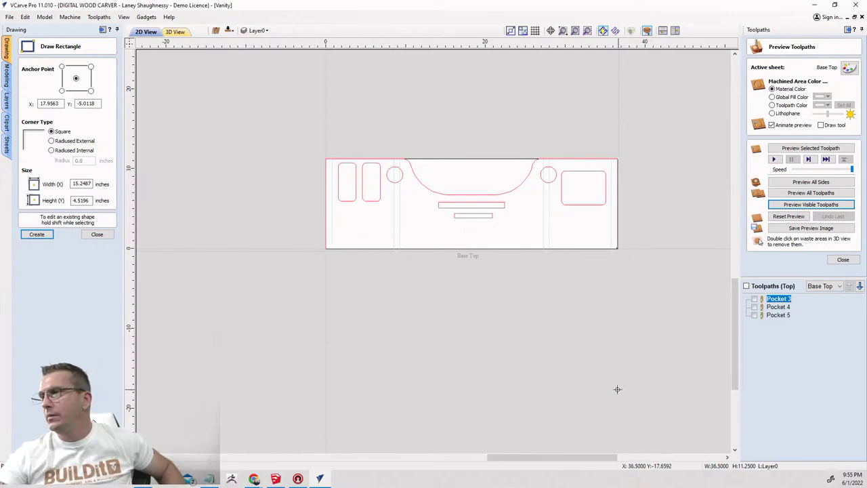
Draw a 36.5 x 2.25 inch rectangle along the panel's bottom edge, aligned to the origin.
left_click(325, 241)
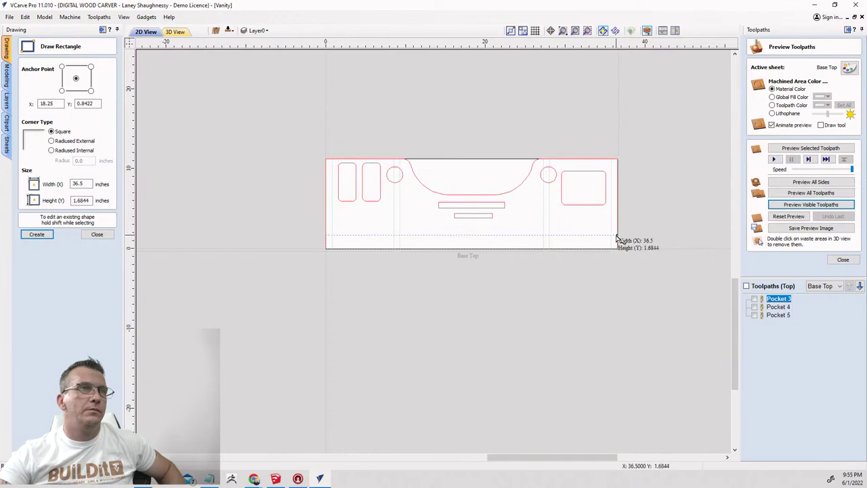
left_click(617, 238)
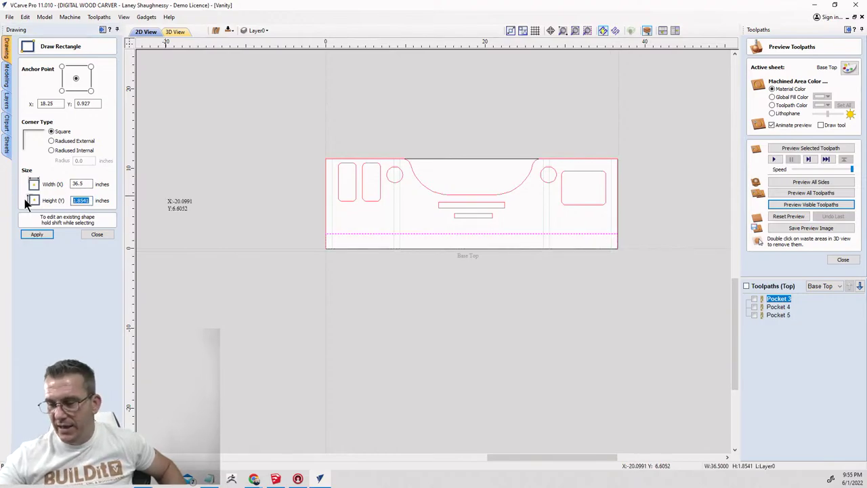
type("2.")
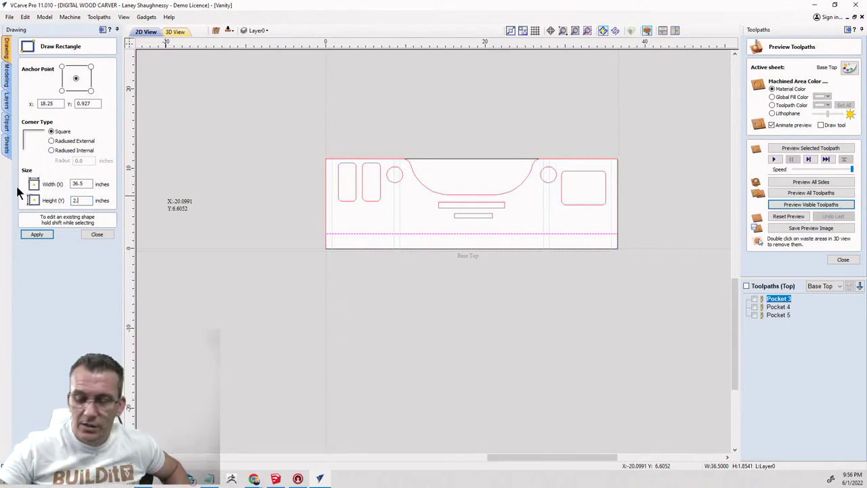
type("25")
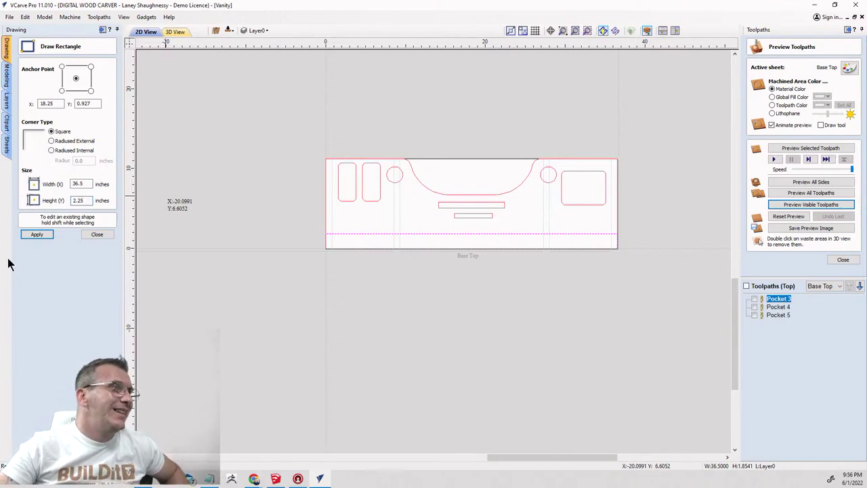
left_click(37, 235)
key("Escape")
scroll(345, 275, "up", 8)
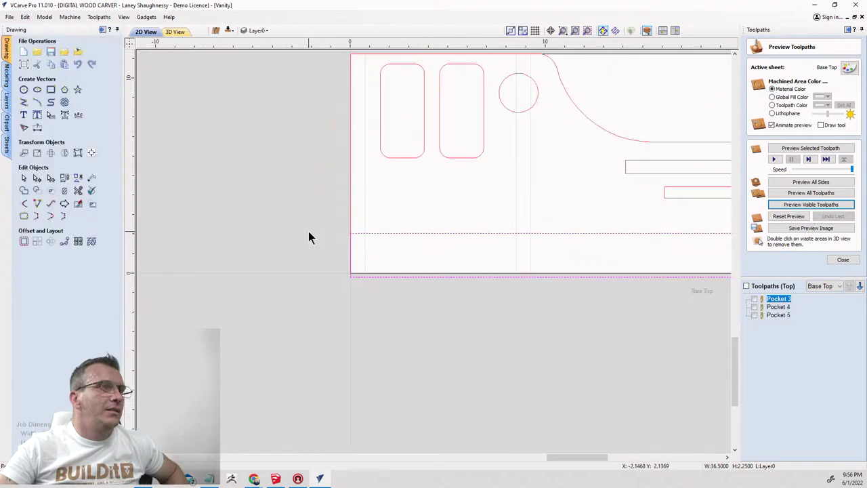
left_click_drag(372, 305, 369, 290)
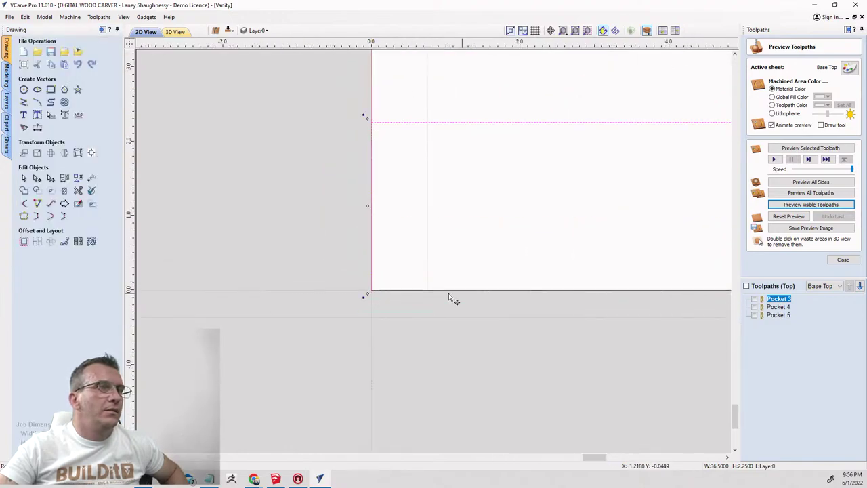
scroll(452, 300, "down", 8)
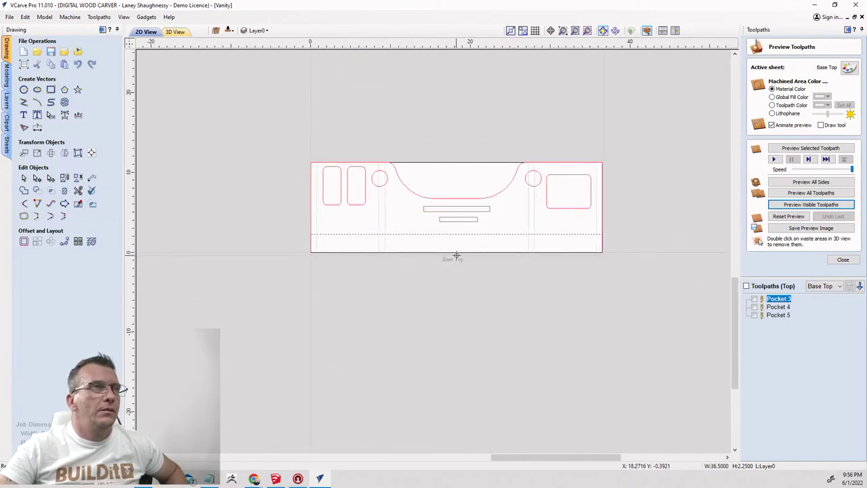
left_click_drag(454, 253, 455, 261)
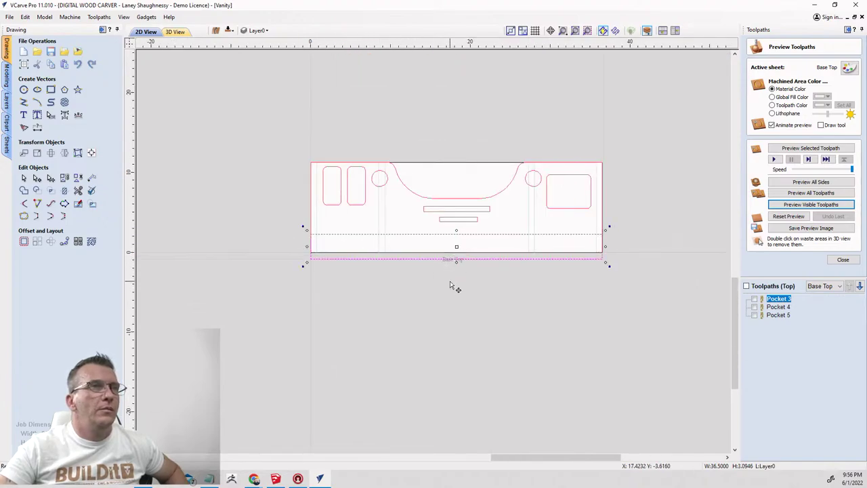
left_click(843, 260)
Add the bottom strip to Pocket 3's shapes and recalculate the toolpath.
double_click(778, 217)
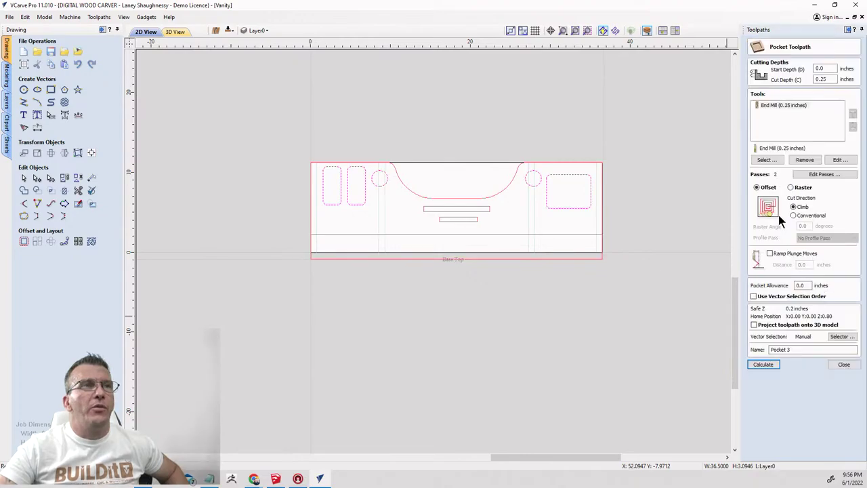
left_click(587, 258, "shift")
left_click(761, 364)
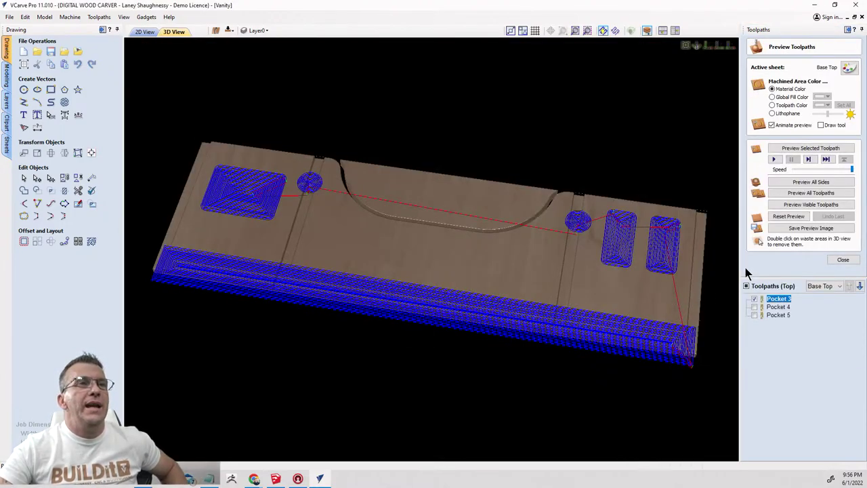
Preview the visible toolpaths in 3D and orbit the carved board, then return to 2D.
left_click(815, 204)
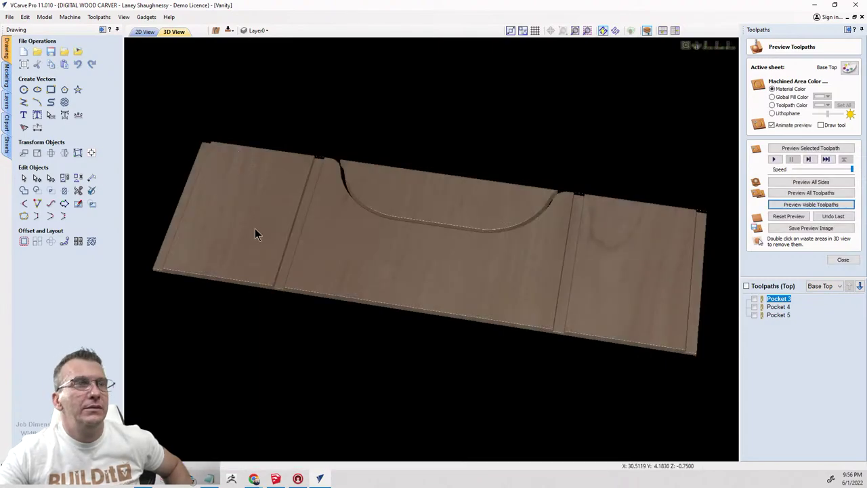
left_click_drag(412, 38, 409, 328)
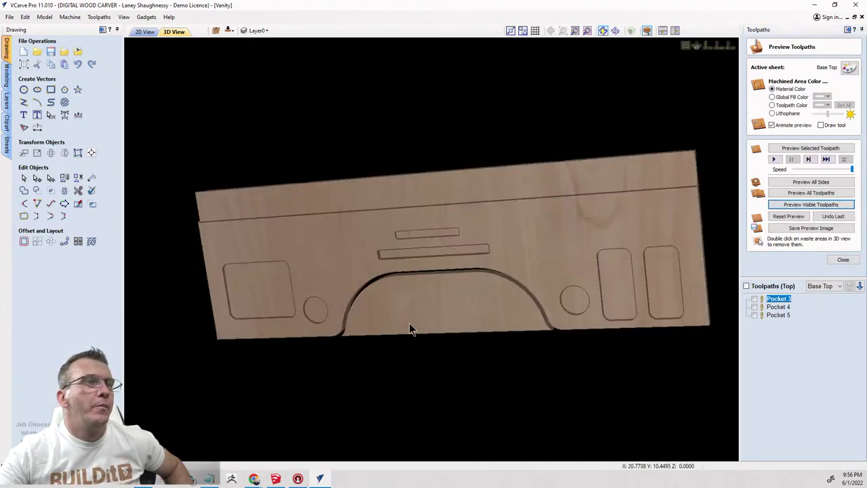
double_click(427, 316)
left_click_drag(584, 204, 445, 228)
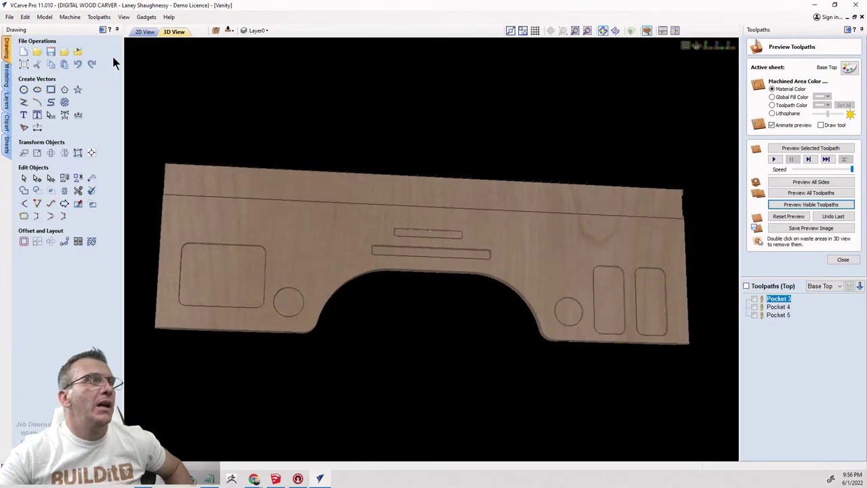
left_click(142, 32)
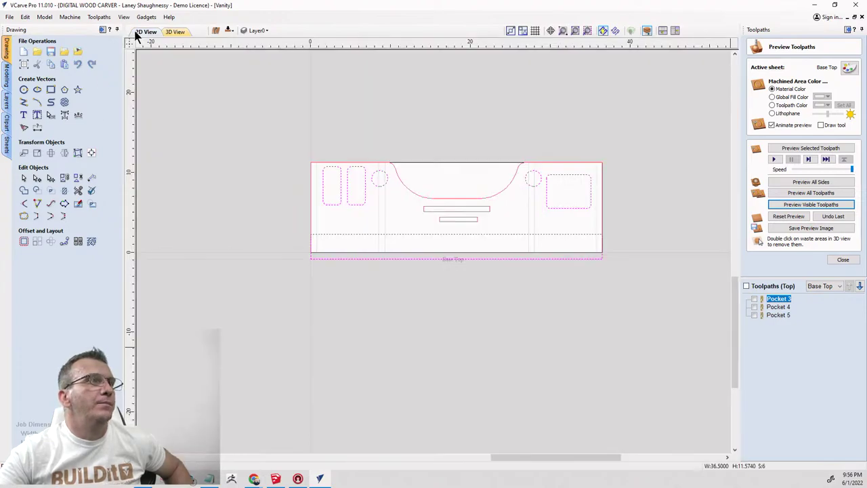
Stretch the bottom strip rectangle slightly past both ends of the board.
left_click(596, 259)
left_click(551, 269)
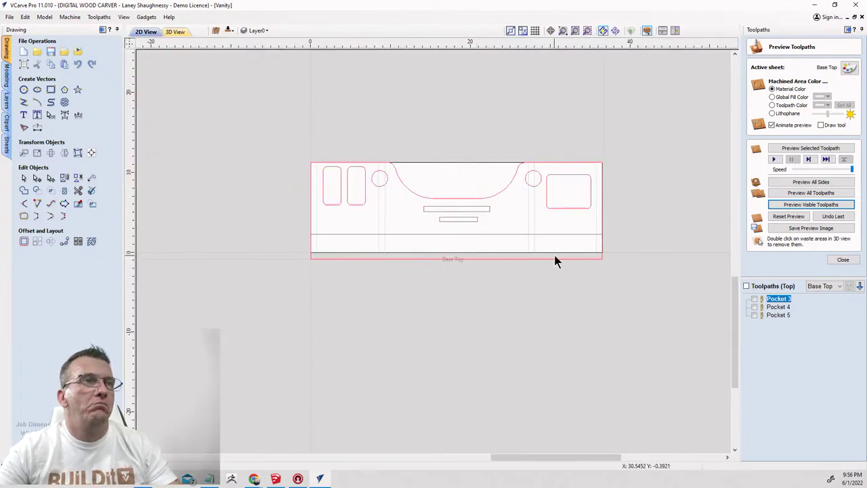
left_click(603, 252)
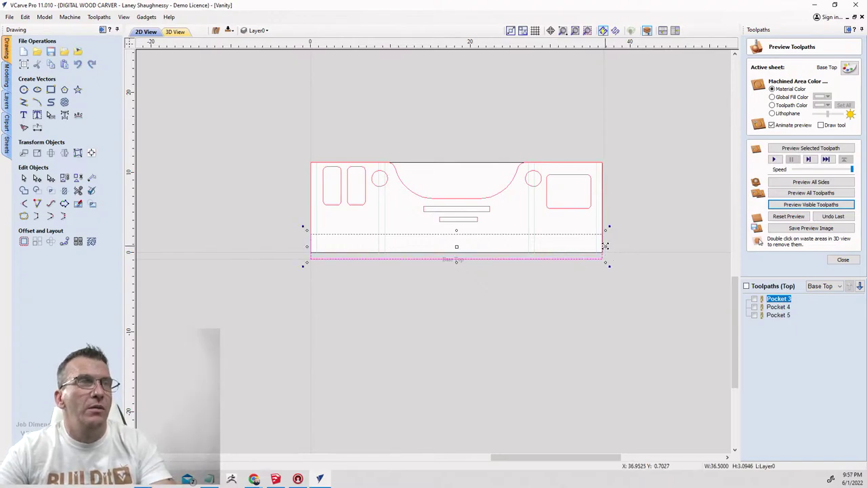
left_click_drag(605, 247, 605, 246)
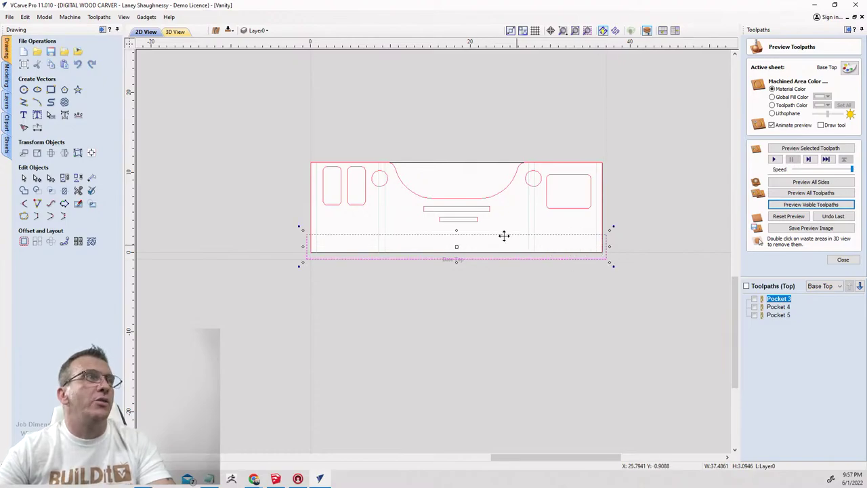
Recalculate Pocket 3 for the wider strip and preview the visible toolpaths in 3D.
right_click(777, 299)
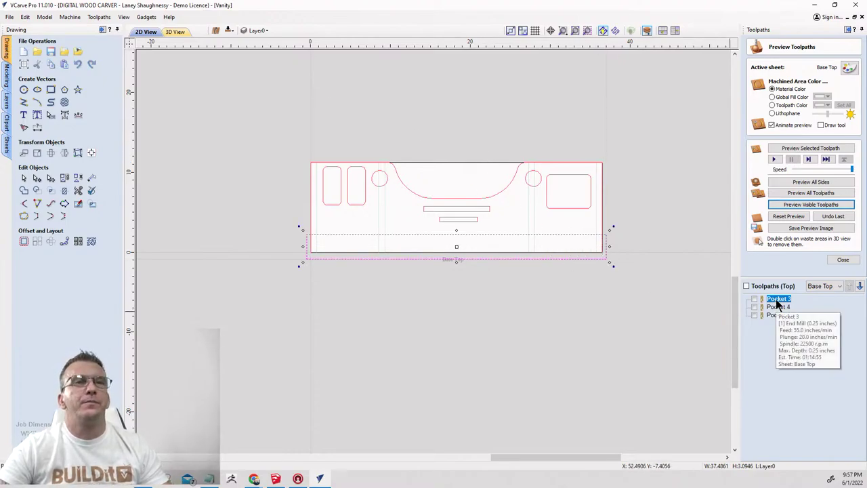
mouse_move(790, 371)
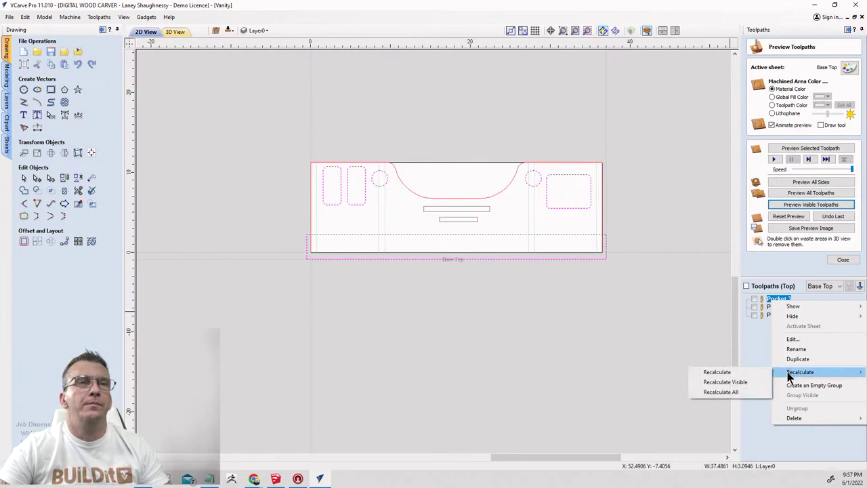
left_click(741, 373)
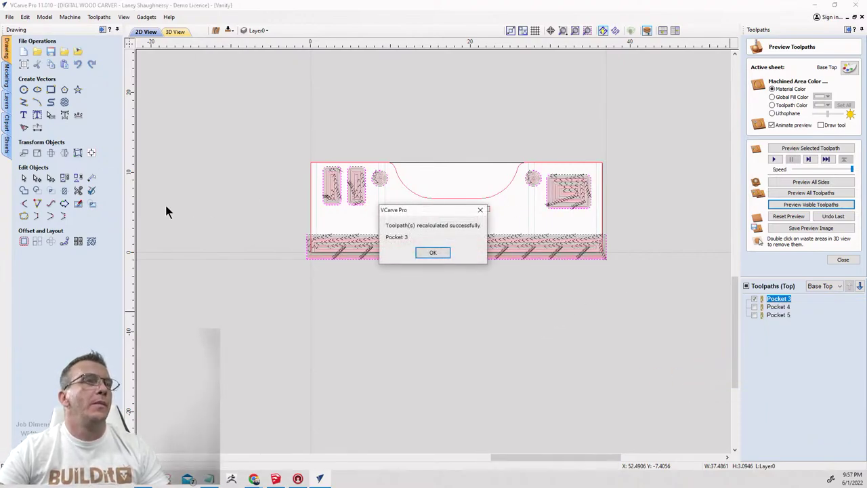
left_click(427, 253)
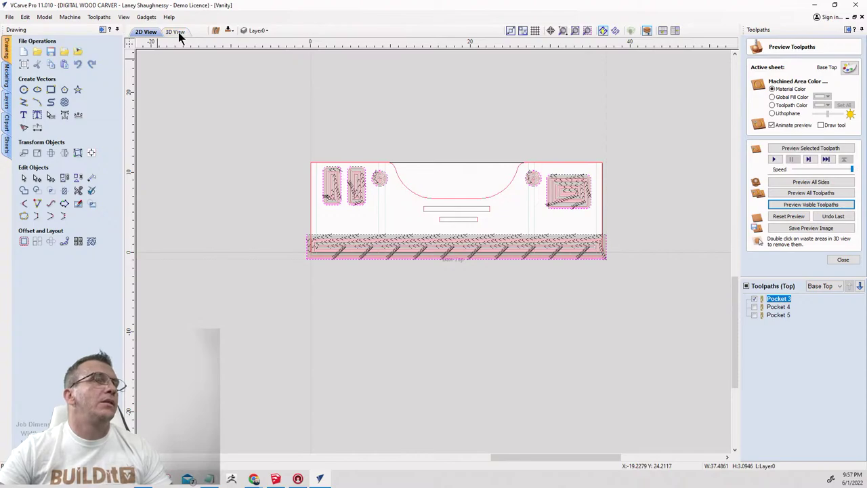
left_click(177, 32)
left_click(803, 205)
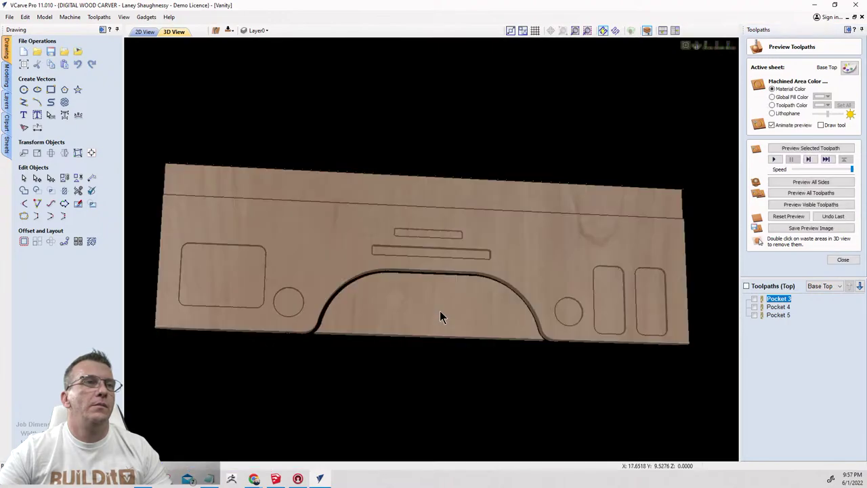
Orbit and zoom to inspect the recalculated Pocket 3 carving, then go back to 2D.
left_click_drag(332, 232, 287, 244)
left_click_drag(348, 203, 676, 206)
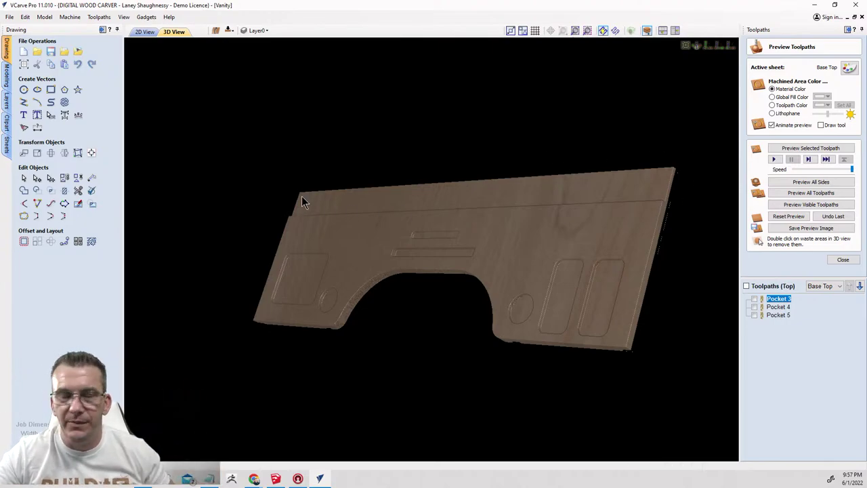
left_click_drag(519, 277, 511, 16)
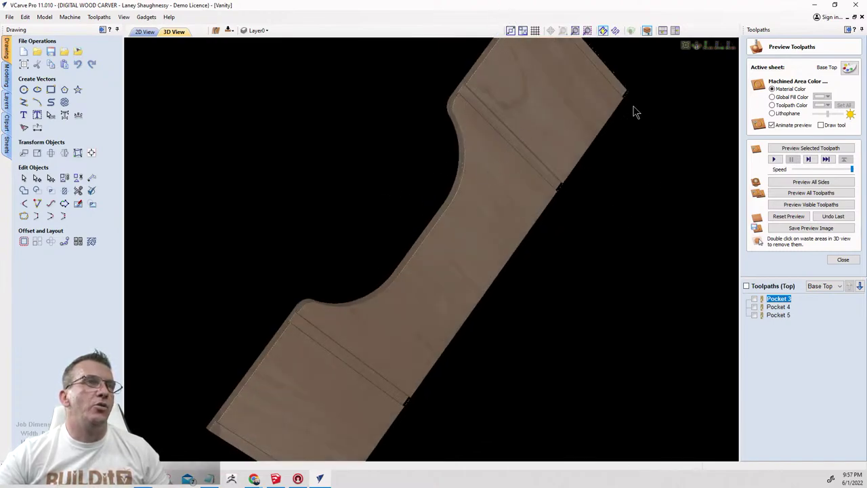
scroll(565, 144, "down", 2)
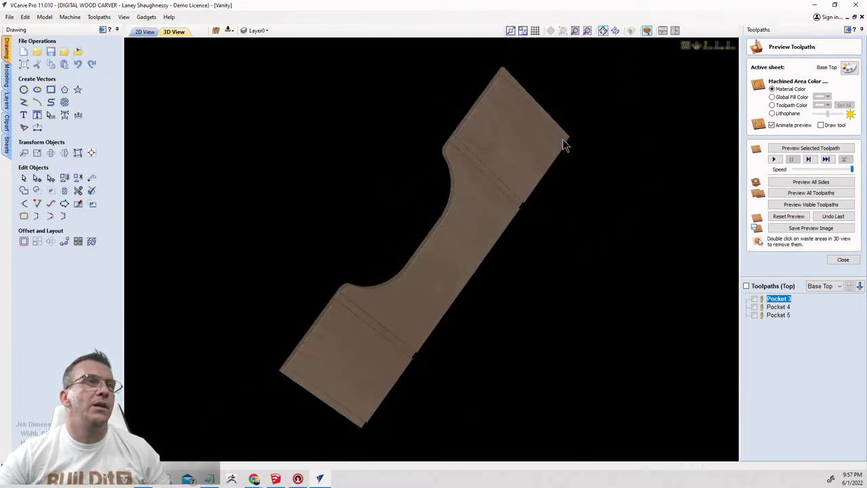
left_click_drag(566, 144, 483, 288)
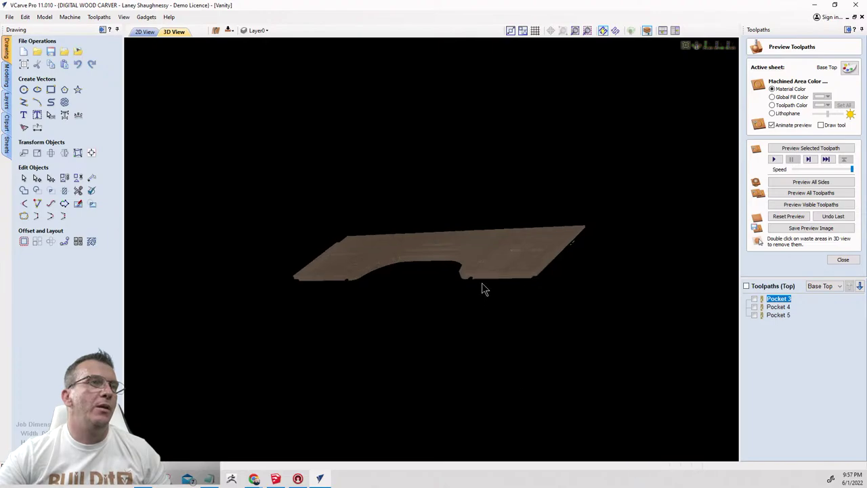
scroll(483, 289, "up", 3)
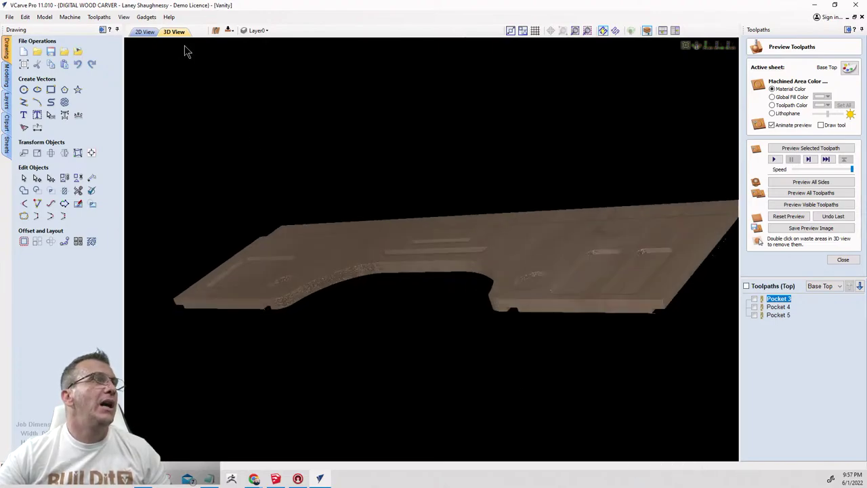
left_click(144, 32)
Launch a second VCarve Pro 11.0 window from the taskbar jump list and maximize it.
scroll(431, 166, "down", 3)
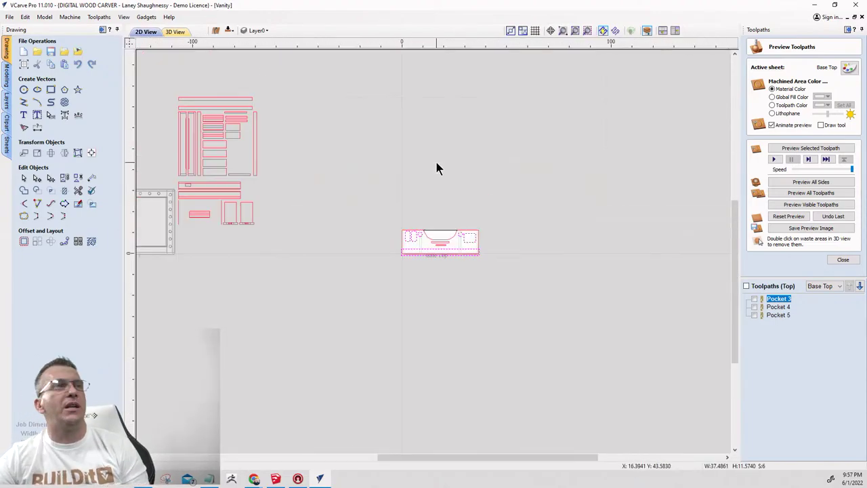
scroll(436, 170, "down", 2)
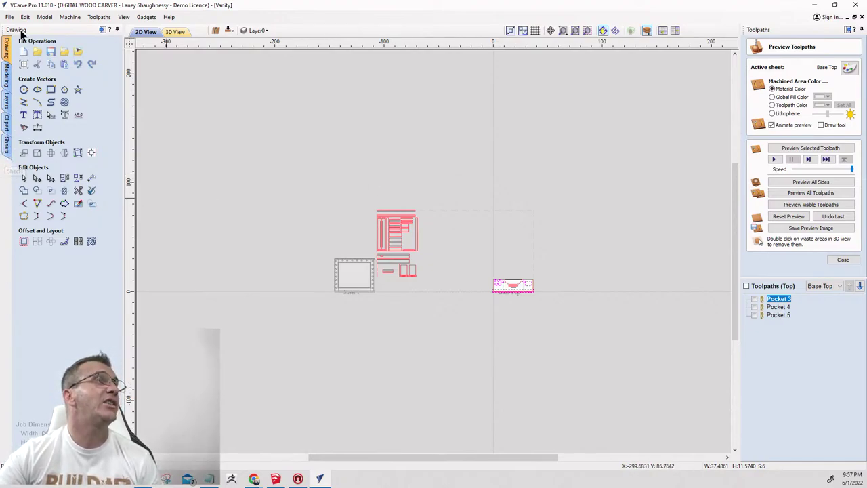
right_click(323, 478)
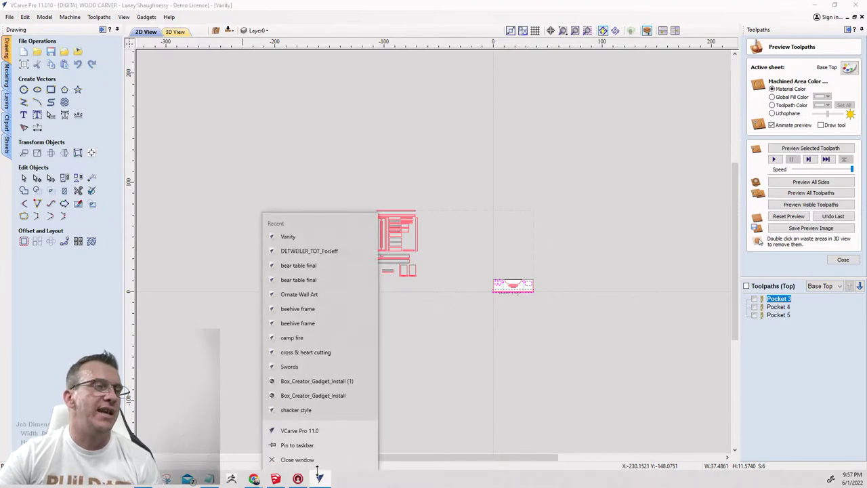
left_click(295, 432)
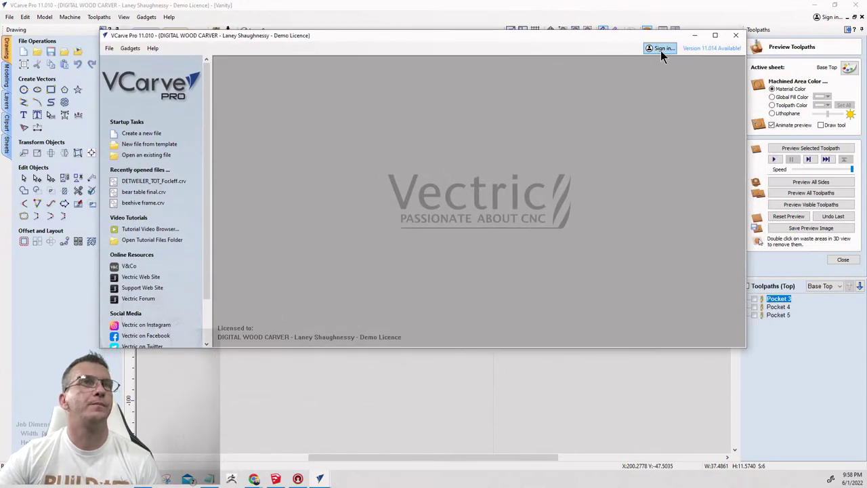
left_click(715, 36)
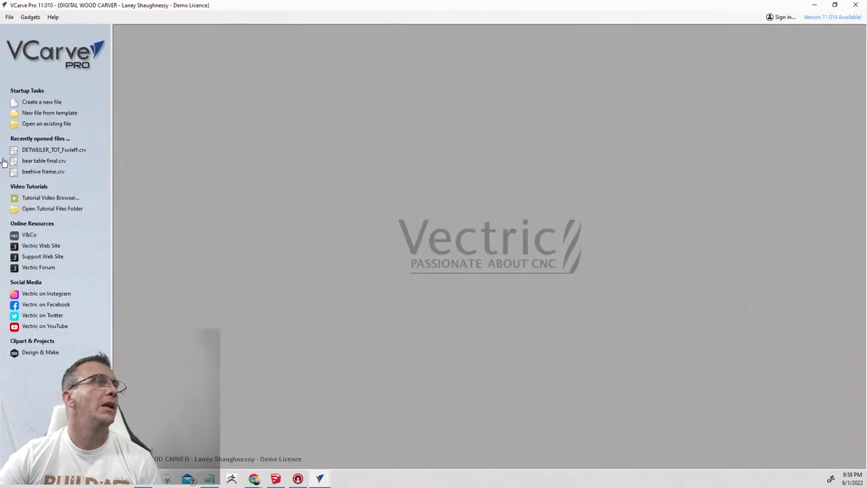
Create a new job sized 36 x 24 inches.
left_click(10, 16)
left_click(10, 17)
left_click(9, 17)
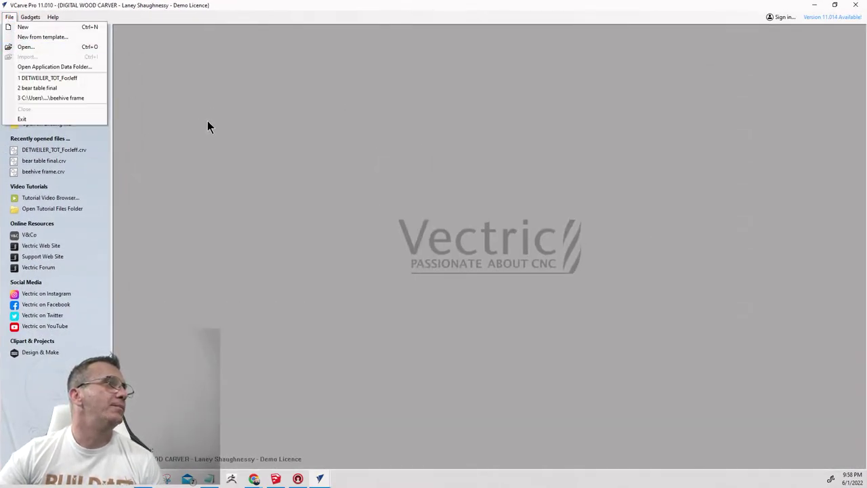
left_click(207, 122)
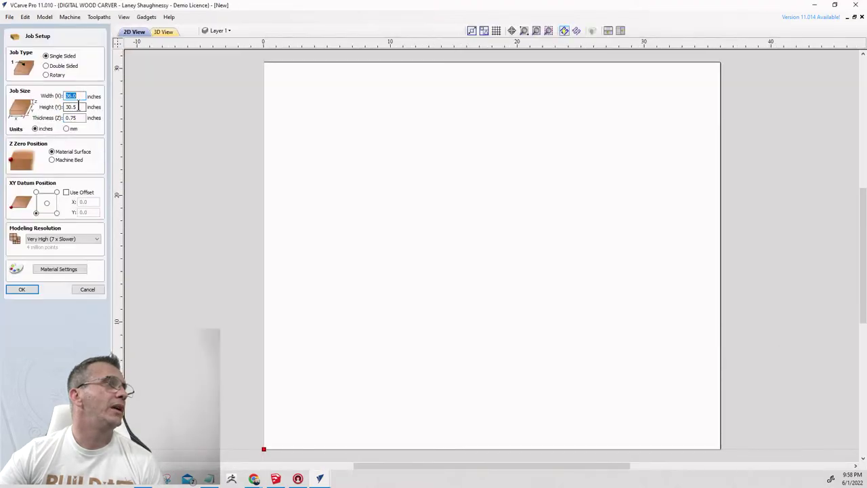
left_click(79, 106)
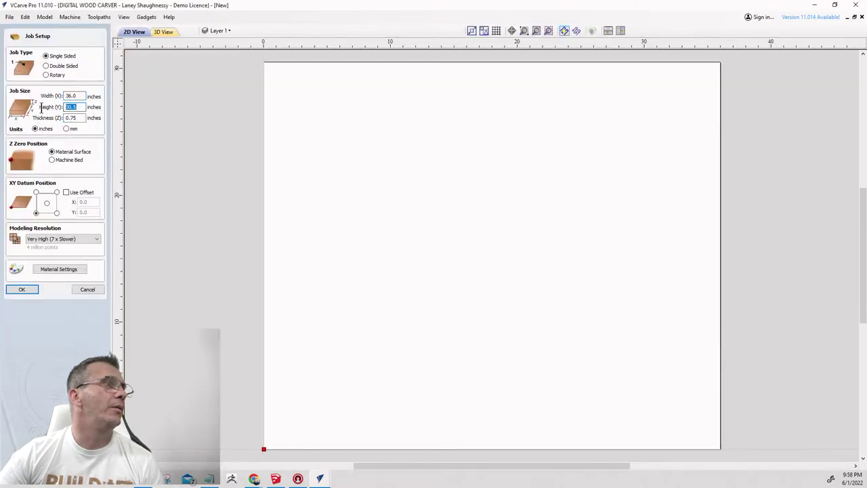
type("24")
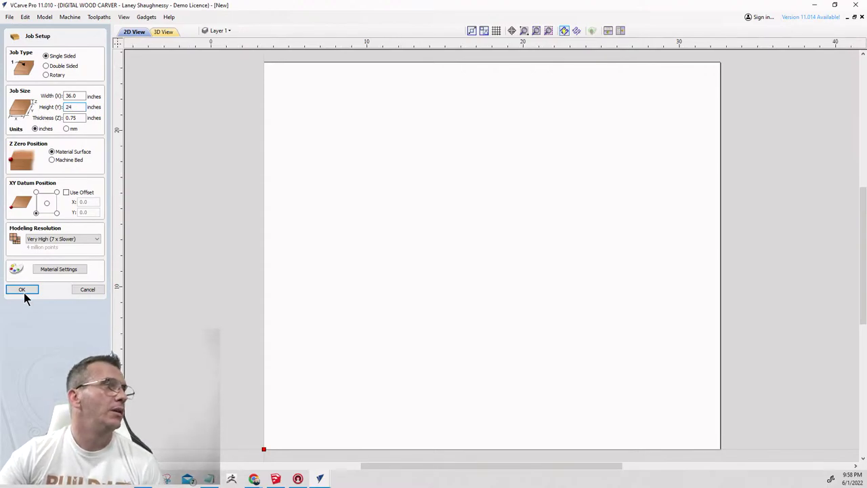
left_click(23, 292)
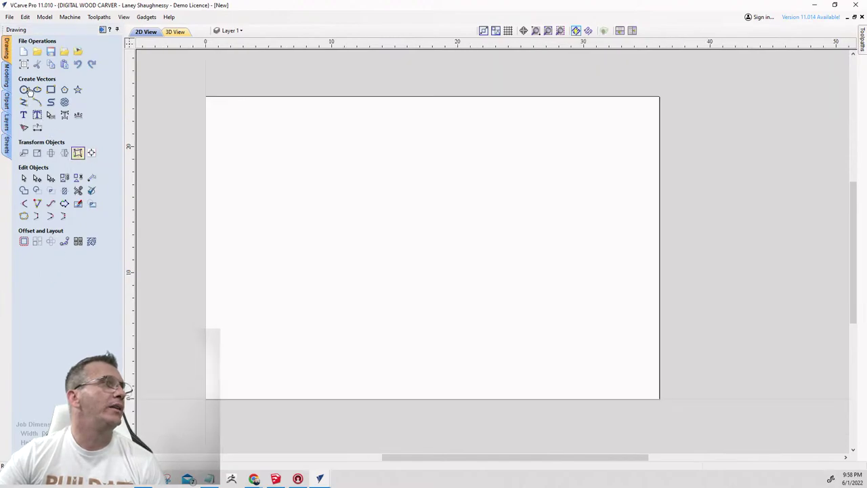
Draw a 3-inch circle at the sheet's lower-left corner and bring up Array Copy for it.
left_click(24, 89)
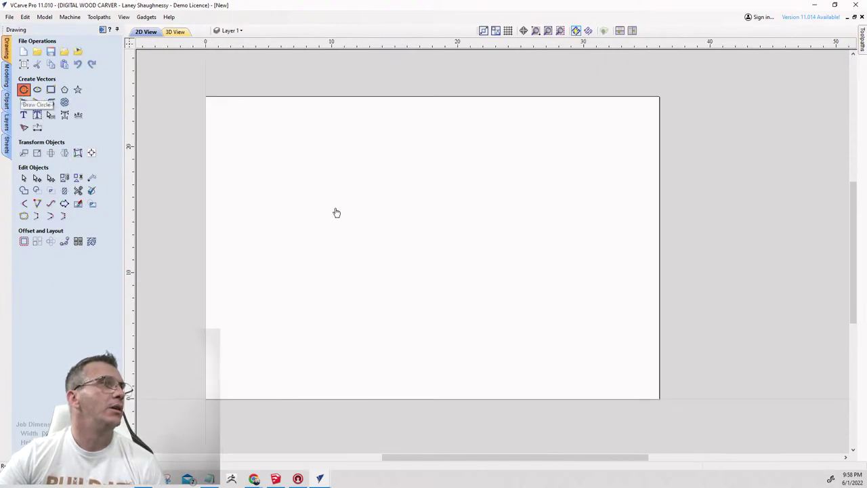
left_click_drag(232, 373, 244, 382)
left_click(93, 146)
scroll(224, 207, "down", 3)
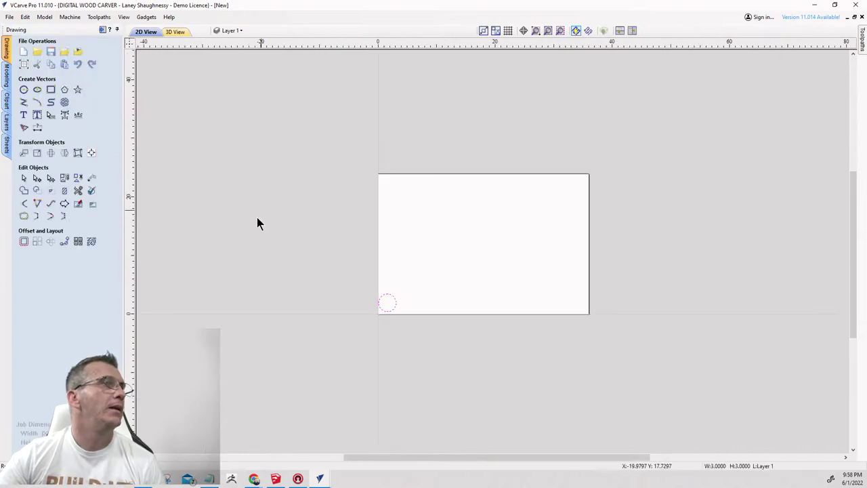
scroll(388, 323, "up", 2)
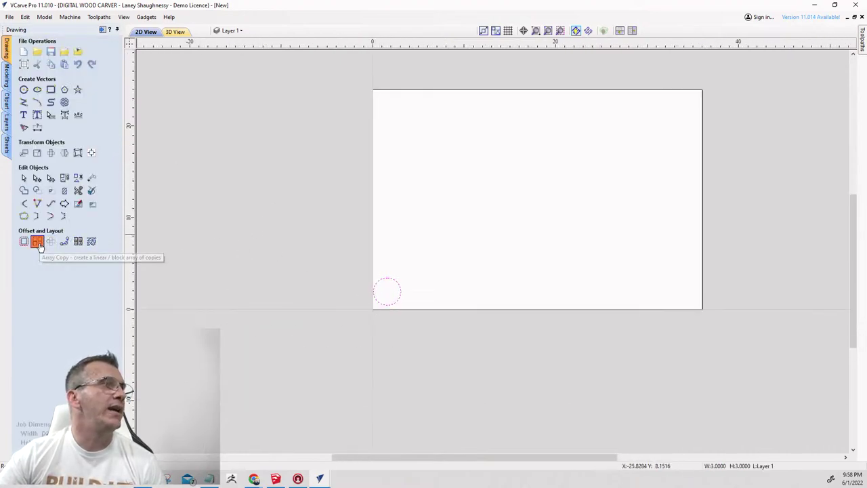
left_click(37, 242)
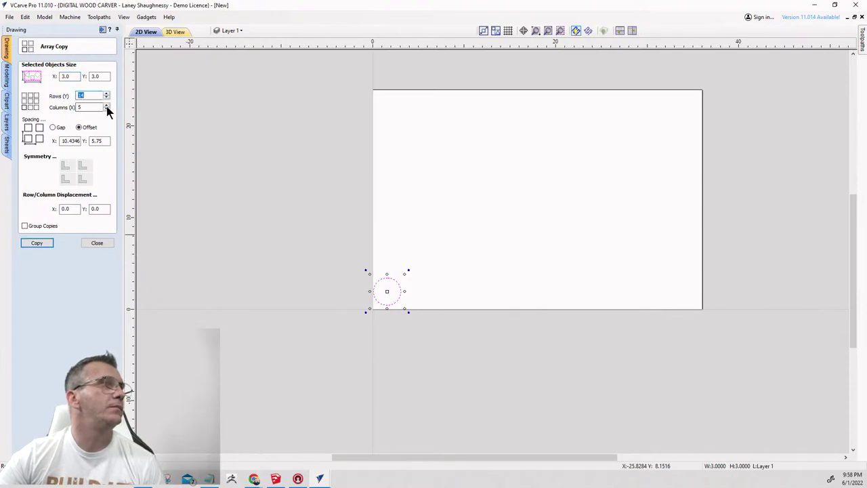
Array the circle into 14 rows by 14 columns with 0.25-inch X and Y gaps.
left_click(106, 105)
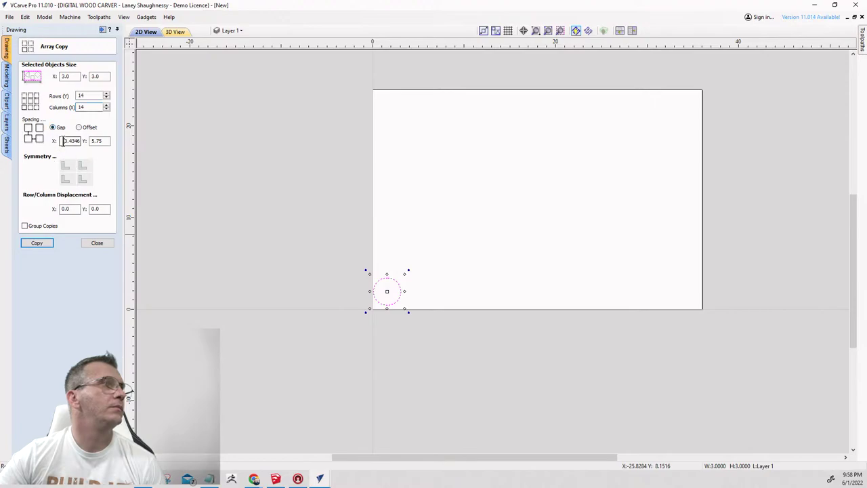
left_click_drag(63, 141, 124, 149)
type(".")
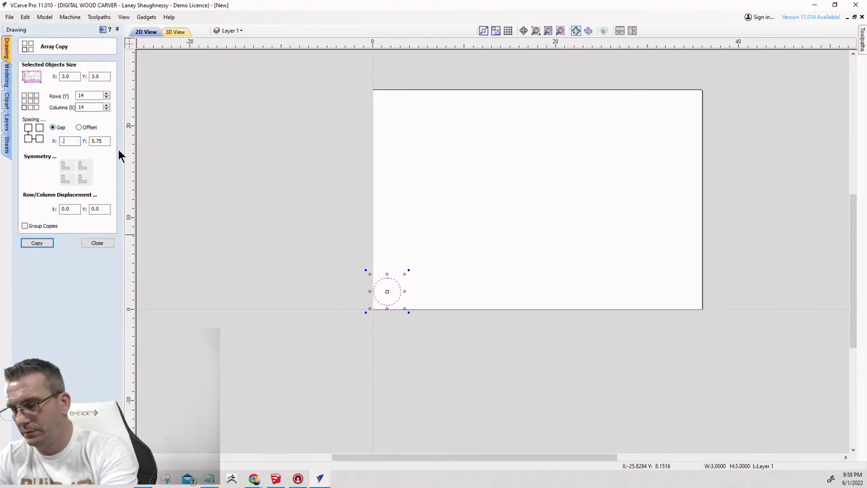
type("25")
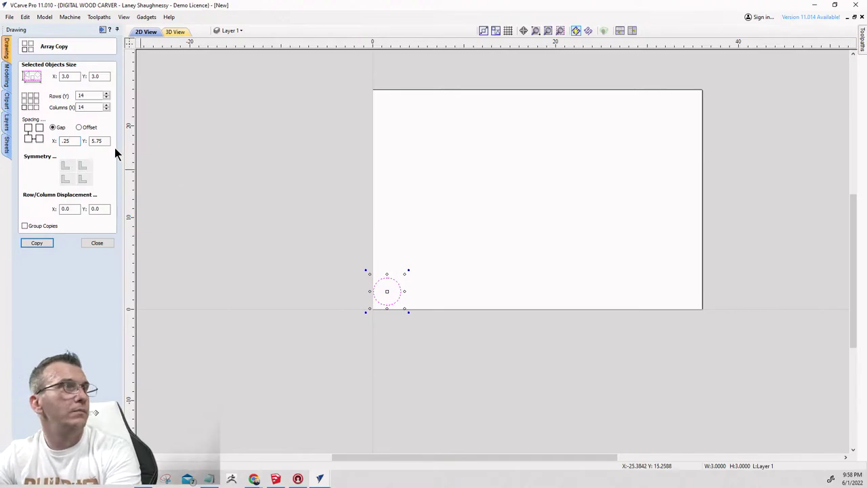
left_click_drag(105, 141, 87, 141)
type(".25")
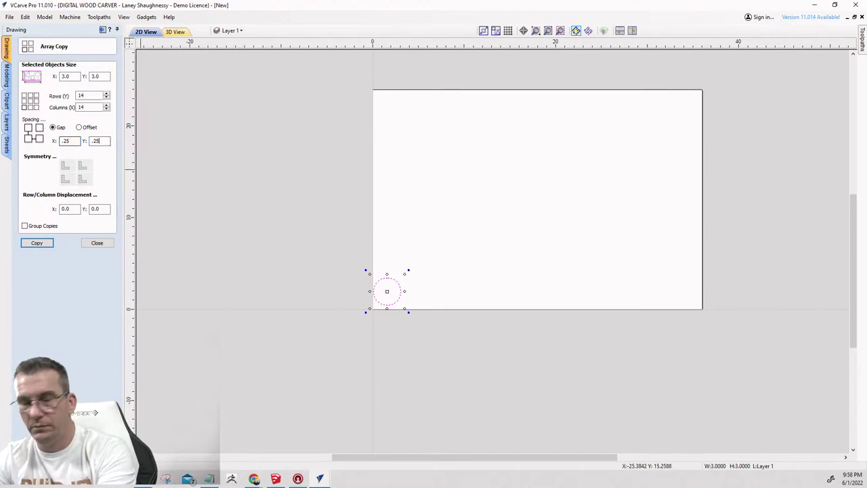
left_click(38, 244)
scroll(377, 286, "down", 3)
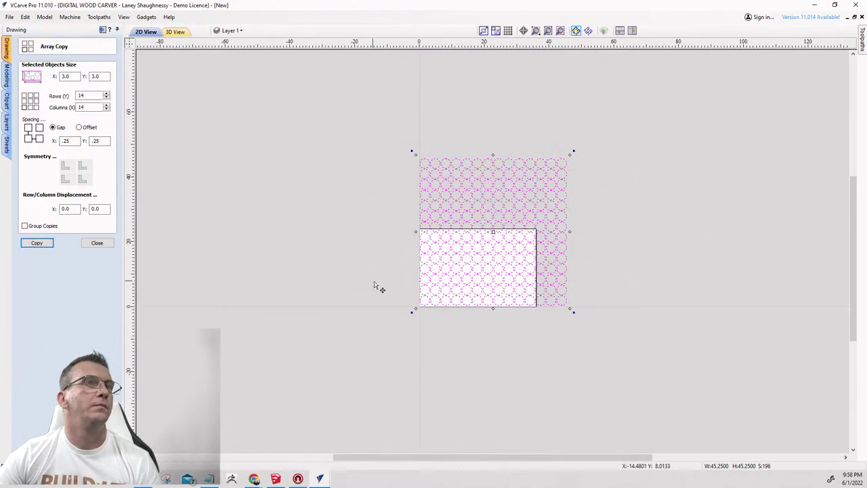
left_click(93, 246)
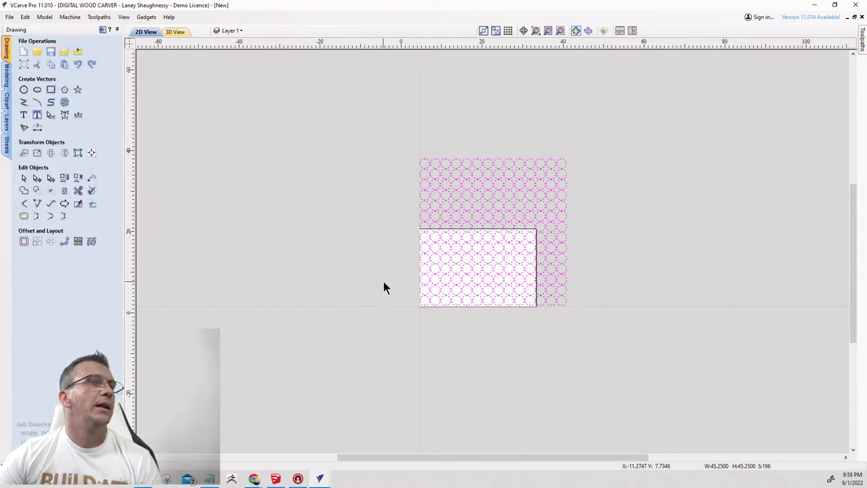
scroll(383, 286, "up", 2)
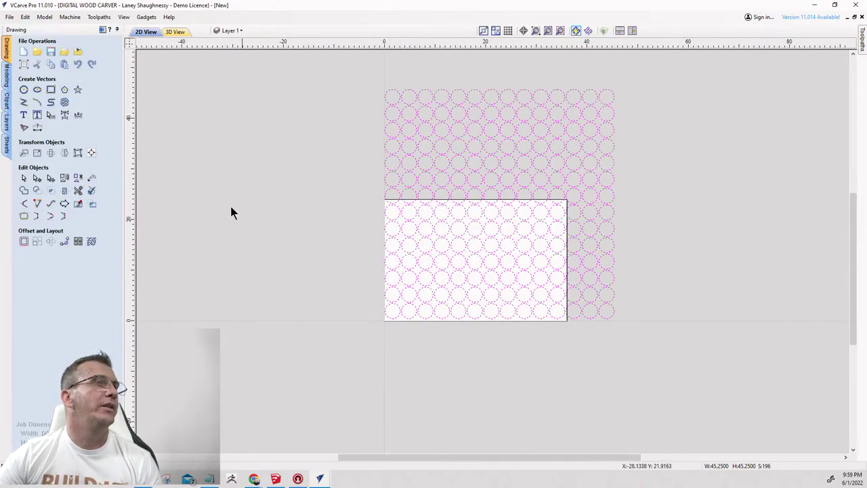
Set nesting clearance to 0.625 and border gap to 0.125, then preview the circle layout.
left_click(92, 242)
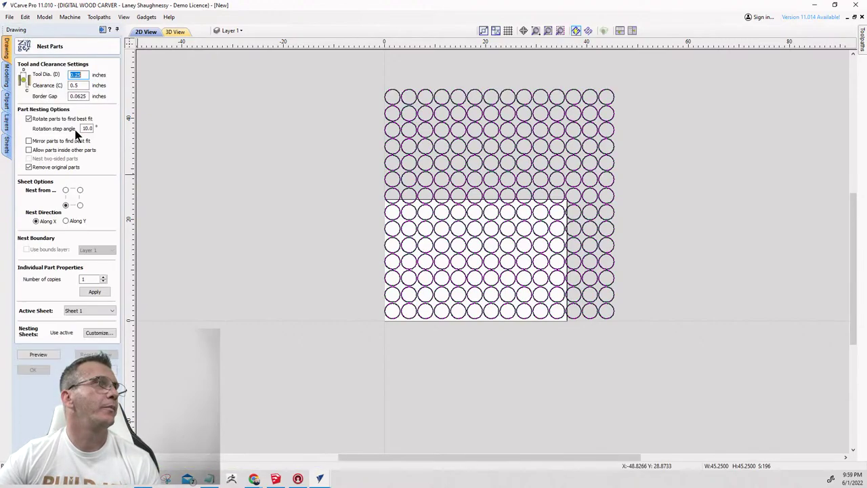
double_click(76, 85)
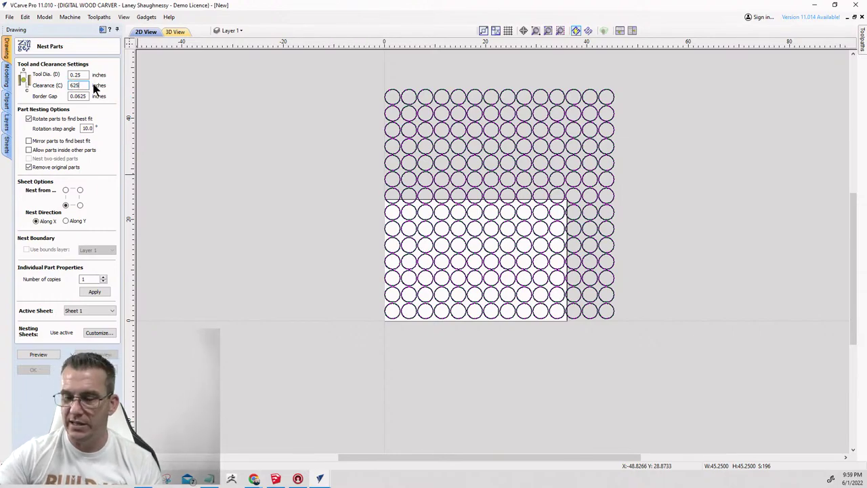
type(".625")
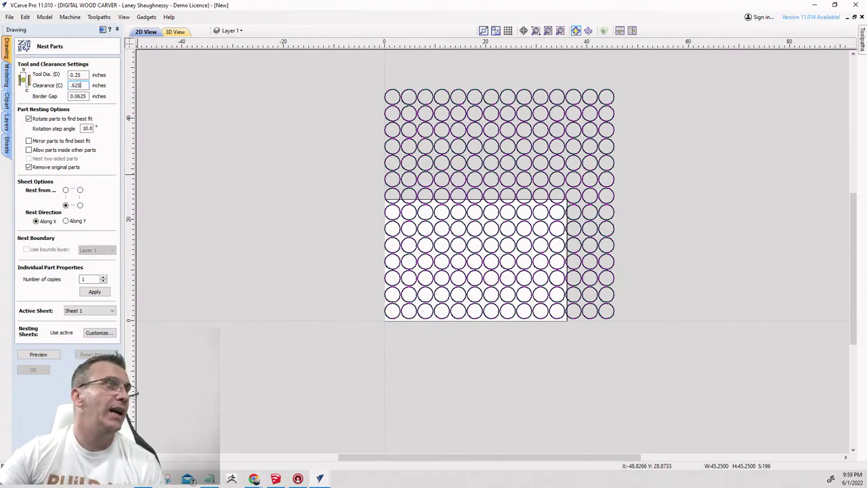
left_click_drag(87, 98, 61, 98)
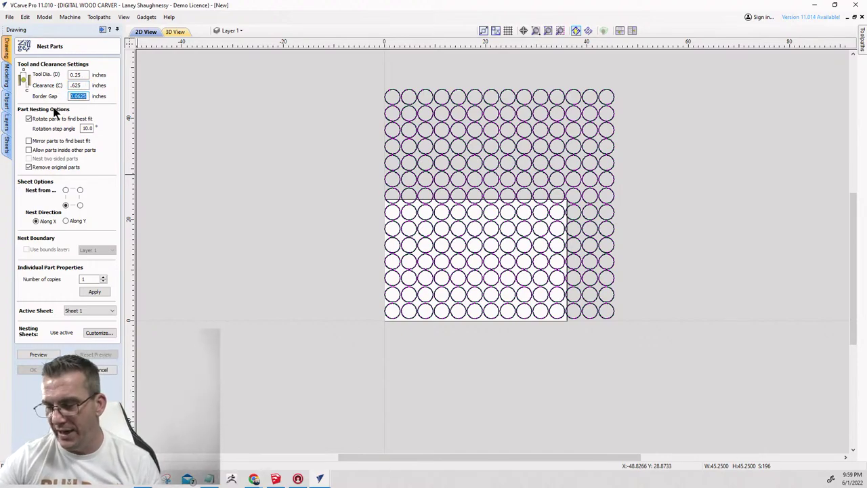
type(".")
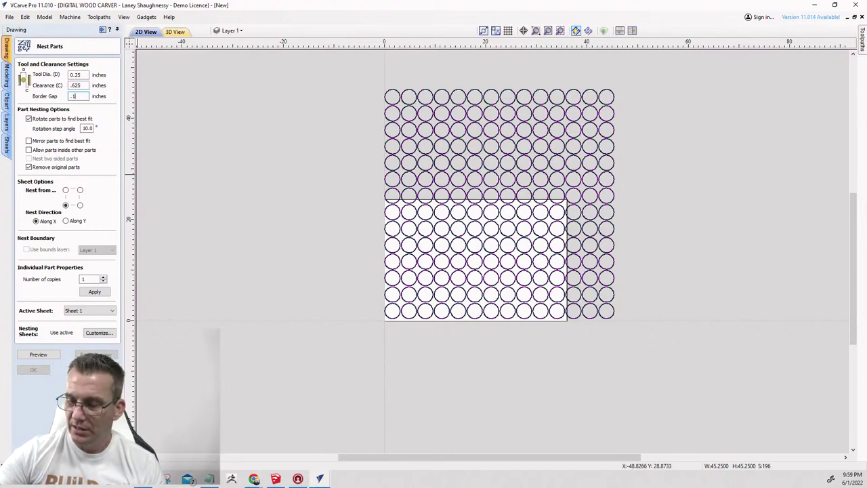
type("125")
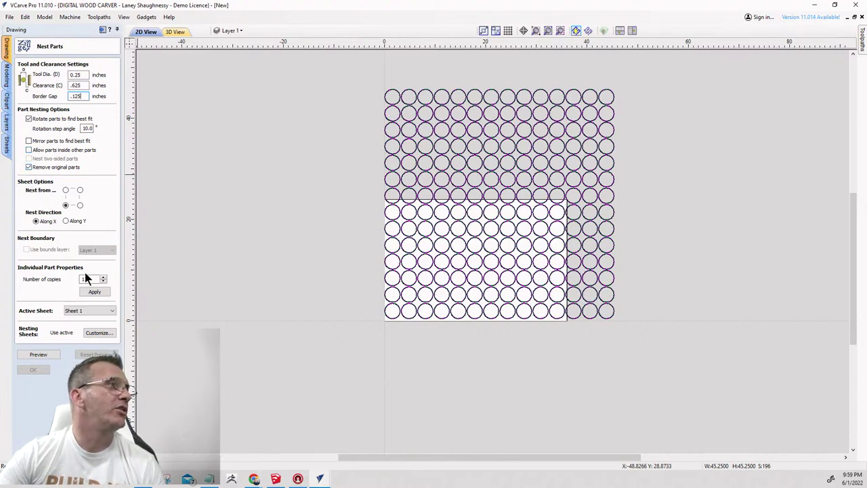
left_click(38, 355)
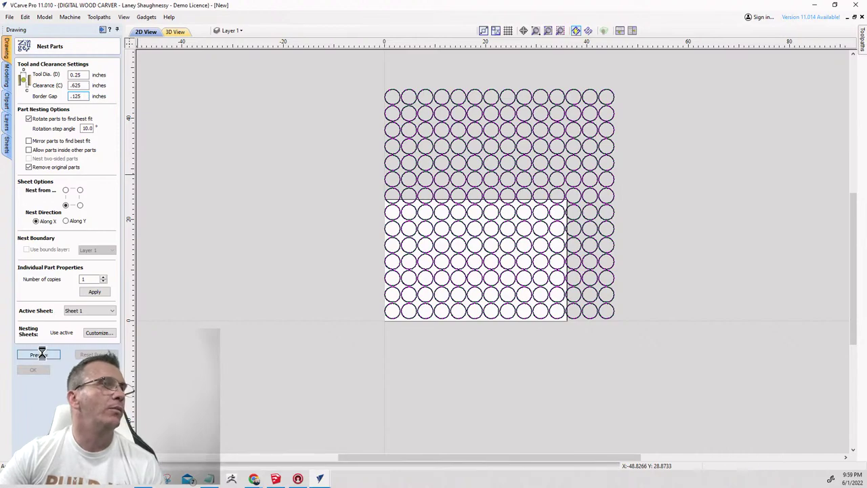
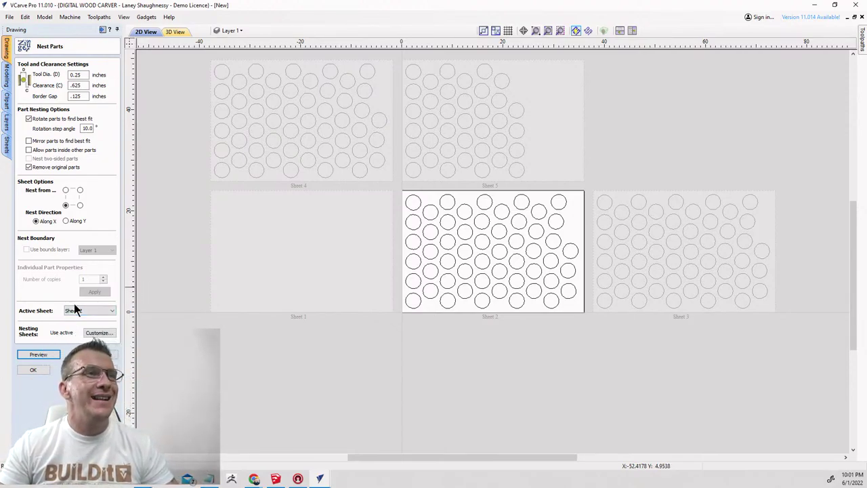
Preview the circle nest, check Sheet 4, then set Sheet 2 active and accept the nest.
left_click(38, 354)
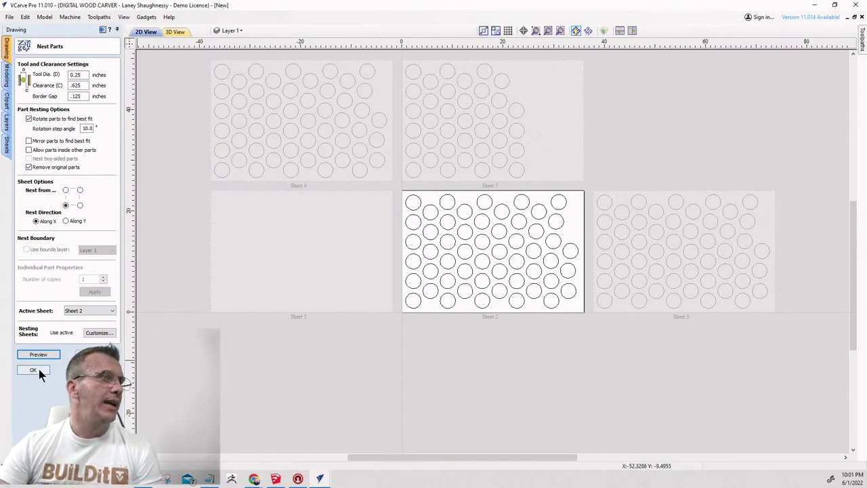
left_click(97, 310)
left_click(86, 343)
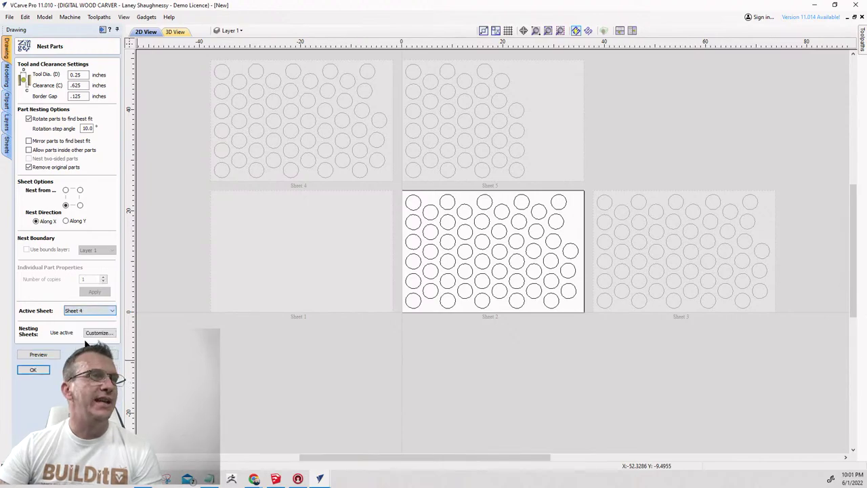
scroll(369, 285, "down", 4)
scroll(406, 282, "up", 5)
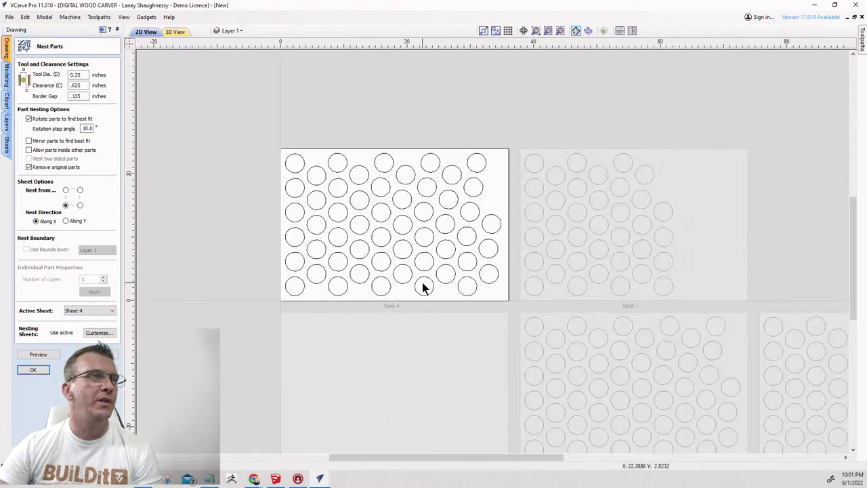
scroll(416, 281, "up", 2)
scroll(352, 107, "down", 3)
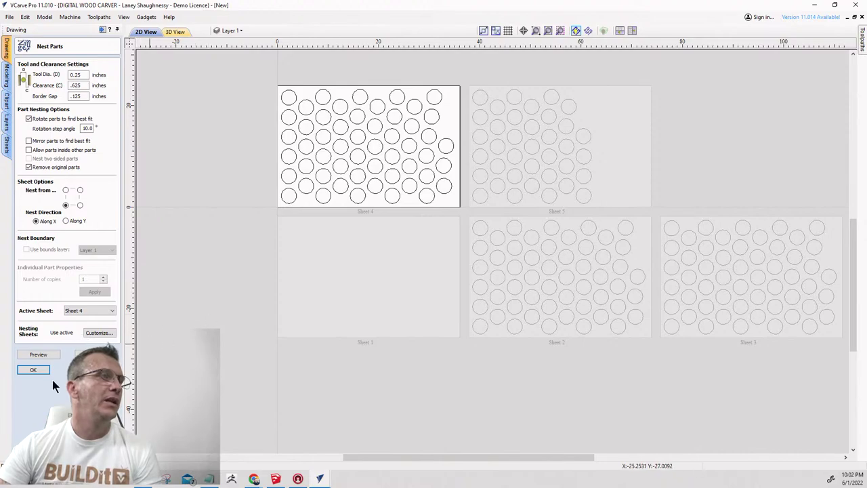
left_click(86, 311)
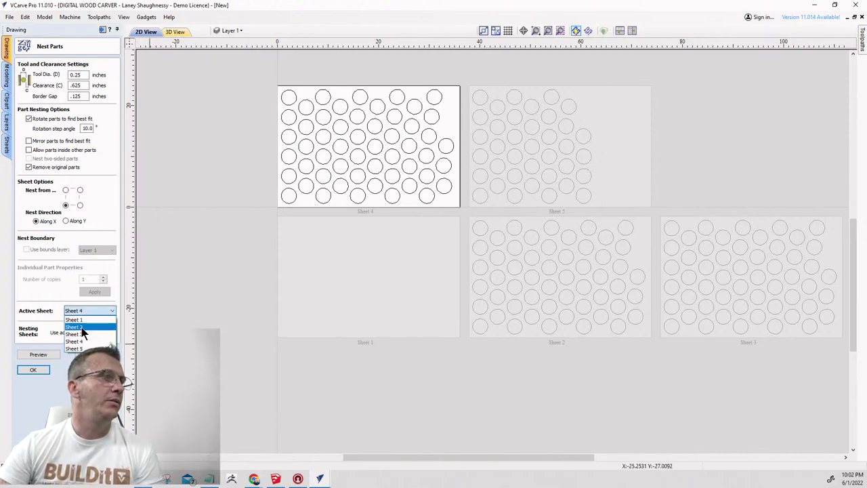
left_click(82, 328)
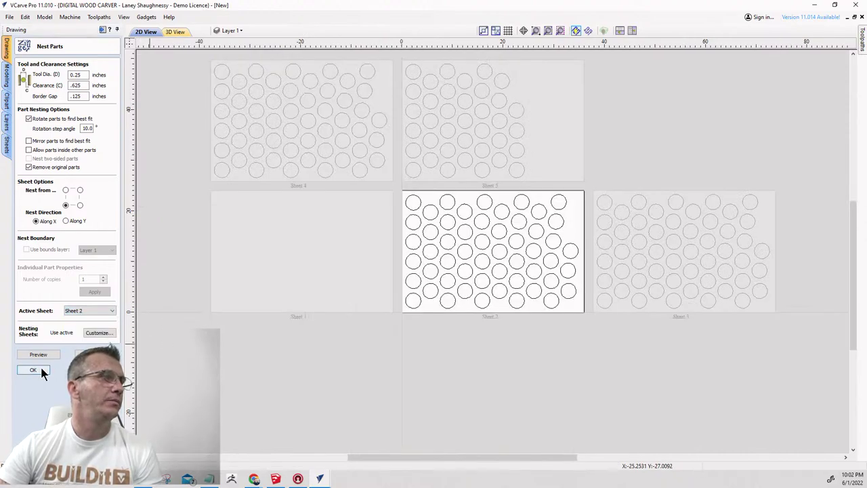
left_click(34, 369)
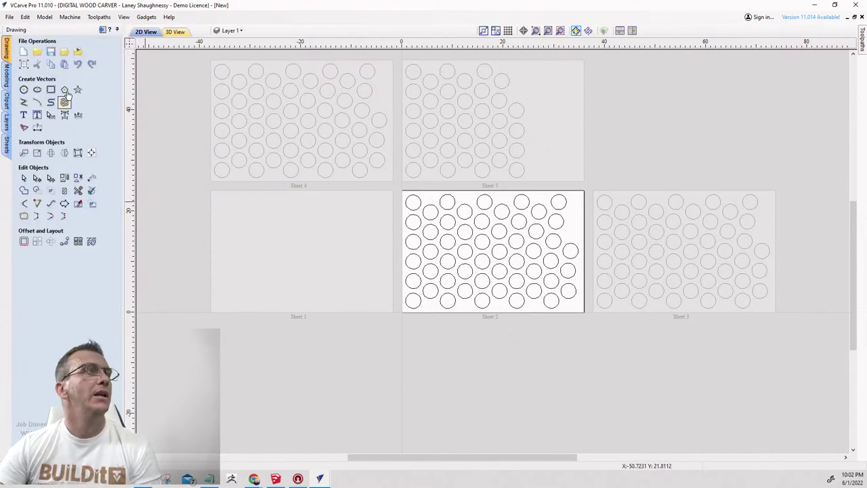
Calculate Profile 1 around all Sheet 2 circles and simulate the cut in 3D.
left_click(103, 30)
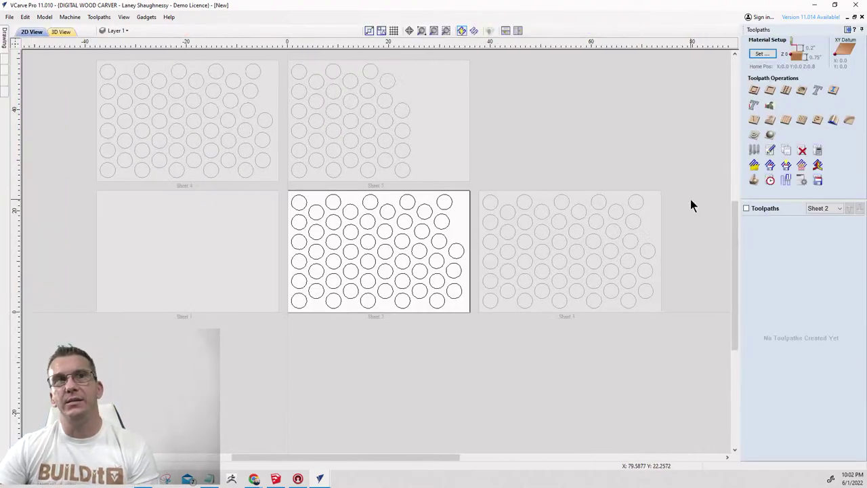
left_click_drag(274, 189, 475, 324)
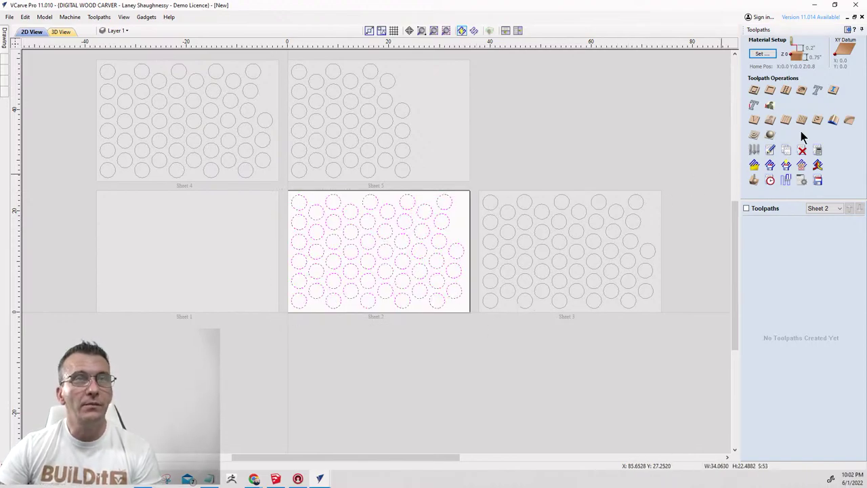
left_click(754, 90)
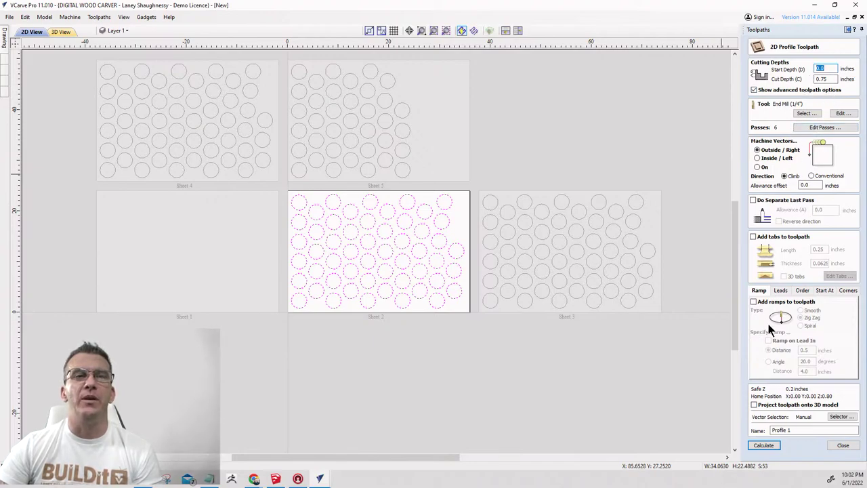
left_click(764, 445)
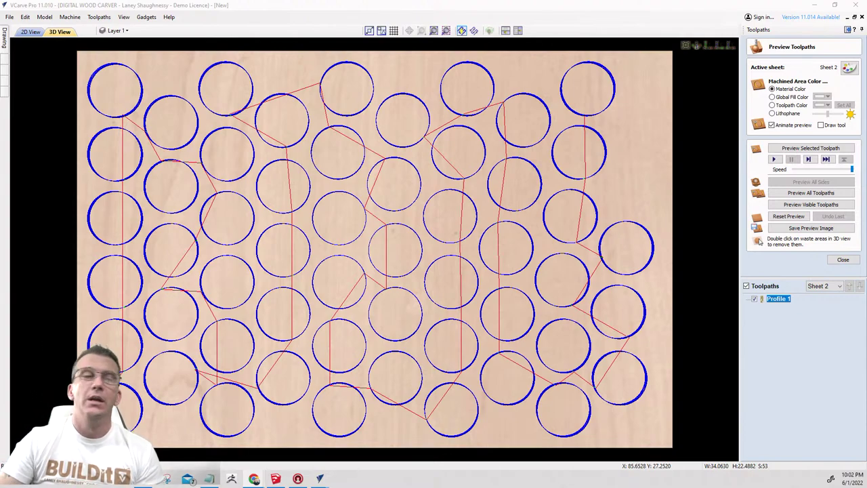
left_click(796, 206)
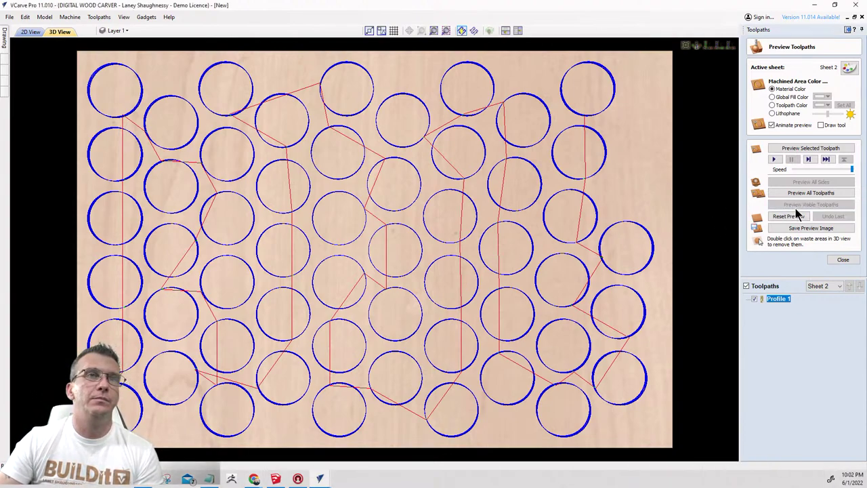
left_click(806, 193)
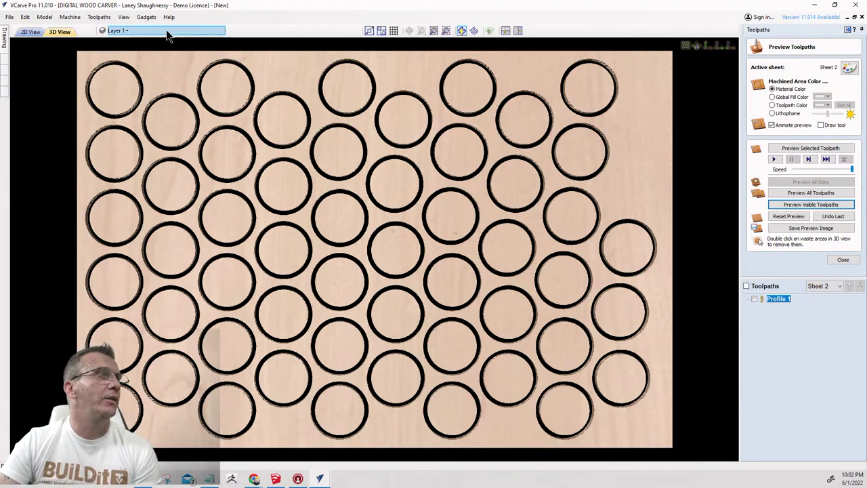
left_click(30, 32)
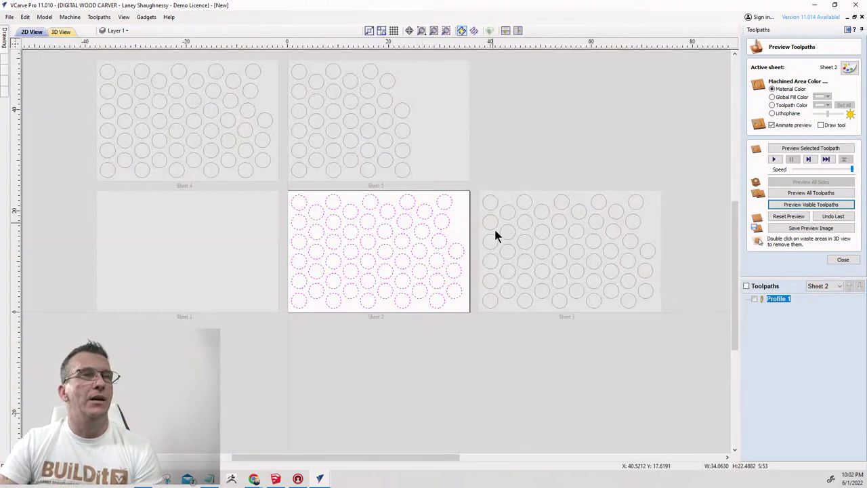
Activate Sheet 3 and calculate Profile 2 around all its circles, previewing the cuts.
left_click(548, 273)
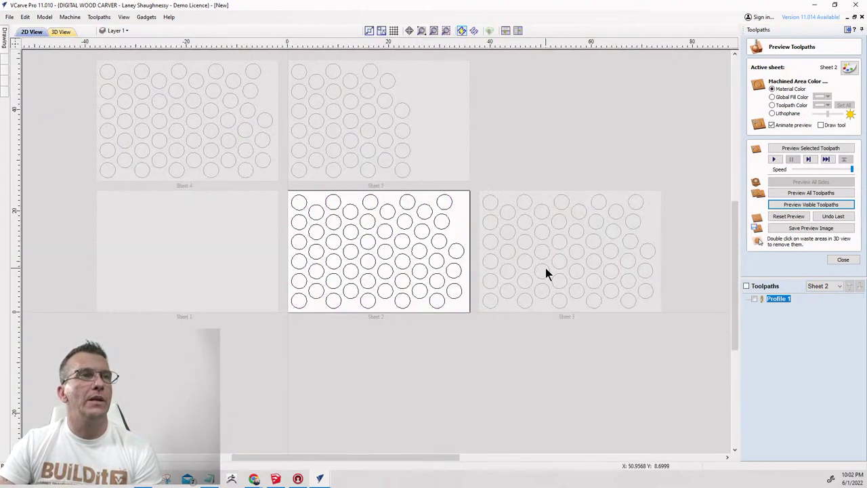
double_click(548, 273)
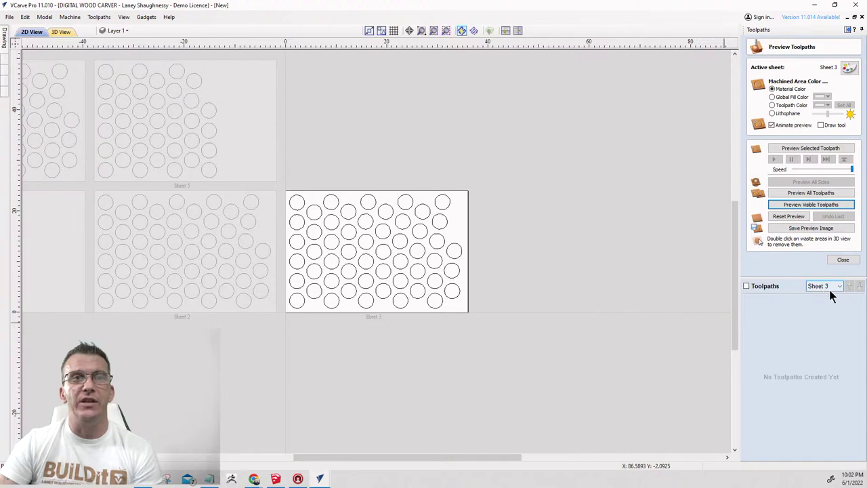
left_click_drag(279, 184, 486, 312)
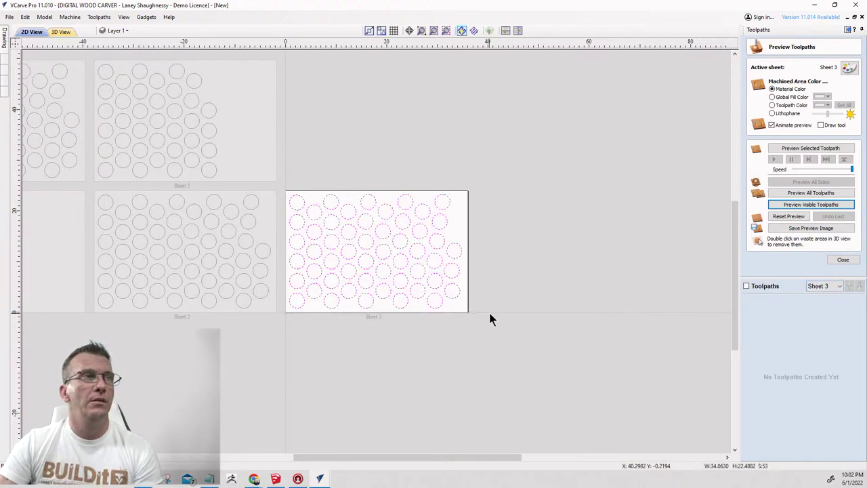
left_click(843, 260)
left_click(757, 98)
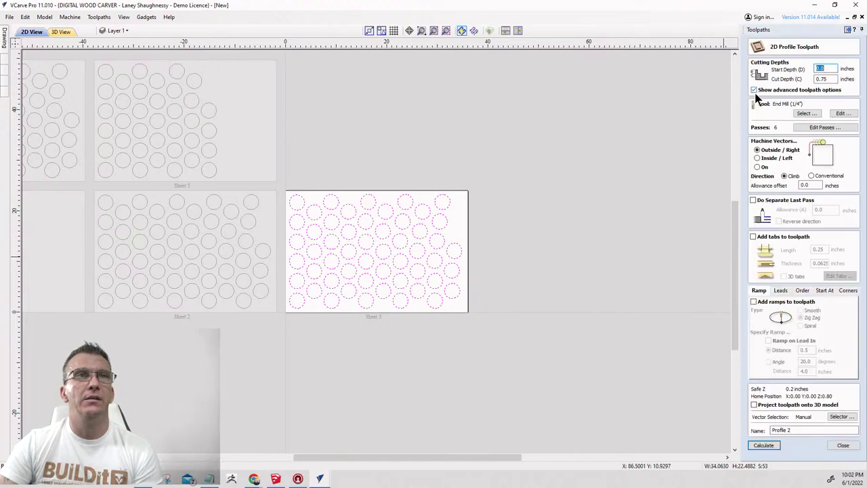
left_click(767, 445)
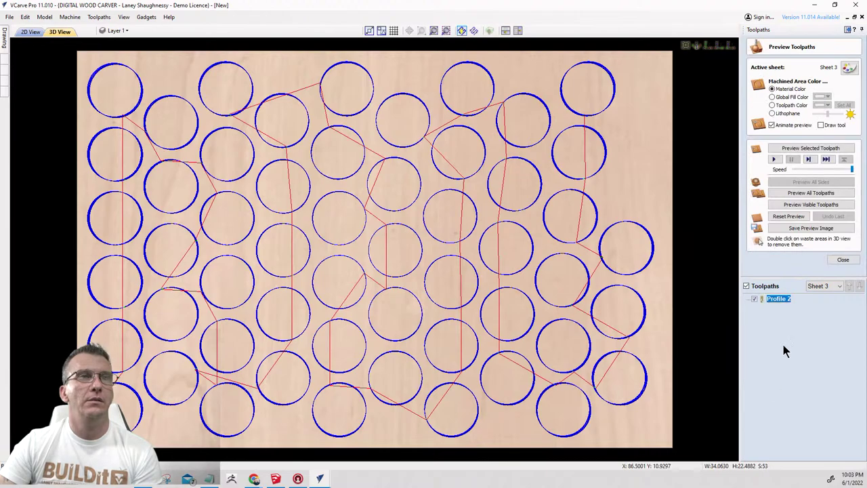
left_click(843, 259)
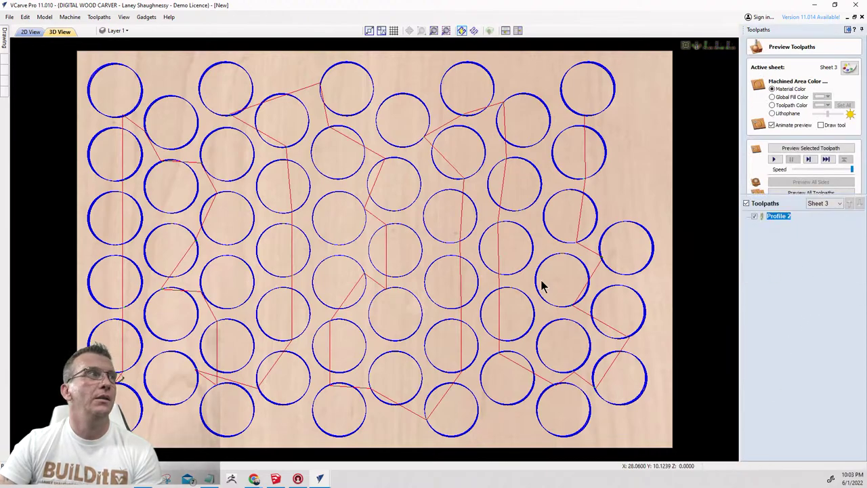
left_click(31, 32)
scroll(422, 237, "down", 3)
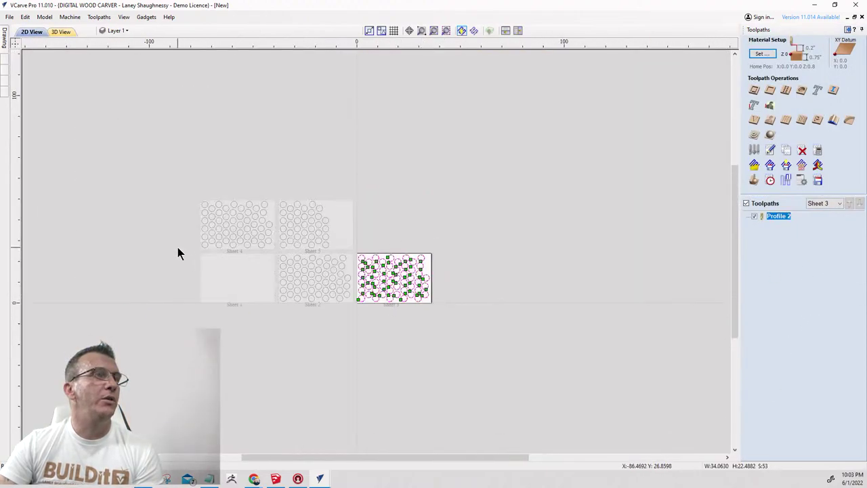
Set the active sheet to Sheet 4 in the Nest Parts settings and close them.
scroll(243, 252, "up", 4)
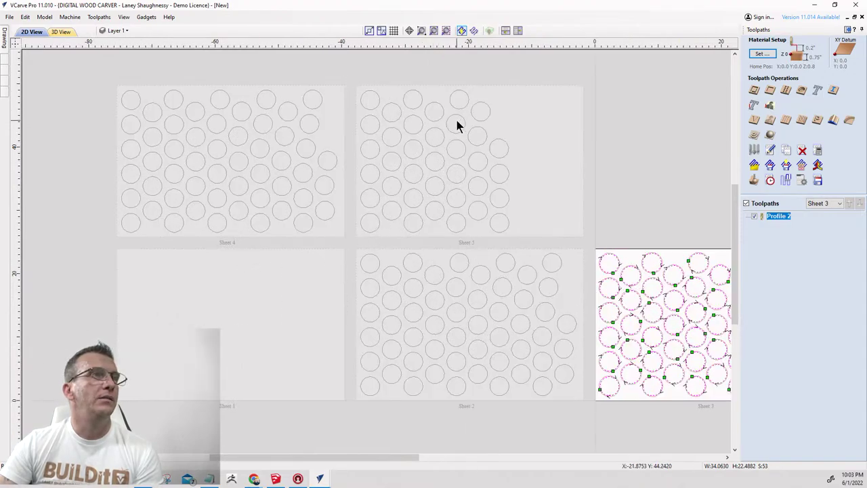
left_click(474, 136)
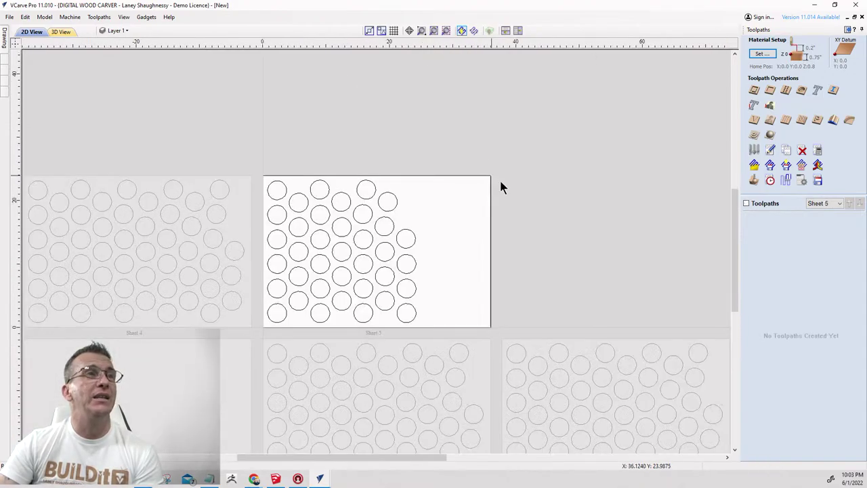
left_click(6, 39)
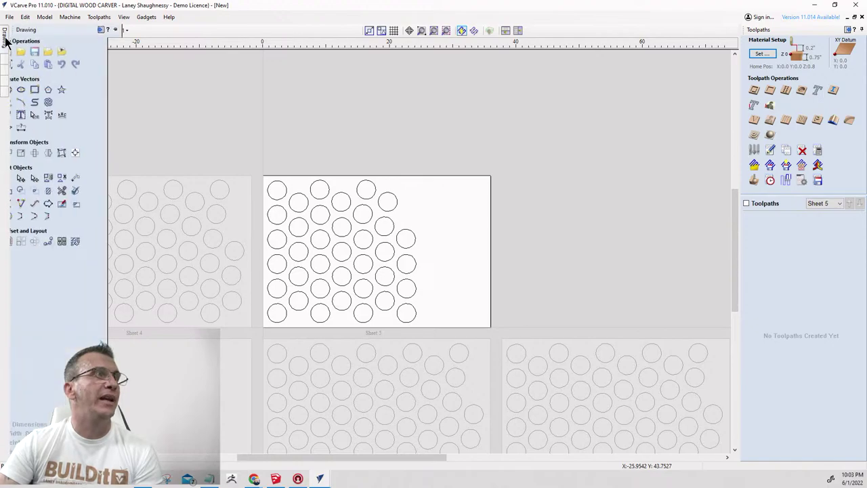
left_click(89, 241)
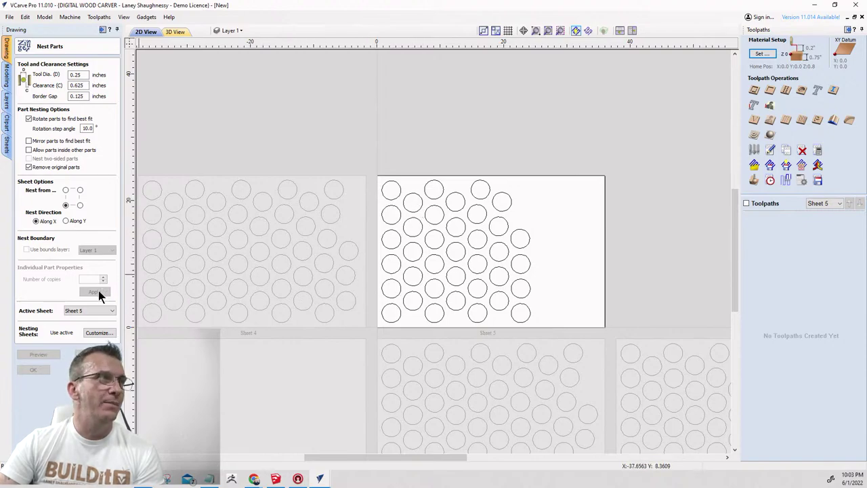
scroll(220, 254, "down", 1)
scroll(344, 276, "down", 3)
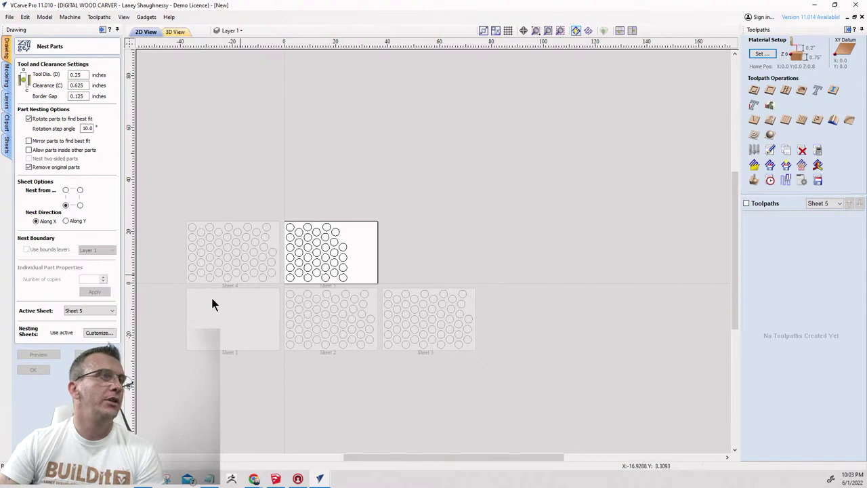
left_click(92, 311)
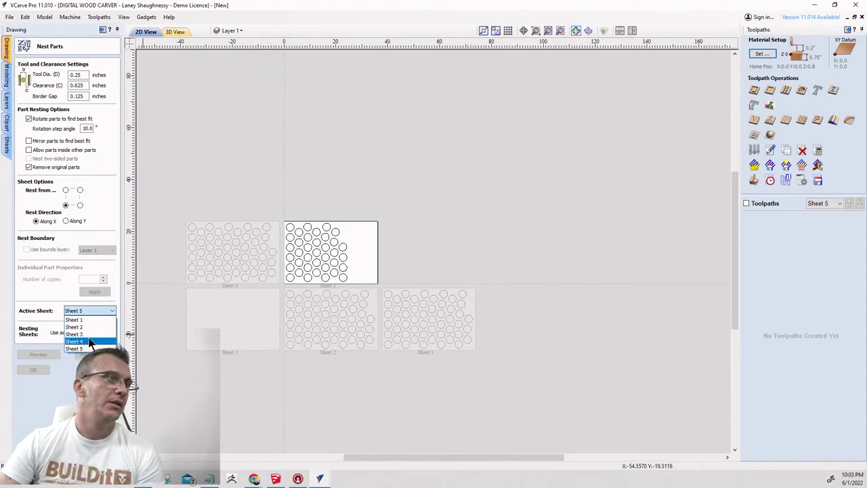
left_click(90, 342)
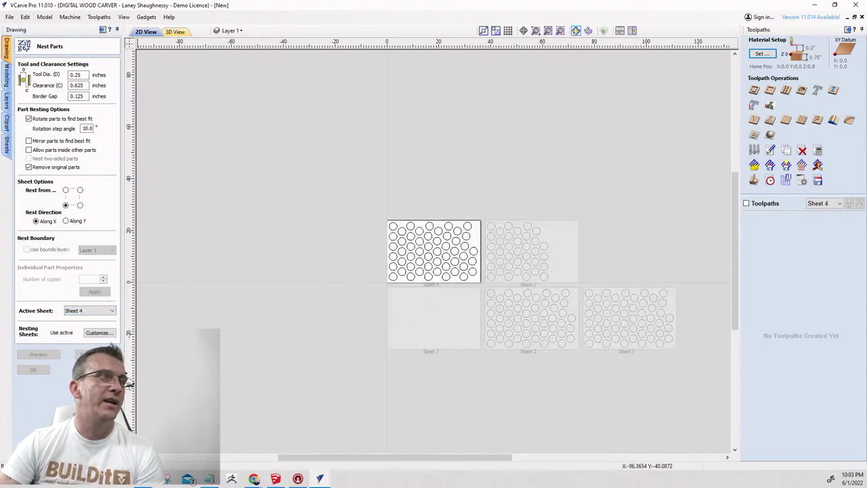
left_click(95, 369)
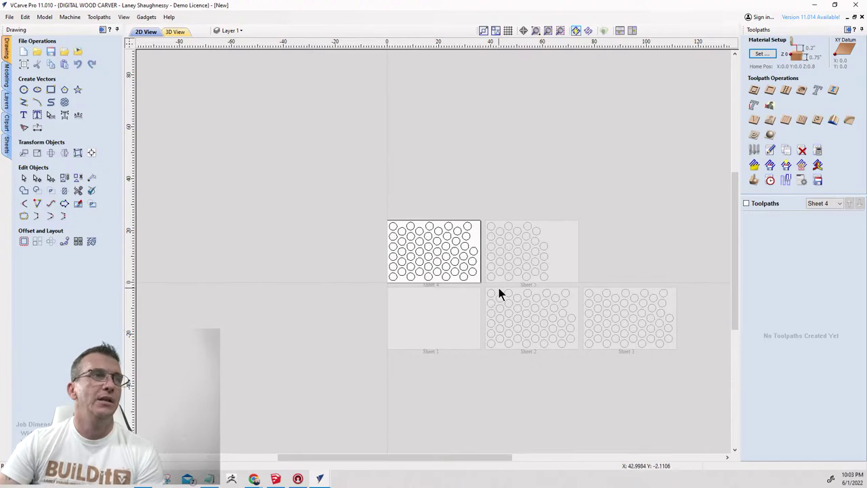
Select Sheet 4's circles and calculate Profile 3 around them, then return to 2D view.
left_click(753, 90)
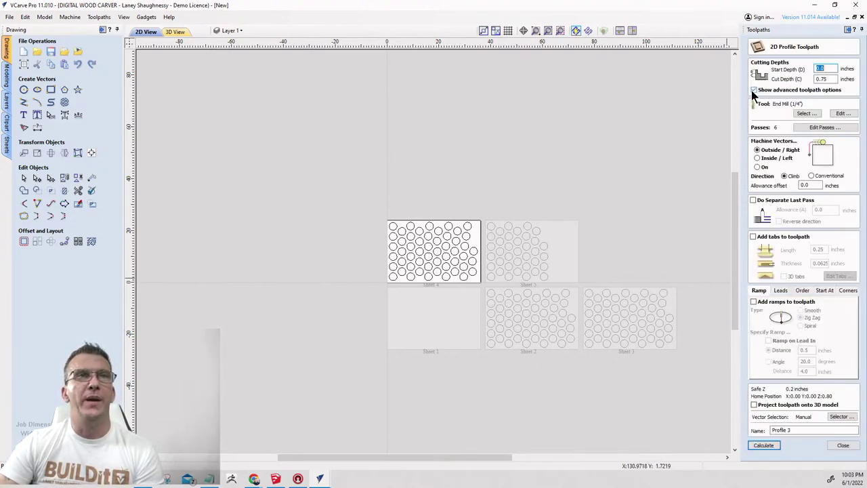
left_click(763, 445)
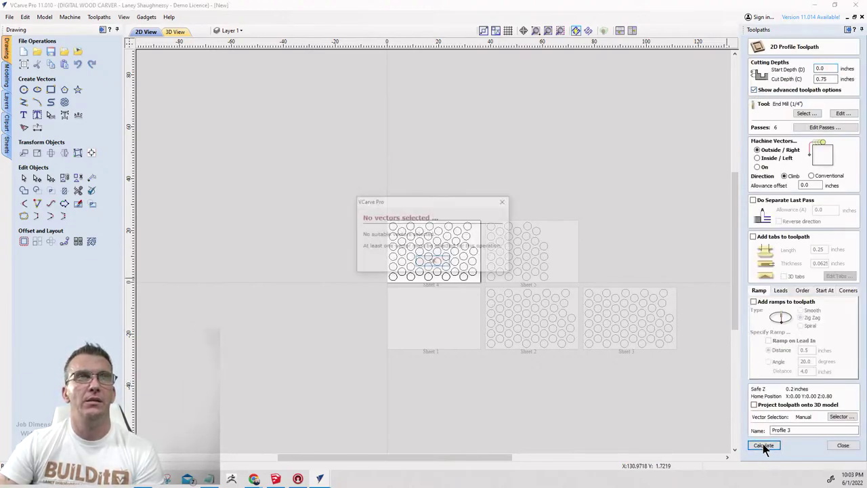
left_click(430, 272)
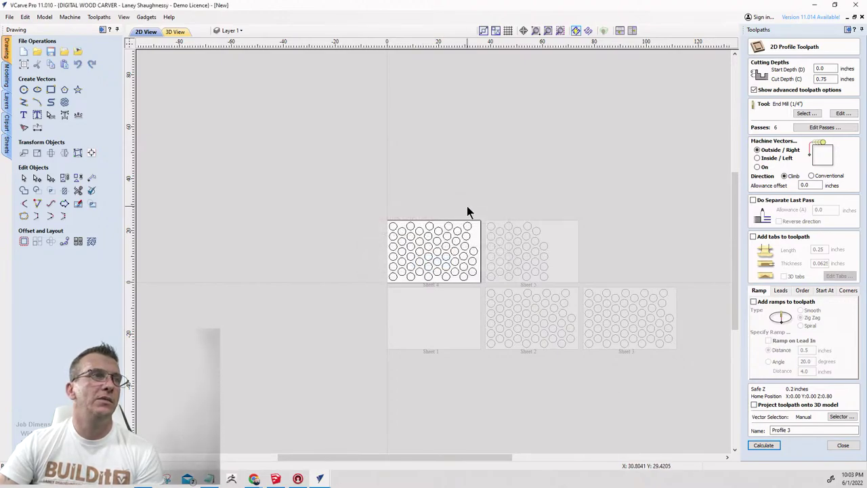
left_click_drag(345, 182, 489, 293)
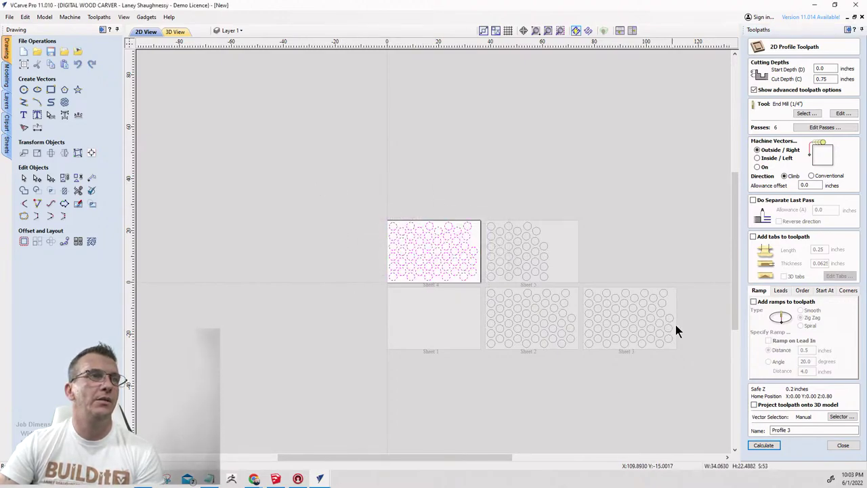
left_click(764, 446)
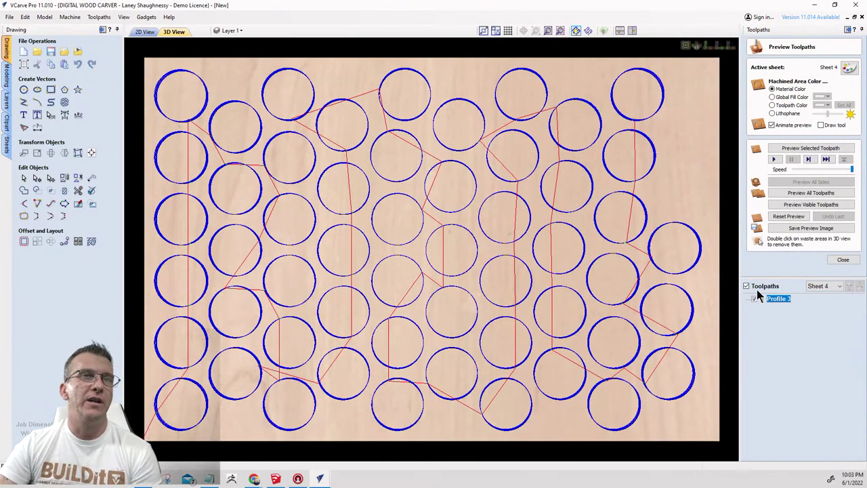
left_click(152, 33)
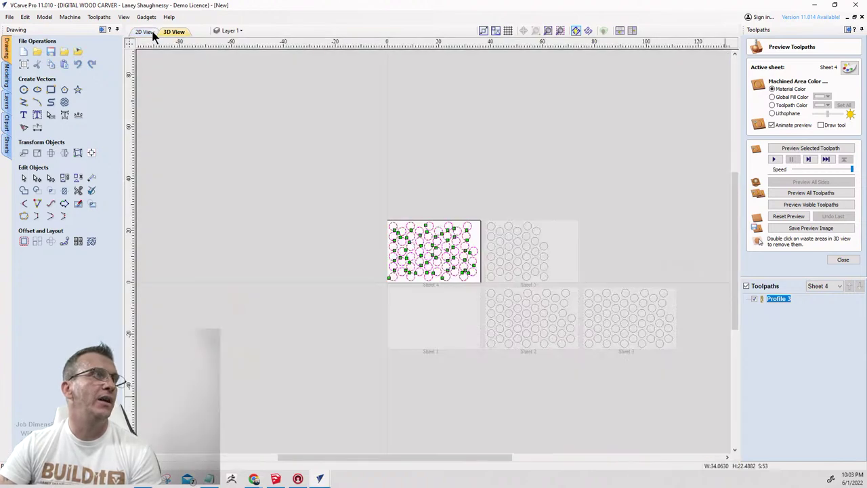
scroll(217, 247, "down", 2)
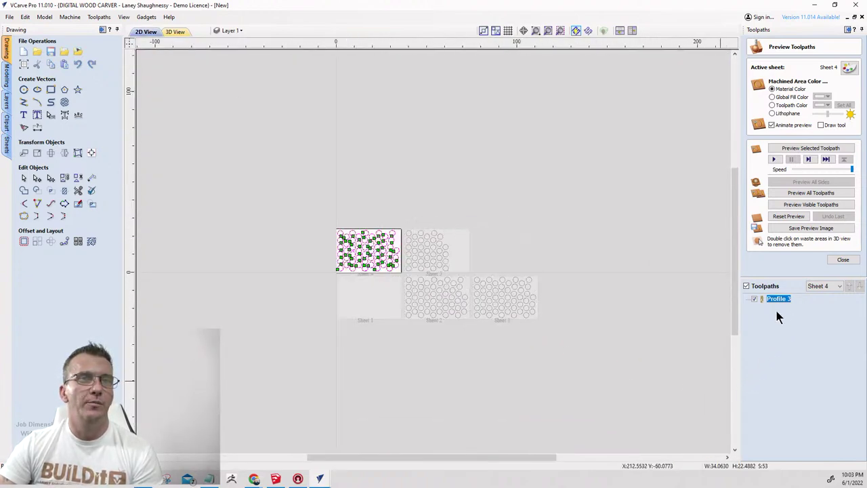
Review the toolpaths on Sheets 2, 3 and 4 via the sheet list.
left_click(830, 286)
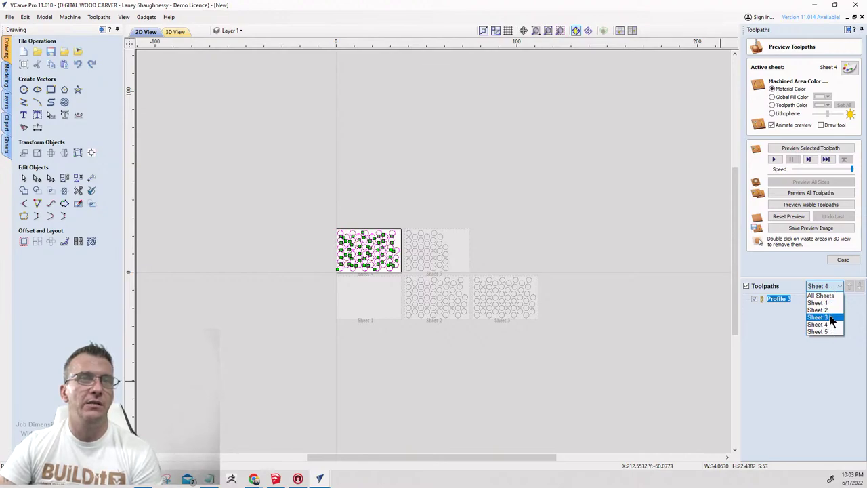
left_click(830, 309)
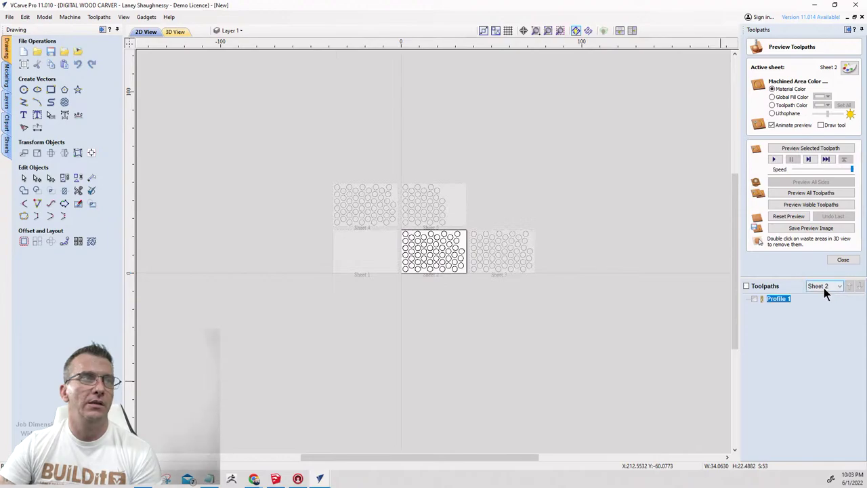
left_click(824, 288)
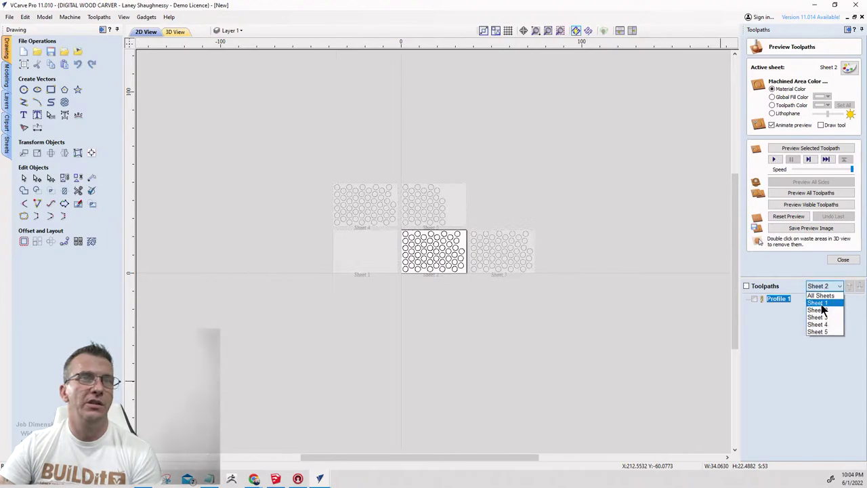
left_click(825, 318)
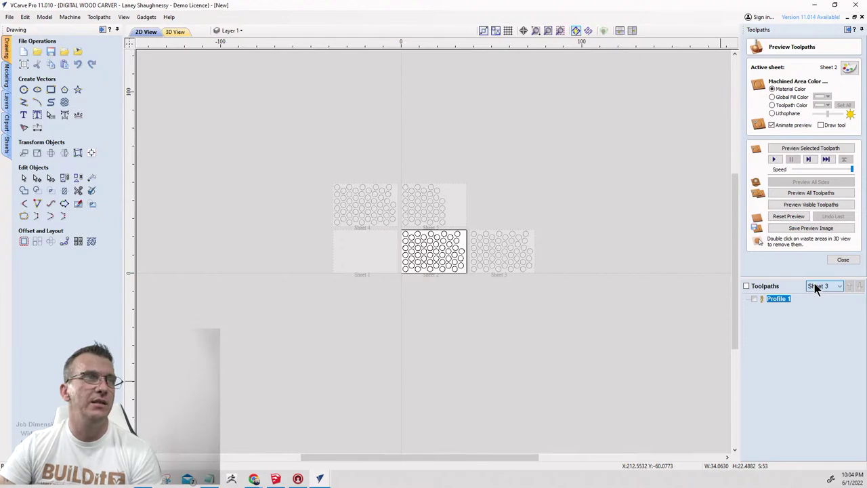
left_click(816, 286)
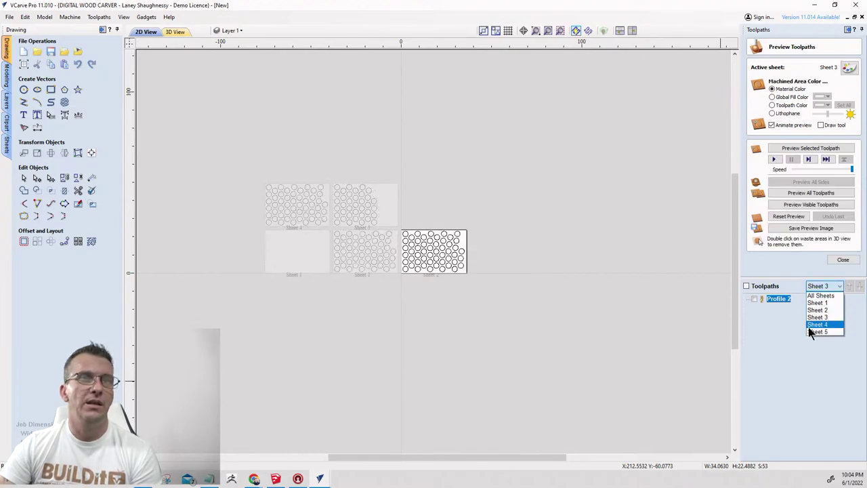
left_click(810, 318)
left_click(811, 287)
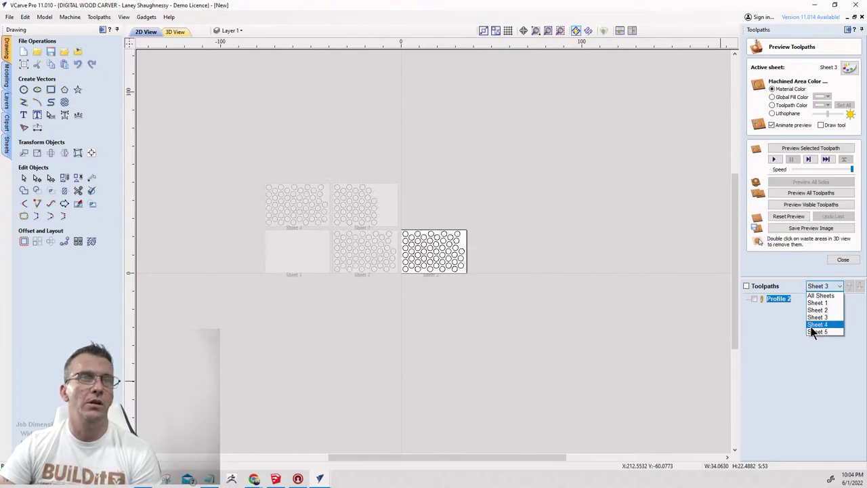
left_click(812, 329)
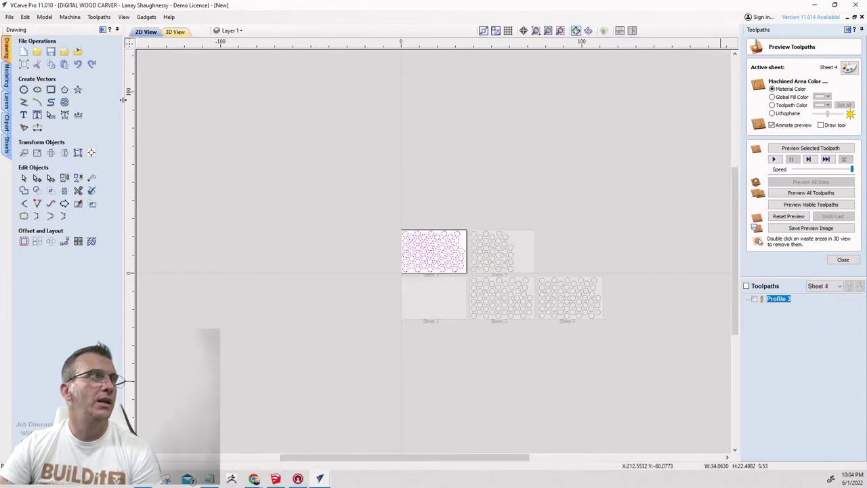
Make Sheet 5 active and select all its circles.
left_click(492, 257)
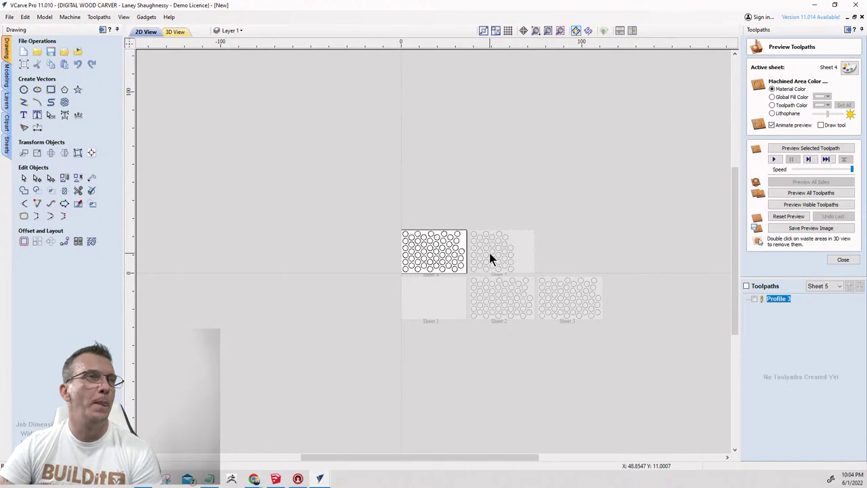
double_click(492, 258)
left_click_drag(377, 219, 515, 294)
Calculate Profile 4 around Sheet 5's circles, then return to the 2D layout.
left_click(842, 260)
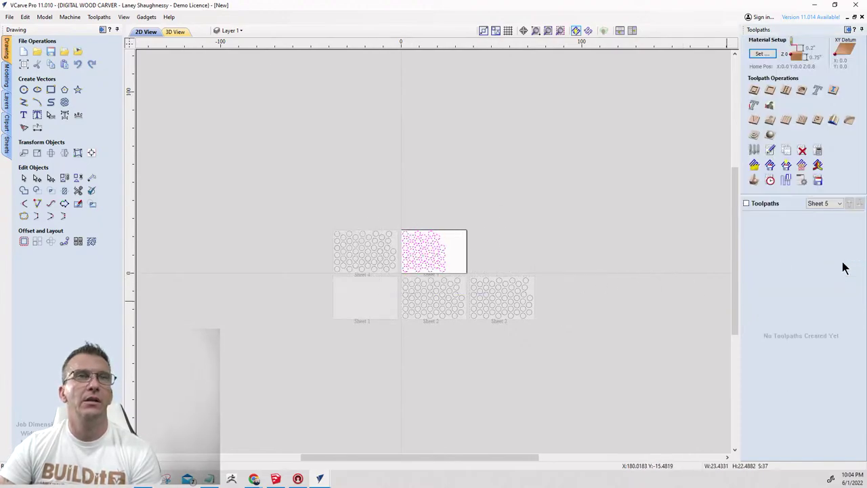
left_click(751, 89)
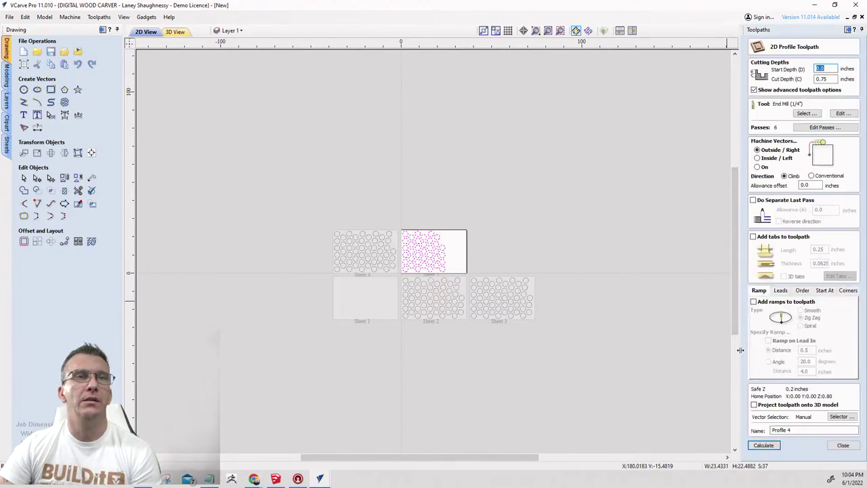
left_click(764, 444)
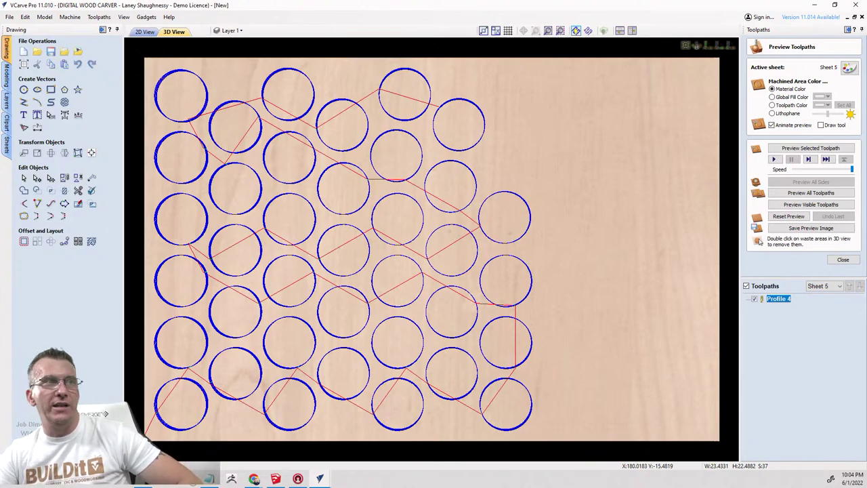
left_click(145, 32)
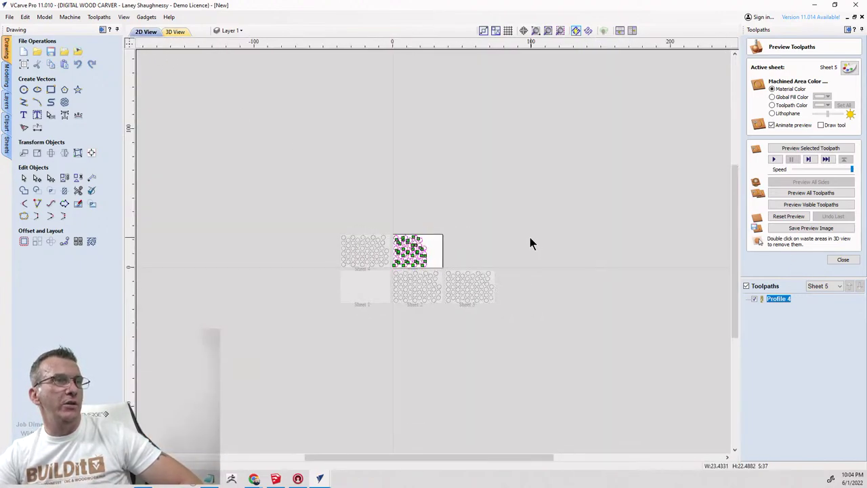
scroll(467, 322, "up", 5)
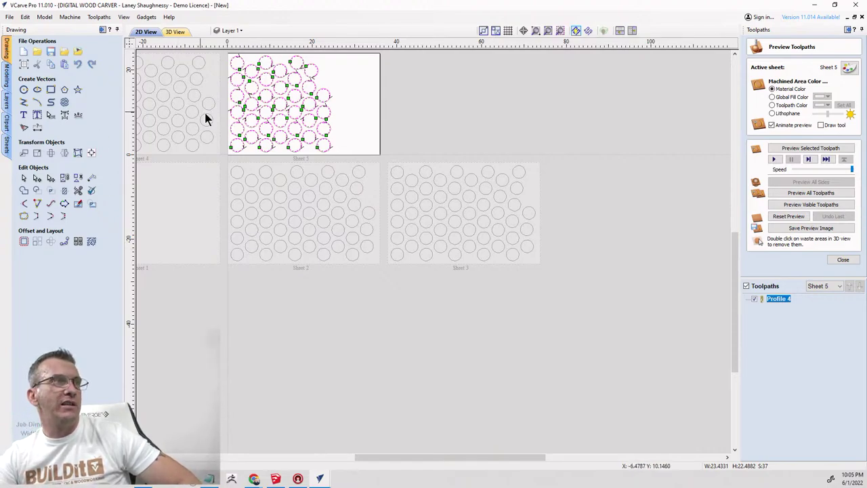
Recalculate Profile 3 on Sheet 4 using only the right-hand circles.
left_click(153, 111)
double_click(153, 111)
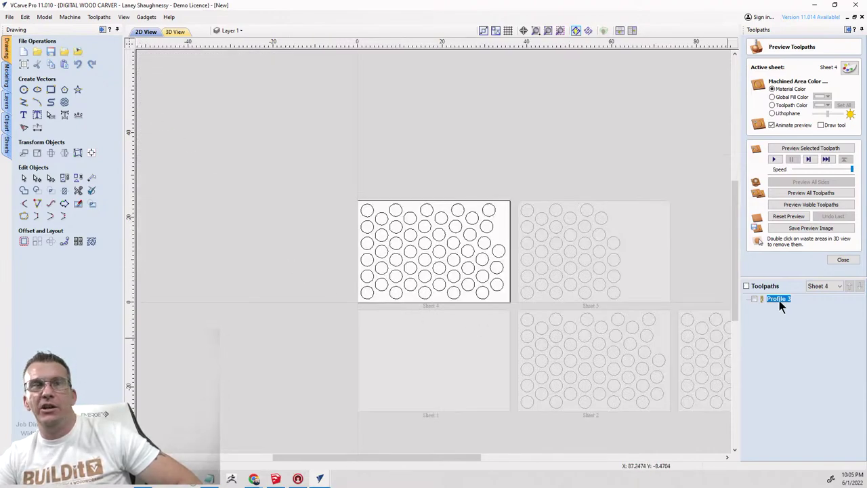
mouse_move(772, 299)
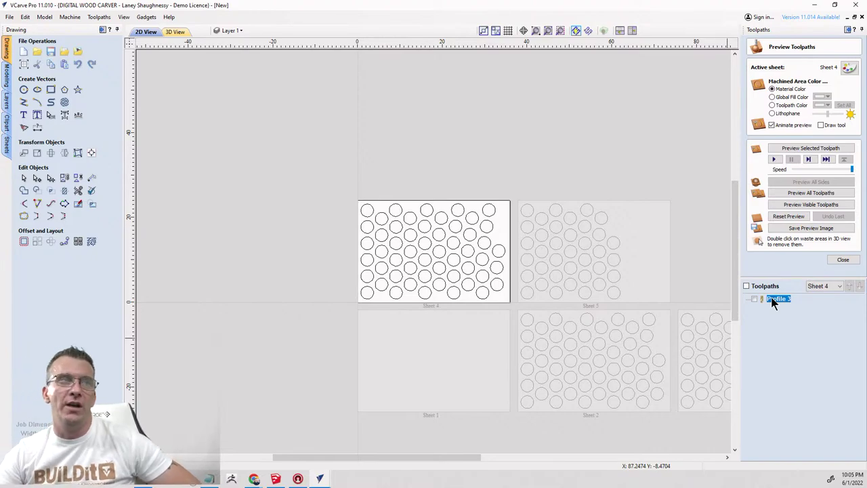
double_click(775, 299)
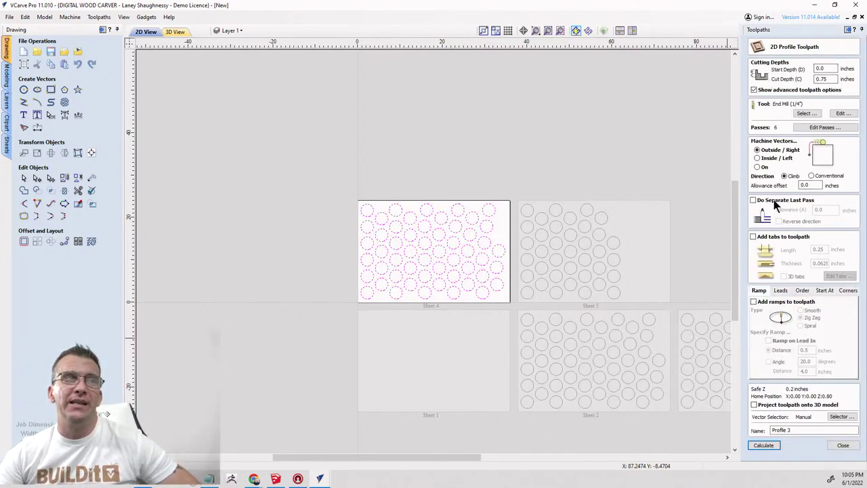
left_click(423, 166)
left_click_drag(421, 171, 514, 323)
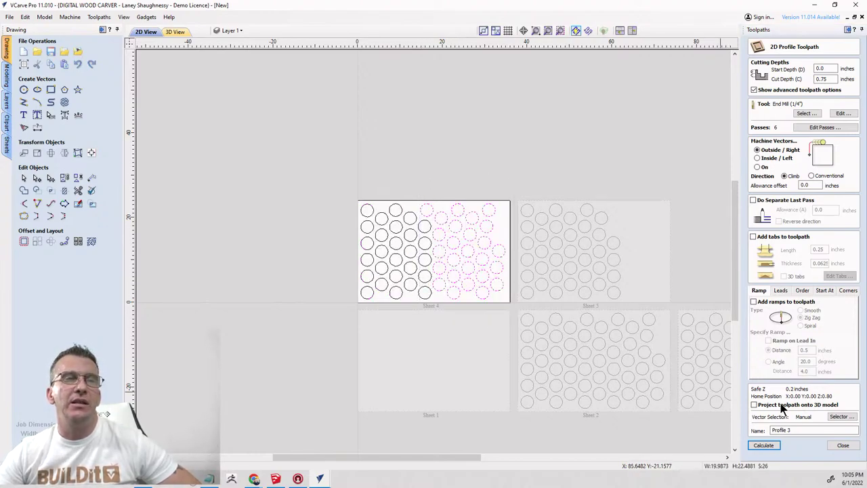
left_click(764, 445)
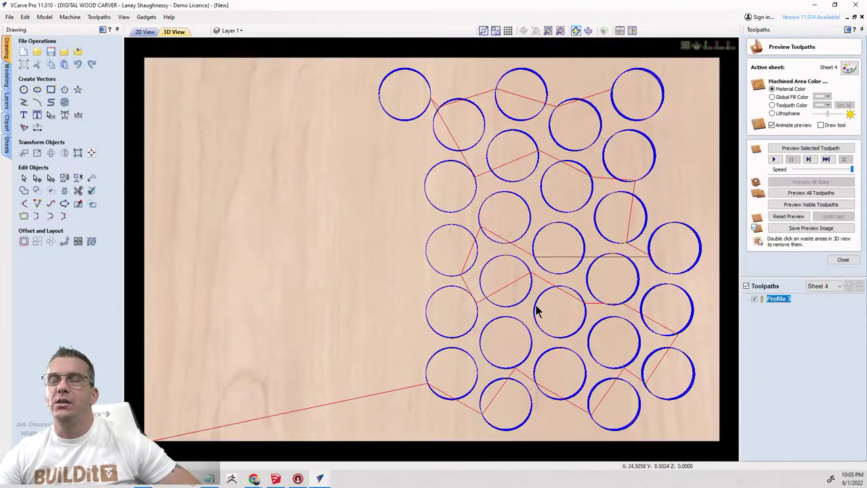
Return to 2D view, clear the selection and make Sheet 2 active.
left_click(145, 32)
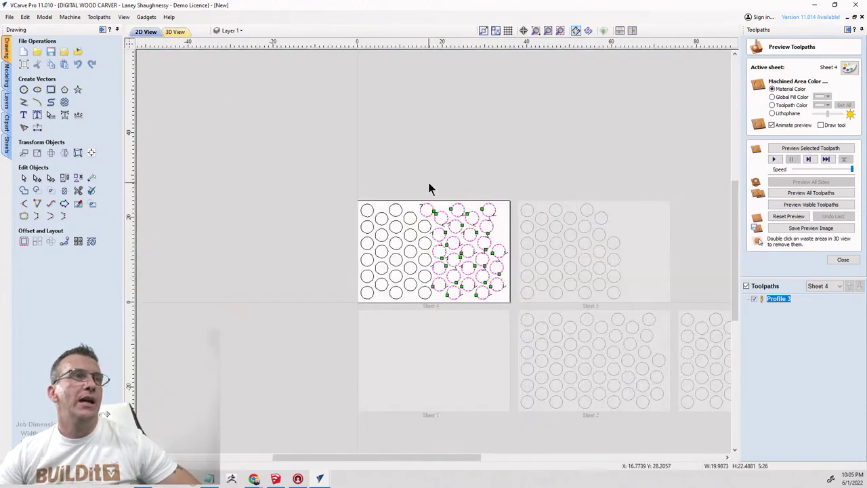
key("Escape")
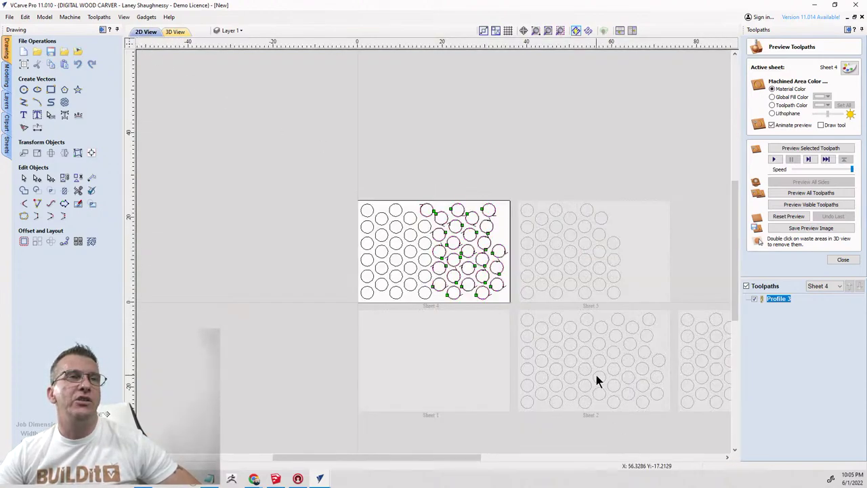
double_click(590, 372)
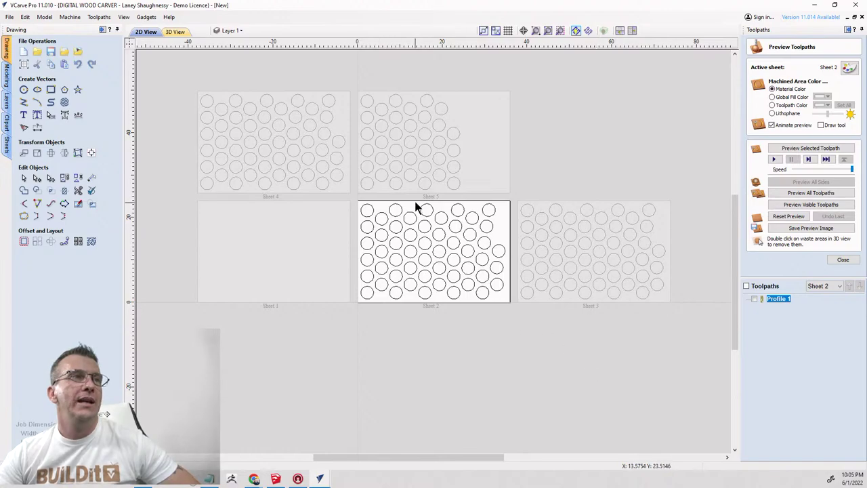
Delete Sheet 2's right-hand circles and recalculate Profile 1 for the remaining ones.
left_click_drag(451, 313, 511, 332)
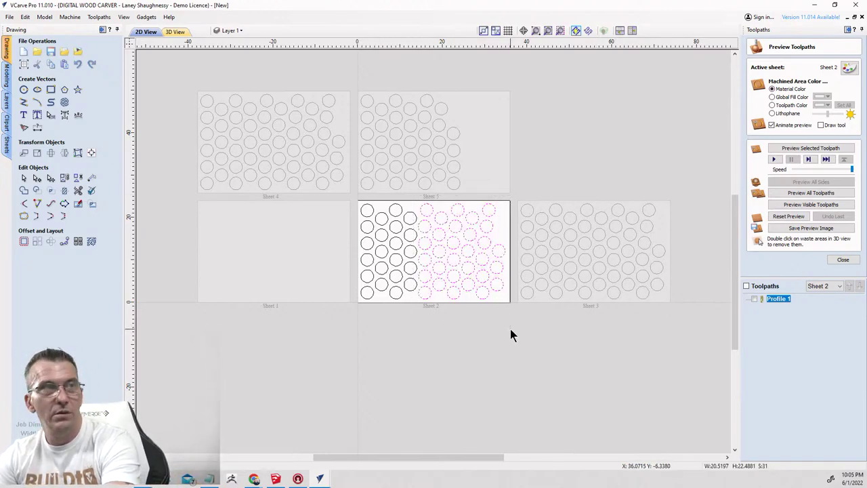
key("Delete")
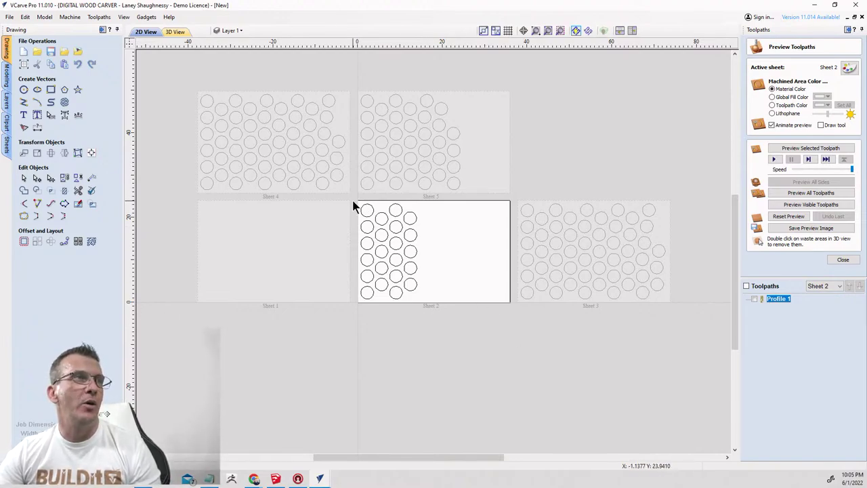
double_click(776, 298)
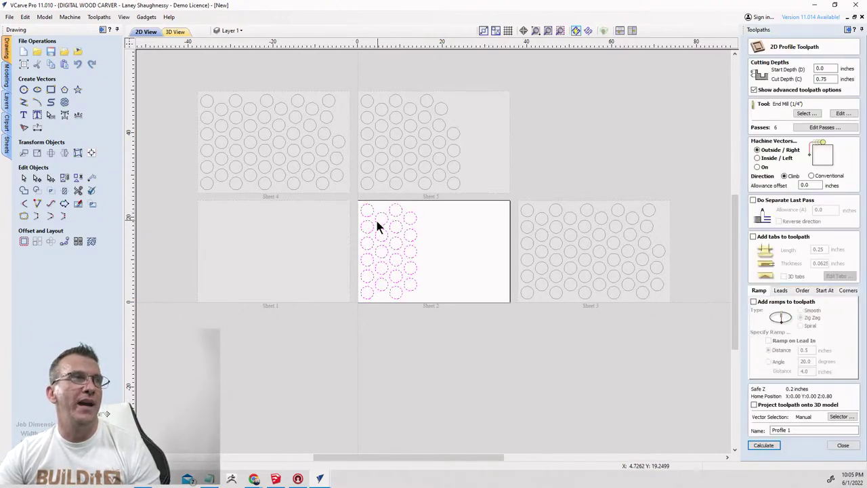
left_click(756, 447)
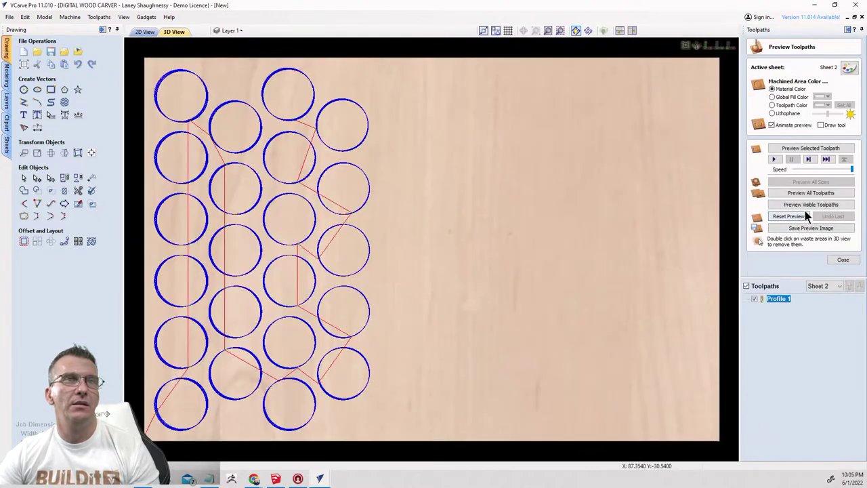
left_click(844, 259)
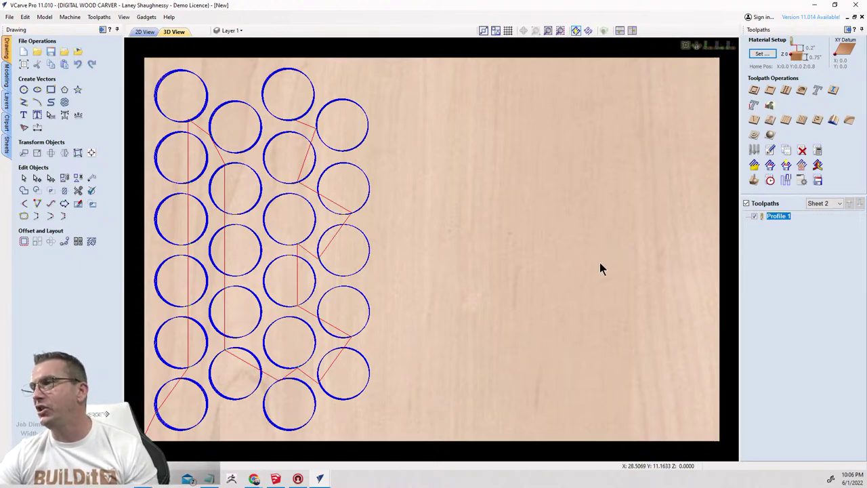
Go back to the 2D sheet layout and make empty Sheet 1 active.
scroll(600, 256, "down", 4)
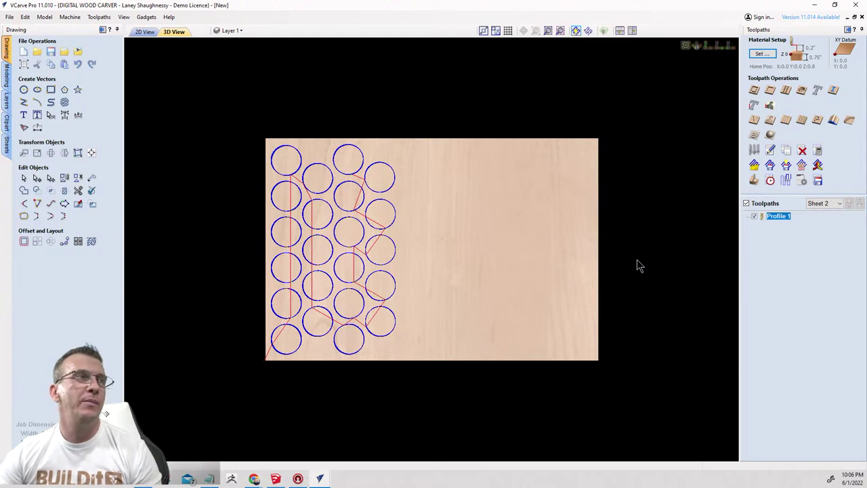
key("F2")
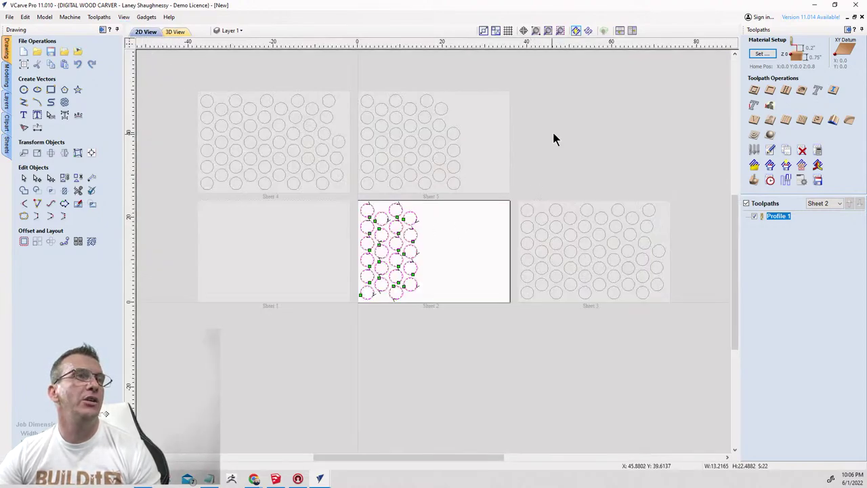
scroll(286, 277, "down", 3)
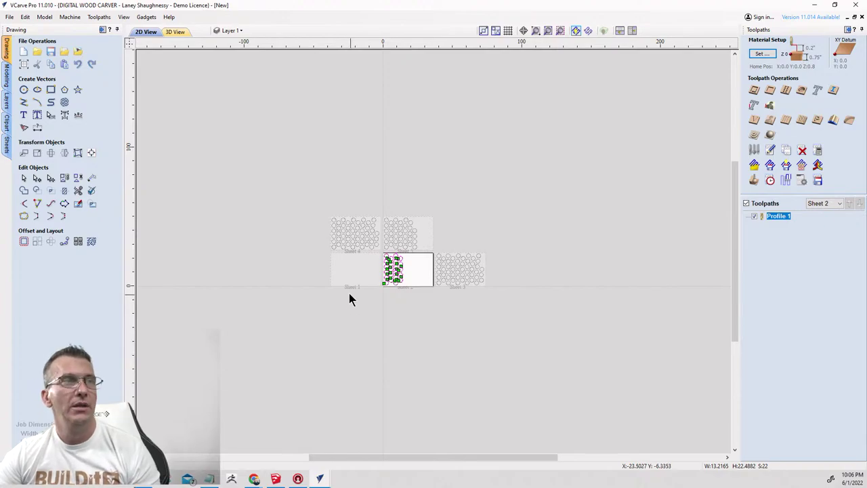
scroll(340, 299, "up", 4)
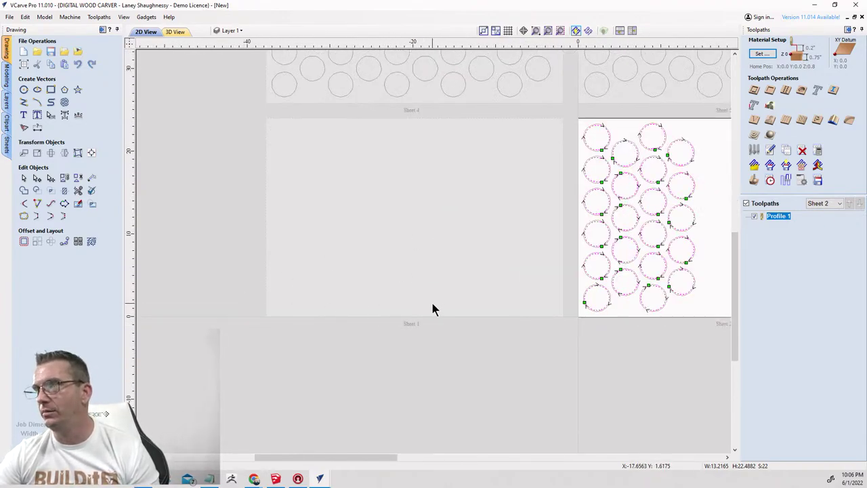
left_click(436, 279)
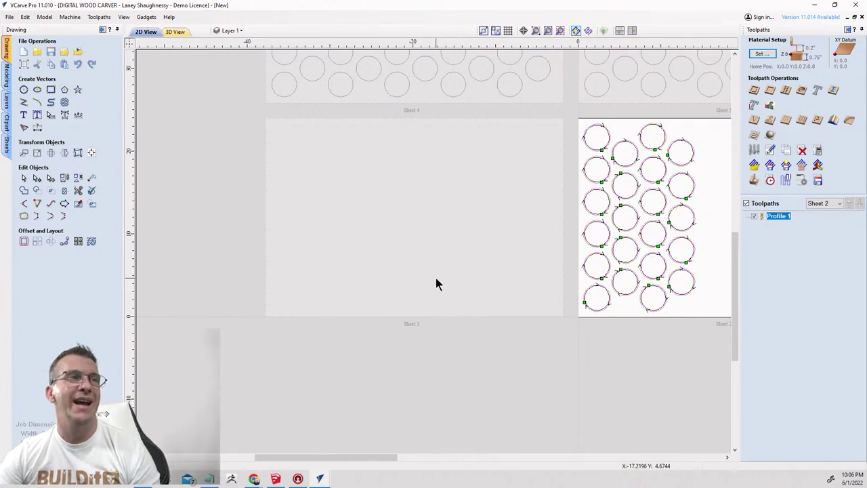
double_click(436, 278)
Reactivate Sheet 4 and select one circle from its bottom row.
scroll(478, 264, "down", 2)
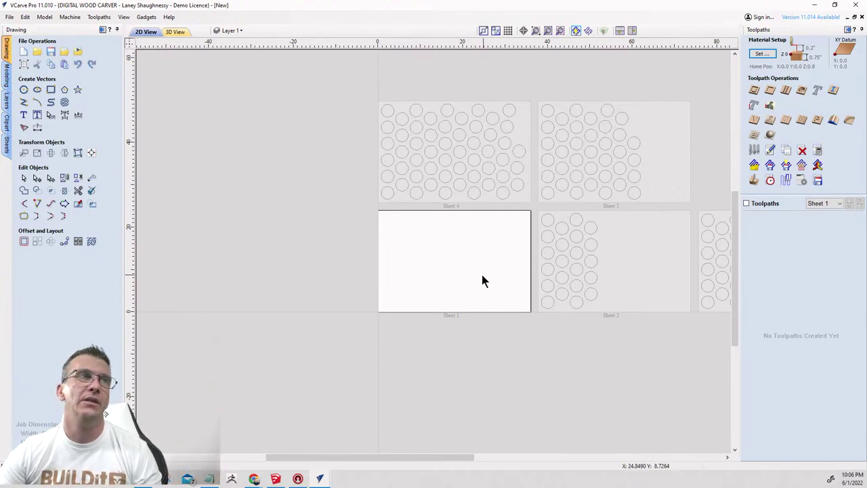
scroll(132, 148, "down", 2)
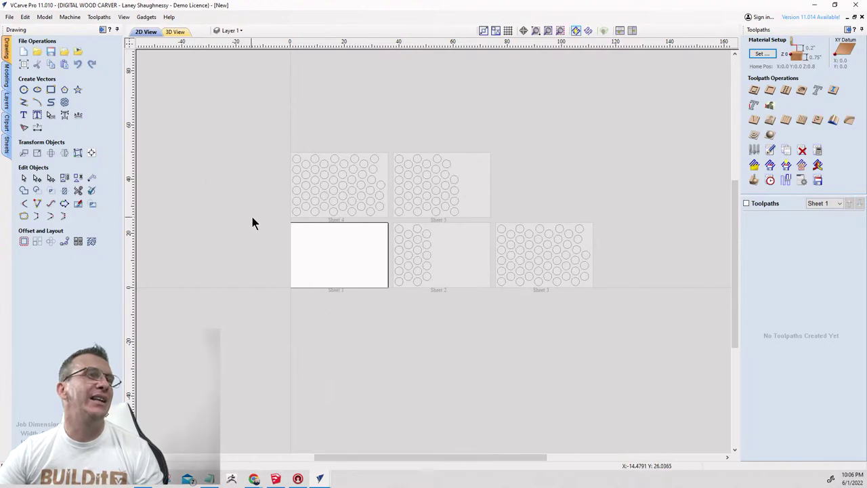
left_click(362, 198)
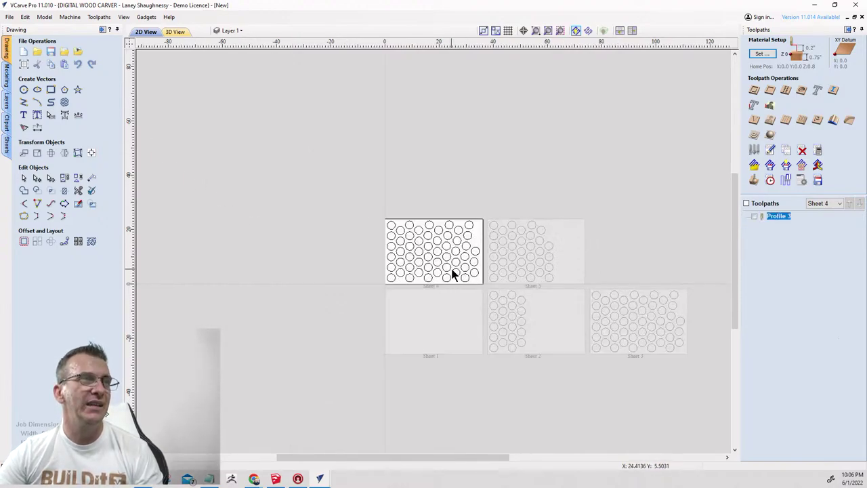
scroll(453, 281, "up", 1)
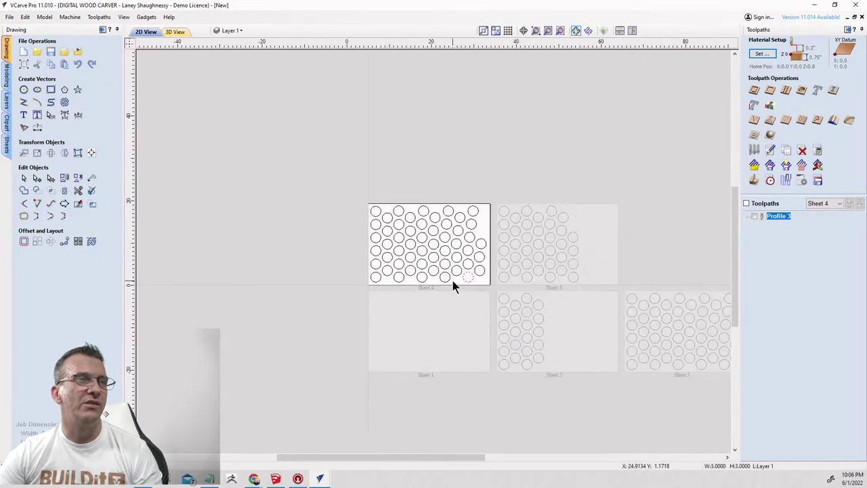
scroll(462, 282, "up", 3)
scroll(460, 284, "down", 3)
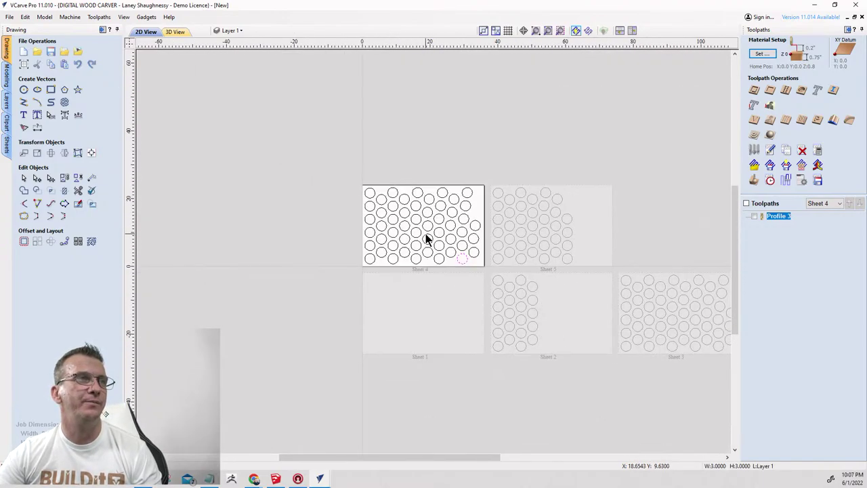
left_click(531, 314)
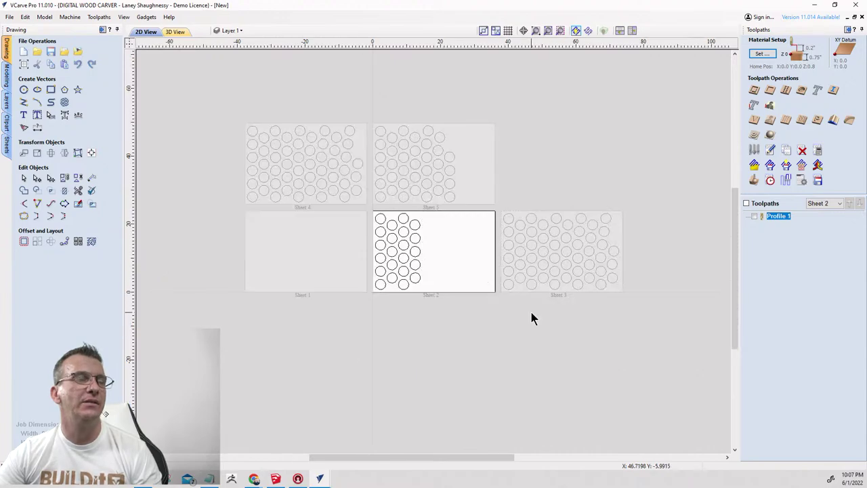
left_click(330, 193)
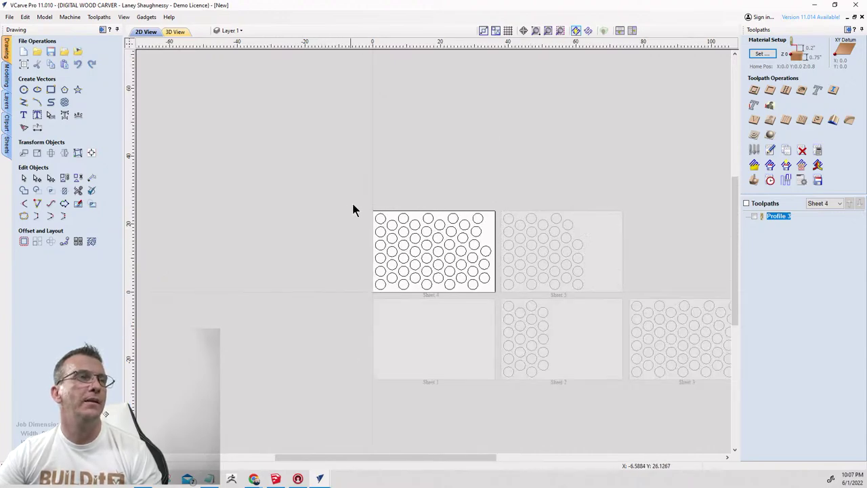
left_click(468, 284)
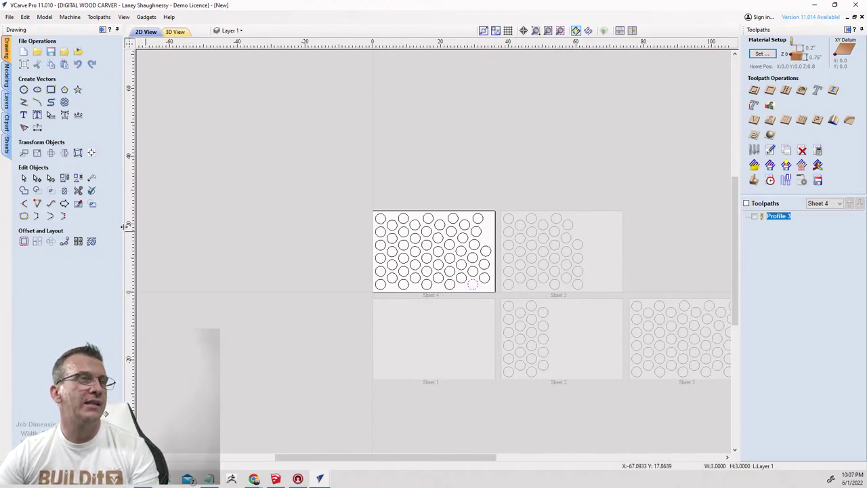
Make Sheet 3 the active sheet in the Nest Parts settings.
left_click(92, 242)
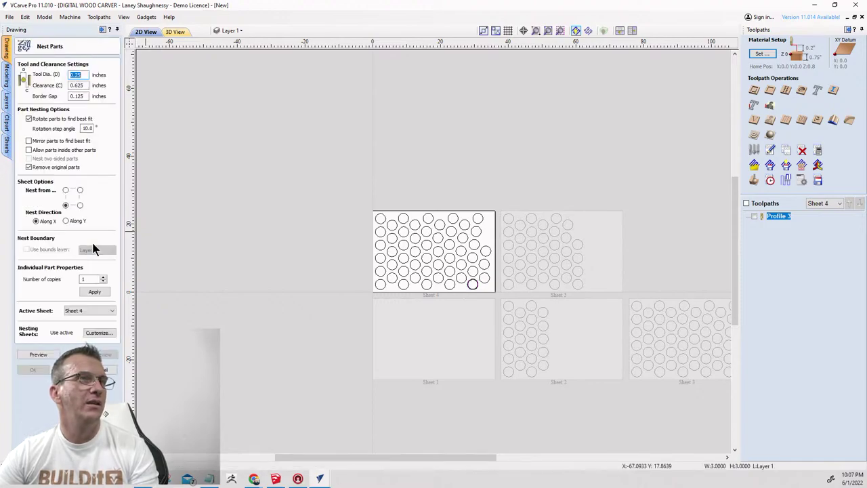
scroll(488, 298, "up", 3)
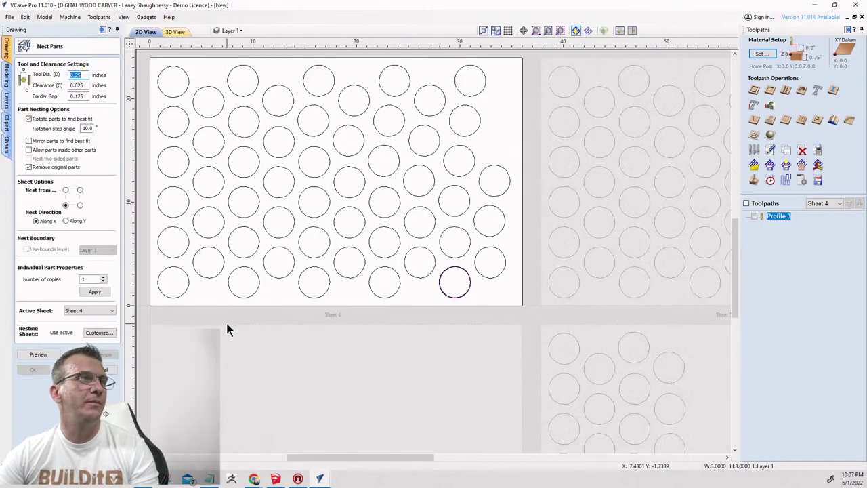
left_click(96, 310)
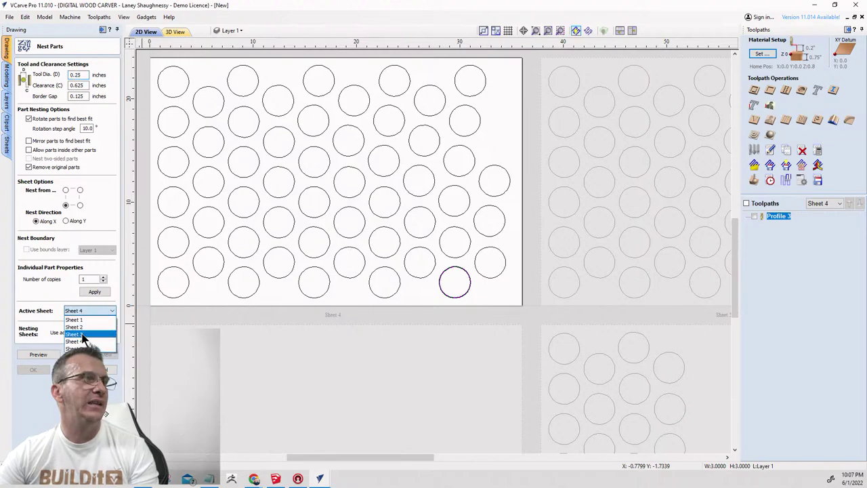
left_click(83, 332)
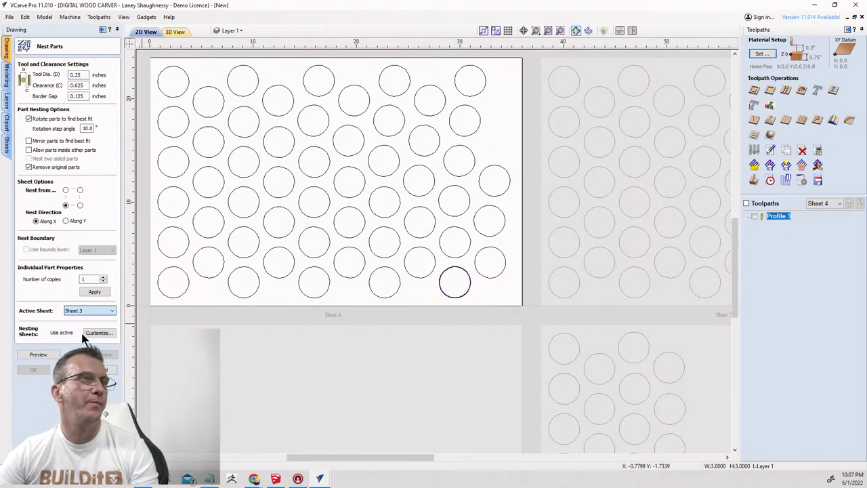
Pick a circle in Sheet 3's bottom row and cancel without applying nesting.
scroll(474, 291, "down", 5)
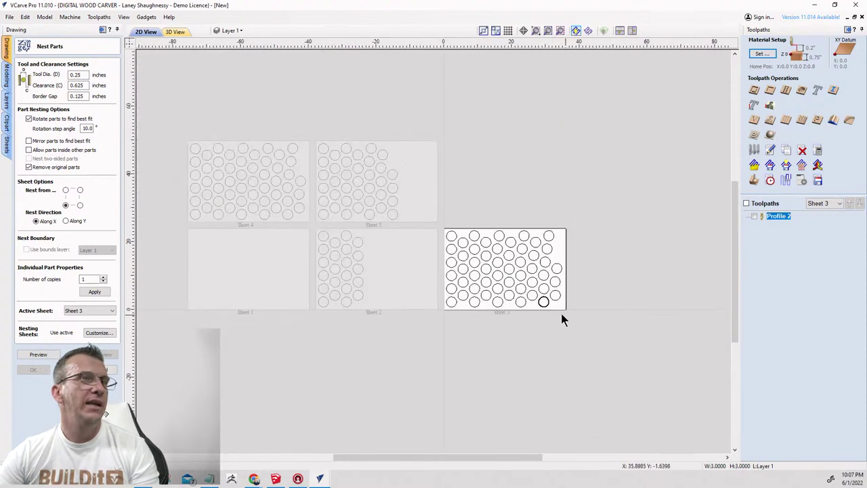
scroll(545, 310, "up", 5)
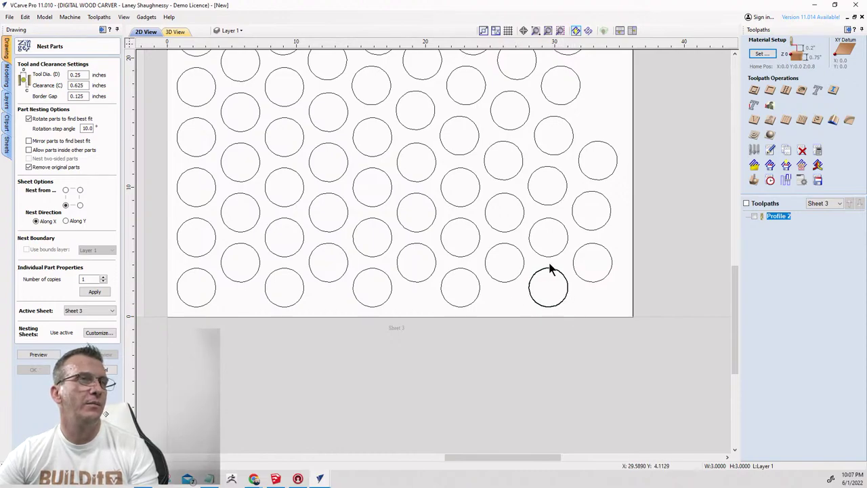
scroll(628, 313, "down", 1)
scroll(628, 313, "down", 3)
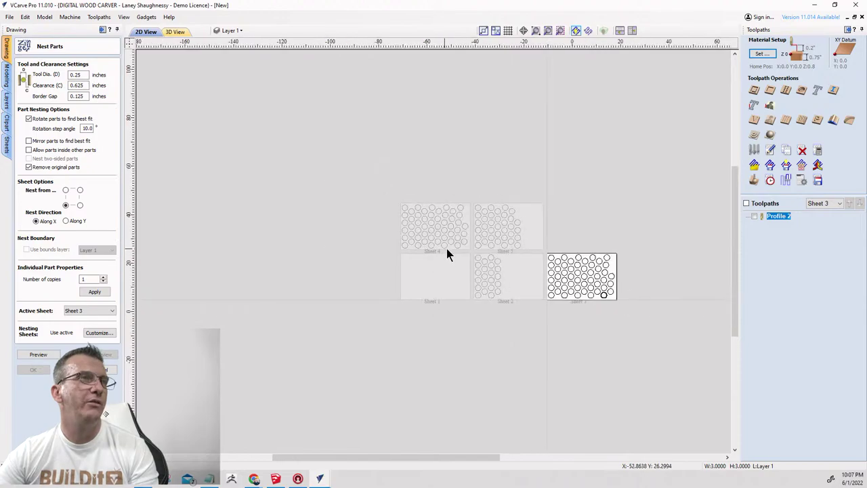
scroll(474, 246, "up", 6)
scroll(472, 245, "down", 5)
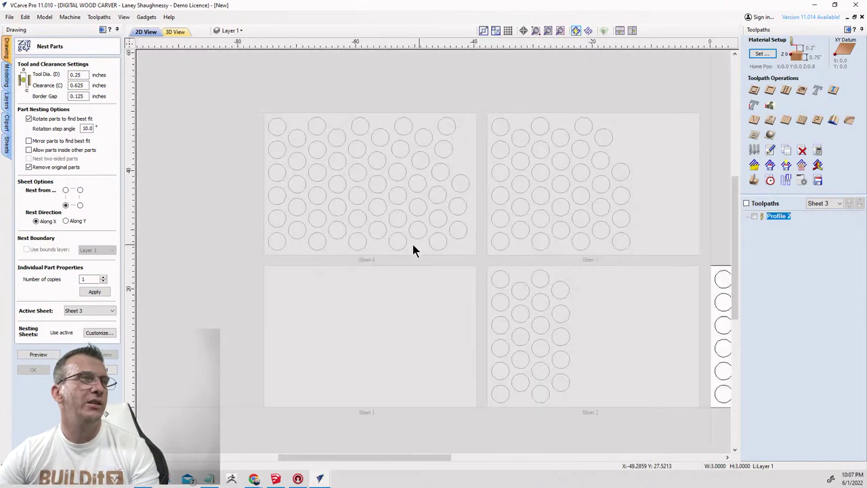
scroll(562, 298, "up", 6)
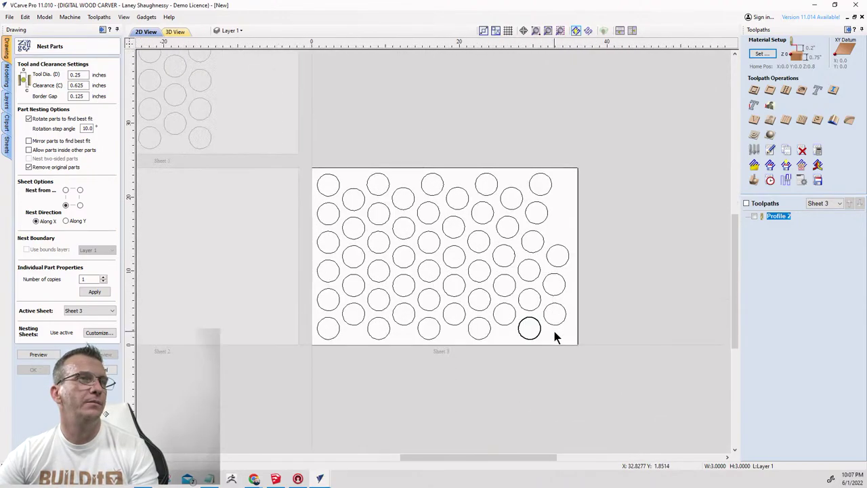
left_click(510, 328)
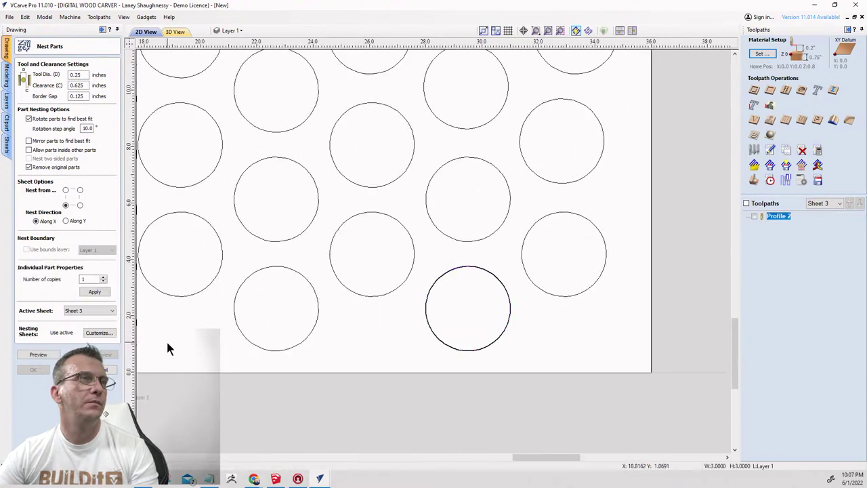
left_click(107, 370)
scroll(540, 274, "down", 6)
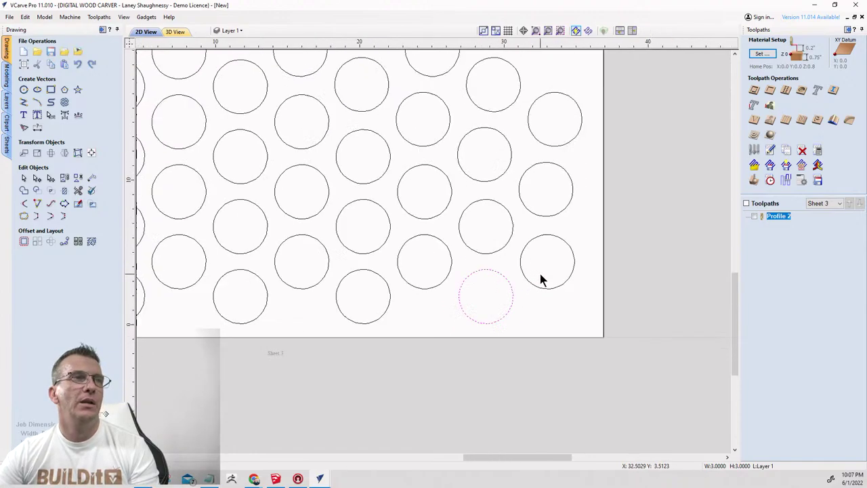
scroll(540, 273, "down", 1)
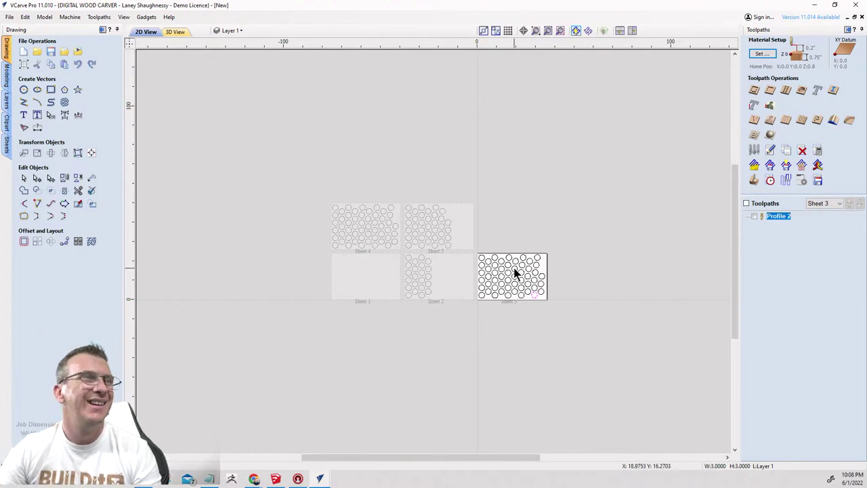
scroll(512, 271, "down", 2)
scroll(445, 294, "up", 4)
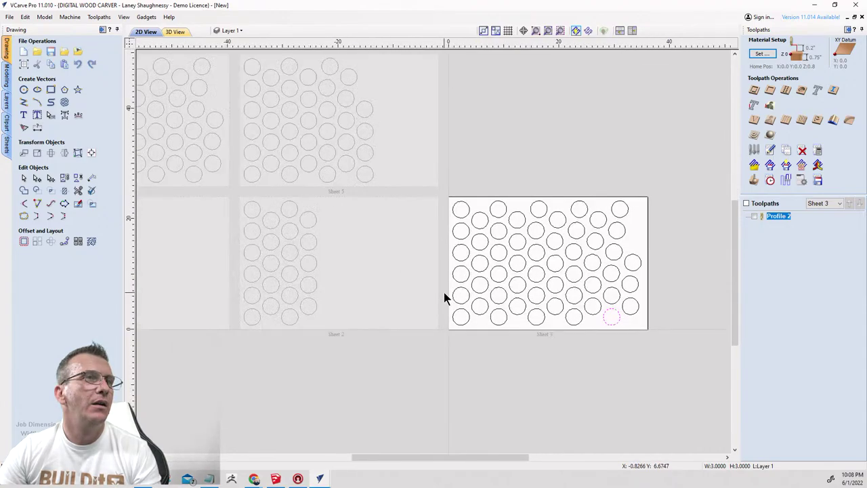
scroll(535, 254, "down", 3)
scroll(518, 285, "up", 4)
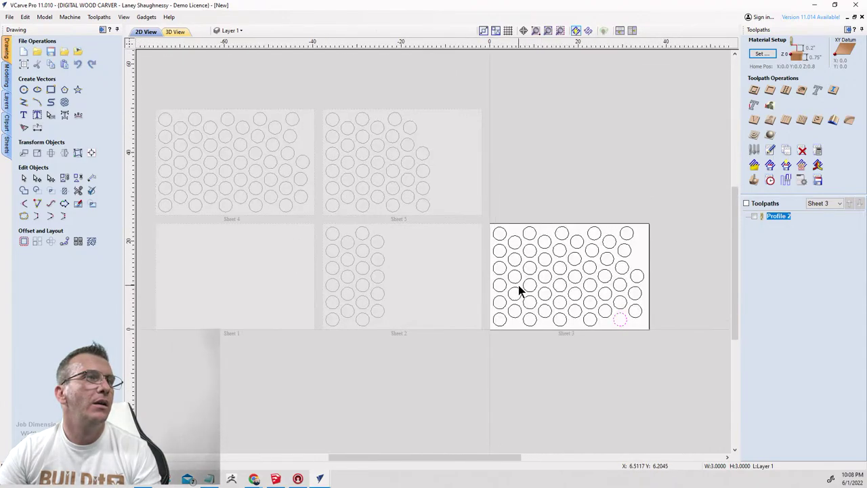
scroll(494, 294, "down", 1)
scroll(419, 307, "up", 1)
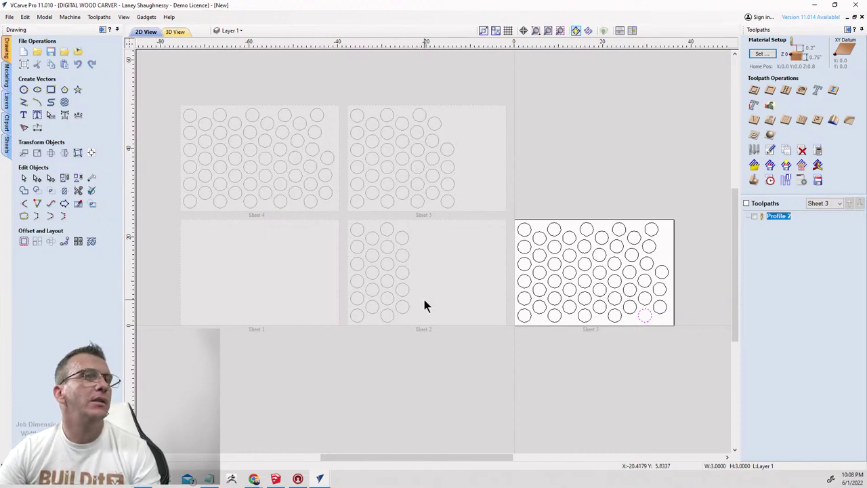
scroll(423, 298, "down", 2)
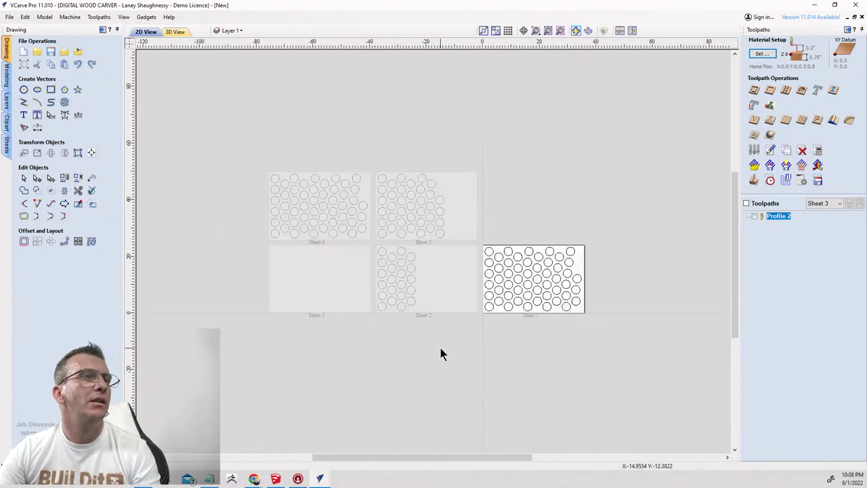
scroll(491, 347, "up", 2)
scroll(491, 347, "down", 1)
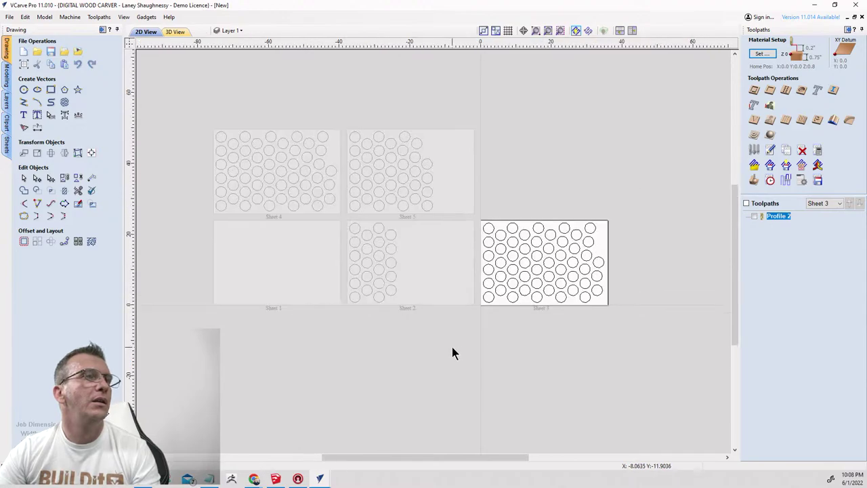
scroll(453, 349, "up", 1)
scroll(453, 348, "down", 1)
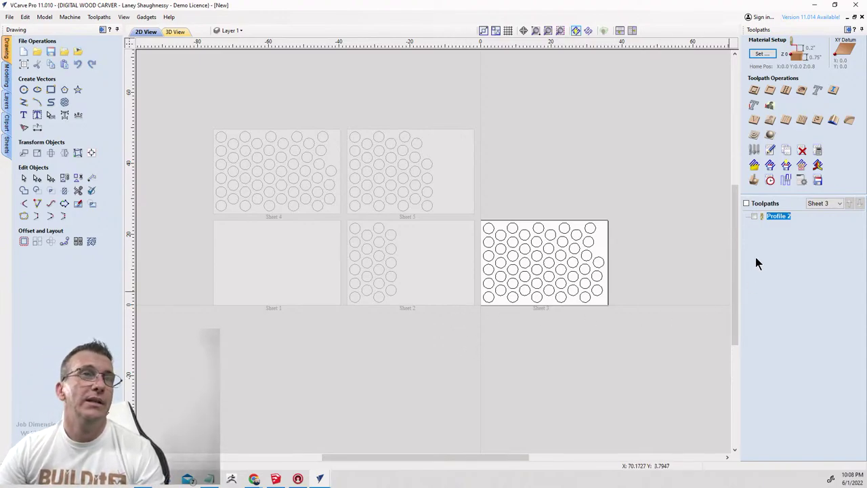
Activate Sheet 5, recalculate its Profile 4 toolpath in 3D, then close the unsaved New file.
left_click(370, 166)
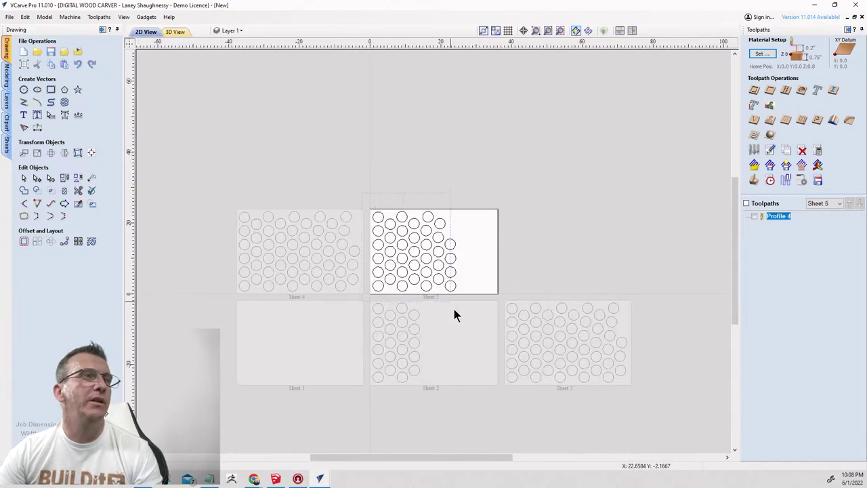
double_click(776, 217)
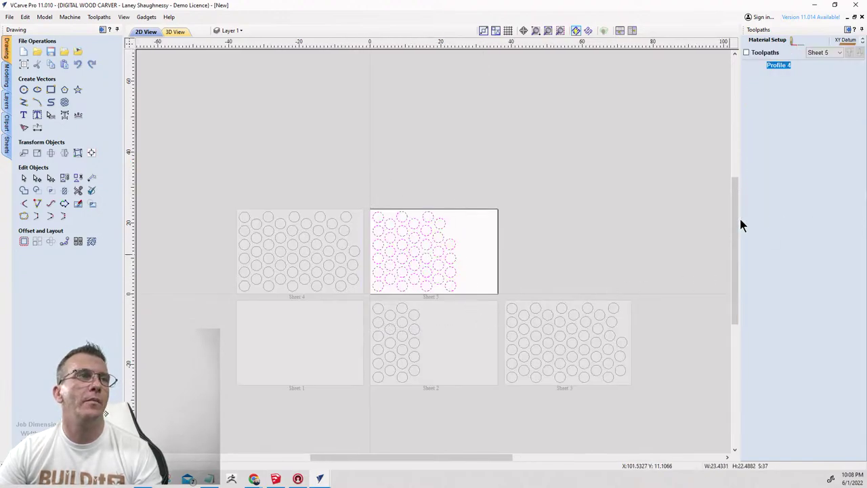
left_click(766, 446)
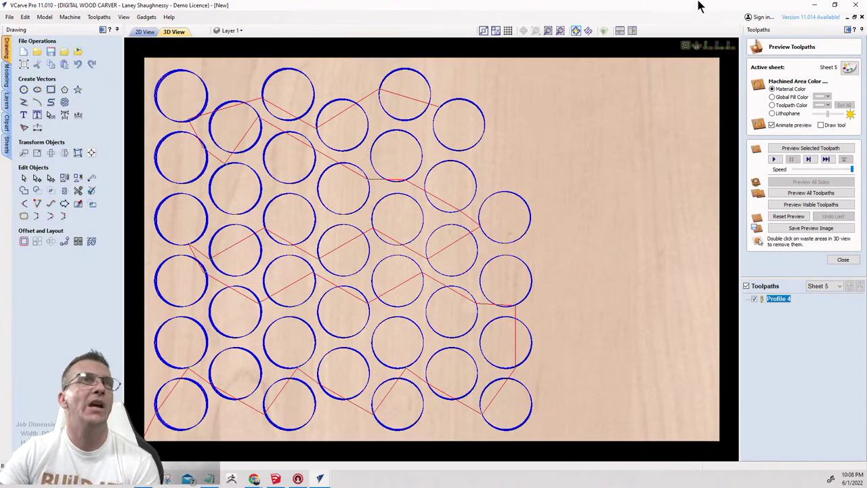
left_click(856, 5)
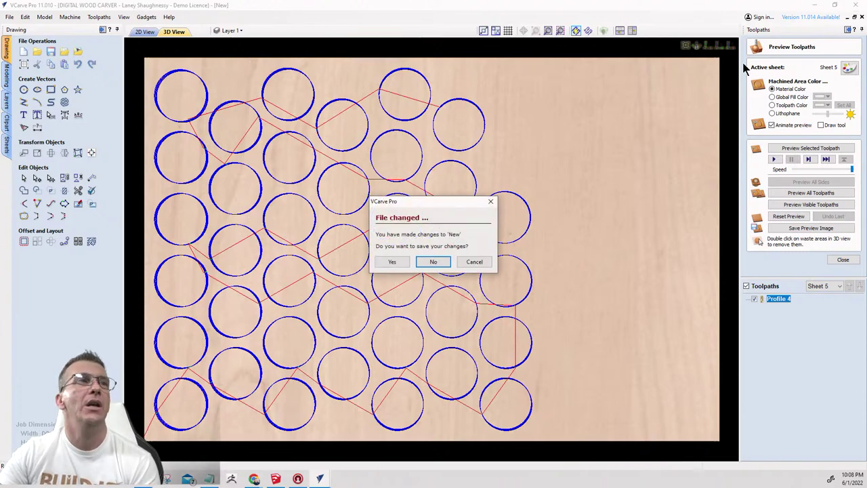
Discard changes to 'New' and zoom around the Vanity project's drawings in 2D.
left_click(433, 262)
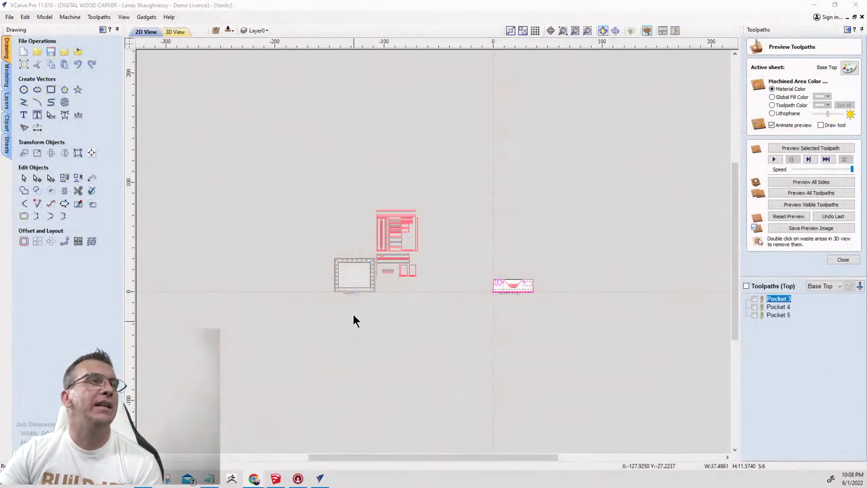
scroll(359, 312, "up", 4)
scroll(383, 271, "down", 3)
scroll(544, 305, "up", 5)
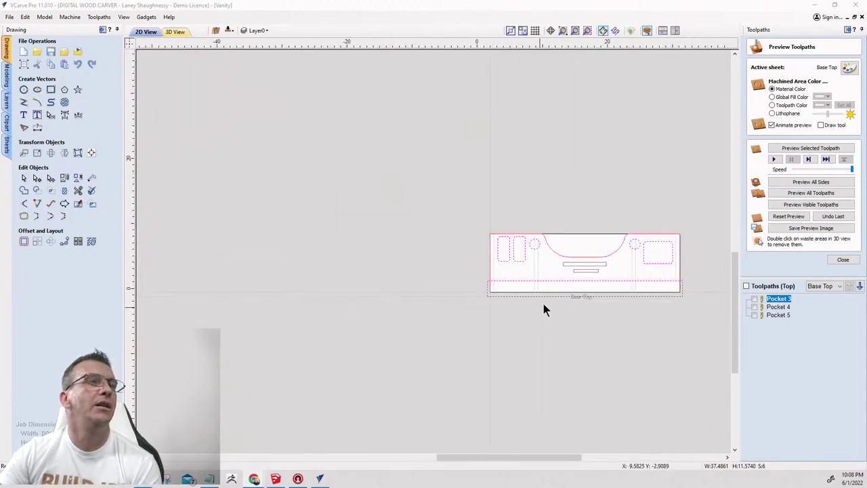
scroll(619, 280, "down", 2)
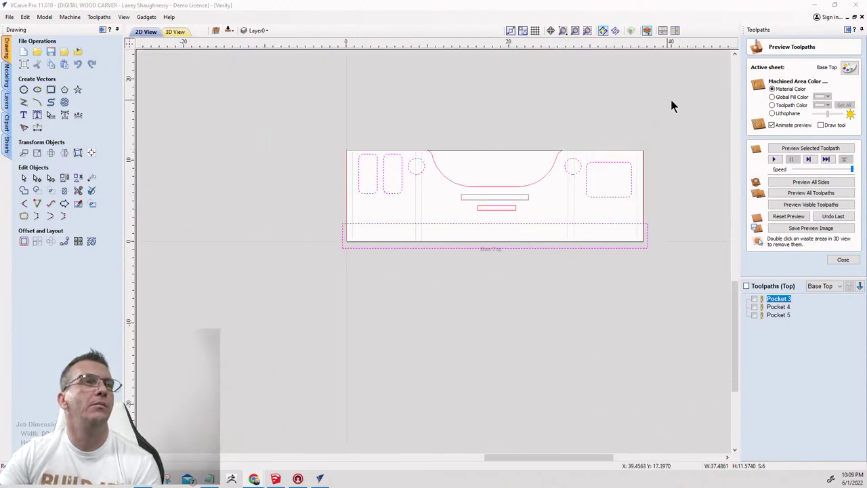
scroll(569, 196, "down", 3)
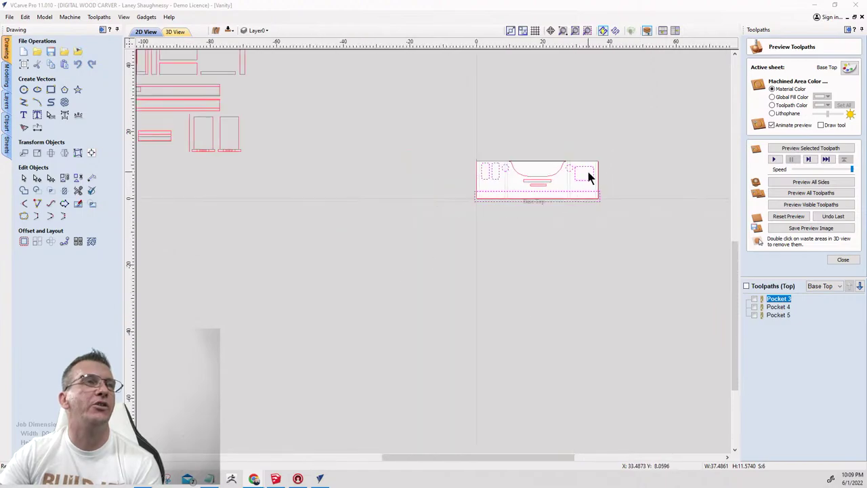
scroll(571, 197, "up", 3)
scroll(571, 196, "down", 3)
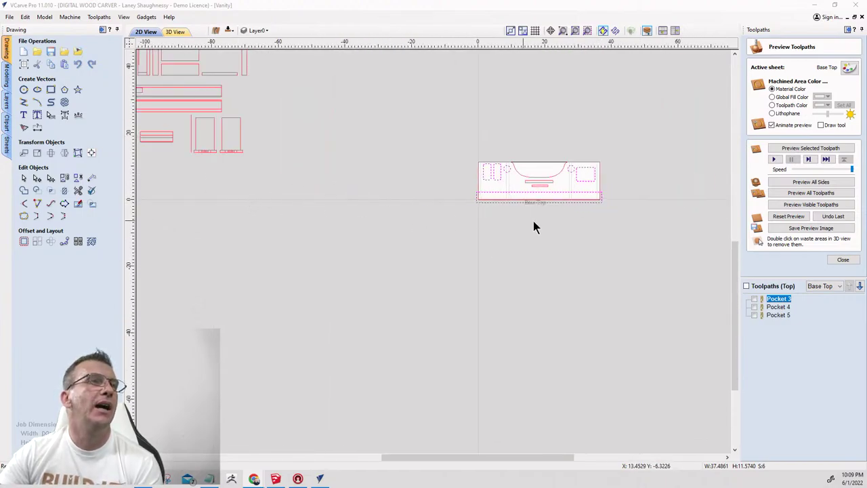
scroll(551, 224, "down", 2)
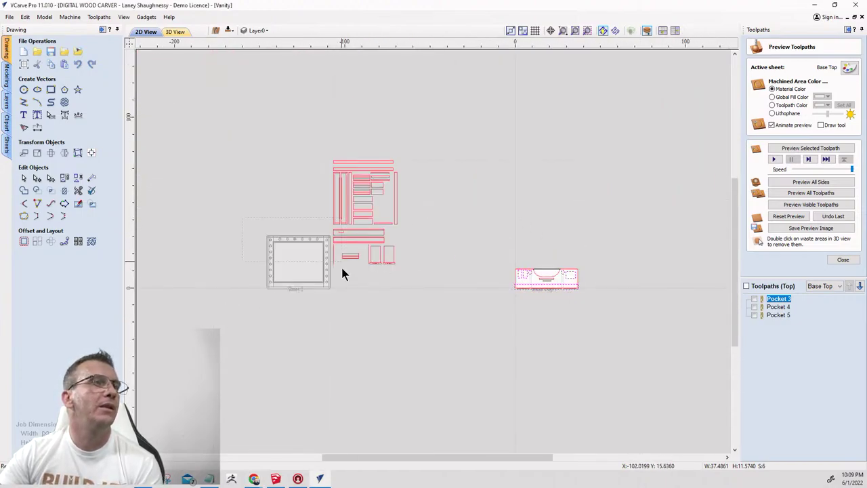
scroll(301, 276, "up", 4)
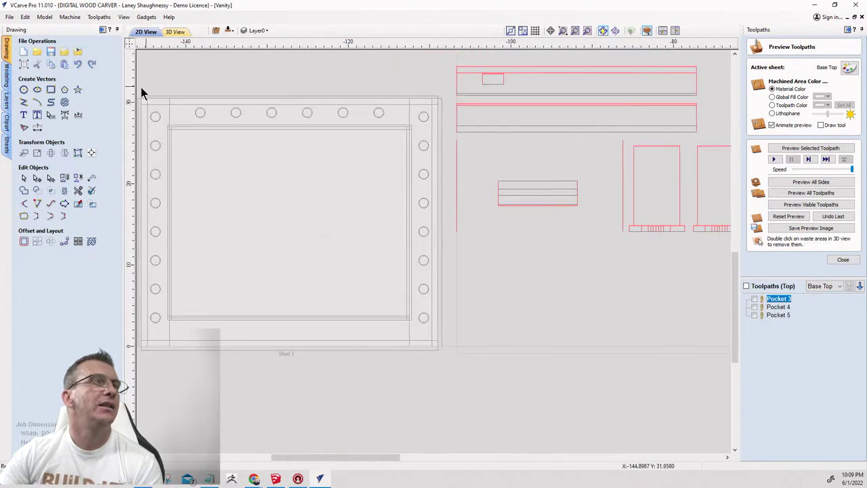
scroll(418, 136, "down", 2)
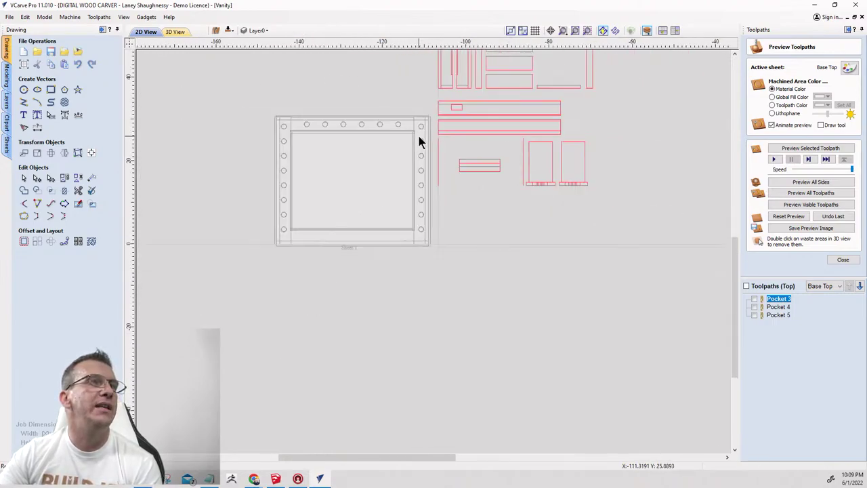
scroll(420, 139, "up", 2)
scroll(366, 128, "down", 2)
scroll(349, 320, "down", 3)
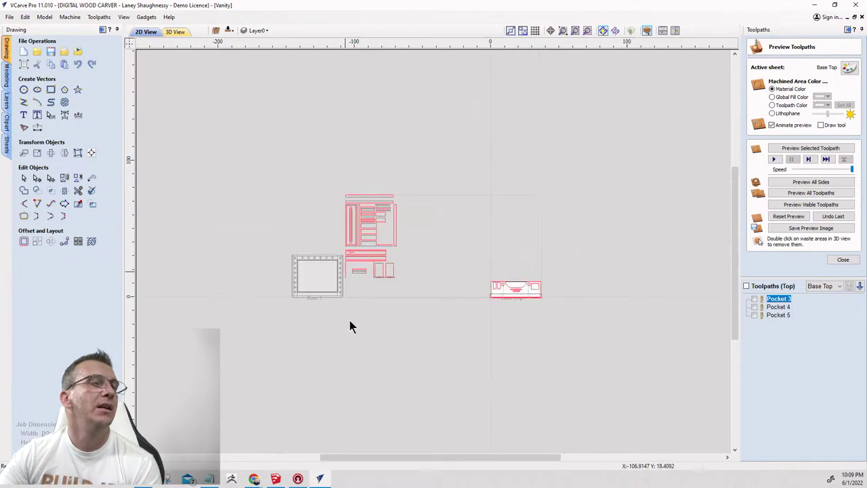
Bring up the Chrome window's Lowe's tab for the Harbor Breeze lamp socket.
left_click(253, 472)
mouse_move(118, 441)
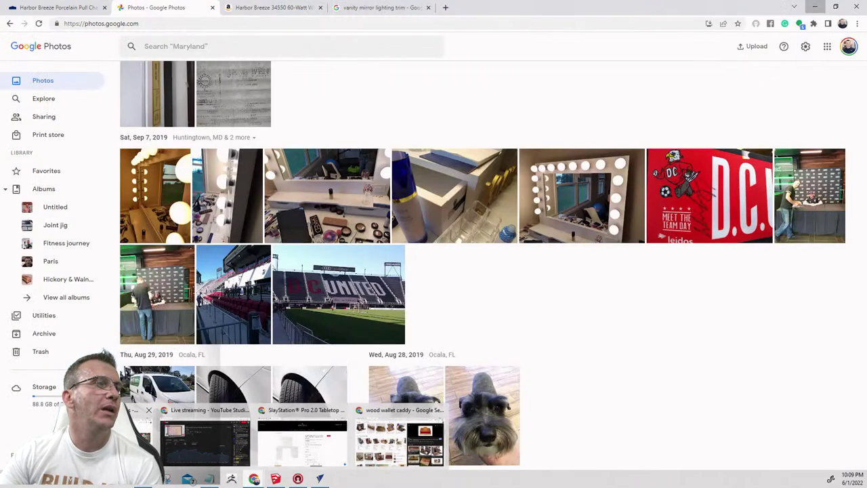
left_click(119, 440)
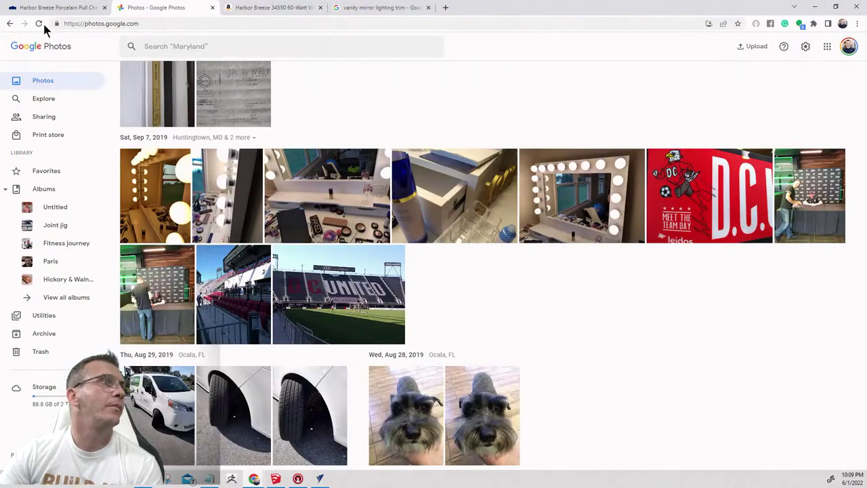
left_click(48, 7)
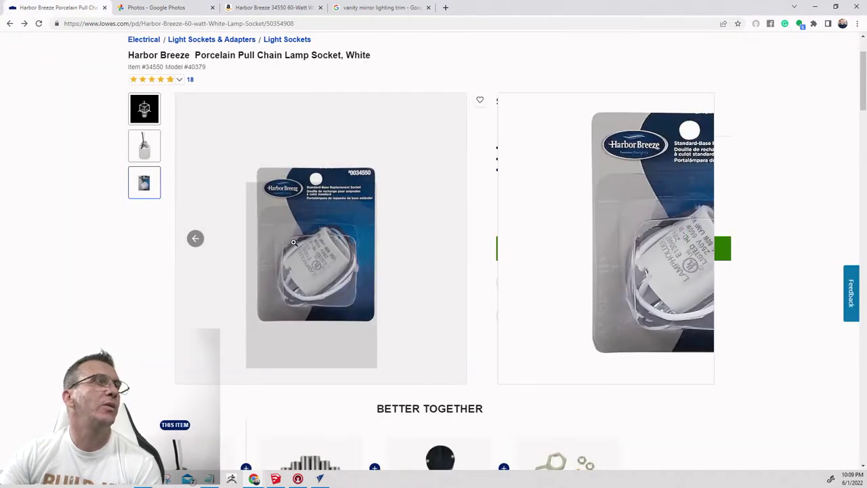
Show the bare-socket photo and scroll through the $3.98 product page.
left_click(139, 151)
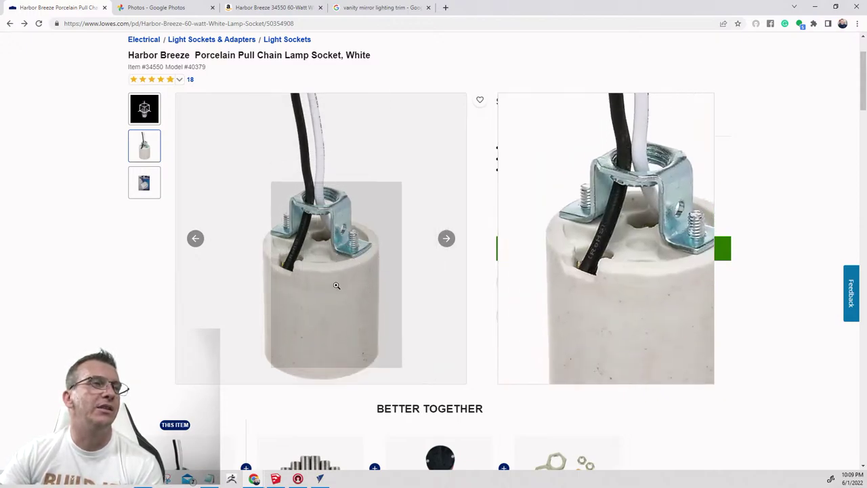
scroll(336, 353, "down", 1)
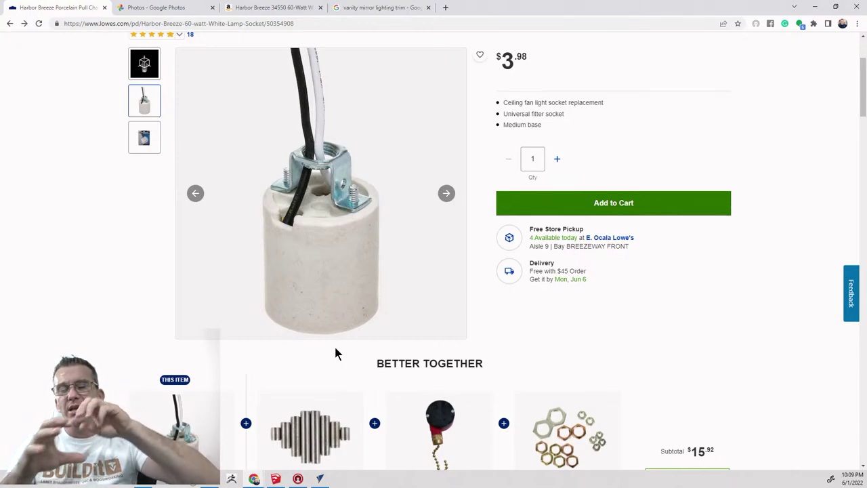
mouse_move(340, 319)
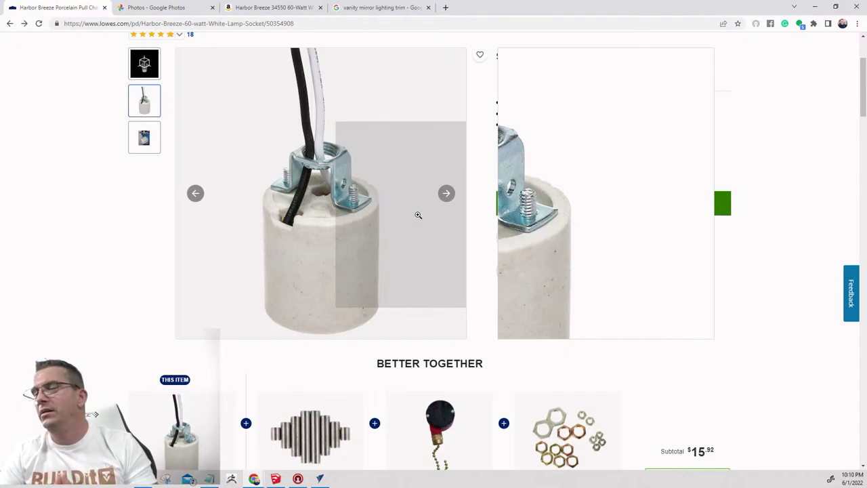
scroll(422, 212, "down", 3)
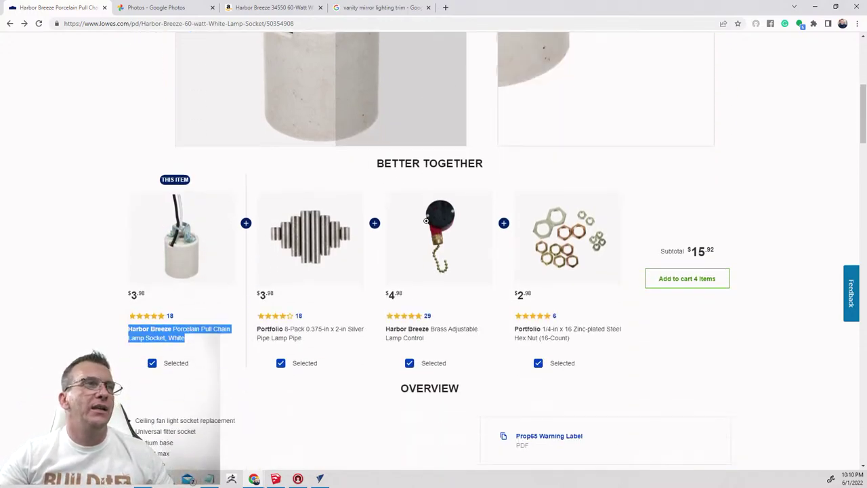
scroll(631, 223, "up", 4)
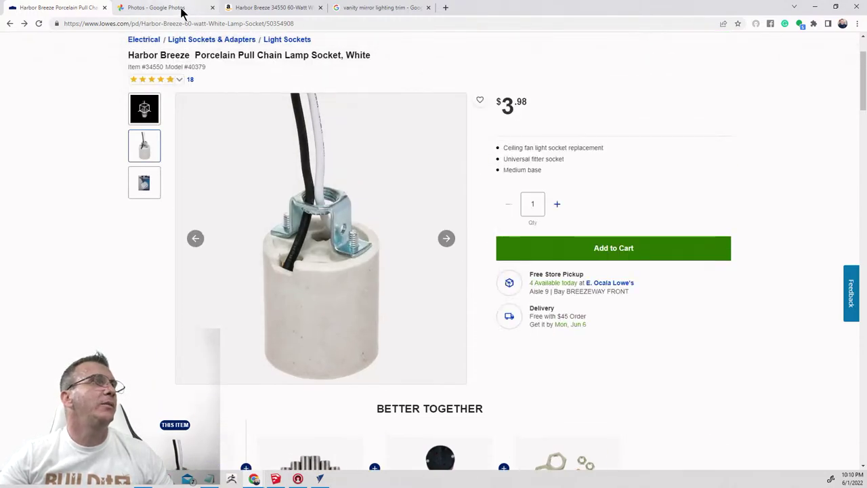
Switch back to VCarve Pro and zoom across the Vanity mirror frame and cut-part drawings.
left_click(320, 478)
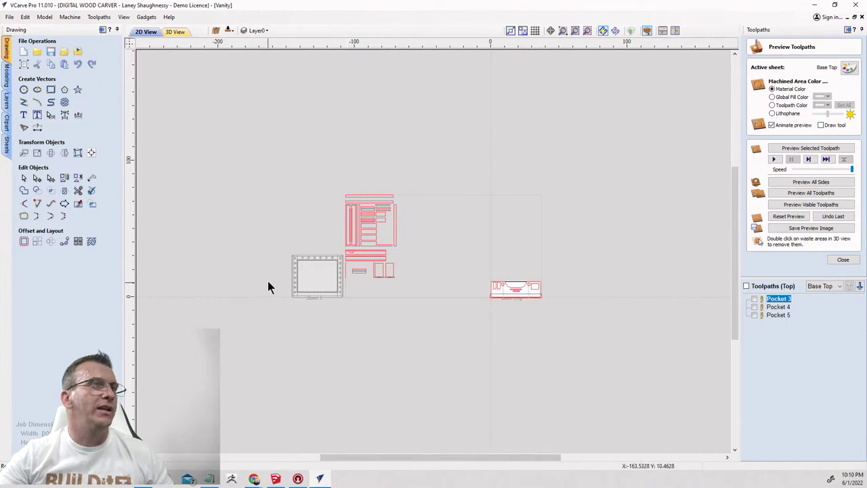
scroll(270, 282, "up", 5)
scroll(353, 357, "up", 2)
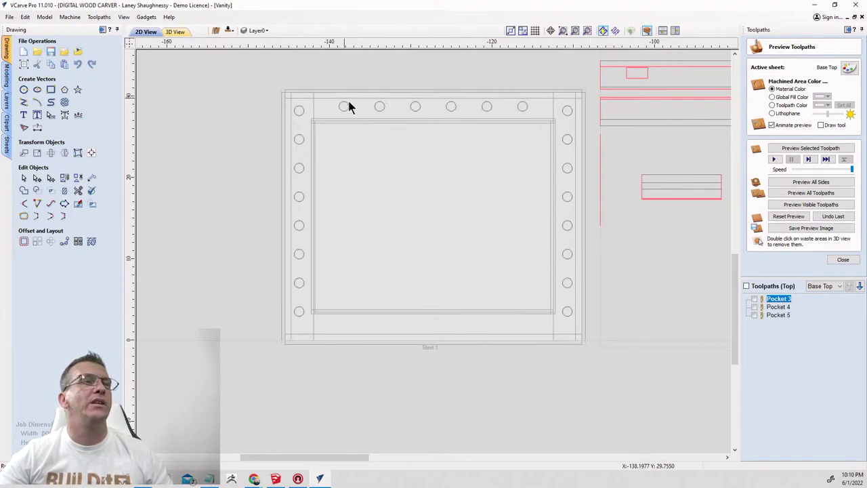
scroll(377, 105, "down", 3)
scroll(420, 224, "down", 2)
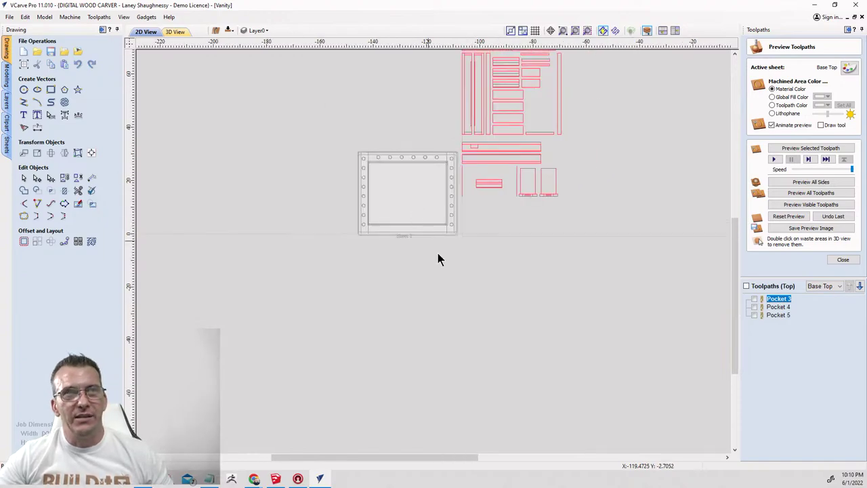
scroll(494, 284, "up", 1)
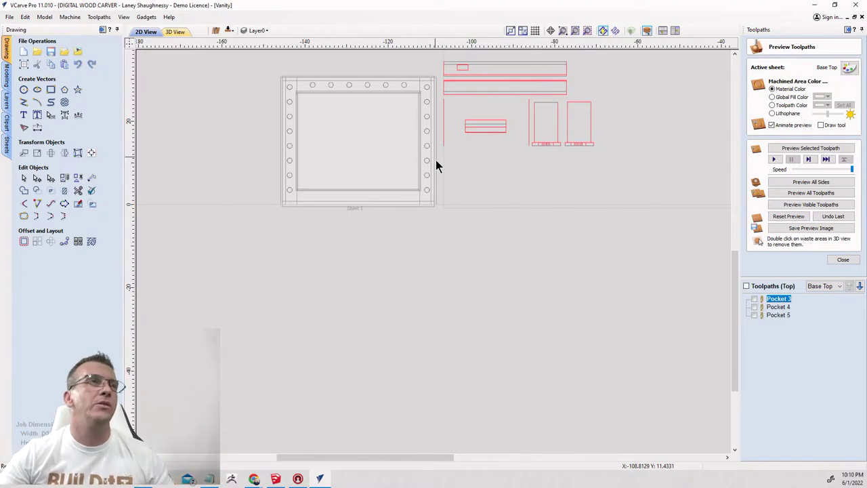
scroll(438, 174, "down", 4)
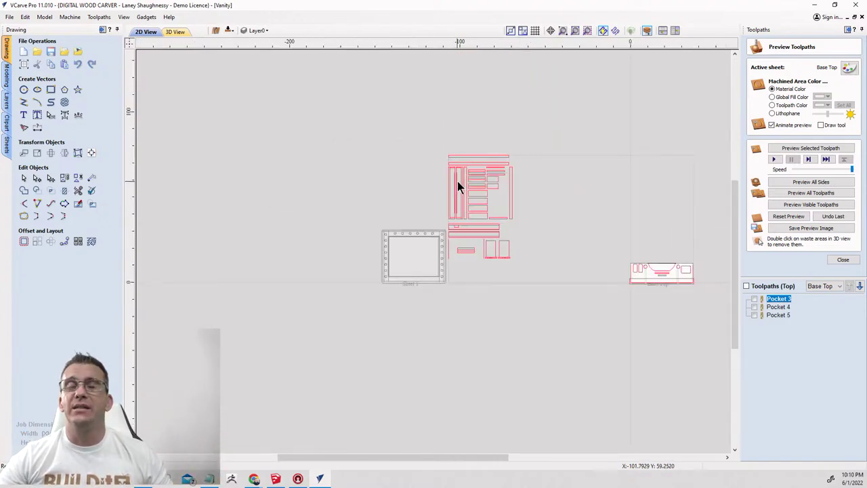
scroll(476, 188, "up", 5)
scroll(515, 78, "down", 3)
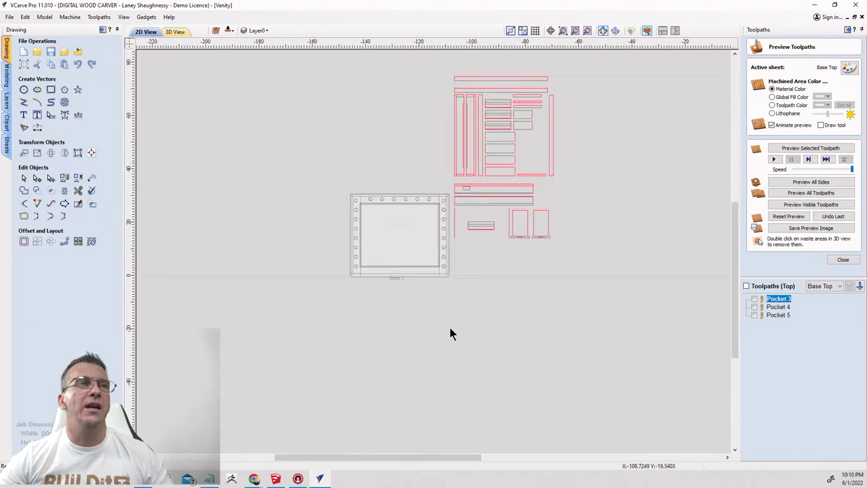
scroll(487, 312, "down", 3)
scroll(597, 298, "up", 4)
scroll(569, 264, "down", 3)
scroll(632, 352, "up", 4)
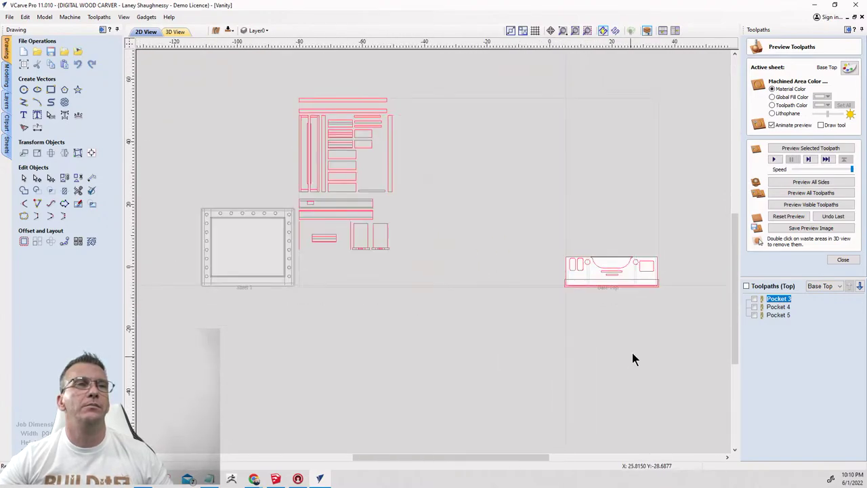
scroll(633, 343, "down", 2)
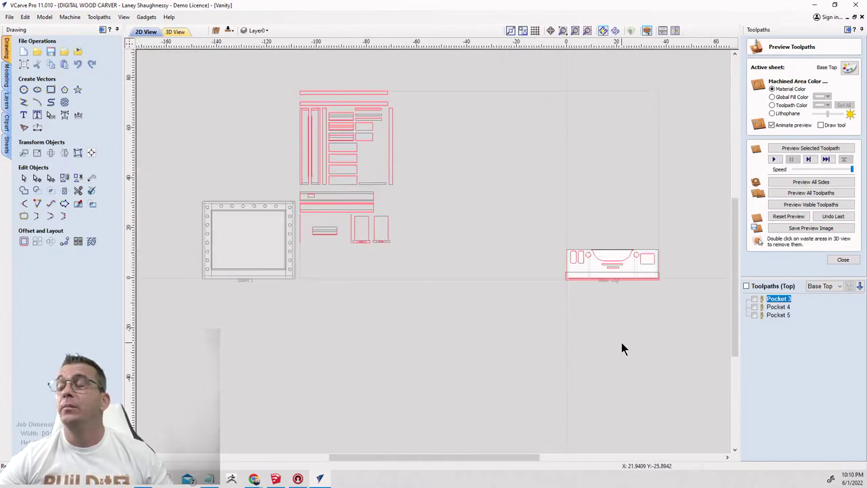
scroll(599, 325, "up", 3)
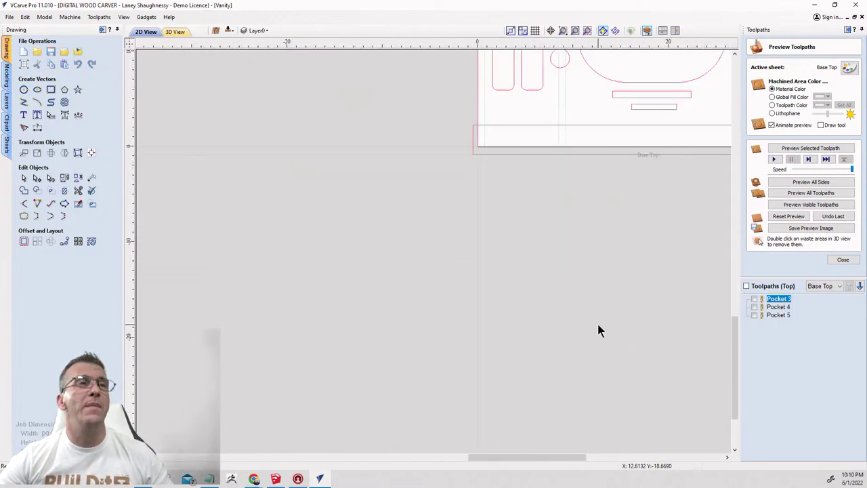
scroll(520, 209, "down", 5)
scroll(575, 266, "up", 3)
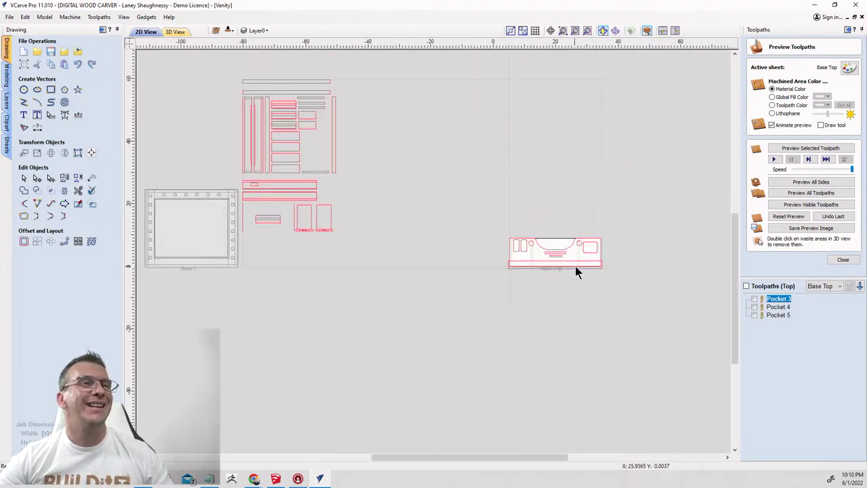
scroll(583, 267, "down", 2)
scroll(583, 266, "down", 2)
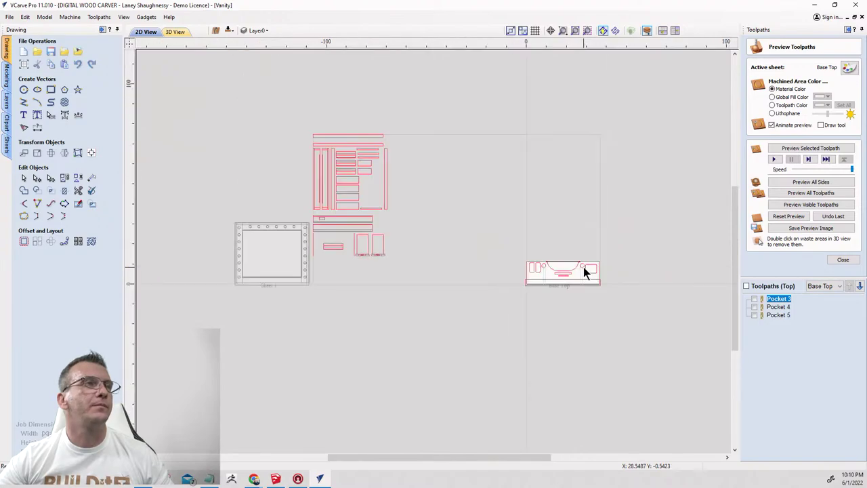
scroll(314, 305, "up", 2)
scroll(288, 284, "down", 1)
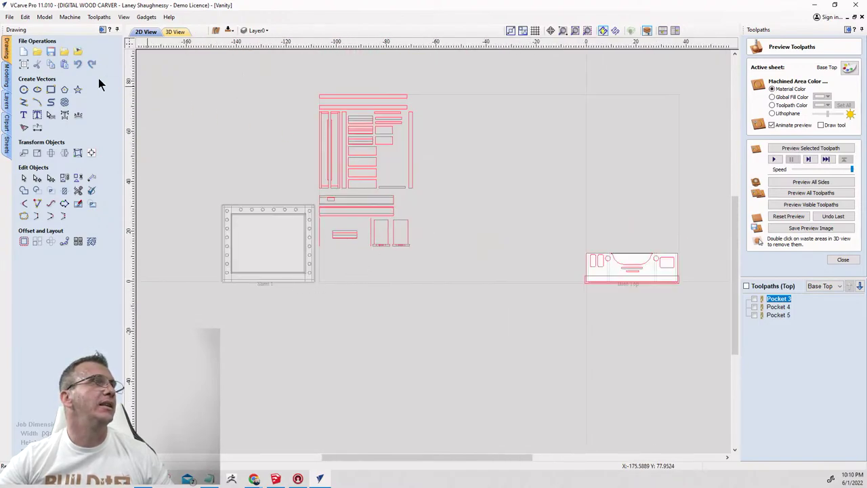